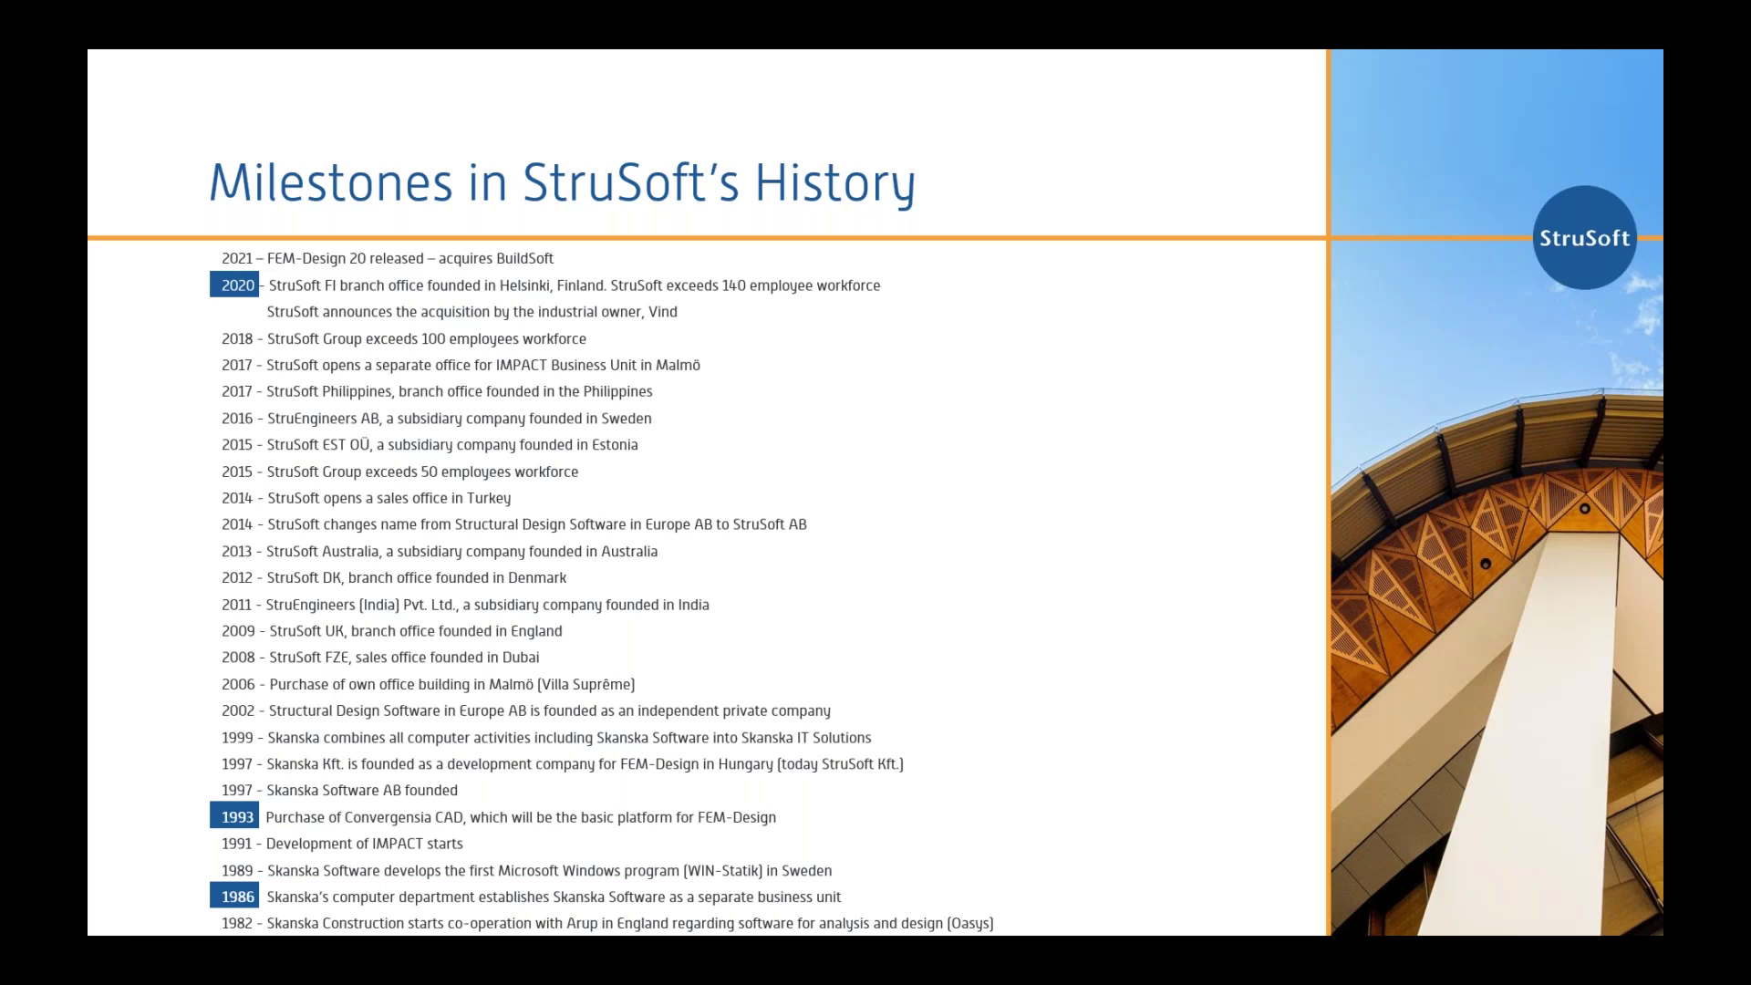
key("Right")
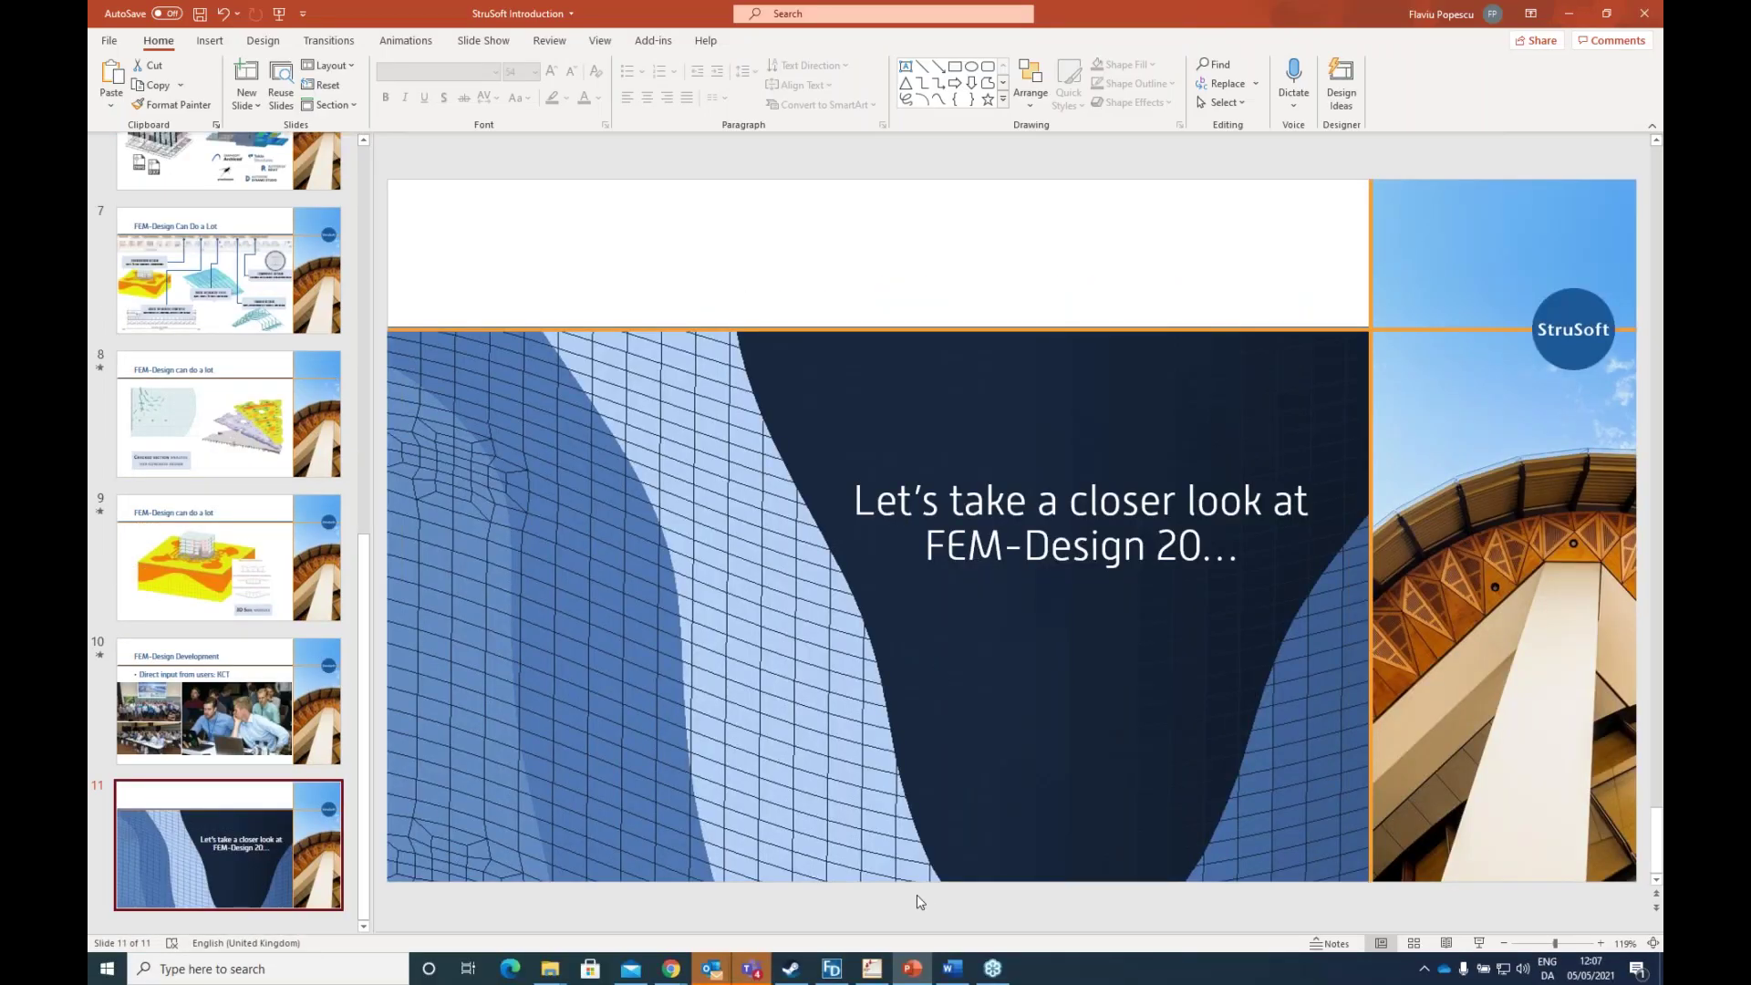
Step: Switch to FEM-Design 20, start the 2D Plate module and choose the general Eurocode as the design code
left_click(831, 968)
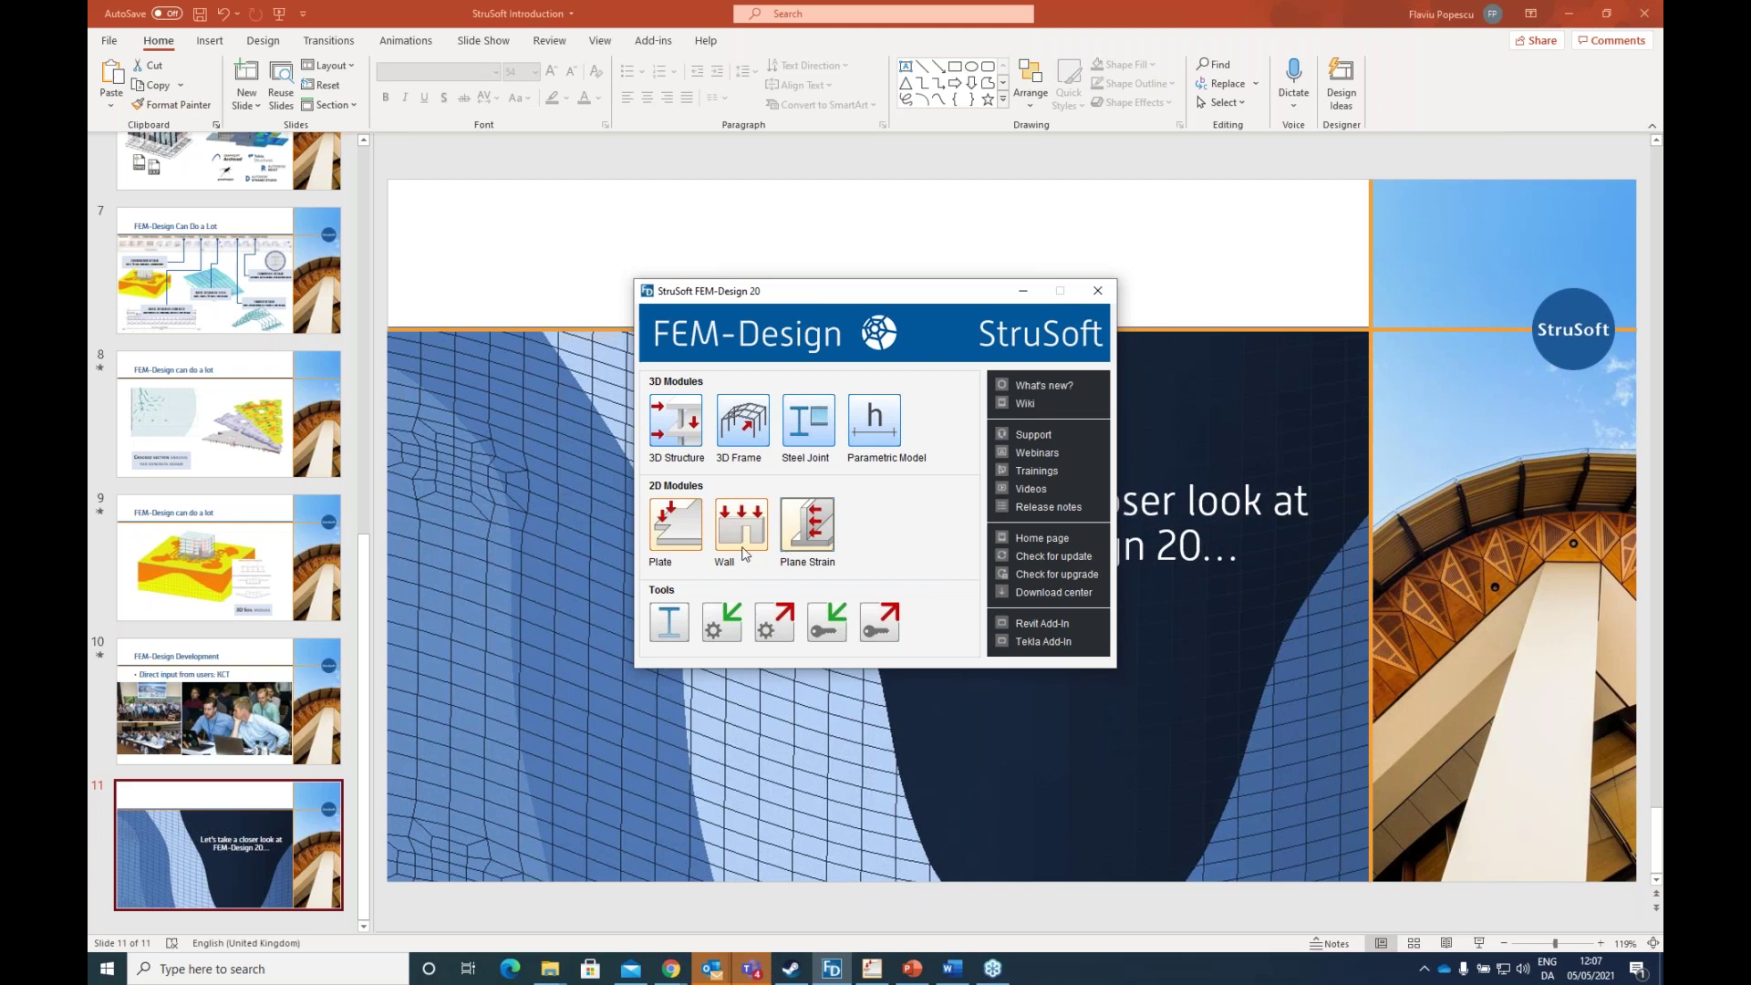
left_click(678, 518)
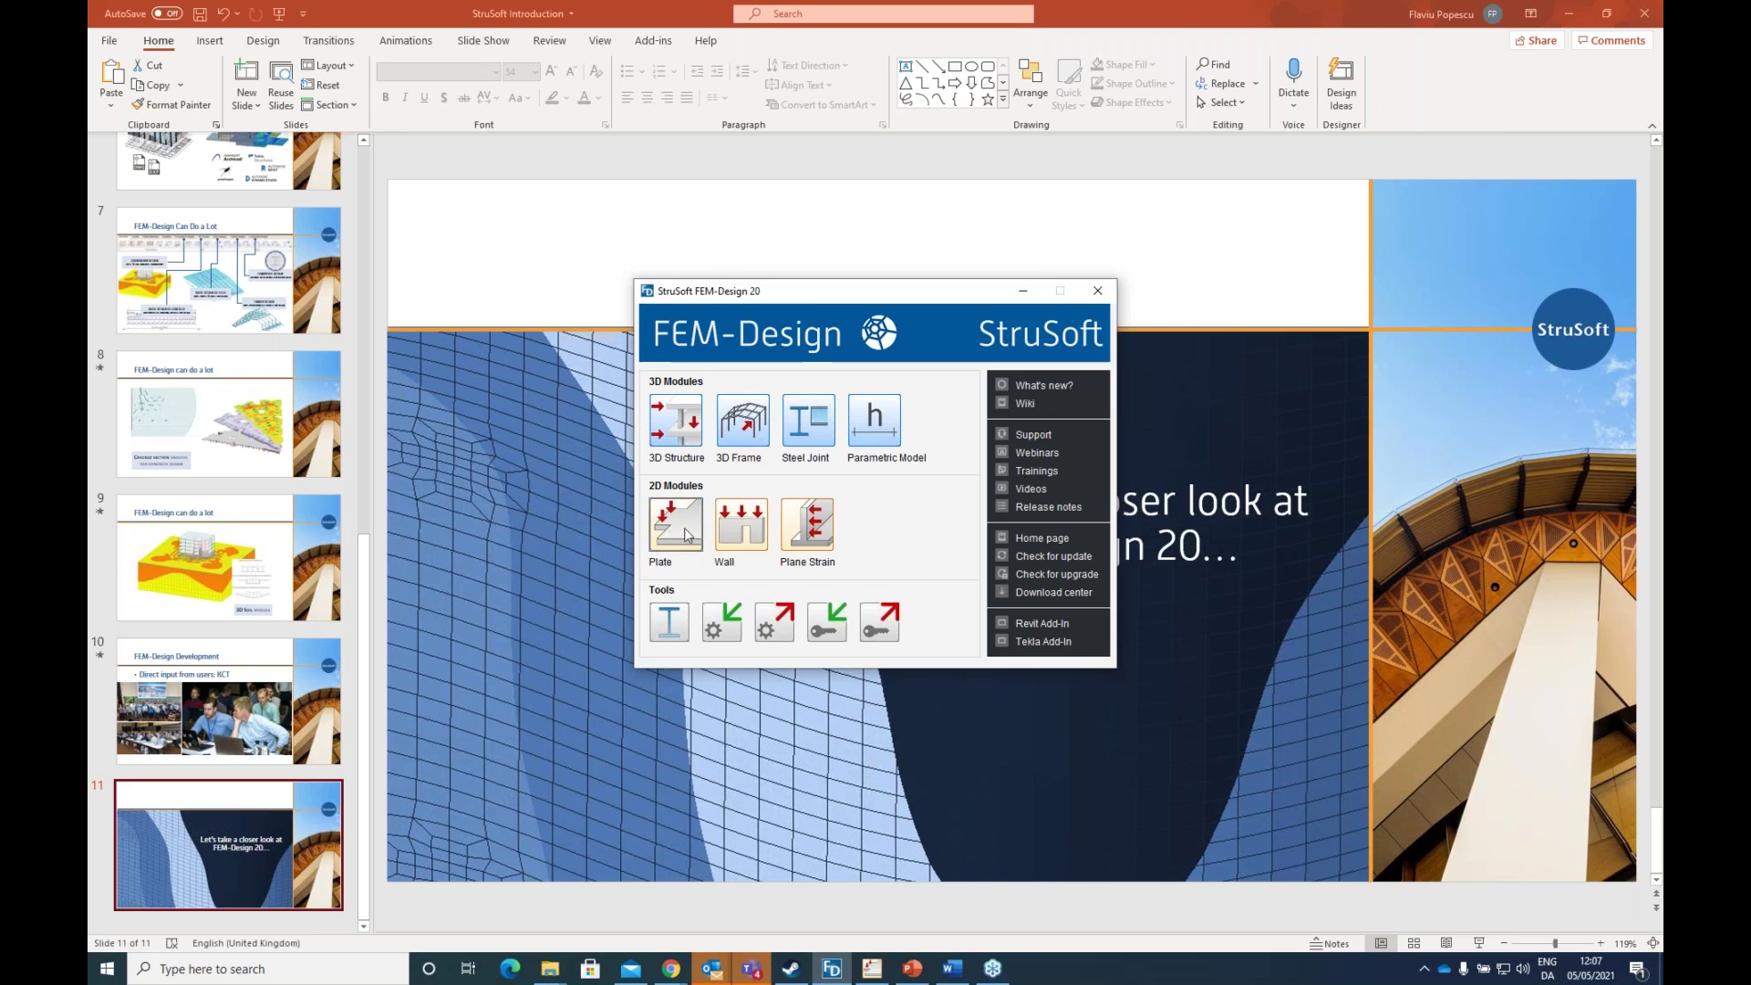
left_click(686, 535)
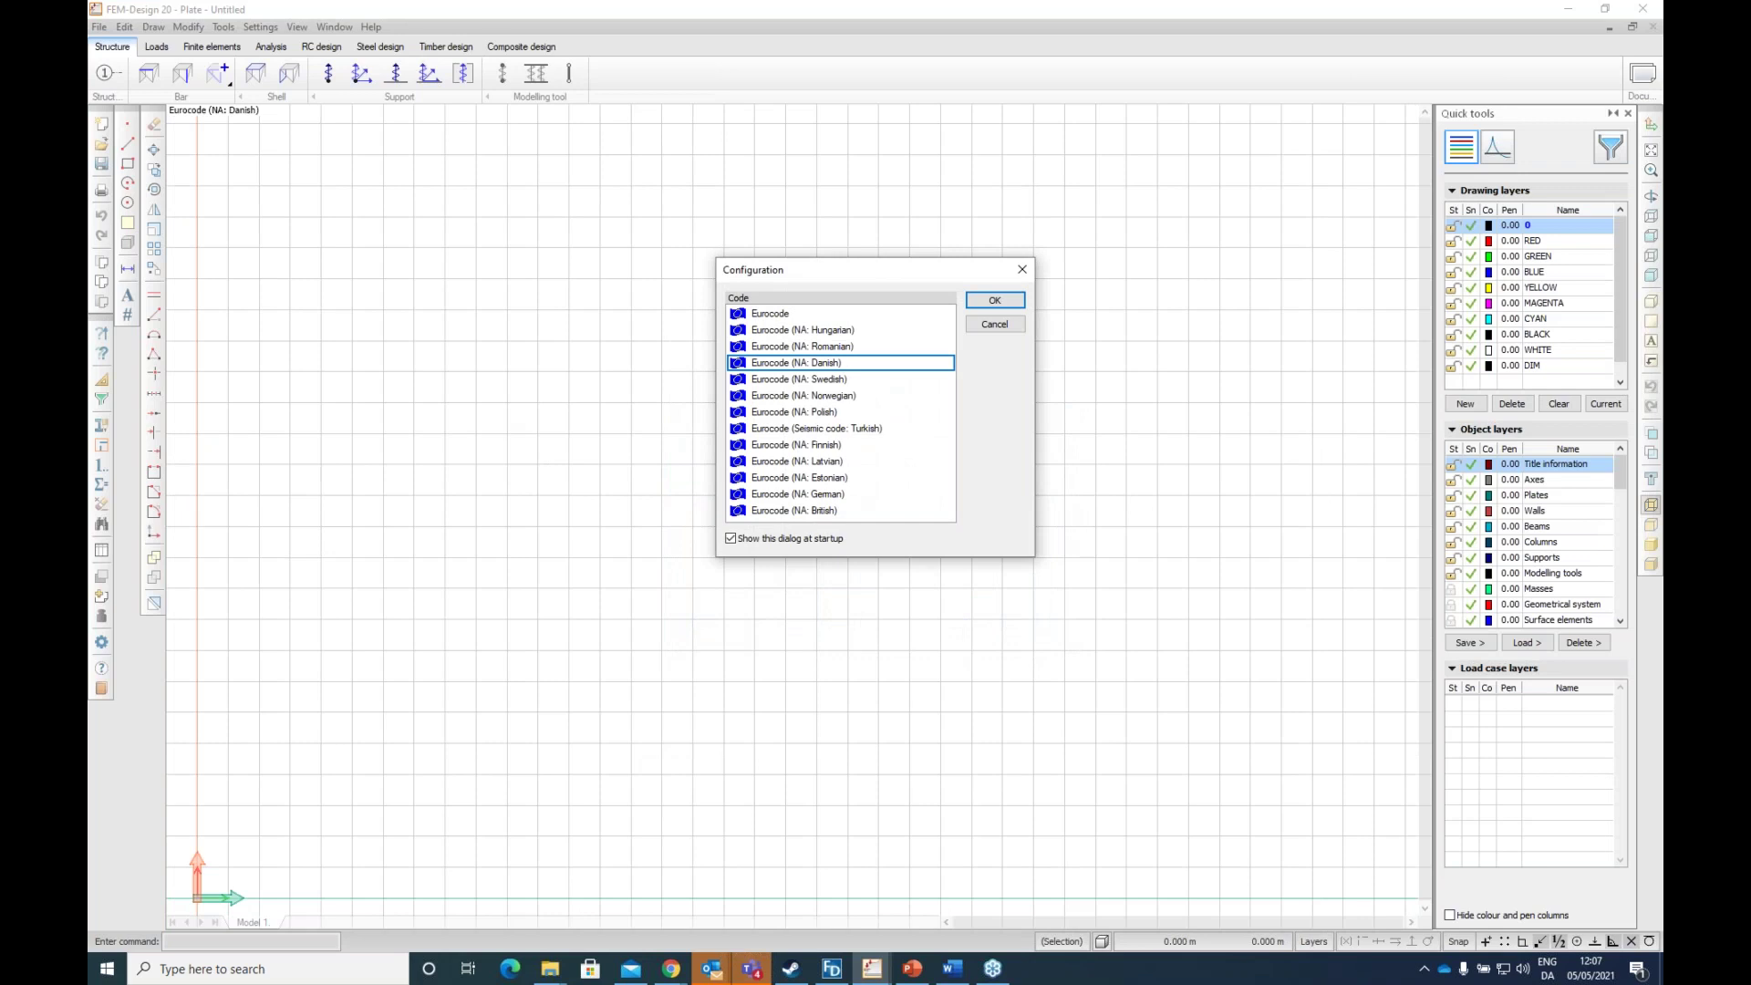
left_click(789, 316)
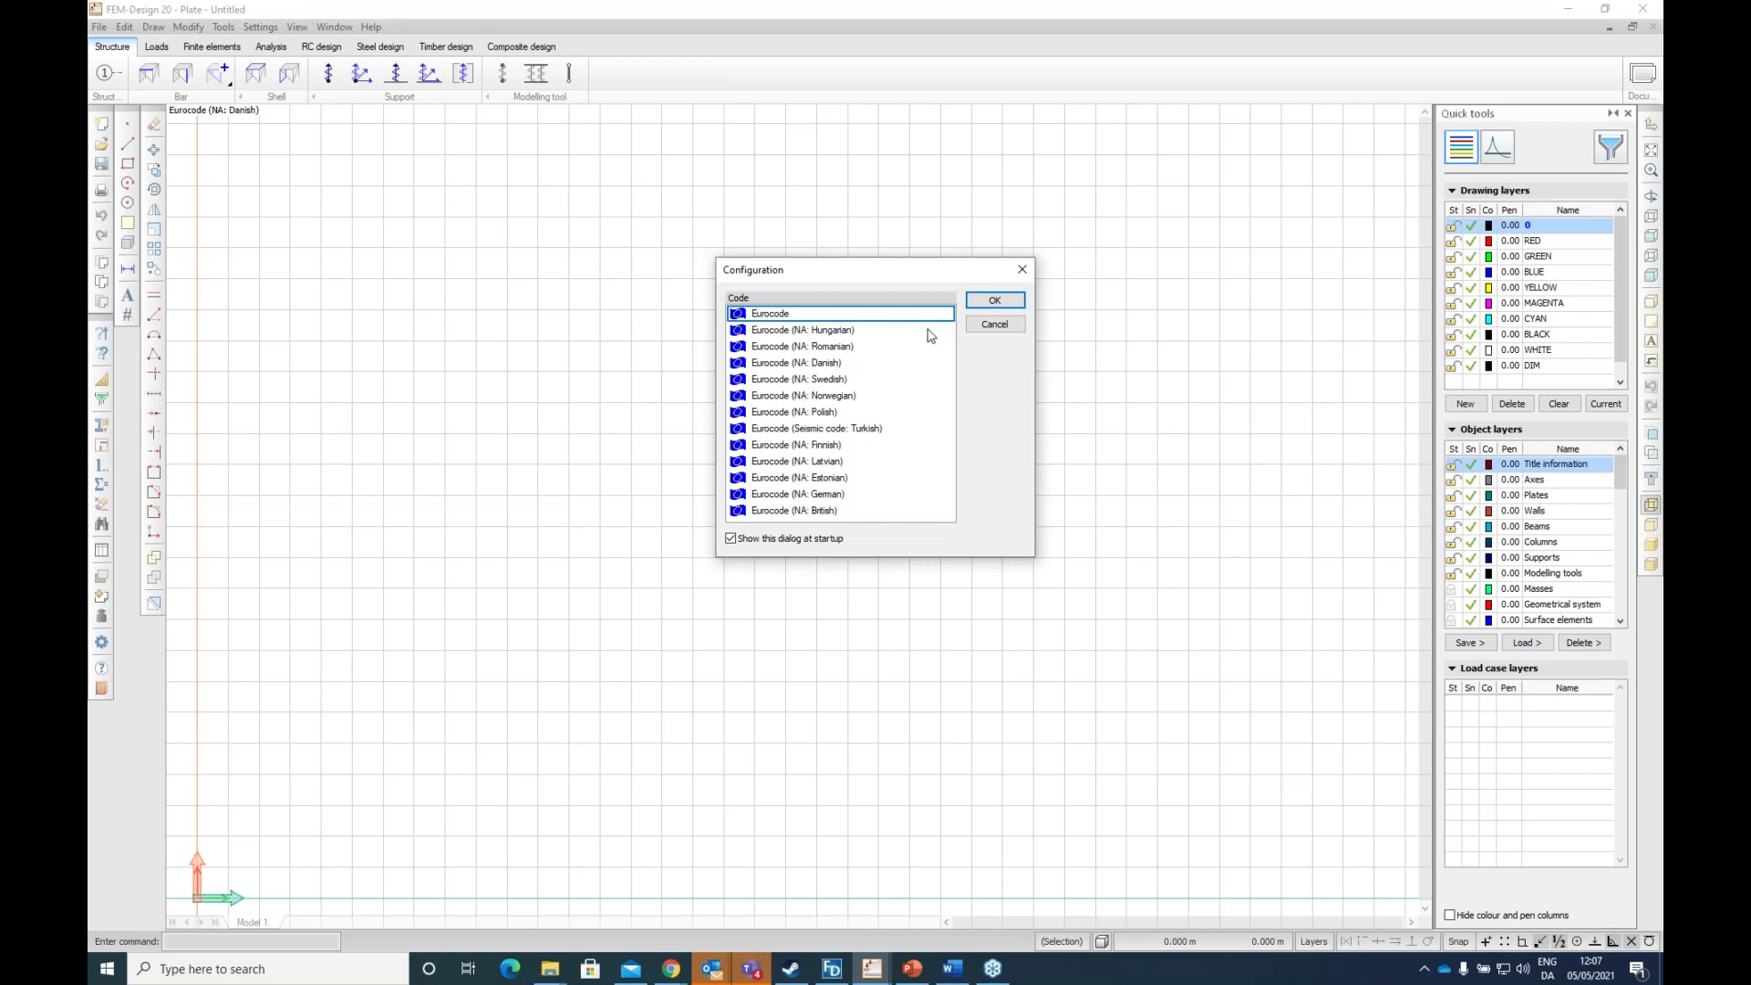
left_click(988, 305)
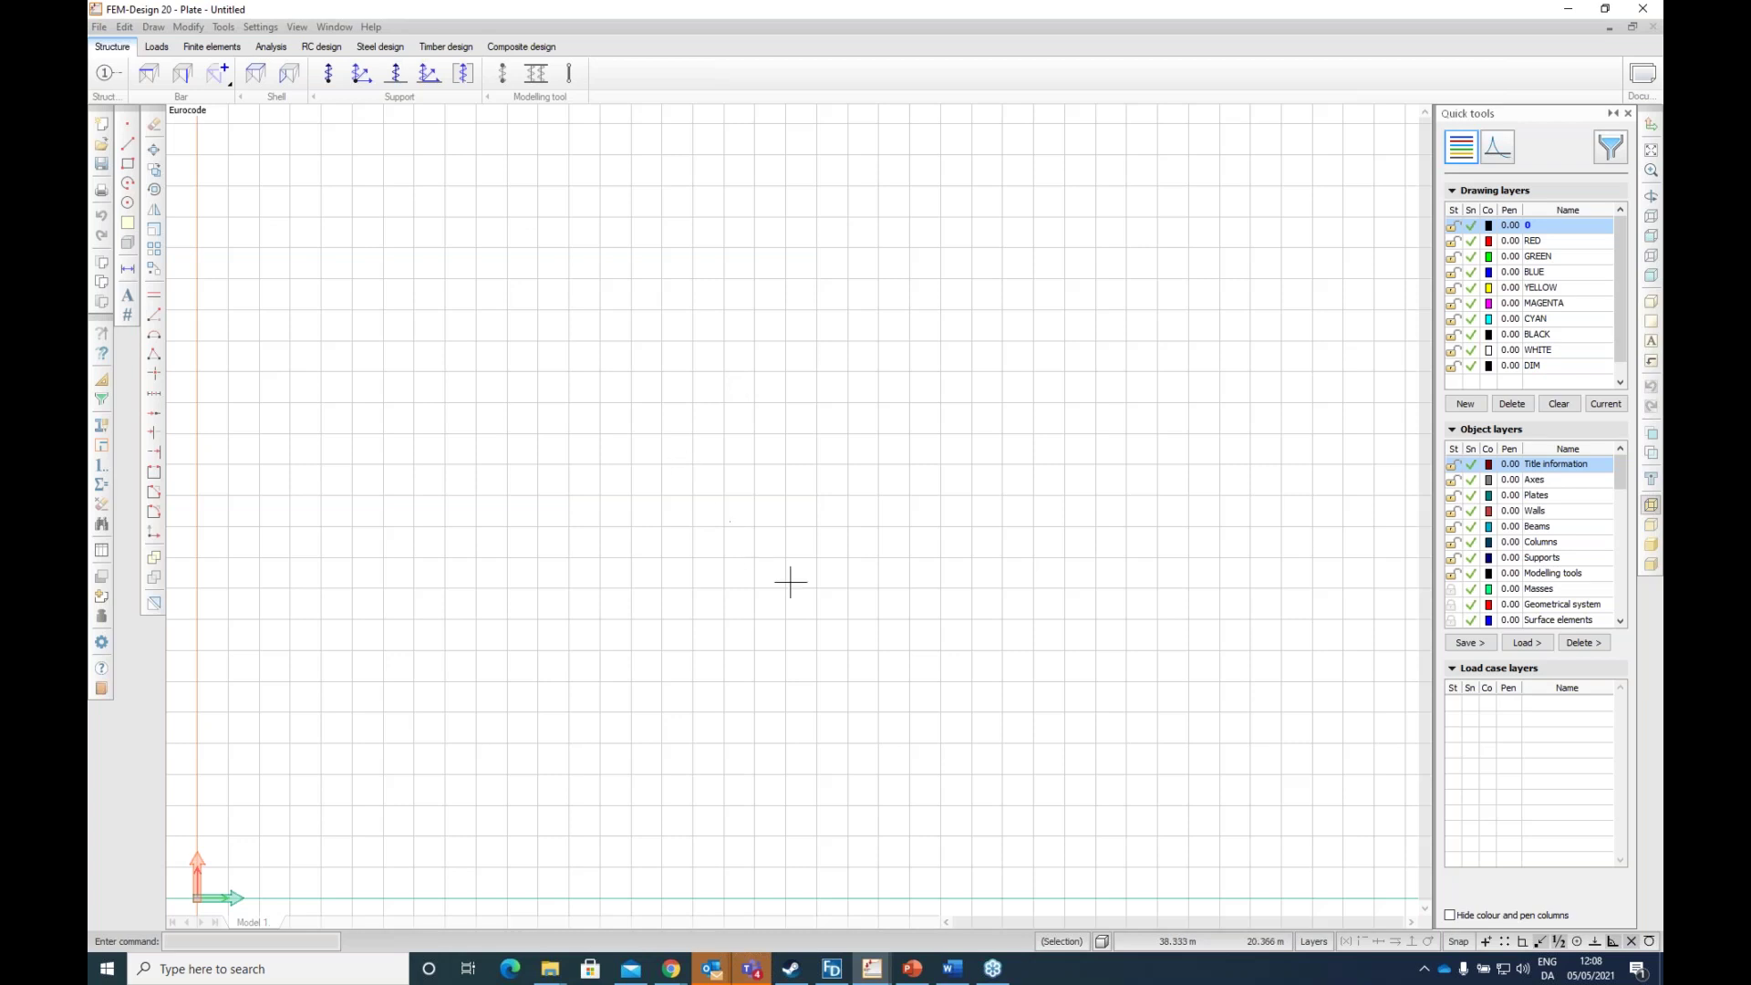
key("ctrl+r")
left_click_drag(801, 635, 693, 638)
key("ctrl+r")
key("ctrl+r")
key("ctrl+r")
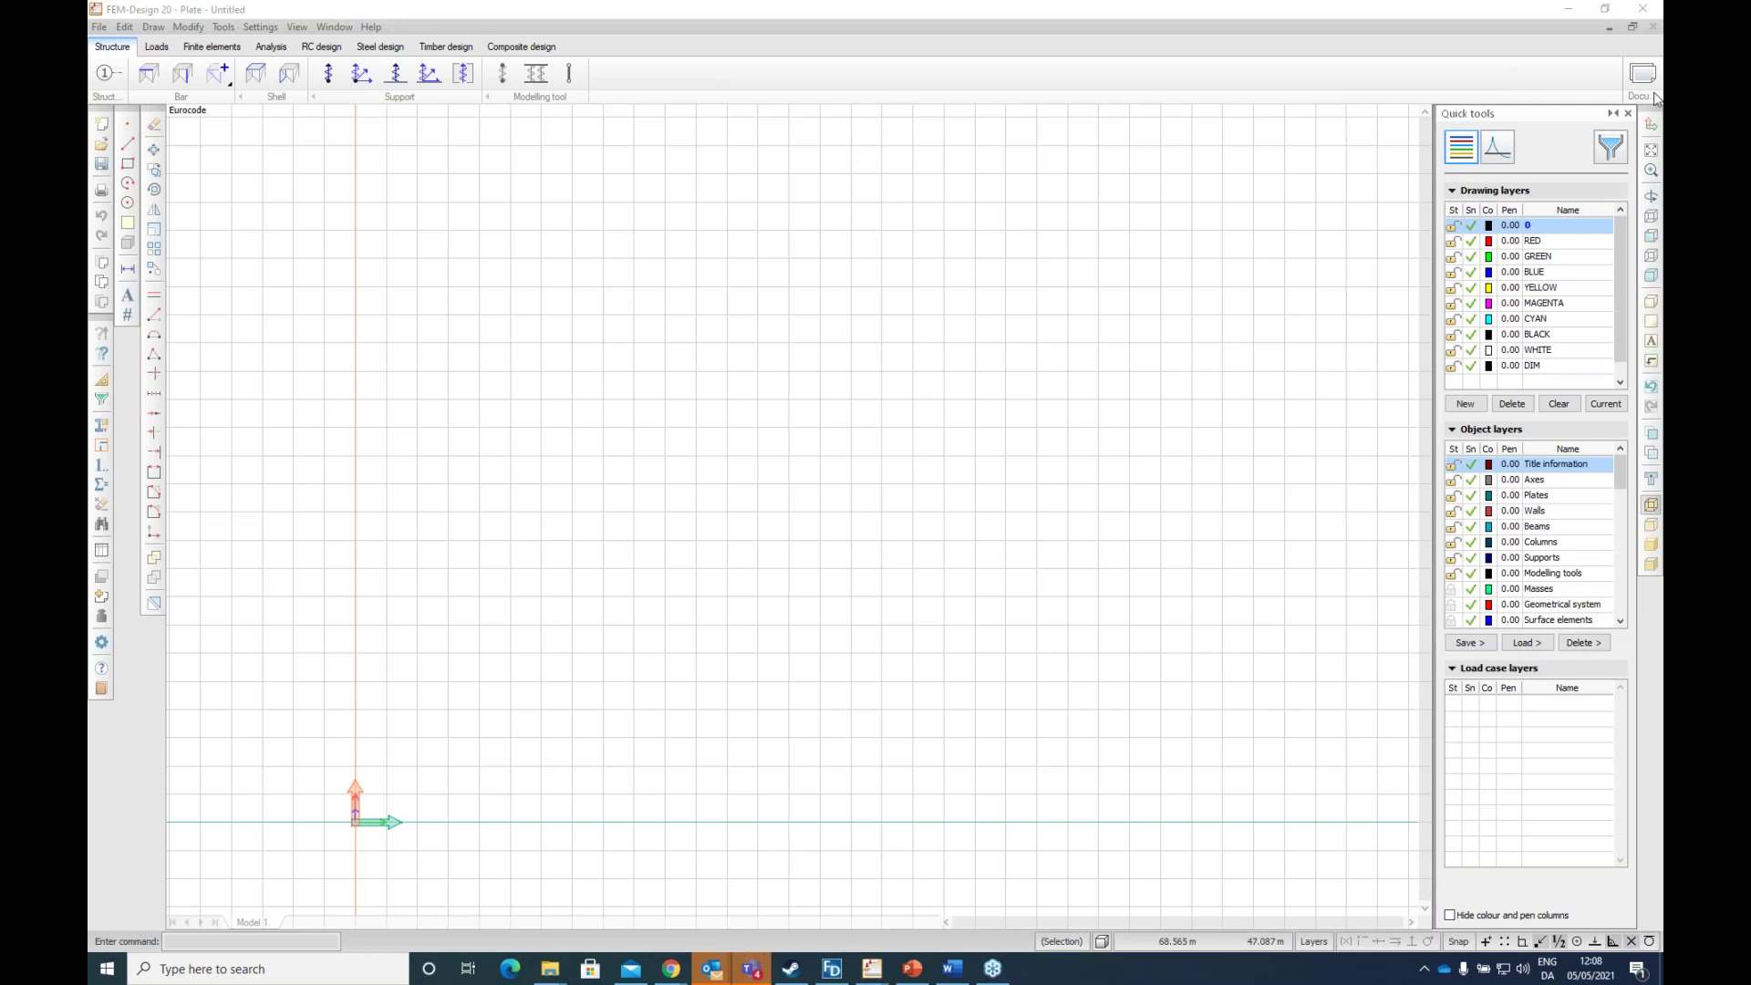
left_click(1652, 217)
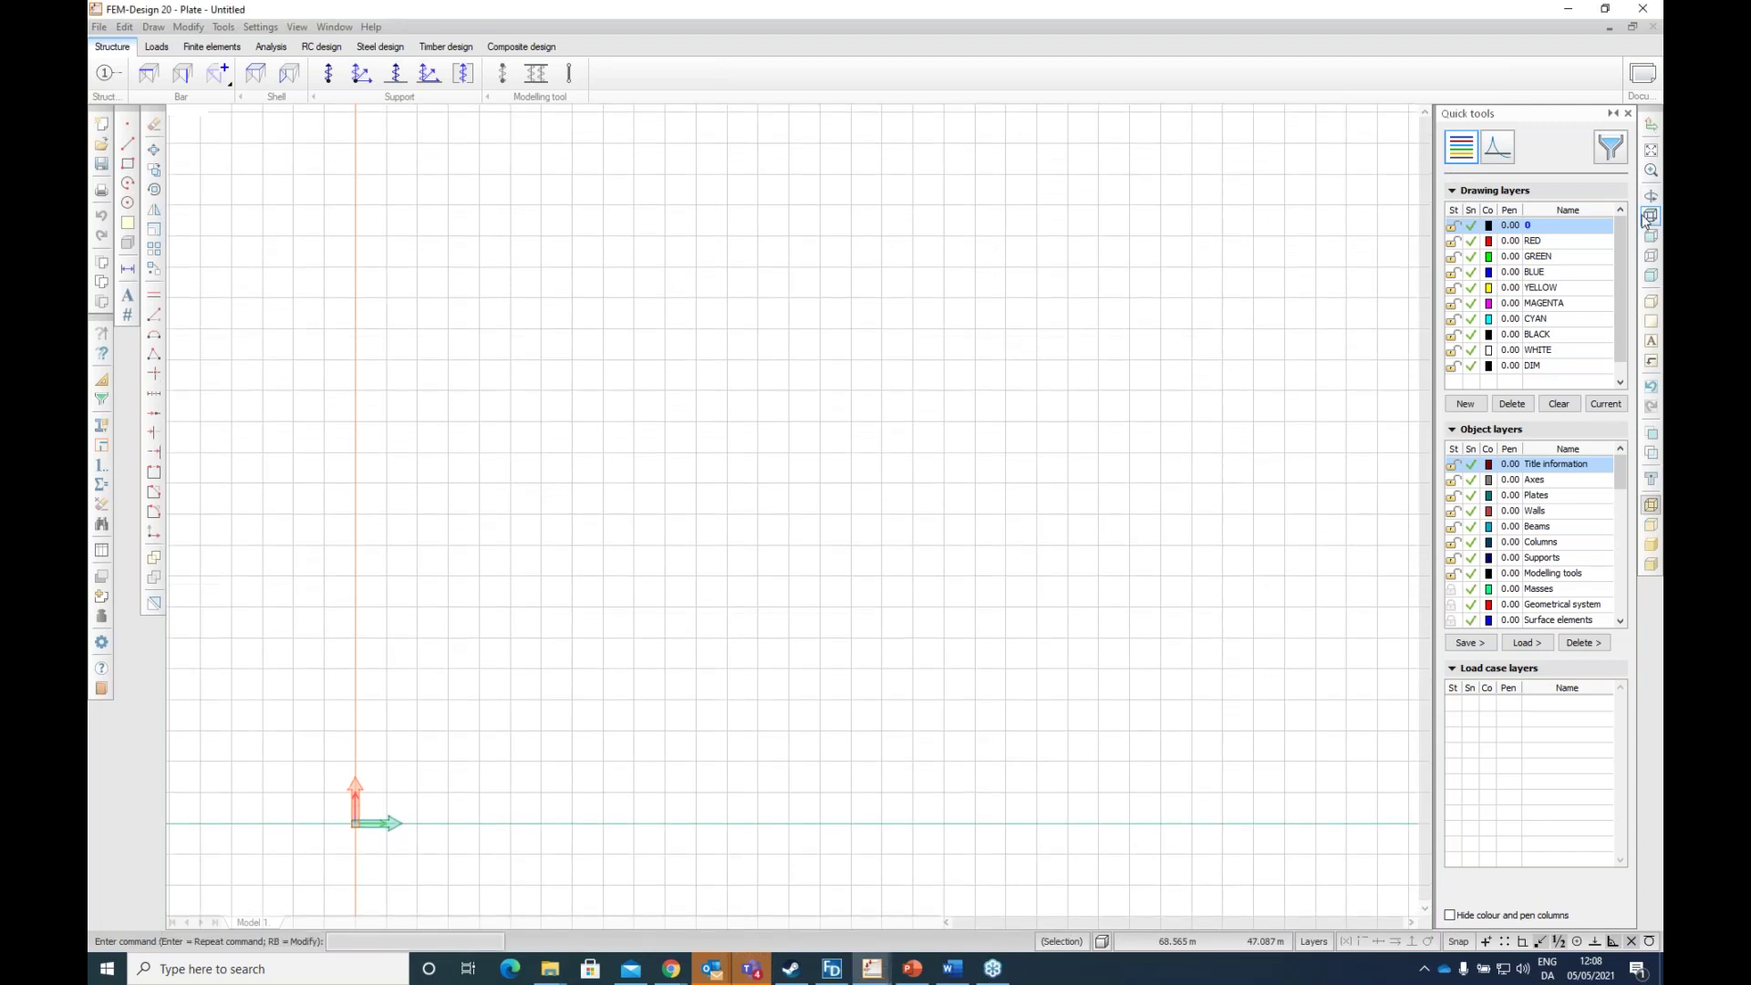
scroll(879, 305, "down", 1)
scroll(639, 696, "up", 3)
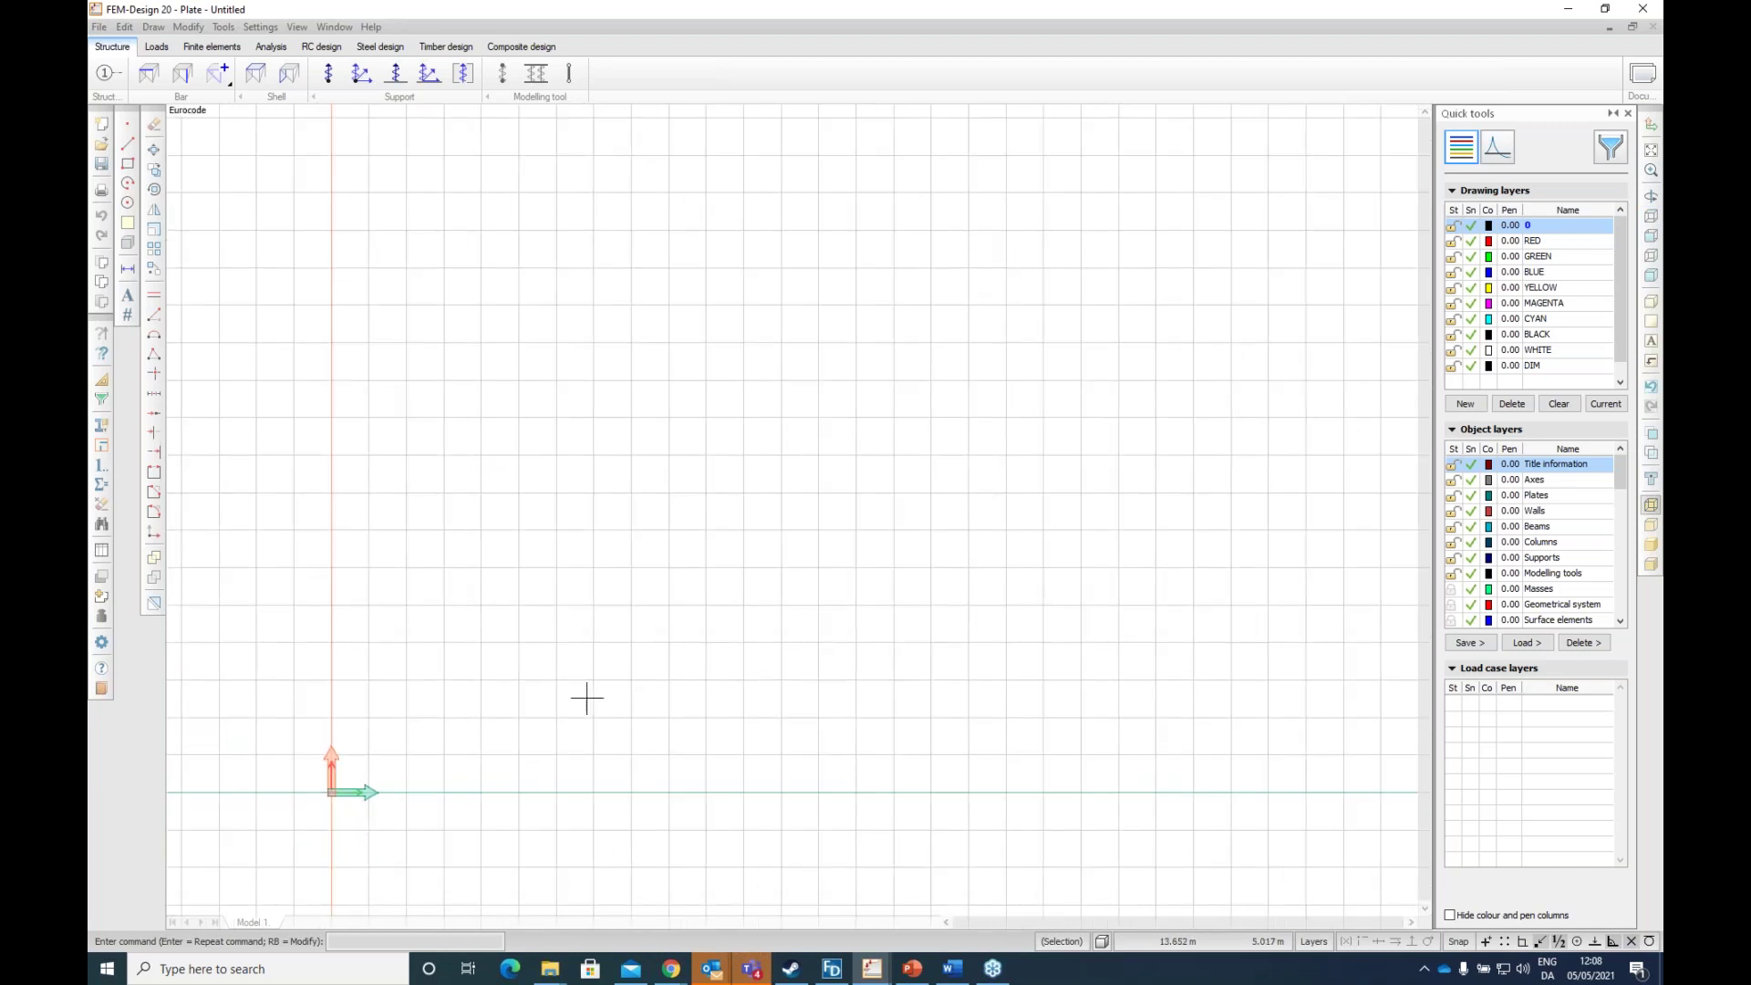
Step: Draw a rectangular plate and a circular plate, both 0.2 m thick, side by side in the empty model
left_click(255, 80)
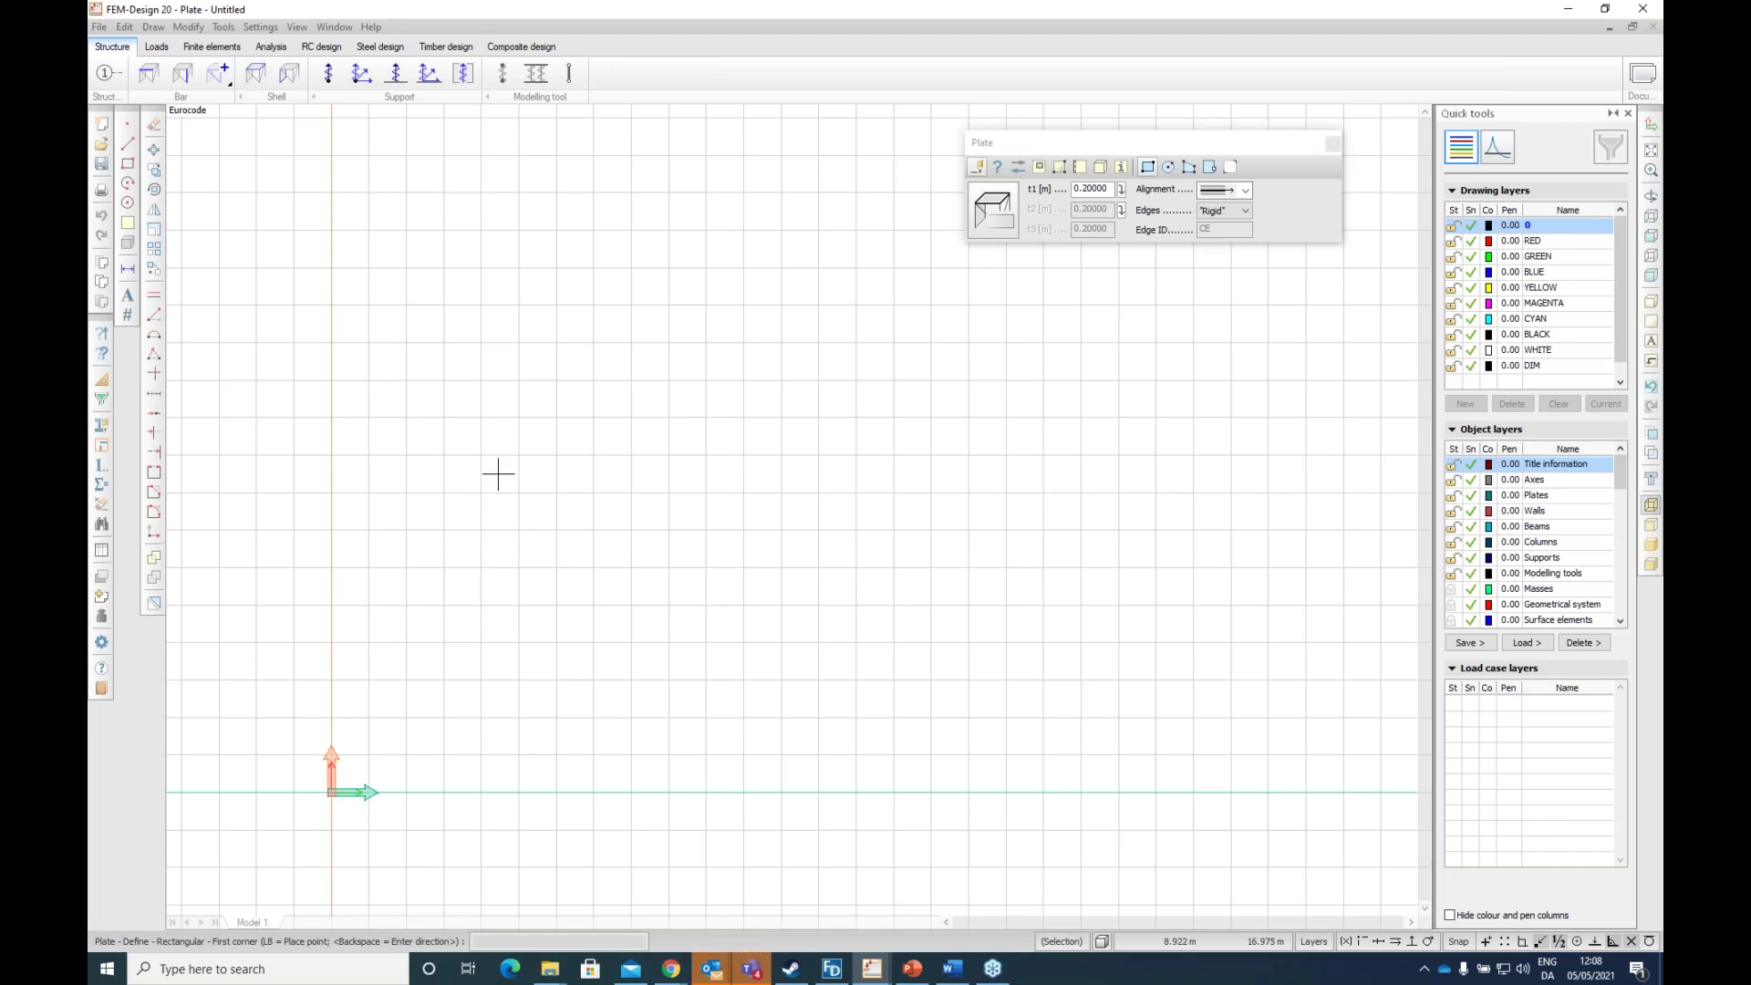
left_click(490, 430)
left_click(680, 628)
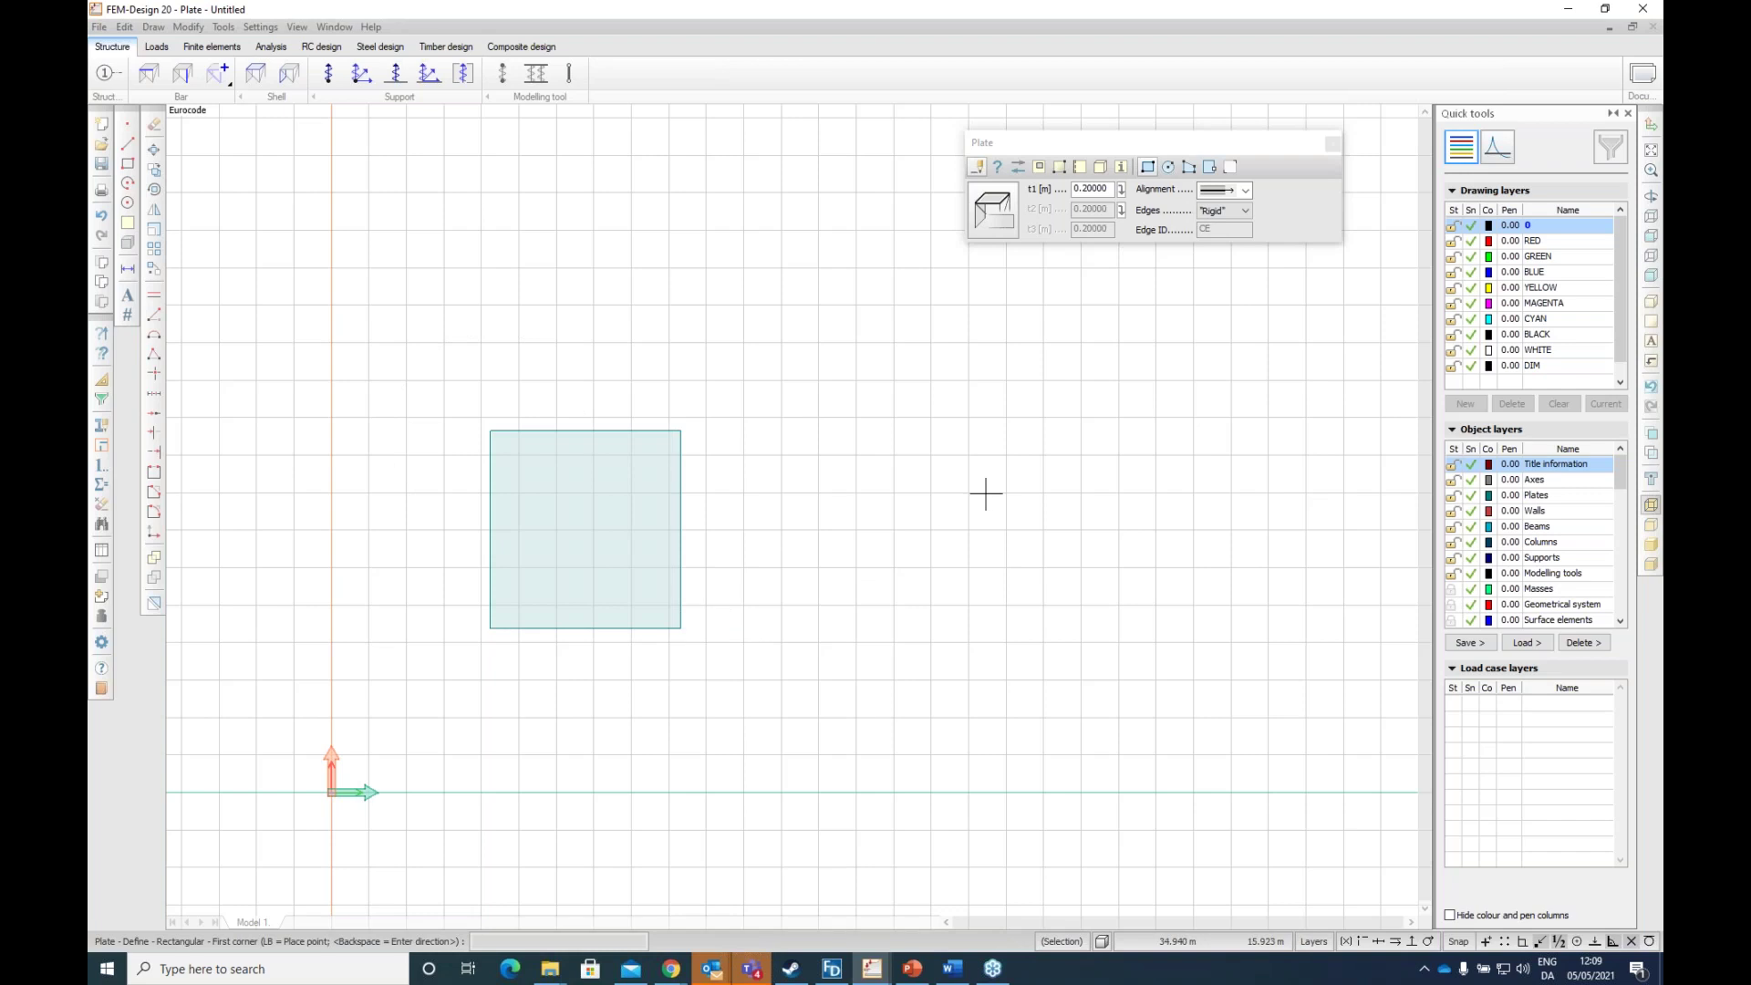
left_click(1169, 166)
left_click(958, 446)
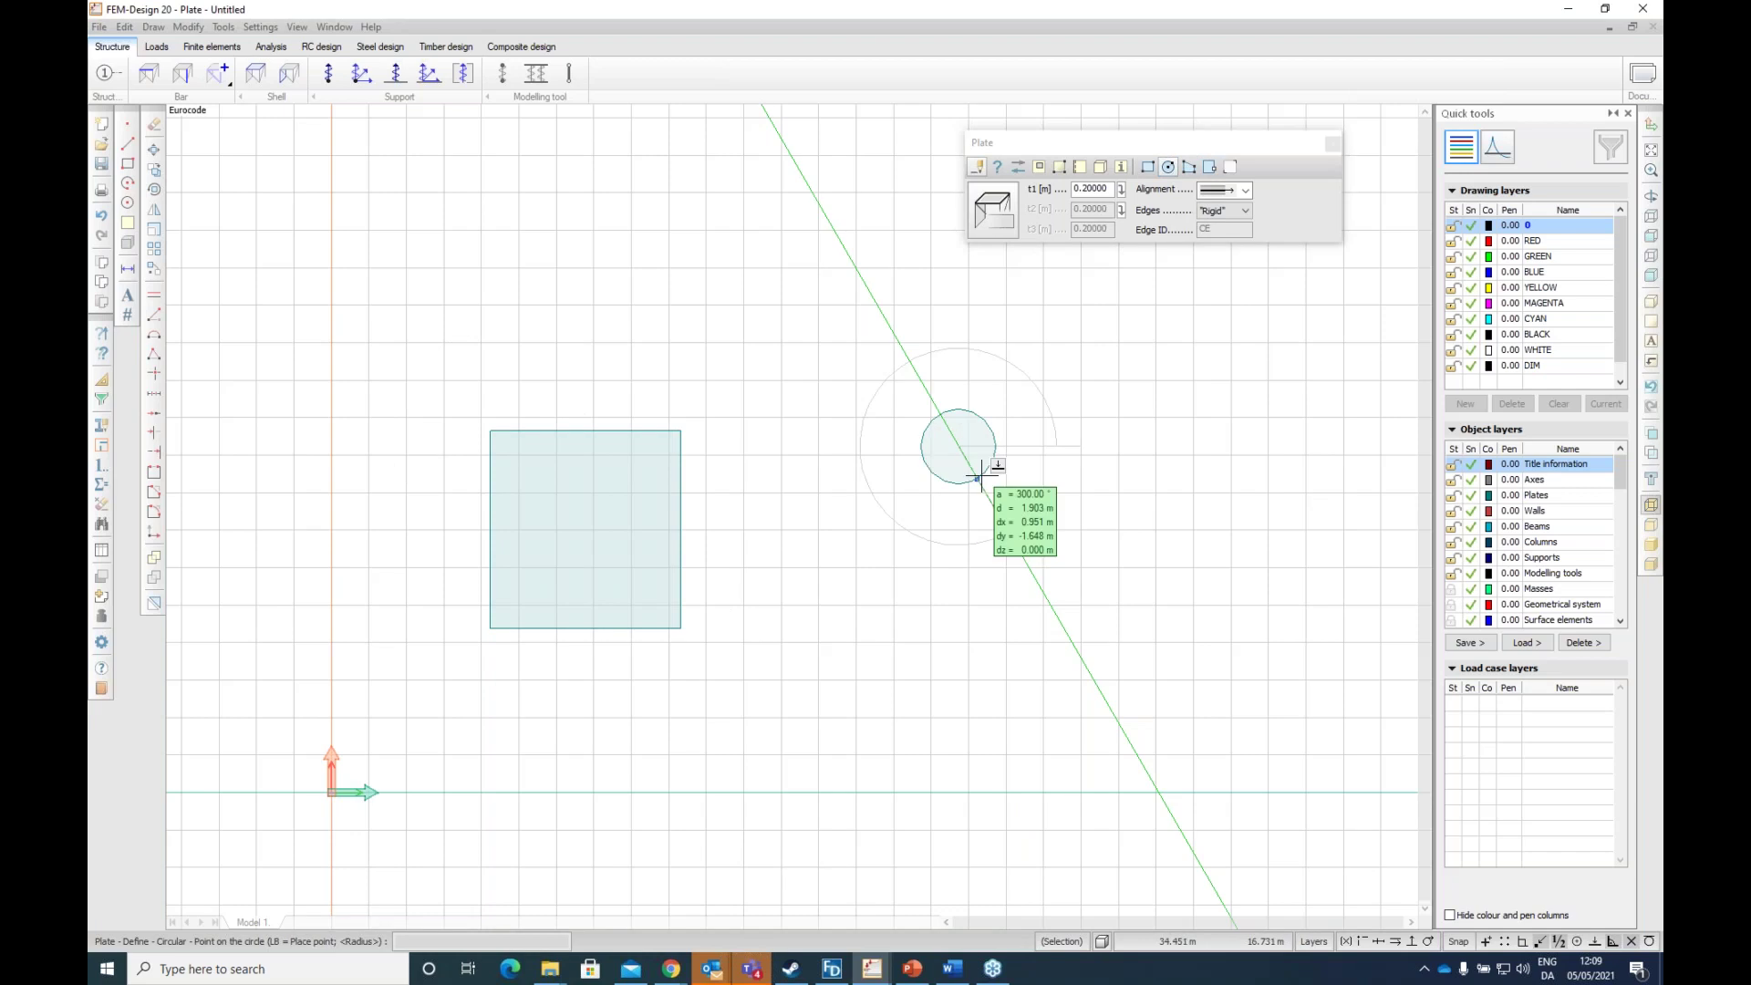
left_click(1003, 500)
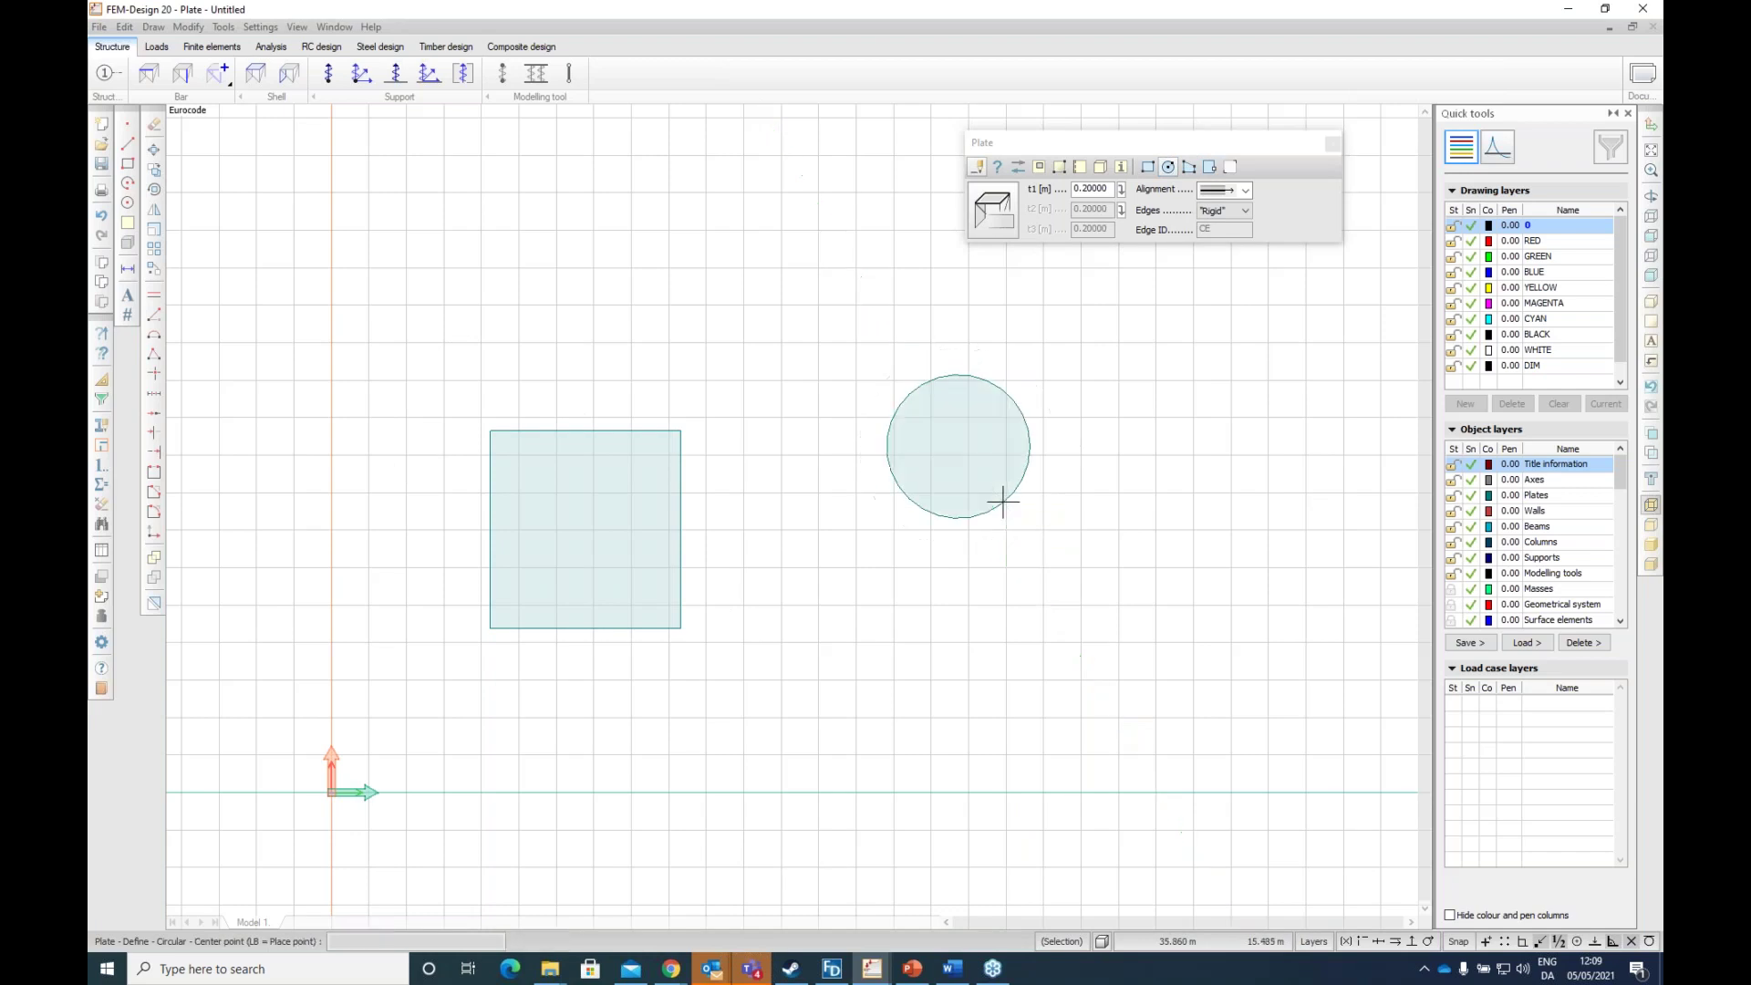
Step: Draw a five-sided polygonal plate 0.2 m thick above the rectangular plate
left_click(1188, 167)
left_click(667, 226)
left_click(775, 270)
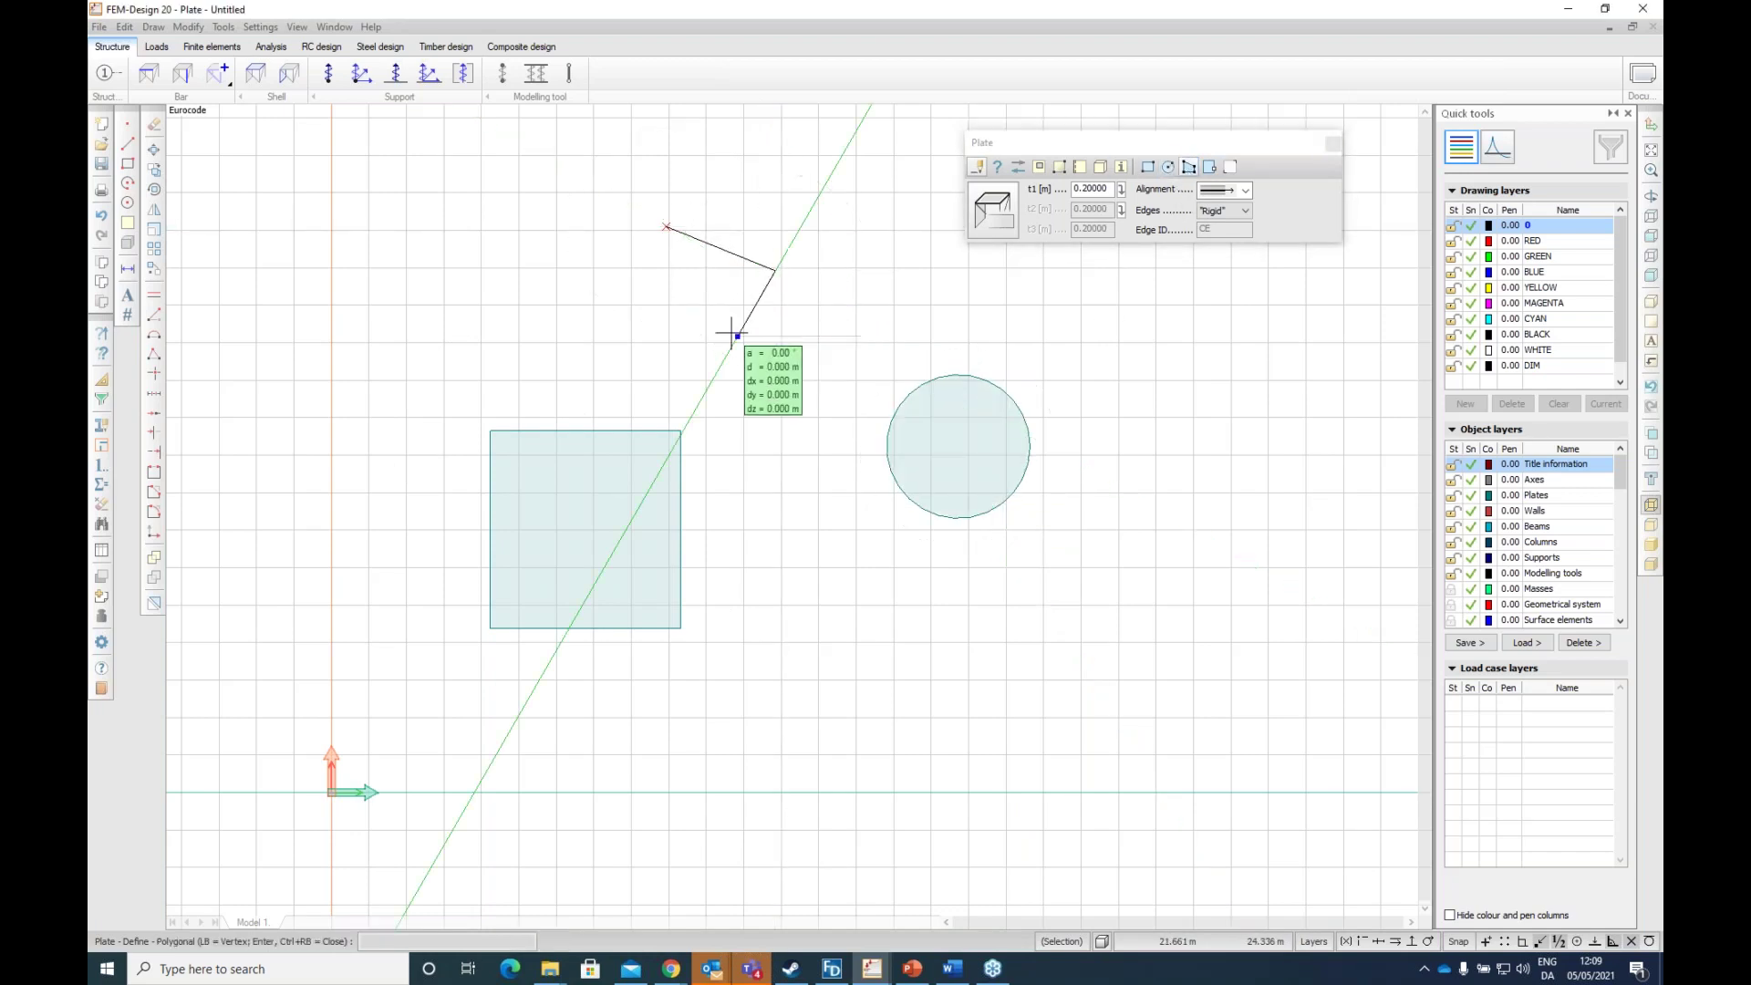
left_click(608, 336)
left_click(599, 253)
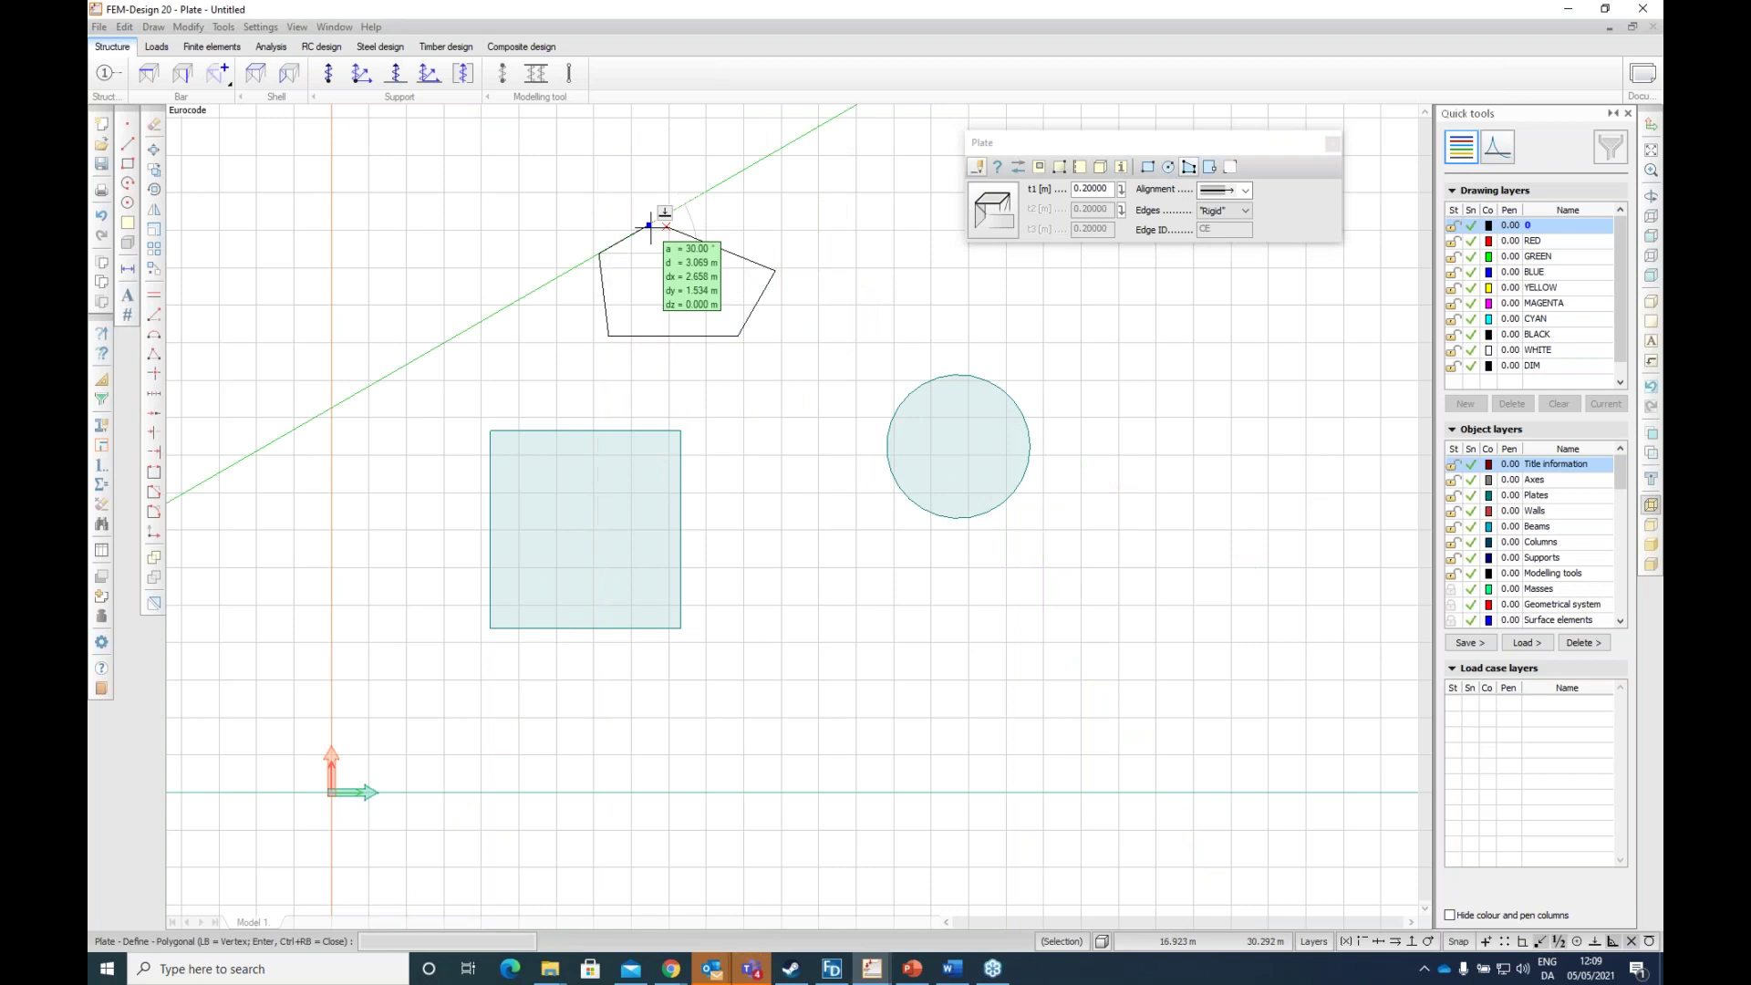
left_click(667, 226)
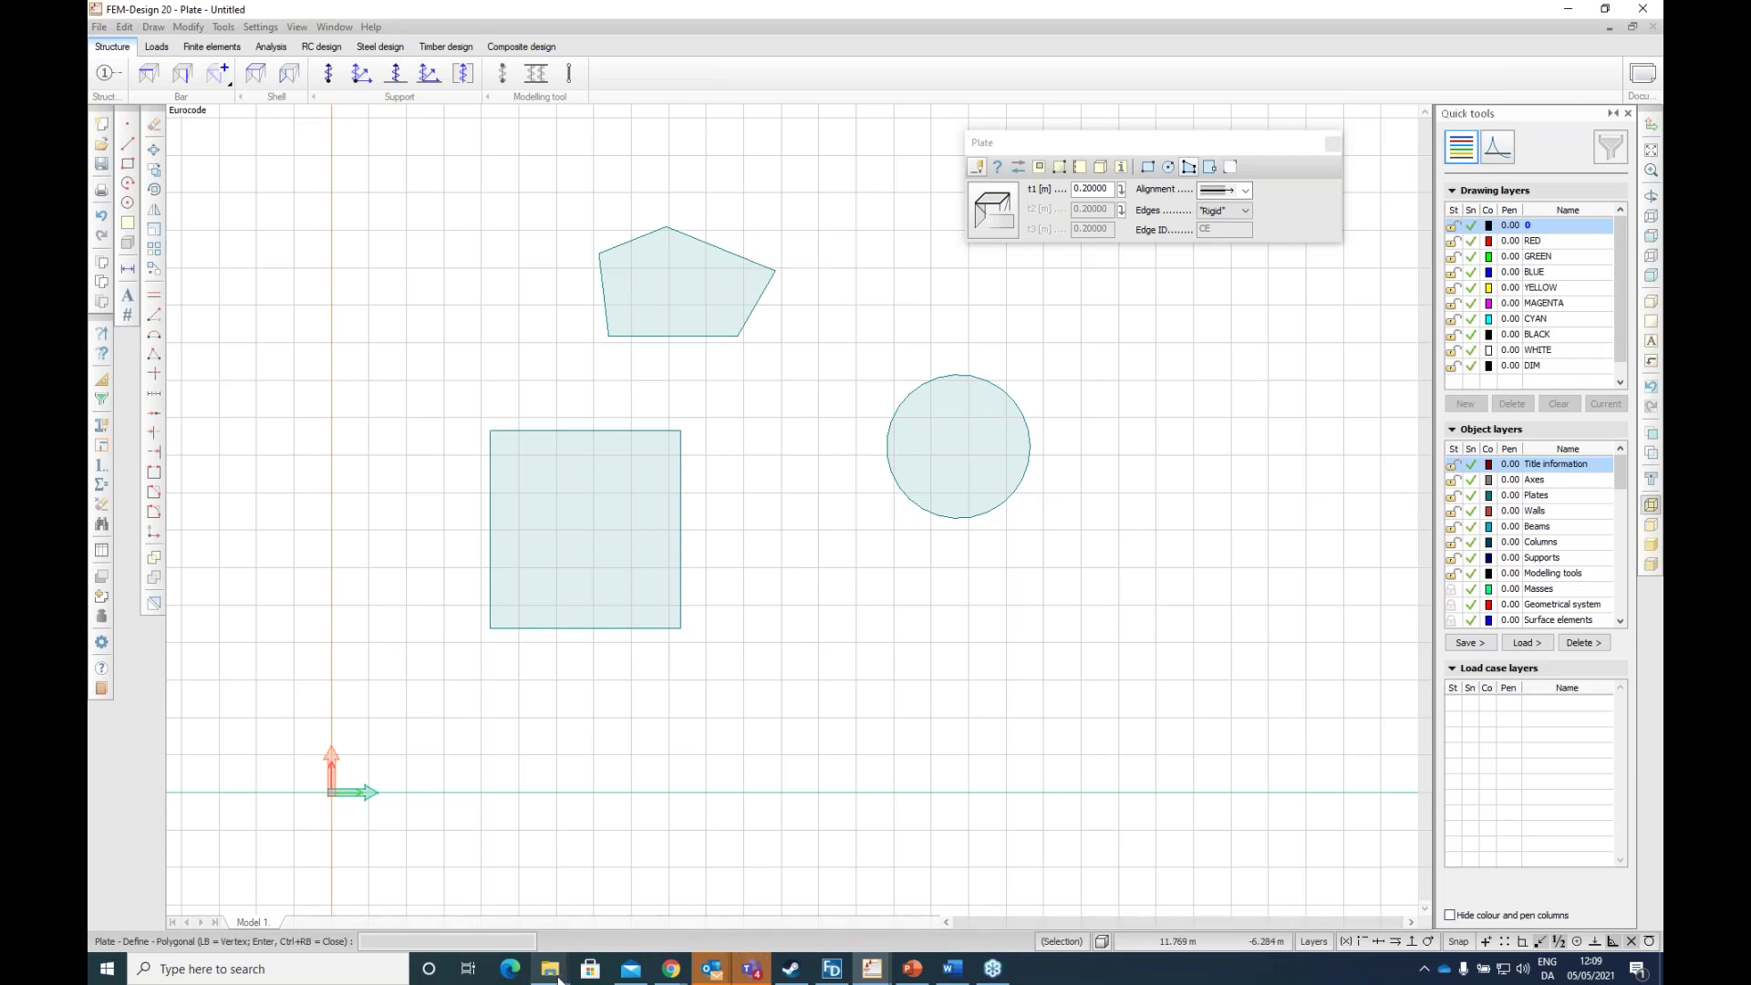
Step: Switch to File Explorer and open the Webinar 21.04.2021 folder inside the StruSoft folder
mouse_move(559, 979)
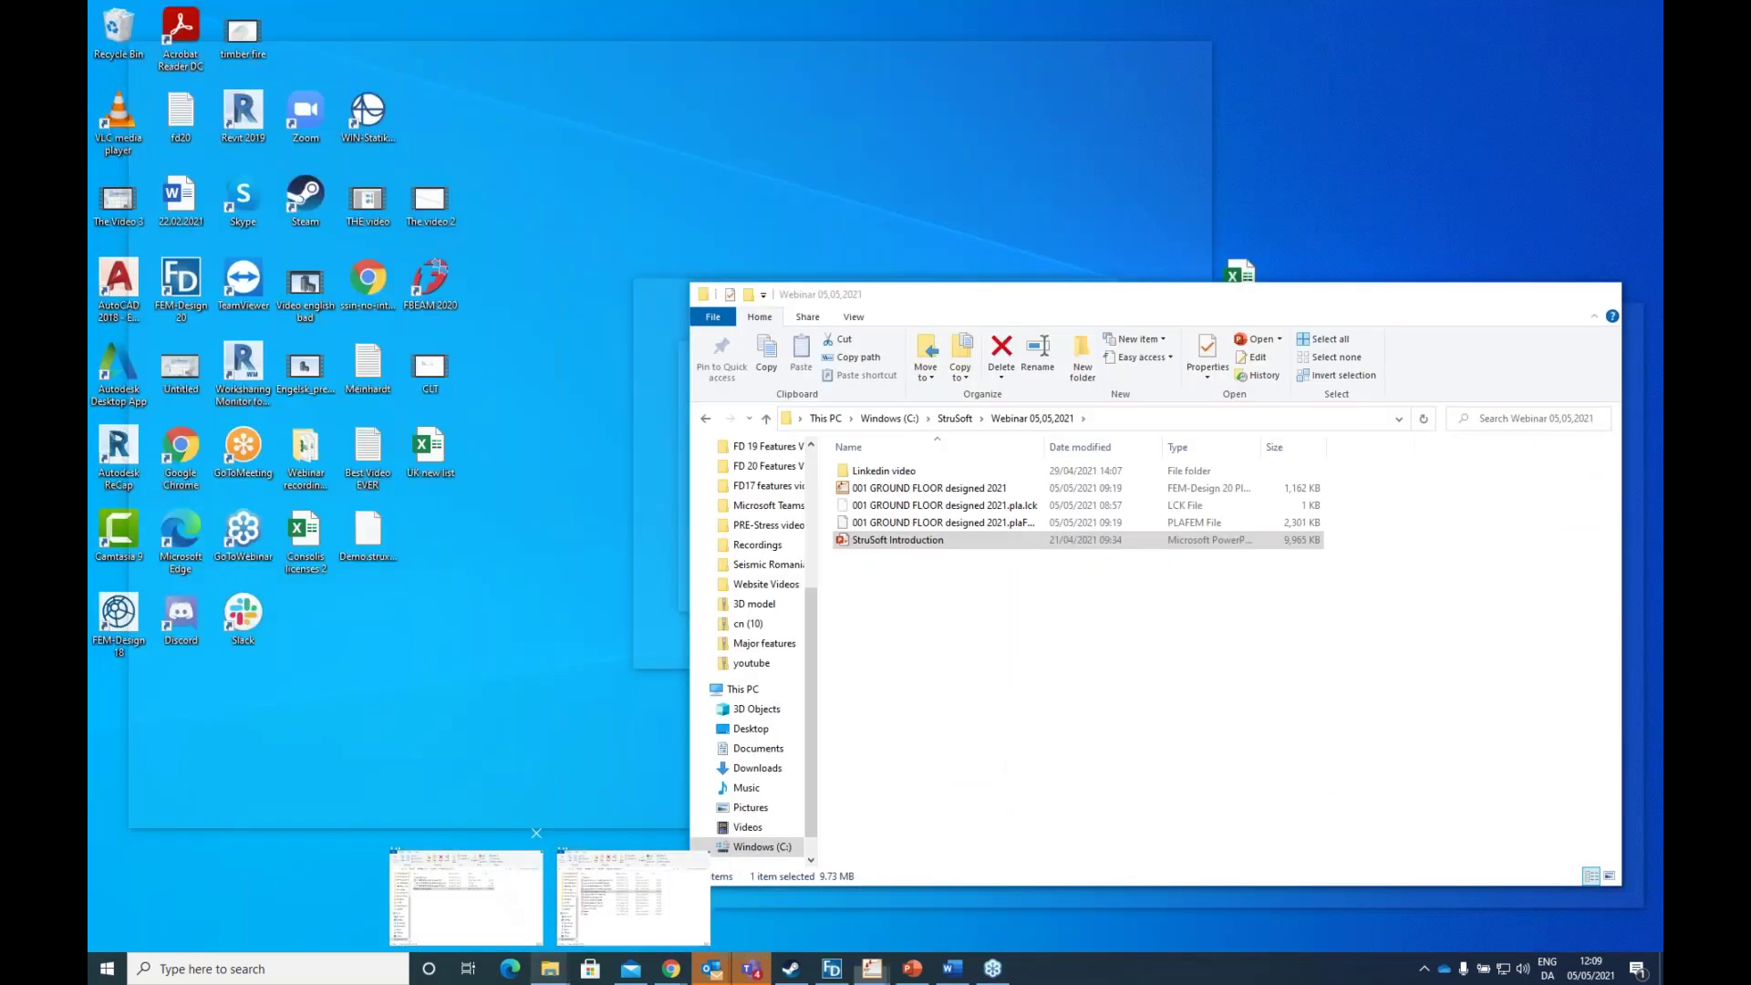
left_click(488, 895)
left_click_drag(916, 297, 1023, 310)
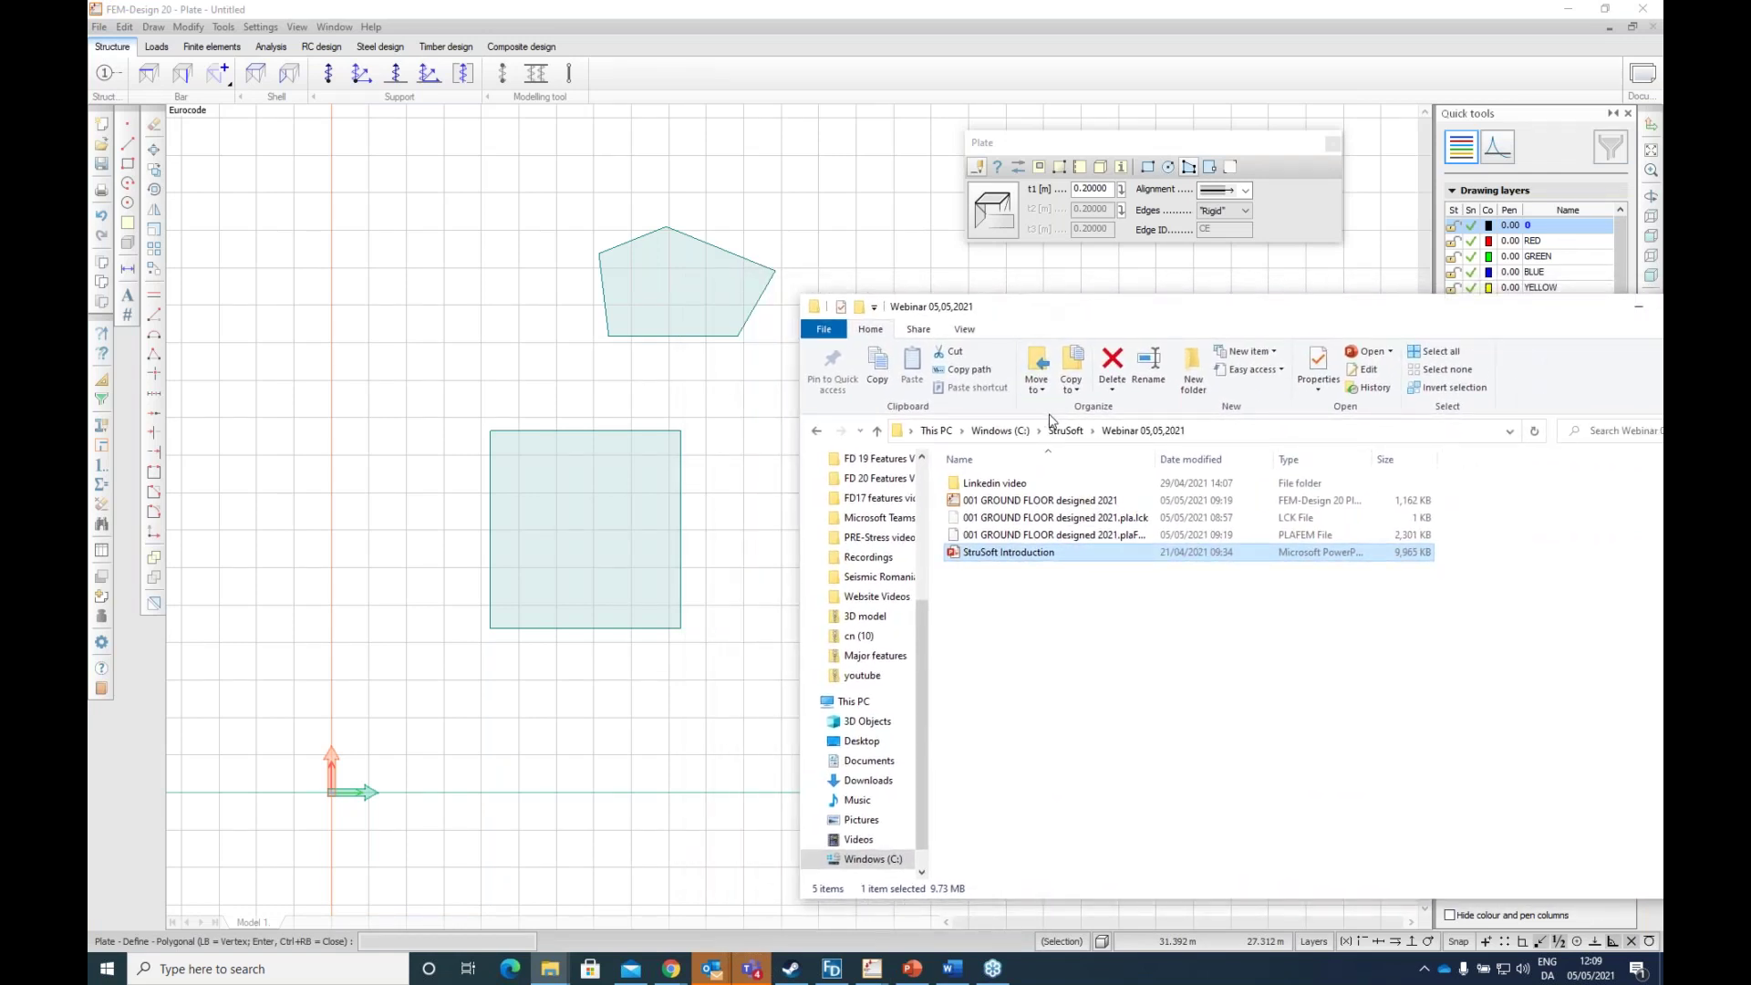
left_click(1106, 645)
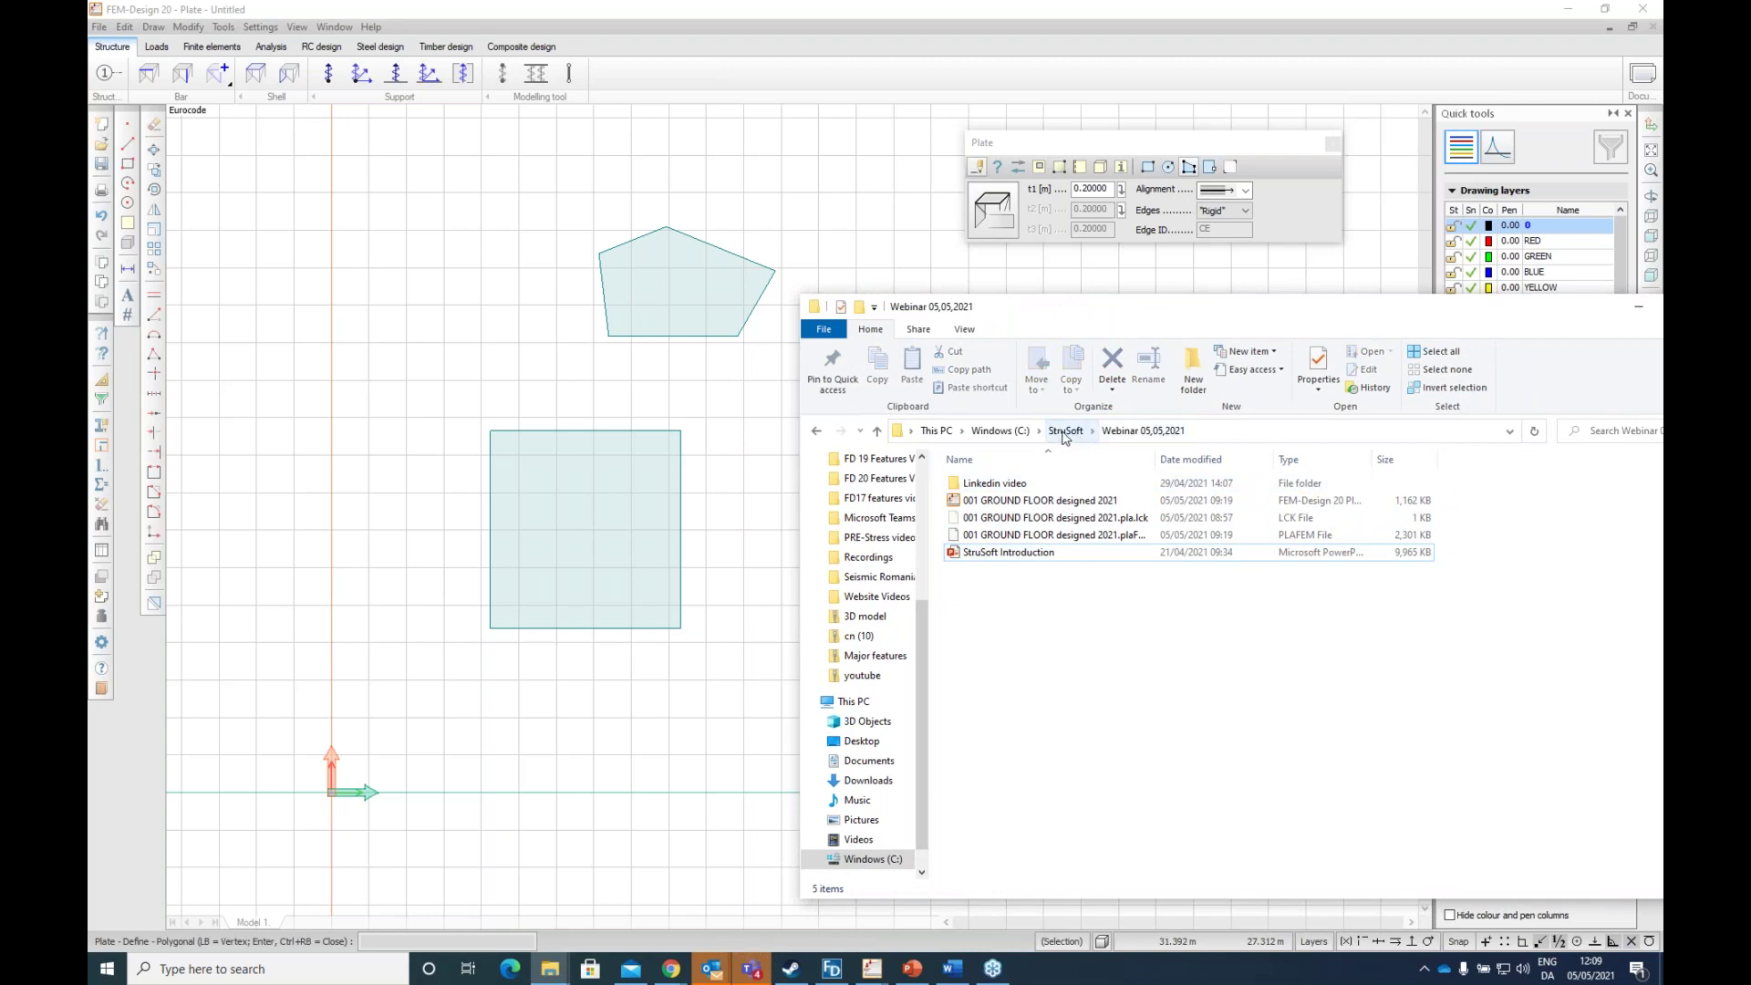
left_click(1064, 432)
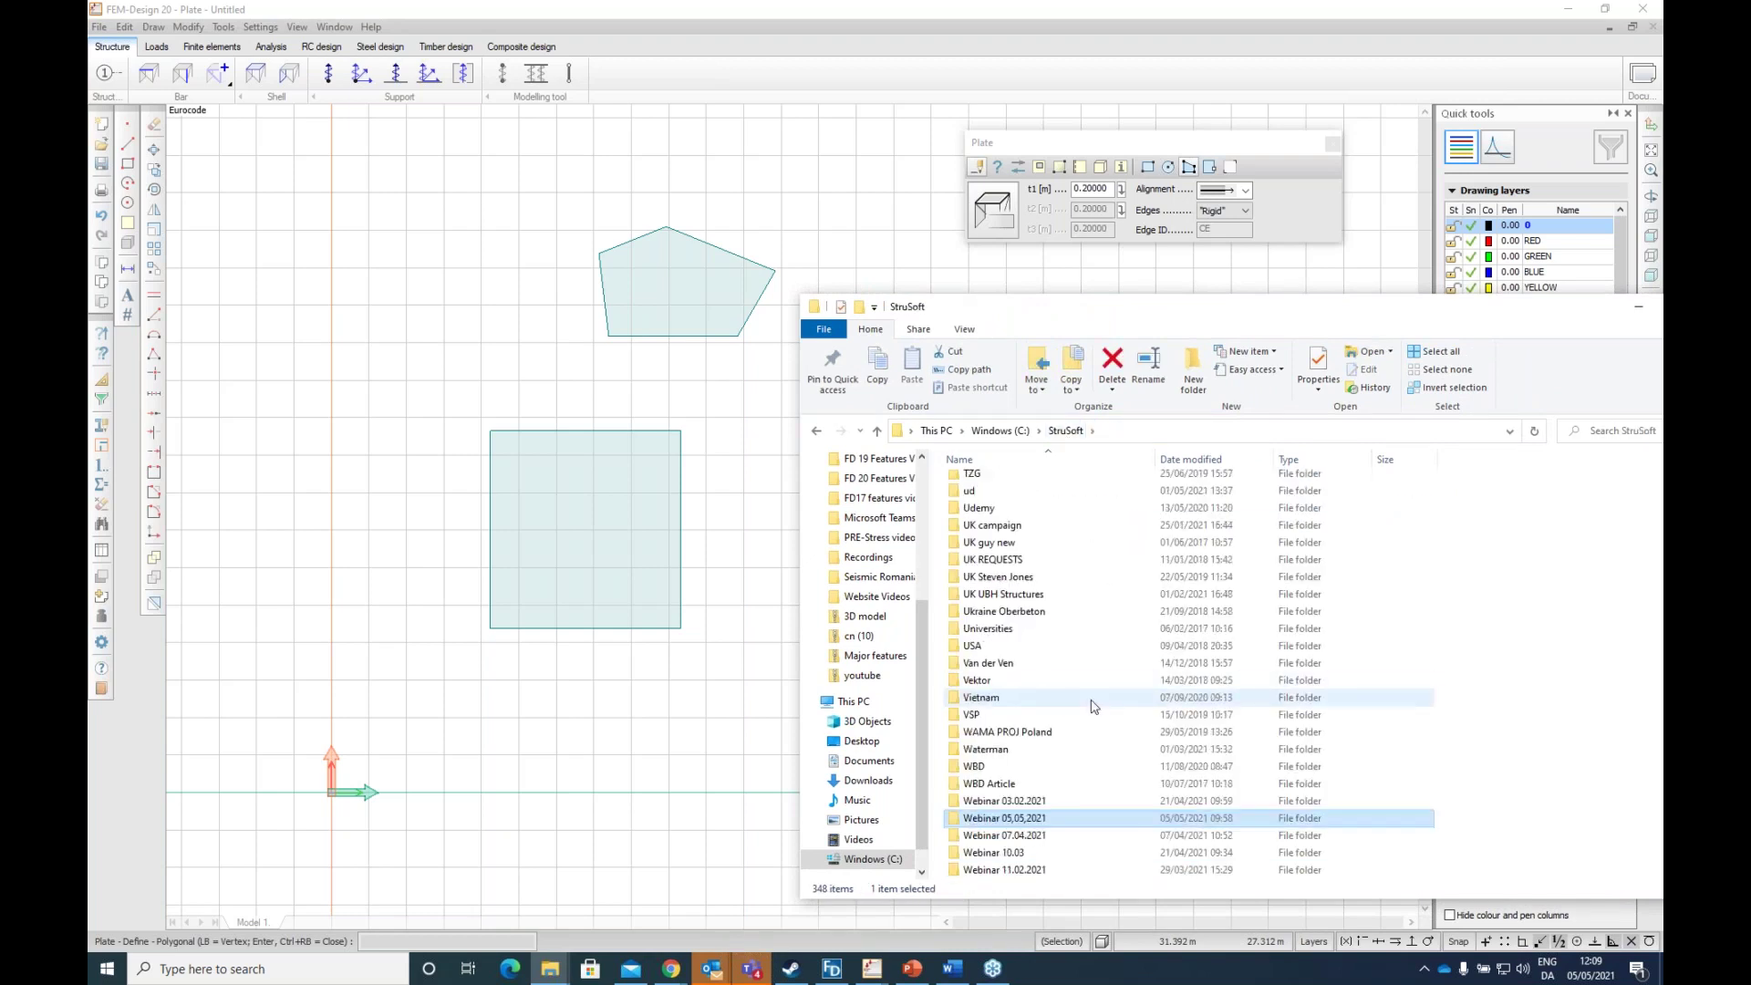
double_click(1063, 801)
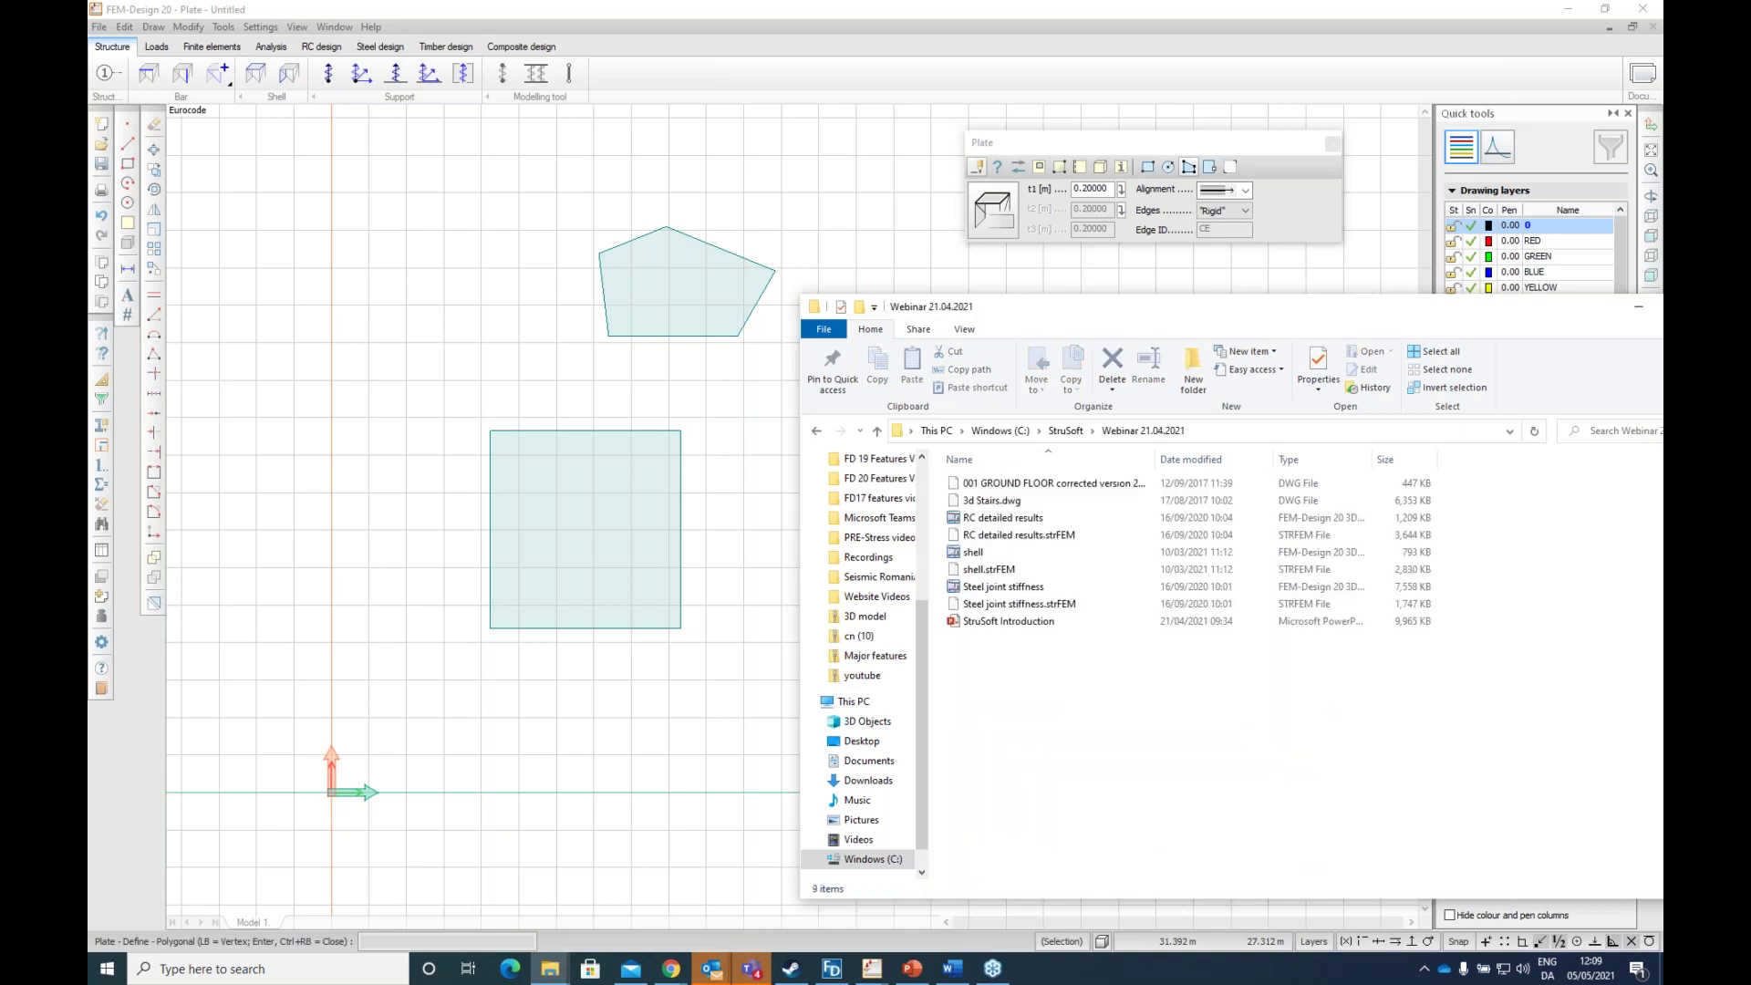
Step: Import 001 GROUND FLOOR corrected version 2013.dwg into FEM-Design at 1 unit = 1 mm, discarding the current drawing without saving
left_click_drag(1071, 491, 710, 453)
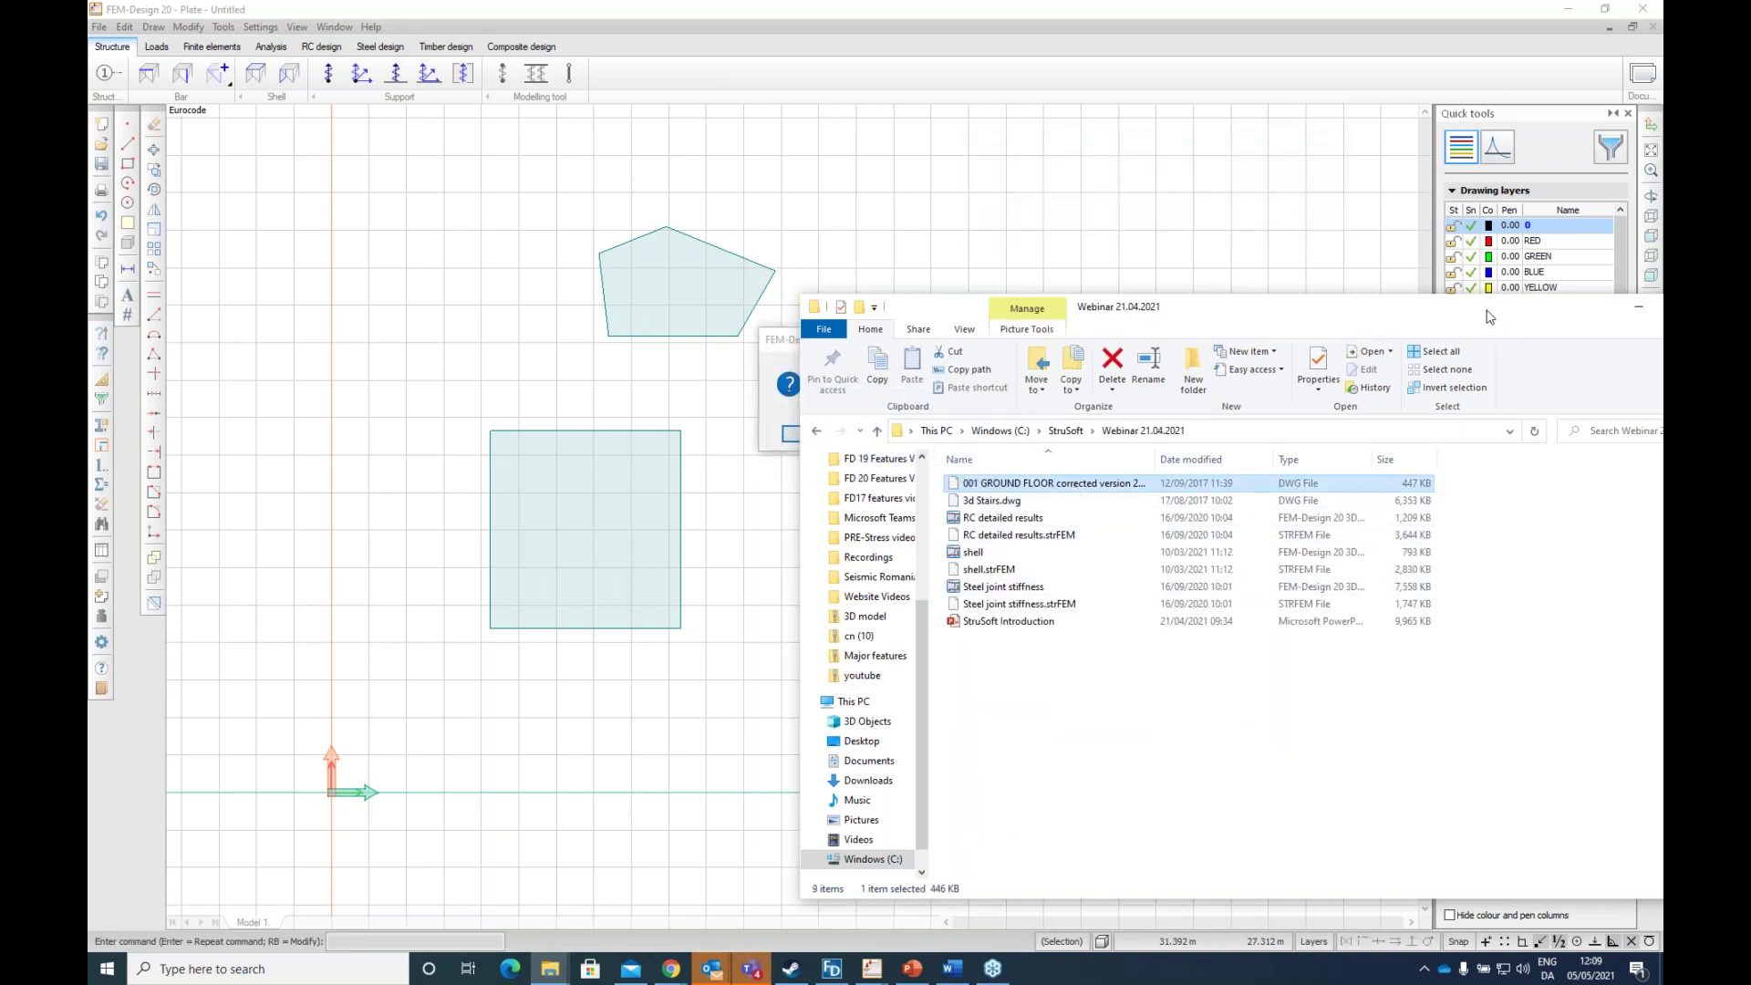
left_click_drag(1483, 315, 1234, 315)
left_click(1389, 306)
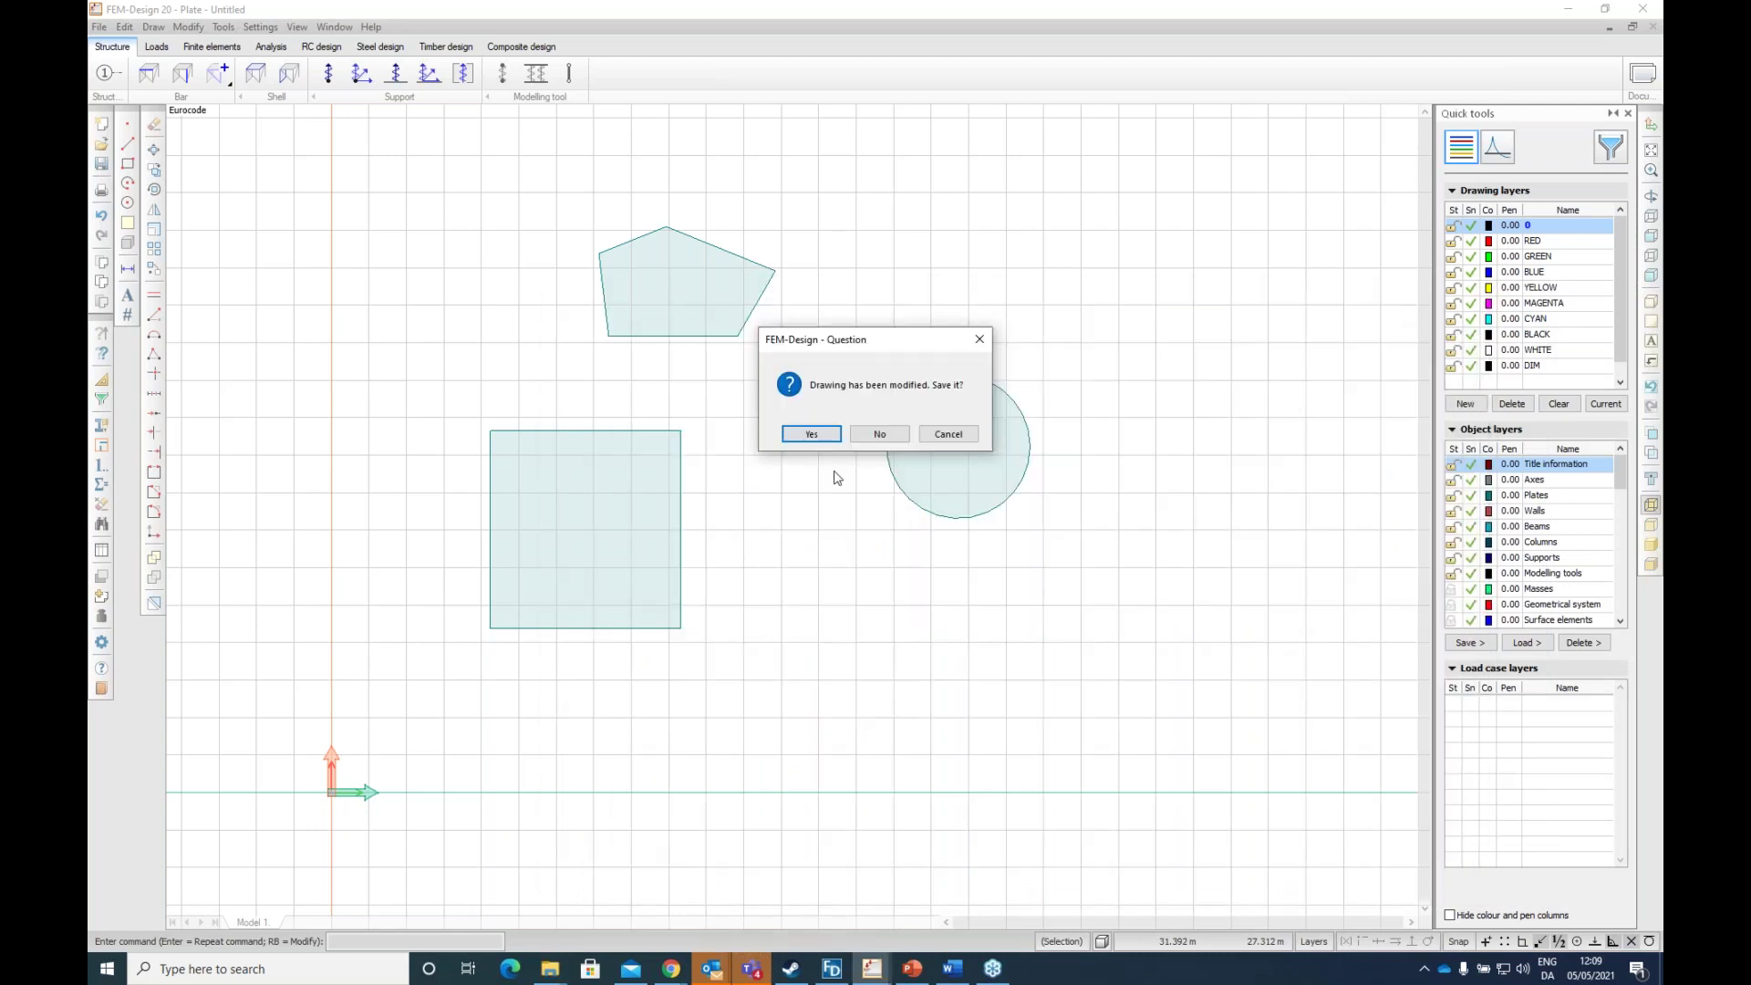
left_click(881, 436)
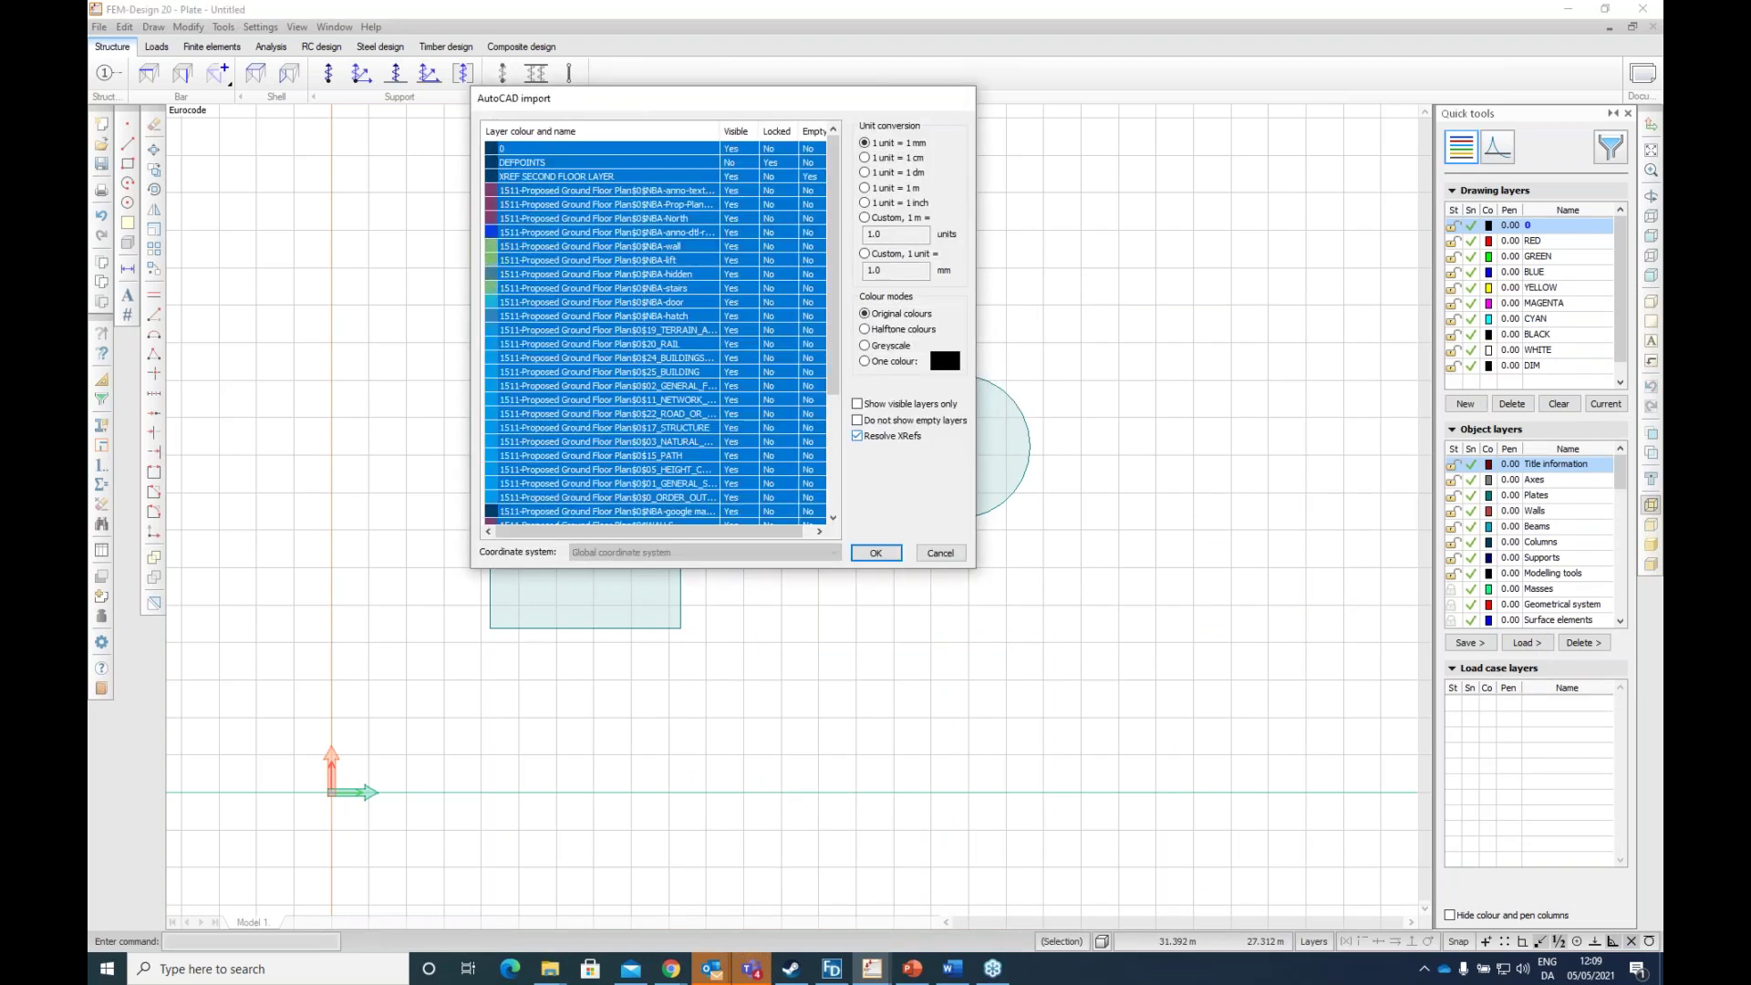
left_click(875, 551)
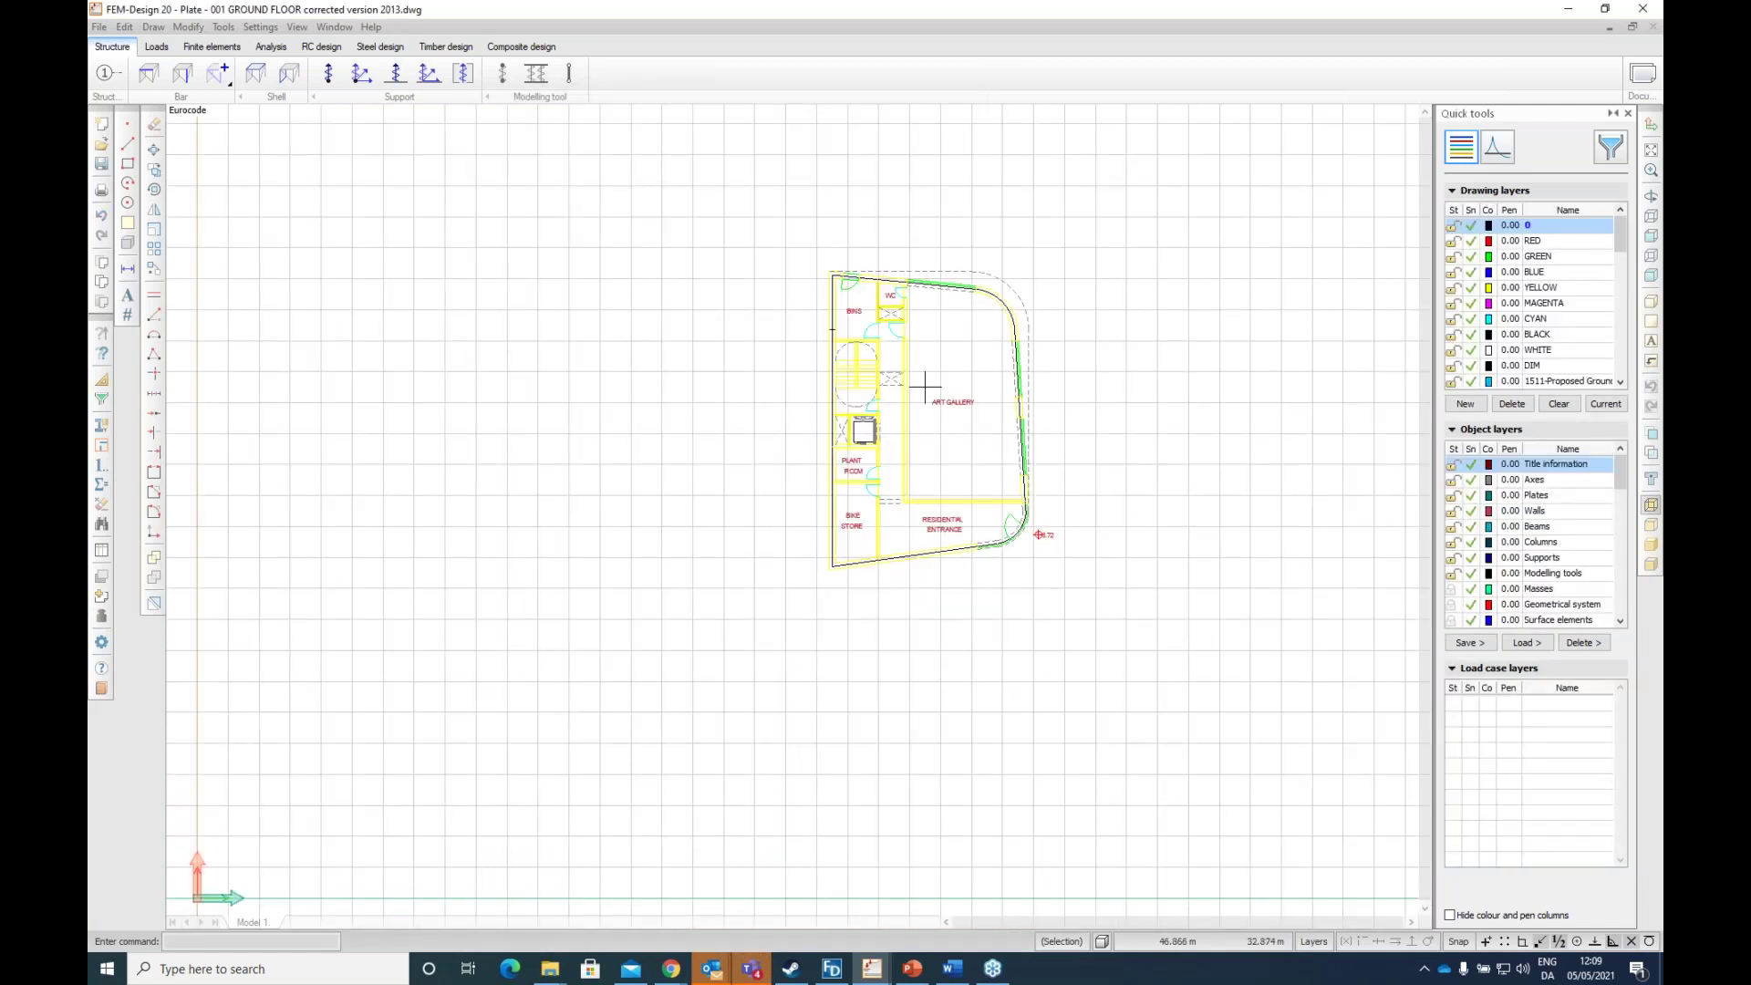
Step: Hide all the 1511-Proposed Ground and Section drawing layers imported with the floor plan
scroll(1040, 310, "up", 2)
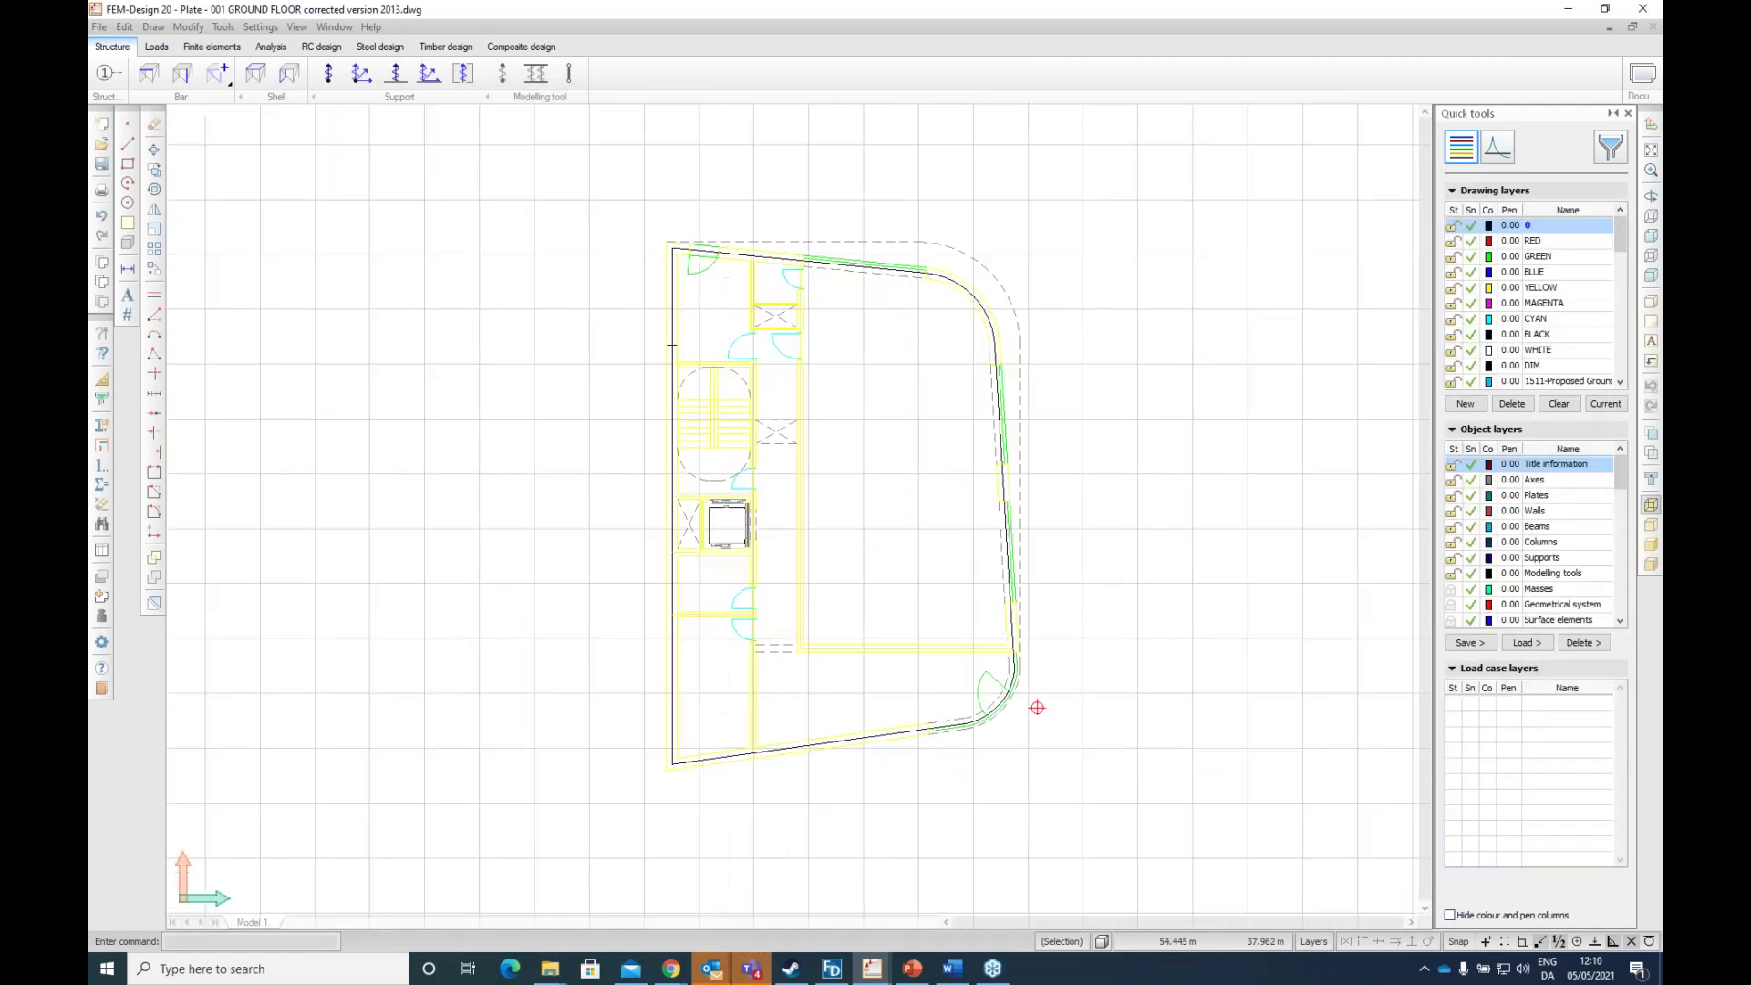
scroll(1041, 310, "down", 2)
scroll(1048, 340, "up", 3)
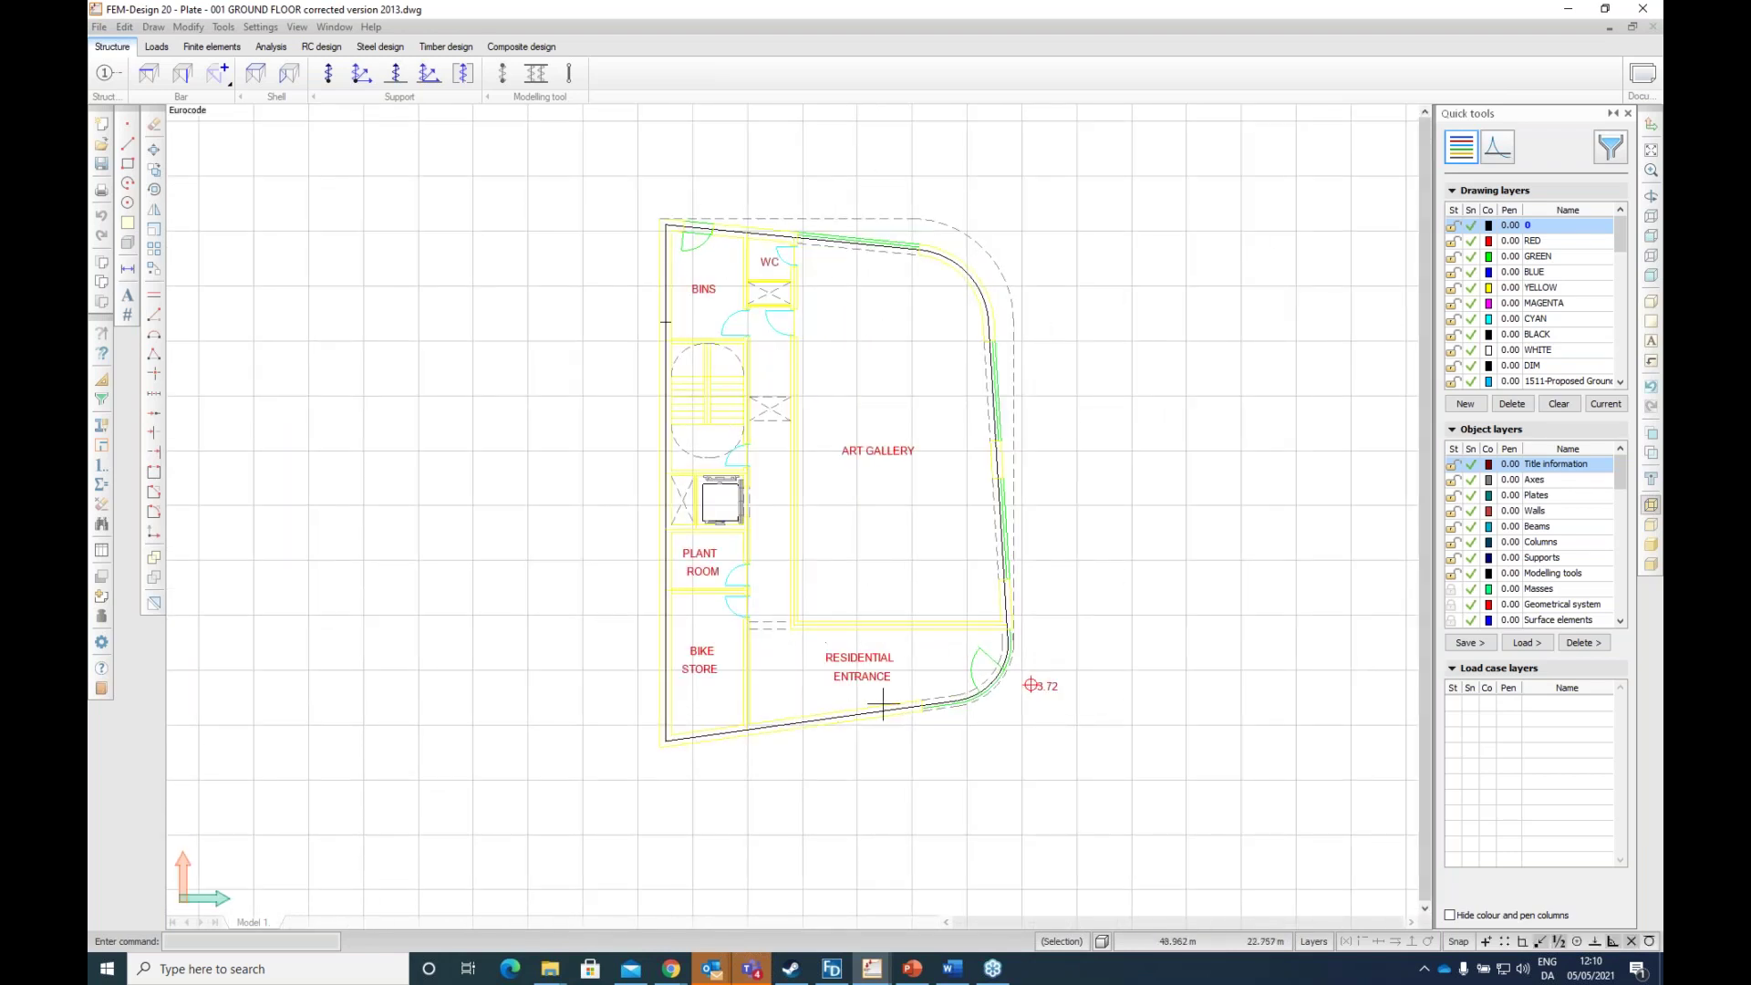
scroll(880, 694, "up", 3)
scroll(711, 688, "down", 4)
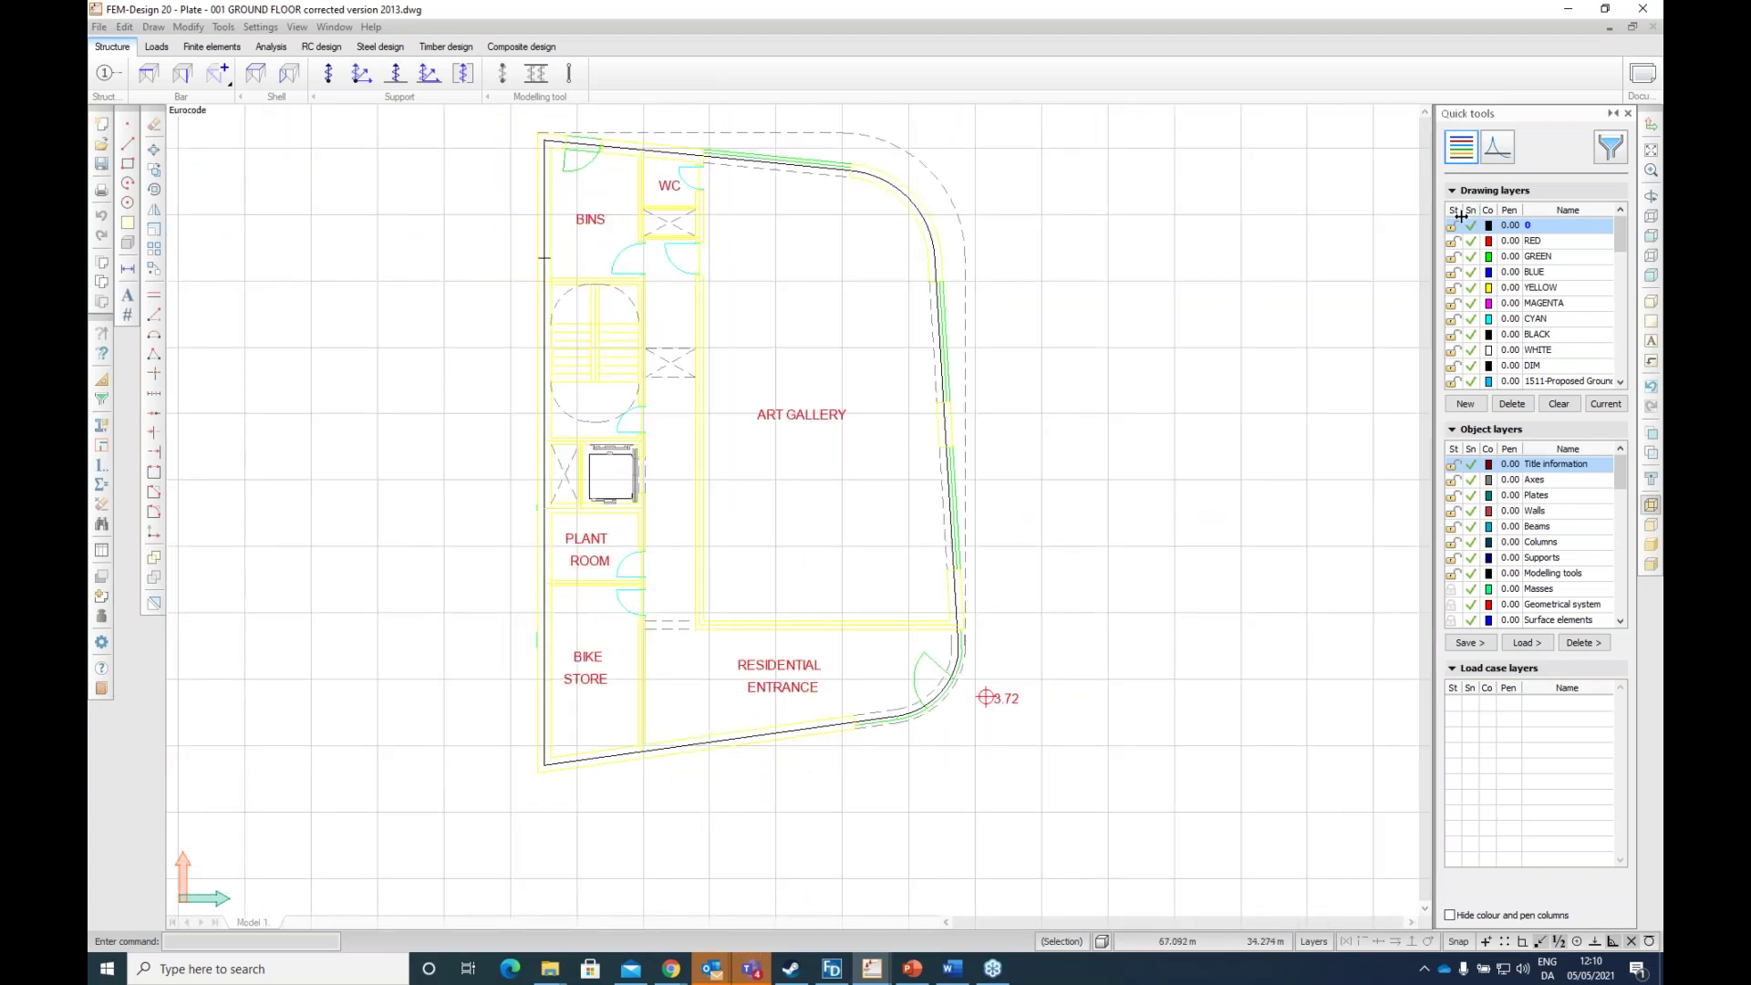
scroll(1455, 233, "down", 1)
scroll(1457, 226, "up", 1)
scroll(1479, 237, "down", 8)
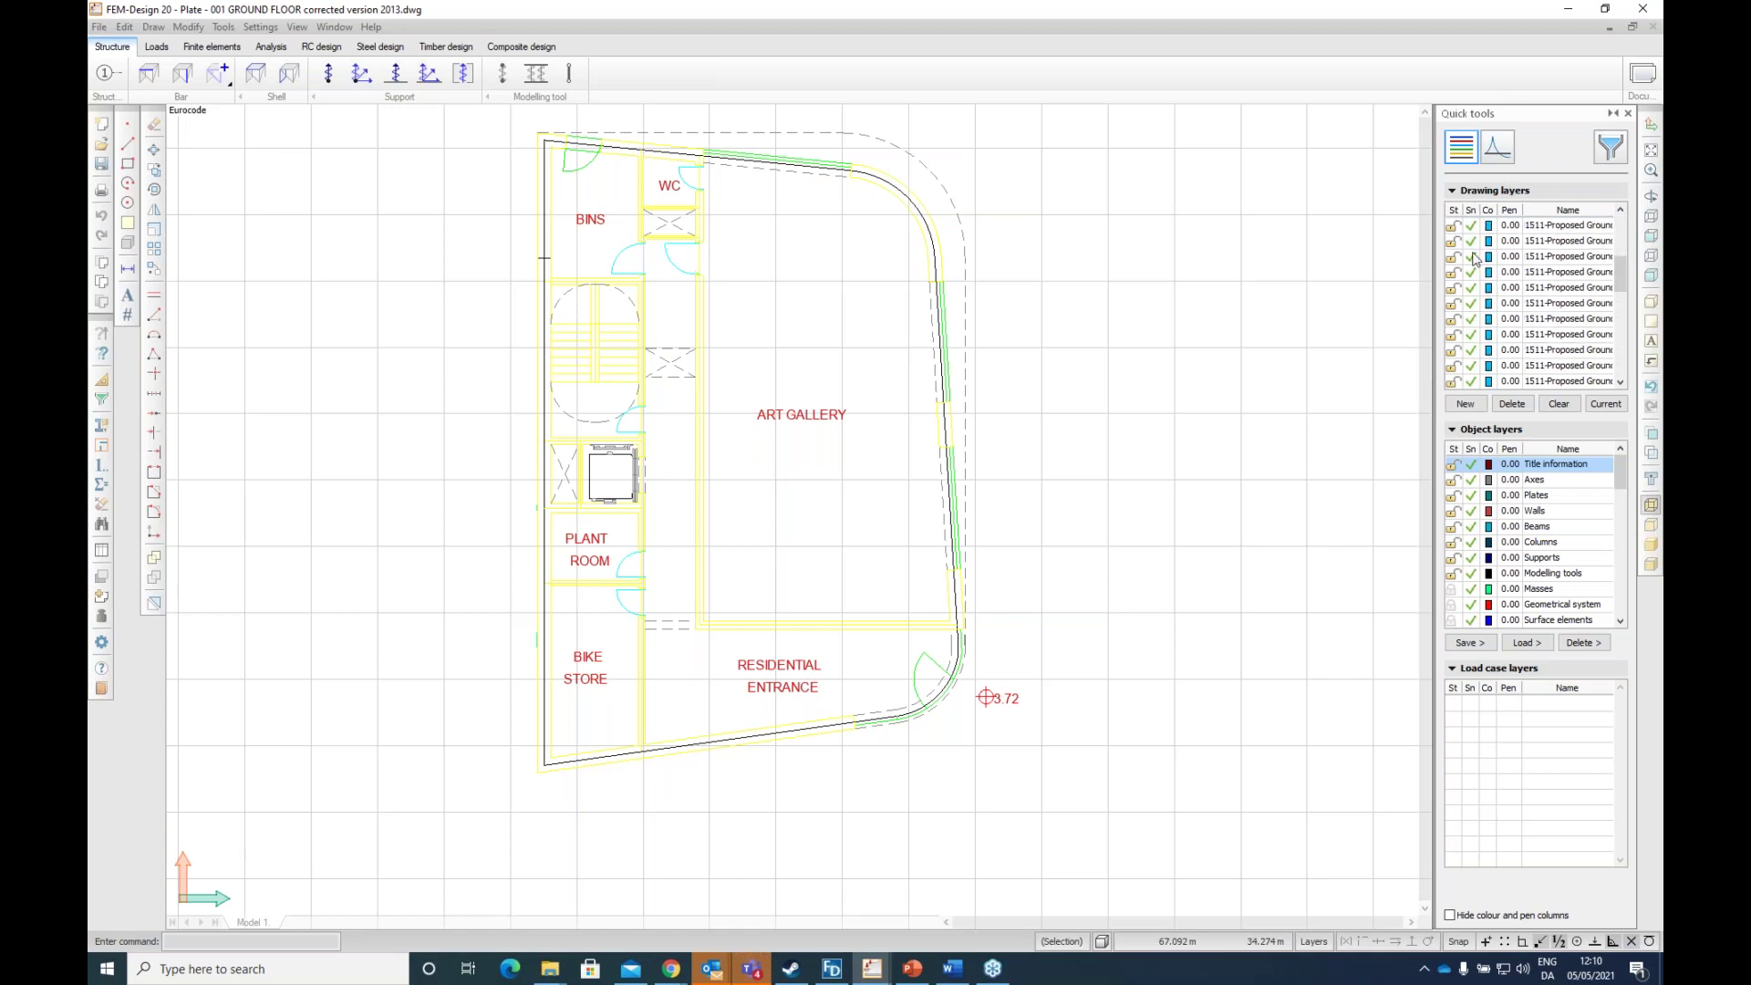
scroll(1478, 258, "down", 10)
scroll(1468, 283, "down", 3)
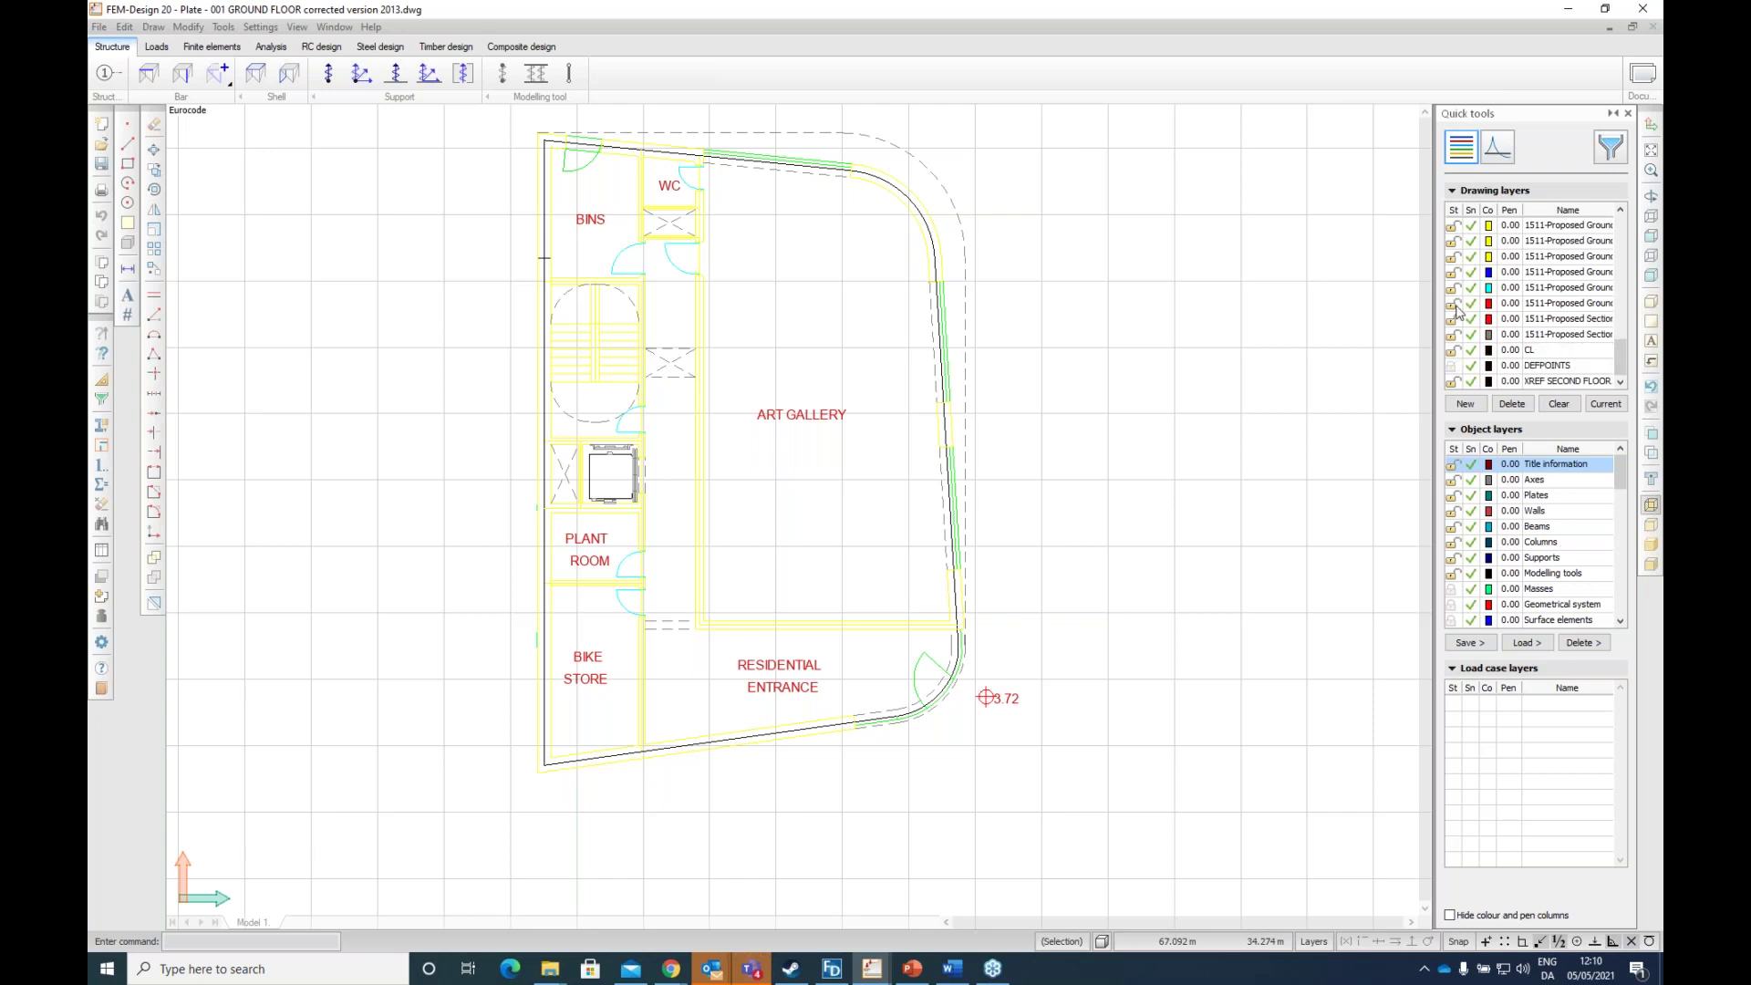
left_click(1453, 335, "shift")
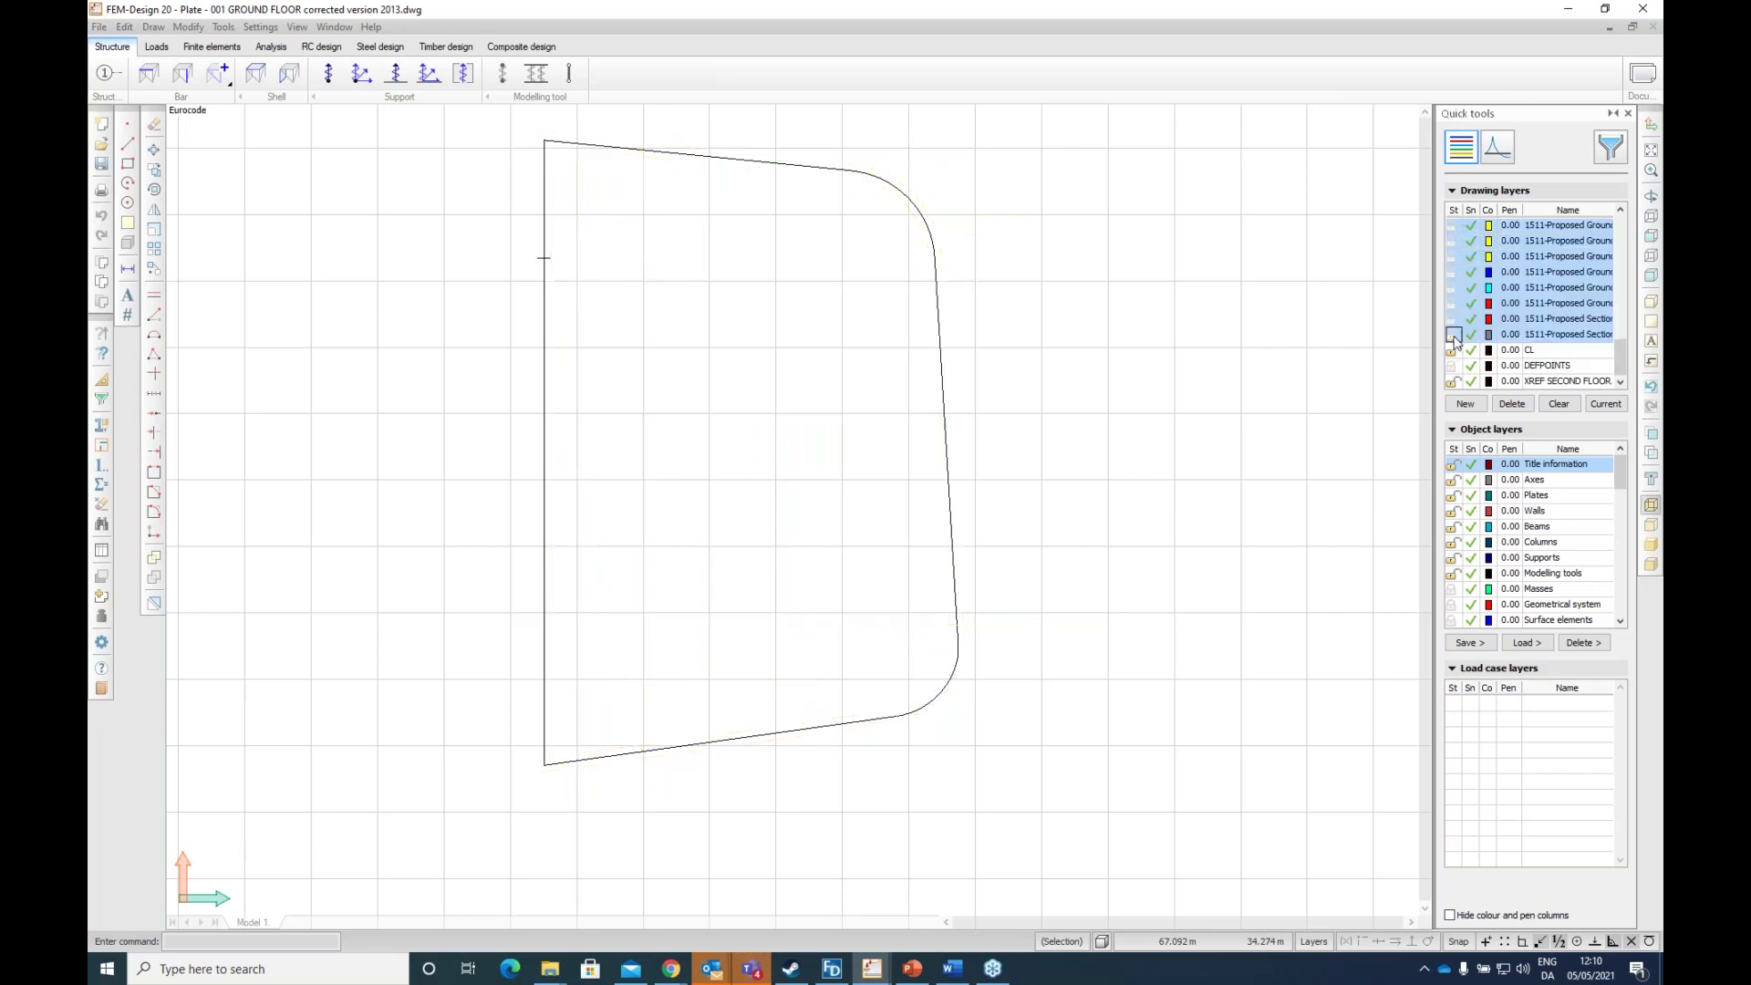
scroll(1165, 315, "down", 4)
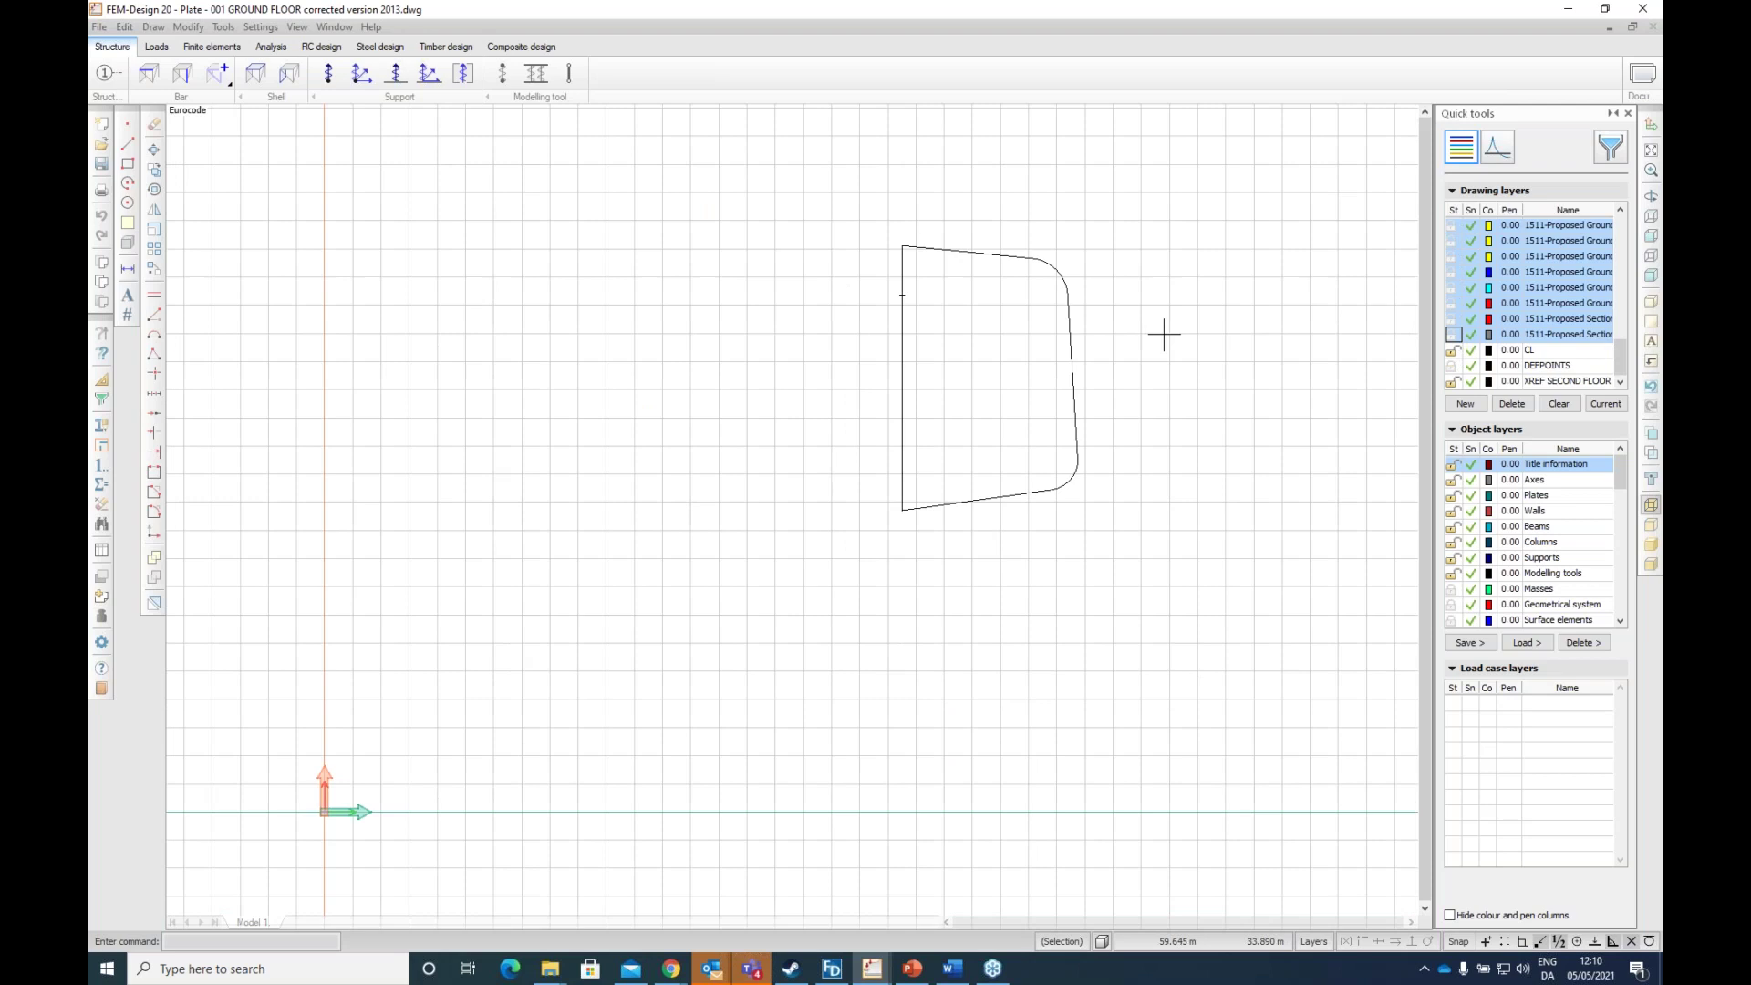
scroll(1013, 278, "up", 4)
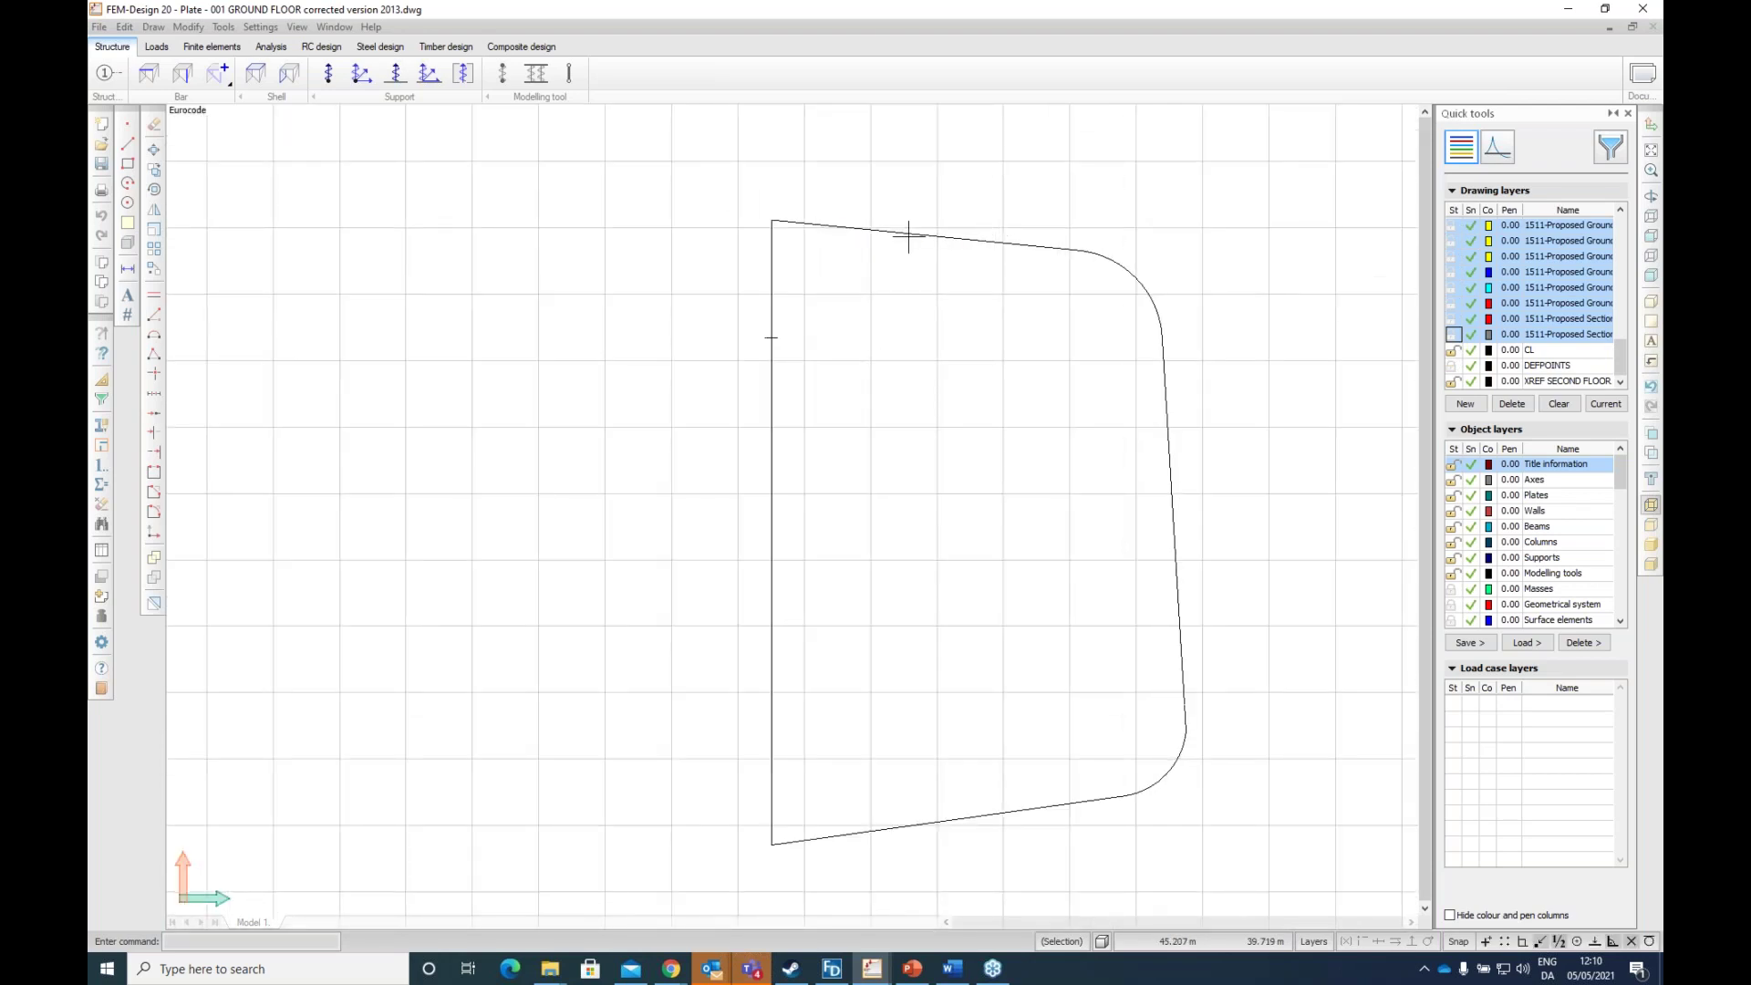
Step: Create a 0.2 m thick plate with rigid edges by picking the imported floor outline as its boundary
left_click(153, 124)
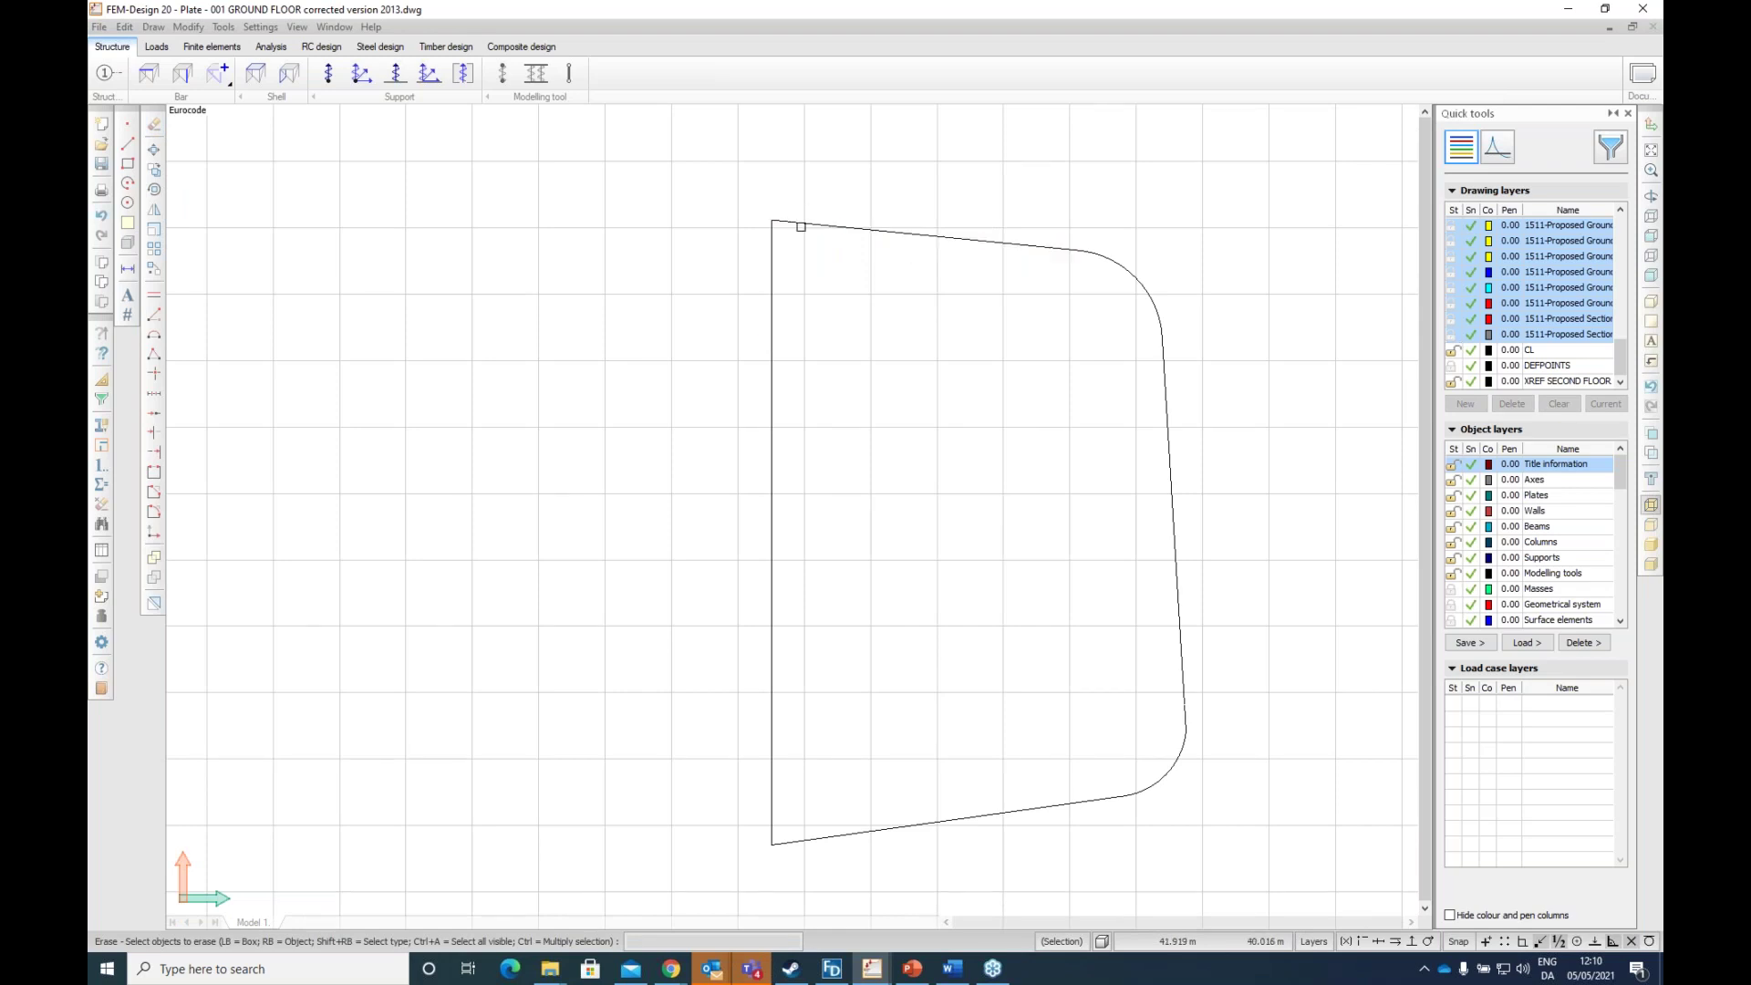
left_click(259, 74)
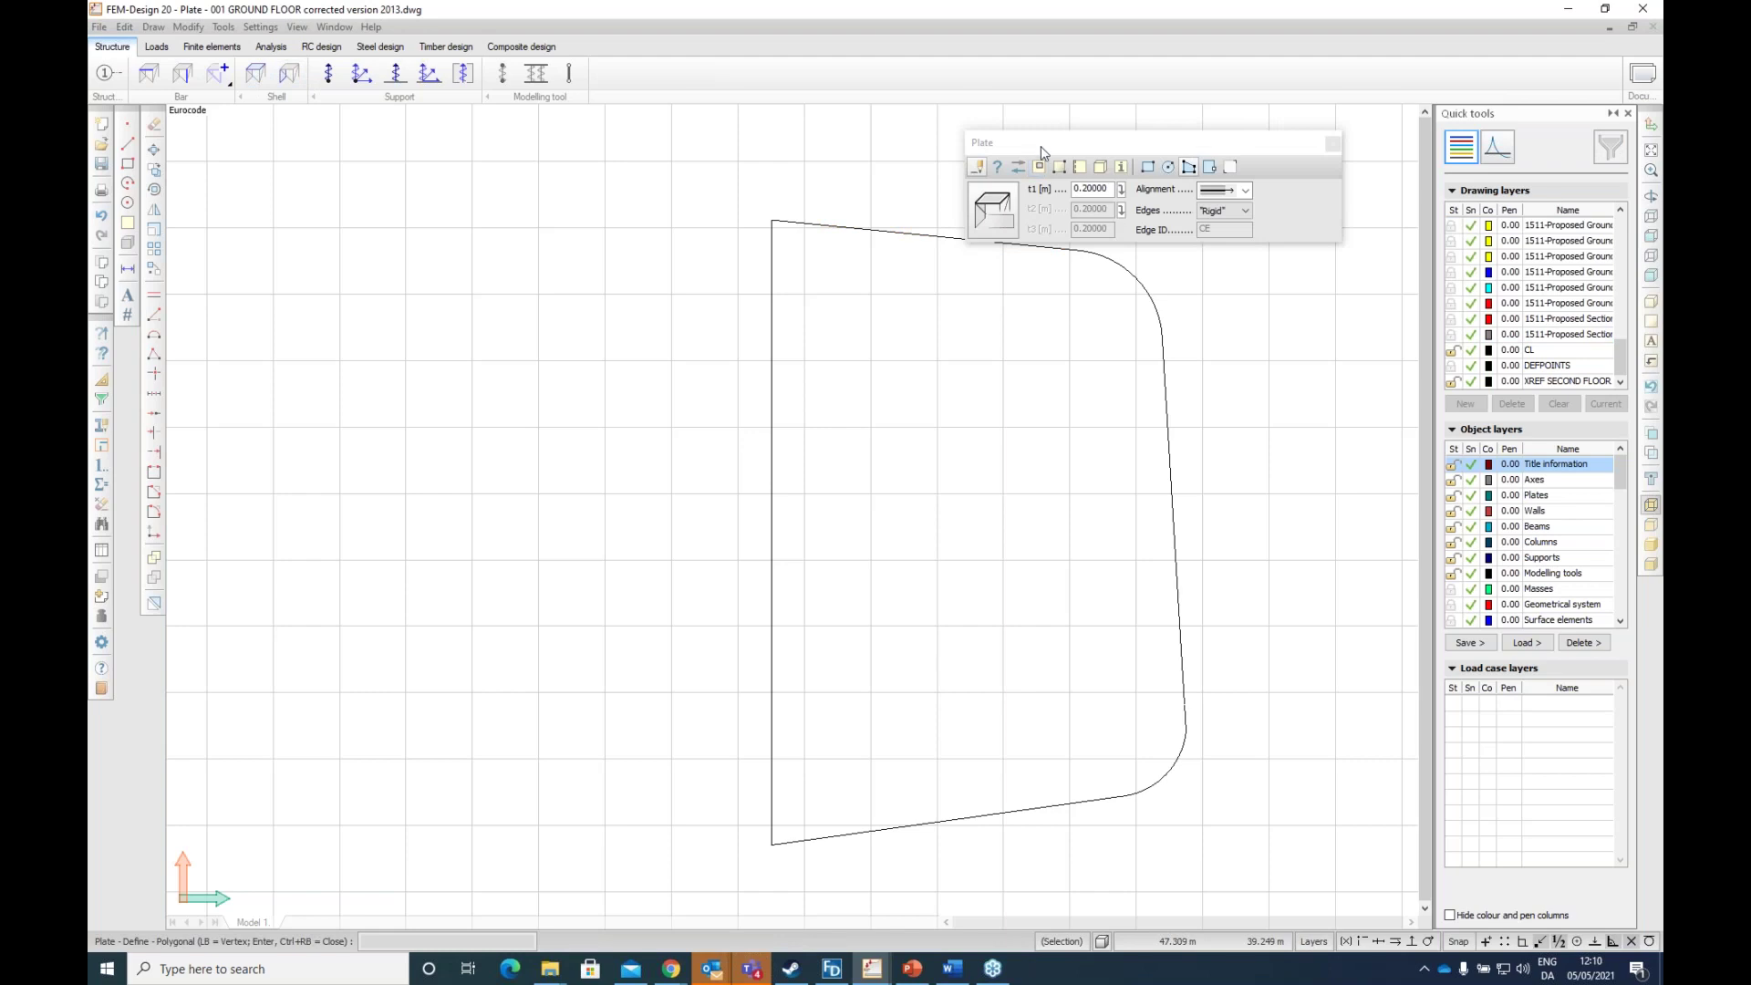
left_click_drag(1041, 146, 369, 283)
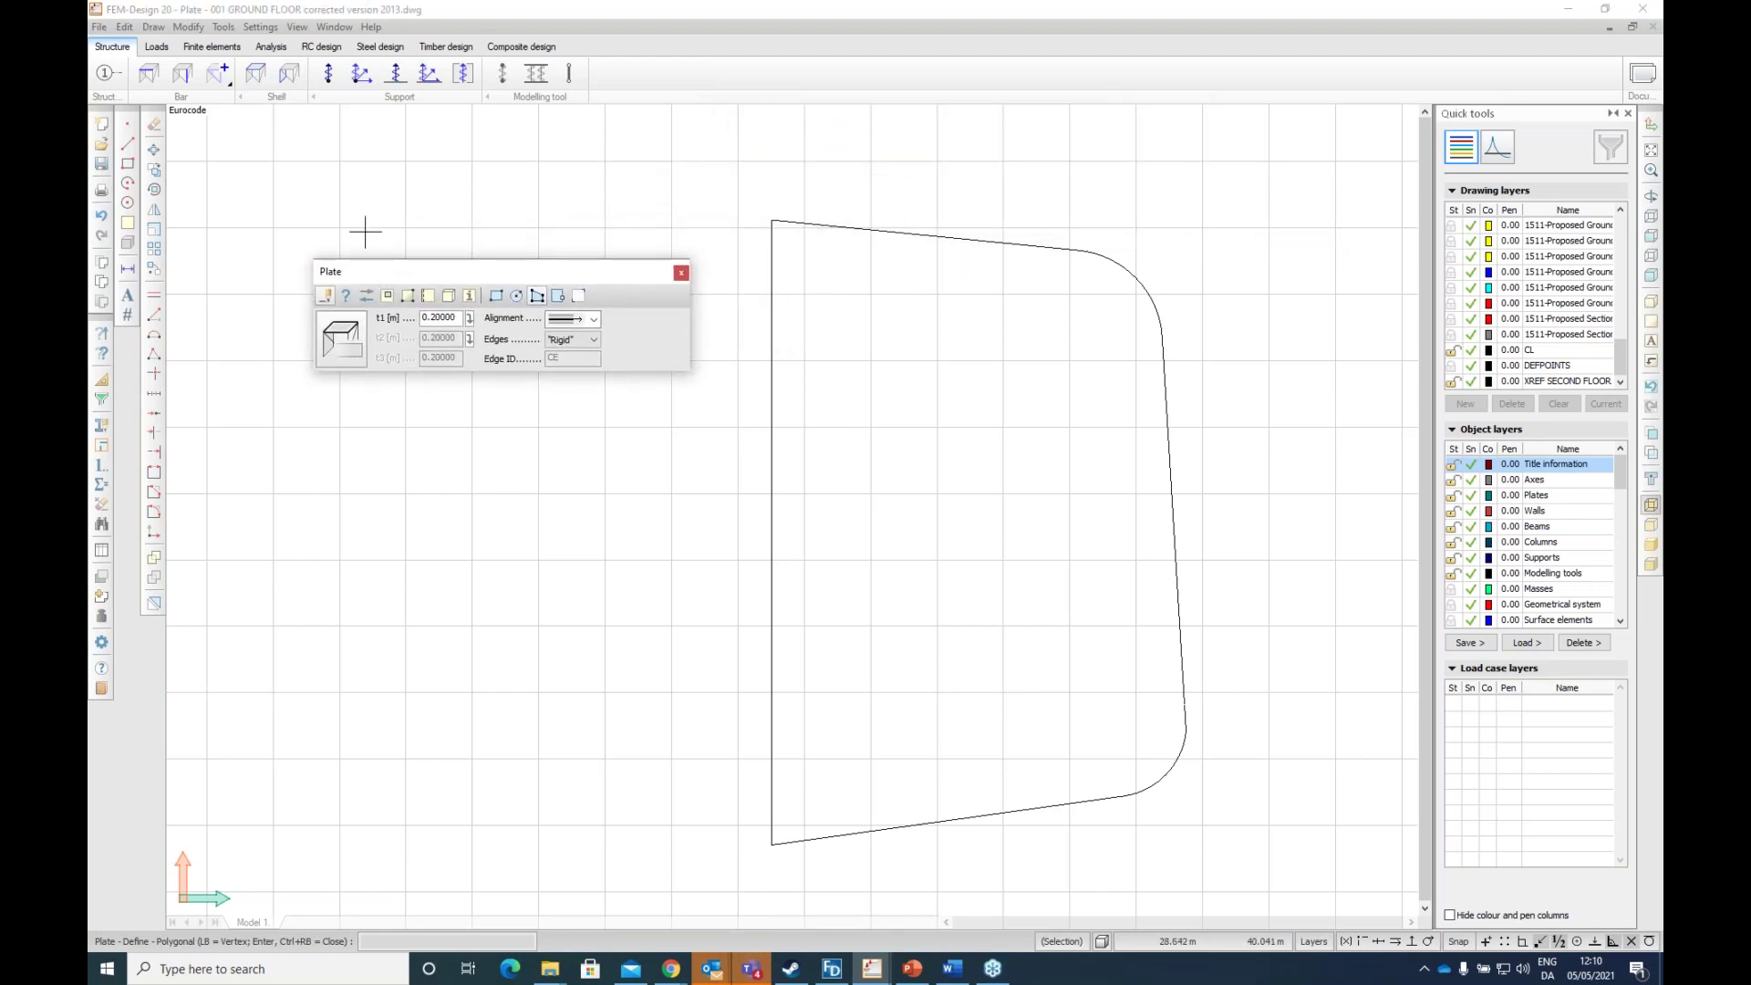
left_click_drag(492, 274, 504, 229)
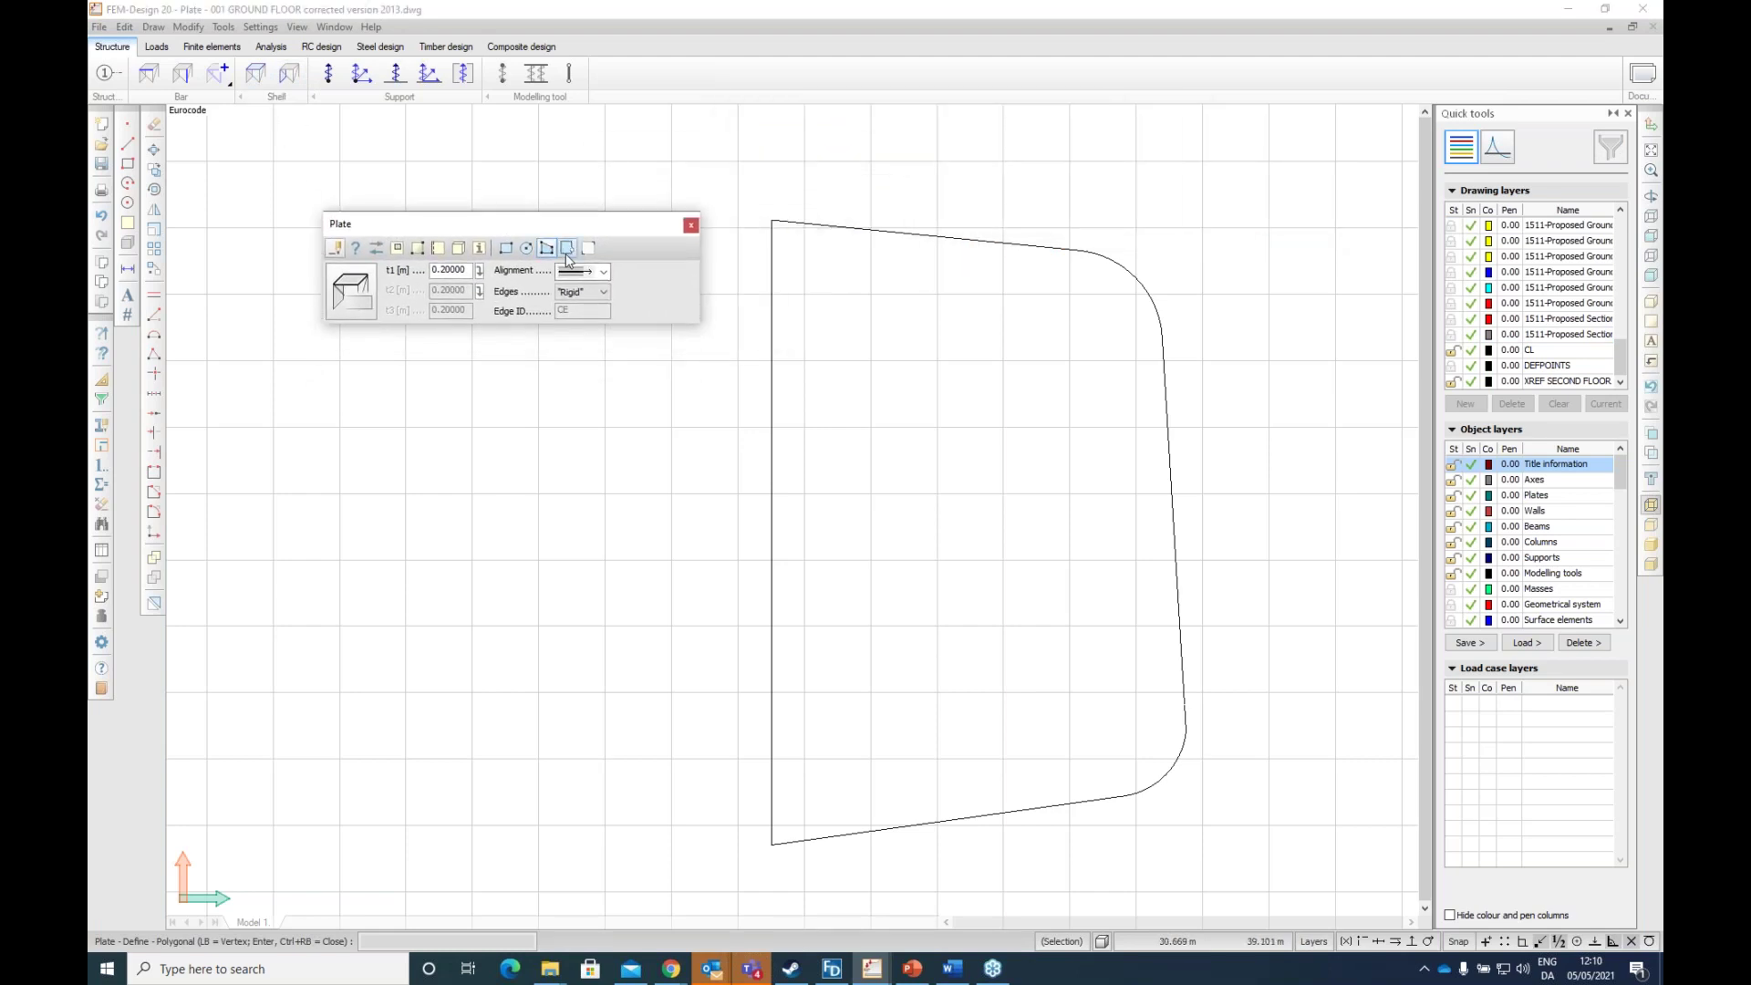
left_click(568, 249)
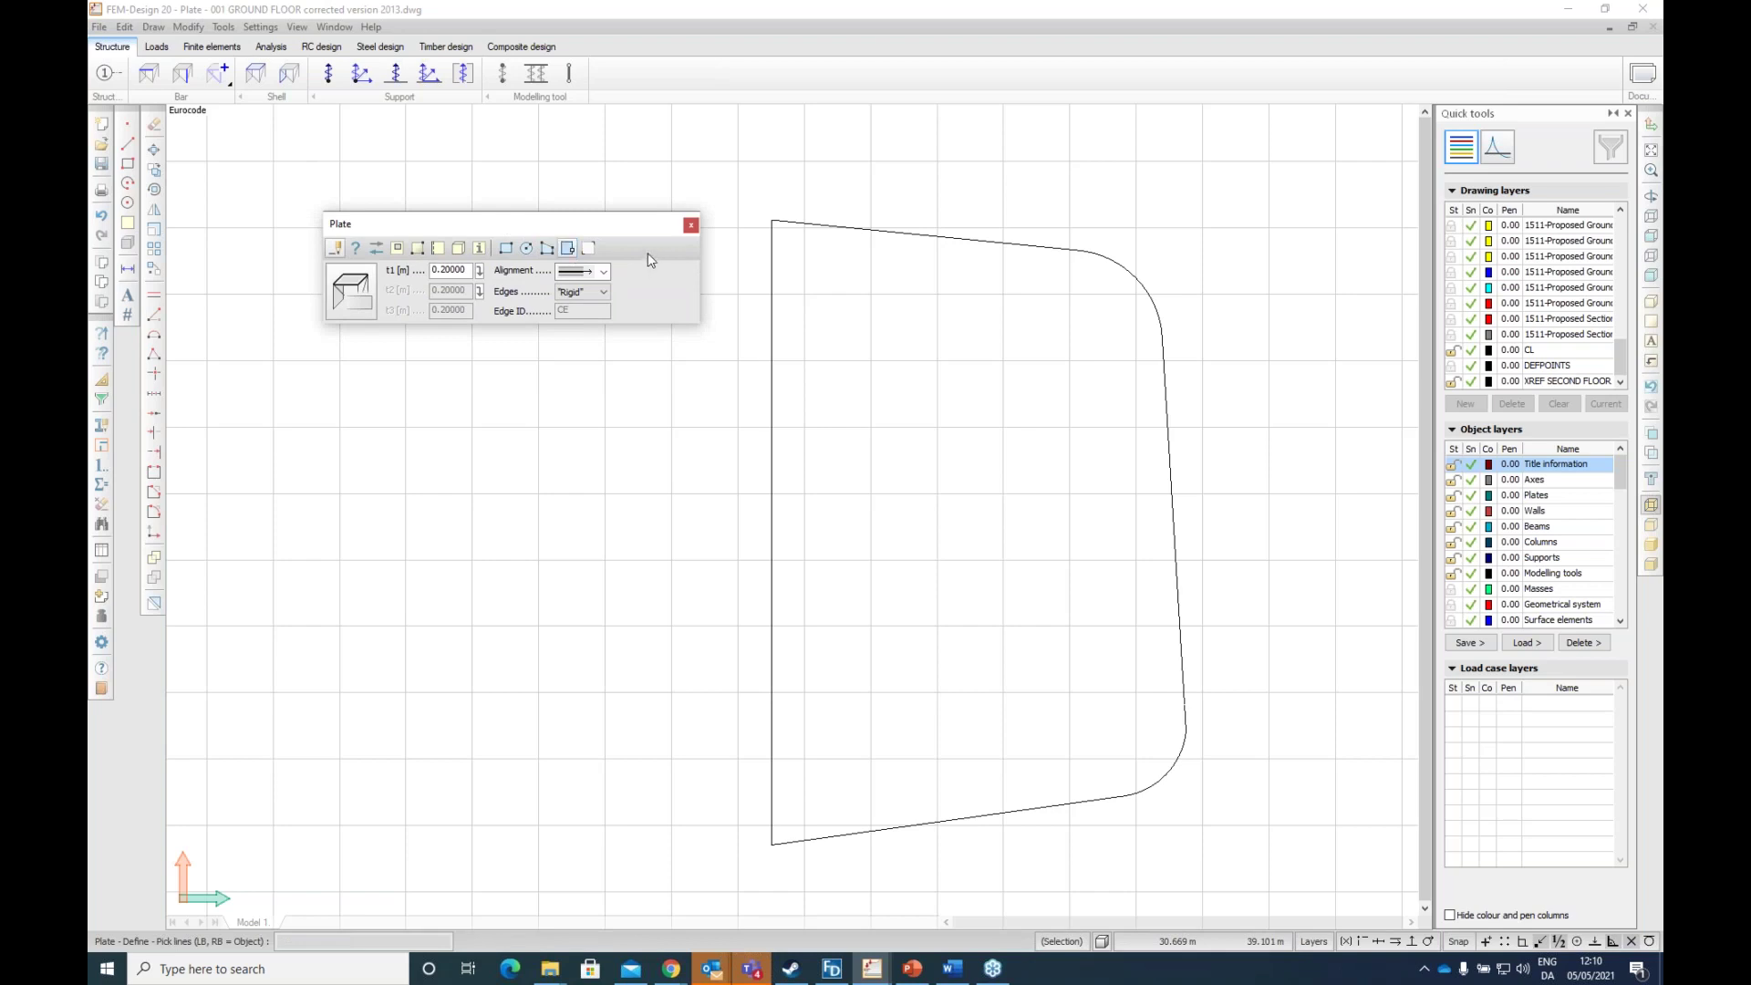
left_click(855, 228)
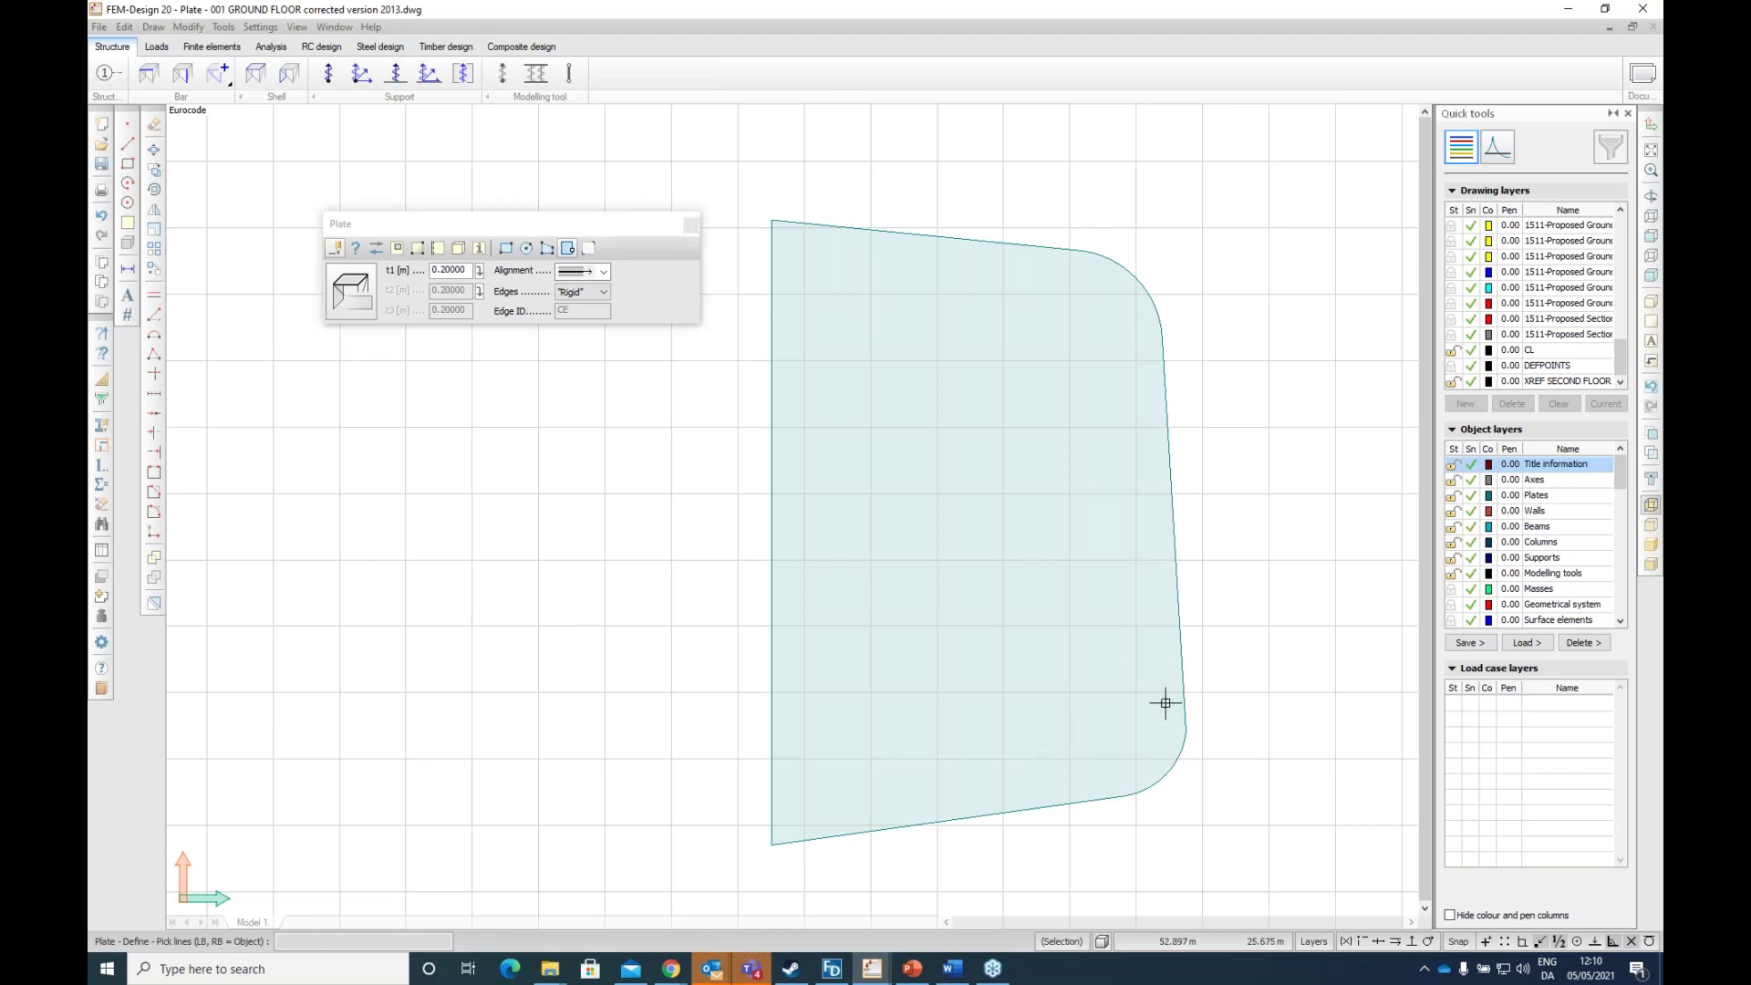
left_click_drag(1161, 703, 956, 672)
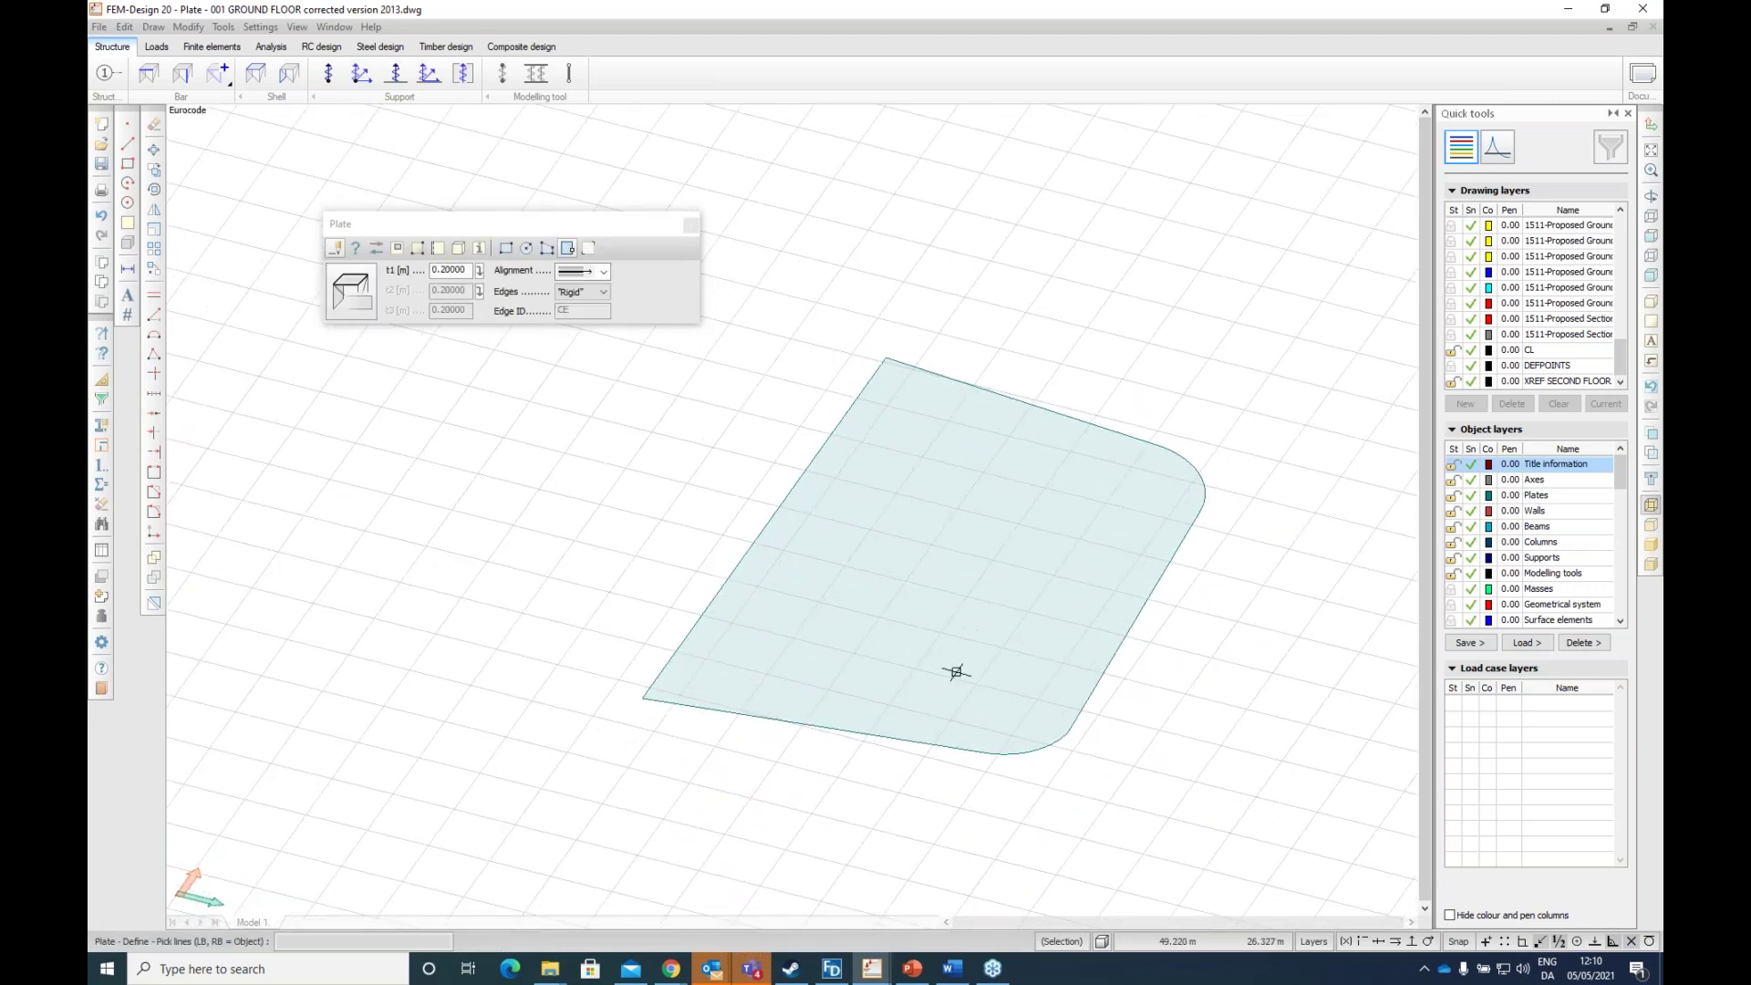
Step: Review the plate's general, material and stiffness properties, and close them without changes
left_click(356, 307)
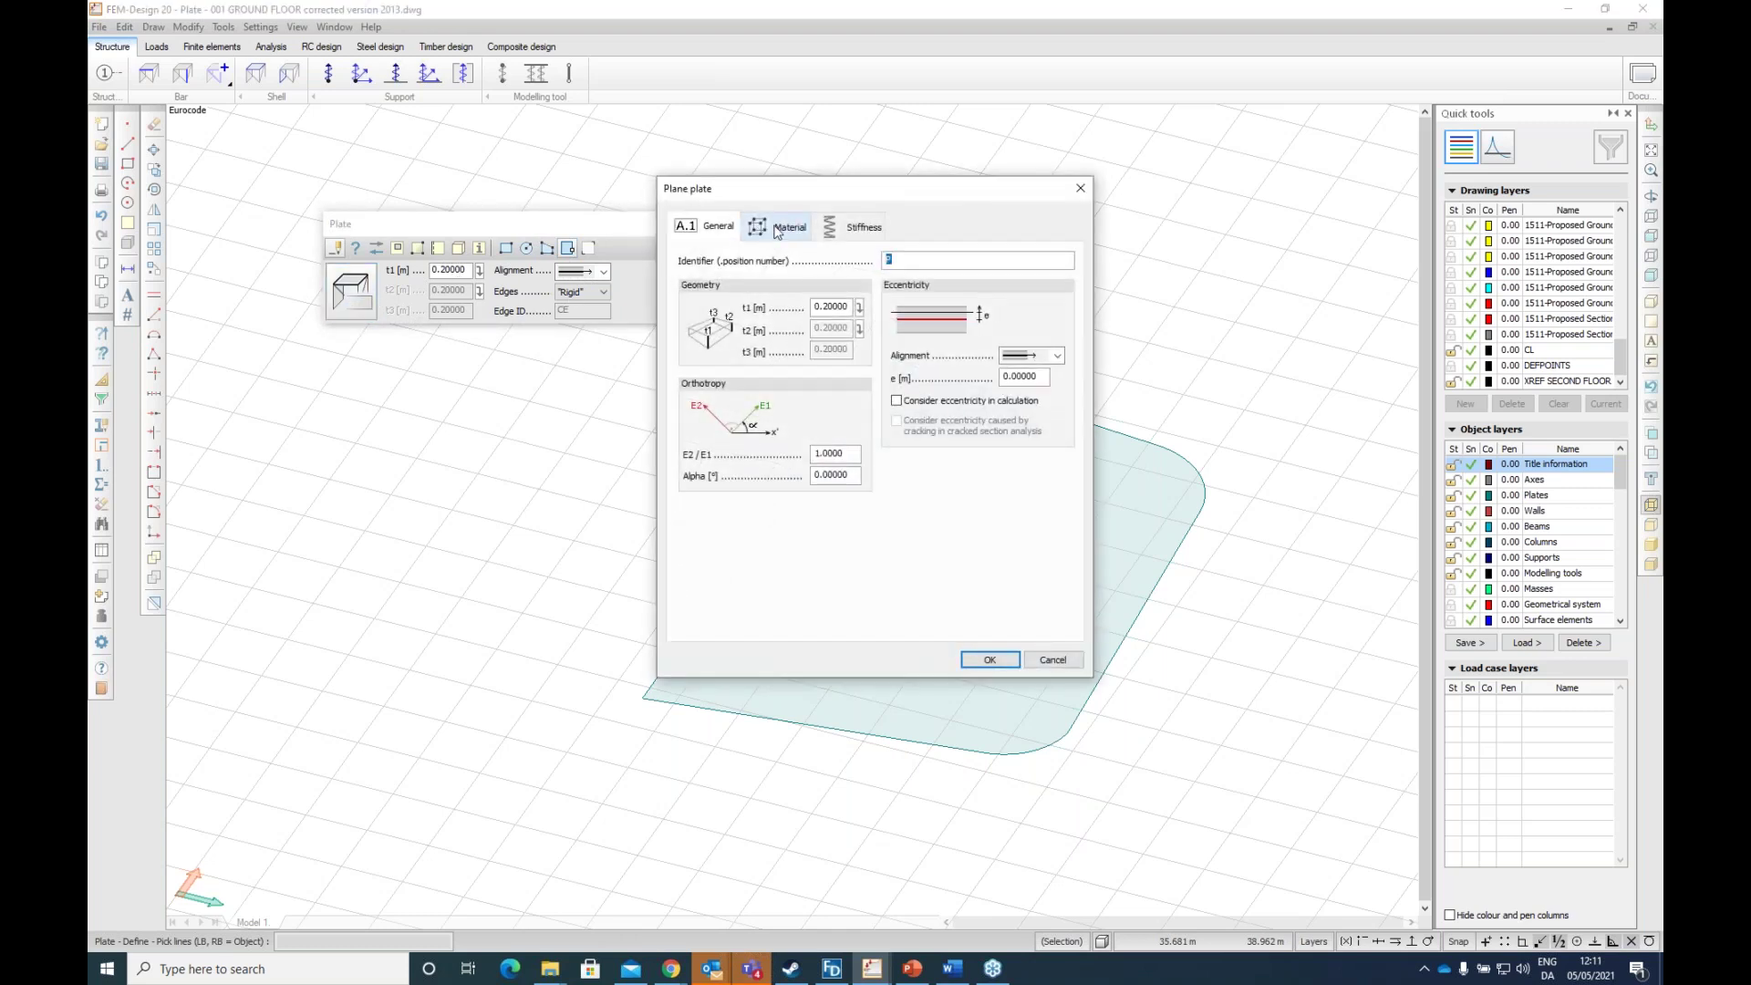
left_click(786, 228)
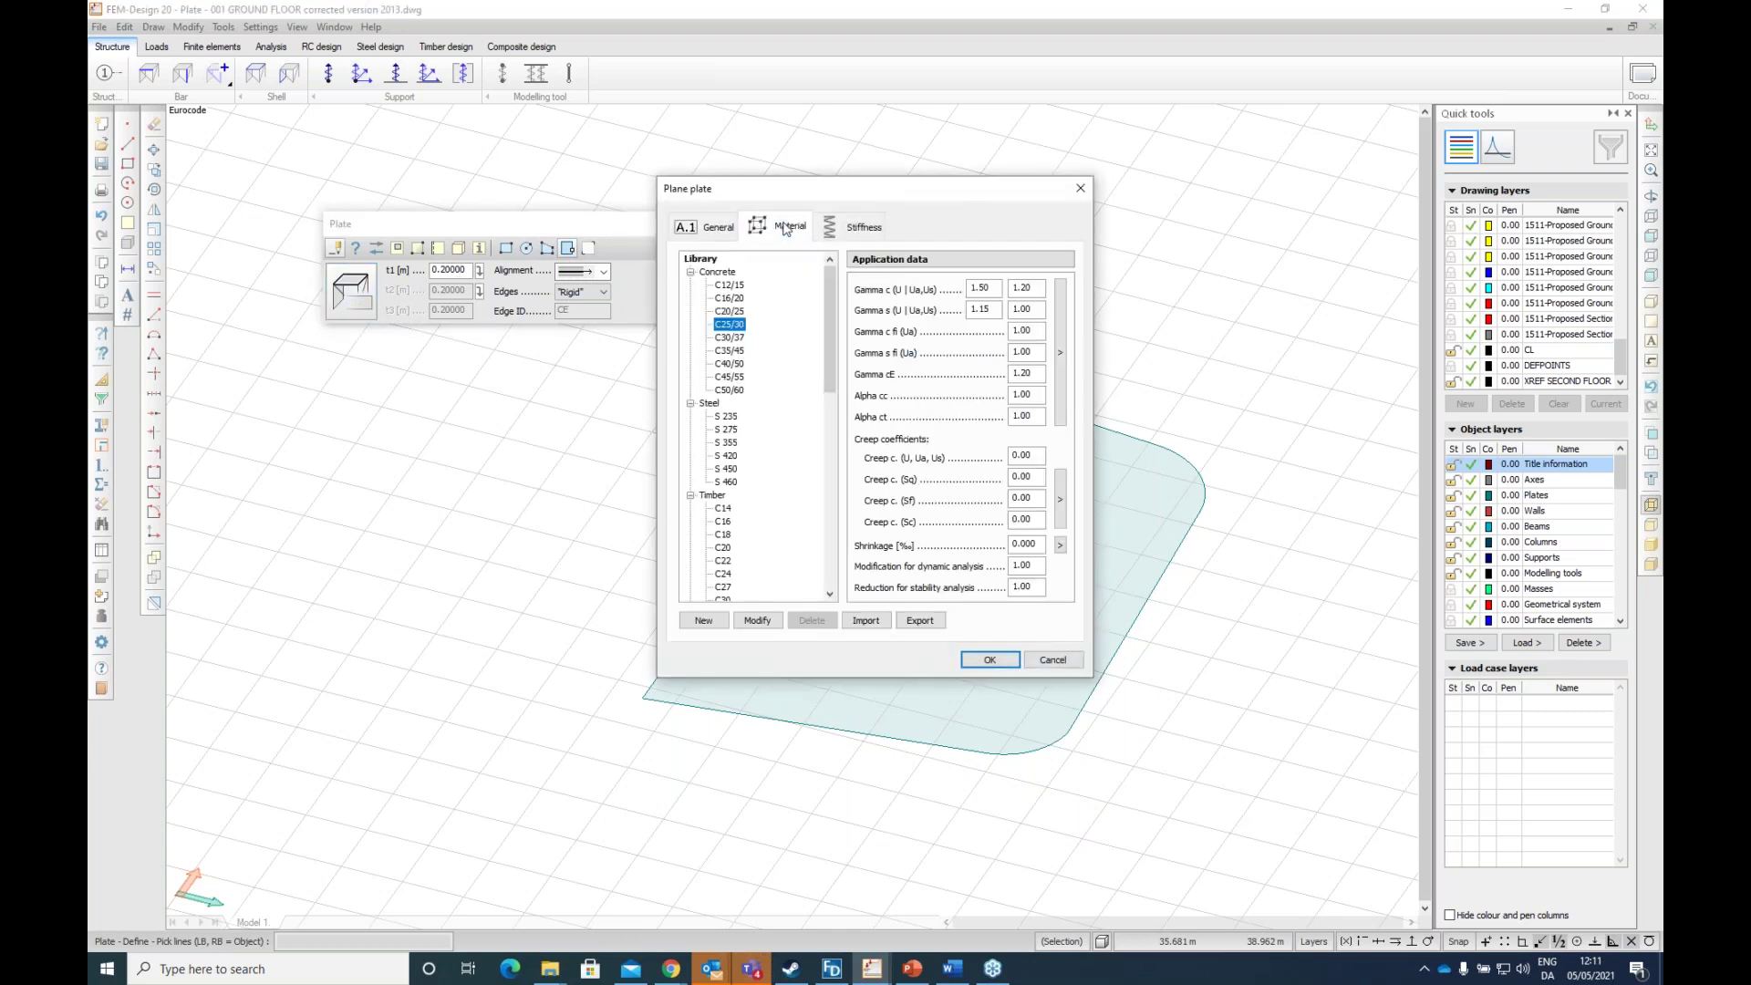
left_click(858, 234)
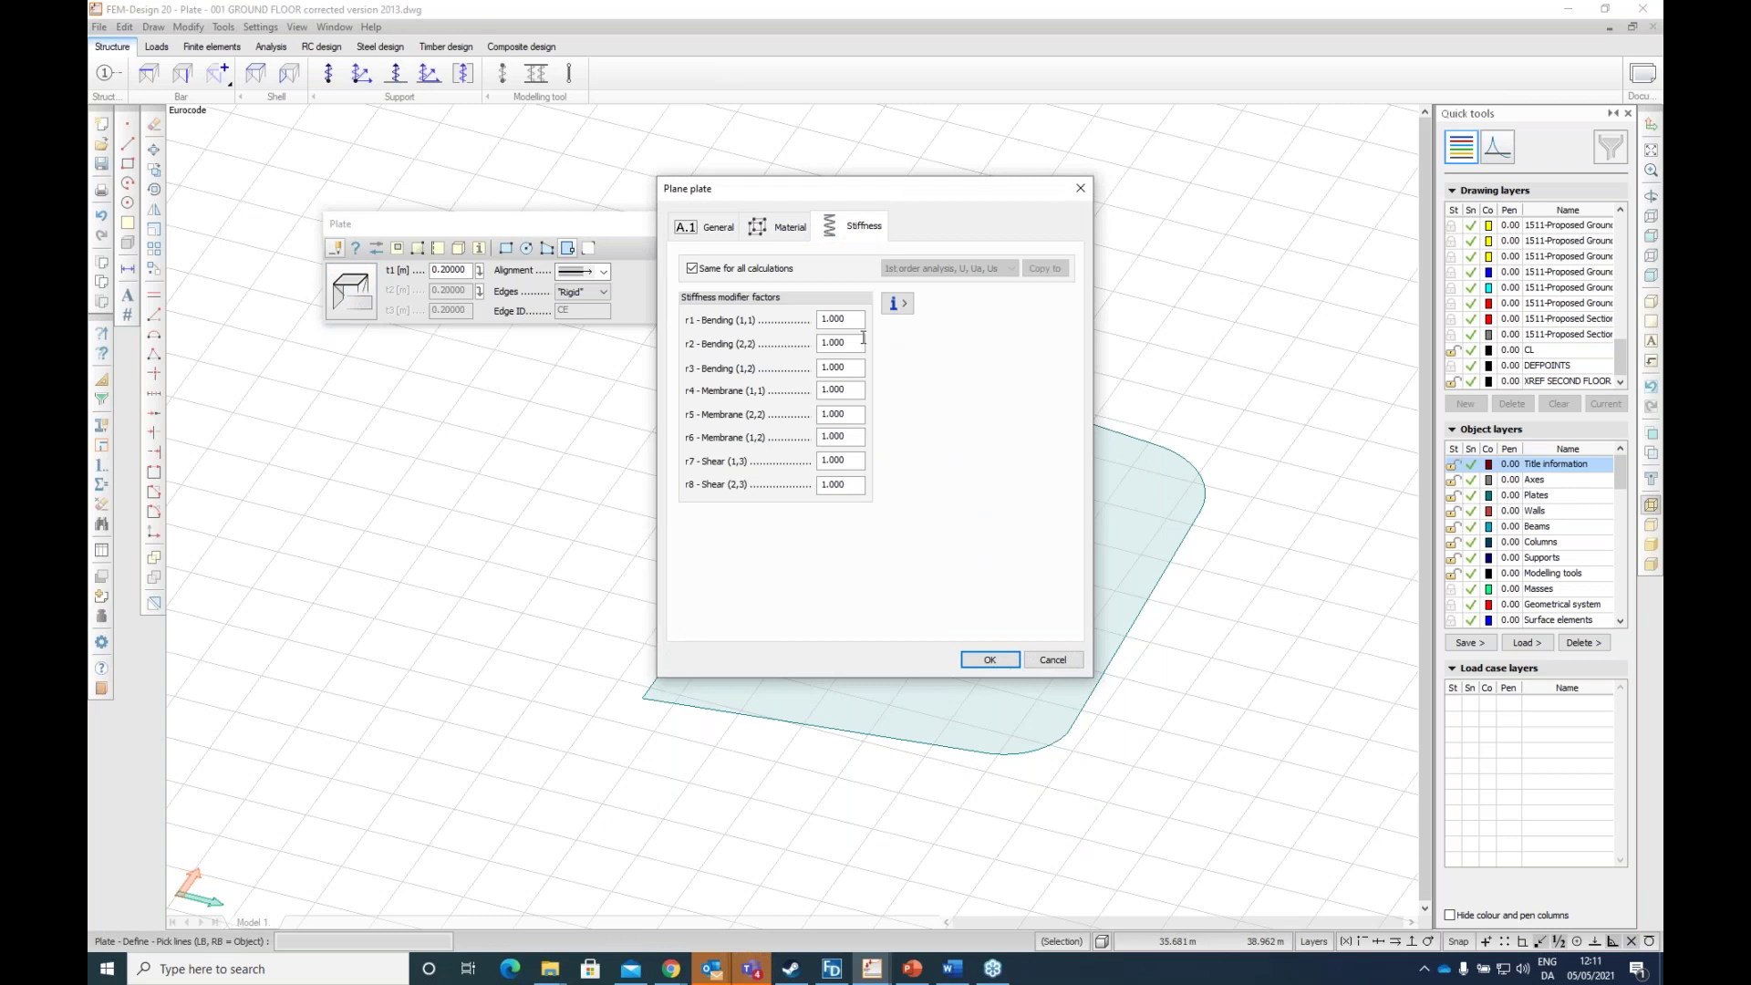
left_click(1052, 660)
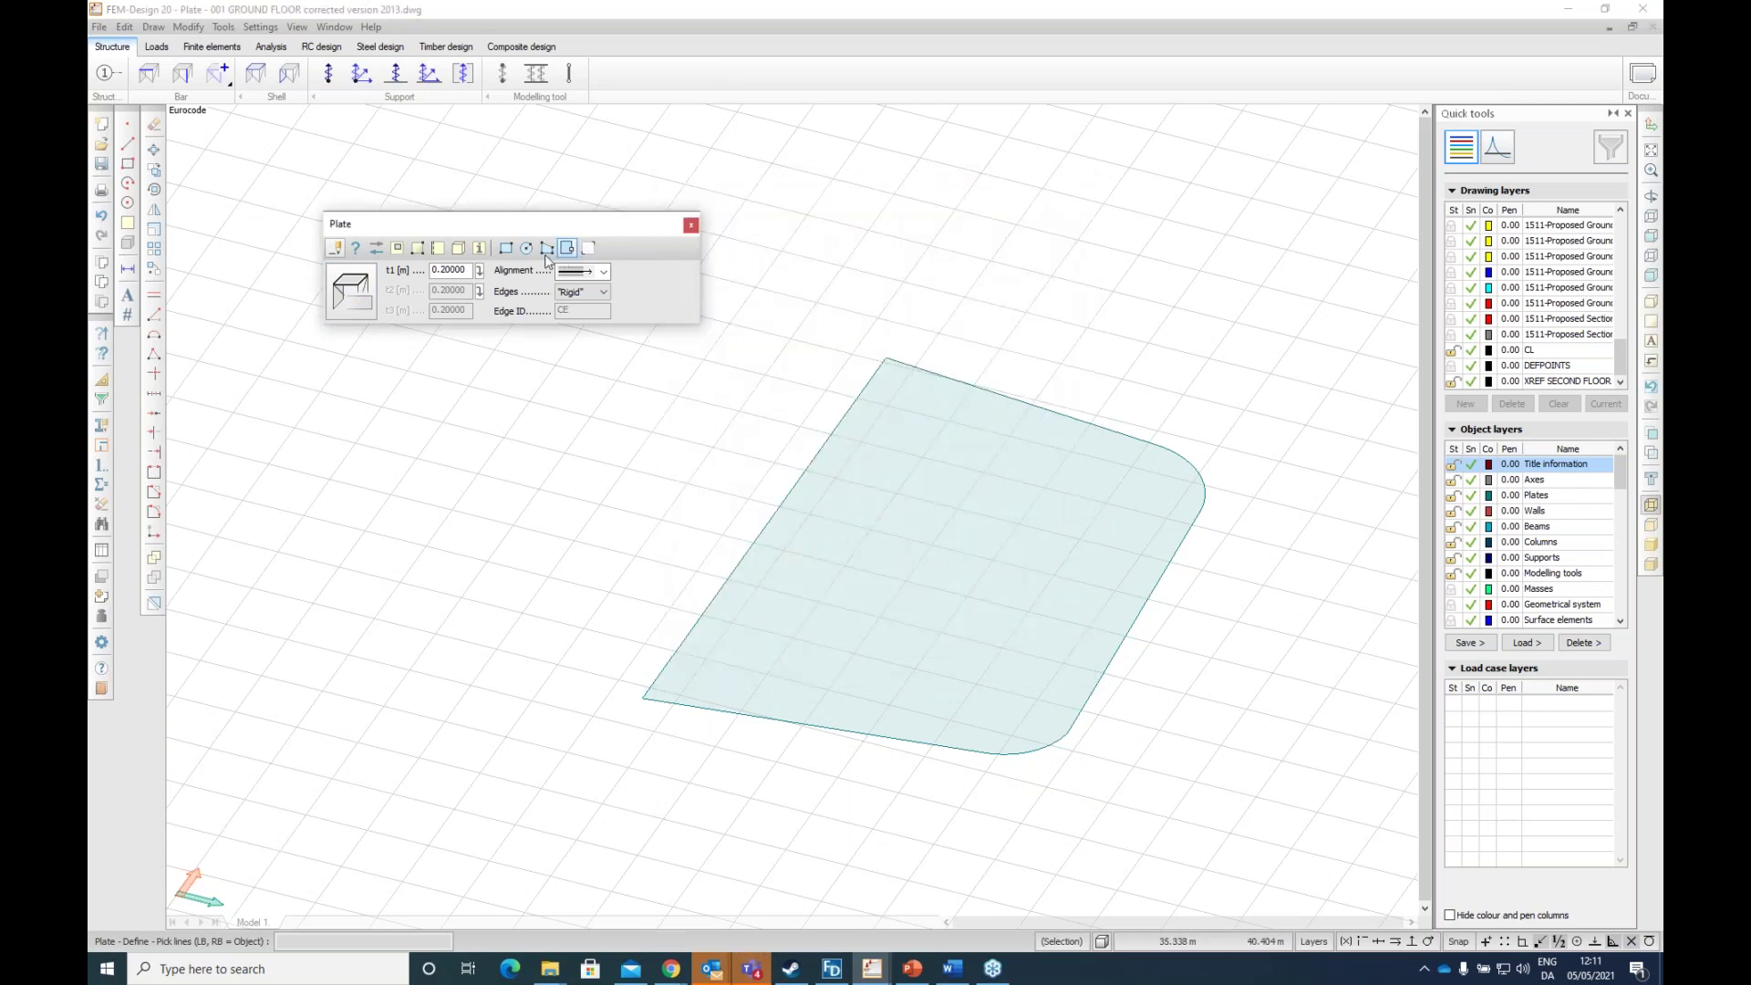
Step: Cut a circular hole with a radius of about 1.2 m in the plate, near the corner where the straight long edge meets the front edge
left_click(399, 250)
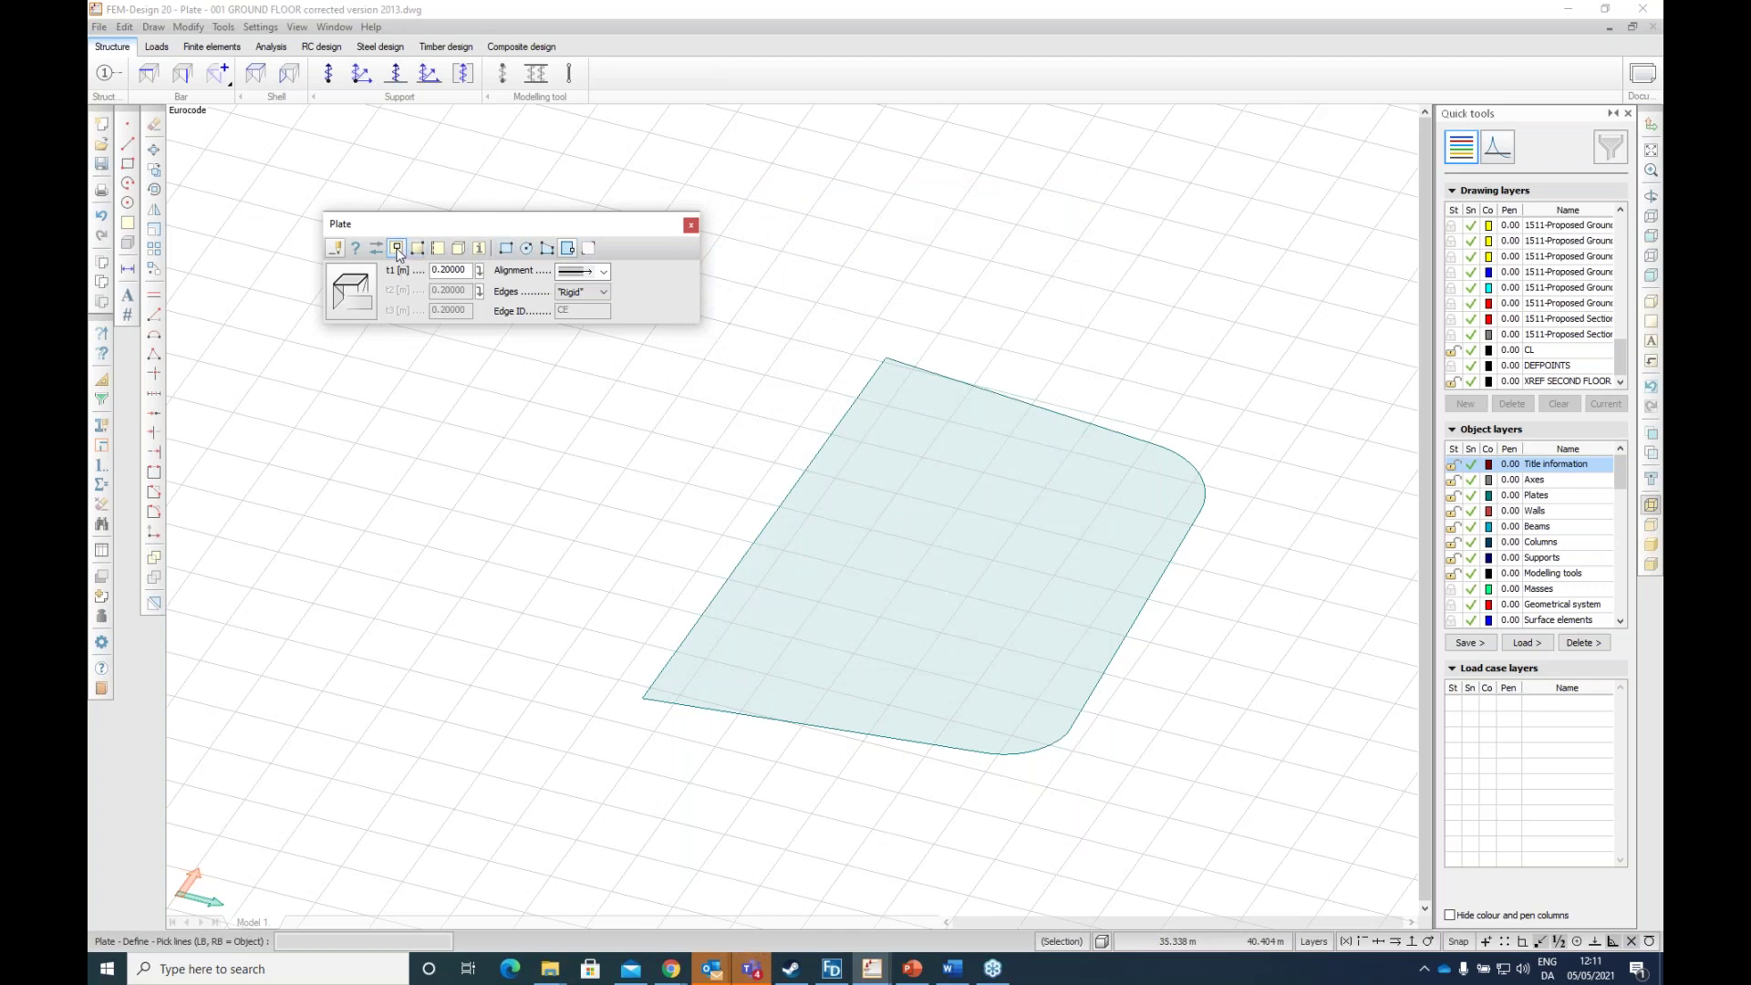
left_click(529, 251)
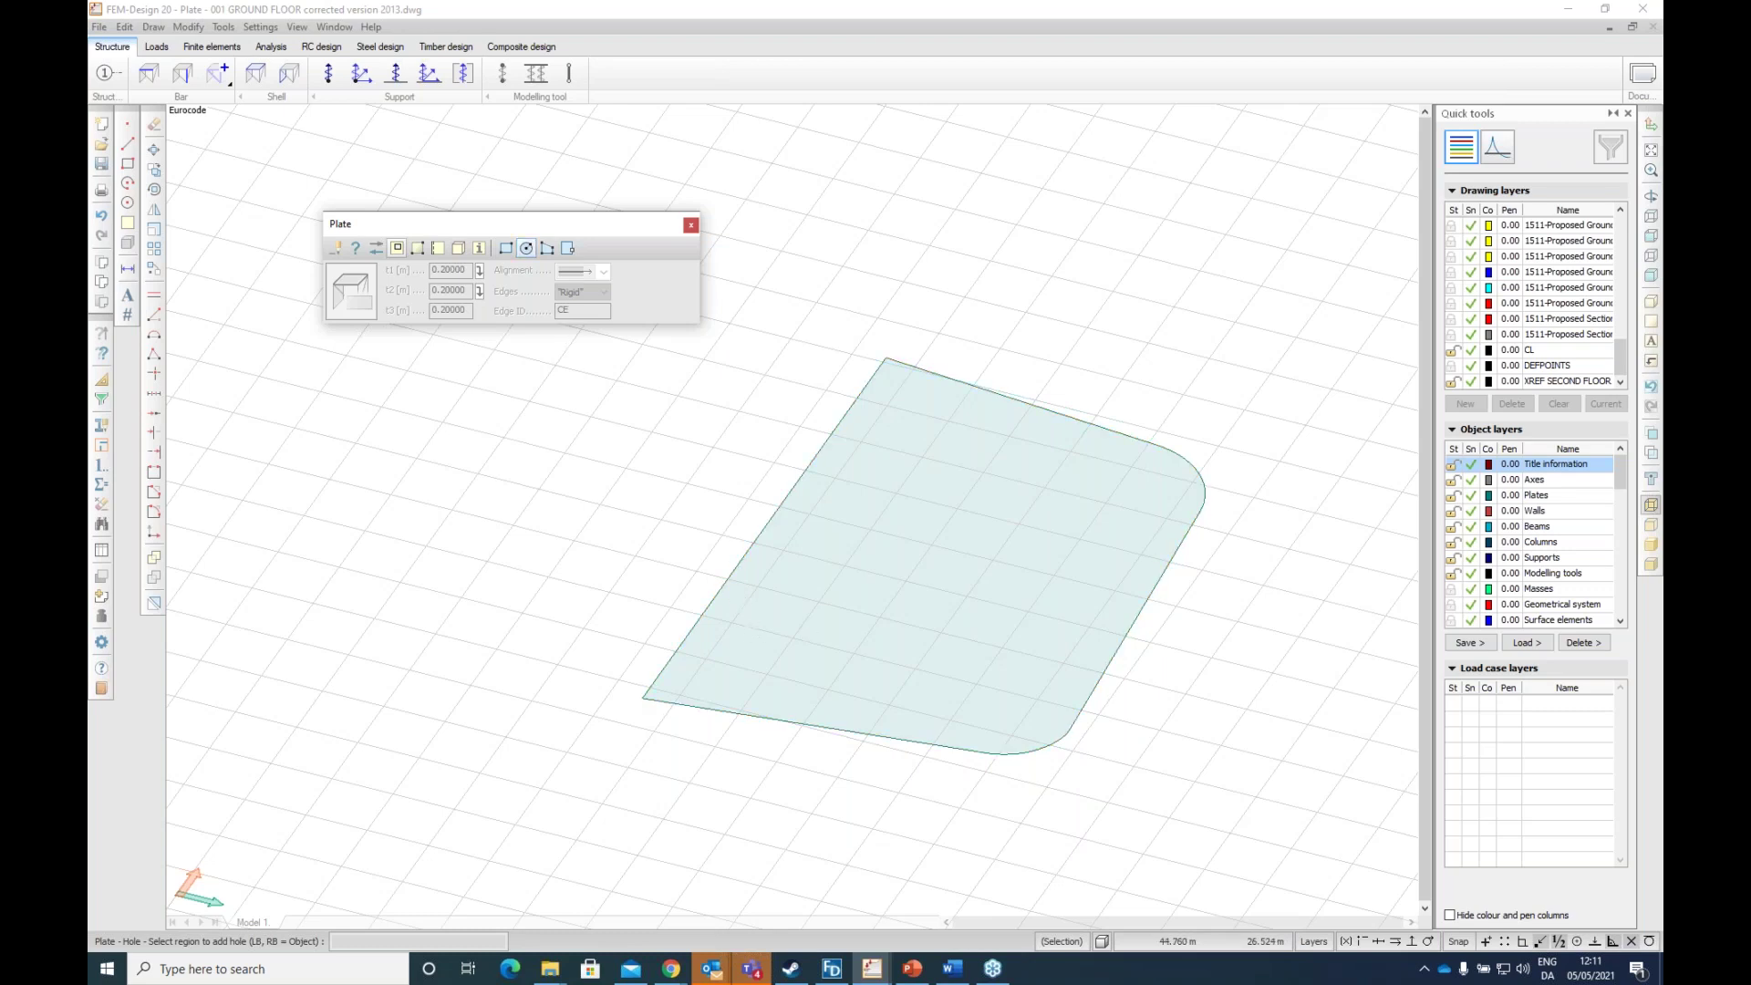
left_click(810, 631)
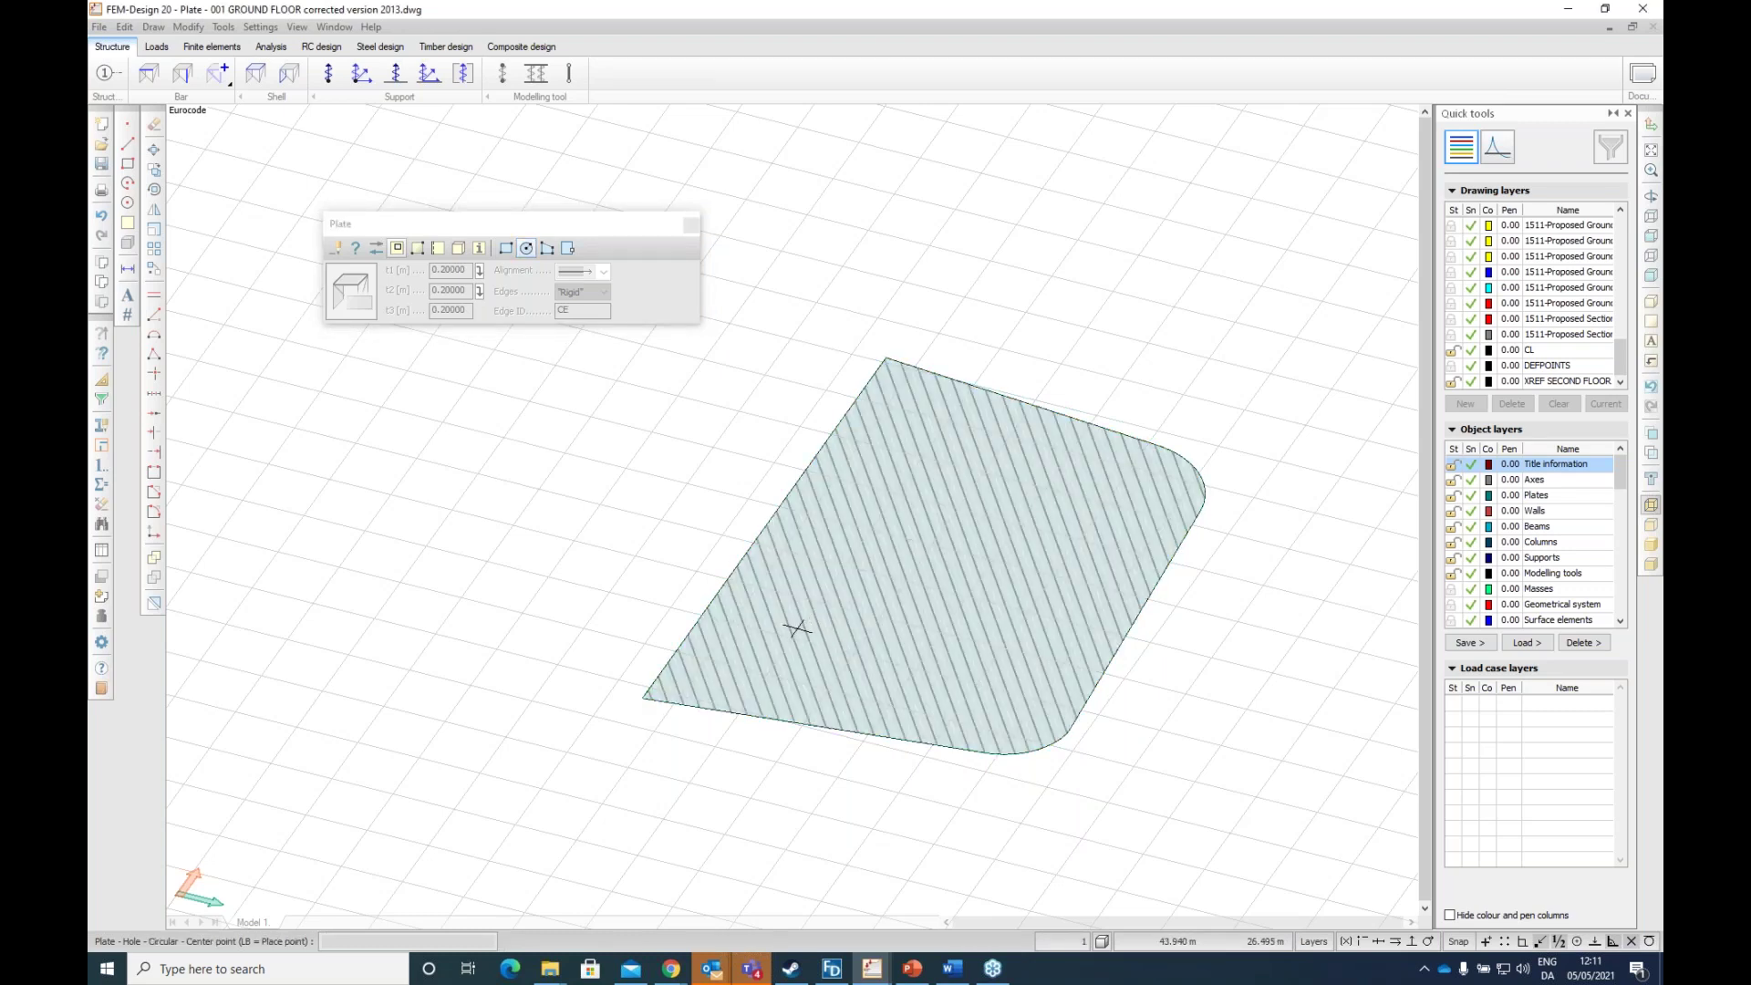
left_click(781, 633)
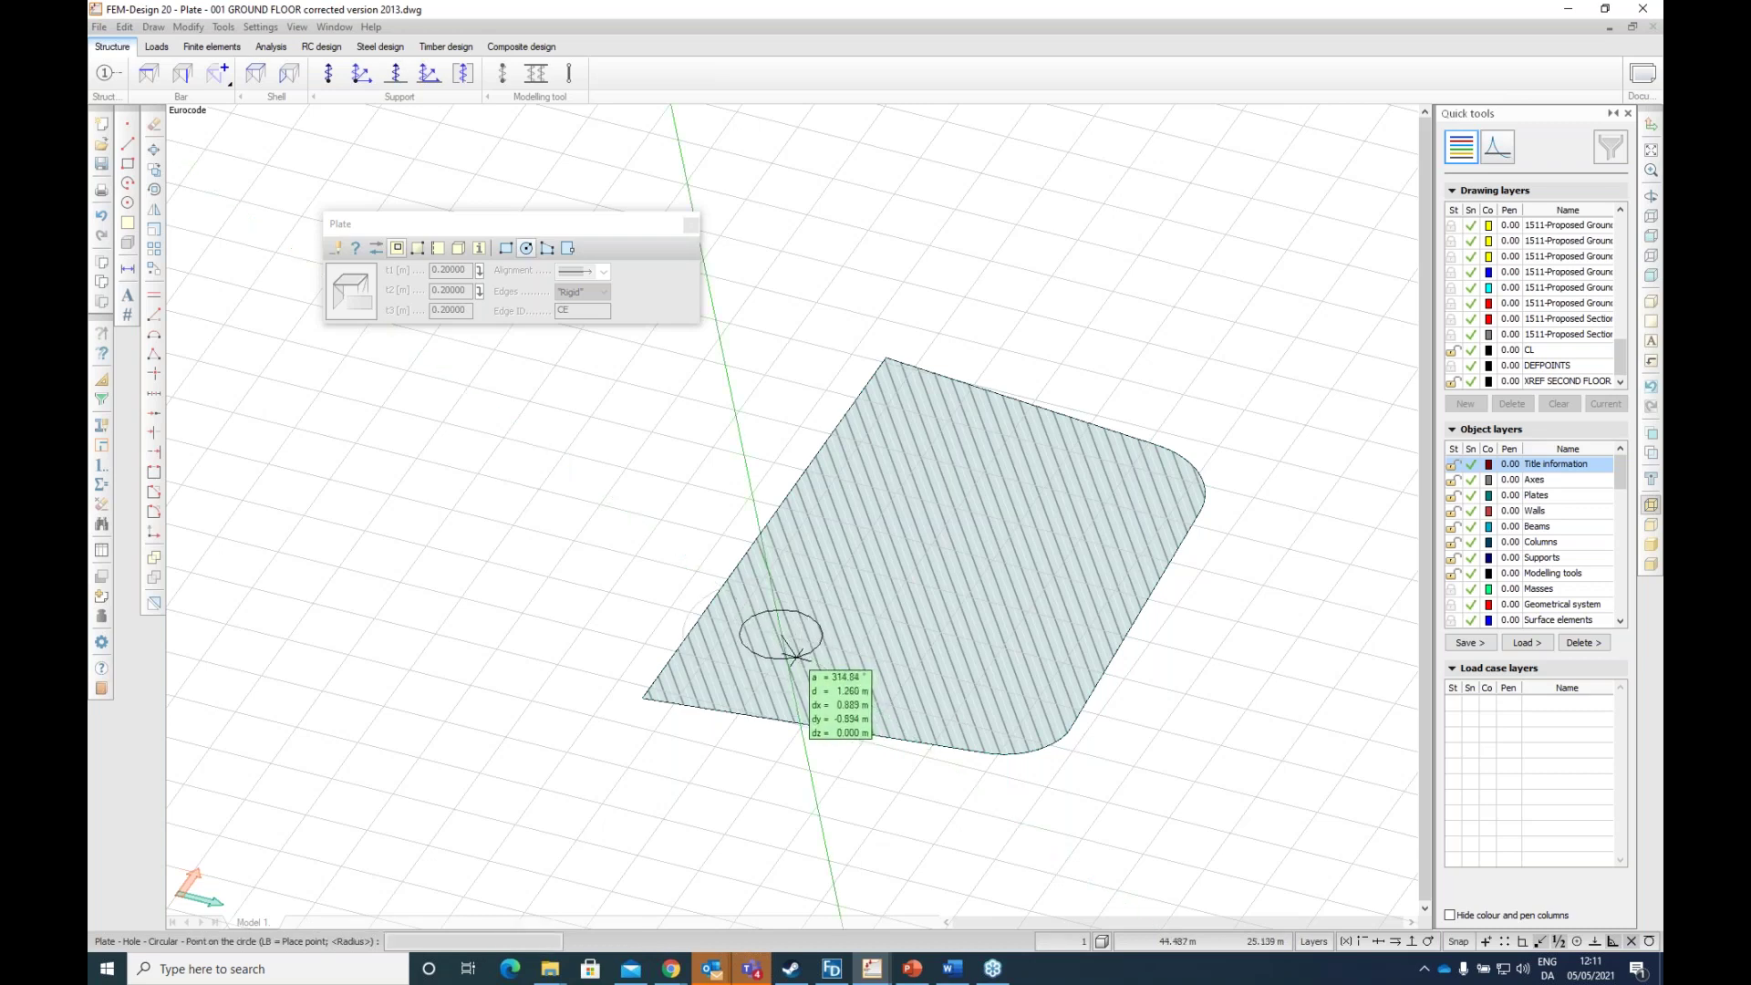
key("Escape")
left_click(808, 634)
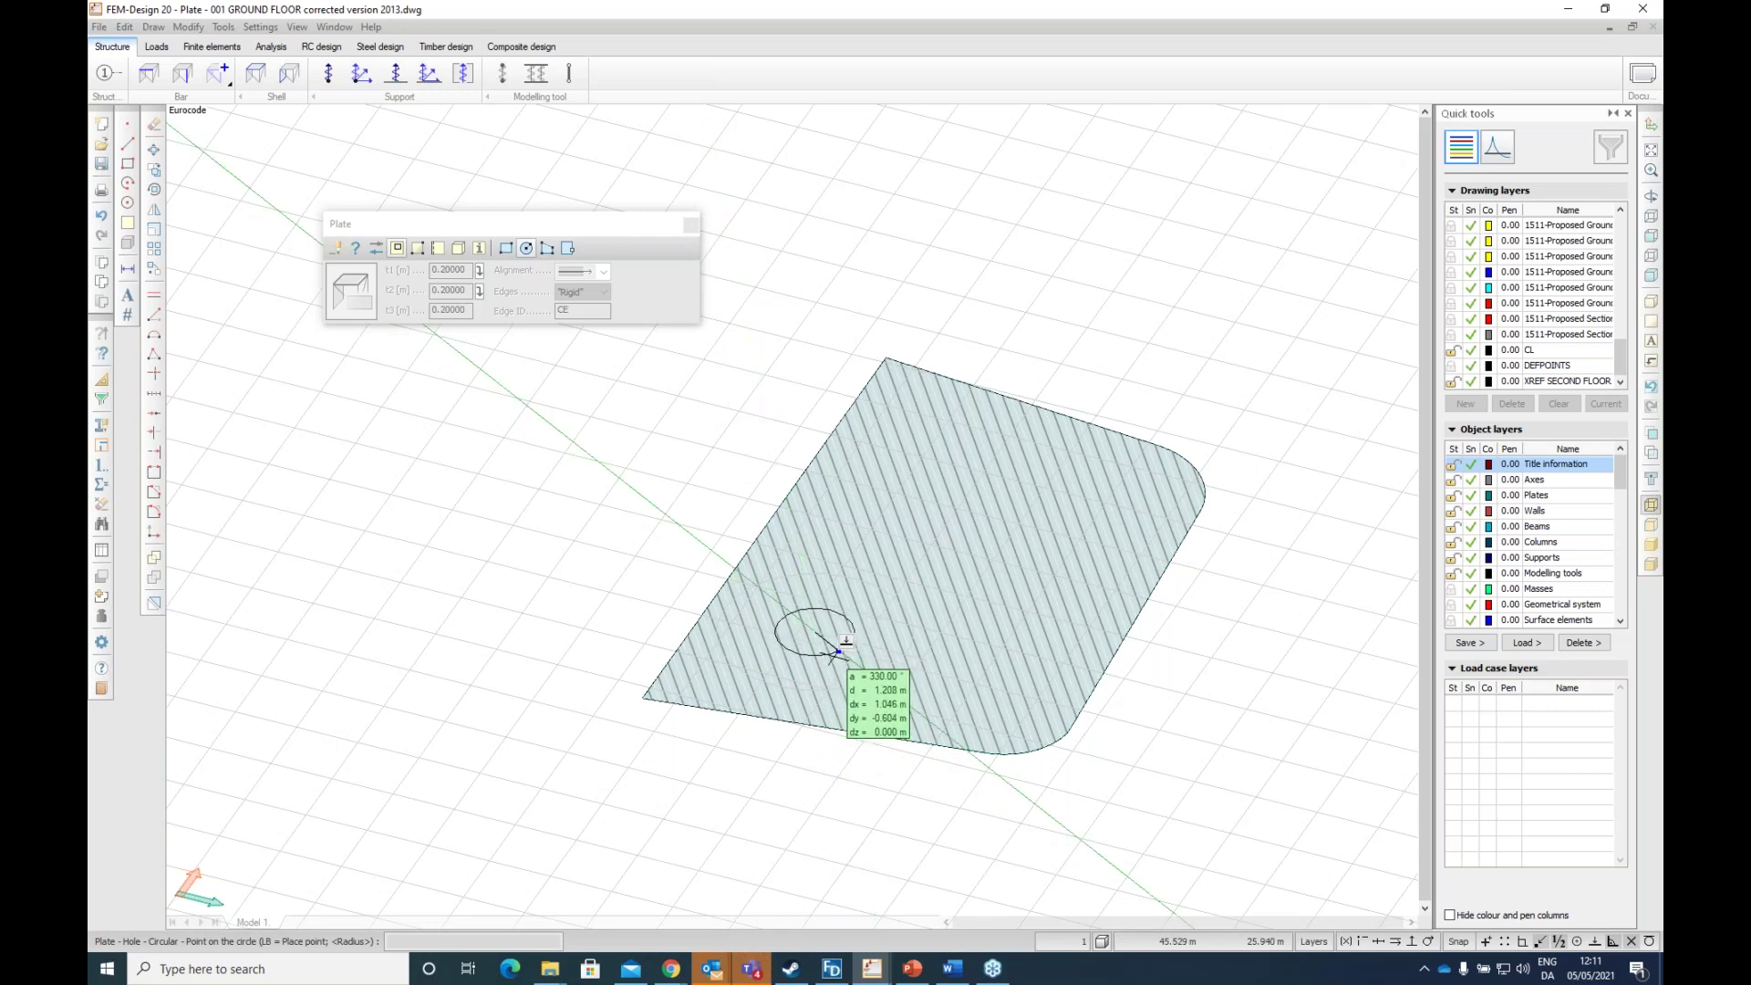
left_click(838, 650)
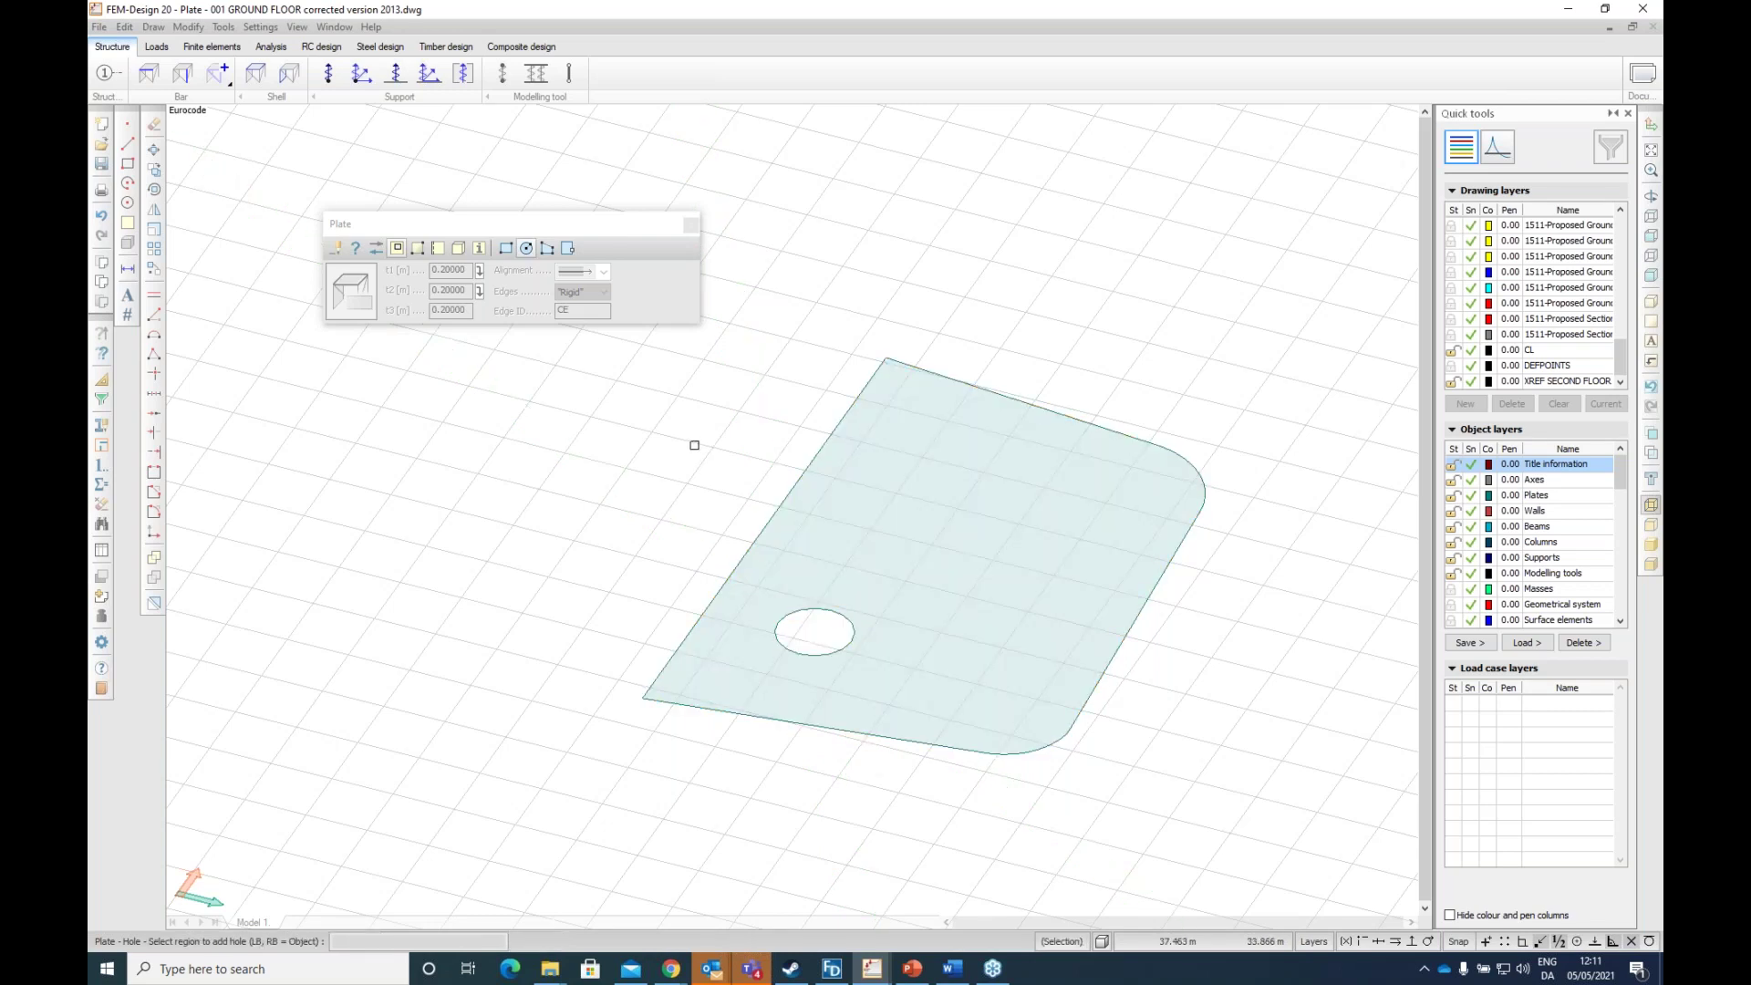
middle_click_drag(907, 586, 821, 511)
key("Escape")
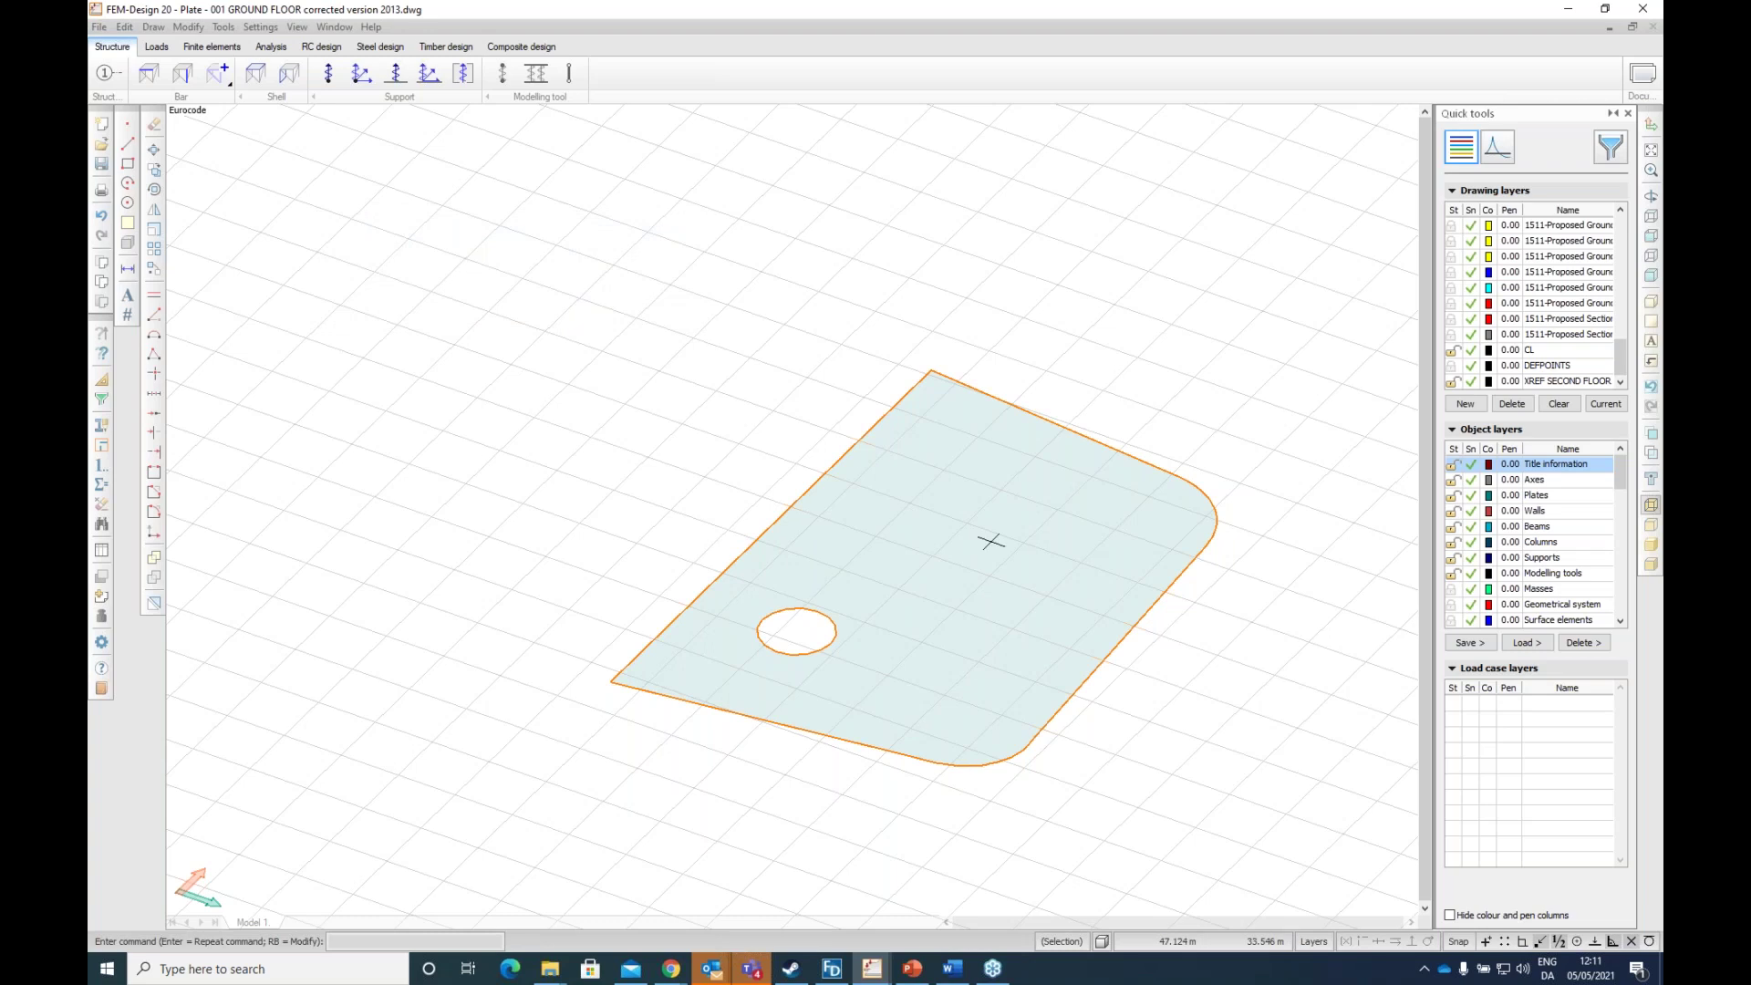
Step: Start defining columns and choose the steel IPE 200 section in the column properties, after reviewing the general and material settings
key("ctrl+r")
left_click_drag(951, 628, 954, 563)
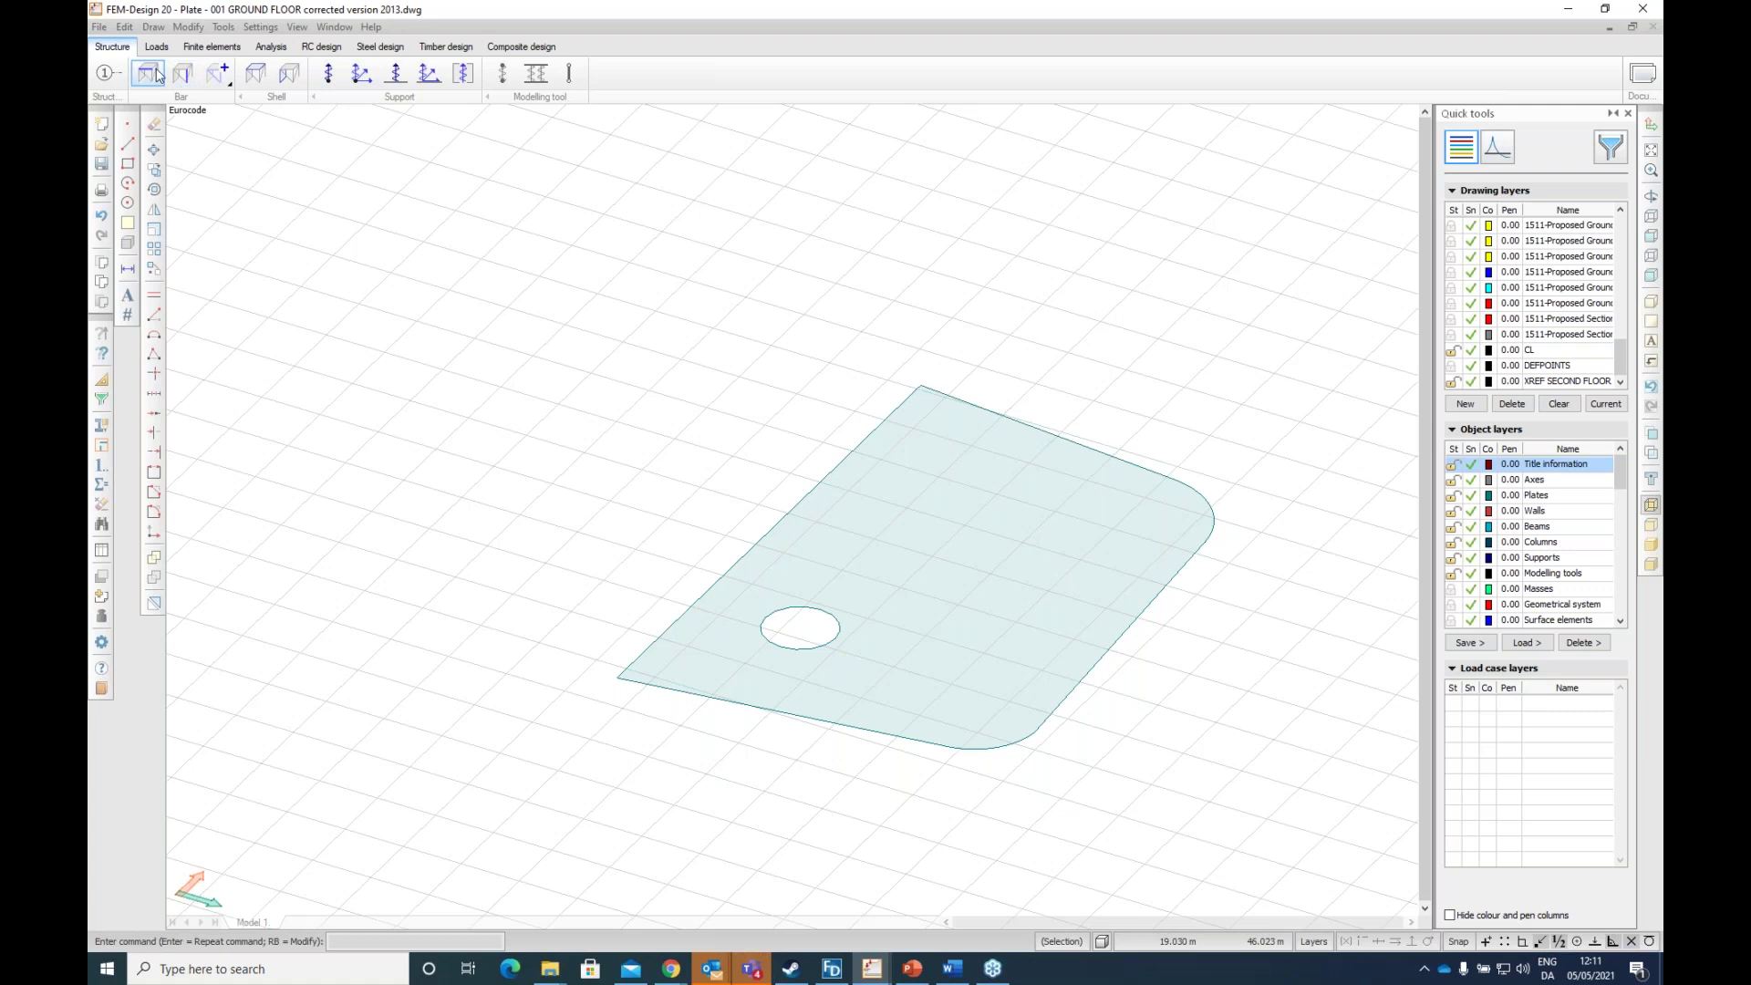
left_click(180, 74)
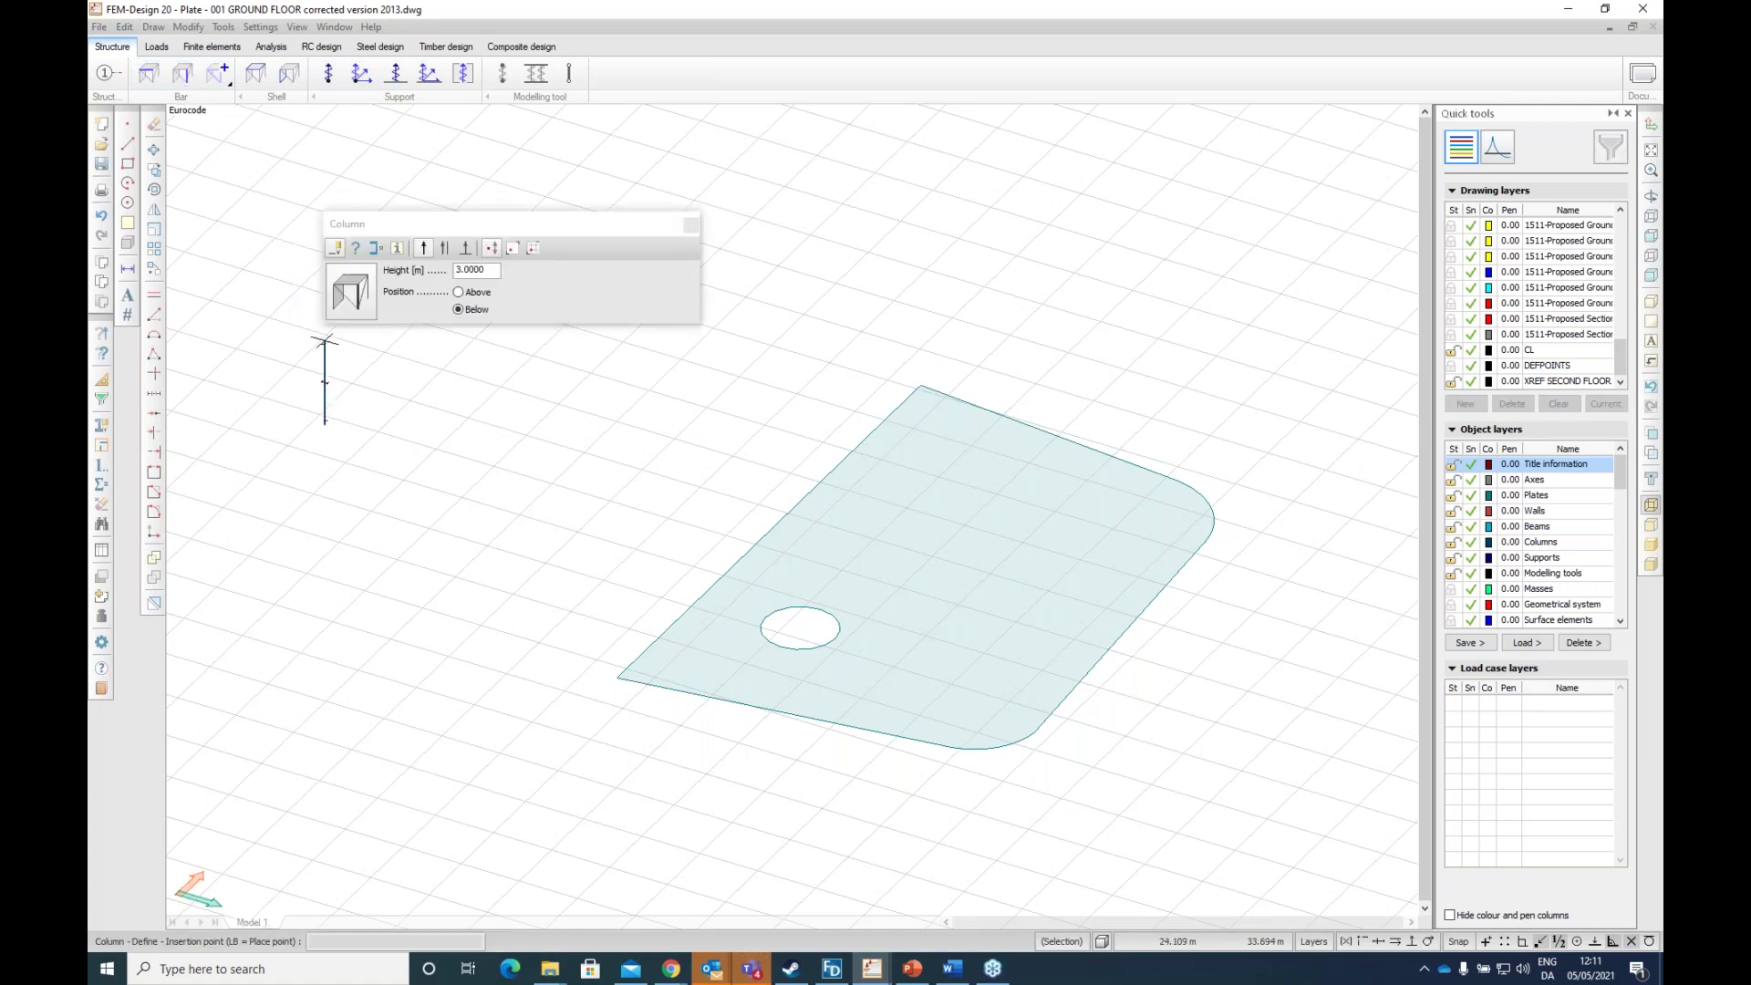
left_click(355, 290)
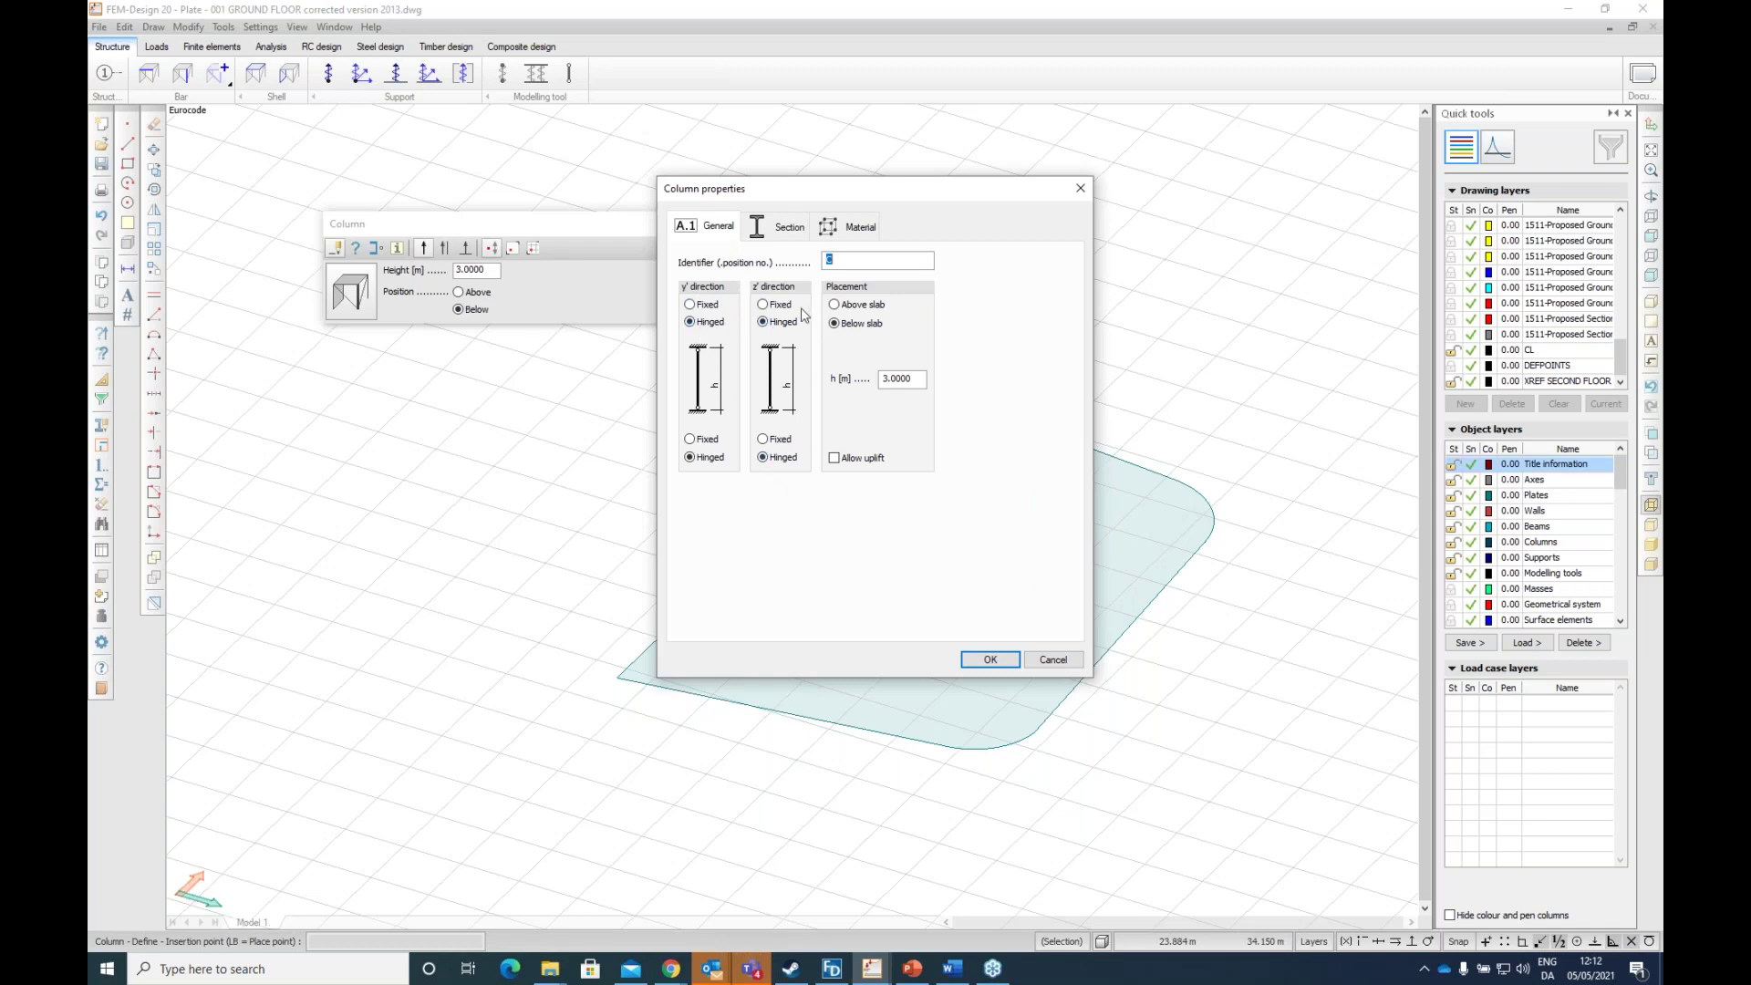
left_click(785, 227)
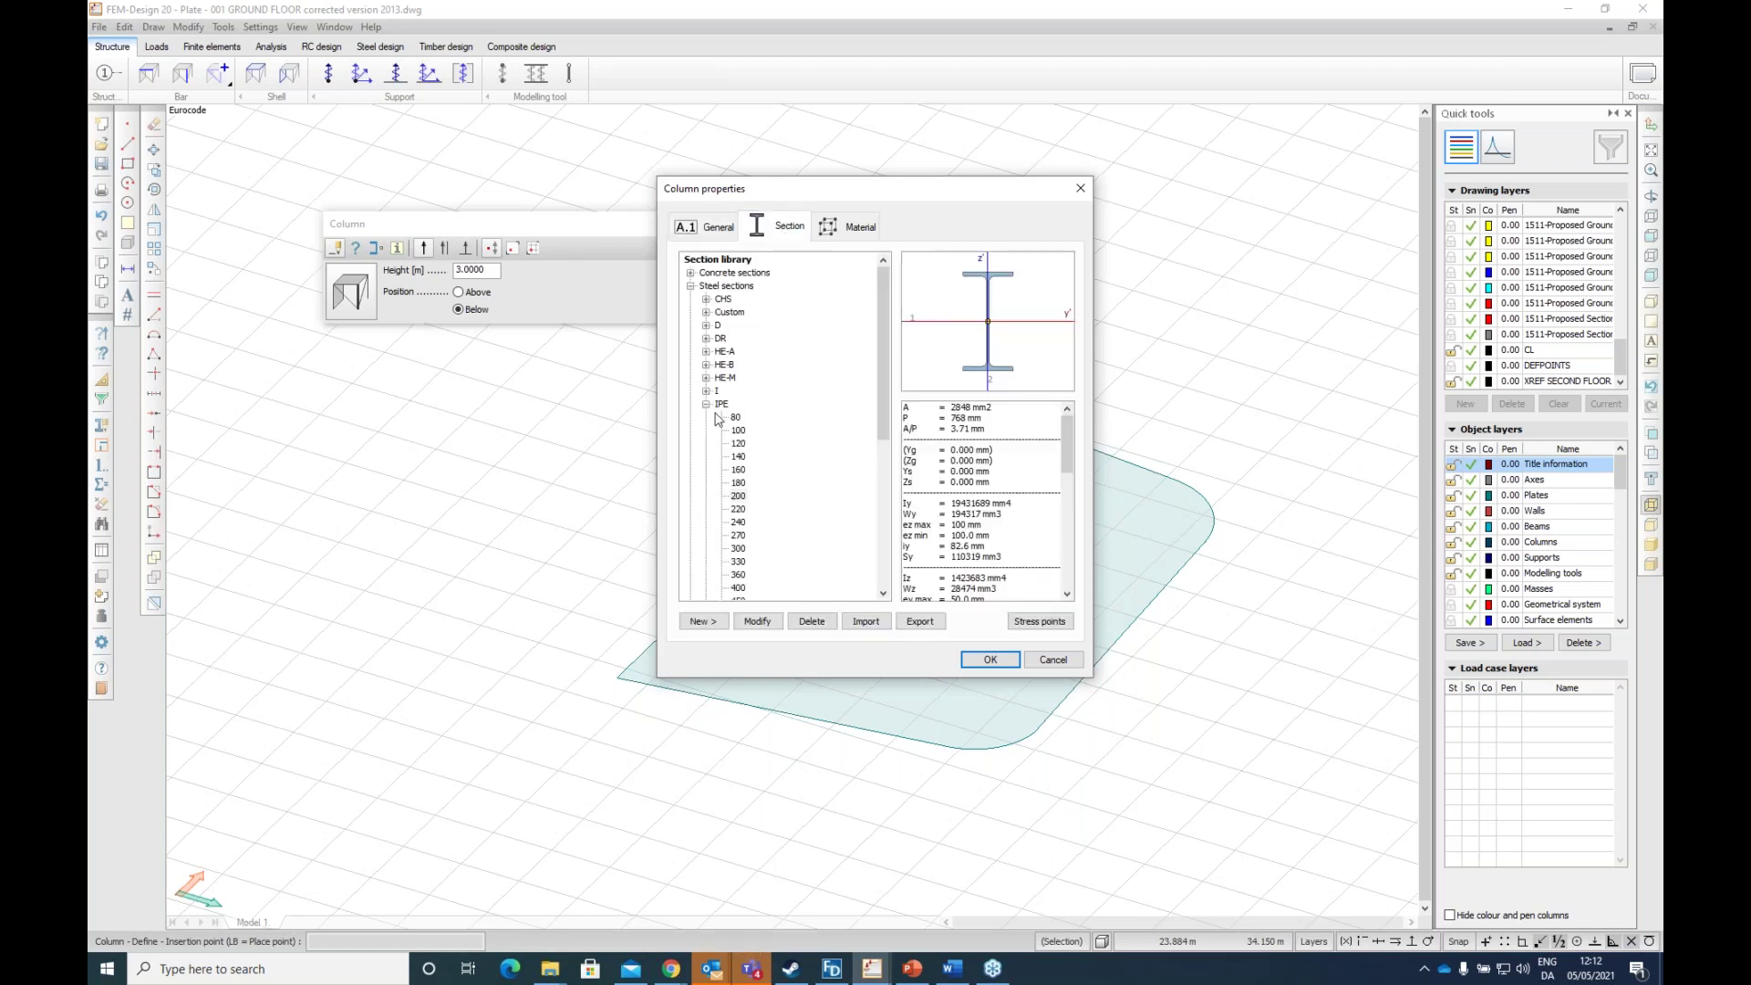
left_click(691, 286)
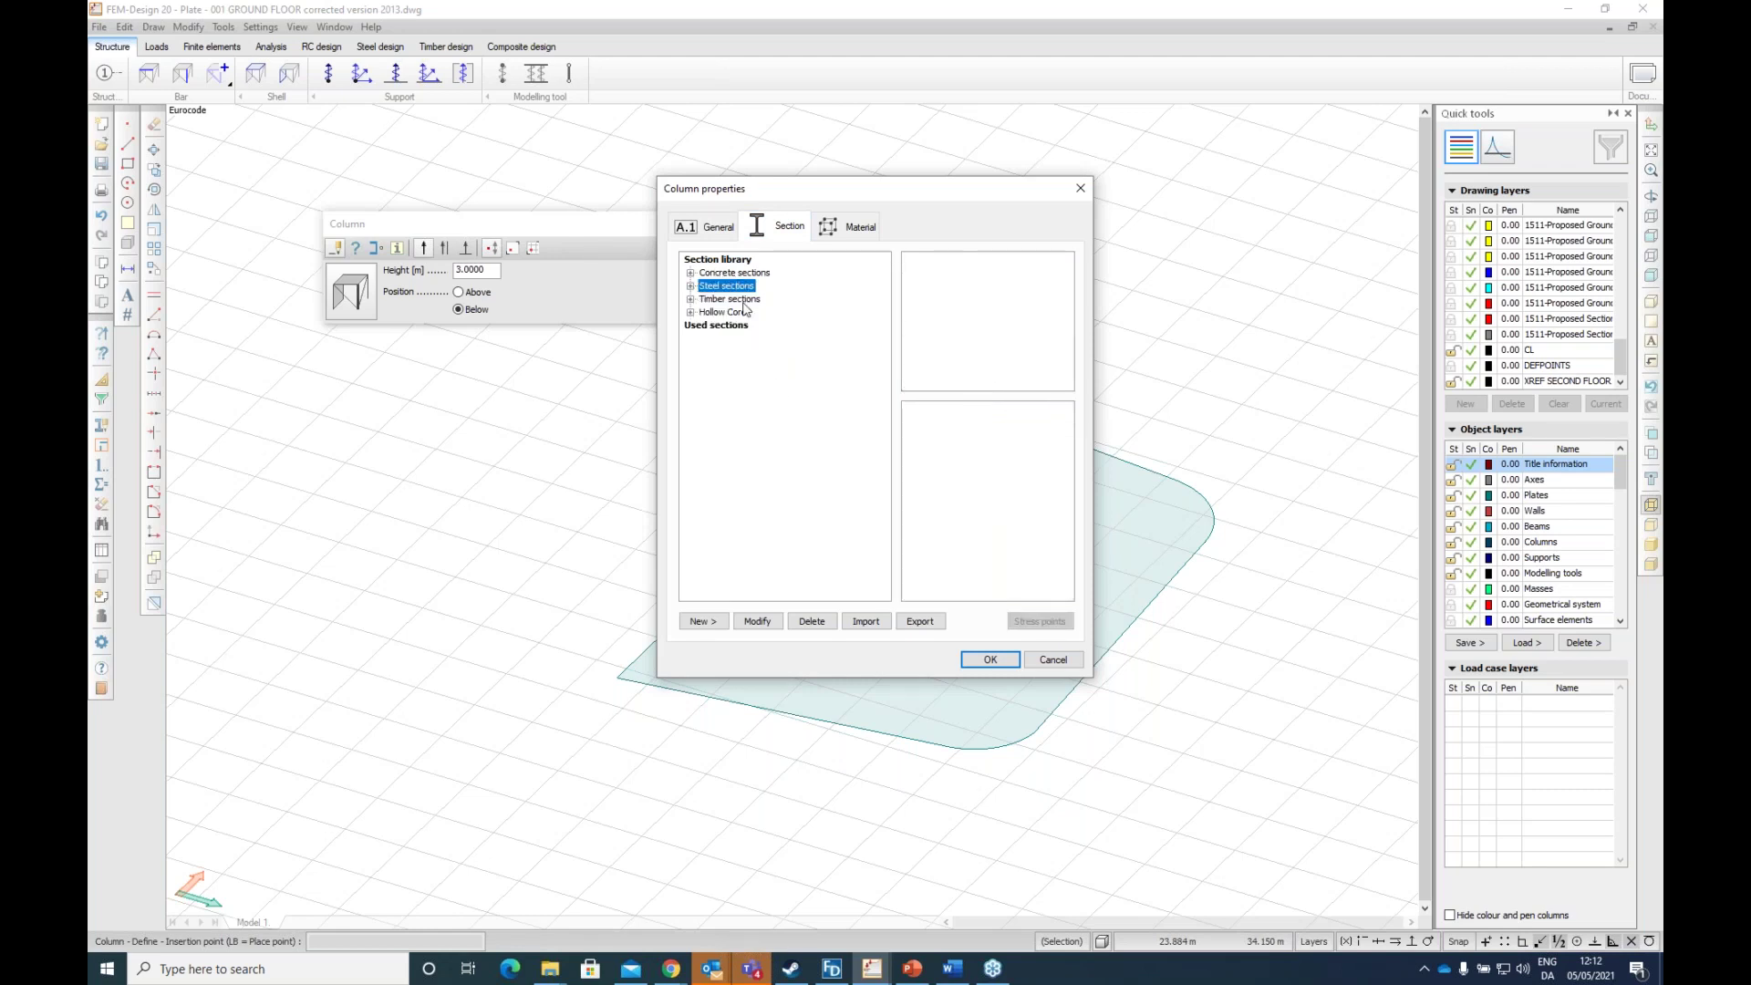
left_click(846, 225)
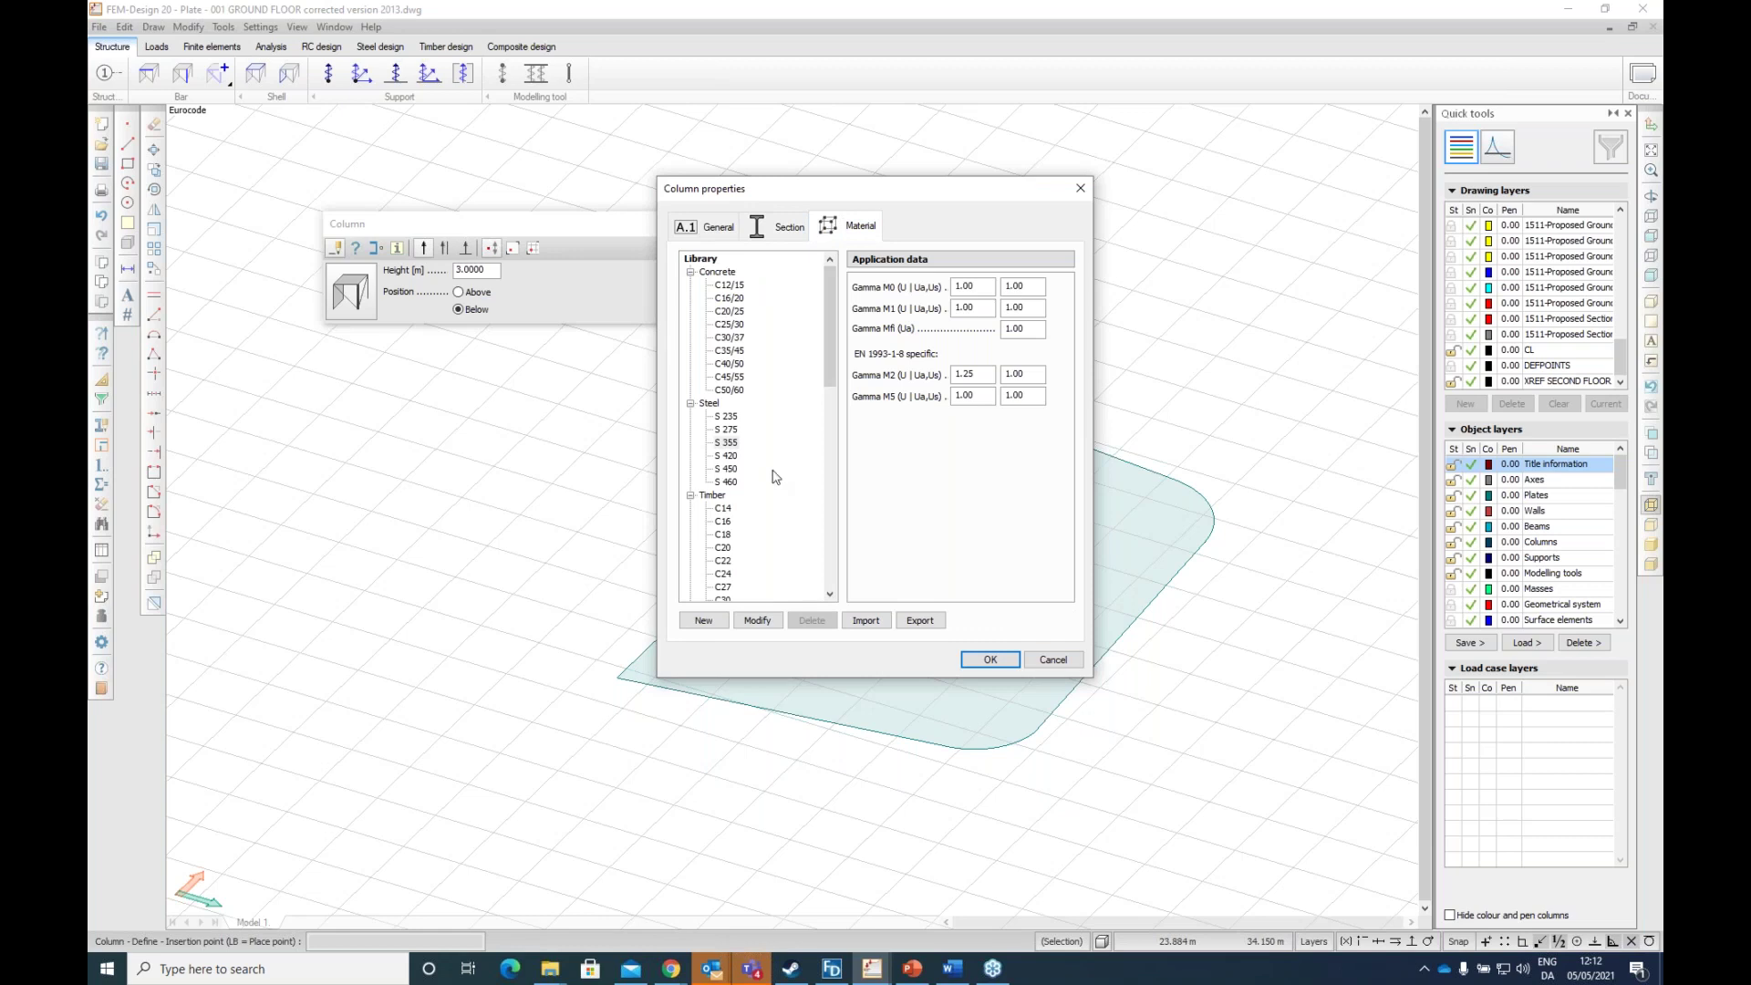
left_click(1002, 667)
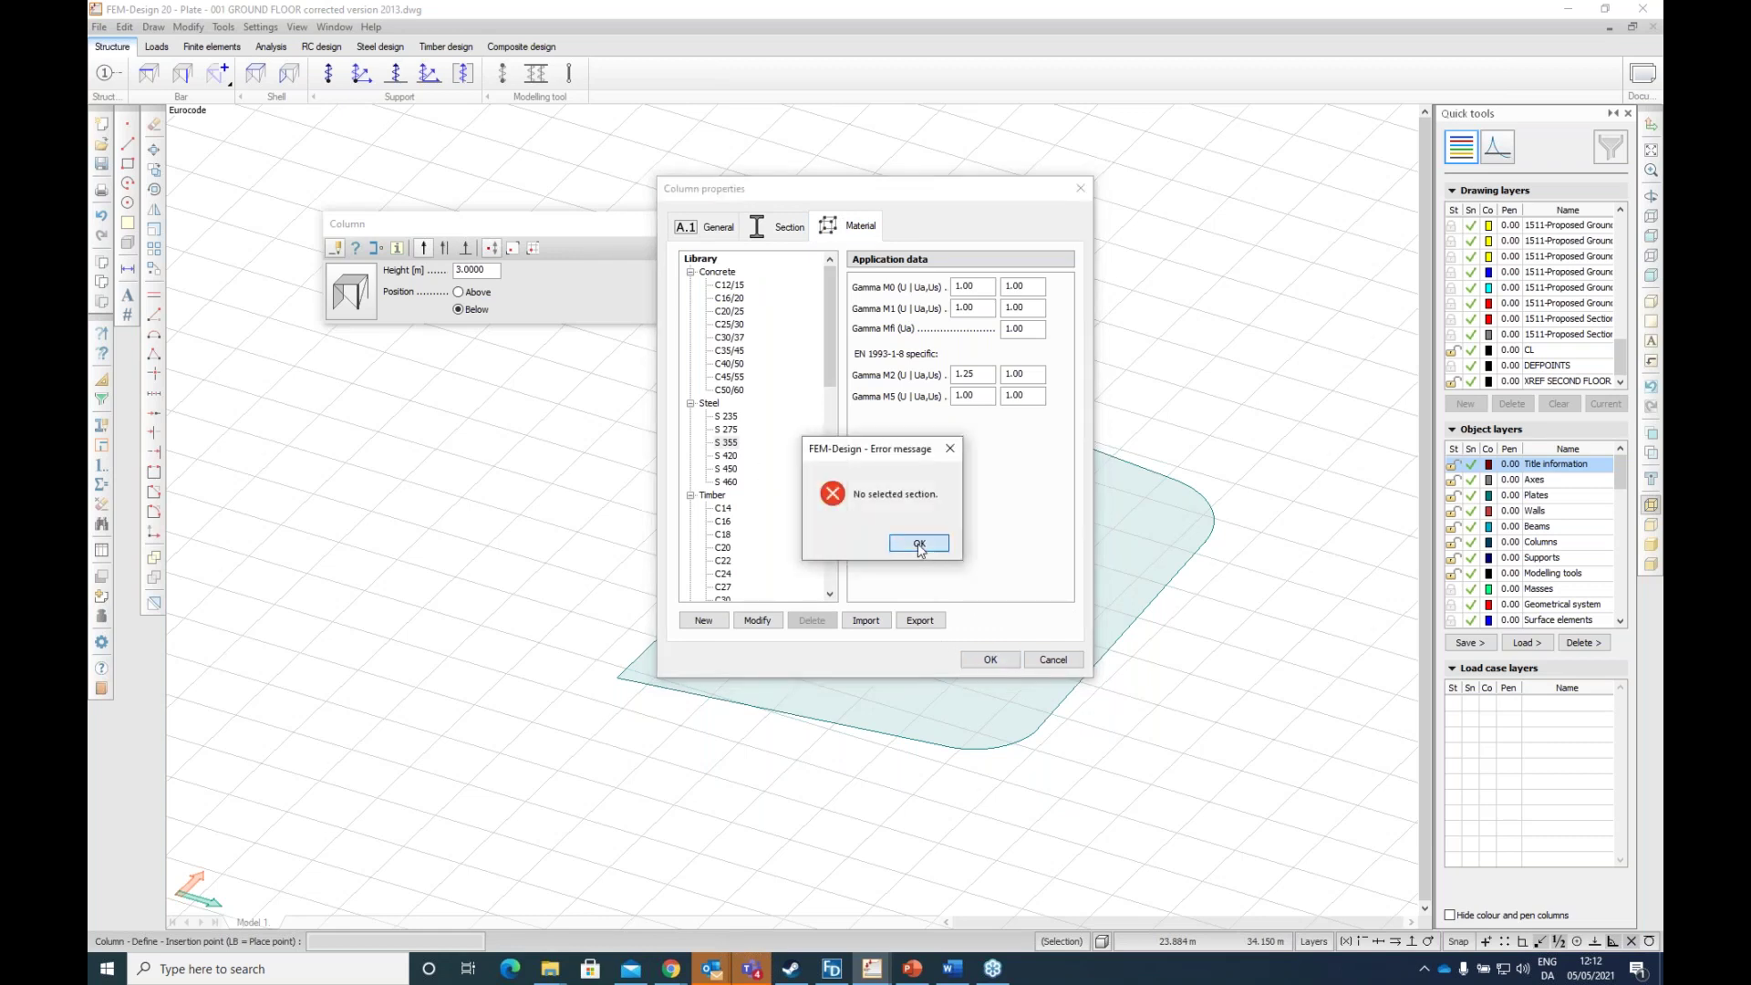
left_click(918, 543)
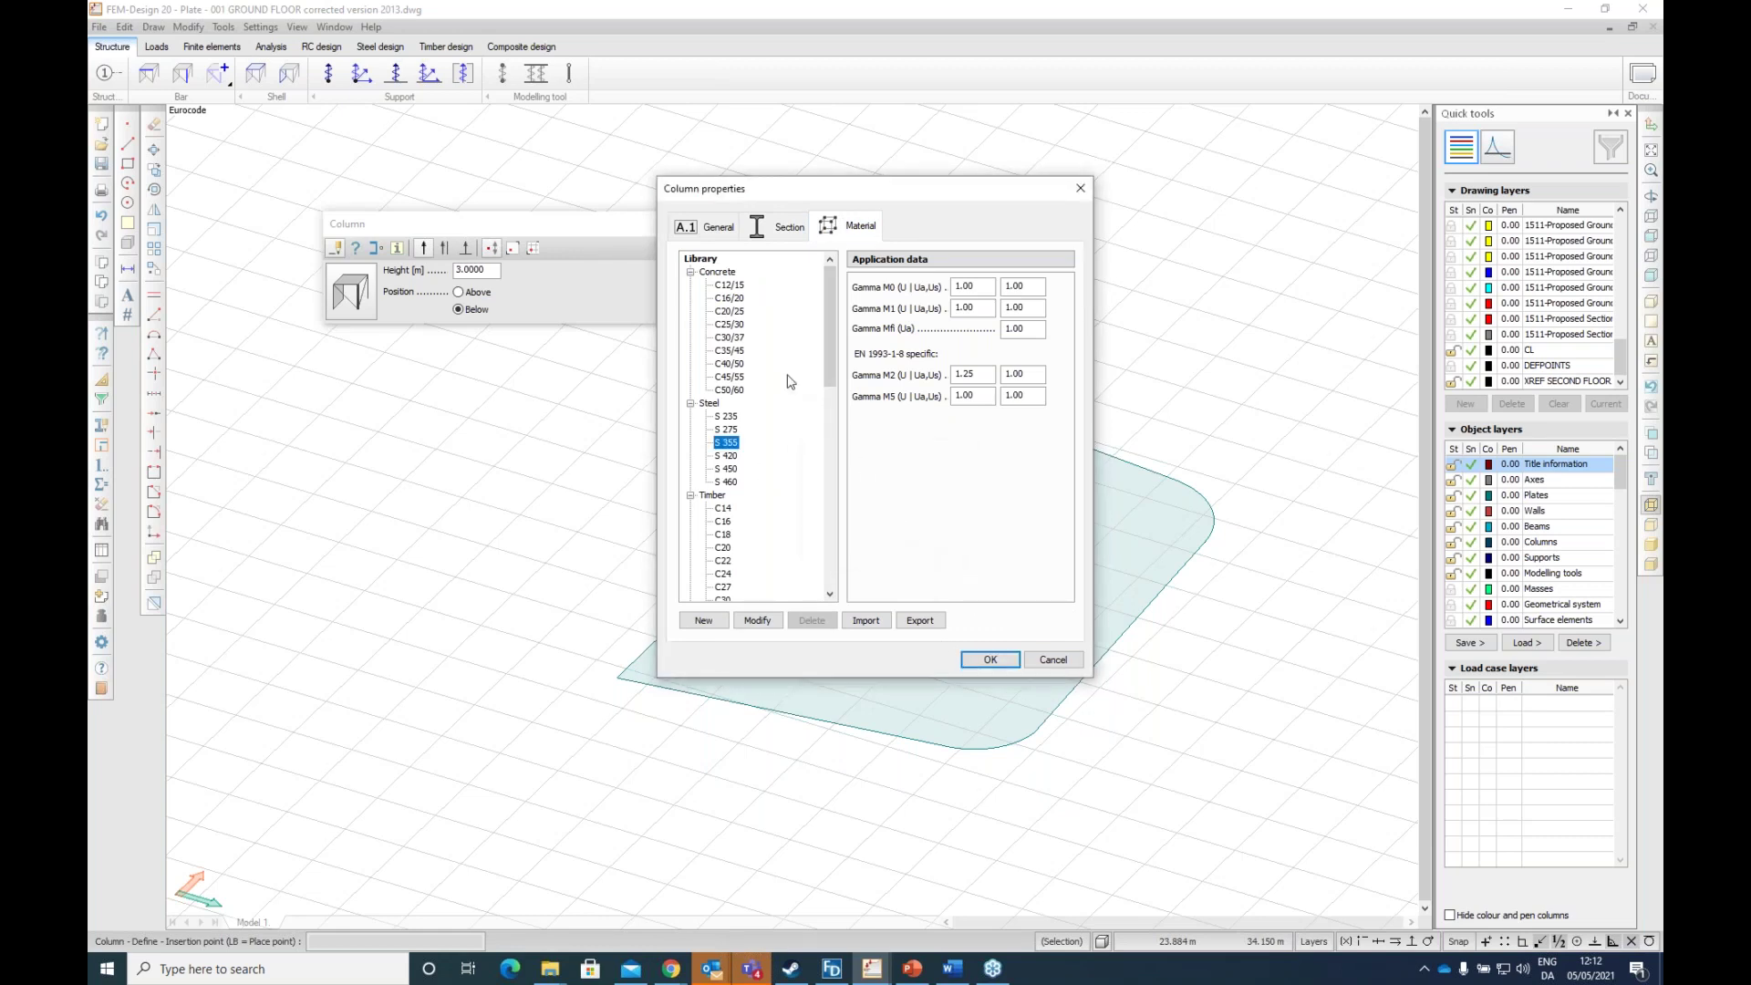
left_click(774, 230)
double_click(695, 287)
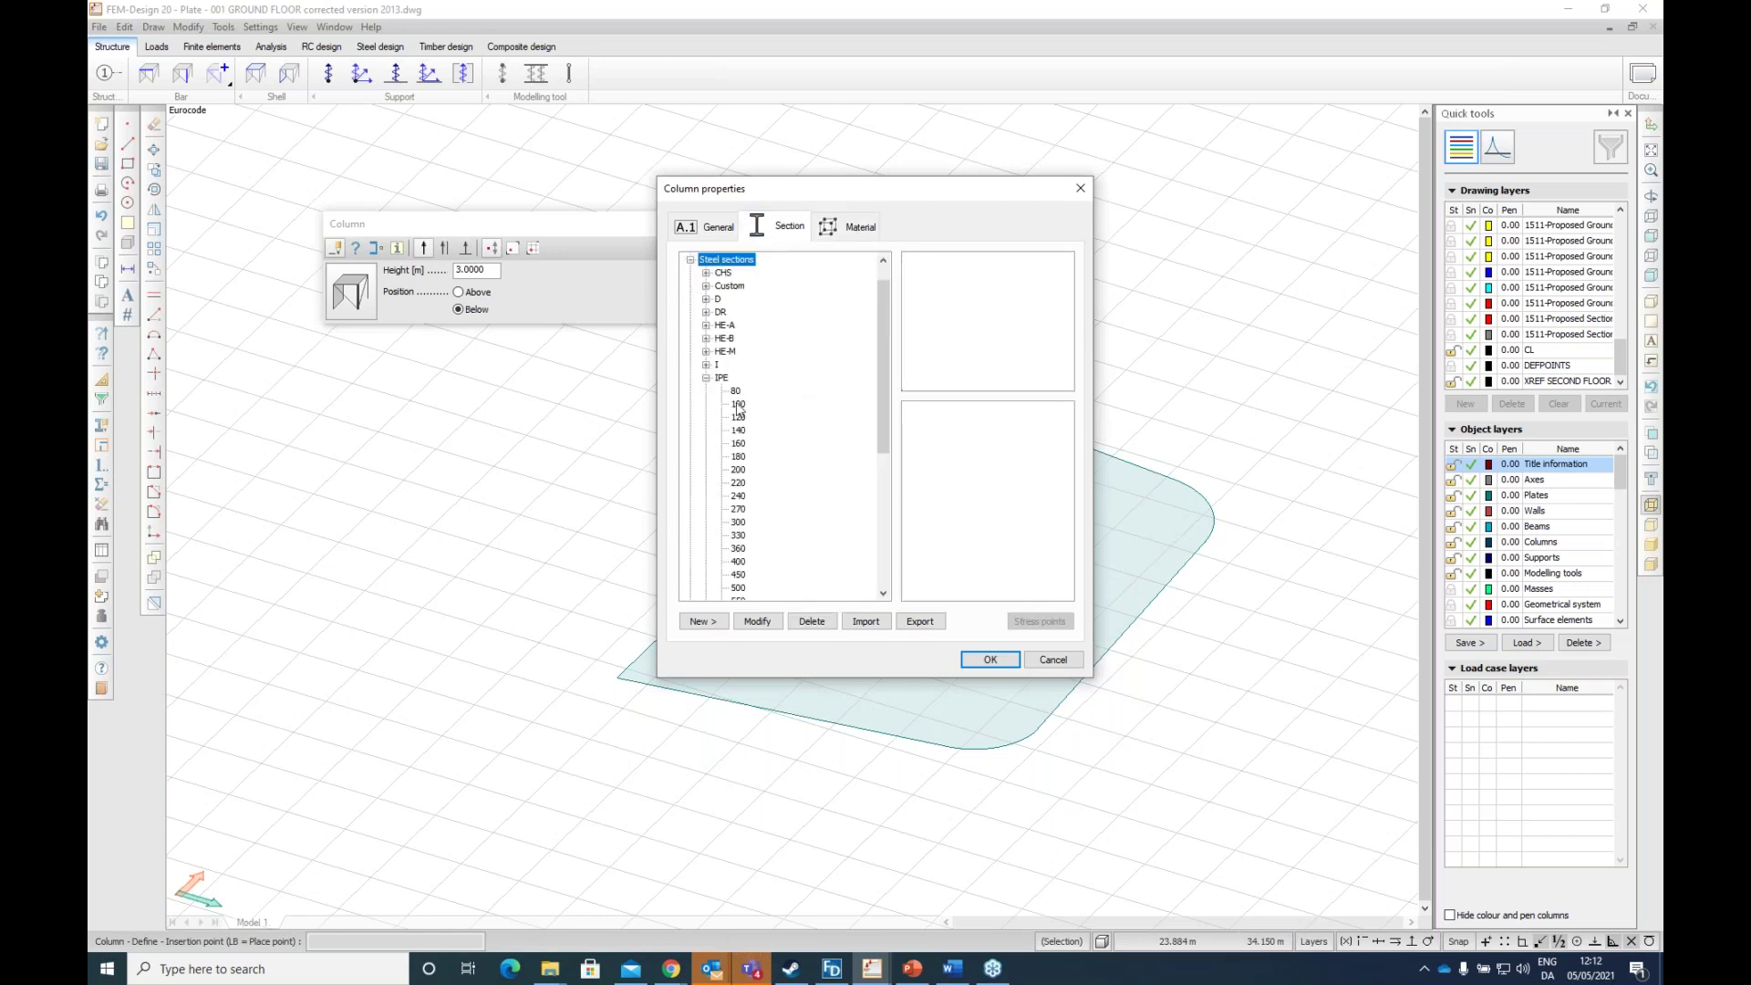
left_click(738, 469)
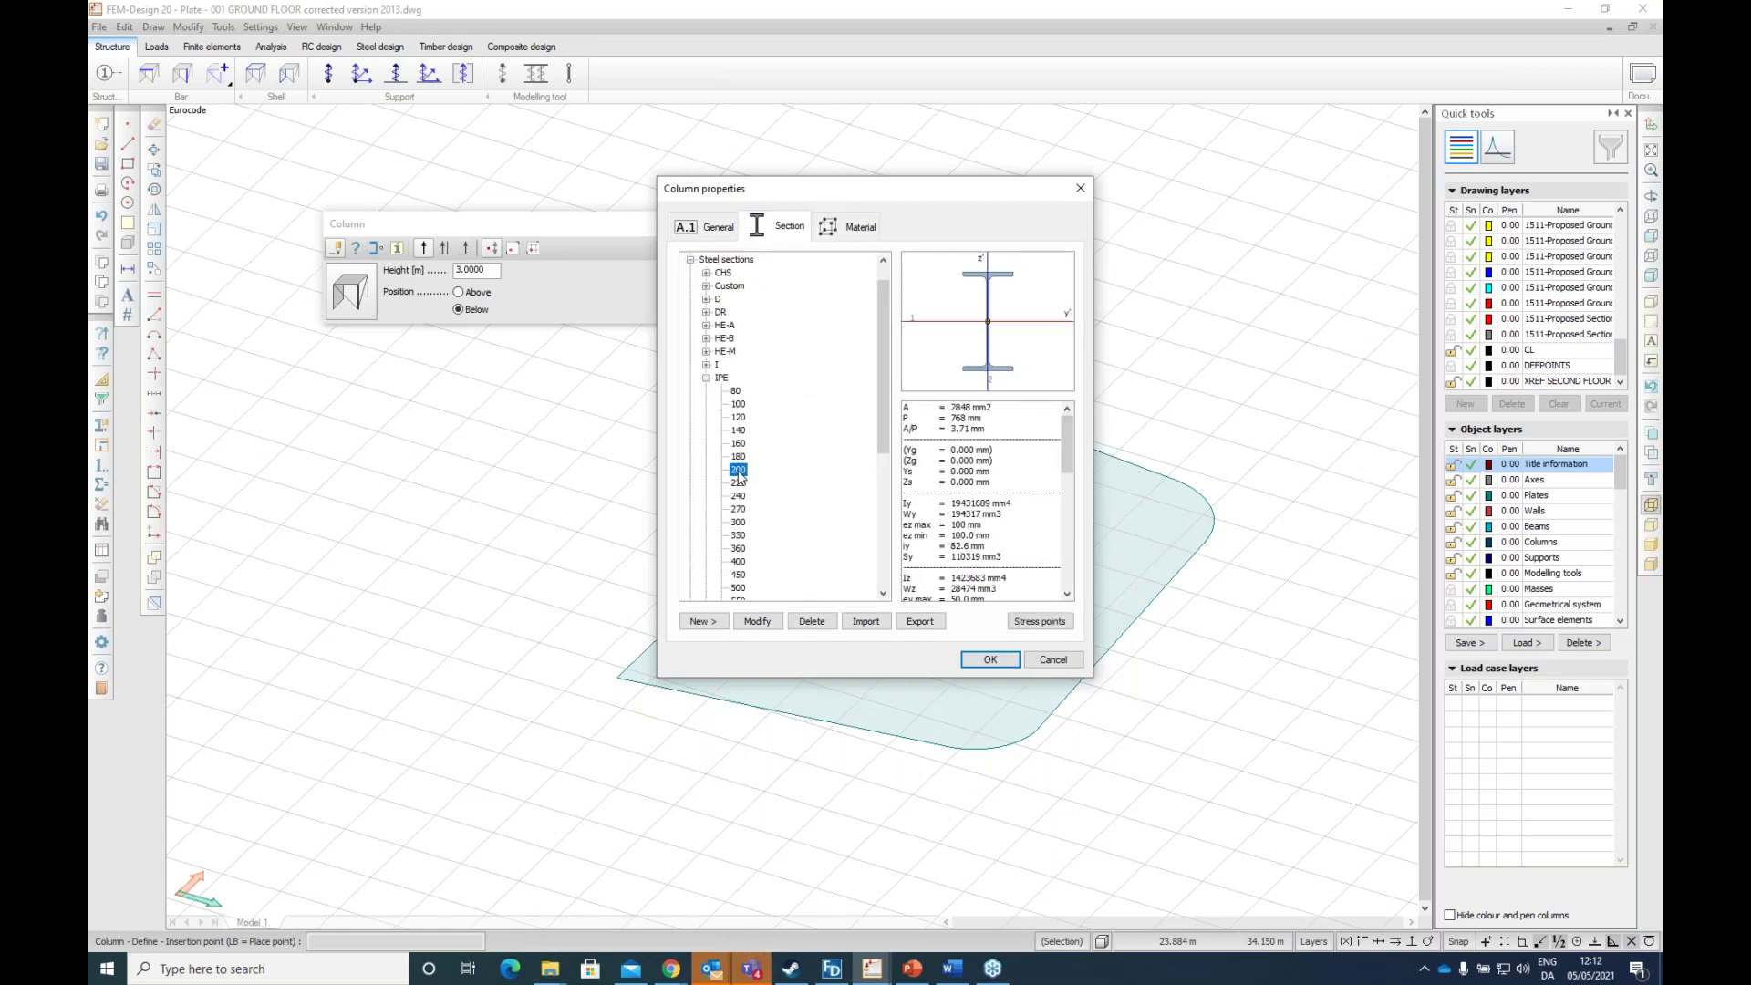
left_click(989, 659)
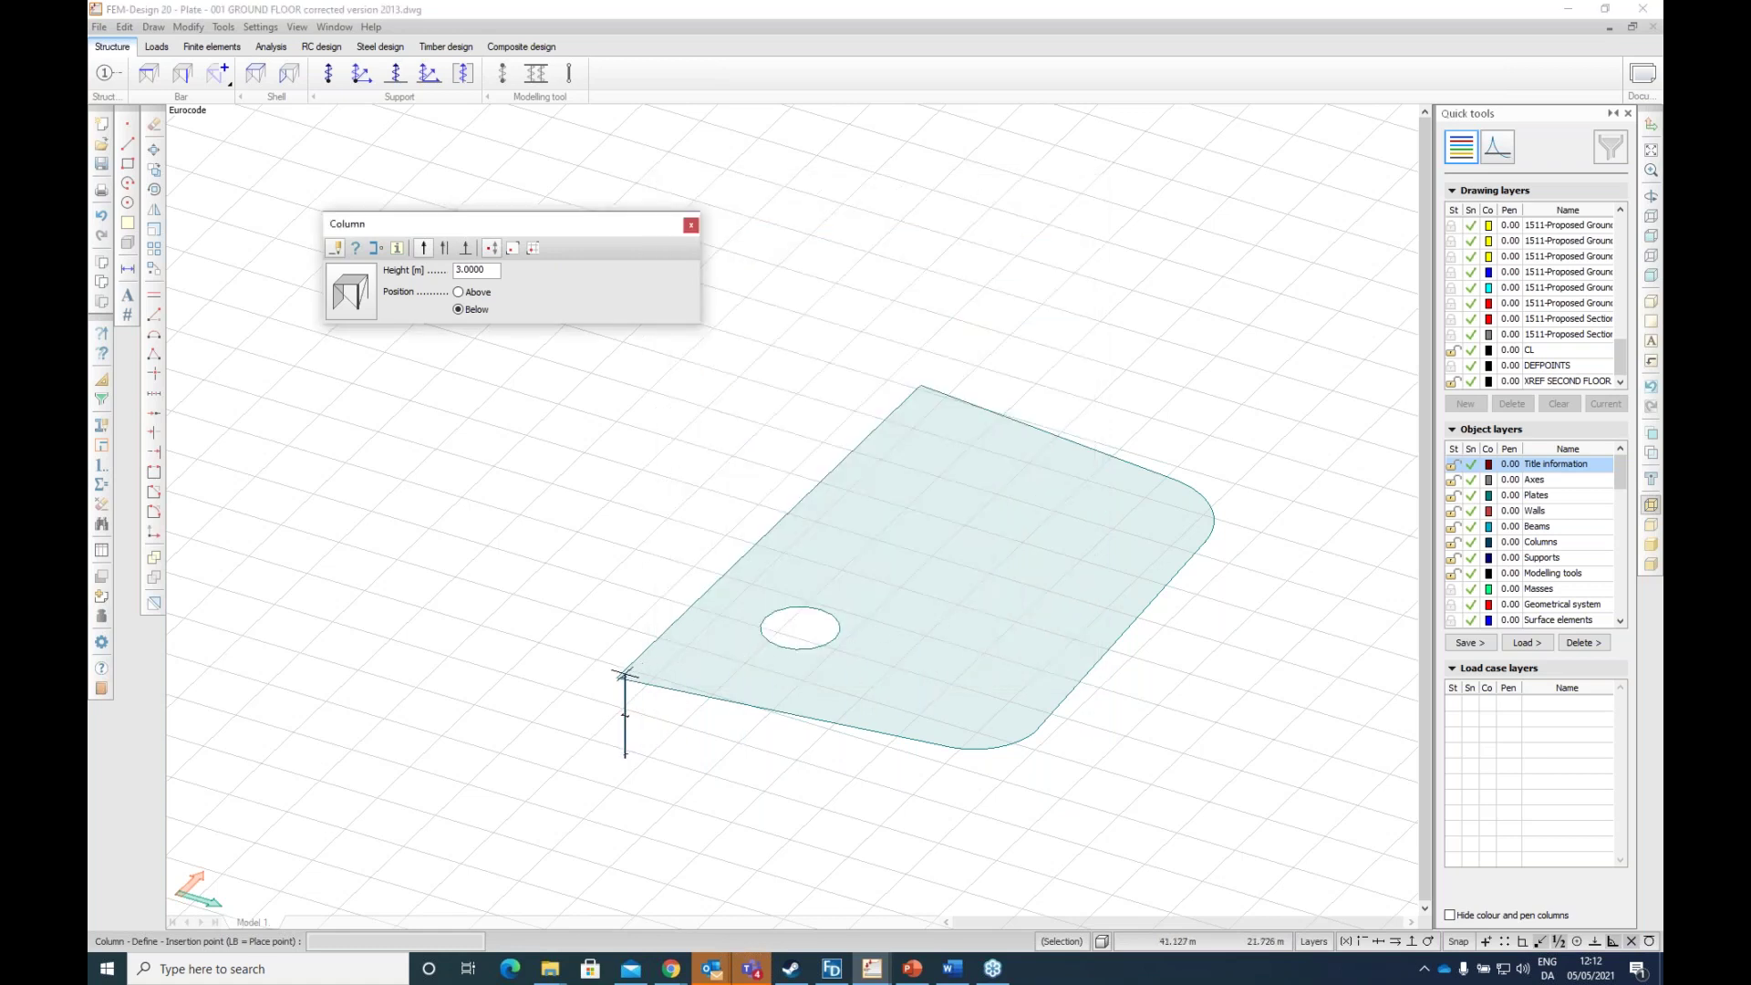
Step: Place five equally spaced 3 m columns below the plate along its straight long edge, at both corners, the midpoint and the quarter points
left_click(616, 677)
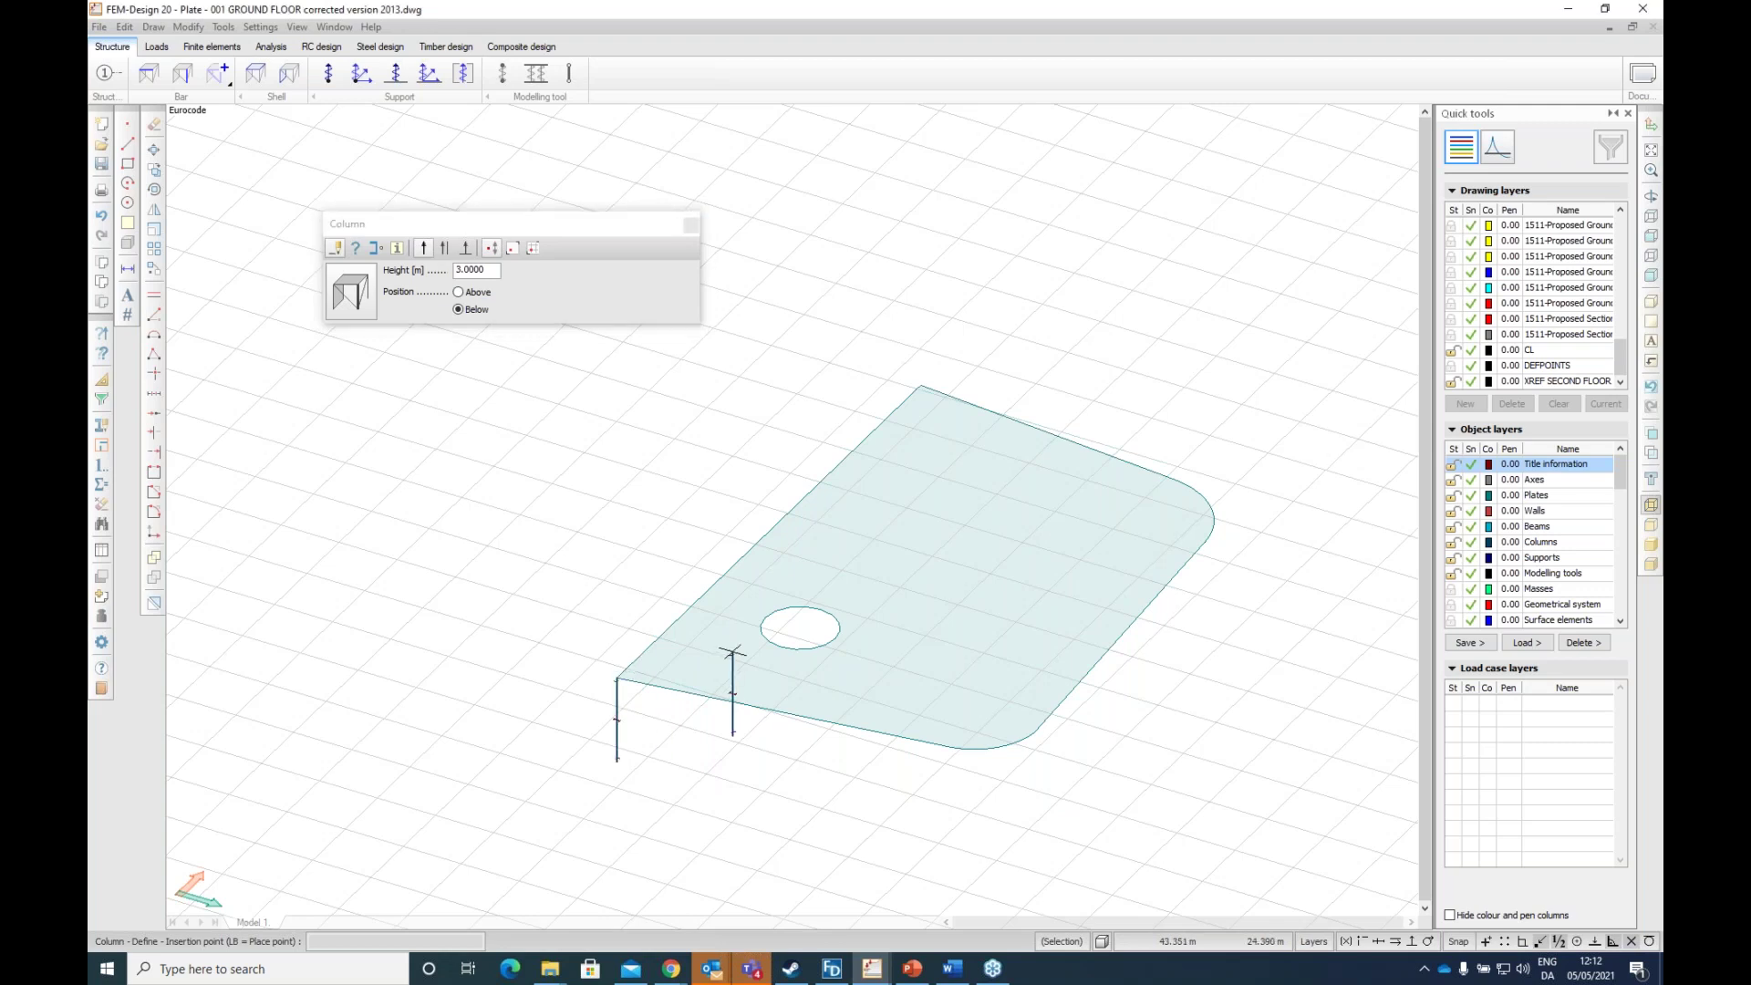
left_click(920, 385)
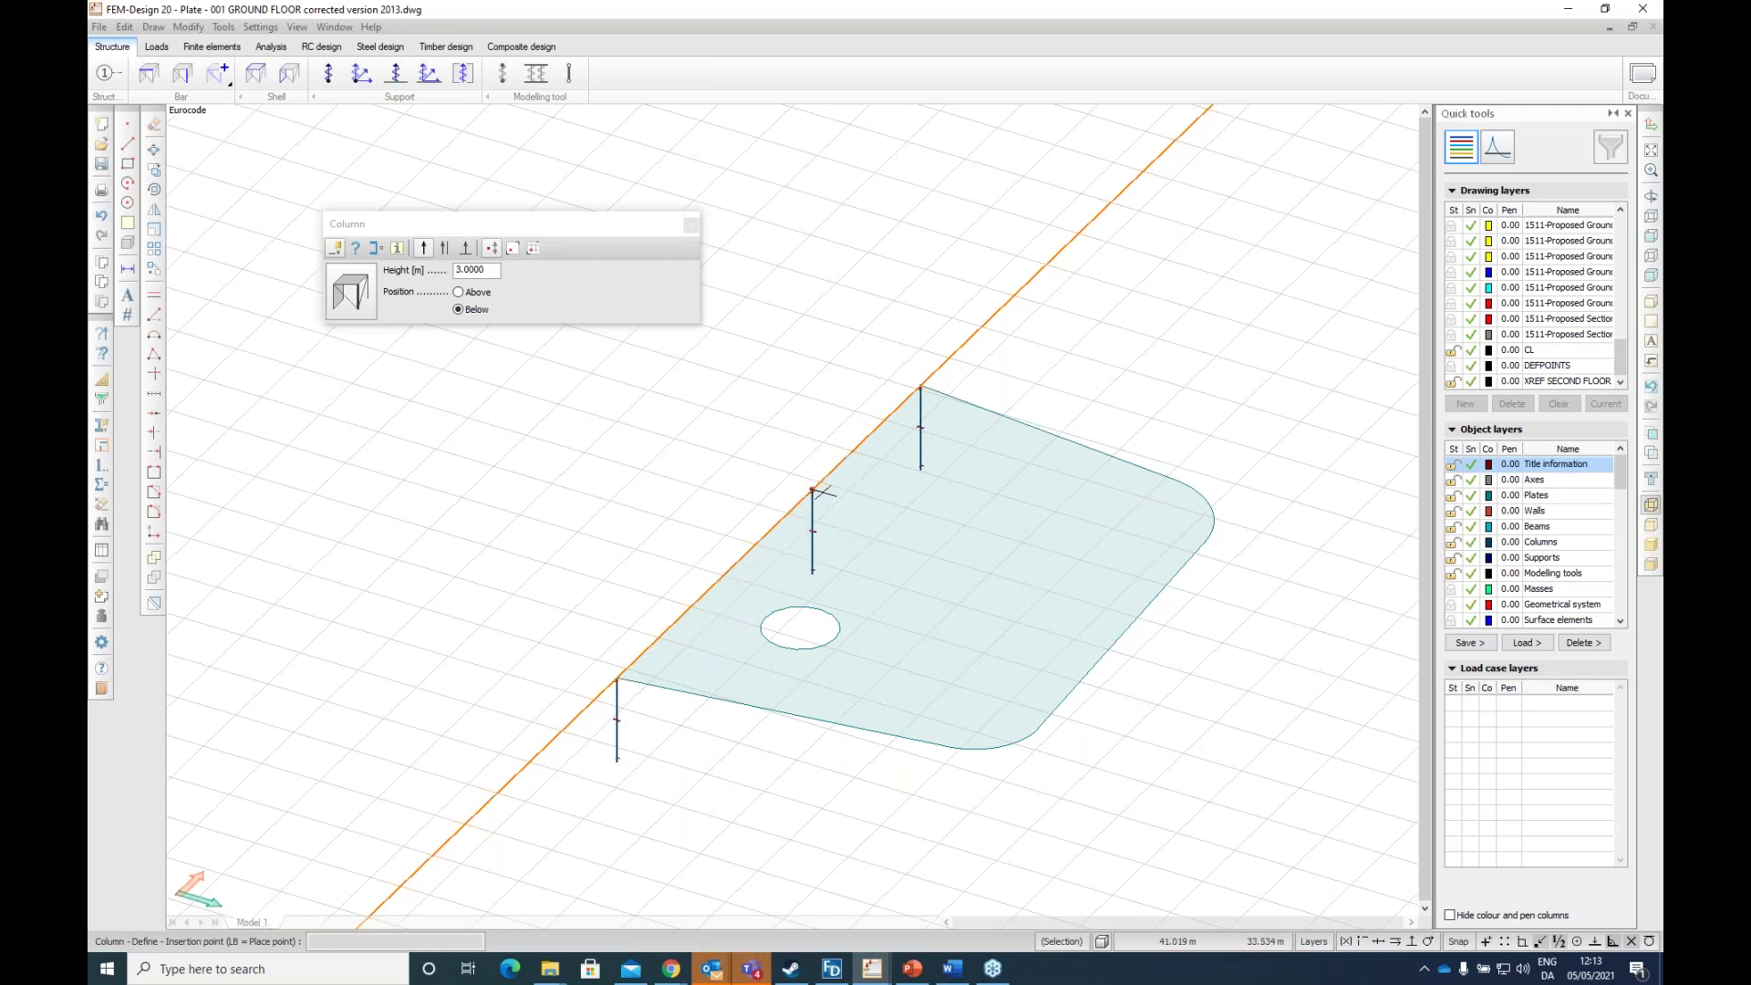
left_click(769, 532)
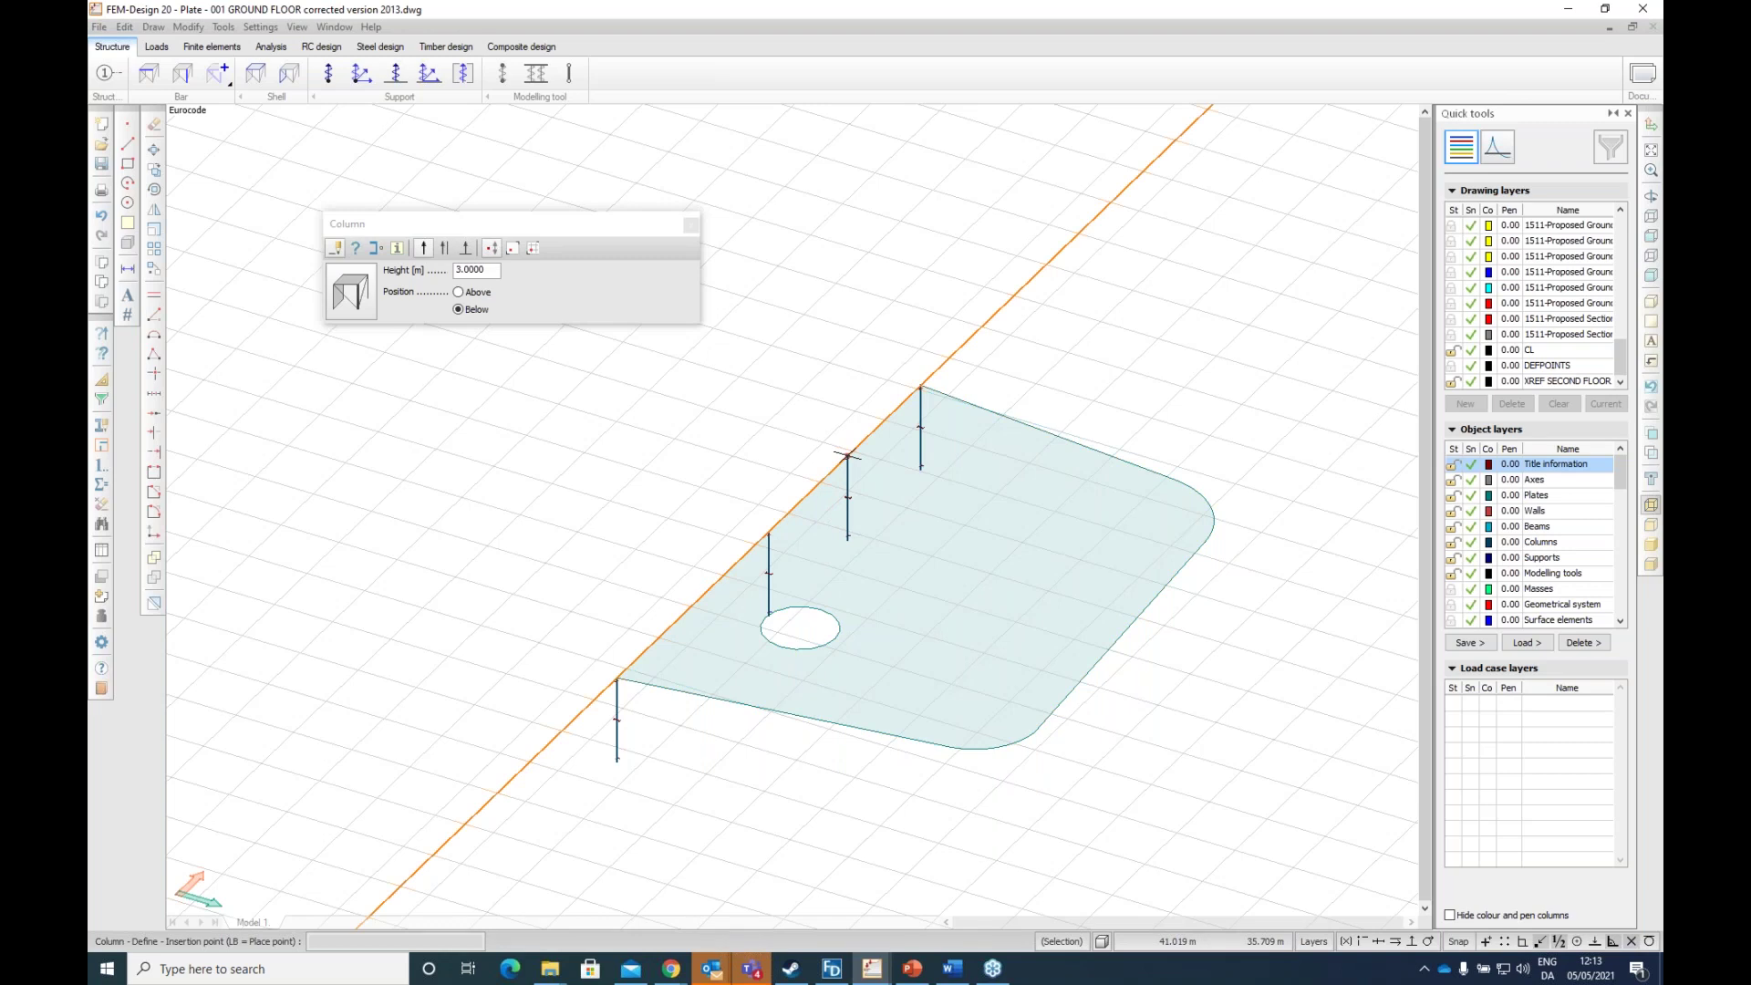
left_click(848, 454)
left_click(689, 608)
middle_click_drag(821, 666, 920, 664)
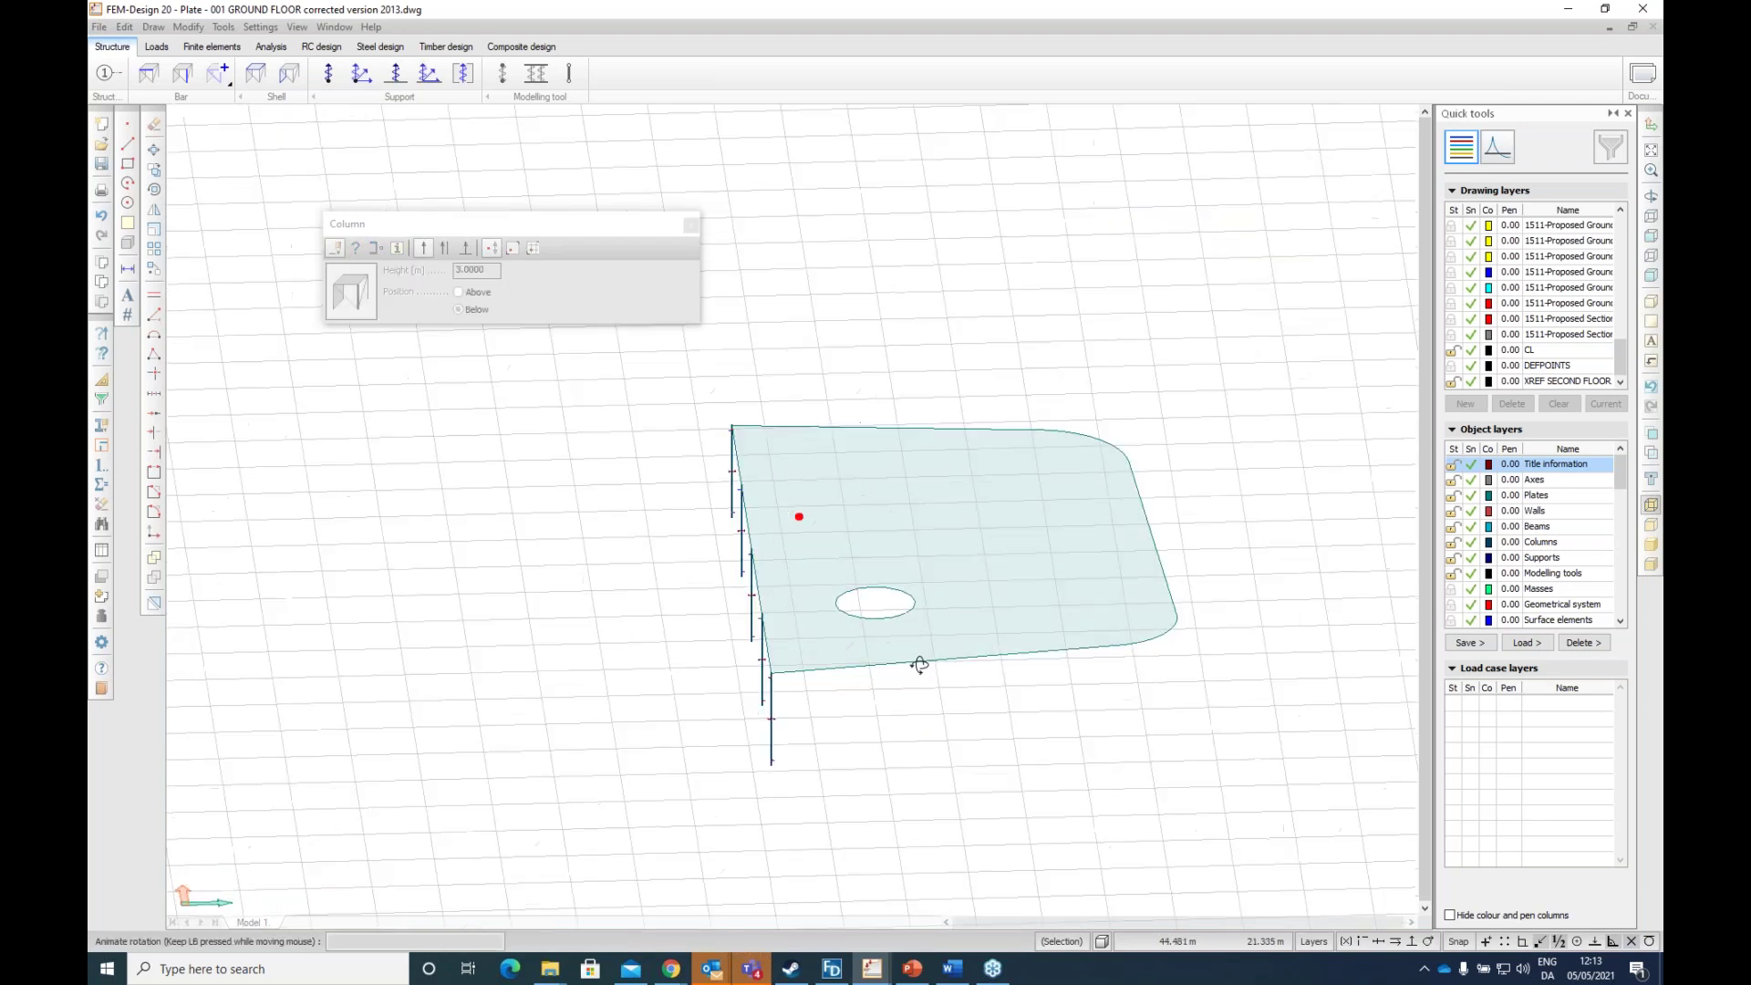
left_click_drag(920, 664, 701, 759)
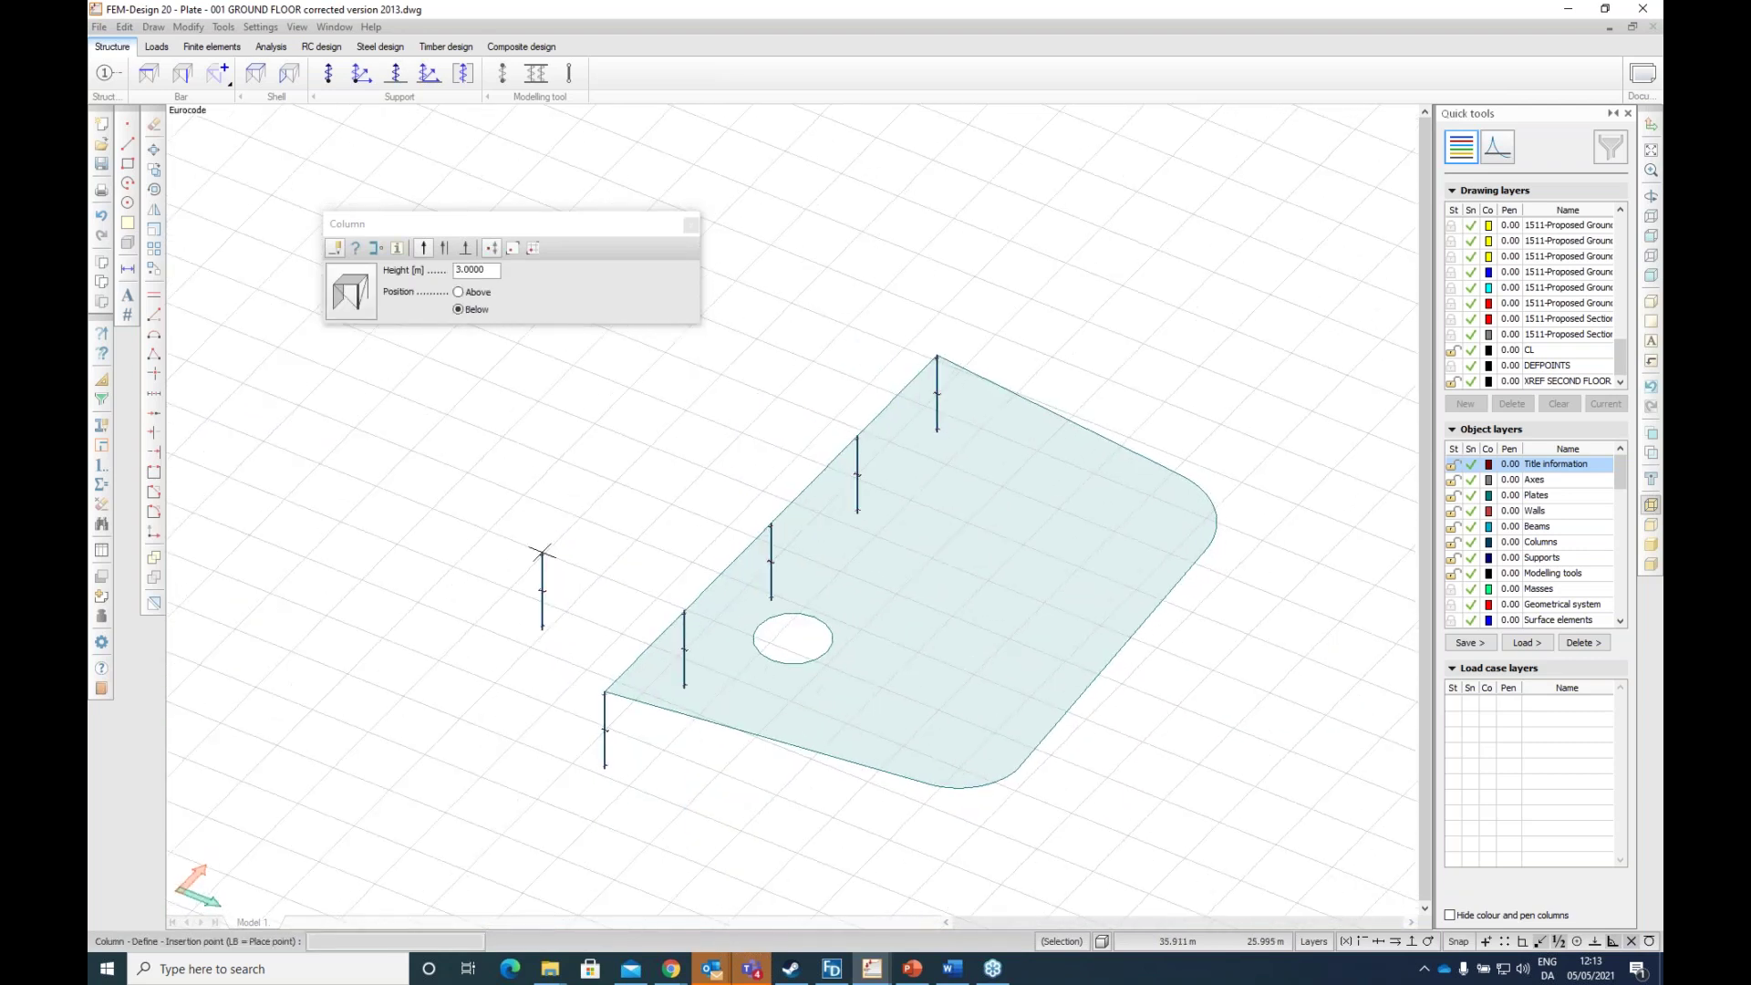
Step: Draw numbered axes 1 to 3, about 14 to 16 m long, from the three inner edge columns straight across the plate past its opposite edge
left_click(113, 79)
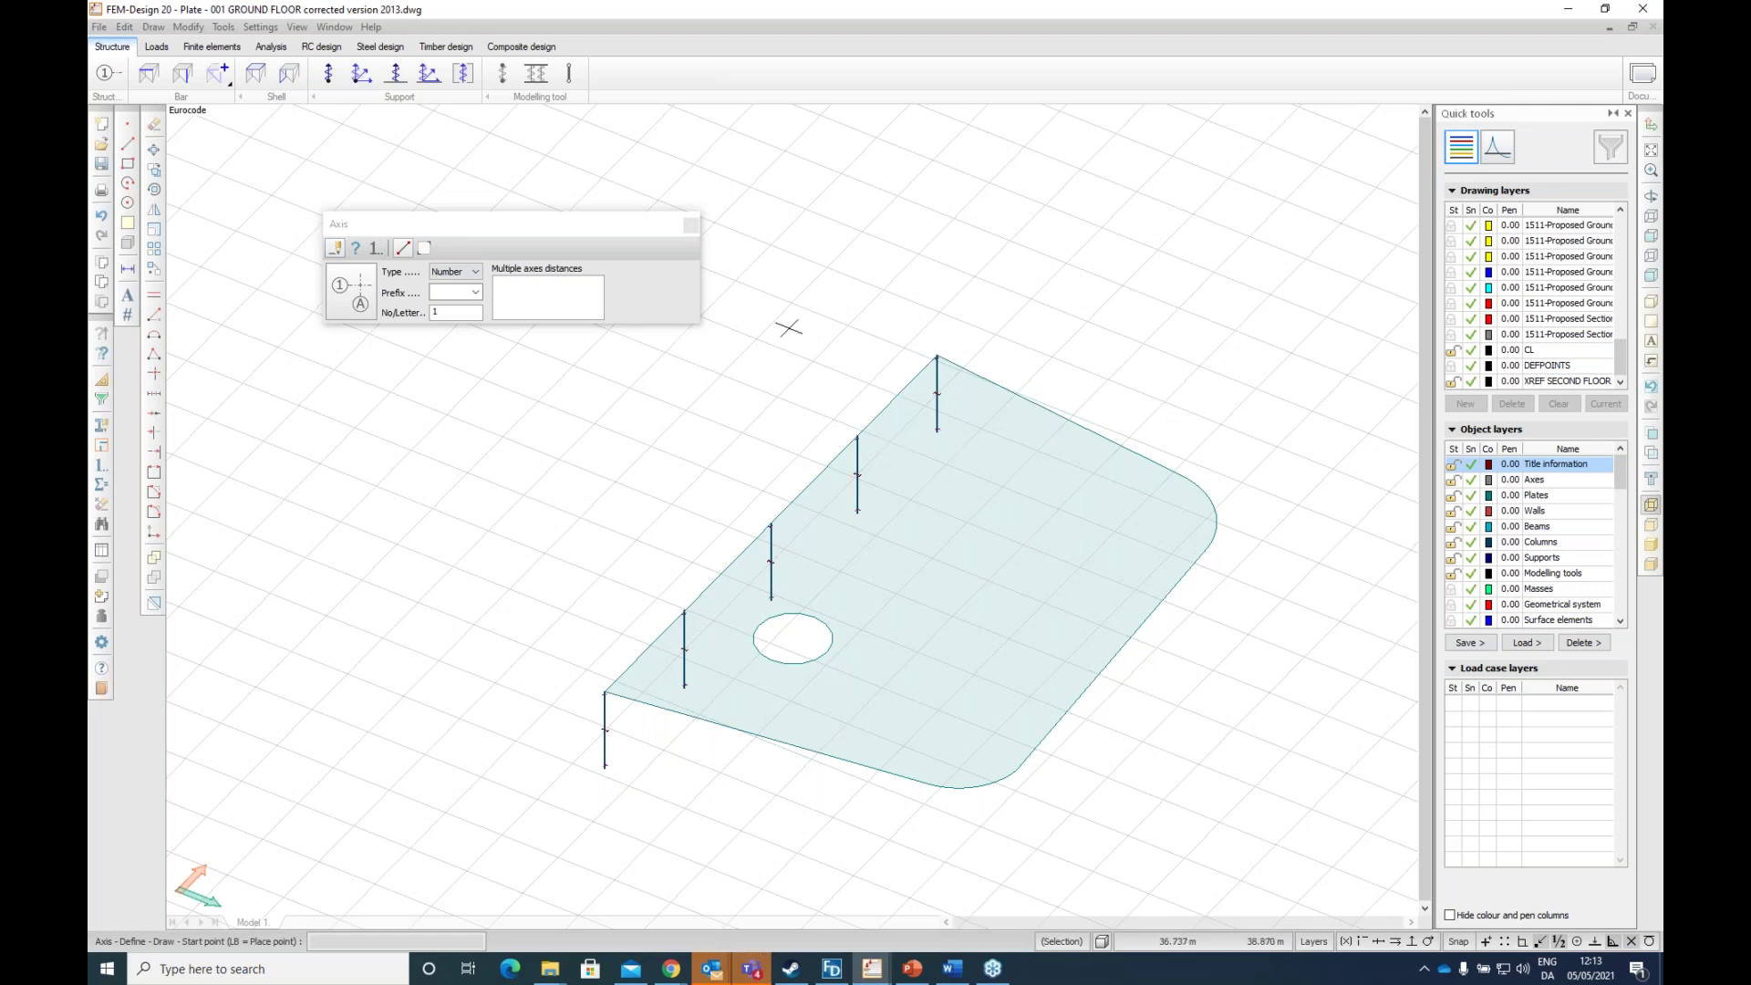
left_click(848, 432)
left_click(1242, 589)
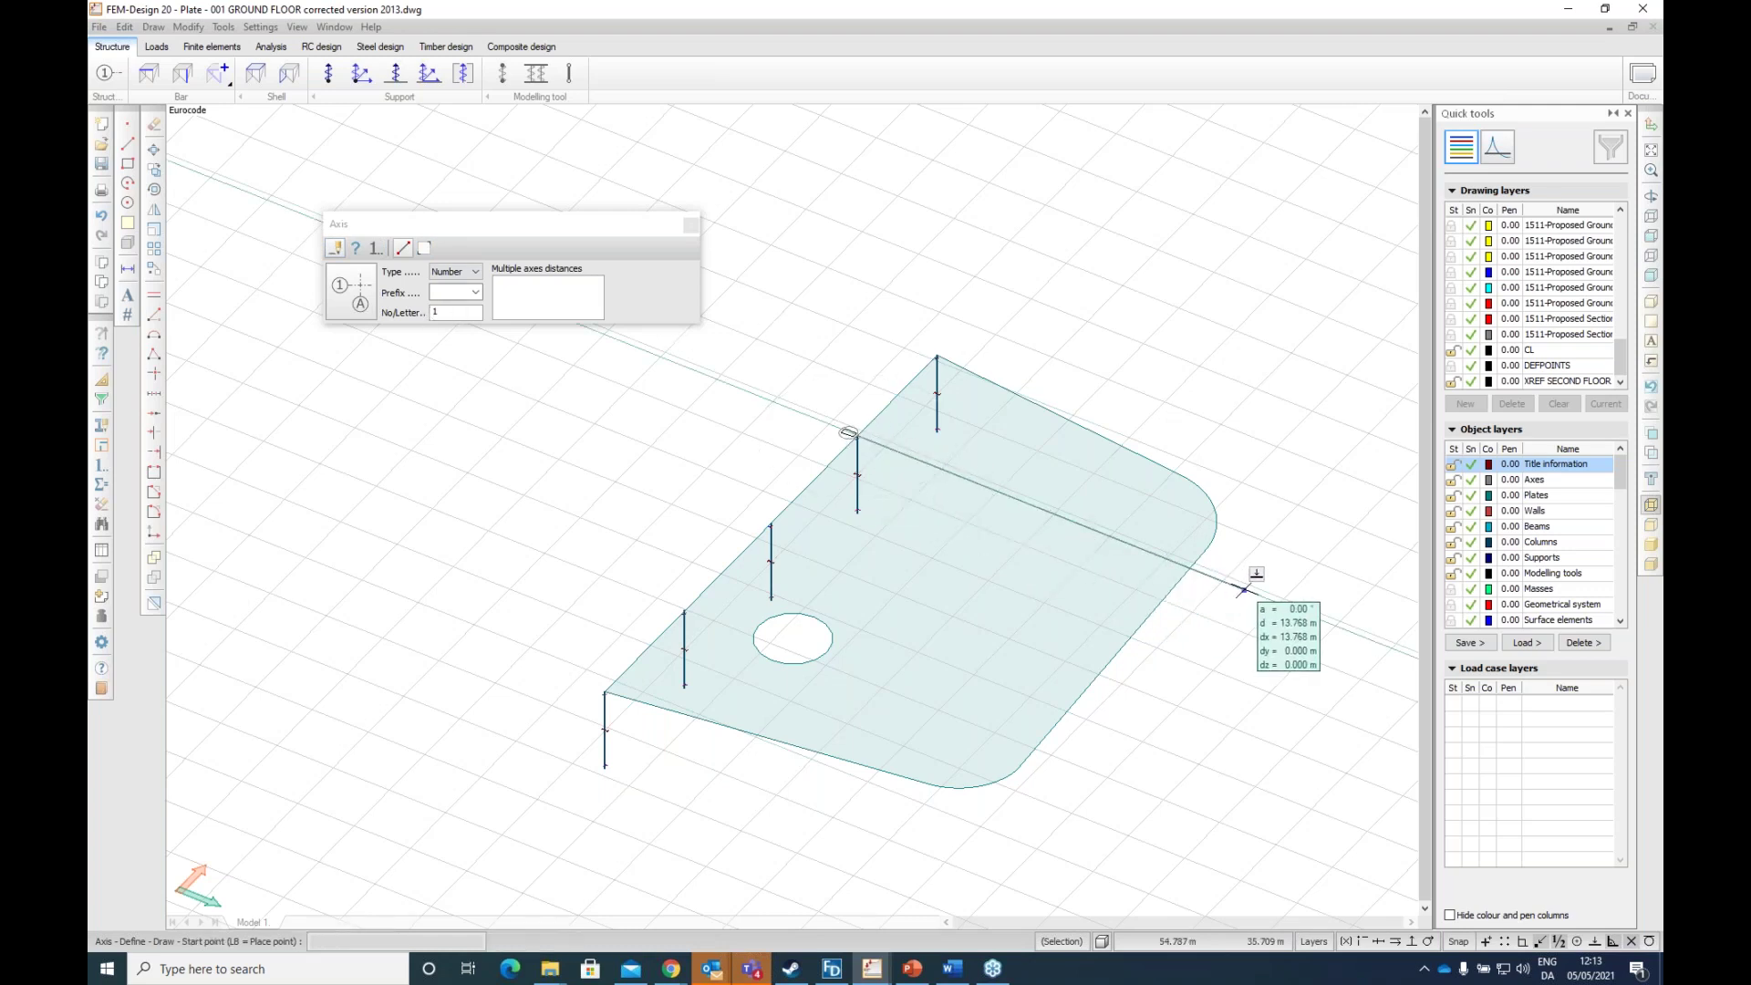
left_click(770, 524)
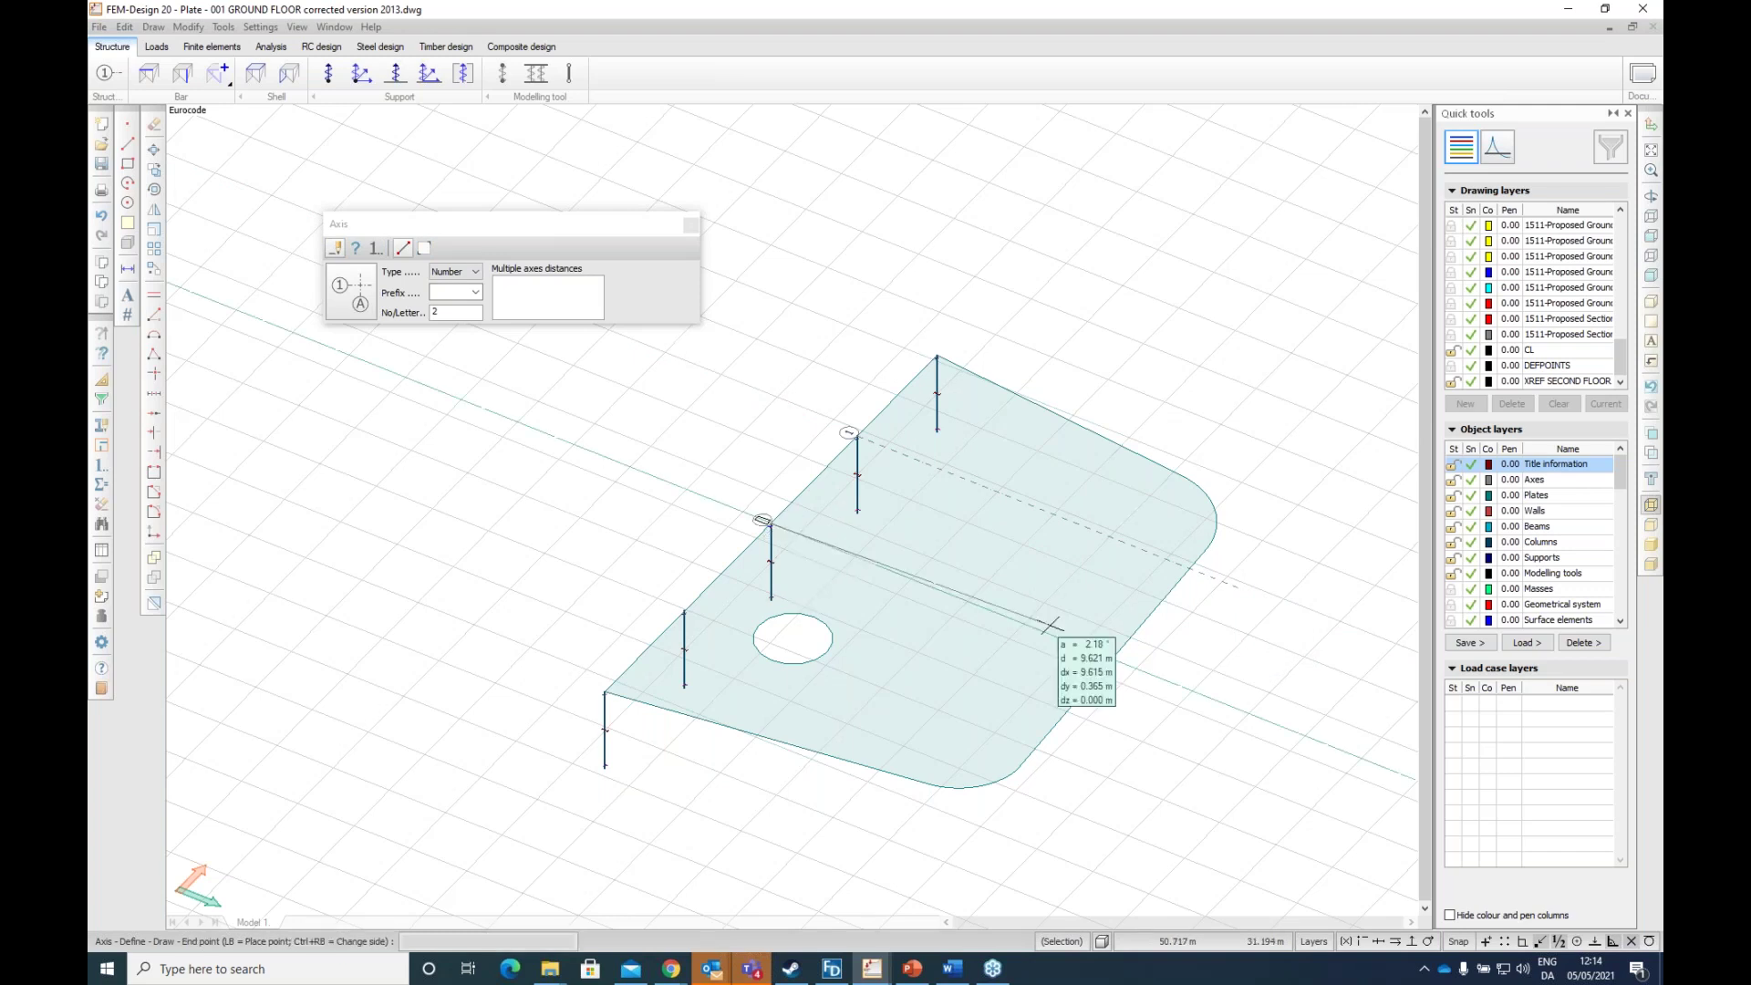
left_click(1202, 693)
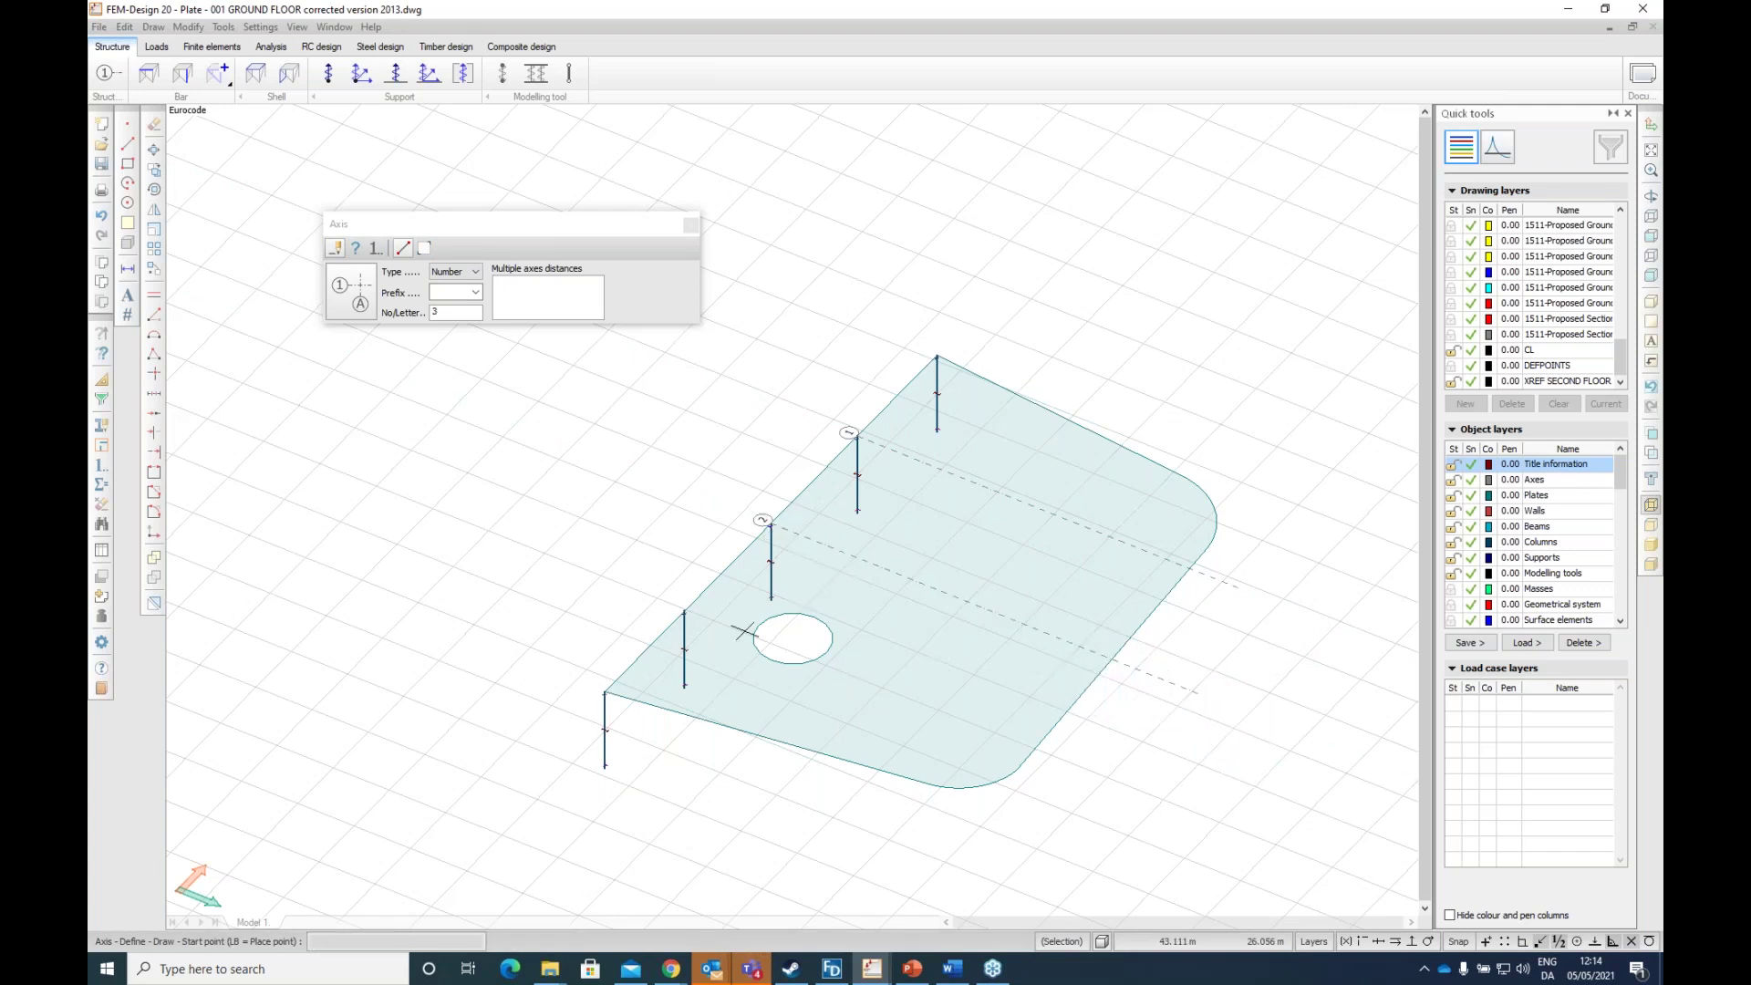
left_click(676, 607)
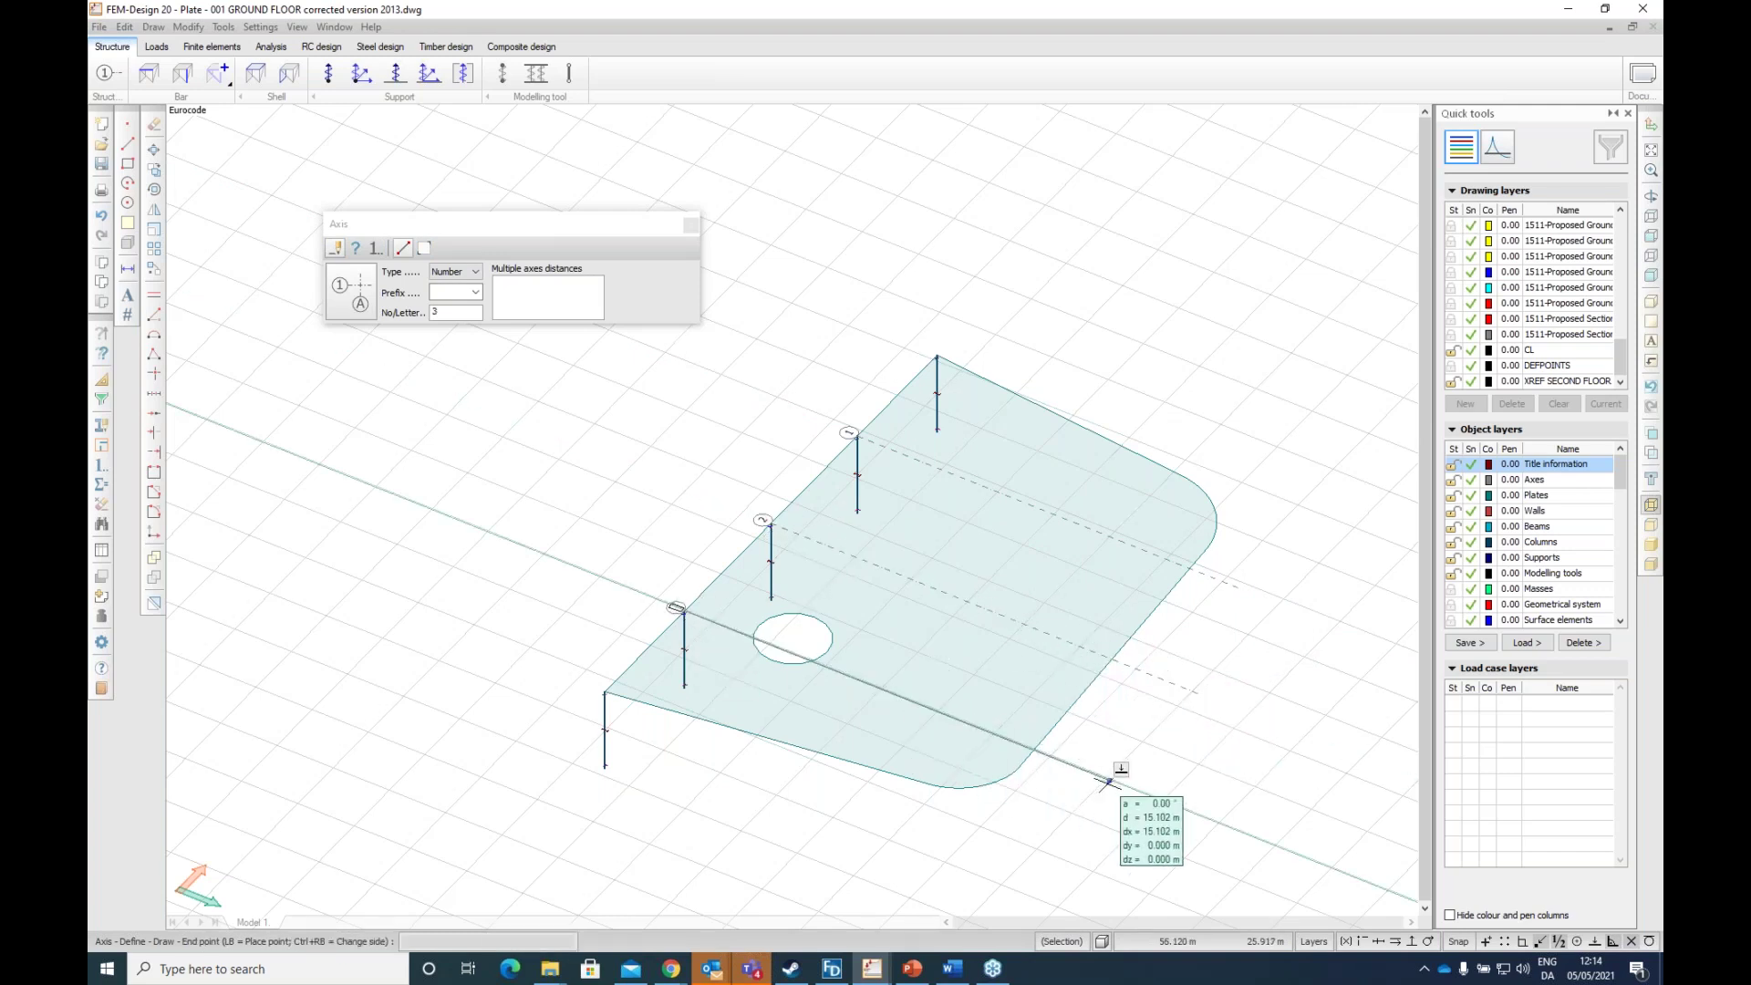
left_click(1139, 791)
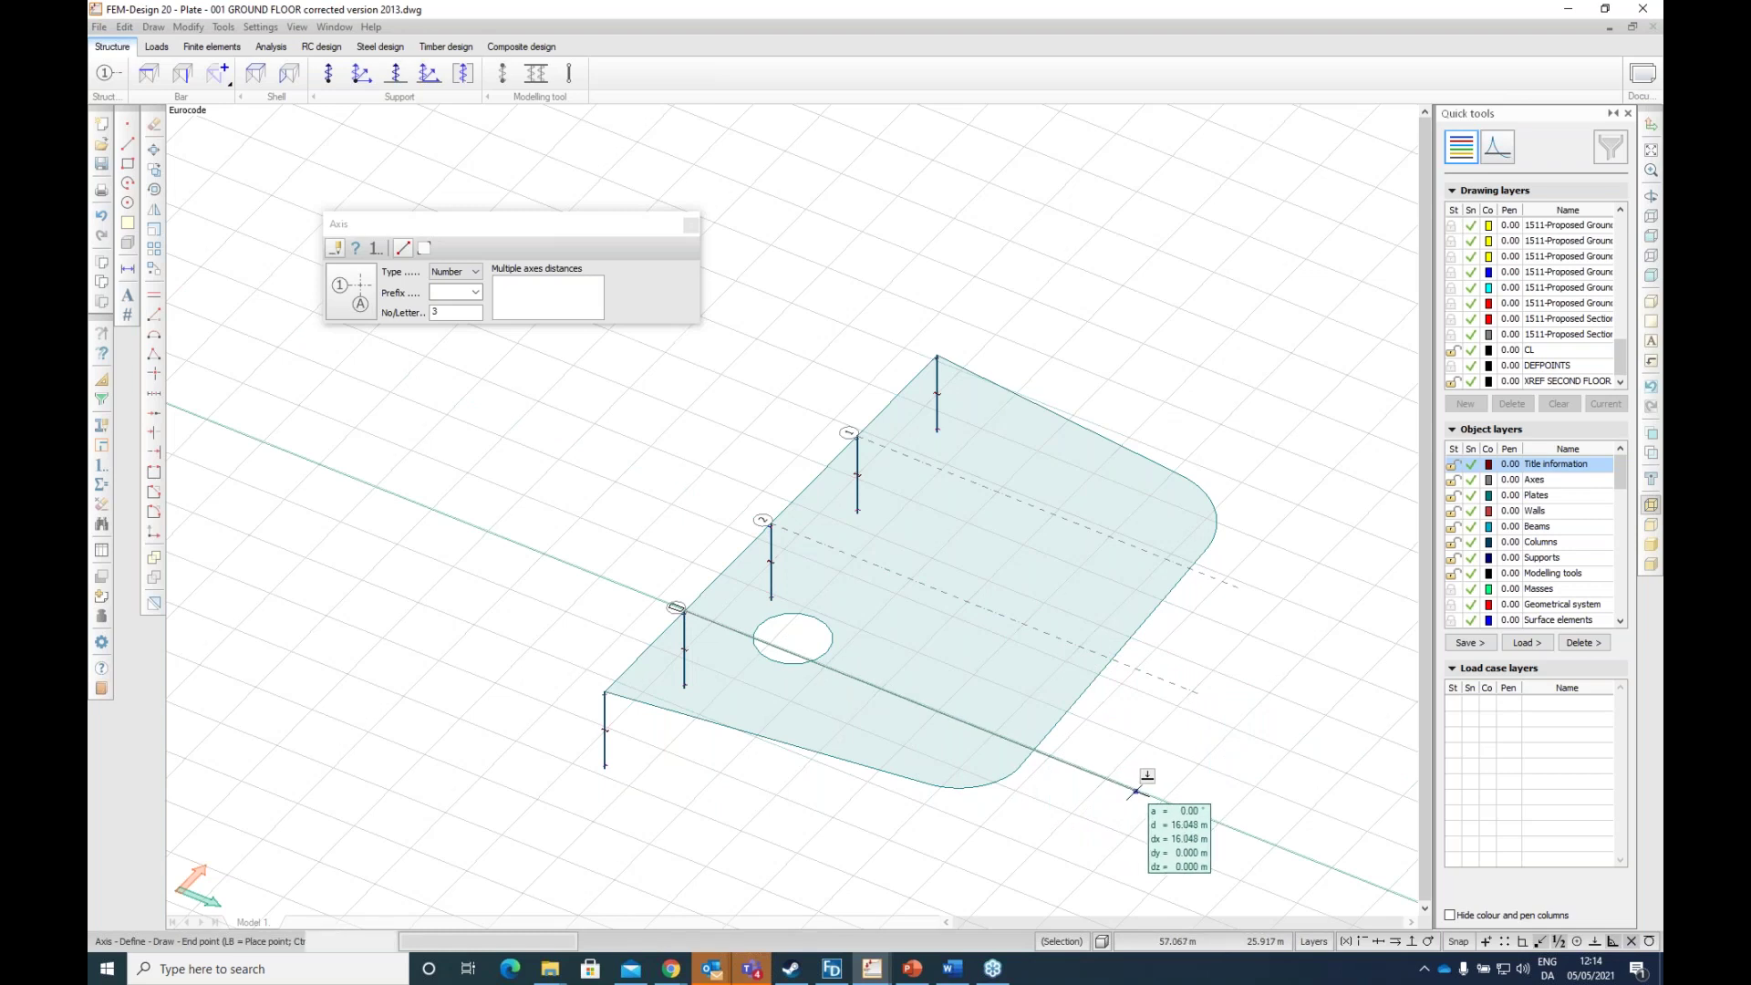
left_click(605, 693)
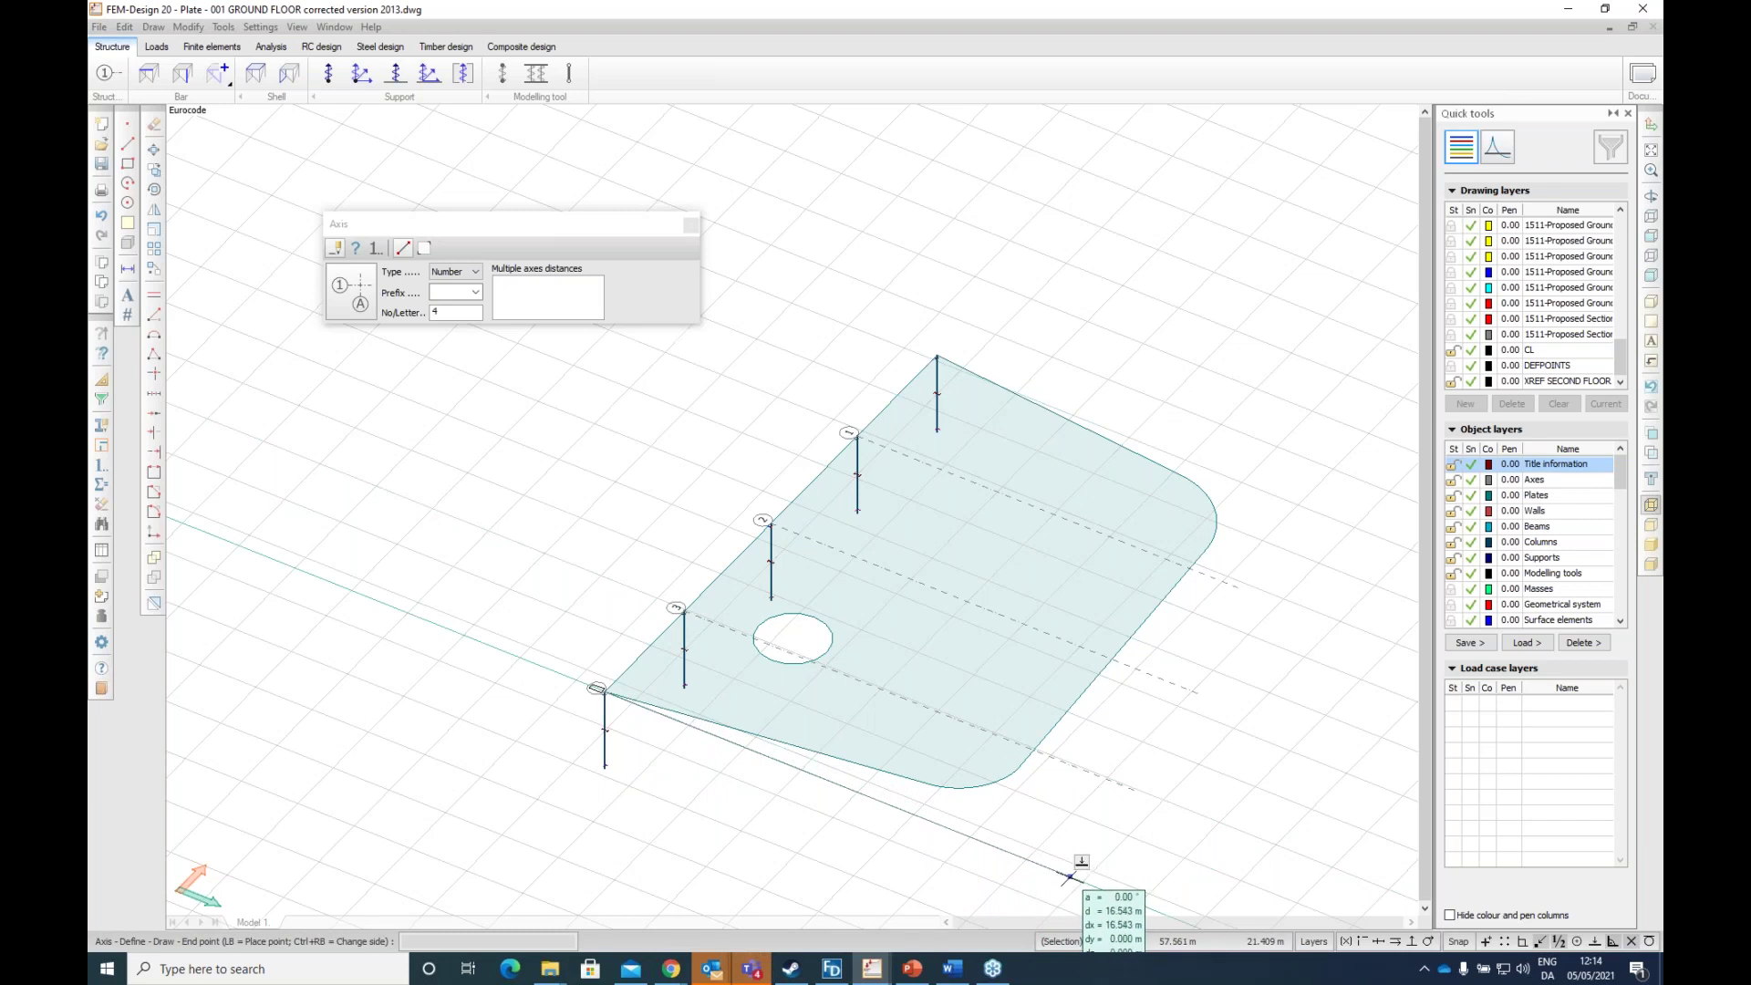
key("Escape")
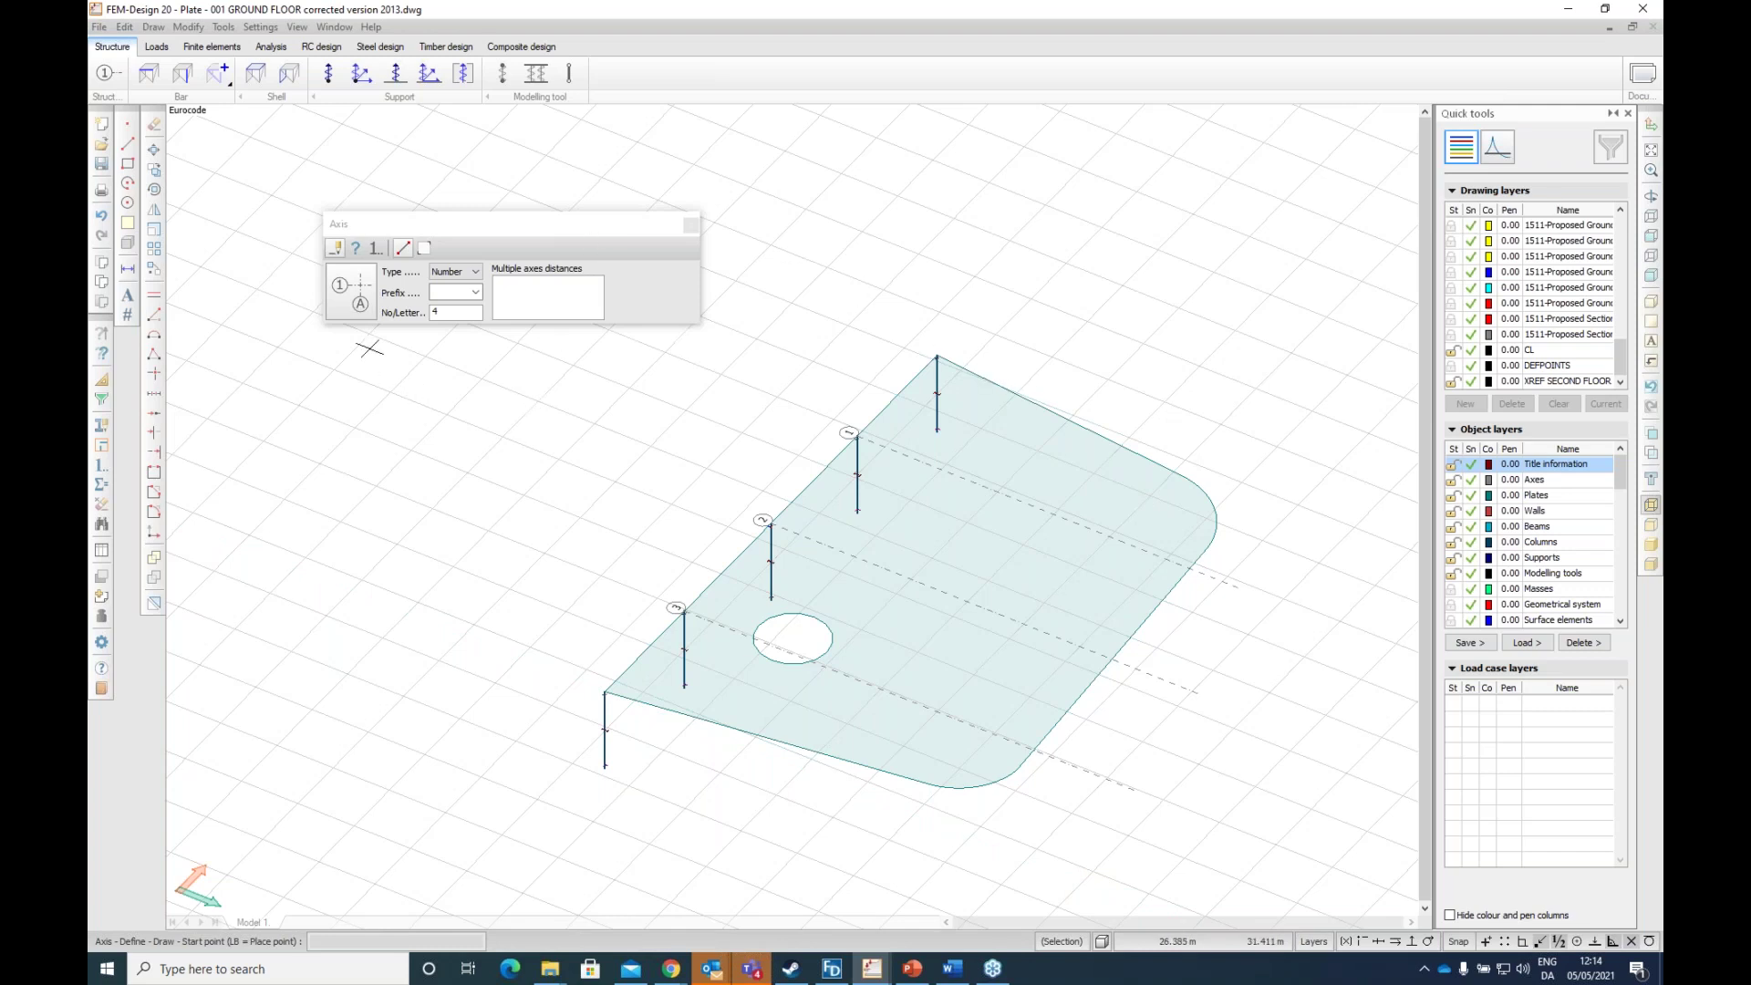
Step: Place two 3 m columns below the plate, one at the midpoint of the front edge and one facing it on the back edge
left_click(188, 80)
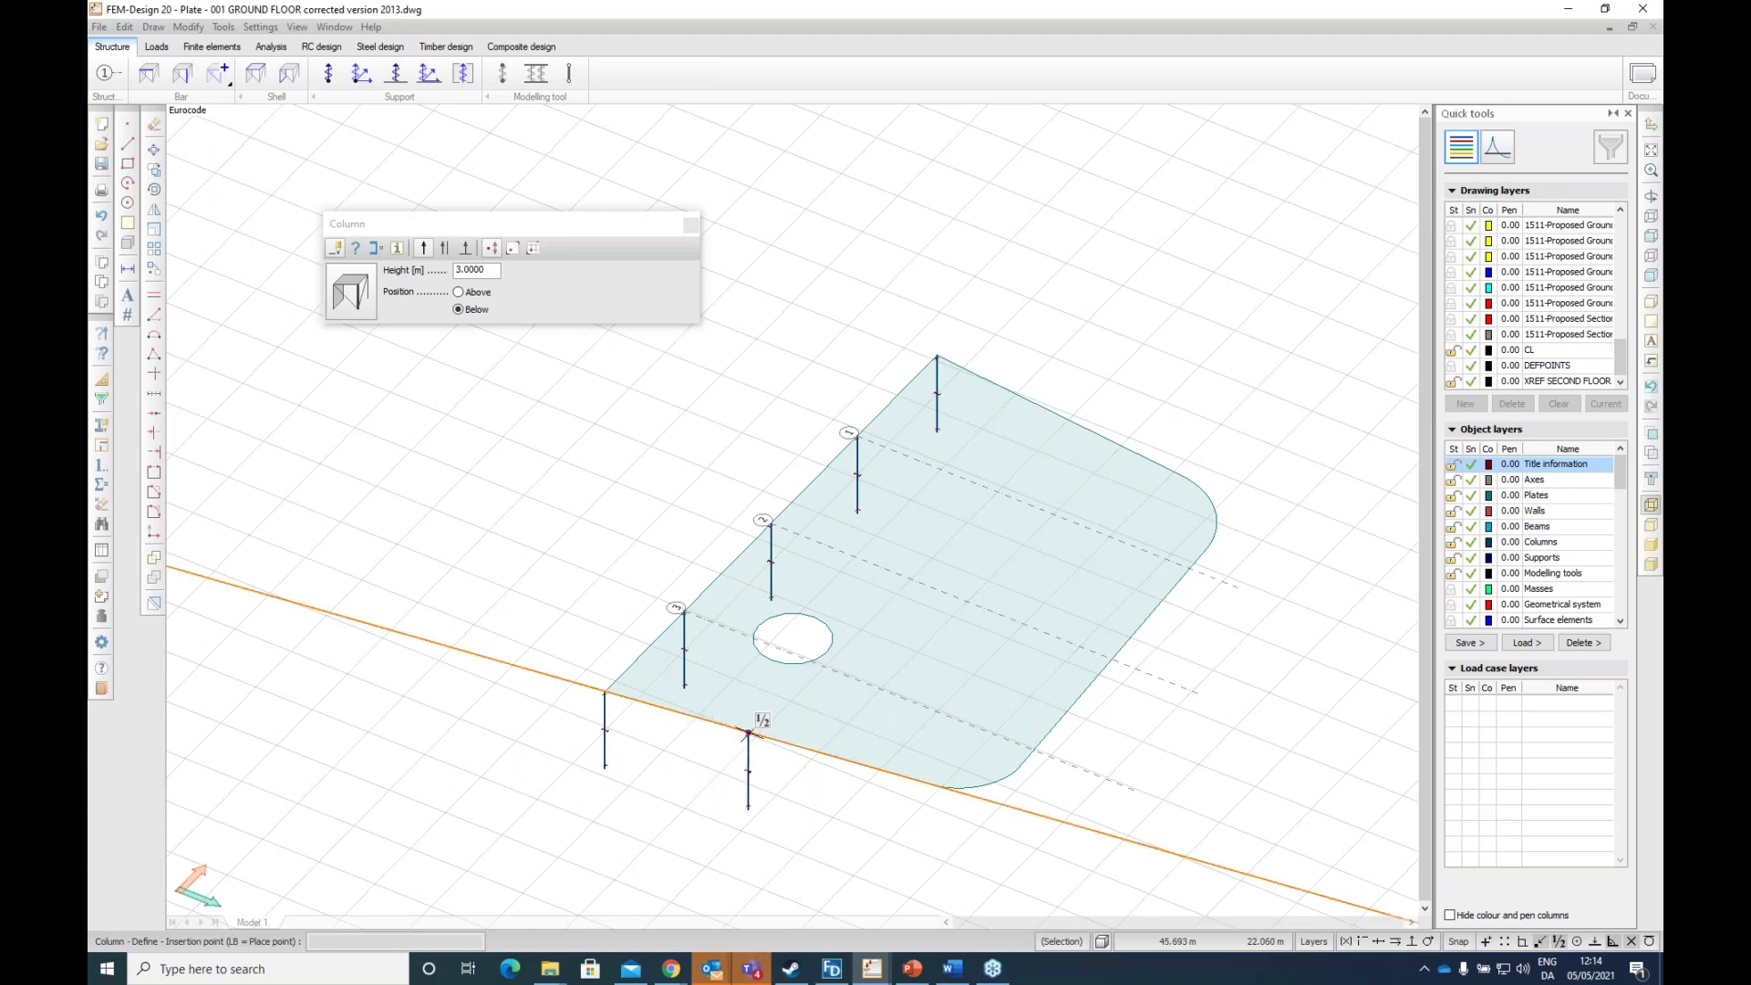
left_click(748, 733)
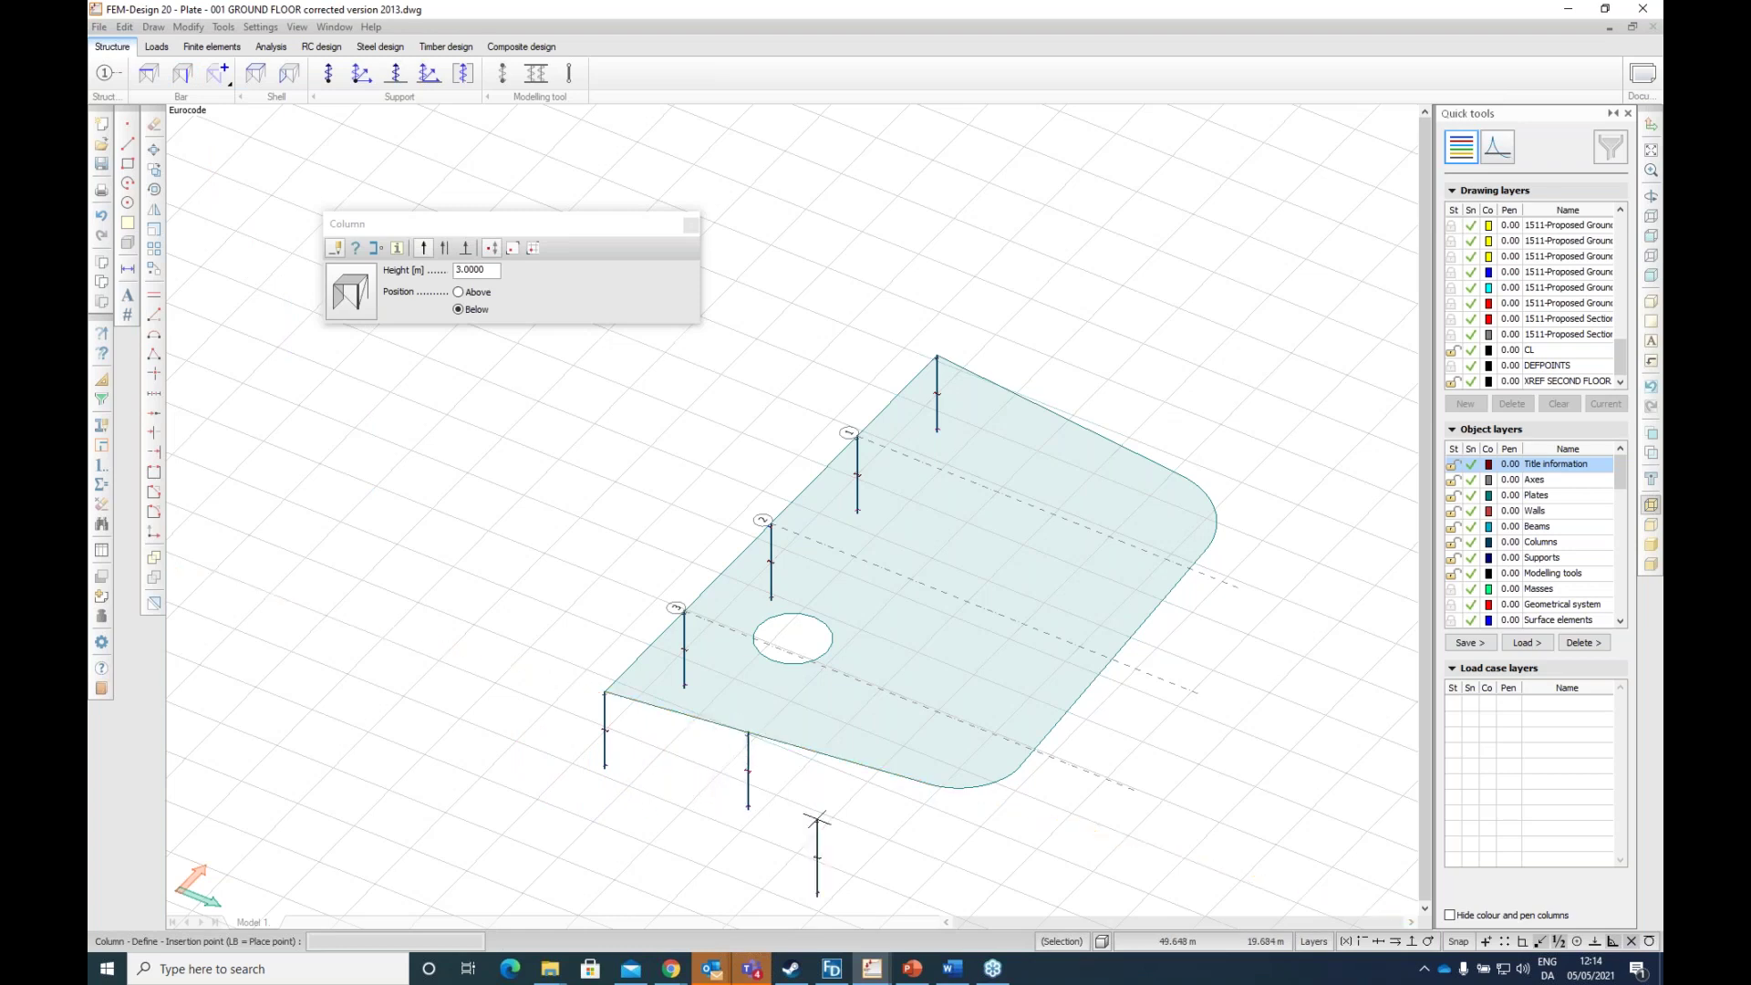
left_click(1058, 415)
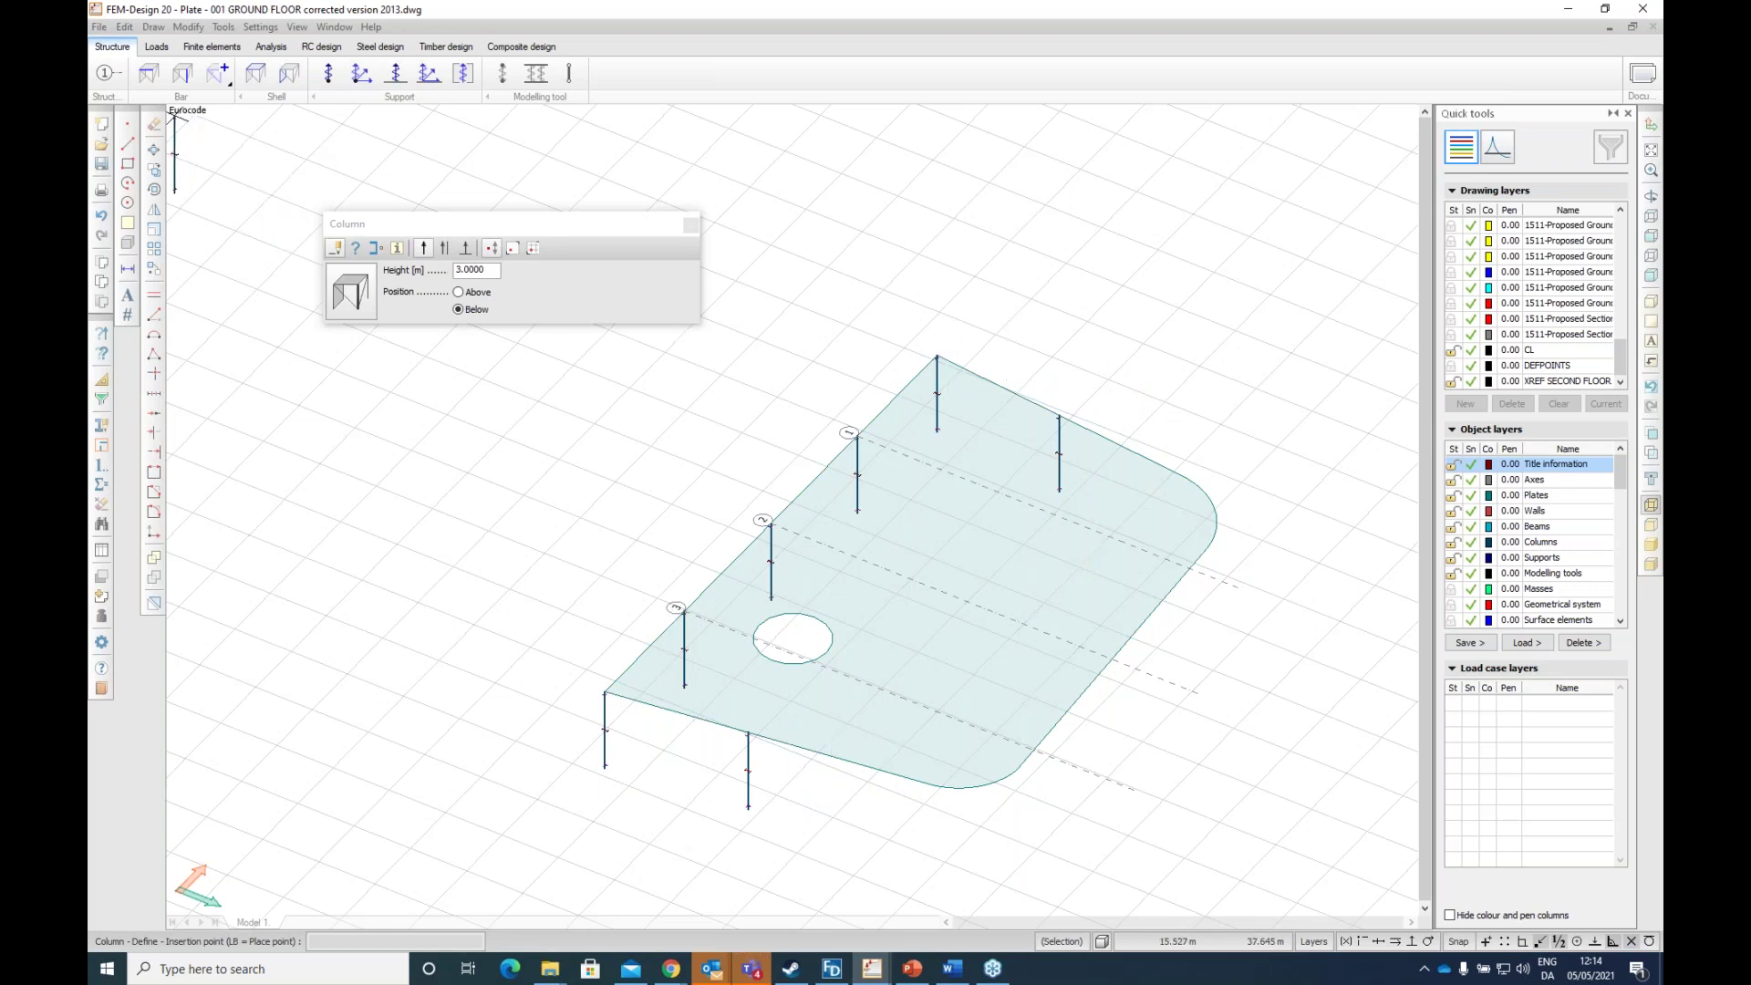
Step: Draw numbered axis 4, about 18 m long, lengthwise through the plate from the front edge's middle column to the back edge's middle column
left_click(104, 75)
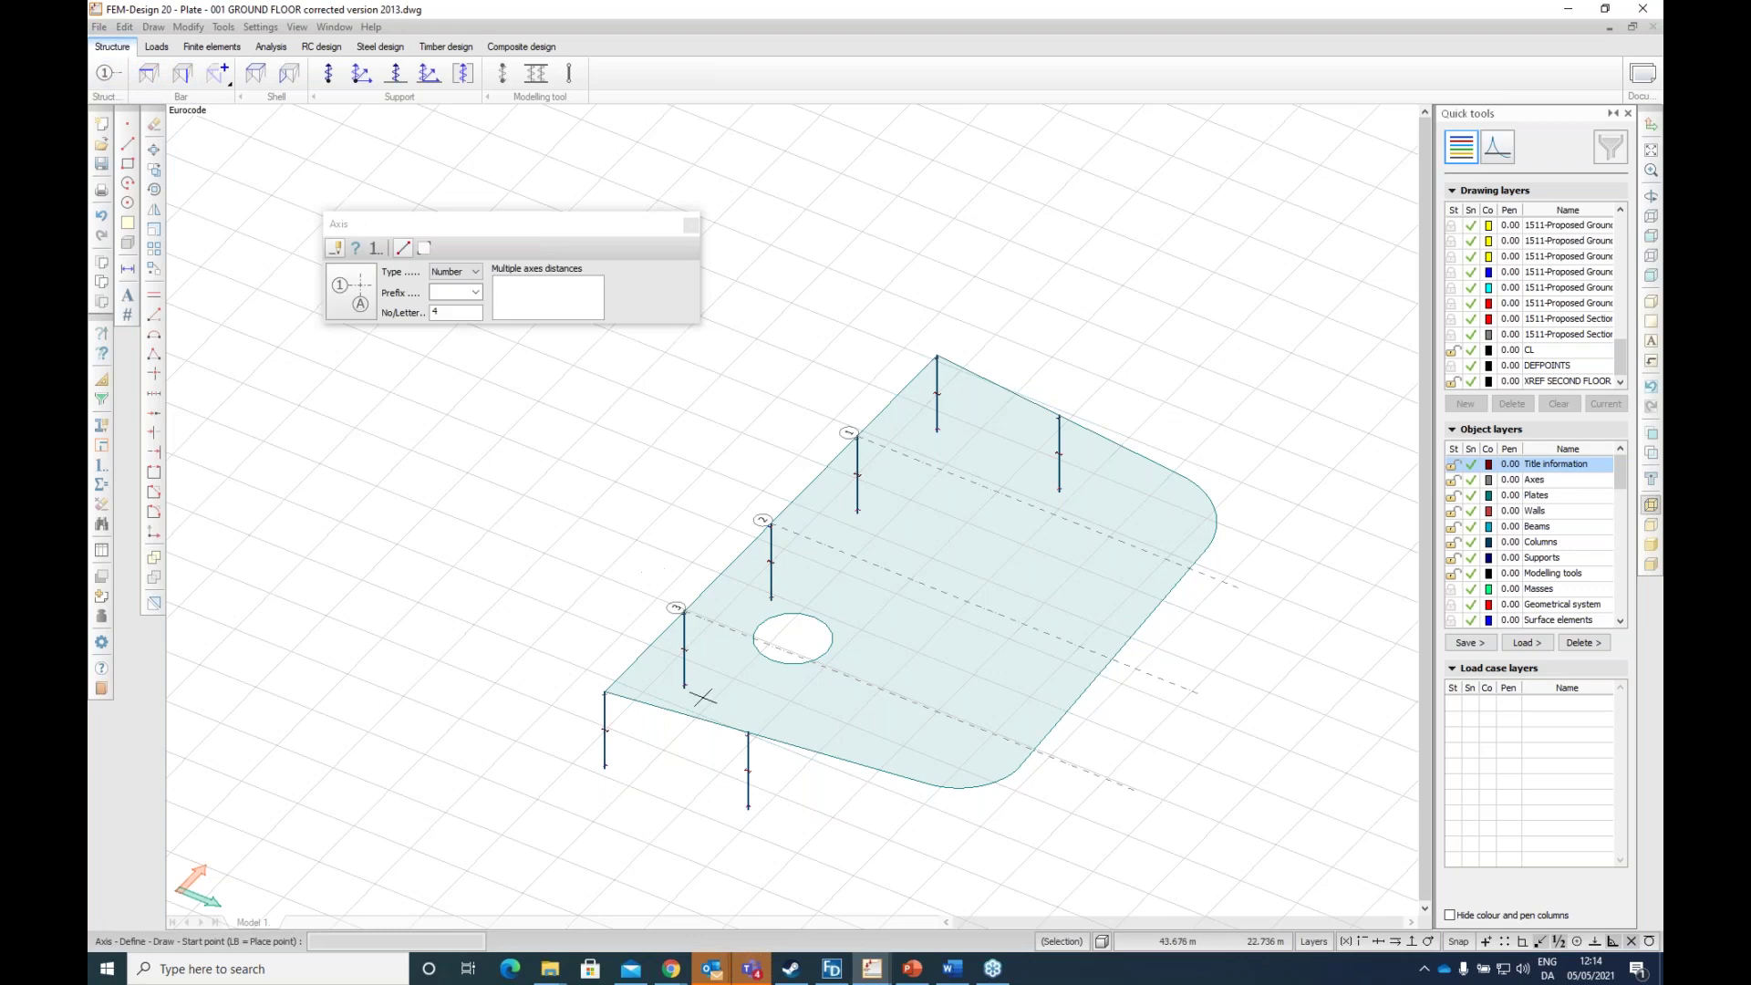
left_click(743, 735)
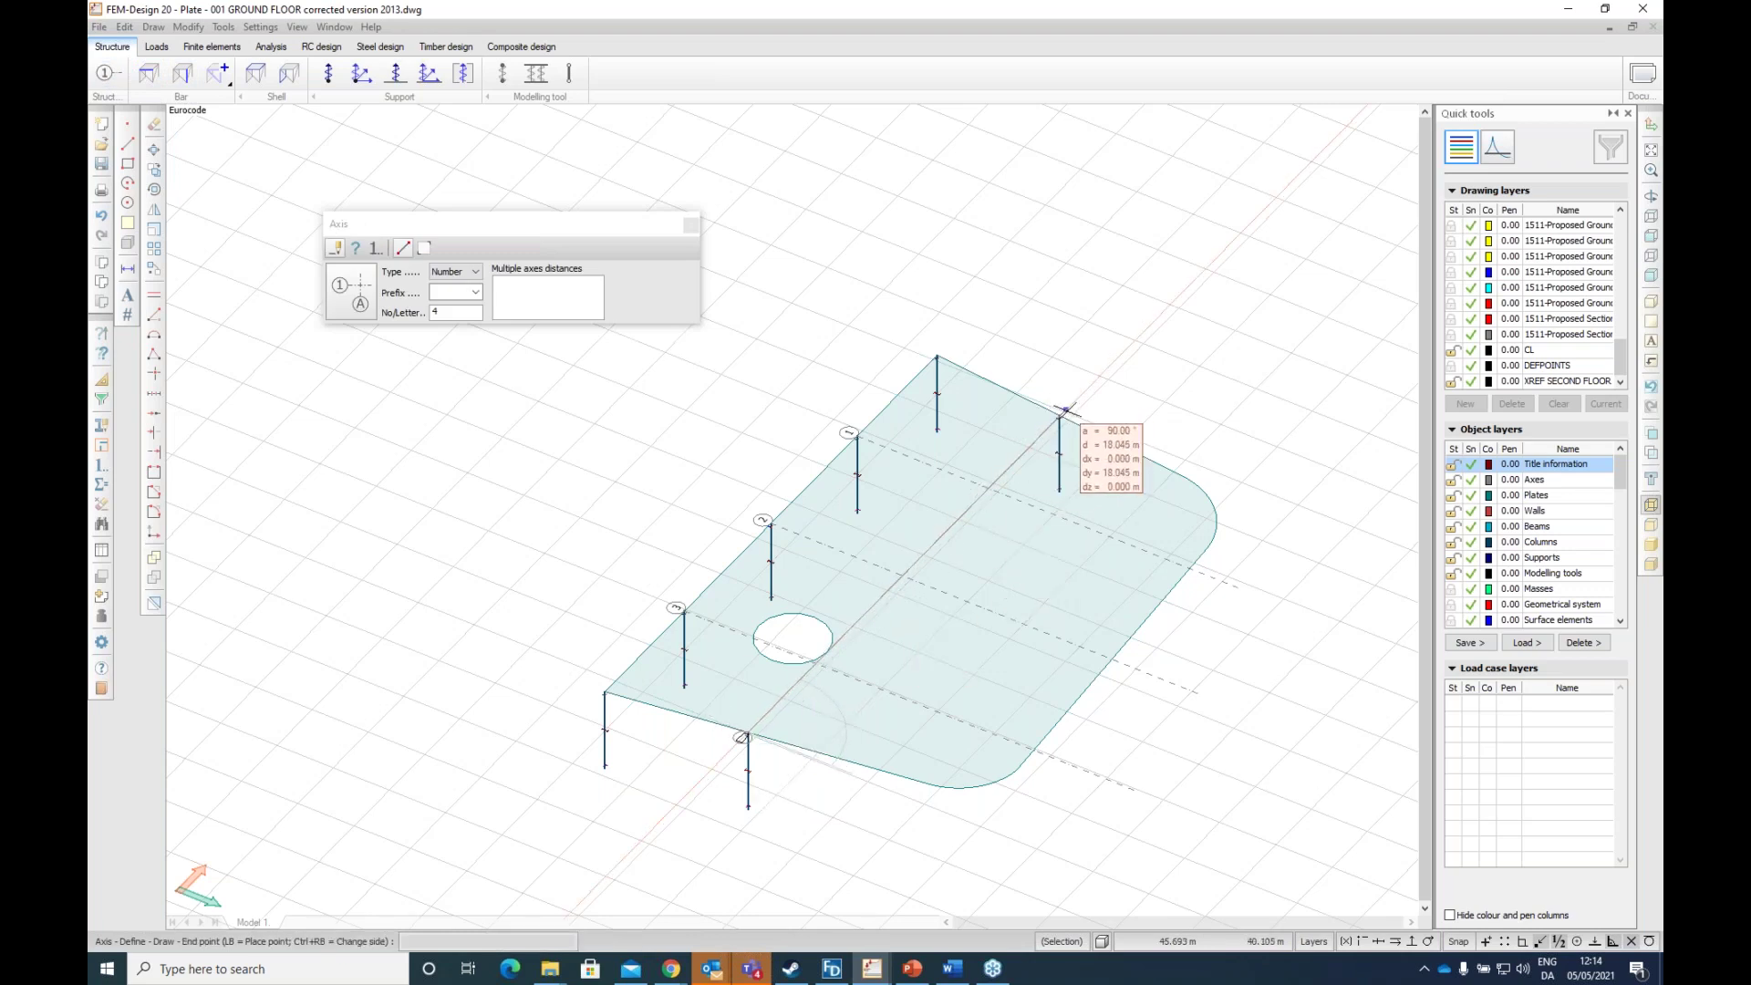
left_click(1090, 425)
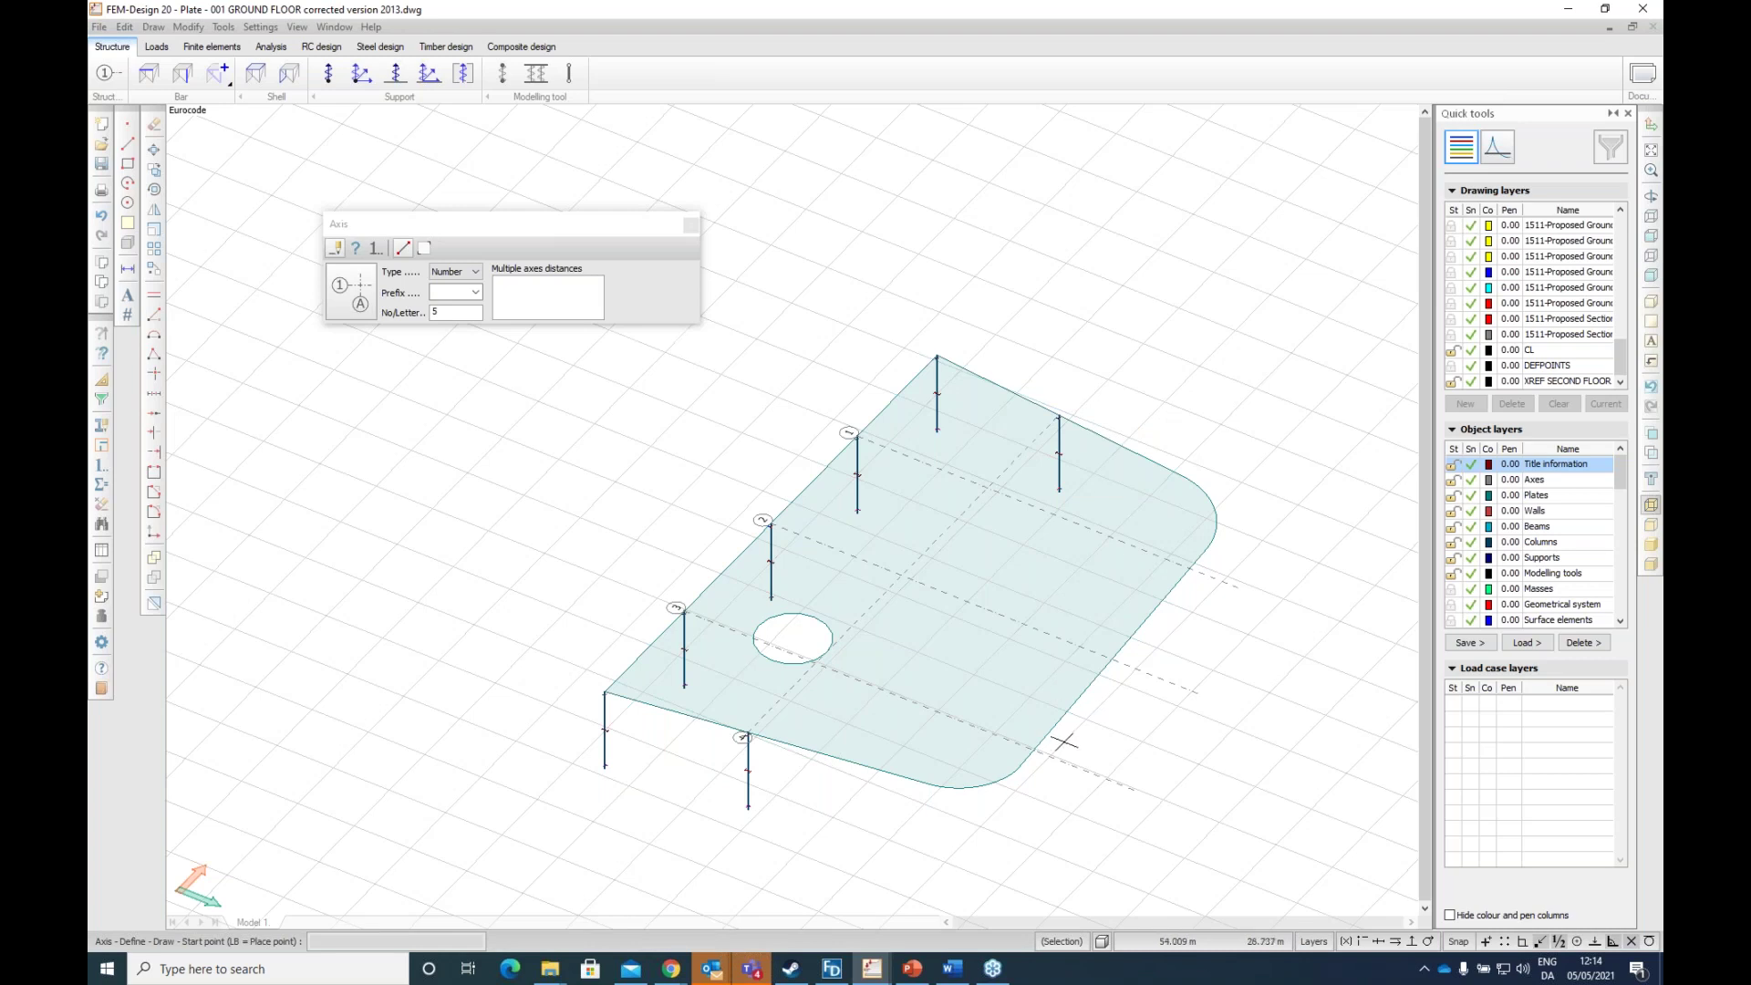
scroll(1040, 617, "up", 2)
scroll(932, 675, "up", 3)
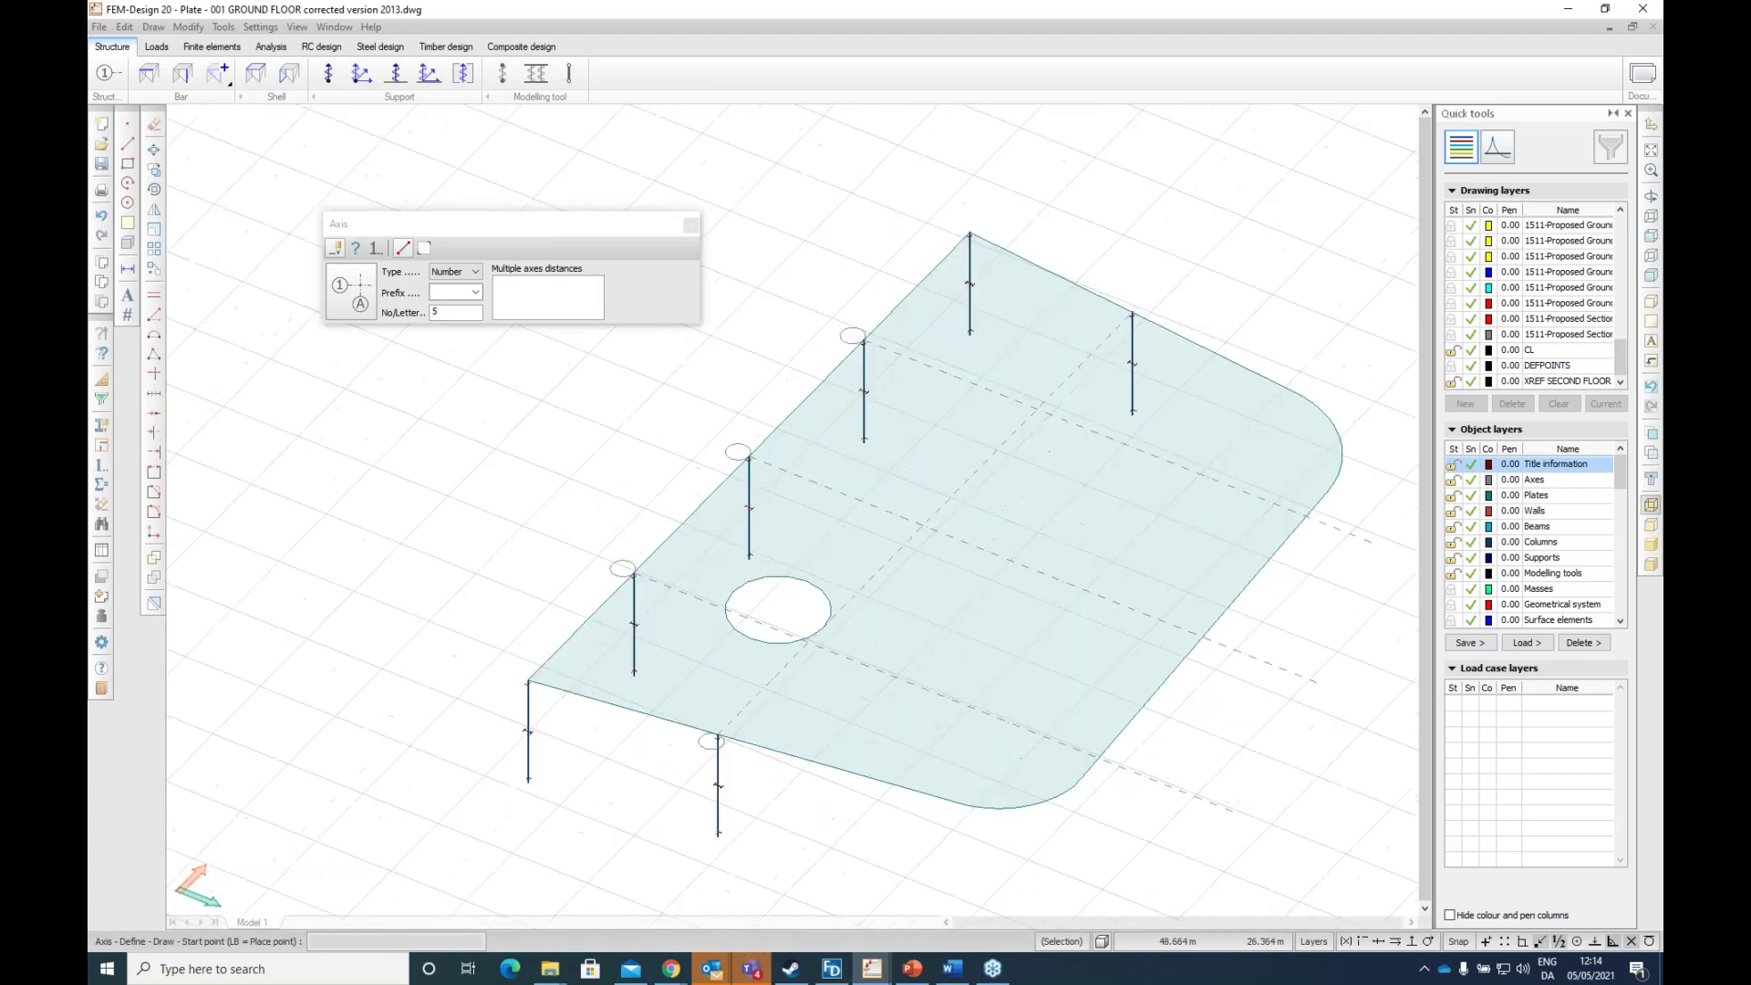
scroll(931, 677, "up", 1)
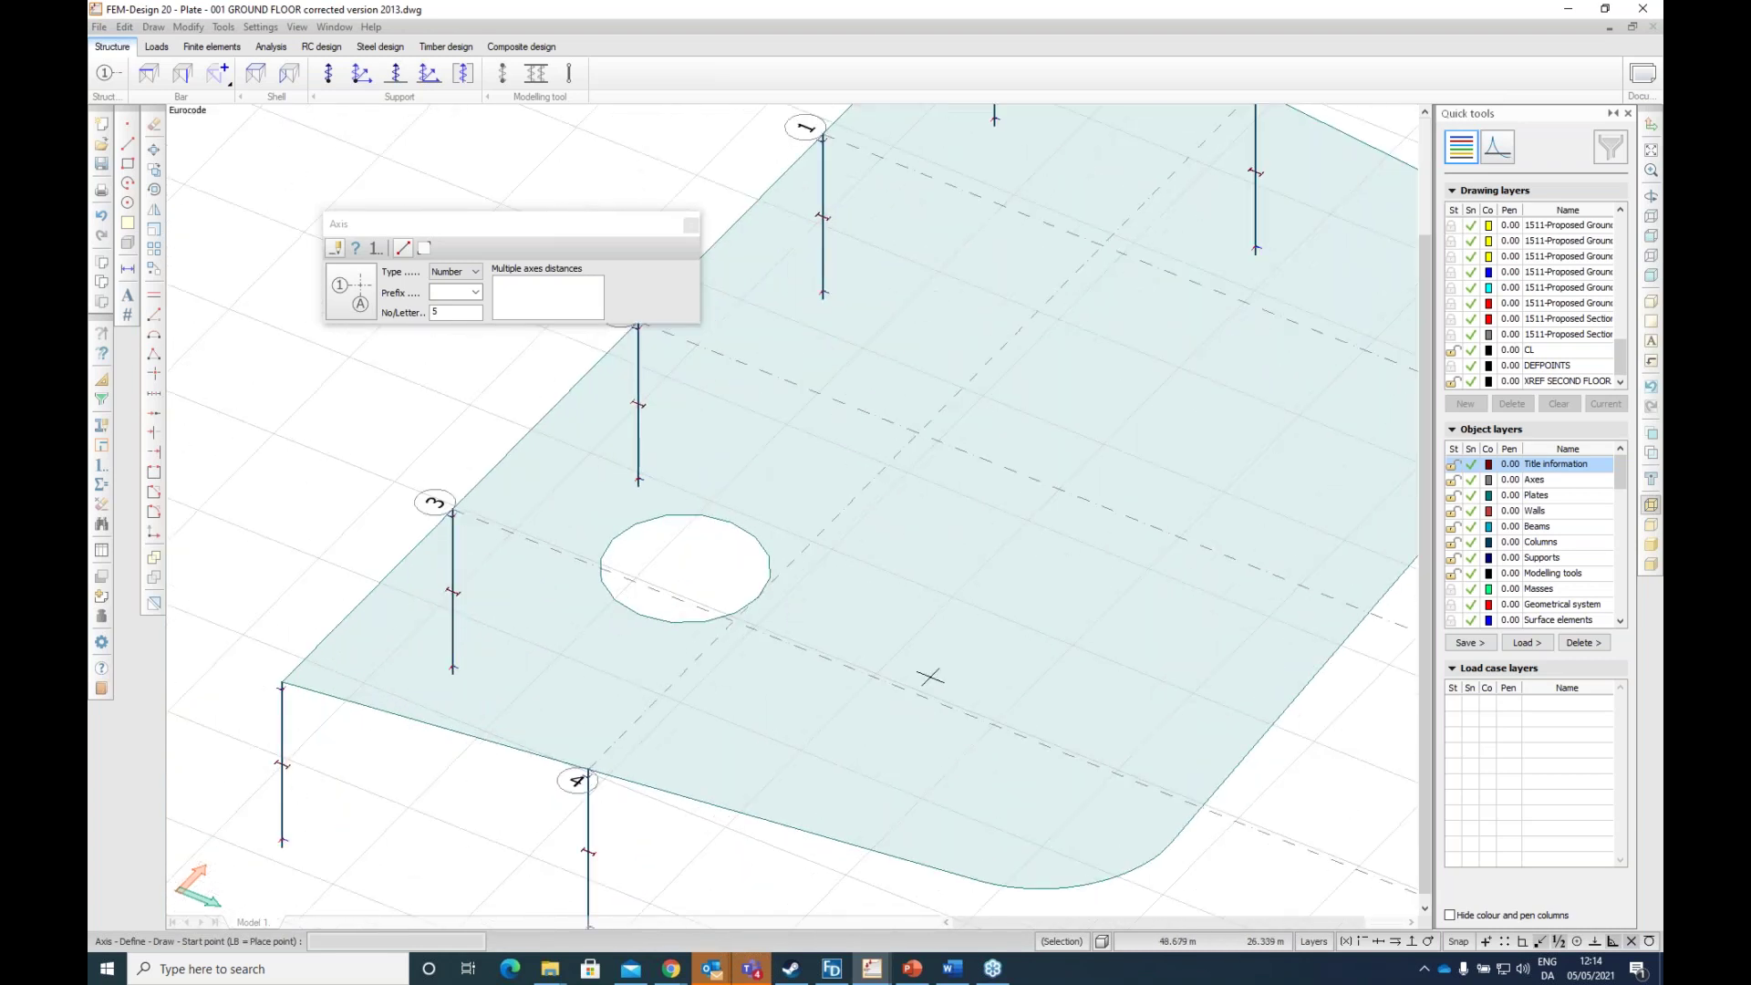
scroll(931, 677, "down", 5)
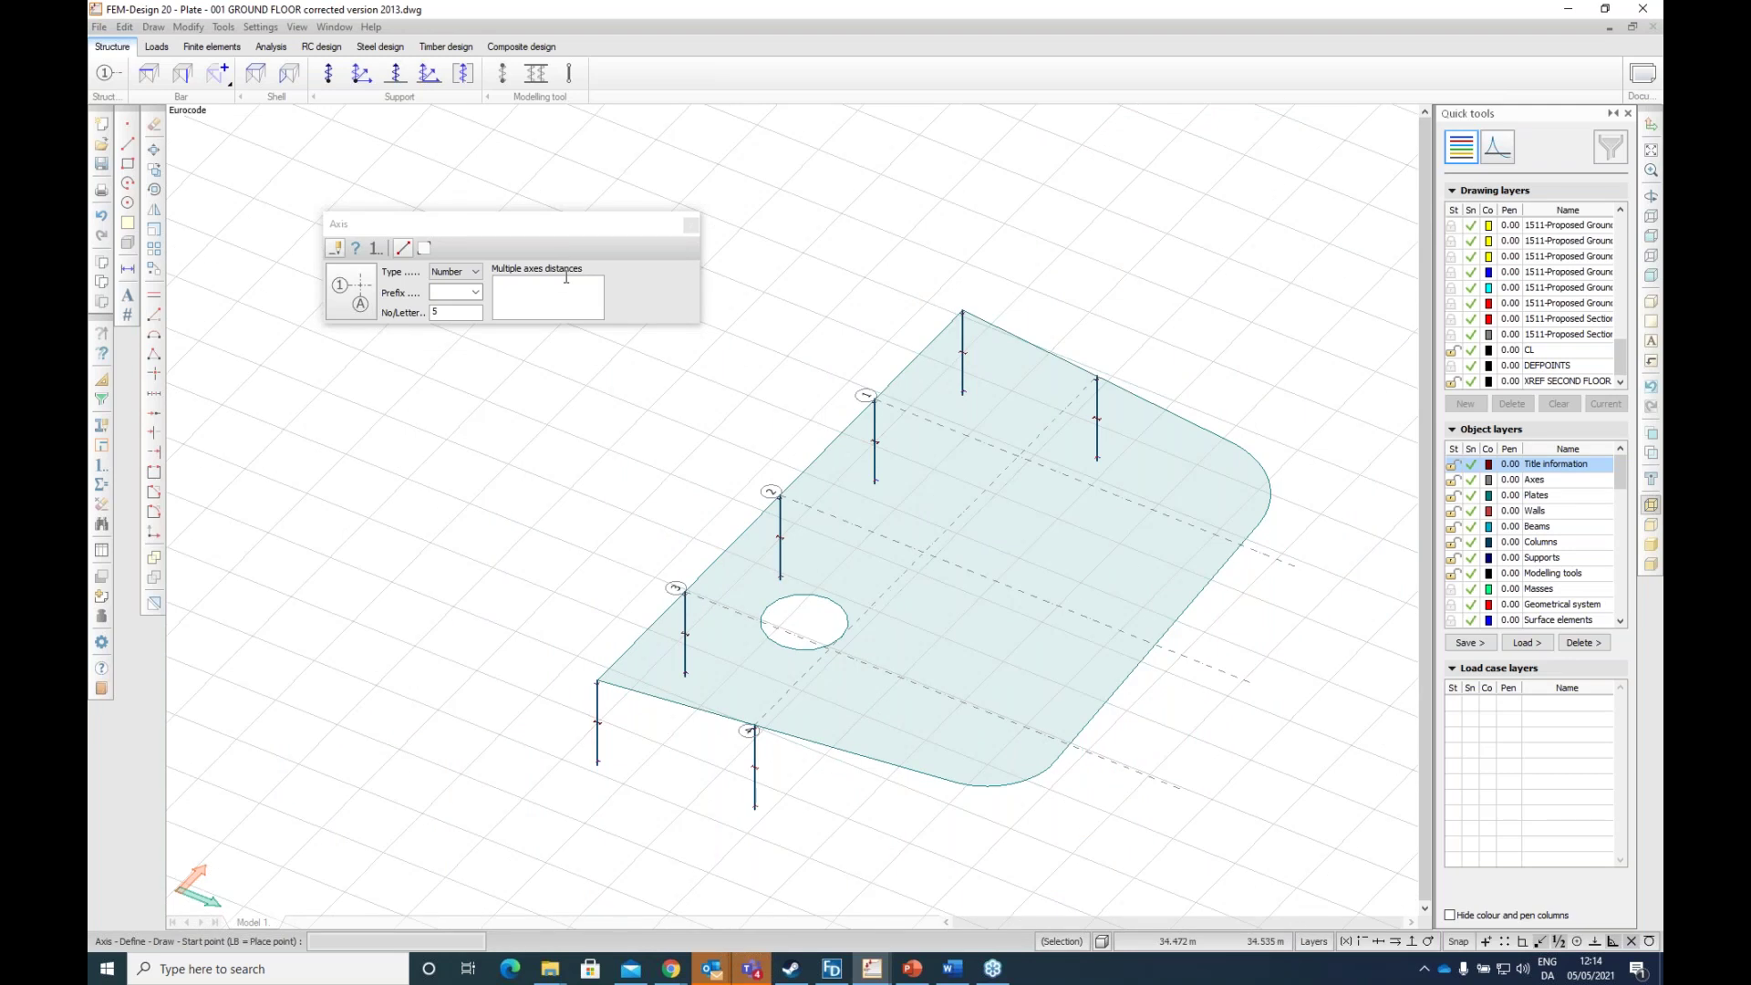
Step: Define 3 m high, 0.2 m thick curved walls below the plate by selecting its two rounded corner edges
left_click(290, 76)
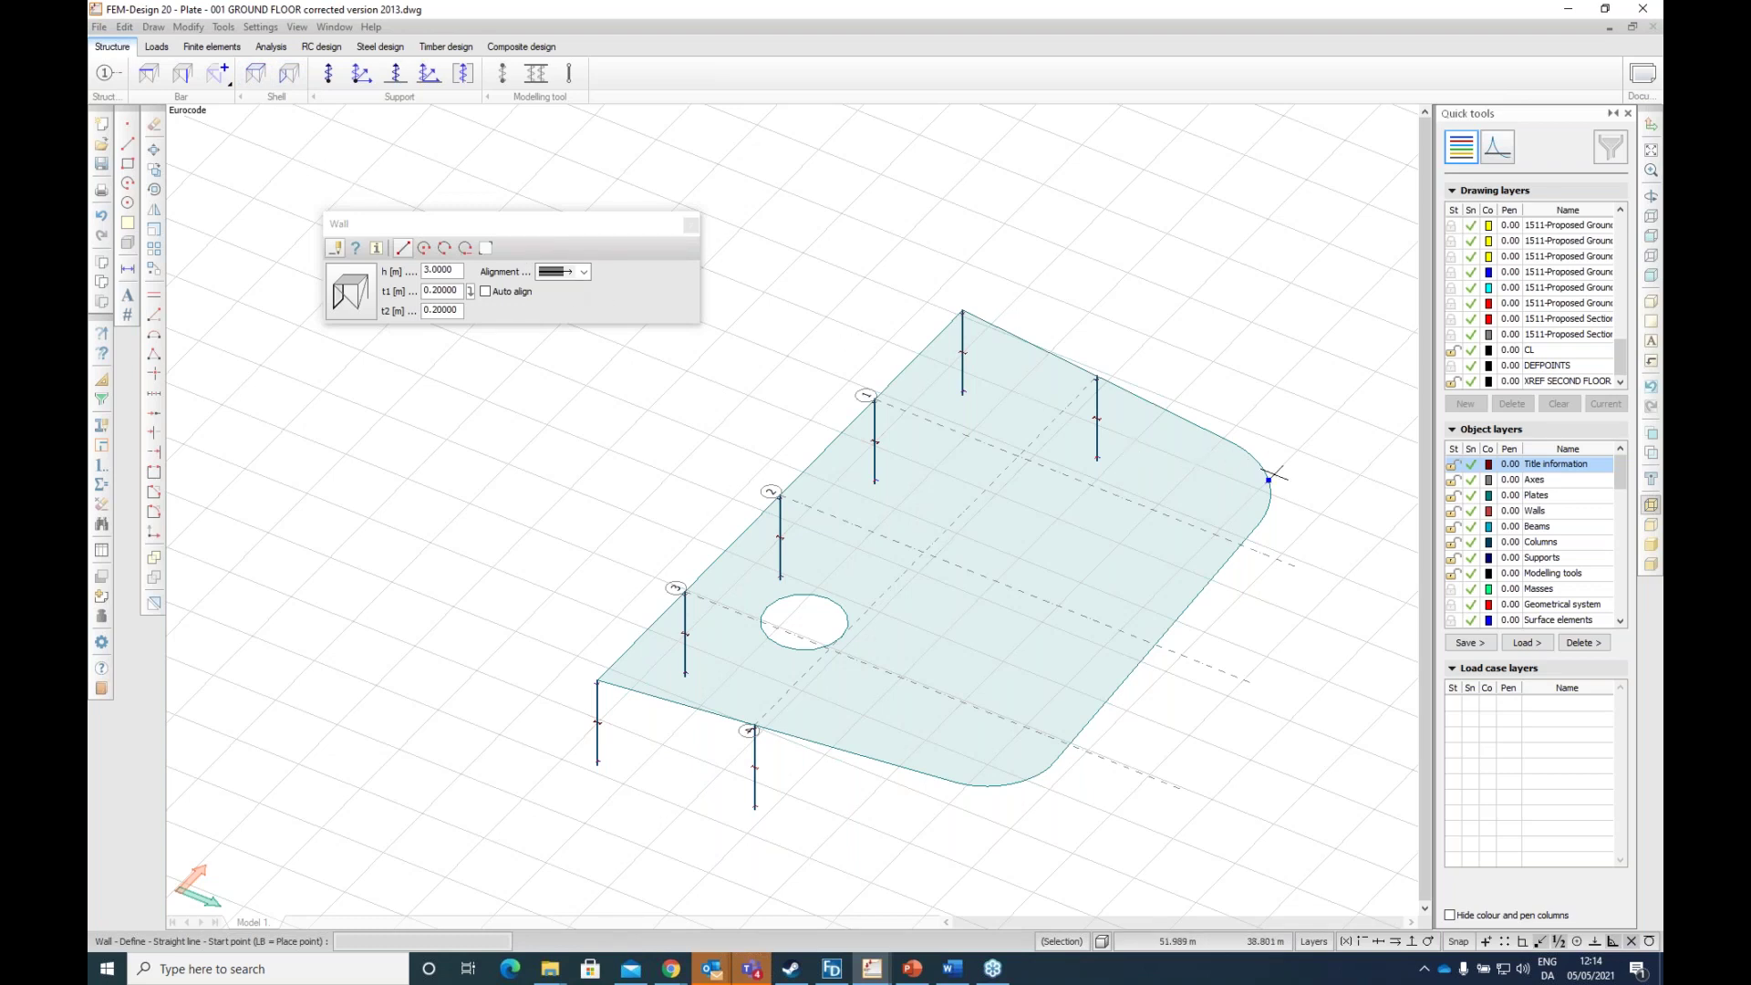
left_click(486, 249)
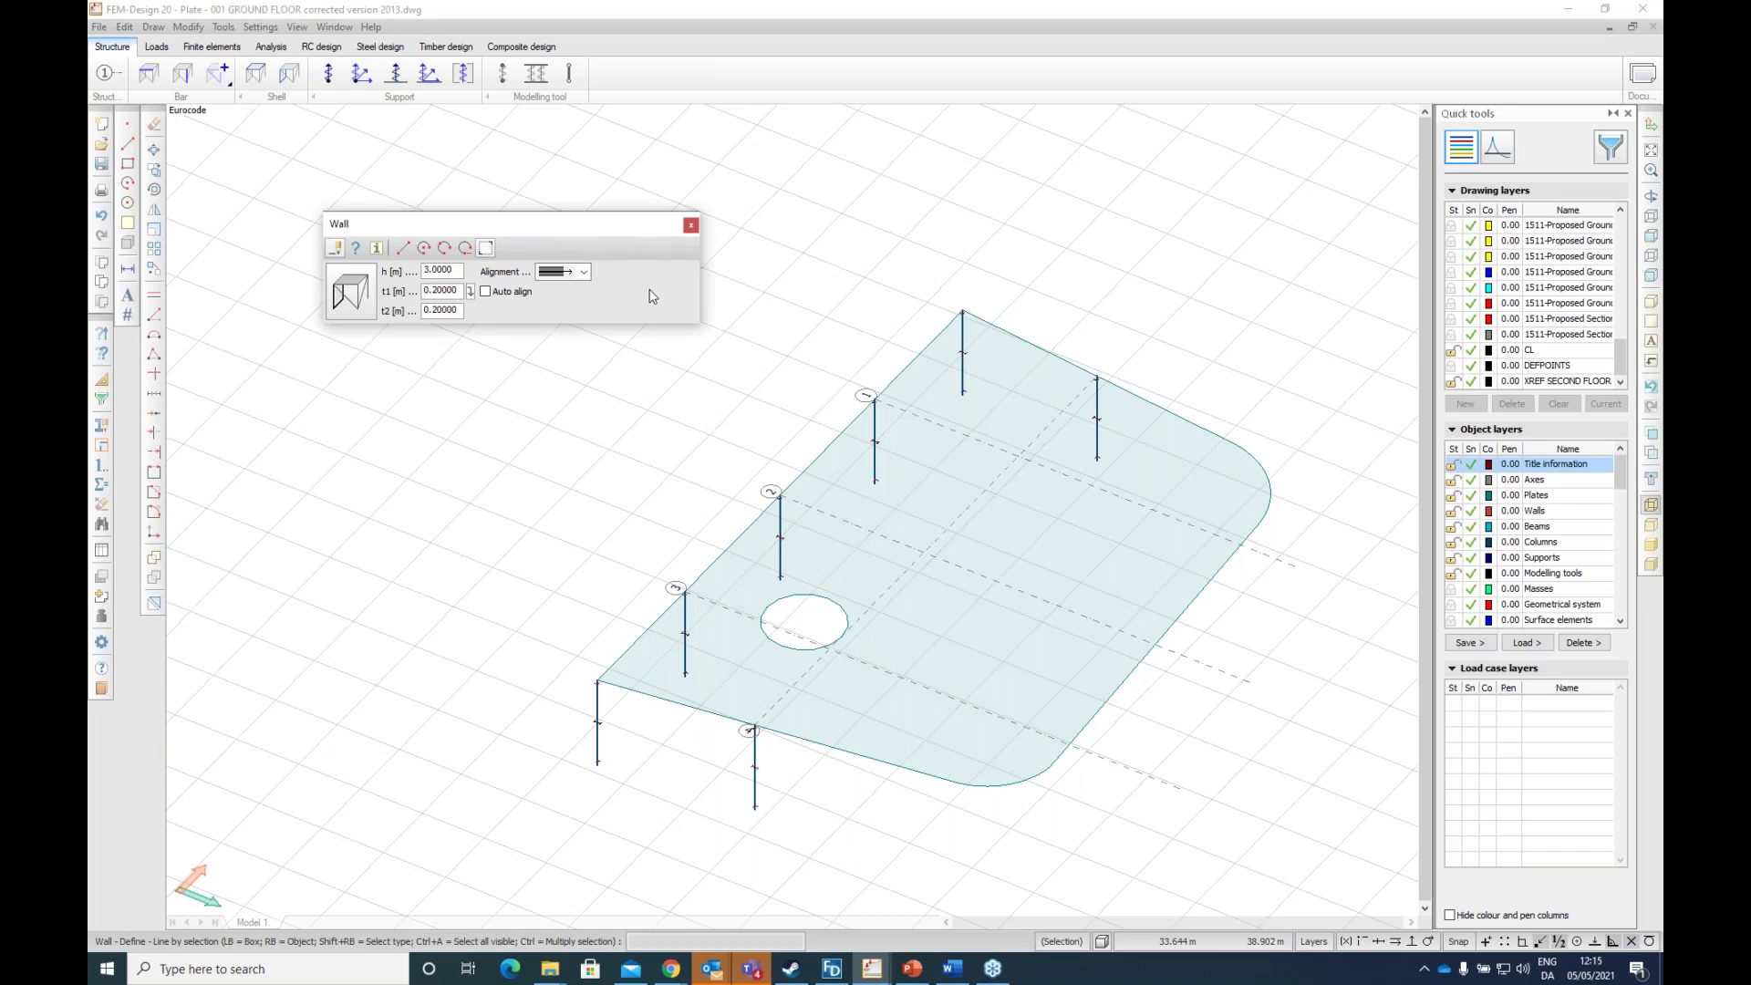
left_click(1263, 469)
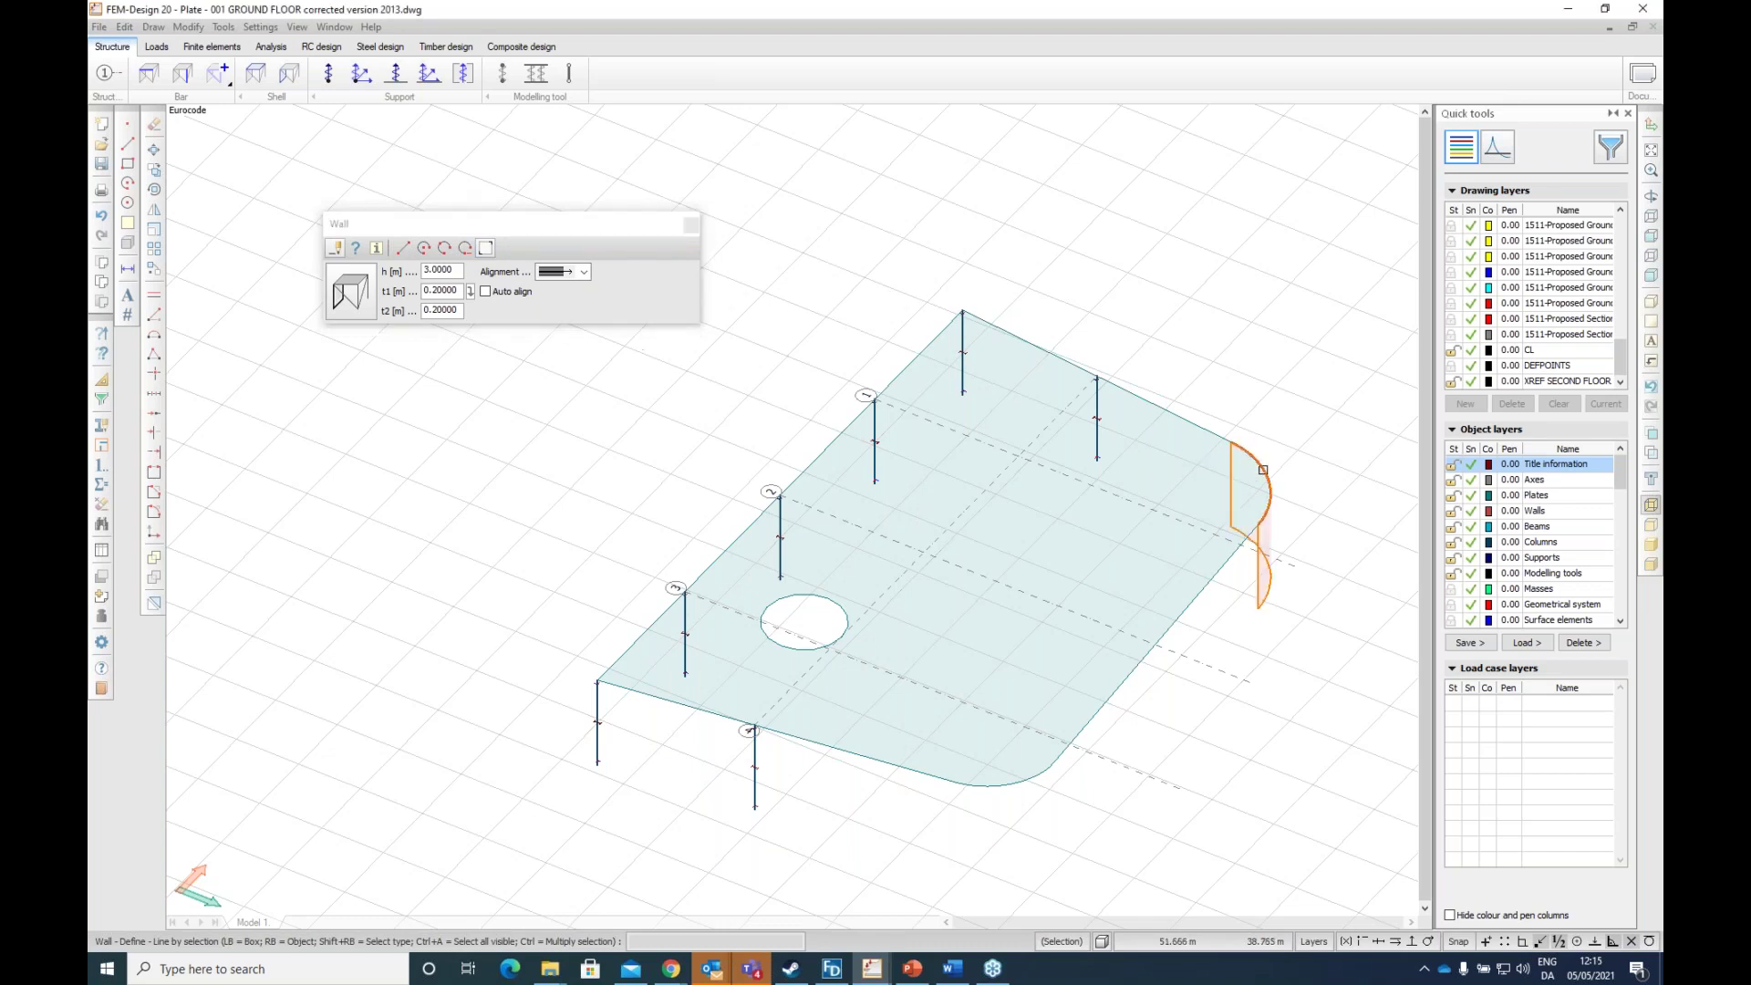
left_click(1020, 782)
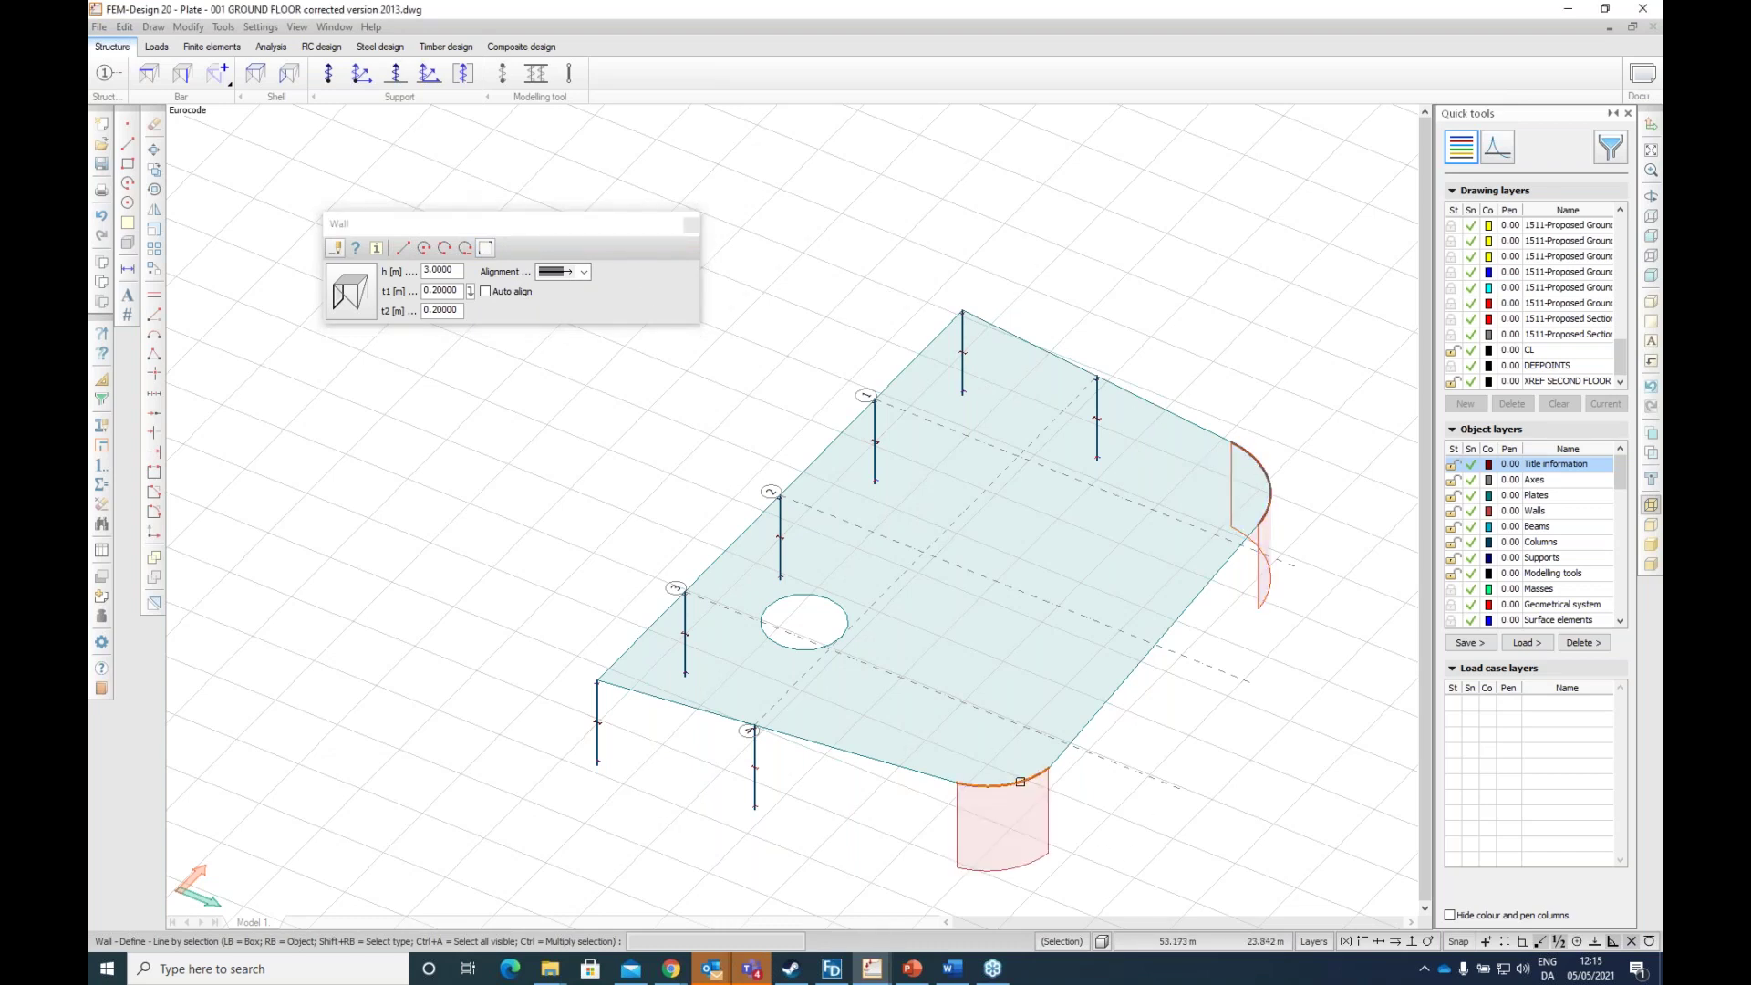
left_click_drag(884, 634, 1075, 684)
scroll(1222, 566, "up", 2)
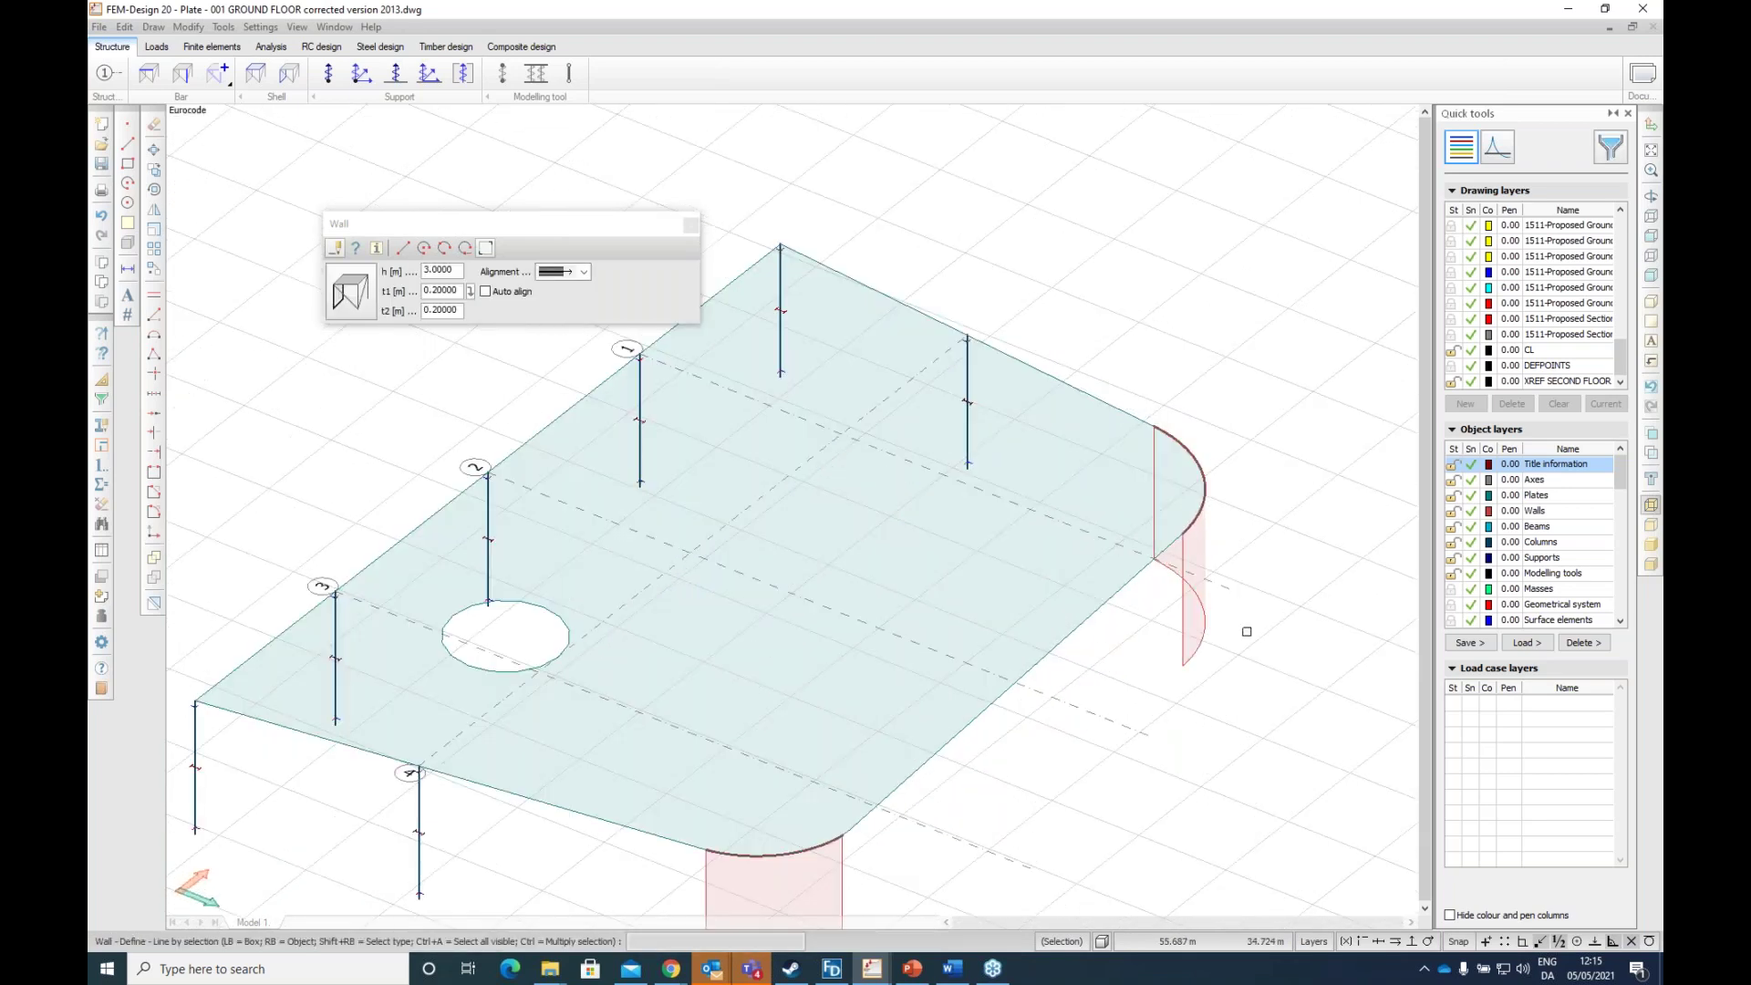
scroll(1062, 605, "down", 2)
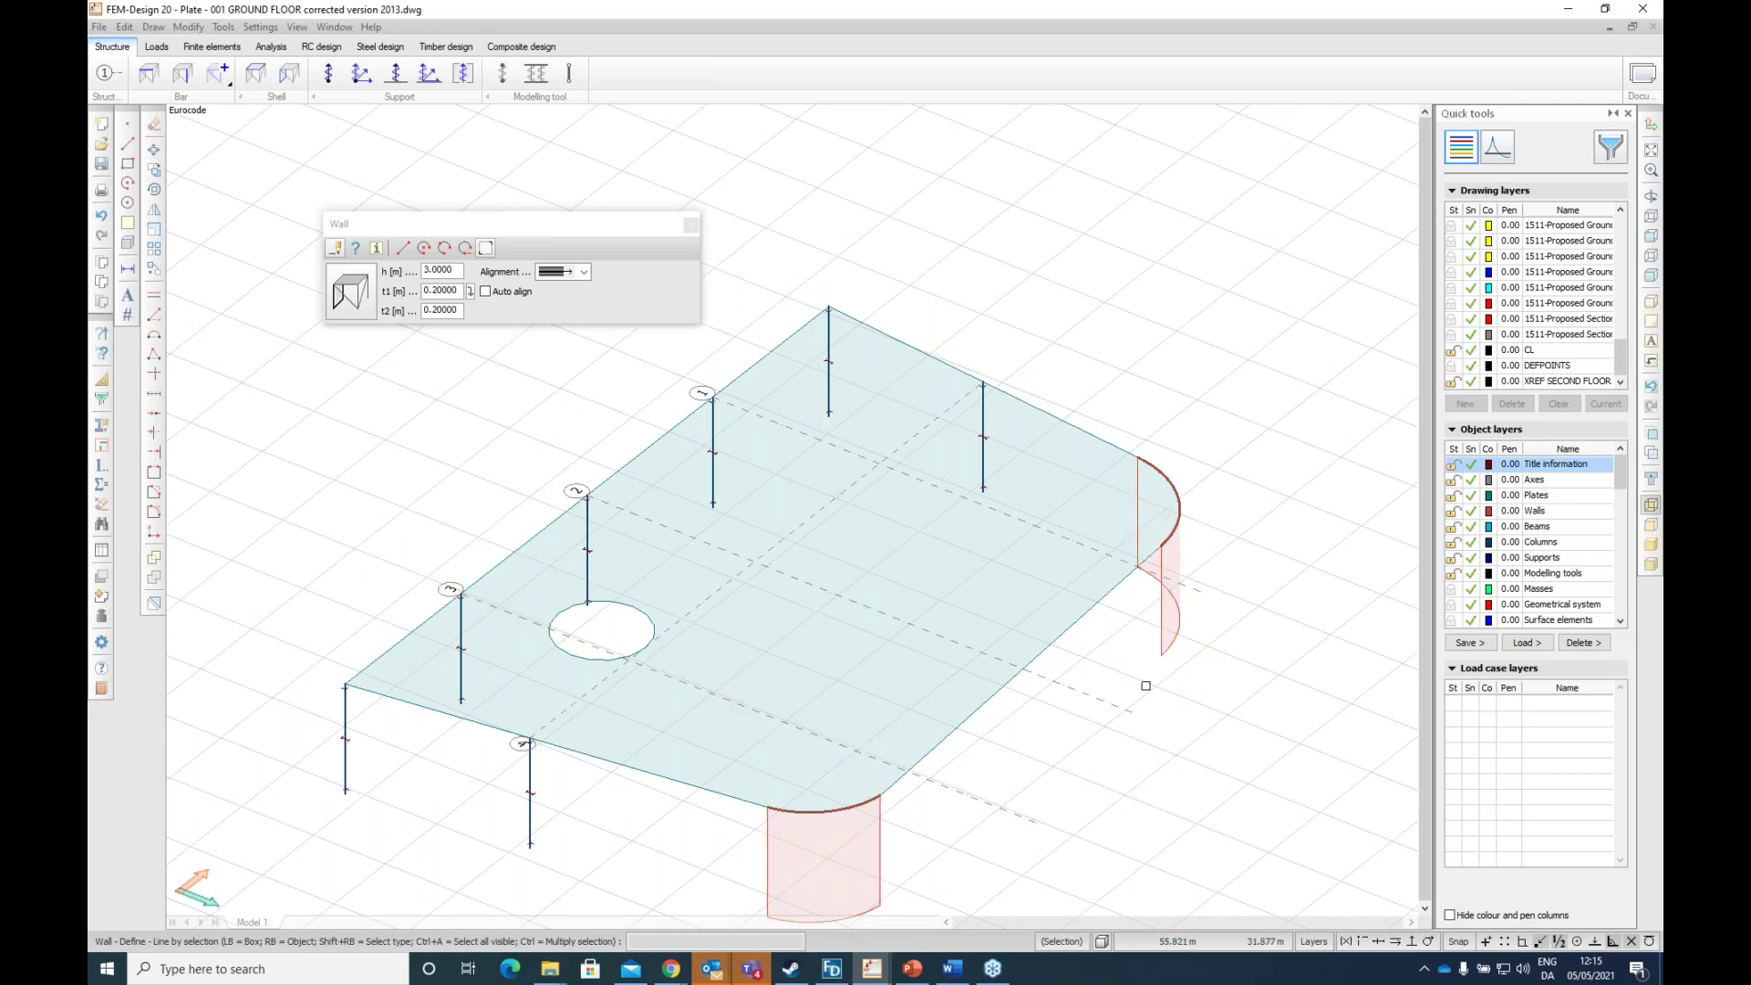
scroll(1138, 590, "down", 3)
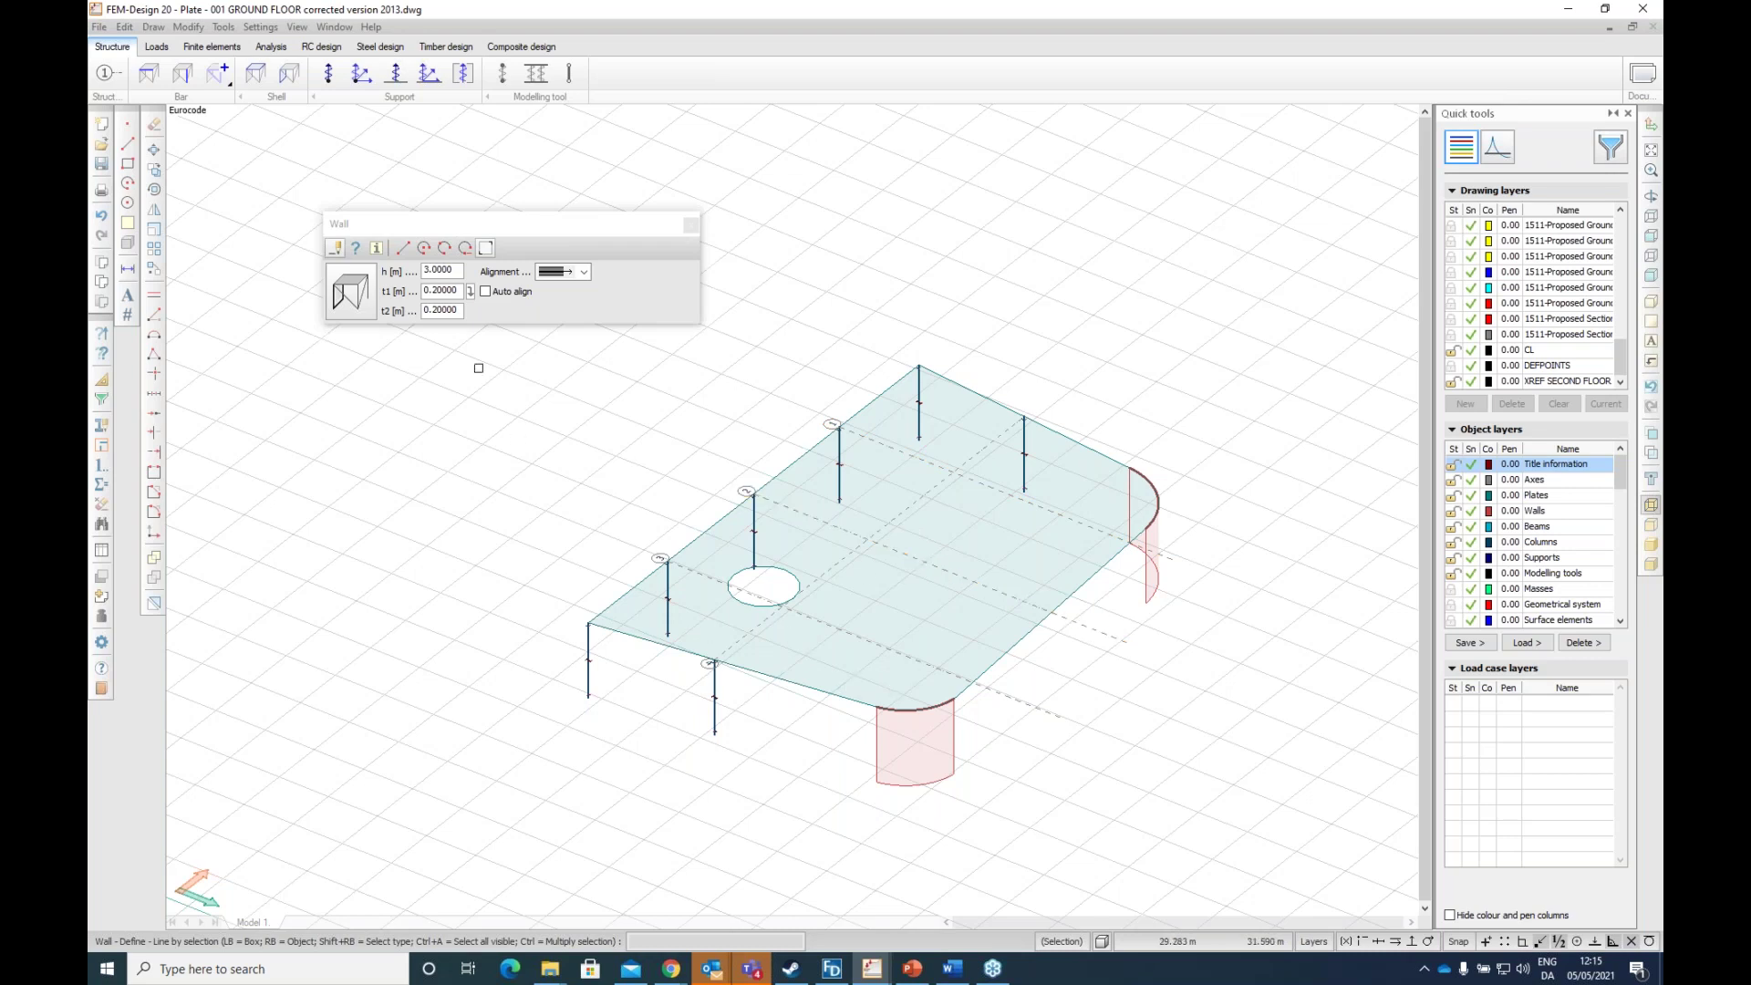
Step: Place 3 m columns where axis 4 crosses axes 1 and 2, at the hole's edge on axis 3, and where axis 2 meets the outer edge
left_click(182, 73)
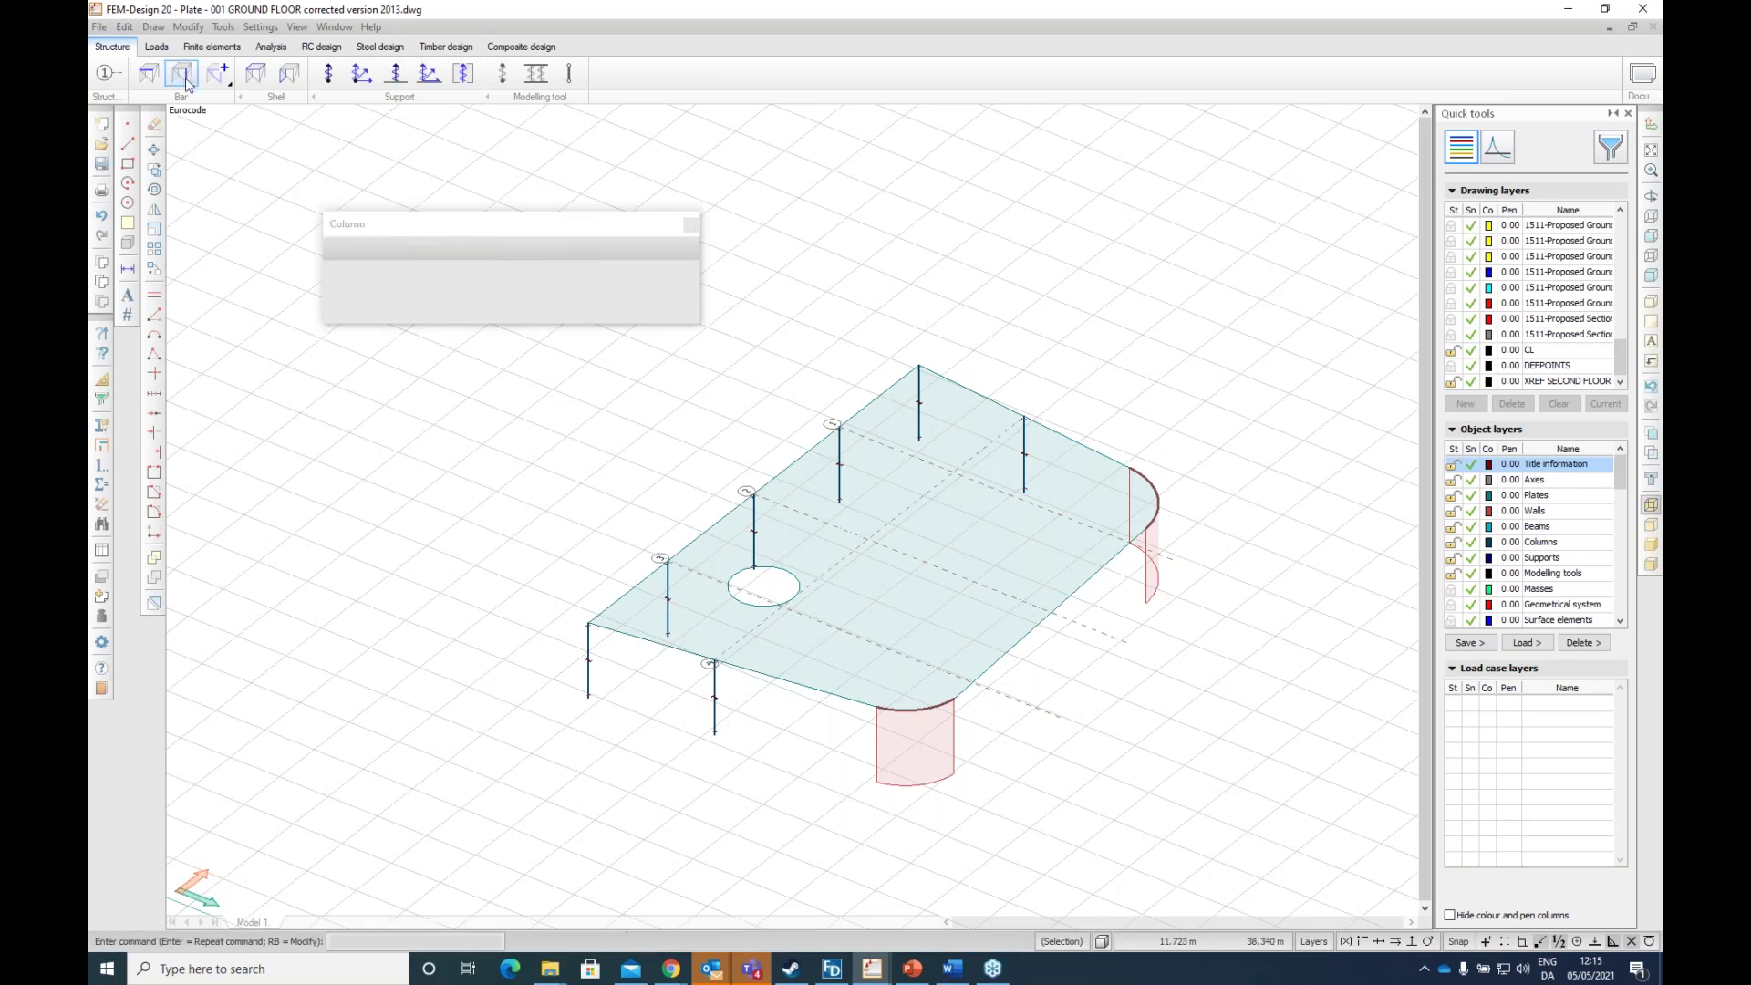
left_click(867, 540)
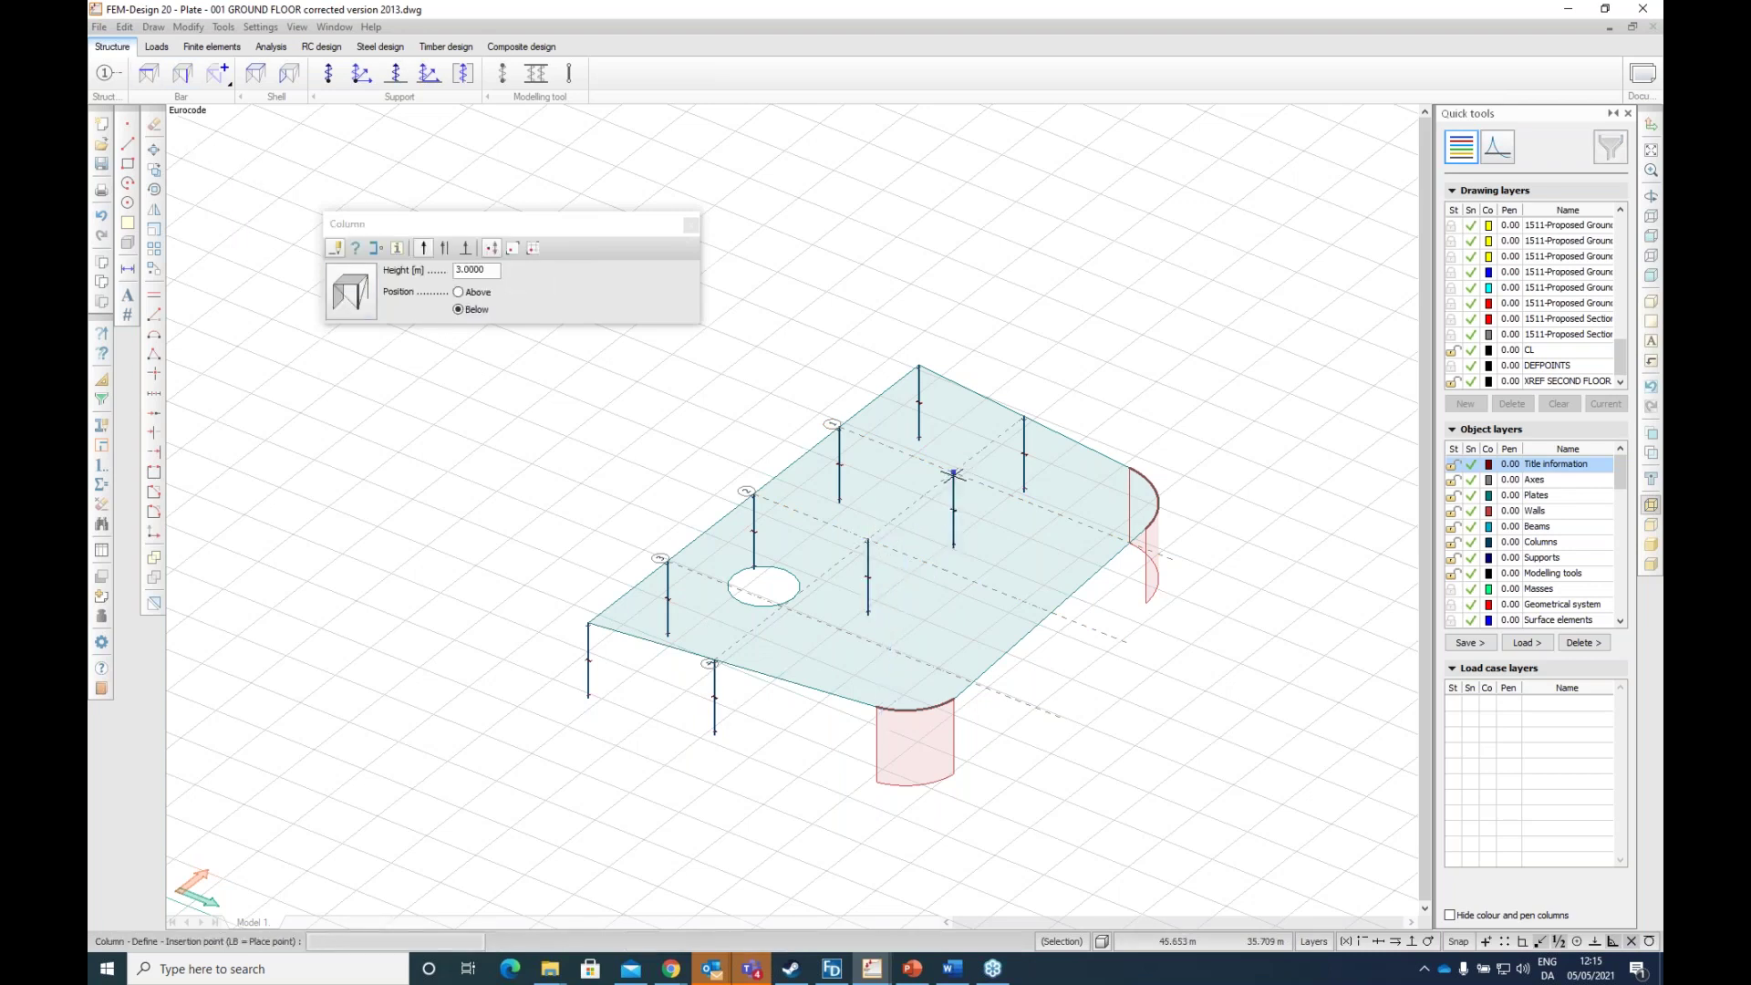
scroll(771, 613, "up", 5)
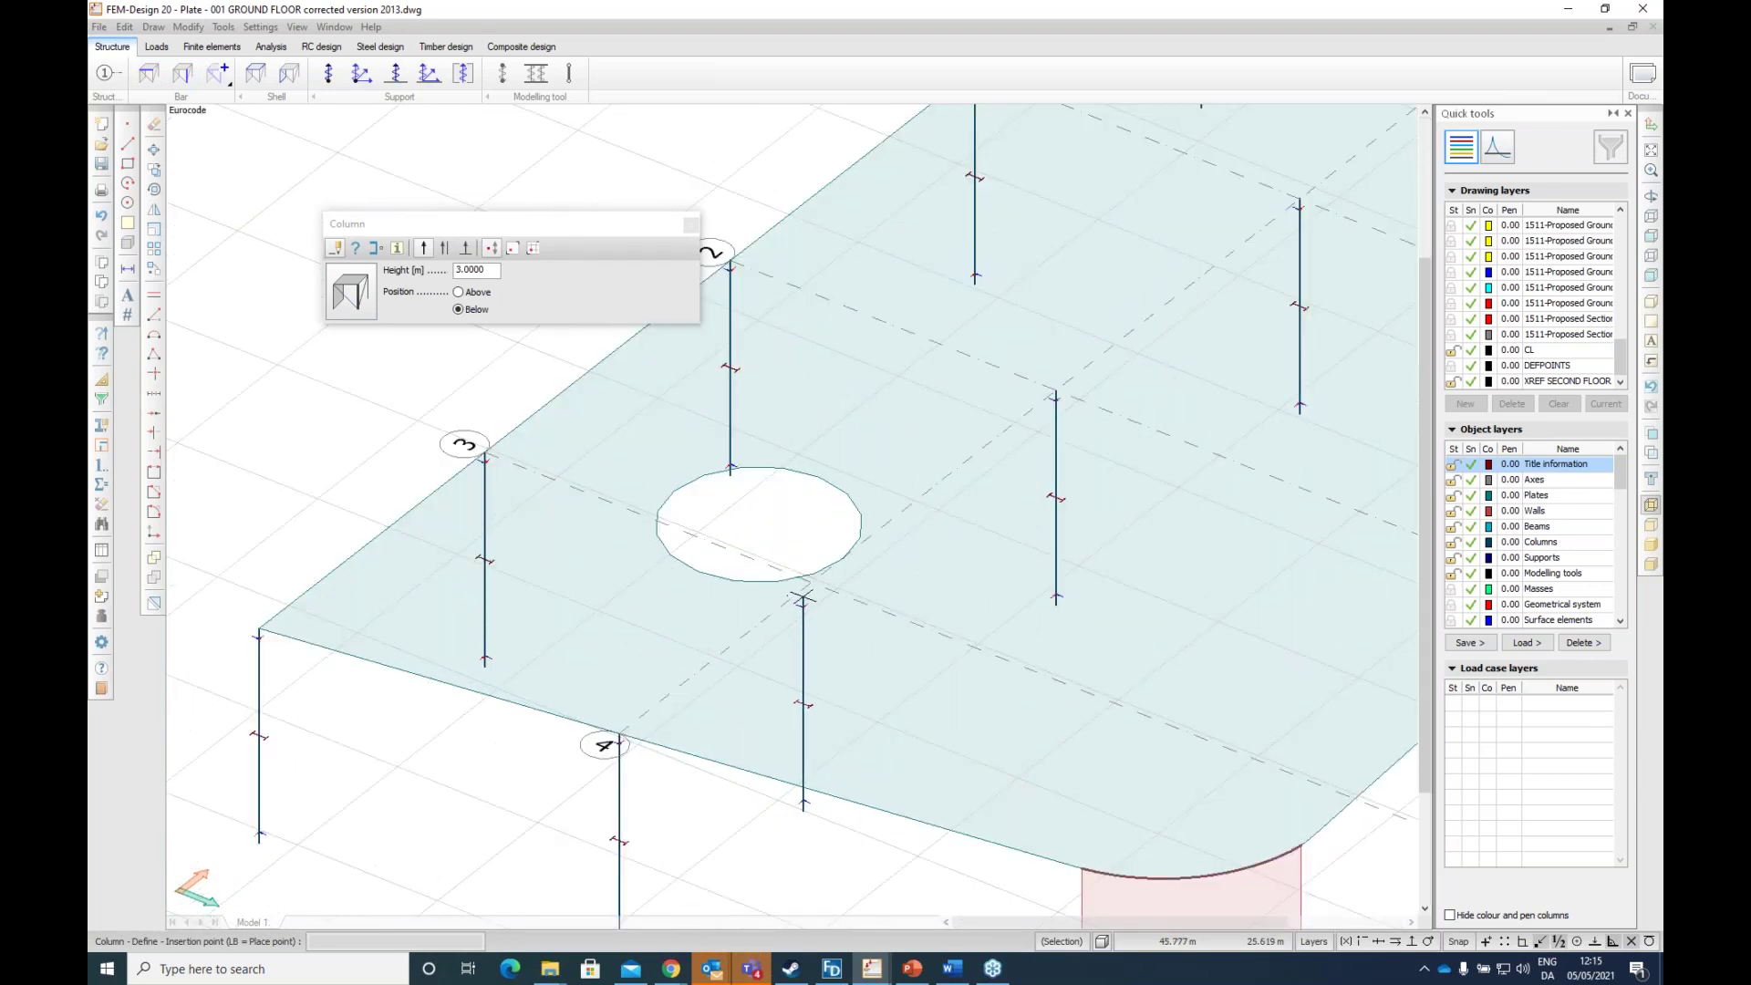
left_click(810, 582)
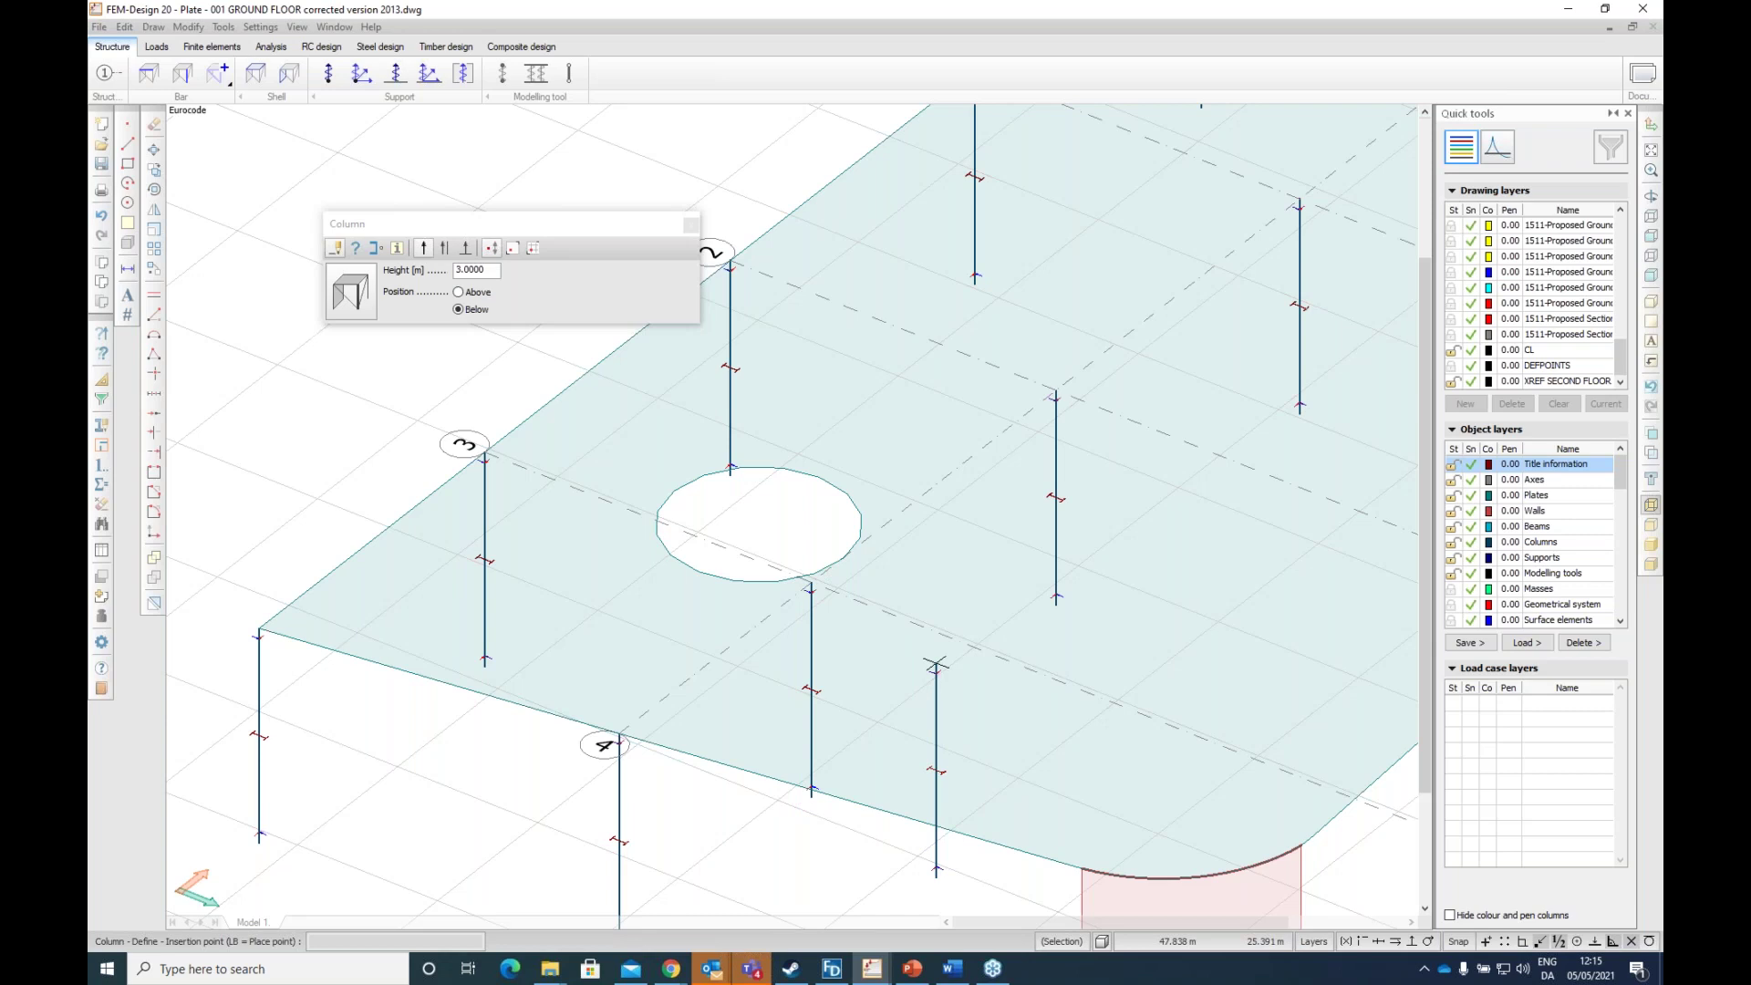
scroll(793, 589, "down", 4)
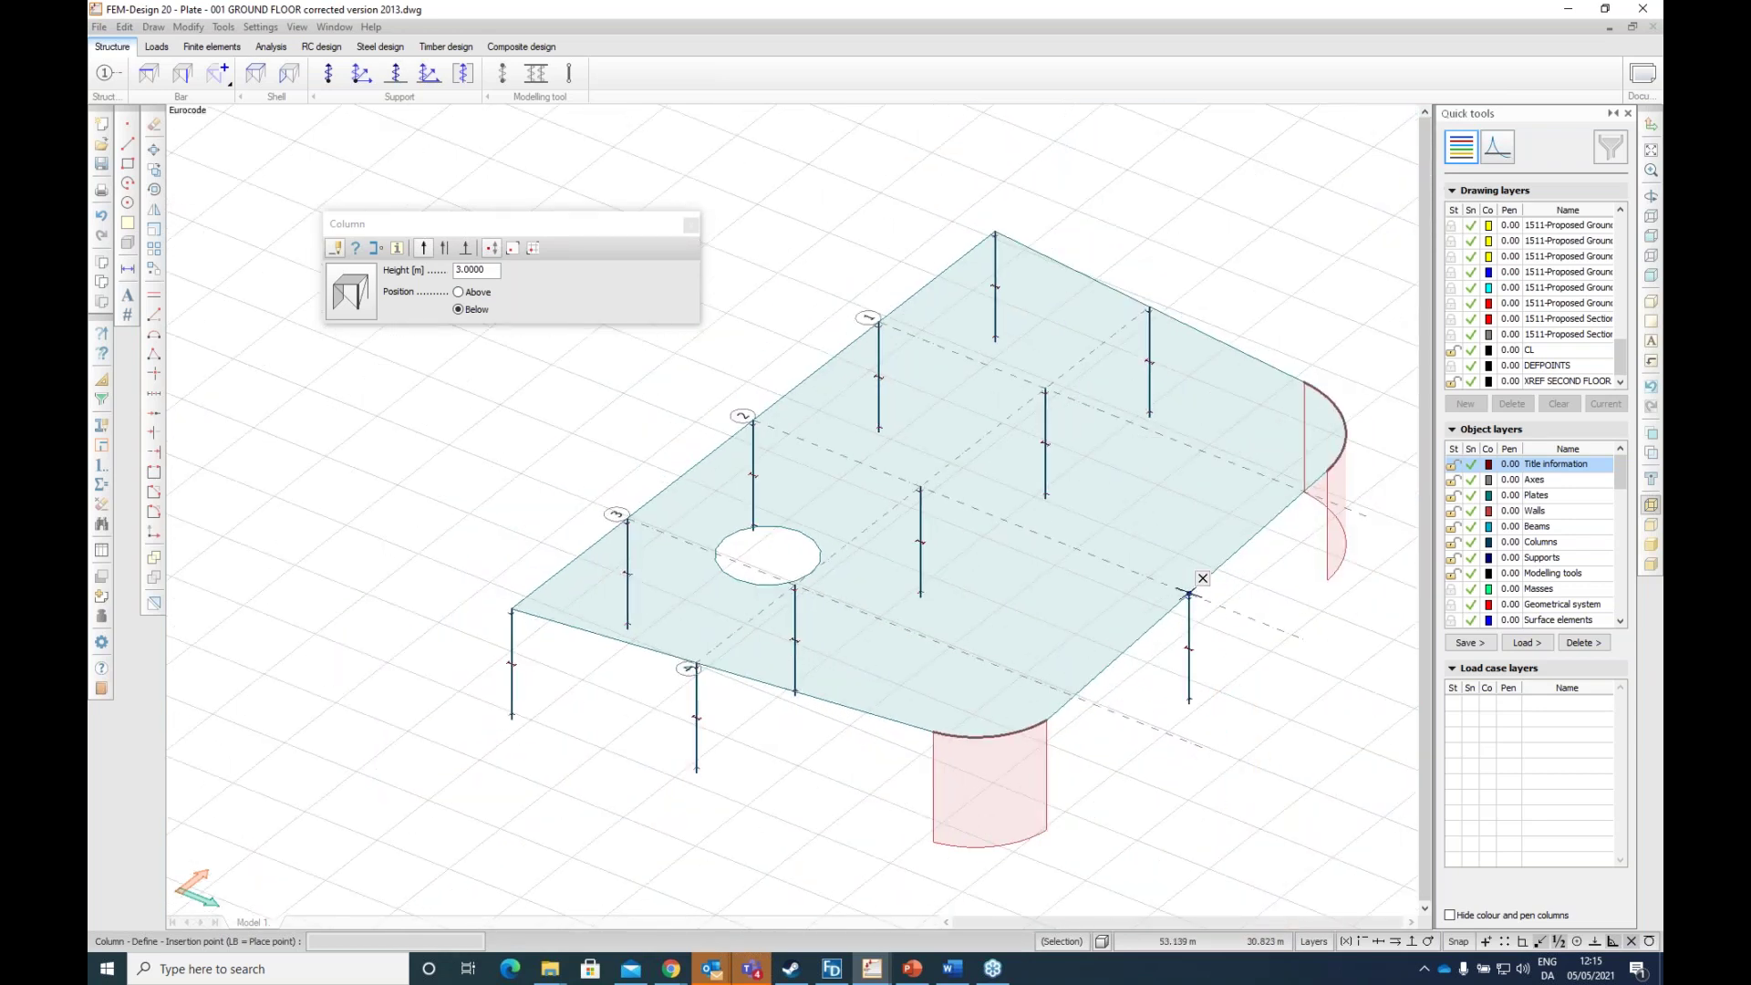
left_click(1190, 593)
Step: Draw numbered axis 5 parallel to axis 4, from the back end of the rear curved wall through the plate to beyond the front edge
scroll(888, 583, "down", 3)
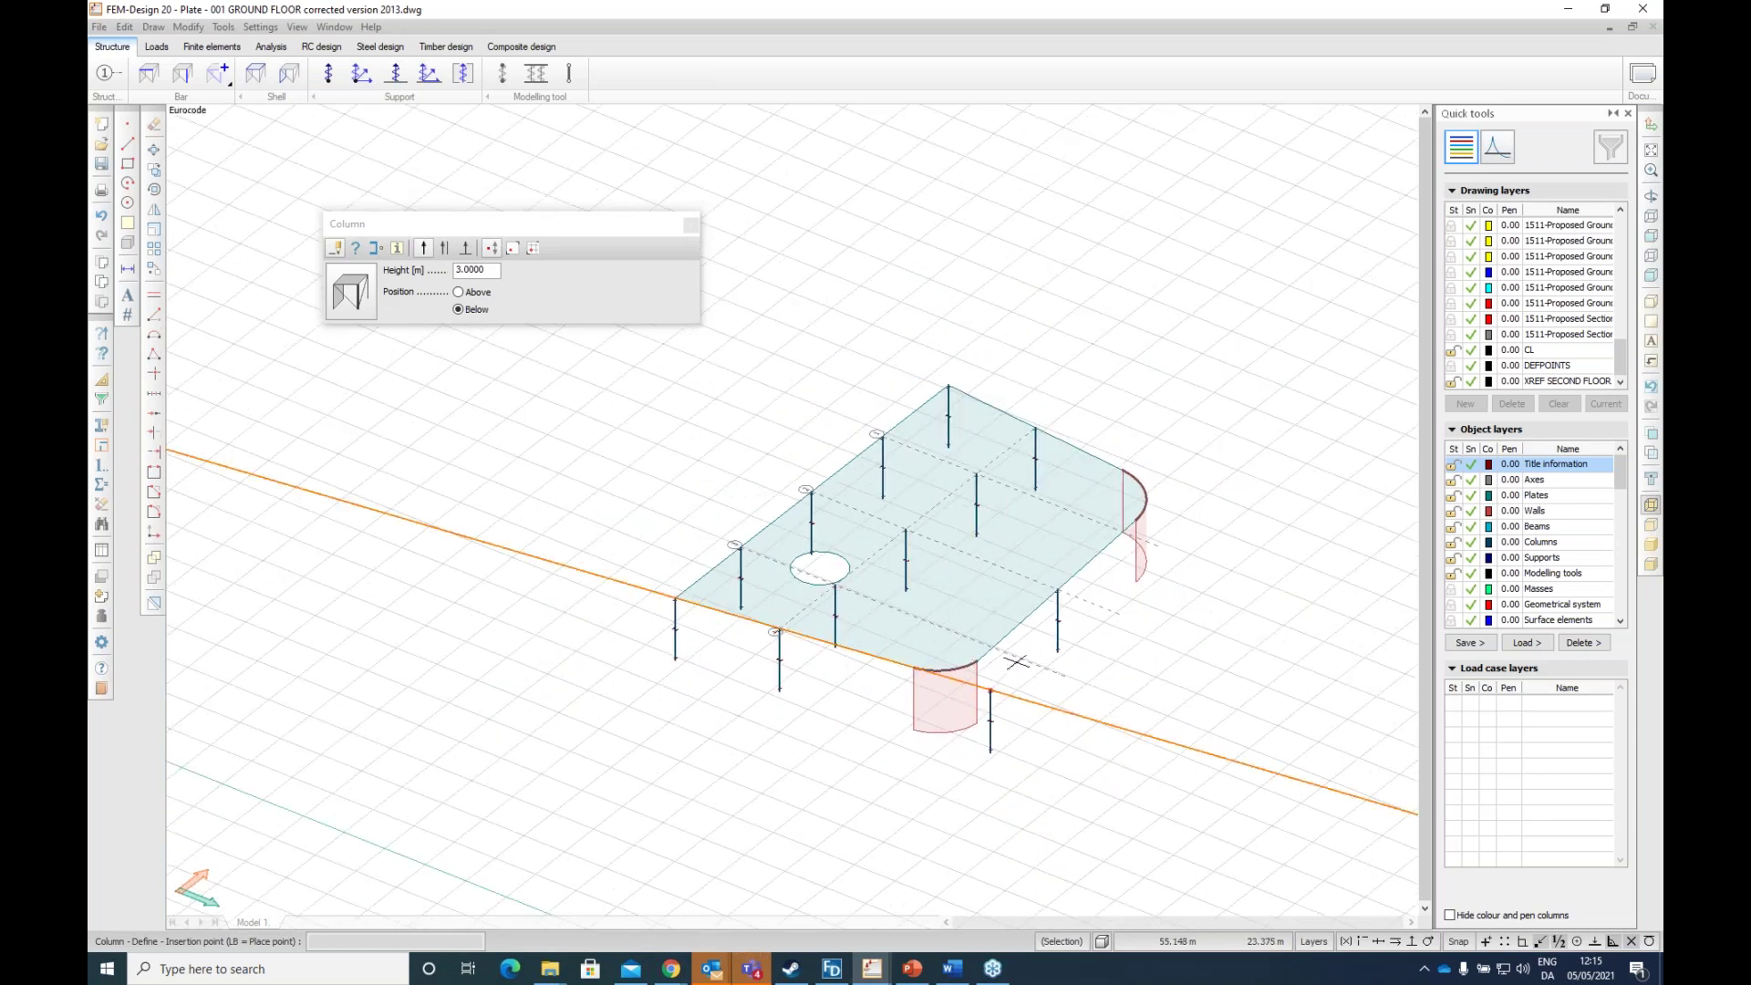
left_click_drag(876, 638, 1015, 747)
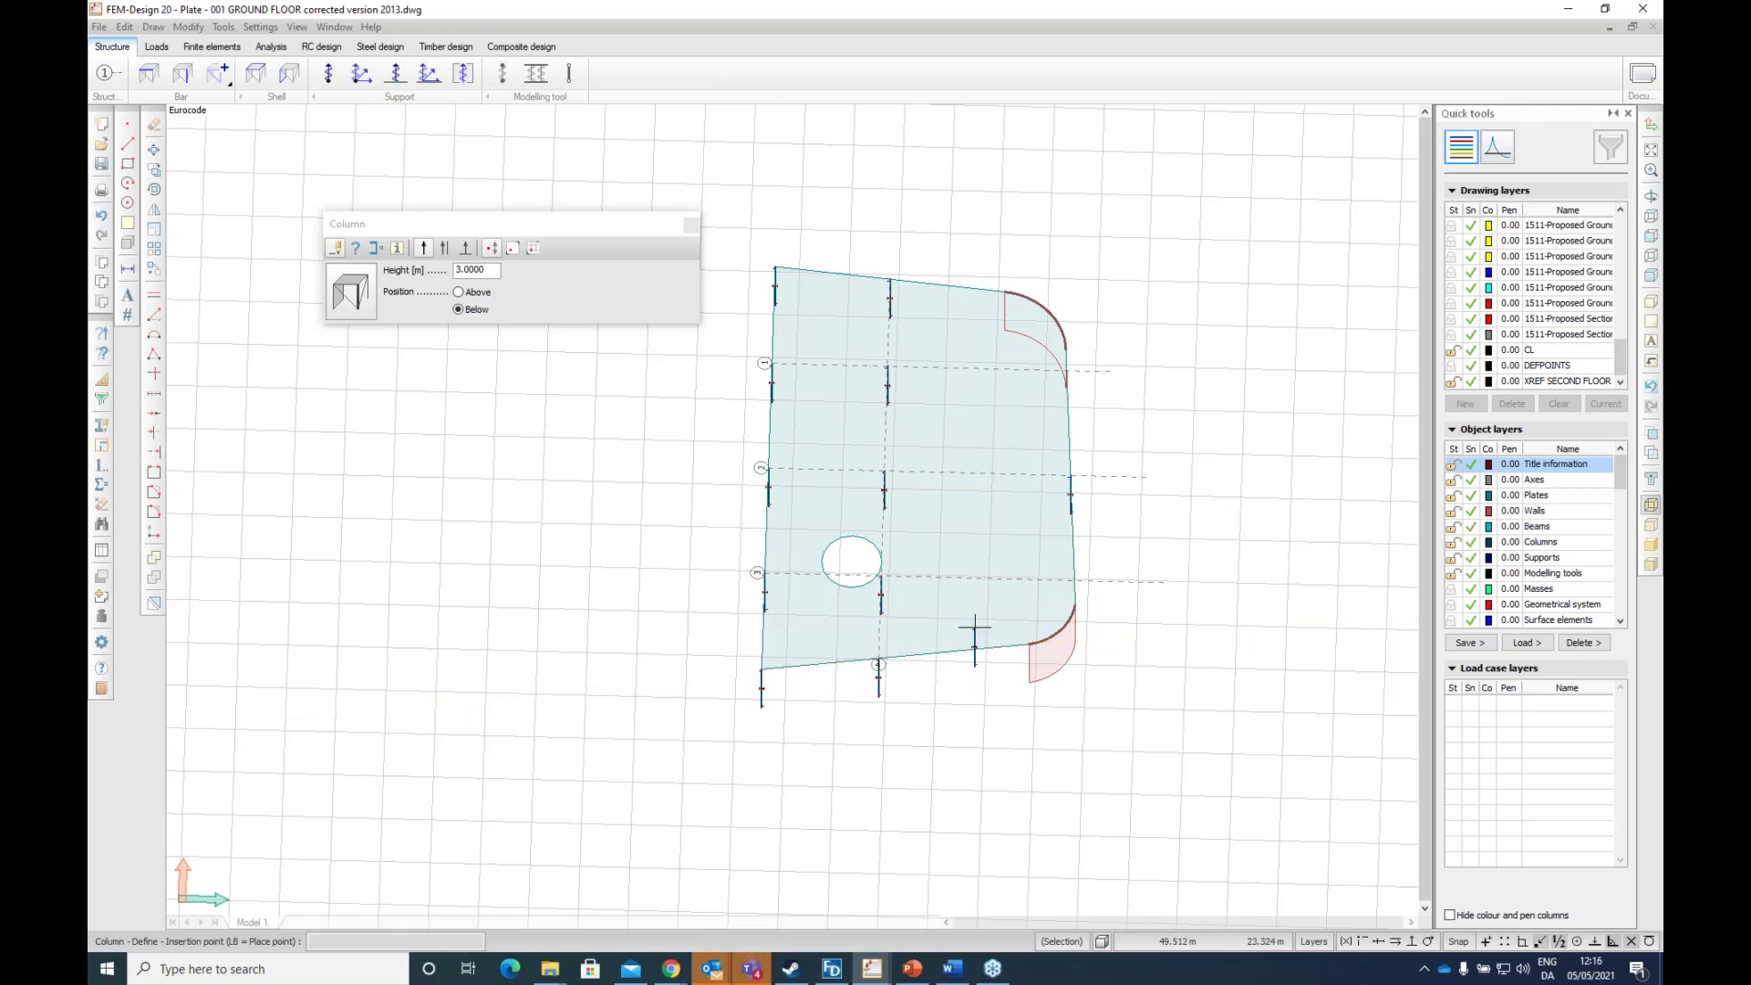
key("F8")
left_click_drag(939, 657, 938, 583)
mouse_move(871, 974)
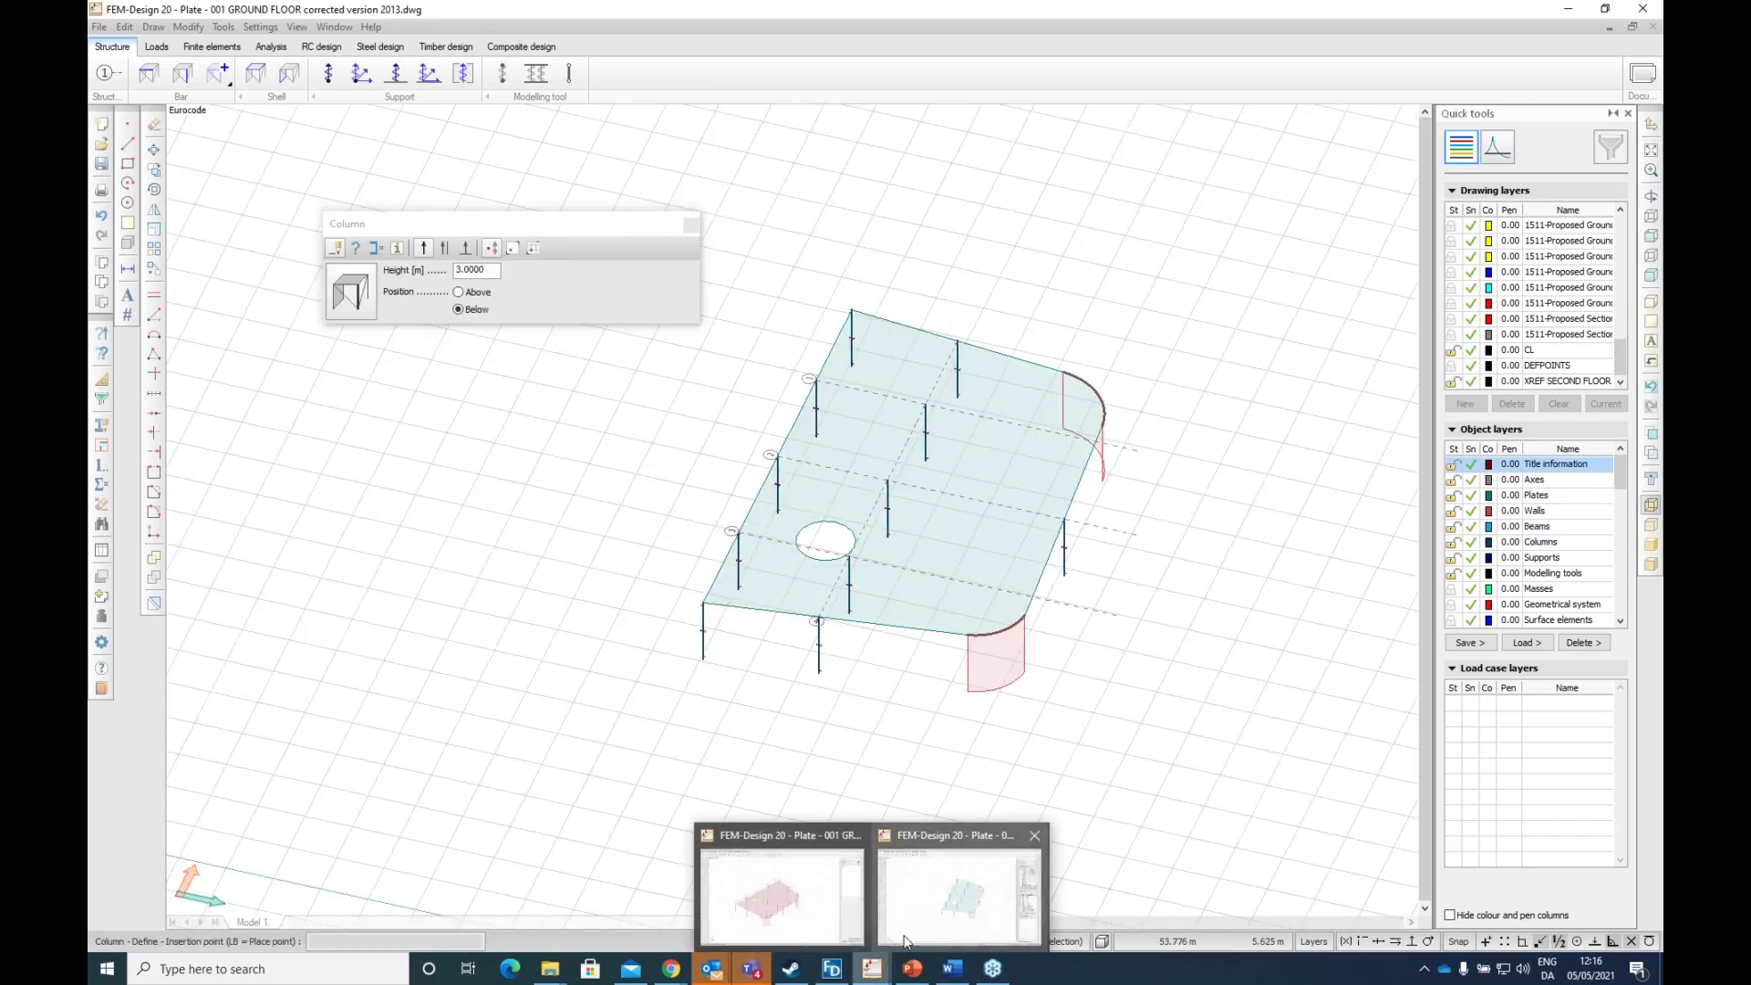
mouse_move(792, 914)
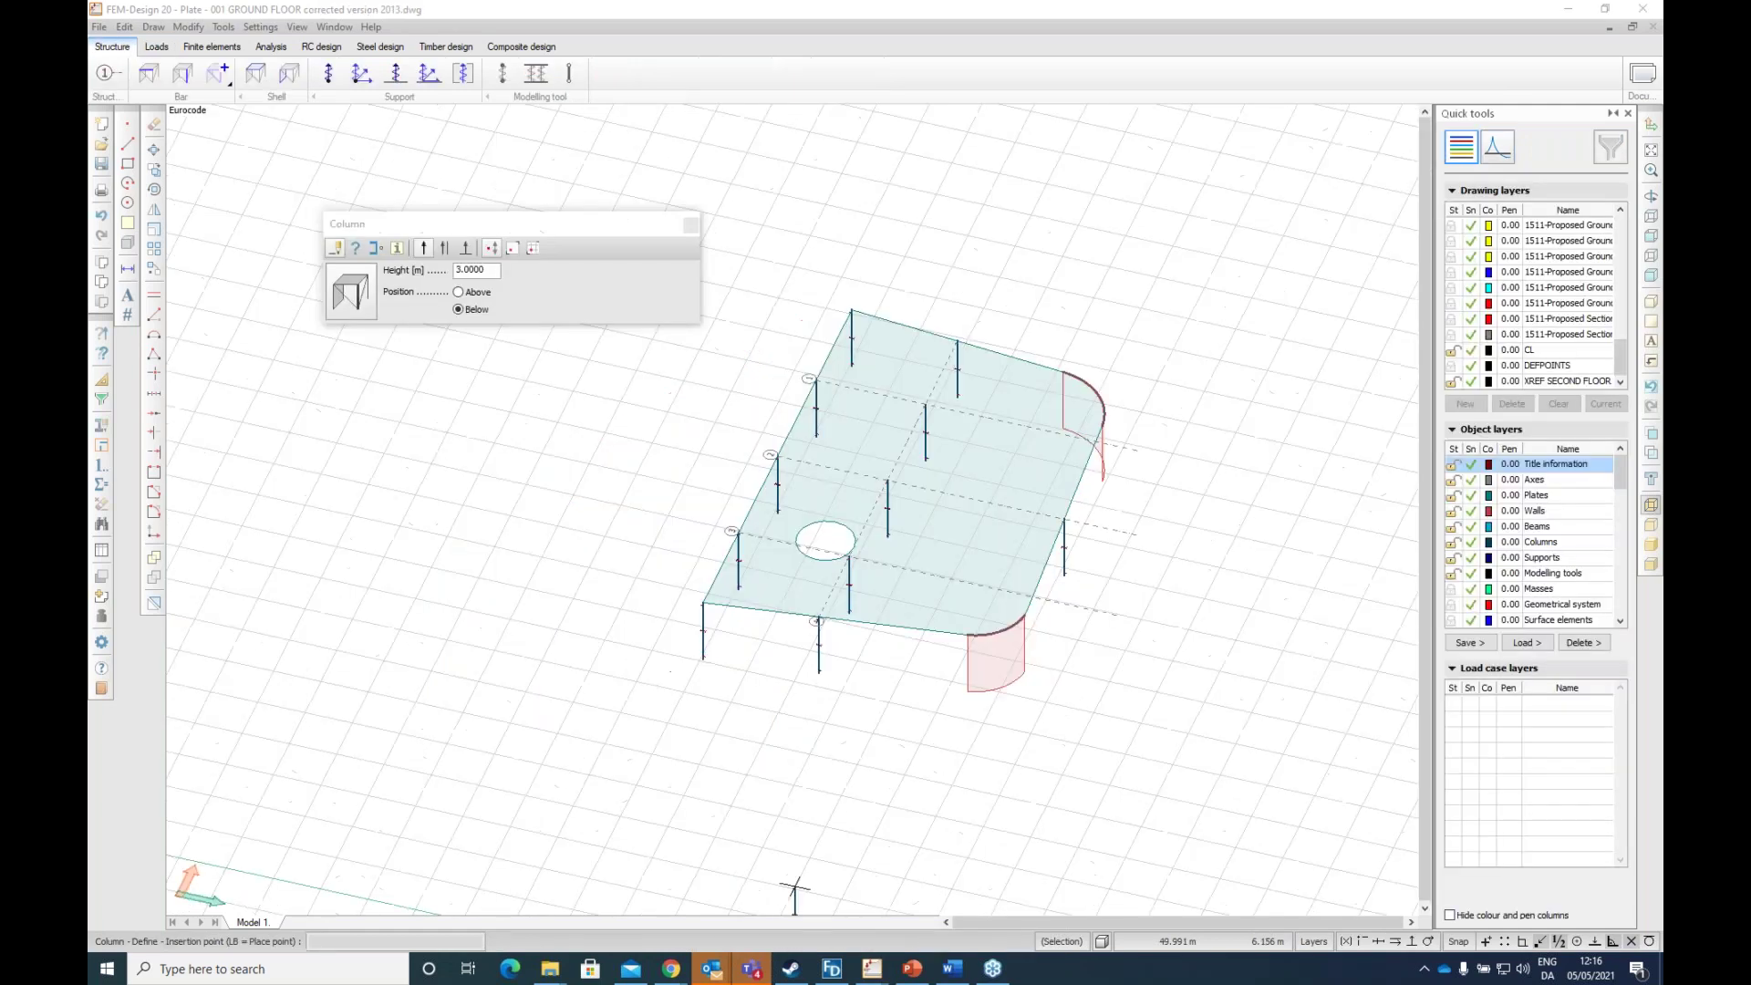
left_click(104, 73)
left_click(1065, 369)
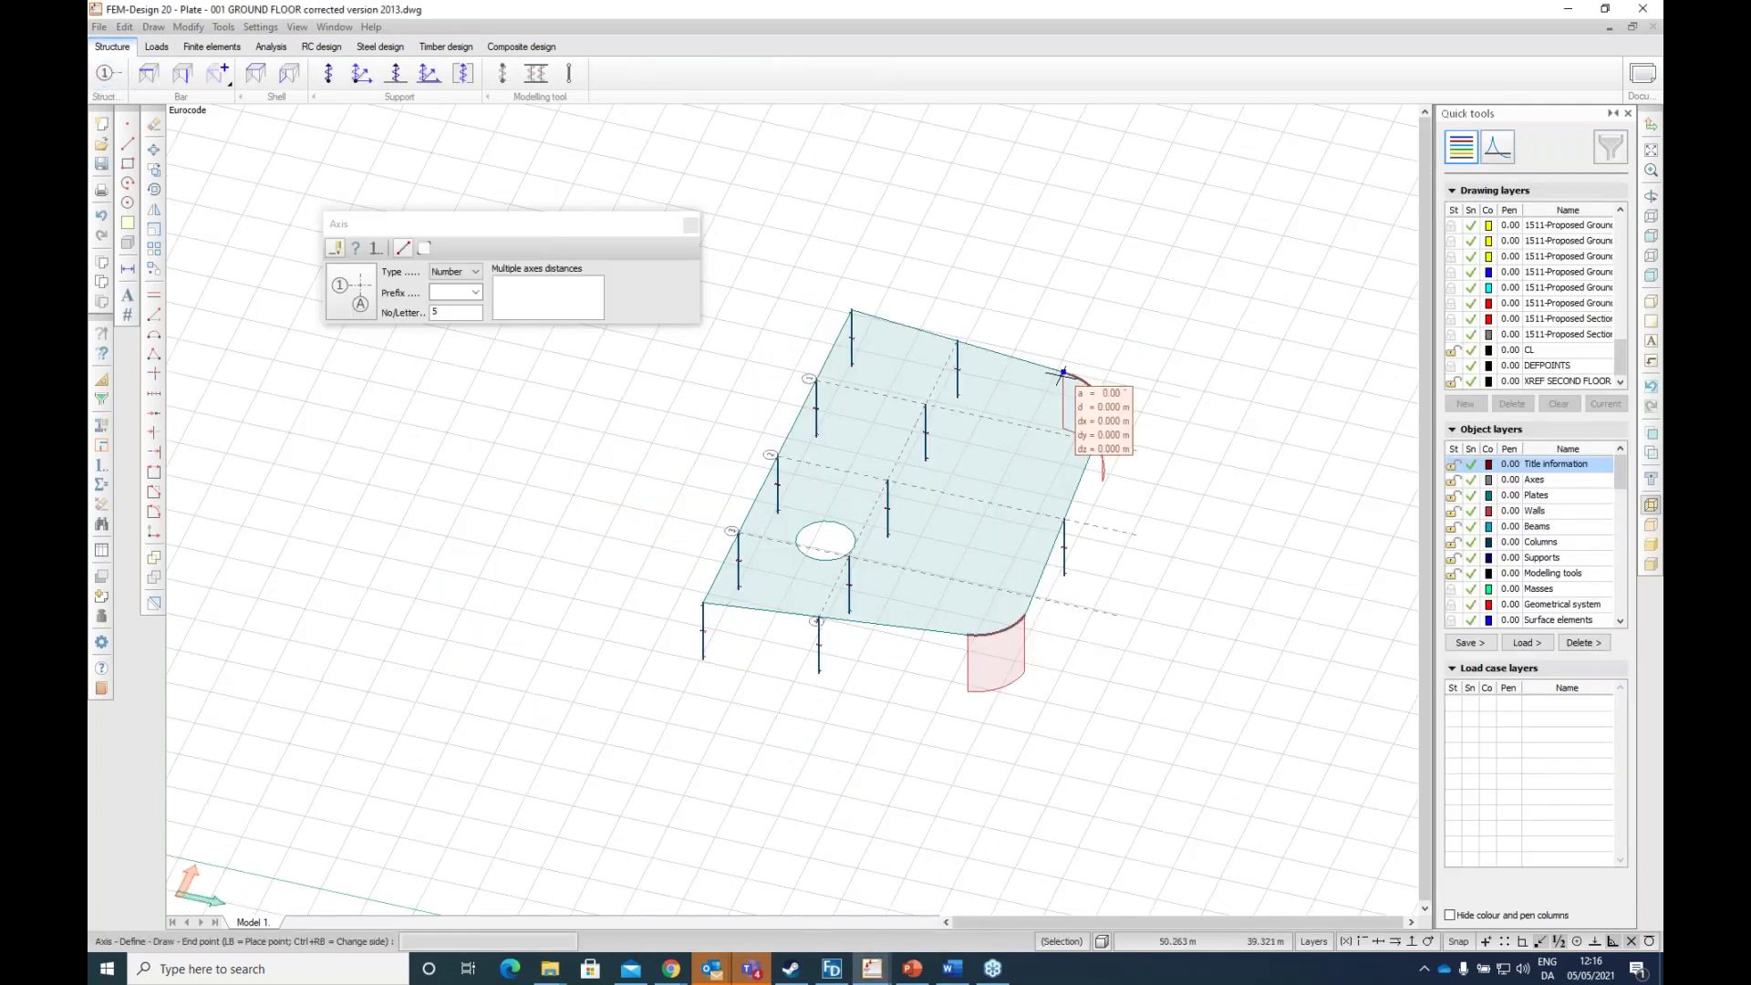
left_click(878, 735)
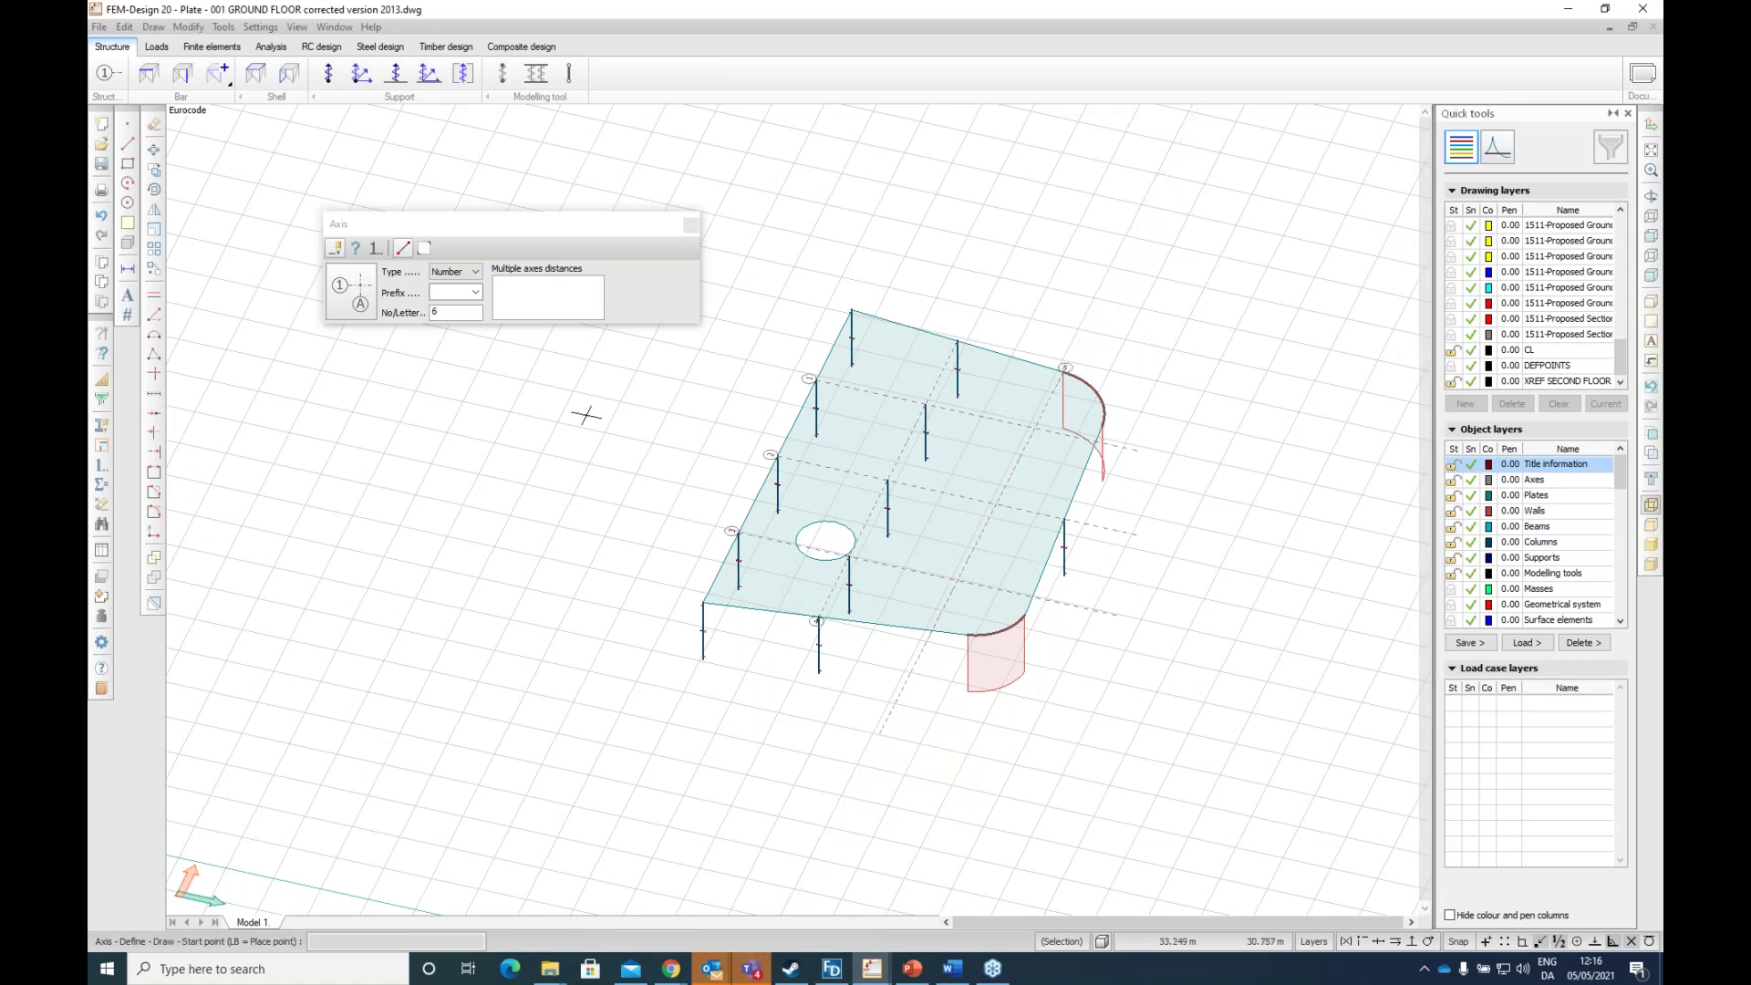
Step: Place 3 m columns below the plate where axis 5 crosses axes 1, 2 and 3
left_click(182, 73)
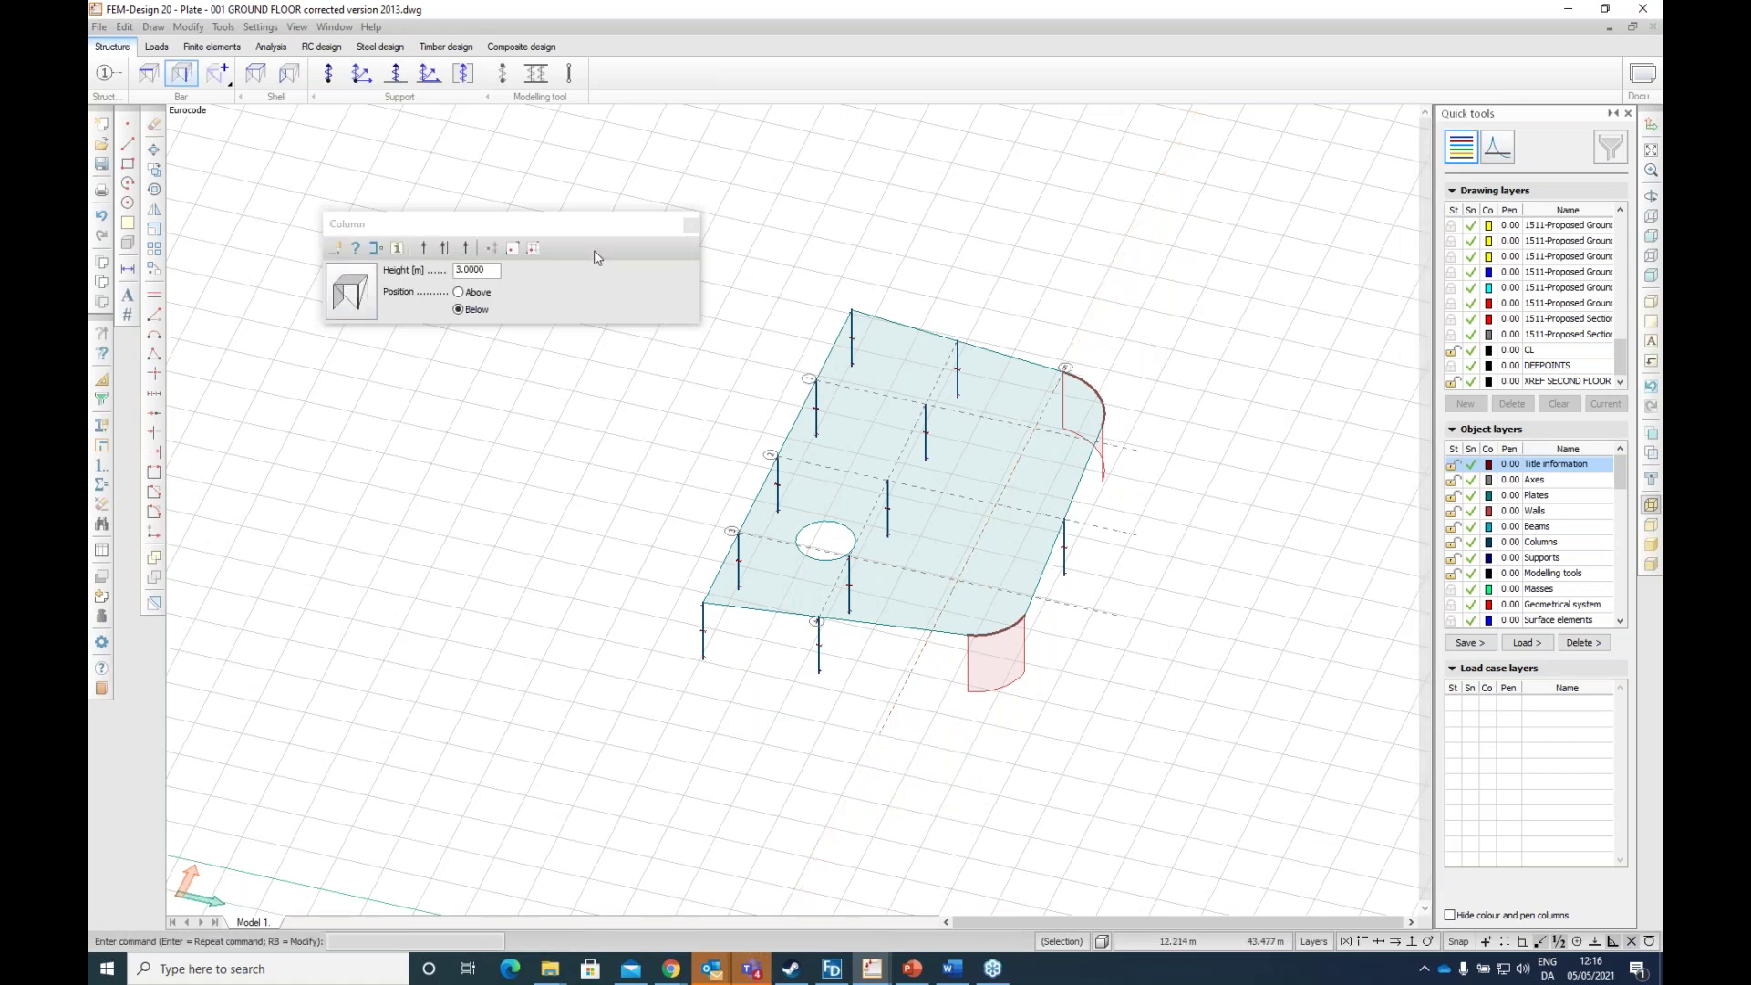
left_click(1035, 429)
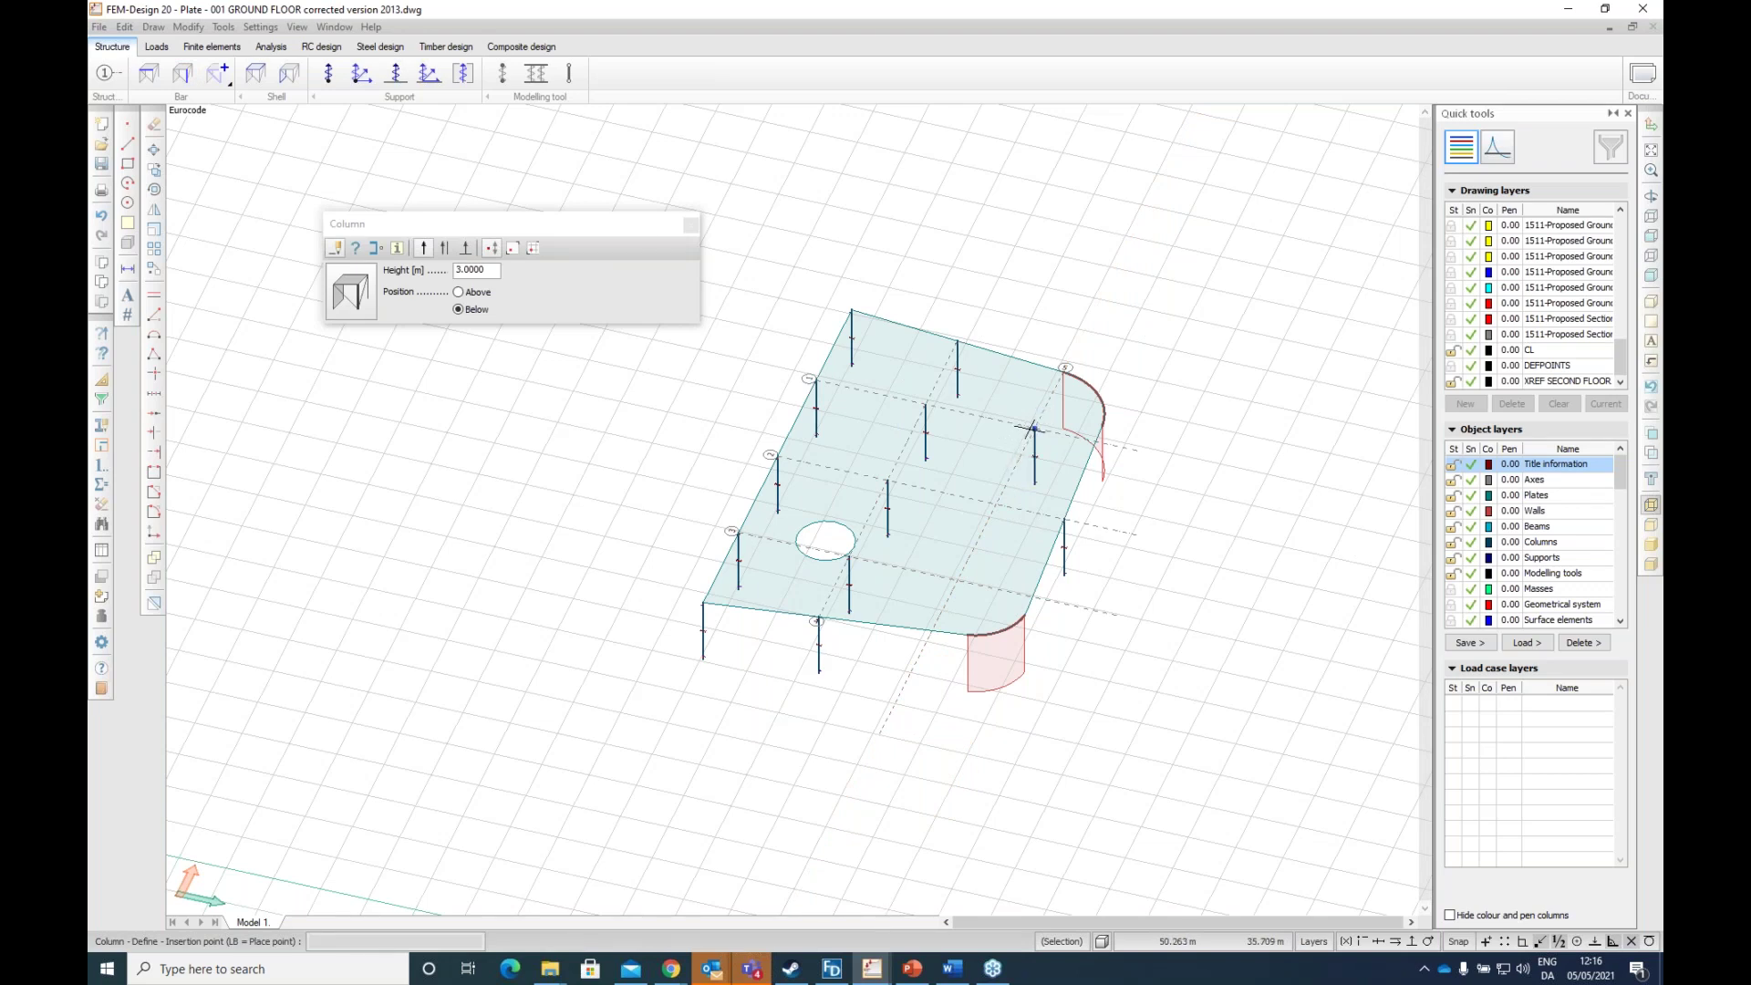
left_click(992, 501)
left_click(956, 582)
key("Escape")
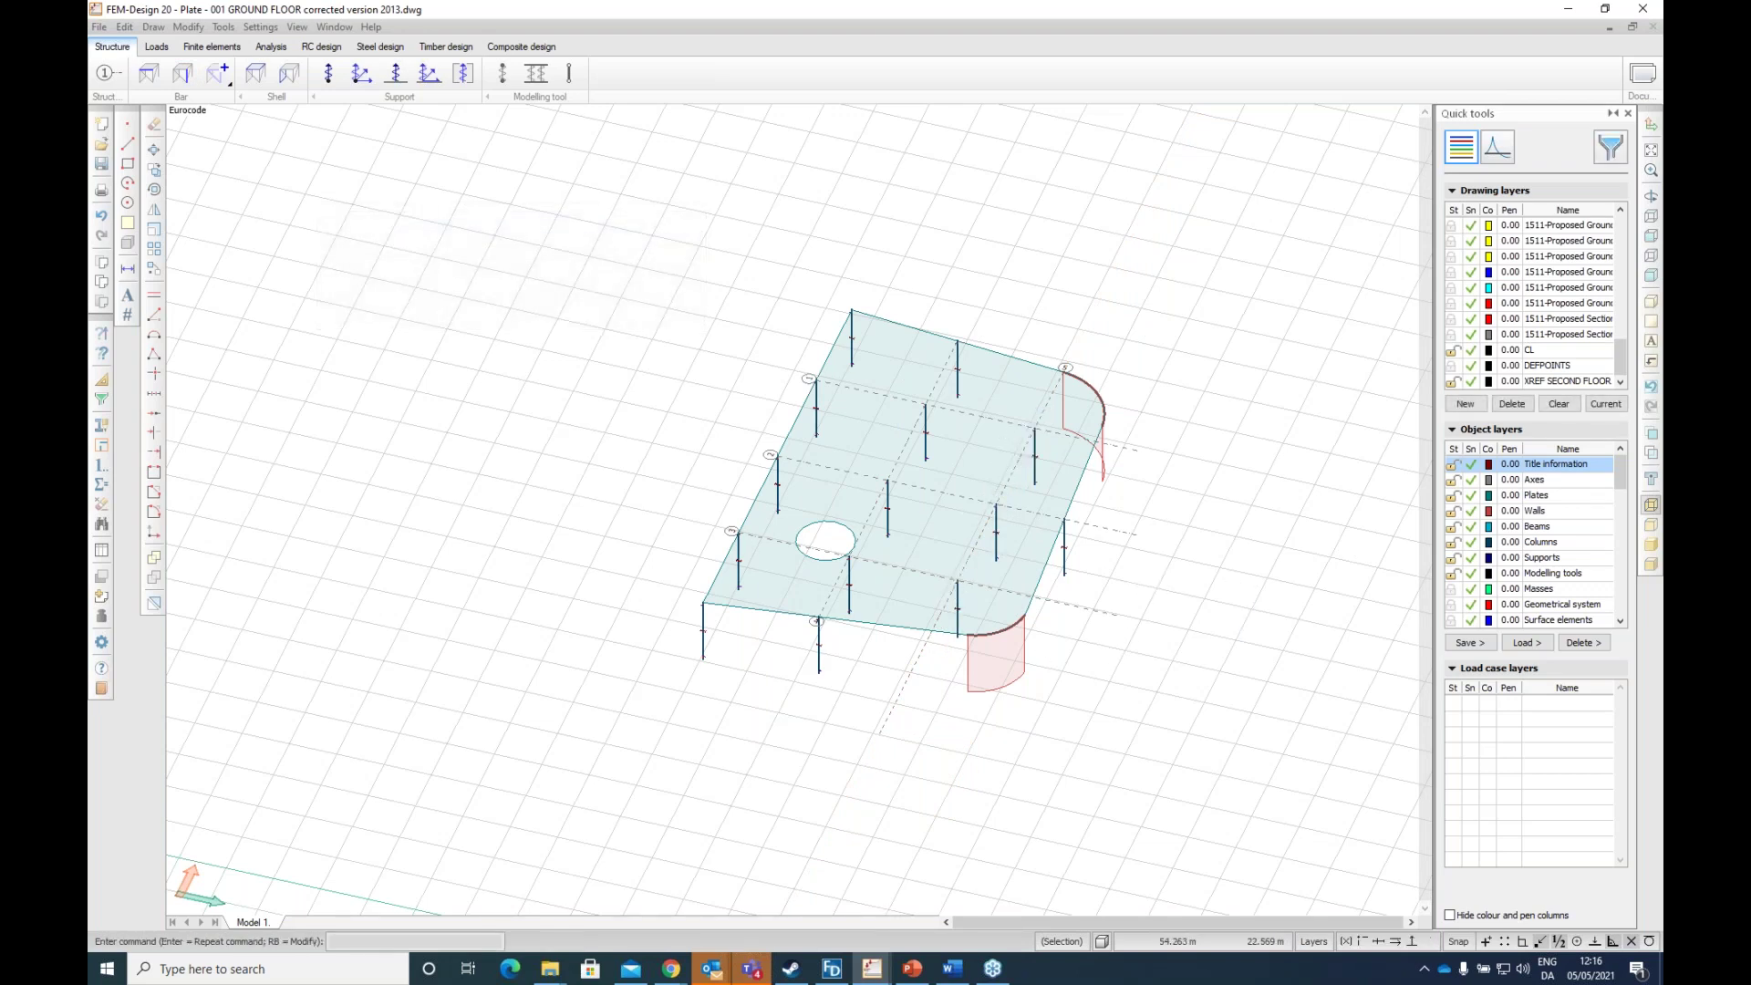
left_click_drag(1113, 653, 978, 661)
left_click_drag(778, 747, 1198, 628)
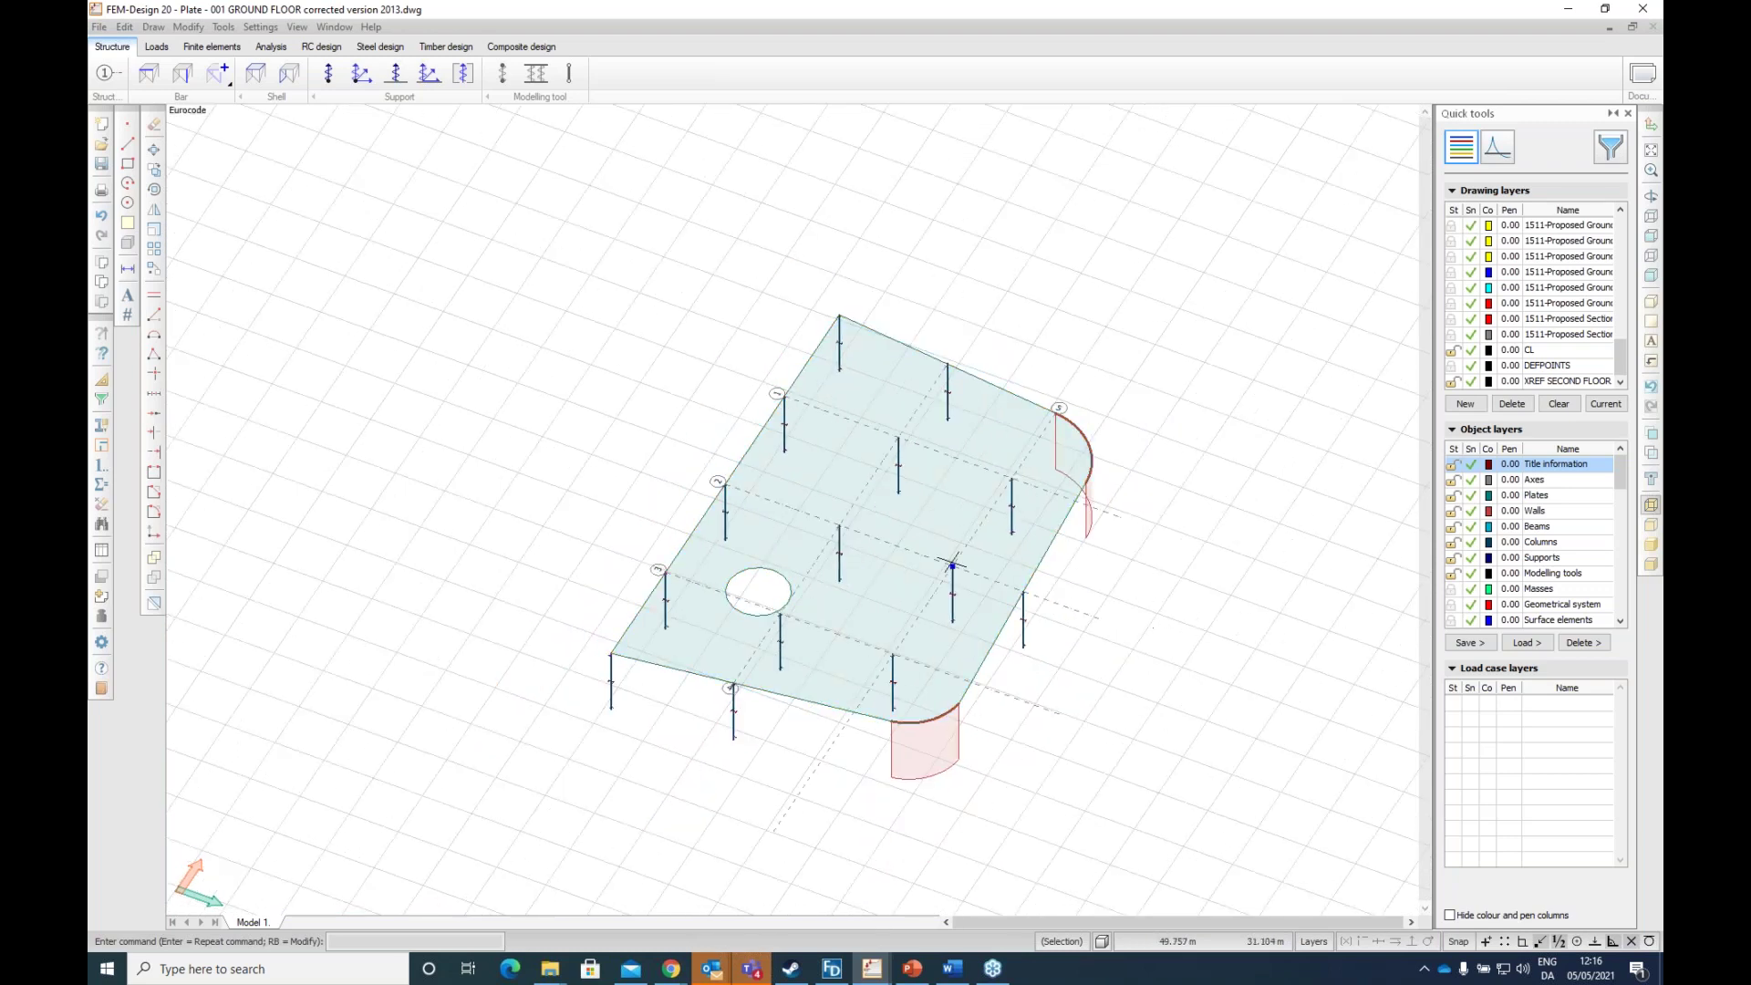
left_click_drag(799, 517, 1019, 621)
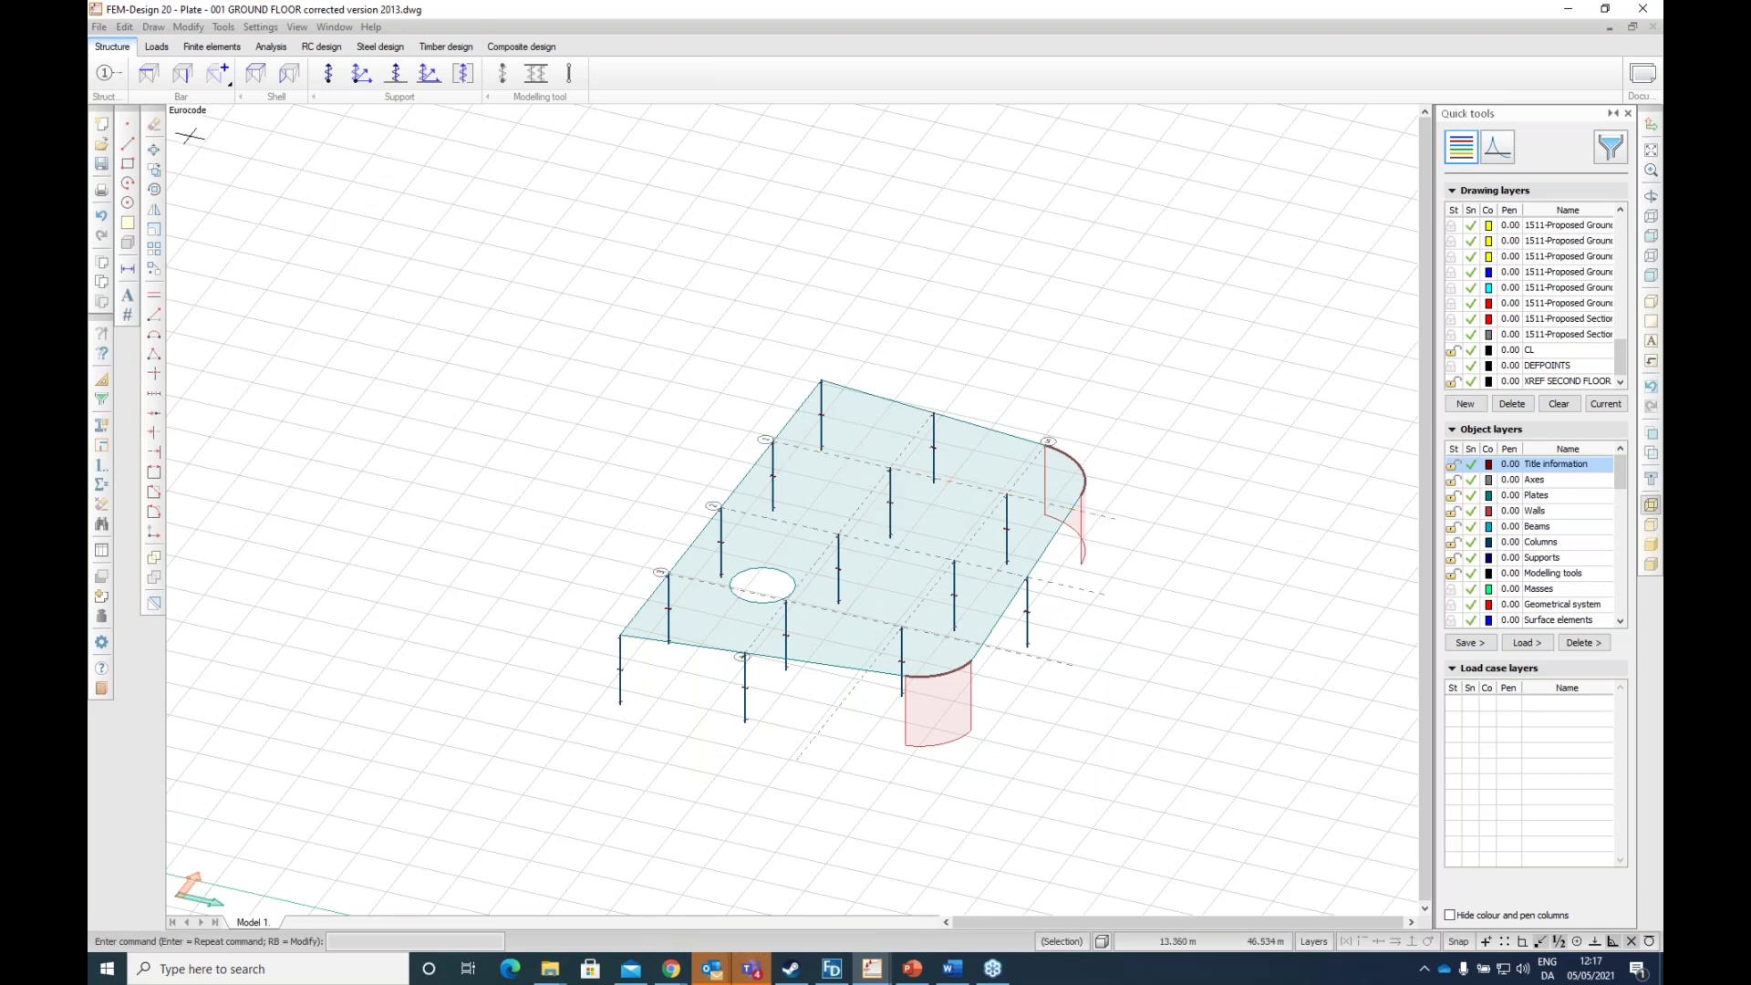
Step: Create a load case named sw with the type +Struc. dead load
left_click(157, 47)
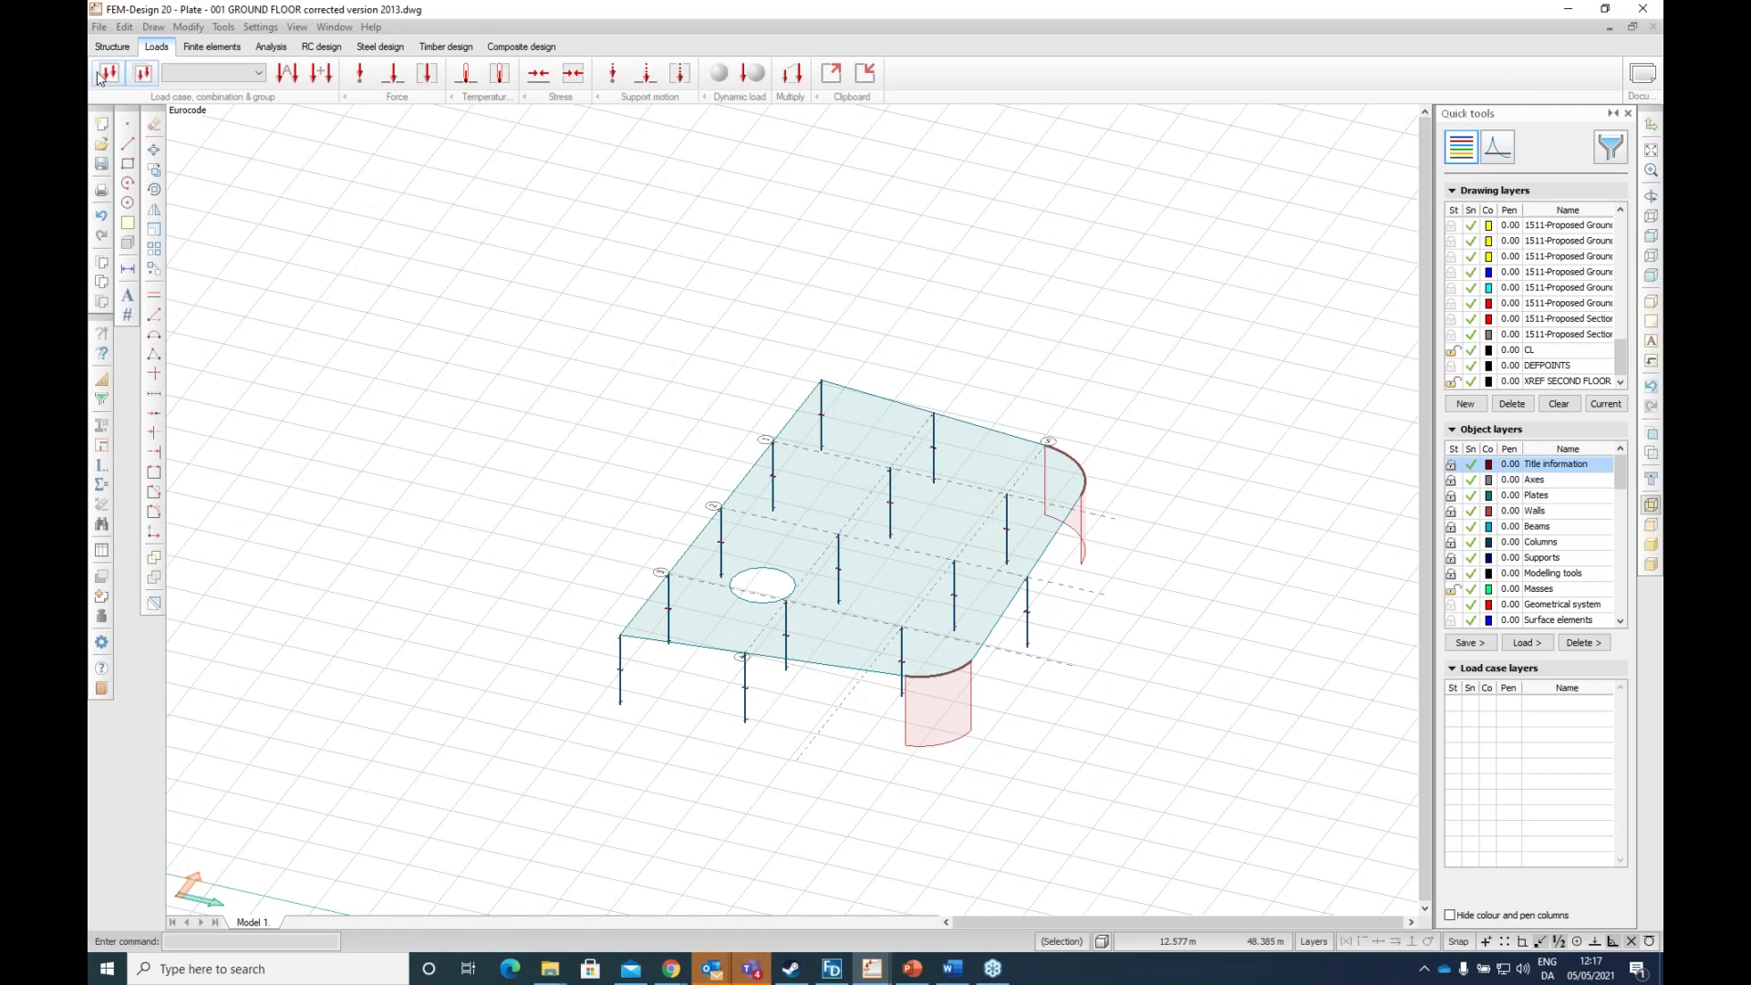
left_click(110, 73)
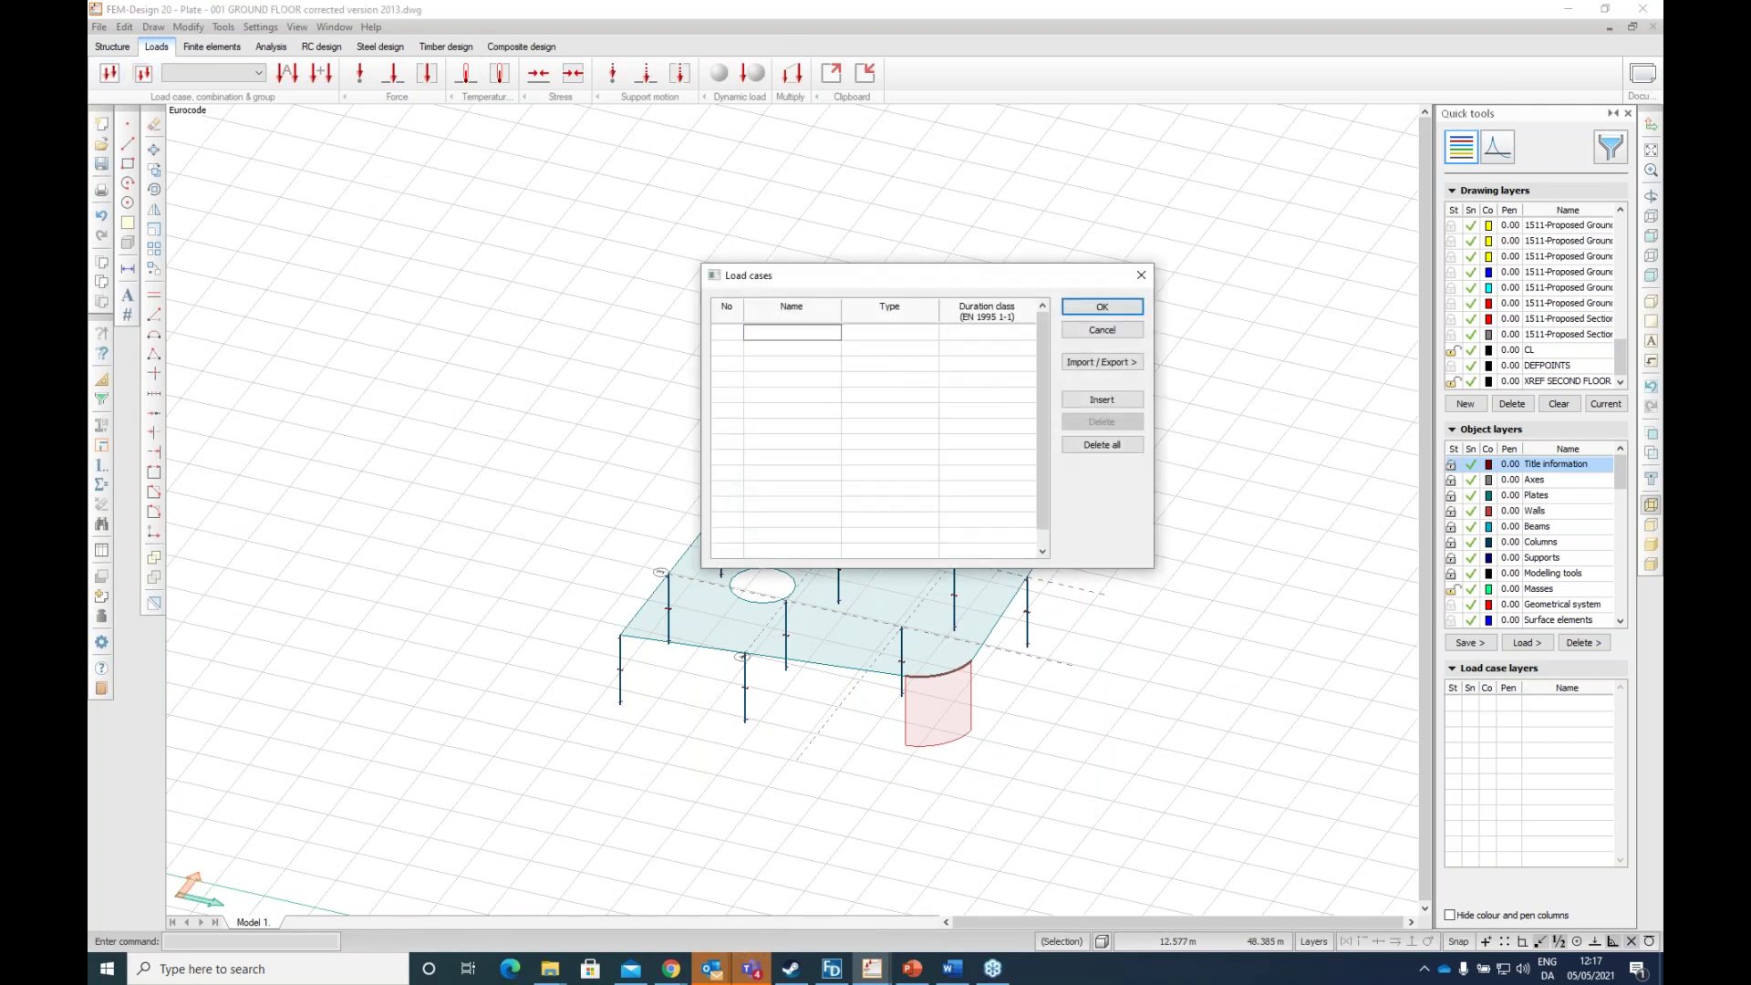
type("sw")
left_click(915, 334)
left_click(916, 334)
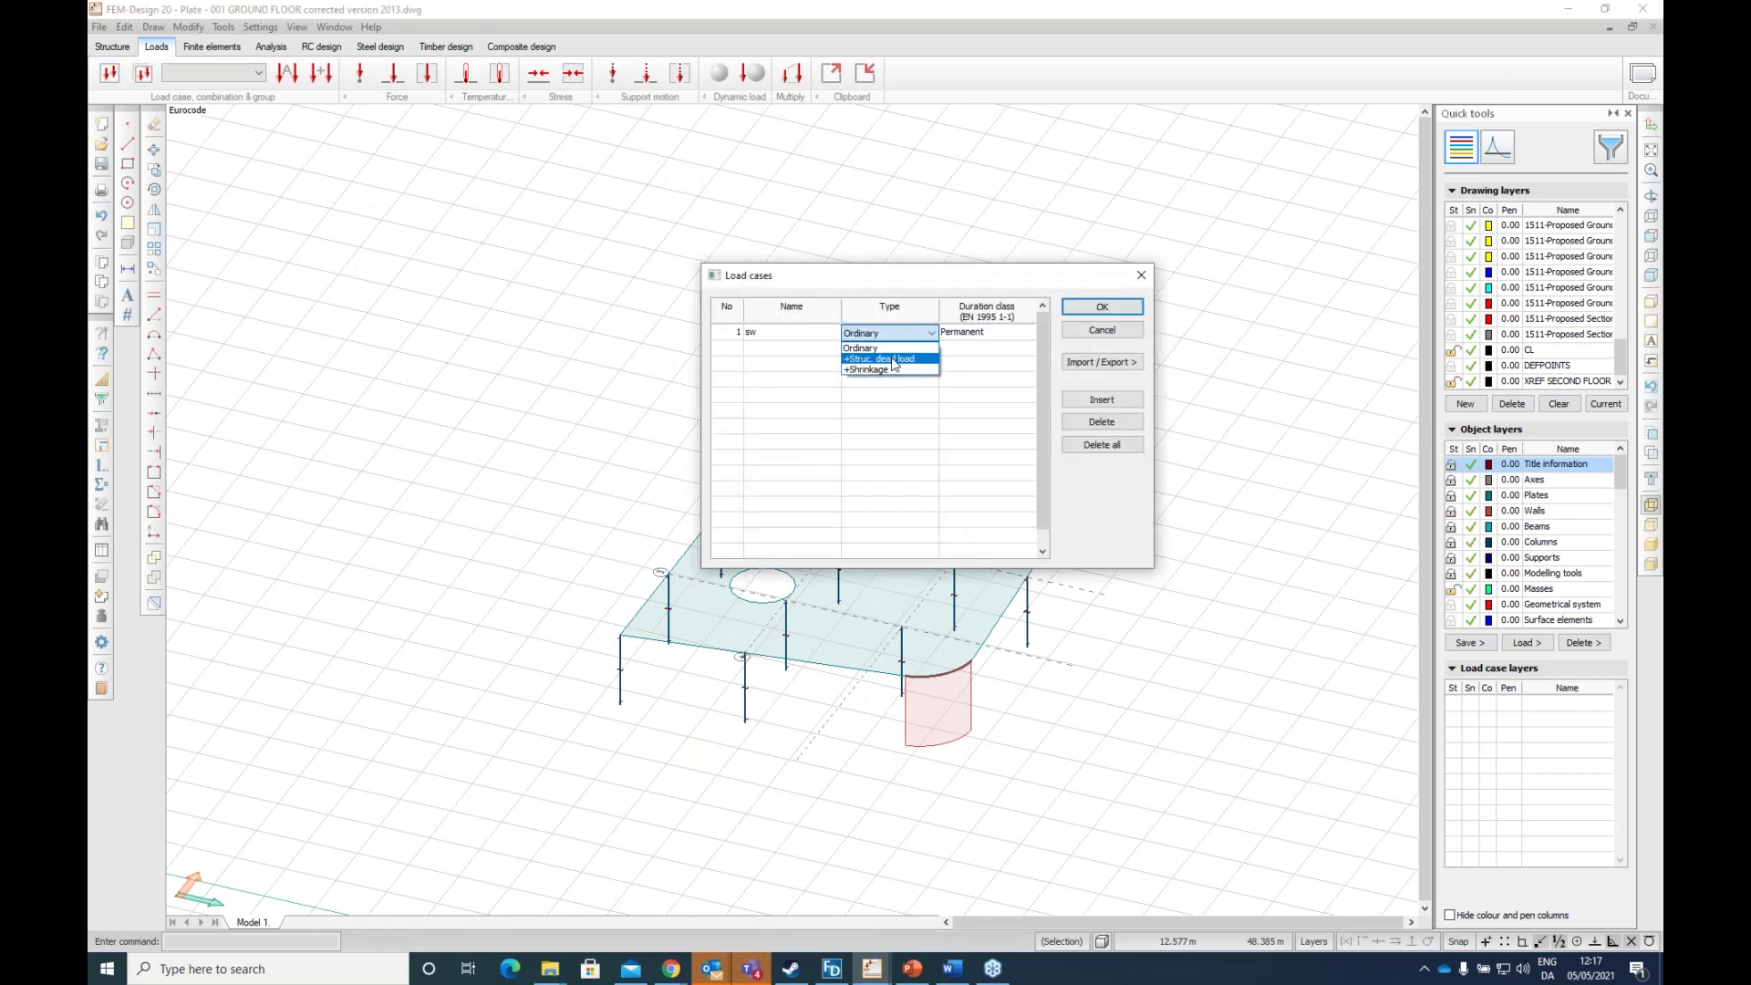
left_click(890, 343)
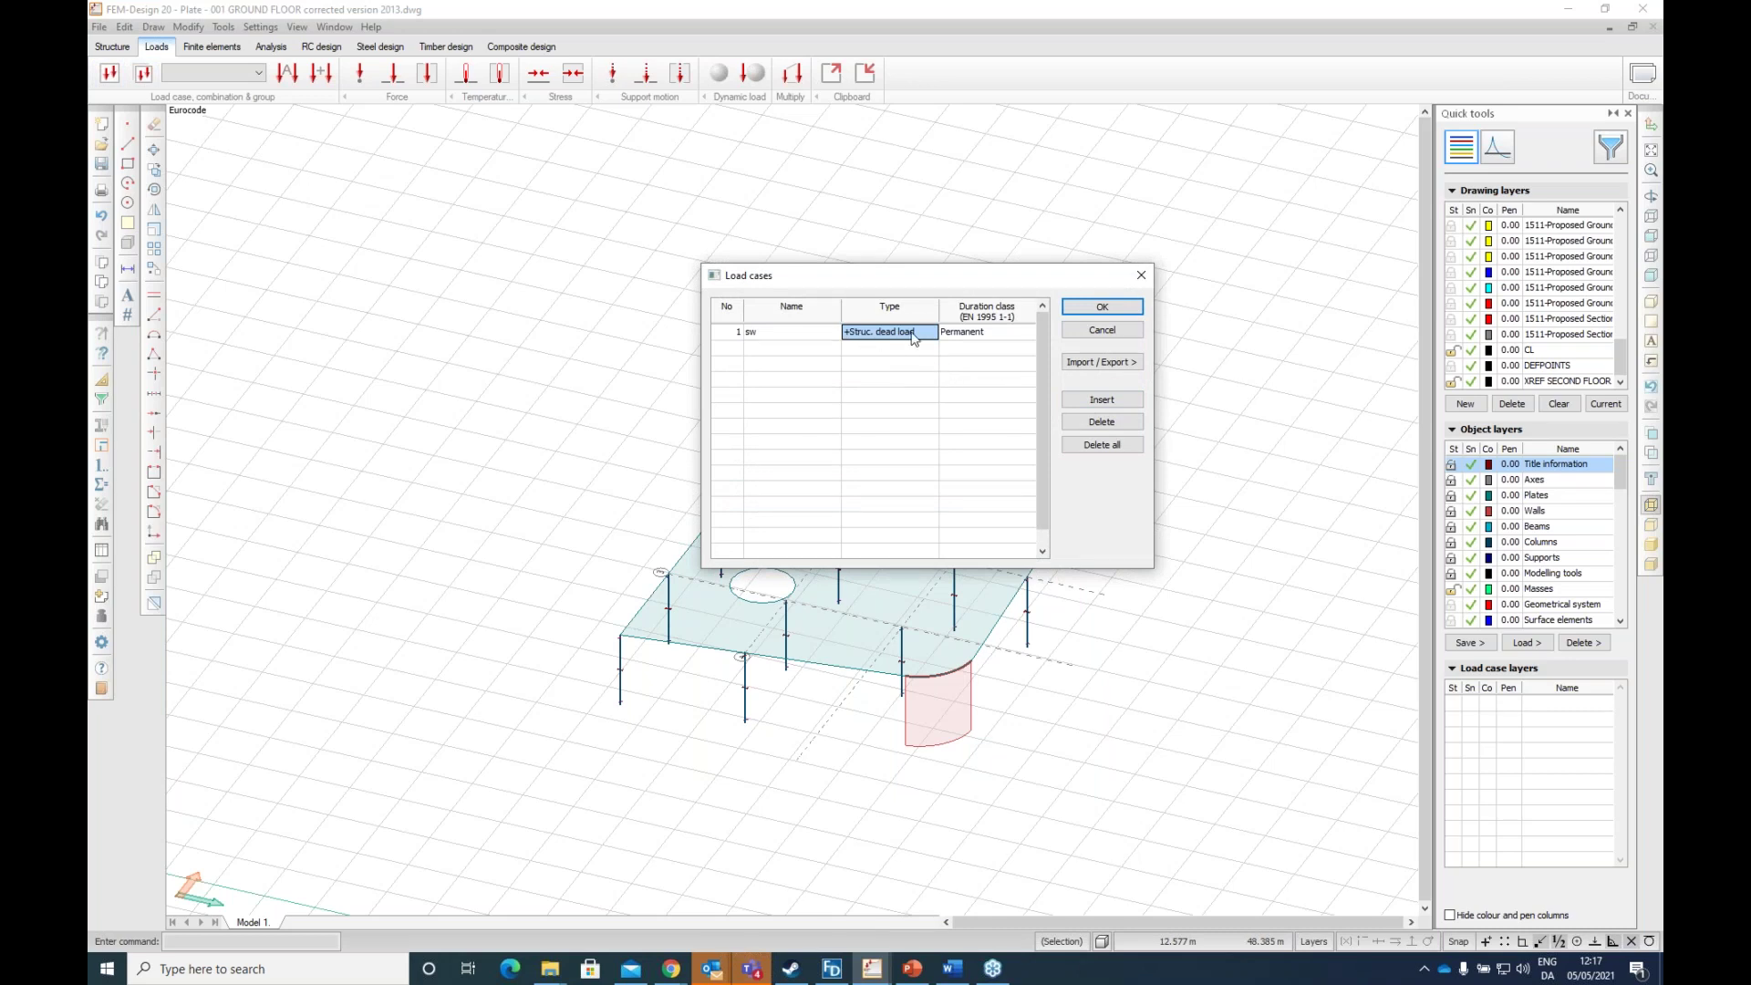
Step: Add a second load case named Live with the type Ordinary and accept the load cases
left_click(800, 350)
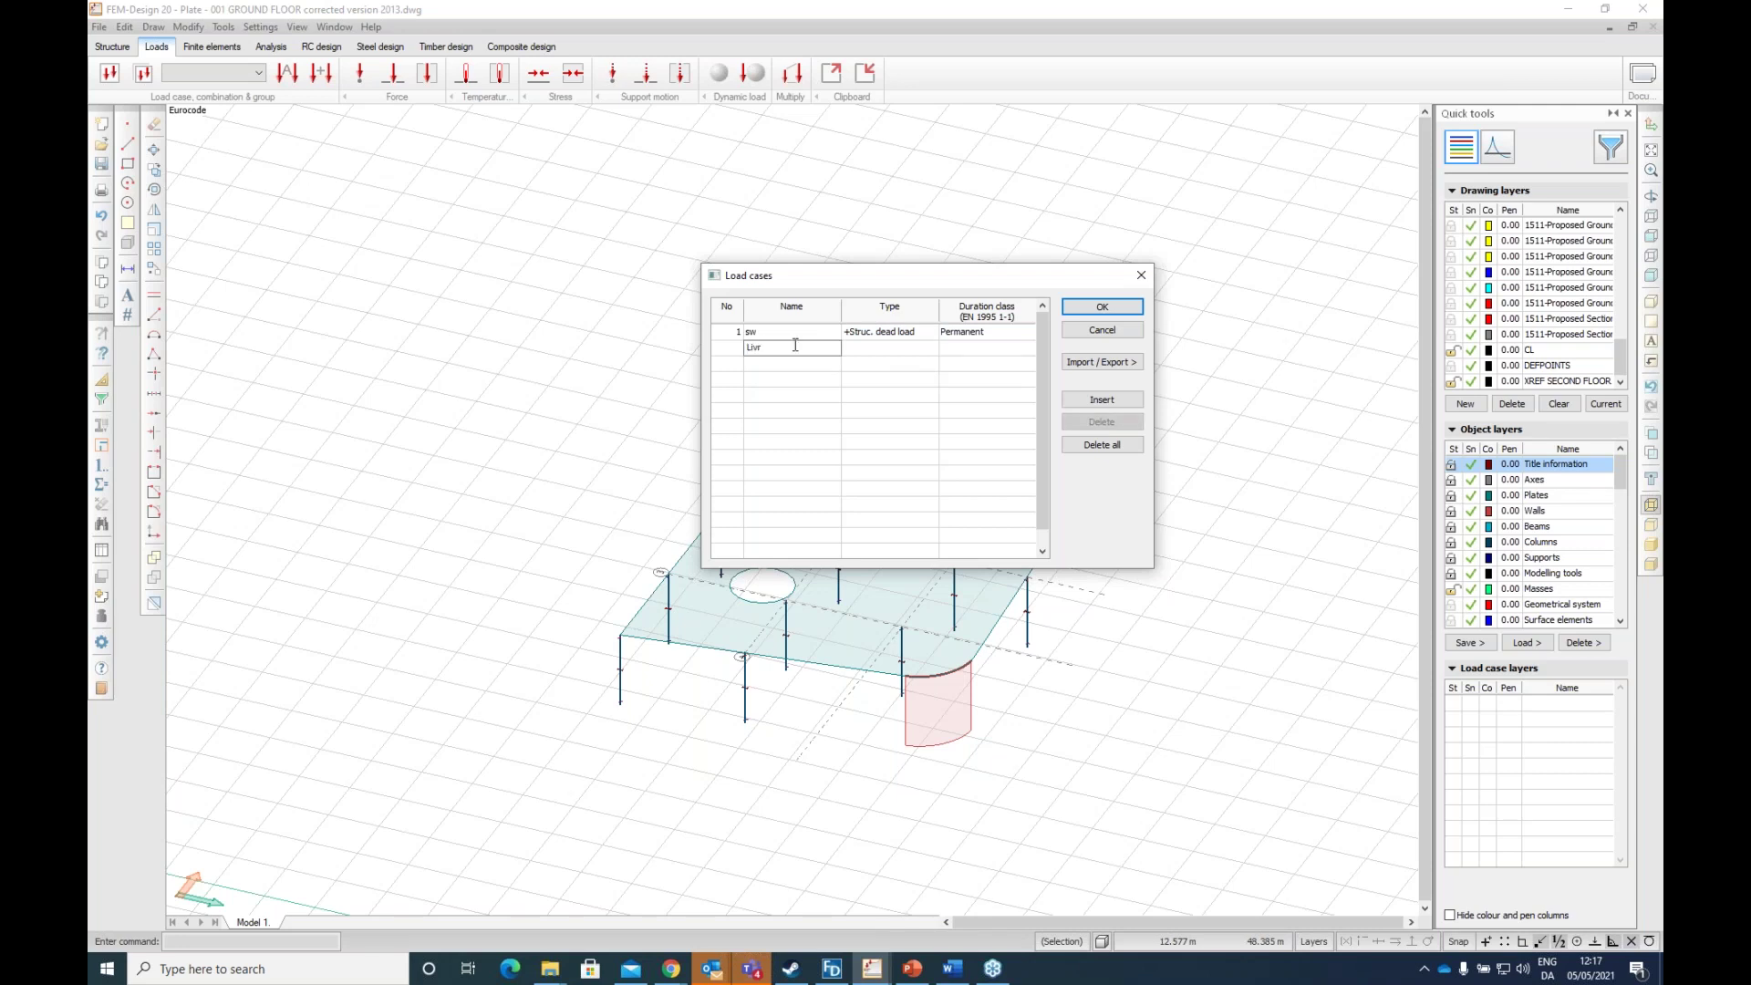
left_click(915, 334)
left_click(916, 350)
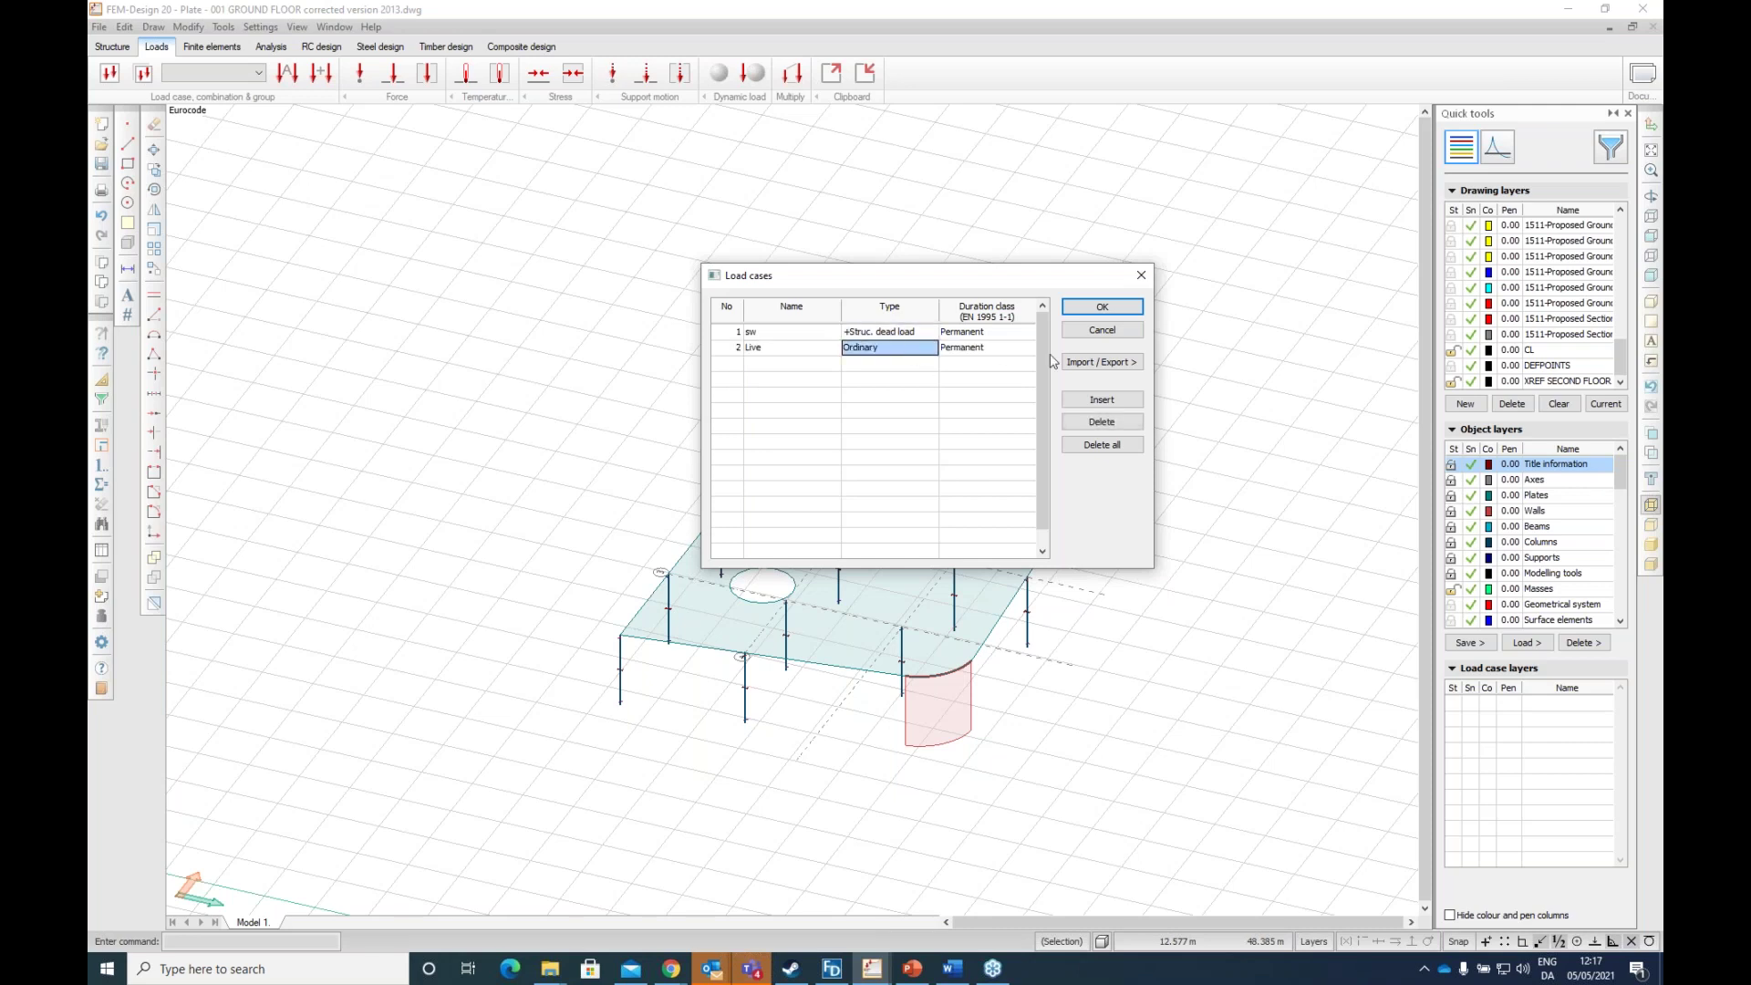
left_click(1101, 307)
Step: Make Live the current load case and apply a 3 kN/m2 surface load over the whole plate region, leaving out the hole
left_click(212, 73)
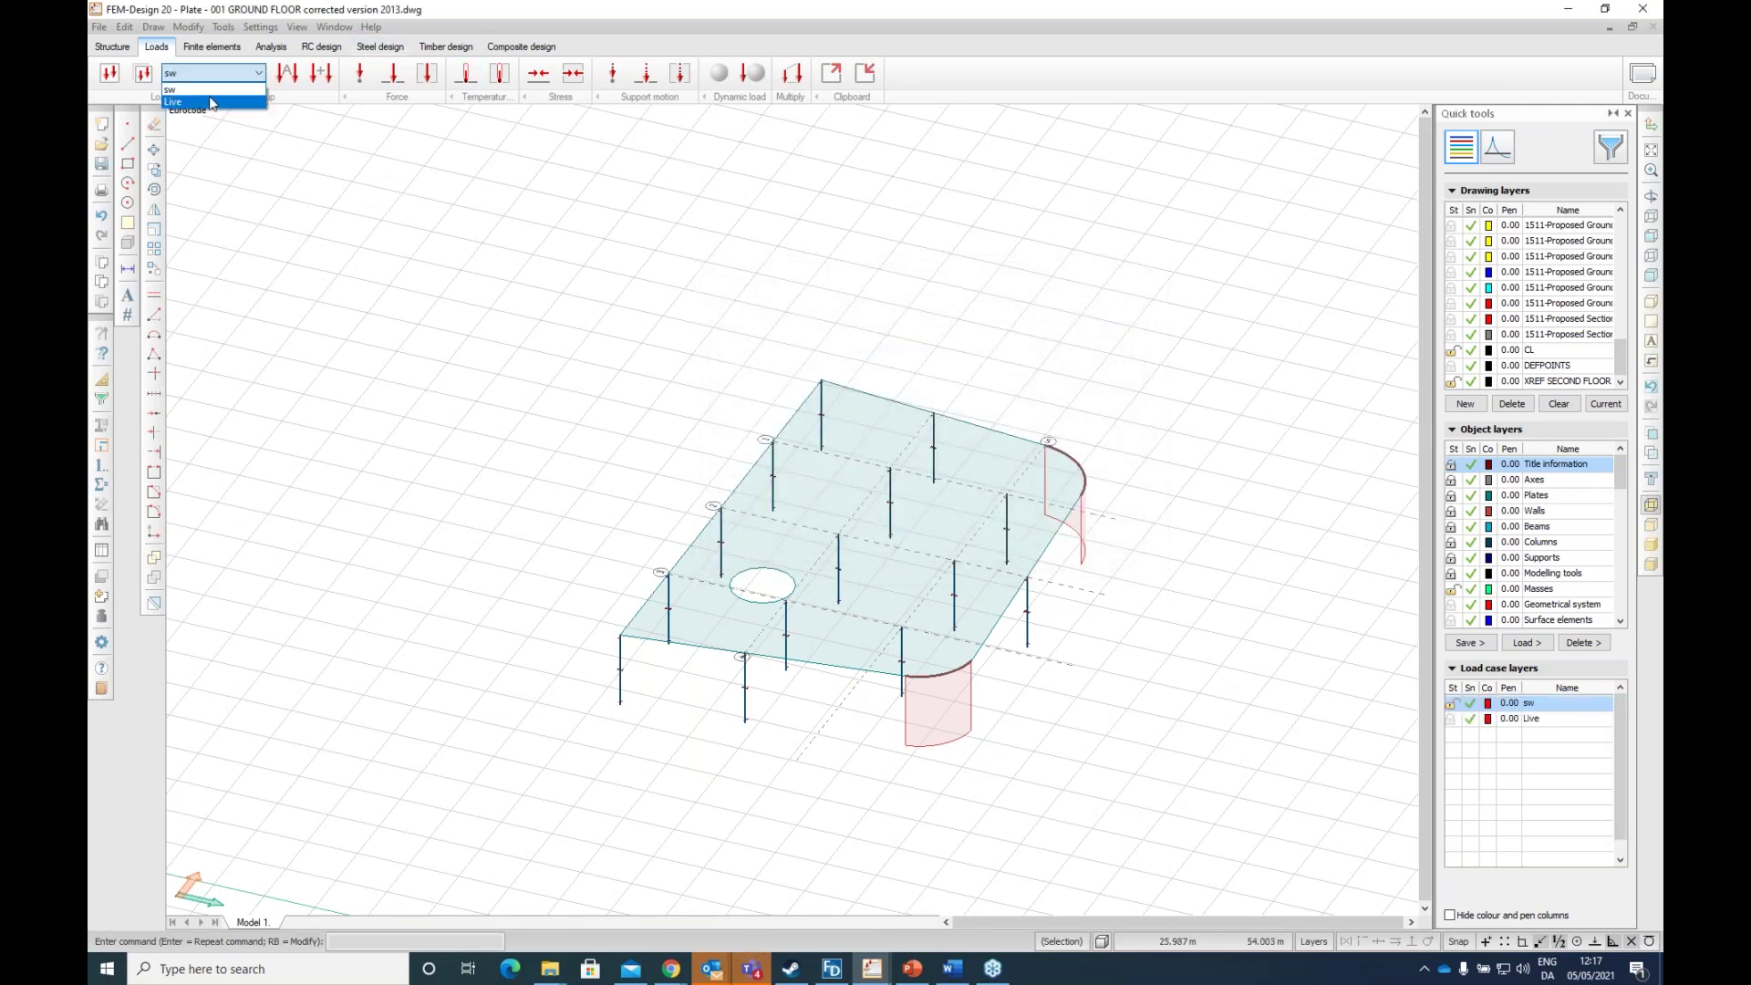
left_click(212, 102)
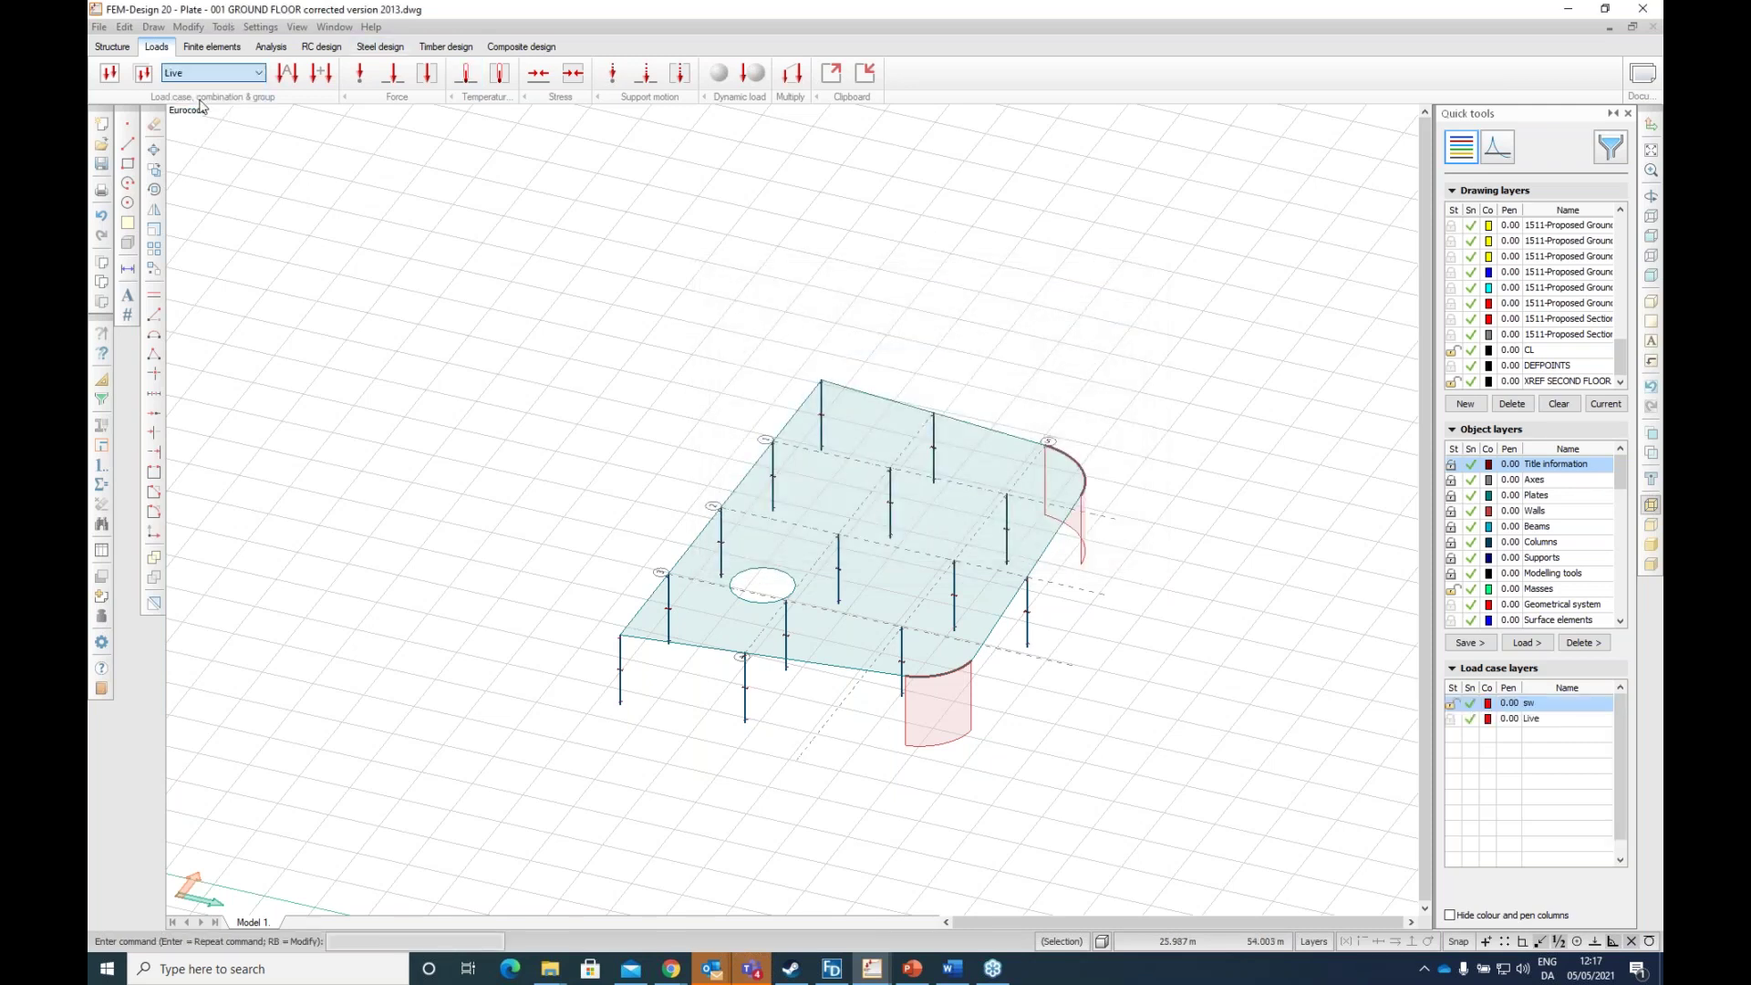
left_click(427, 75)
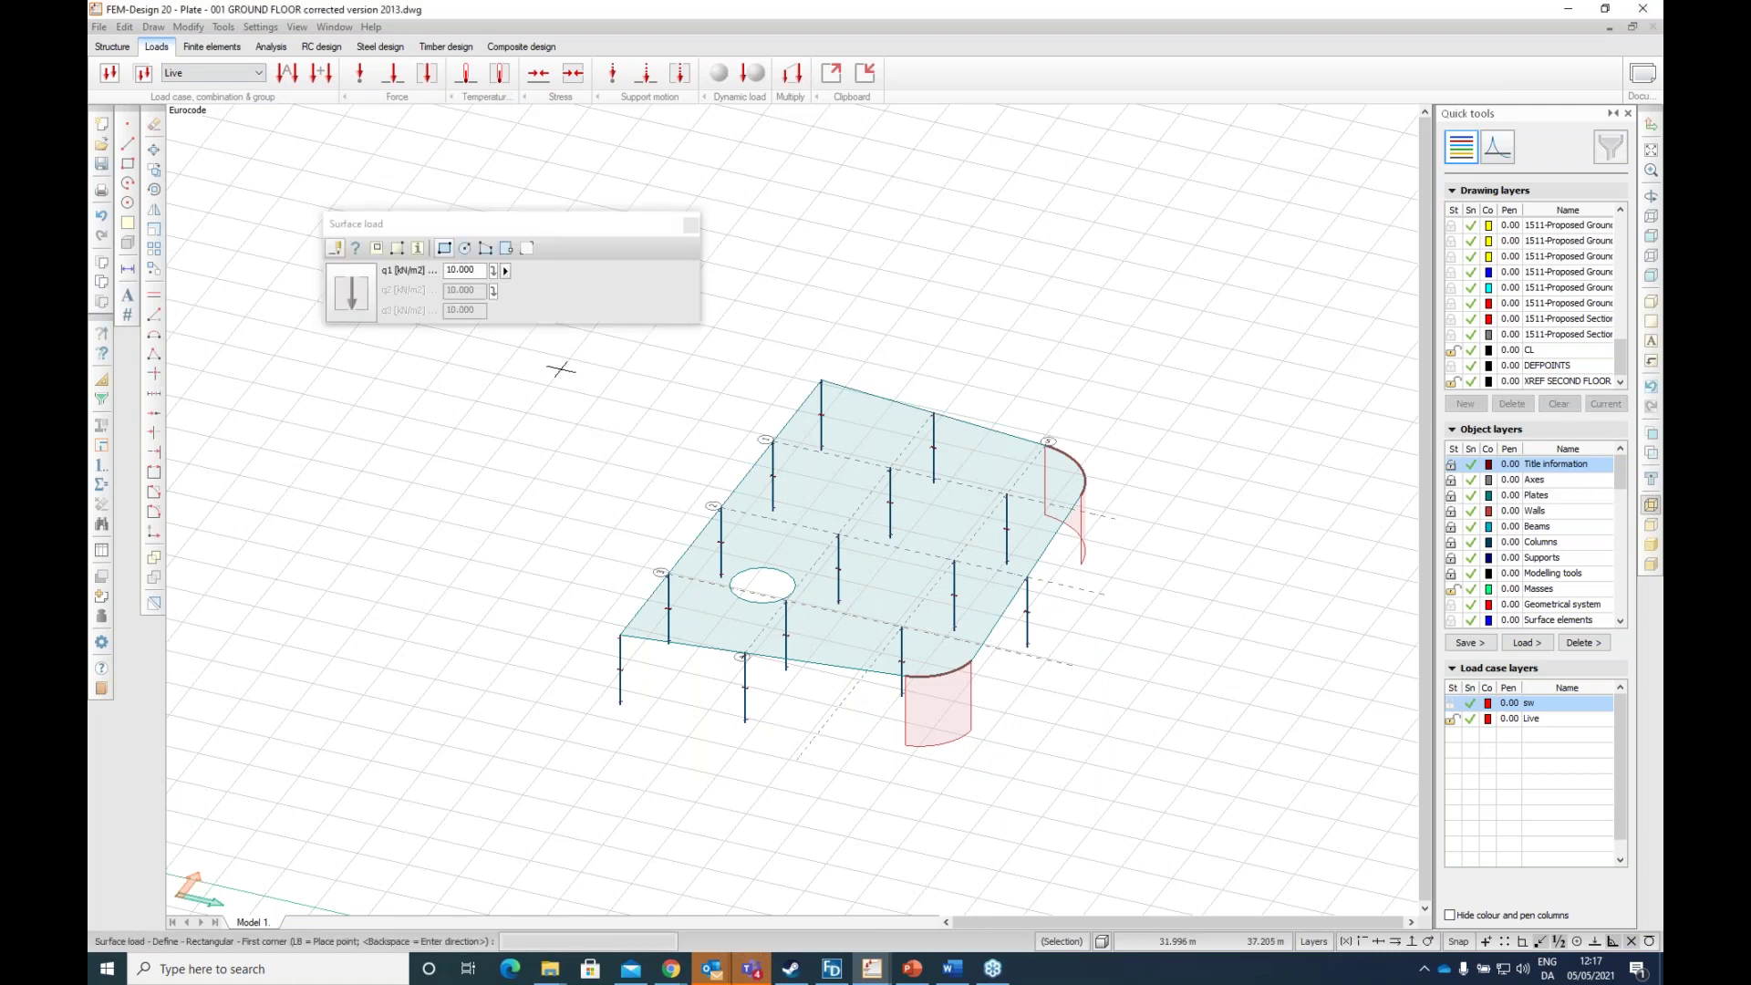
double_click(476, 269)
type("3")
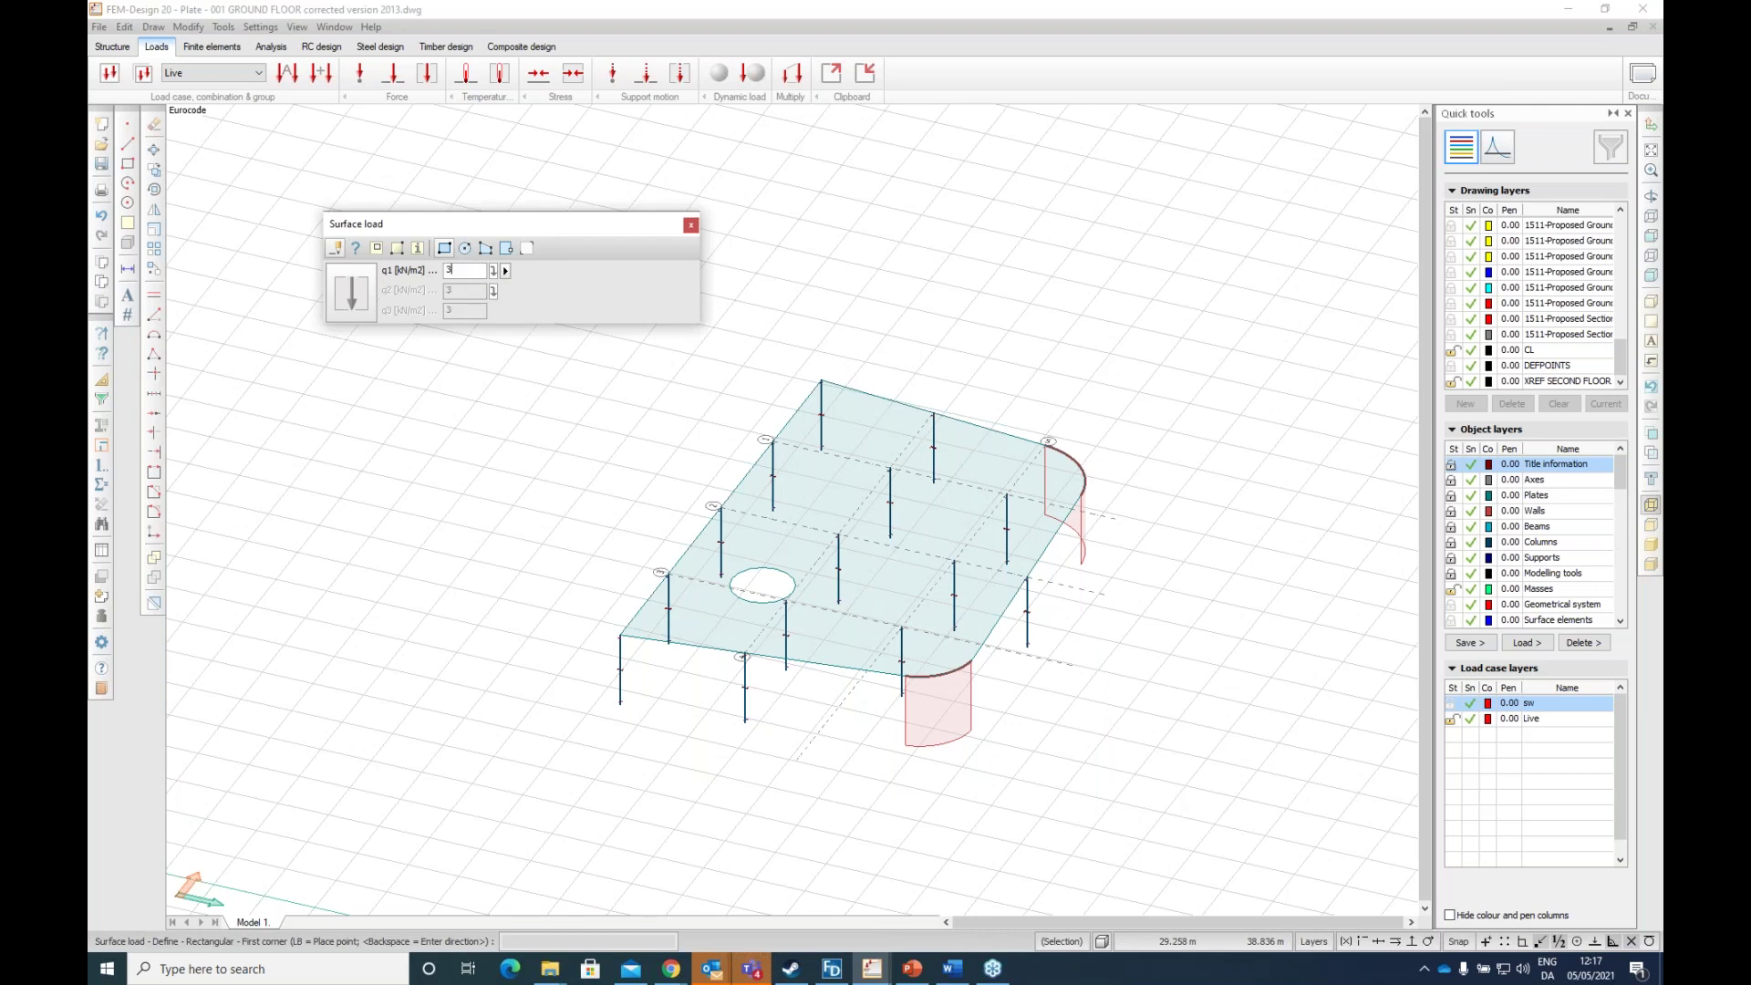
left_click(526, 250)
left_click(916, 515)
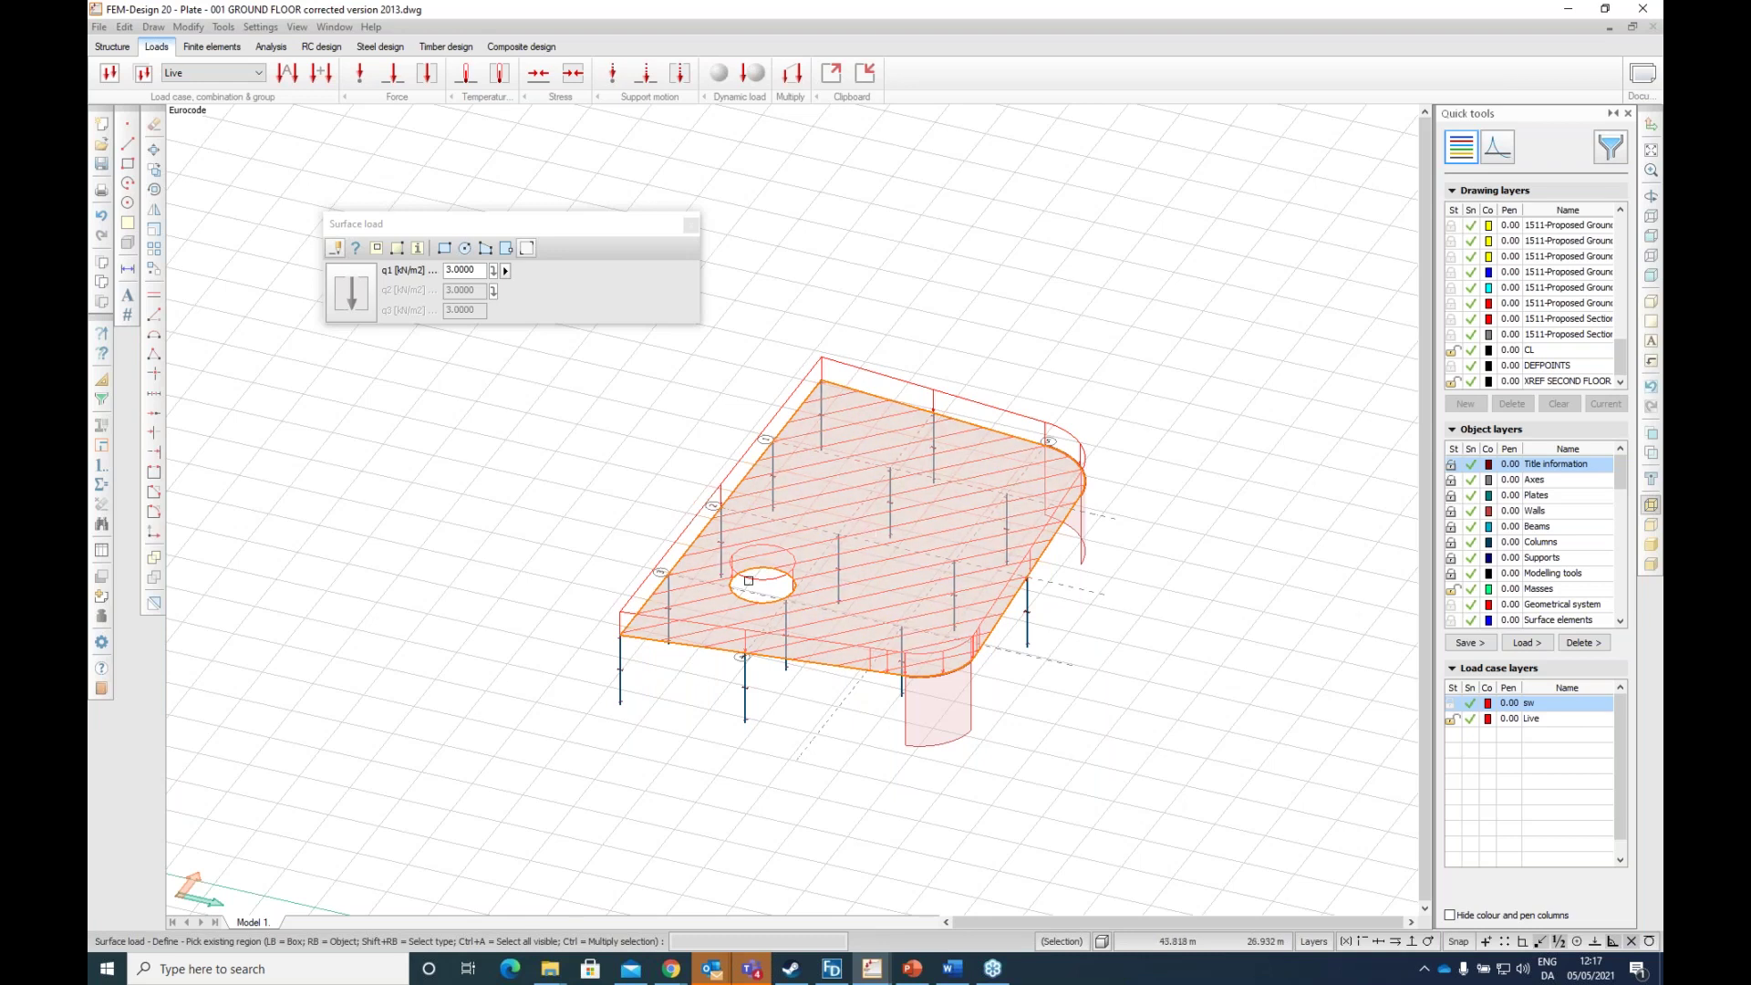
left_click(975, 548)
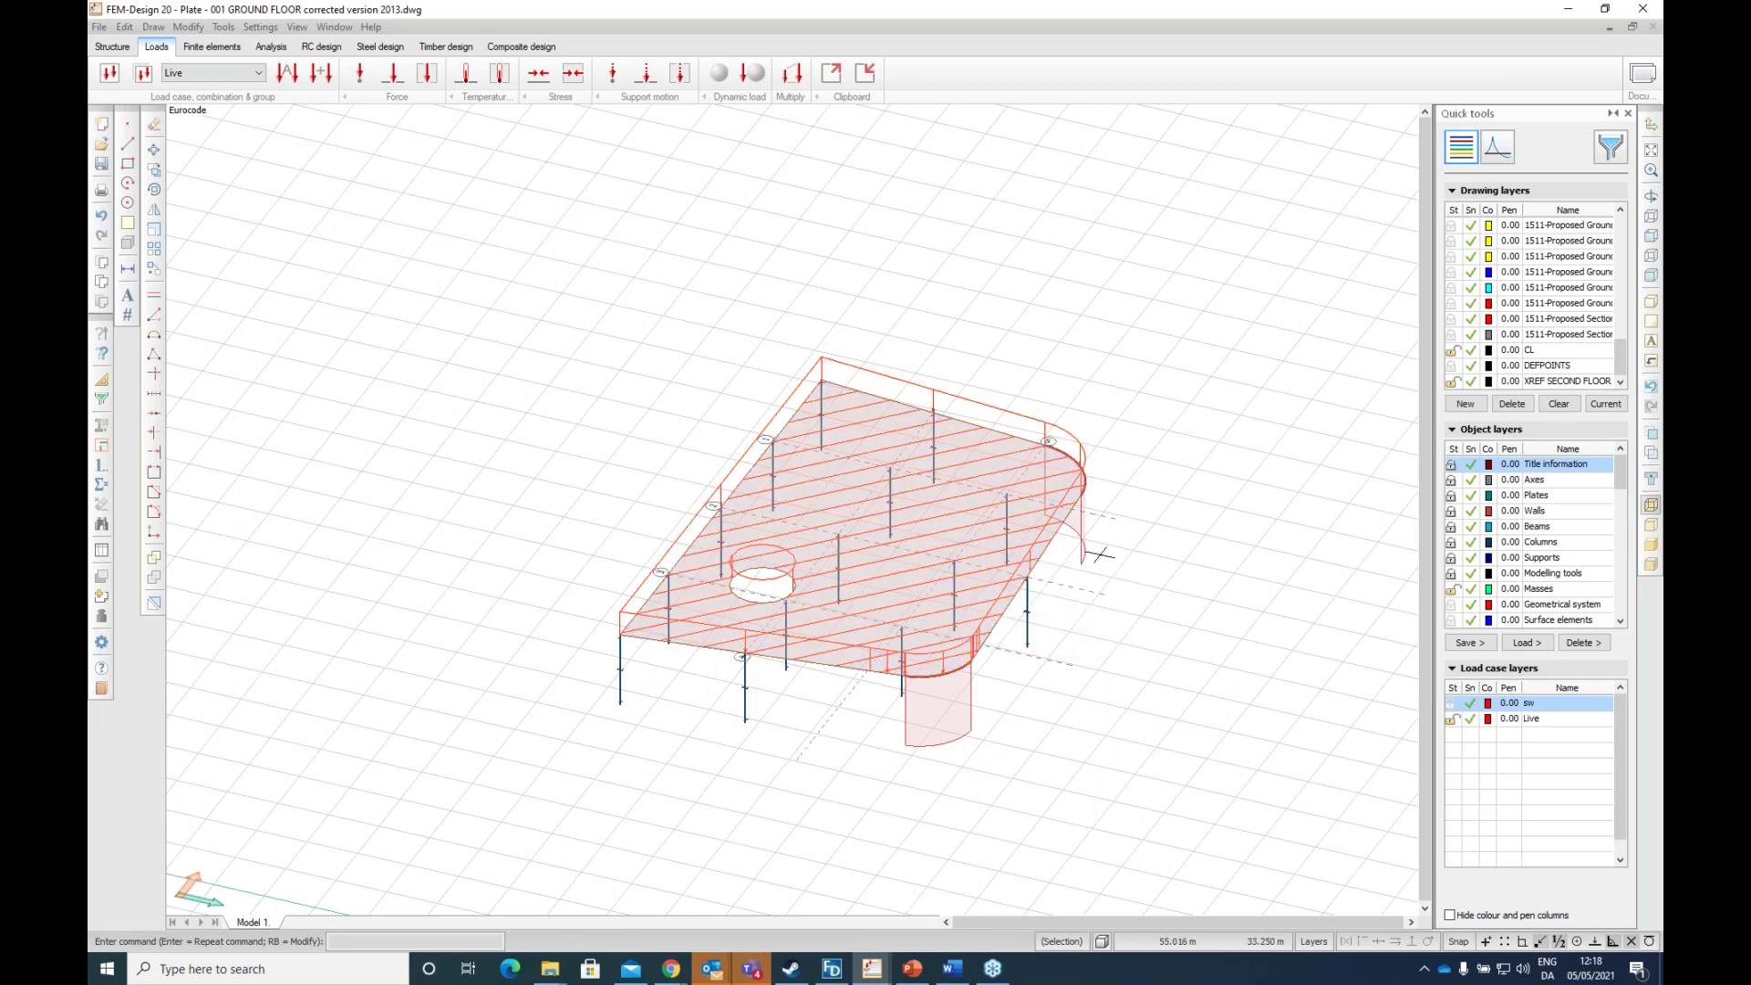
scroll(1099, 557, "up", 3)
scroll(920, 563, "down", 1)
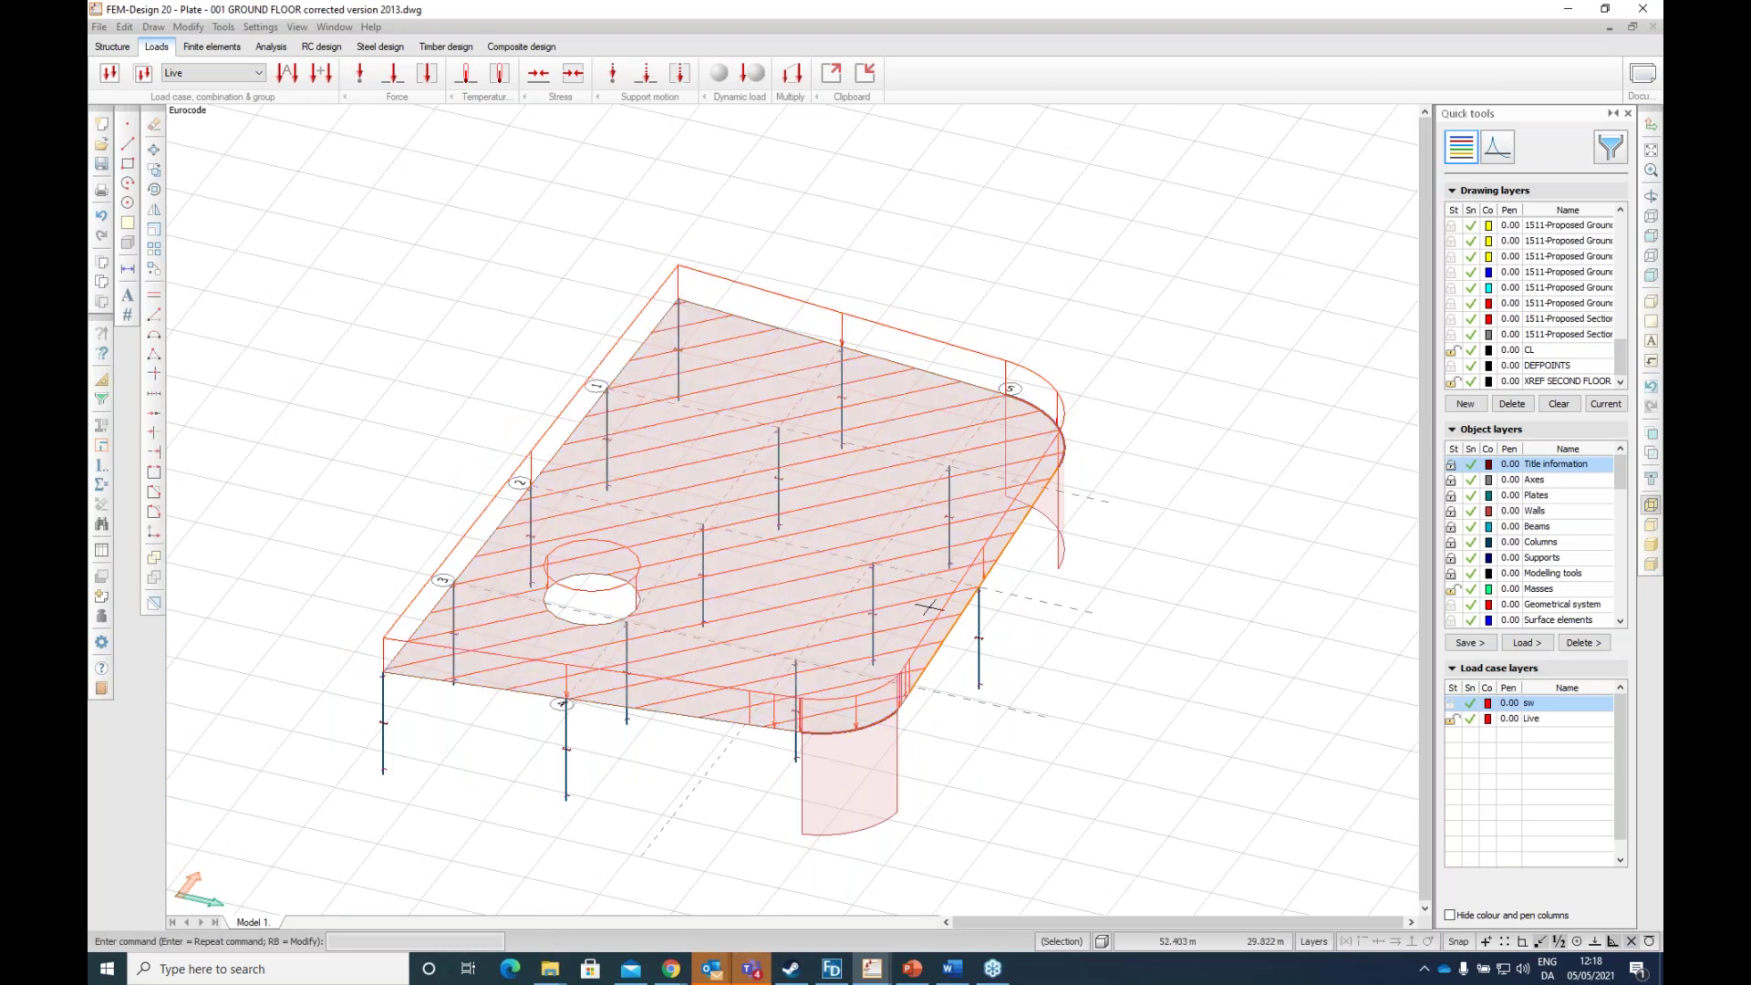
left_click_drag(997, 561, 638, 602)
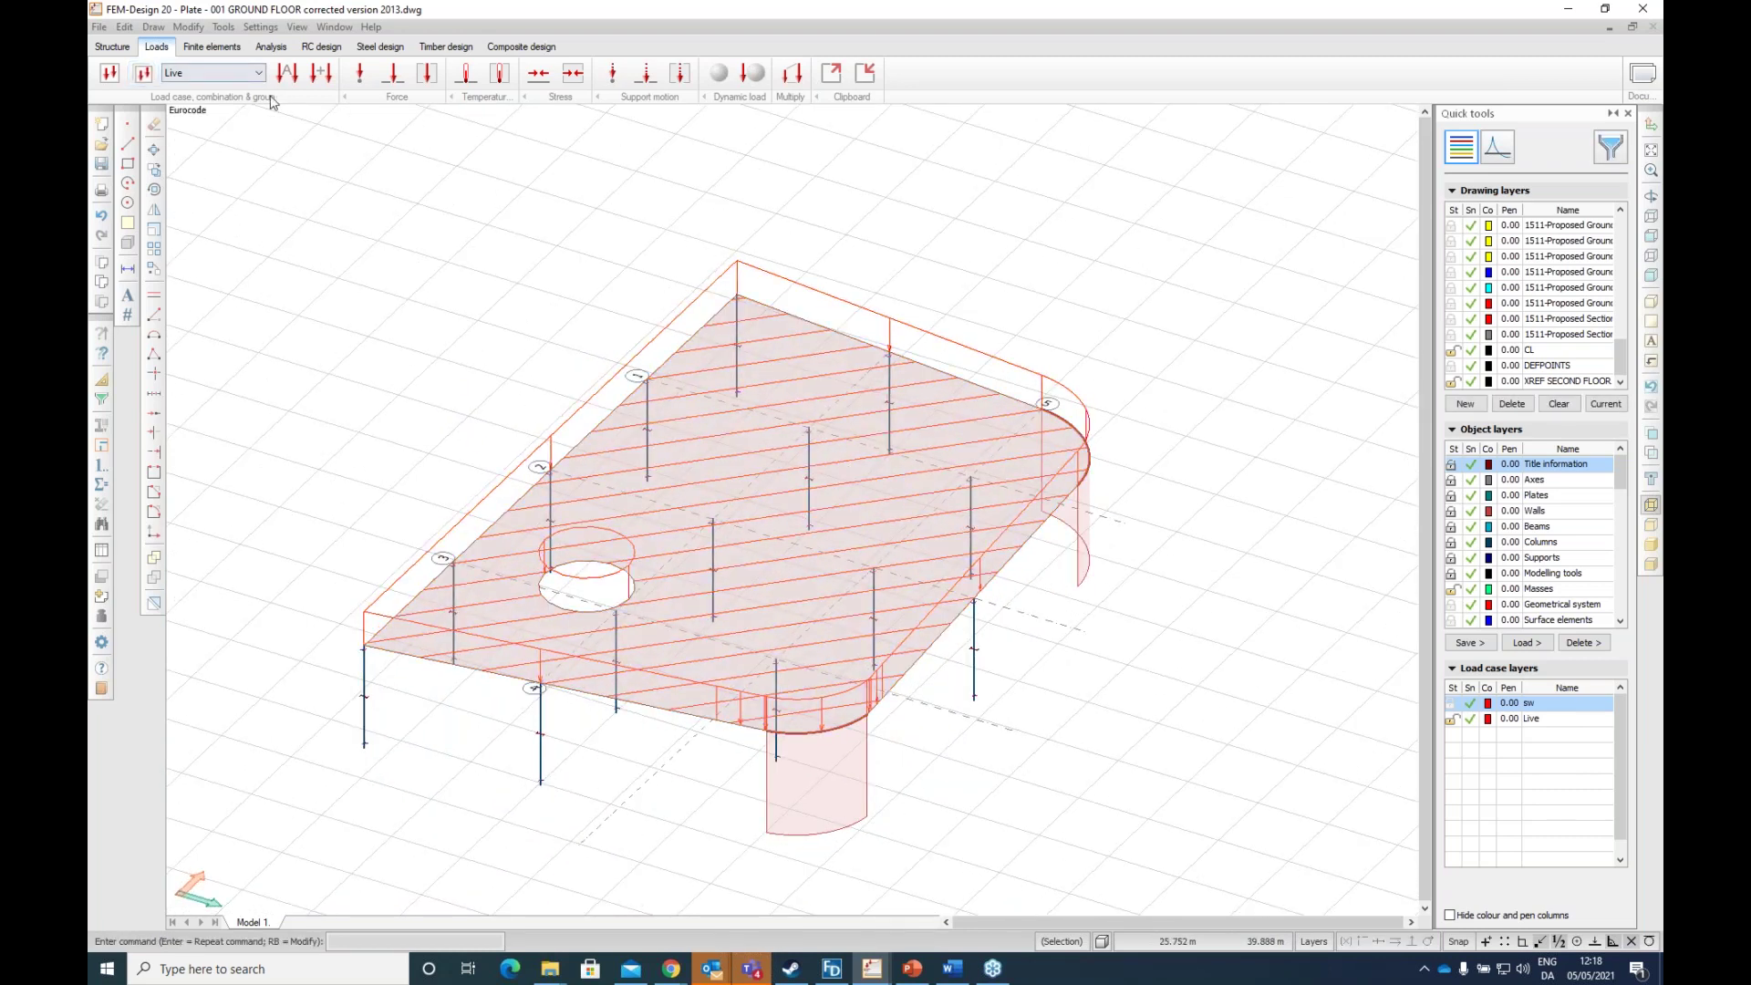
Step: Create load combination LC of type U, including load cases sw and Live, each with factor 1.00
left_click(326, 76)
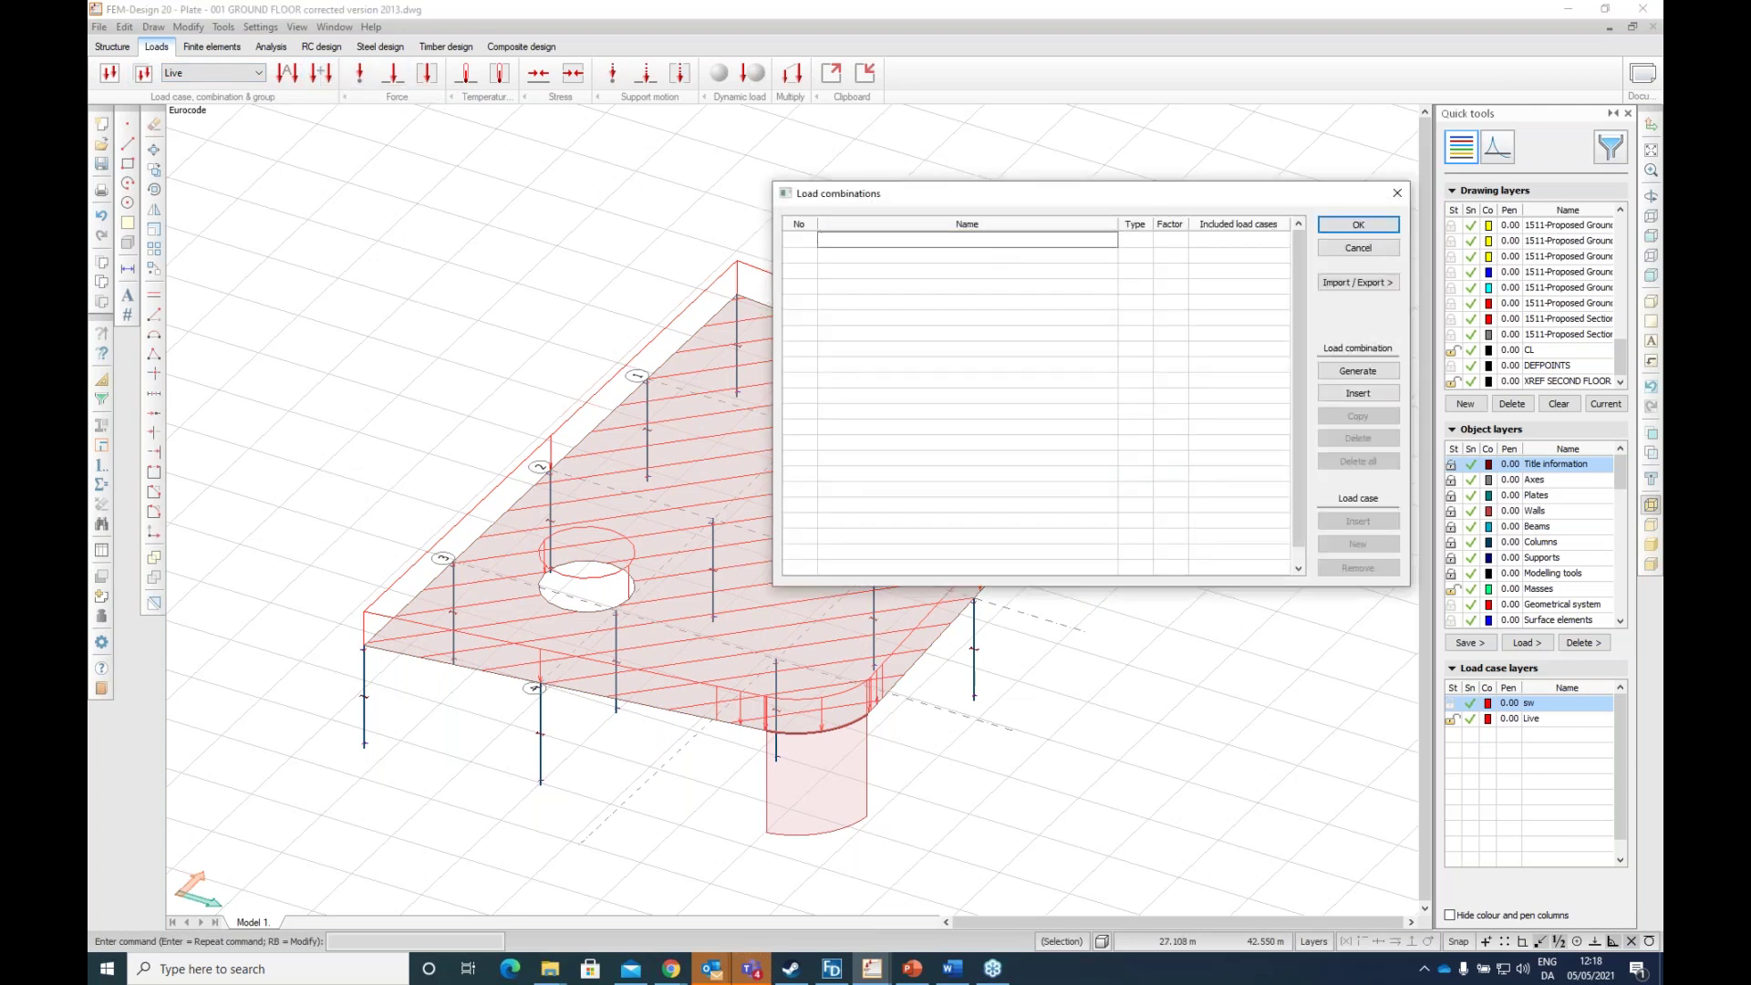
type("LC")
left_click(1142, 239)
left_click(1170, 241)
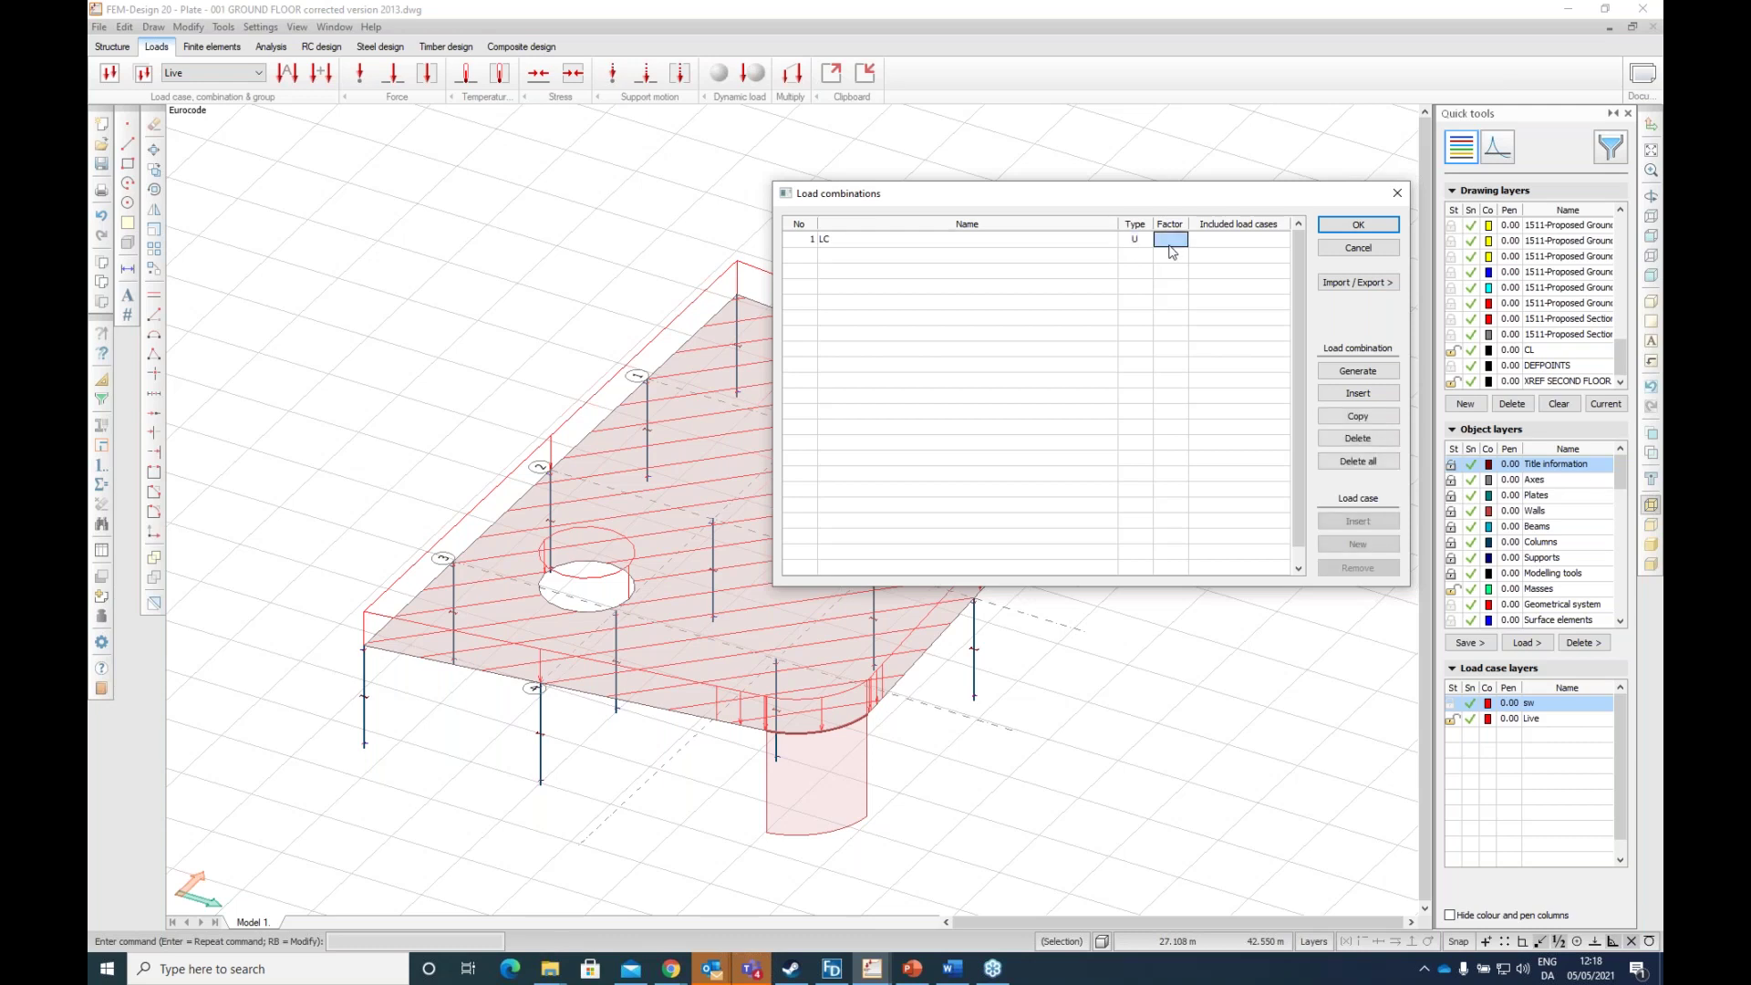
left_click(1223, 242)
left_click(1213, 256)
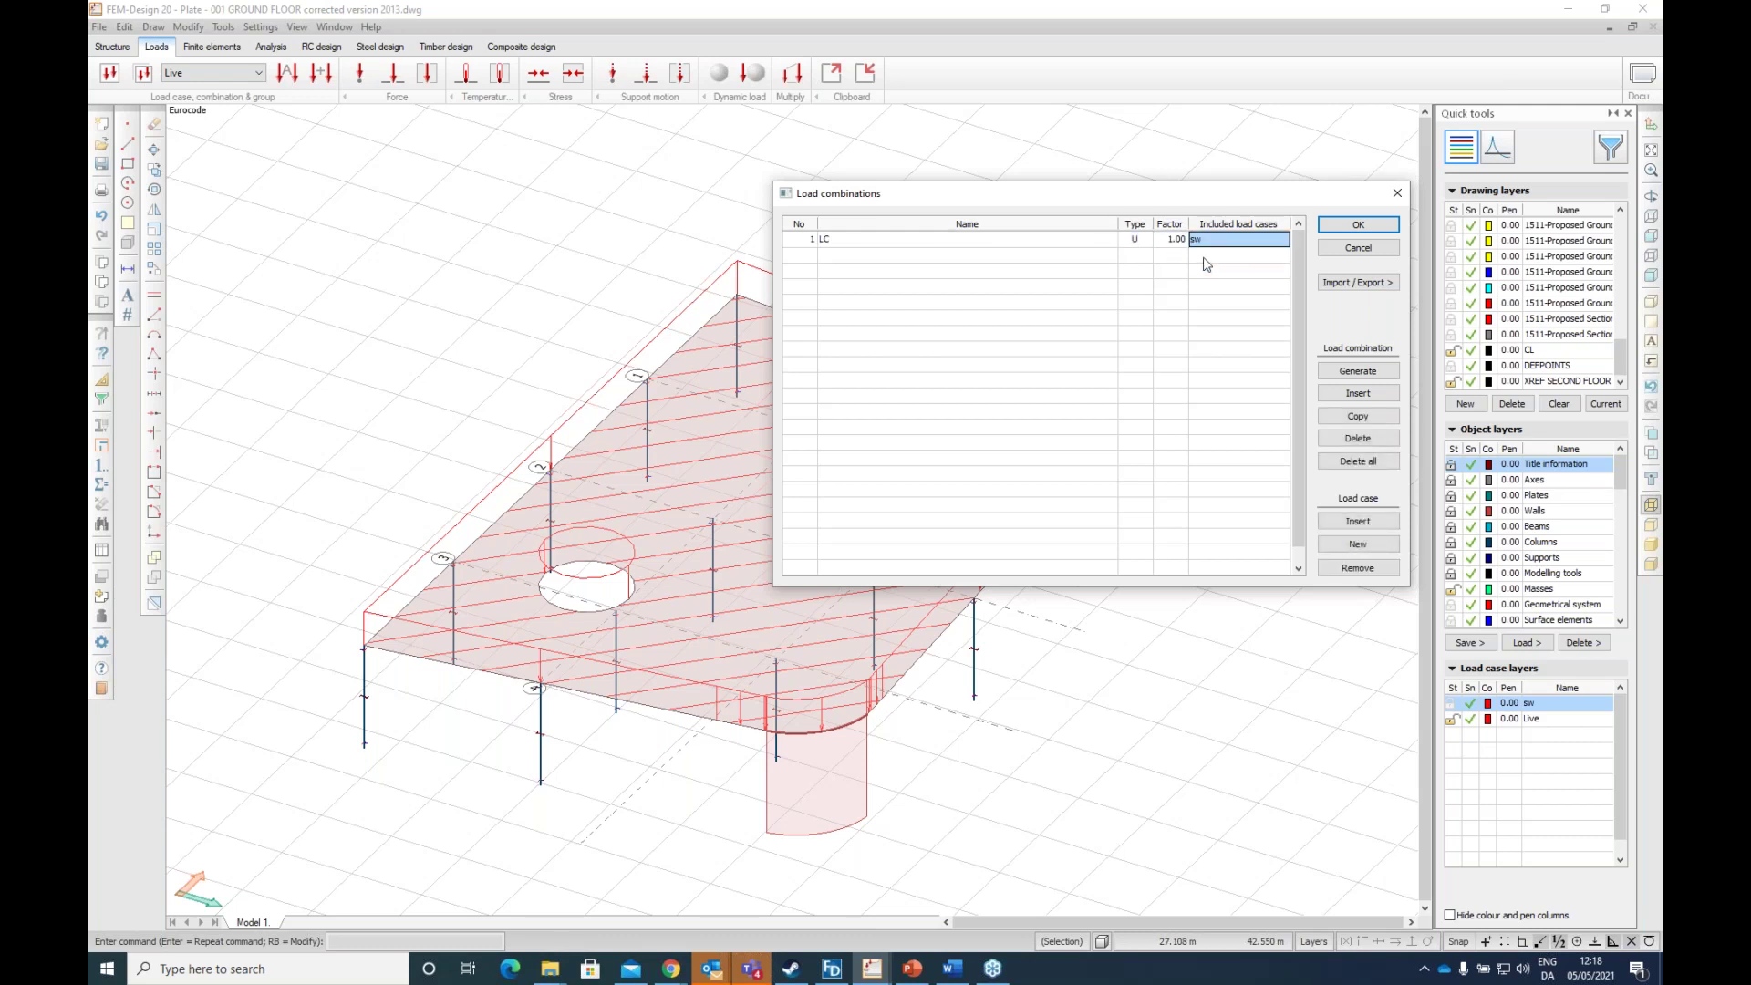
left_click(1183, 256)
left_click(1209, 258)
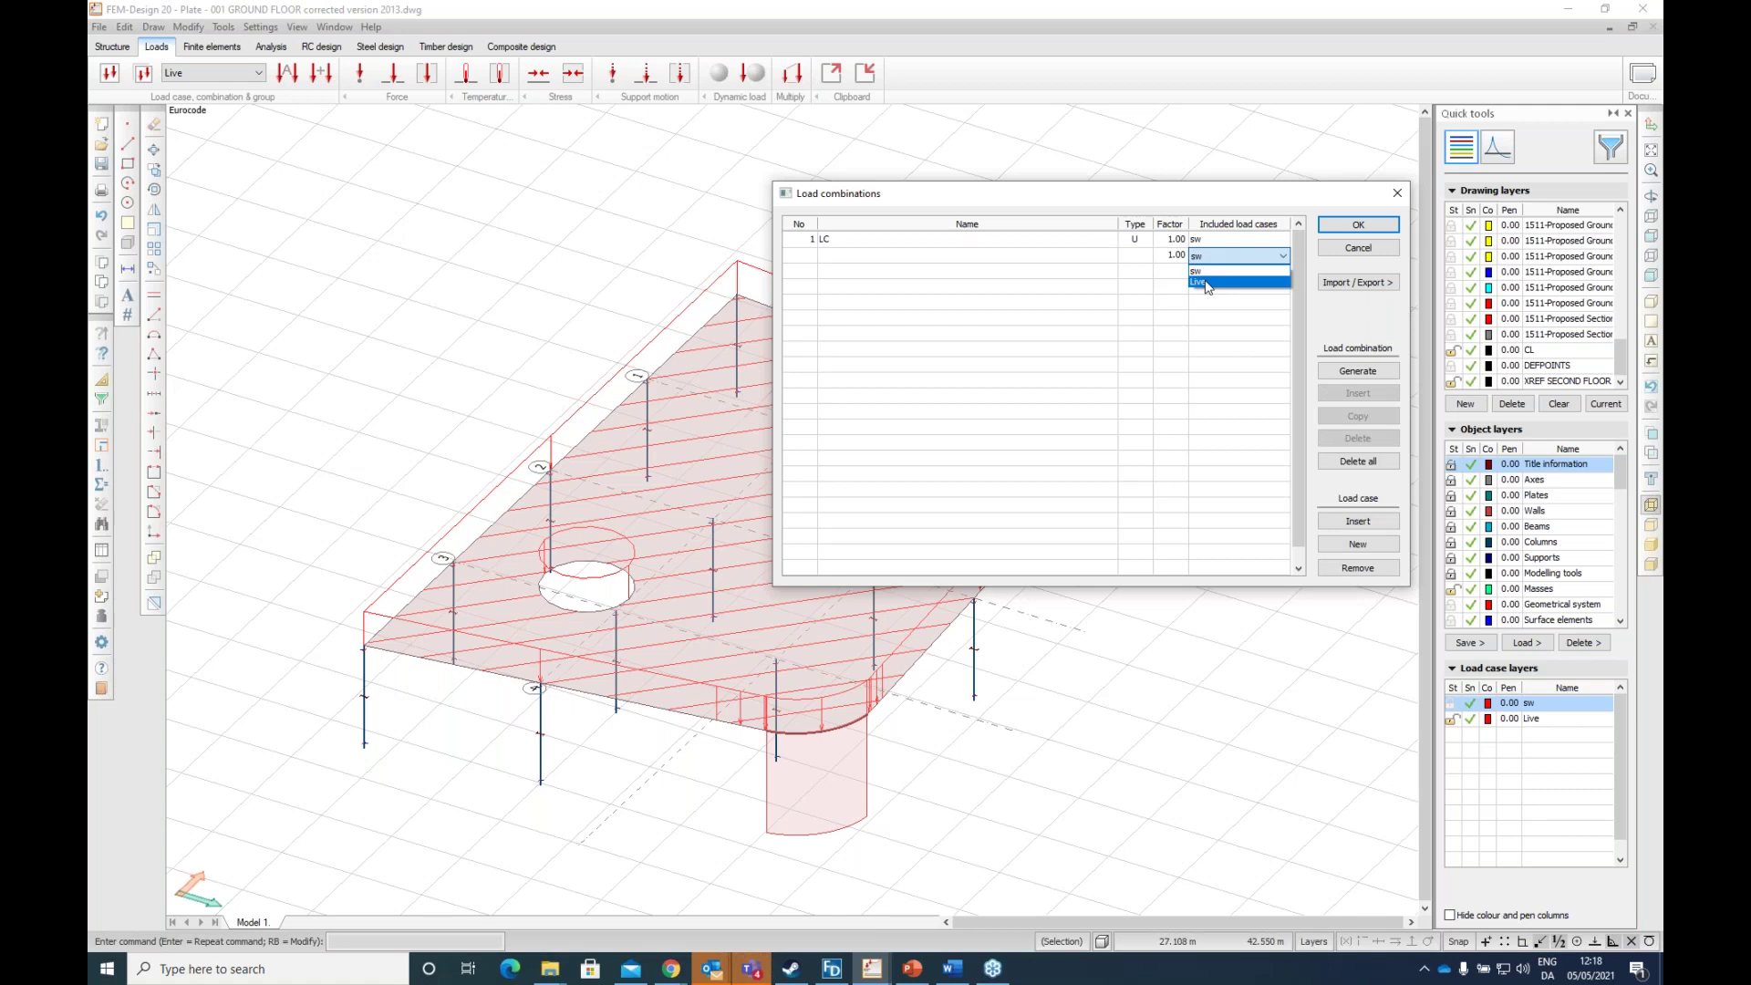
left_click(1213, 277)
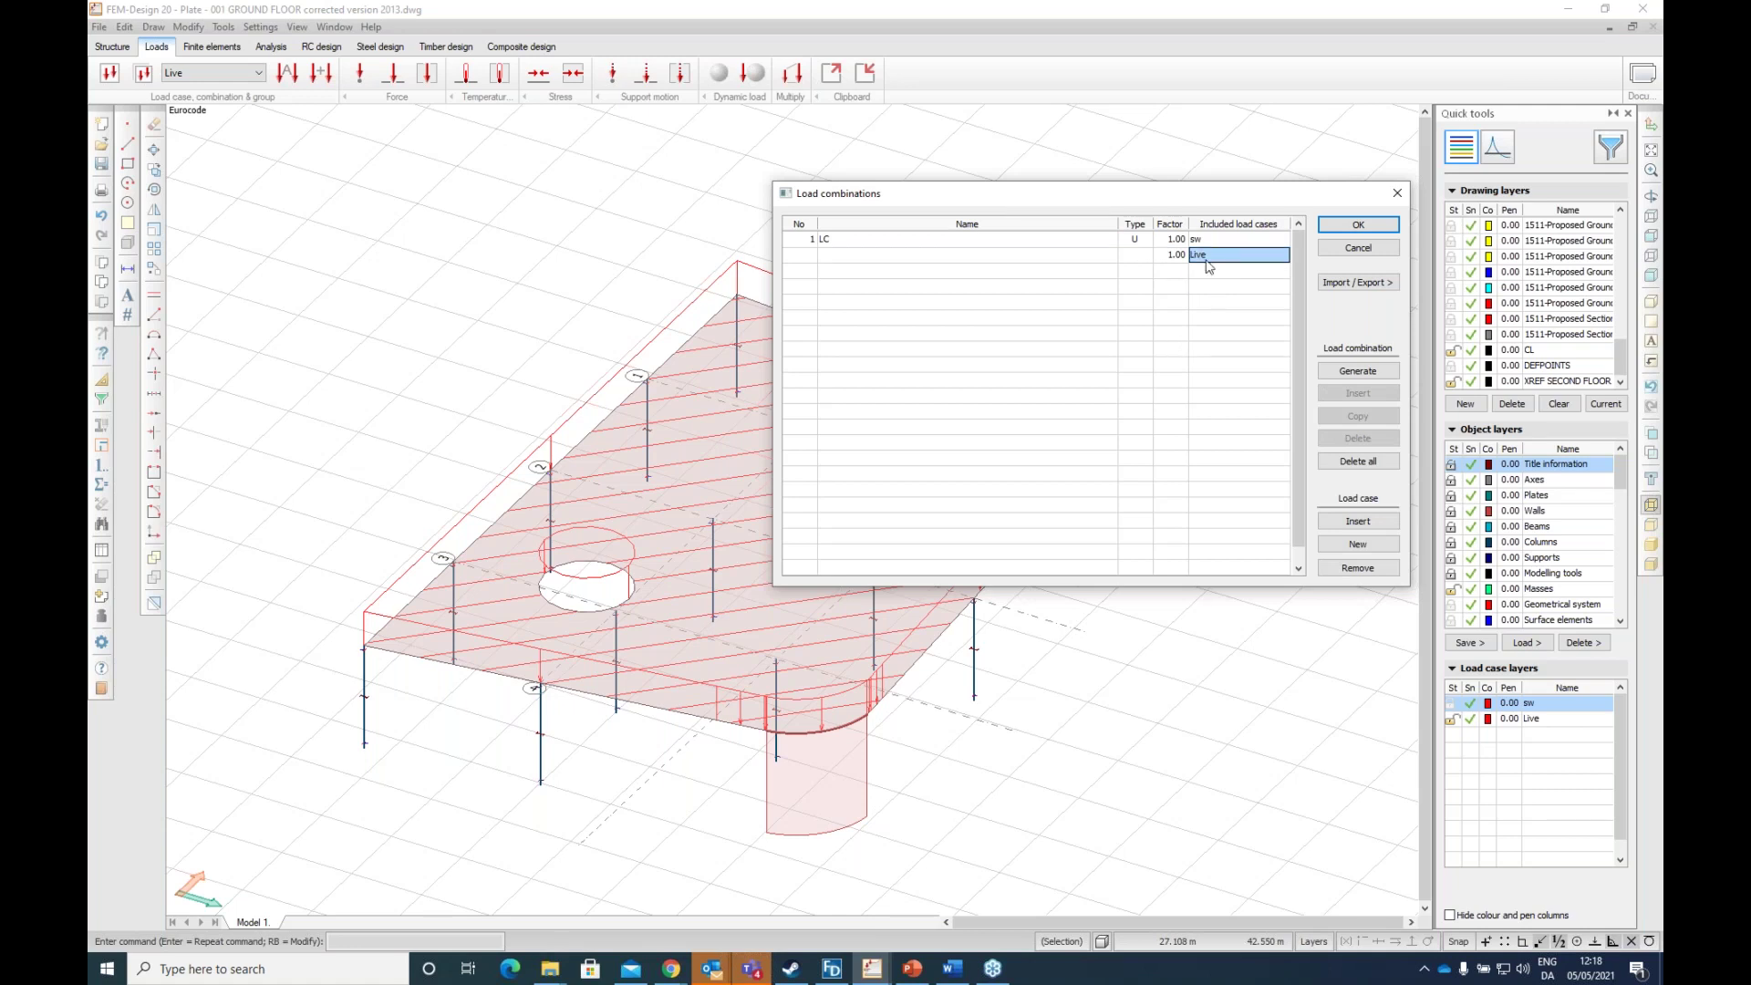
left_click(1355, 226)
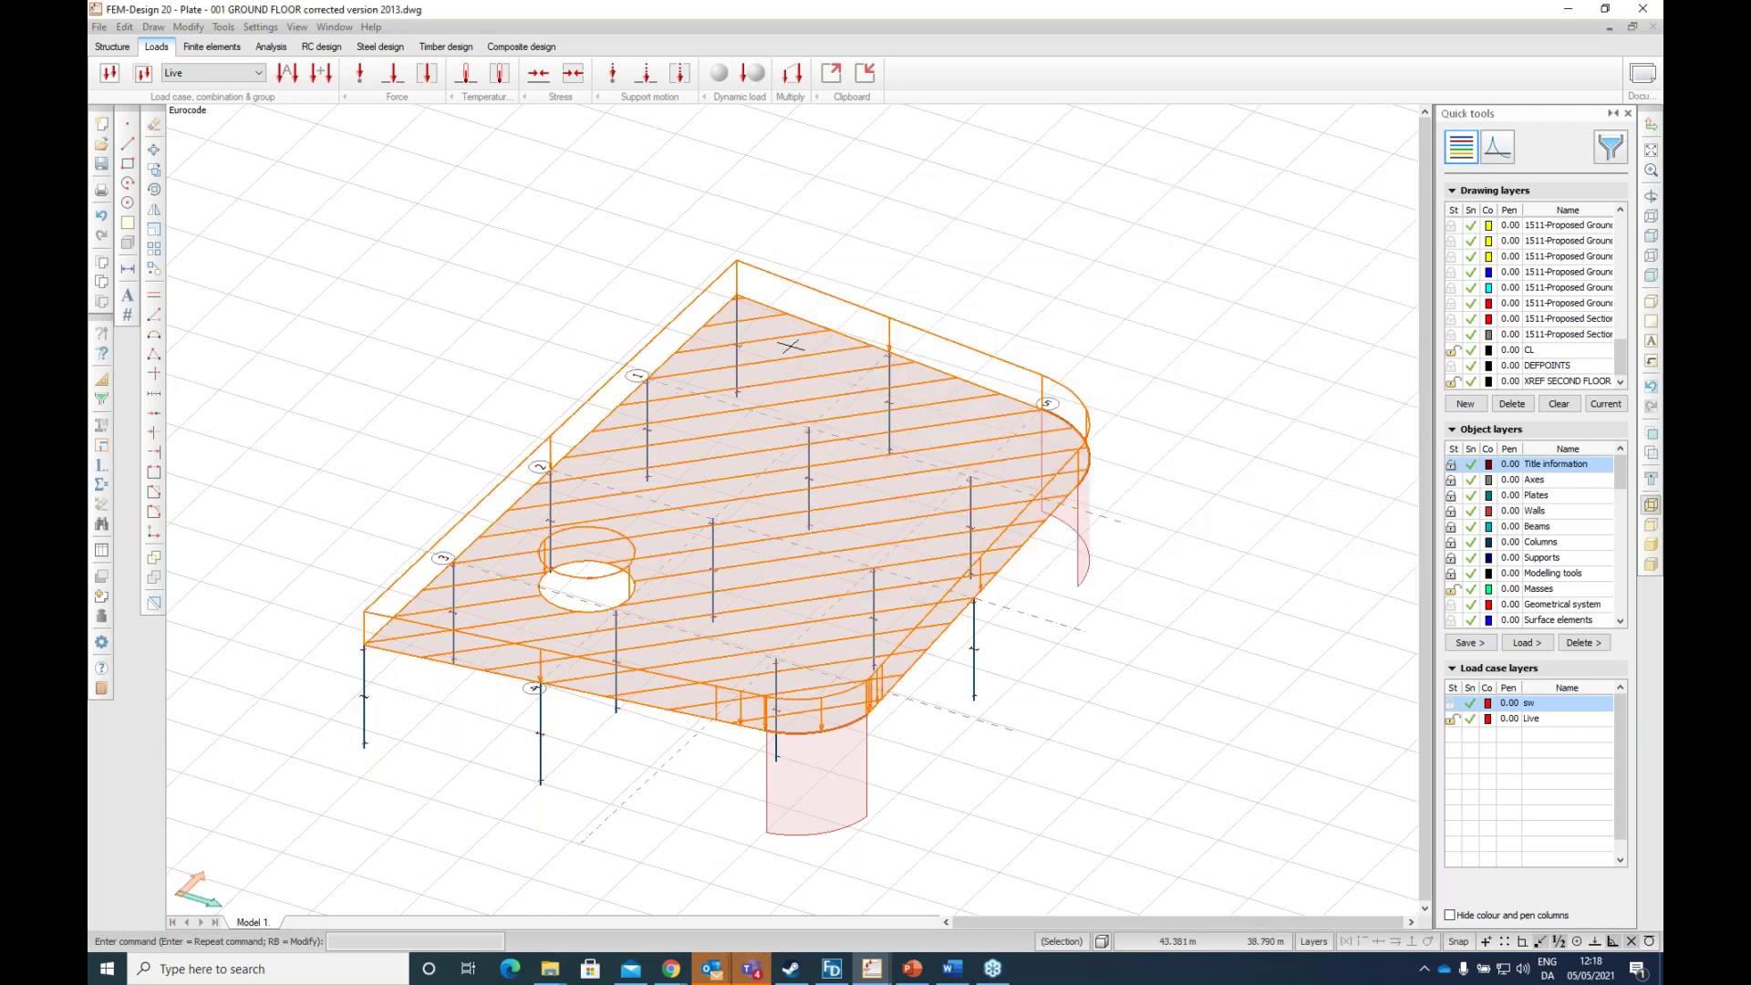
Step: Start the Peak smoothing region command and examine the smoothing regions around the column heads up close
scroll(413, 351, "down", 1)
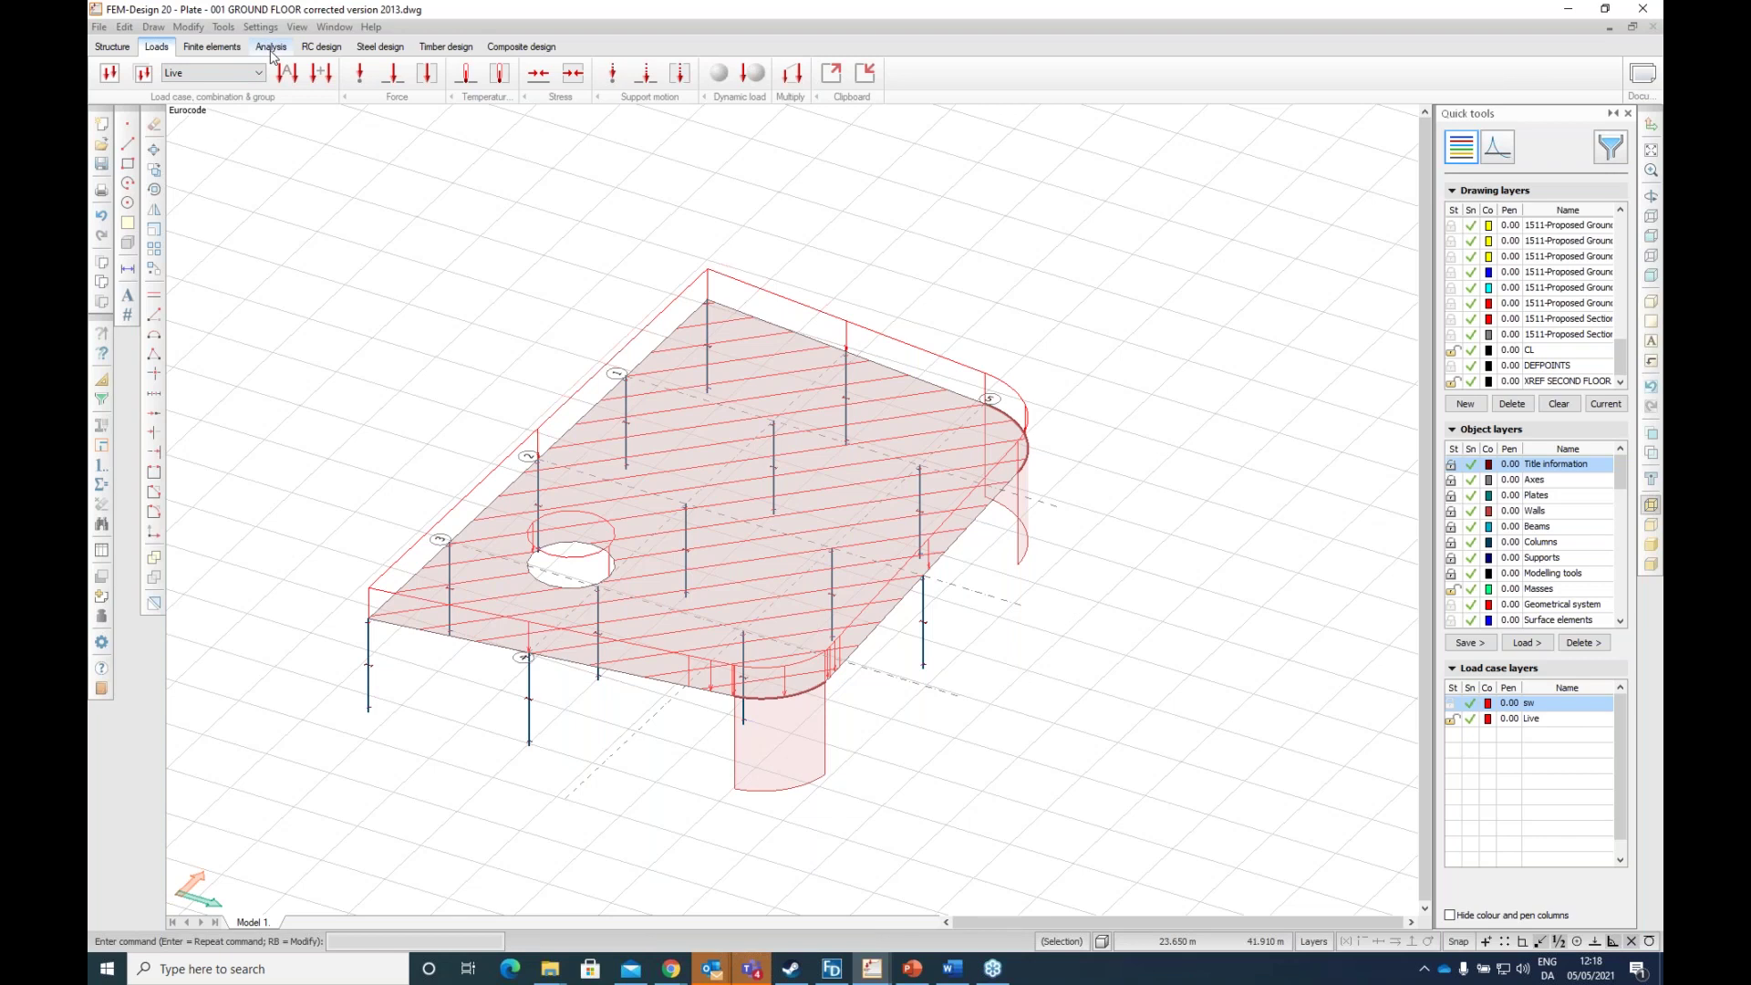
left_click(212, 46)
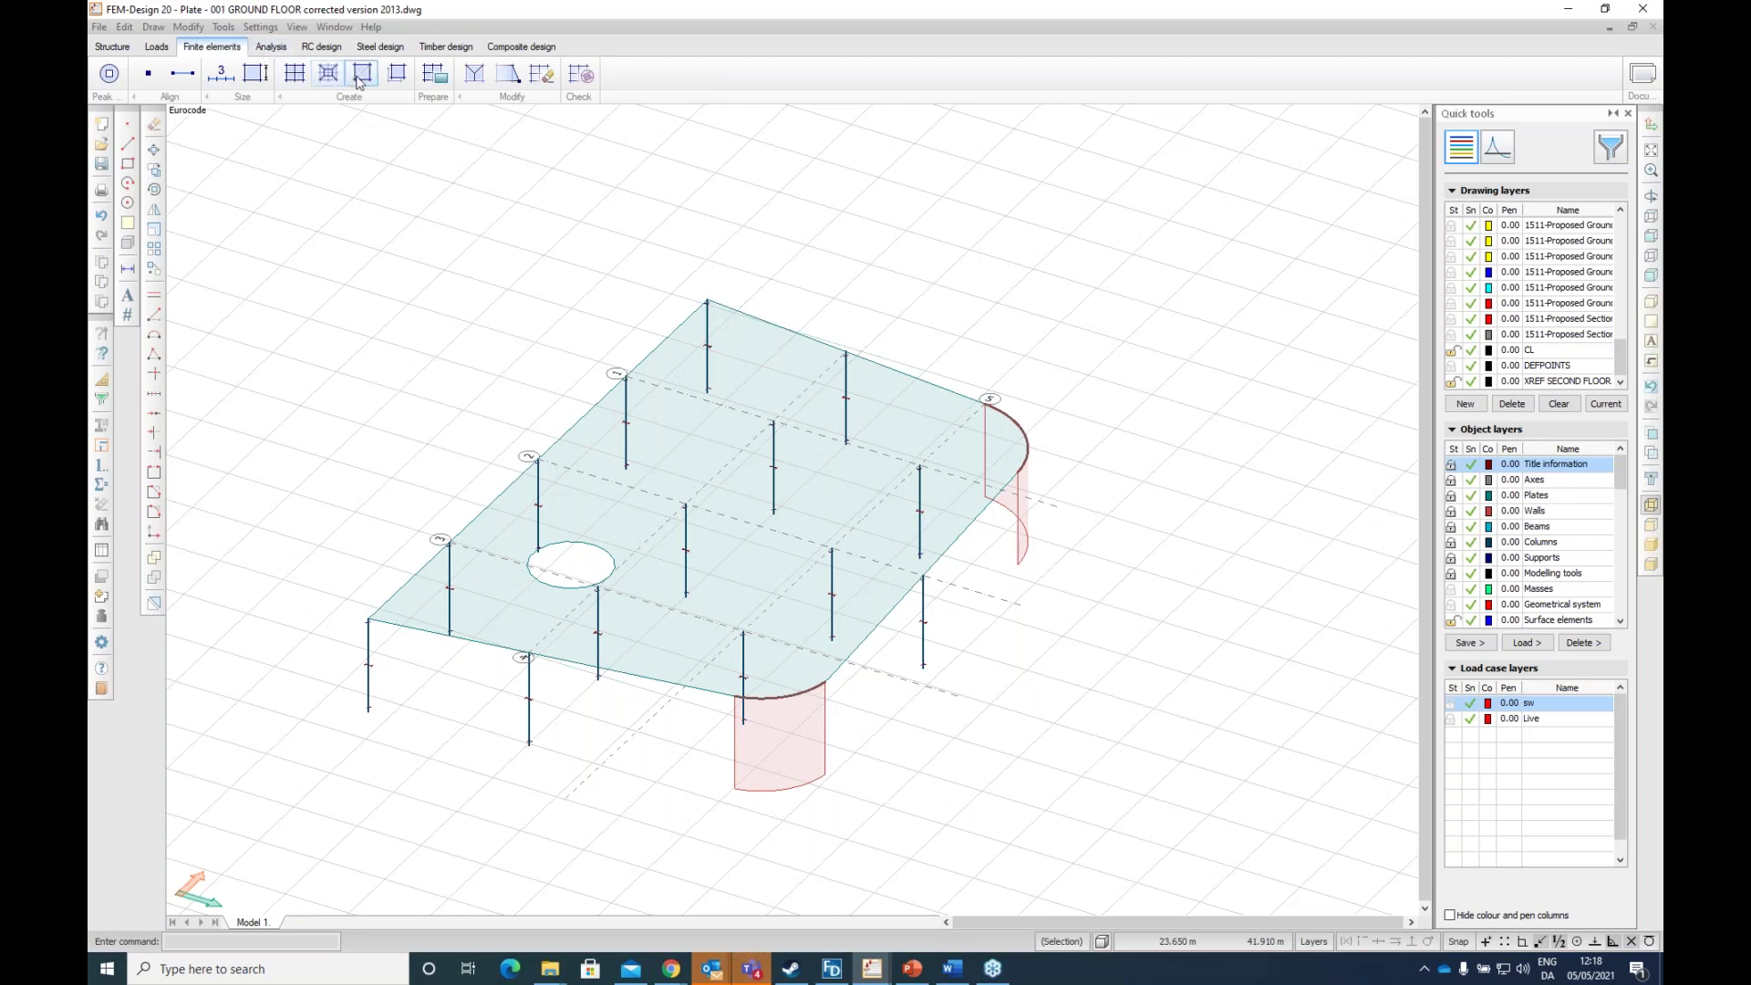
left_click(106, 75)
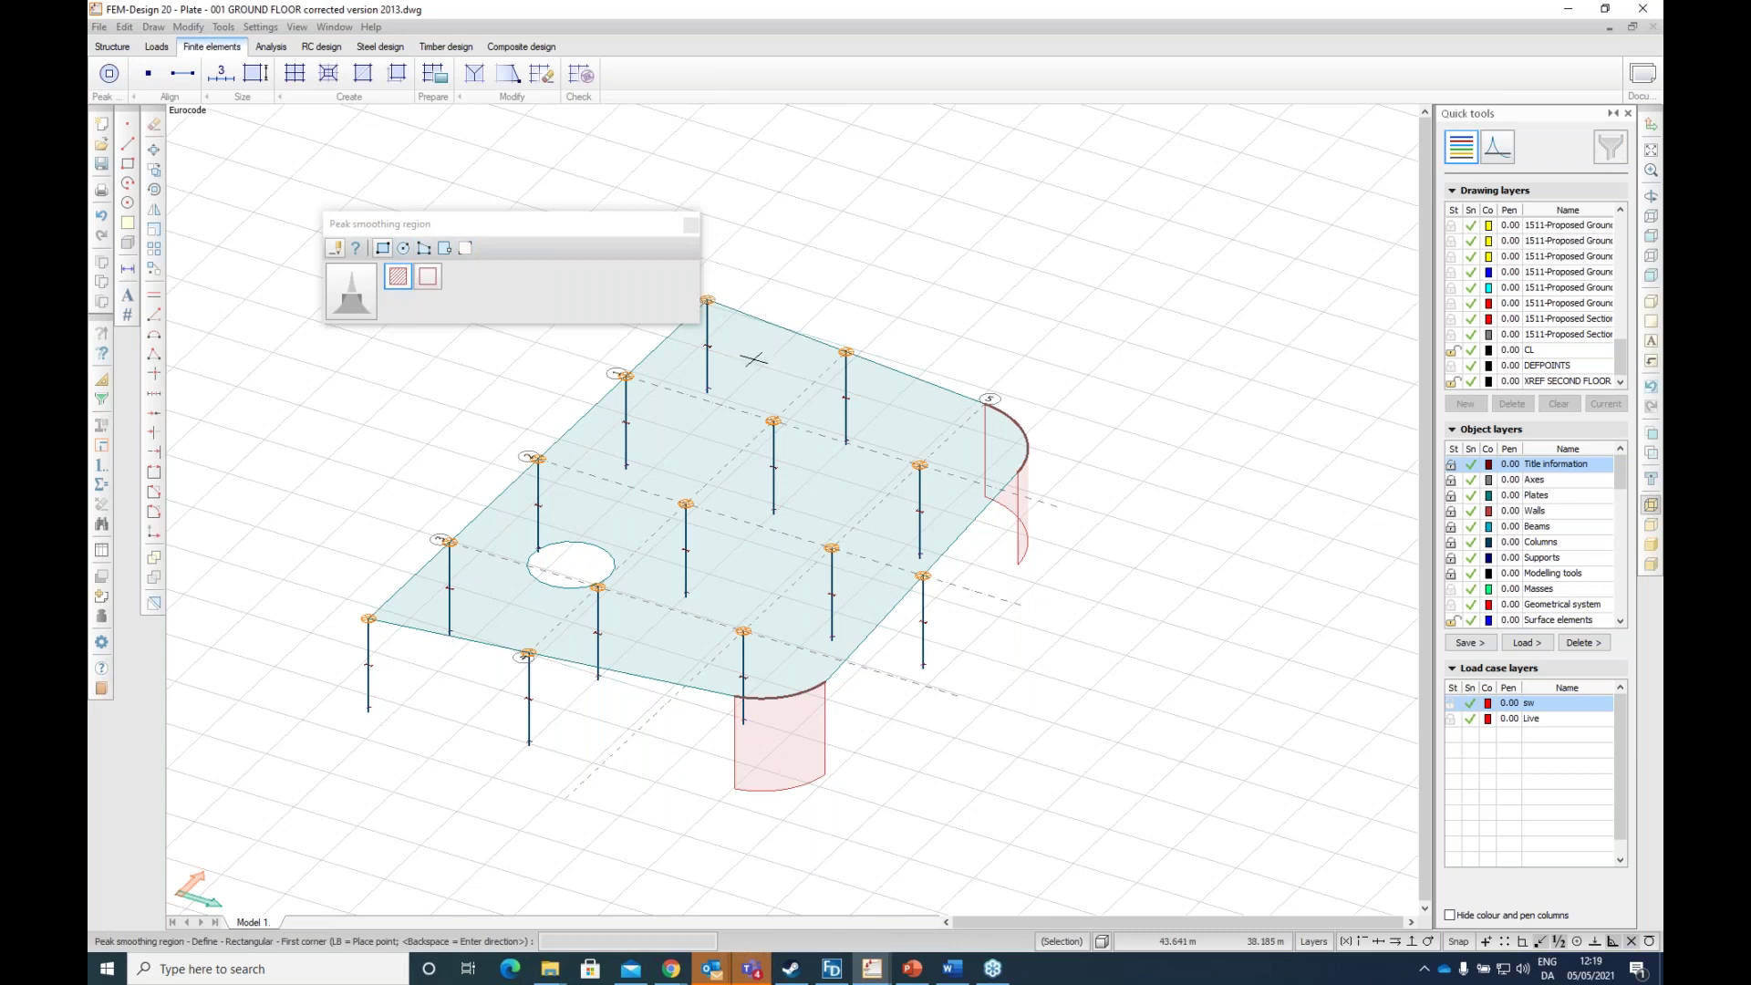
left_click_drag(534, 225, 1059, 140)
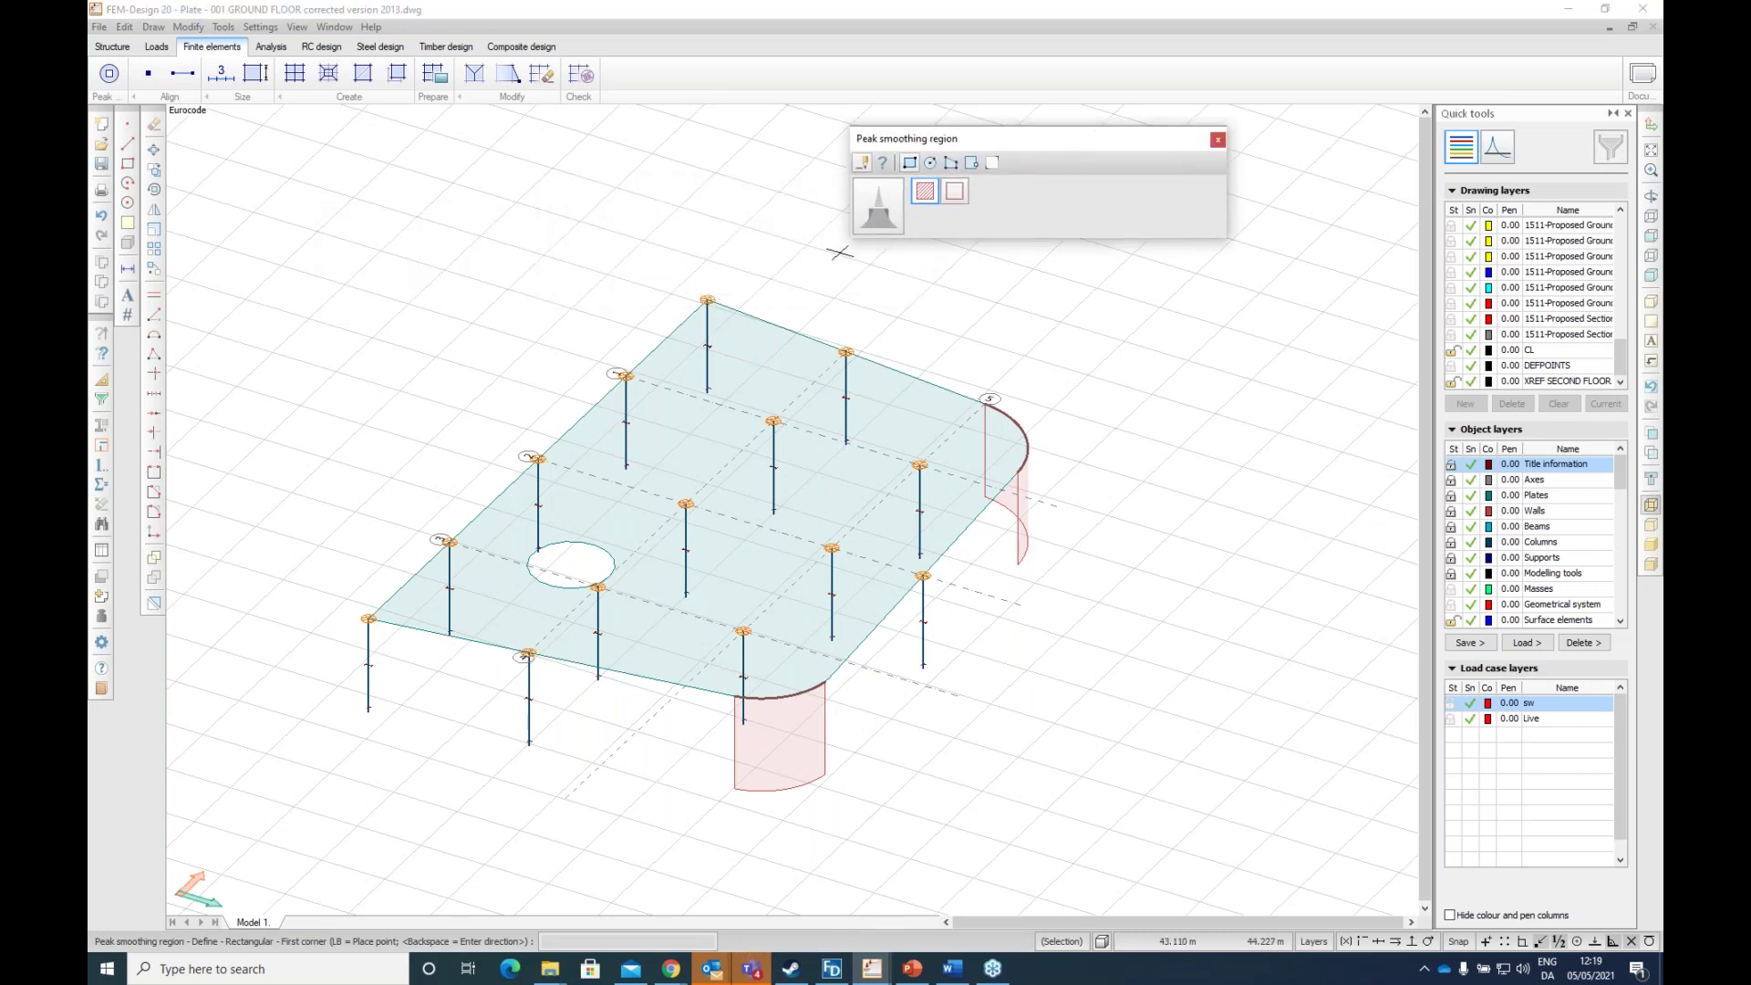
scroll(712, 310, "up", 2)
scroll(720, 275, "up", 1)
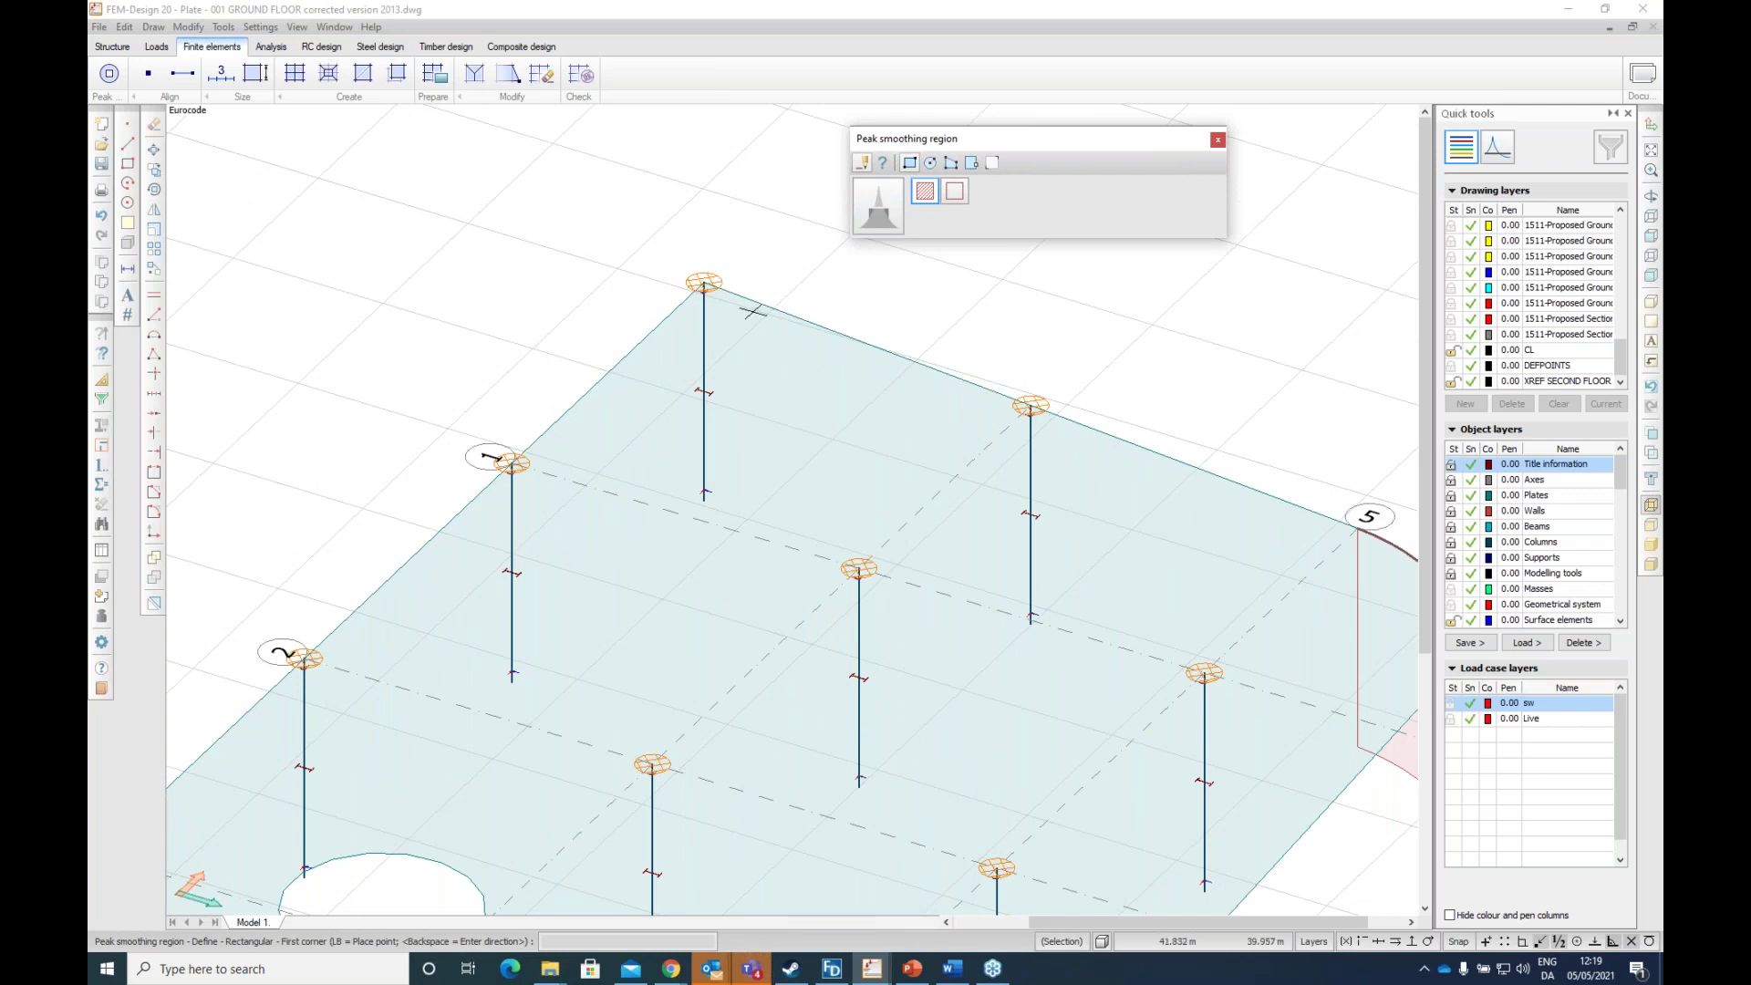
scroll(693, 239, "down", 3)
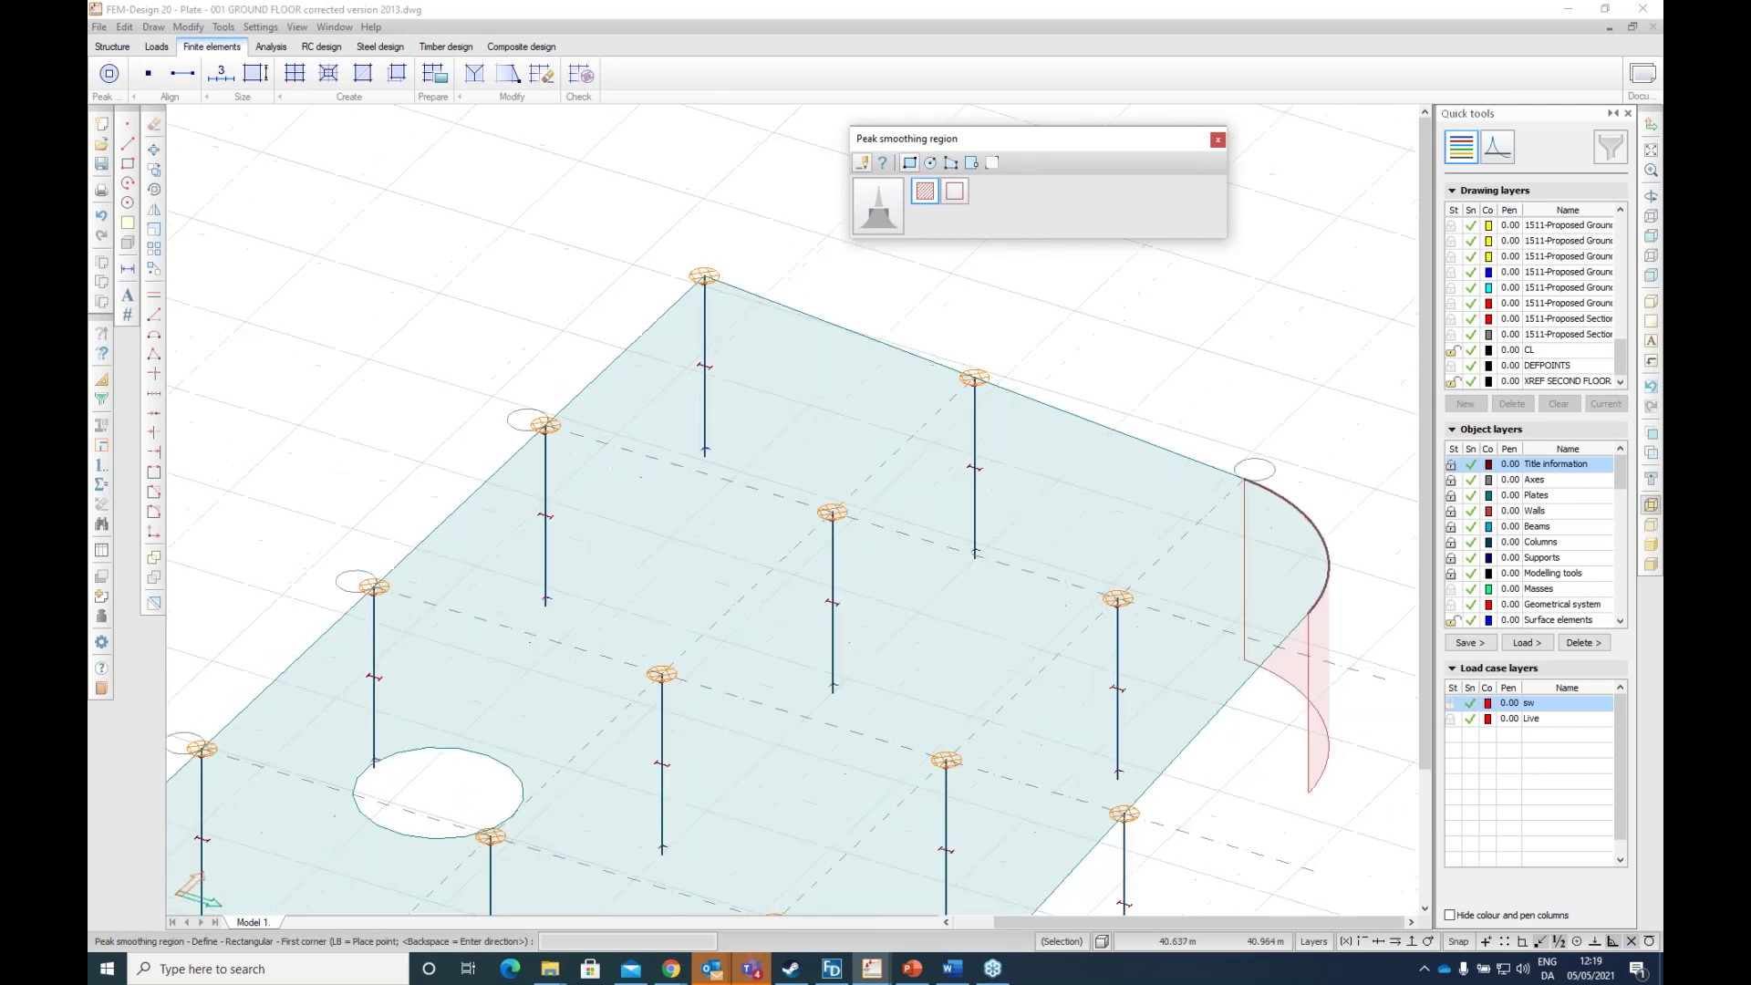
scroll(921, 378, "up", 2)
scroll(921, 377, "up", 1)
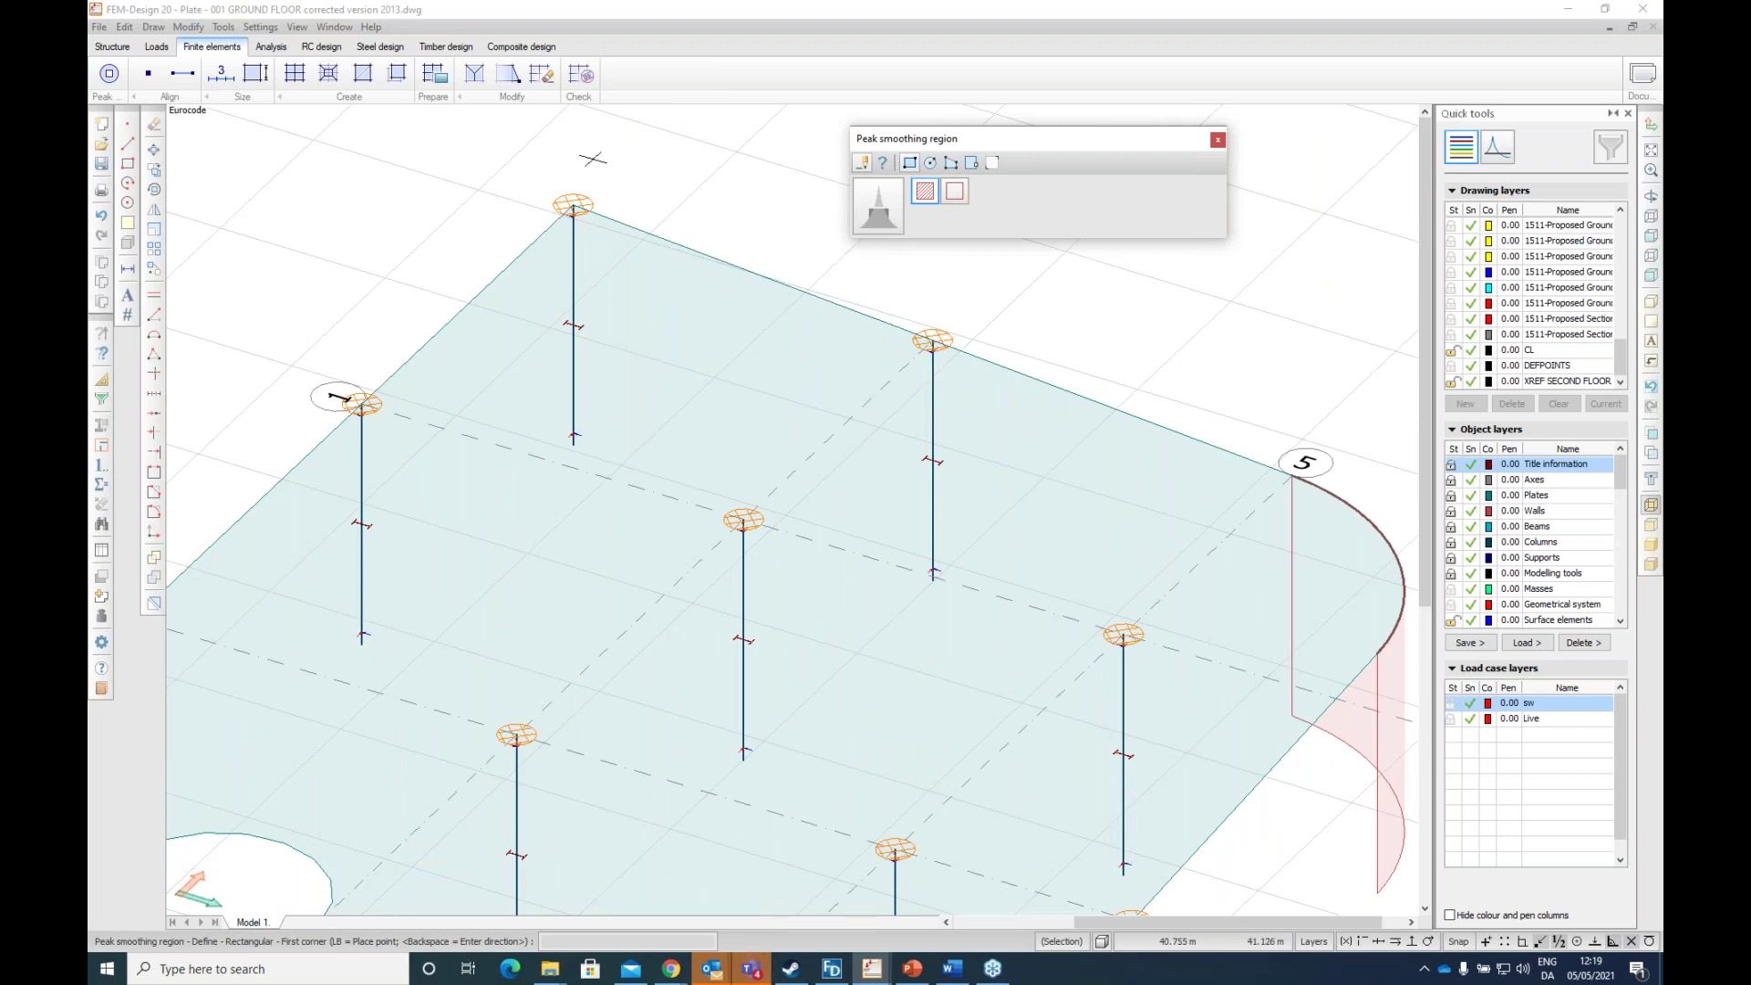
scroll(613, 193, "down", 1)
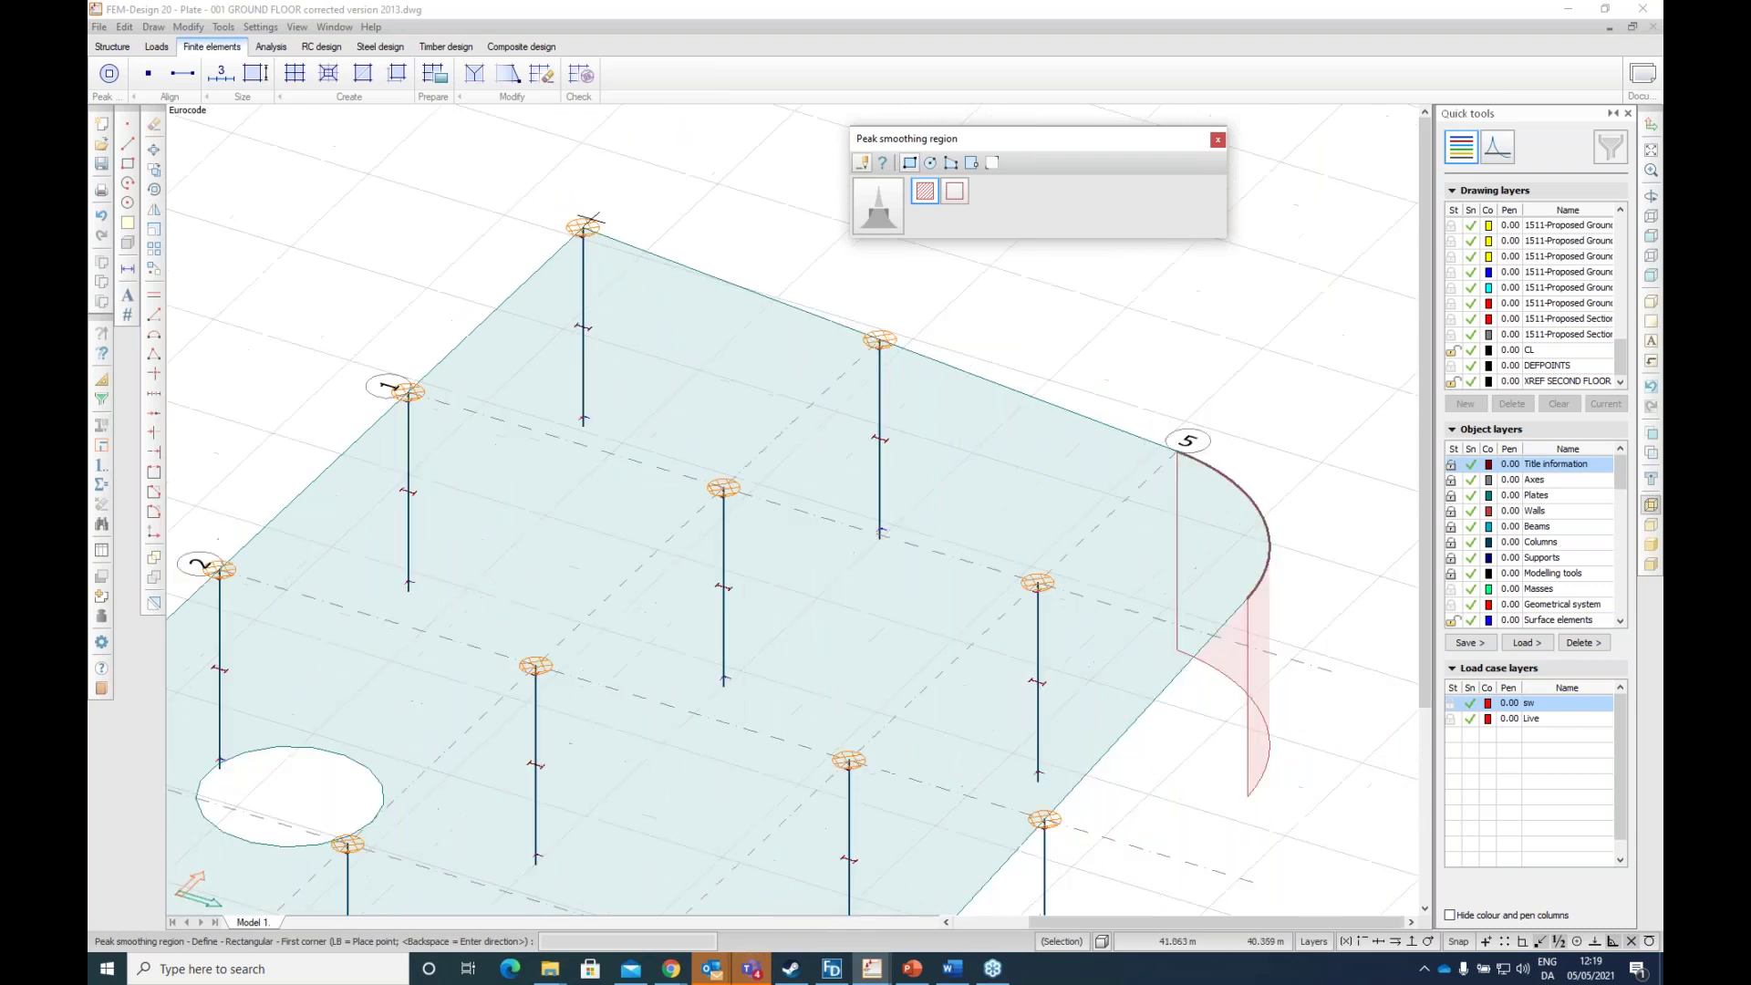
scroll(886, 317, "up", 1)
scroll(887, 317, "up", 1)
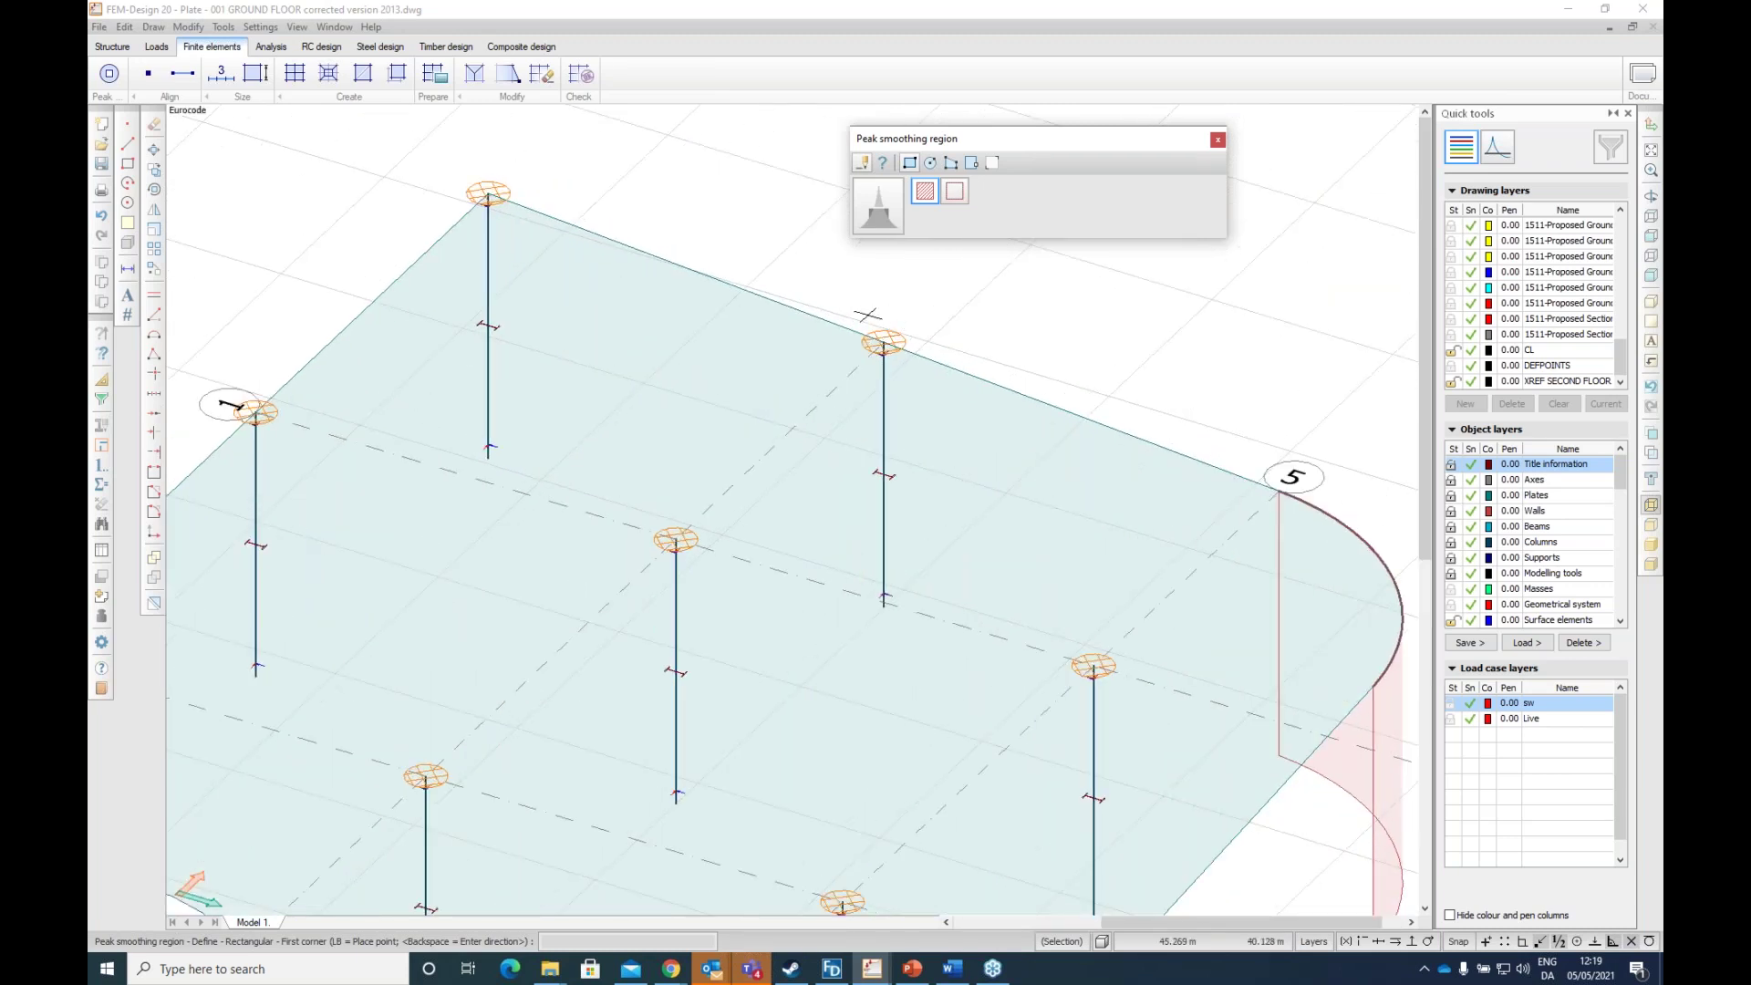
scroll(712, 469, "down", 2)
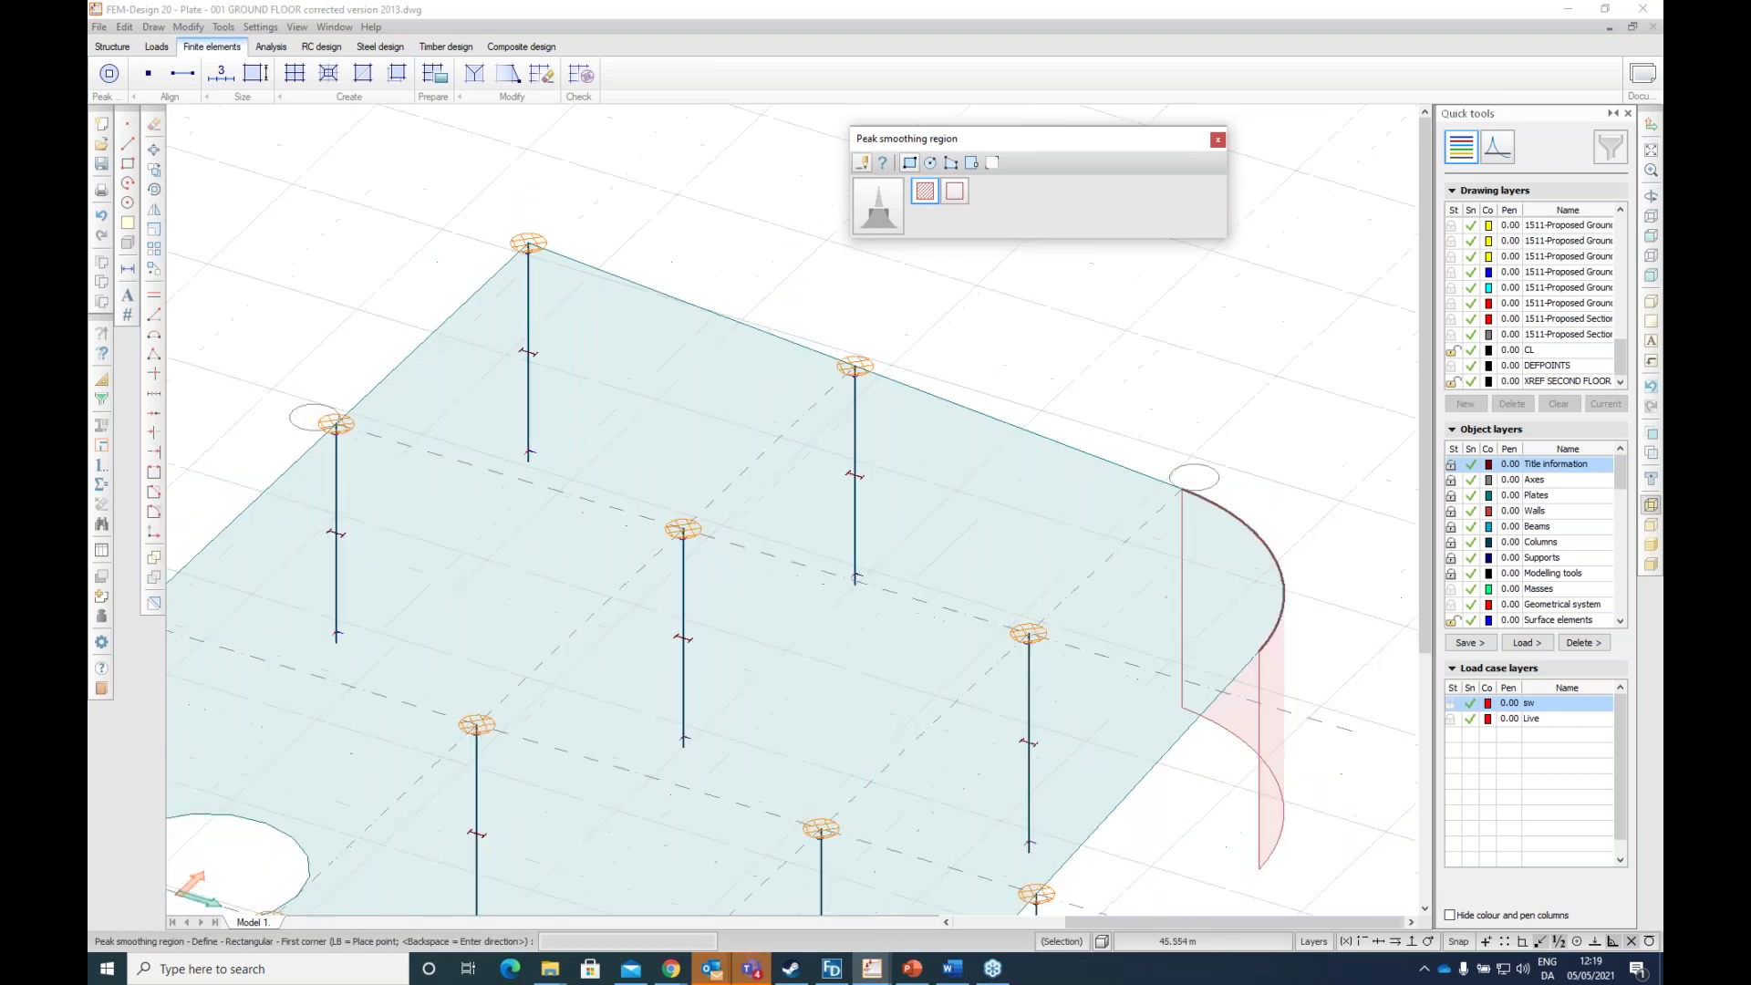
scroll(691, 299, "down", 2)
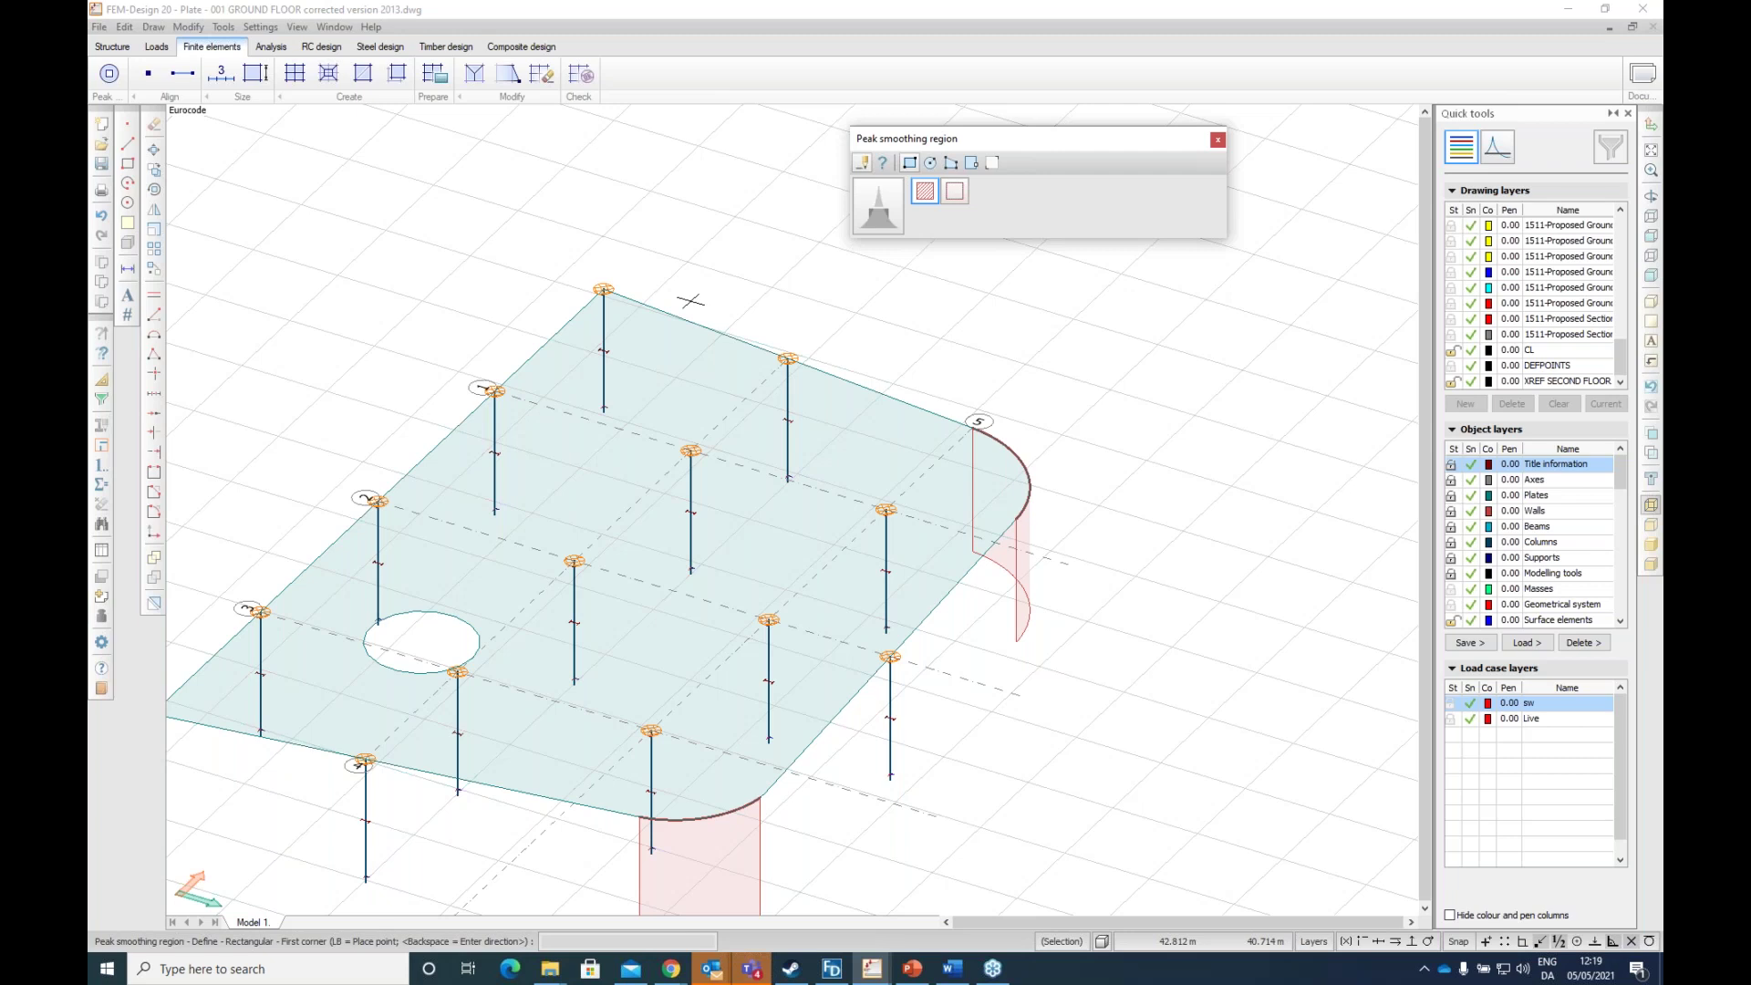
scroll(690, 301, "down", 2)
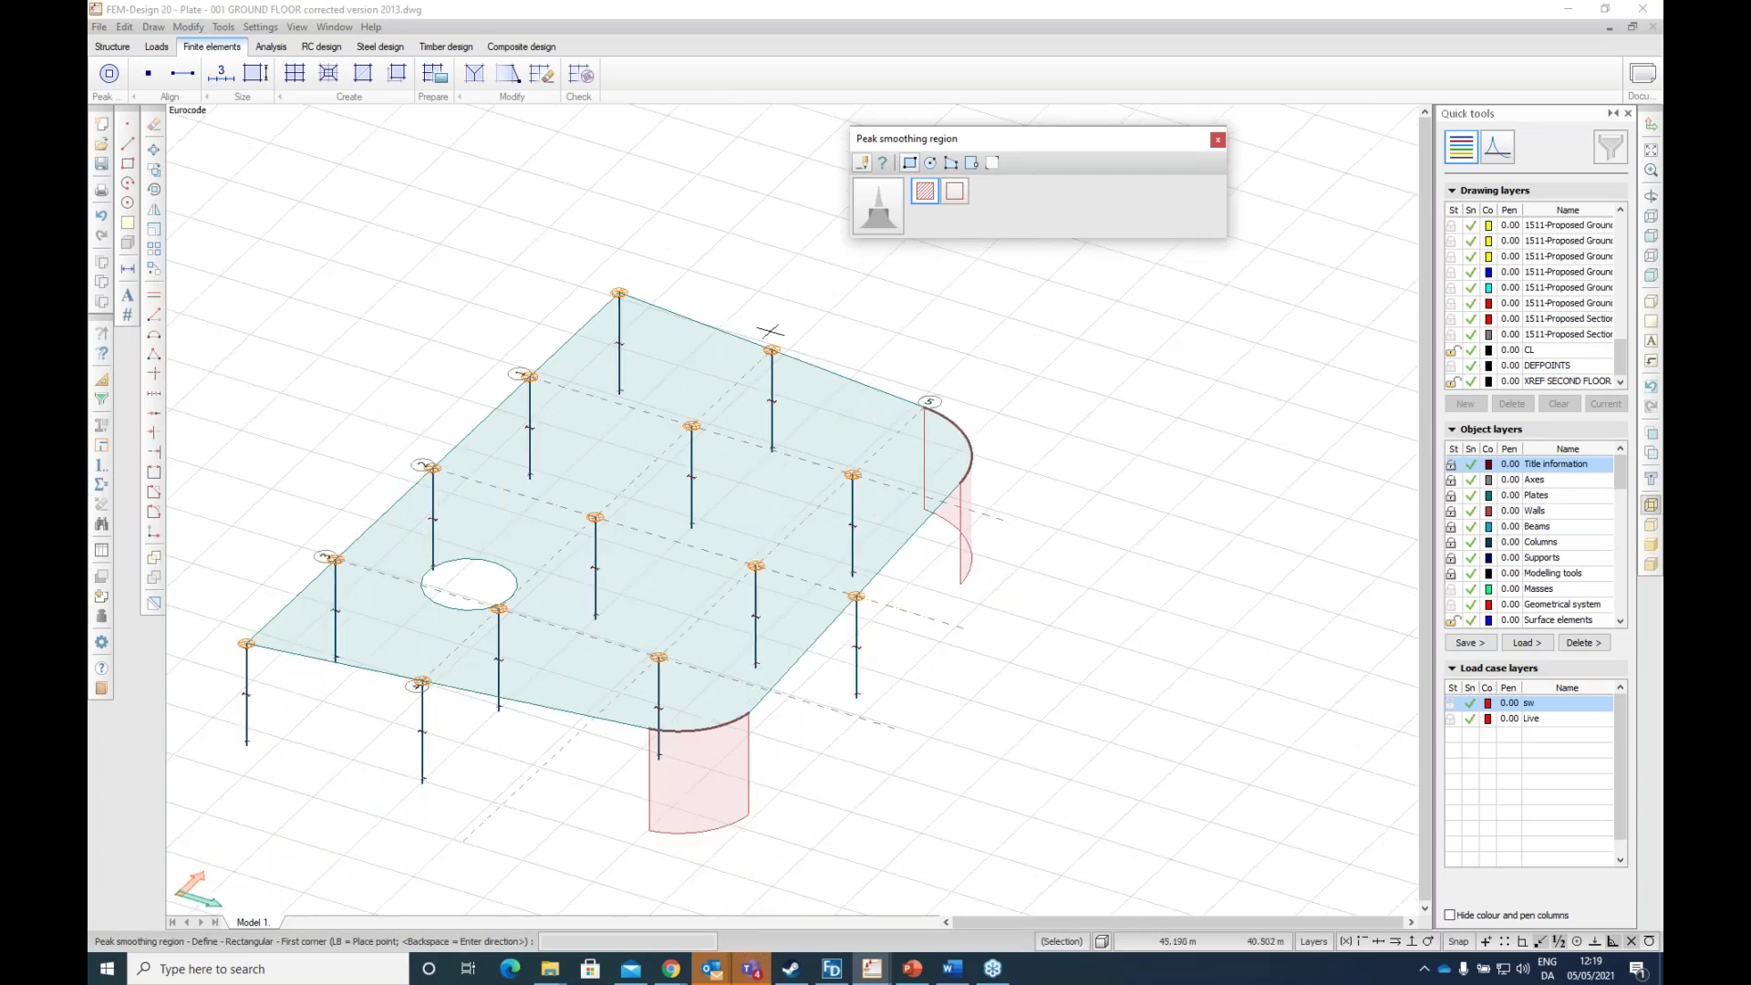
scroll(772, 339, "up", 2)
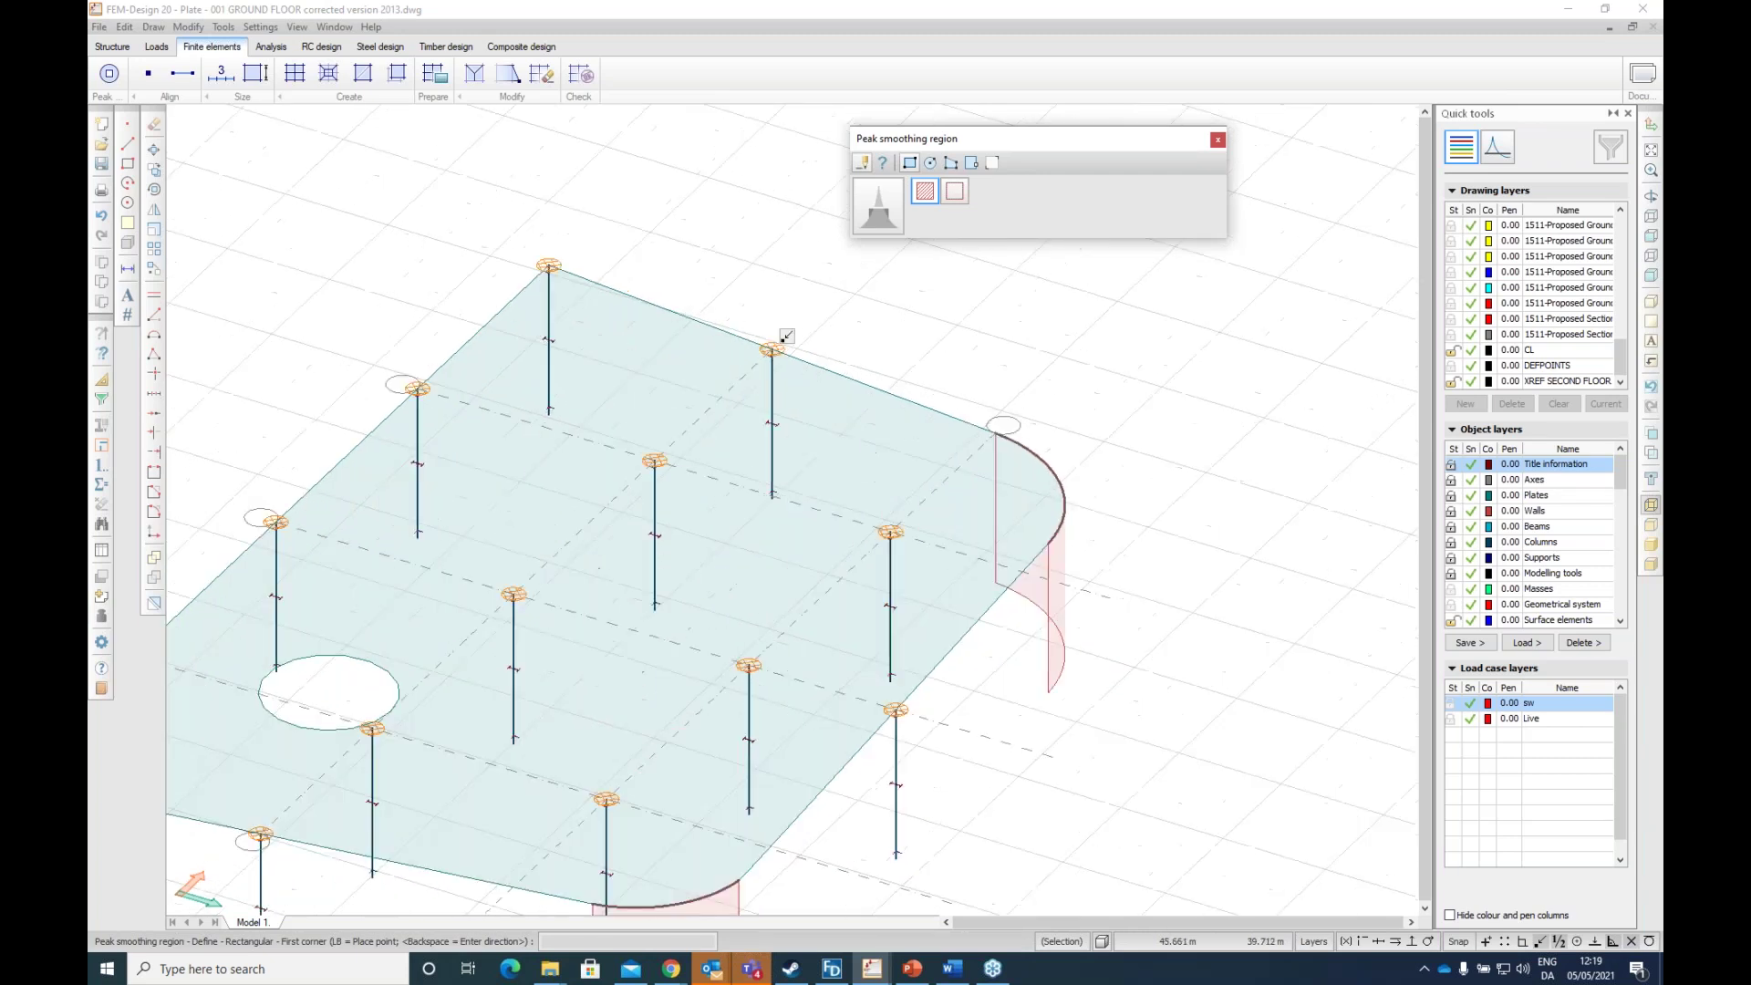
scroll(787, 337, "up", 2)
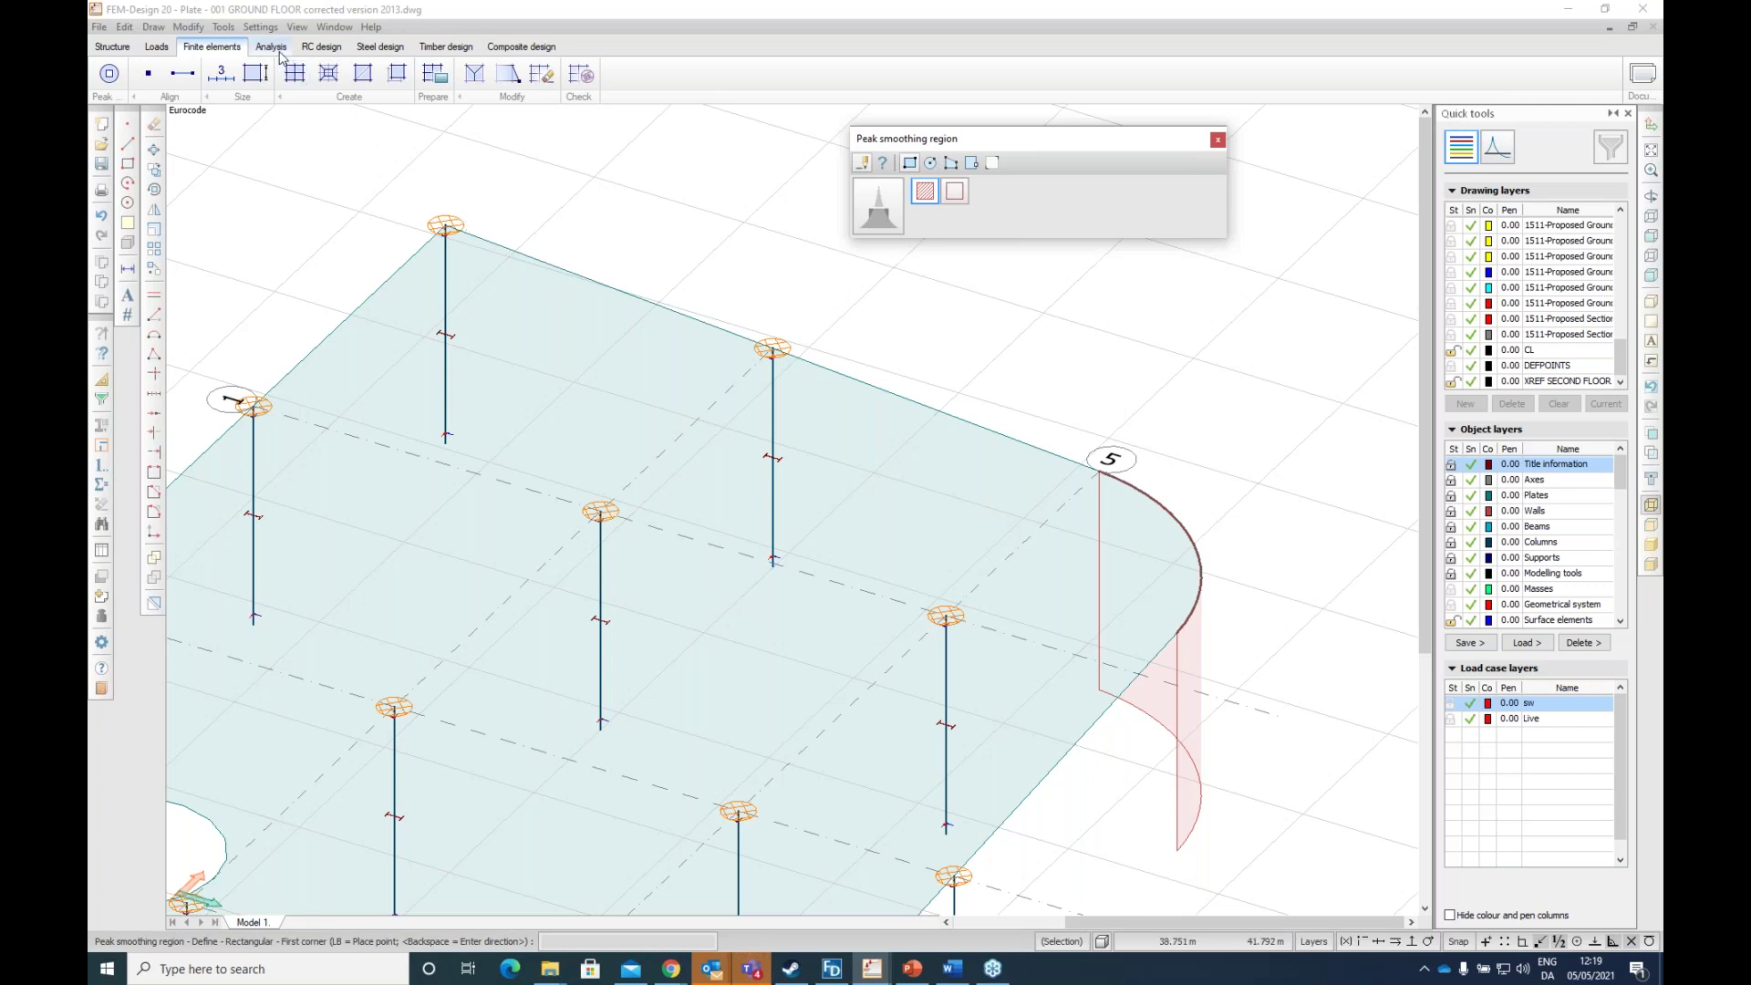
Step: Run the analysis calculation for load combinations, accepting the existing setup for combination LC
left_click(279, 51)
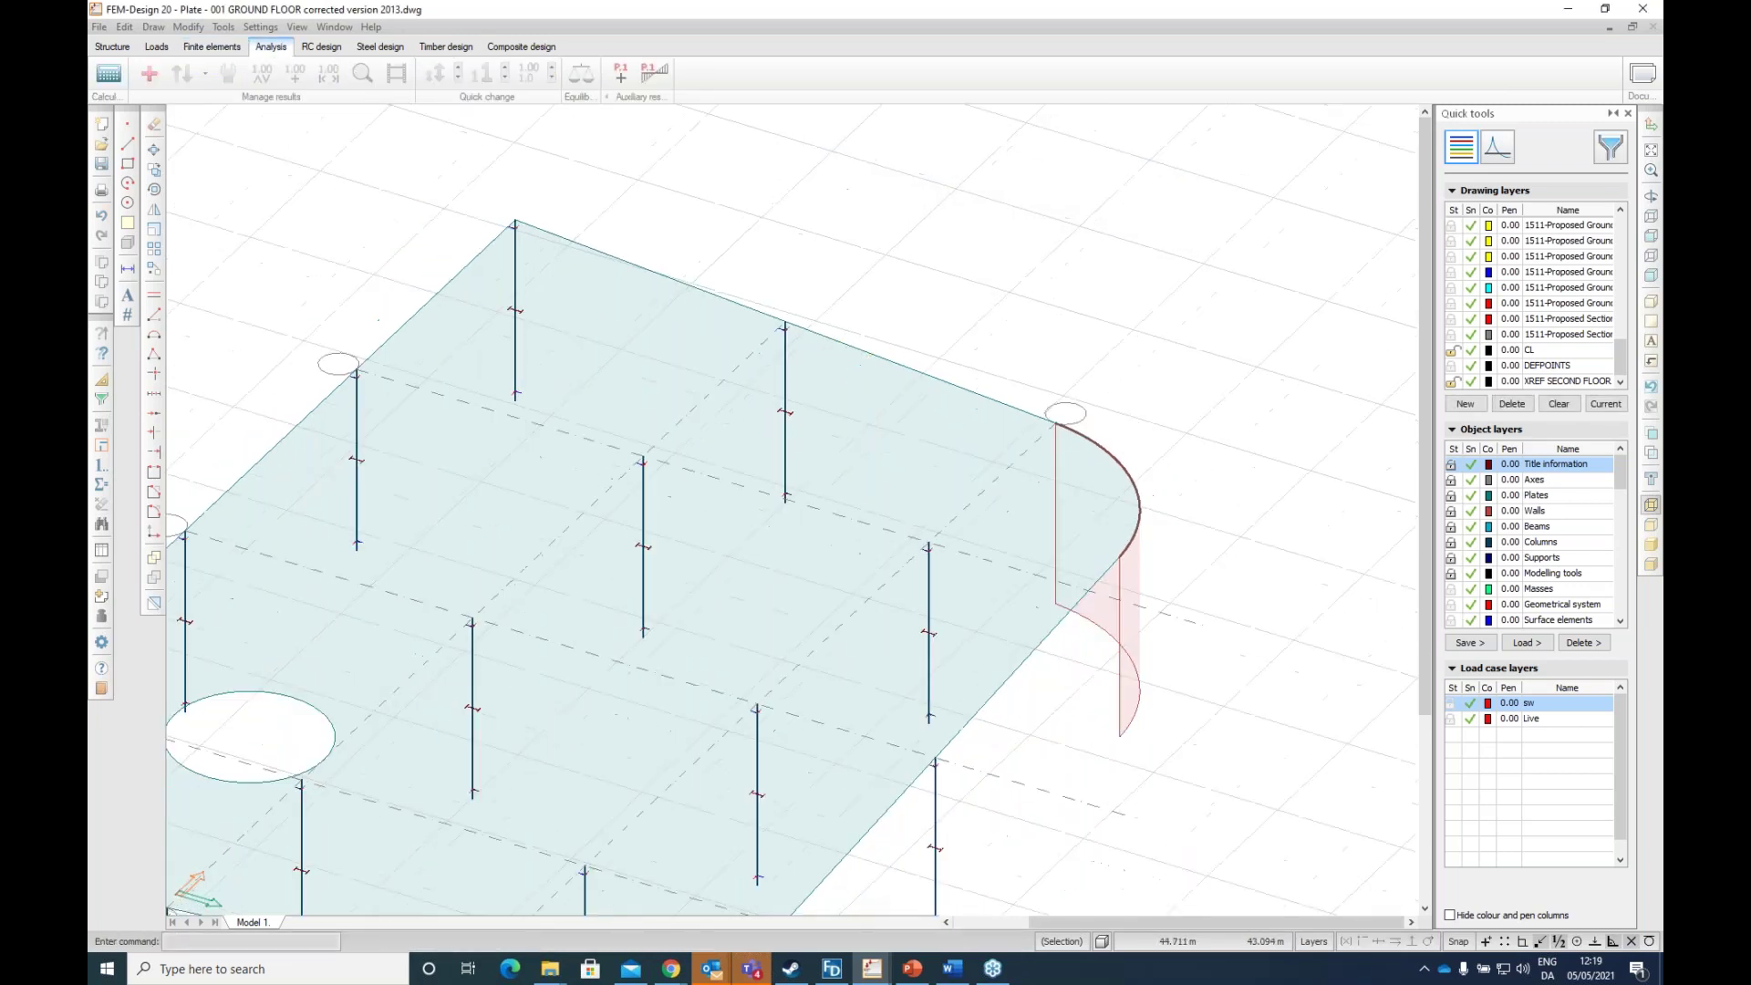
left_click(108, 75)
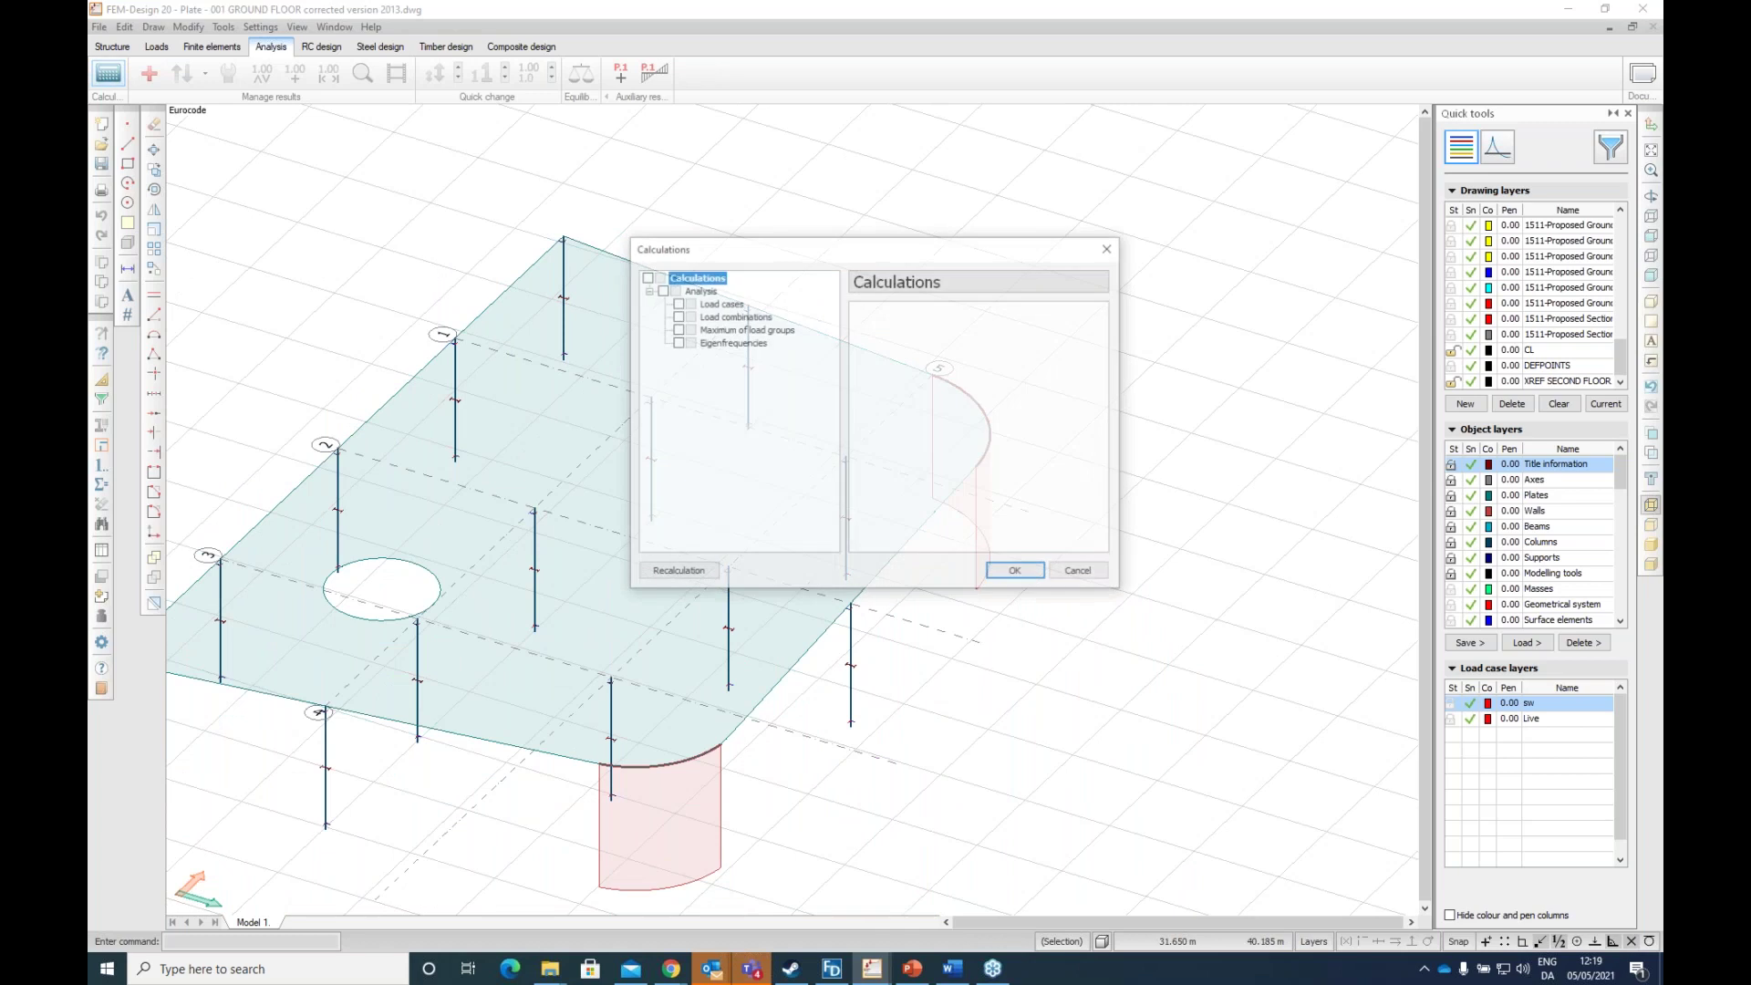
left_click(676, 316)
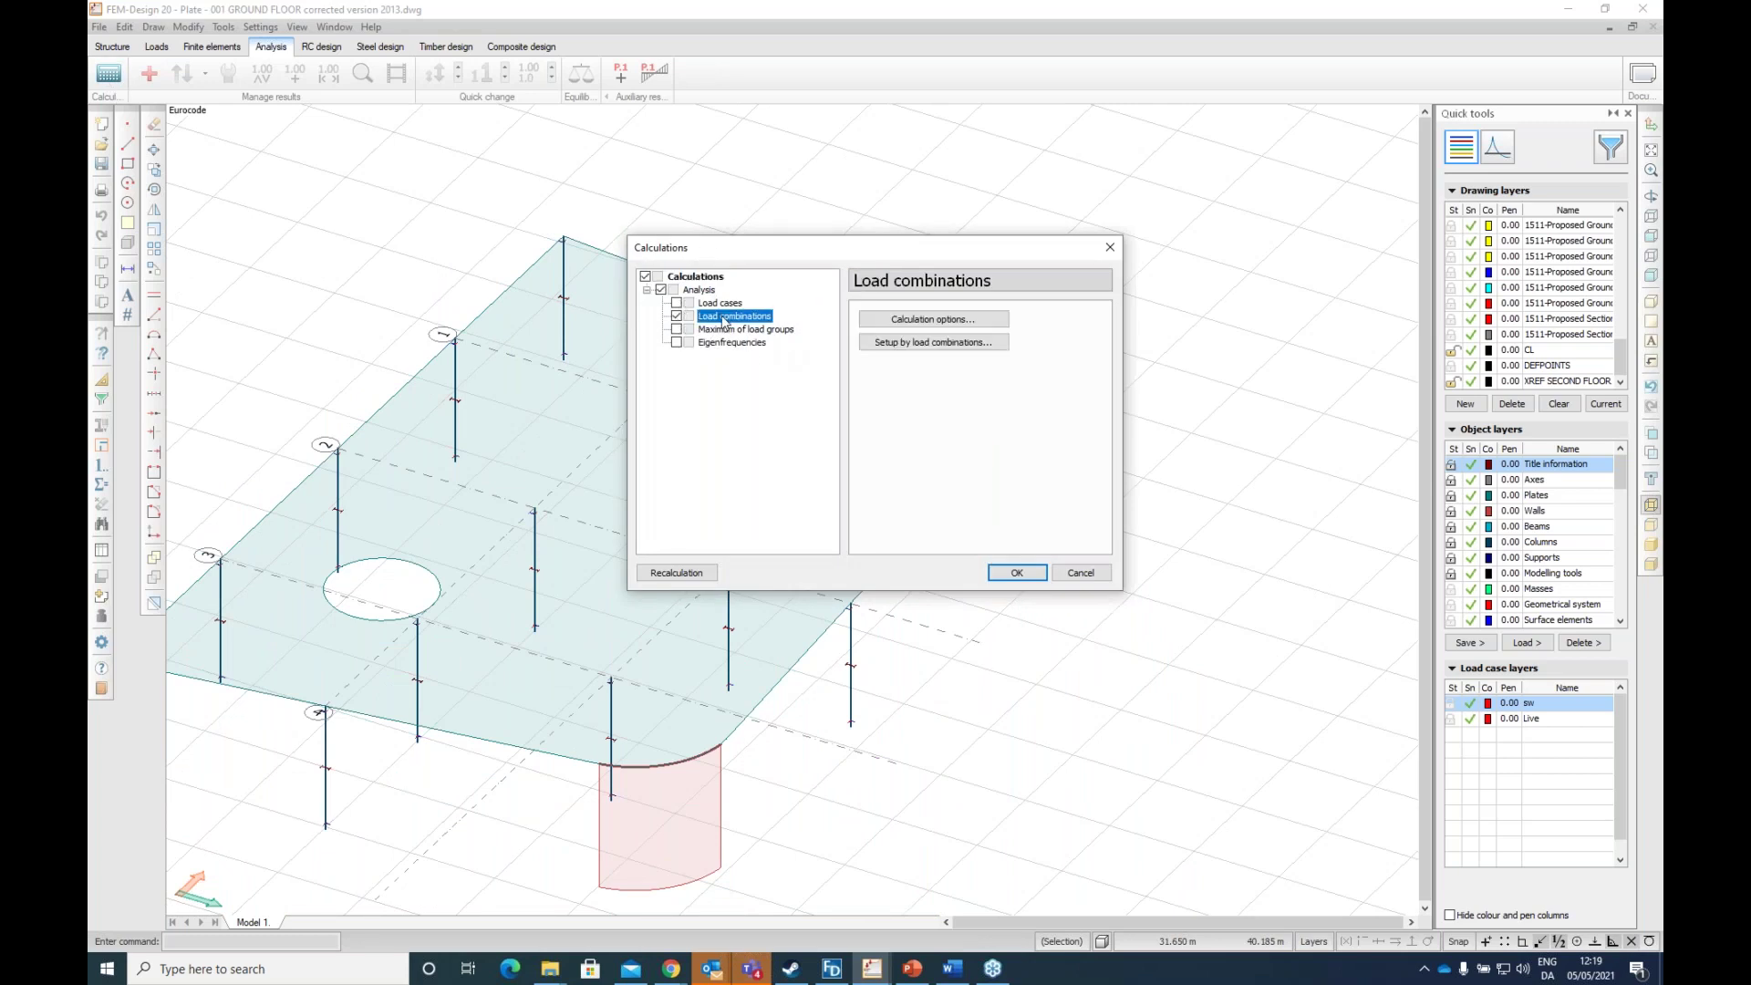
left_click(899, 345)
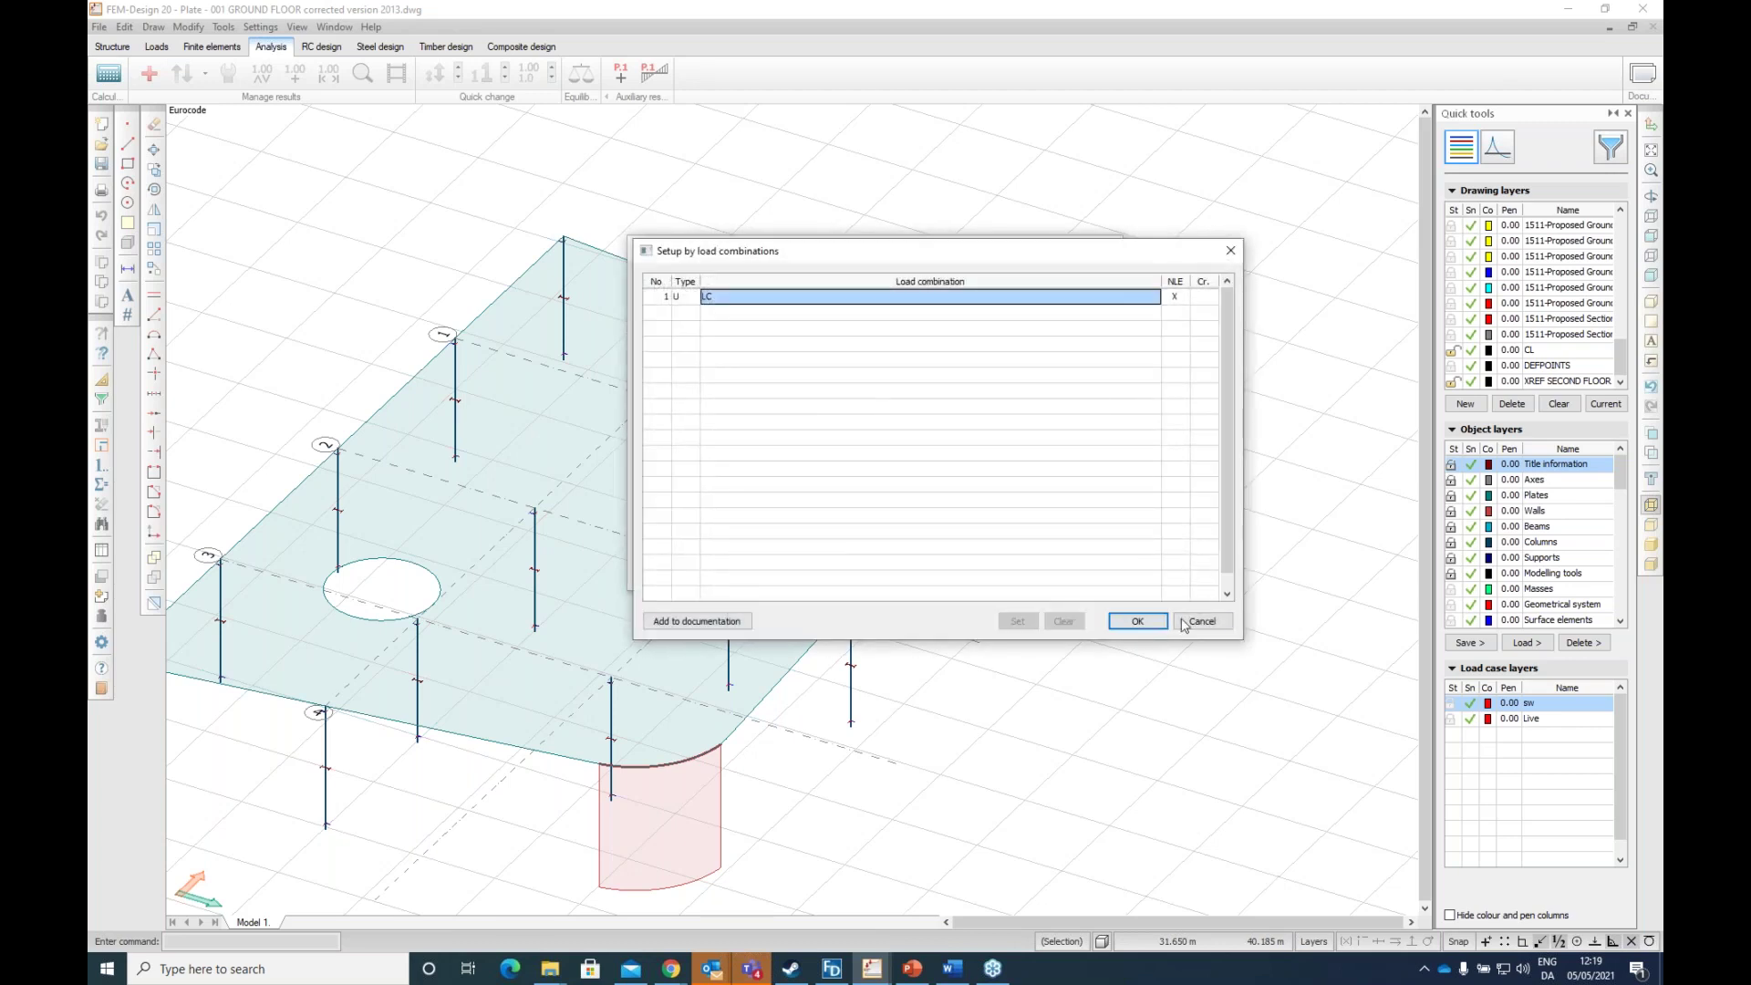
left_click(1137, 621)
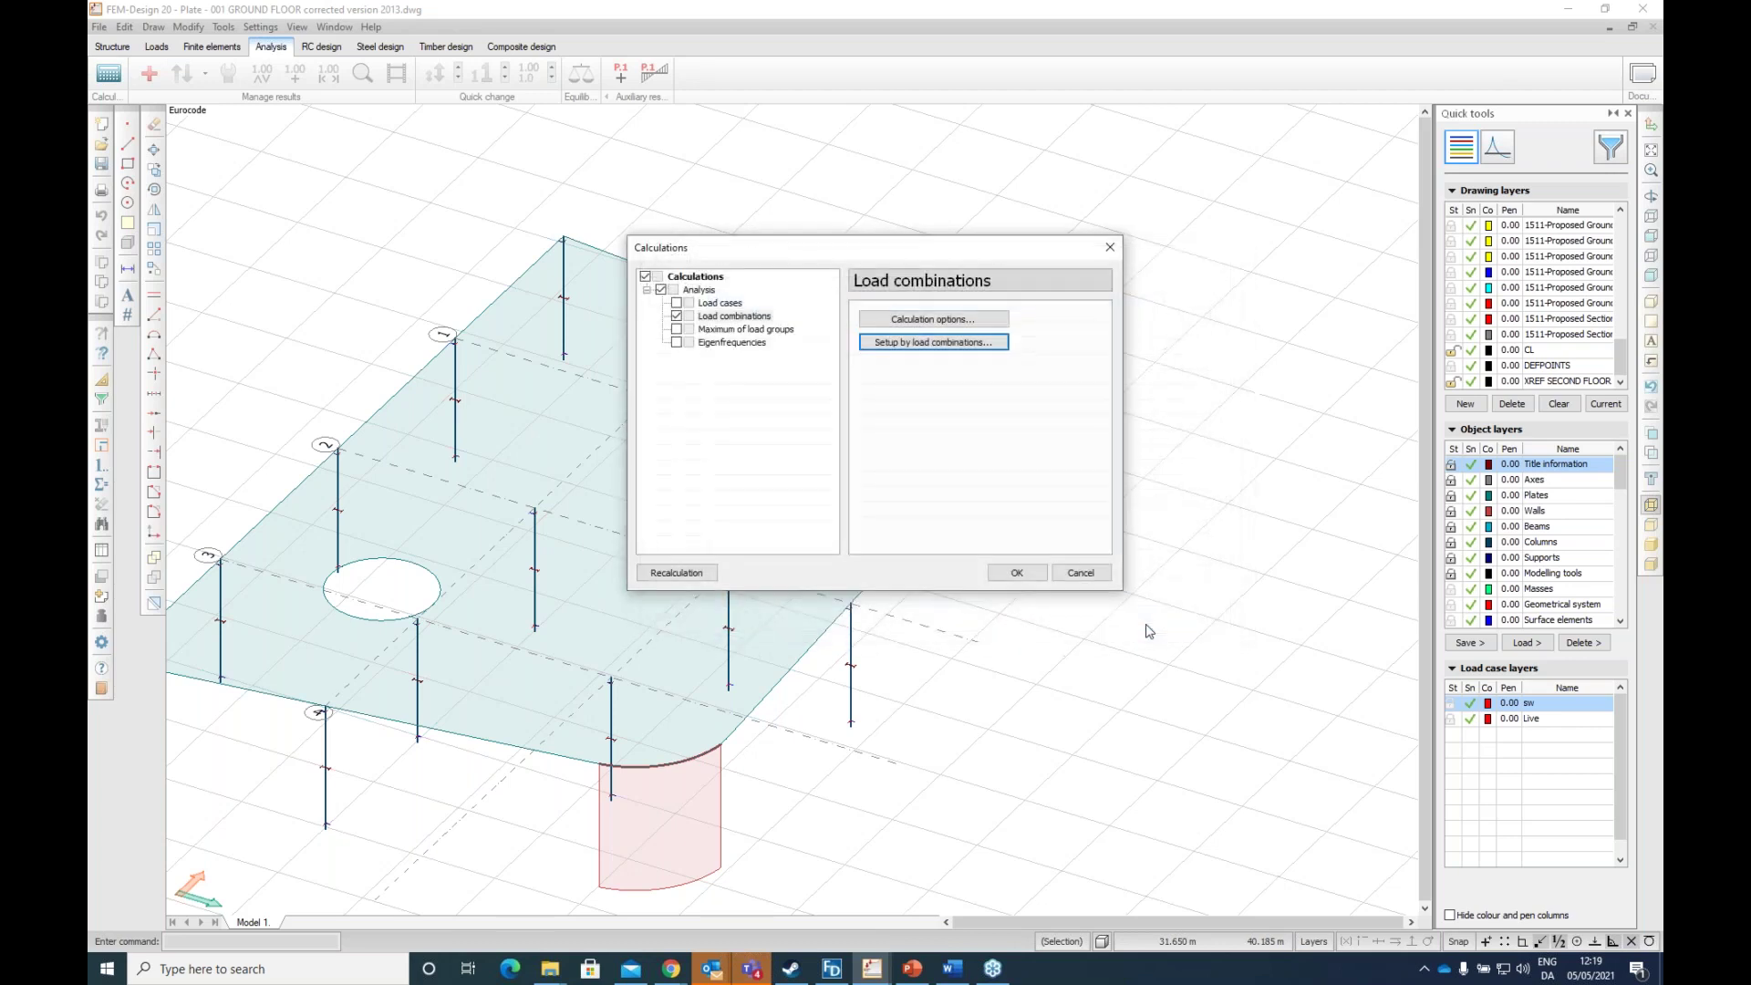
left_click(1017, 572)
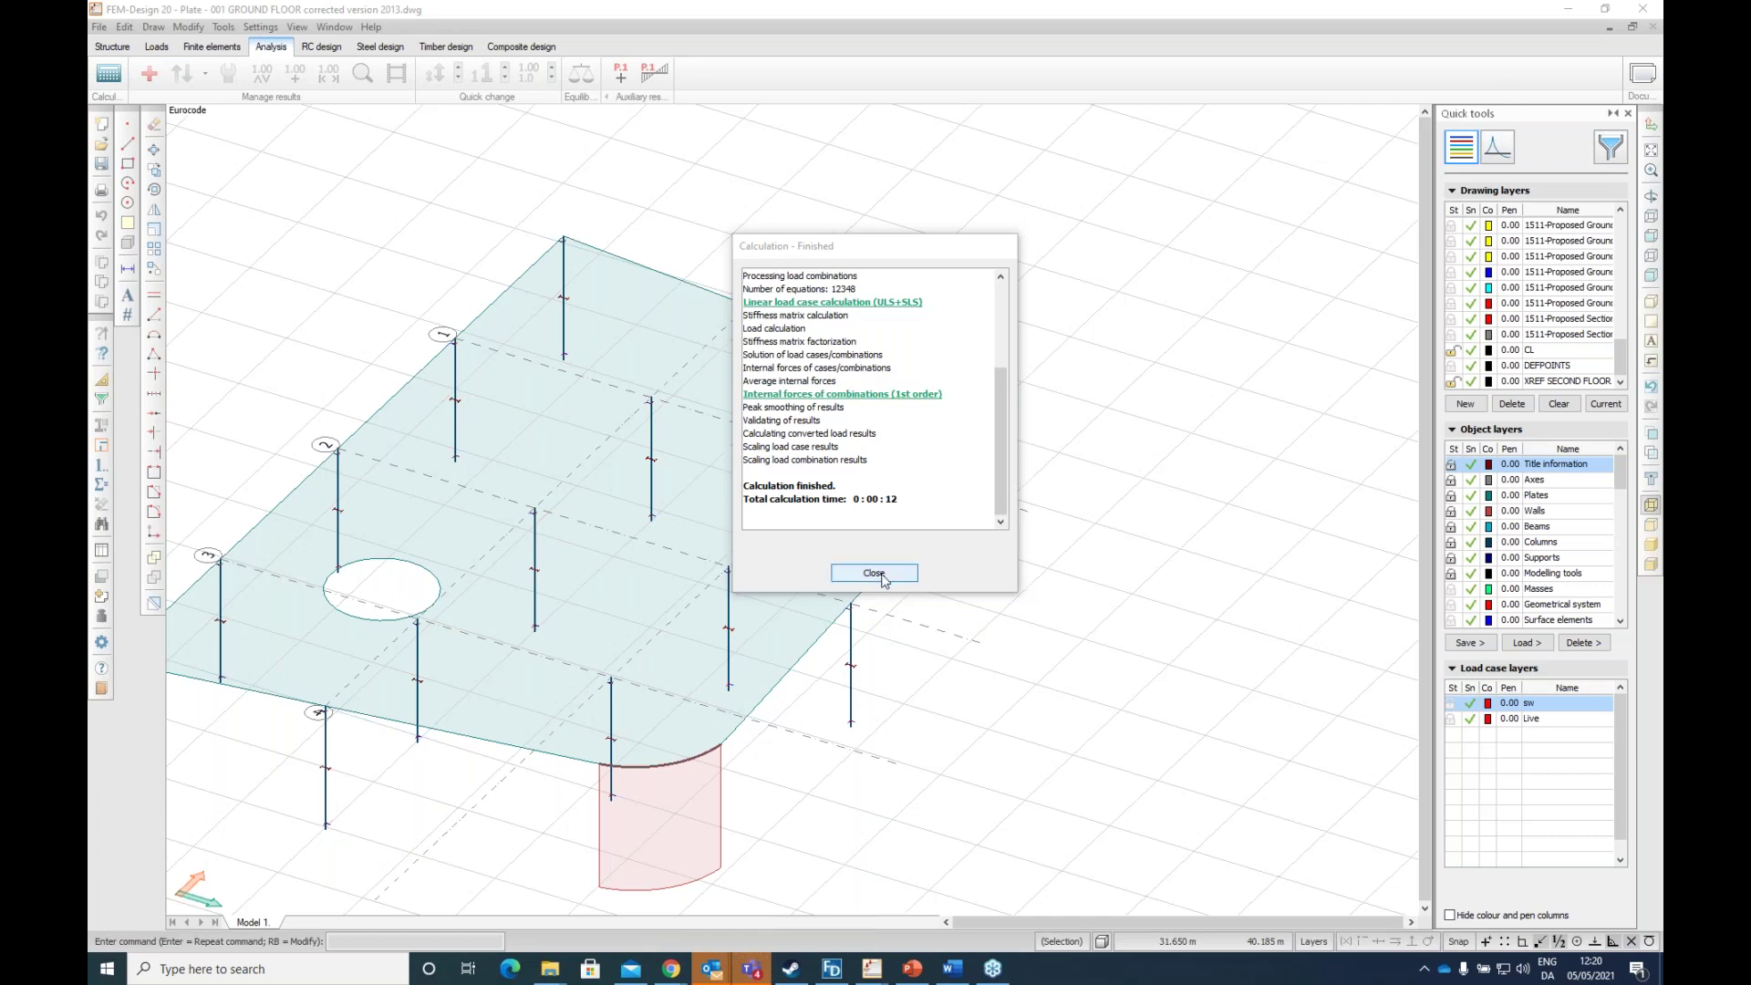
left_click(874, 573)
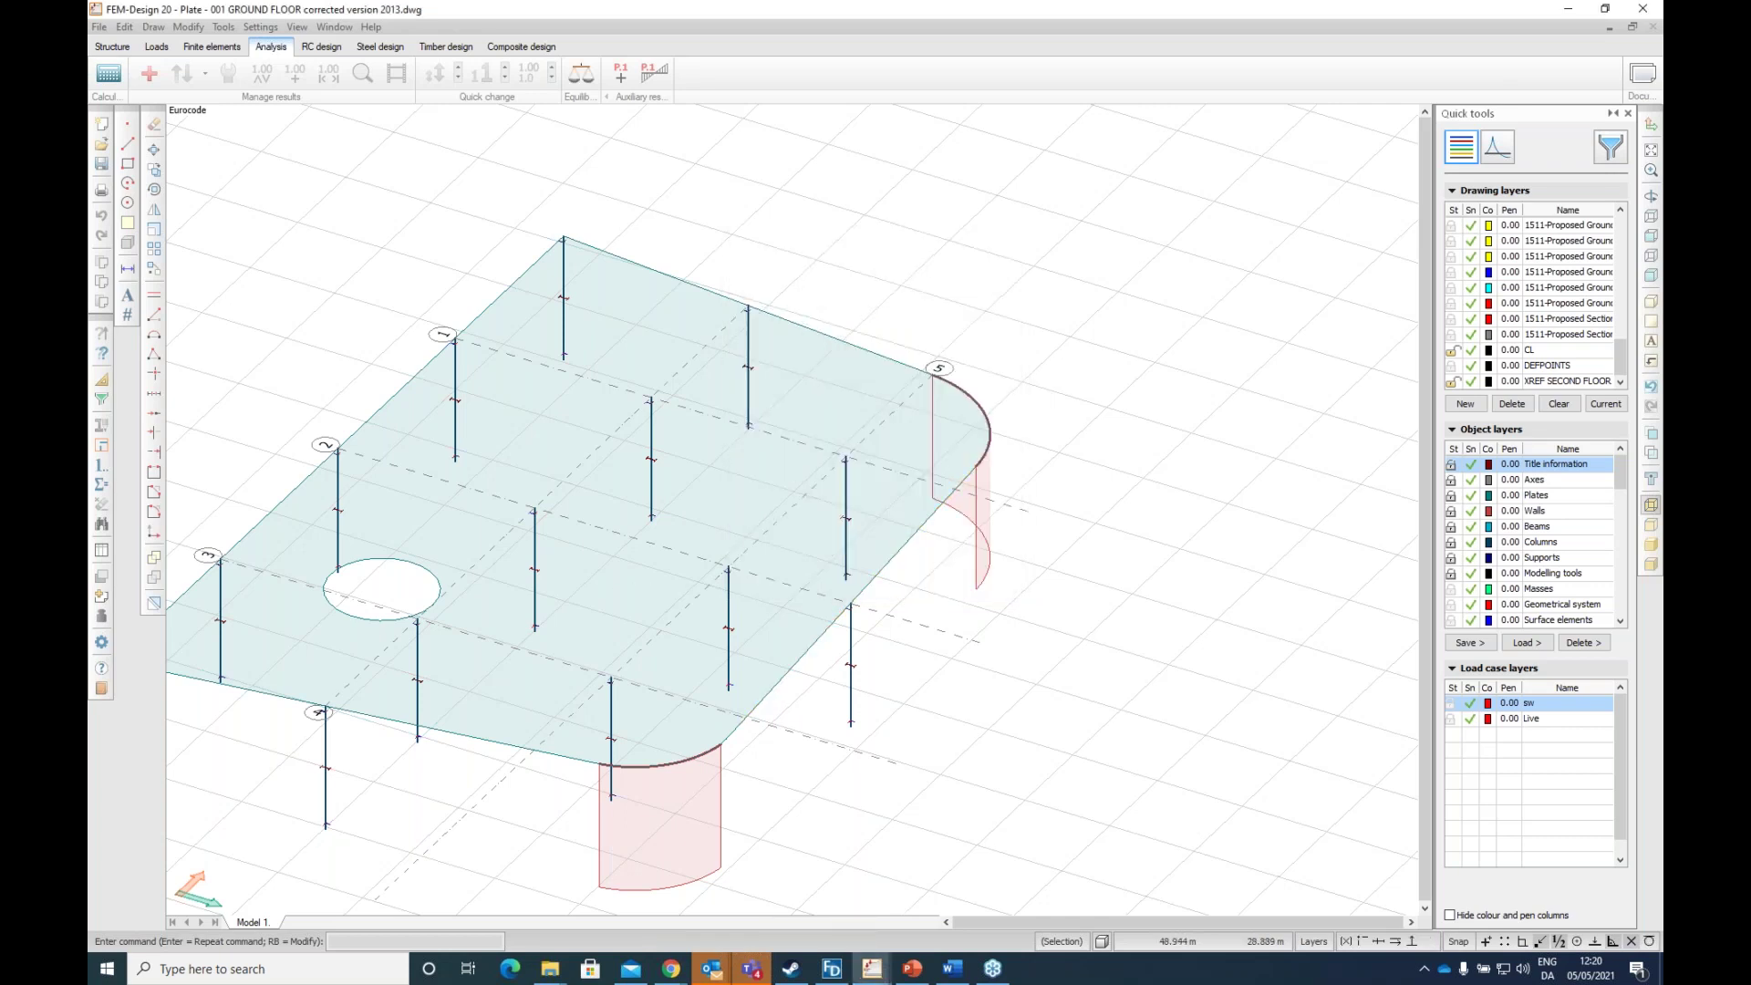
Step: Display the translational displacements of load combination LC on the whole plate model
middle_click_drag(849, 556, 806, 537)
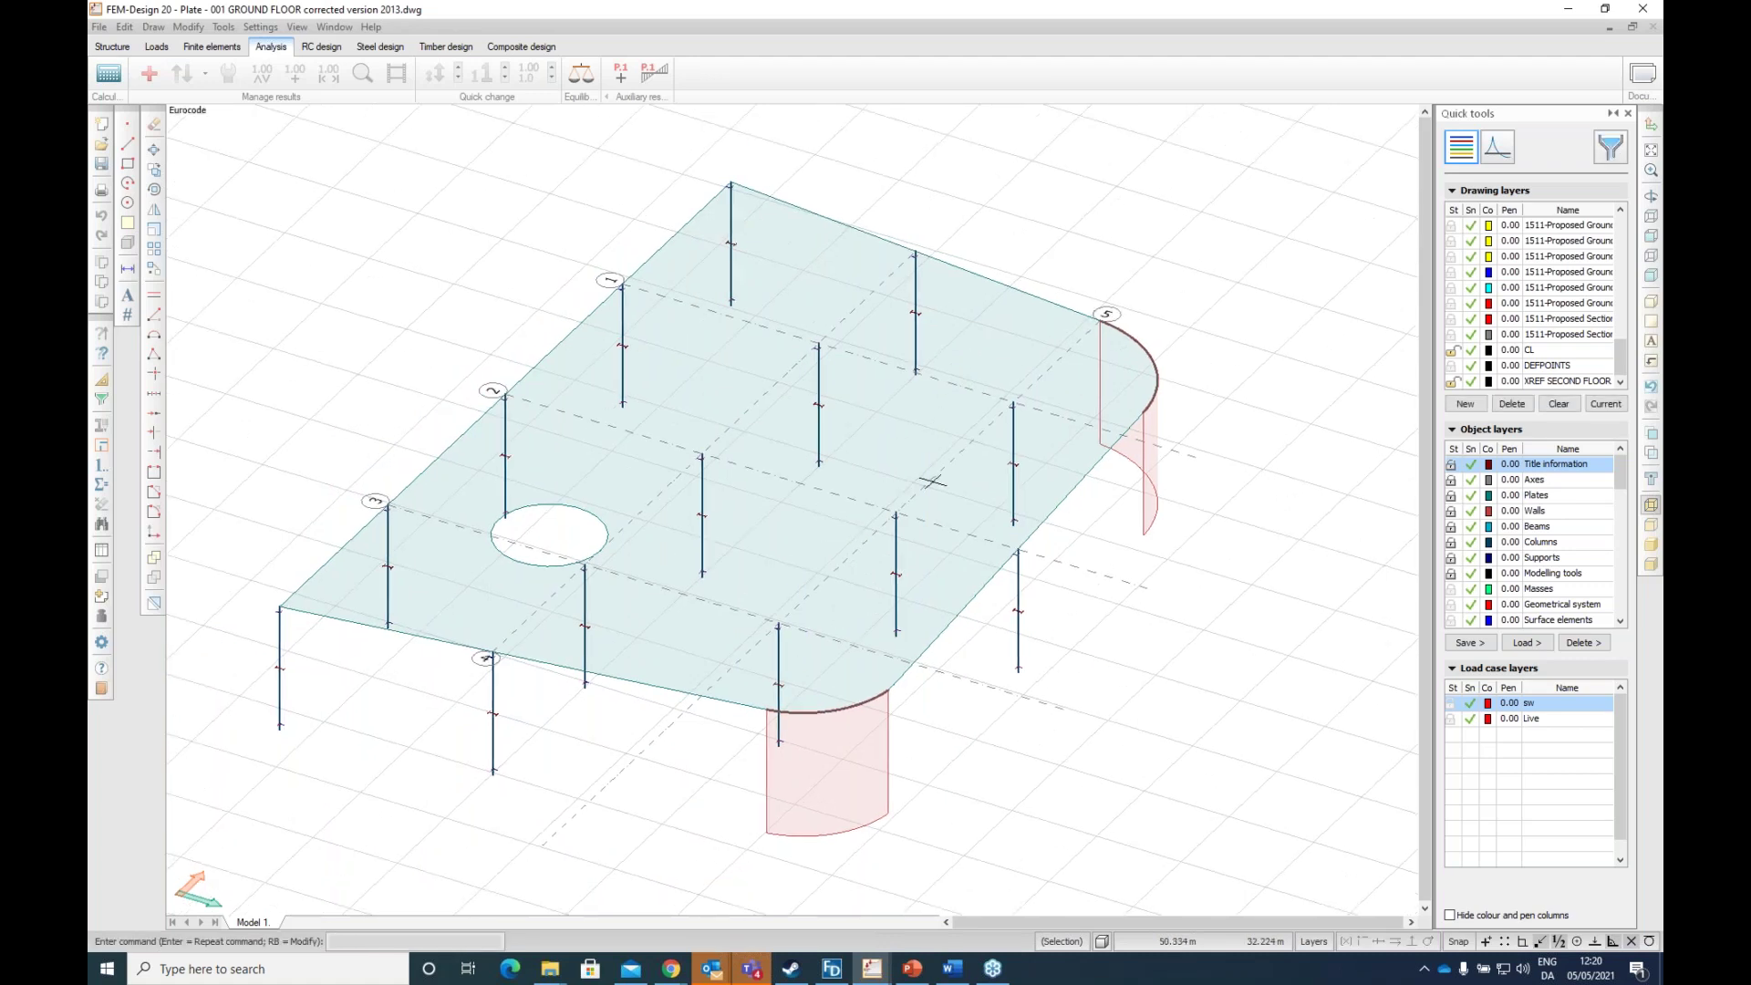
left_click(1508, 160)
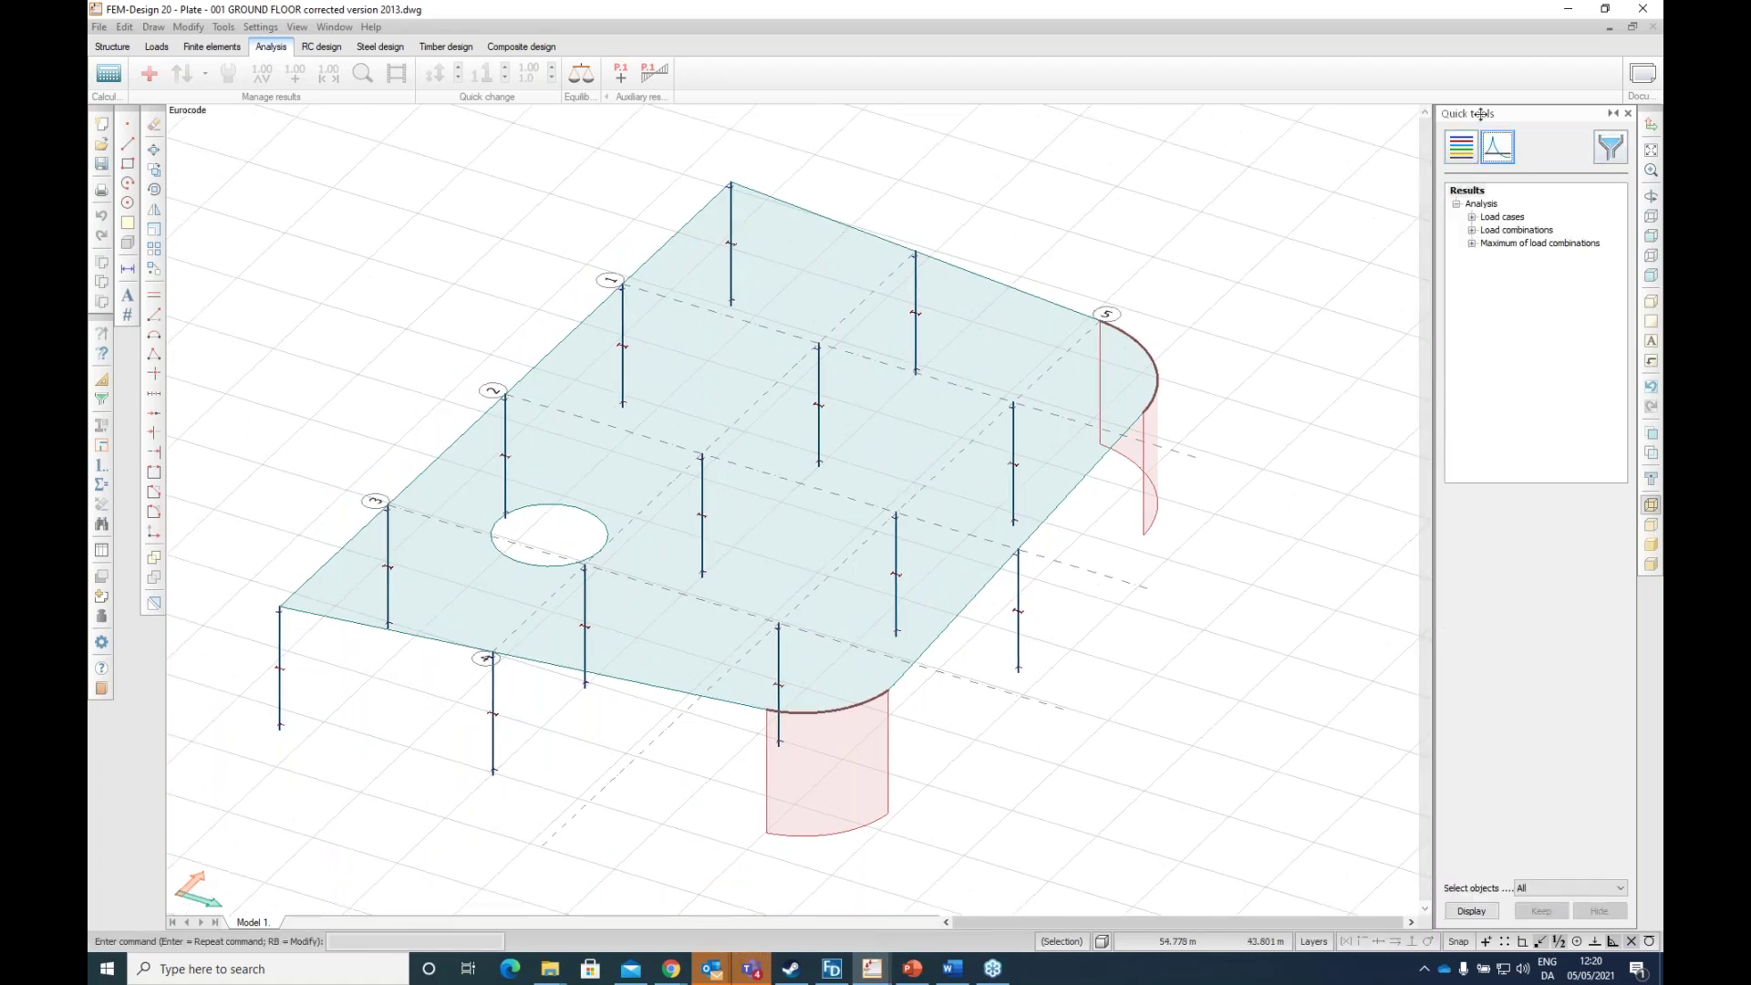
double_click(1509, 232)
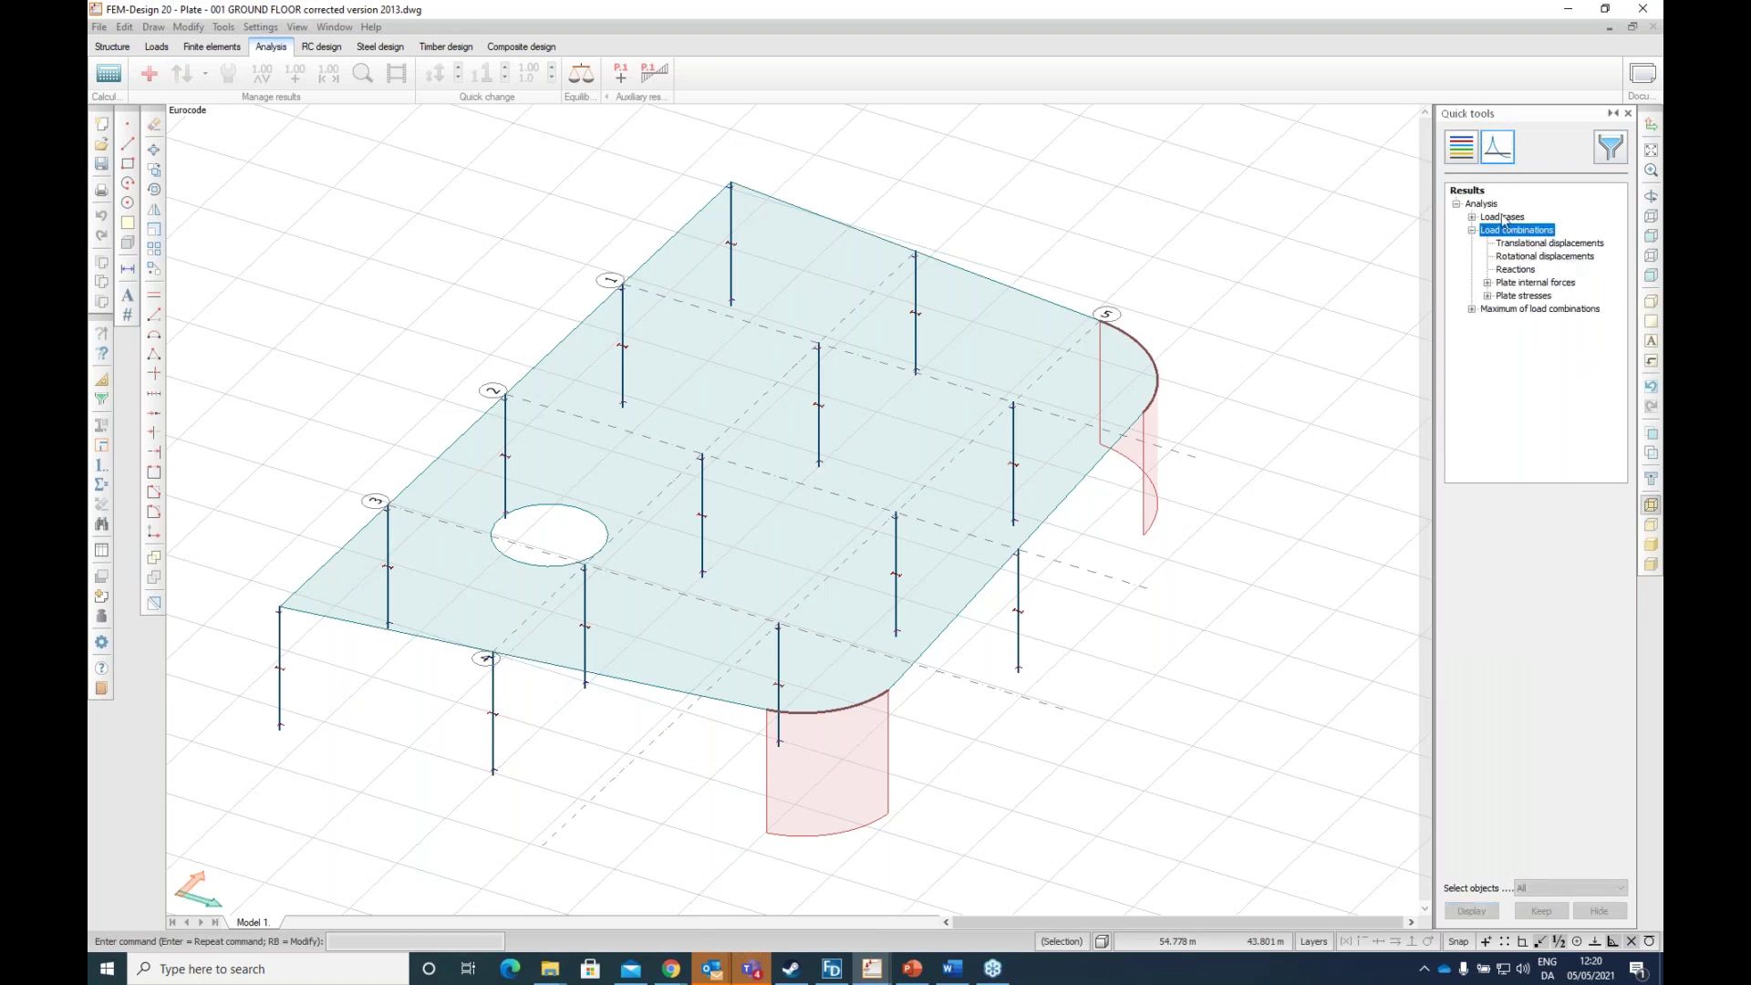
left_click(1532, 243)
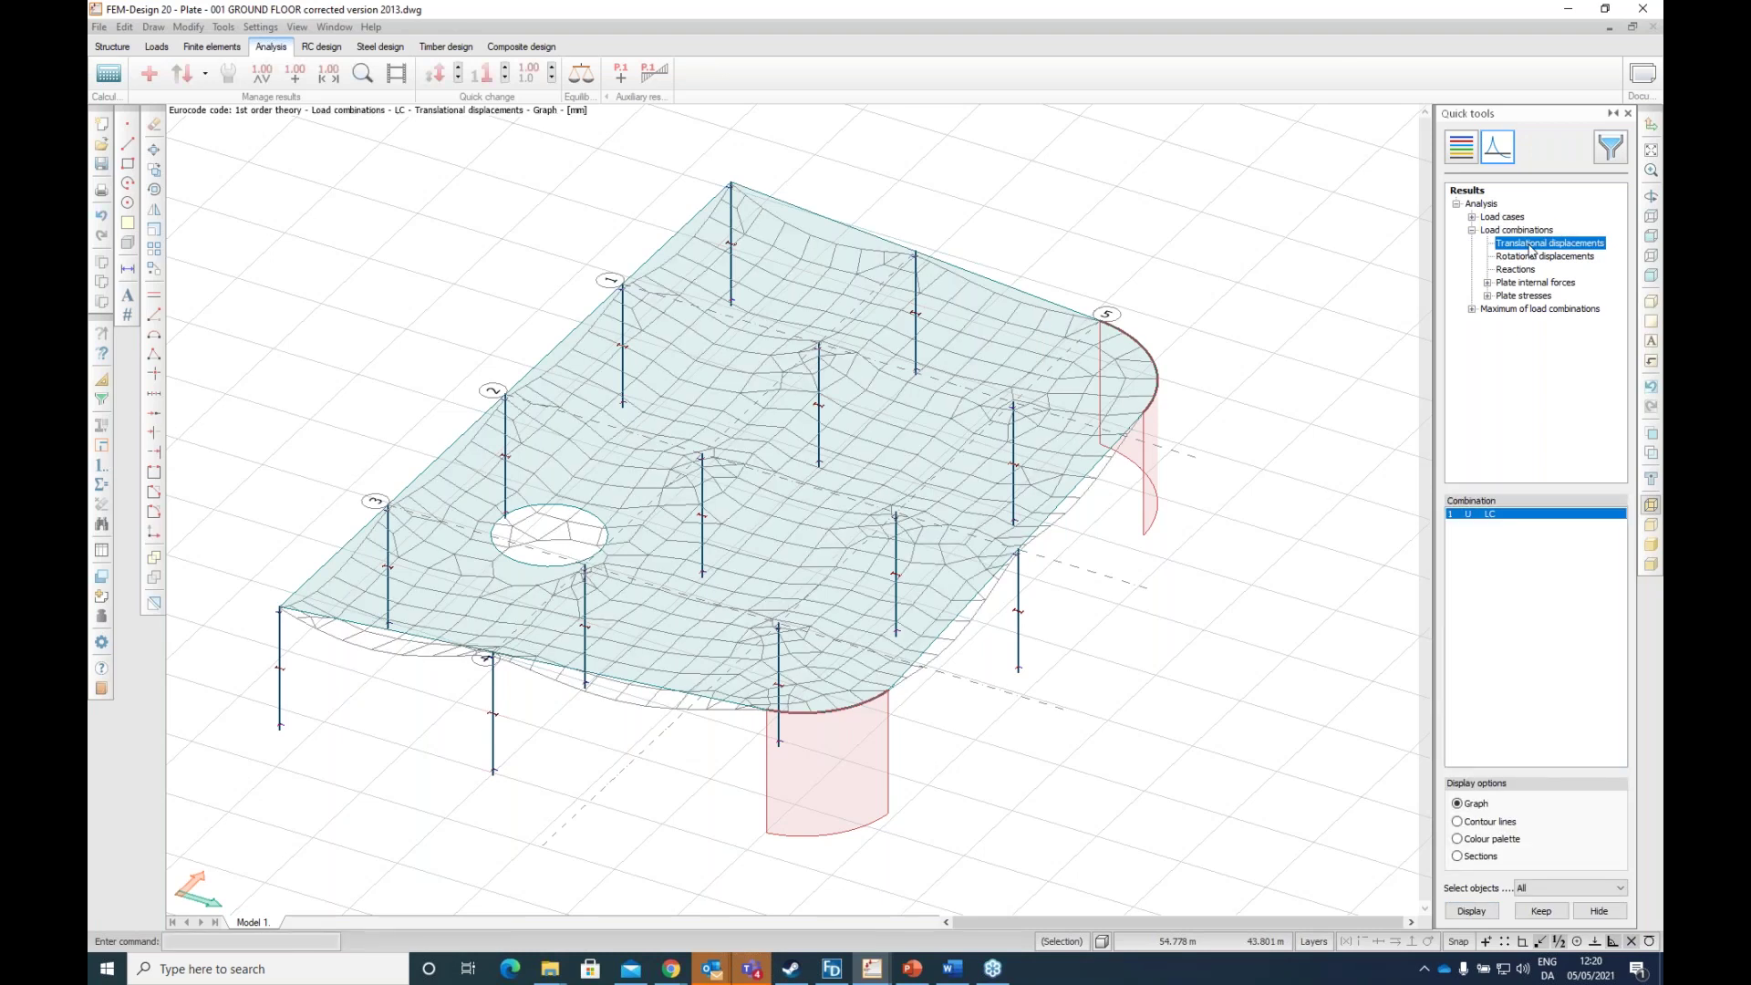
Step: Turn on automatic numeric values by objects for the displacement graph and examine the deflected plate from several lower angles
left_click(261, 77)
left_click(269, 130)
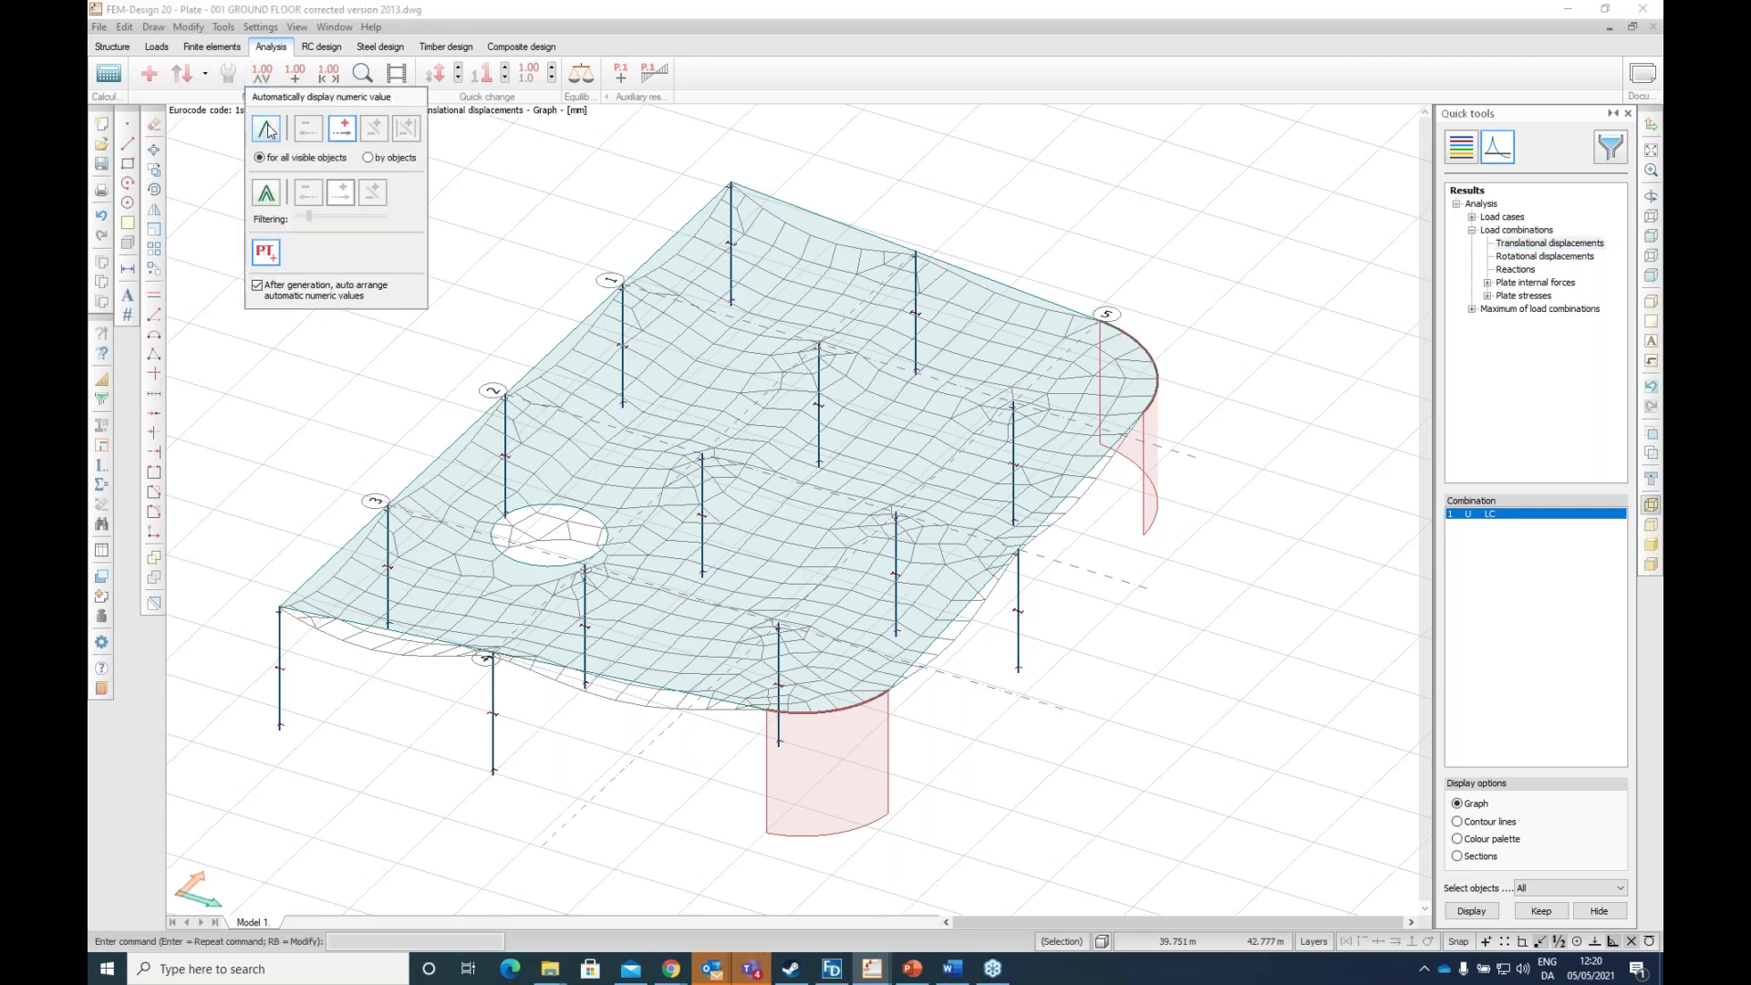
left_click(369, 158)
scroll(401, 315, "down", 1)
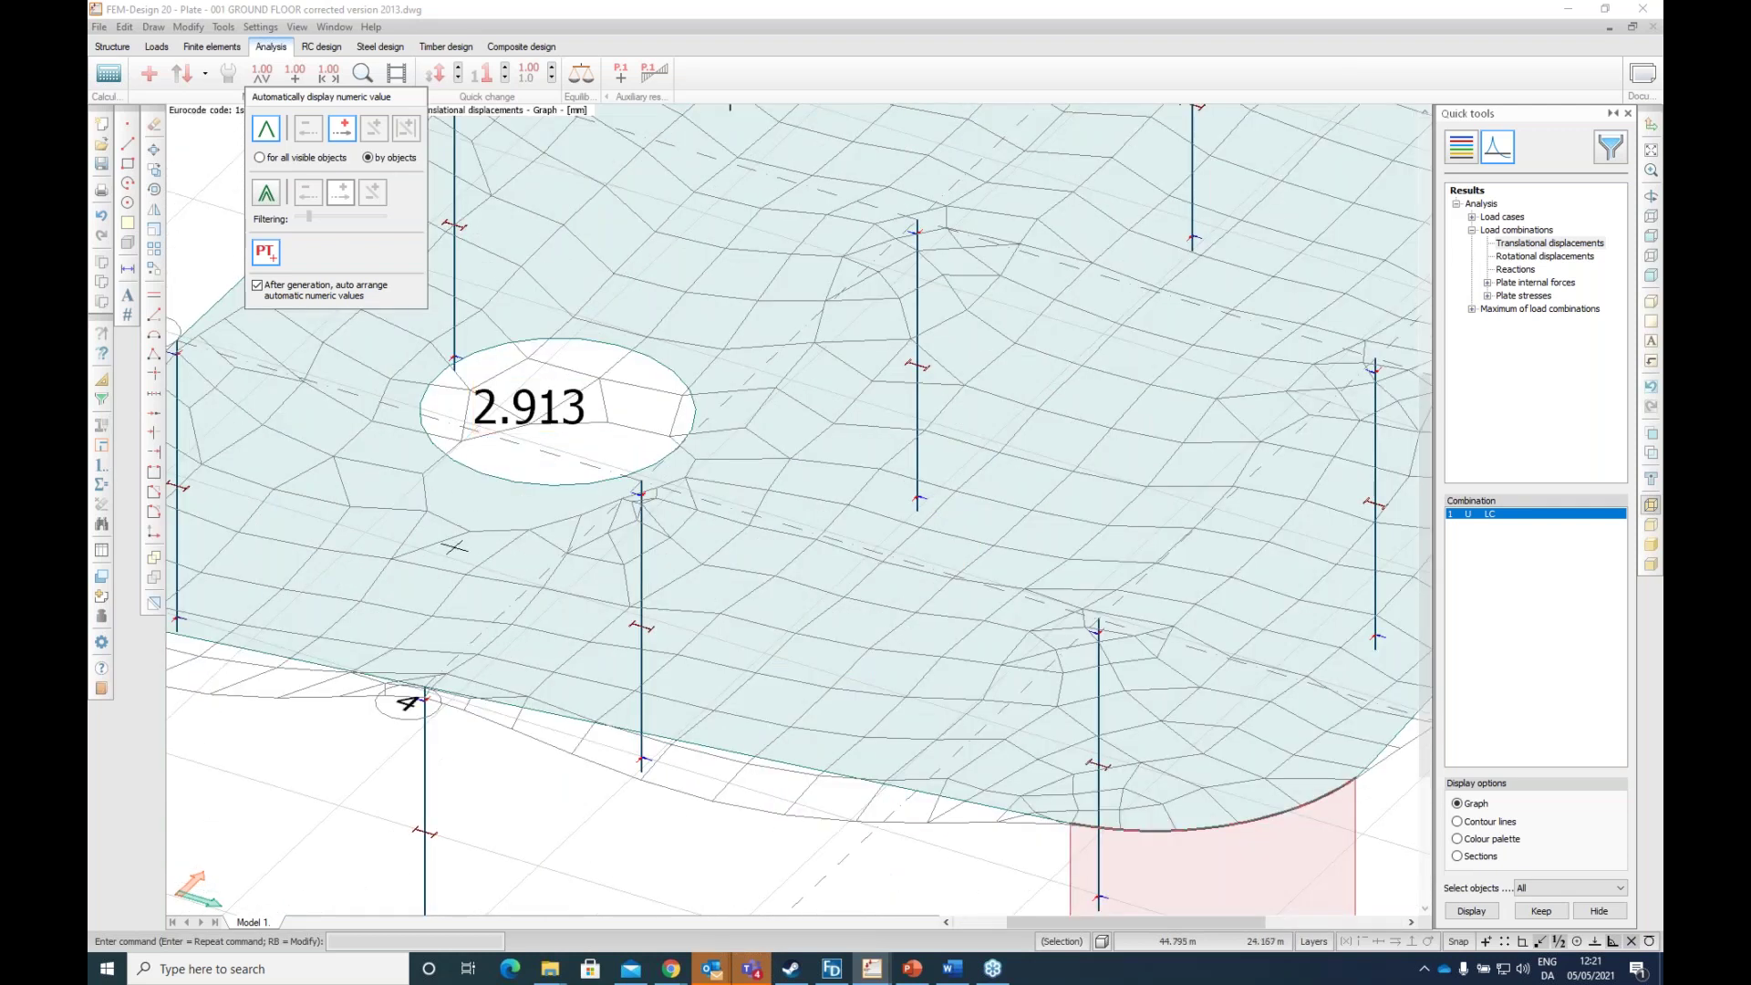
left_click(472, 518)
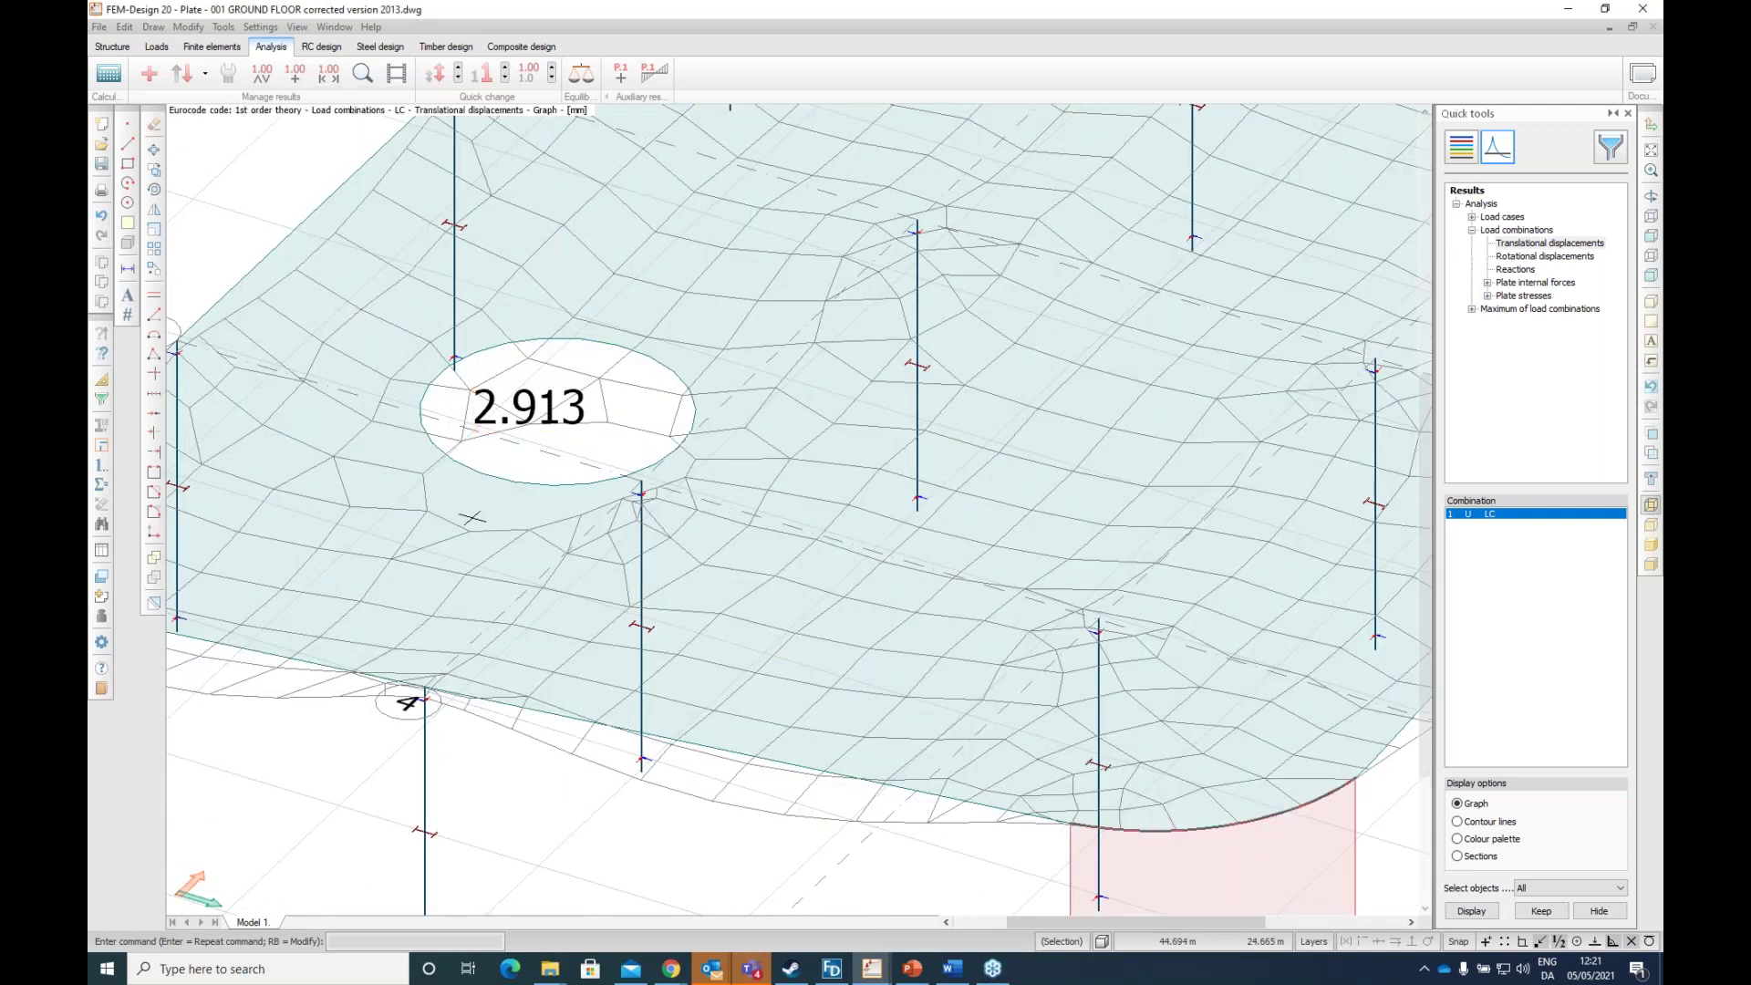
left_click_drag(445, 572, 465, 545)
left_click_drag(681, 582, 500, 619)
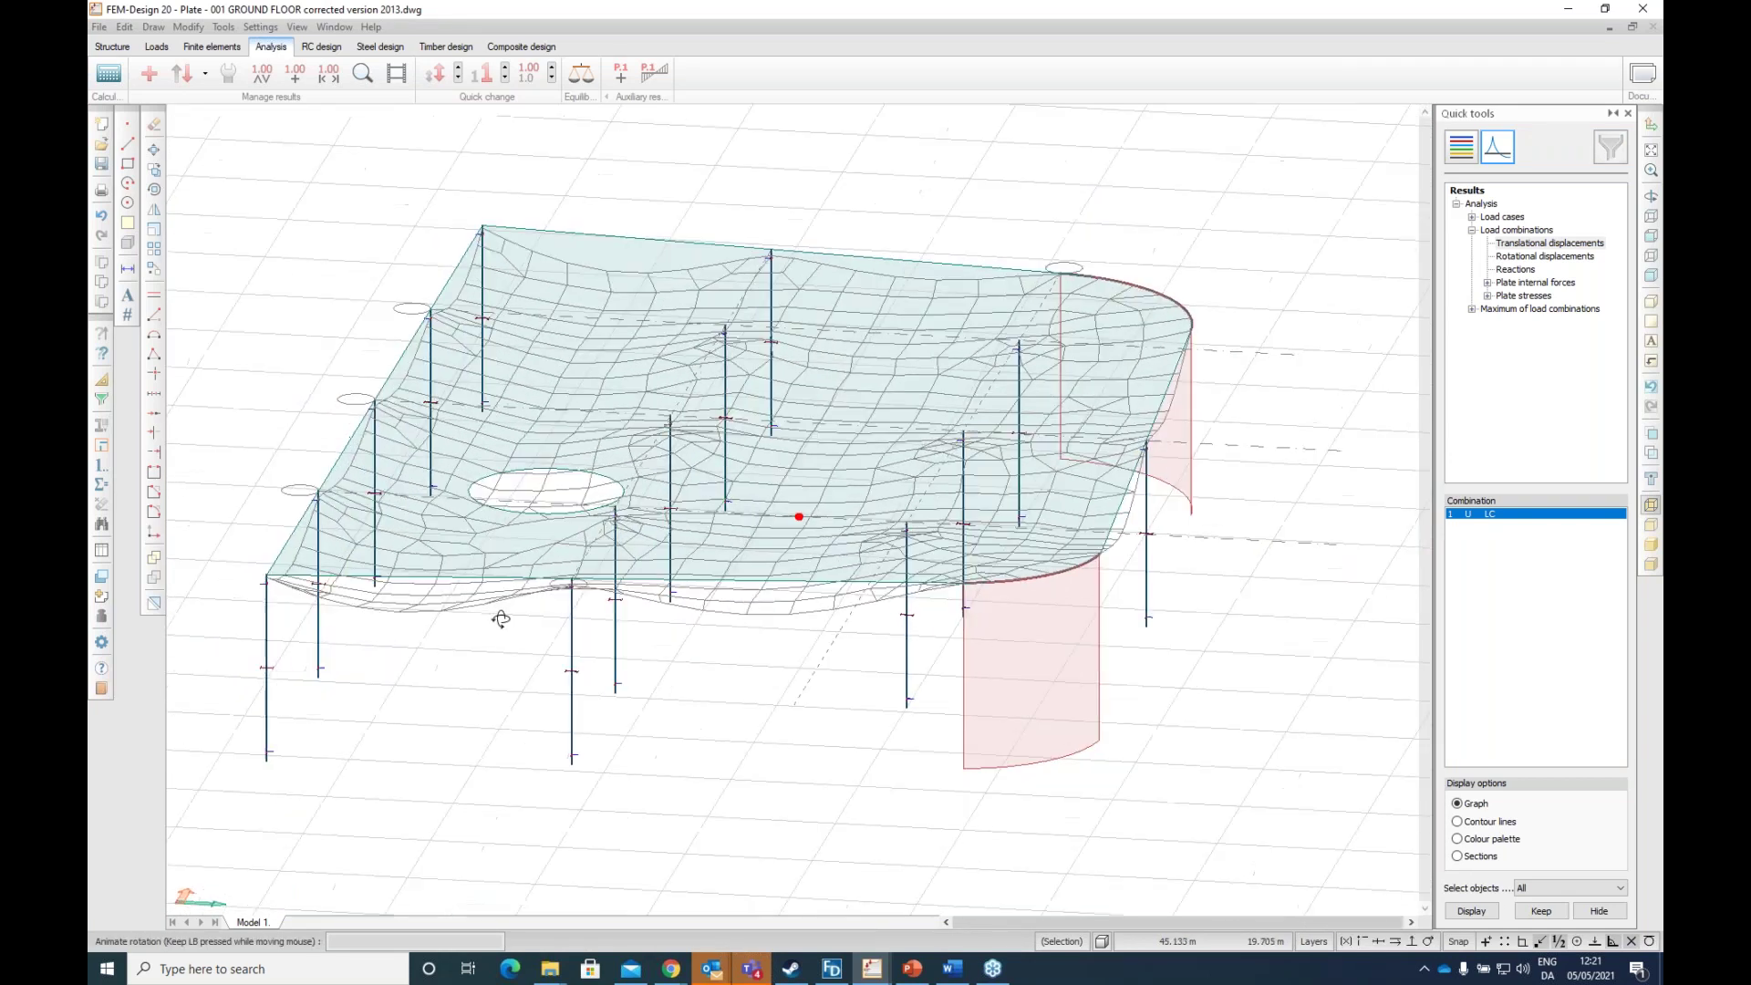
left_click_drag(393, 625, 577, 630)
scroll(577, 630, "down", 3)
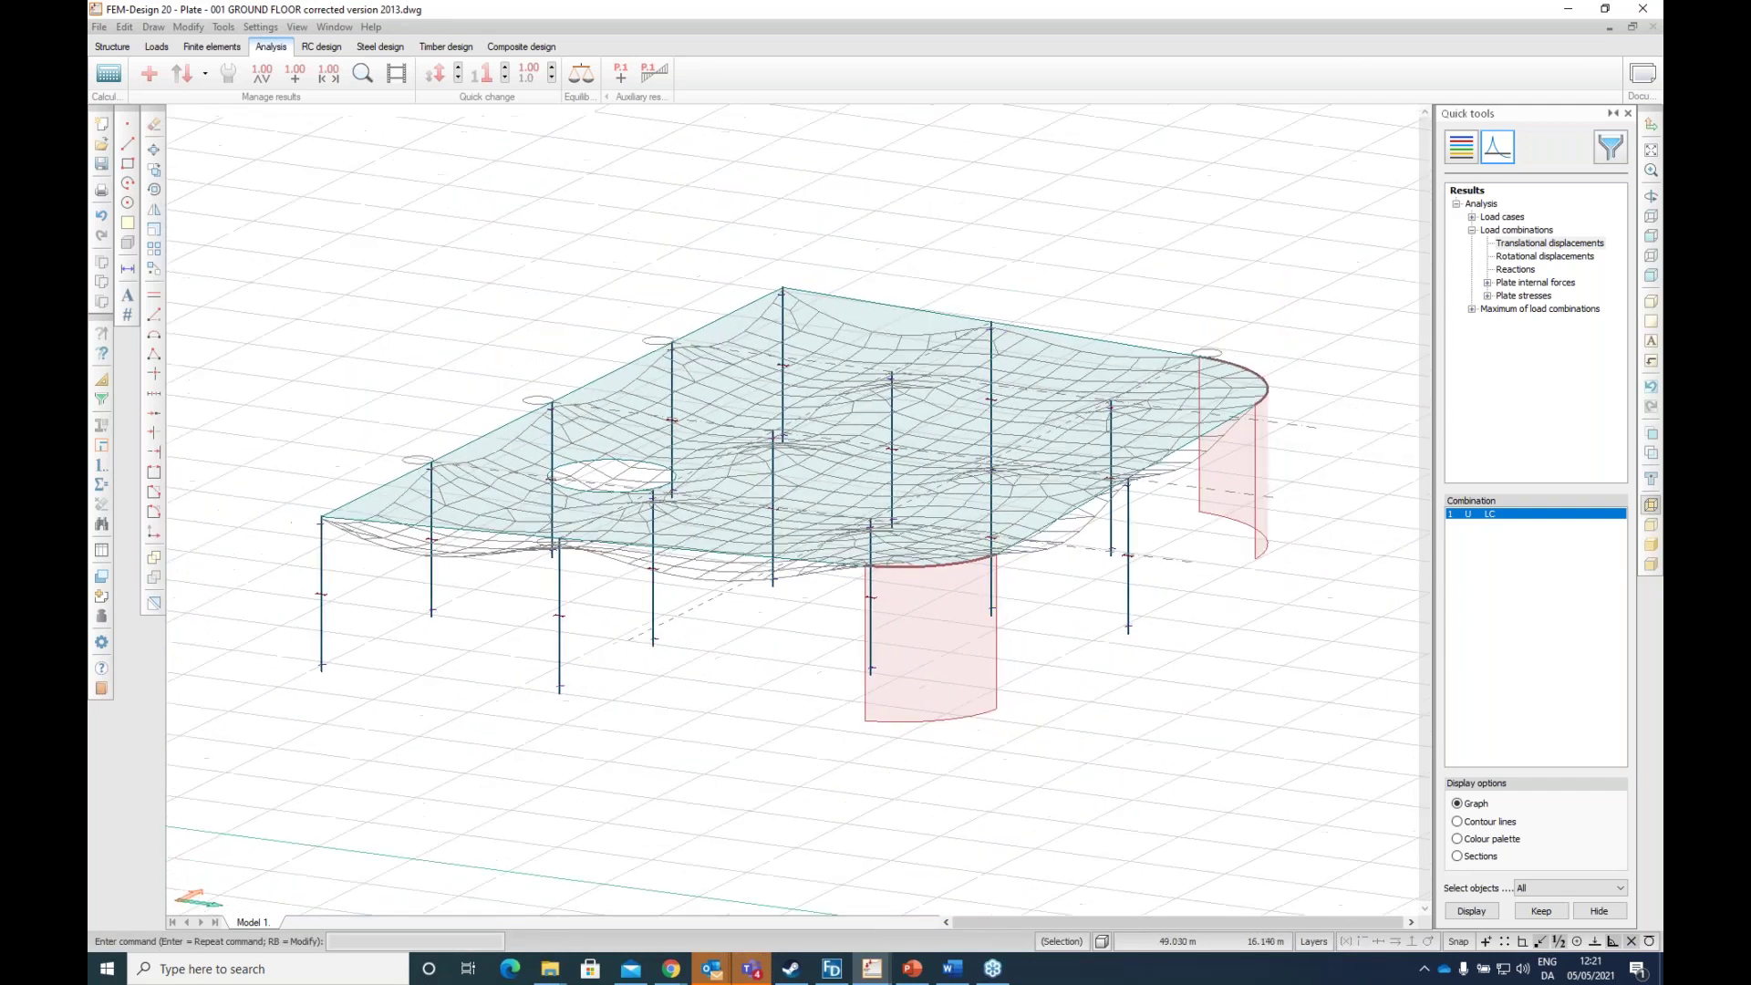
Step: Display the reactions of combination LC and switch off the force and moment group components of the line reactions
left_click(1515, 270)
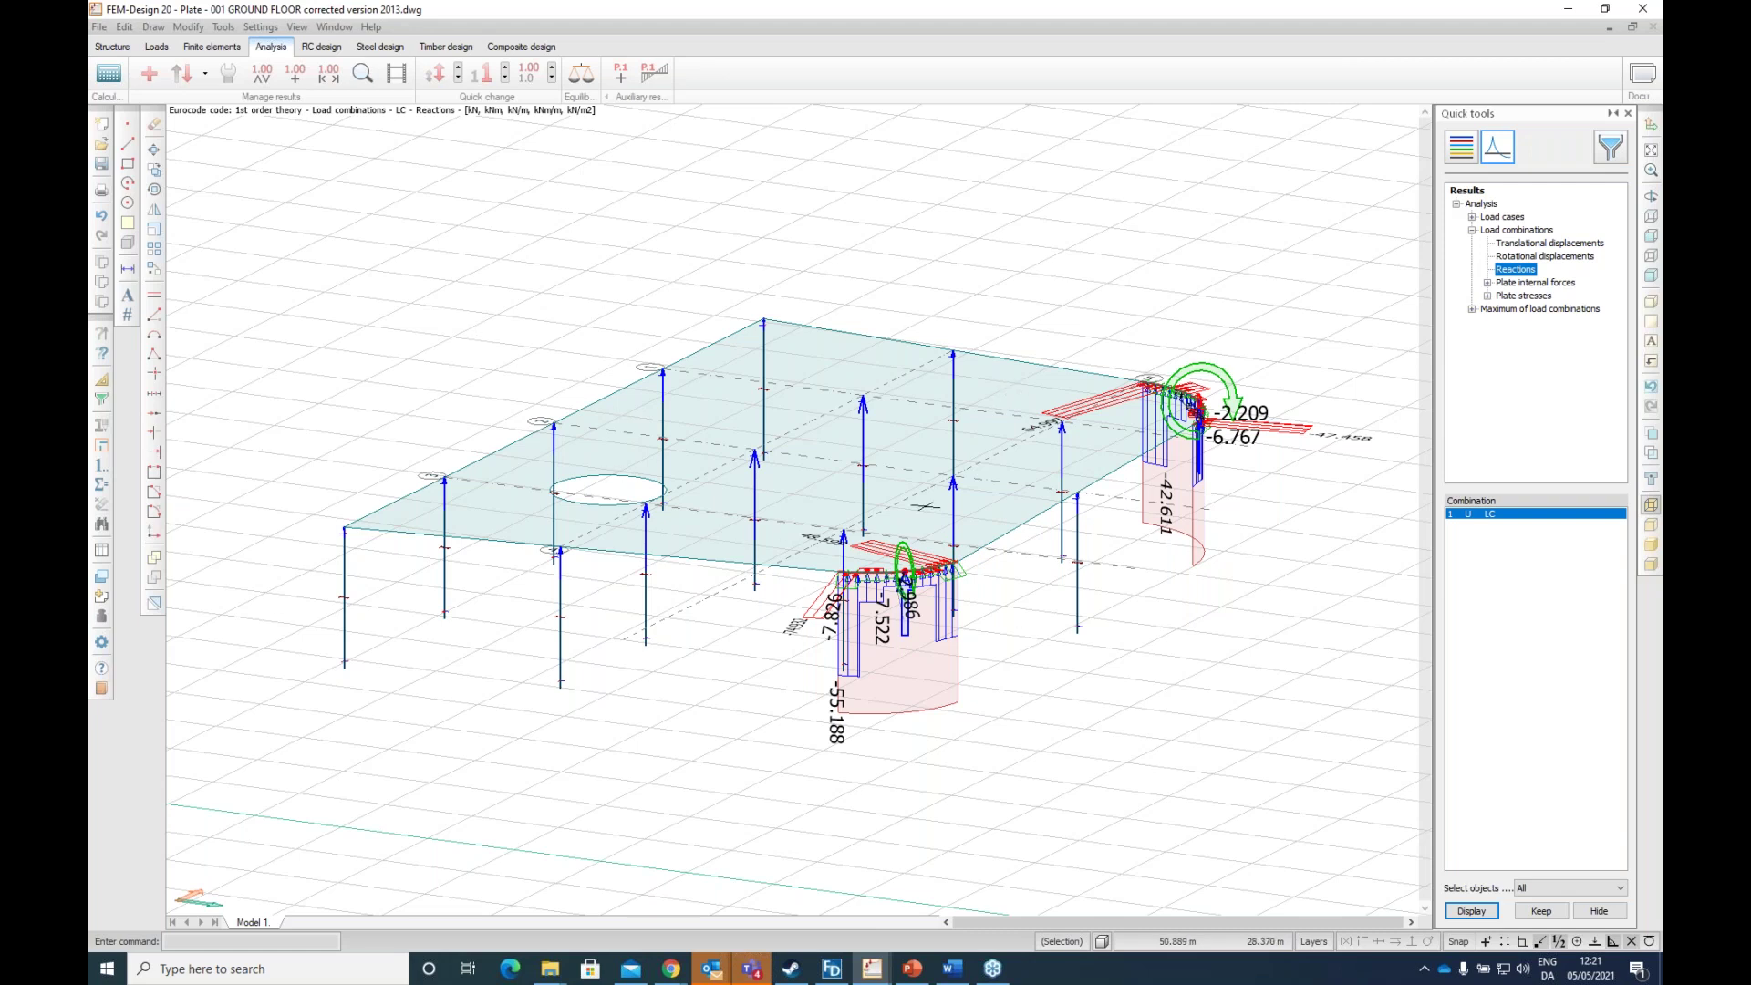
mouse_move(925, 506)
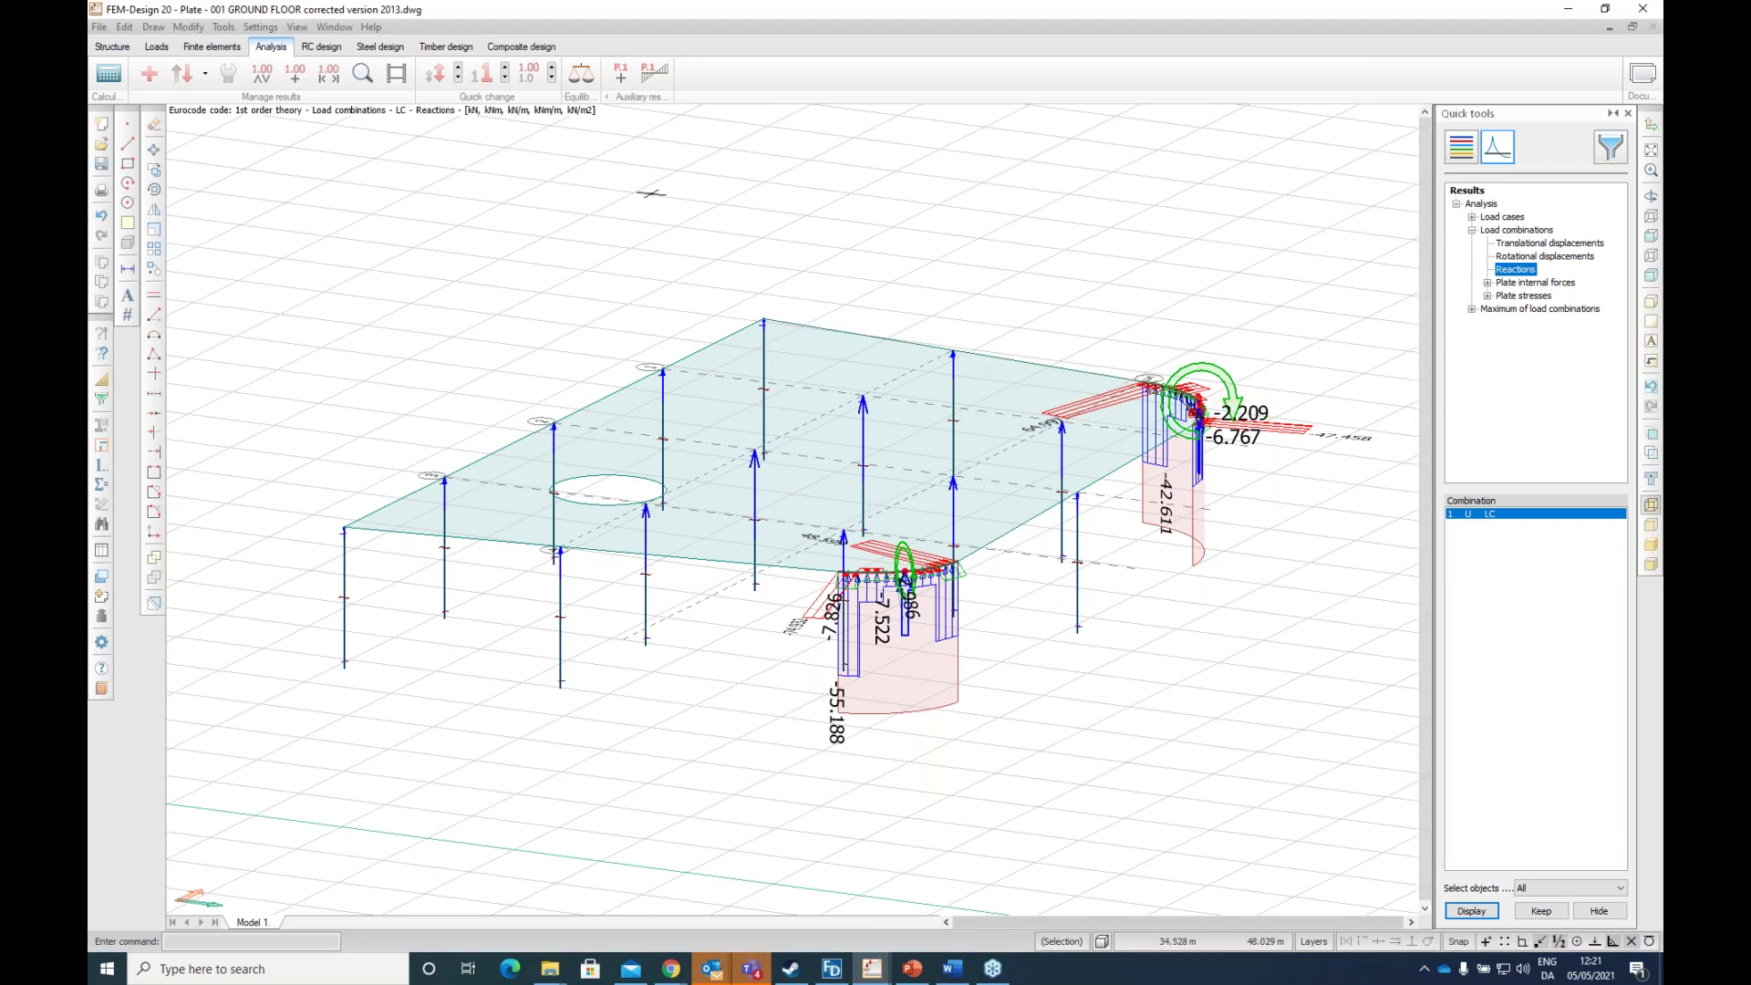
left_click(227, 72)
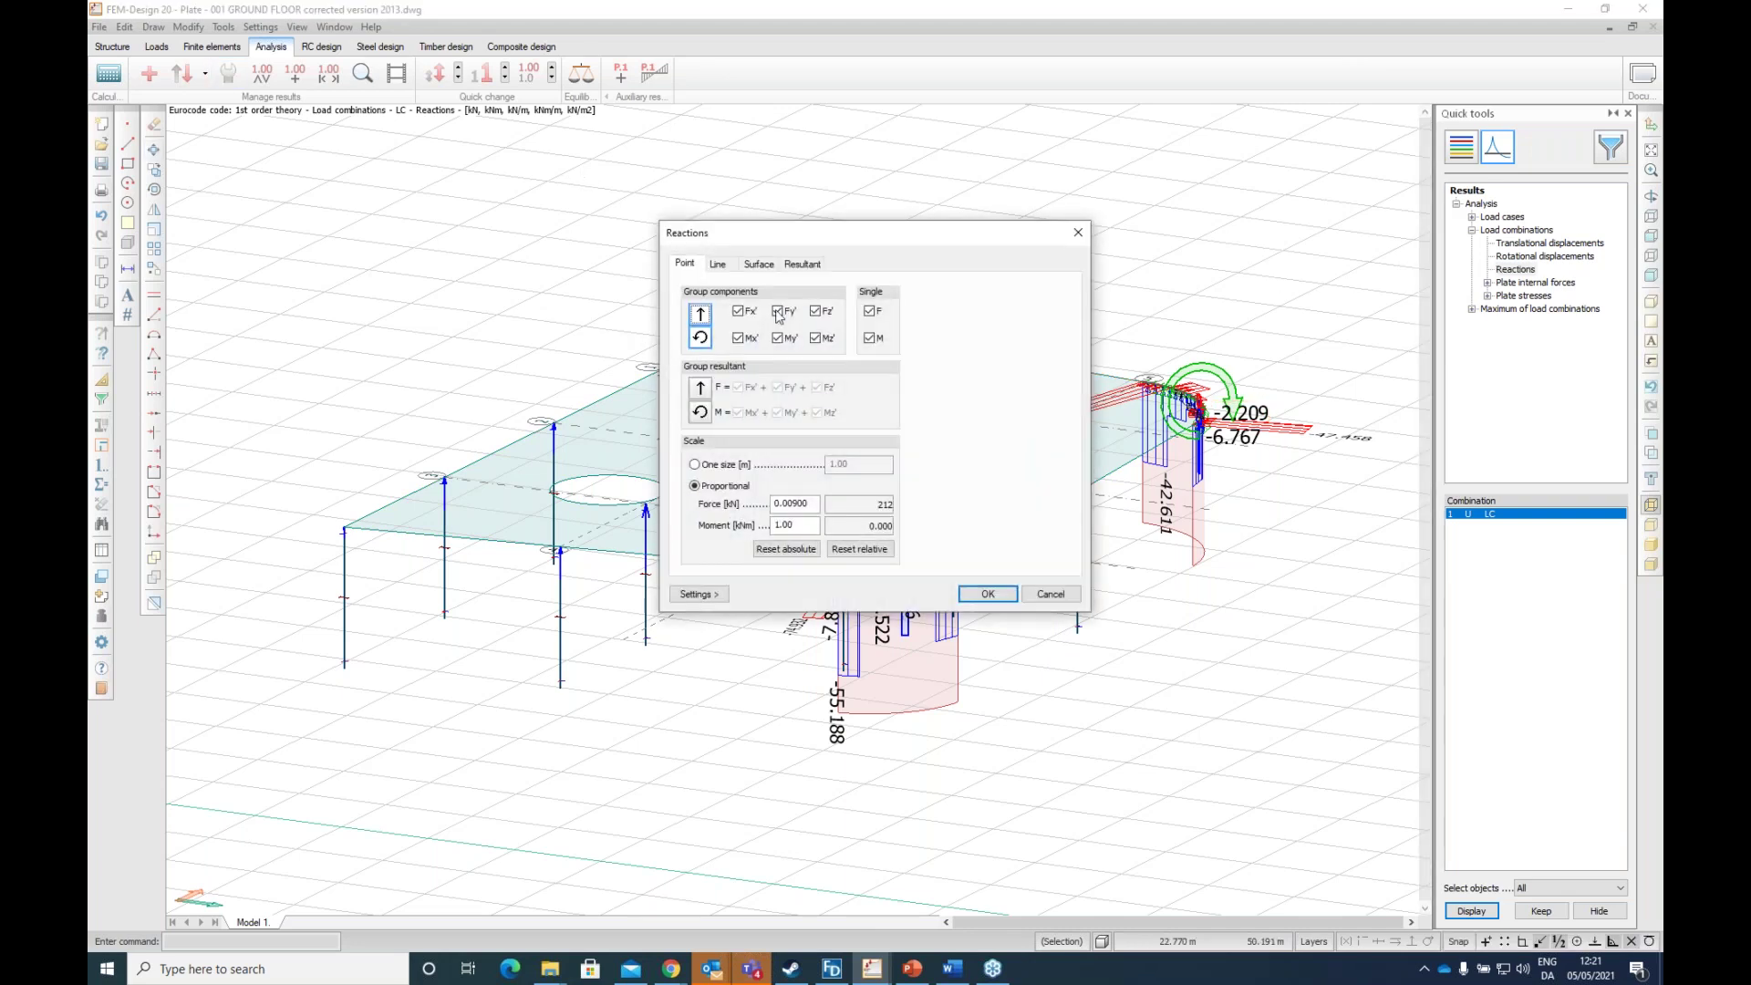
left_click_drag(806, 211, 984, 106)
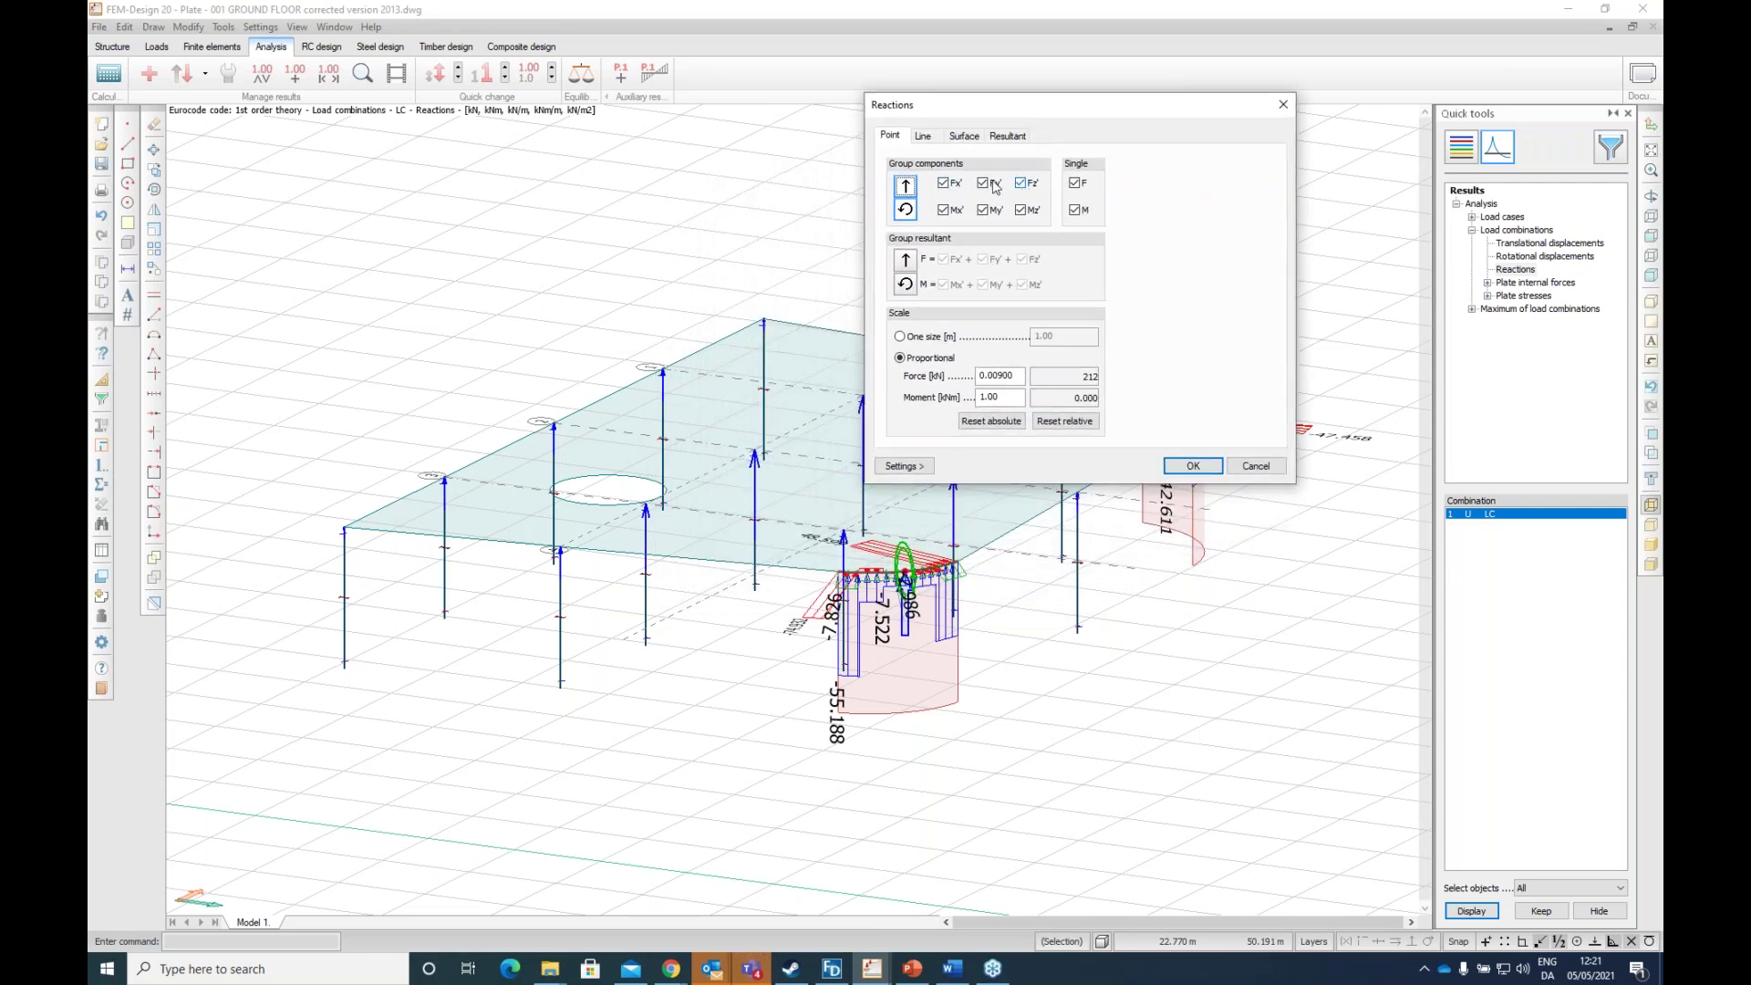
left_click(1006, 136)
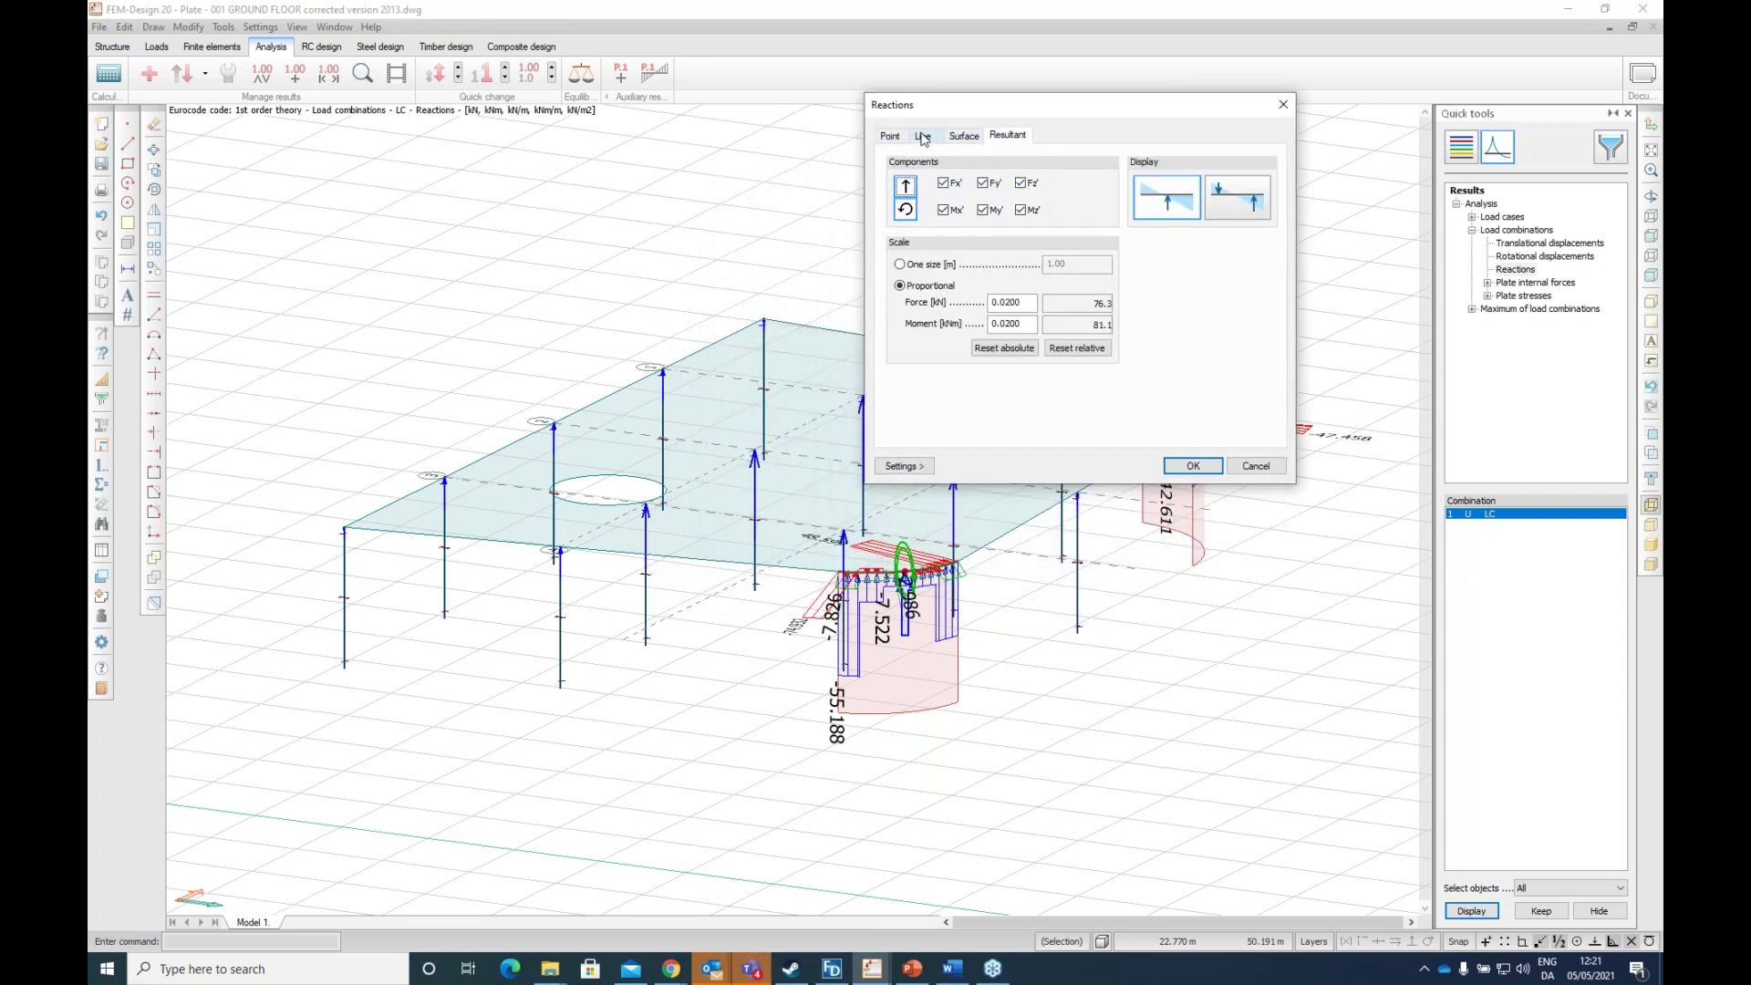
left_click(923, 136)
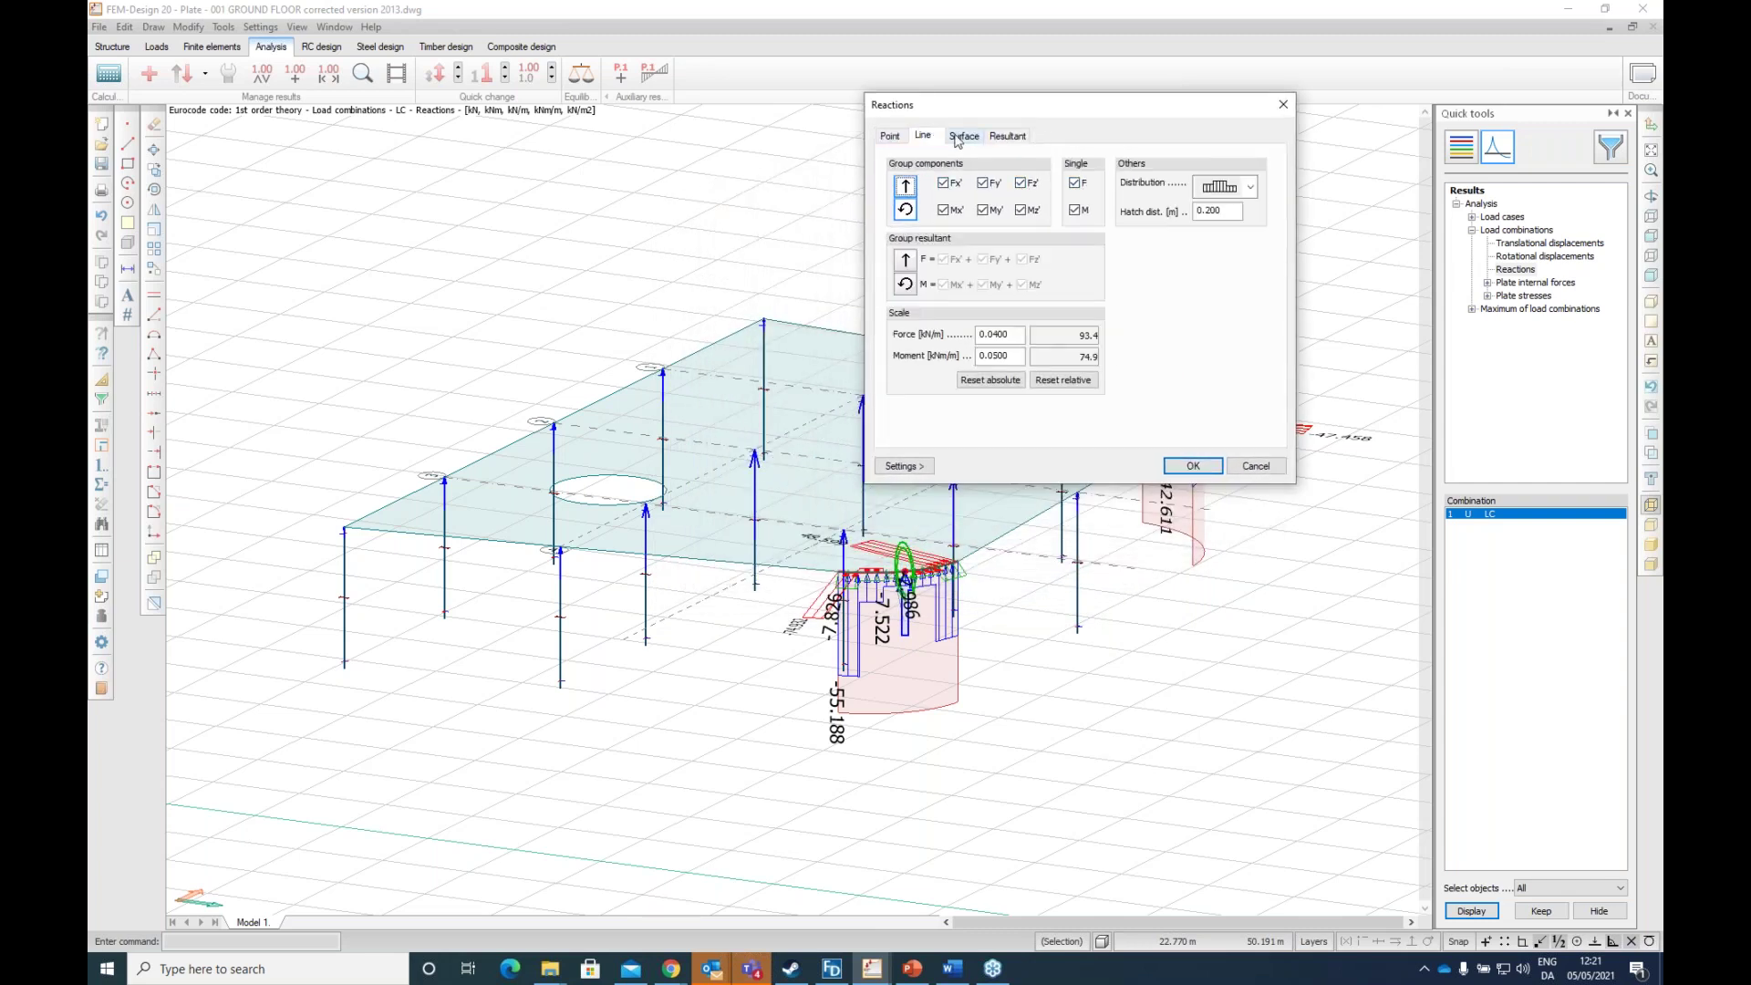
left_click(905, 186)
left_click(905, 209)
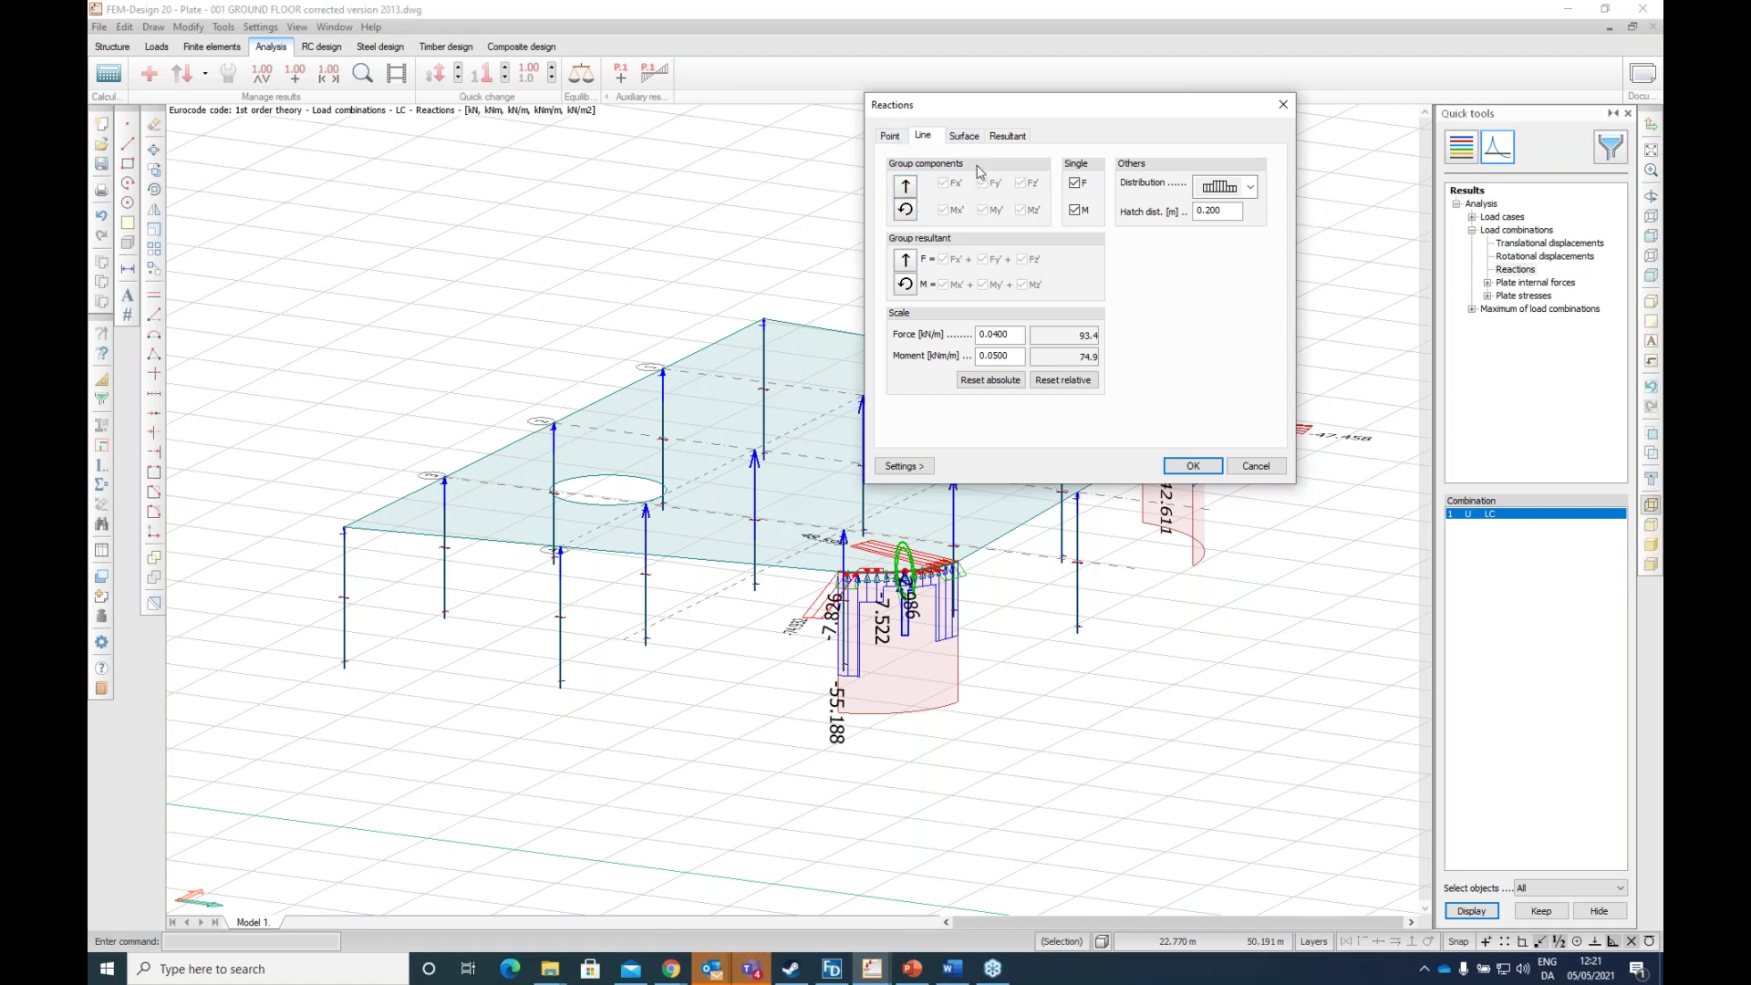
left_click(1193, 466)
left_click_drag(1010, 627, 729, 677)
middle_click_drag(729, 677, 787, 627)
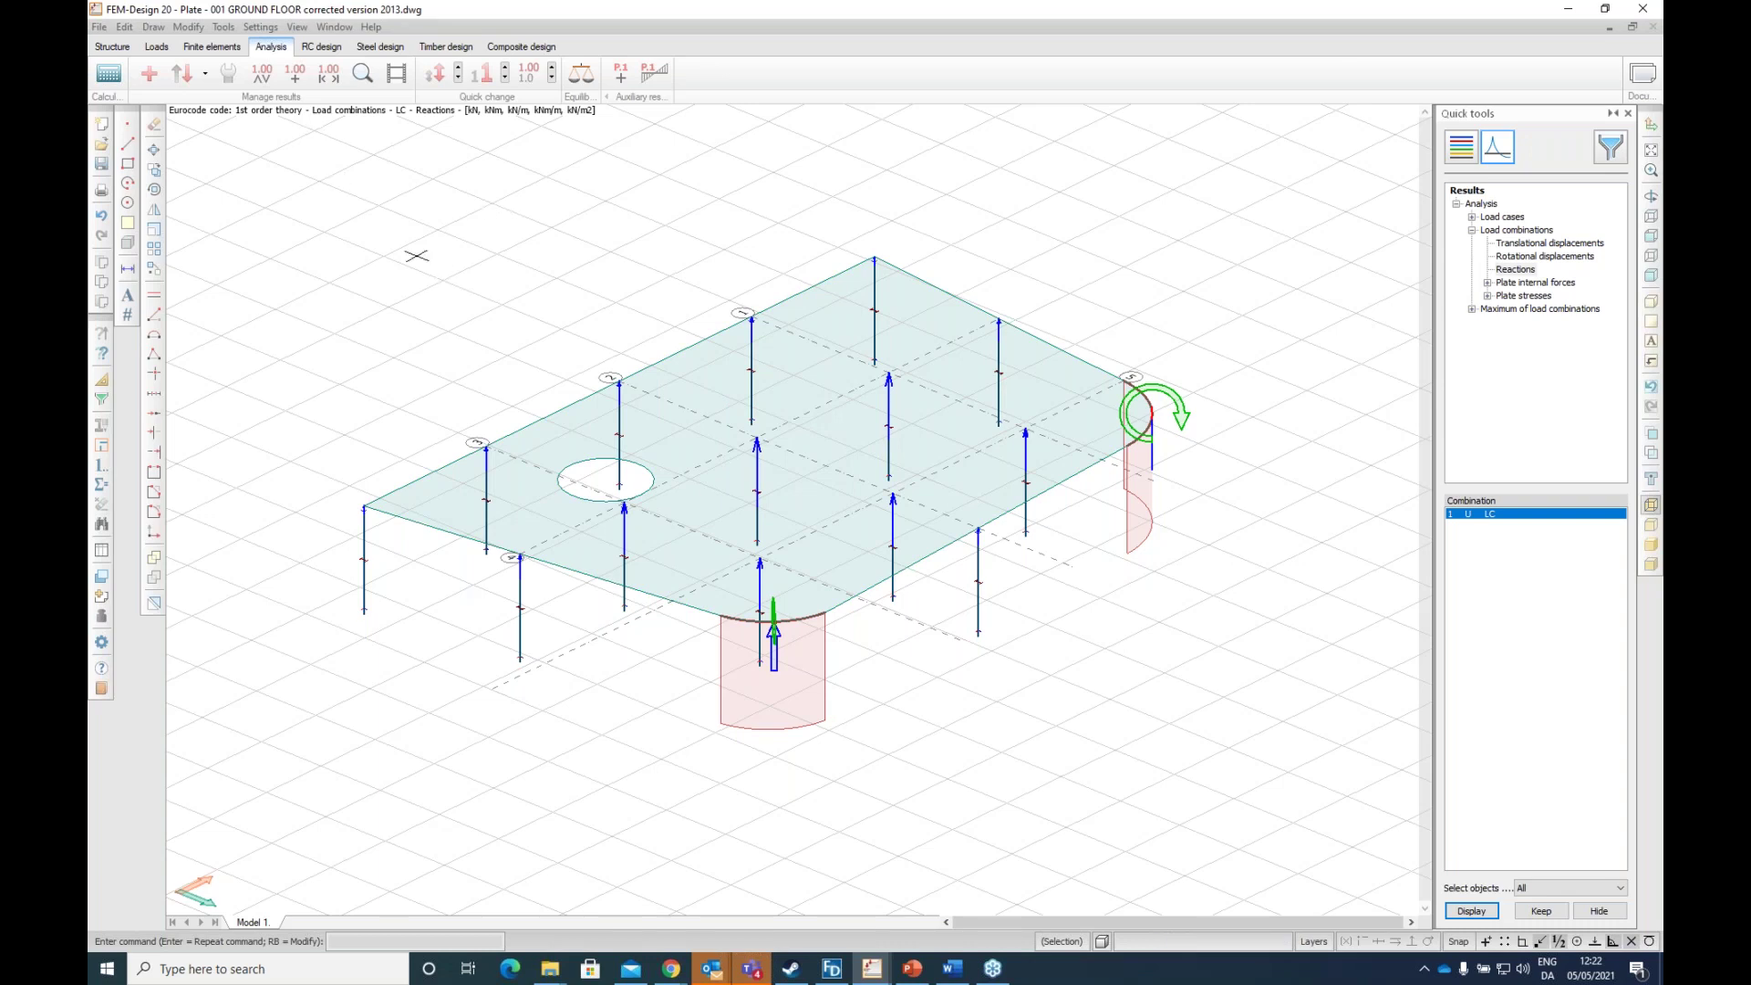
middle_click_drag(492, 556, 594, 559)
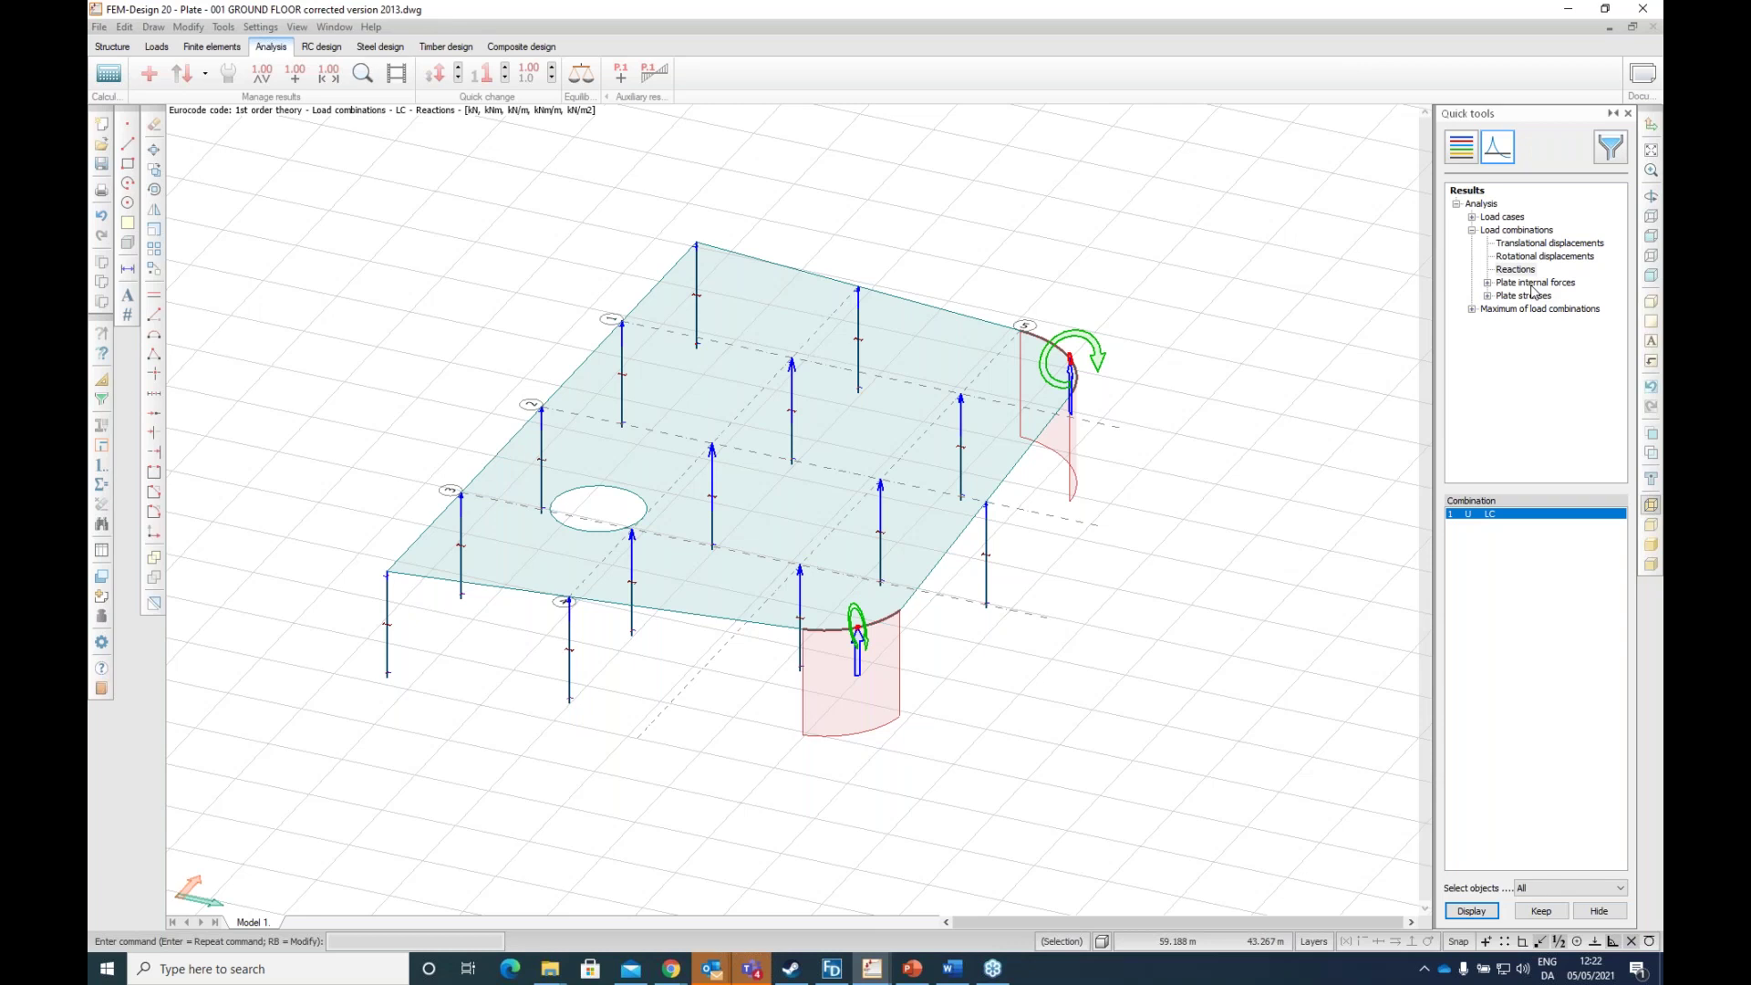
Step: Review the plate internal moments Mx', My' and Mx'y' for load combination LC as graphs
double_click(1542, 283)
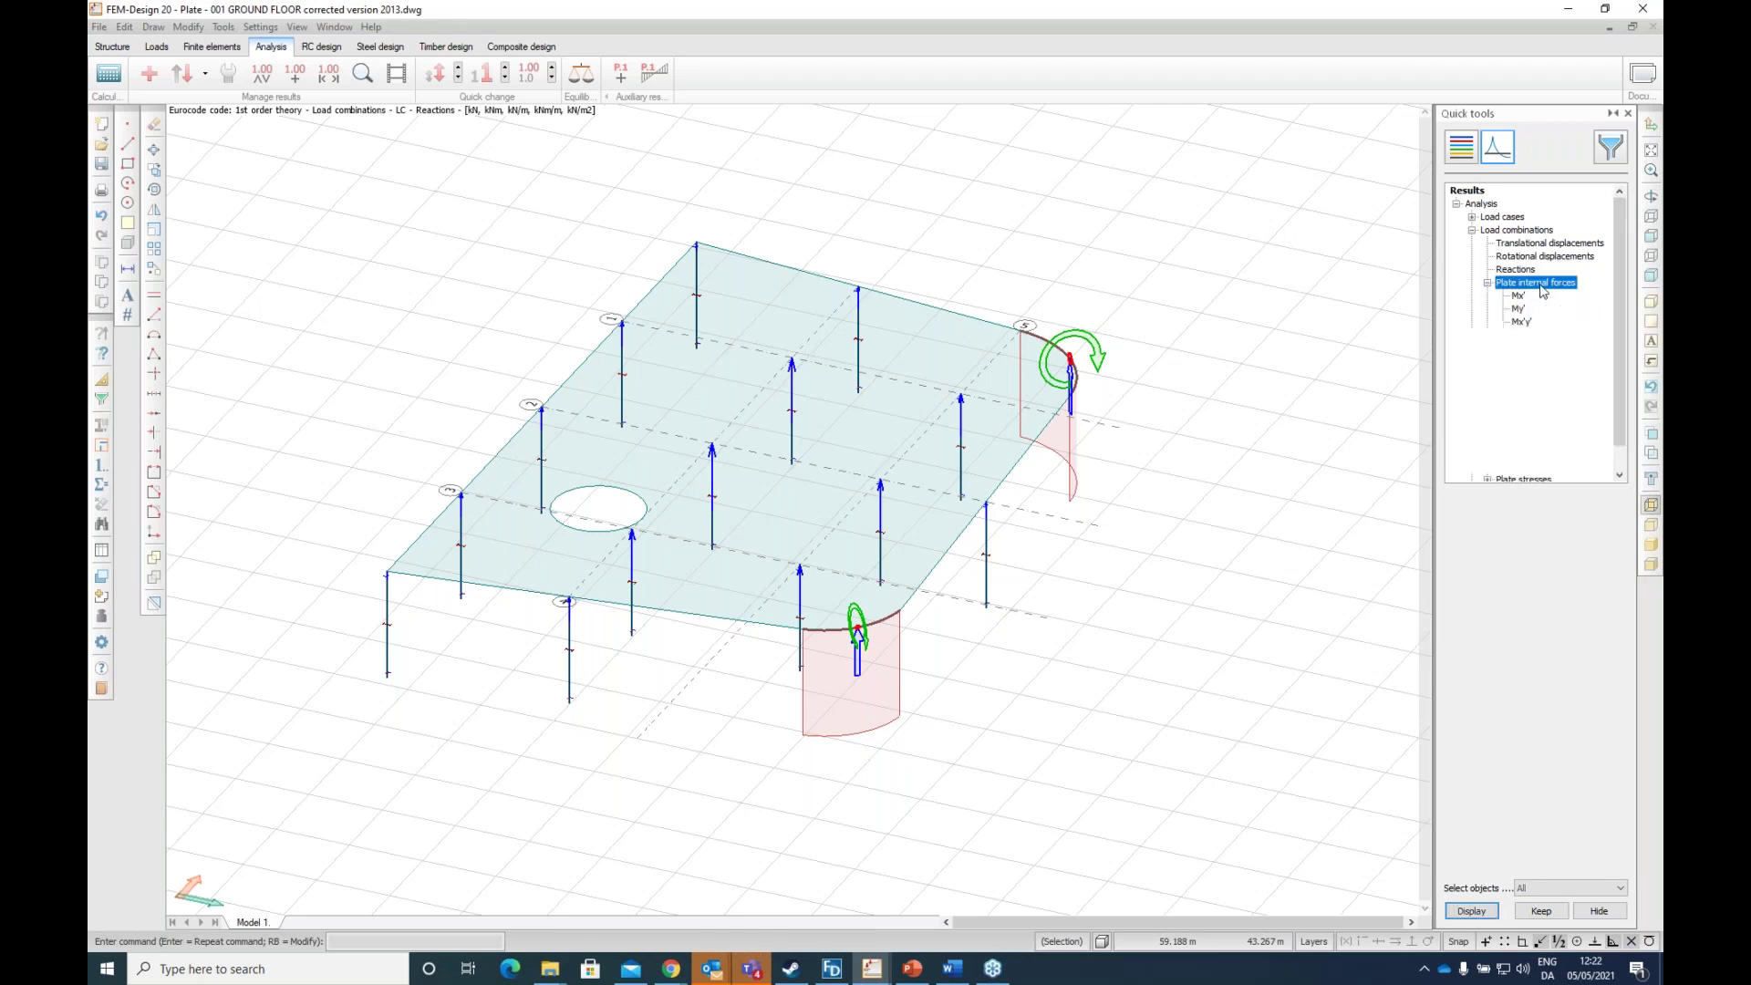
left_click(1518, 295)
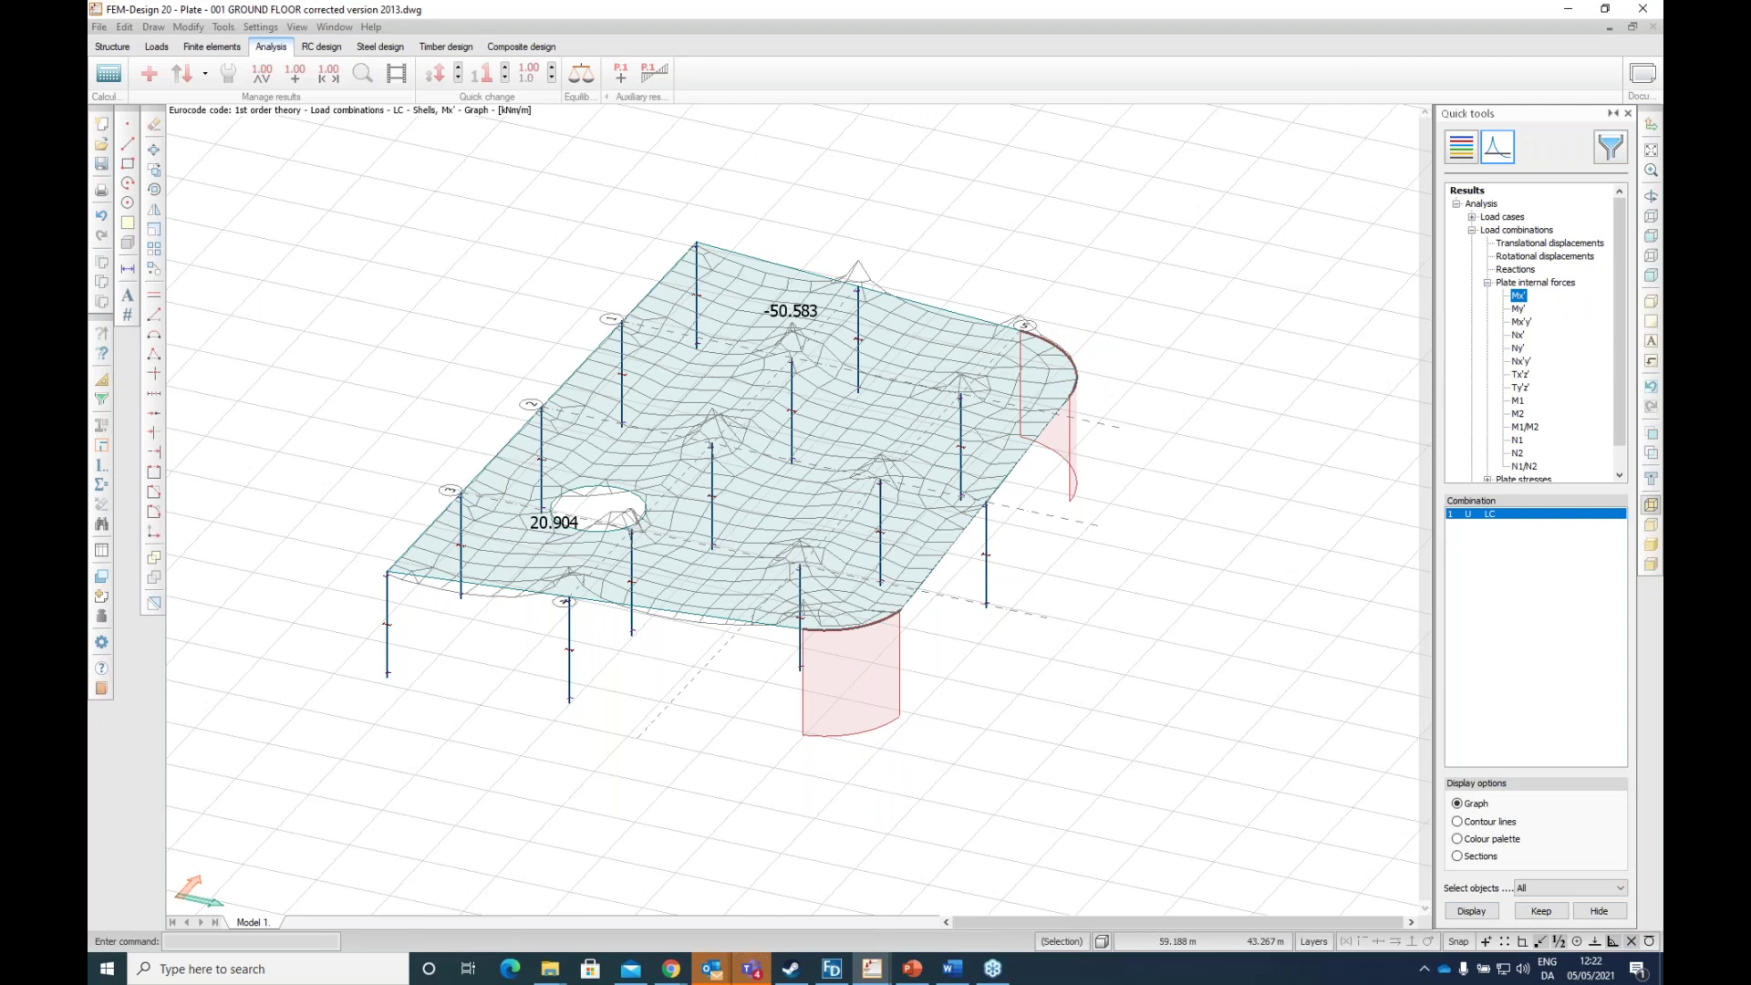
left_click(1518, 309)
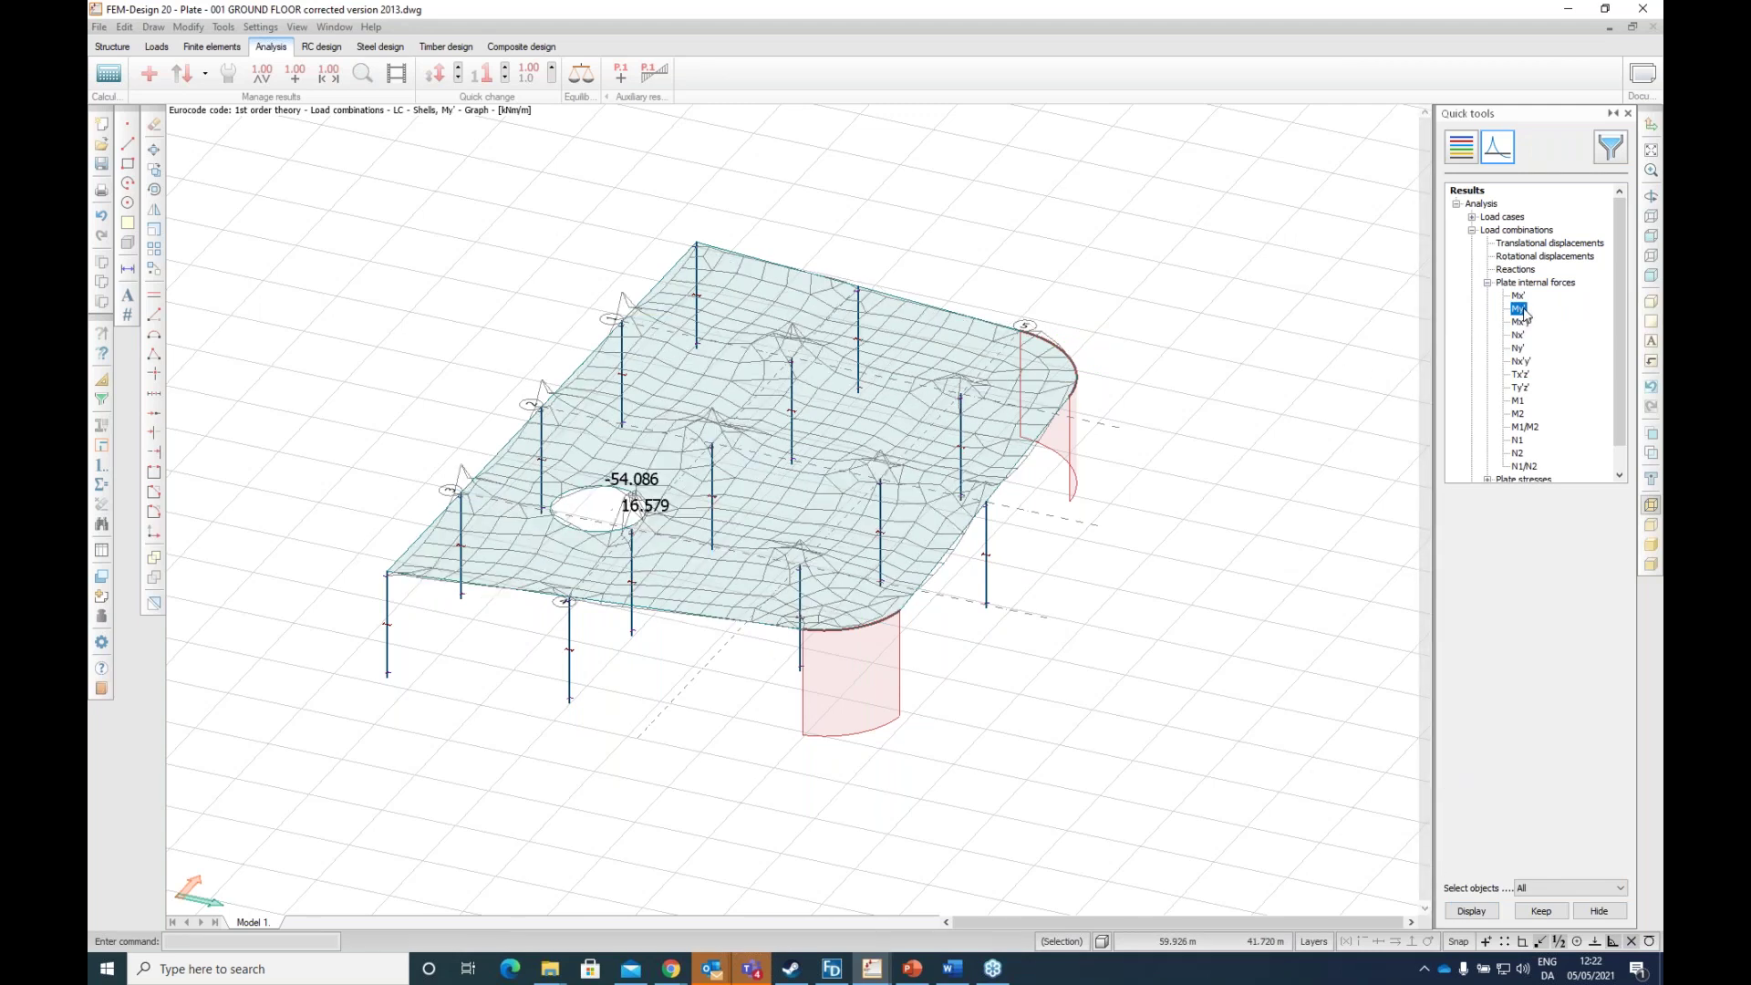
scroll(1523, 319, "down", 1)
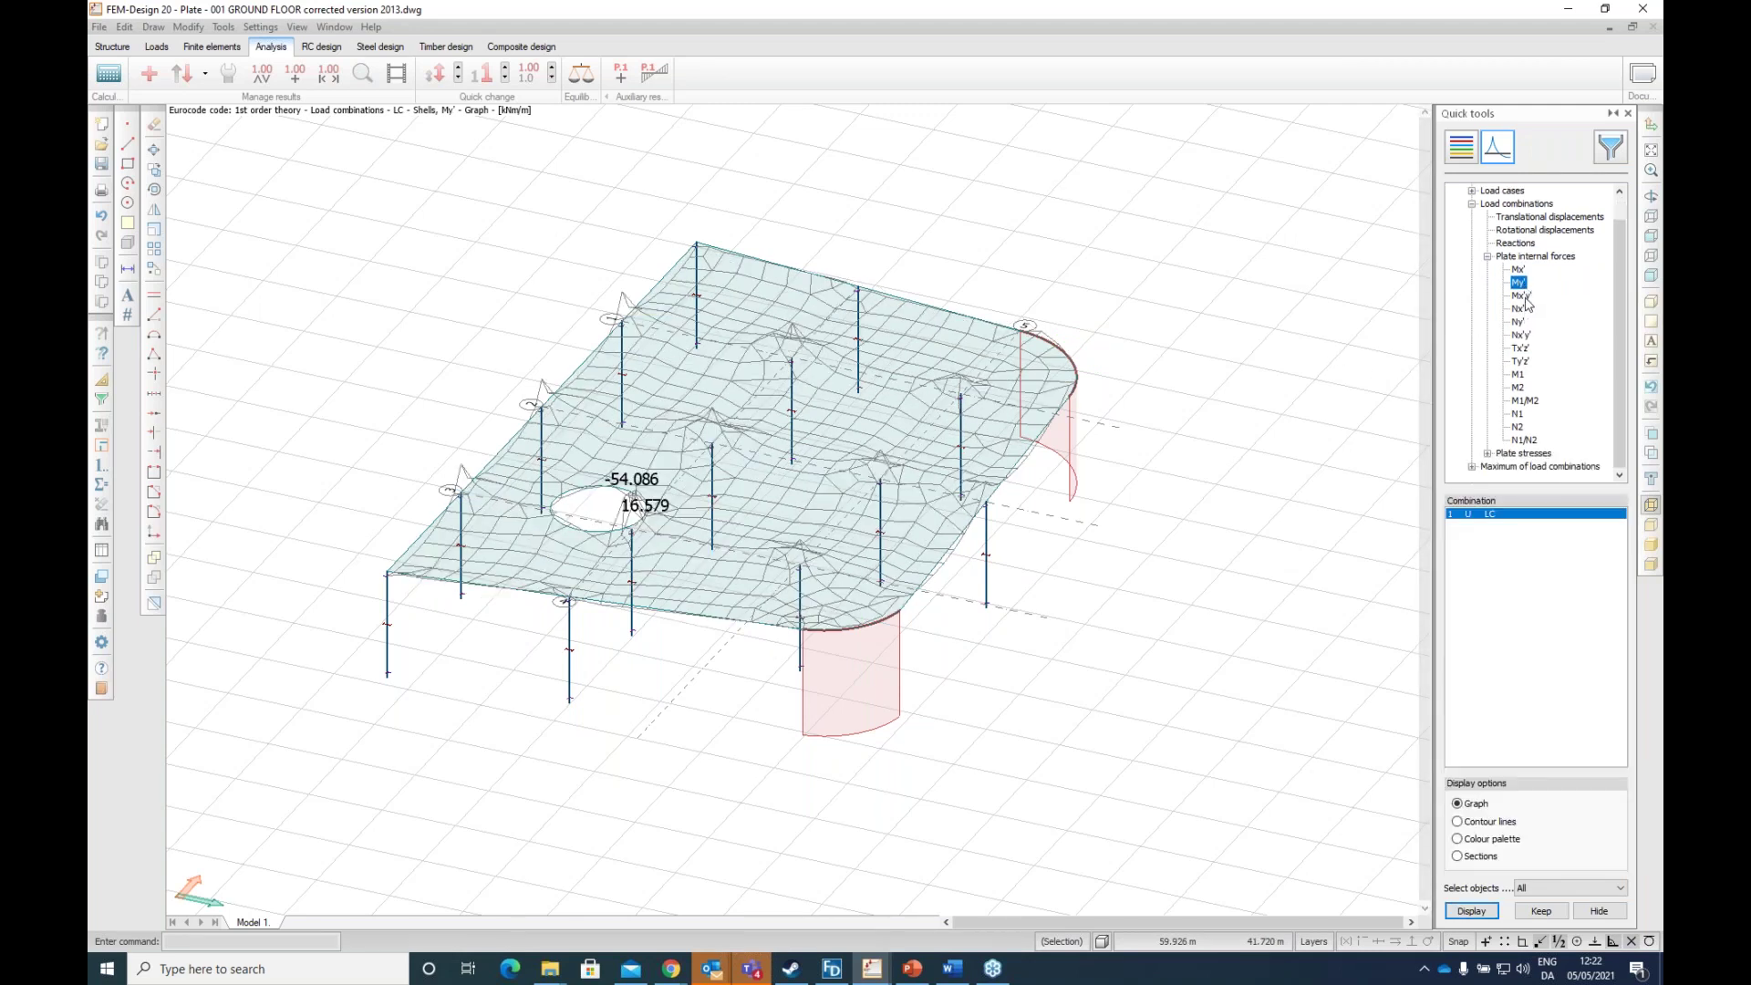
left_click(1522, 296)
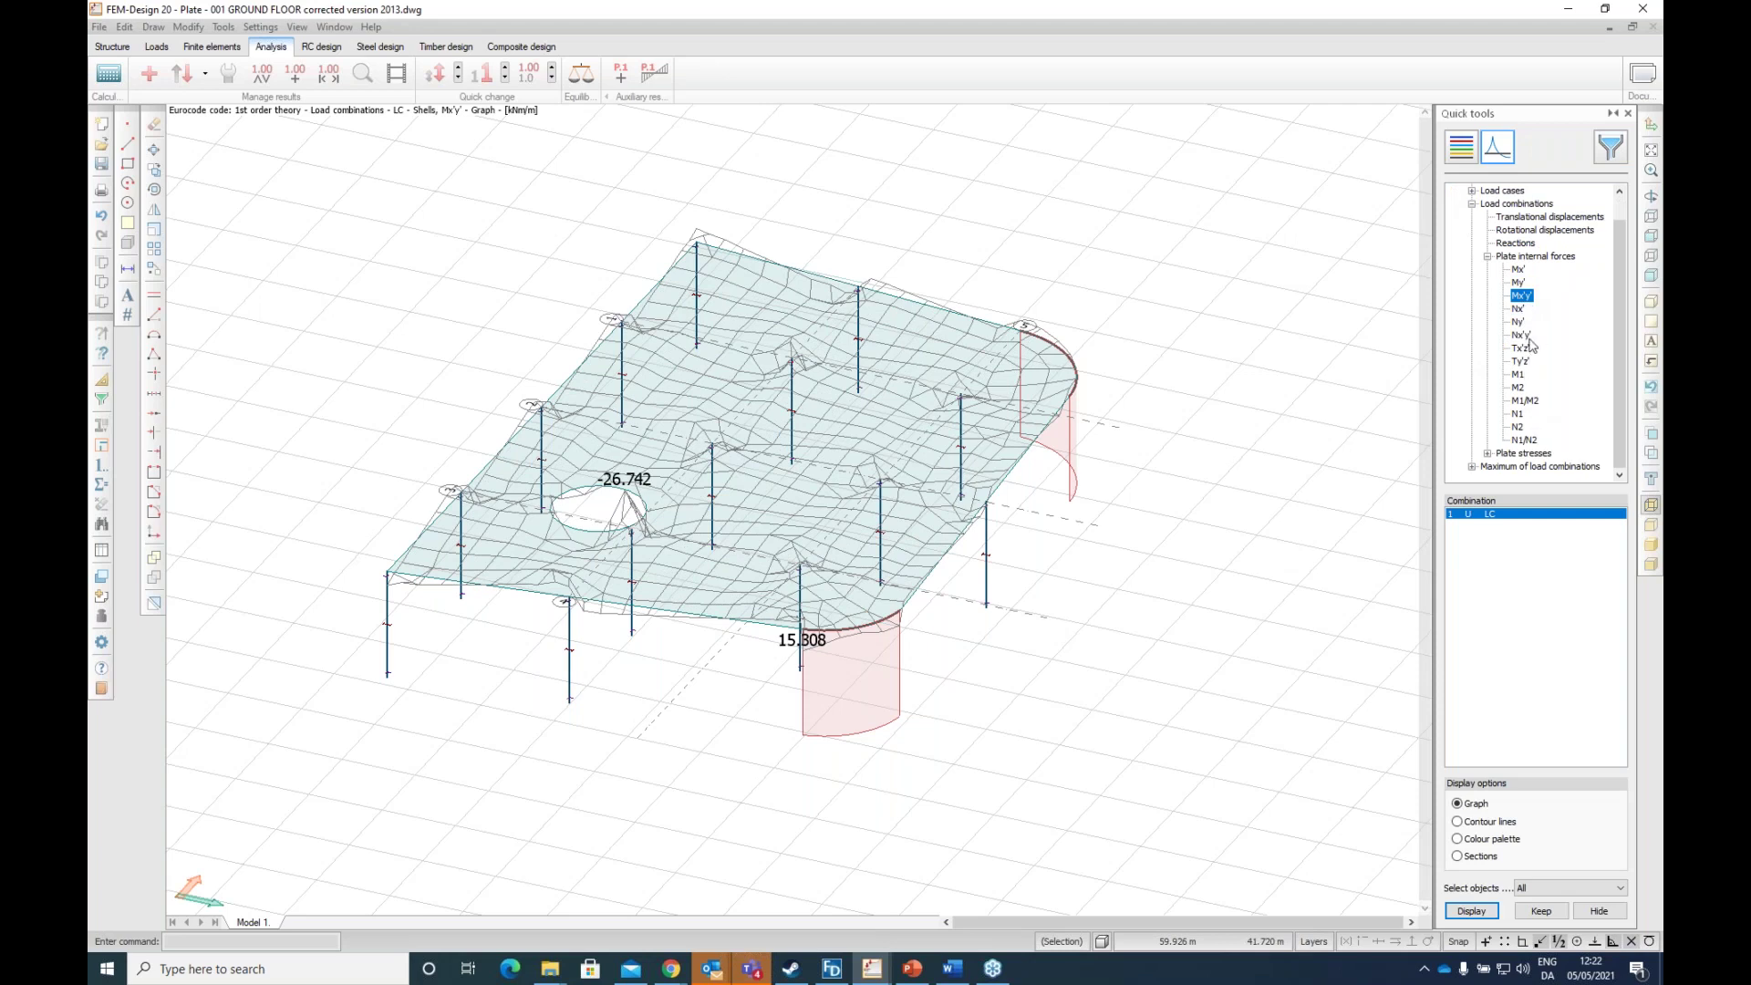
Step: Review the plate's normal forces Nx' and Ny' and its shear forces Tx'z' and Ty'z' for combination LC
left_click(1518, 312)
left_click(1519, 323)
left_click(1525, 349)
left_click(1520, 362)
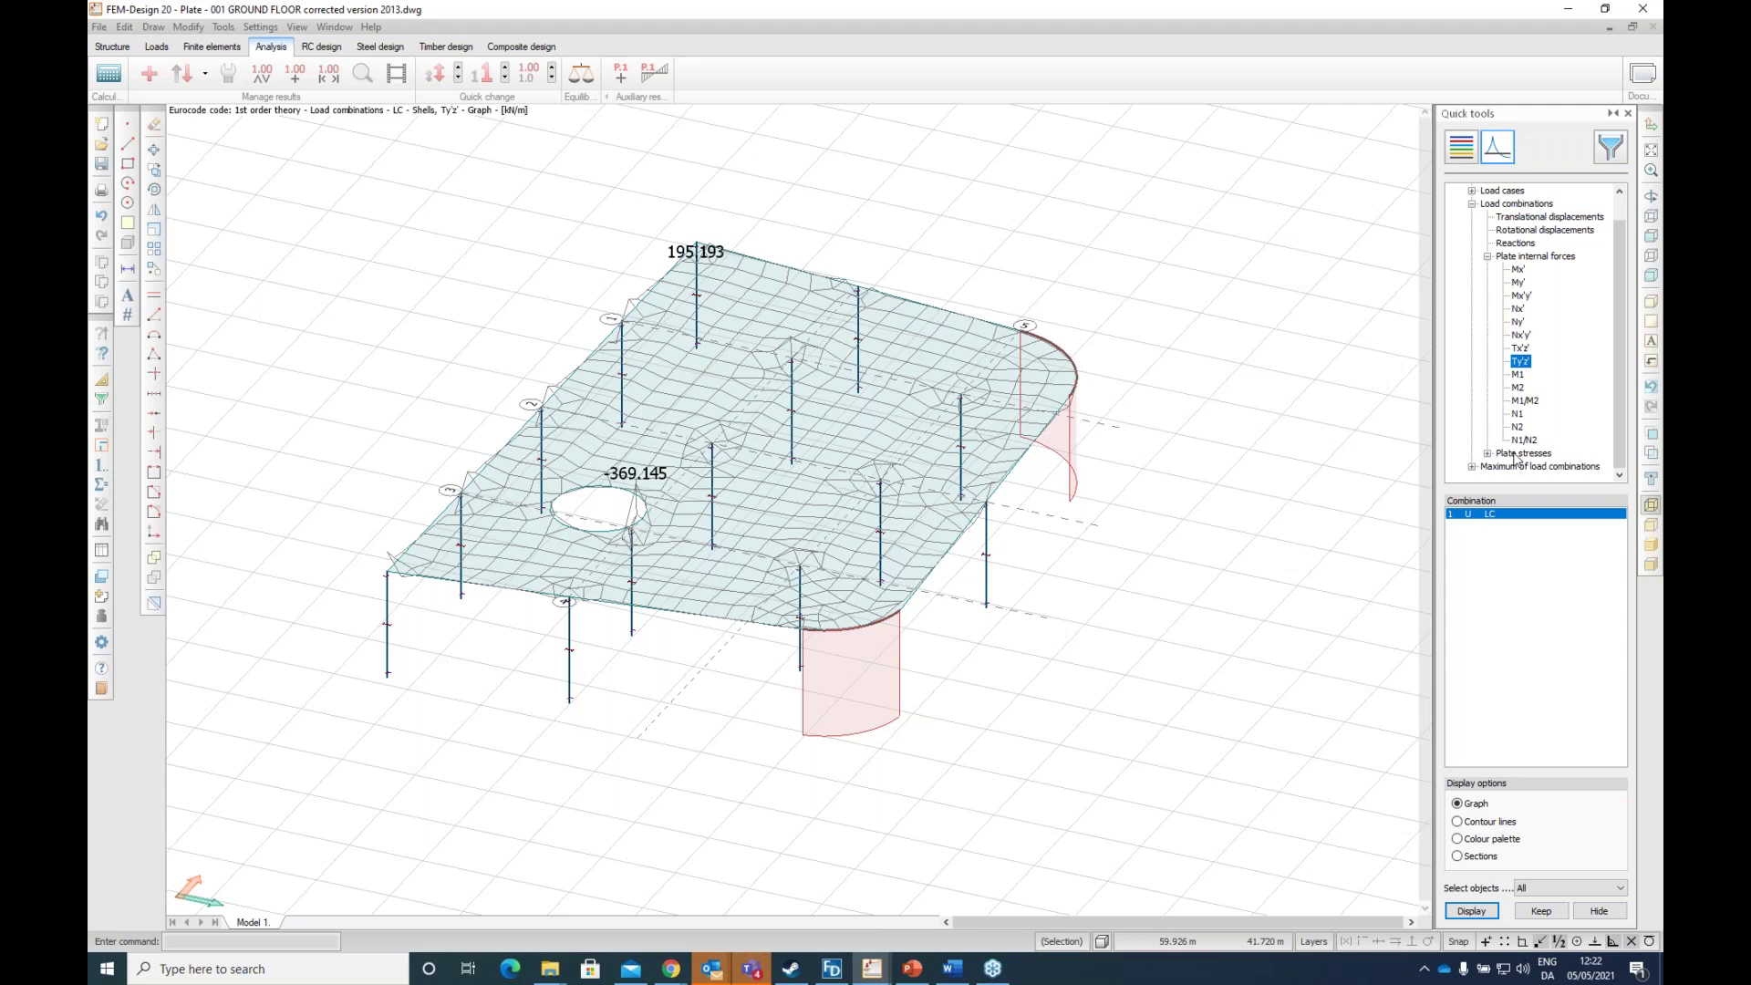
Step: Look through the available plate stress results under load combinations and collapse the result groups again
double_click(1514, 455)
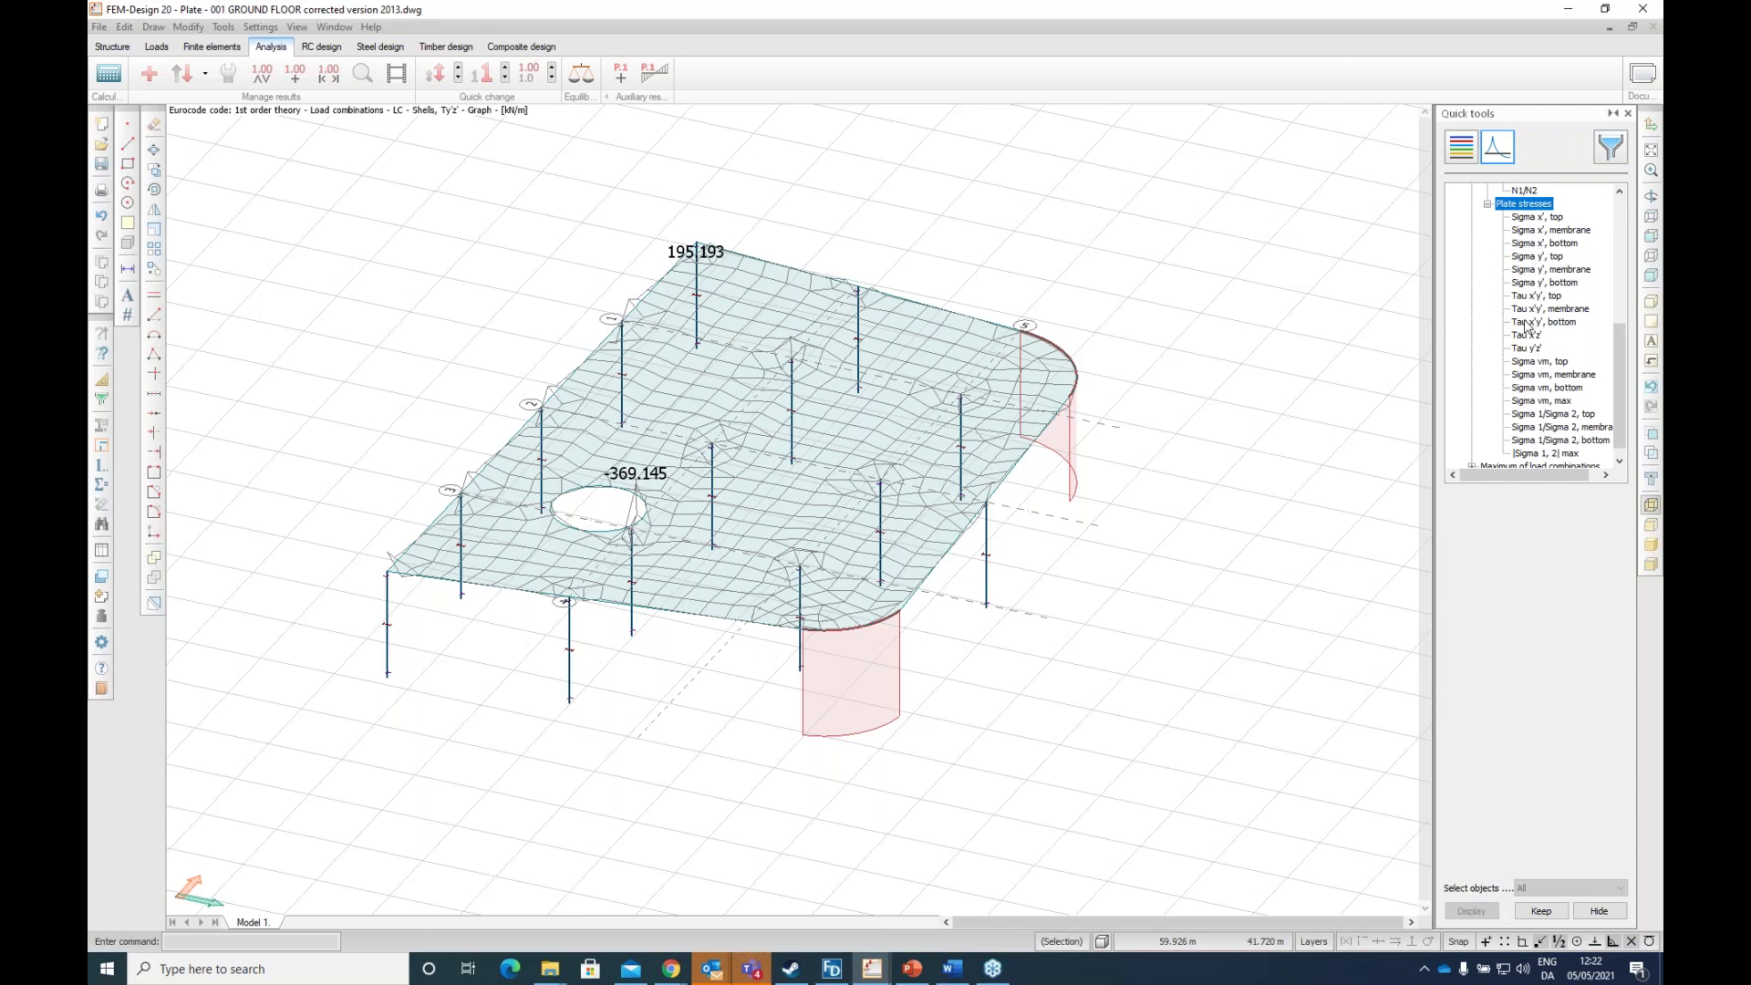
scroll(1521, 319, "up", 1)
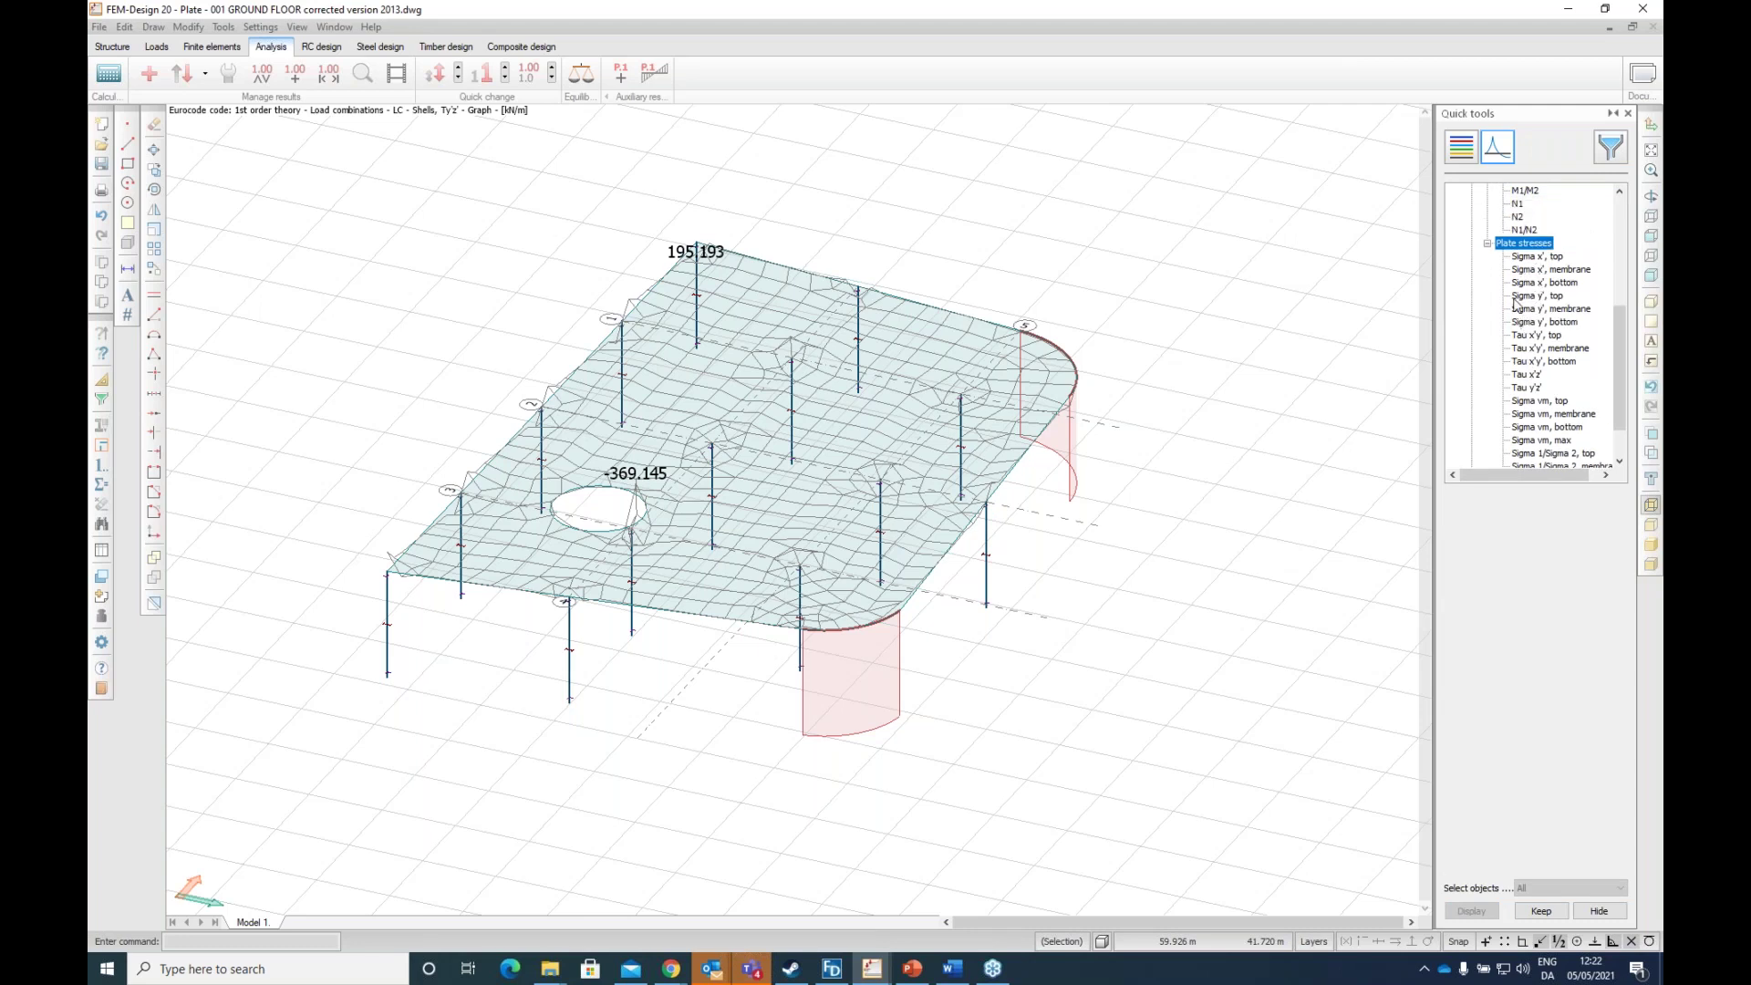
scroll(1517, 304, "up", 6)
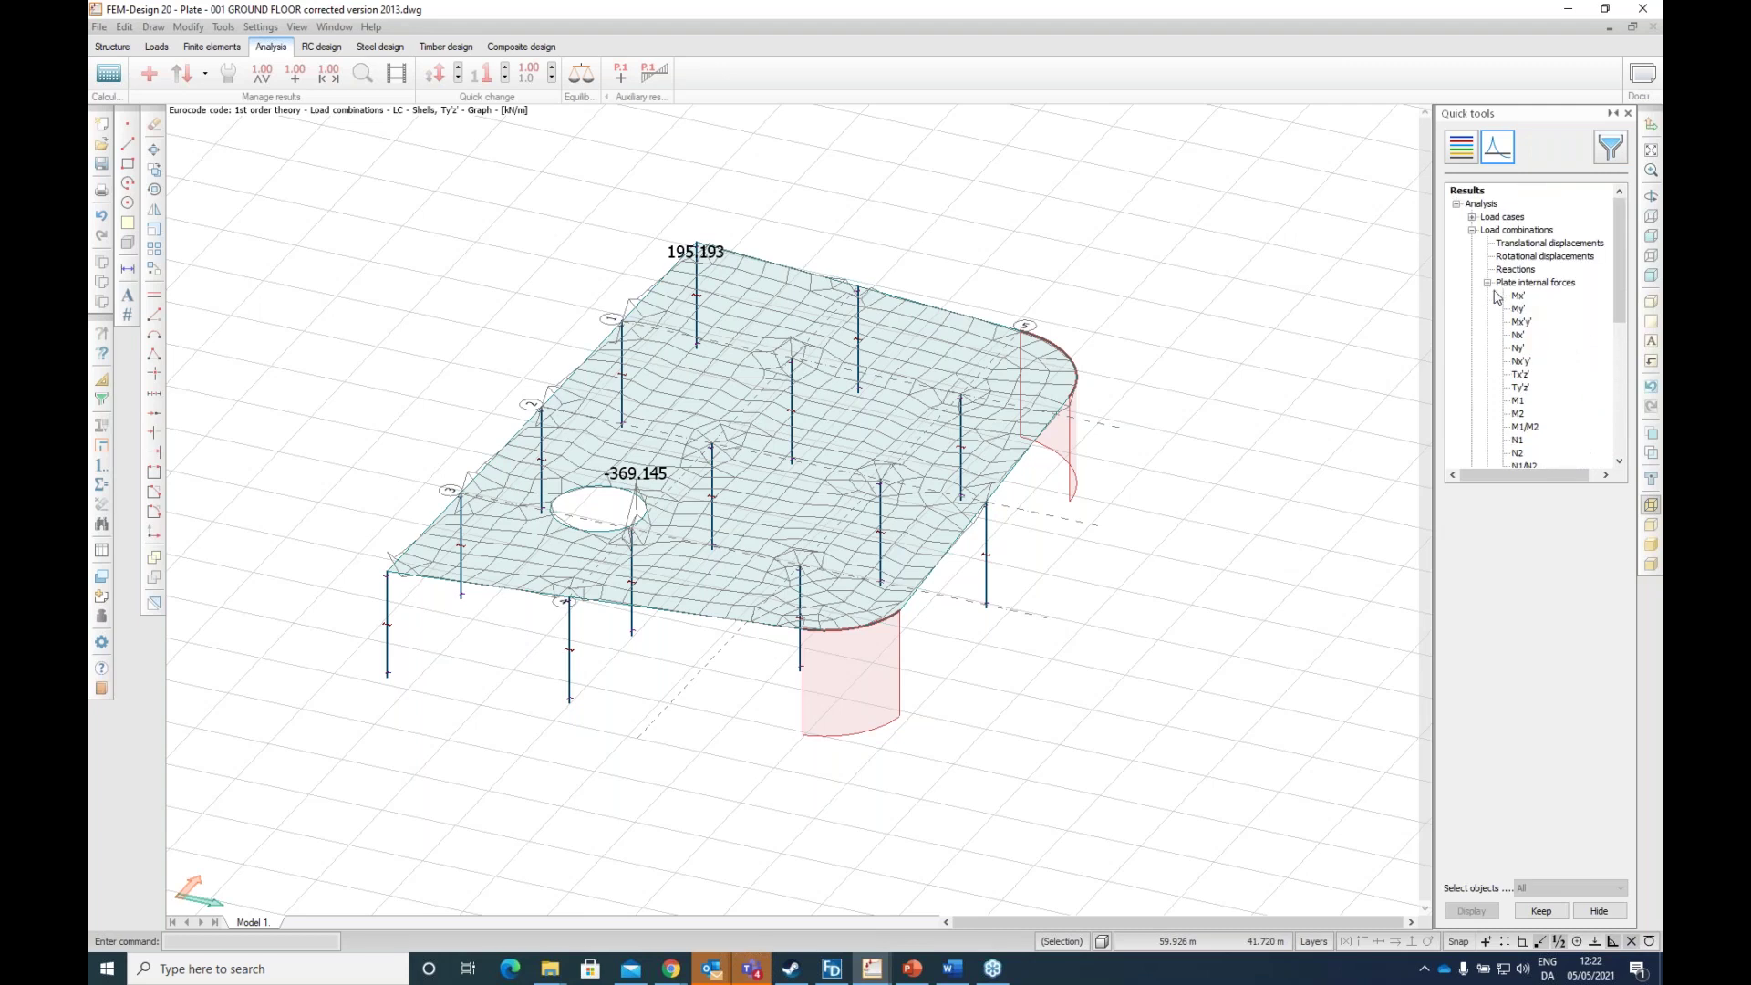
left_click(1487, 282)
left_click(1472, 231)
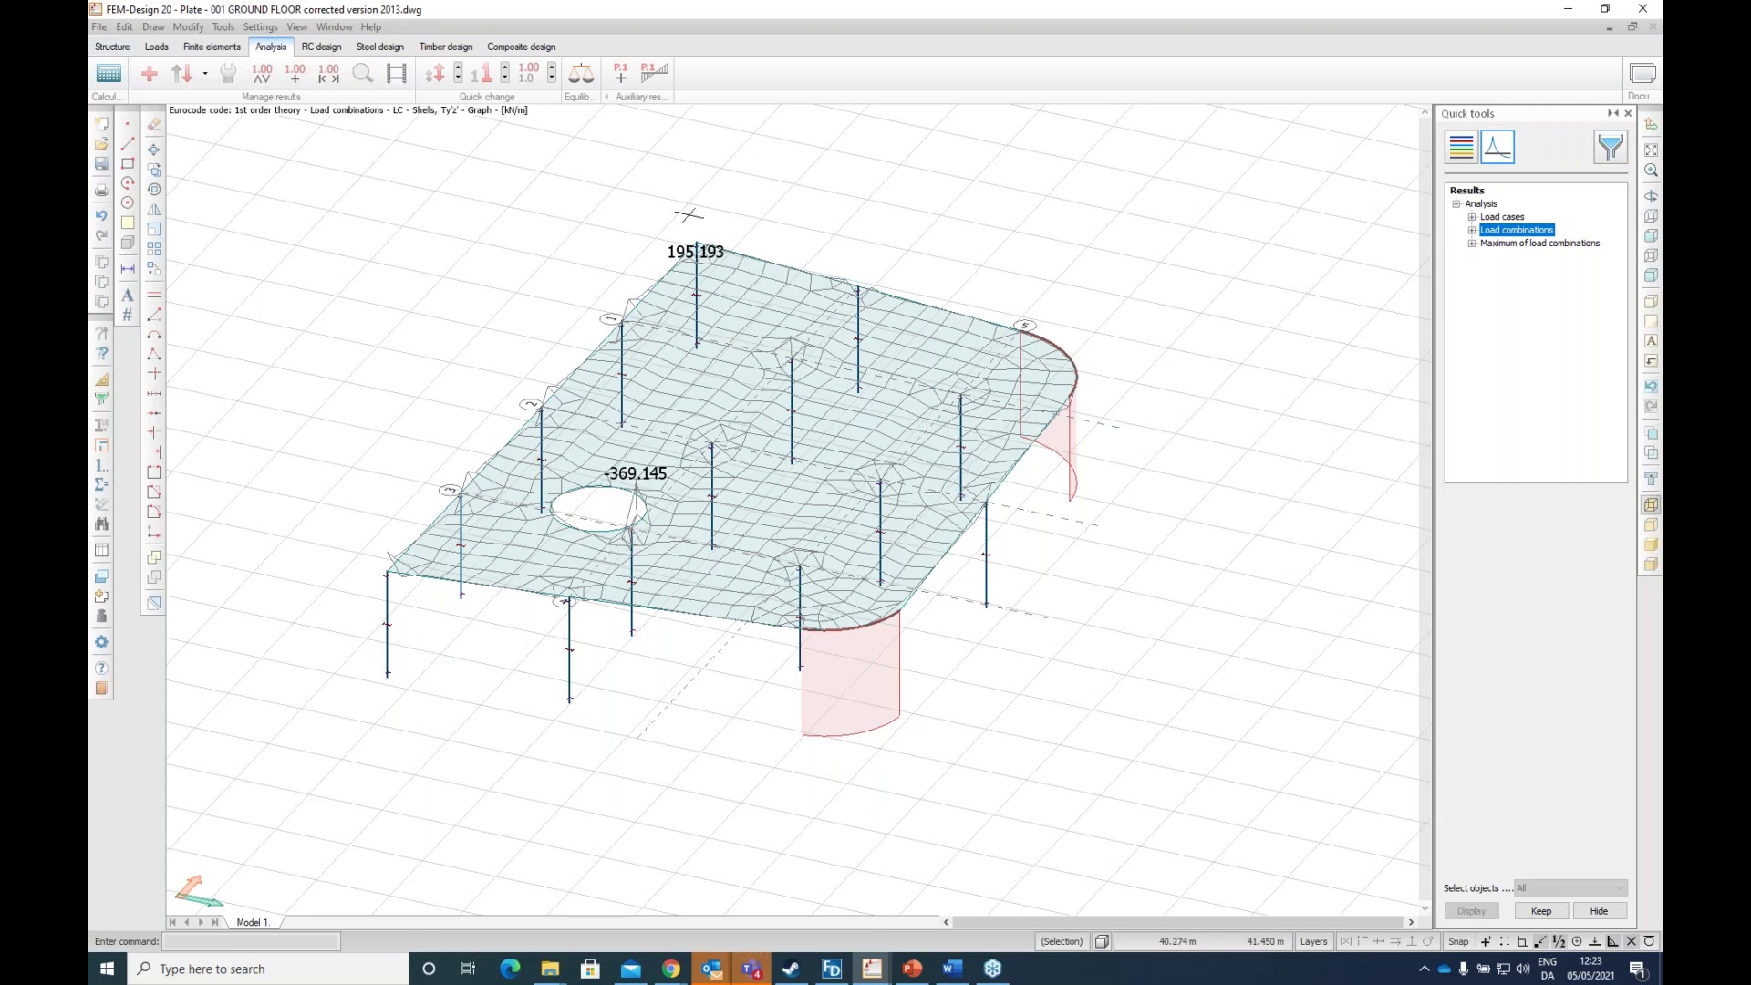
Step: Review the plate's structural model and the Live load case, and return to the analysis results
left_click(112, 46)
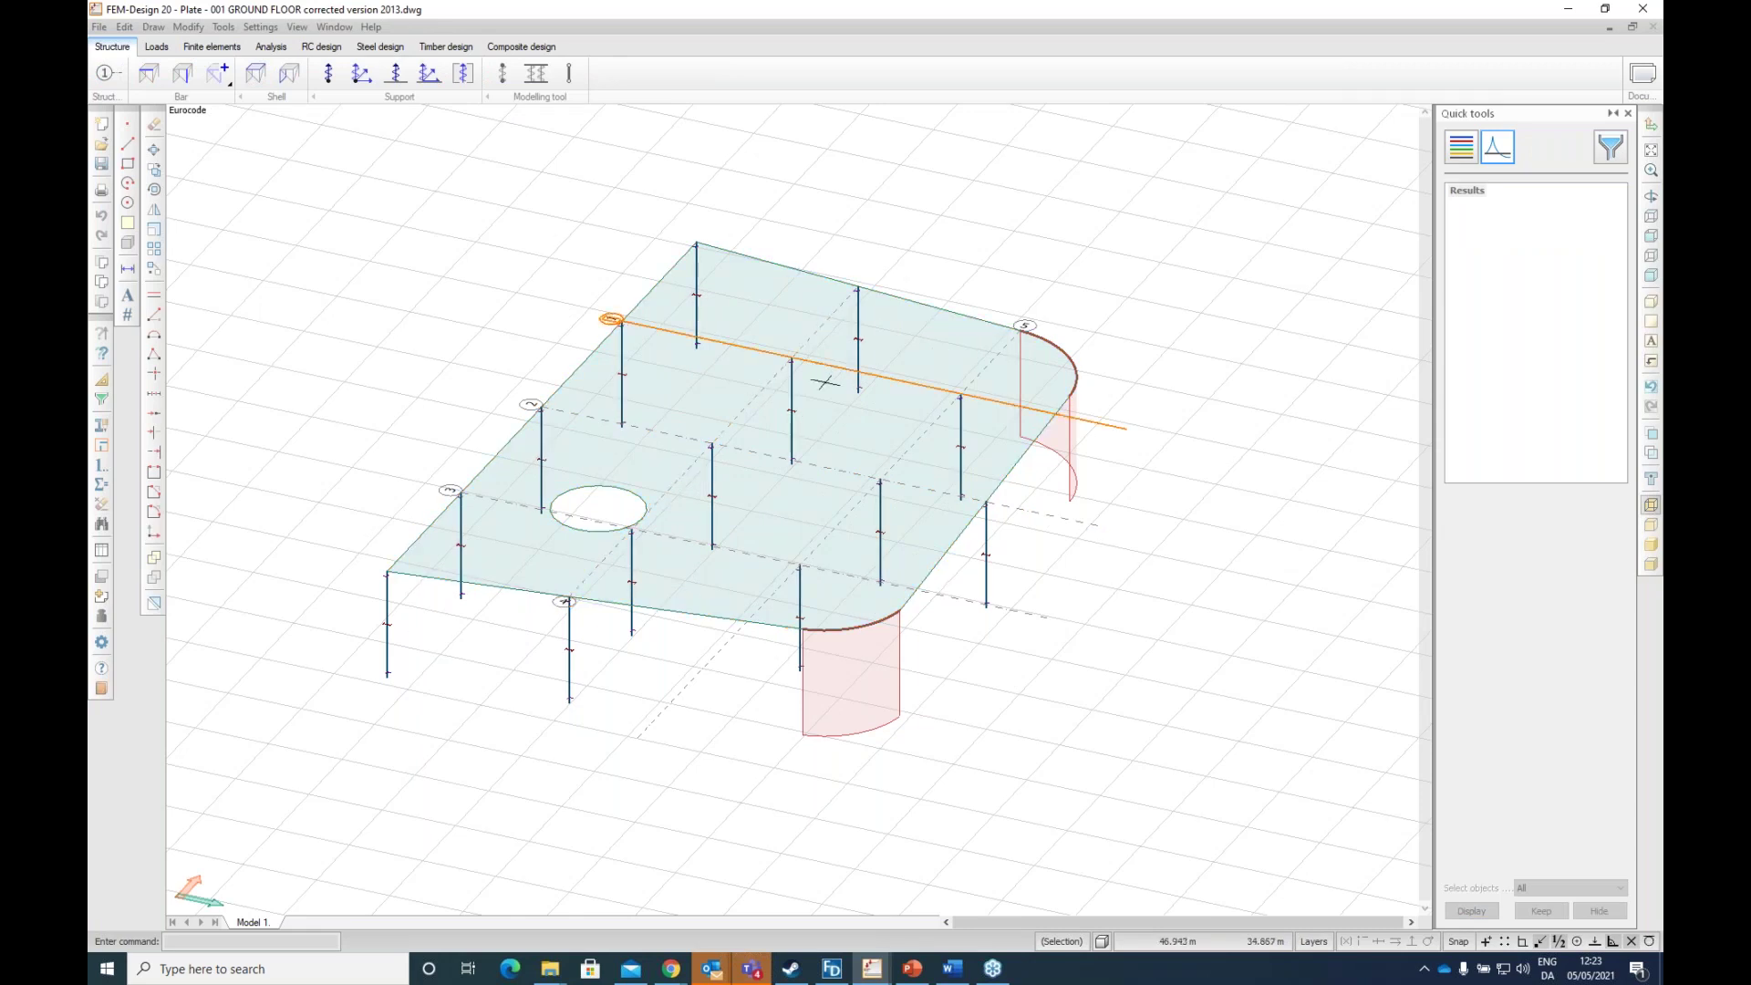
left_click(157, 47)
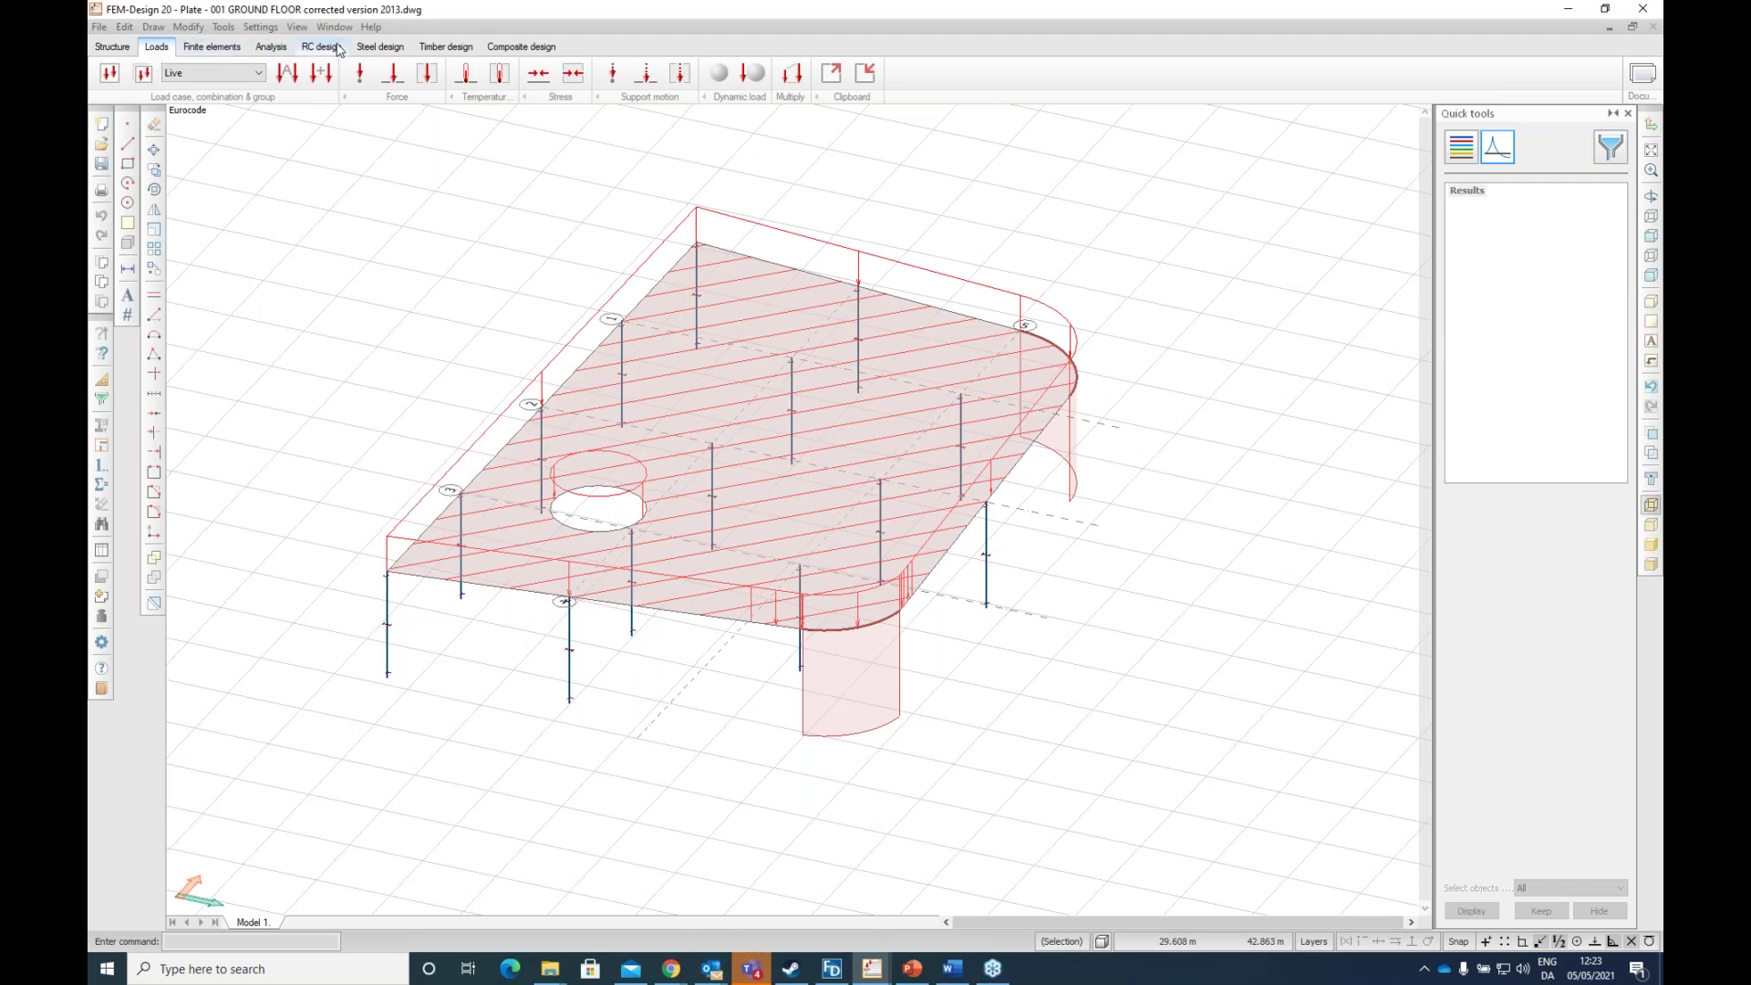
left_click(272, 47)
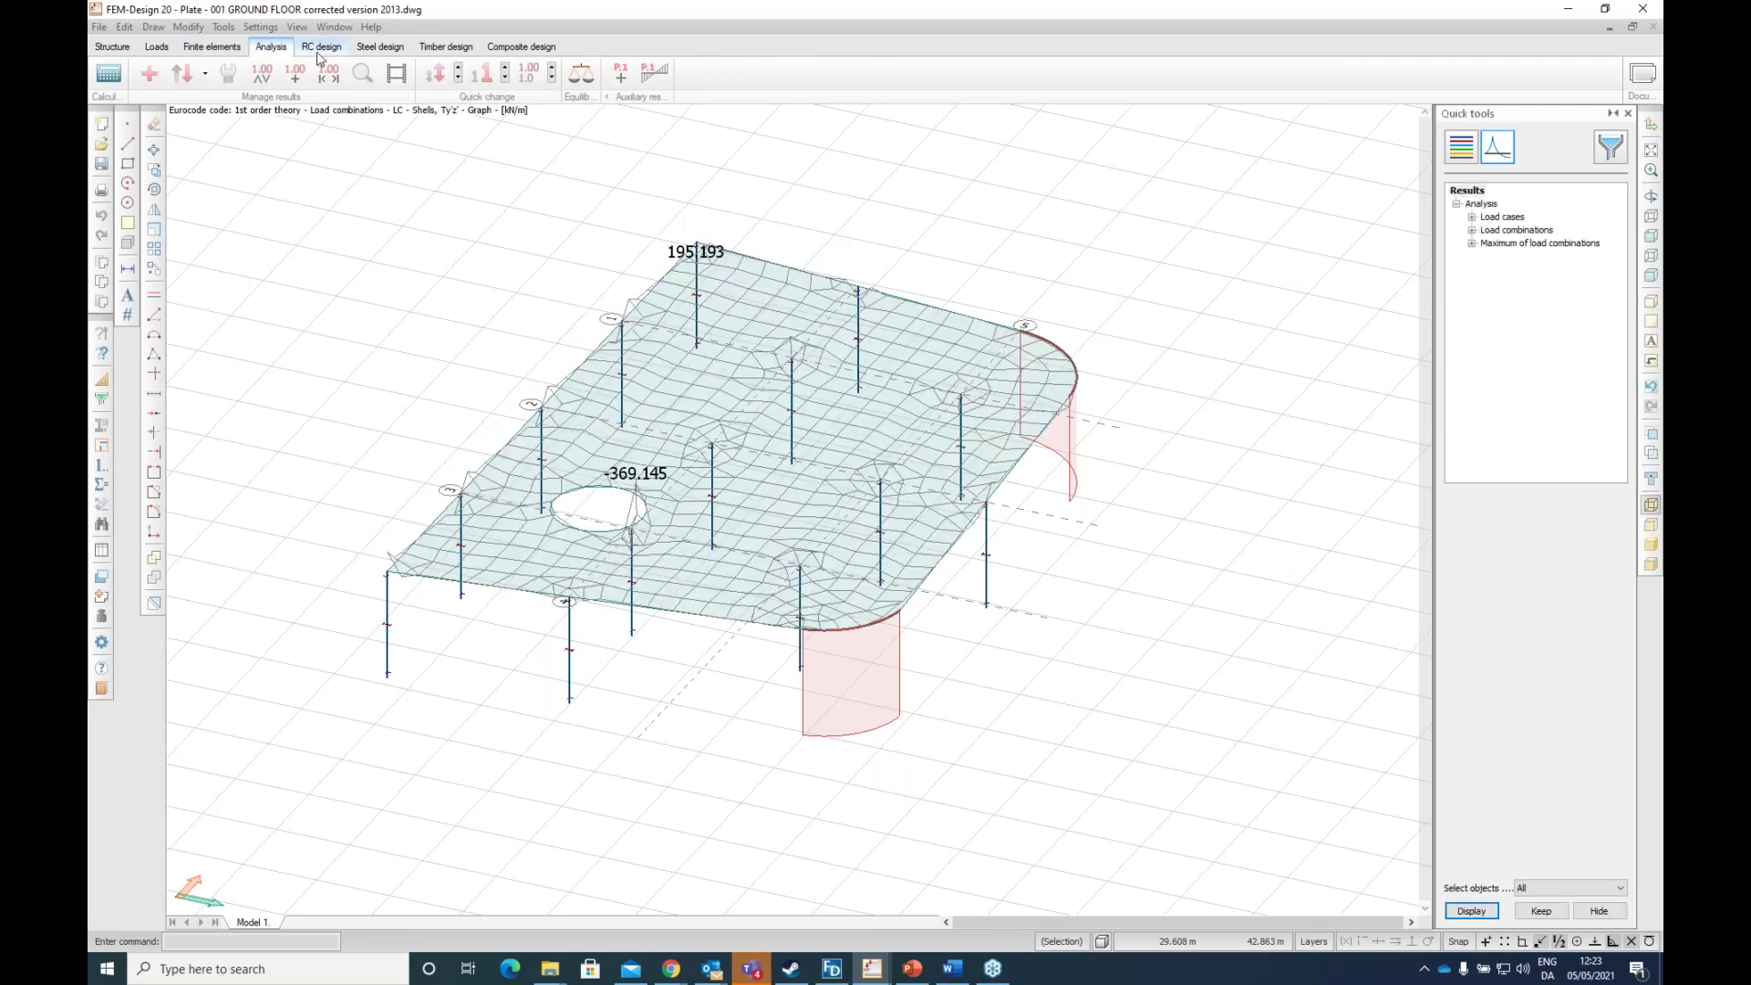
Step: Display the translational displacements of combination LC as a graph and adjust the number of decimals of the result values
double_click(1527, 231)
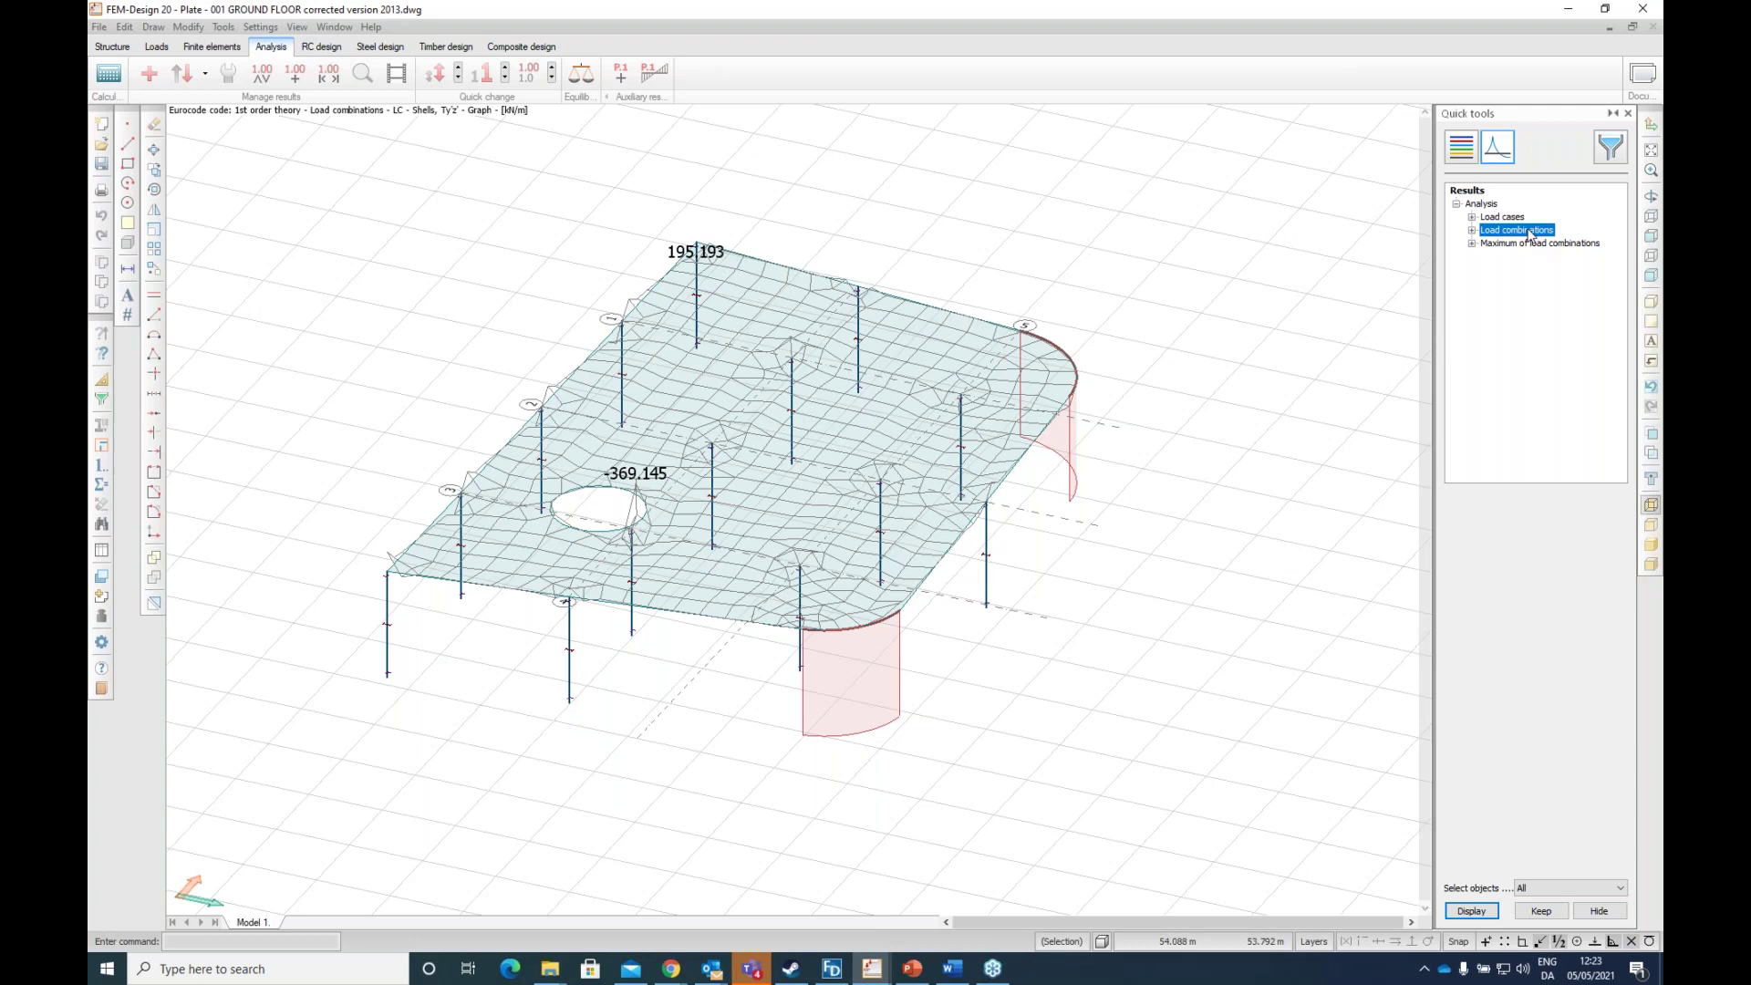
left_click(1528, 244)
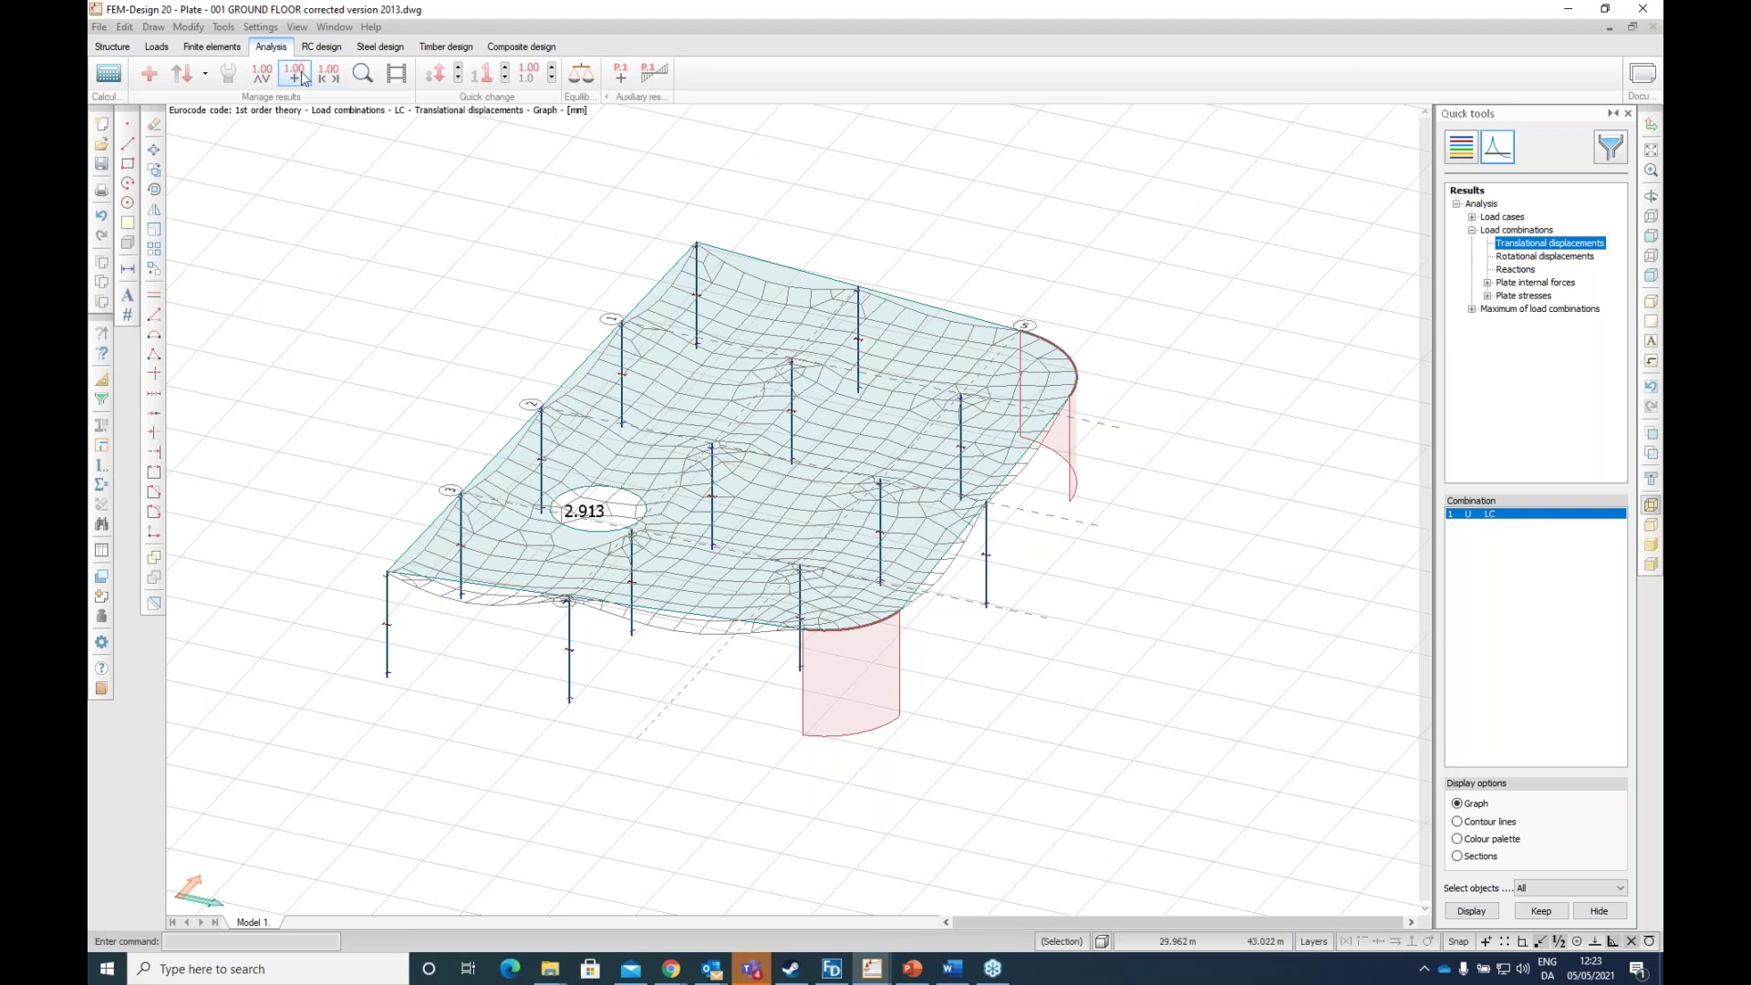
left_click(552, 83)
left_click(553, 83)
left_click(554, 69)
left_click(553, 68)
left_click(553, 68)
Step: Switch to surface reinforcement in RC design and check plate P.1.1 for load combinations with the utilization table displayed
left_click(321, 46)
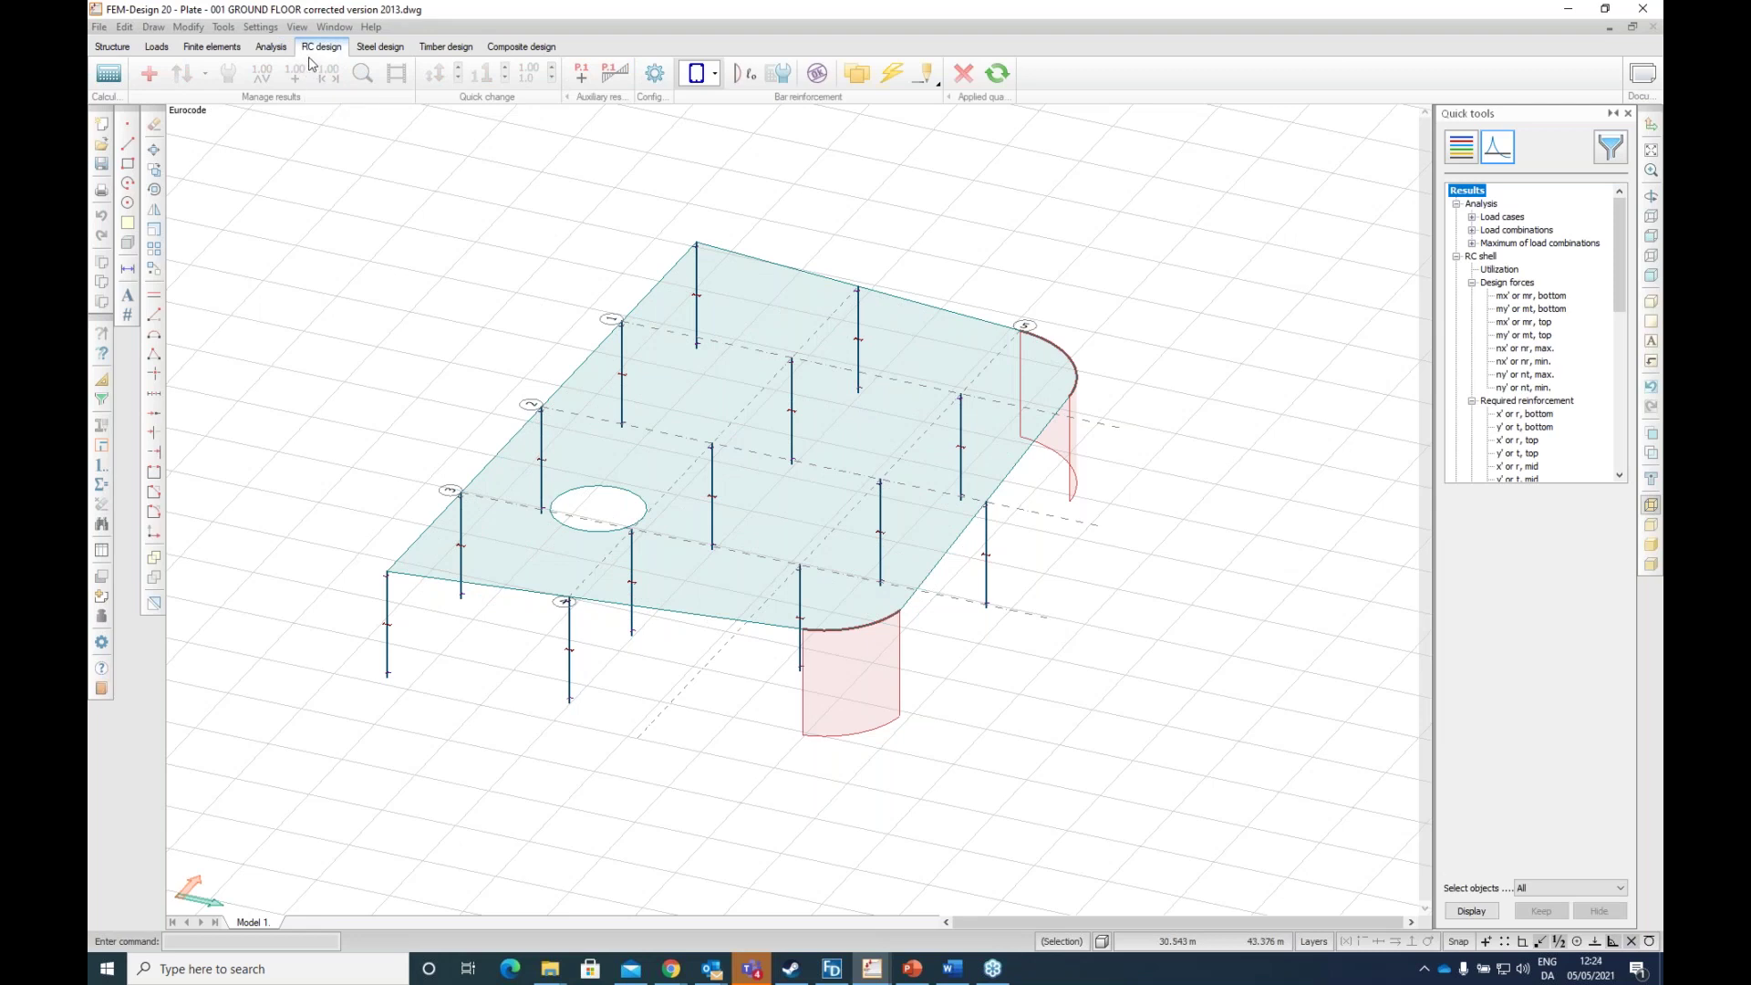
left_click(714, 77)
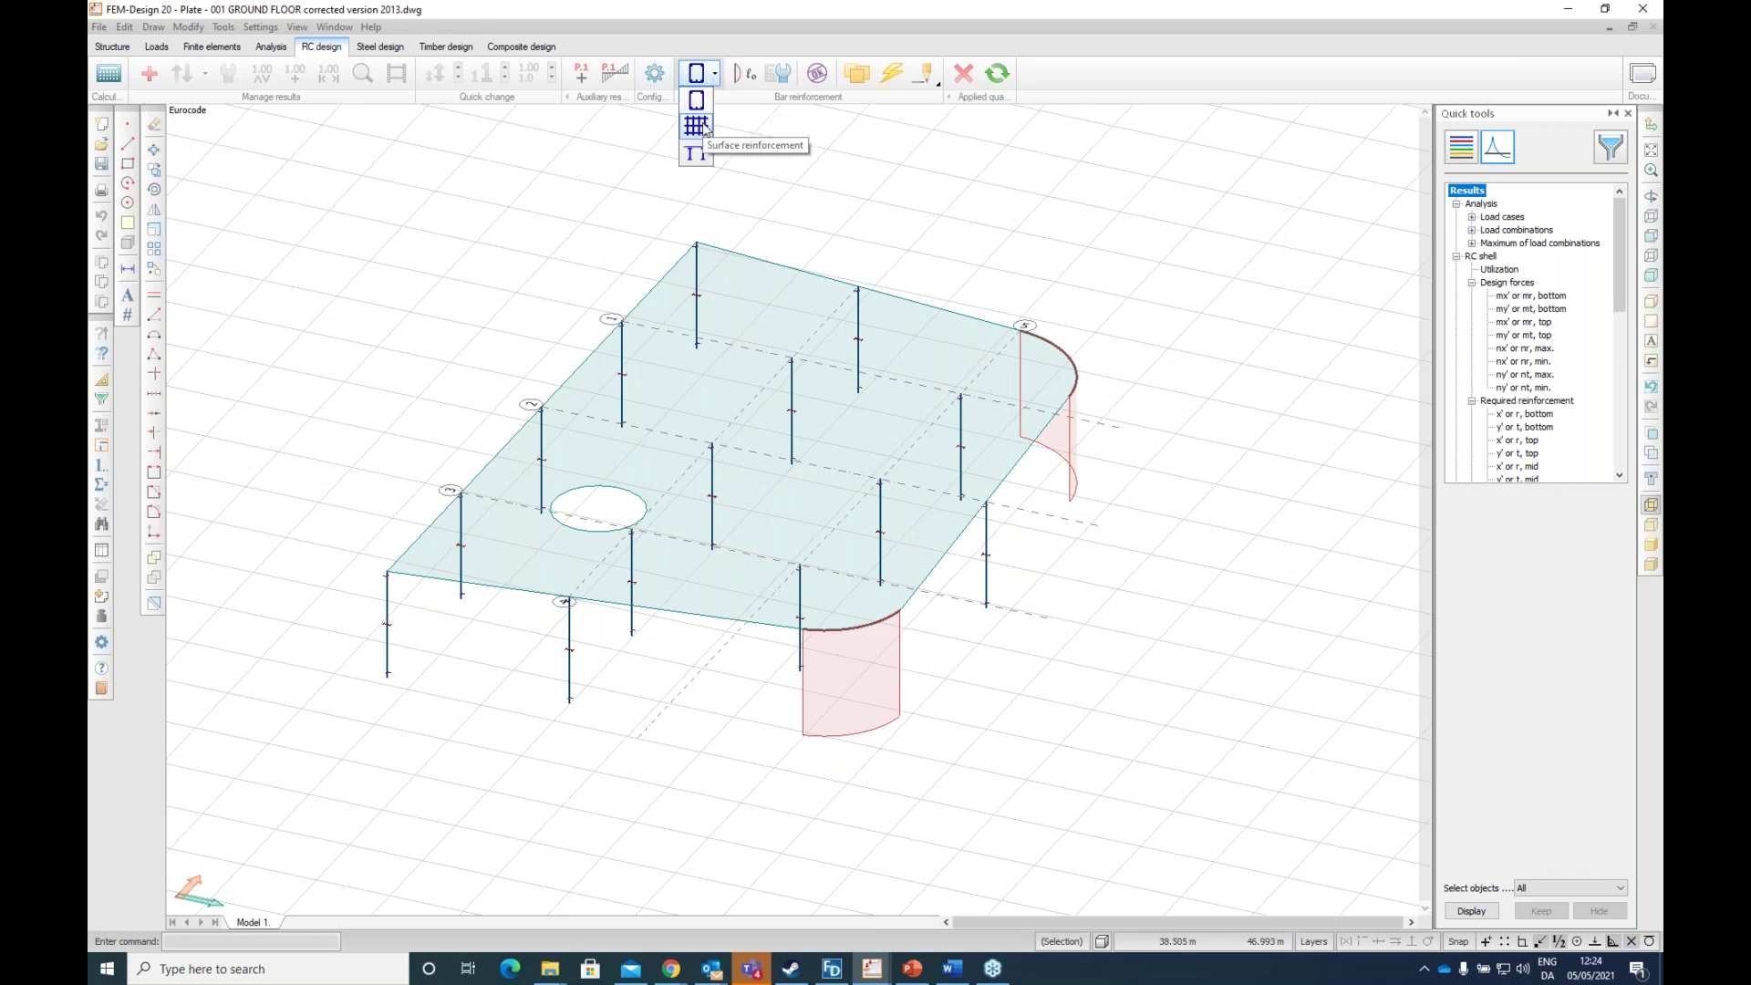
left_click(698, 126)
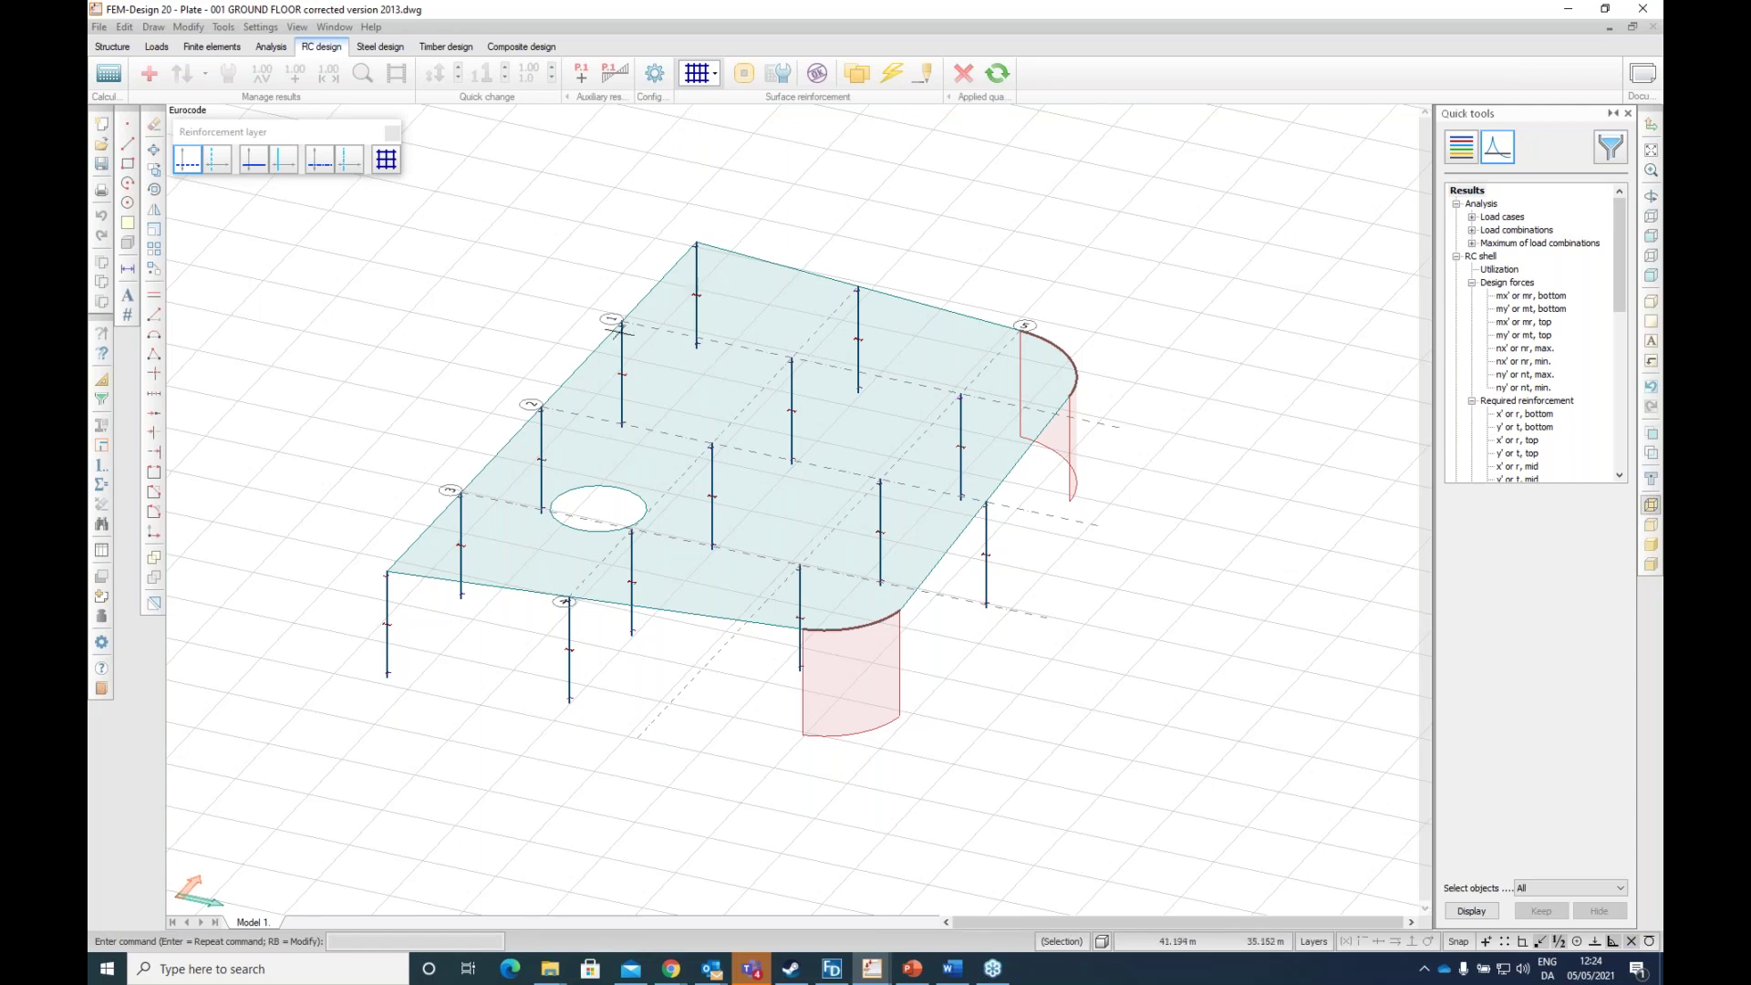
left_click(819, 75)
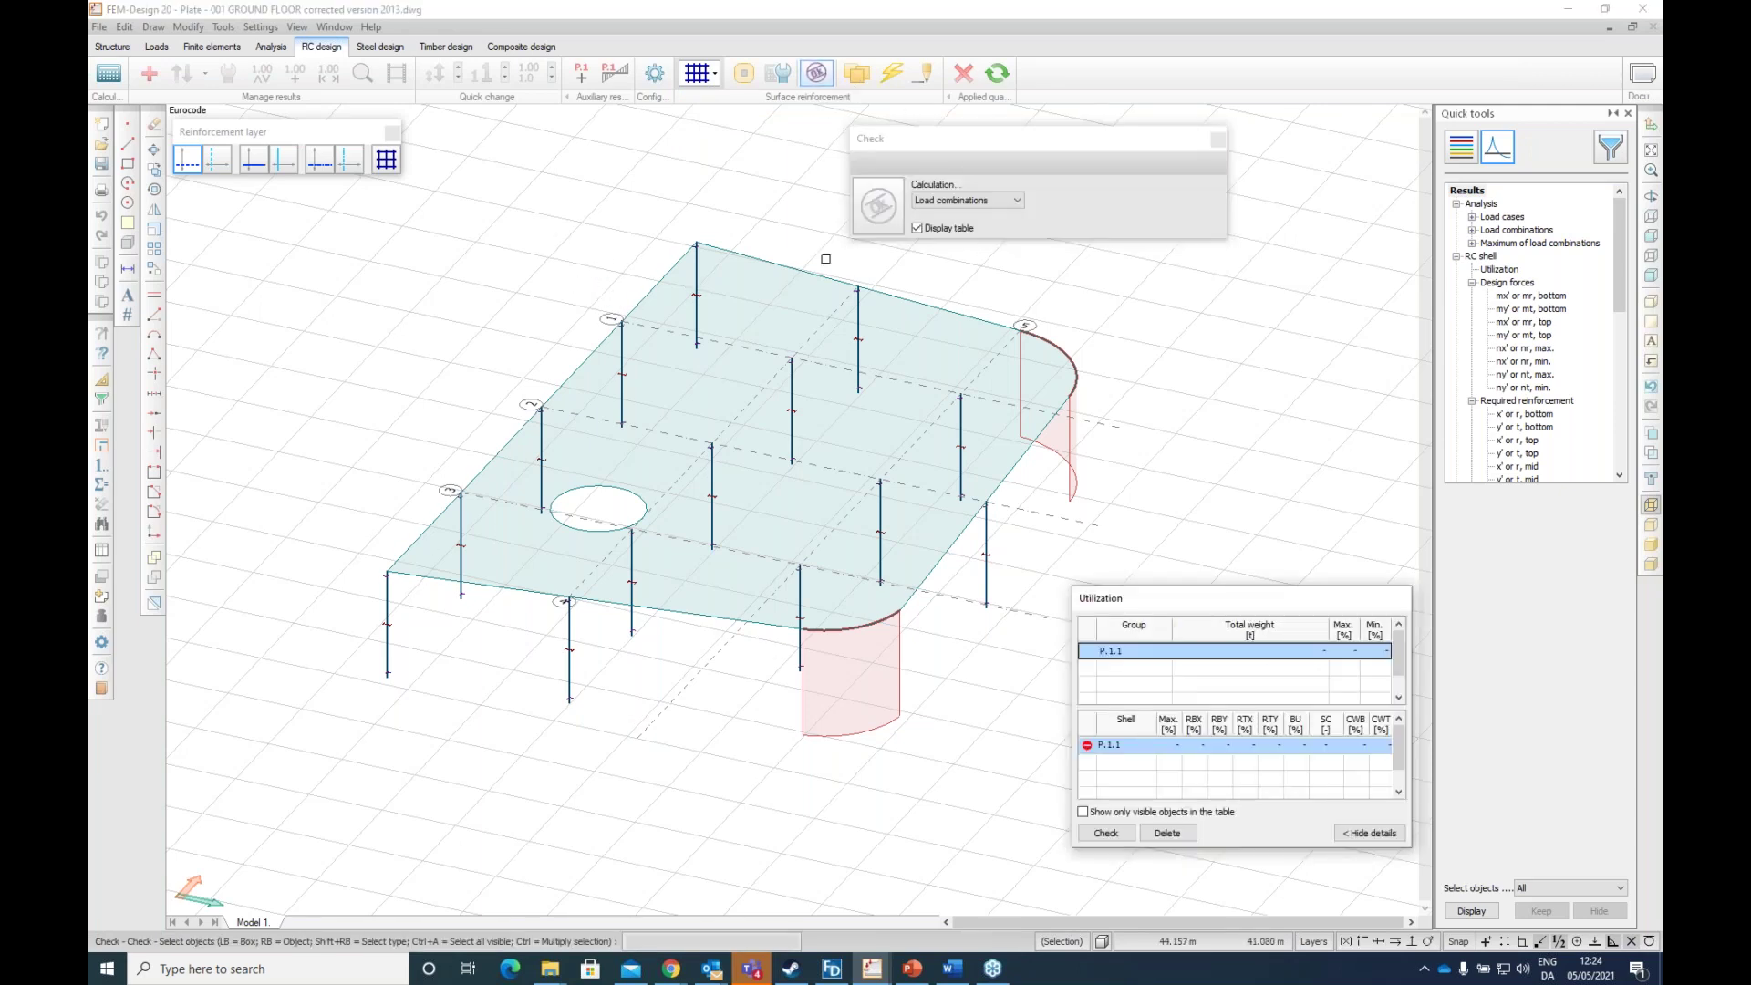
left_click(848, 411)
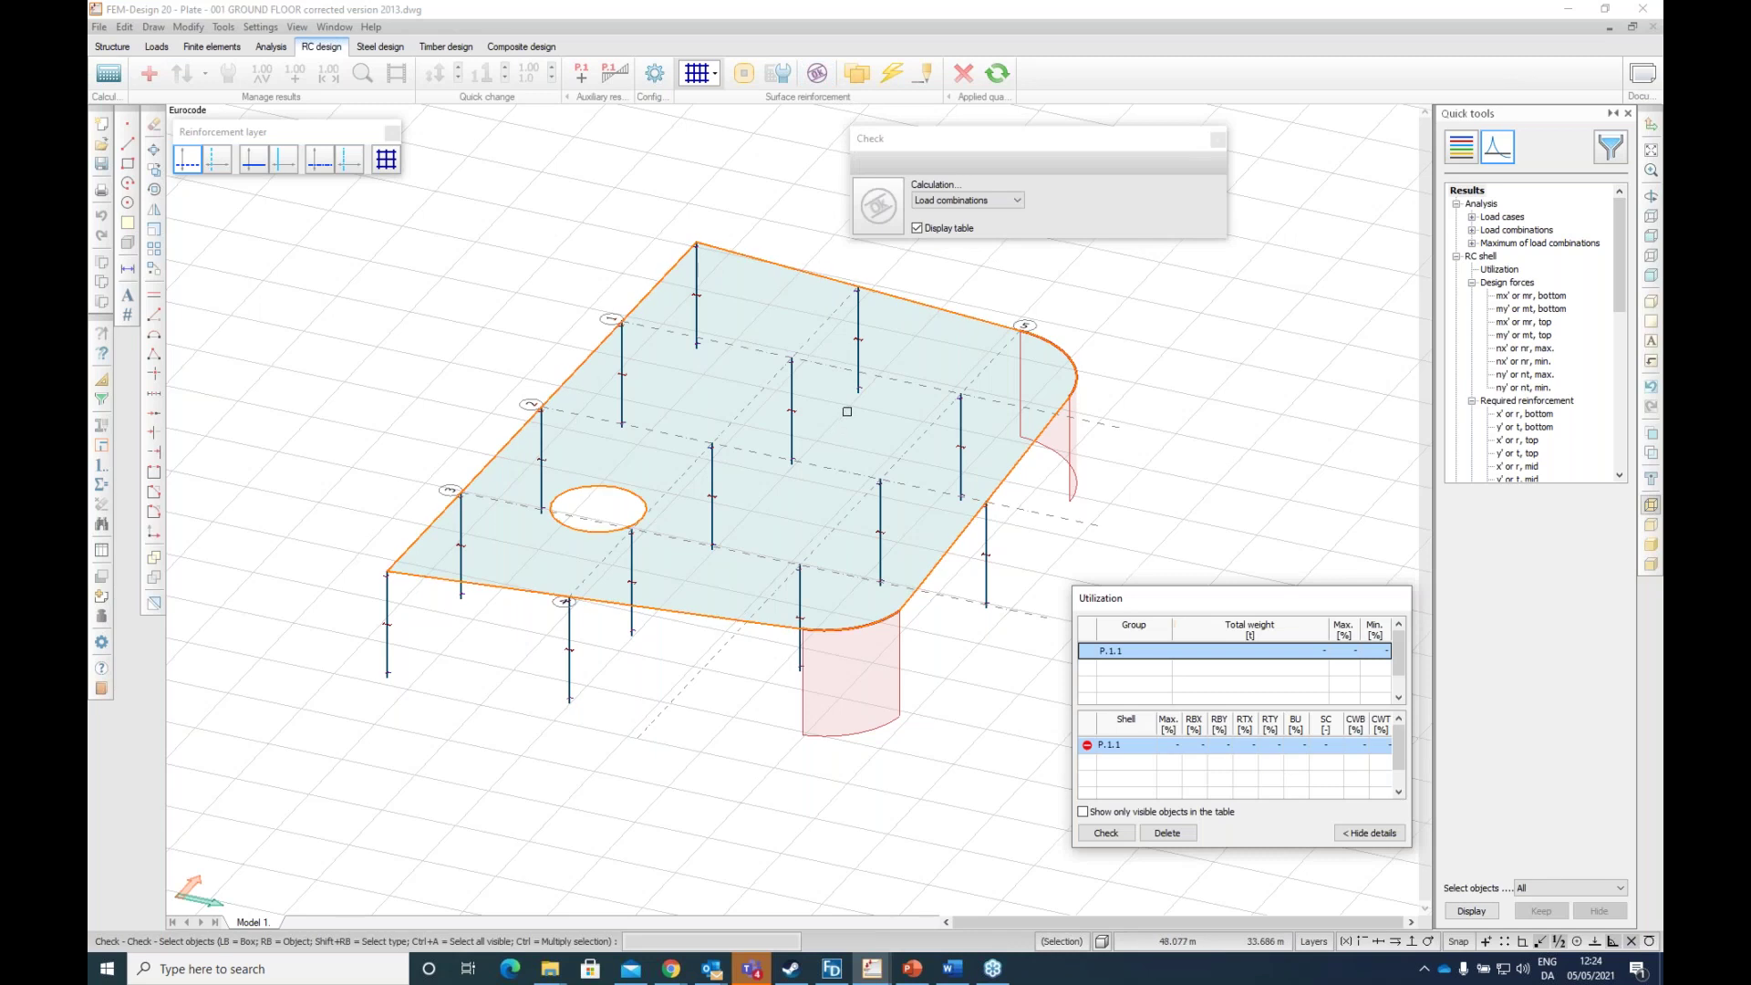
left_click(848, 411)
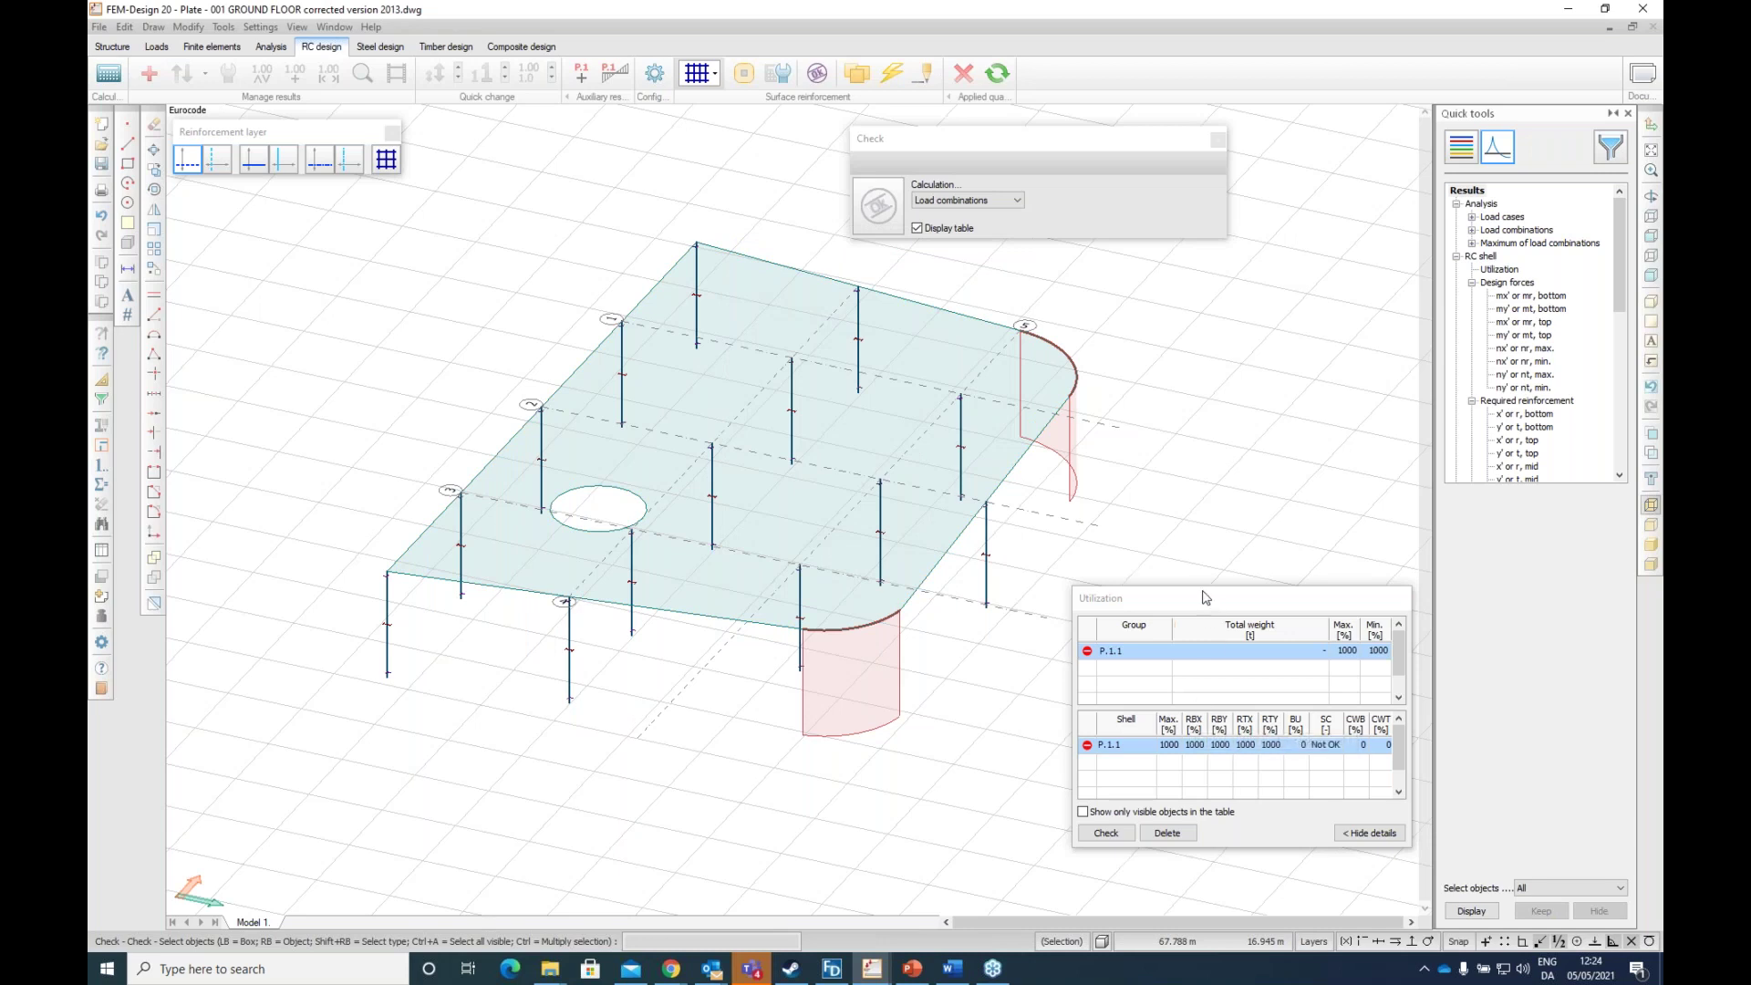
left_click_drag(1207, 598, 1168, 436)
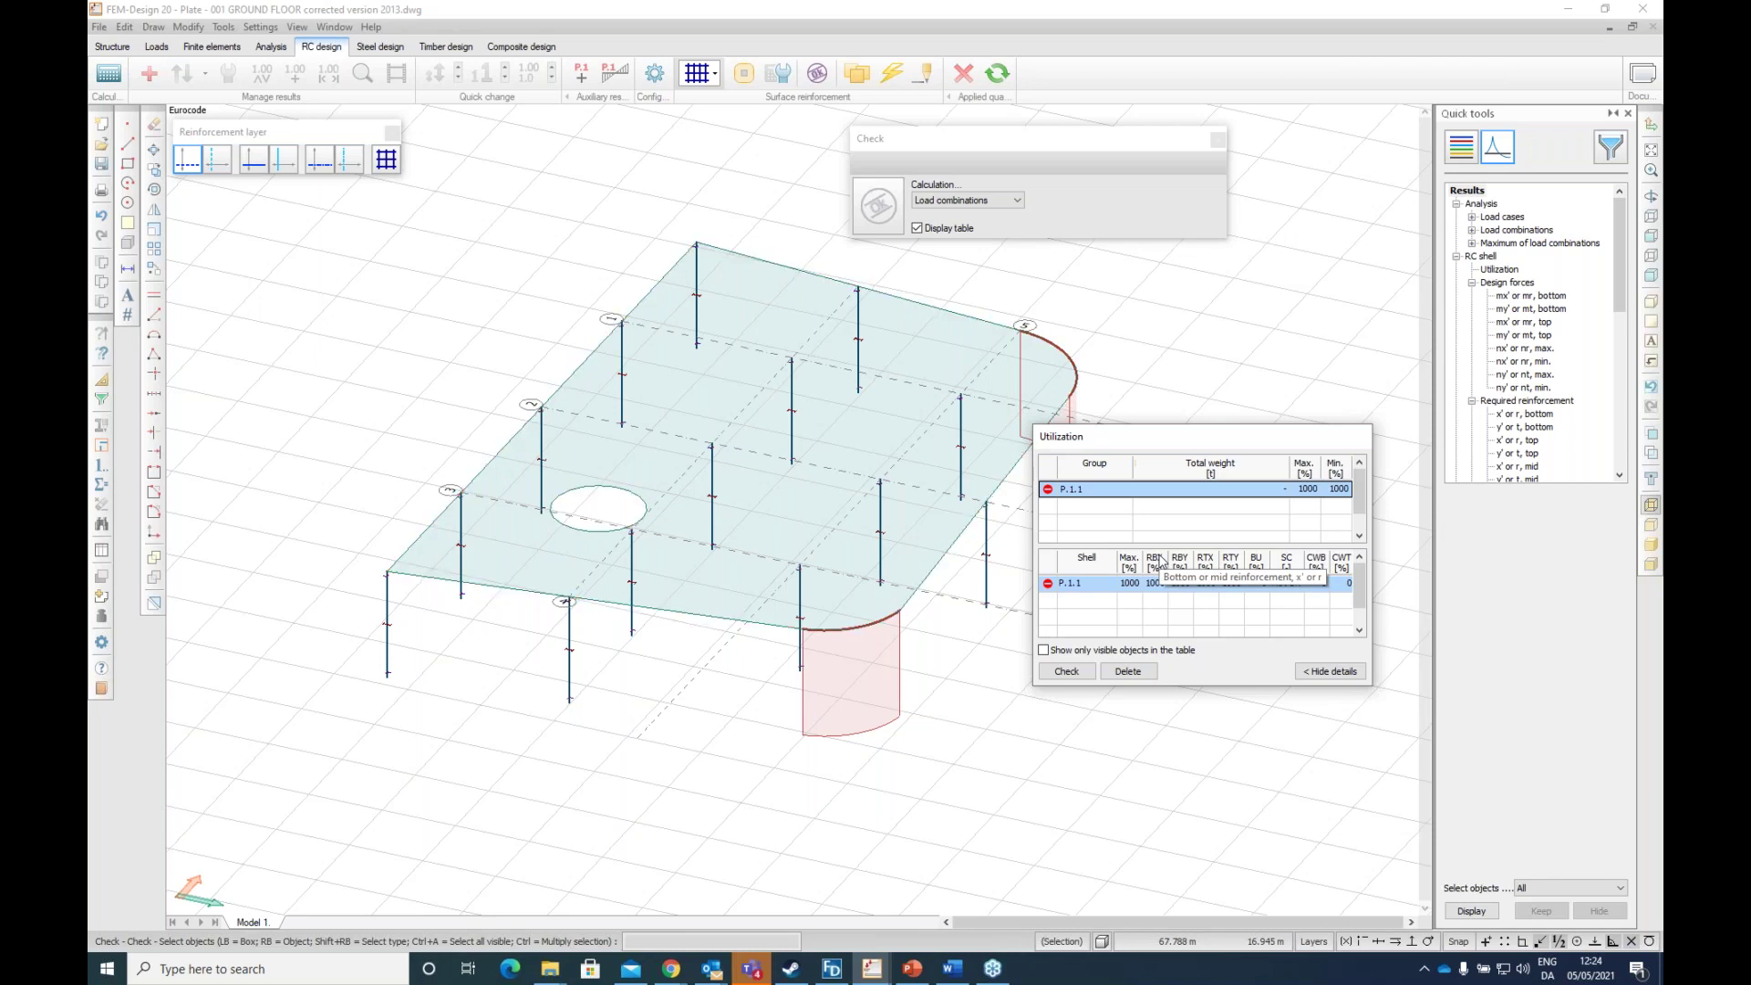
Step: Display the plate's required bottom reinforcement in direction x' or r for the maximum of load combinations as a colour palette
left_click(1539, 348)
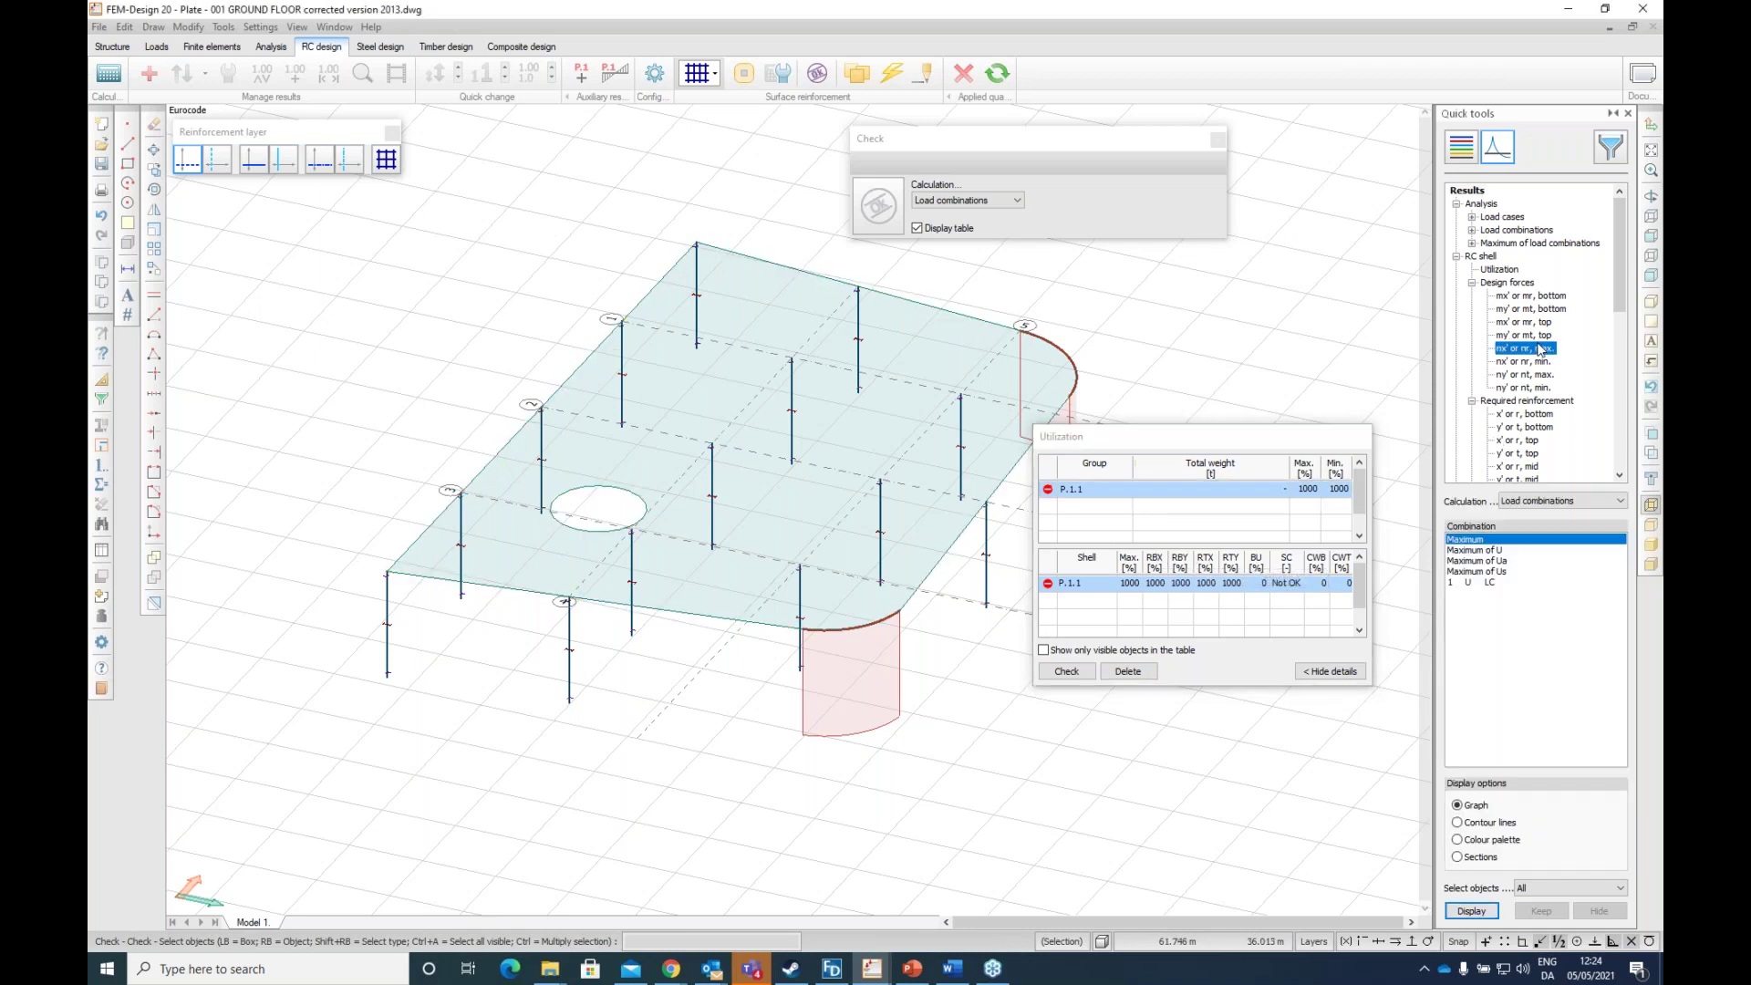
scroll(1540, 349, "down", 7)
scroll(1539, 350, "down", 3)
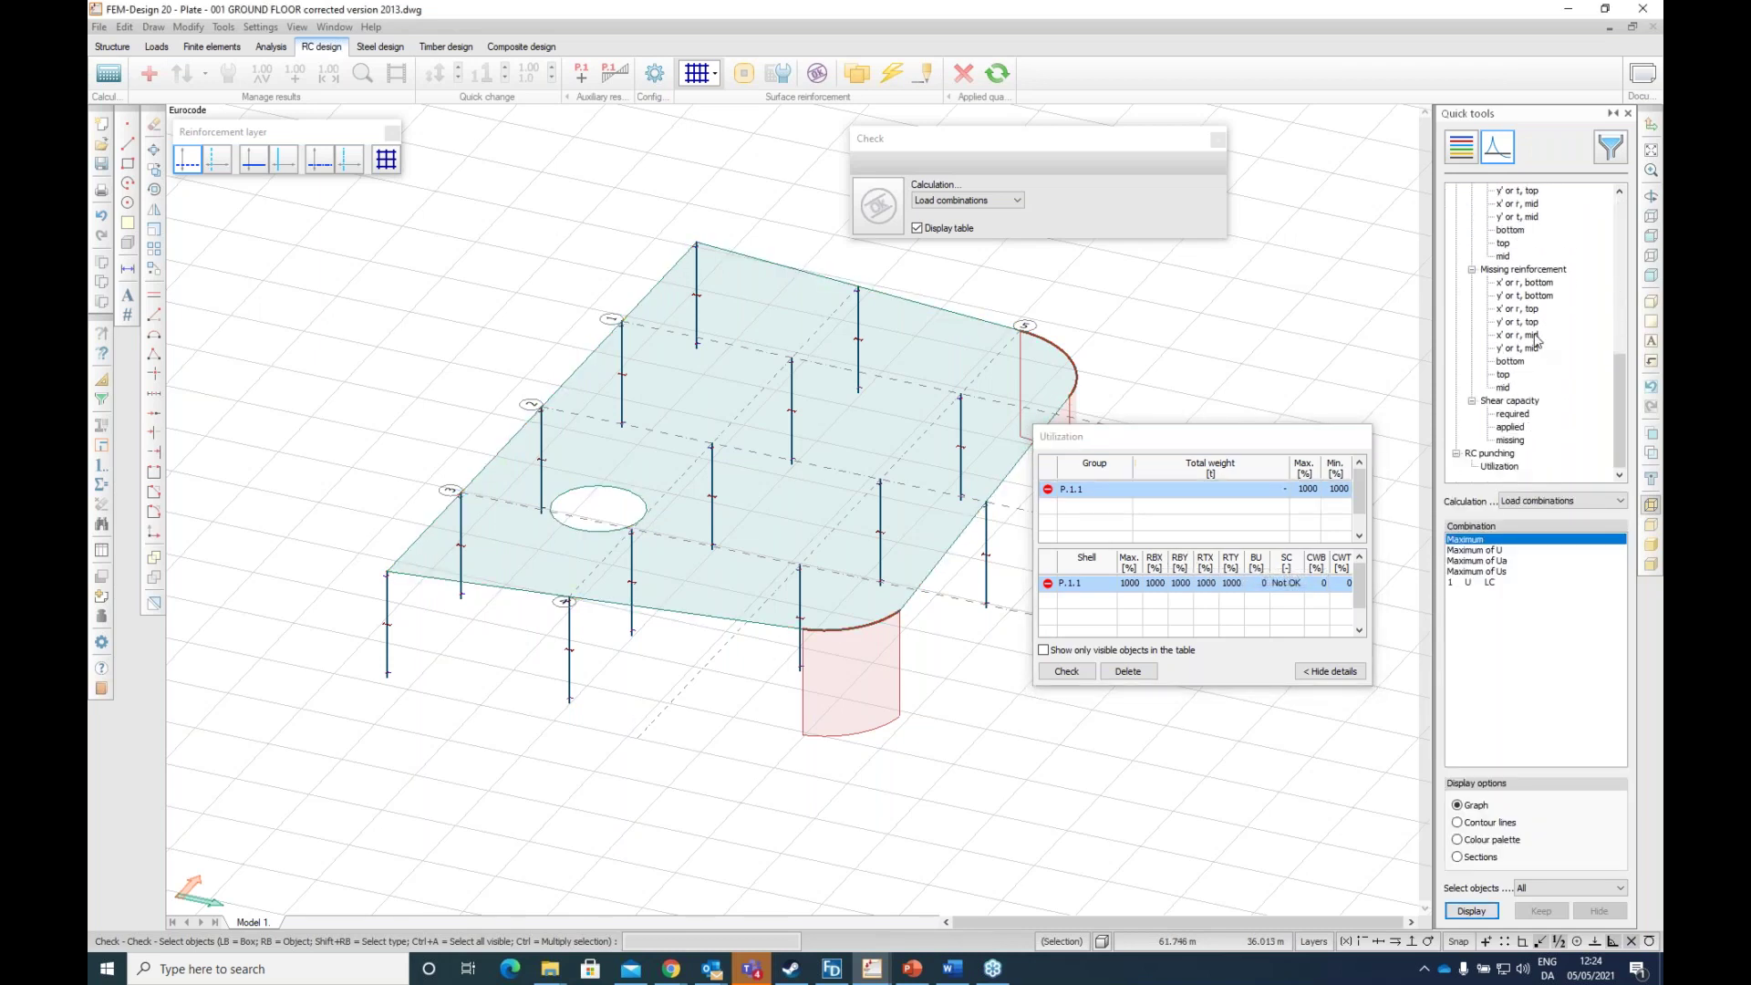
scroll(1535, 339, "up", 7)
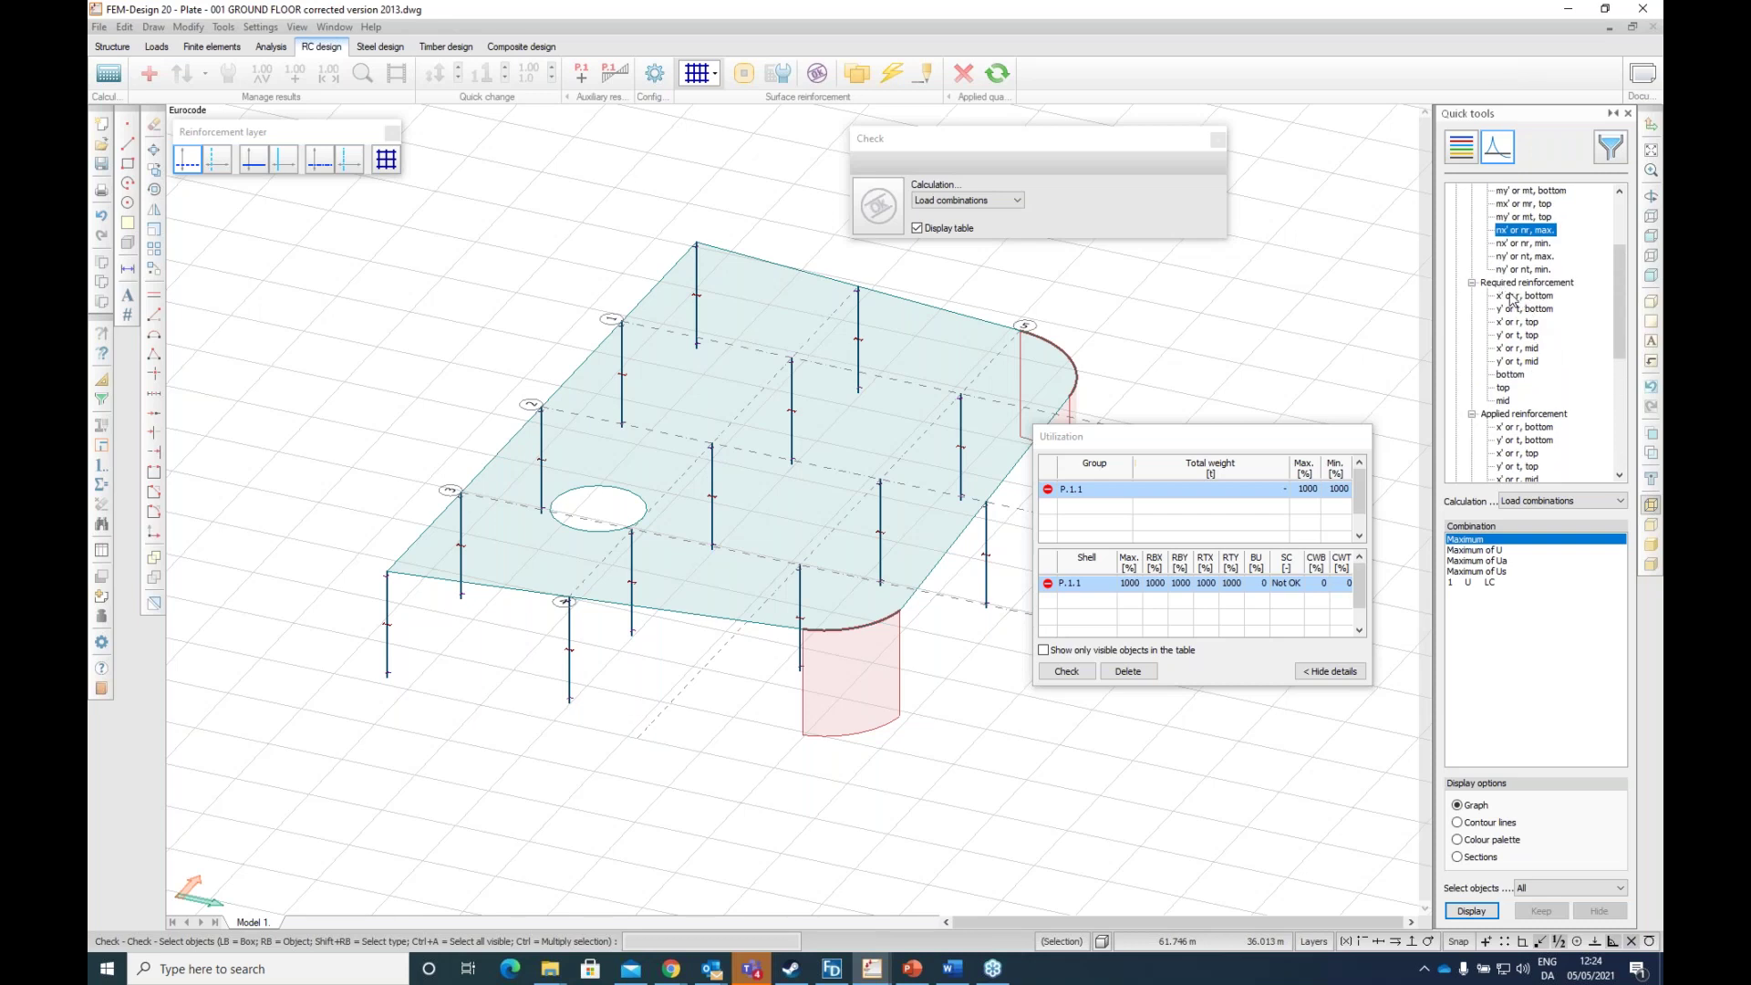
left_click(1518, 297)
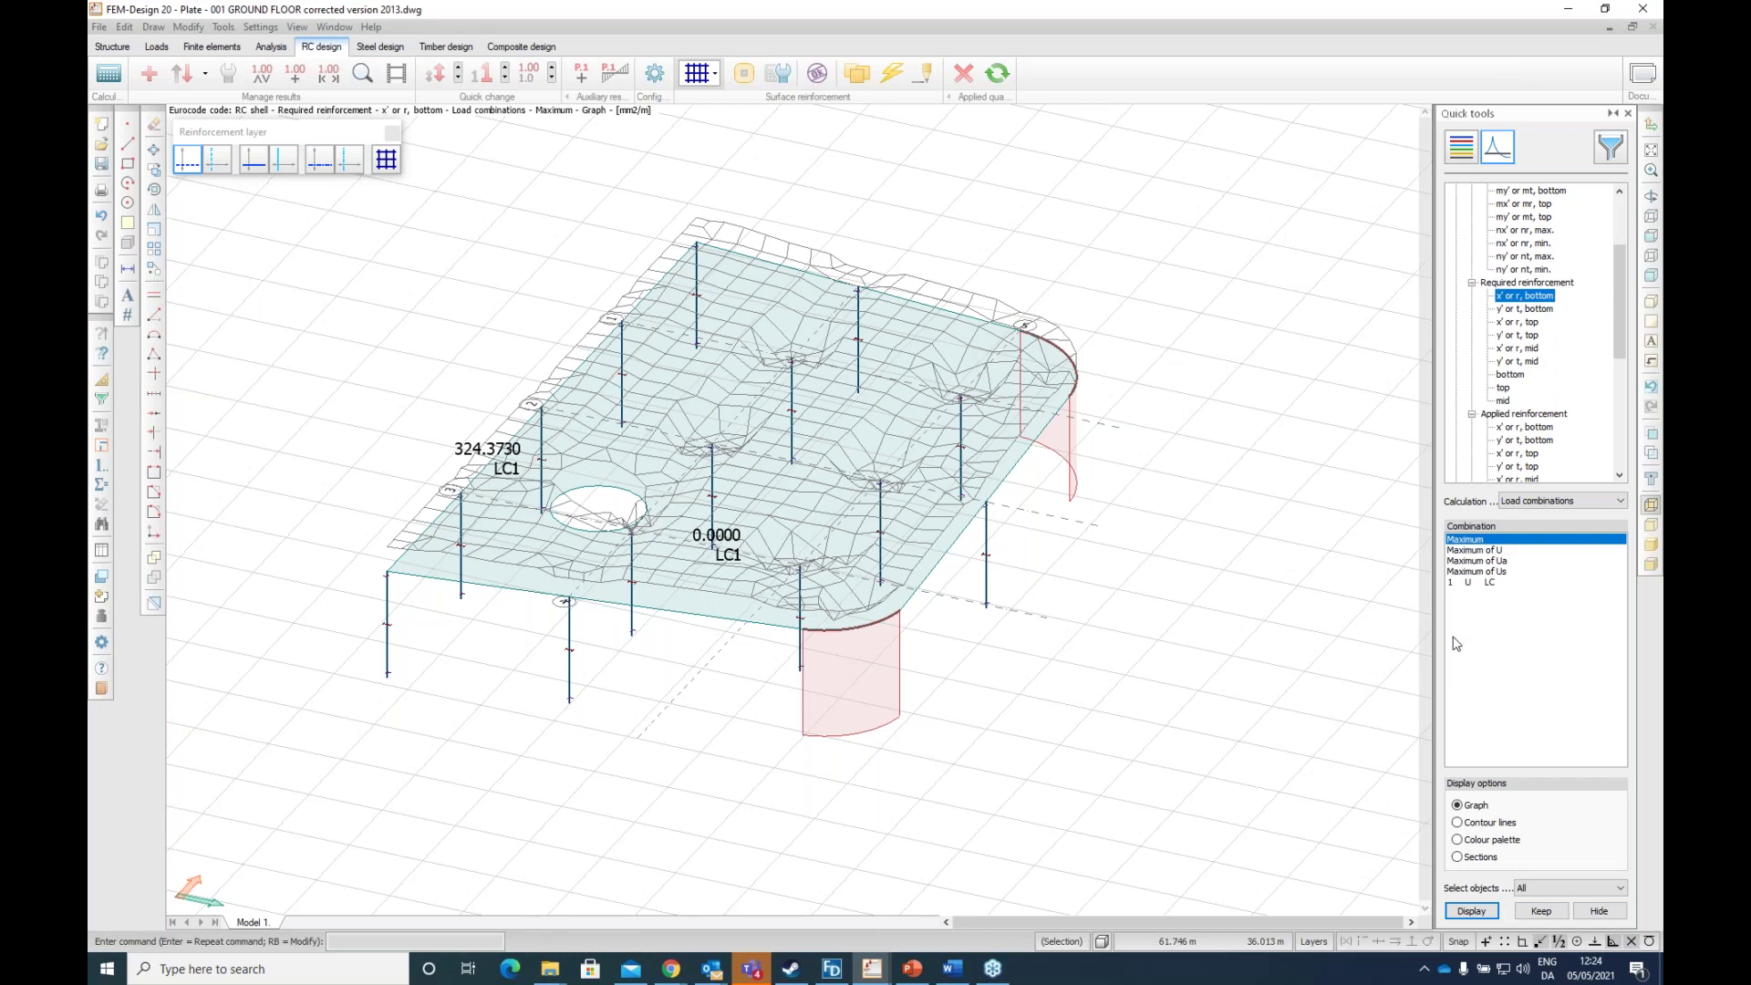
left_click(1458, 839)
left_click(1472, 911)
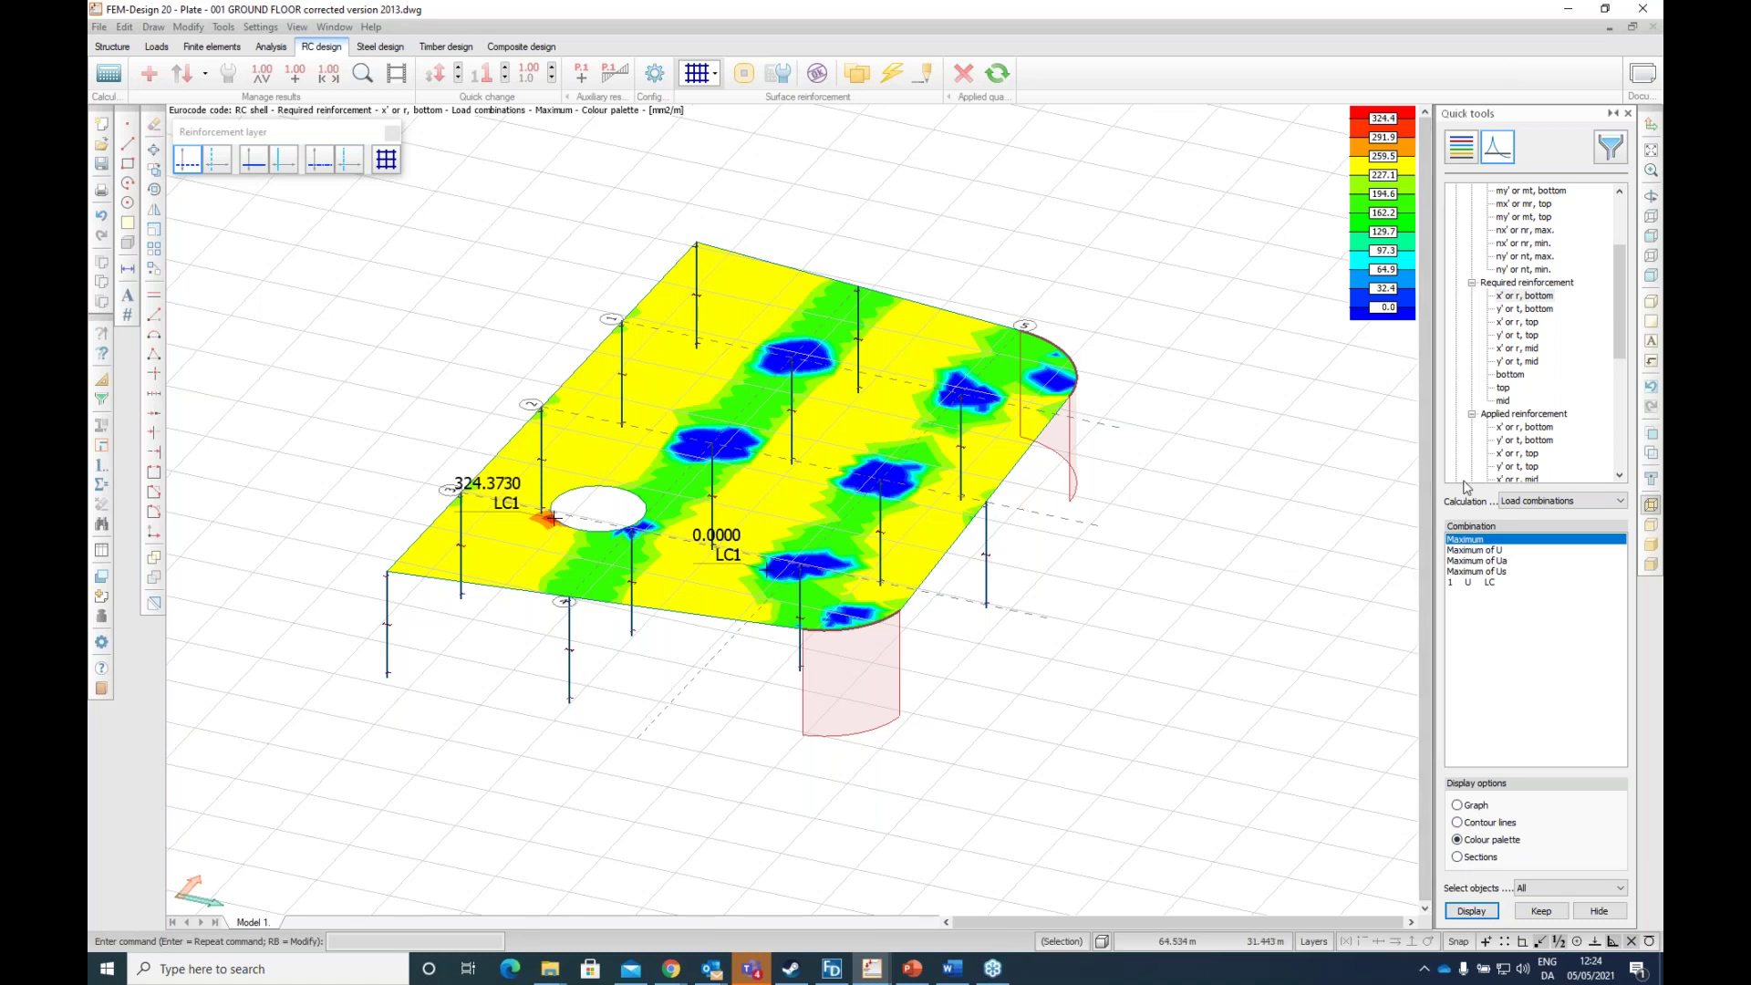
Step: Compare the plate's required reinforcement at the bottom and top faces in both directions, examining the top y' concentration beside the circular opening
left_click(1521, 309)
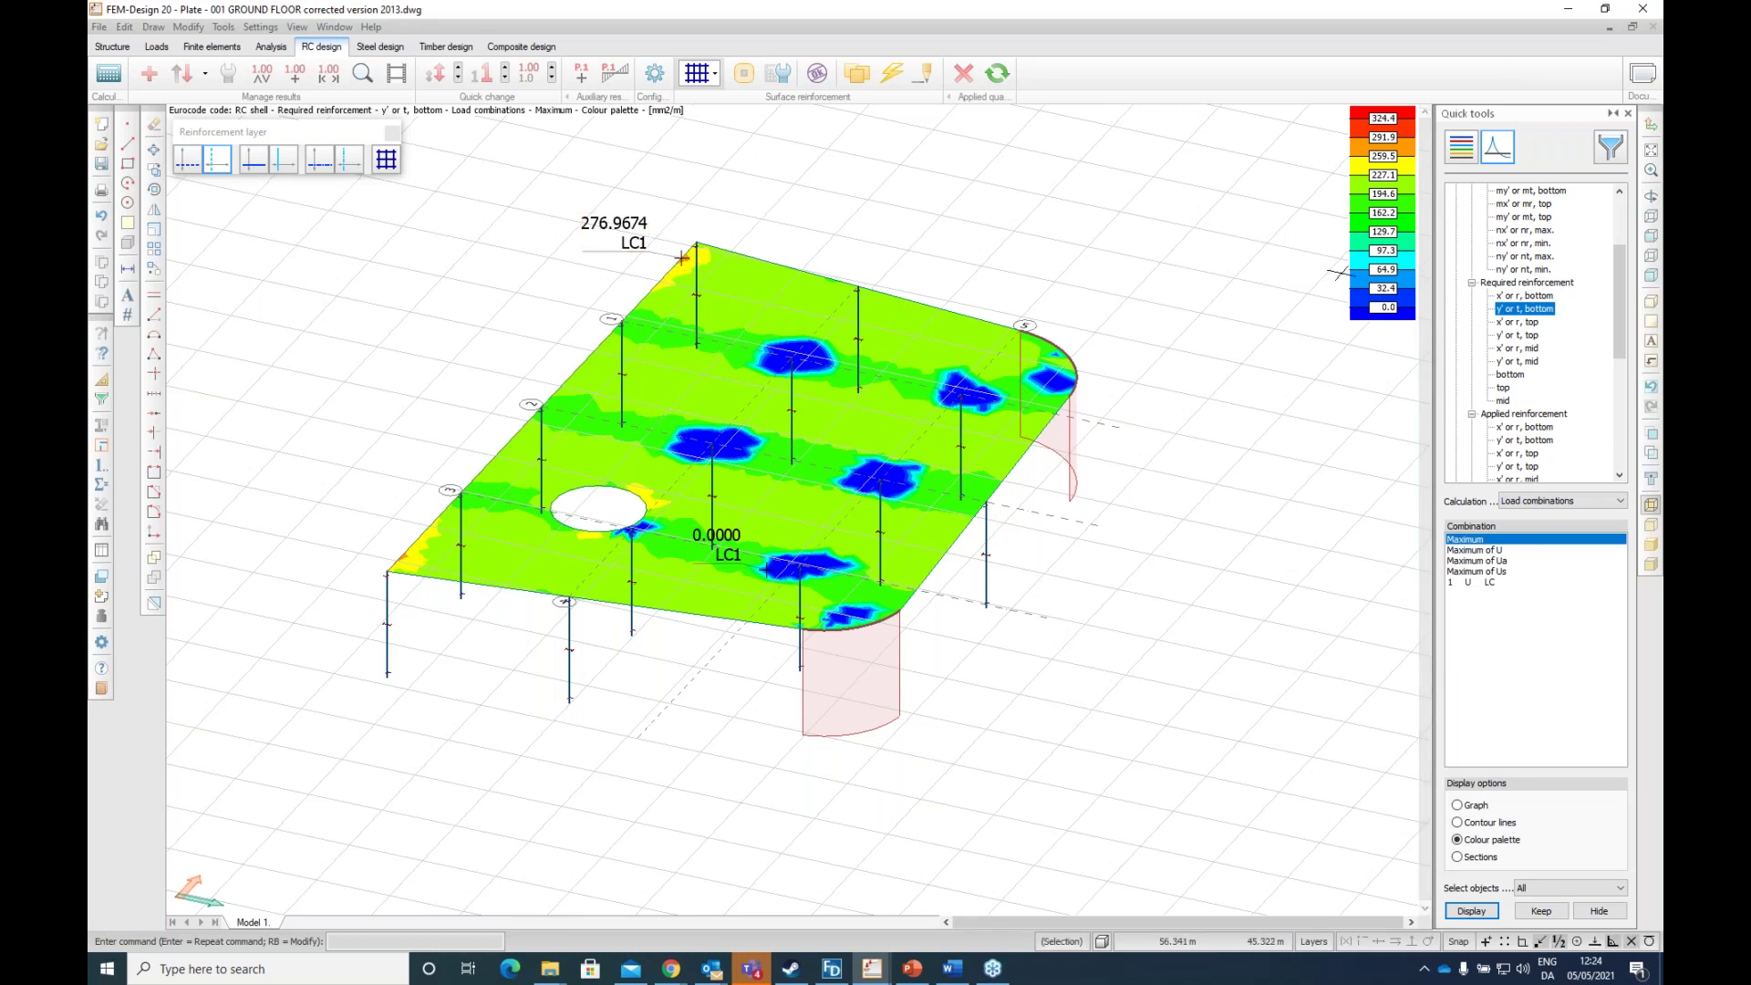
left_click(1521, 297)
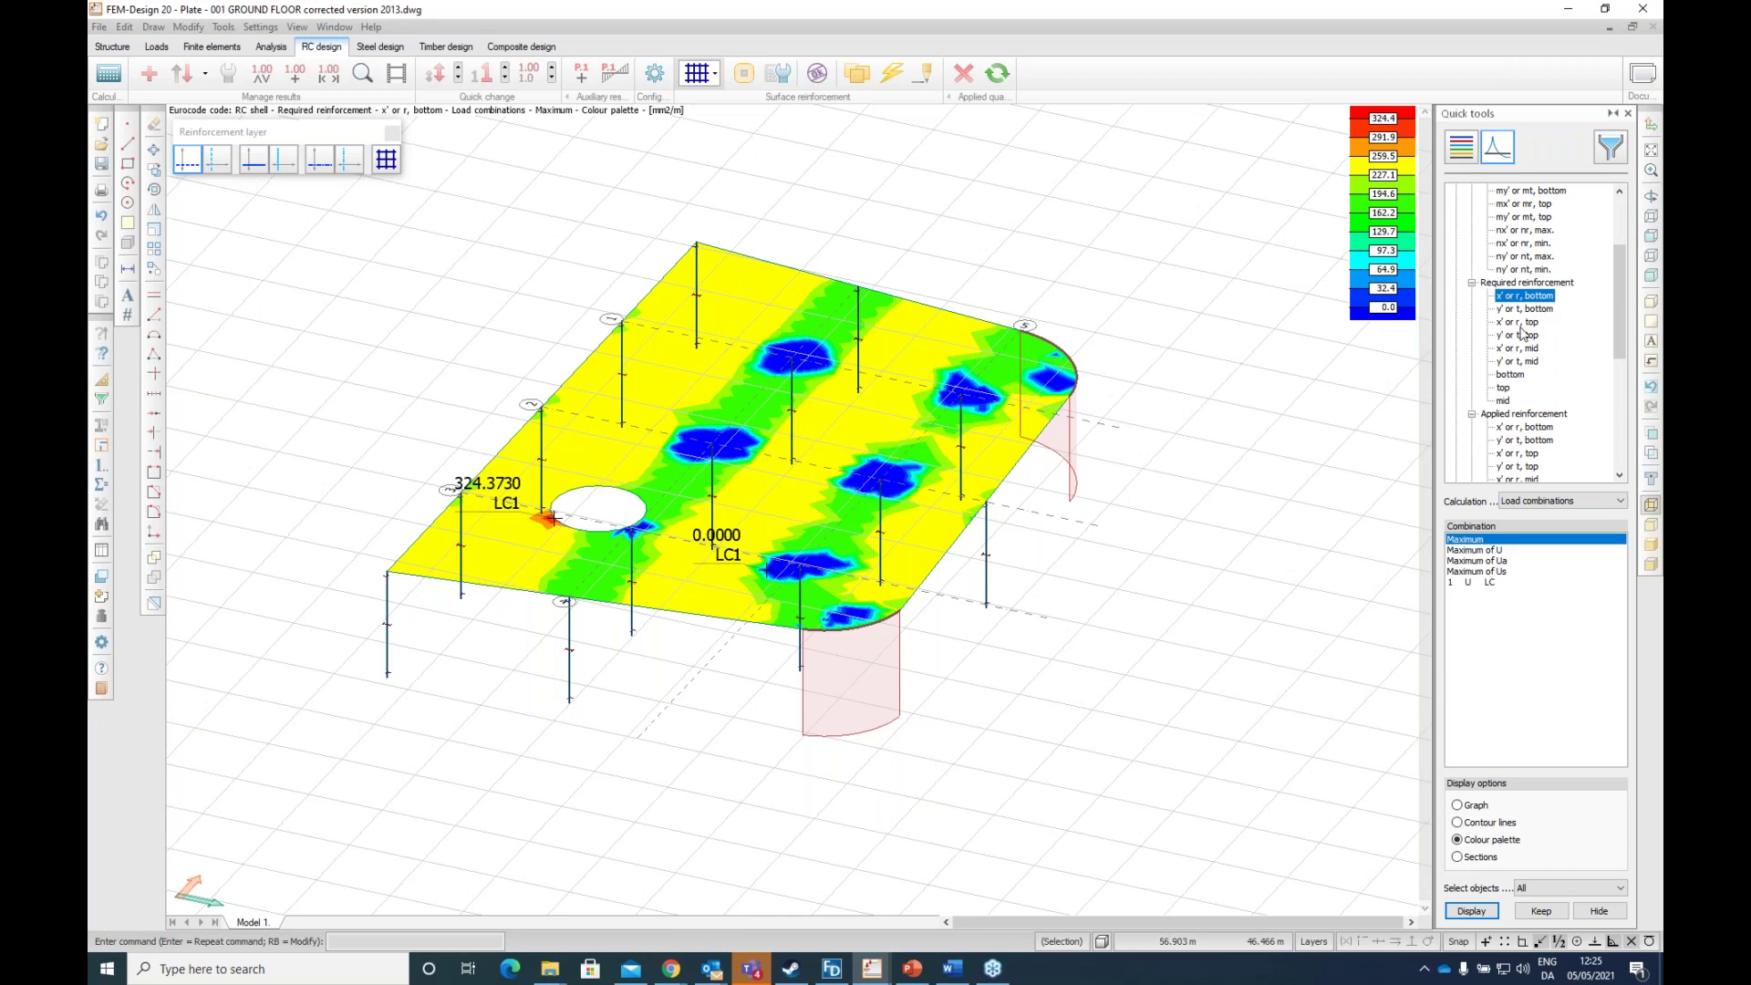
left_click(1517, 323)
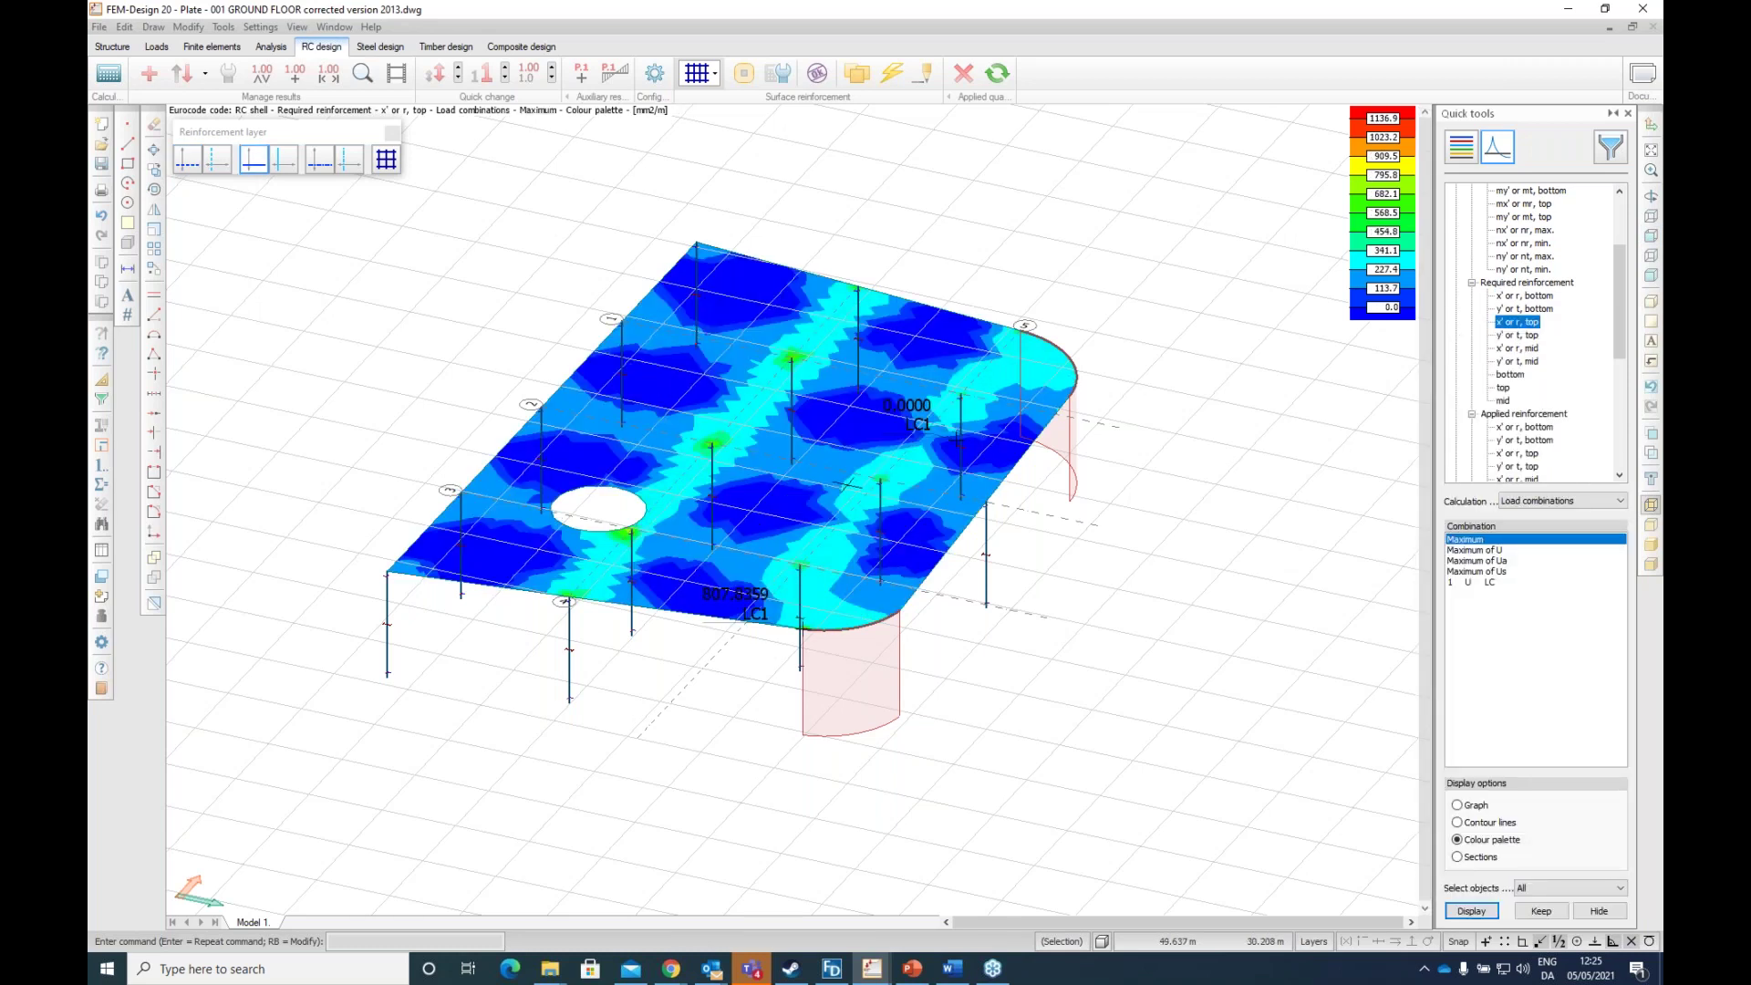
left_click(1525, 338)
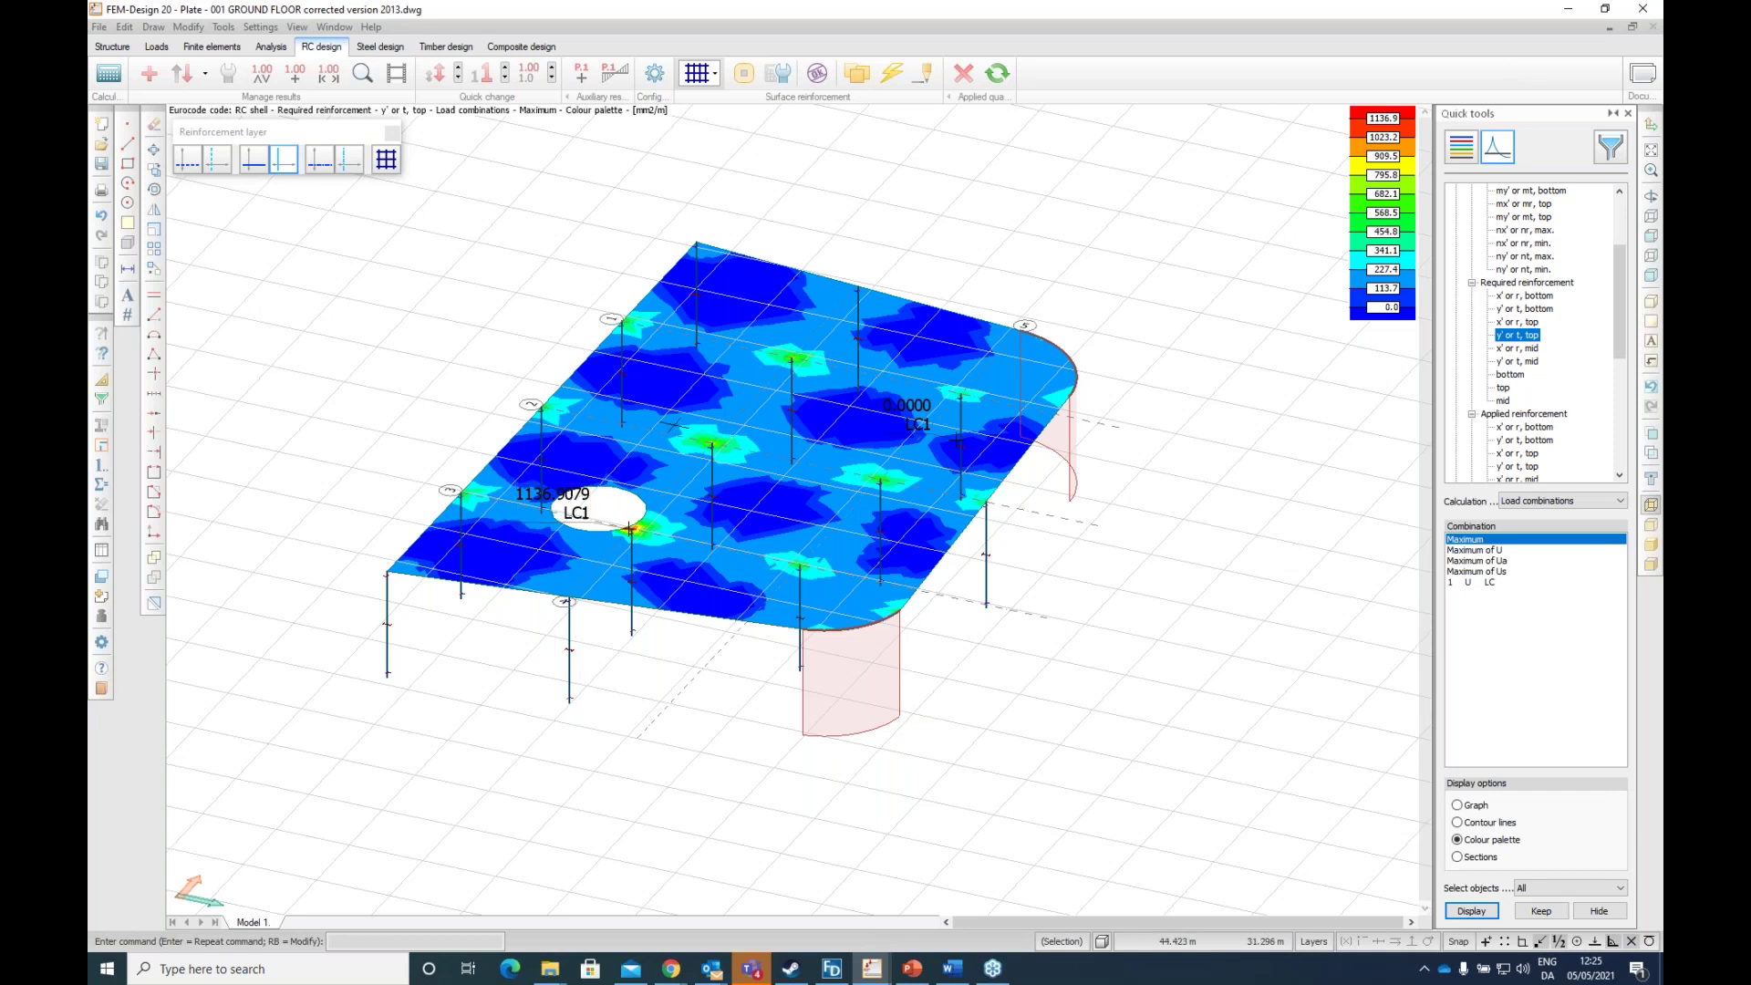
scroll(628, 513, "up", 1)
scroll(629, 532, "up", 2)
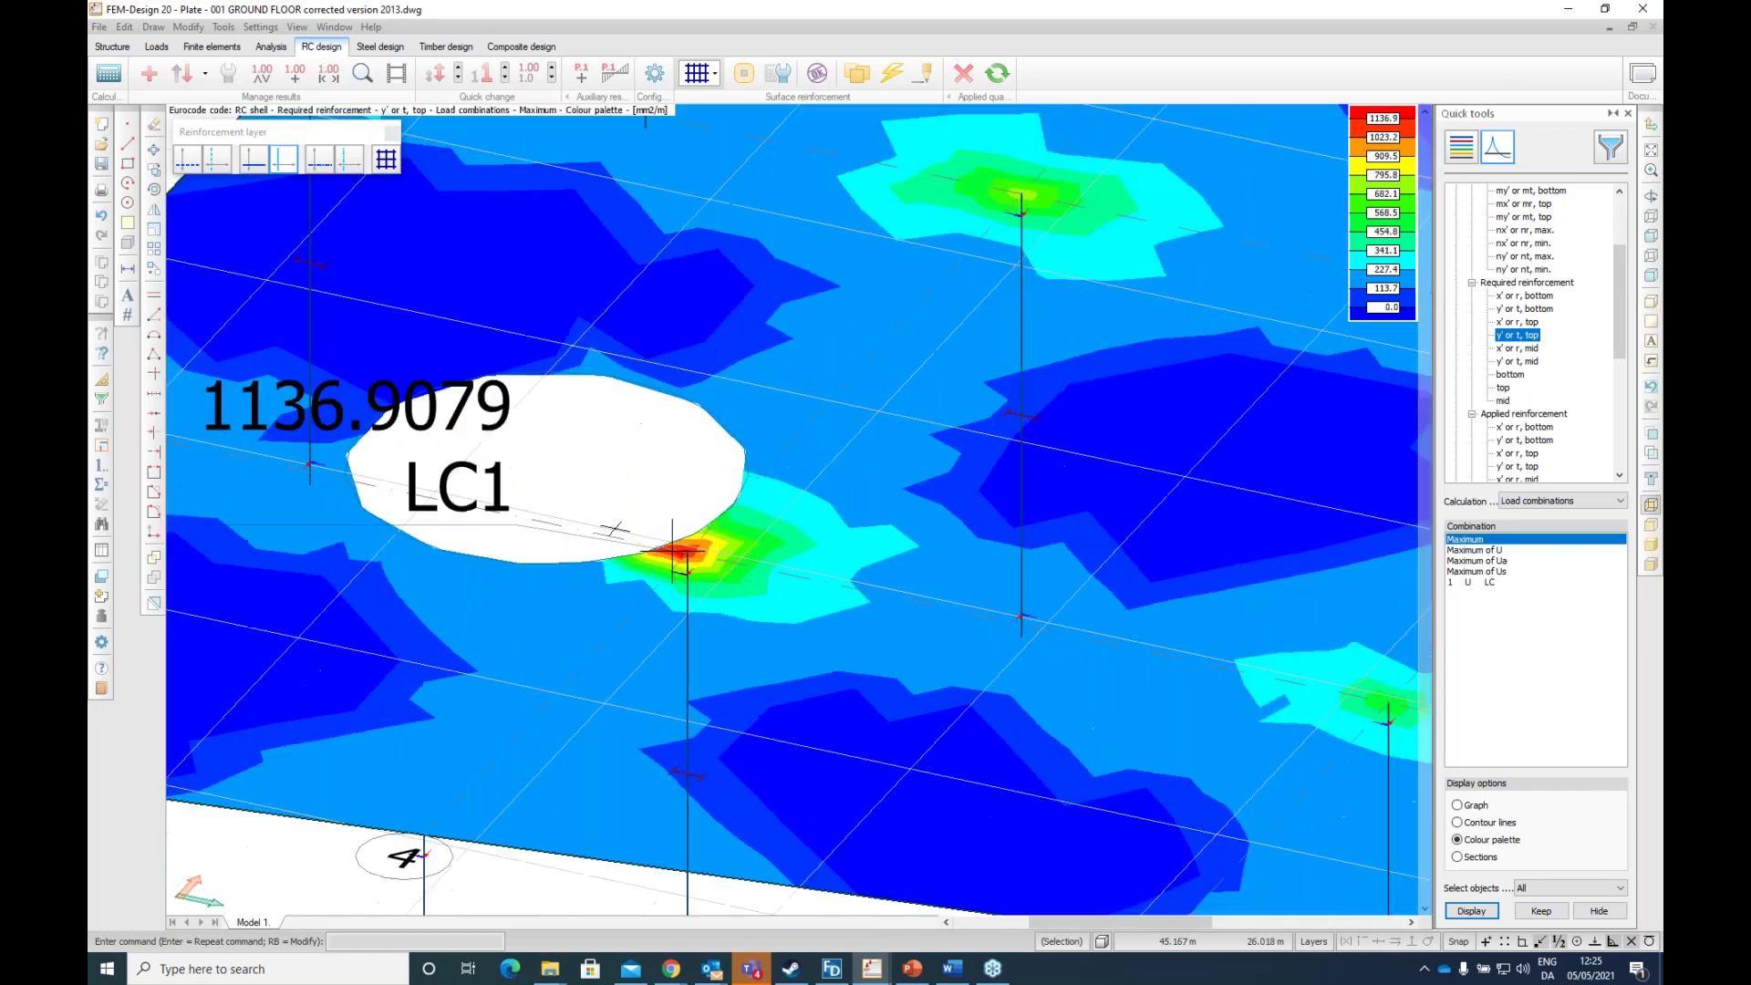
scroll(638, 538, "down", 1)
scroll(638, 538, "down", 1)
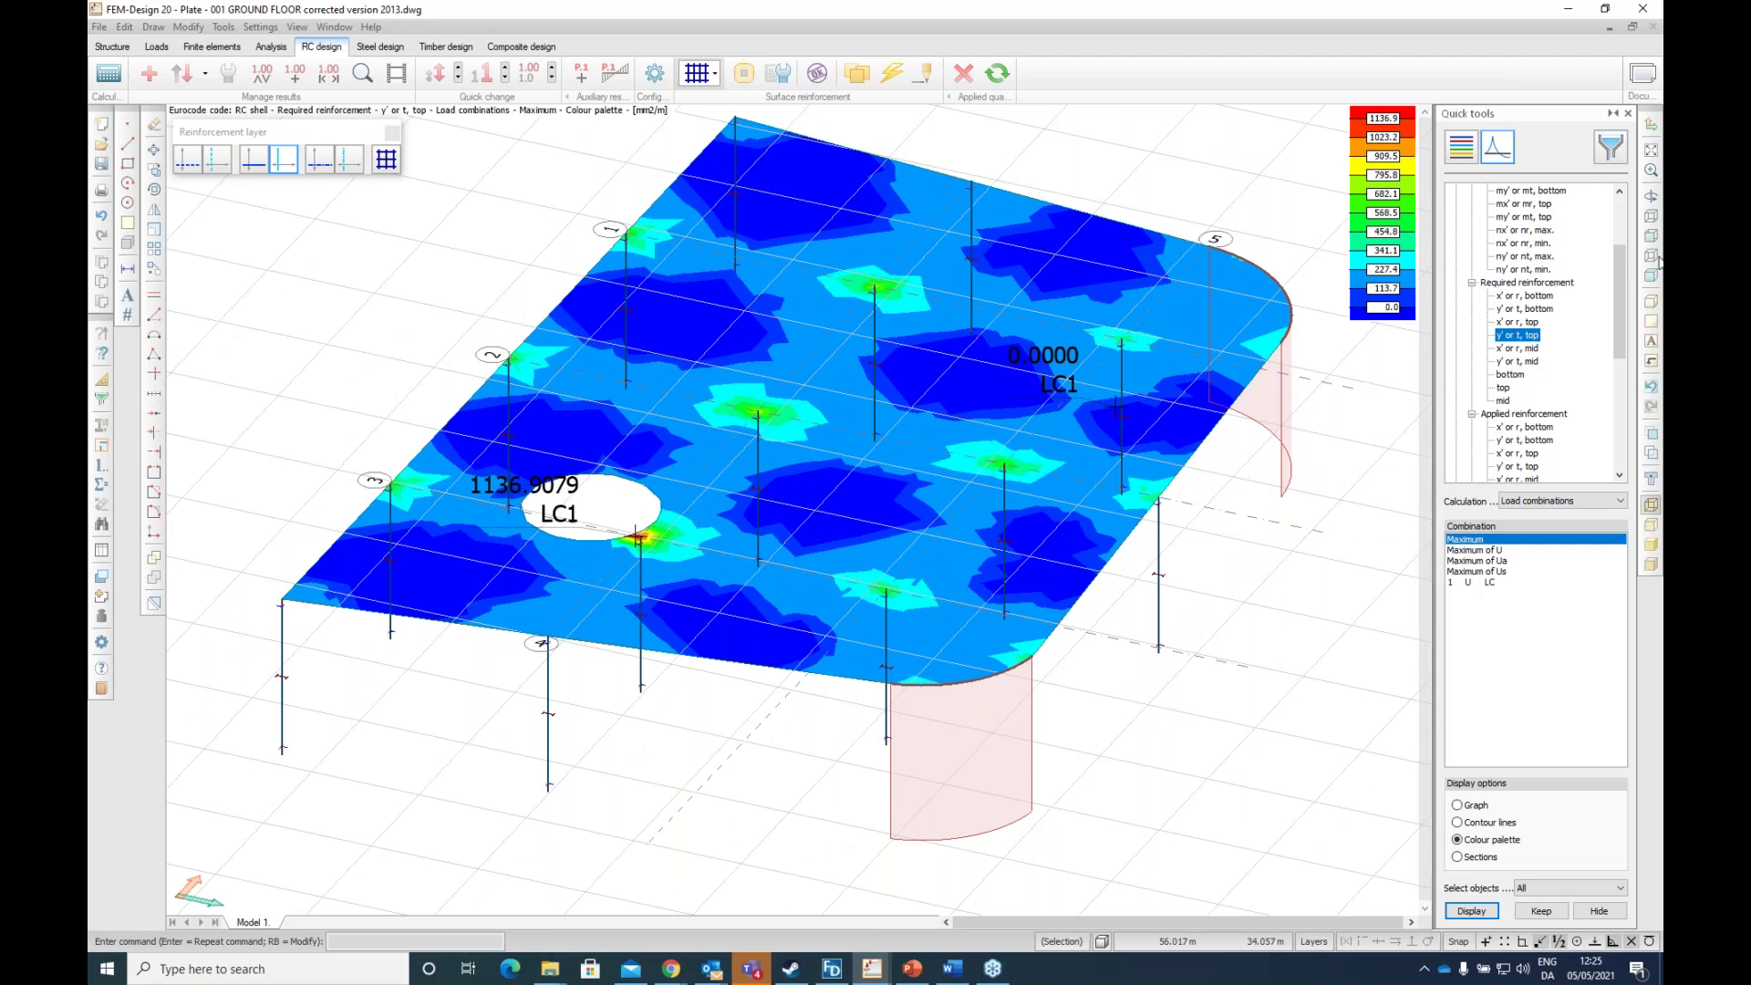
left_click(1517, 297)
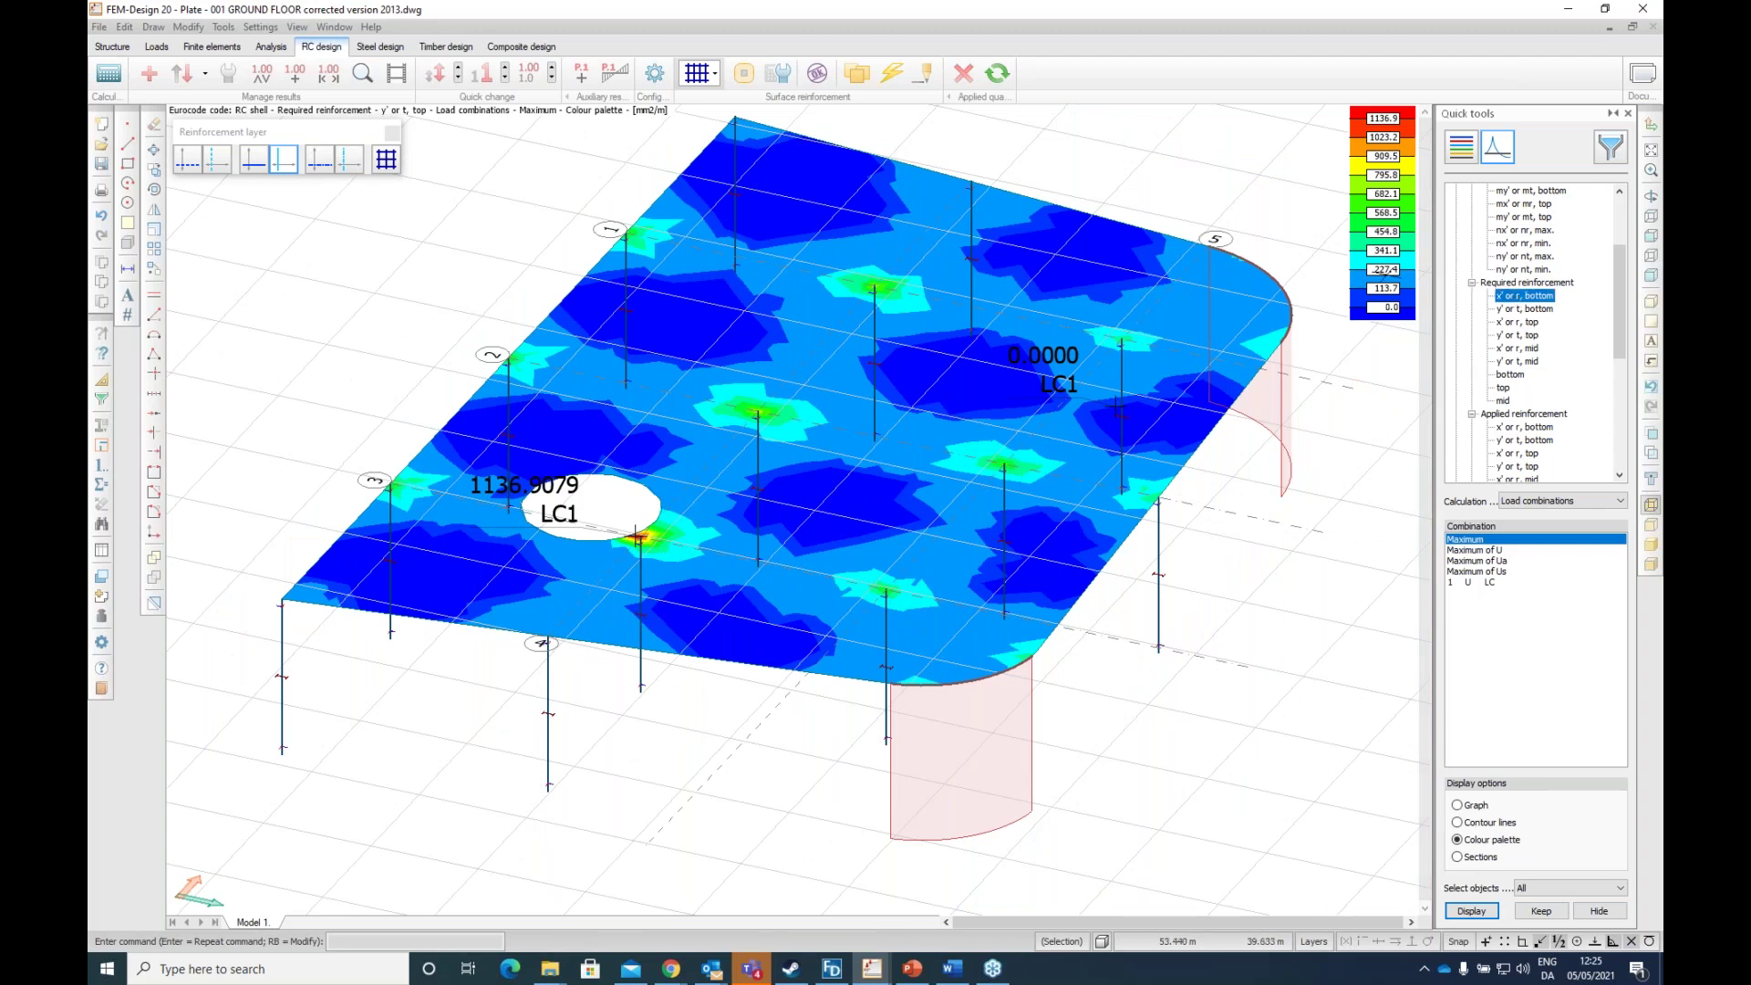
scroll(346, 225, "down", 1)
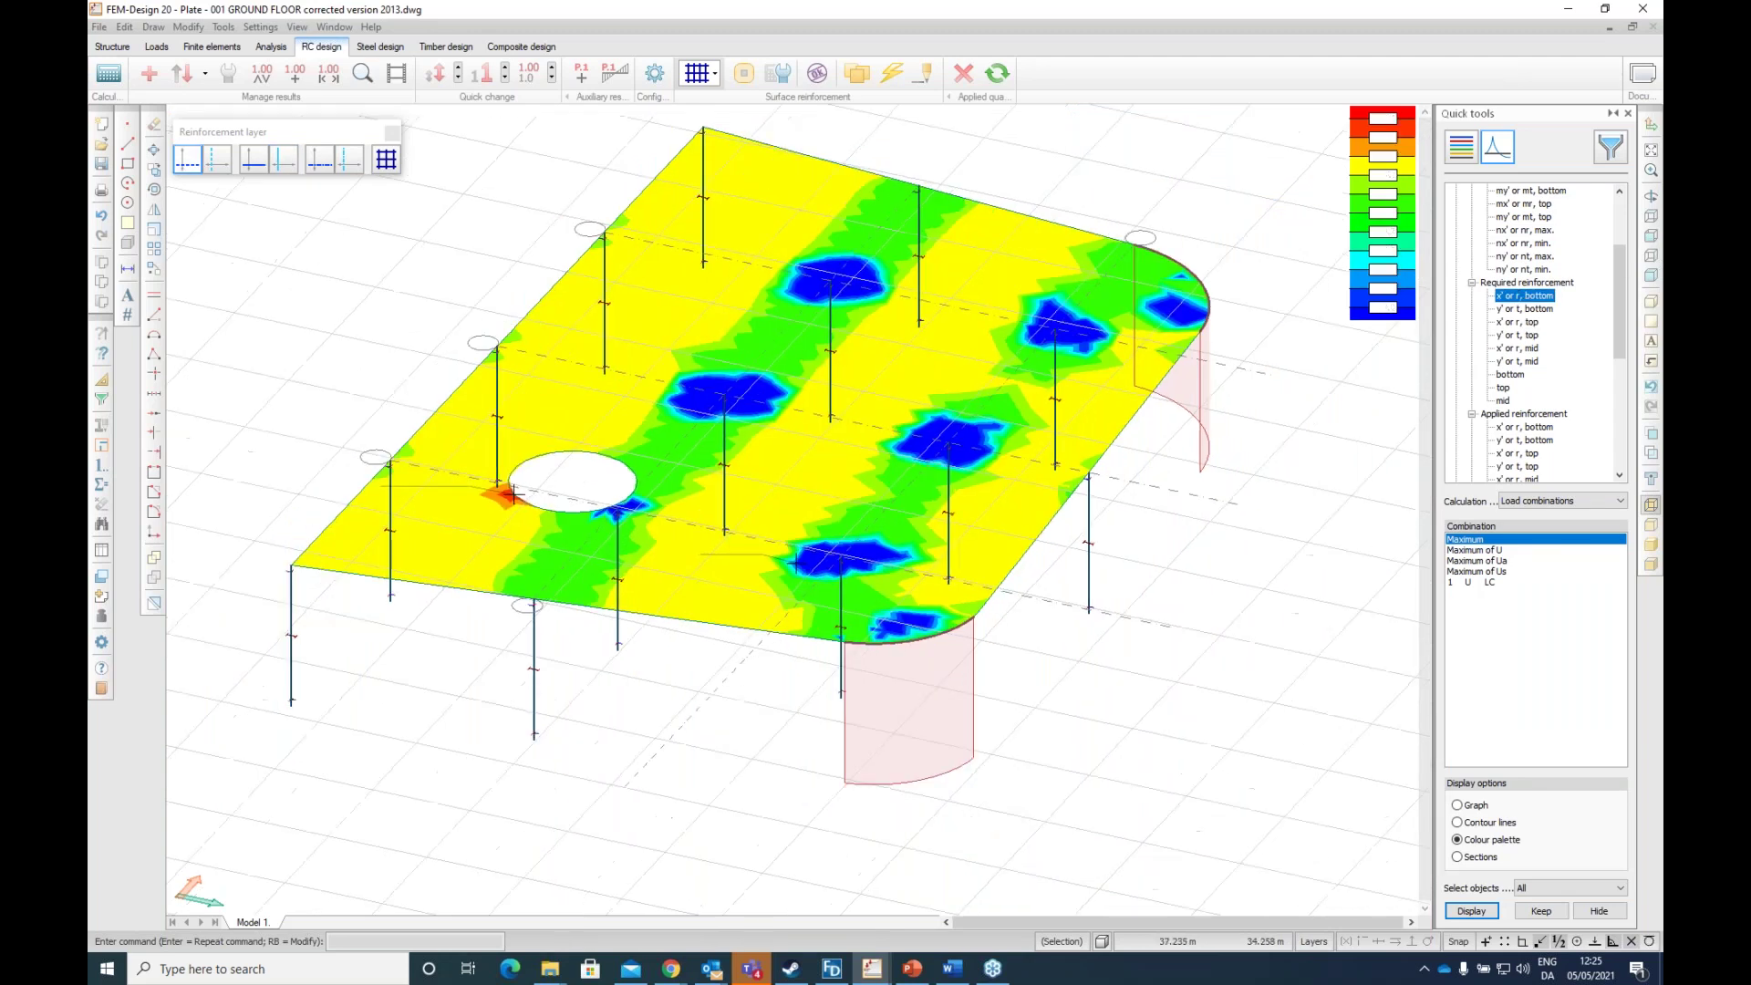
Step: In the auto-design parameters of plate P.1.1, set the bottom face base net in direction x' to diameter 8 mm and spacing 200 mm
left_click(892, 81)
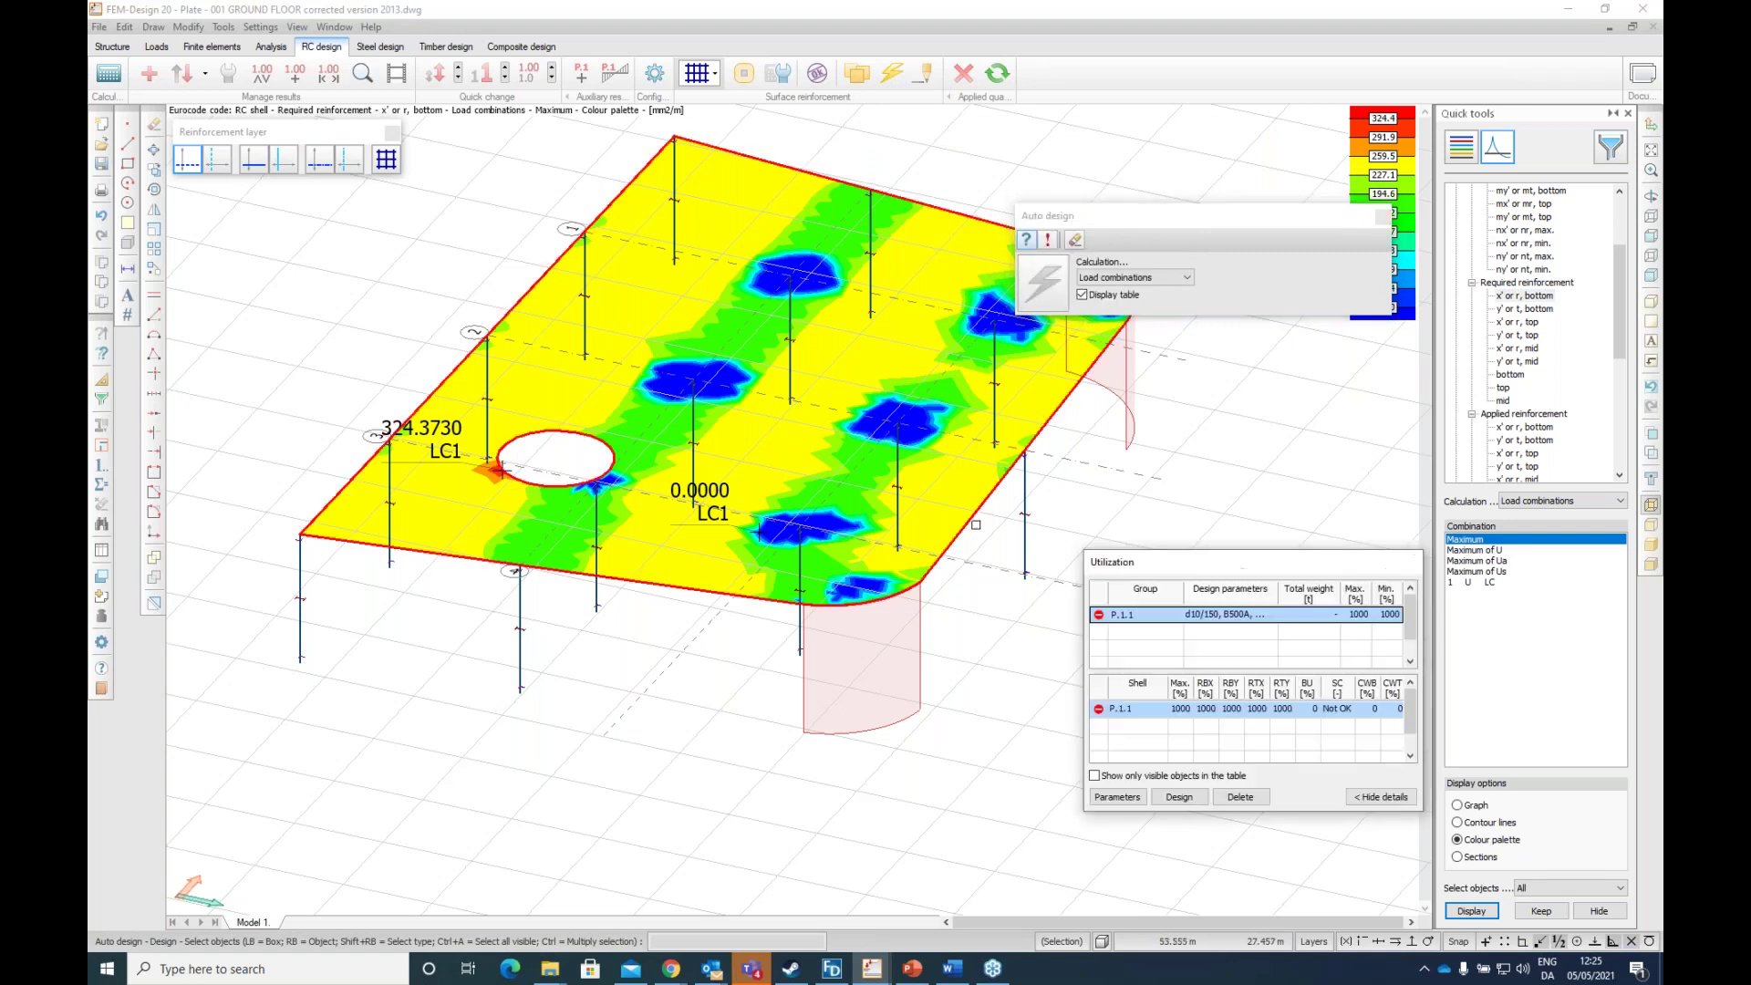
left_click(1118, 797)
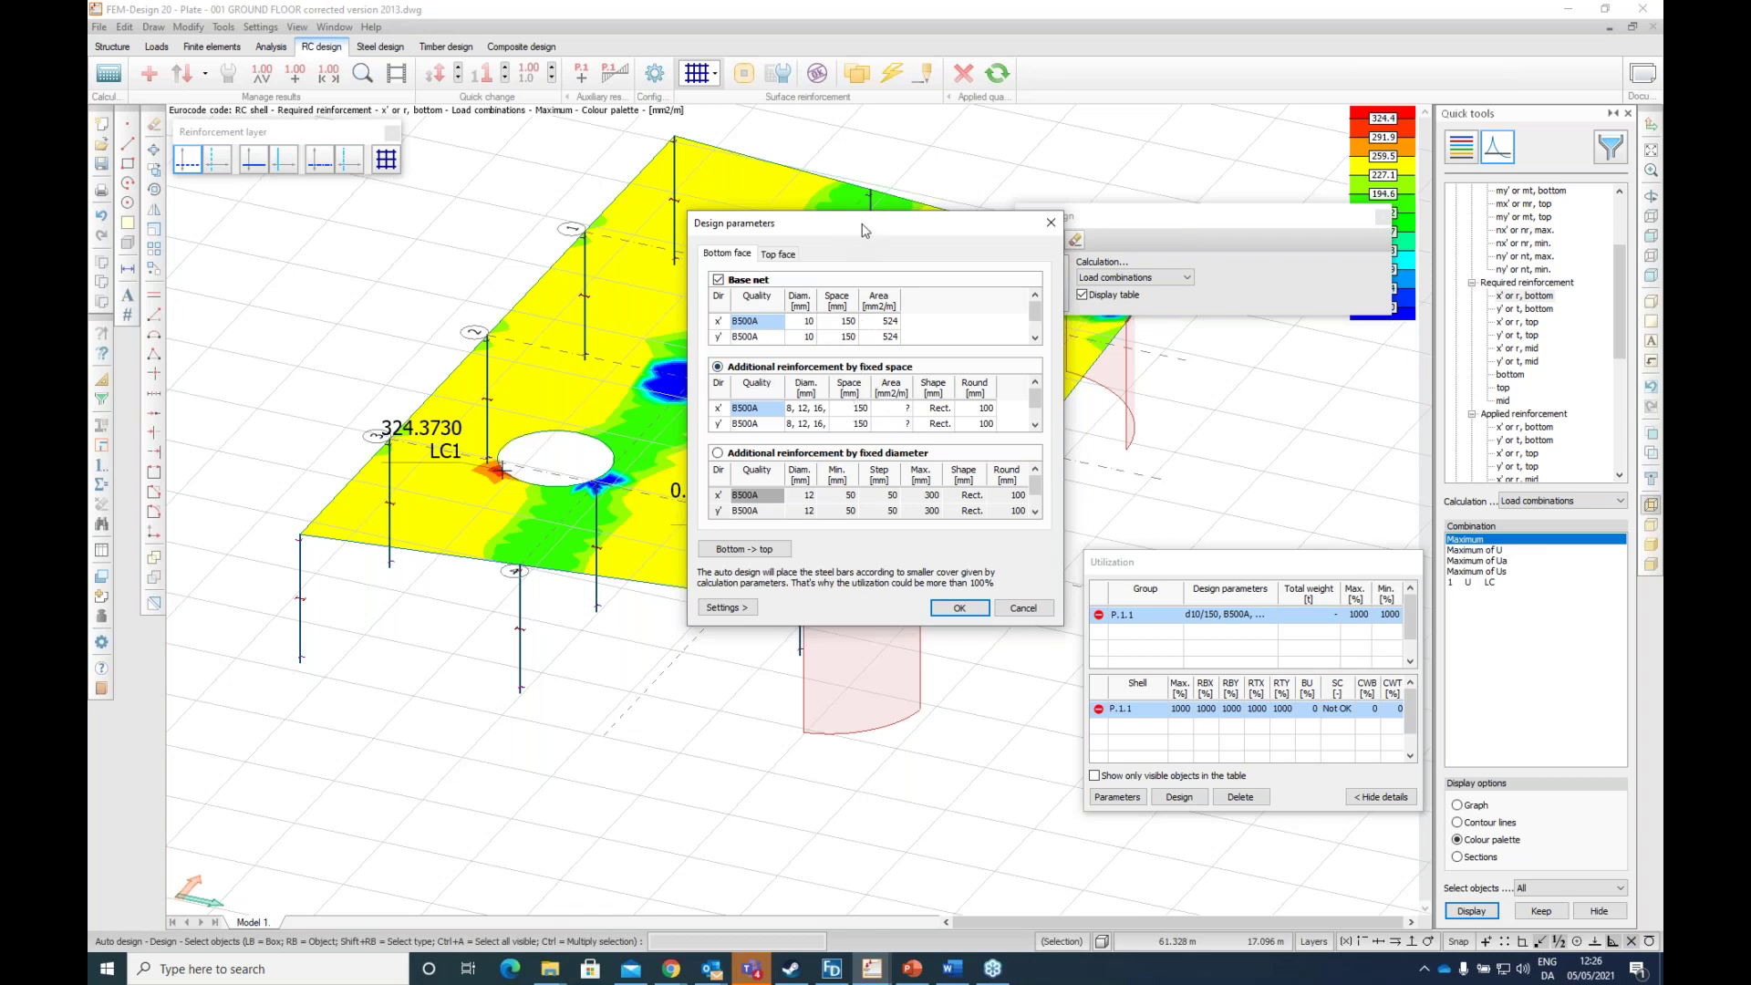
left_click_drag(864, 230, 1070, 208)
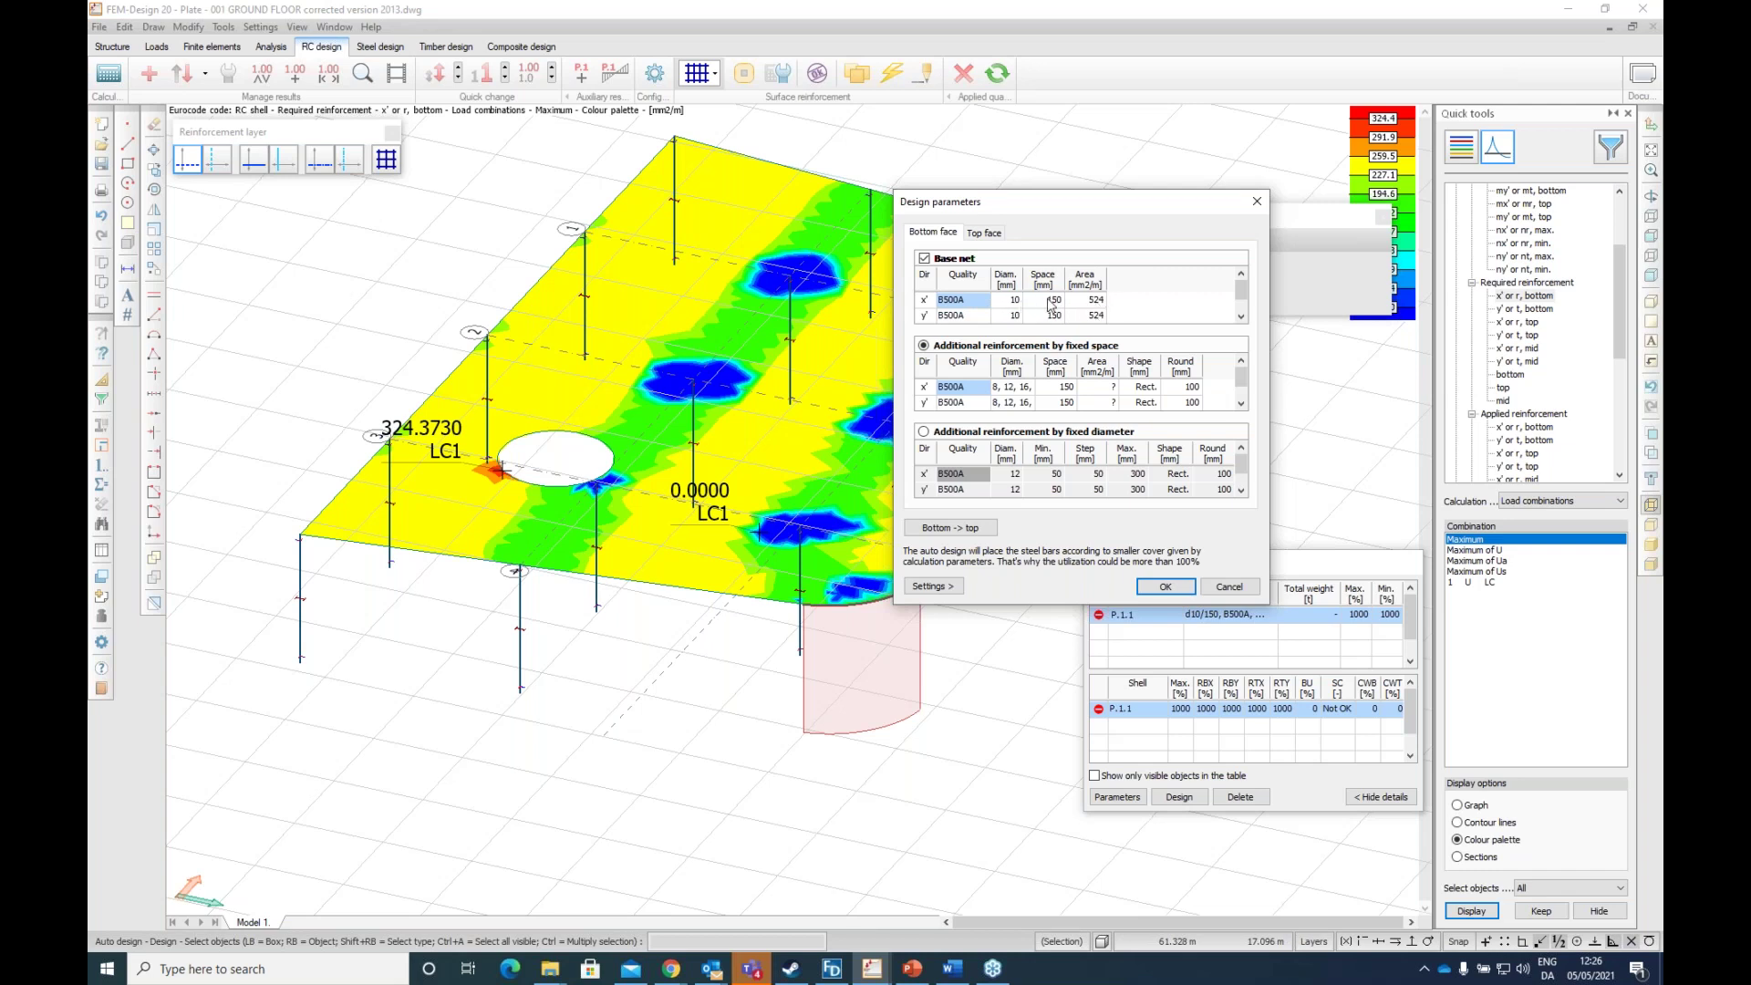
left_click(1049, 300)
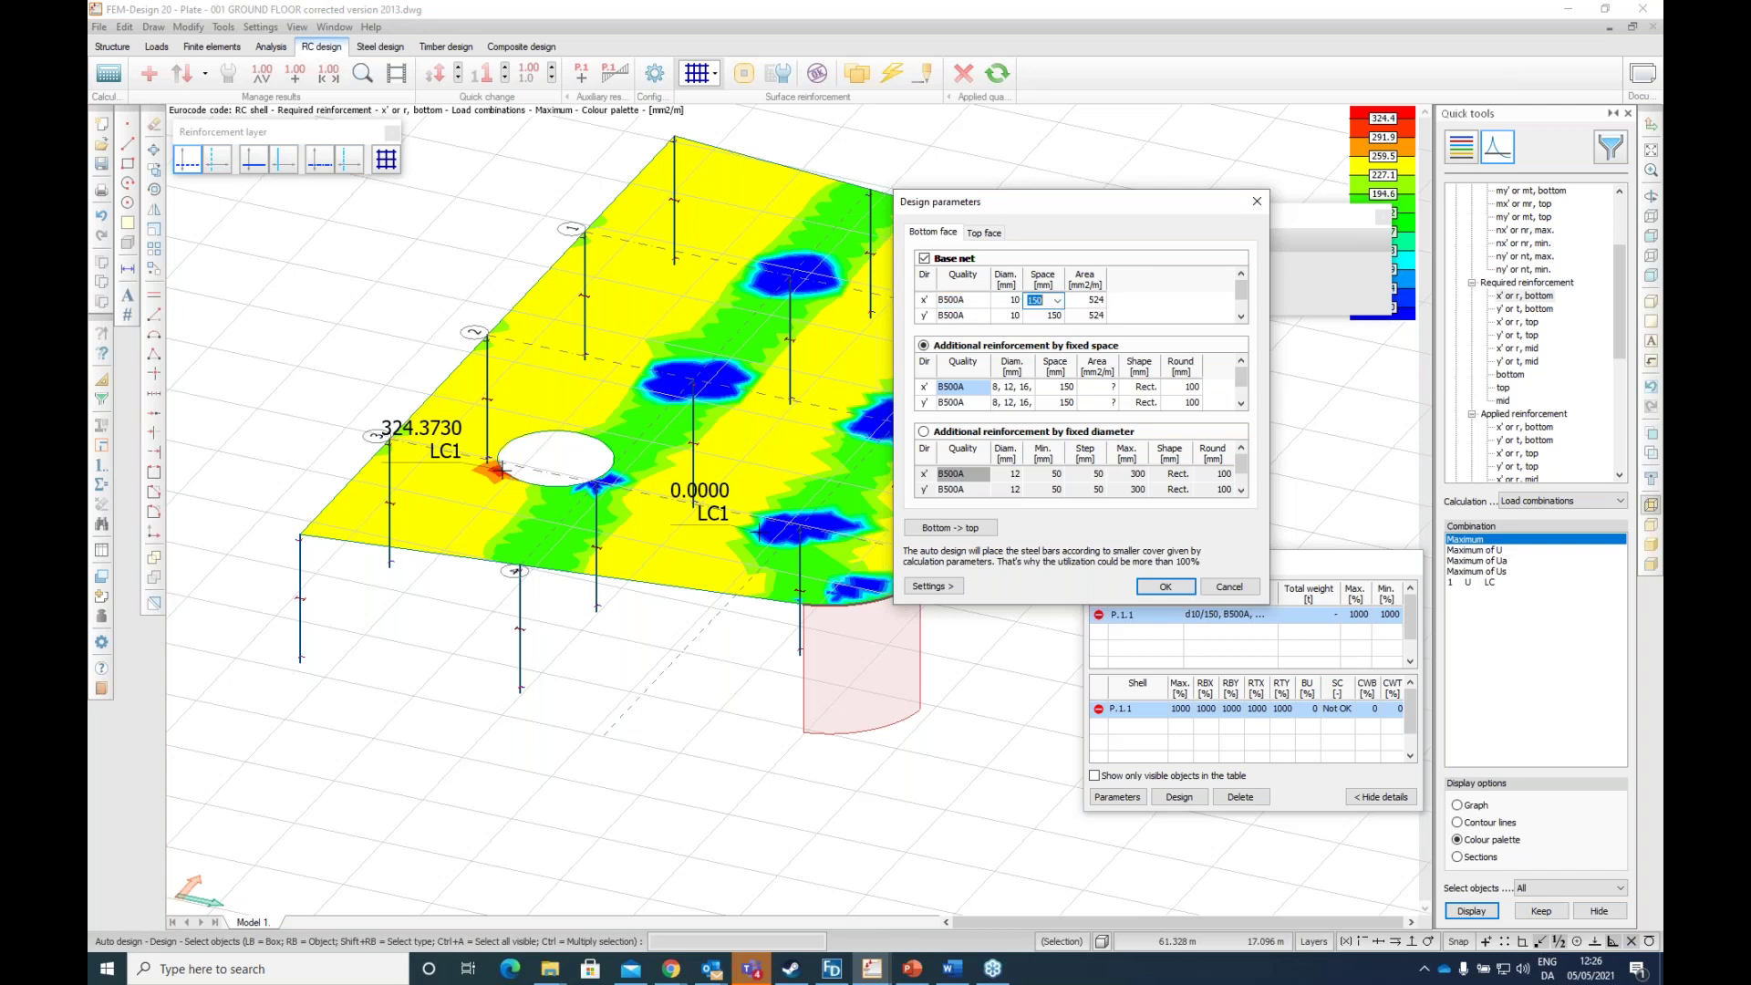
left_click(1058, 302)
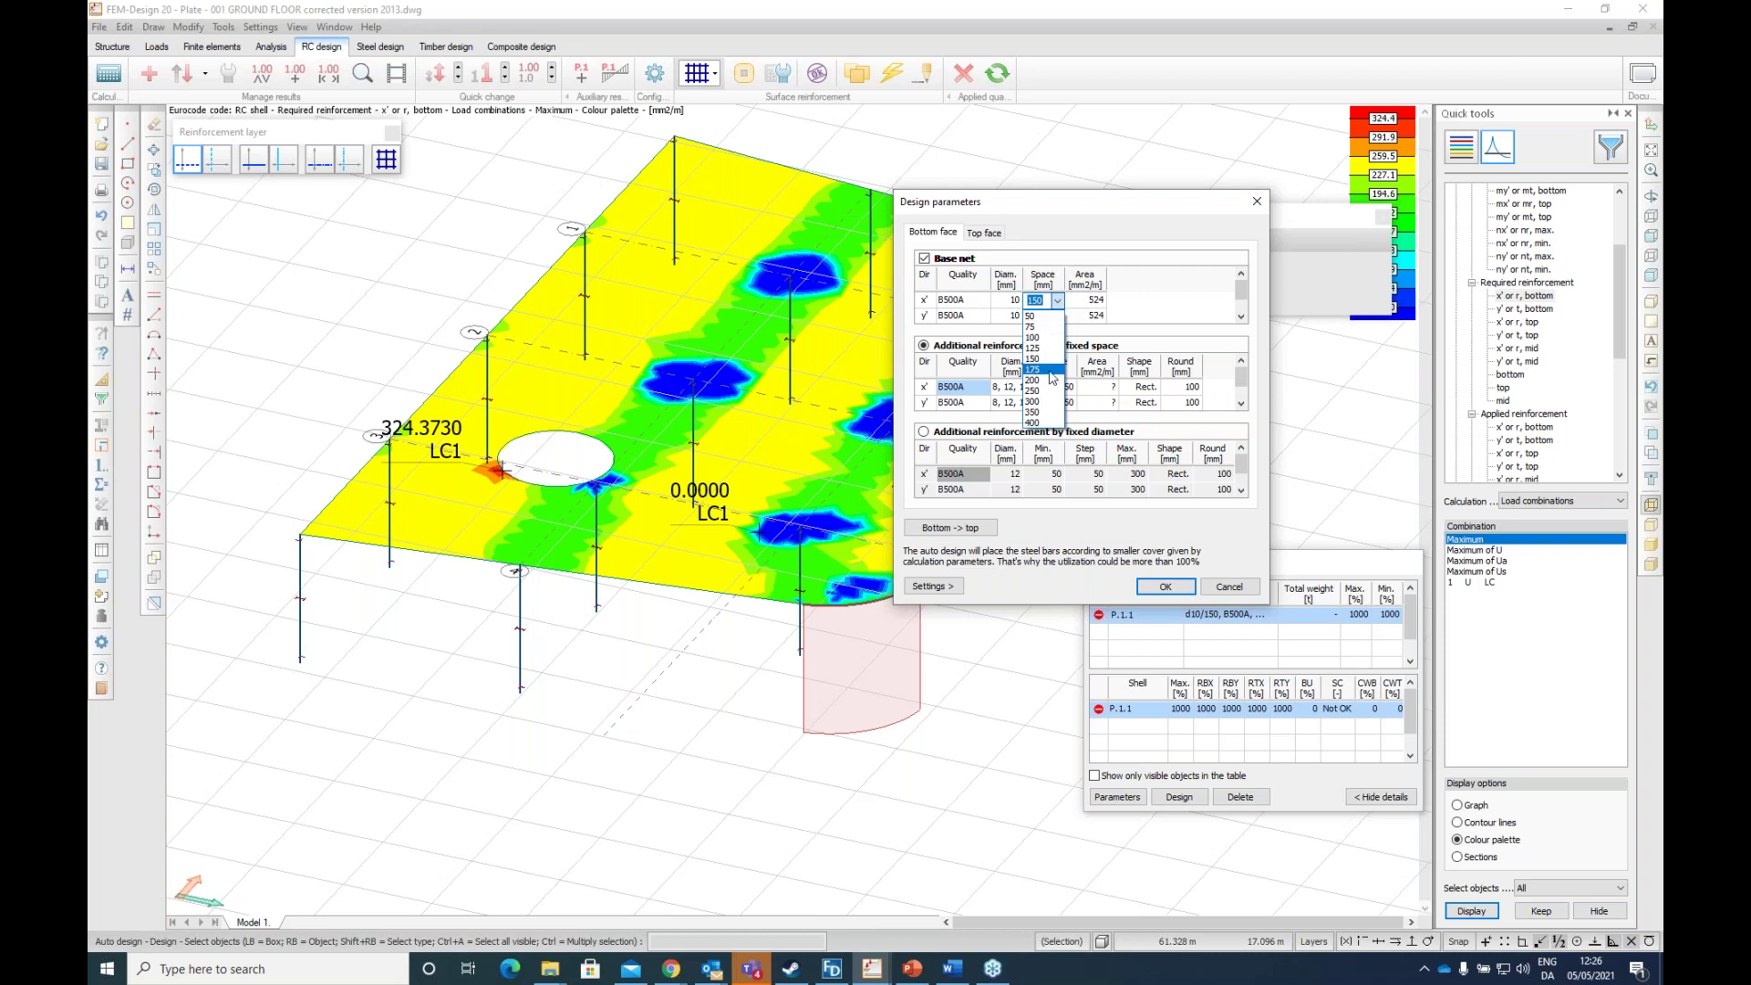
left_click(1047, 380)
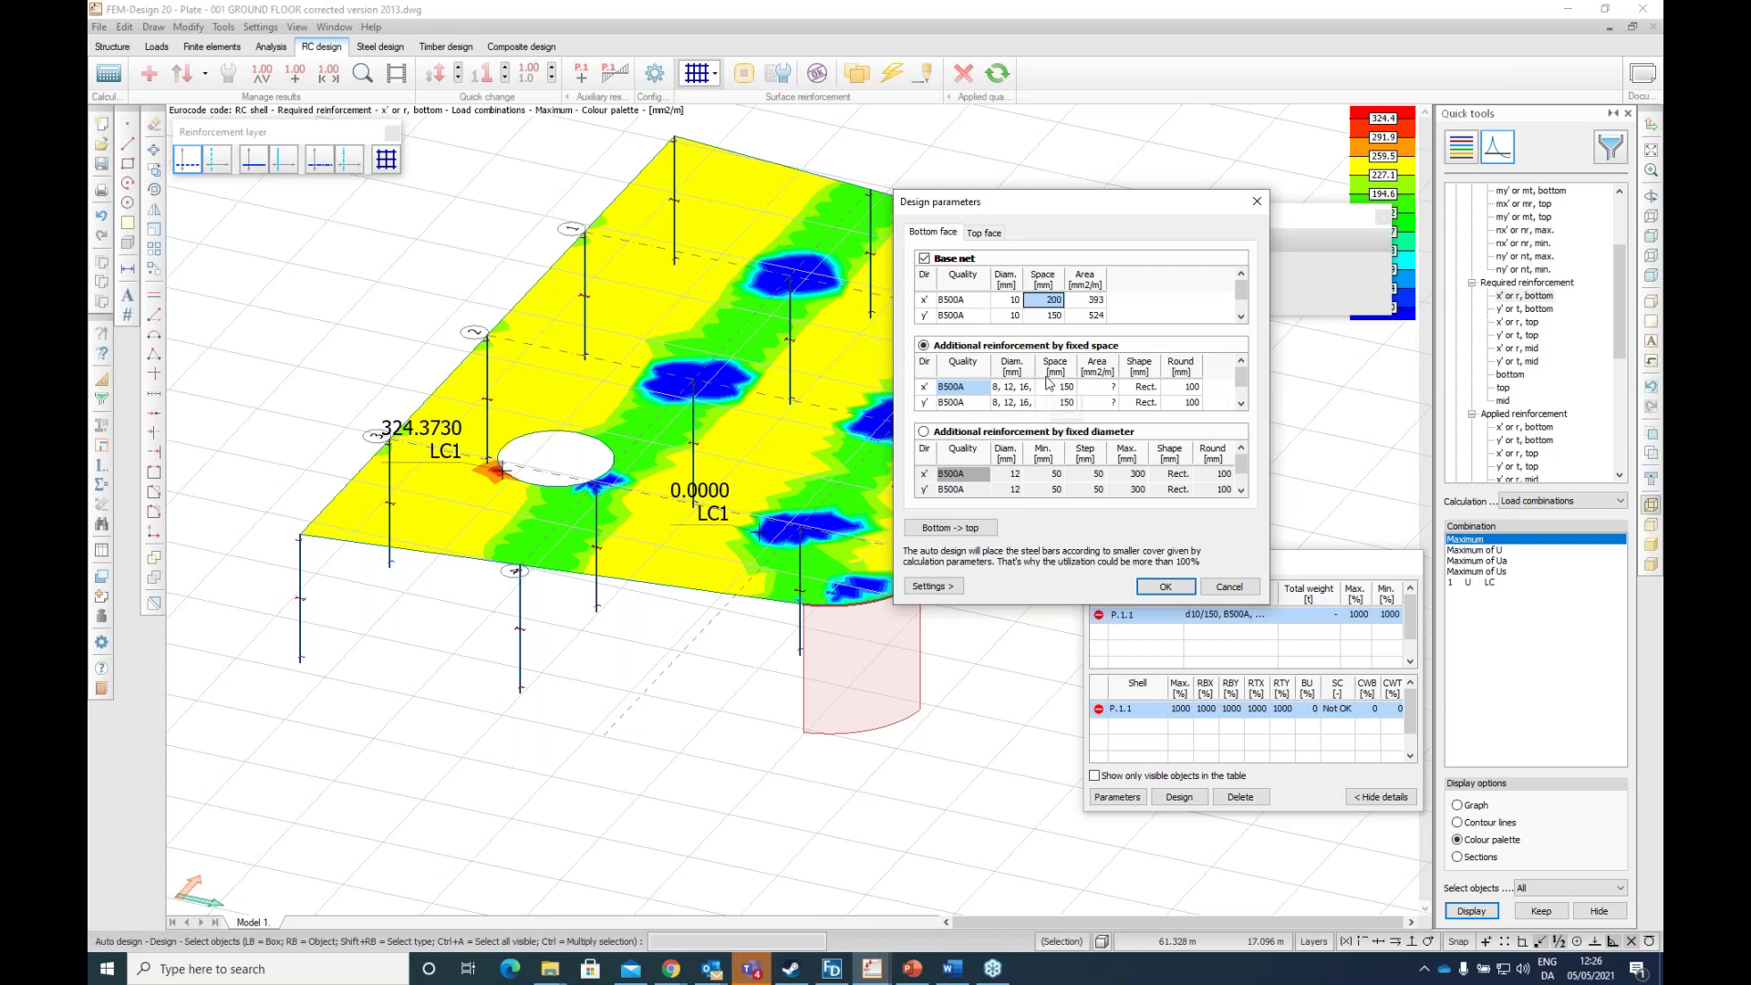
left_click(1020, 304)
left_click(1020, 303)
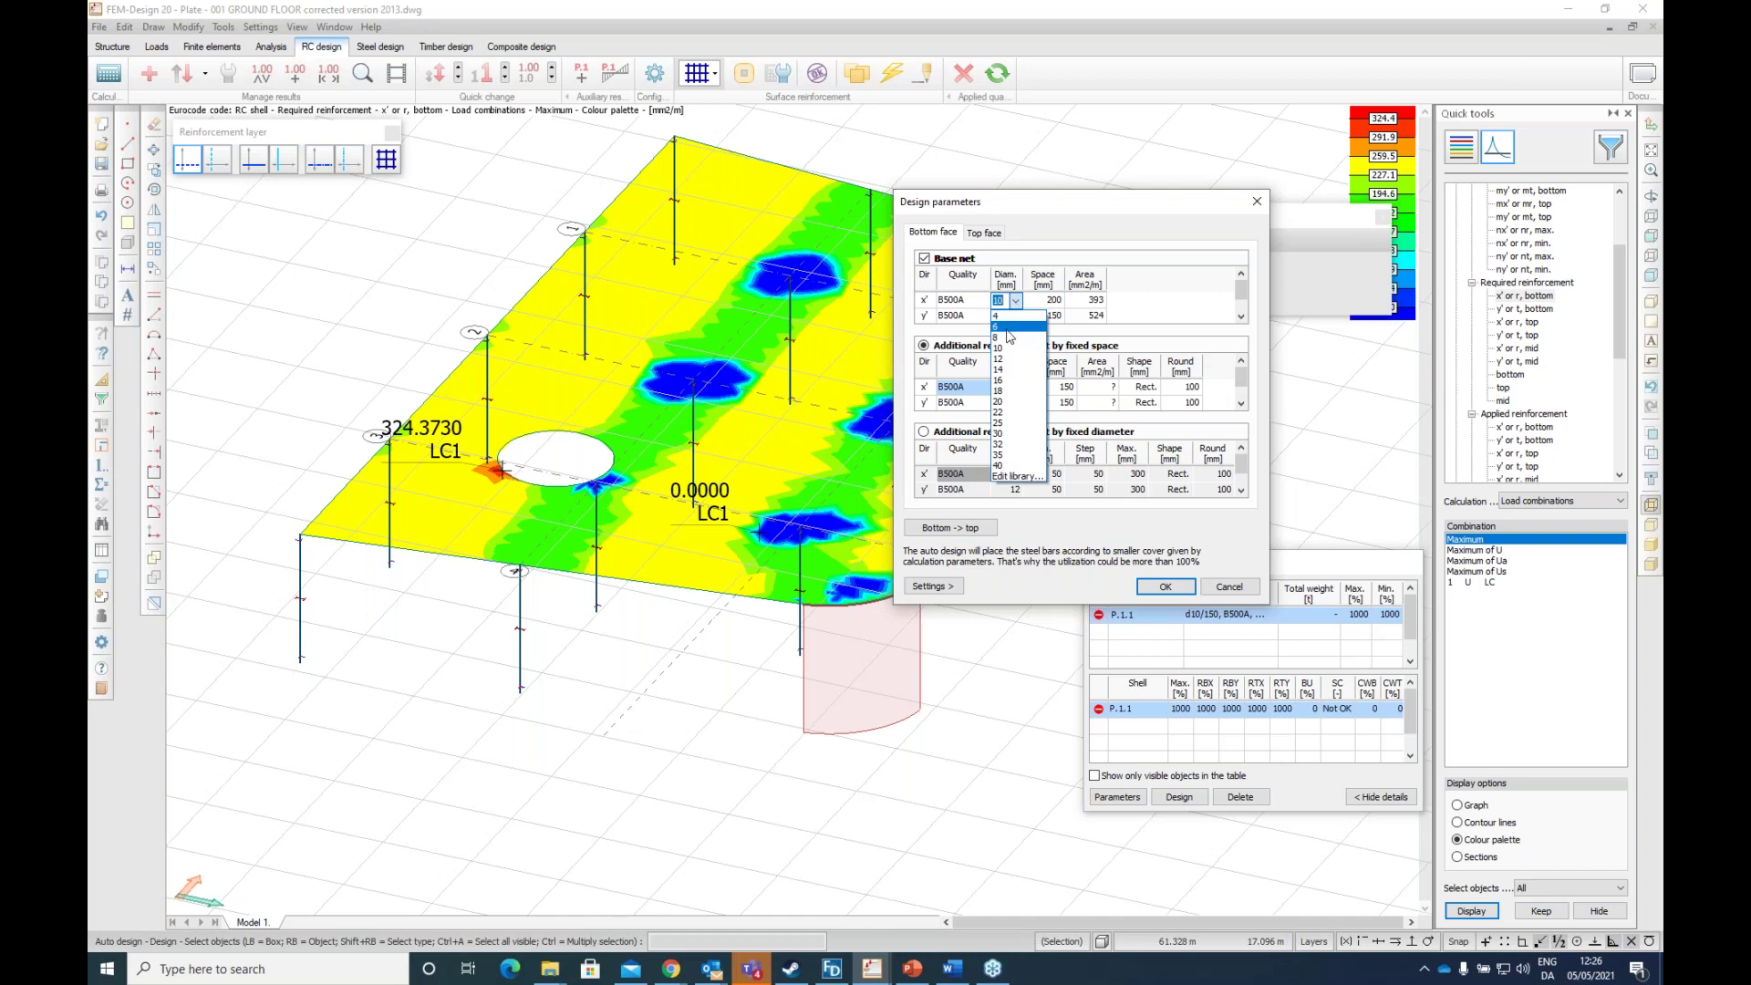
left_click(1007, 339)
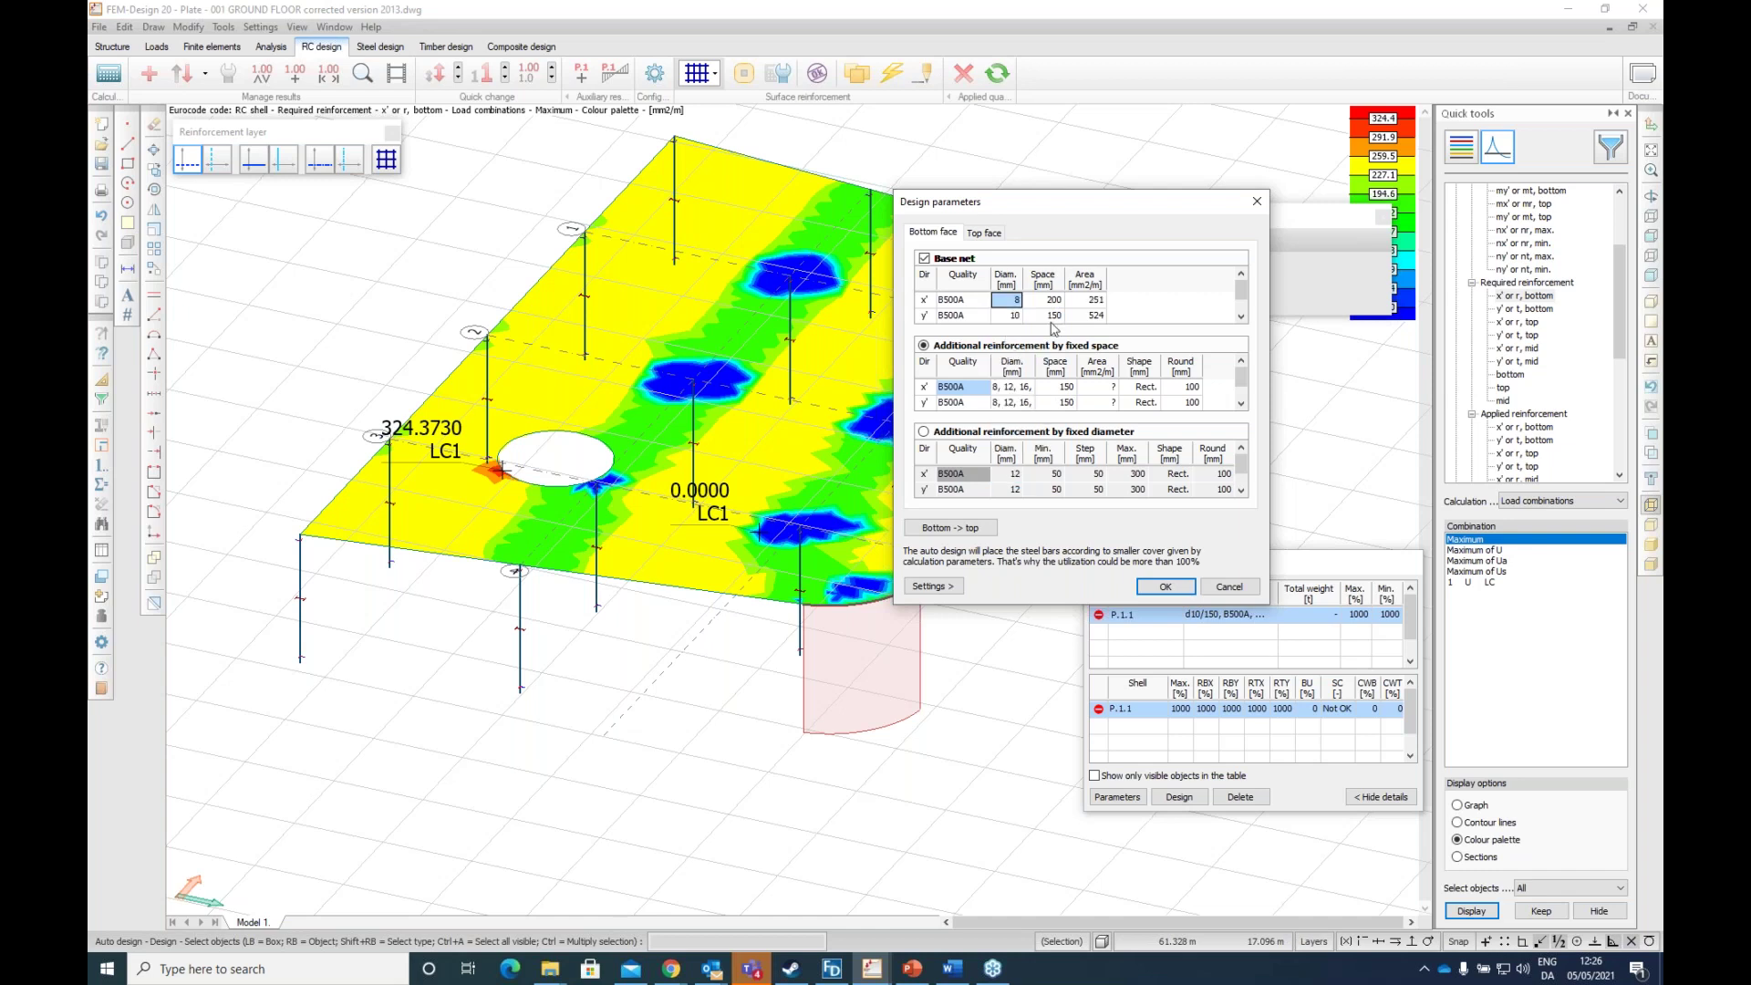
Step: Set the bottom face base net in direction y' to diameter 8 mm at 200 mm spacing and review the additional reinforcement diameters
left_click(1020, 318)
left_click(1020, 319)
left_click(1008, 354)
left_click(1049, 315)
left_click(1056, 315)
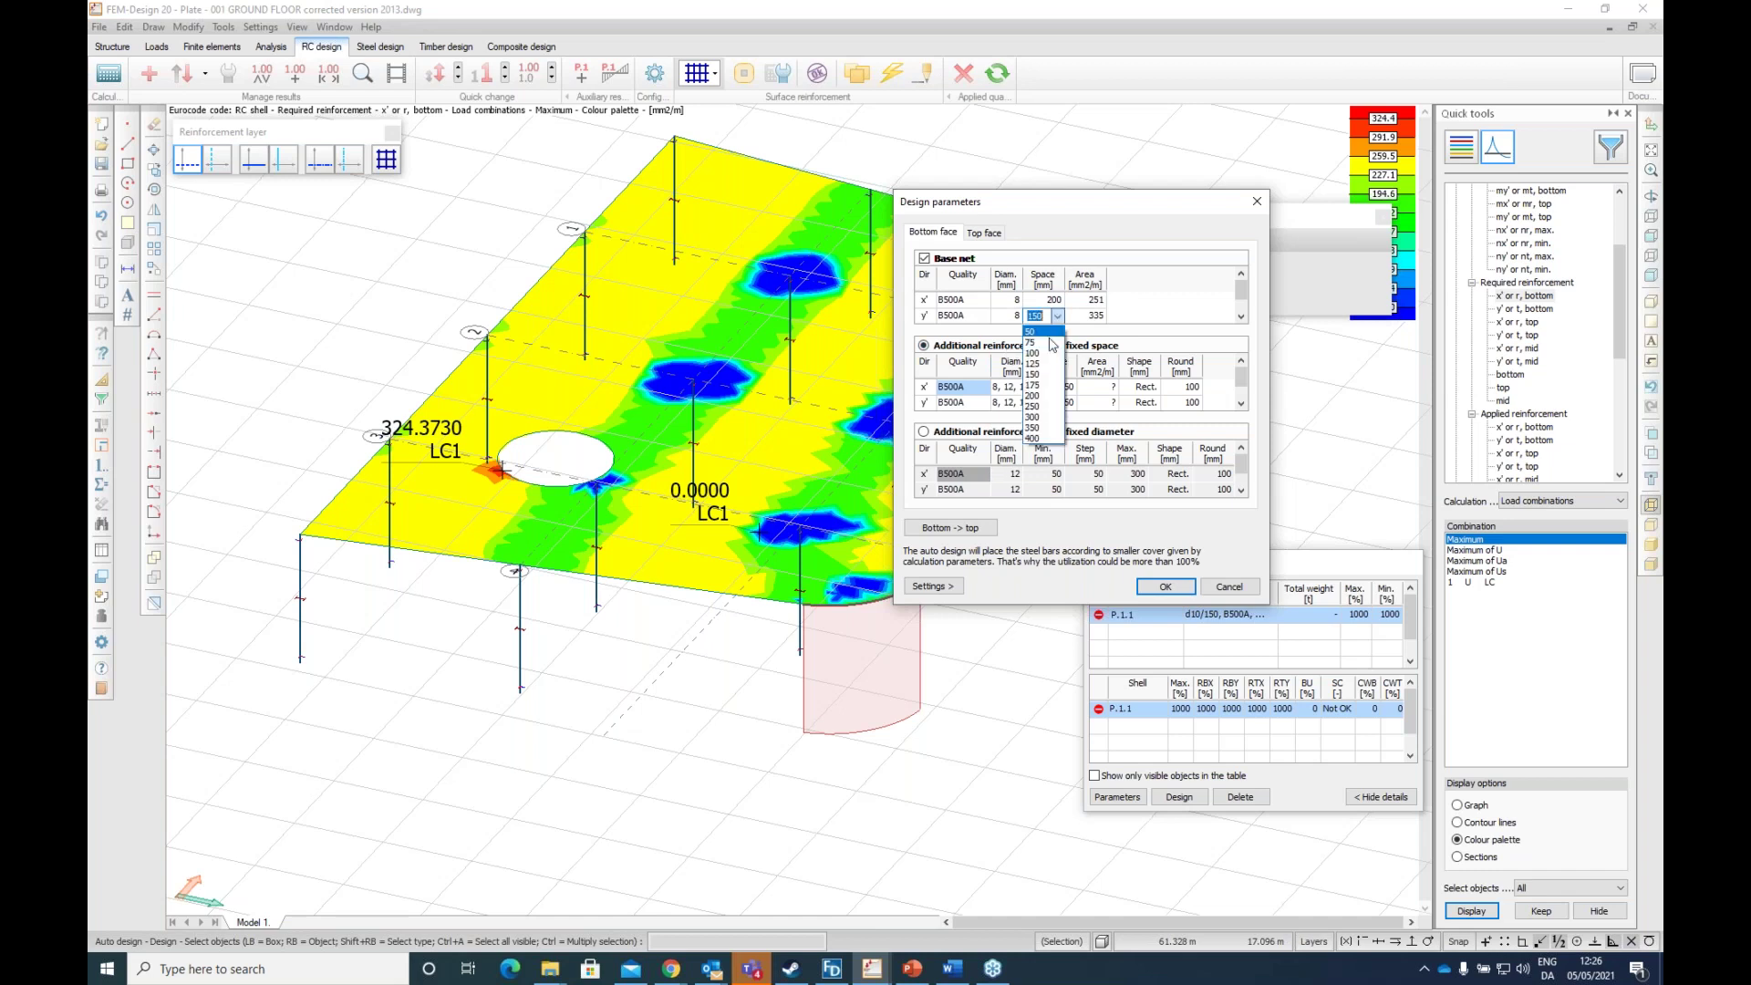
left_click(1051, 395)
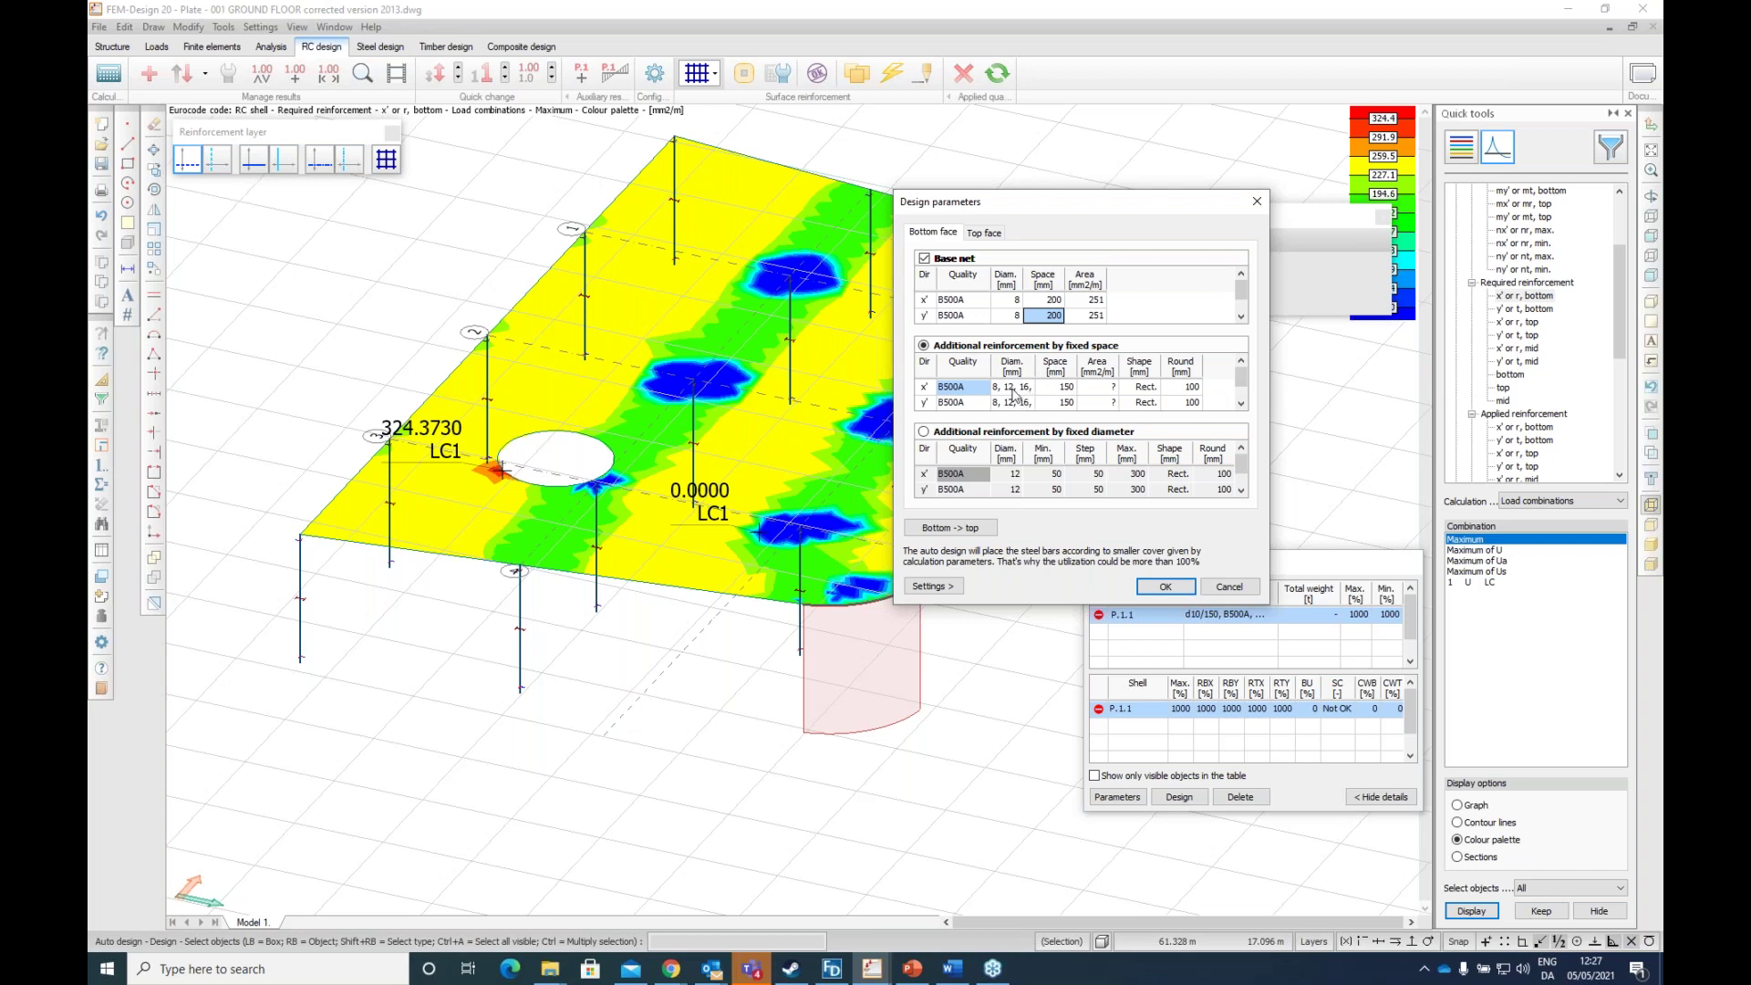
left_click(1014, 394)
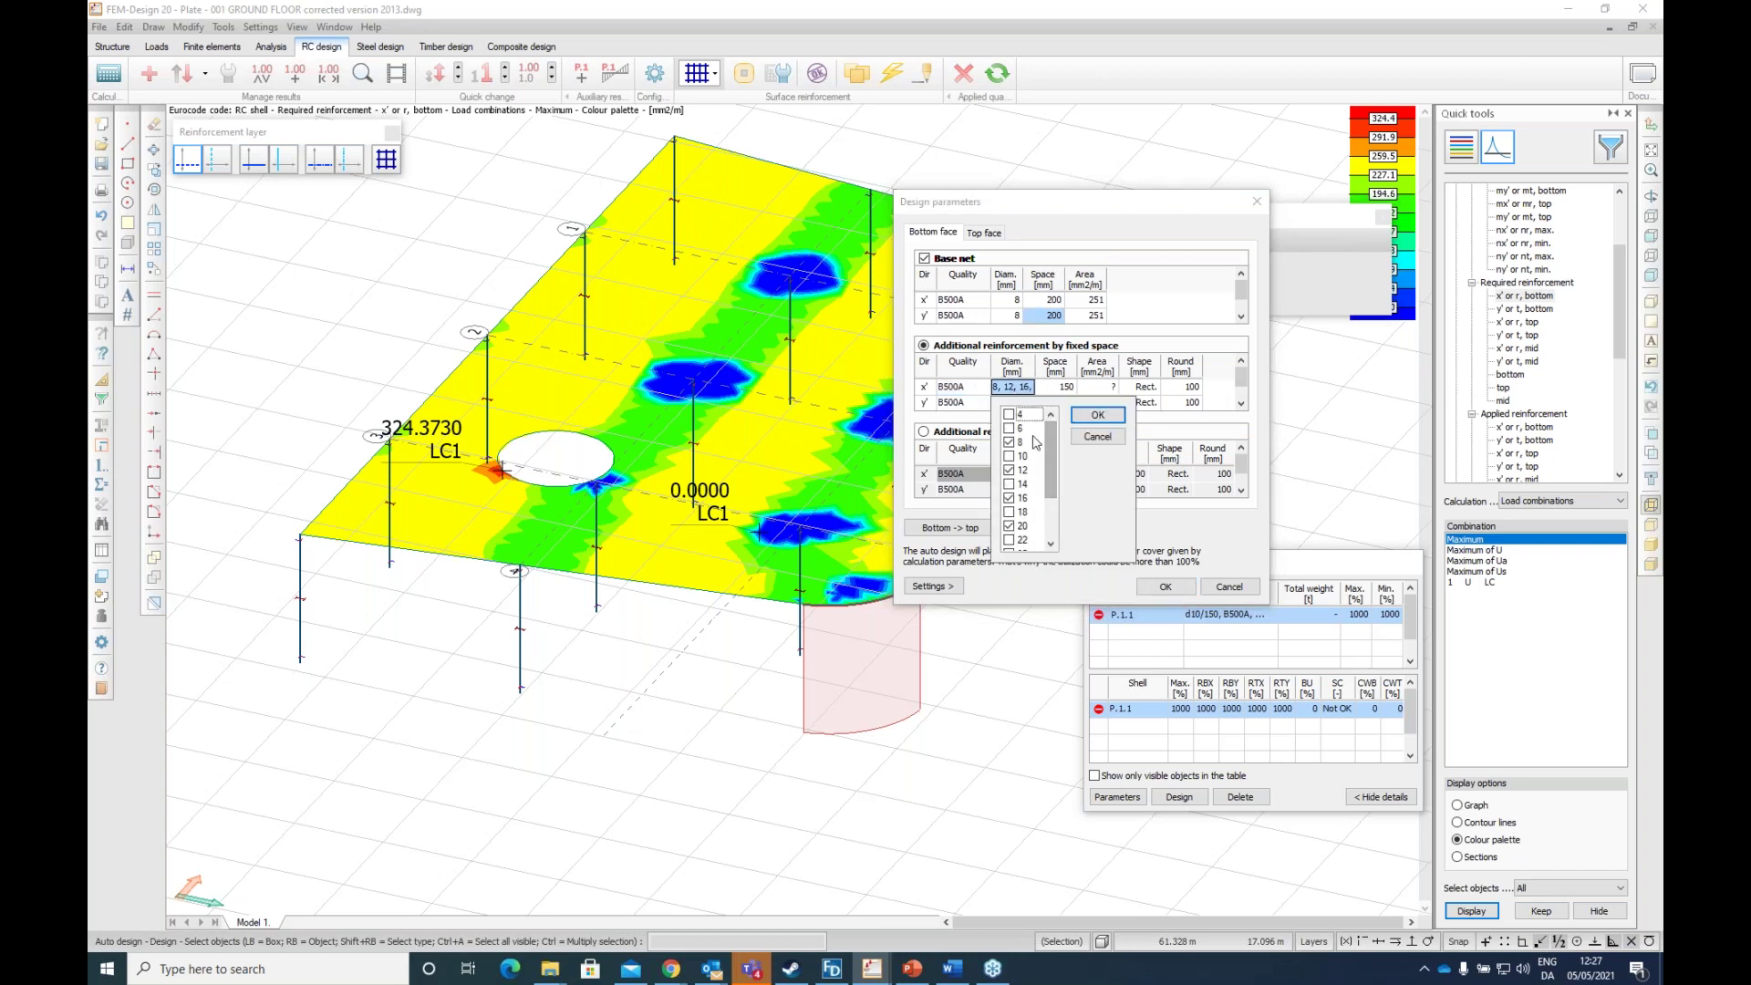
left_click(1095, 437)
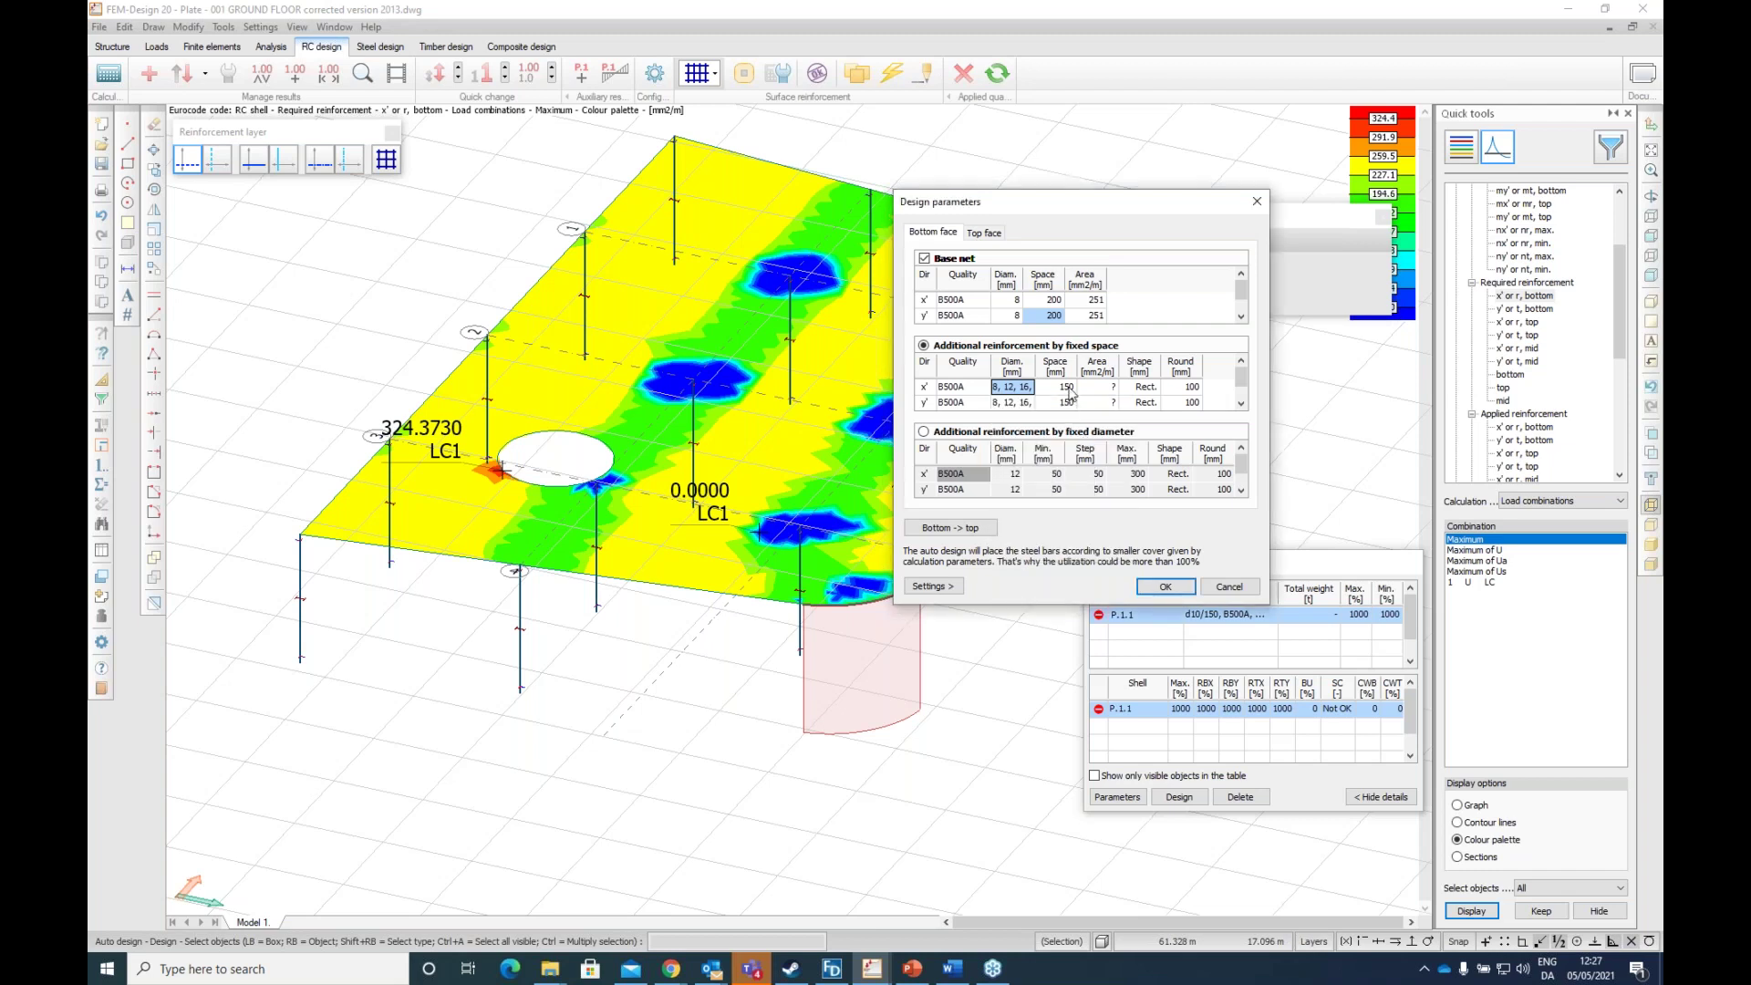
Step: Enable a base net on the top face and set its x' direction to diameter 8 mm at 200 mm spacing
left_click(990, 235)
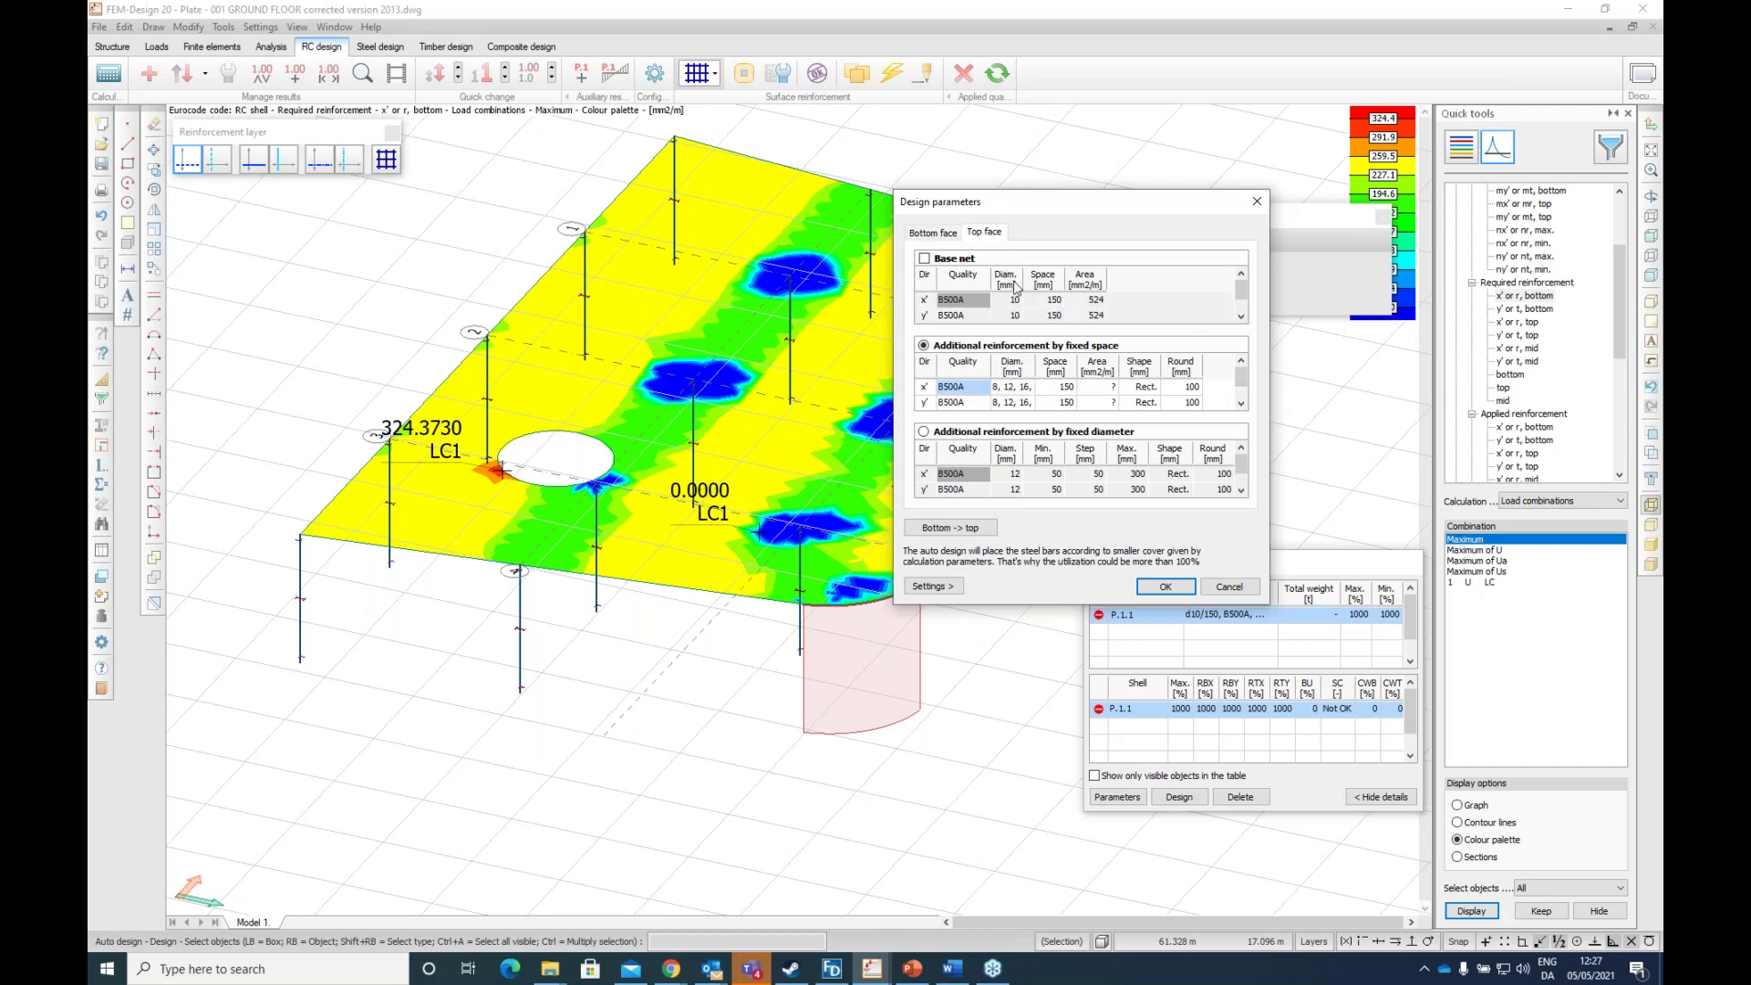
left_click(925, 259)
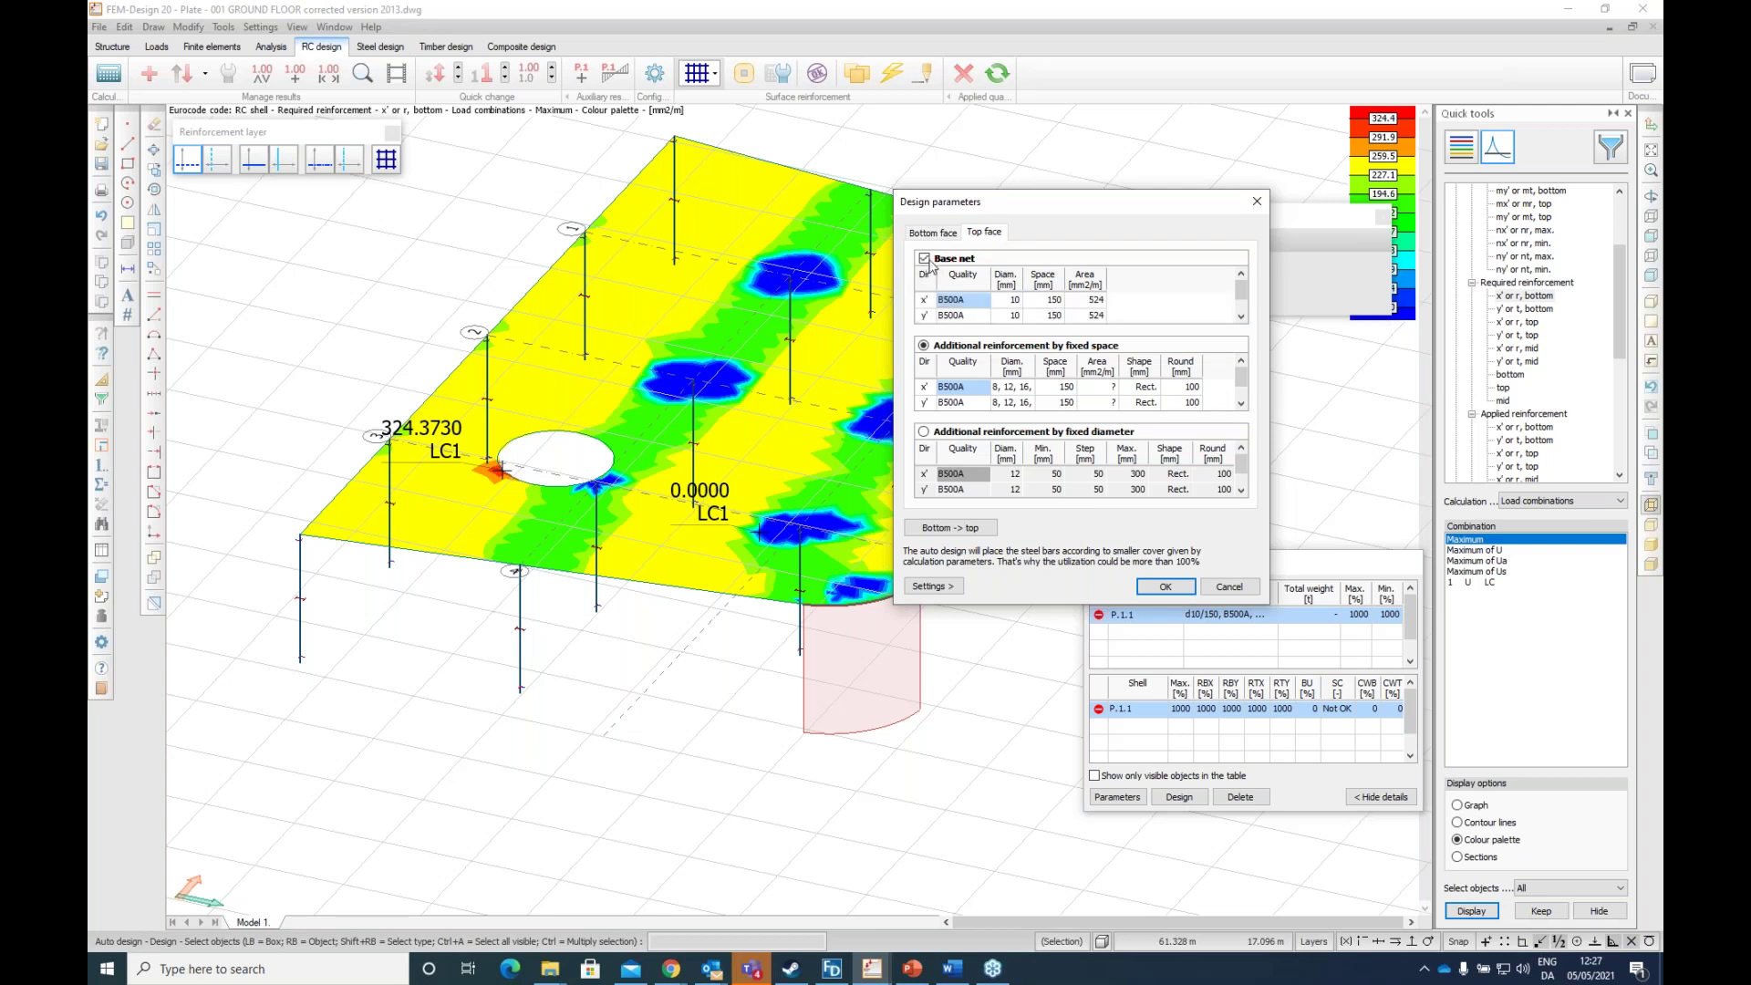
left_click(1017, 301)
left_click(1017, 301)
left_click(1016, 301)
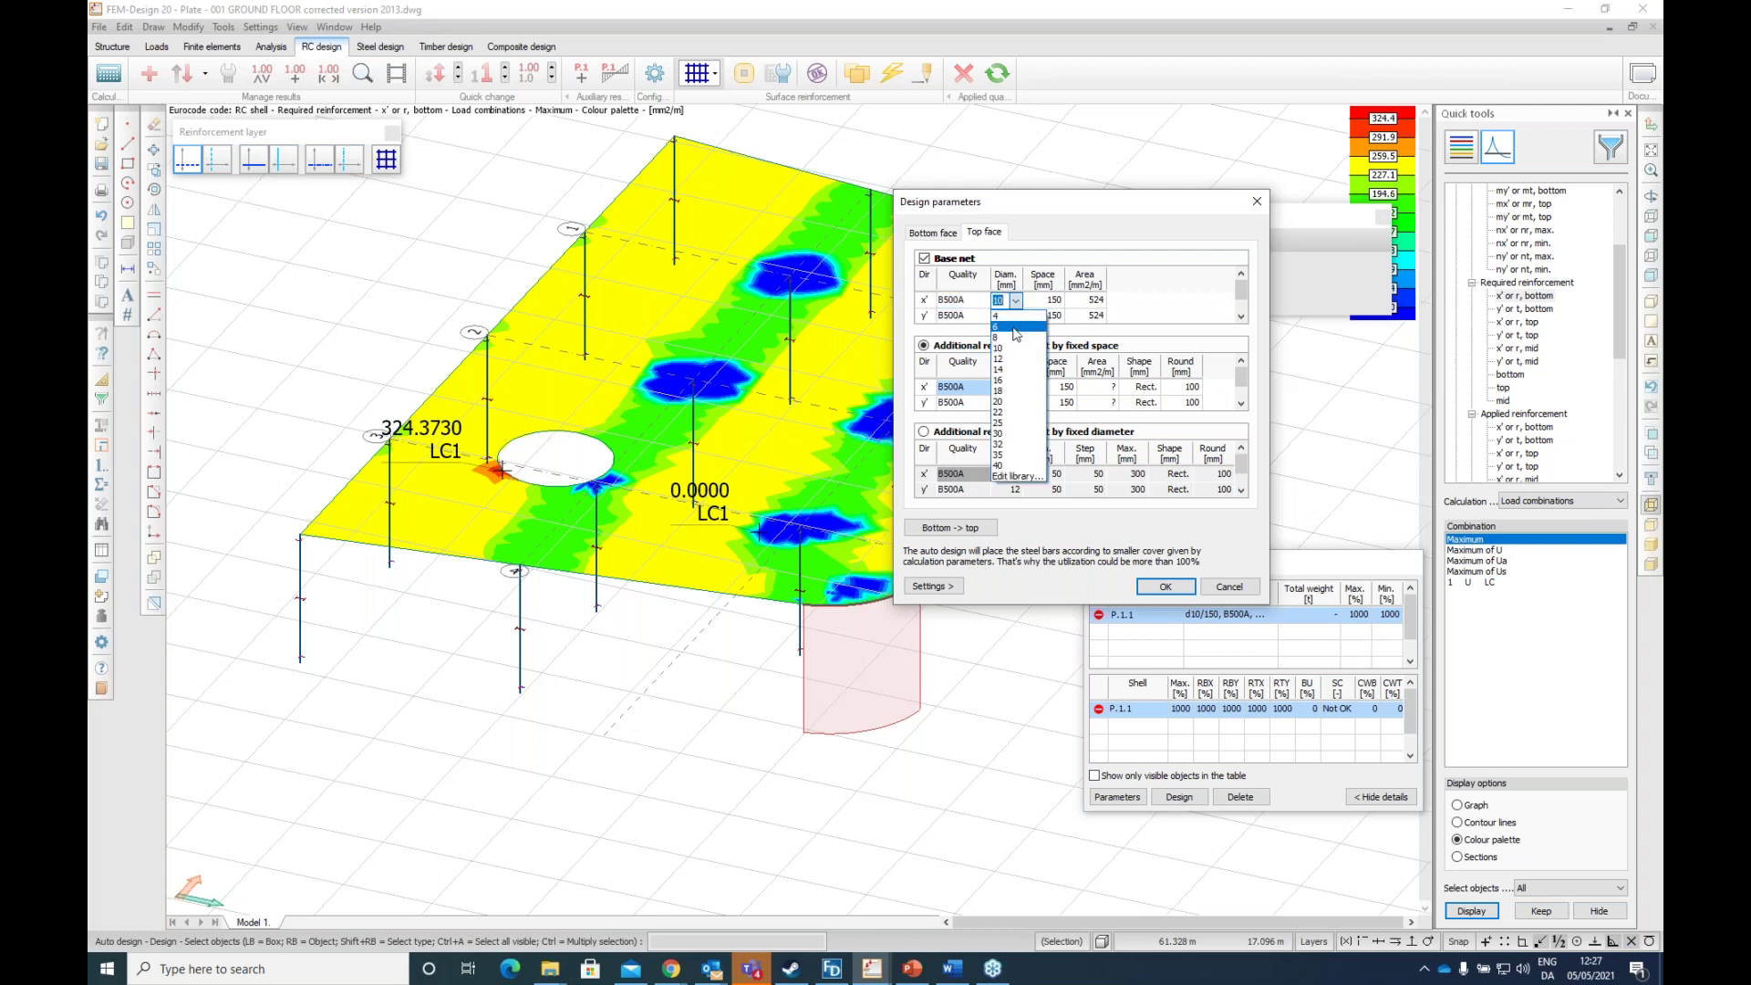
left_click(998, 337)
left_click(1049, 301)
left_click(1057, 301)
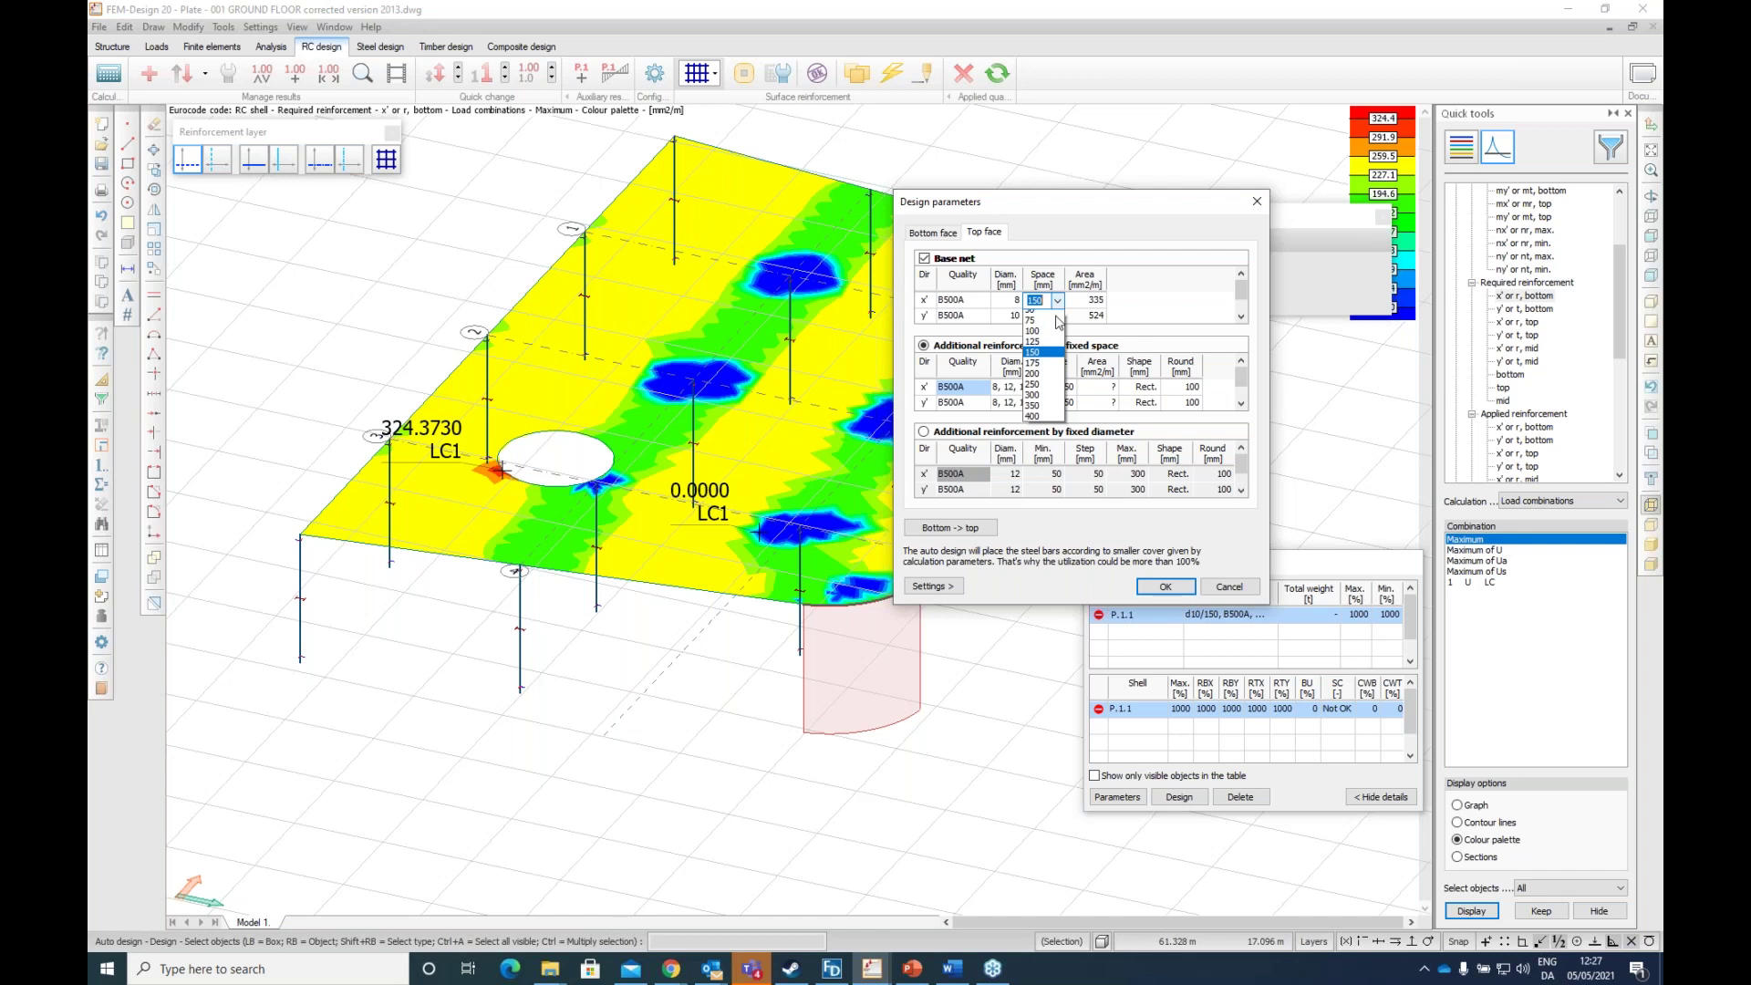
left_click(1032, 373)
Step: Set the top face base net in direction y' to diameter 8 mm at 200 mm spacing and accept the design parameters
left_click(1015, 315)
left_click(1017, 316)
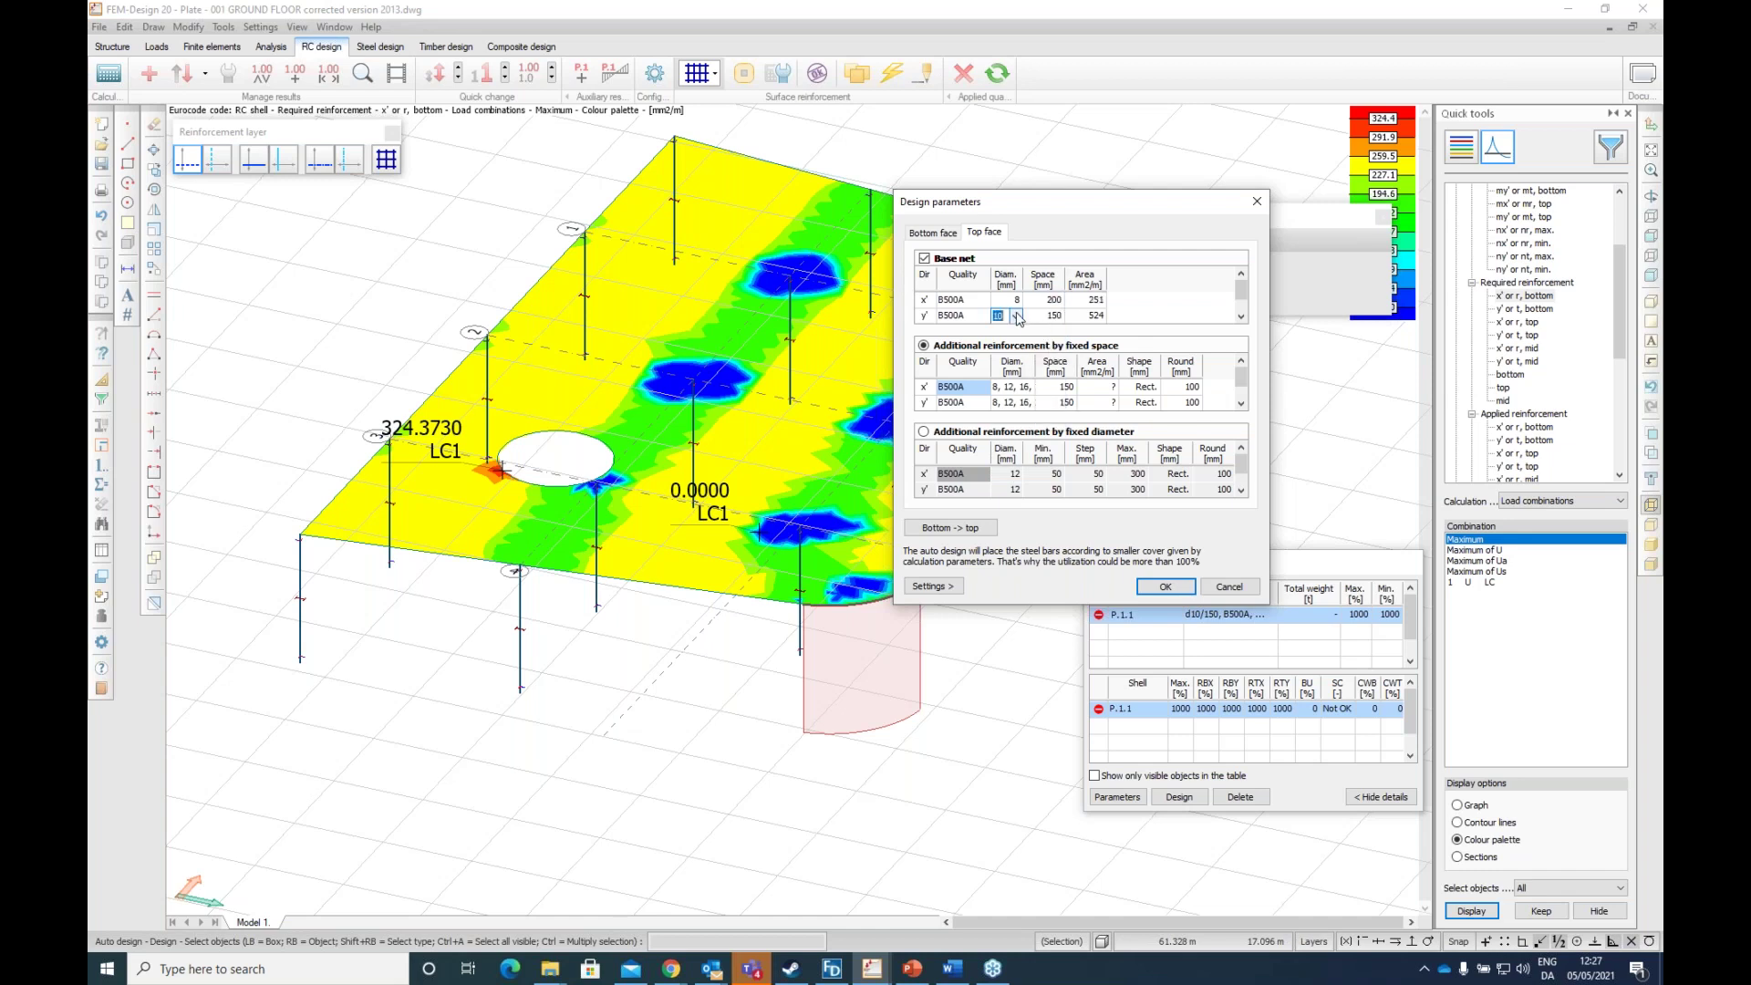
left_click(1017, 317)
left_click(1020, 345)
left_click(1017, 316)
left_click(1017, 358)
left_click(1063, 316)
left_click(1062, 316)
left_click(1058, 316)
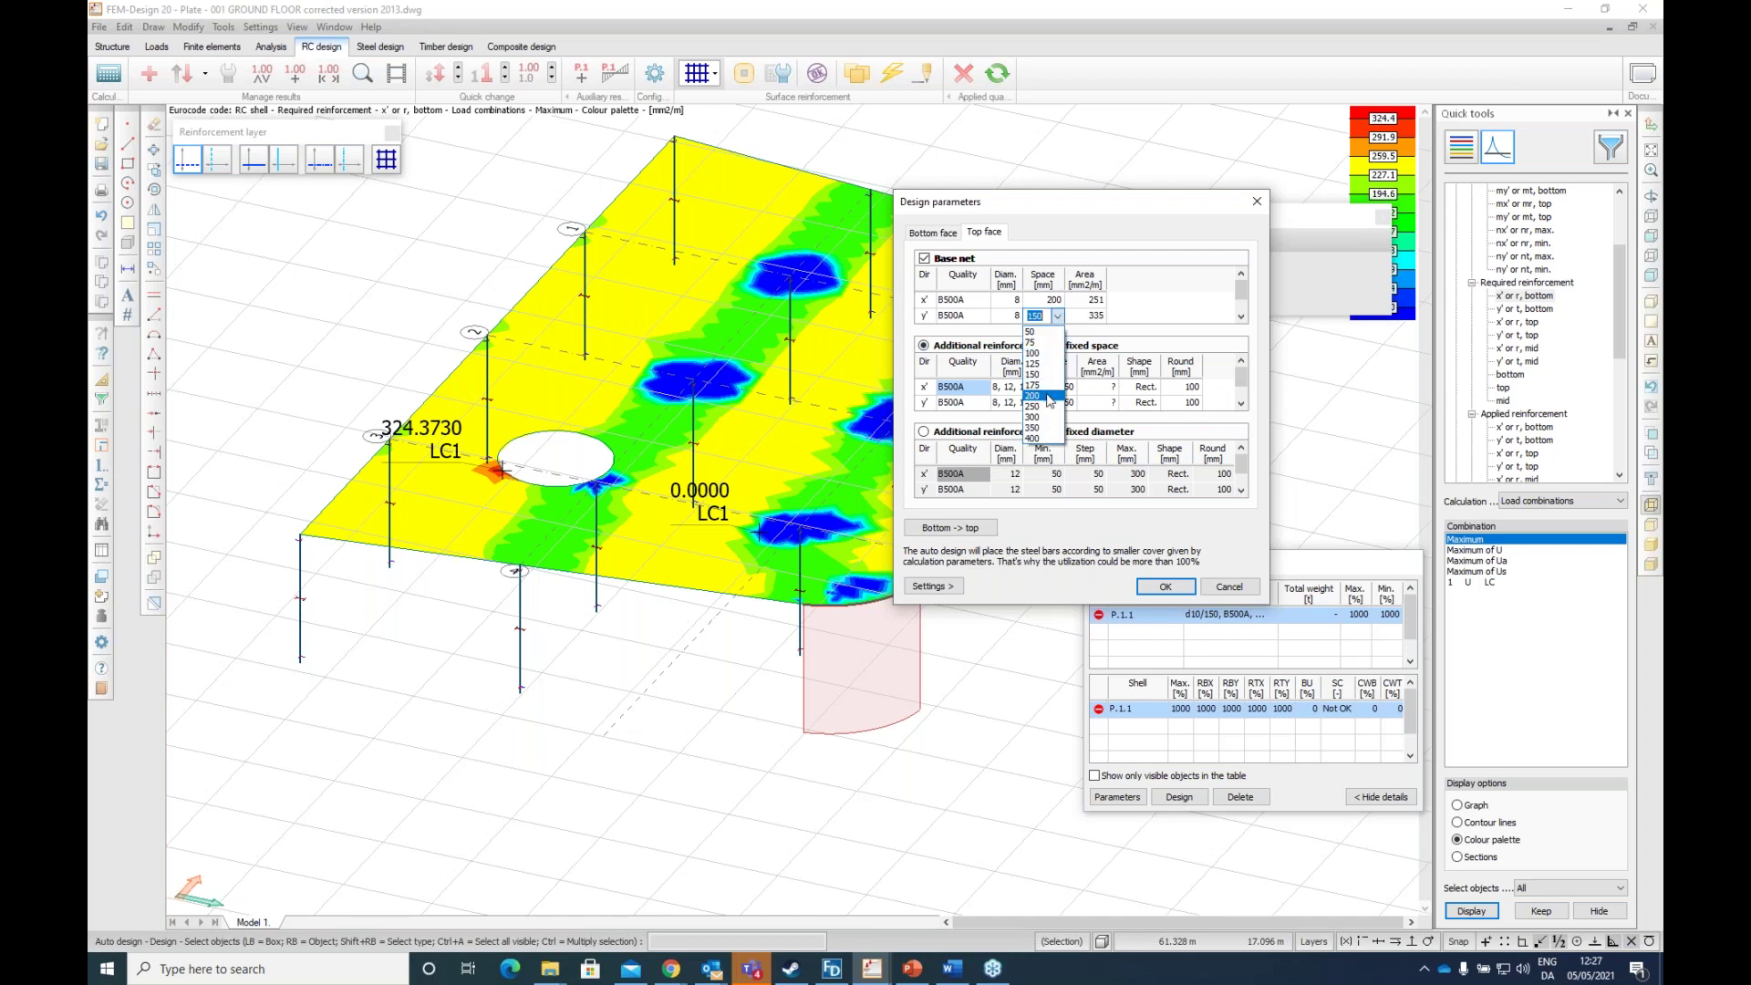
left_click(1040, 396)
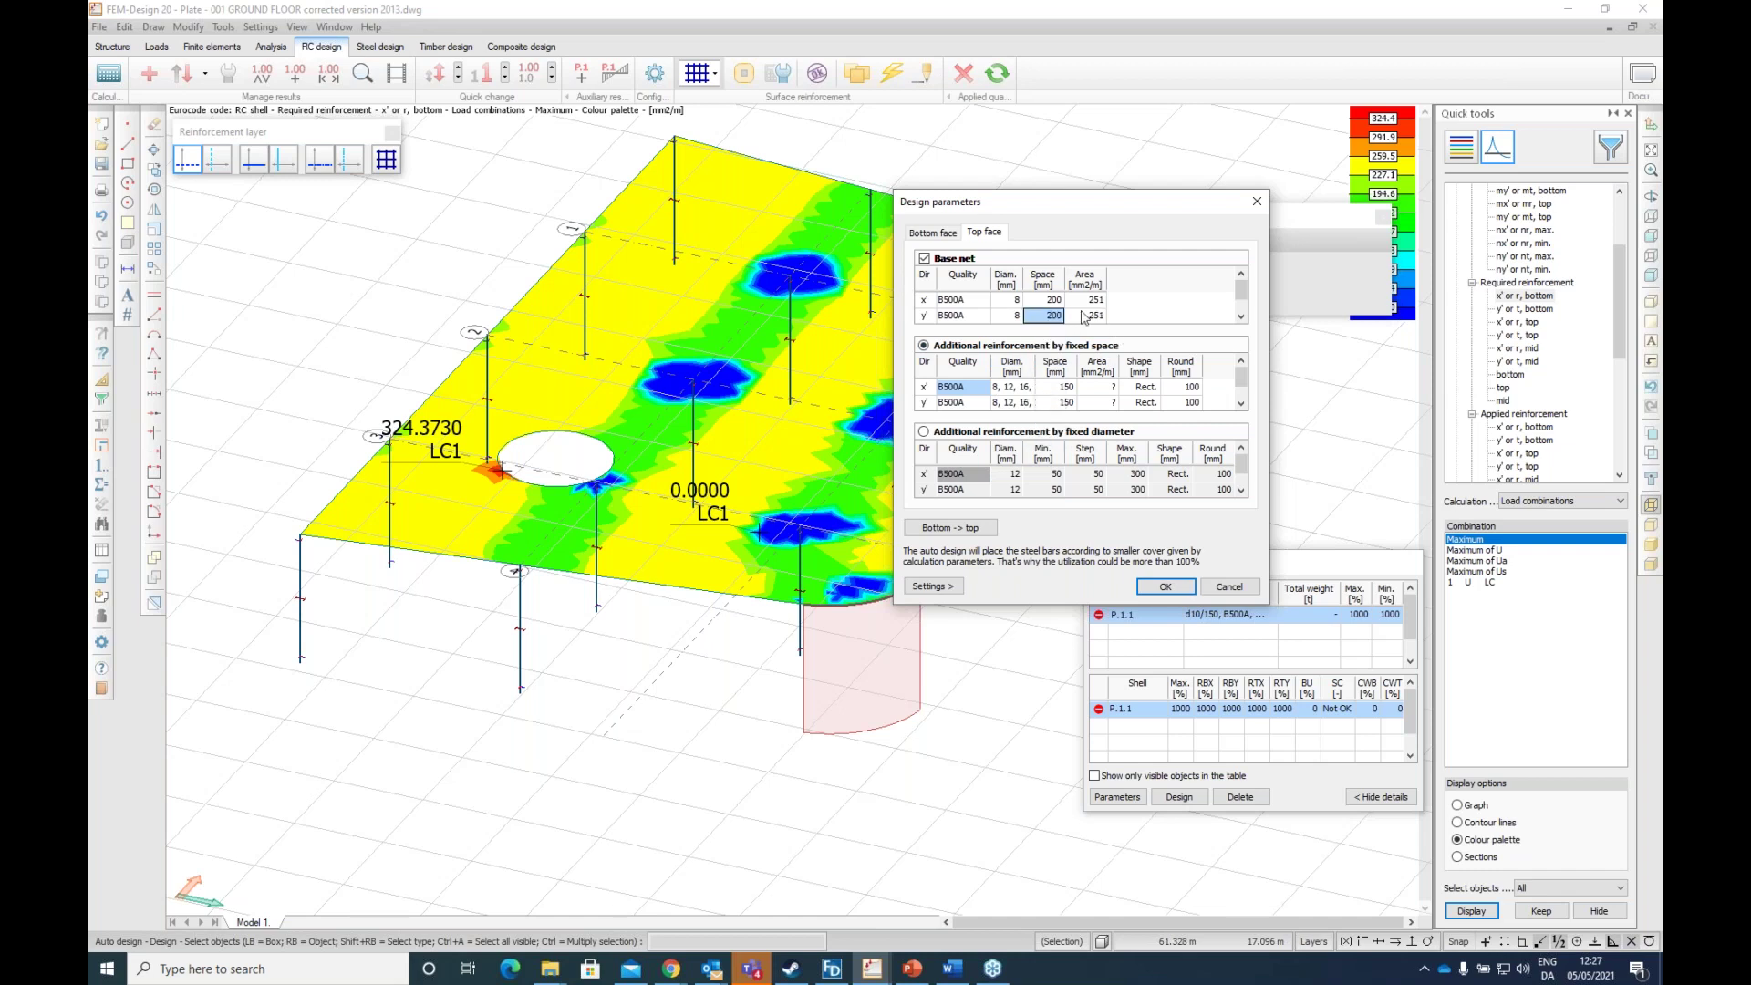
left_click(1168, 589)
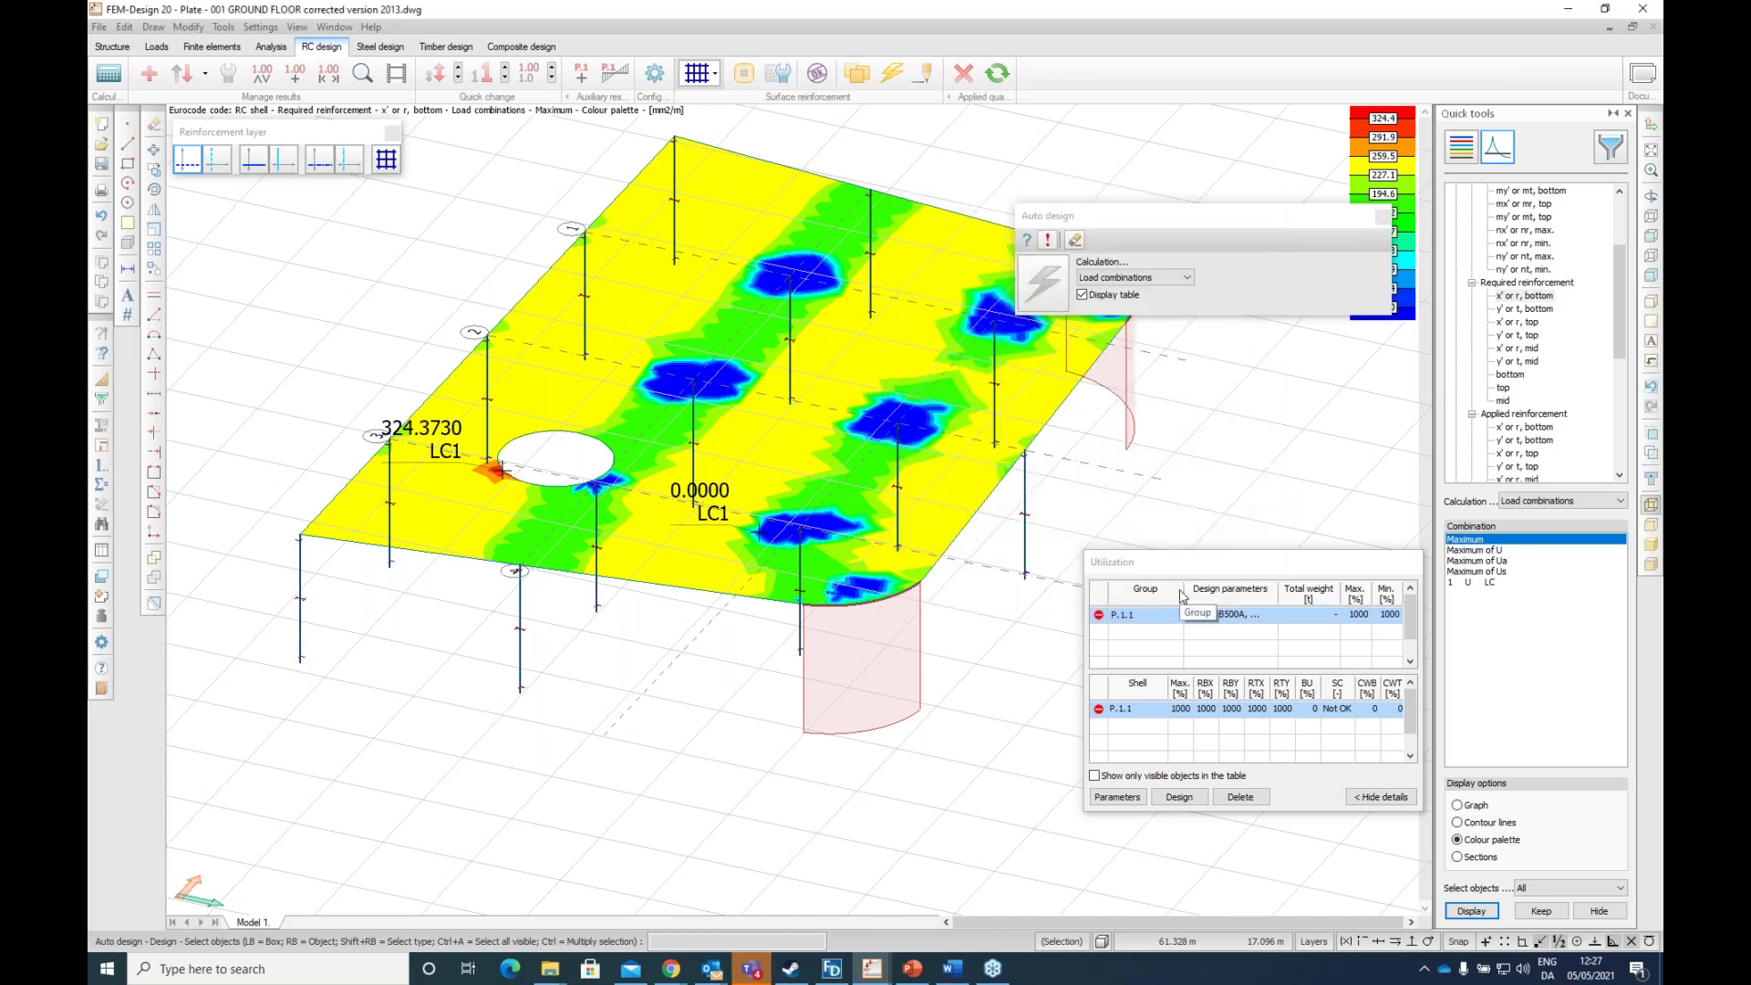
Step: Run the automatic surface reinforcement design for group P.1.1, check the utilization table and leave the auto-design tool
left_click(1179, 797)
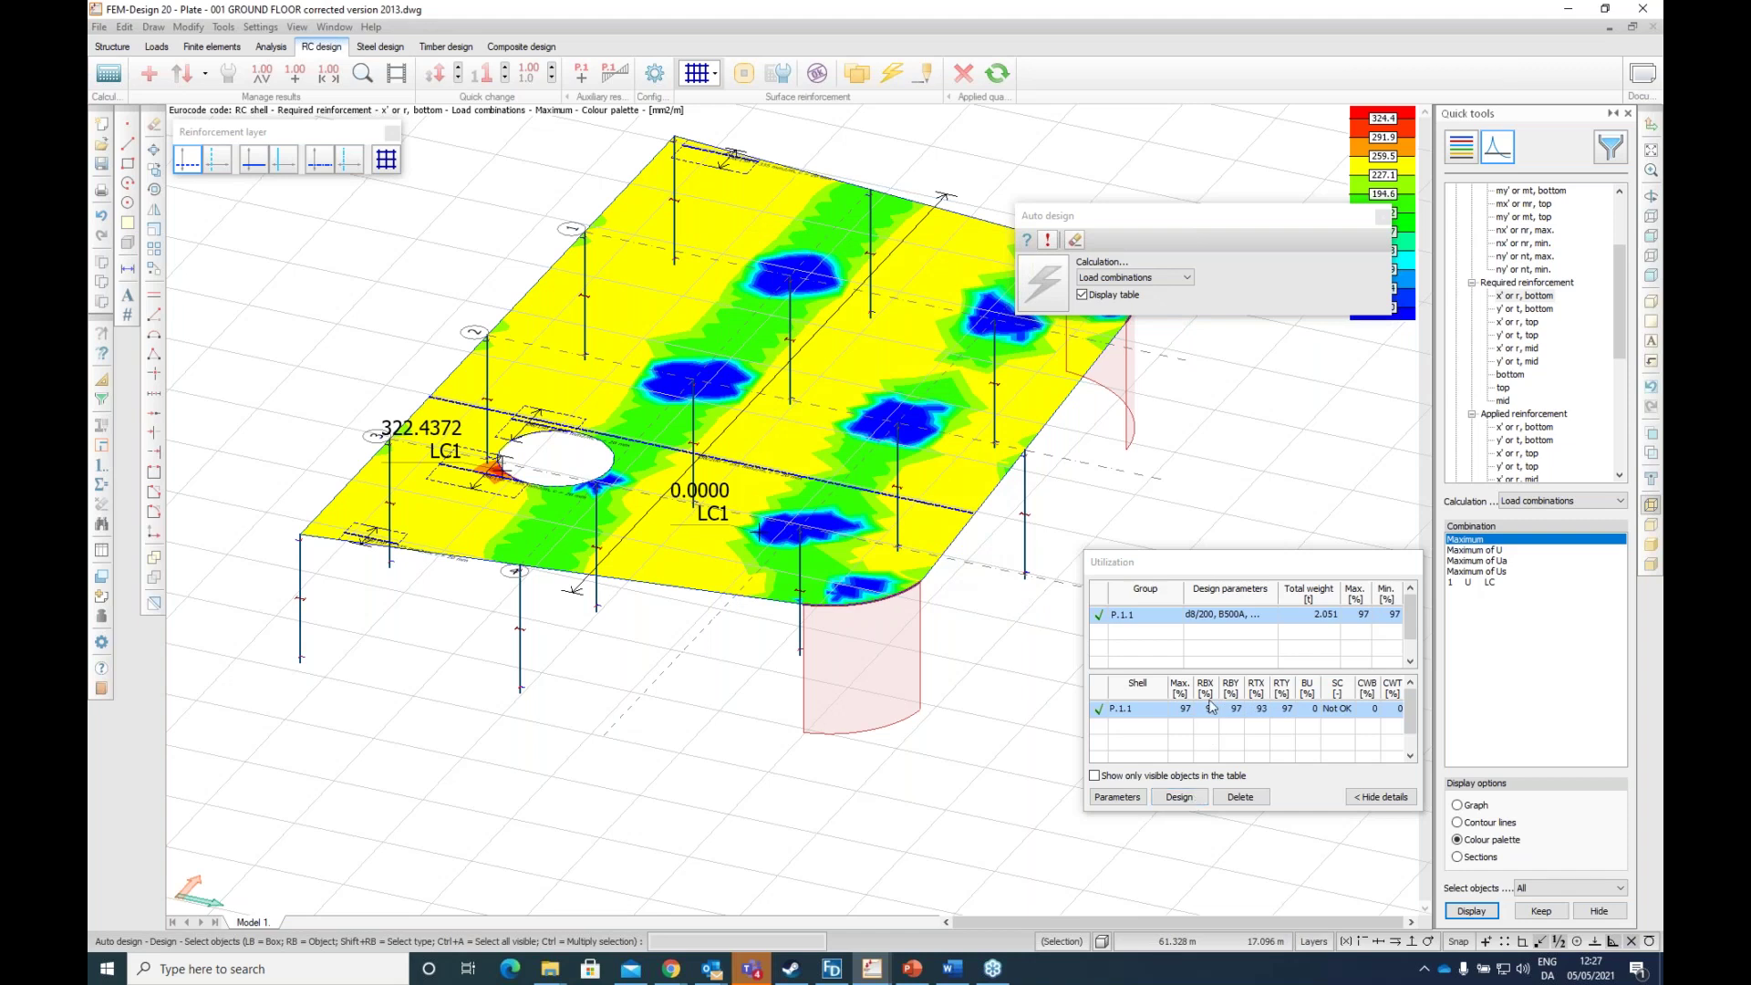
left_click_drag(1208, 570, 1168, 399)
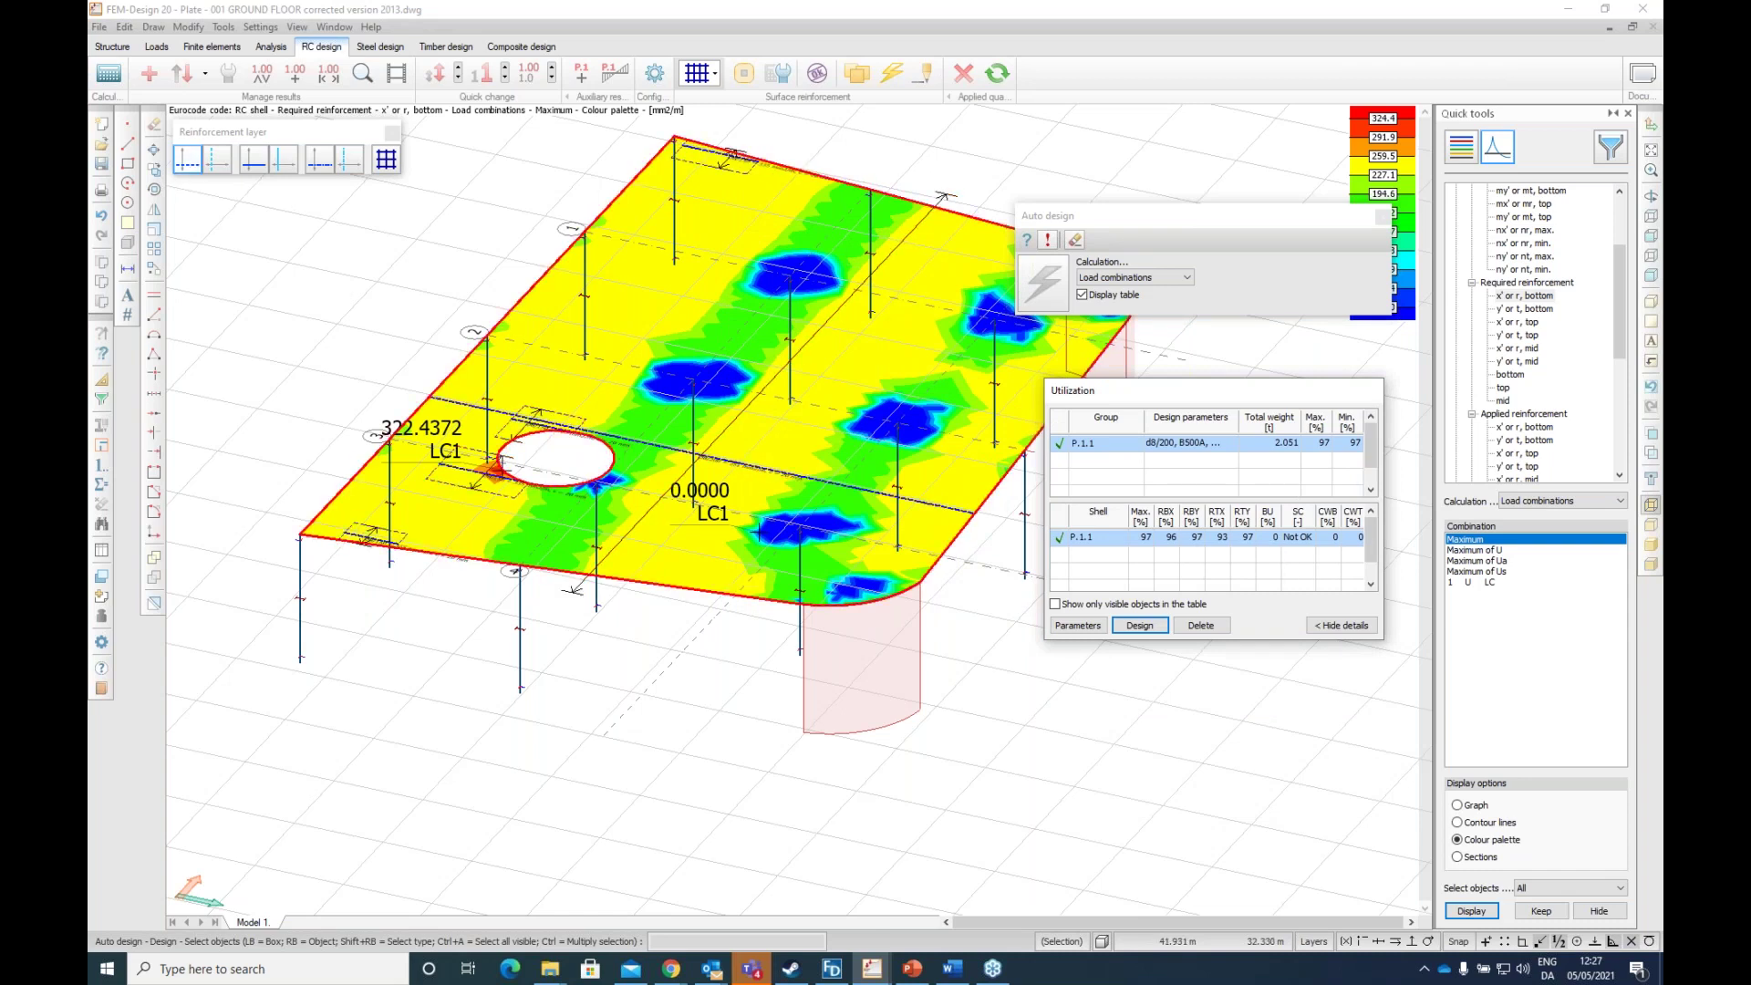
scroll(557, 314, "up", 2)
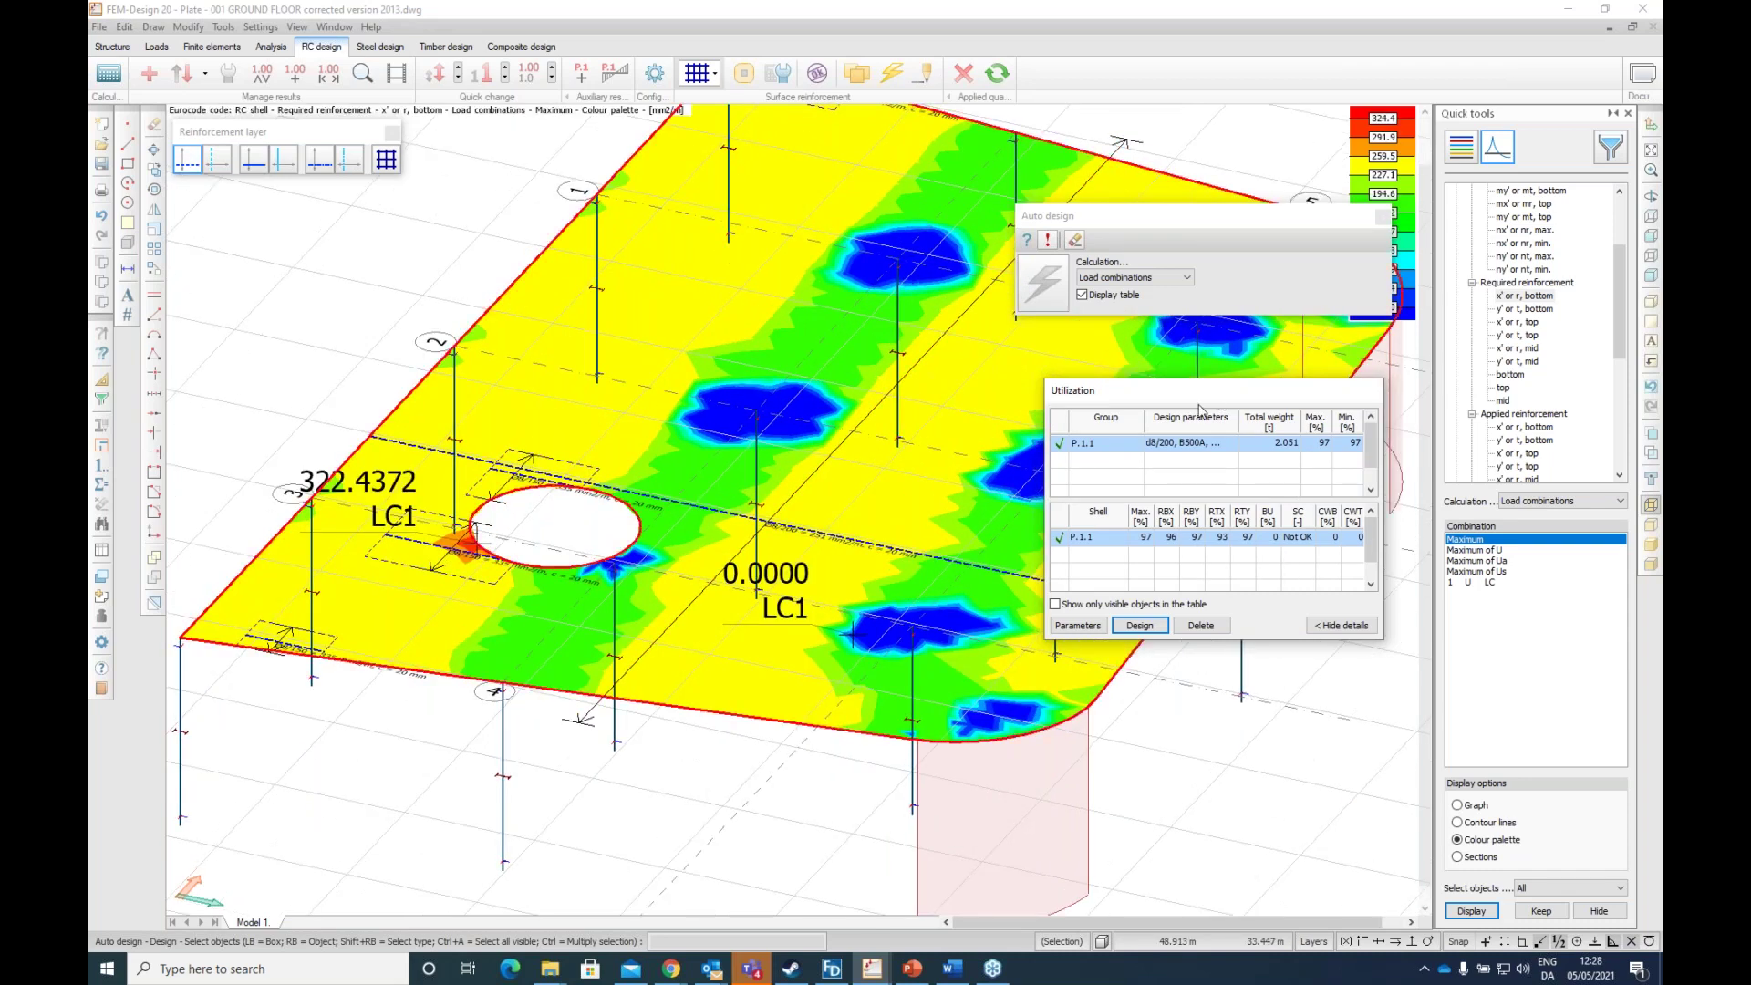
key("Escape")
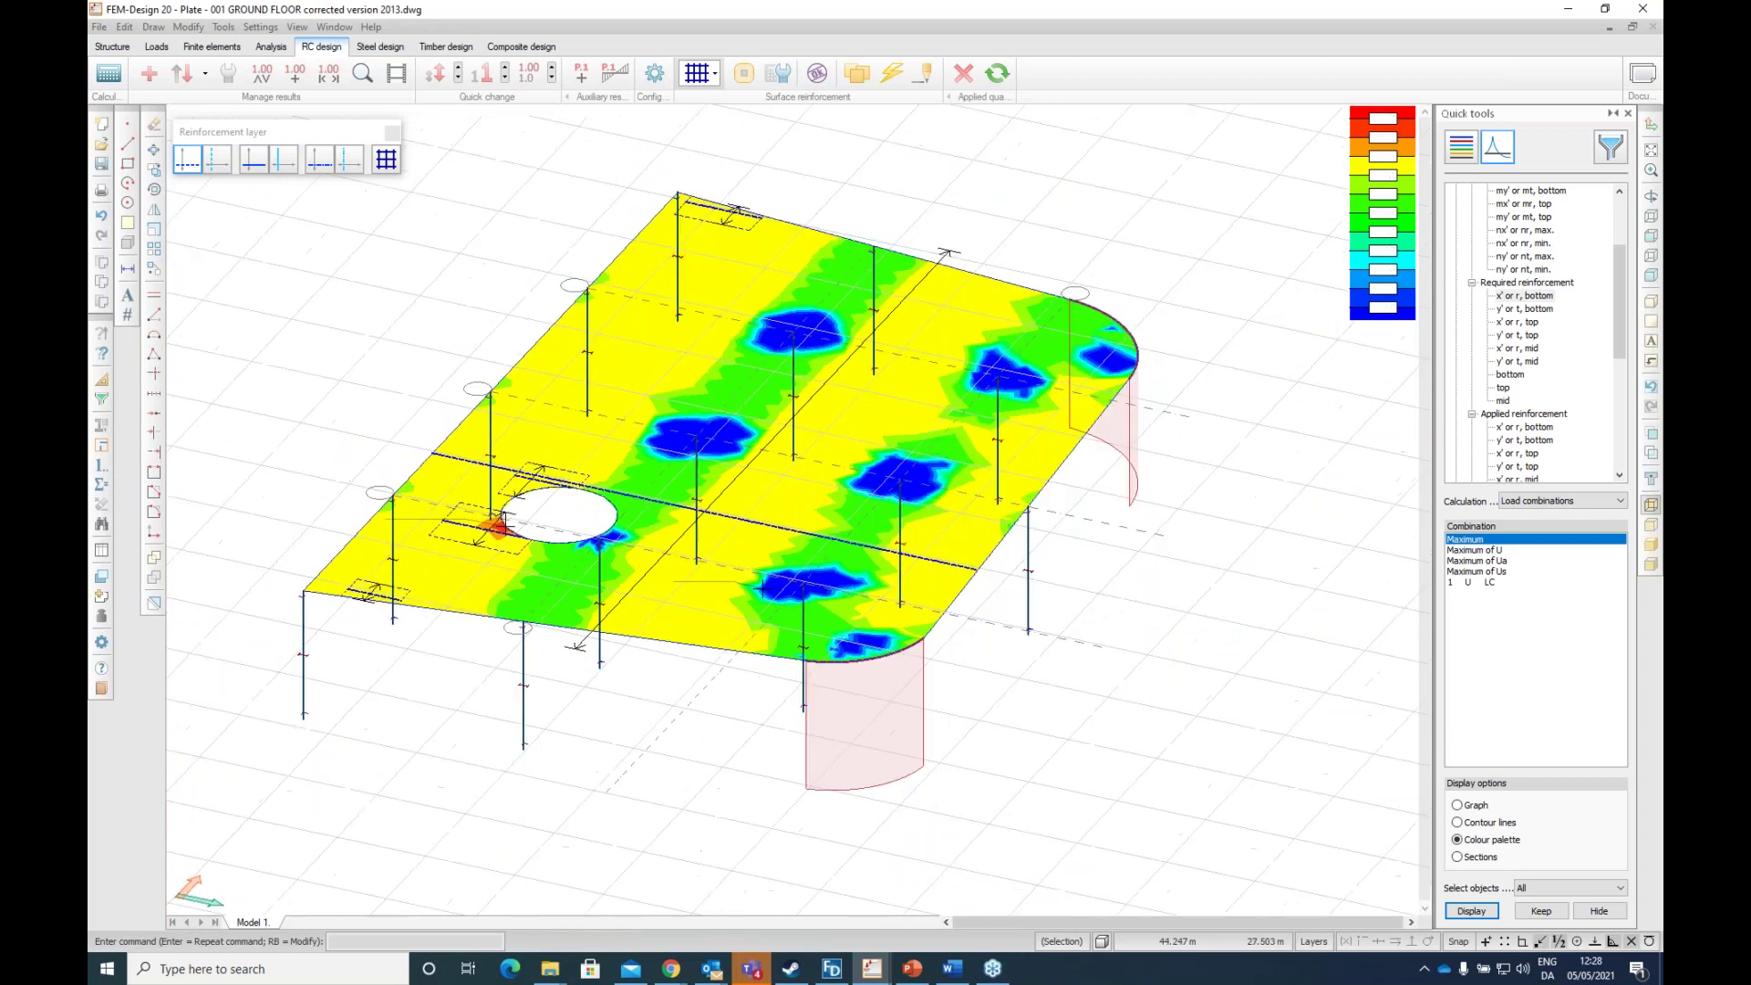
Step: Examine the designed bottom x' reinforcement from above, focusing on the additional bar regions around the circular opening
left_click_drag(571, 426, 798, 516)
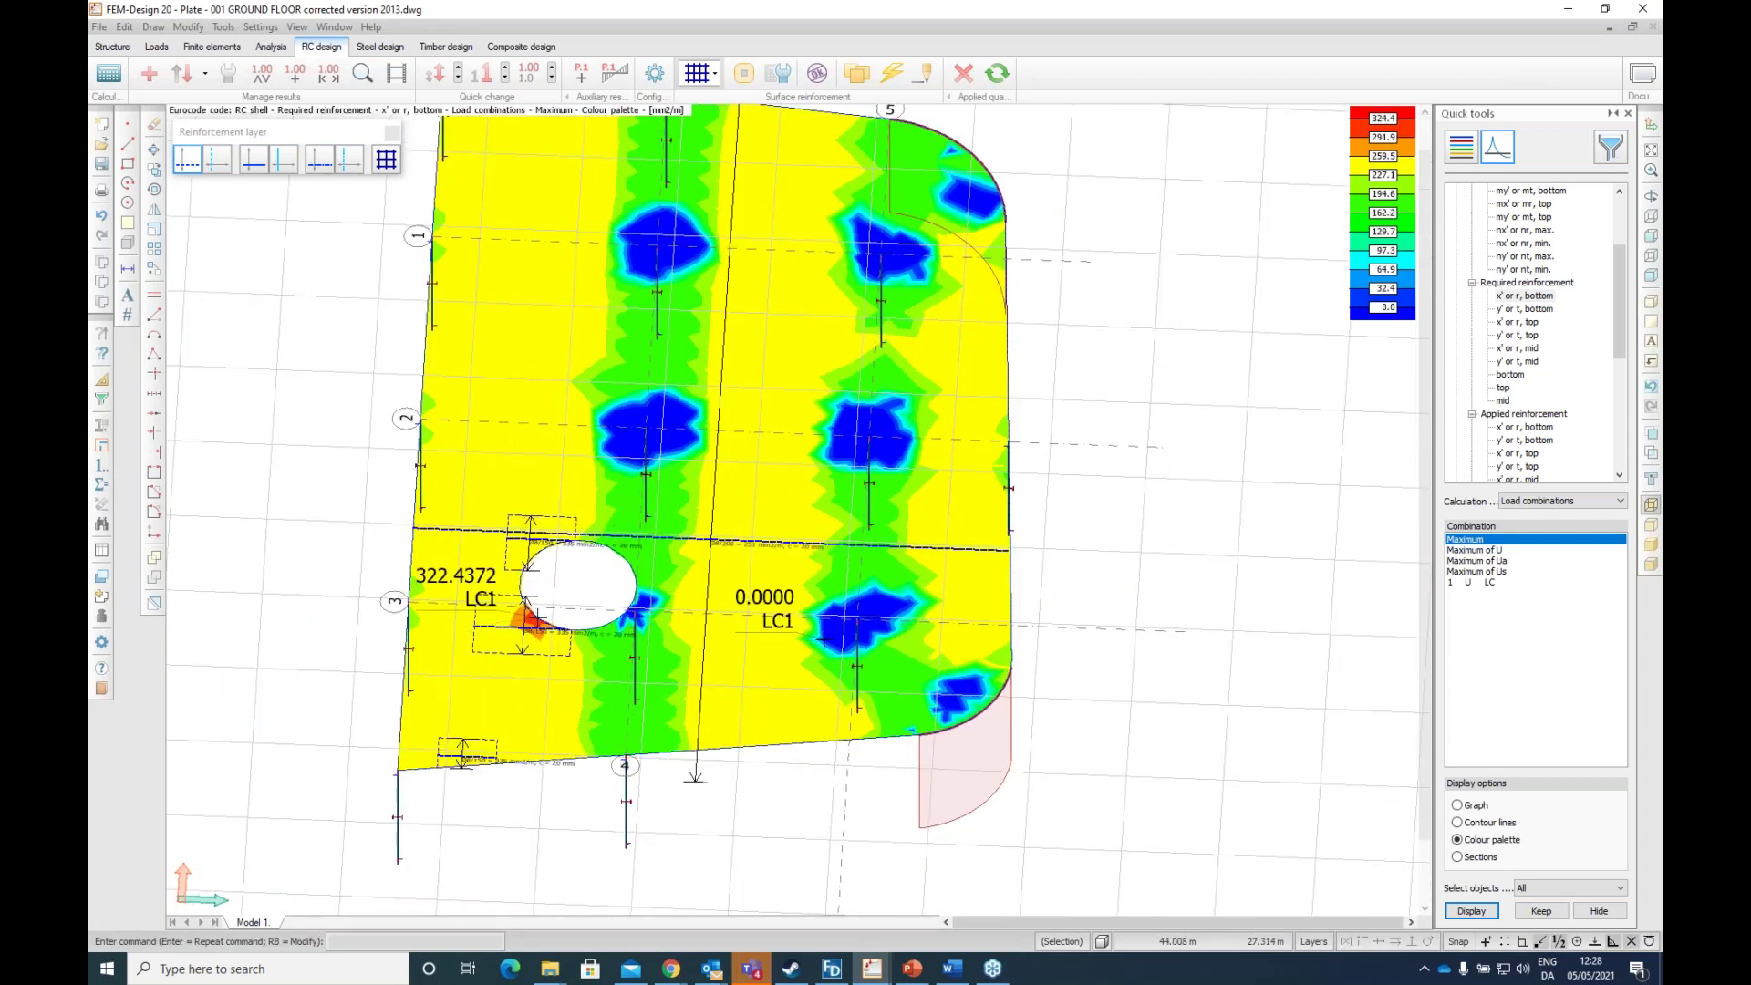
scroll(730, 556, "up", 5)
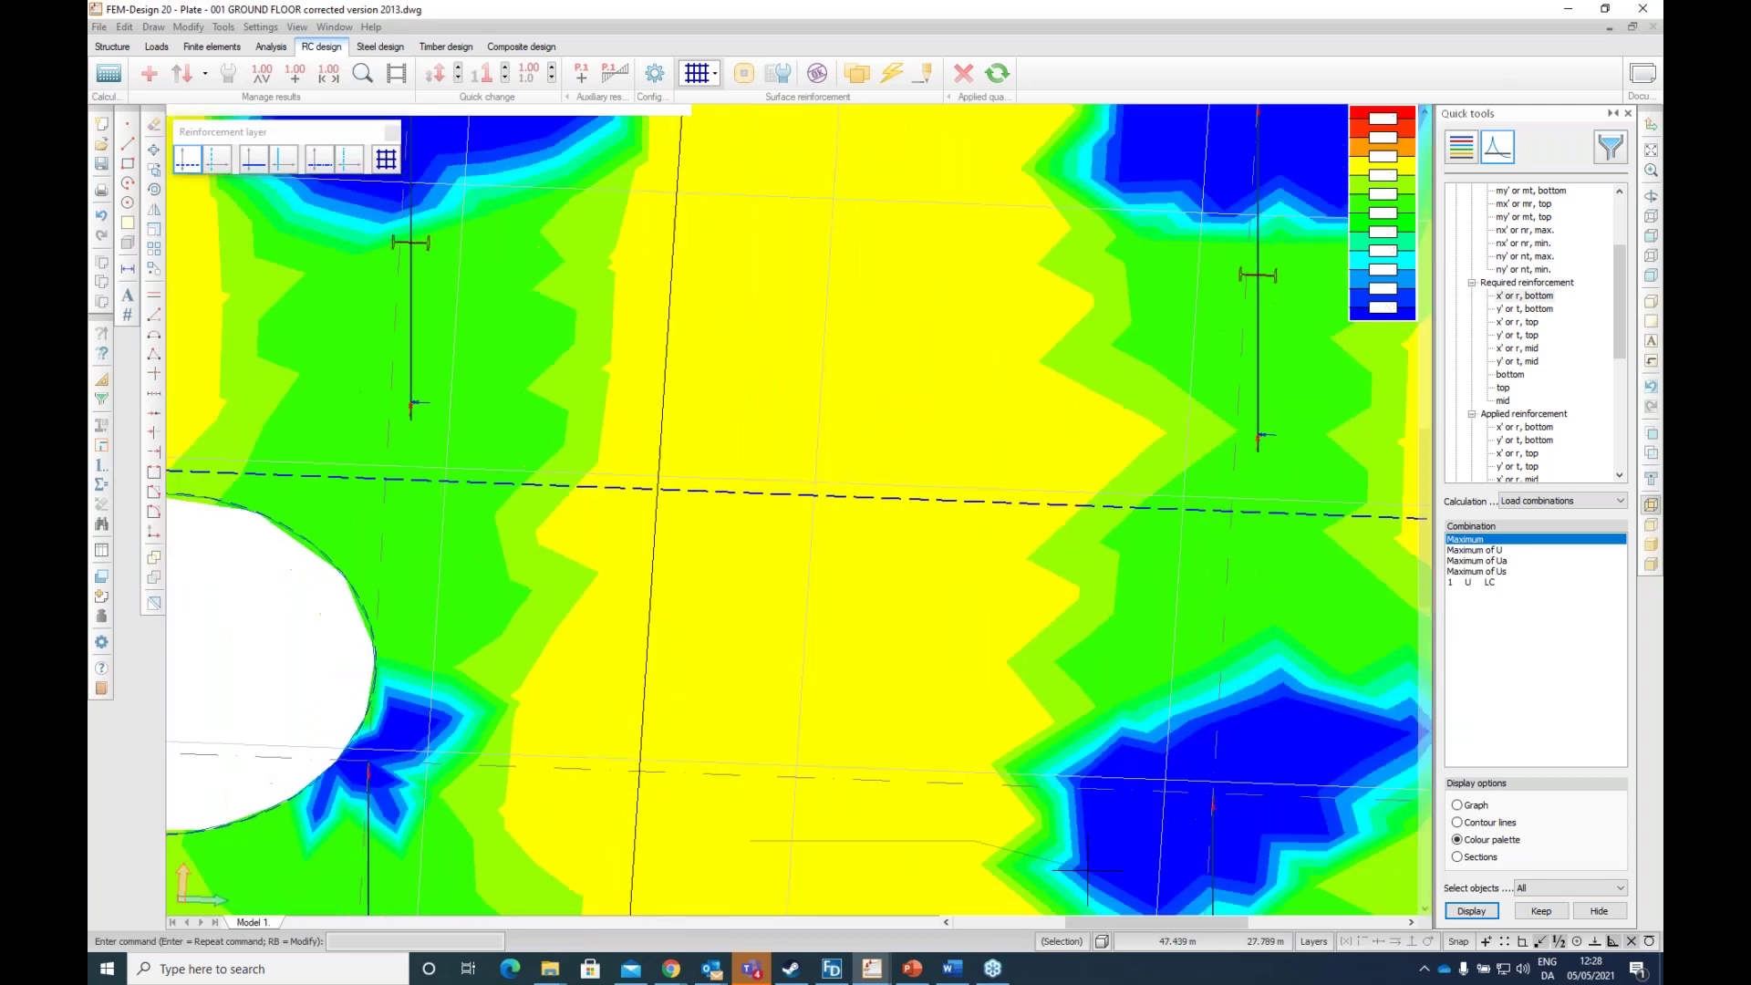
scroll(718, 551, "down", 5)
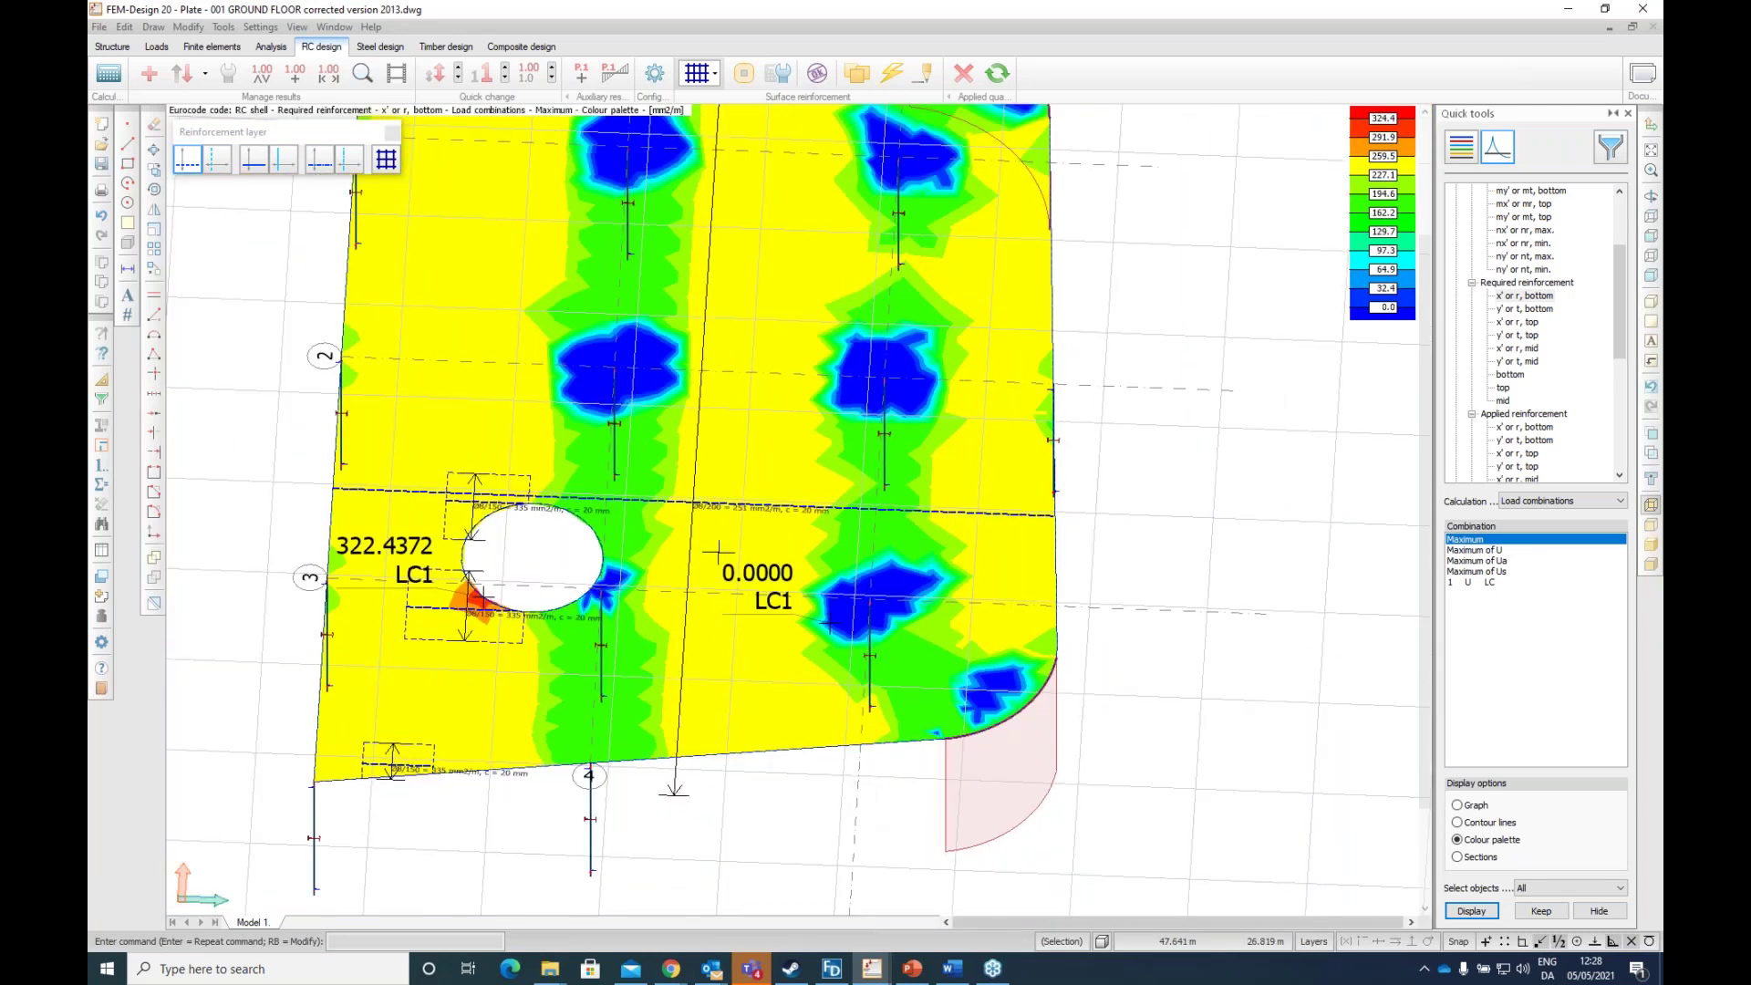
scroll(712, 547, "down", 4)
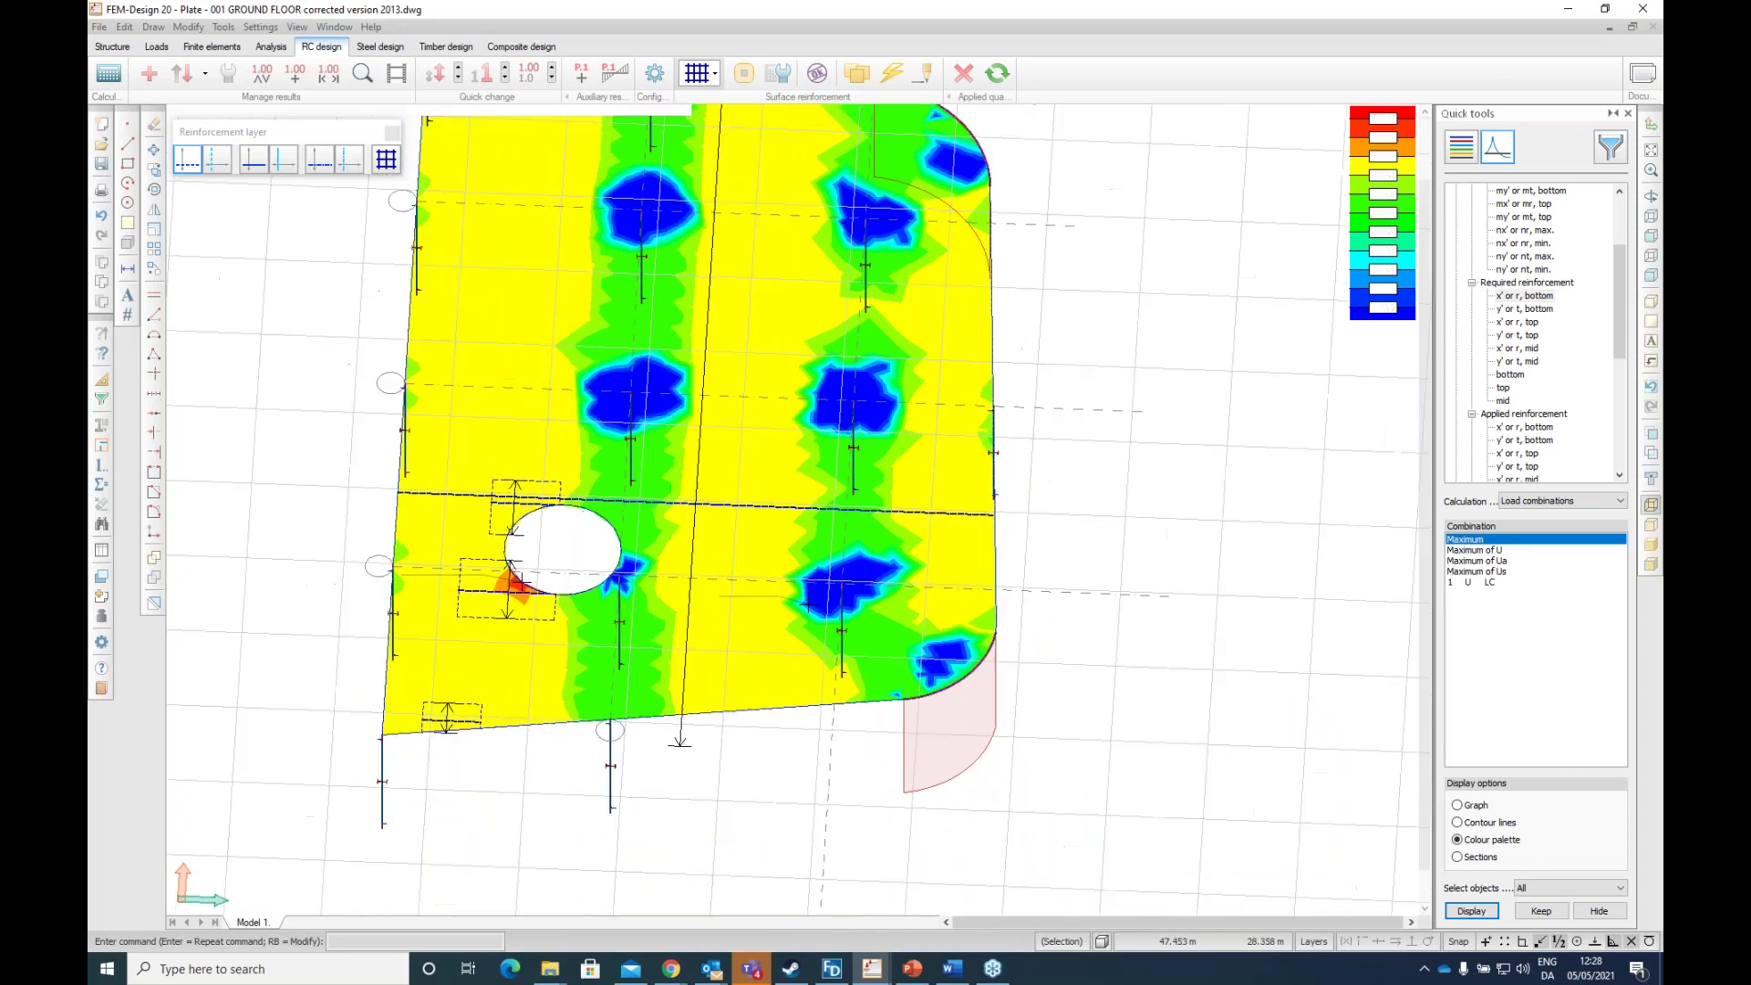
scroll(562, 622, "up", 8)
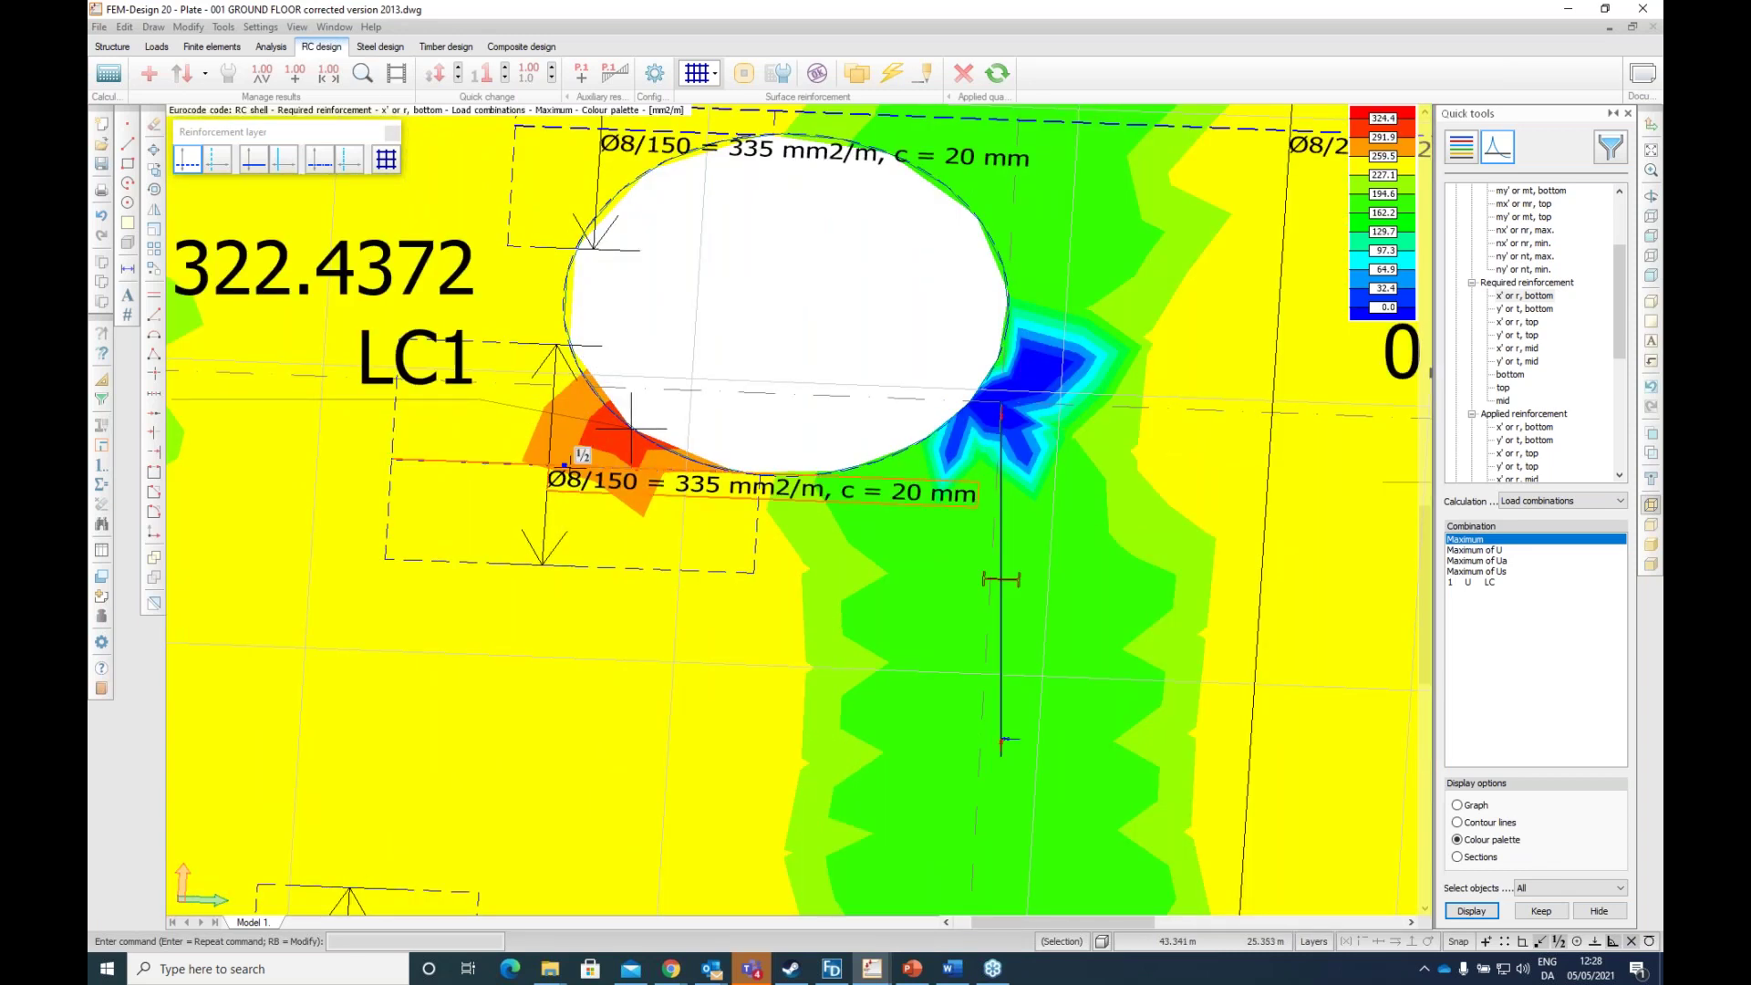
scroll(571, 505, "down", 2)
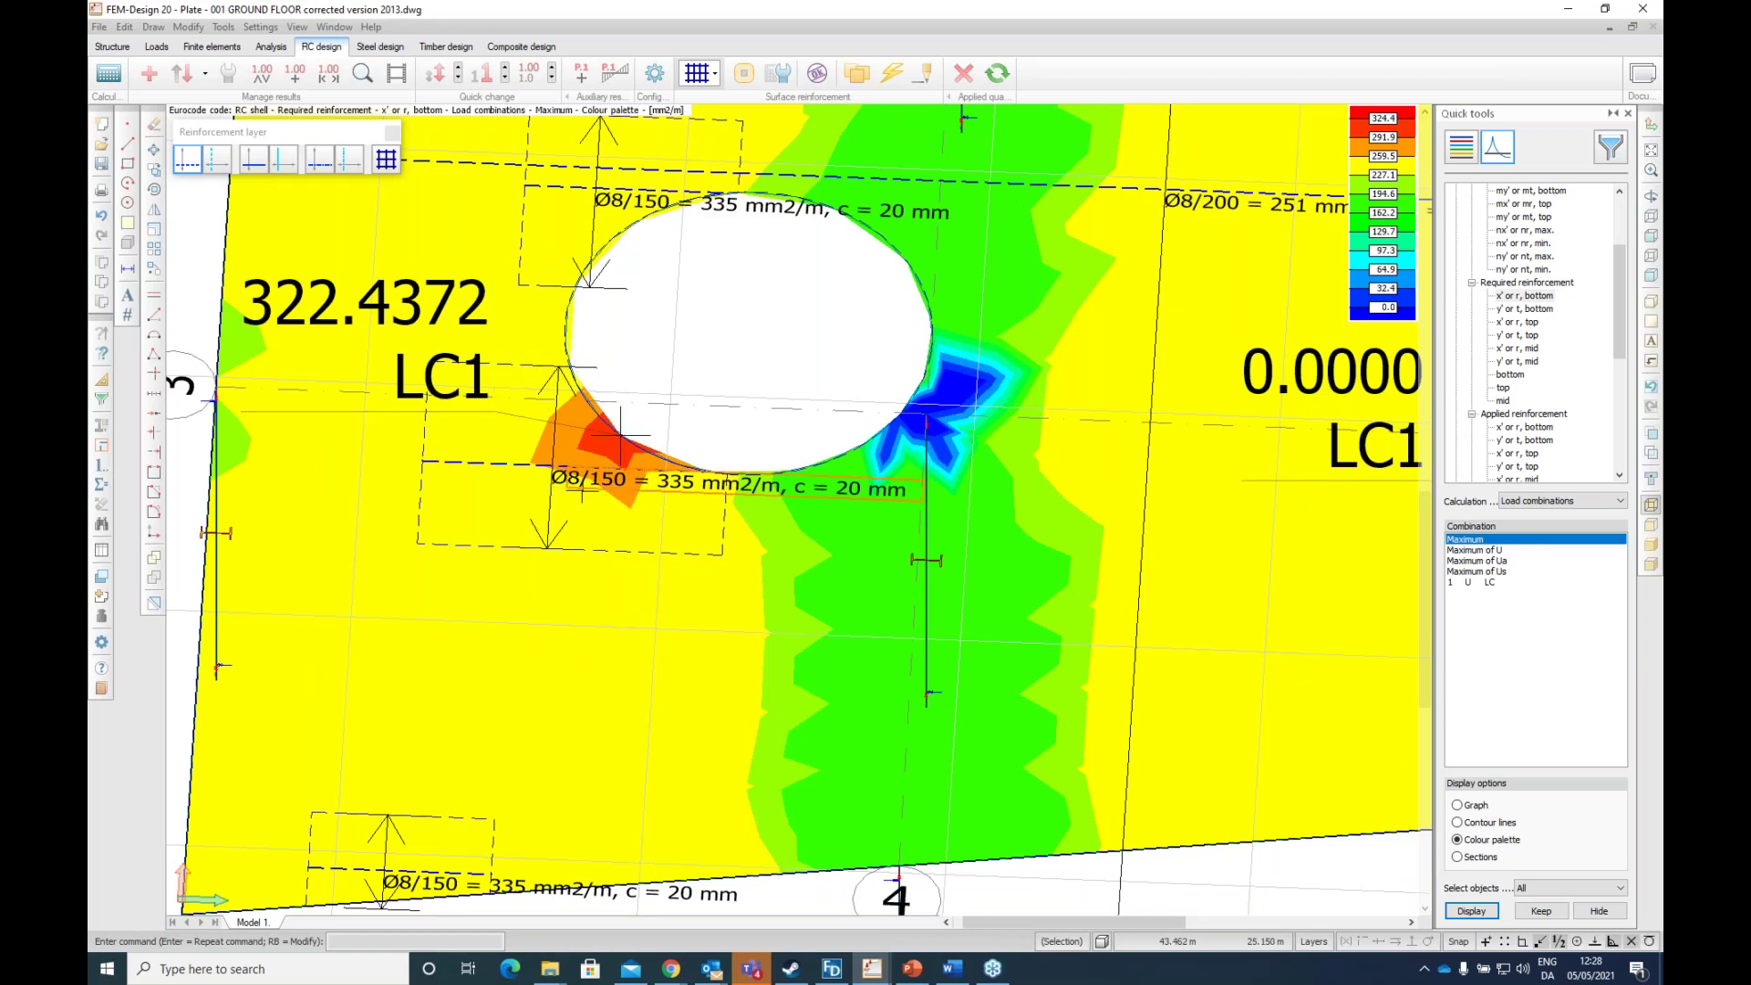
Step: Examine the bottom x' reinforcement around the opening and across the slab against the required reinforcement colour palette
scroll(584, 499, "down", 2)
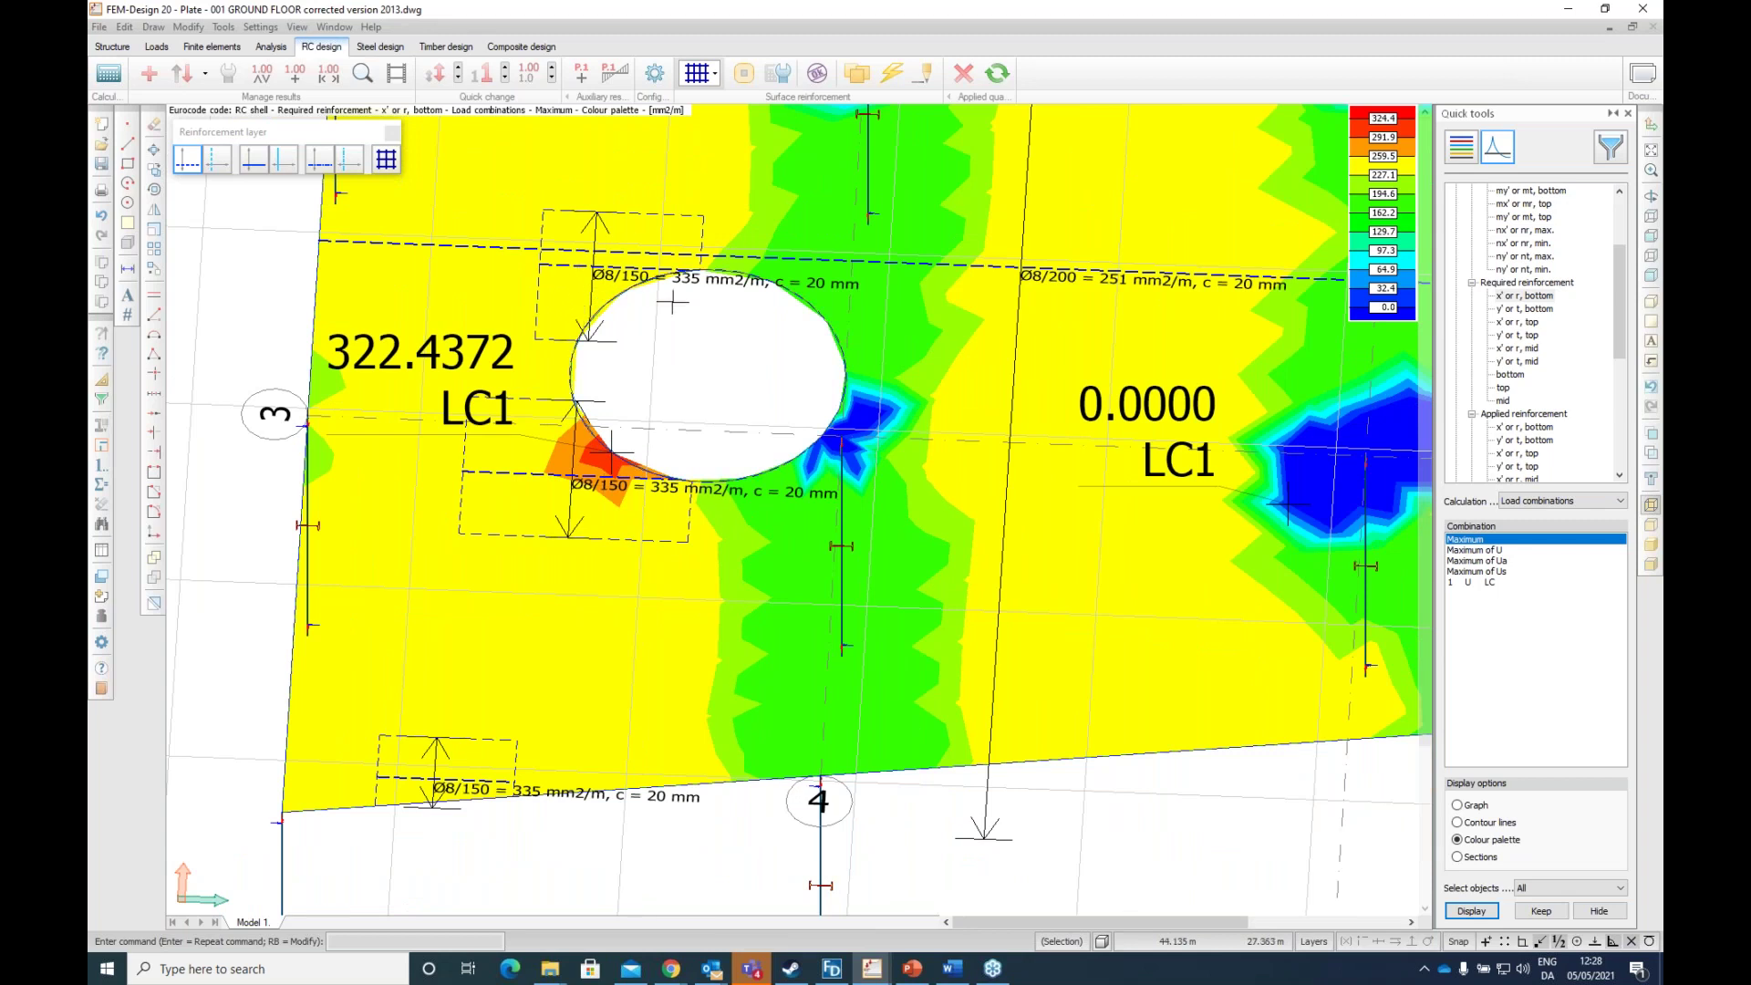
scroll(577, 361, "down", 2)
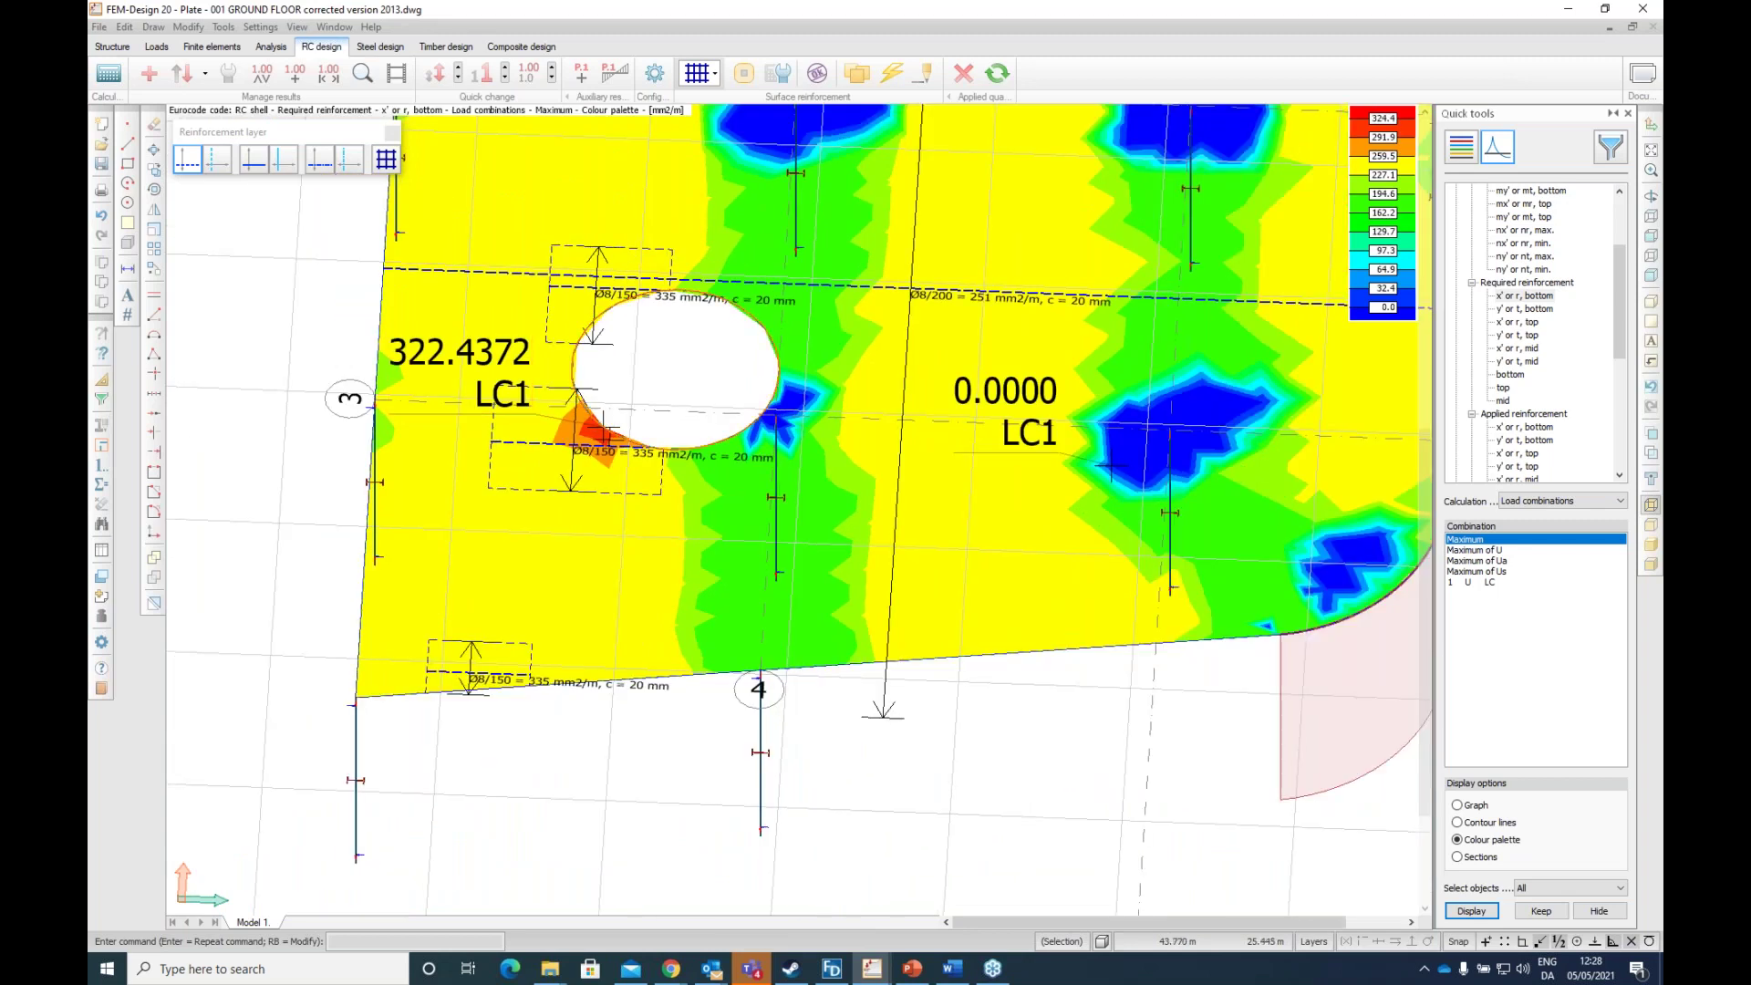
scroll(597, 415, "down", 3)
scroll(561, 433, "up", 1)
scroll(499, 616, "up", 2)
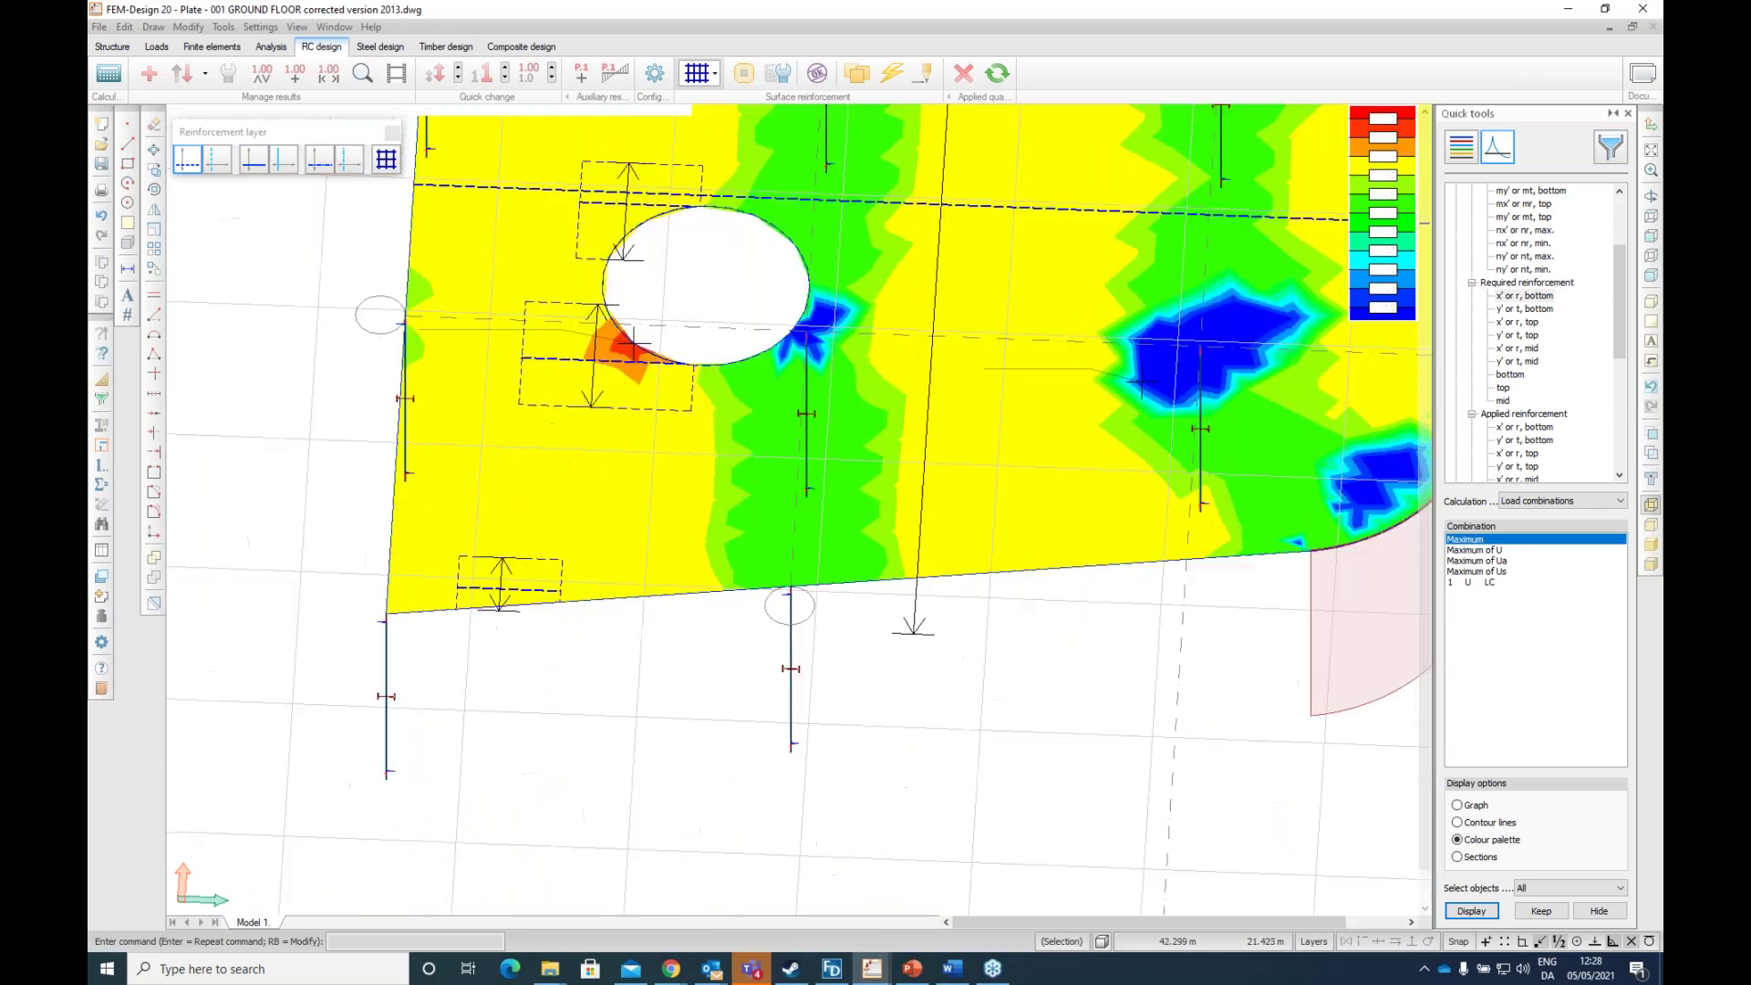
scroll(511, 597, "up", 1)
scroll(583, 673, "down", 4)
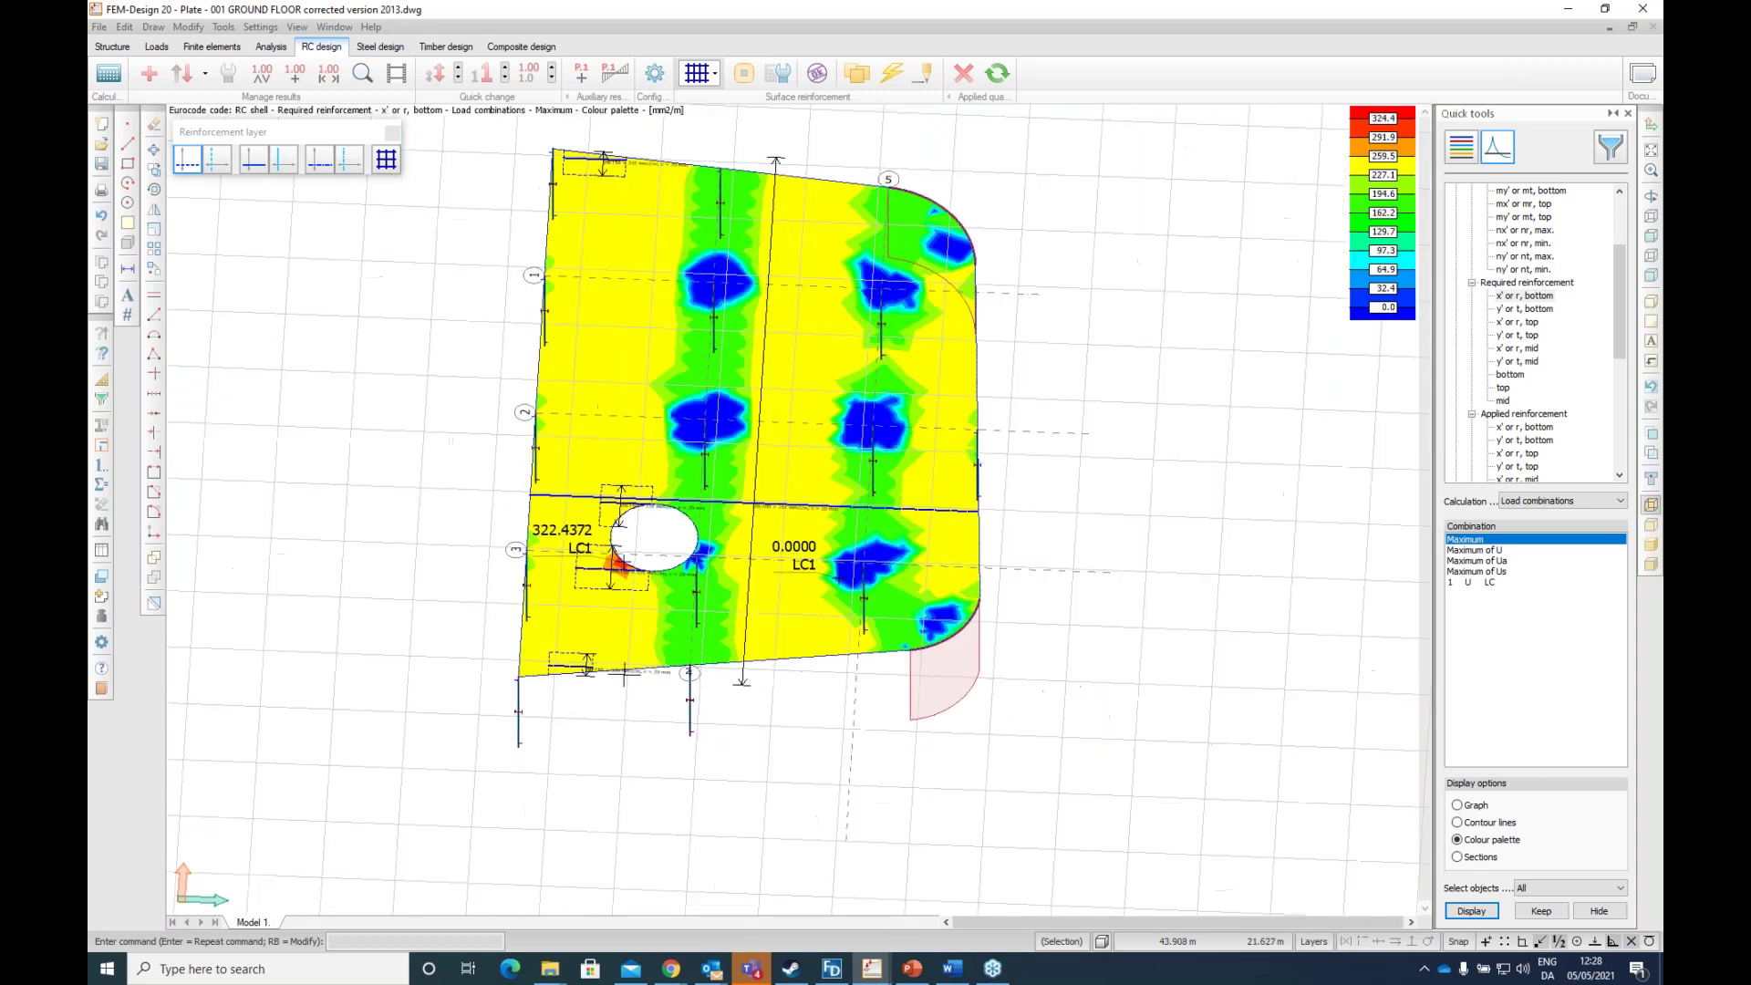
scroll(583, 114, "up", 3)
scroll(584, 114, "down", 2)
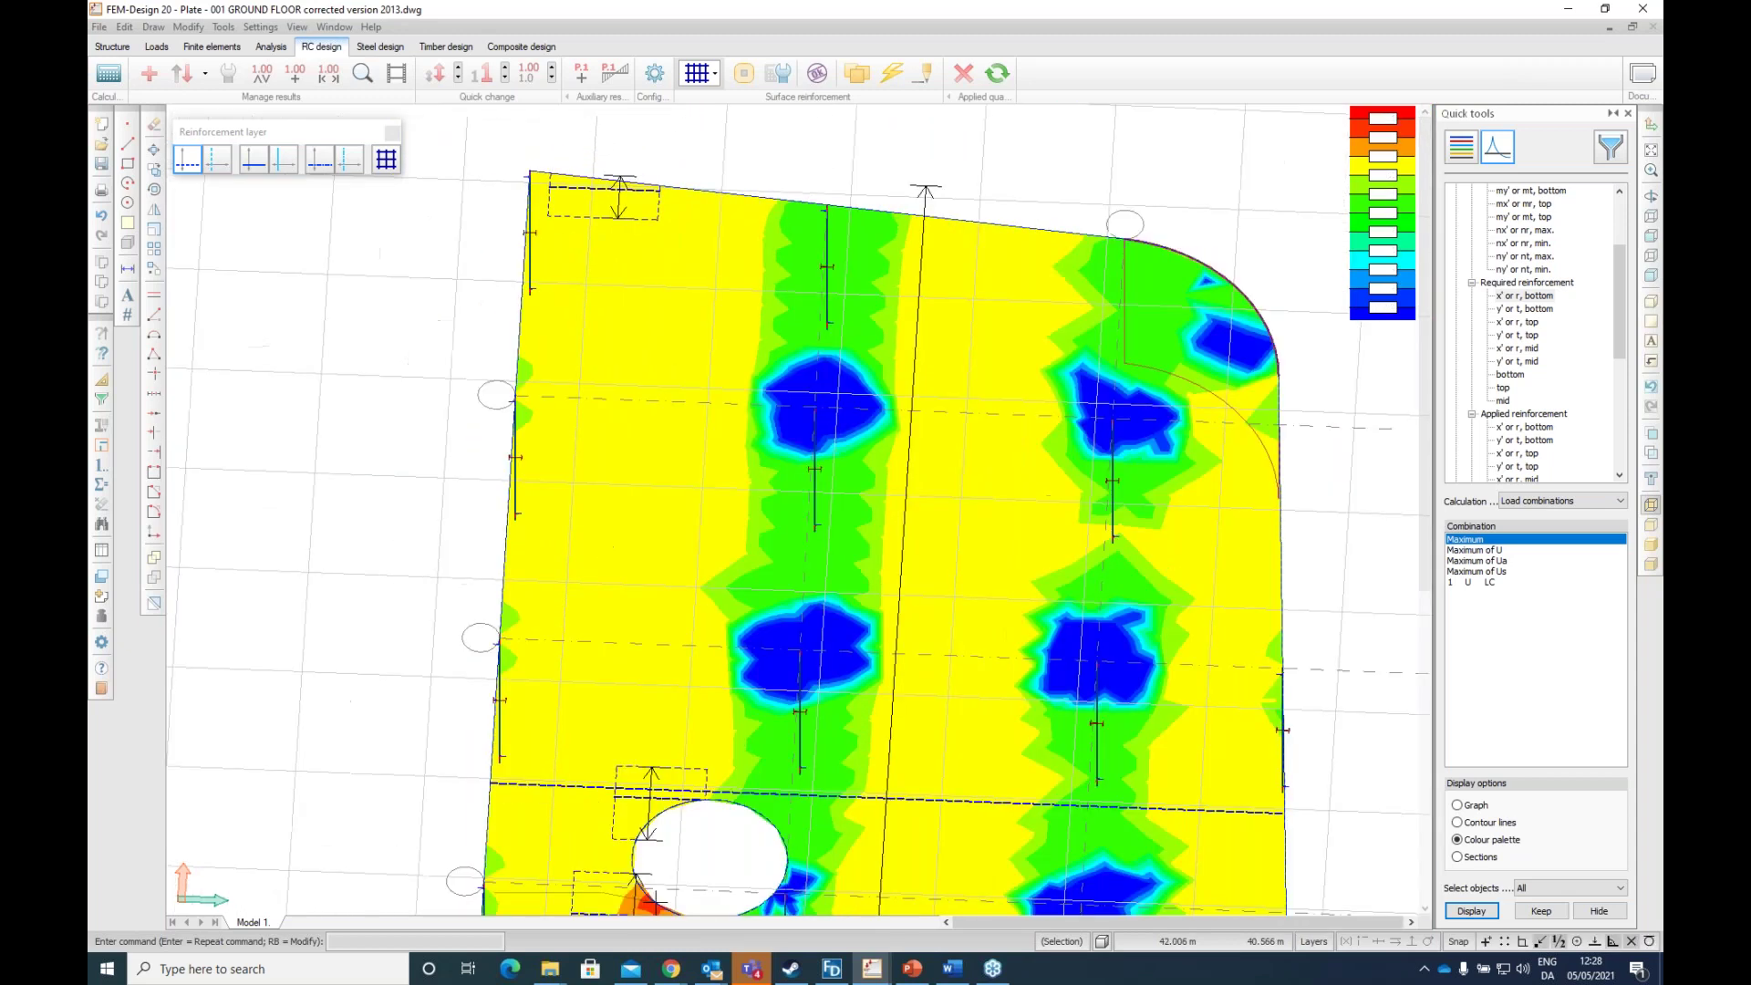
Step: Display the slab's bottom y' reinforcement layer, followed by its top x' layer
left_click(219, 161)
scroll(312, 271, "down", 1)
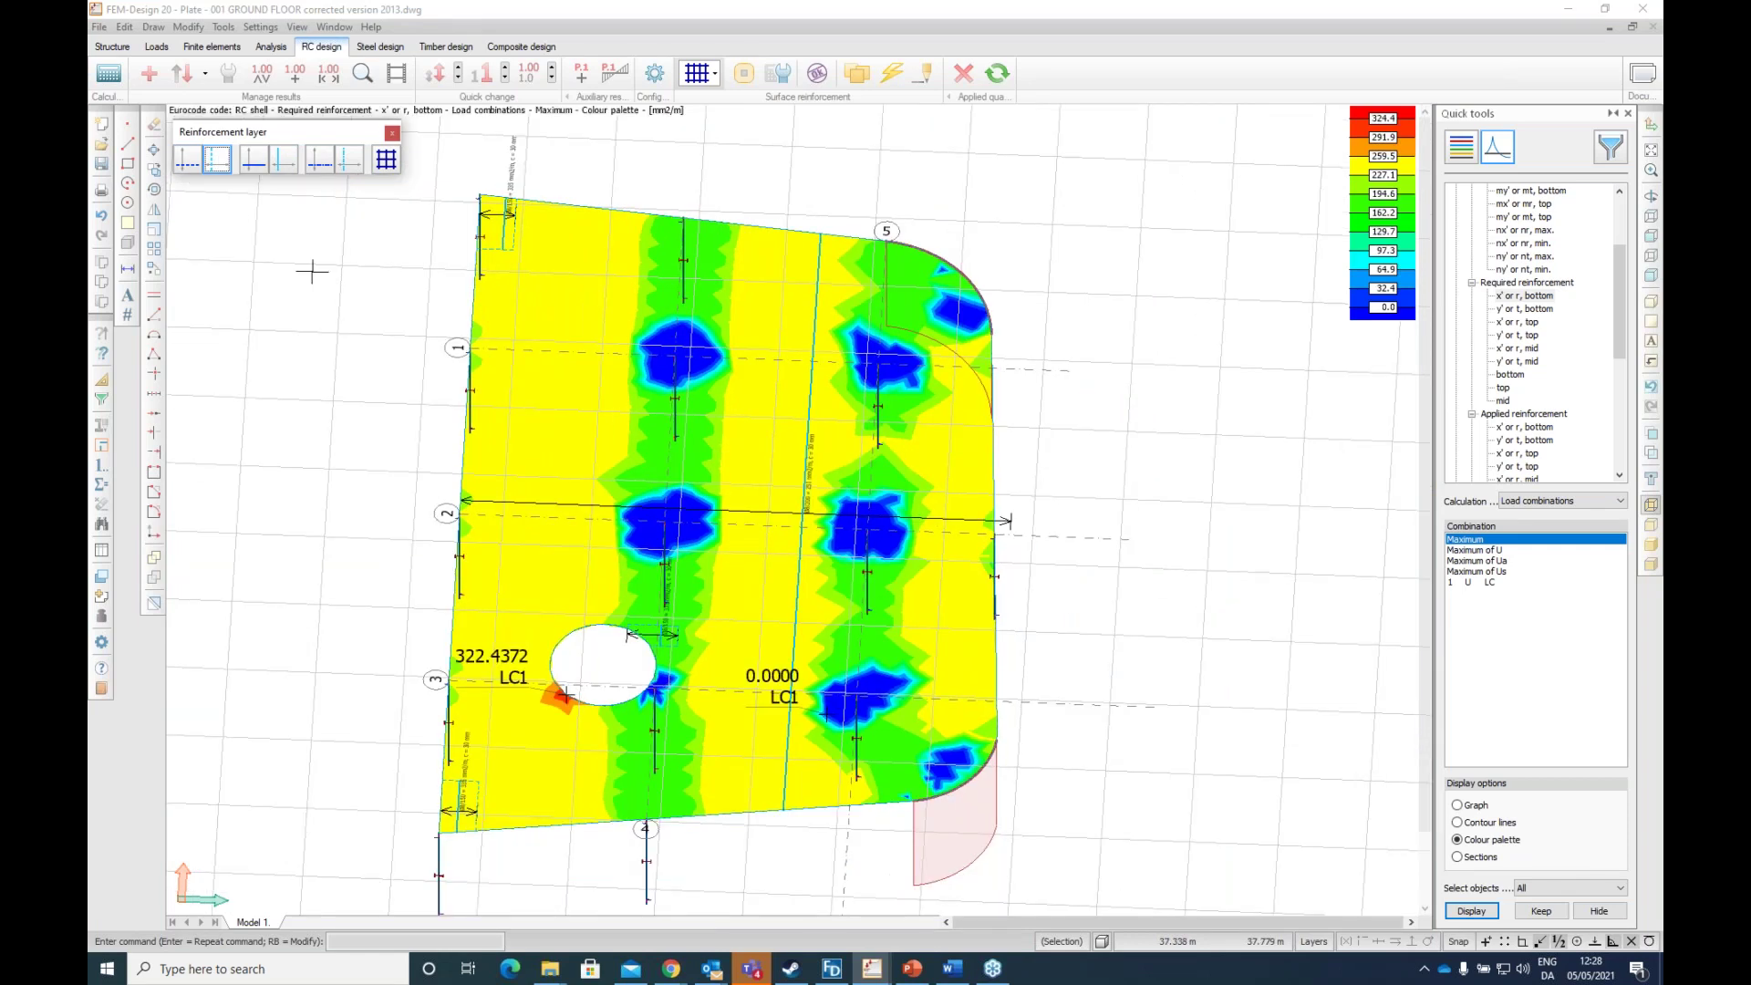
left_click(259, 164)
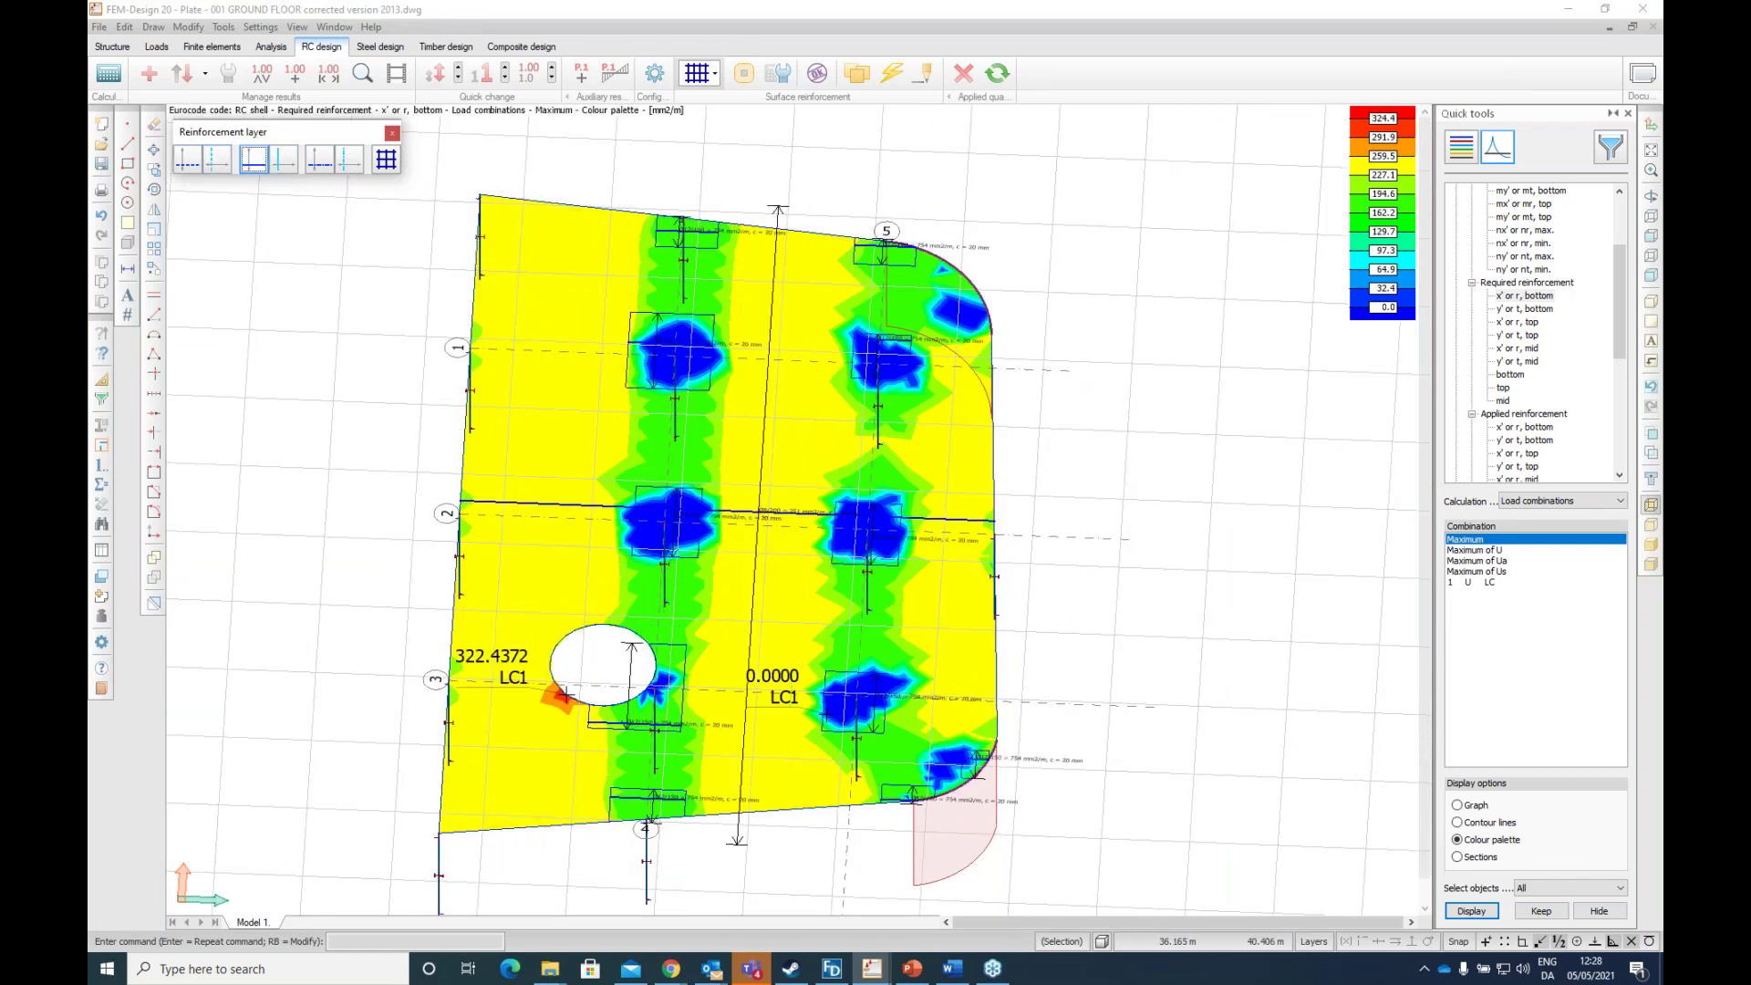
Step: Examine the top x' reinforcement patches over the columns, beside the opening and along the curved edge of the slab
scroll(789, 738, "up", 2)
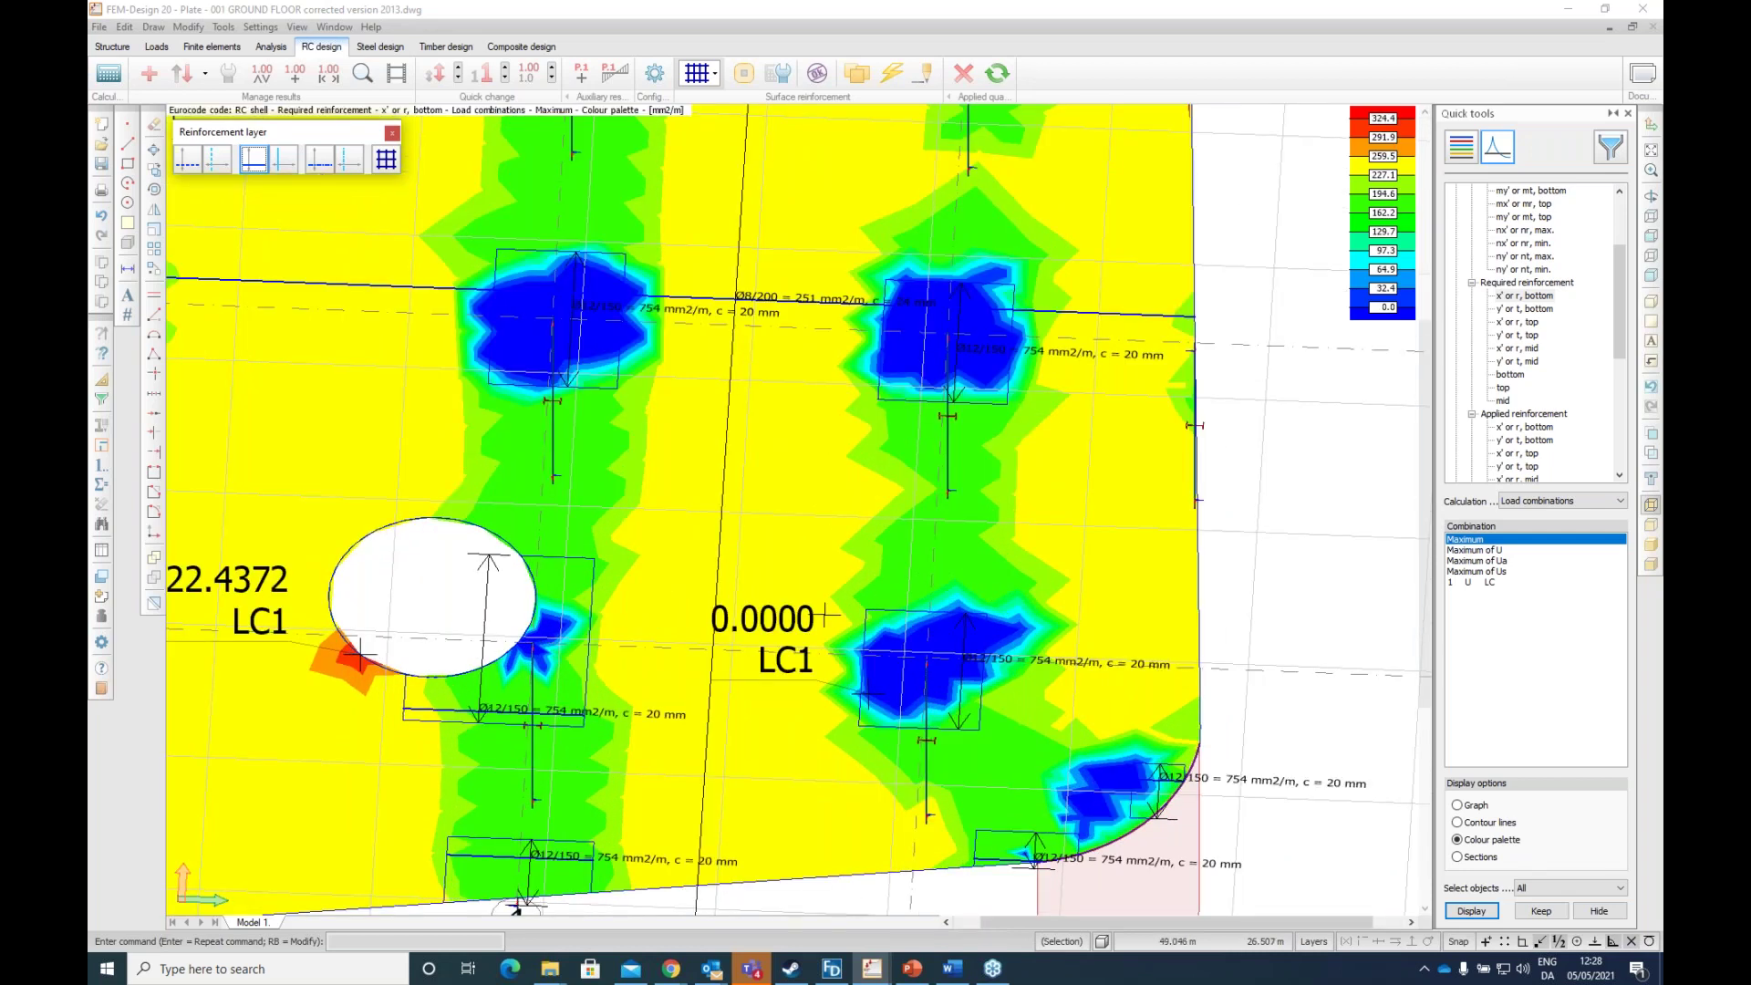
scroll(1105, 805, "down", 1)
scroll(1105, 806, "up", 3)
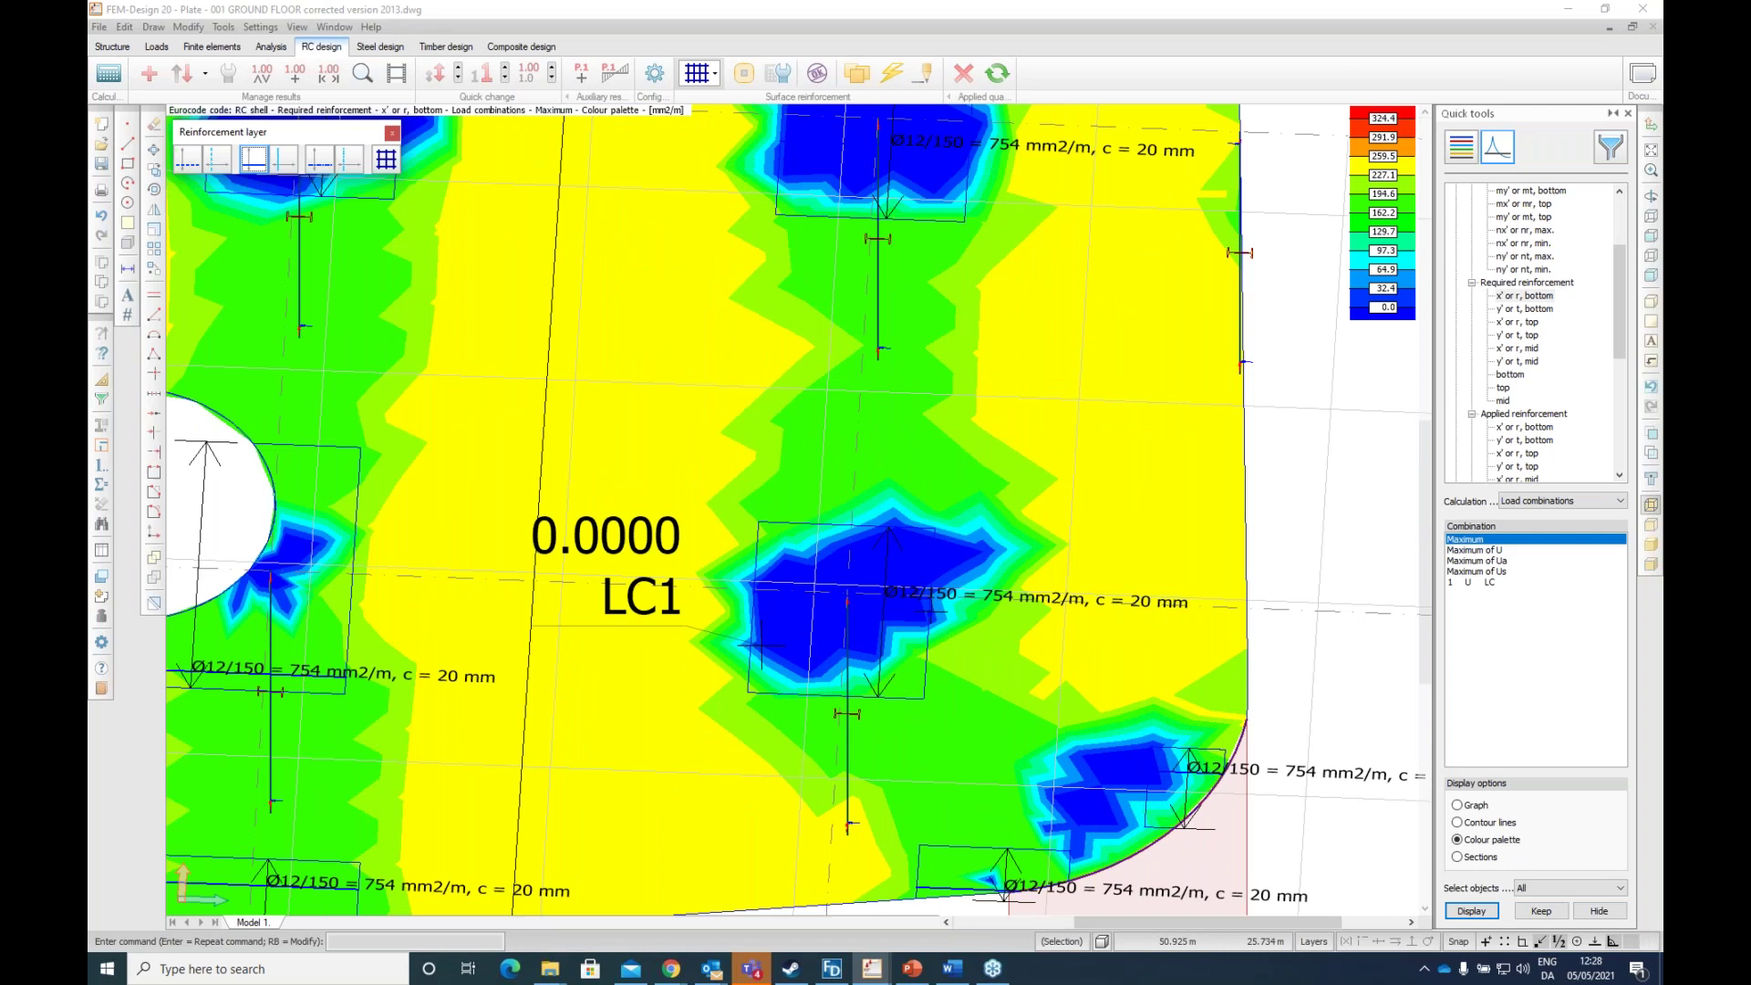
scroll(848, 597, "down", 2)
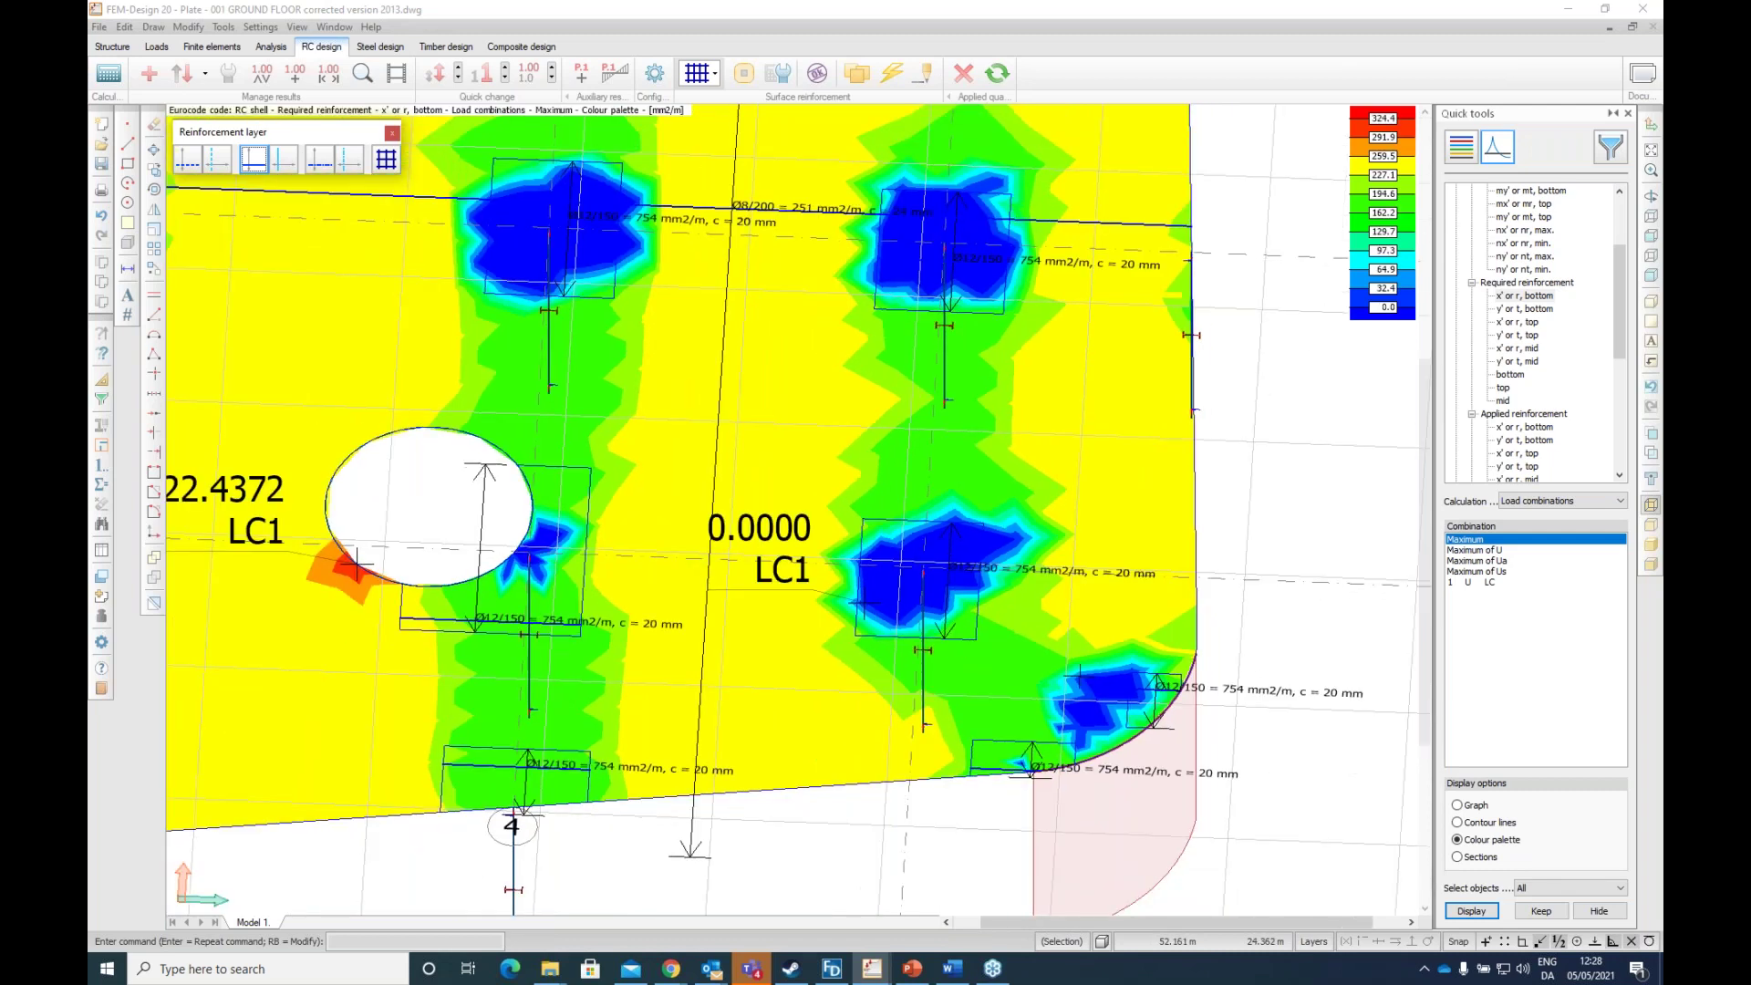
scroll(839, 591, "up", 2)
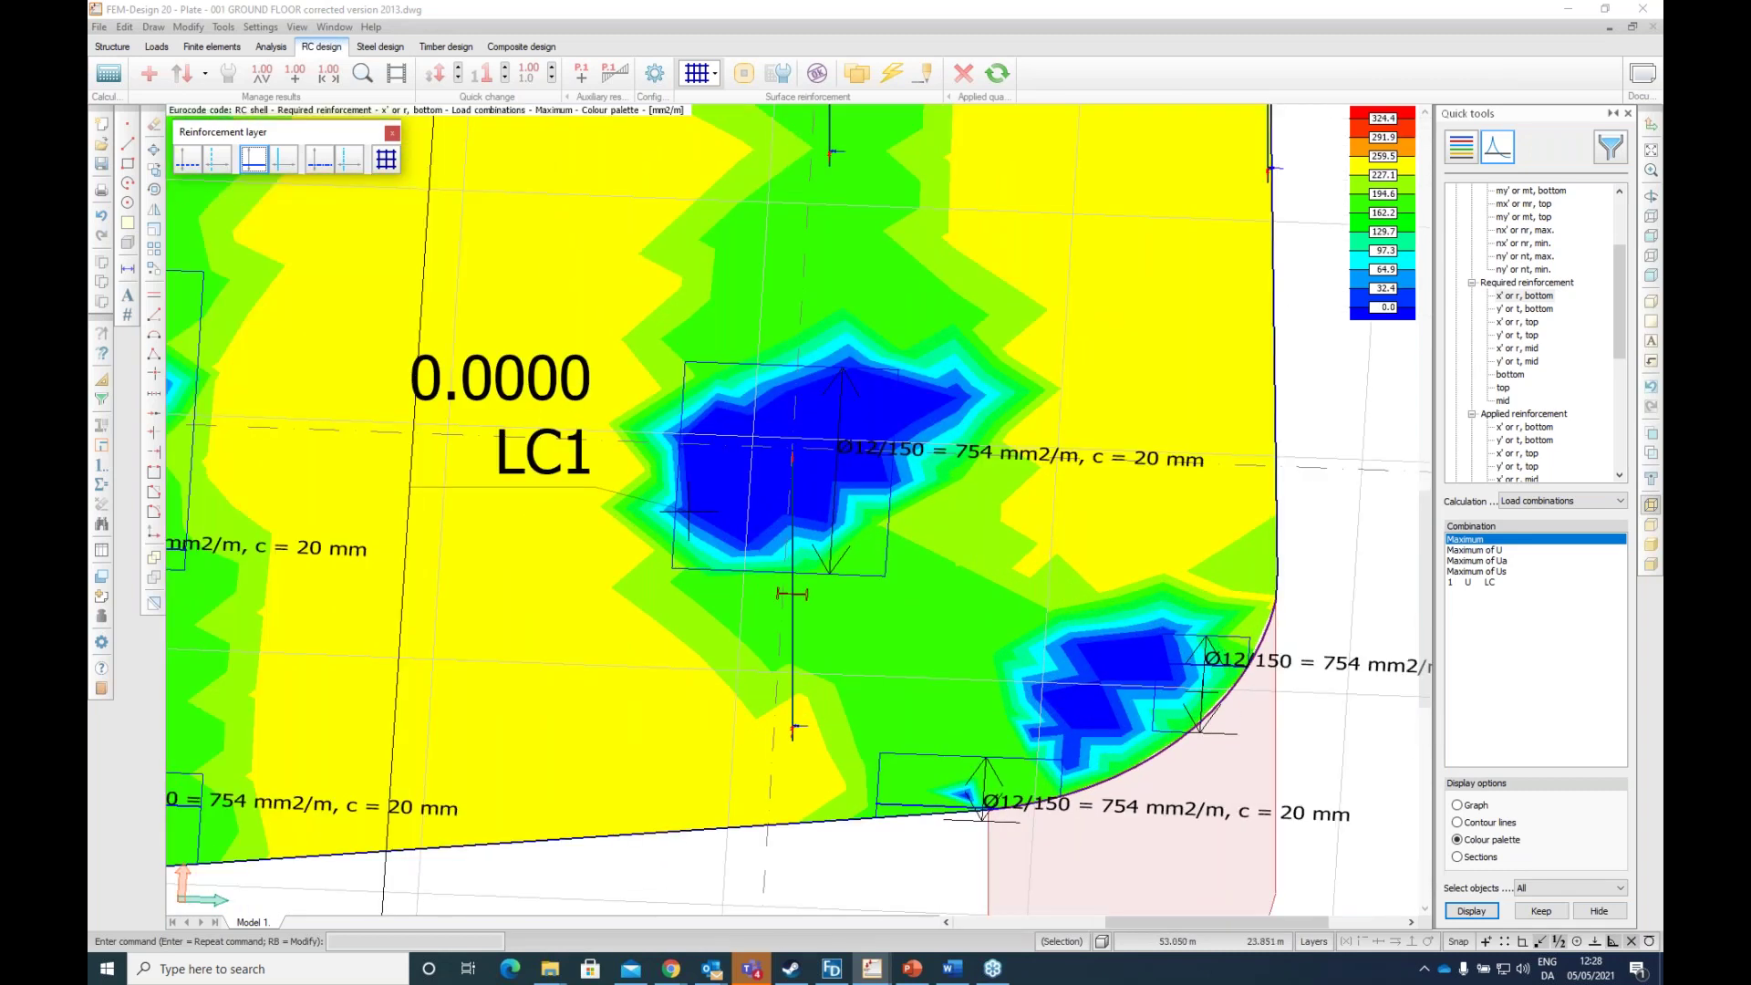
scroll(796, 534, "down", 1)
scroll(793, 534, "down", 1)
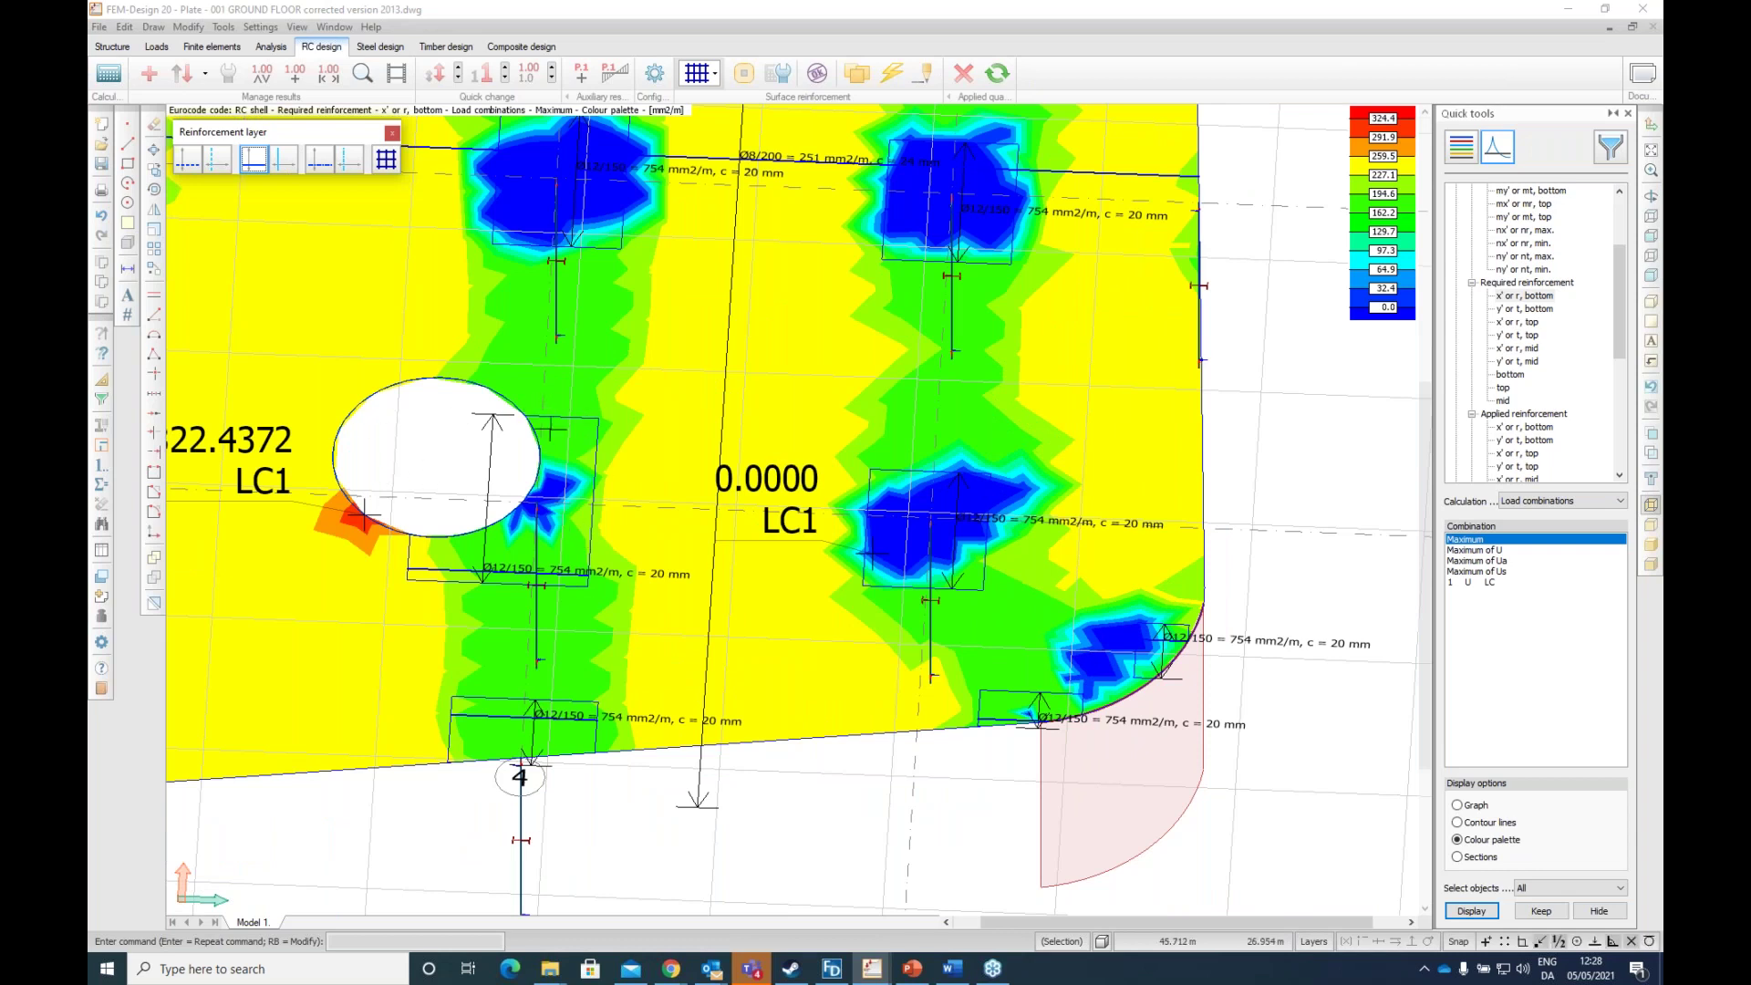
scroll(638, 511, "down", 1)
scroll(561, 739, "up", 2)
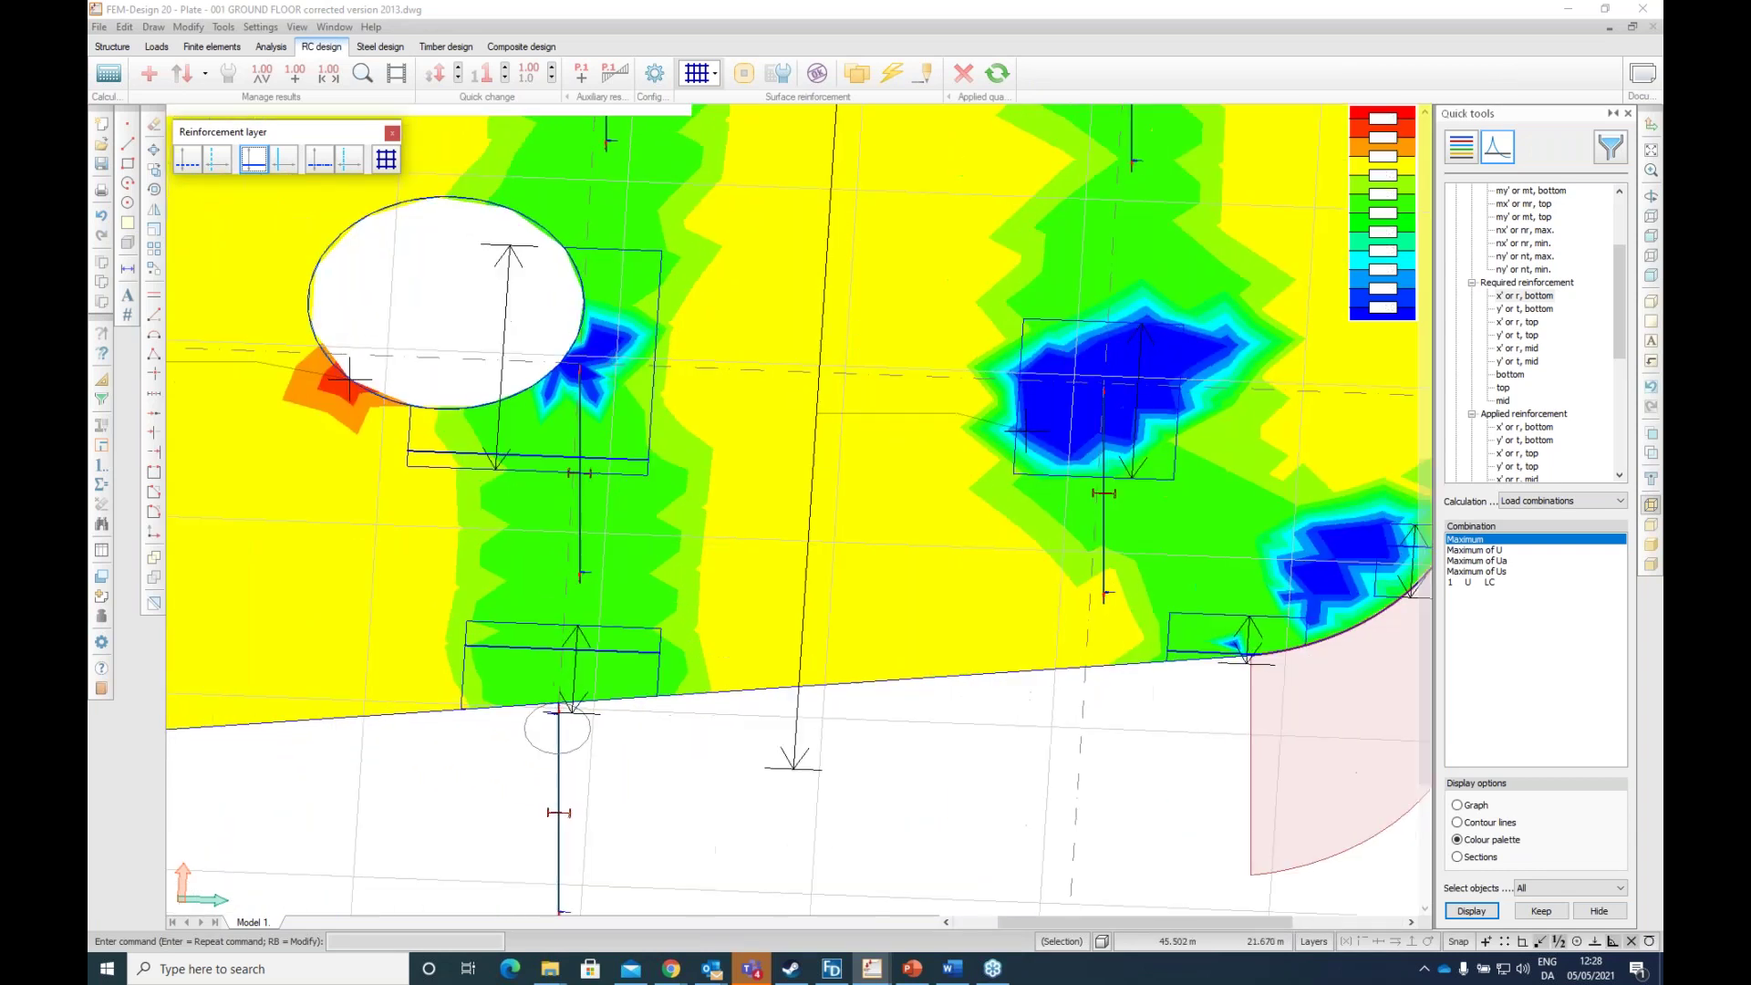
scroll(566, 712, "down", 3)
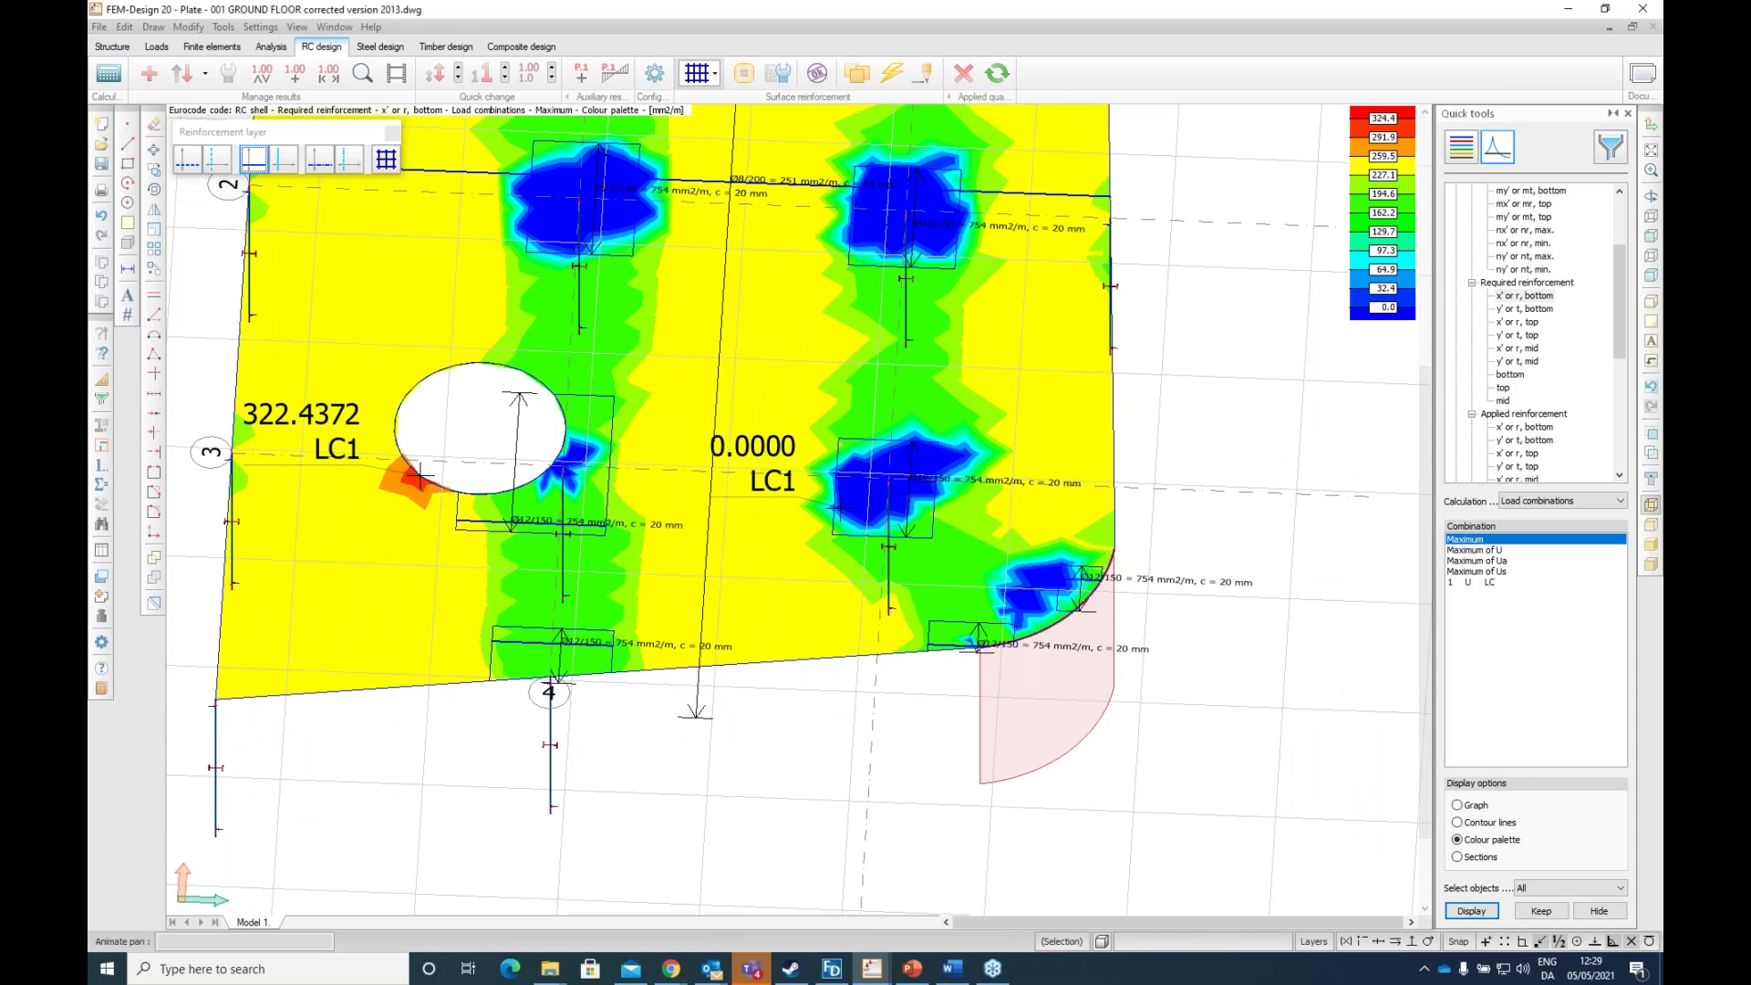
scroll(490, 780, "up", 1)
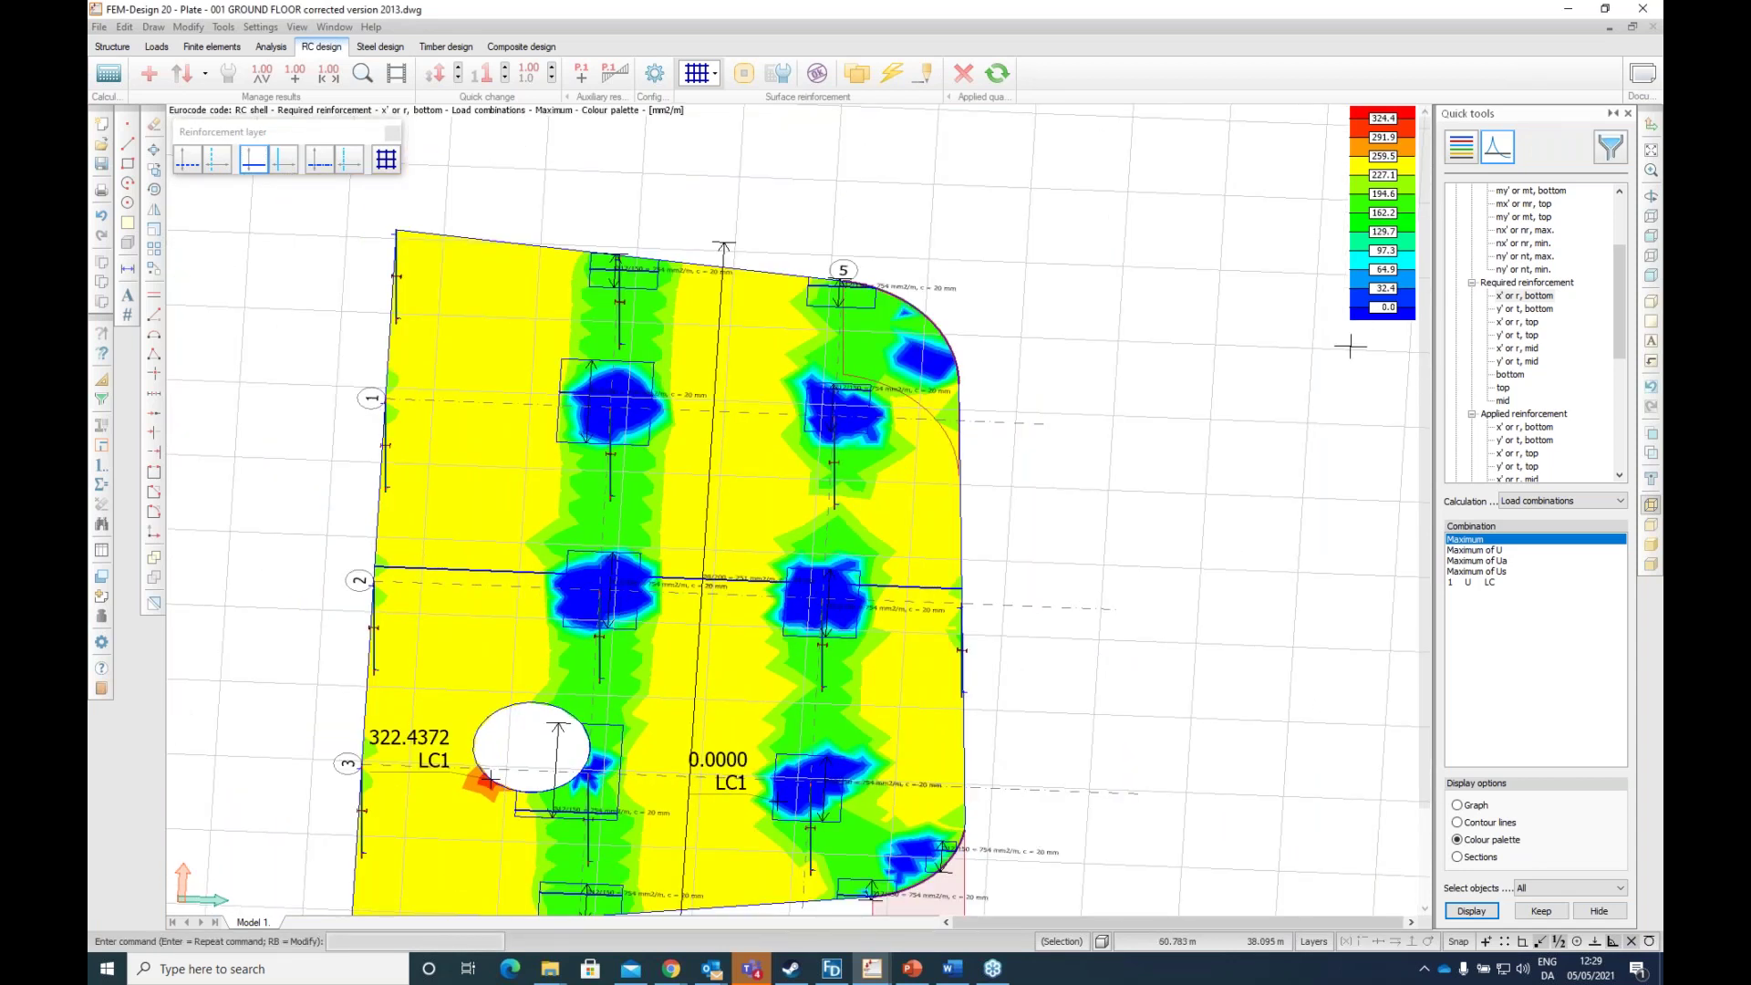
Step: Open the load combination check with its utilization table for shell P.1.1 and view the slab in 3D
left_click(817, 73)
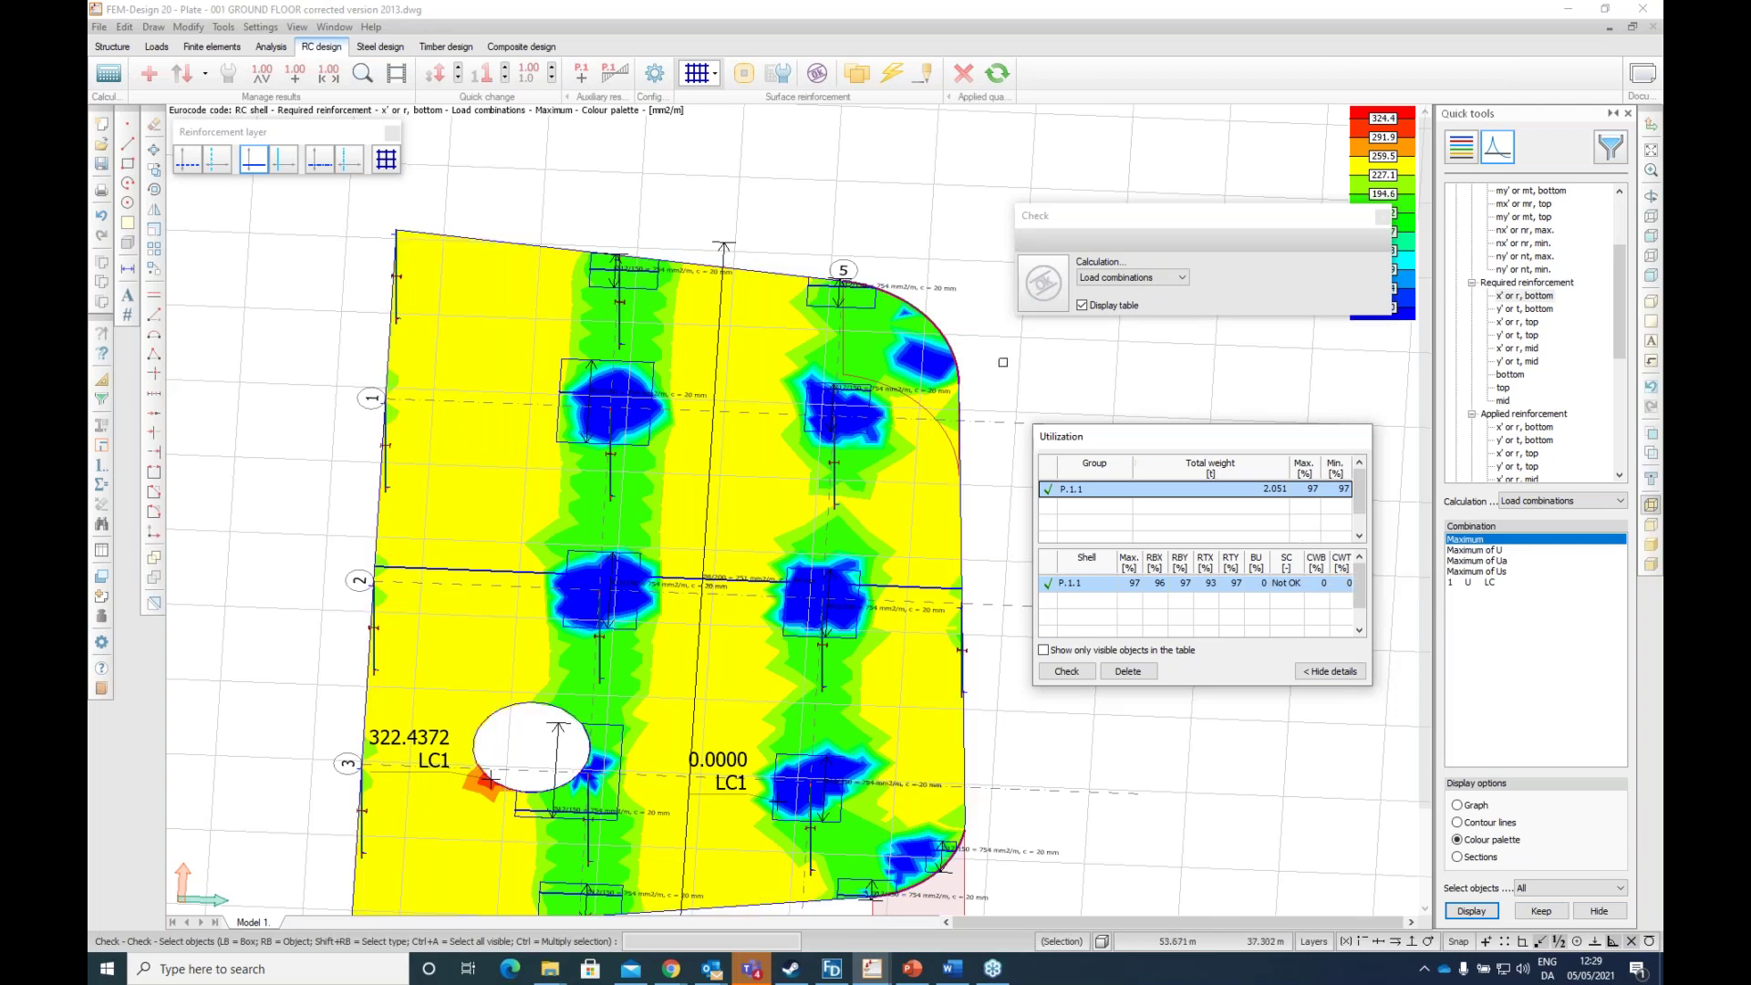
scroll(1003, 362, "down", 1)
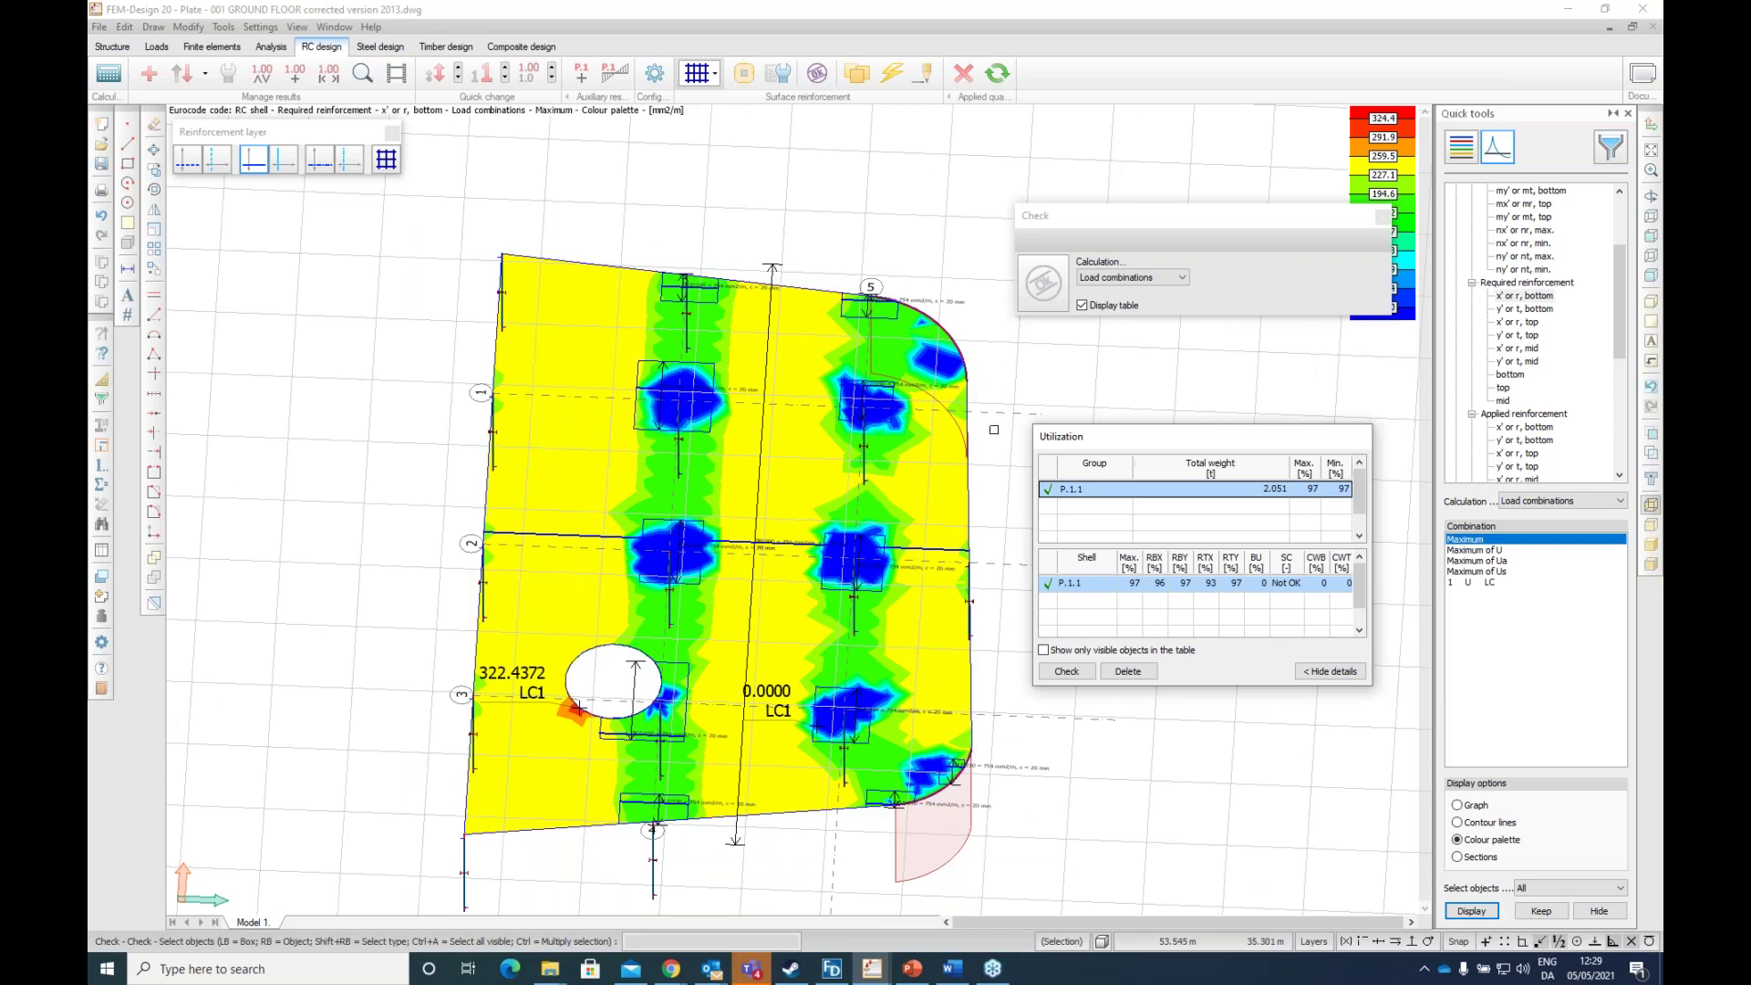
middle_click_drag(994, 429, 828, 453)
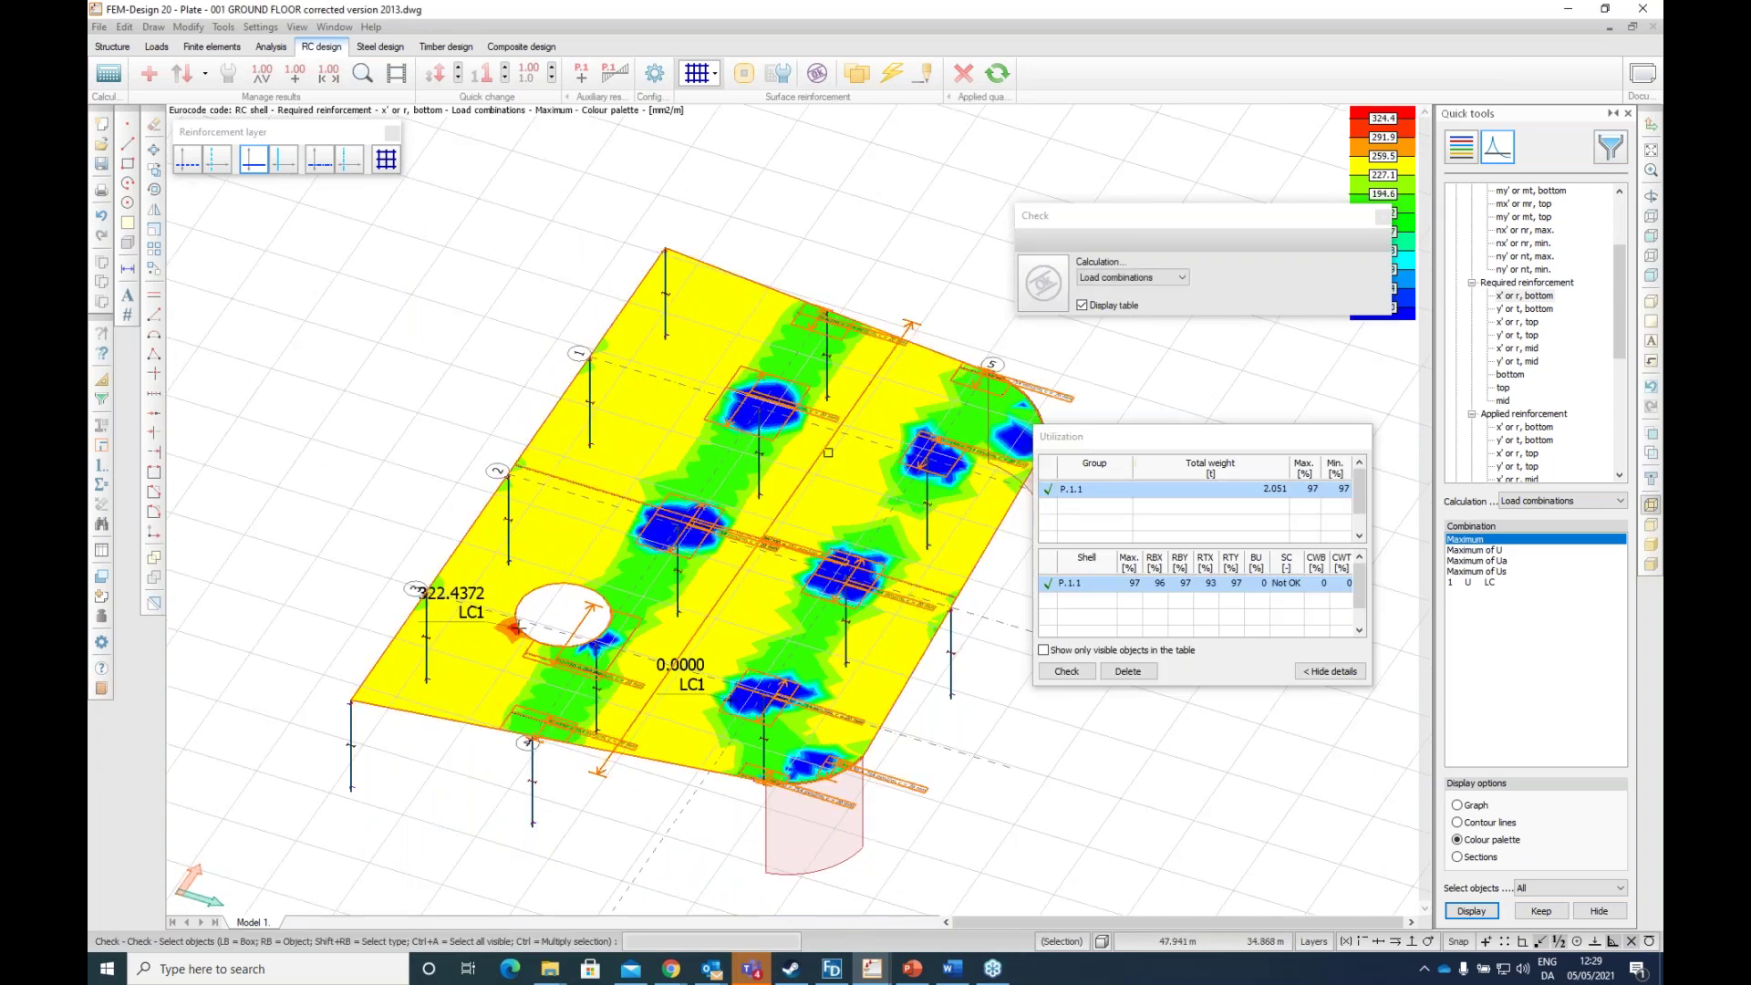
Step: Manually place a small rectangular bottom x' reinforcement region near axis 1, with 10 mm bars at 200 mm spacing and 20 mm cover
left_click(923, 78)
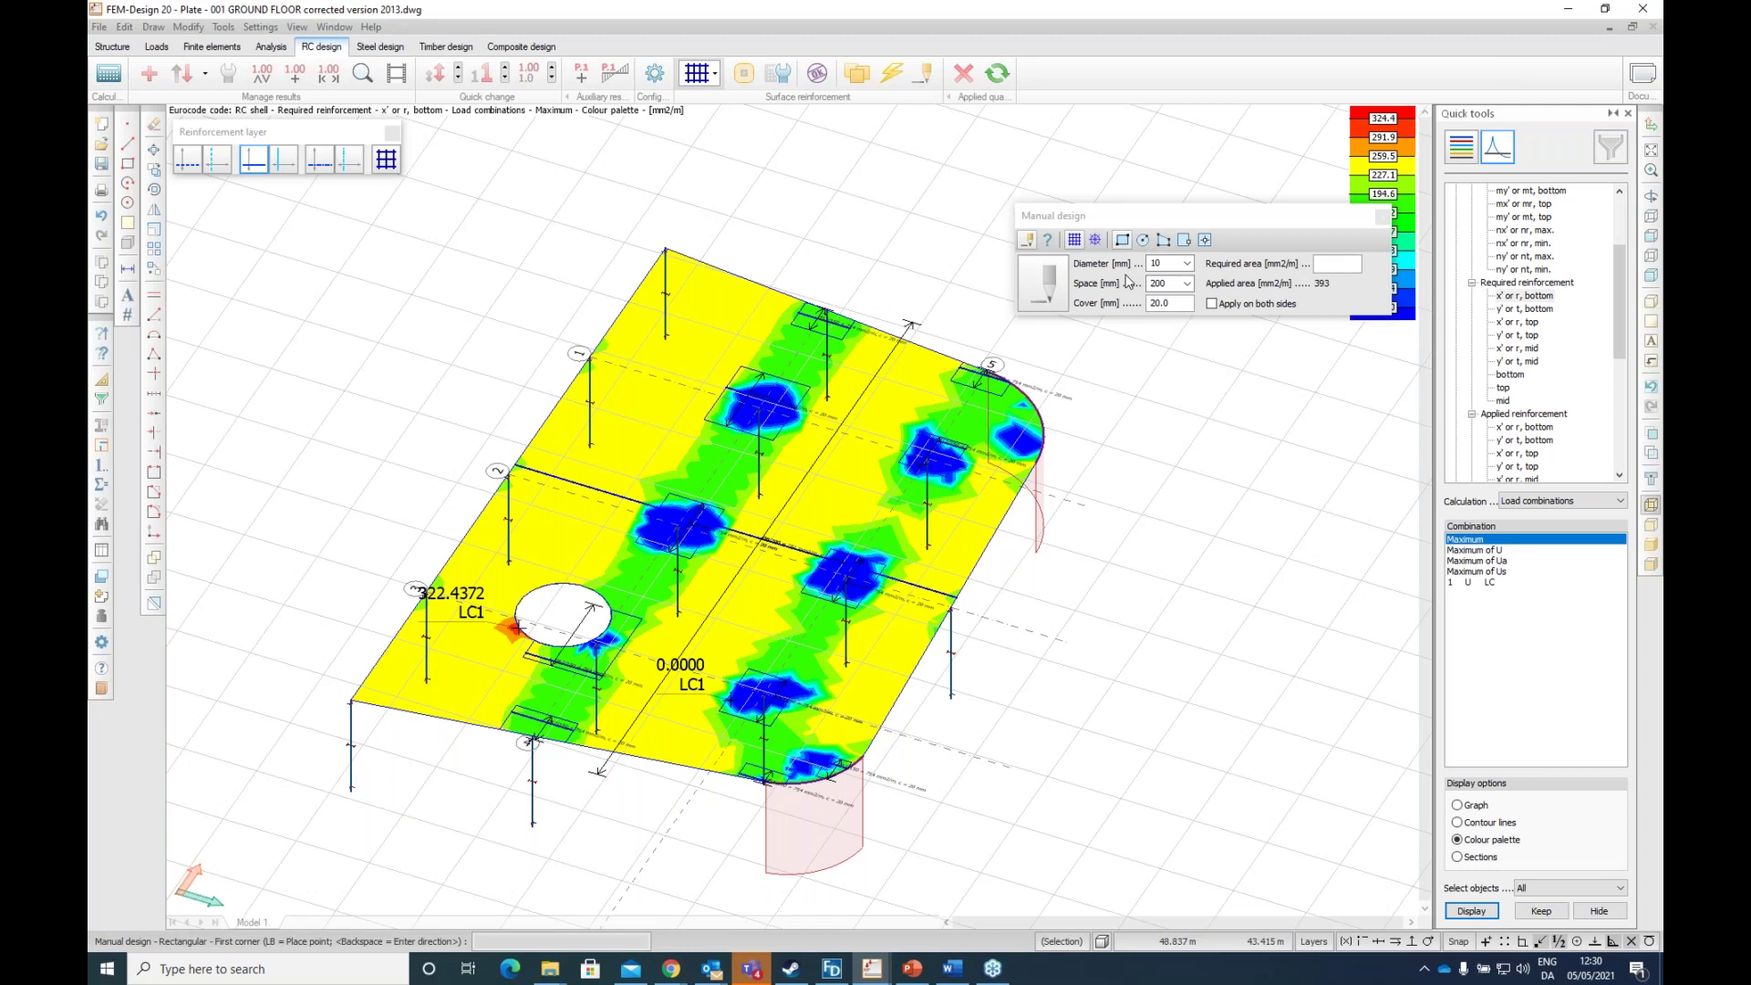
scroll(675, 354, "up", 2)
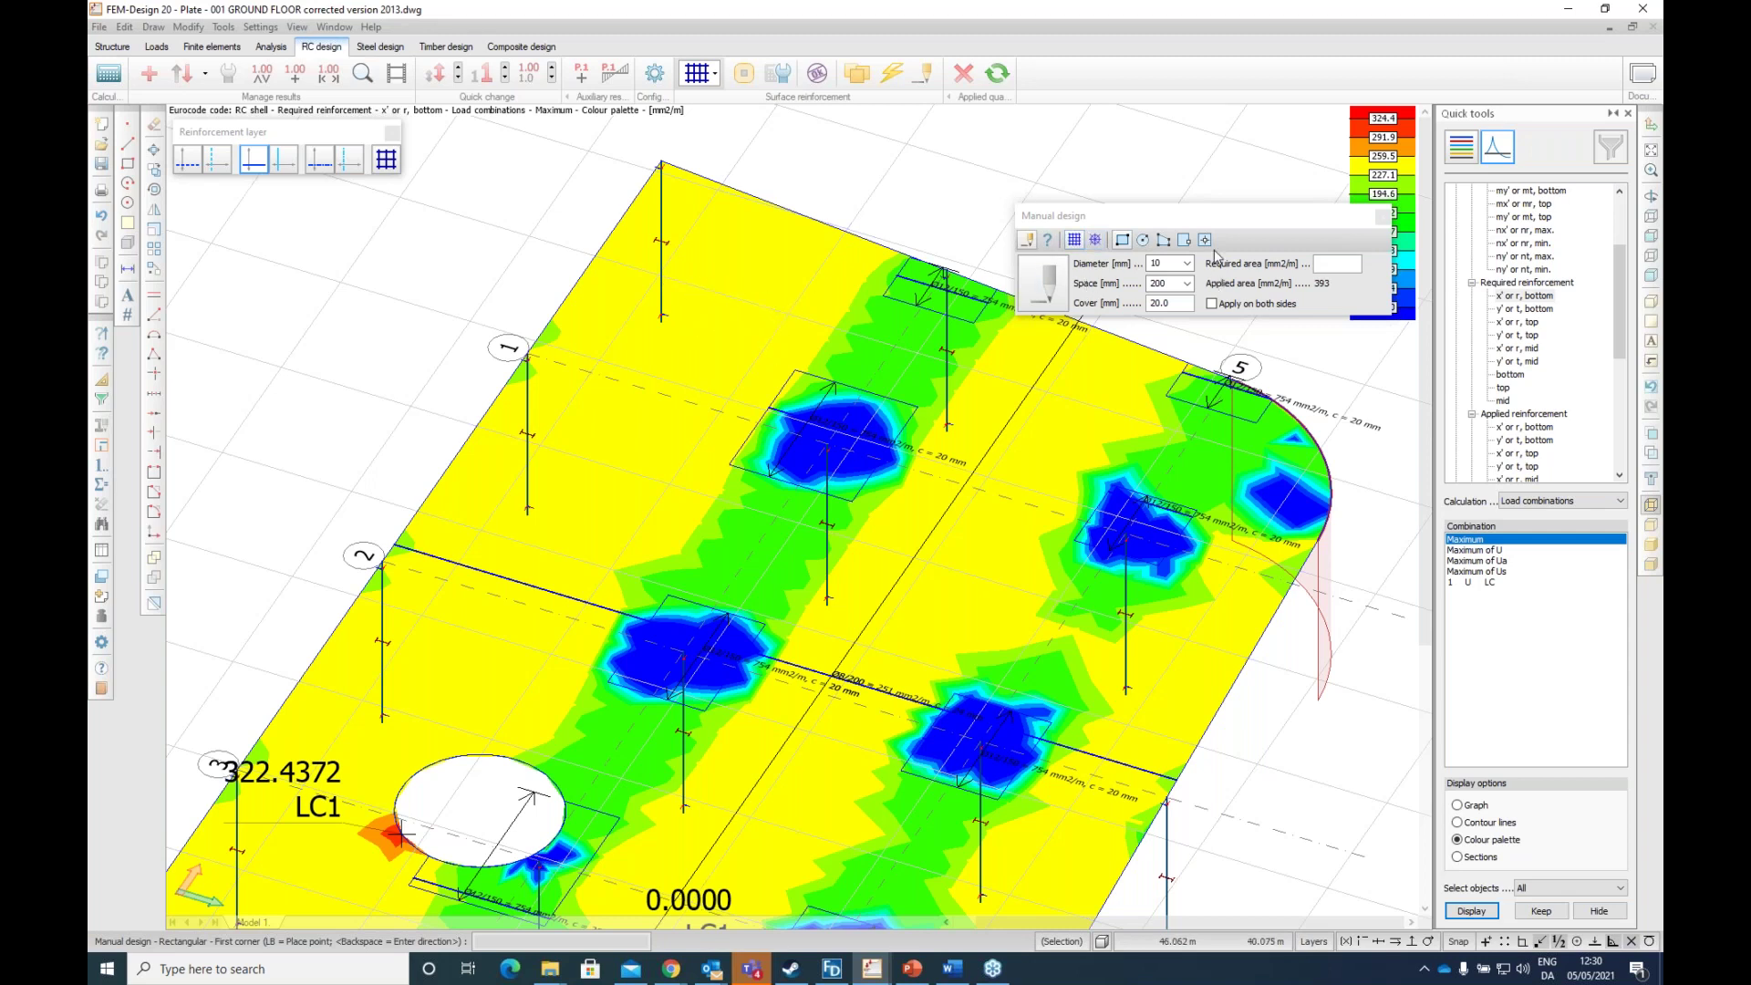
left_click(1188, 263)
left_click(1190, 263)
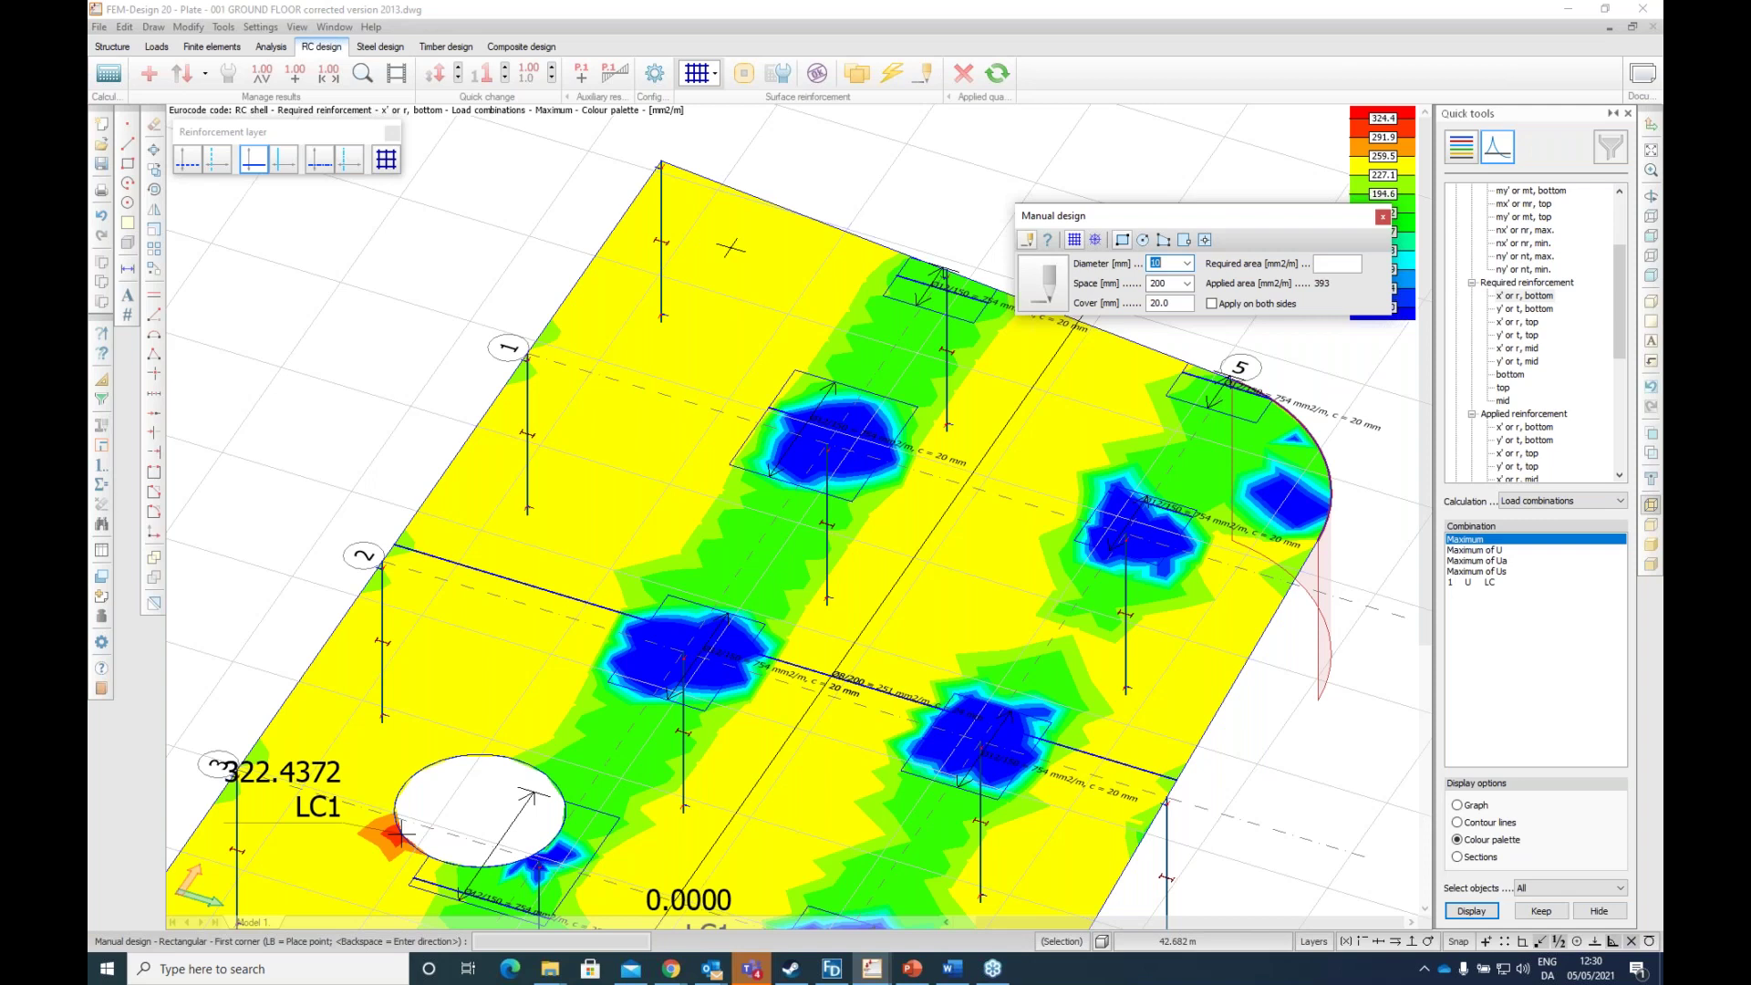
right_click(772, 364)
left_click(798, 396)
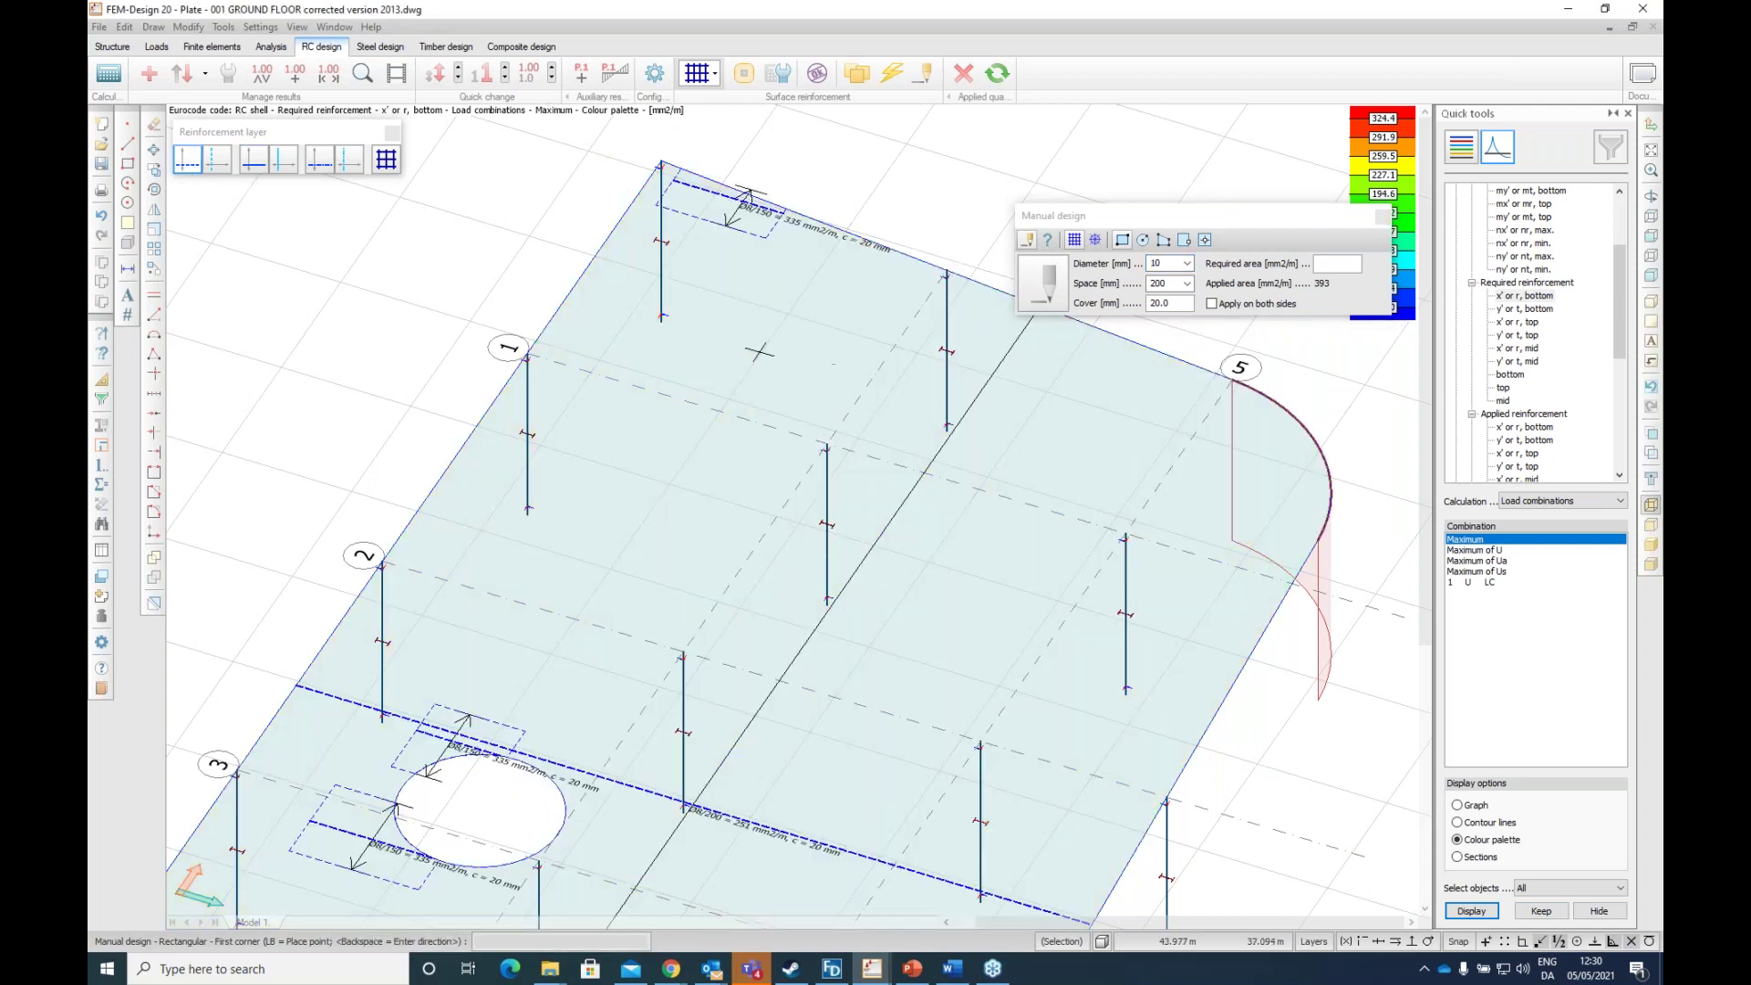
left_click(745, 326)
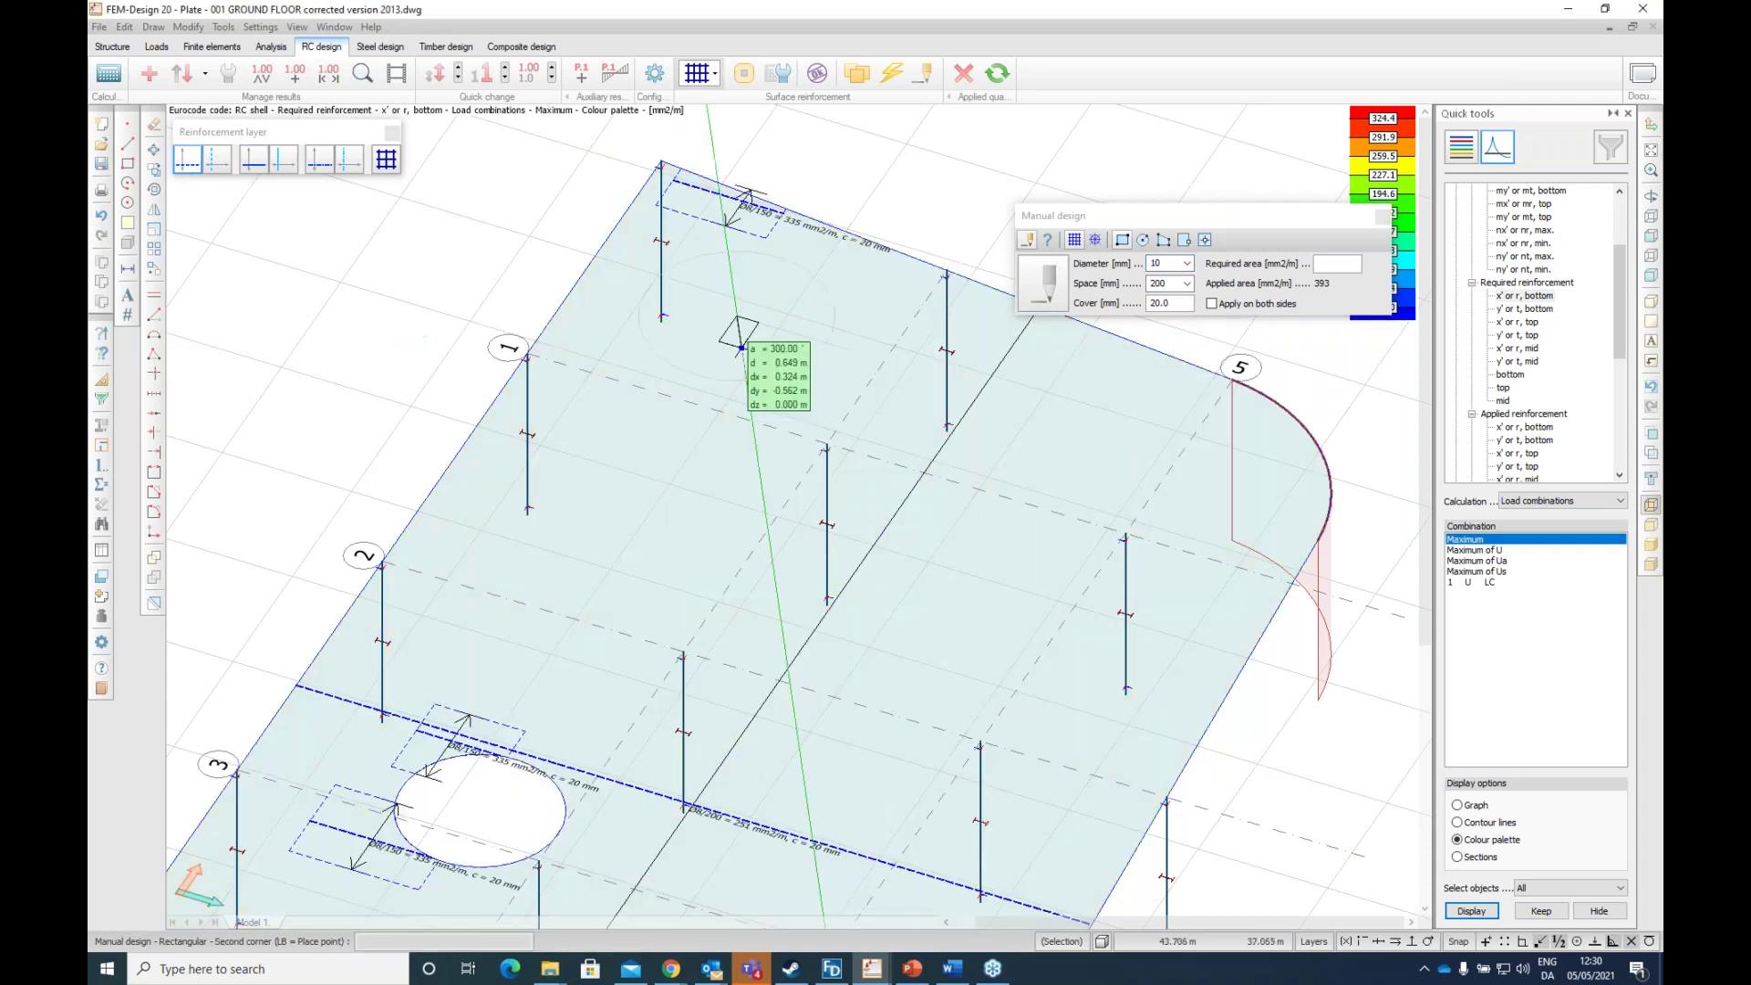
left_click(769, 398)
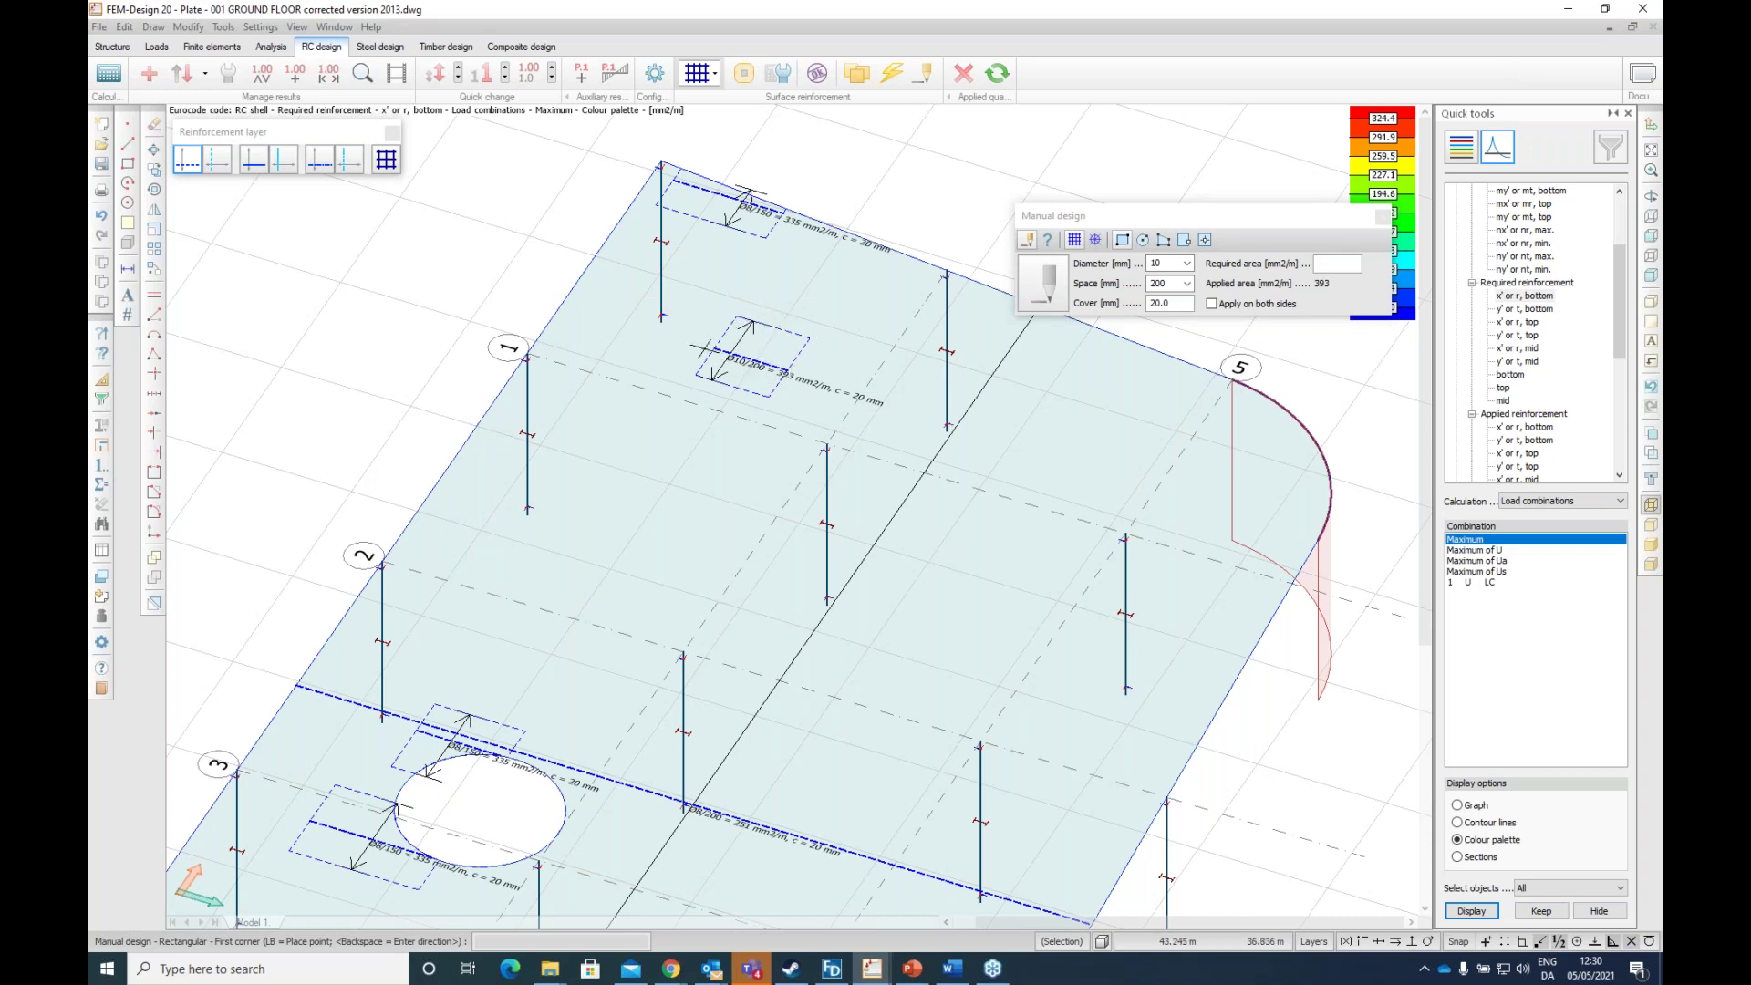
Step: Undo the last manually placed reinforcement region
key("ctrl+z")
scroll(704, 350, "down", 2)
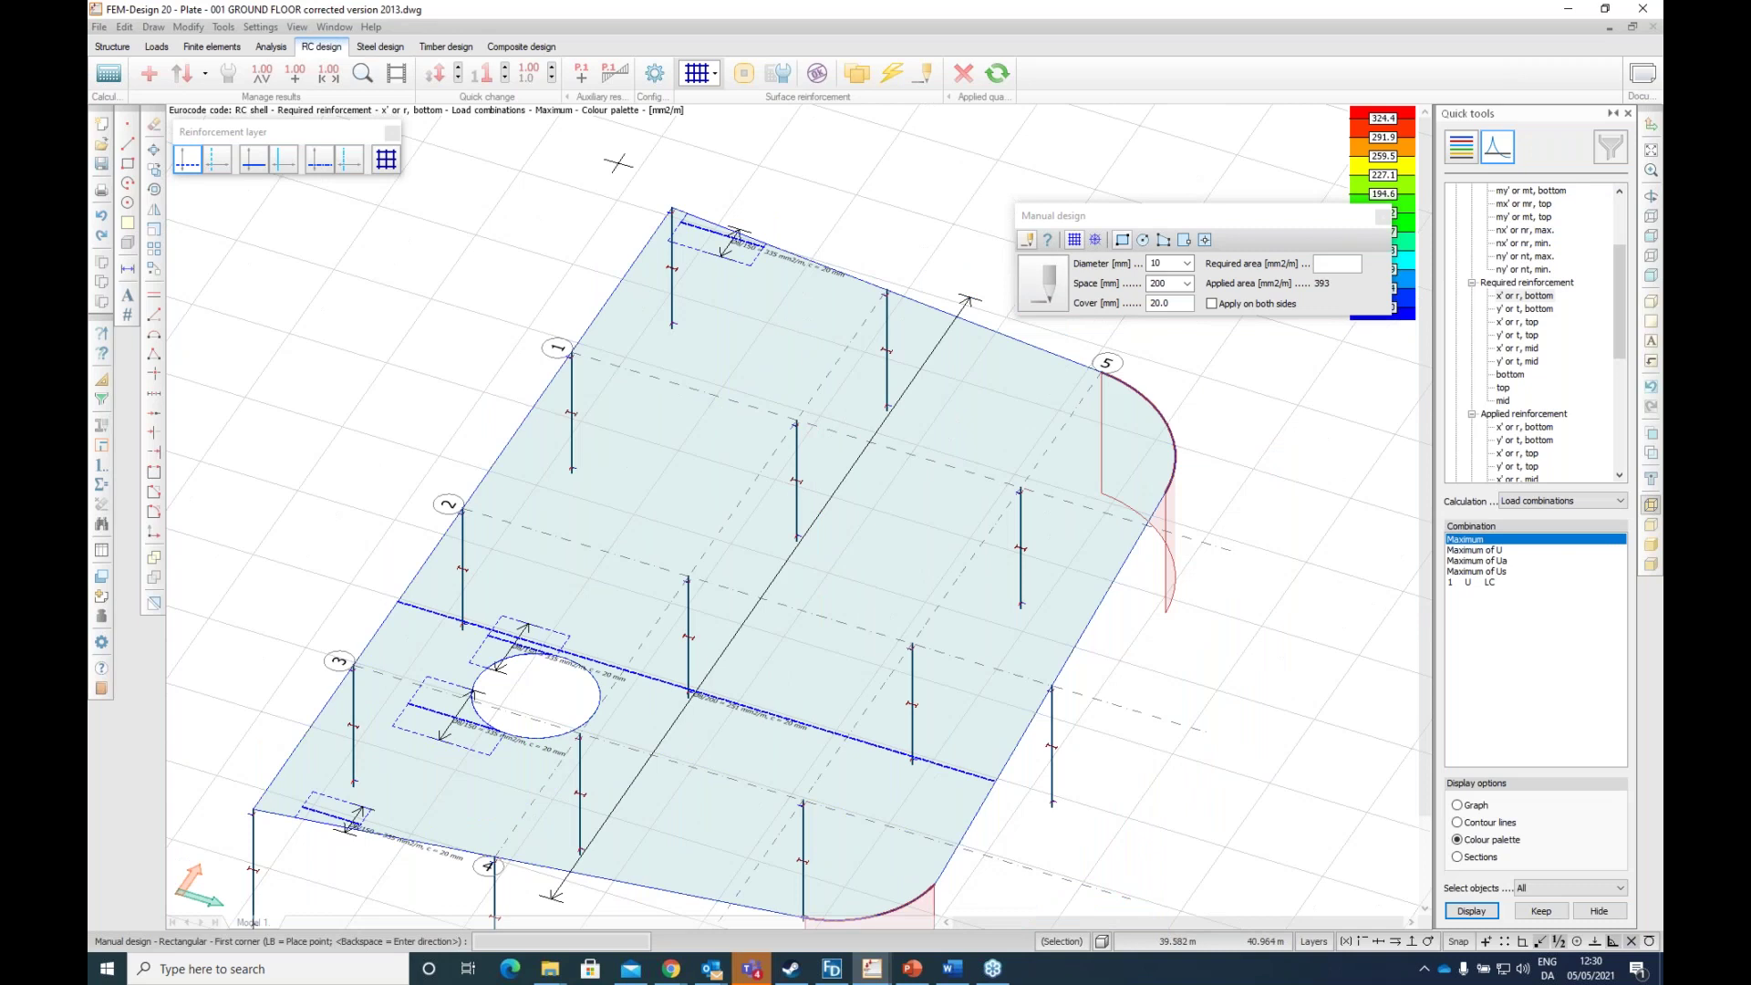
Step: Run the reinforcement check on the slab for load combinations
left_click(817, 73)
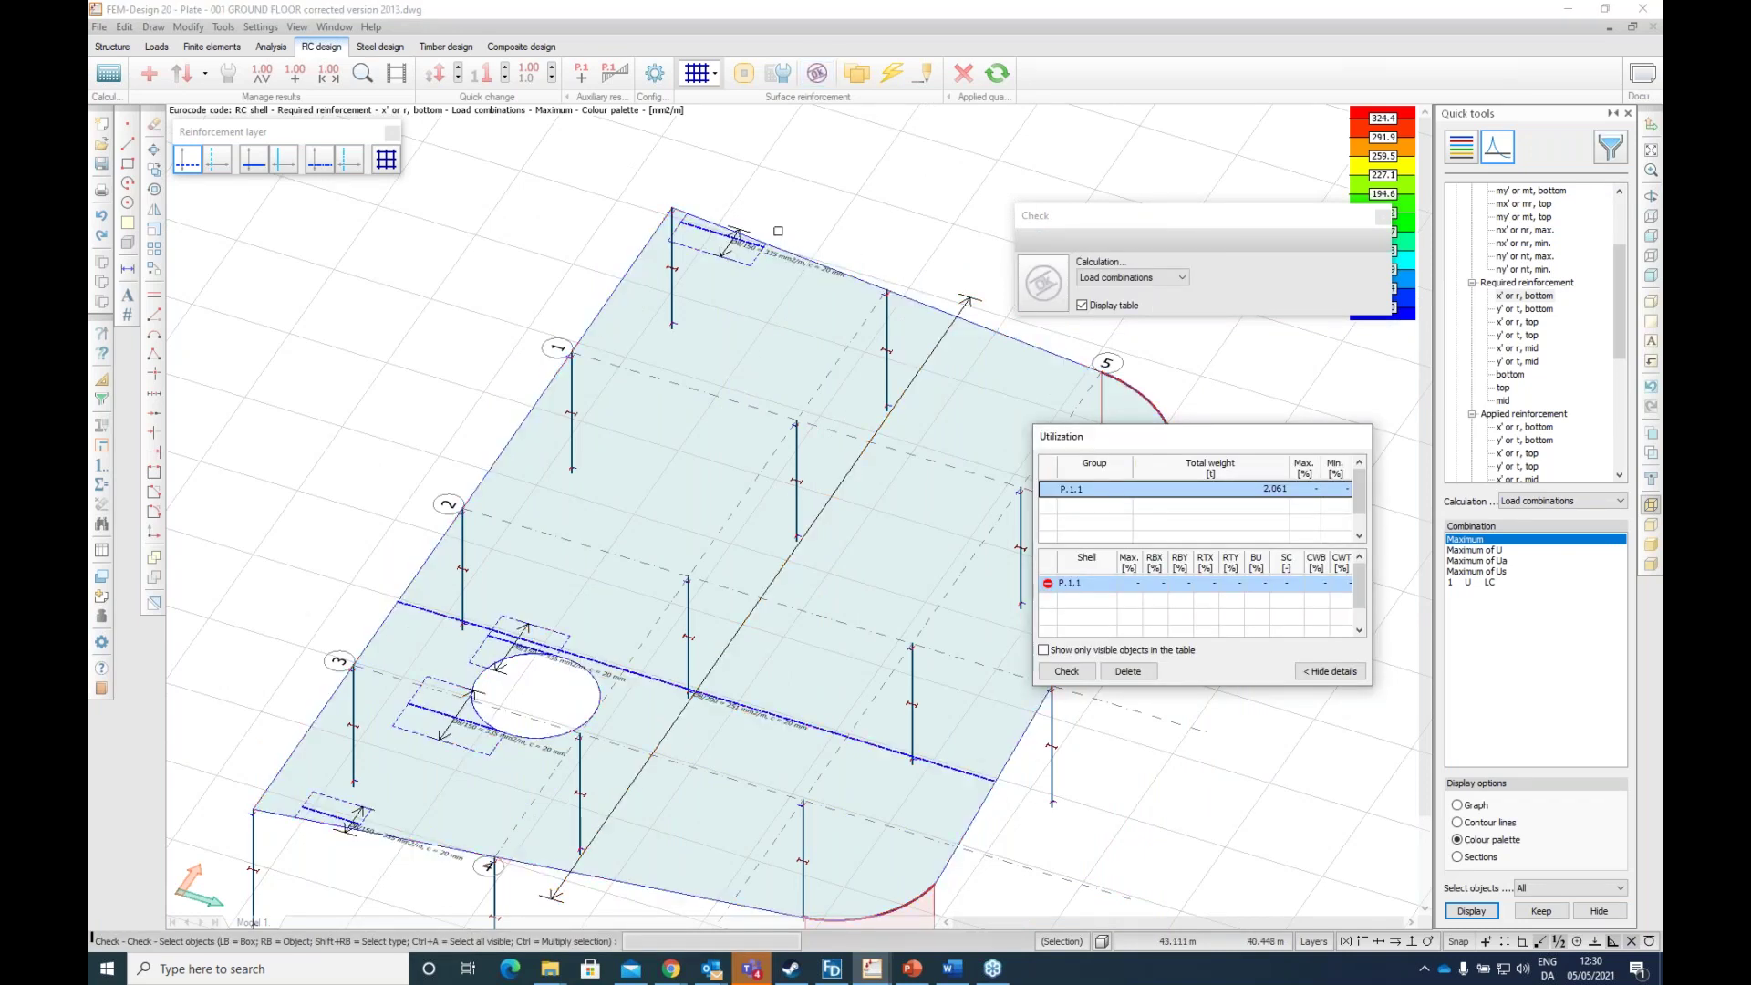
left_click(776, 332)
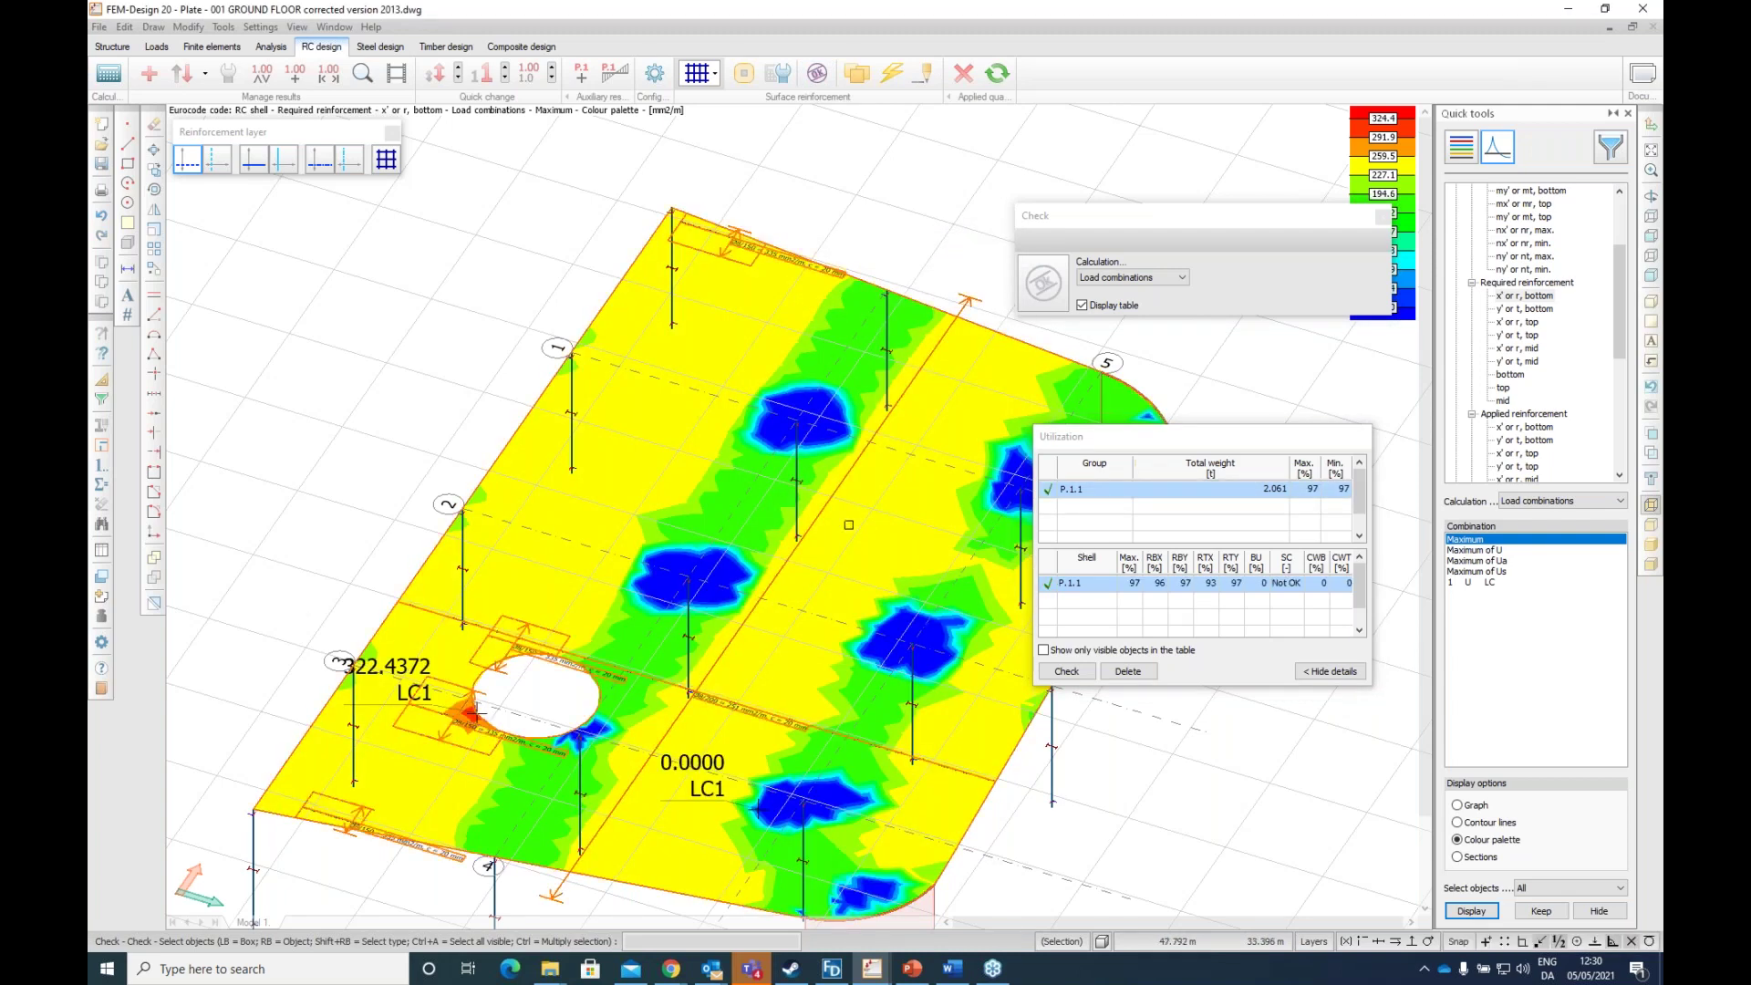
scroll(868, 529, "down", 1)
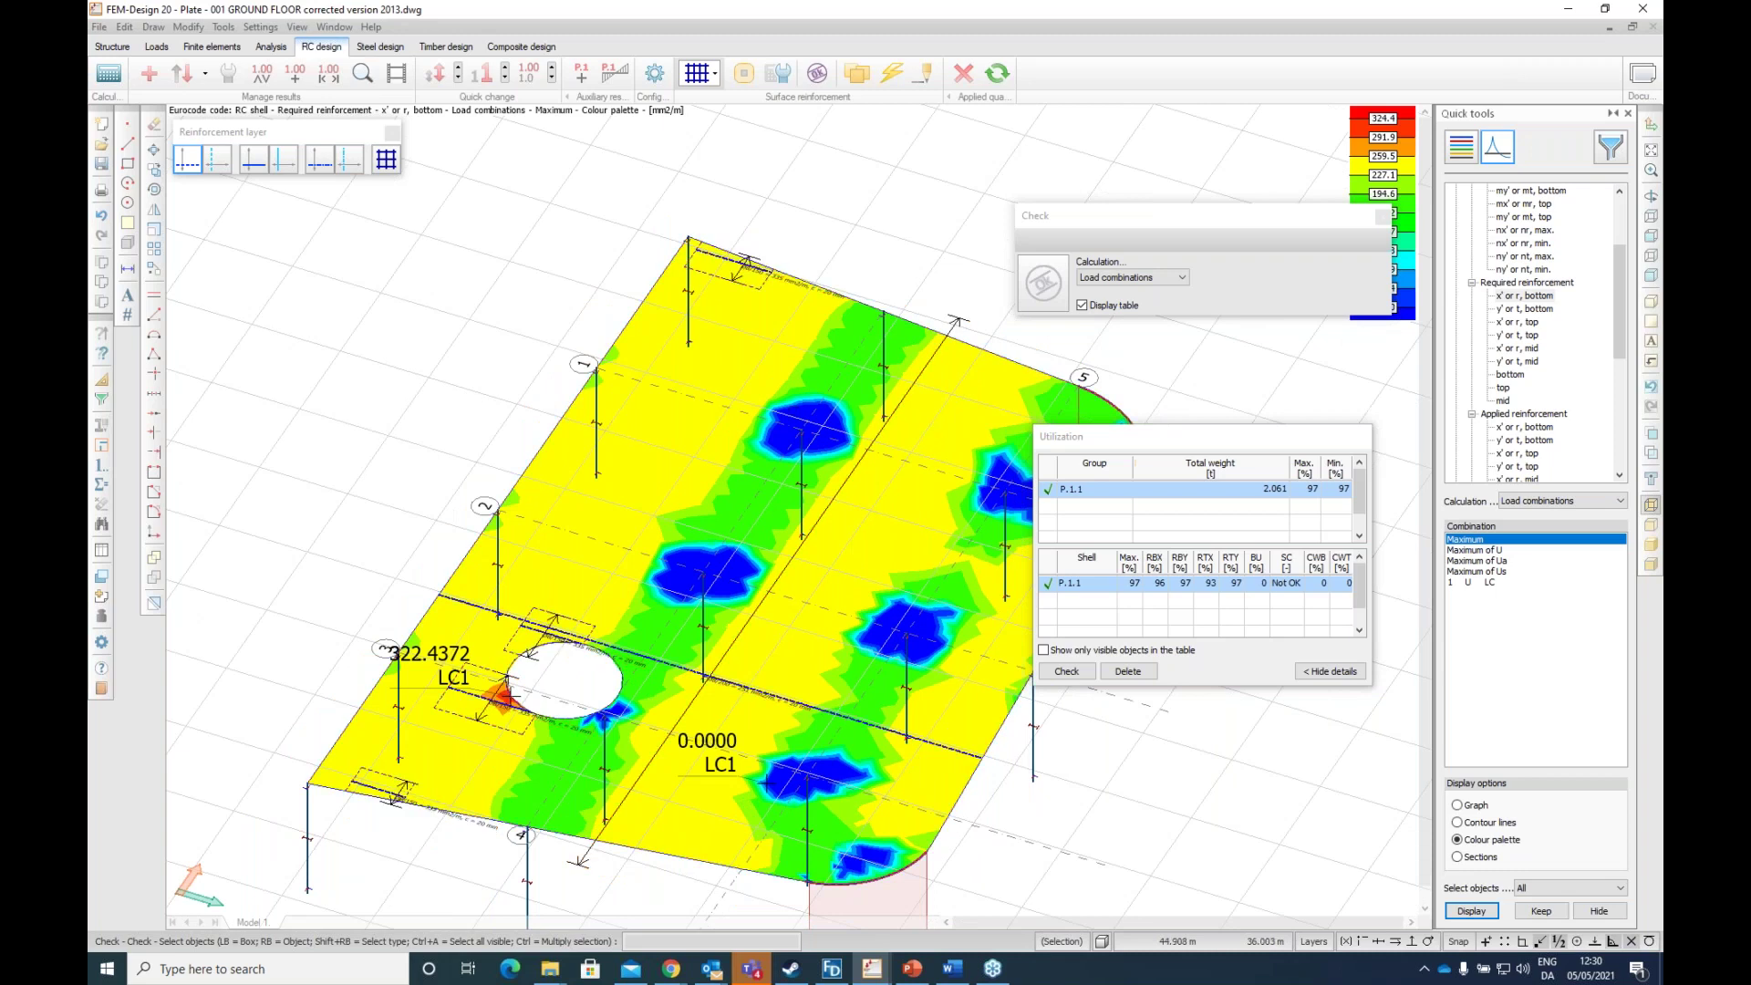
scroll(857, 540, "down", 1)
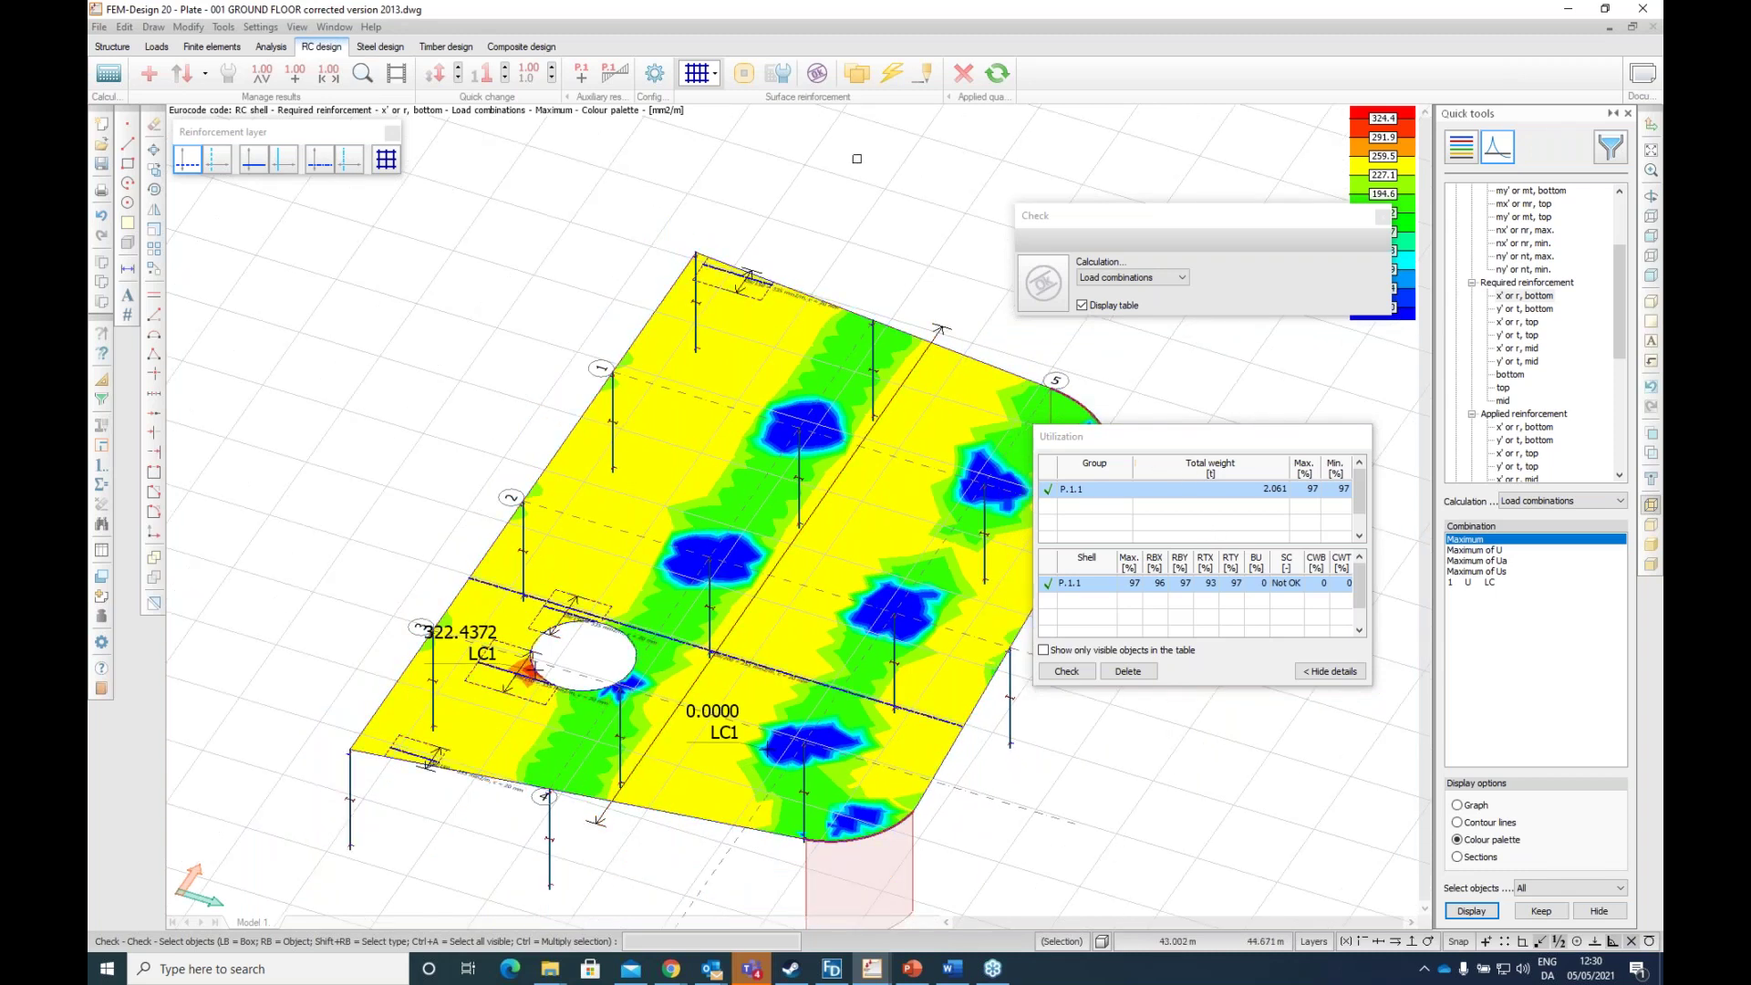
Step: Place a result point named PT on the slab near the opening, at about x 43.84 m, y 29.44 m, and open its detailed result
left_click(357, 78)
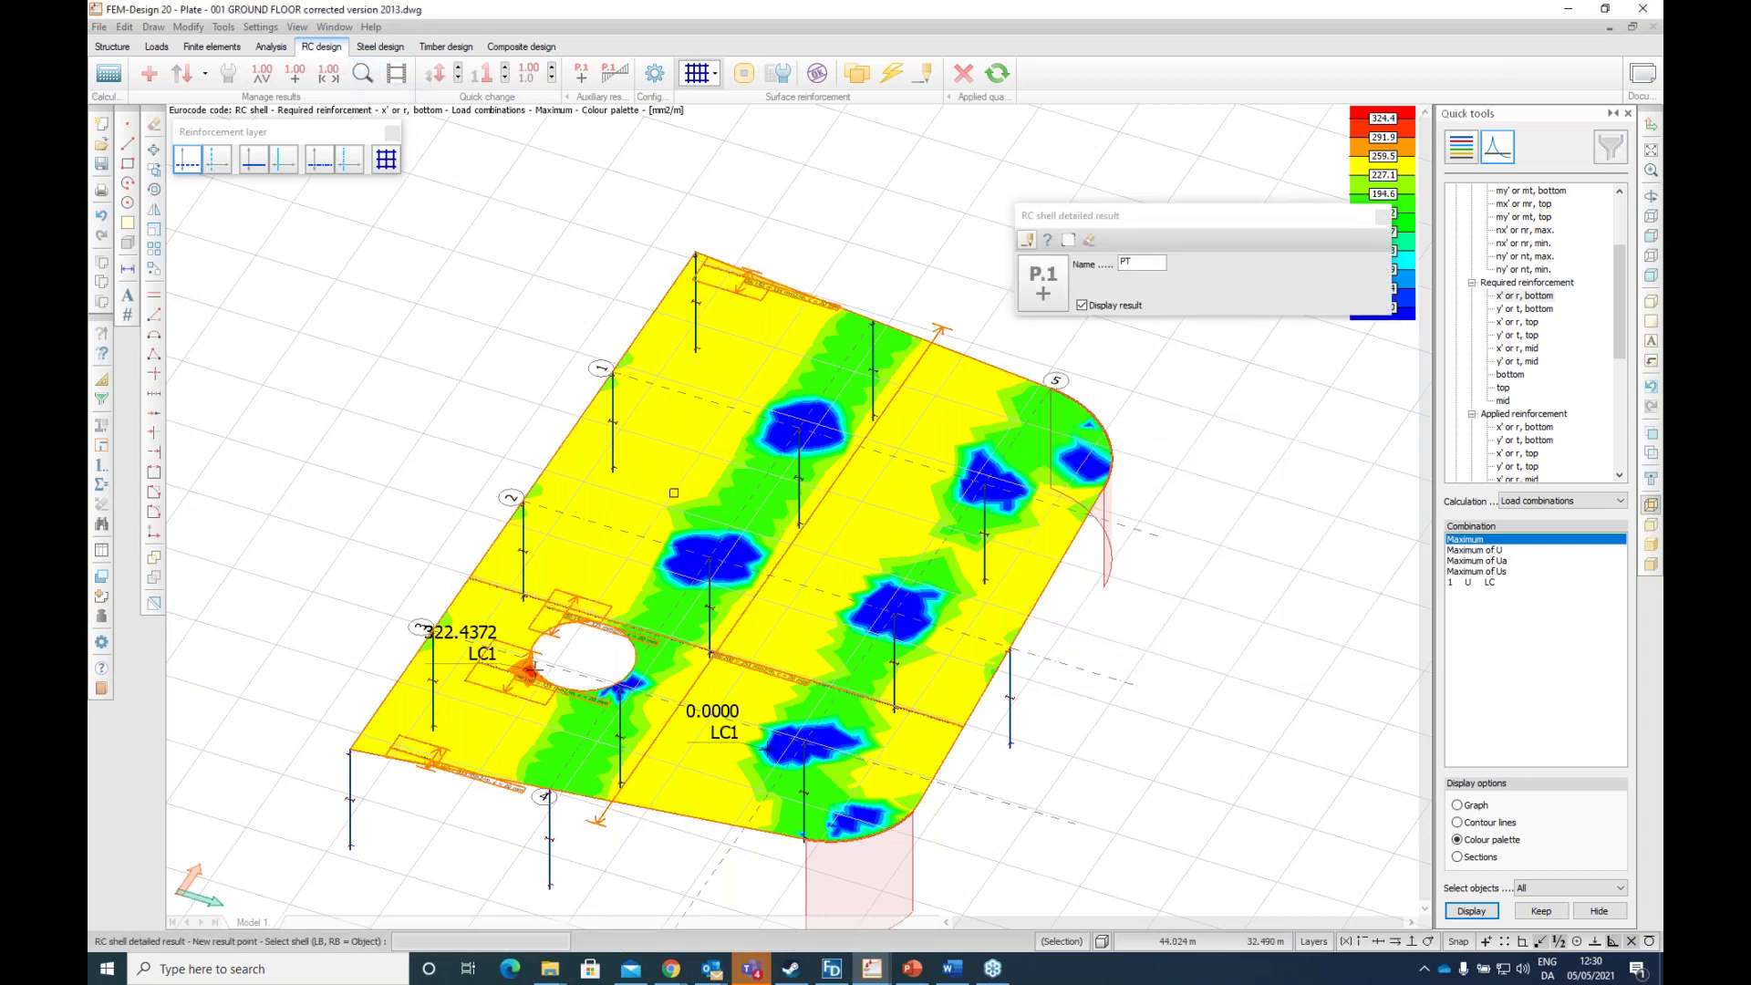
left_click(662, 465)
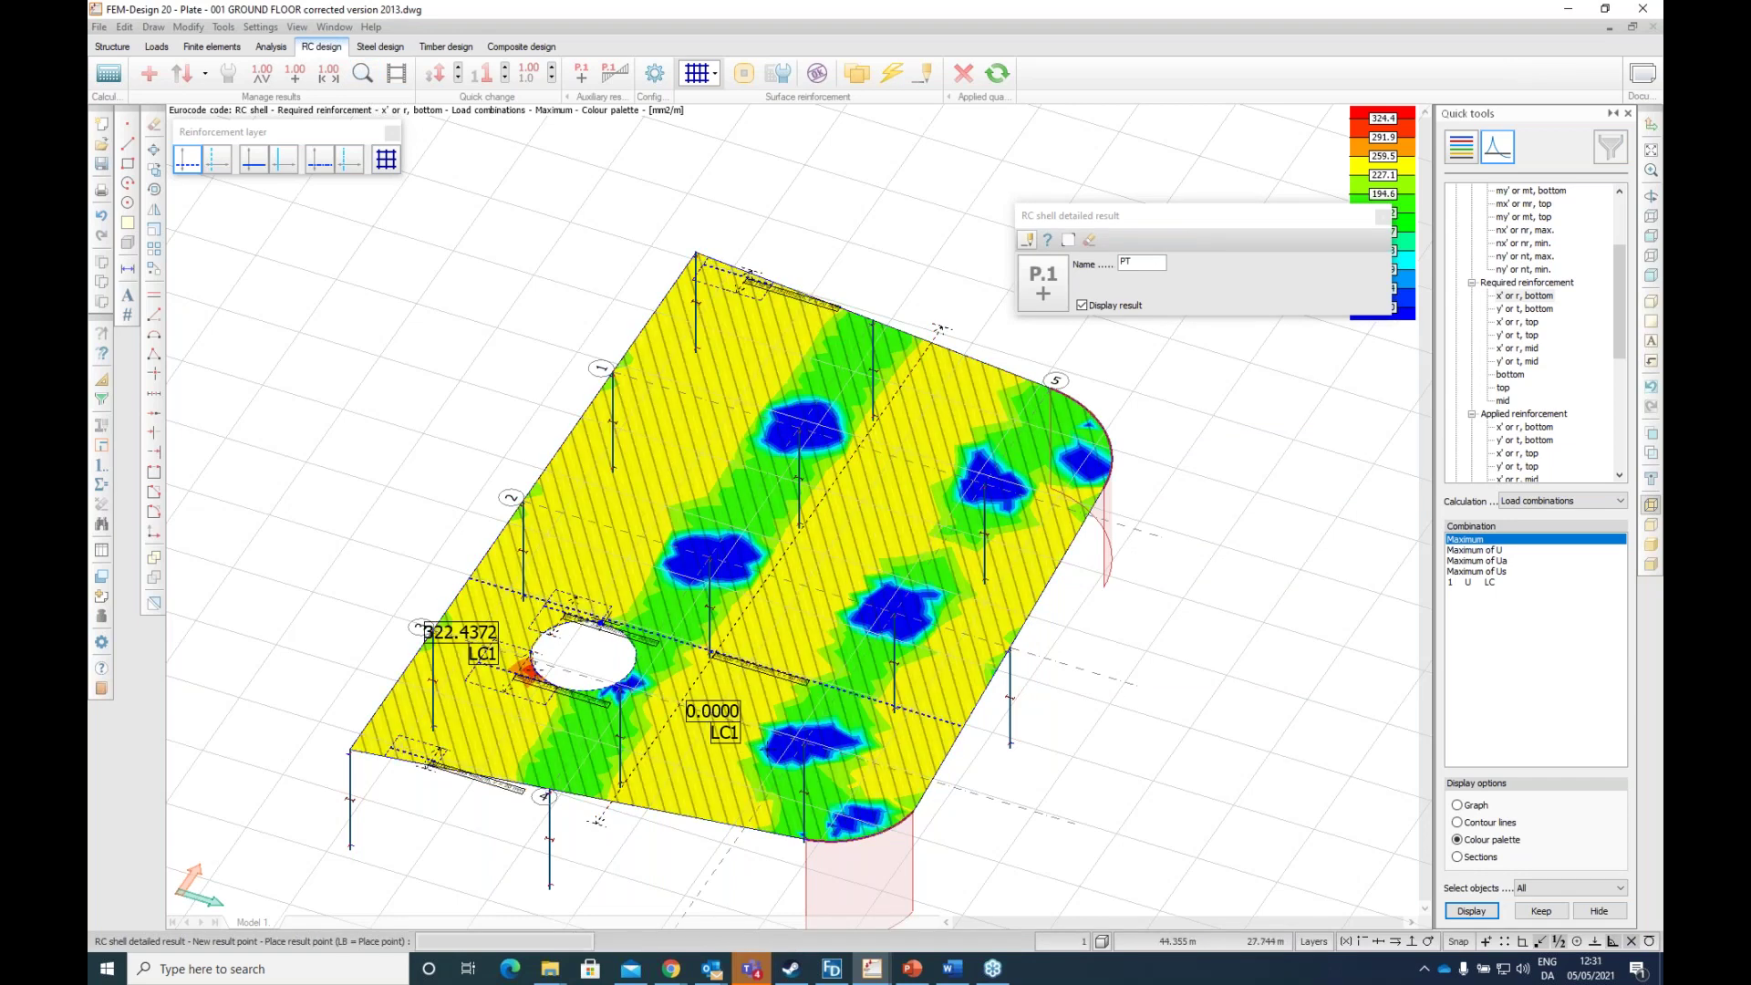
scroll(610, 612, "up", 5)
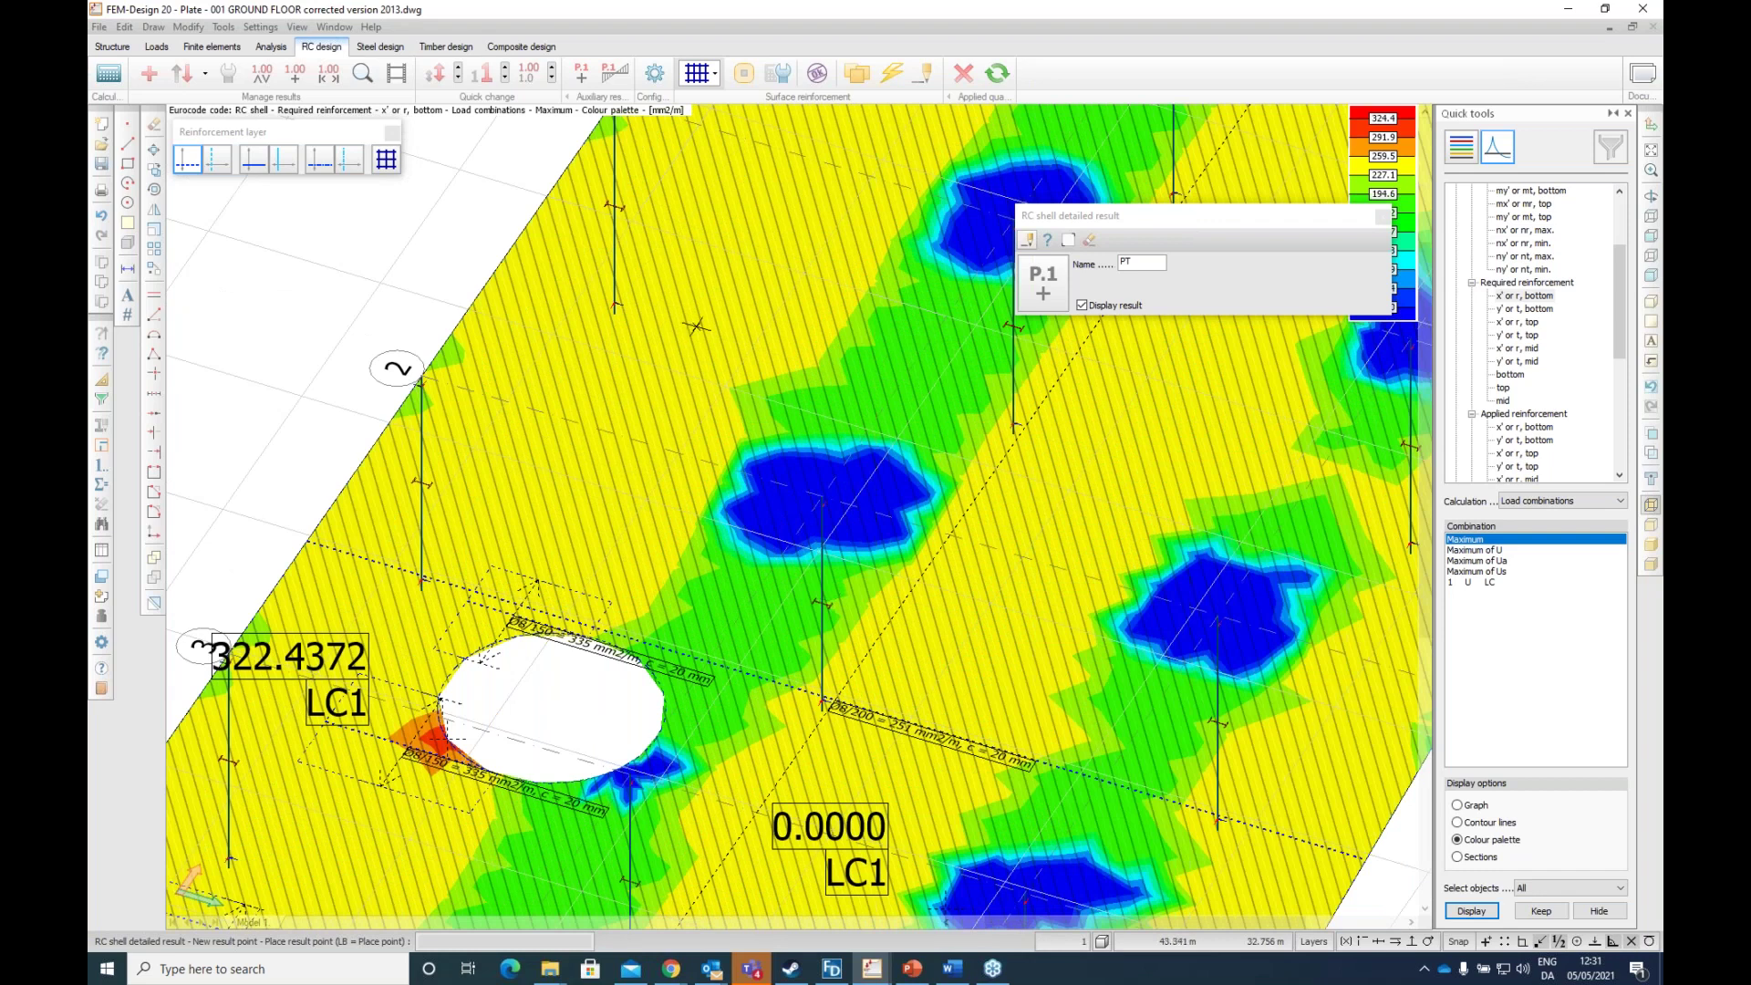
scroll(694, 336, "down", 2)
scroll(696, 330, "down", 1)
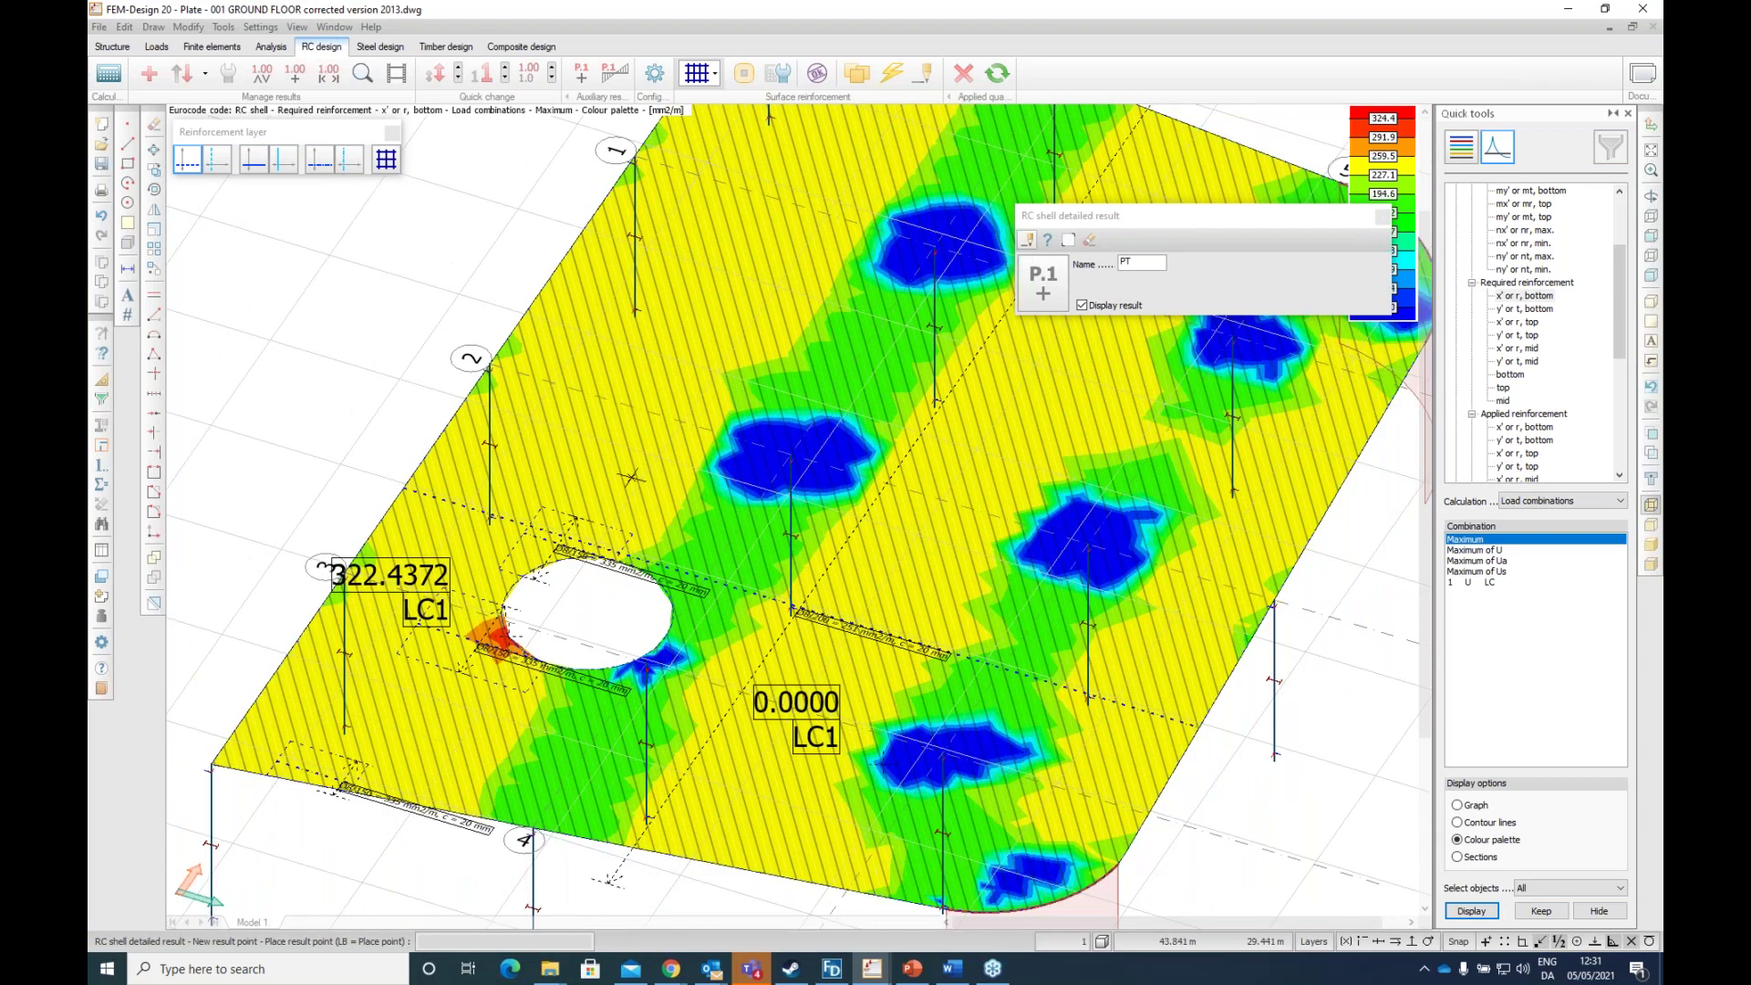
key("Escape")
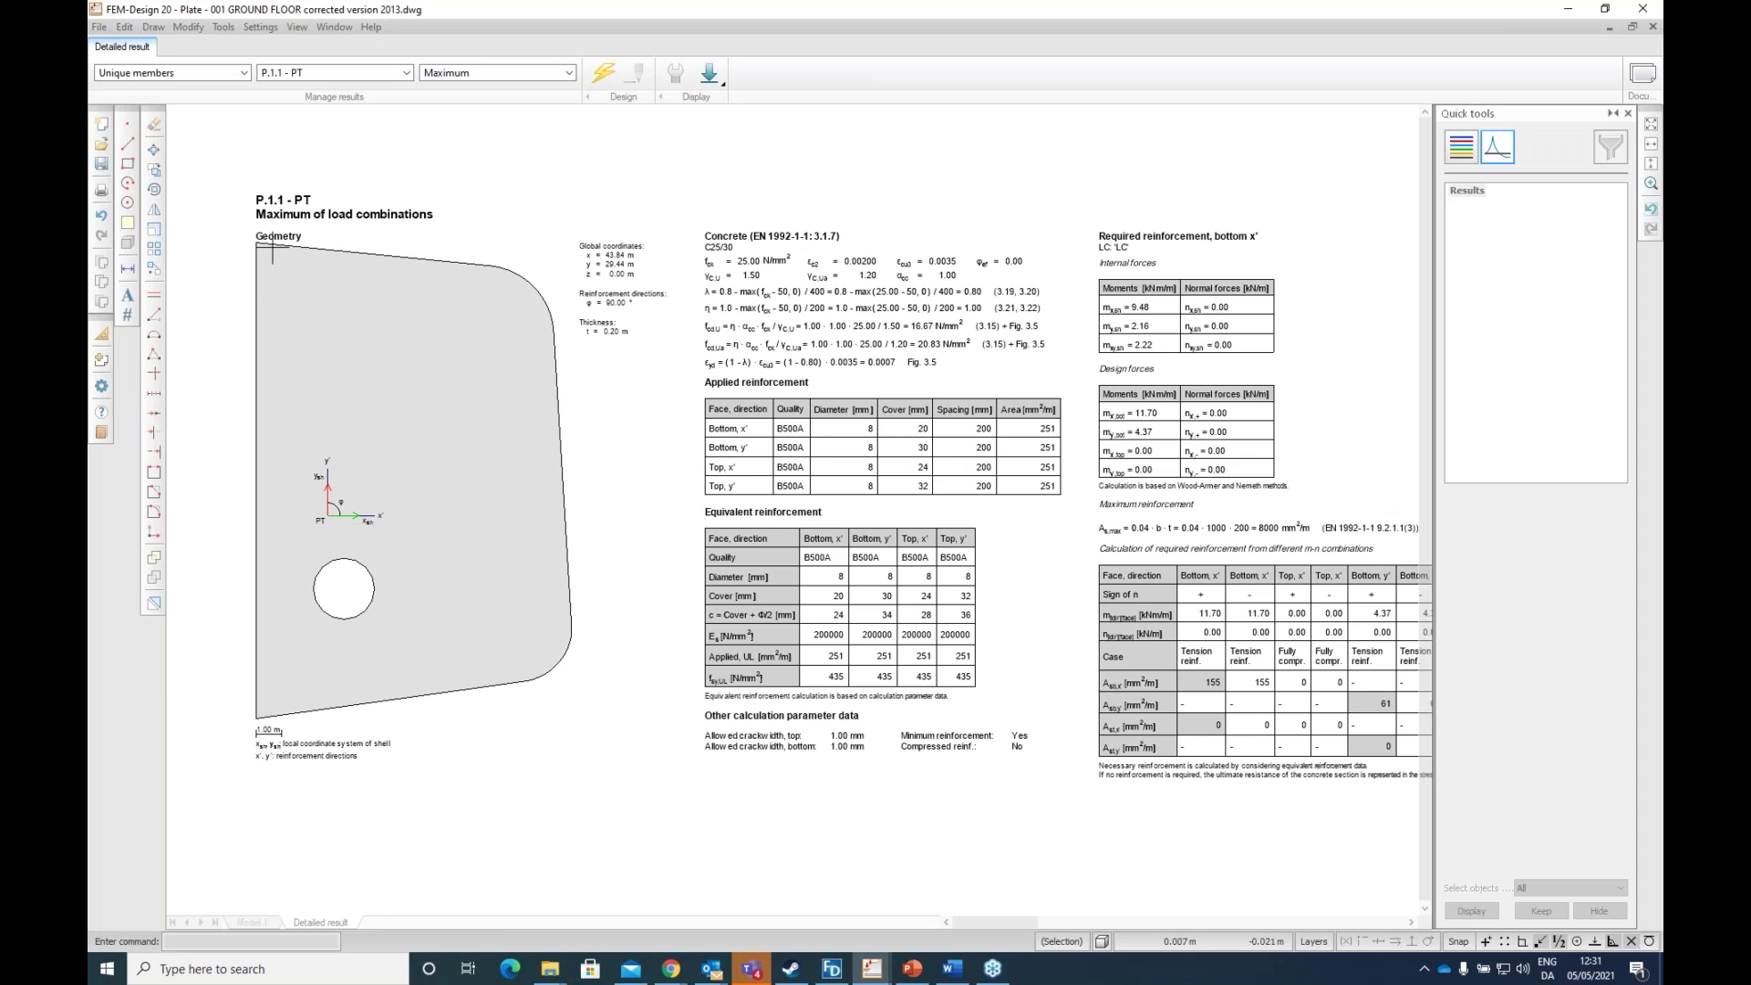
scroll(436, 515, "down", 2)
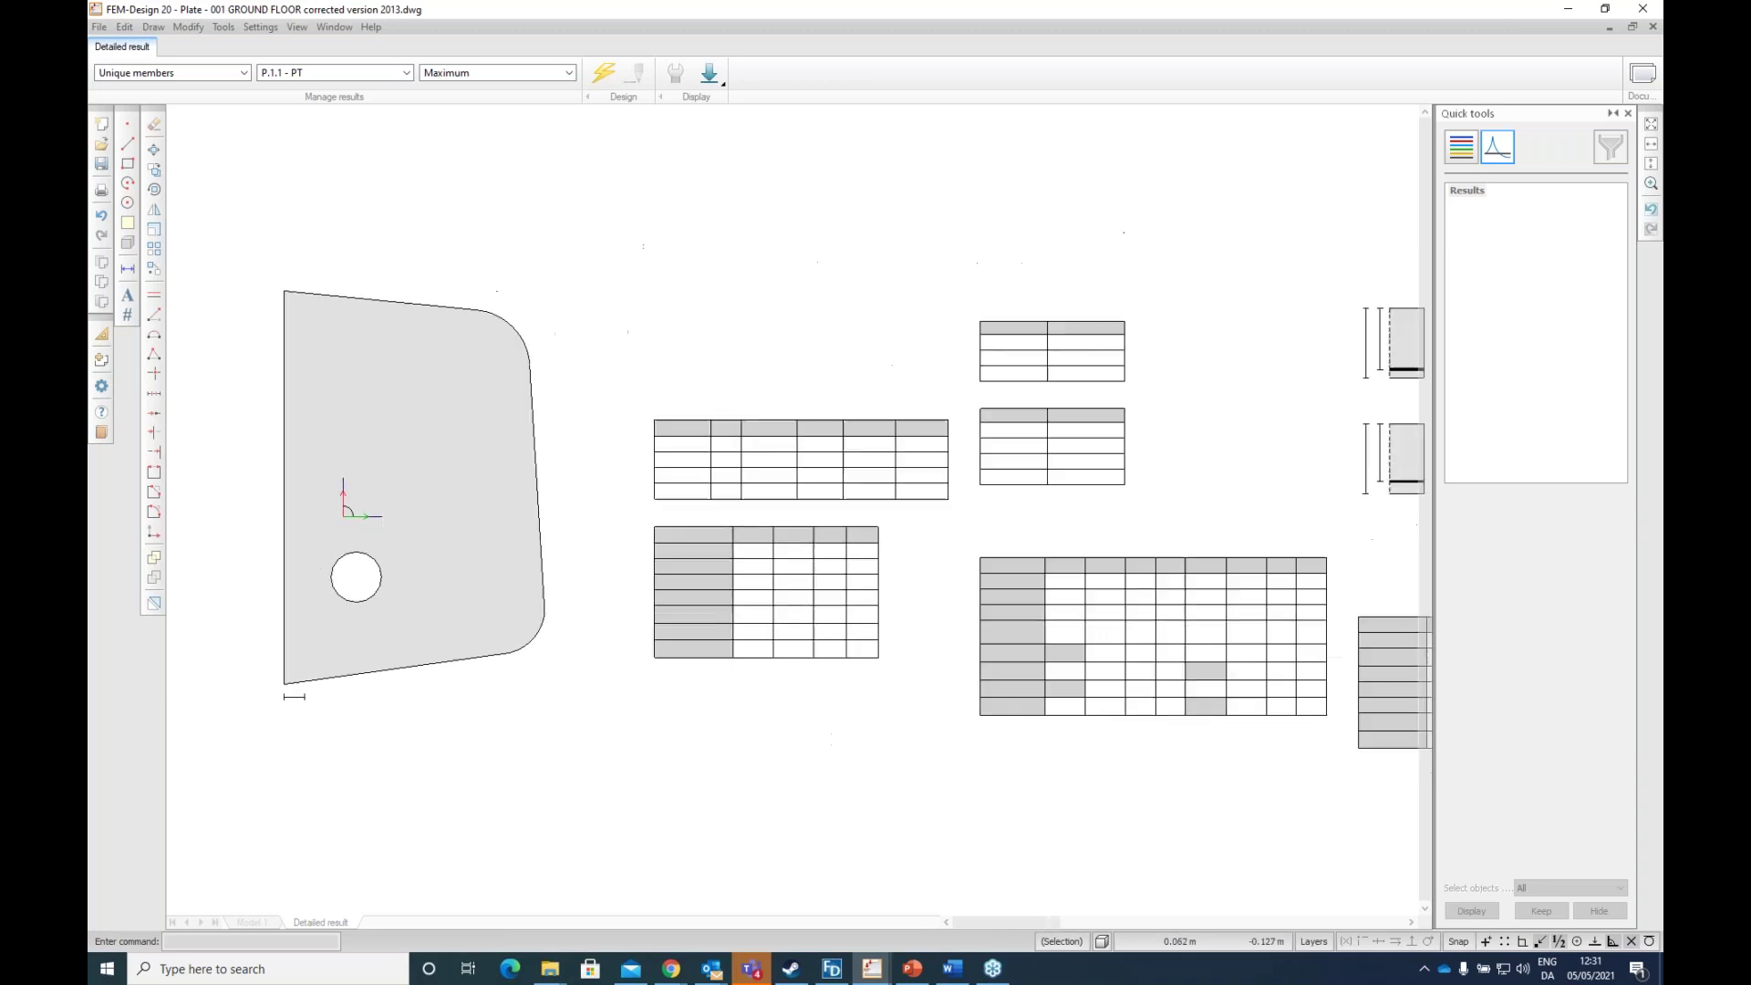
Step: Examine the detailed result of point PT: design forces, required and minimum reinforcement, interaction curves and utilization for each face and direction
middle_click_drag(1381, 430, 855, 429)
scroll(722, 429, "up", 3)
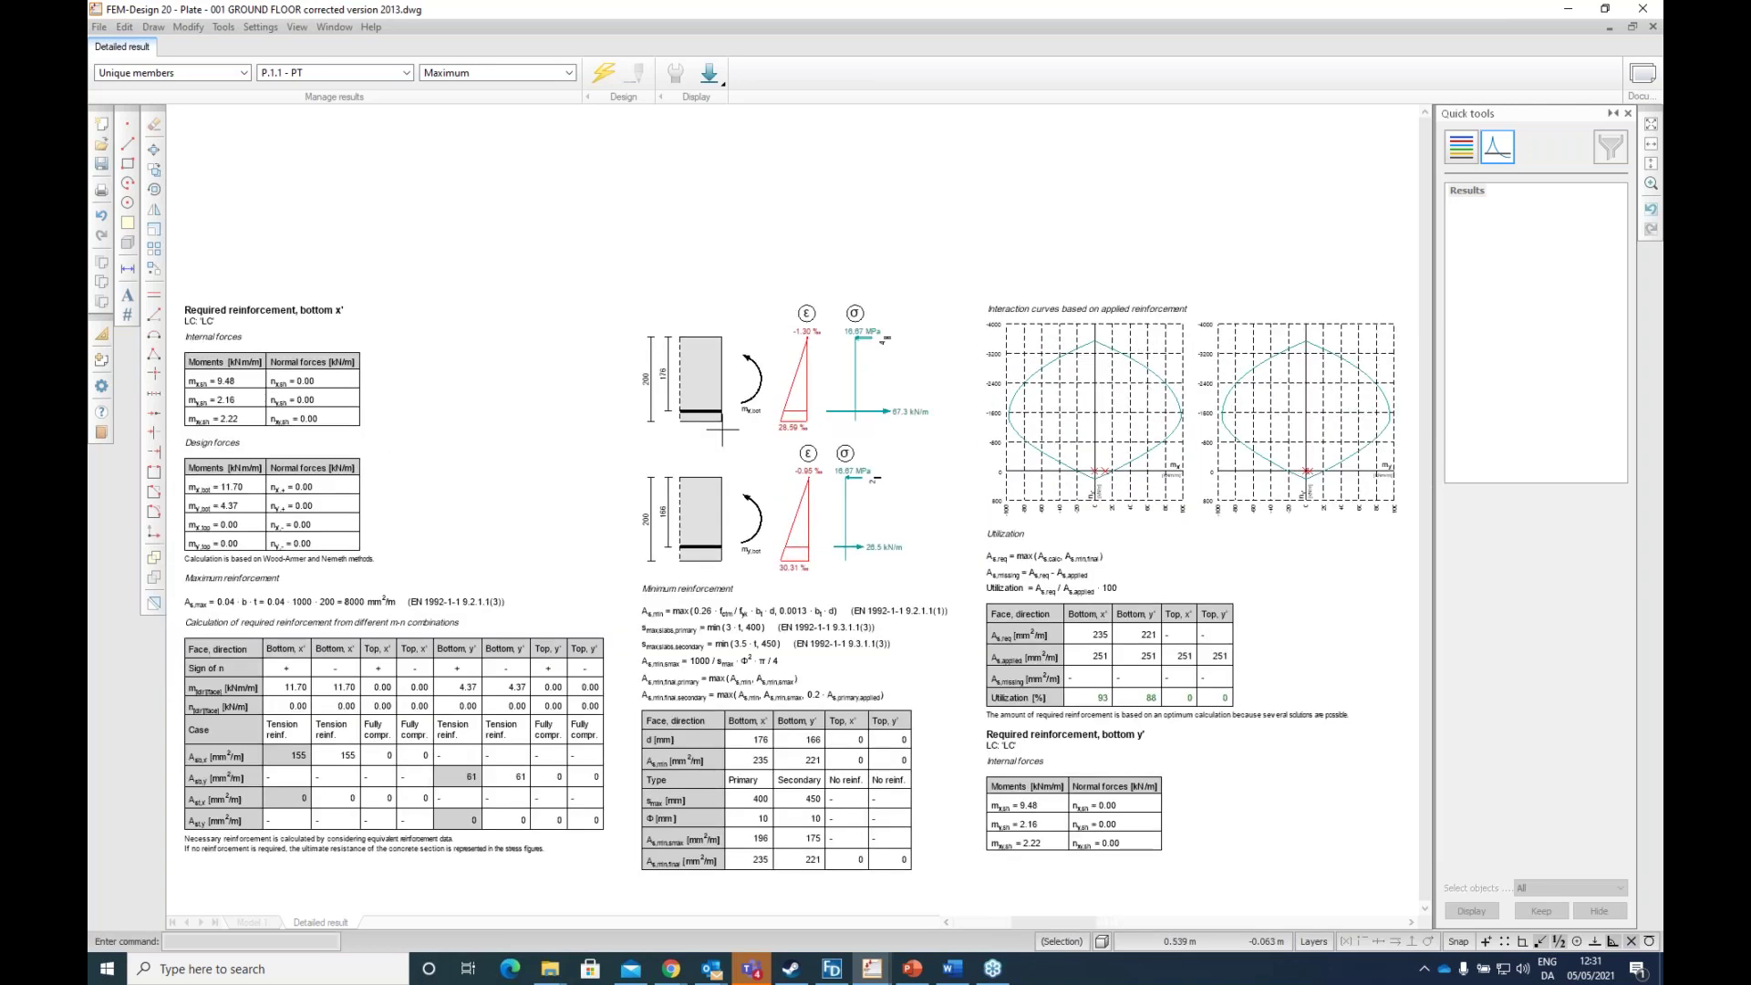
scroll(745, 465, "up", 1)
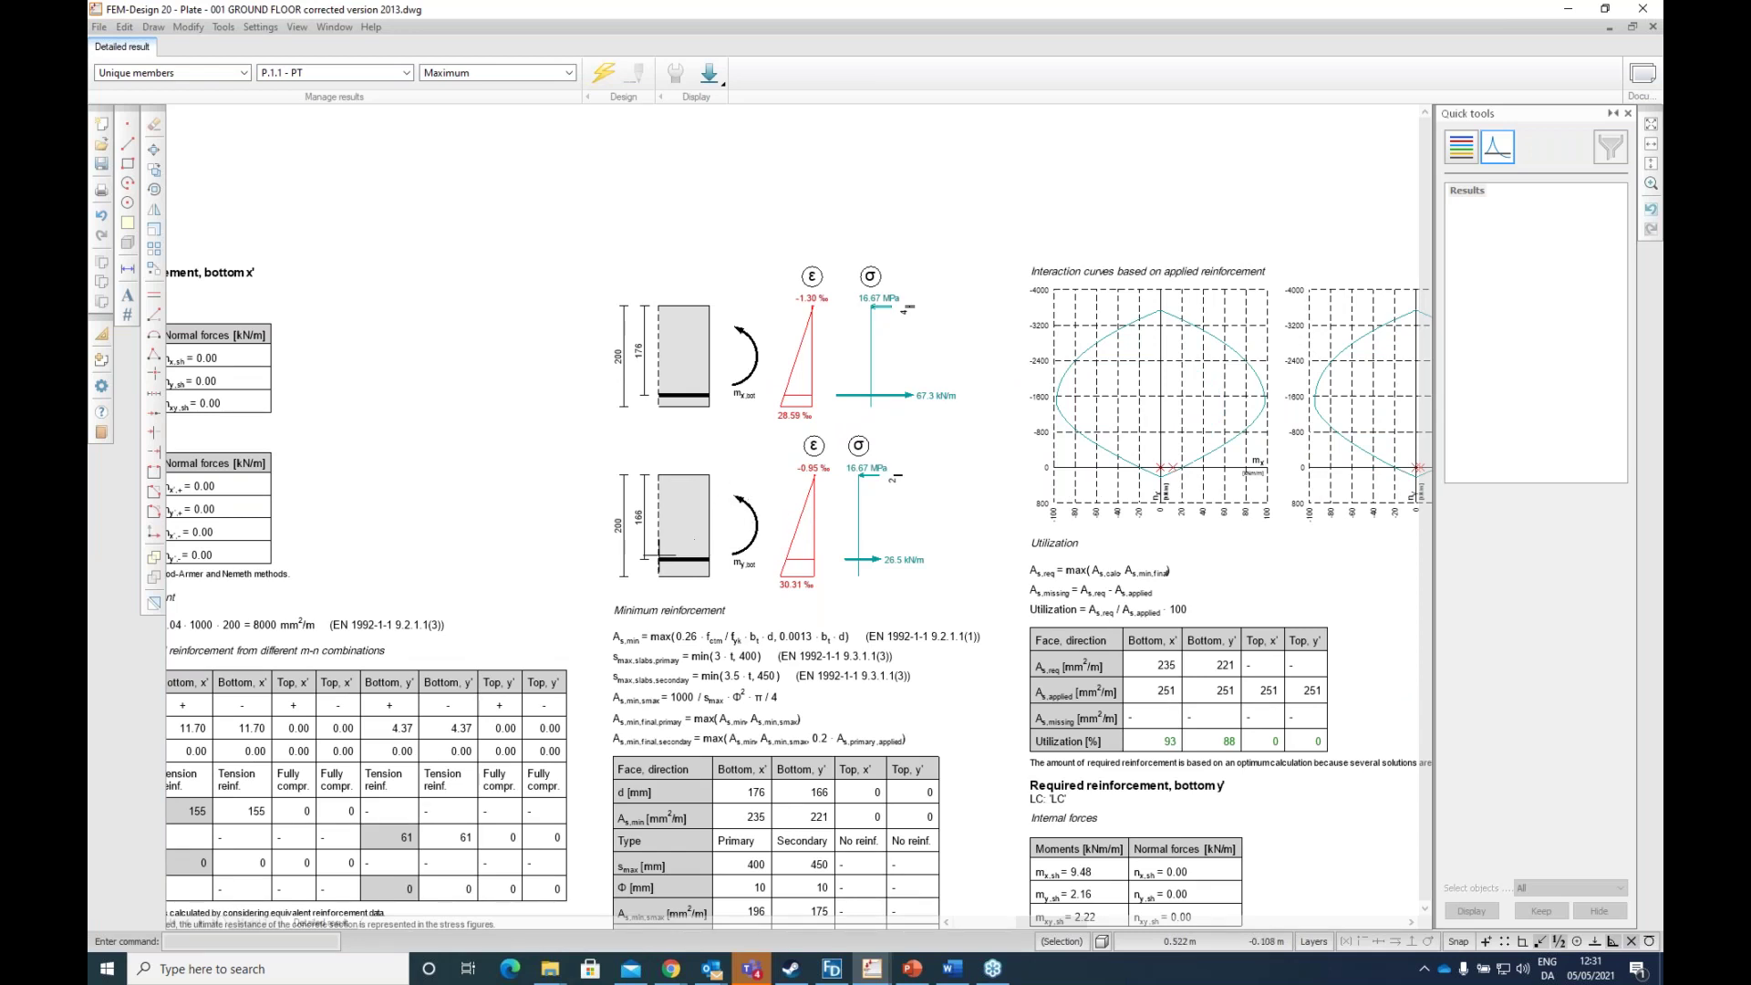
scroll(630, 536, "down", 1)
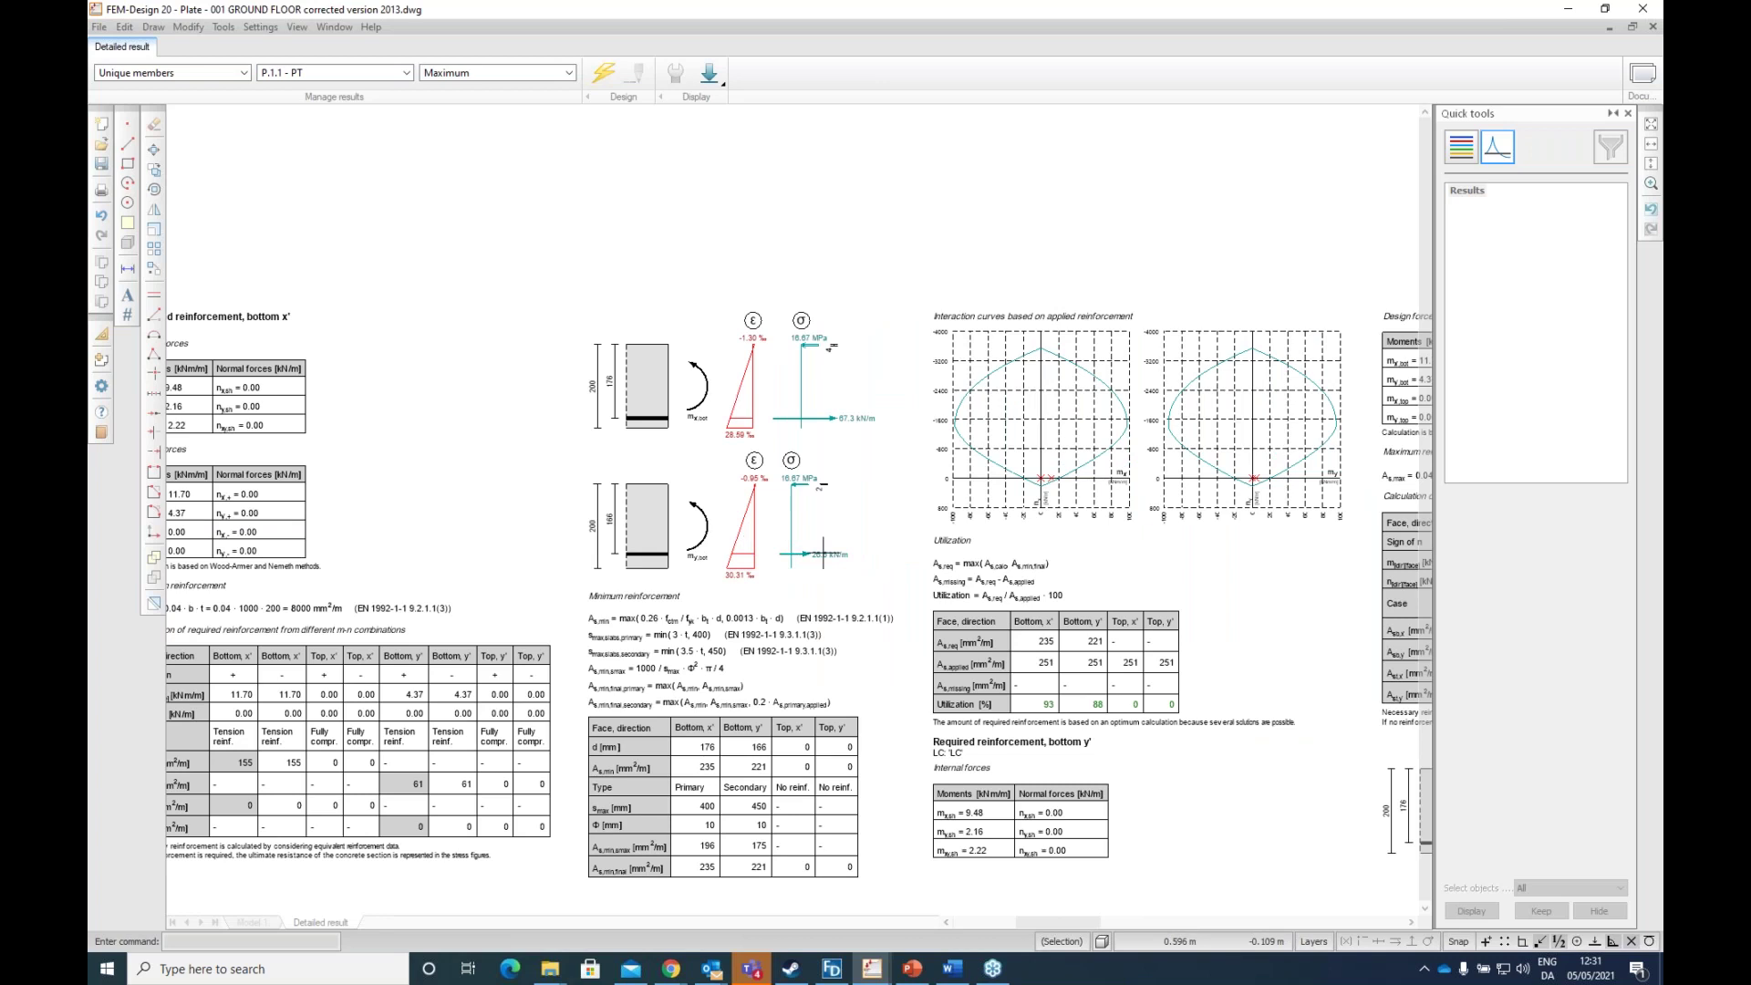
middle_click_drag(1146, 587, 831, 555)
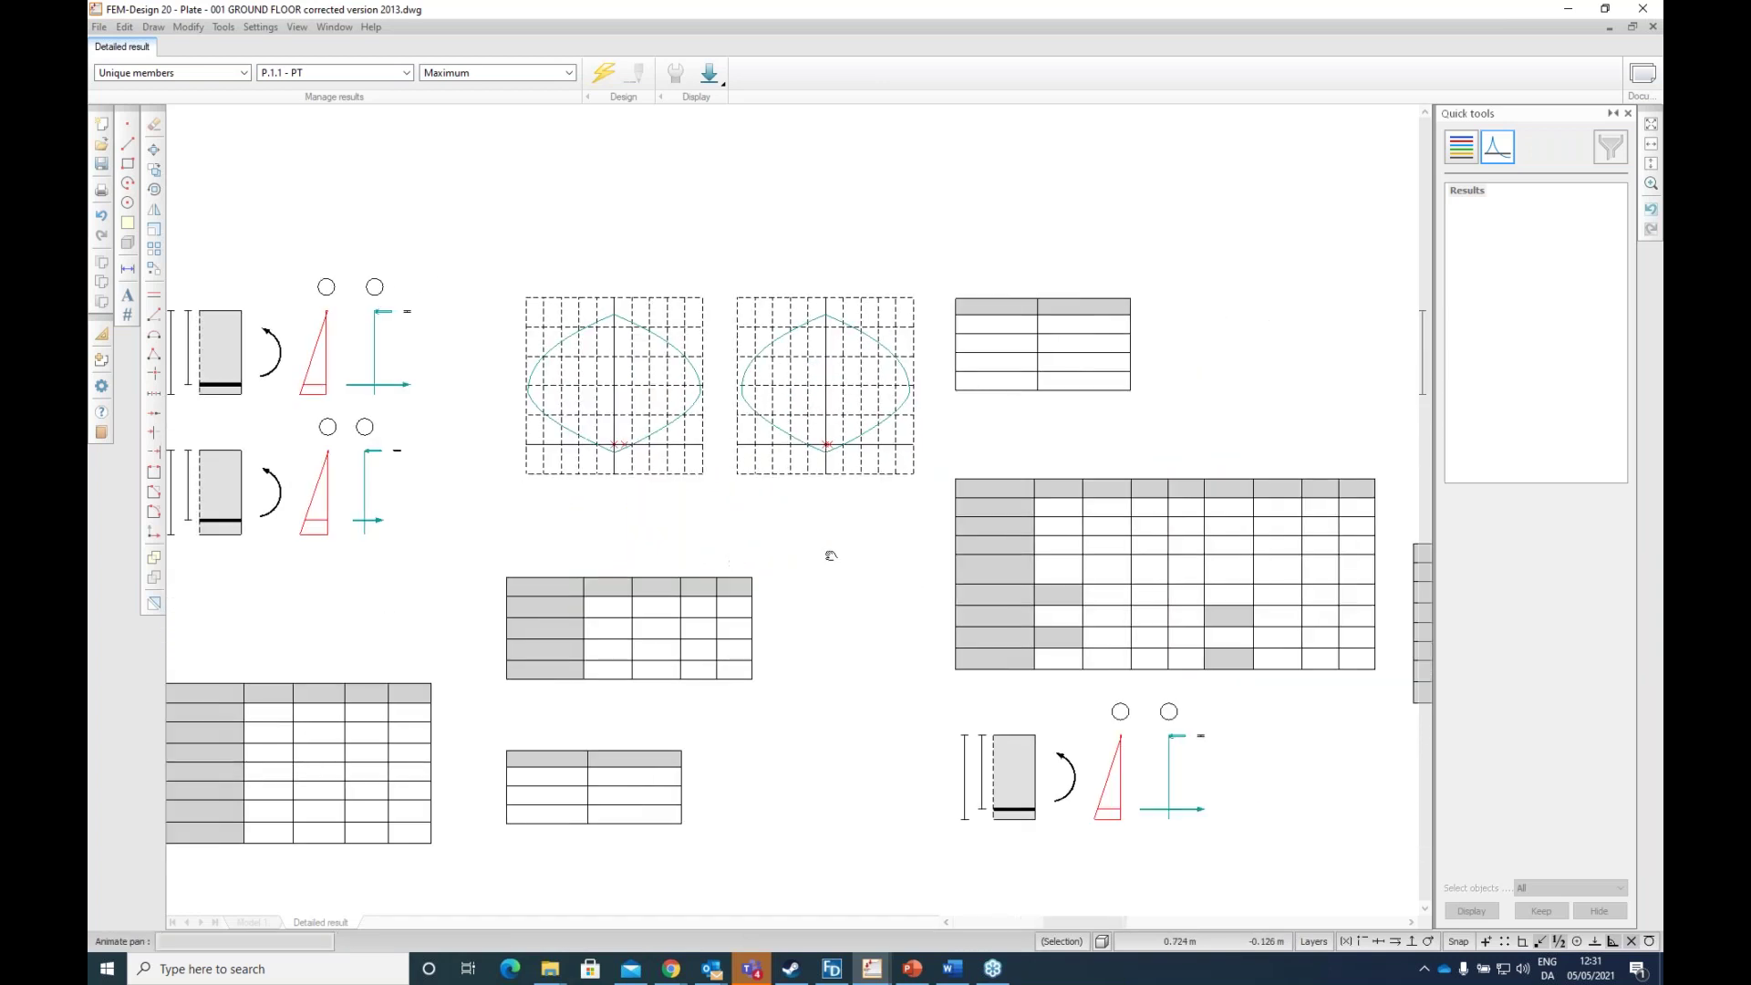
middle_click_drag(1245, 540, 607, 533)
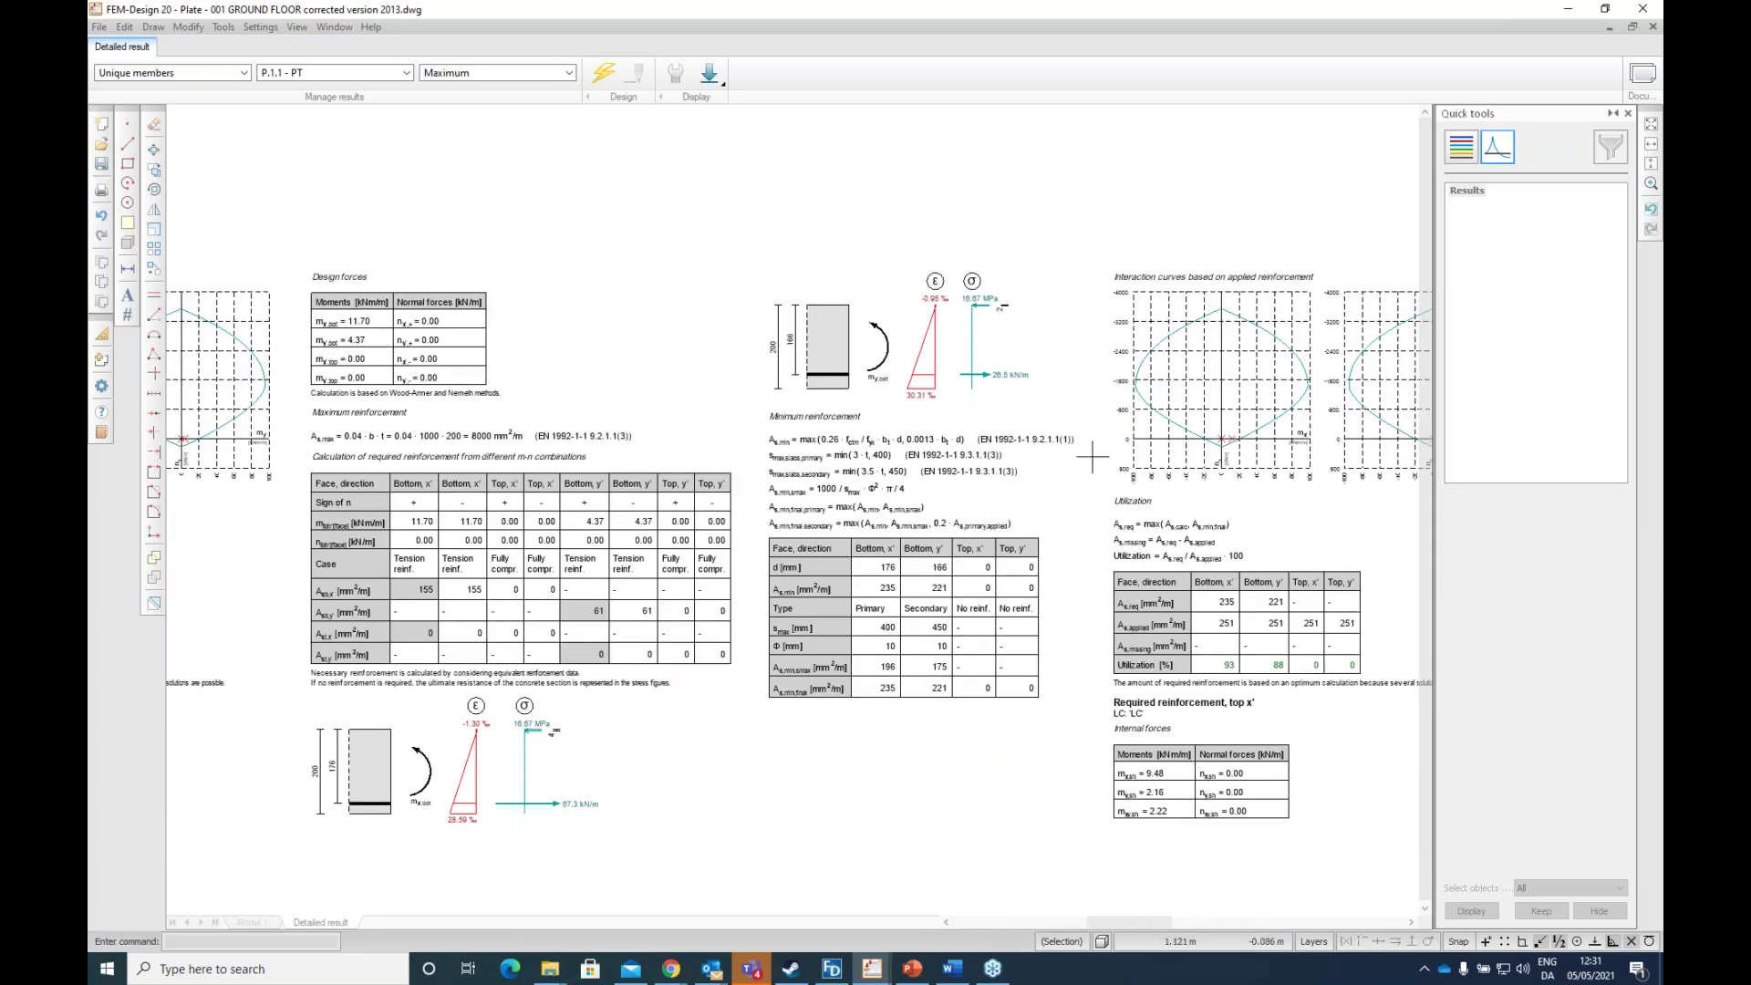
middle_click_drag(1091, 456, 515, 483)
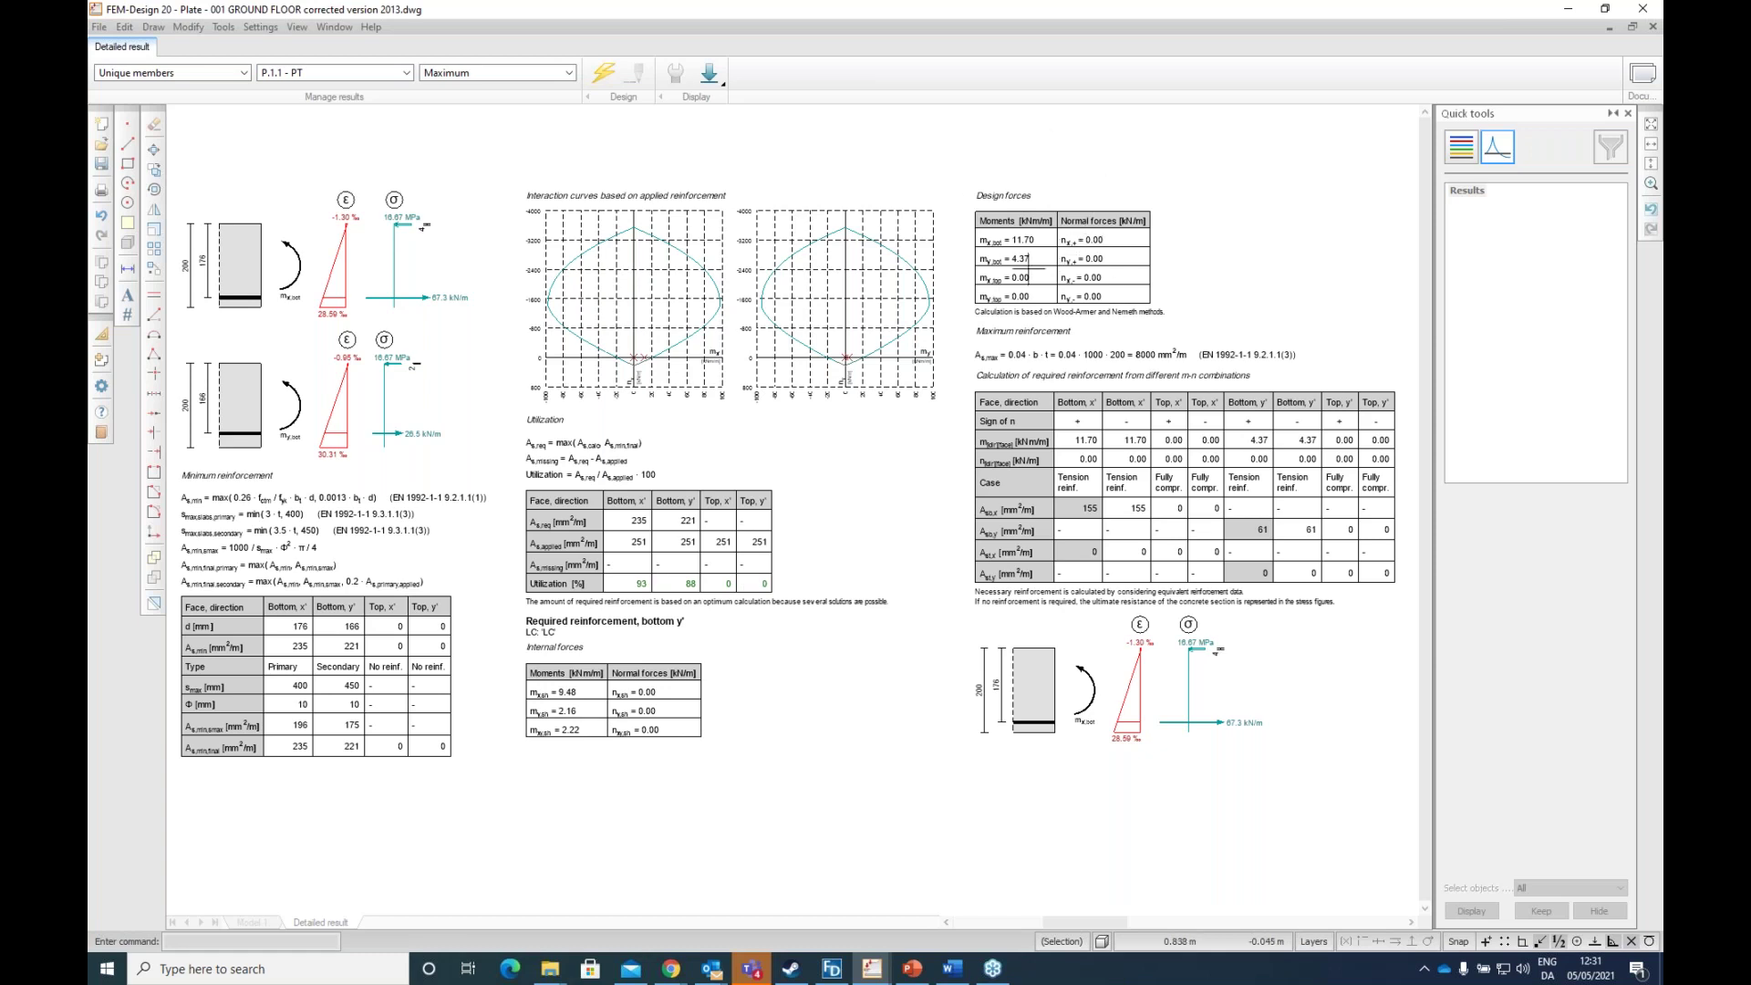
middle_click_drag(1058, 369, 857, 381)
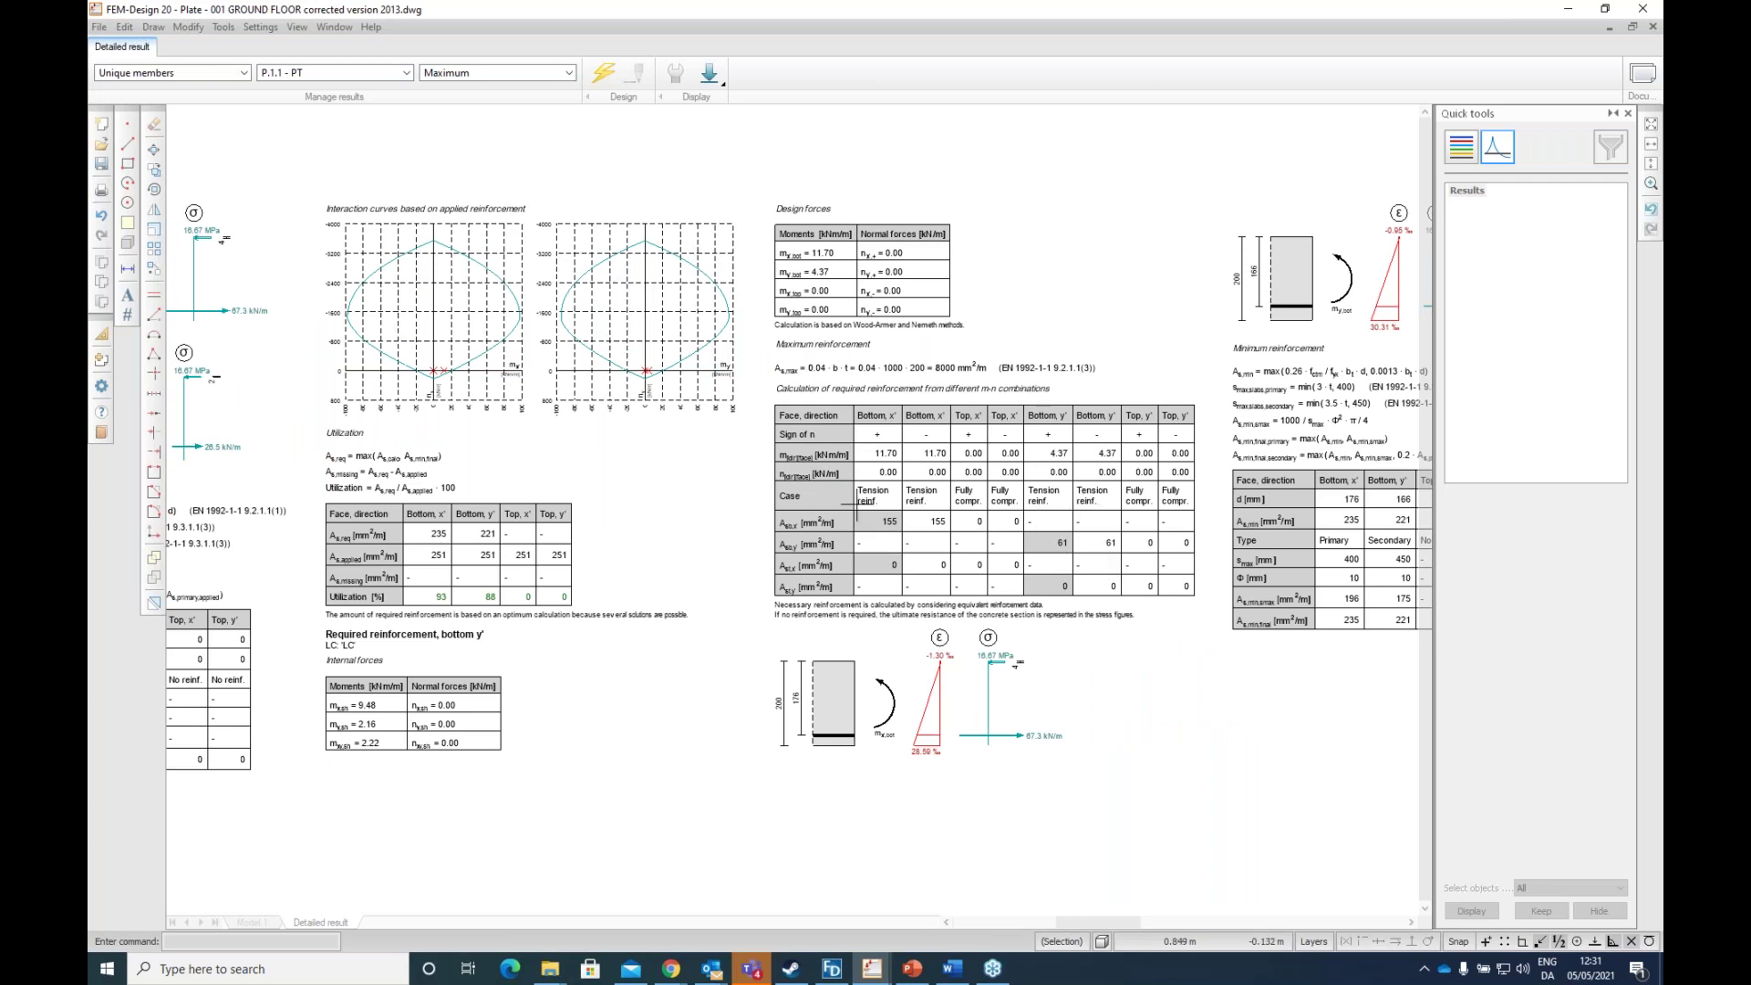
middle_click_drag(1231, 456, 867, 407)
middle_click_drag(1108, 404, 918, 398)
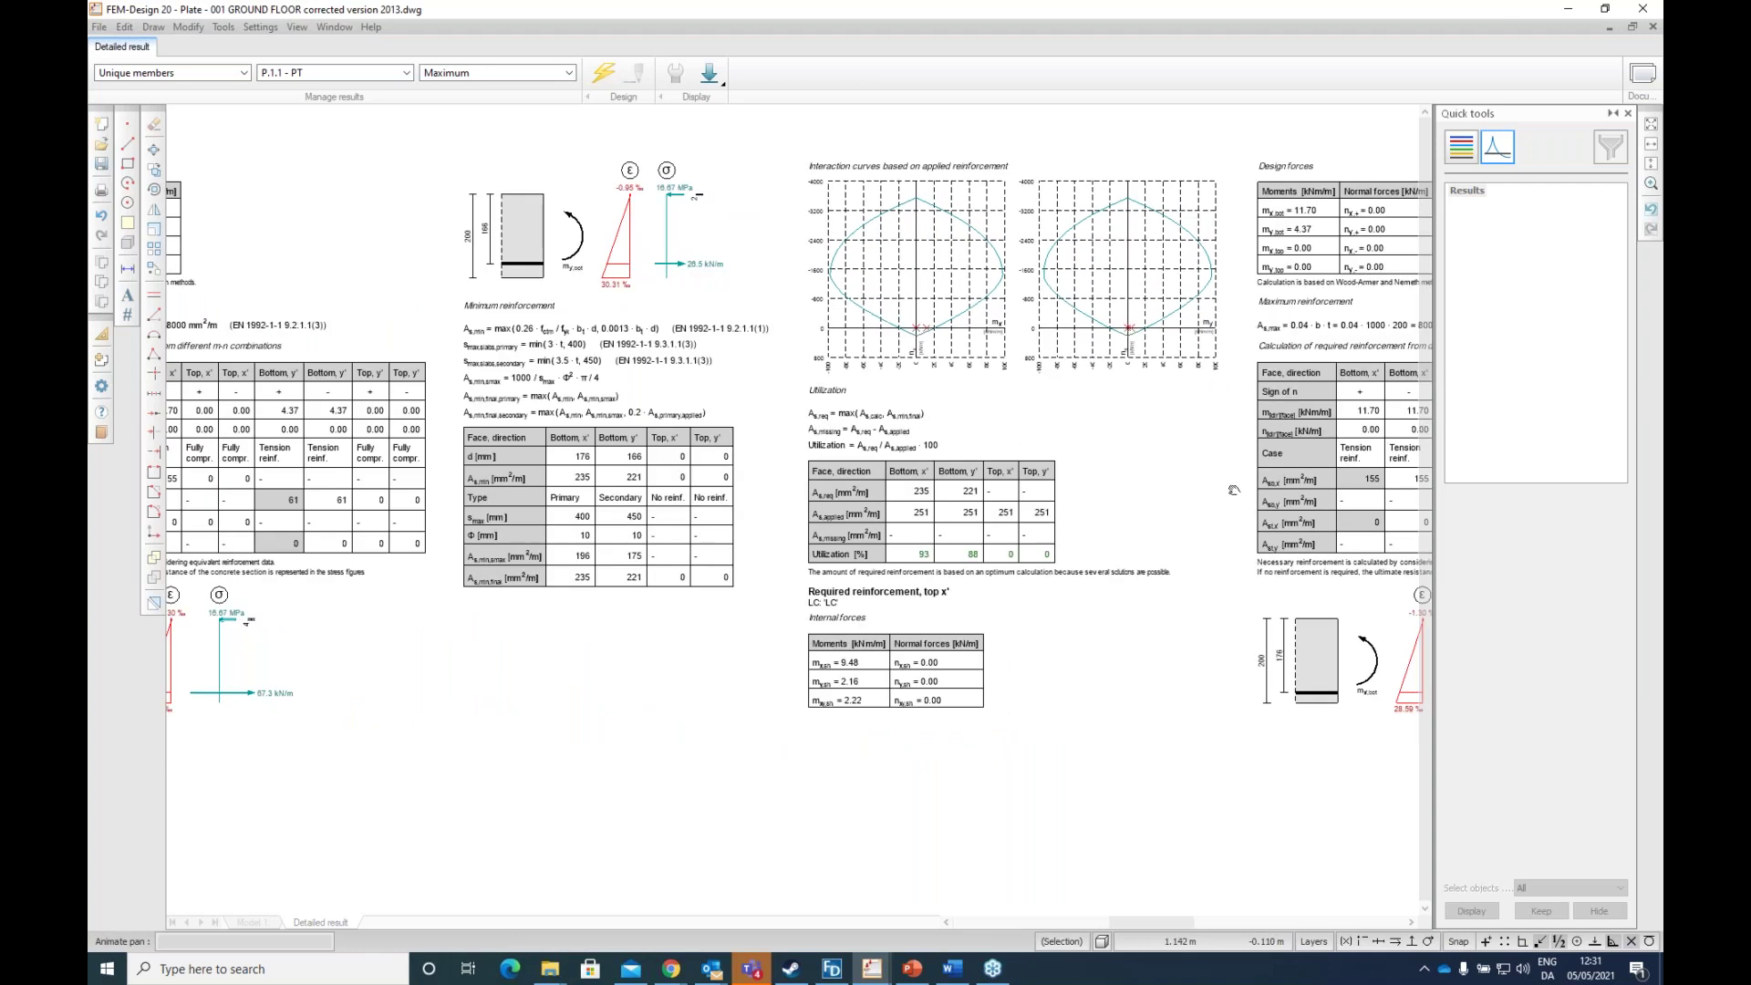
middle_click_drag(1233, 490, 930, 438)
middle_click_drag(1112, 430, 1035, 415)
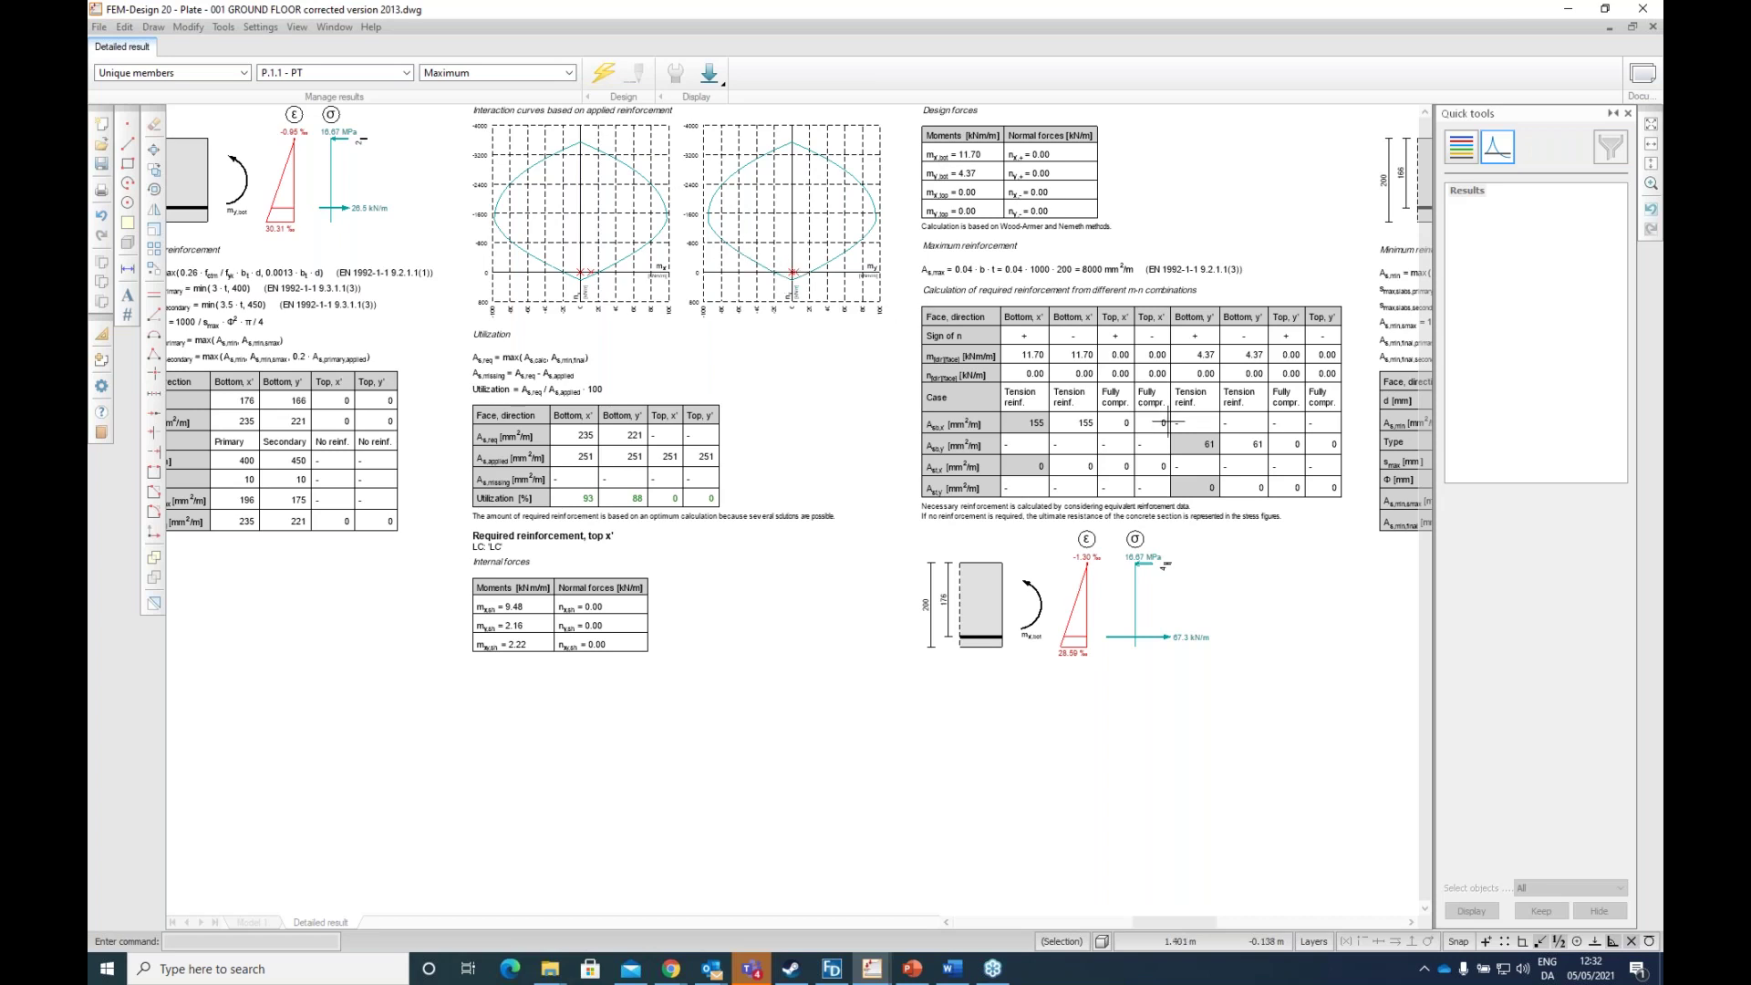
mouse_move(1158, 420)
middle_mouse_down()
mouse_move(851, 399)
mouse_move(710, 426)
middle_mouse_up()
scroll(710, 426, "down", 2)
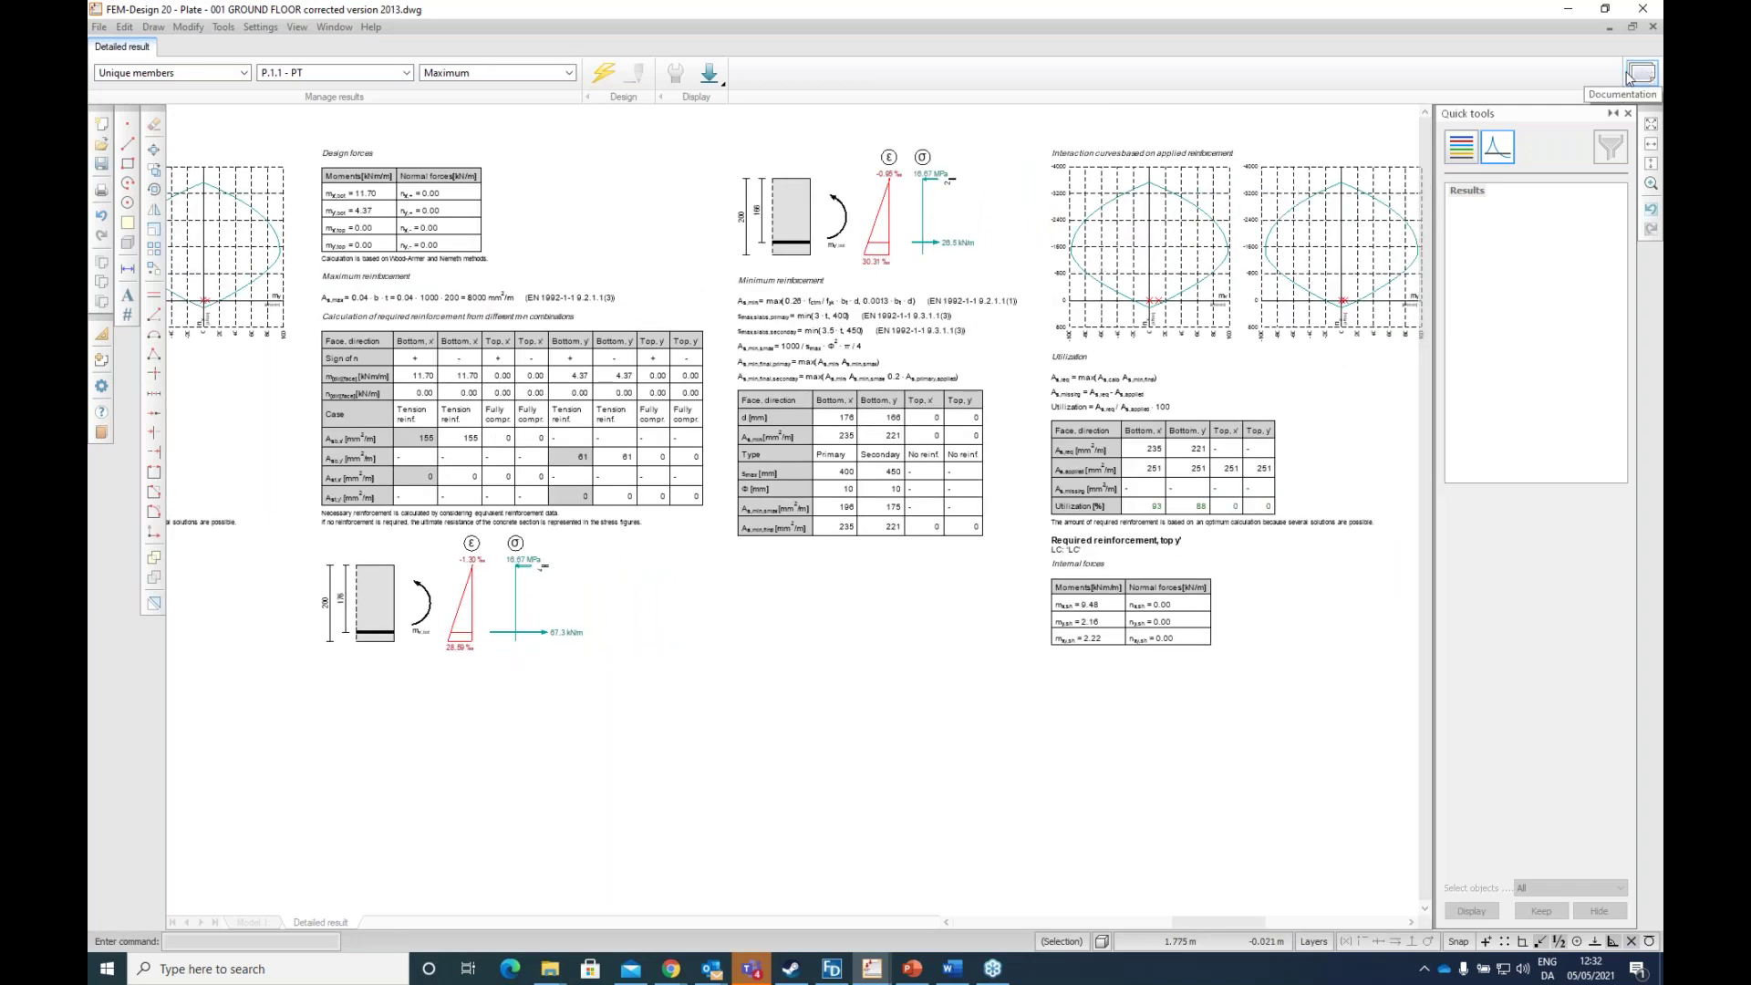
Step: Add the detailed result of point PT to the documentation and open the documentation with its contents list
left_click(101, 361)
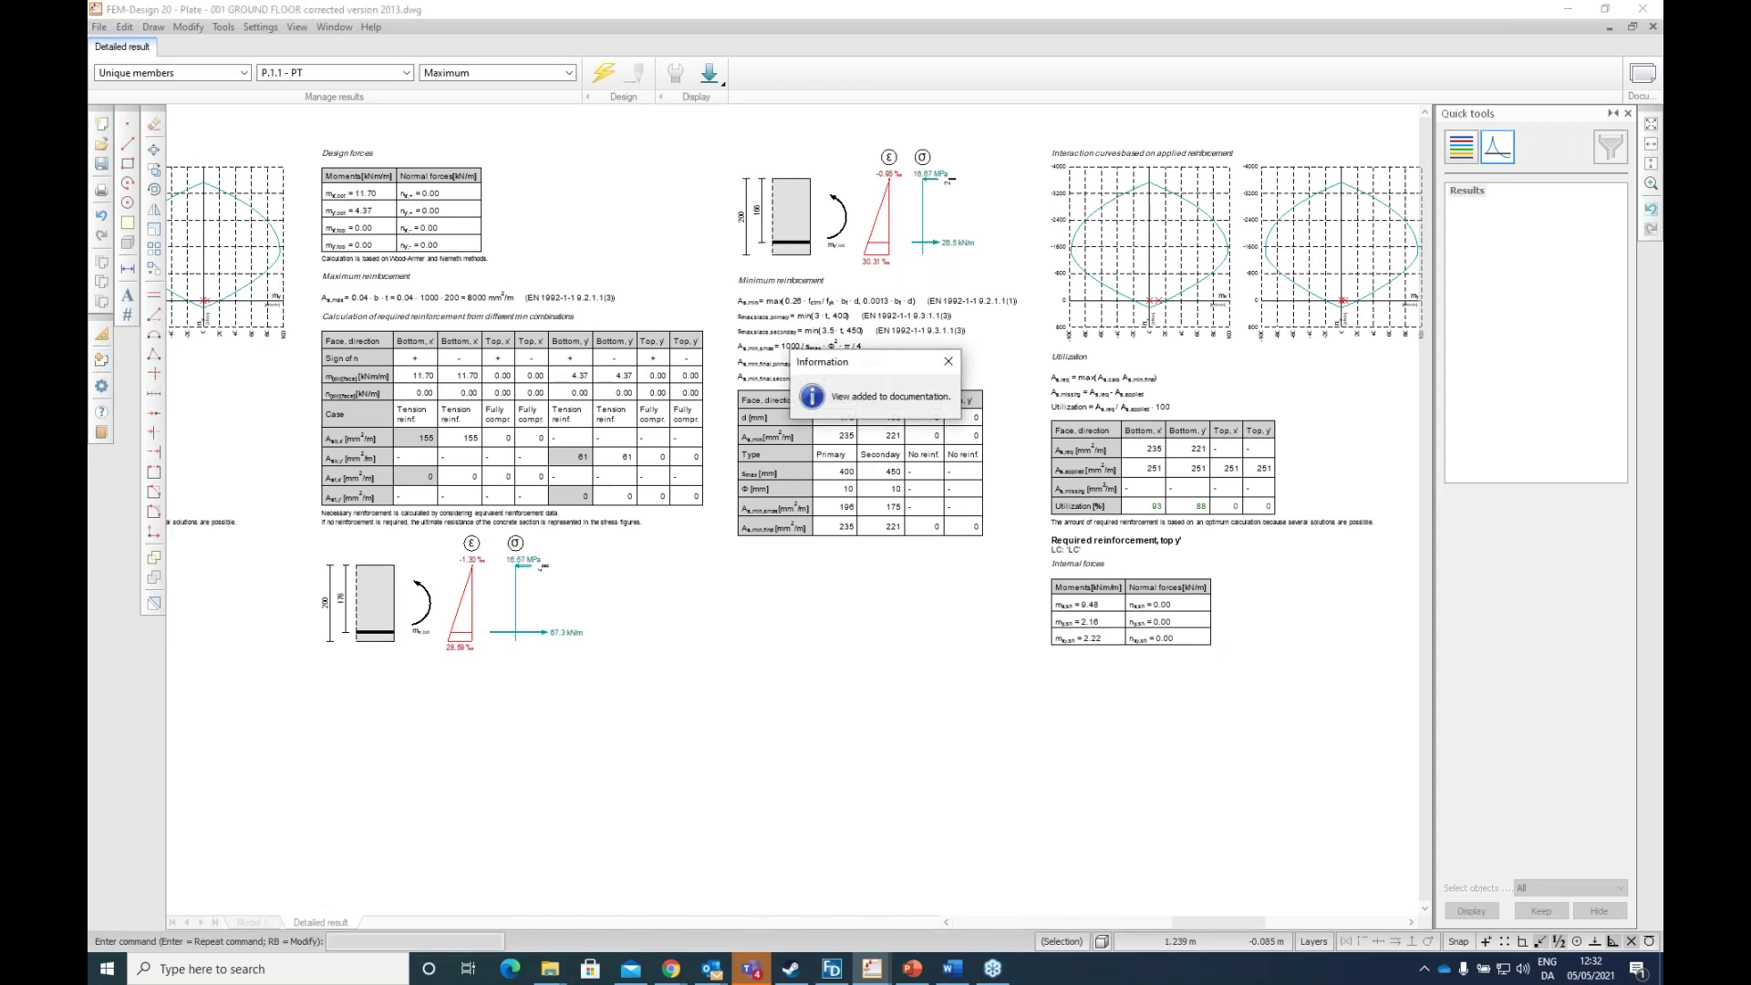
left_click(1642, 73)
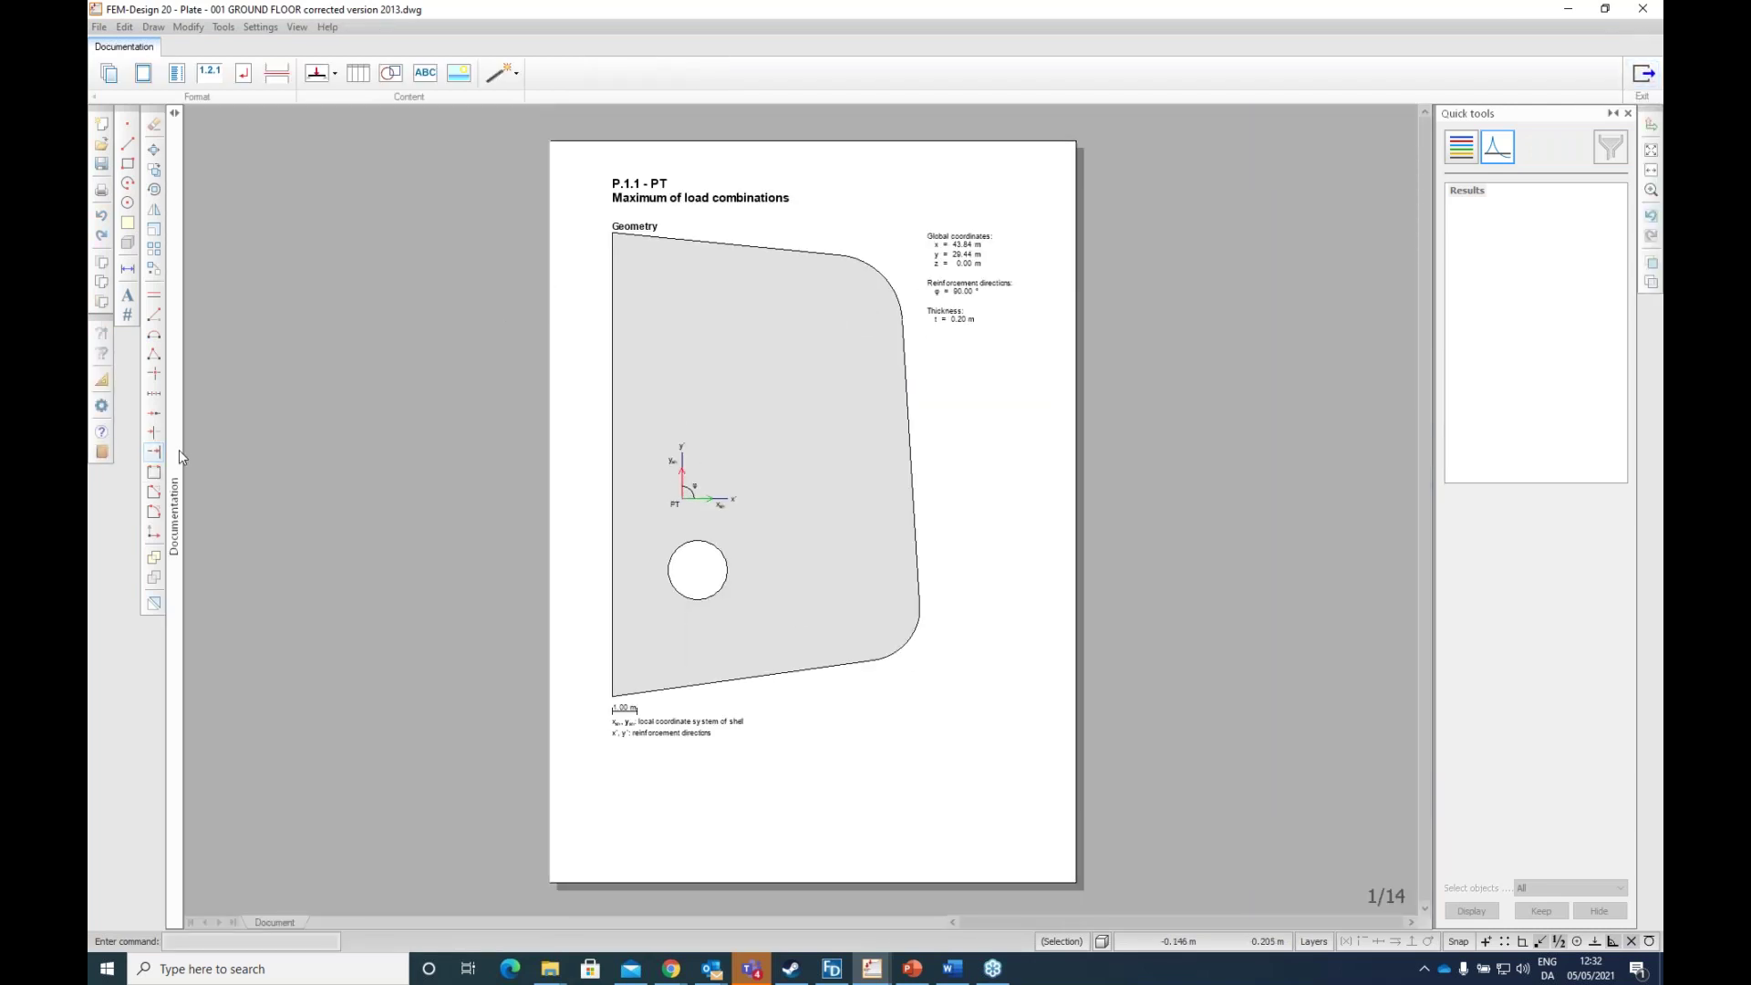
left_click(179, 450)
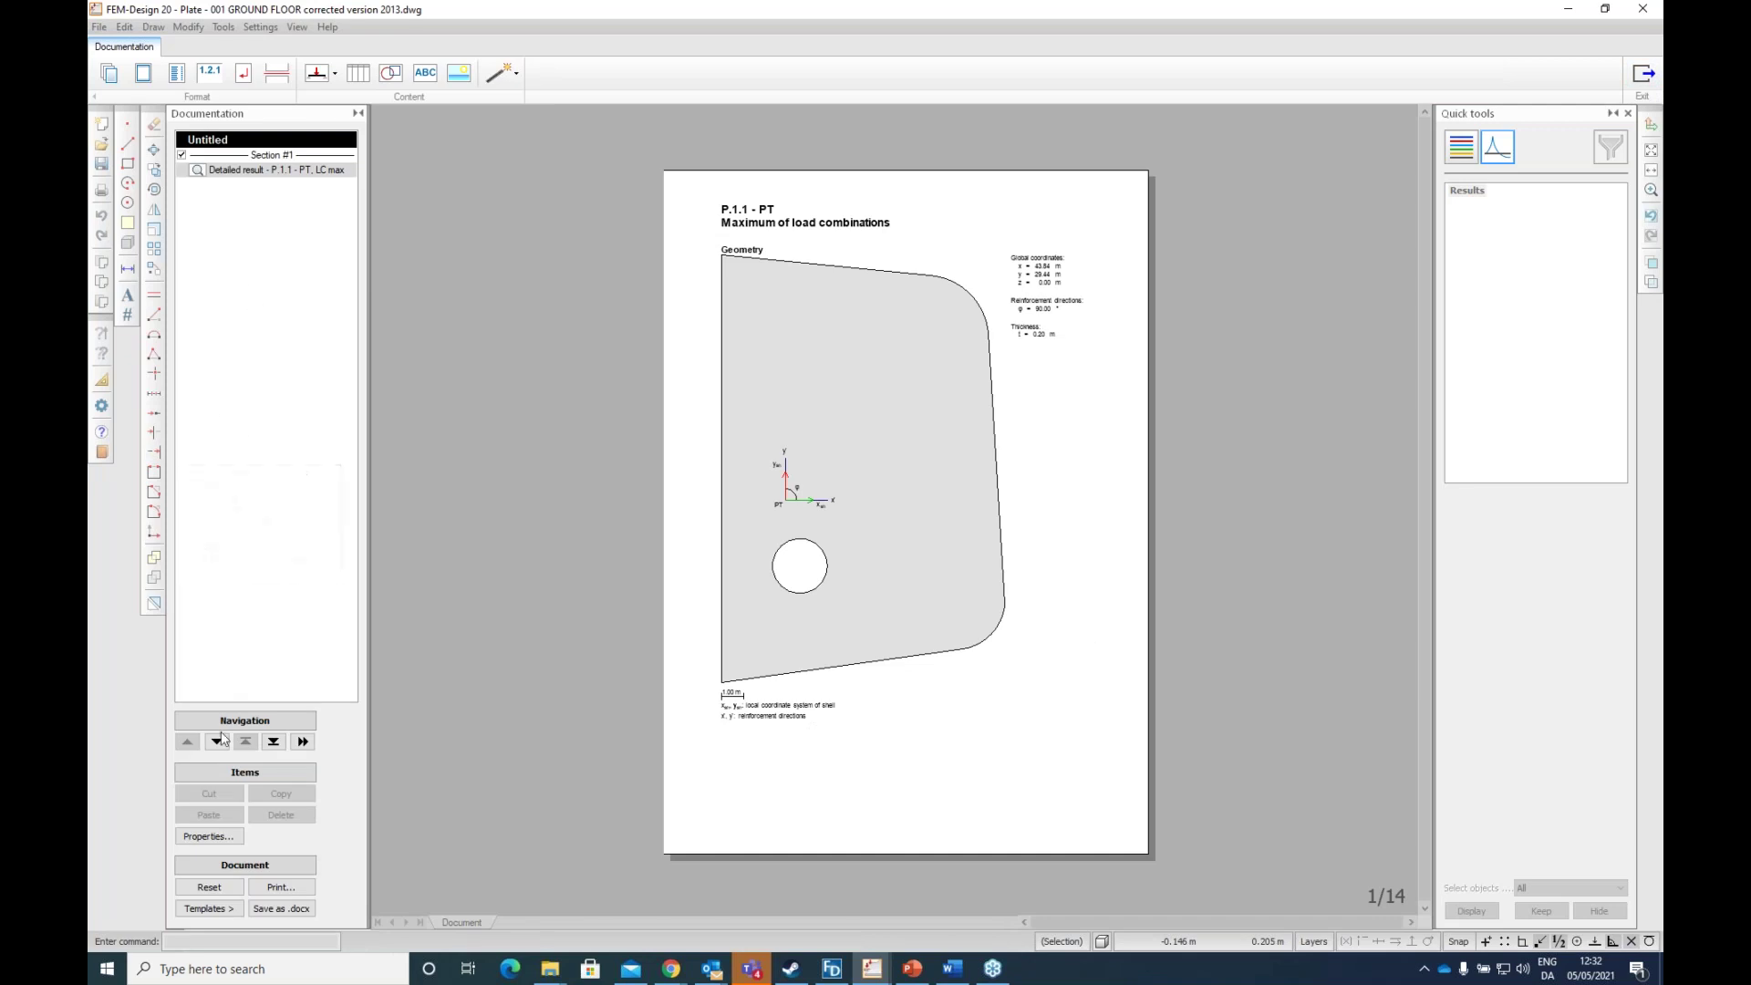
Step: Look through the documentation up to page 6, and close both the documentation and the detailed result
left_click(217, 741)
left_click(217, 741)
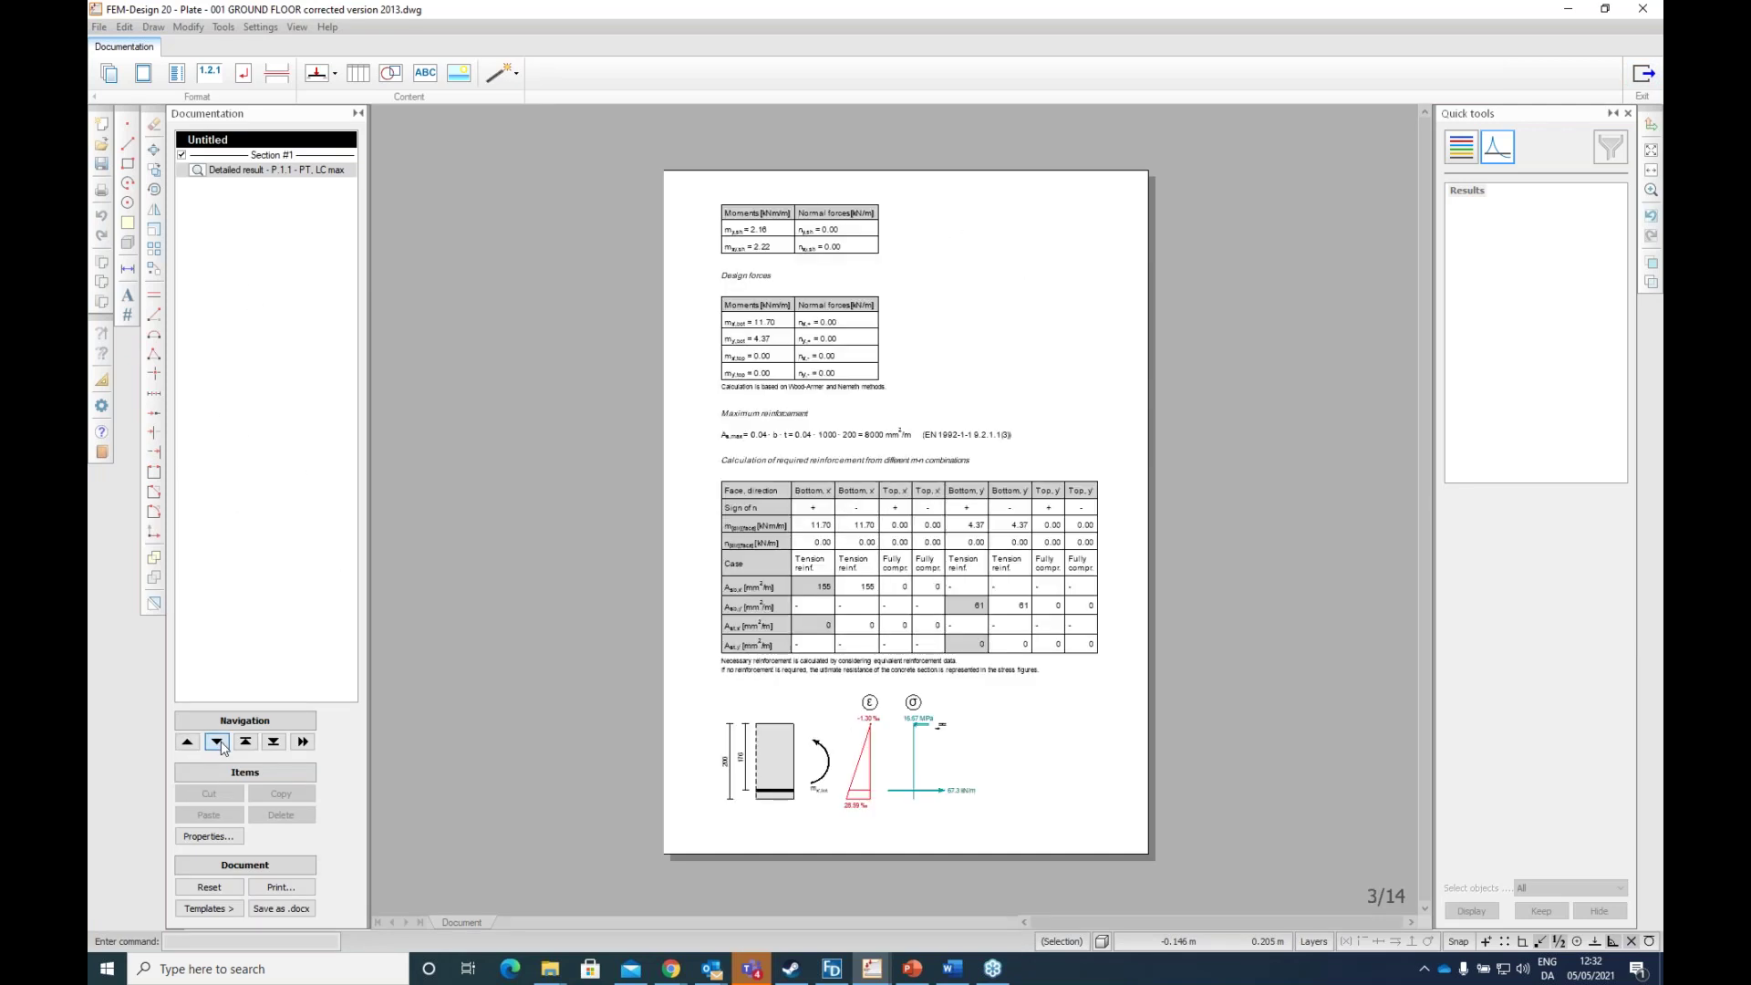
left_click(217, 742)
left_click(217, 742)
left_click(217, 742)
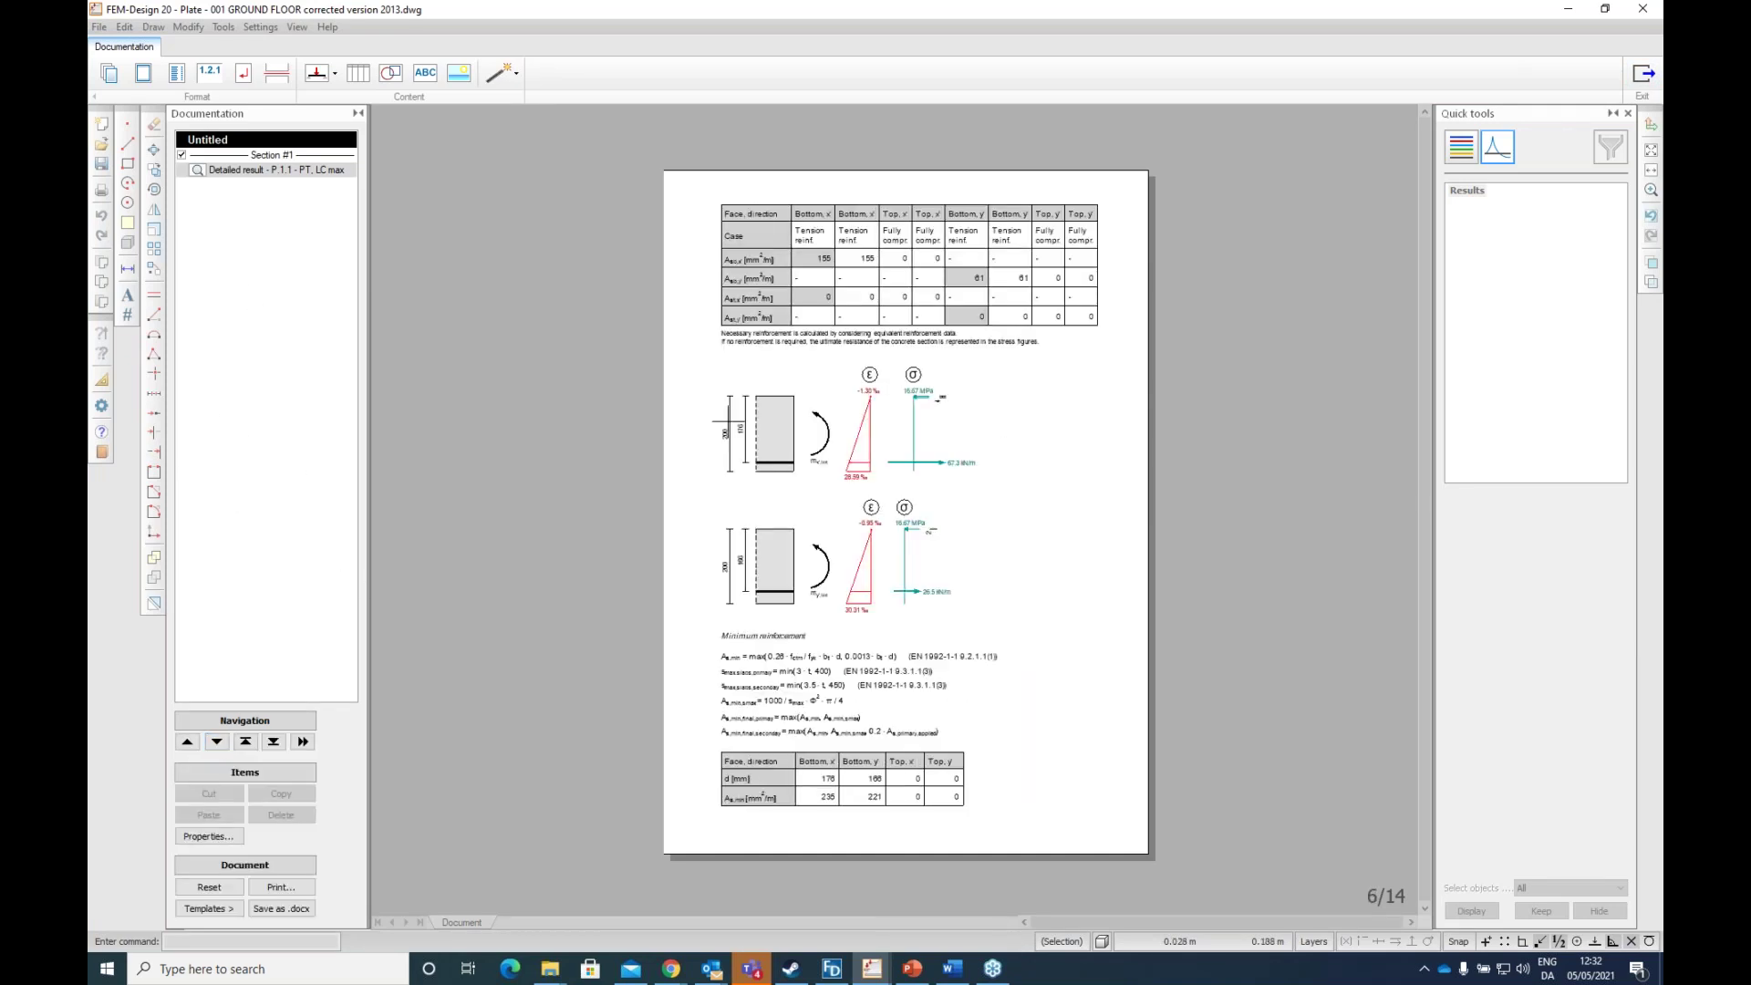
left_click(1643, 73)
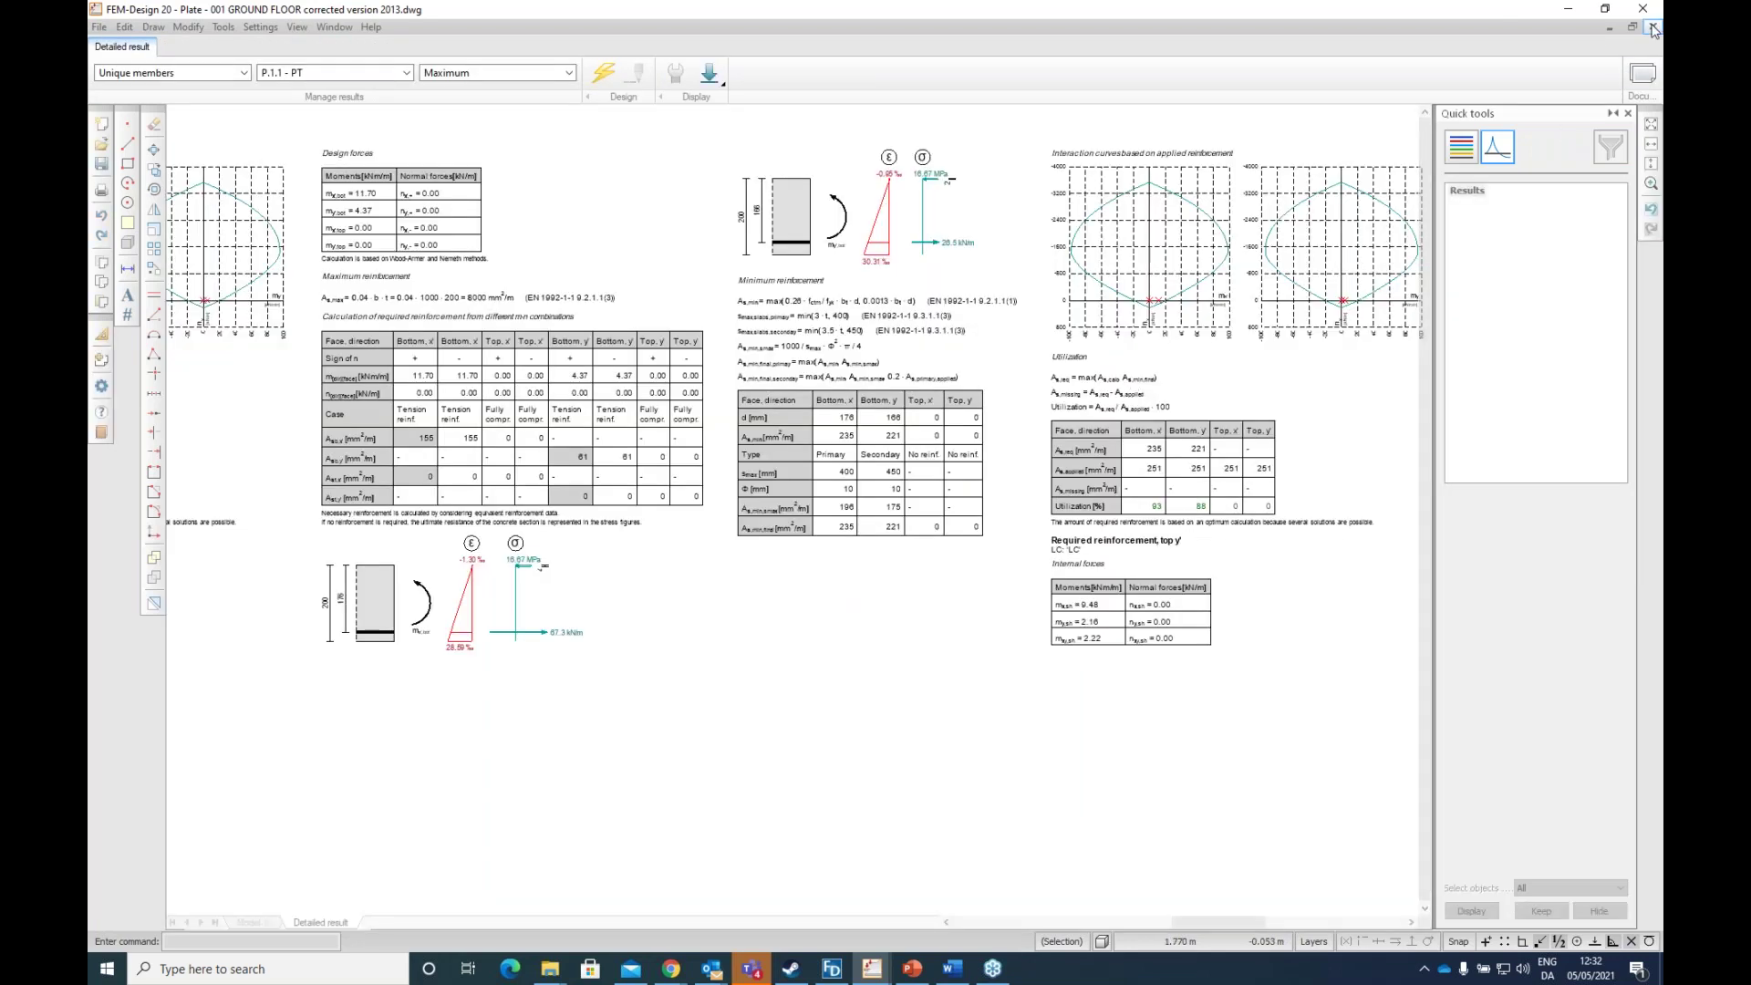
left_click(1654, 28)
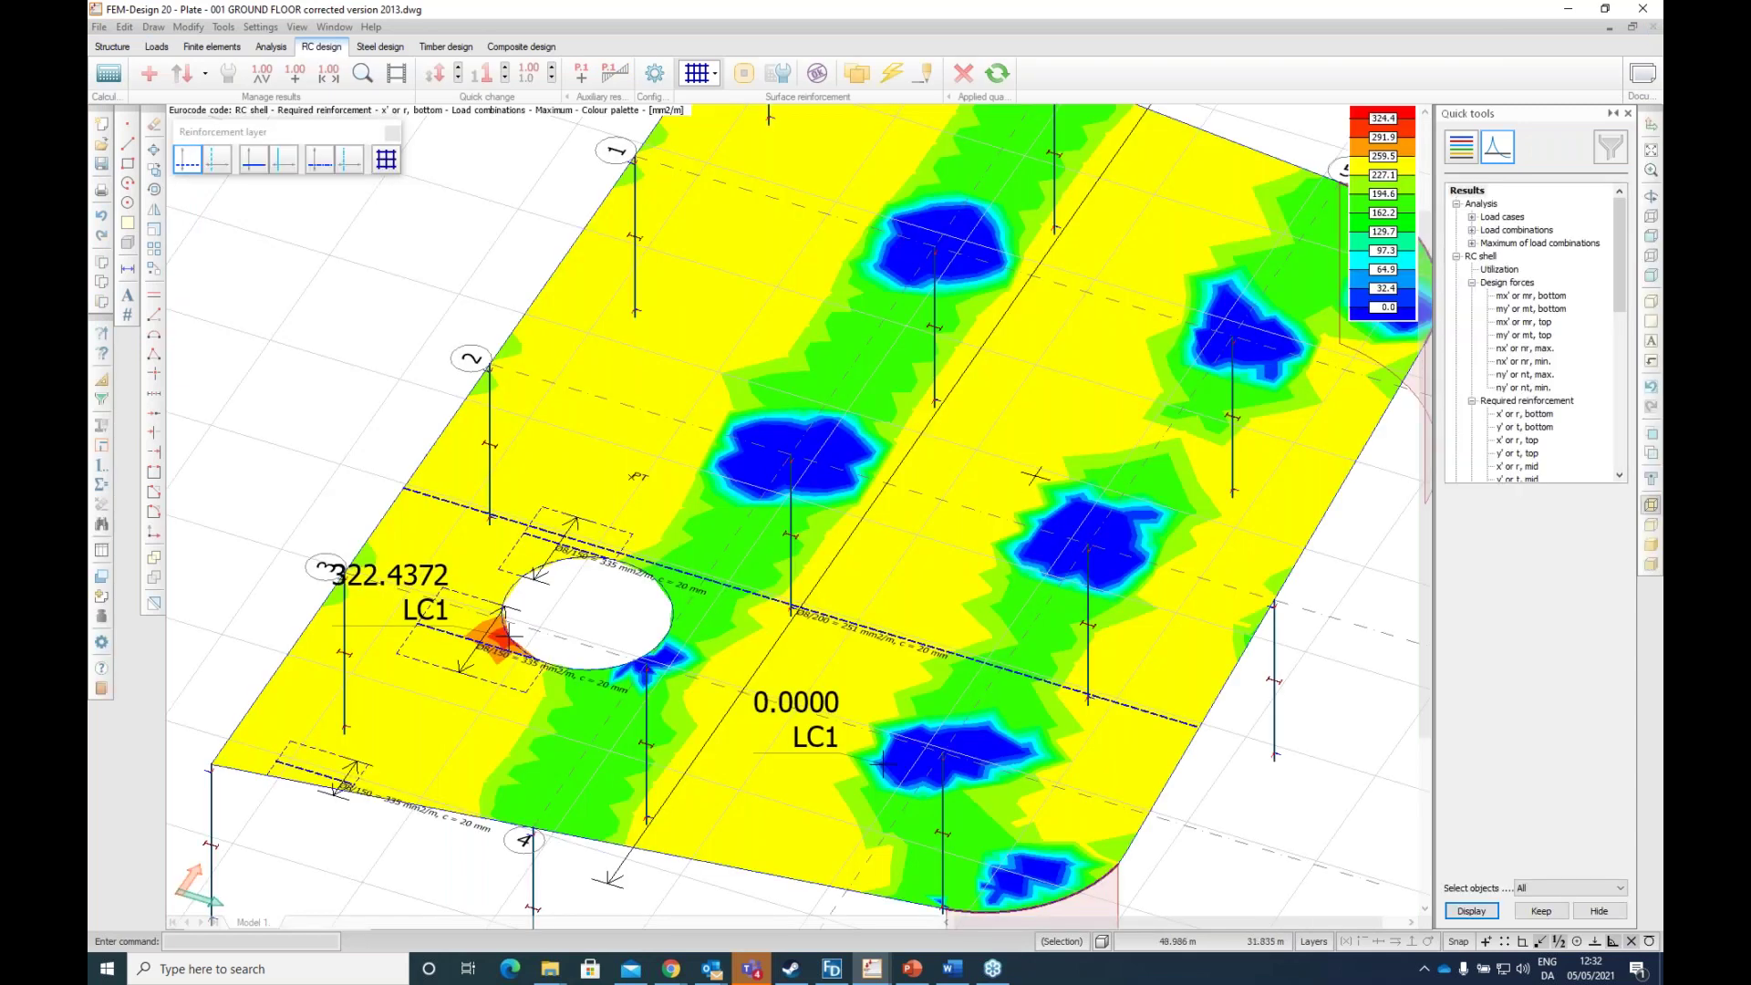
Step: Switch from RC design to load definition, accepting that all design changes are applied to the model
scroll(1044, 474, "down", 2)
middle_click_drag(1099, 583, 915, 460, "shift")
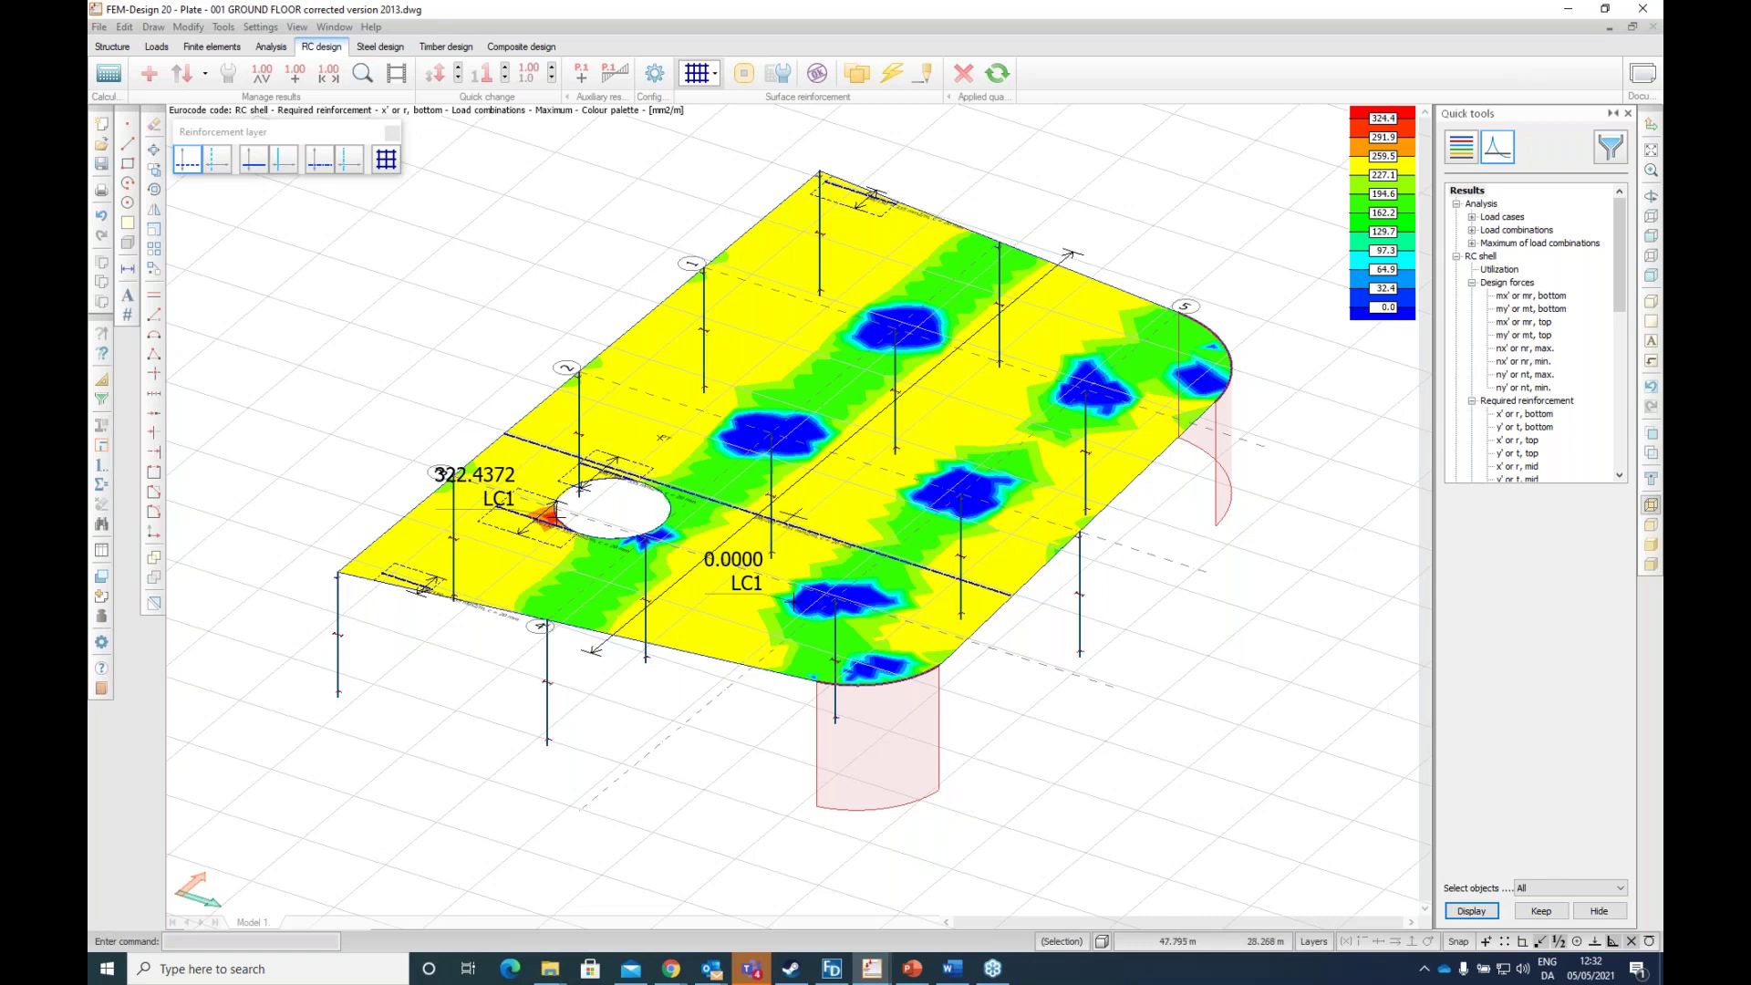
mouse_move(795, 517)
left_click(156, 46)
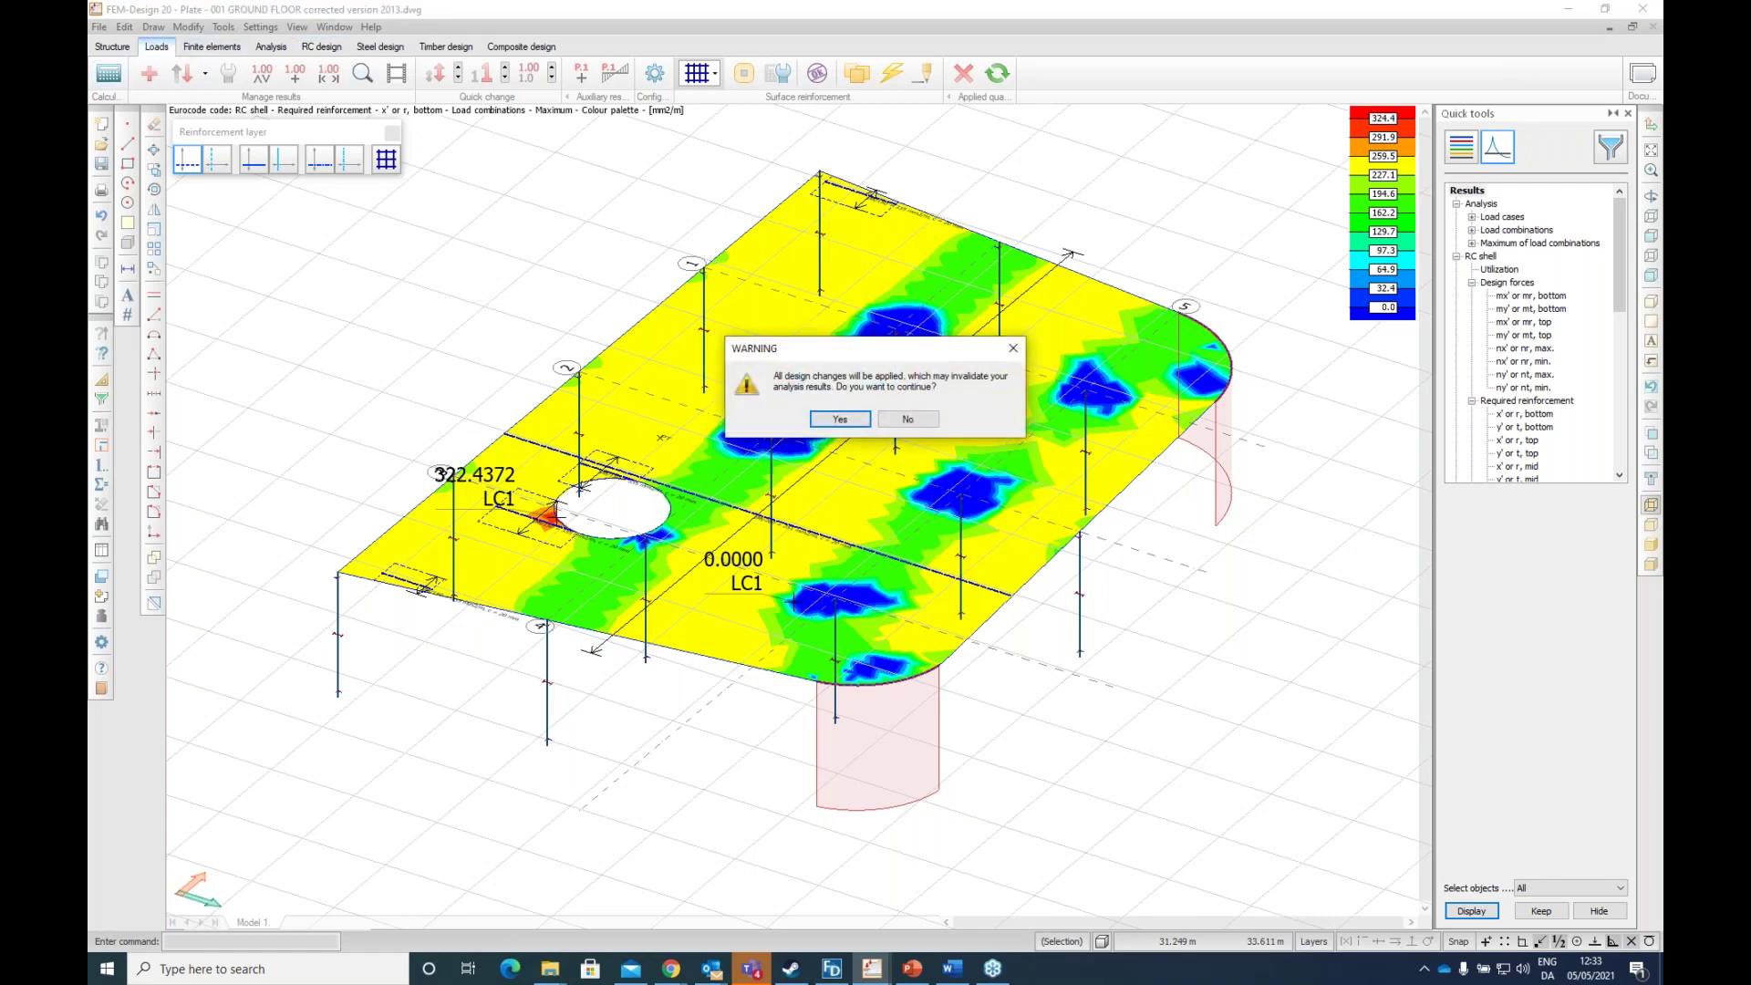
left_click(848, 419)
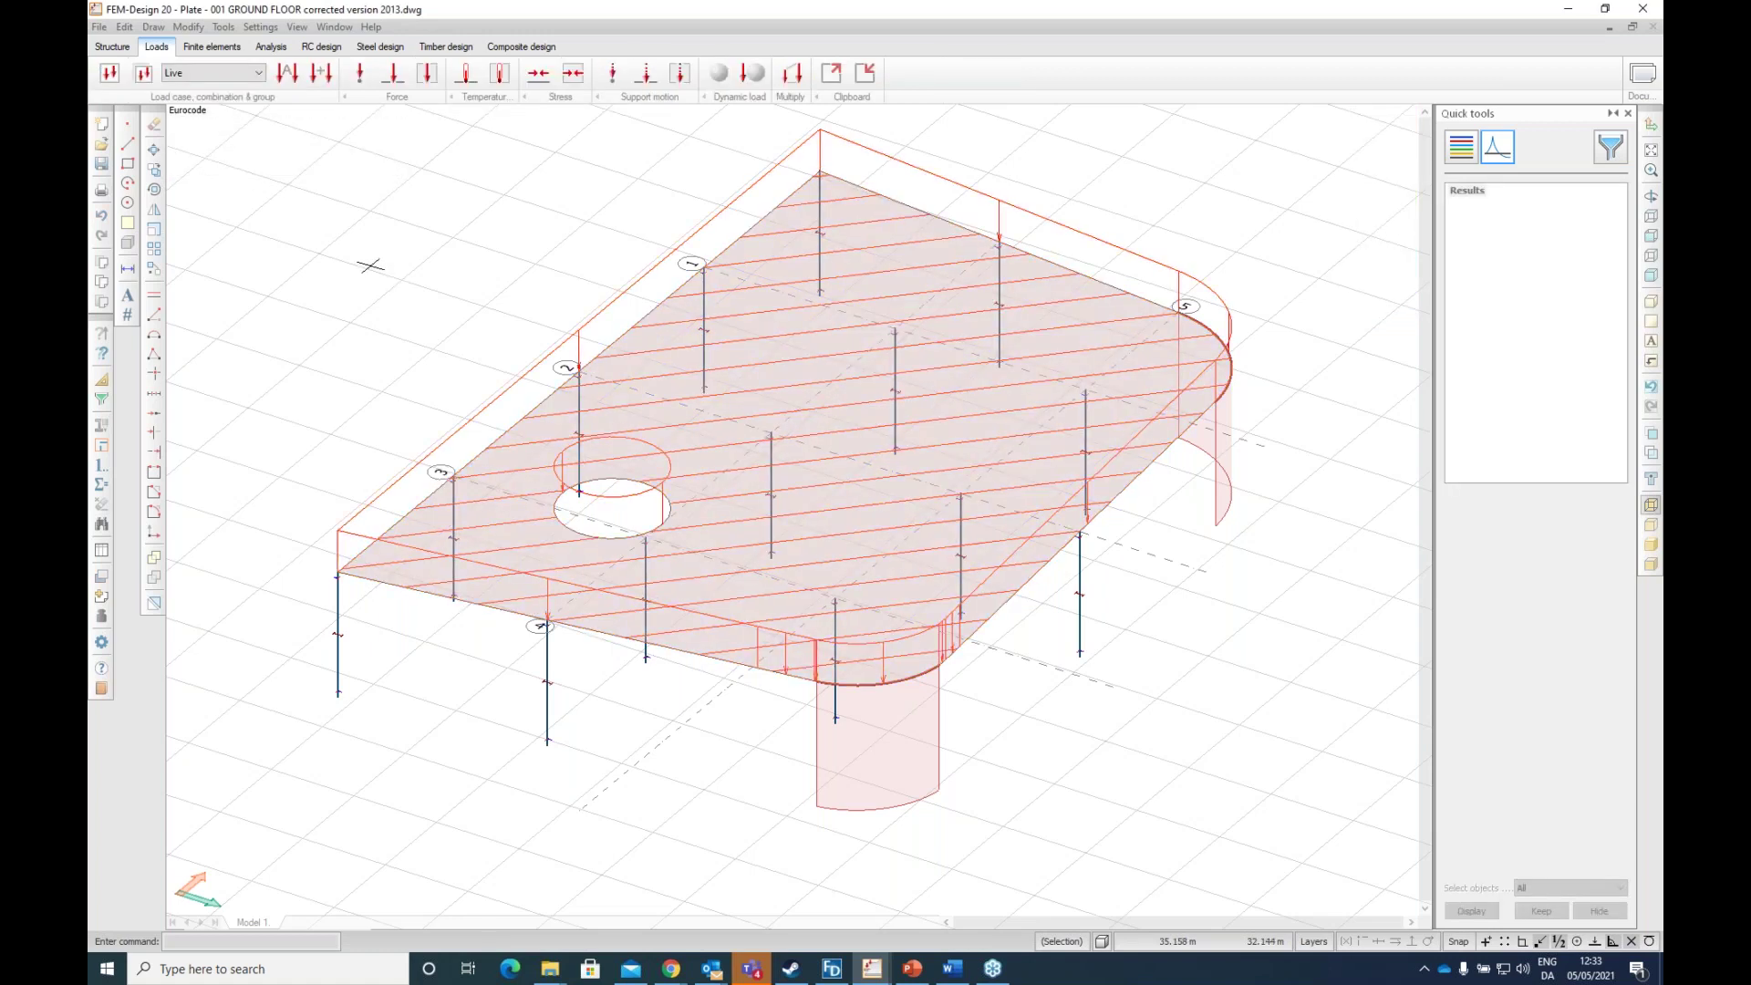
Step: Add a second load combination named LC2 with the quasi-permanent serviceability type Sq
left_click(321, 73)
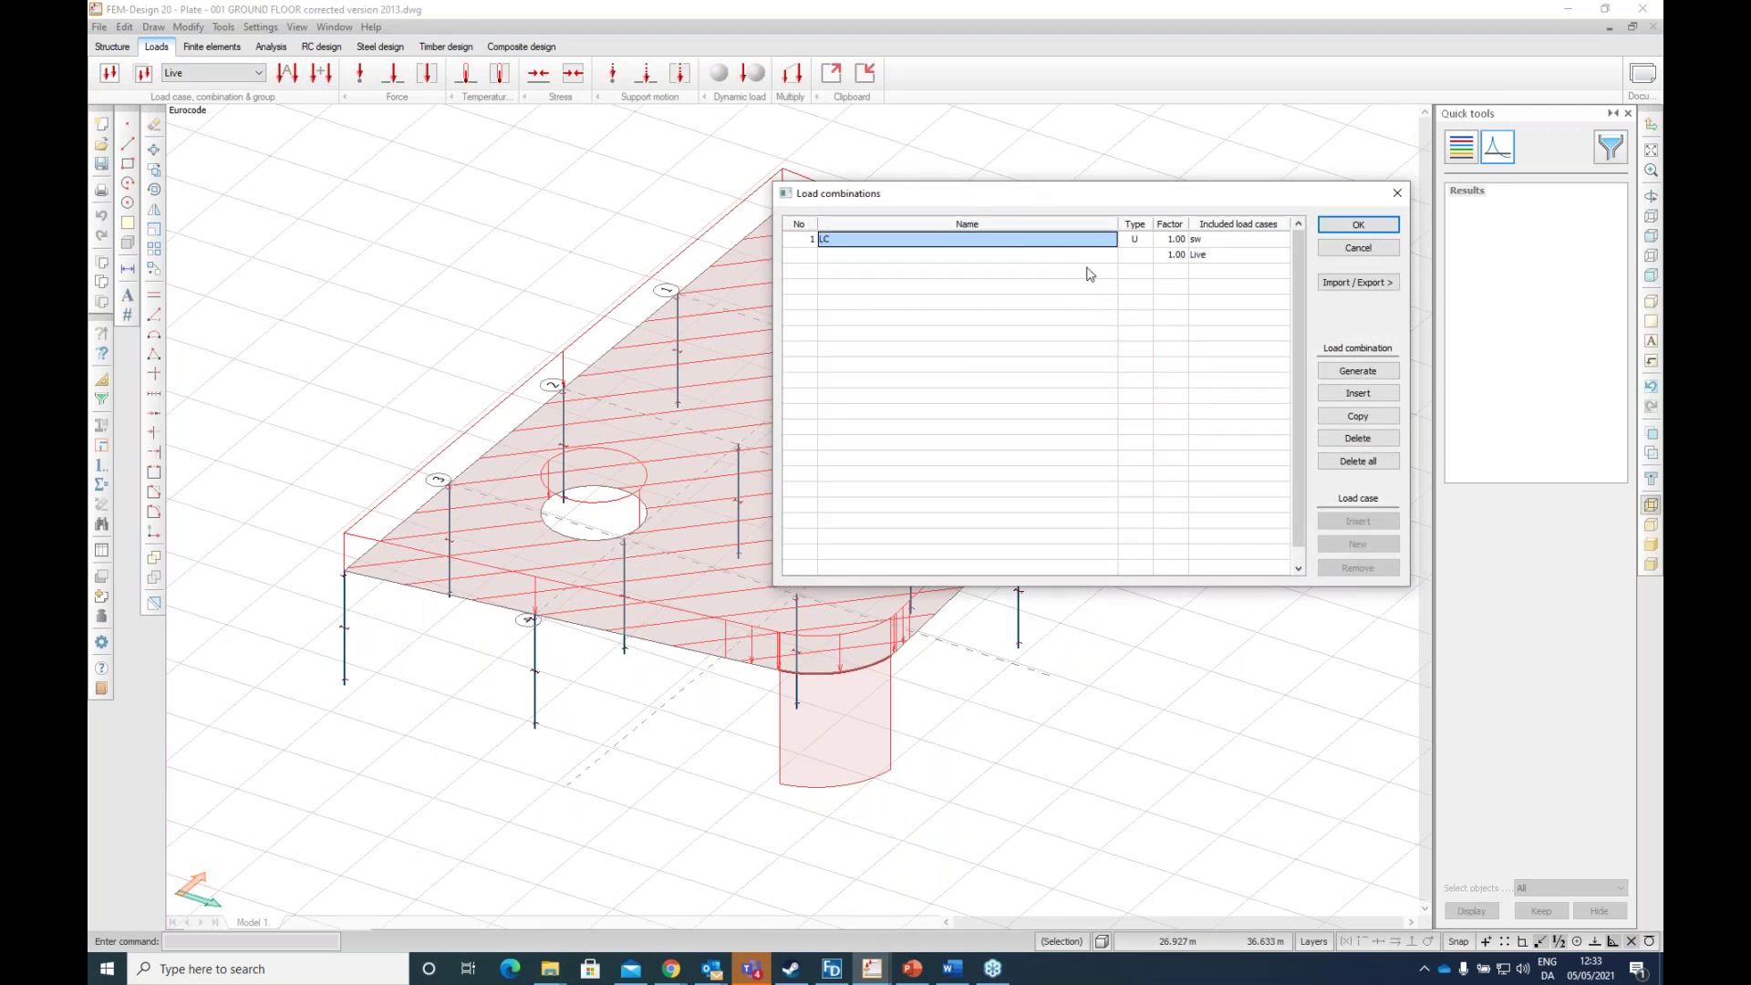
left_click(1088, 271)
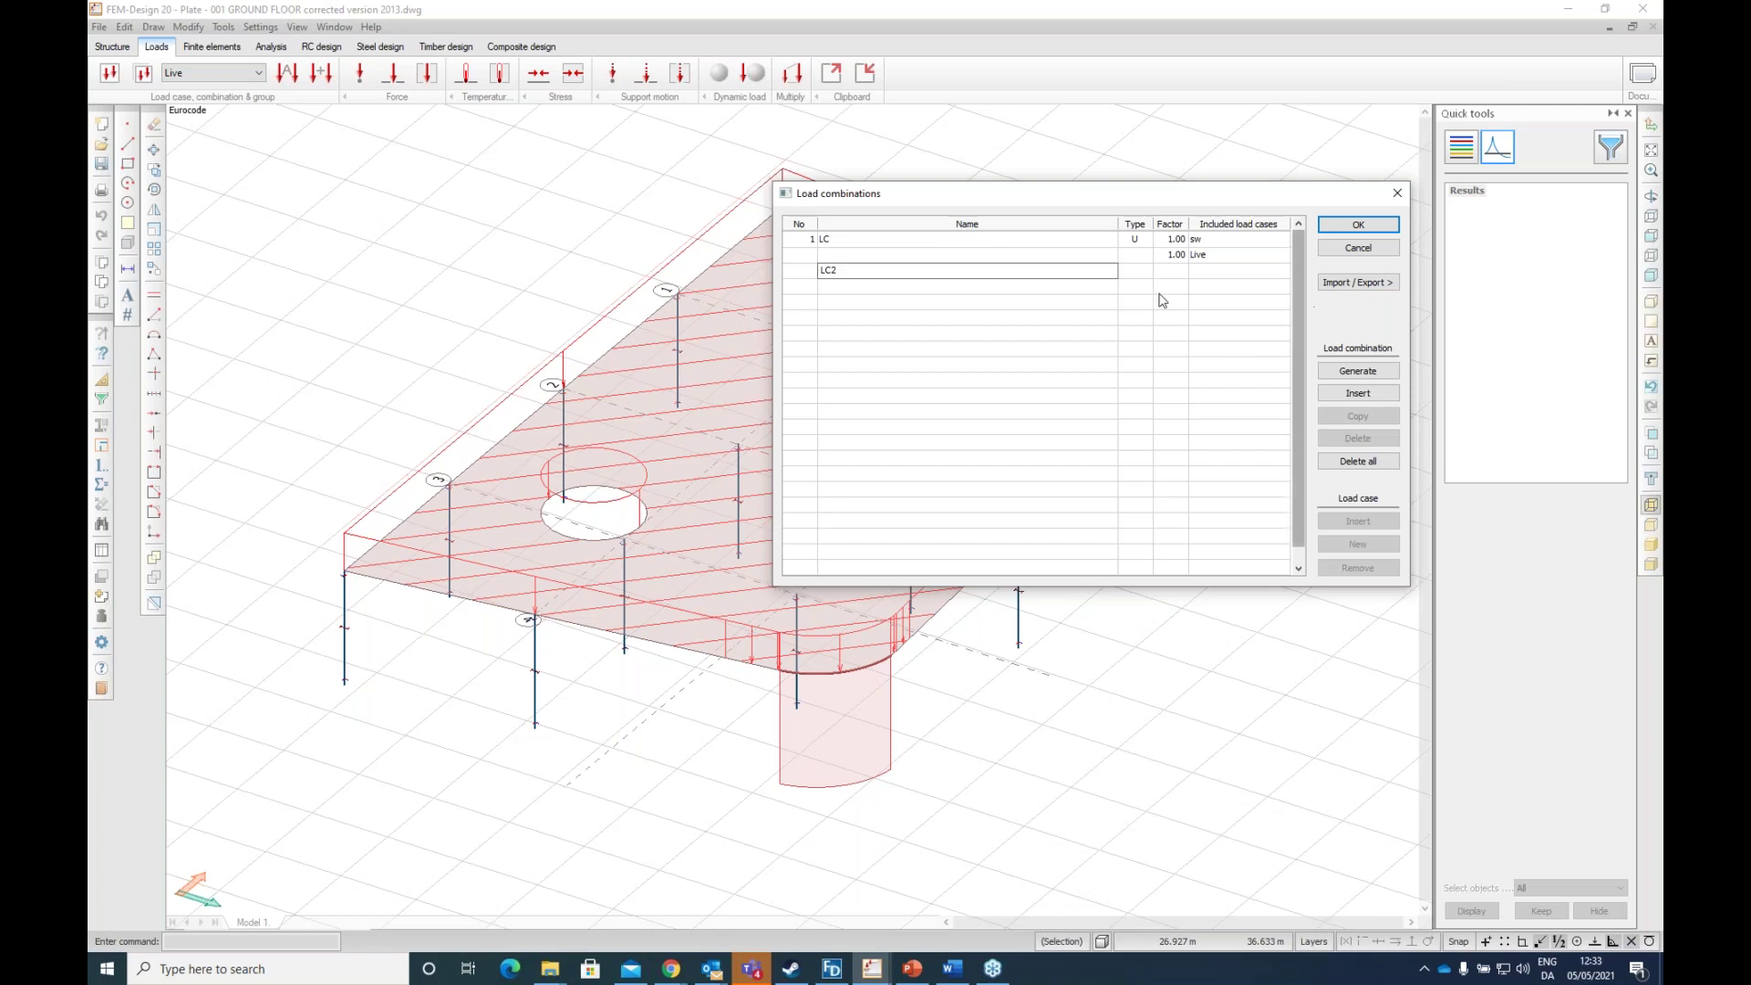
left_click(1140, 272)
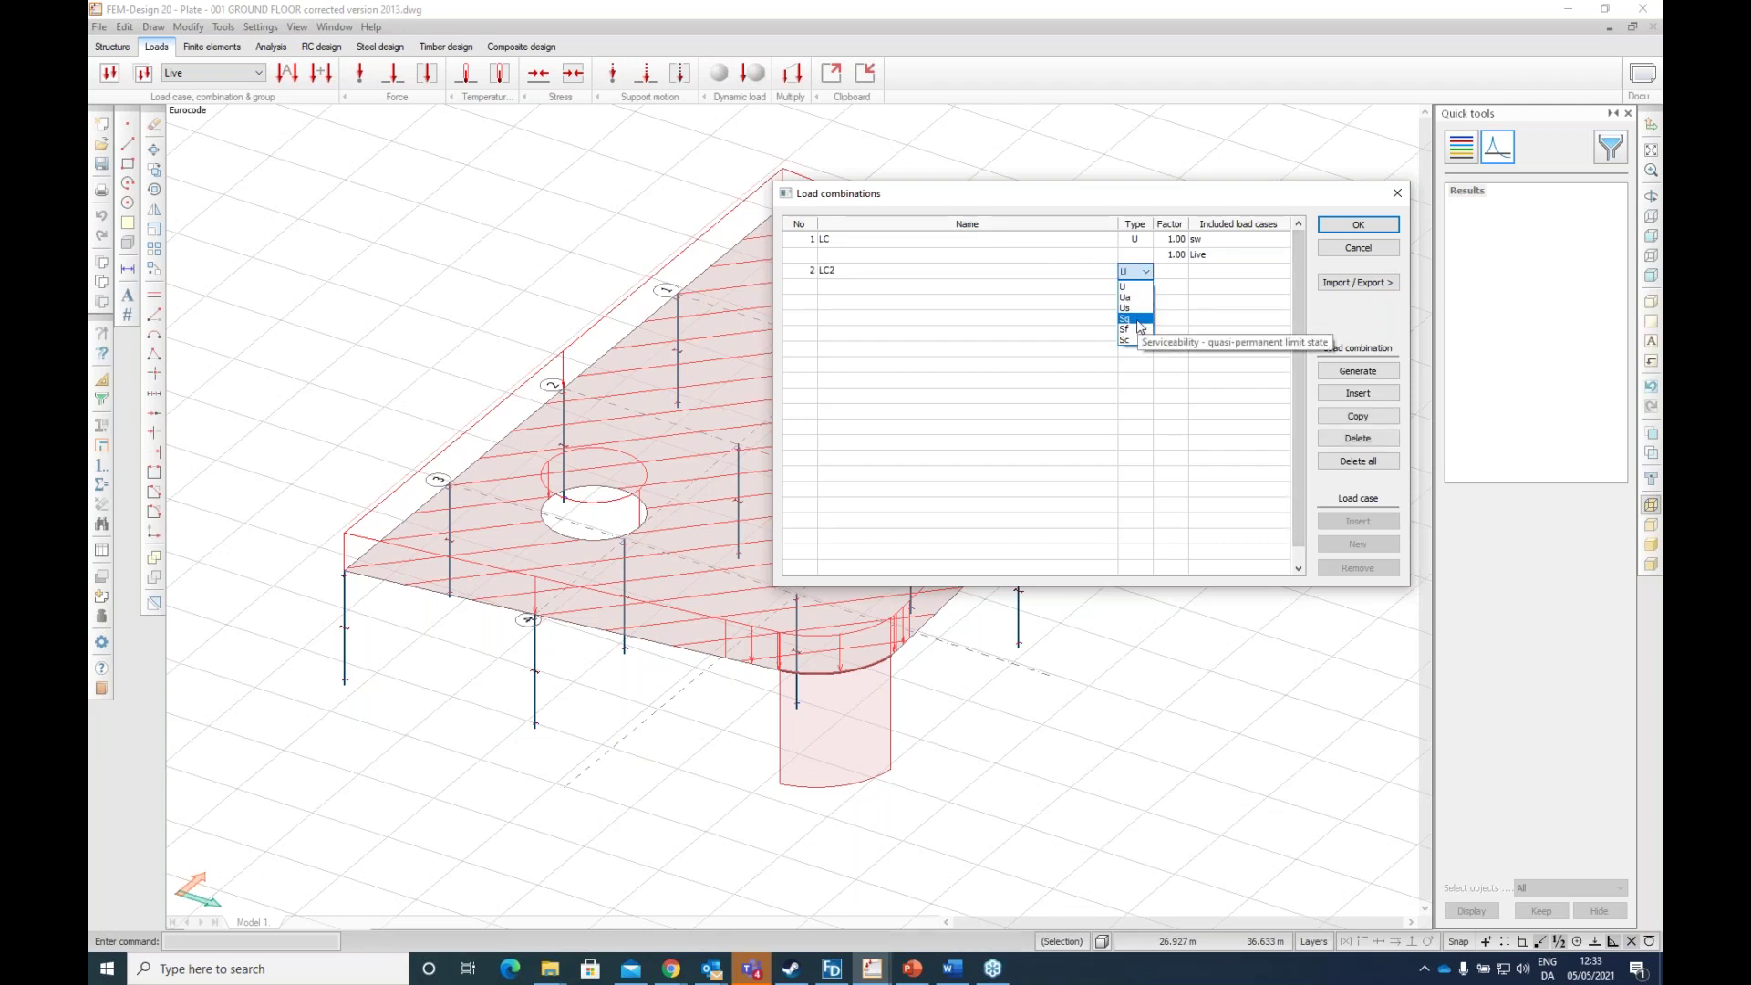
left_click(1130, 319)
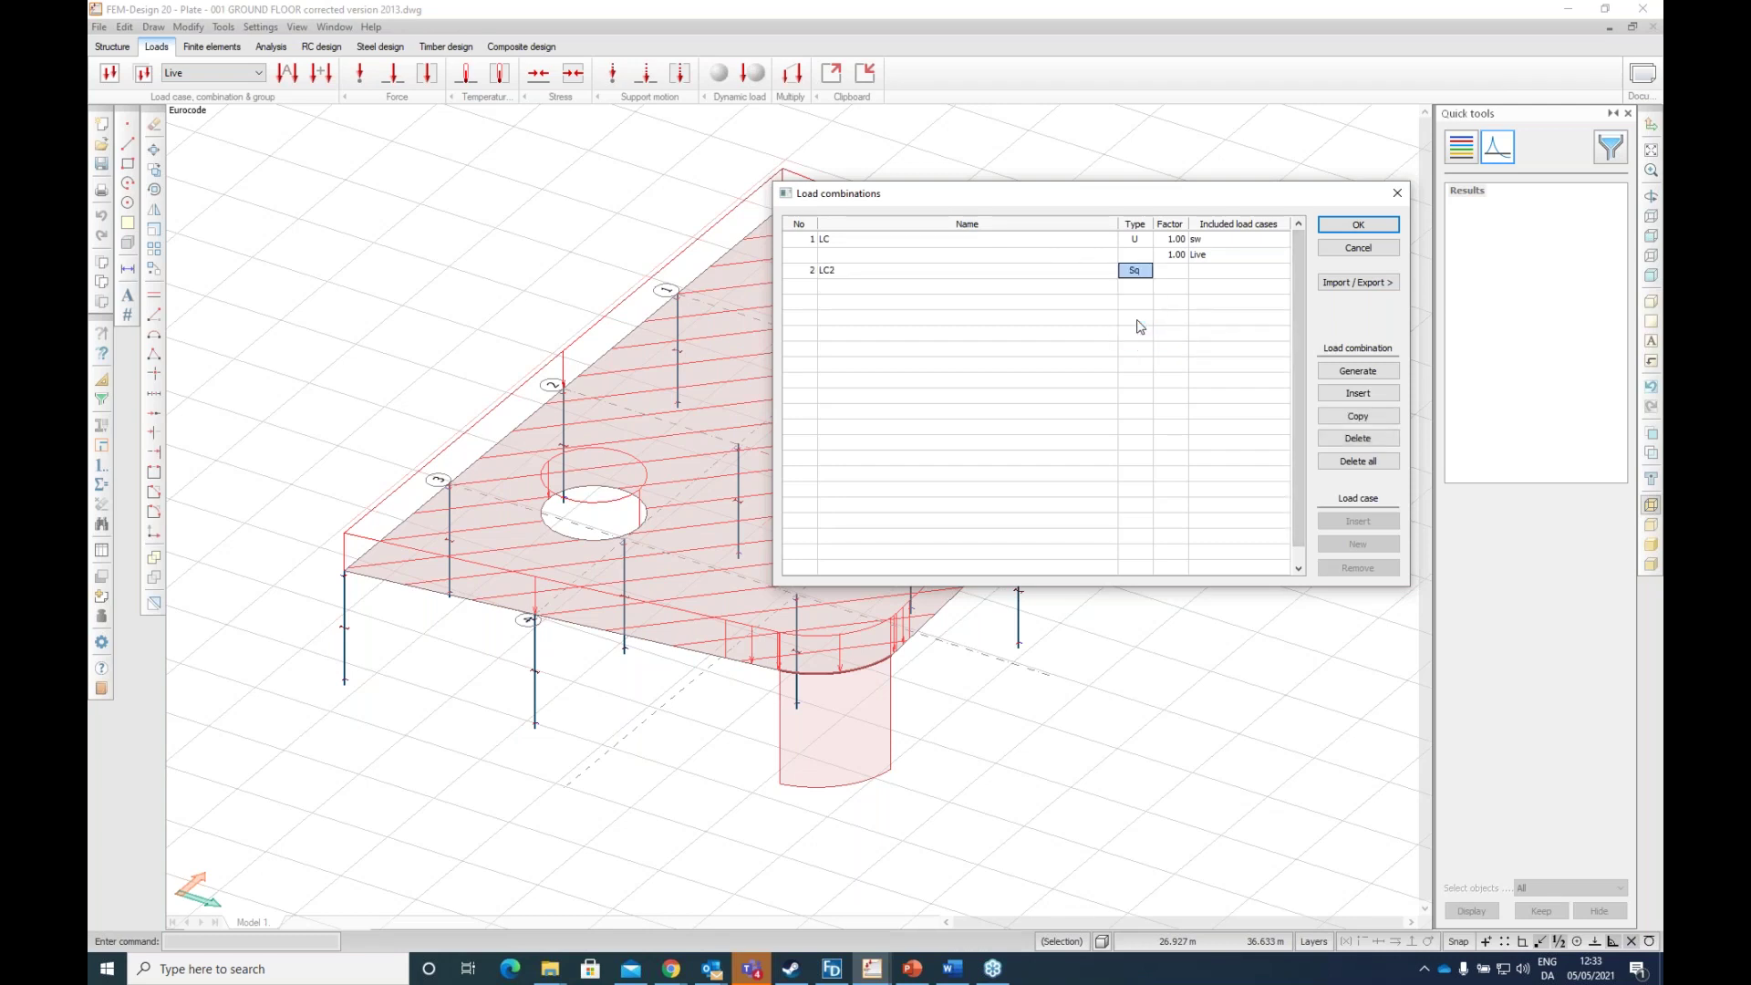
Step: Include the load cases sw and Live in LC2, each with factor 1.00, and accept the load combinations
left_click(1199, 272)
left_click(1206, 273)
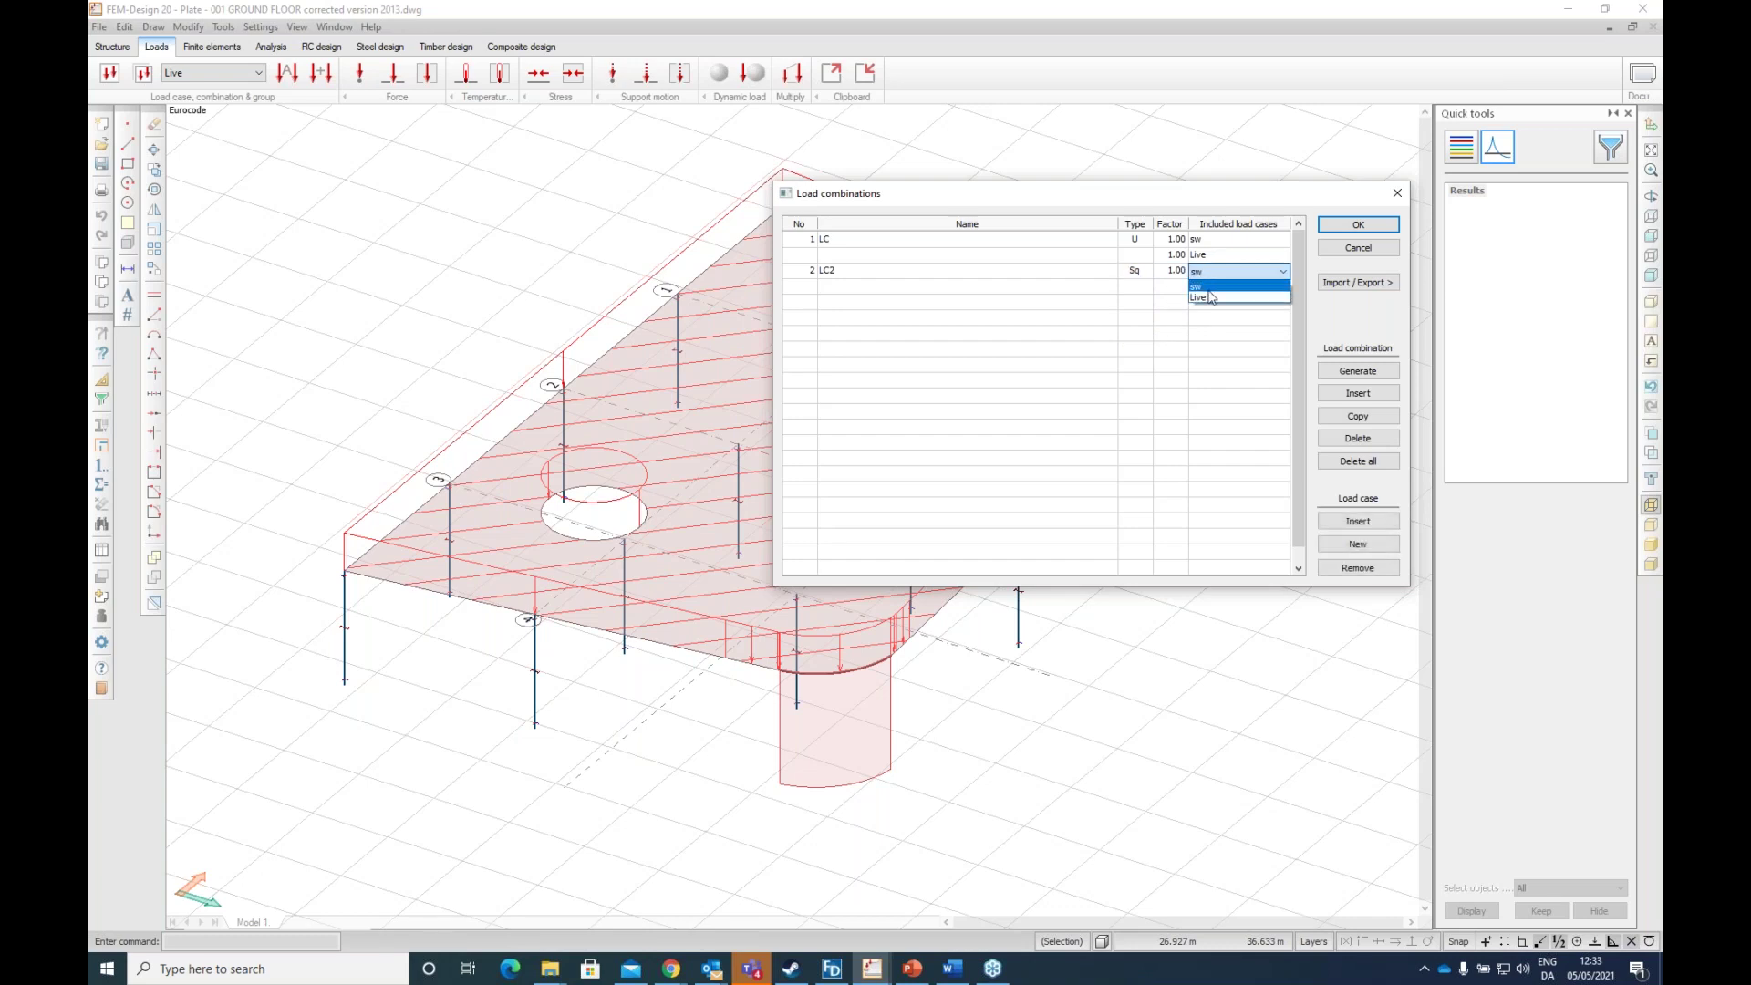
key("Return")
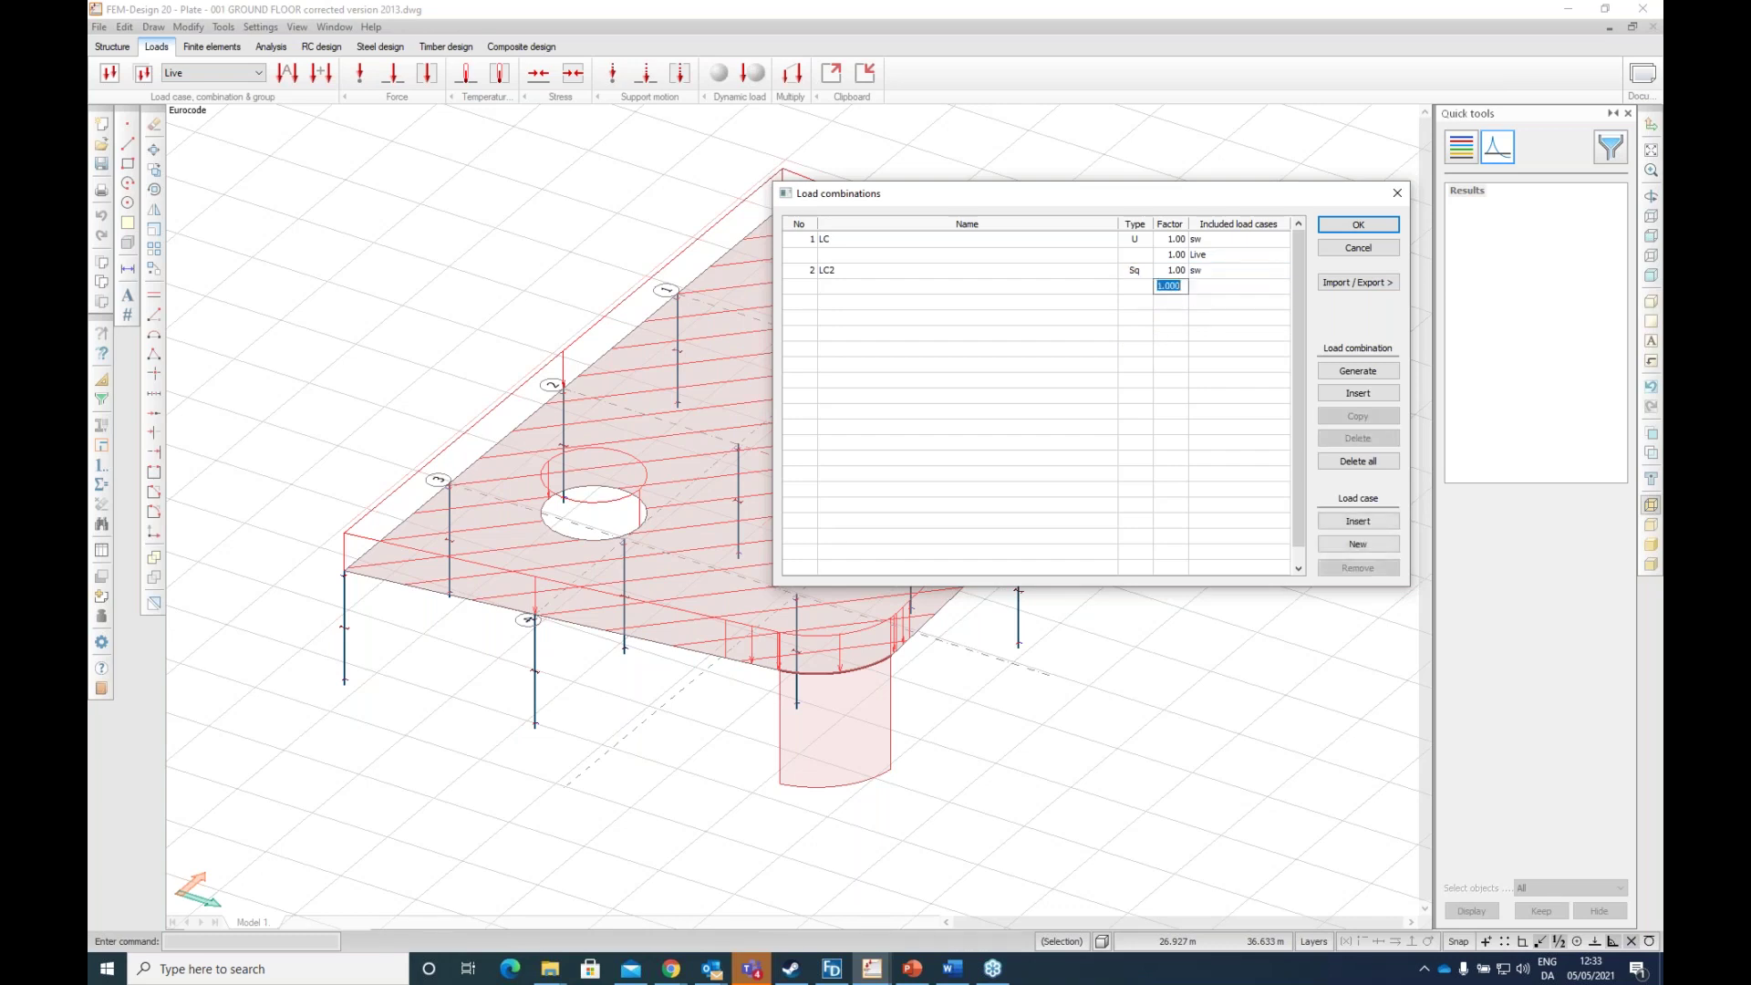
left_click(1223, 290)
left_click(1223, 290)
left_click(1216, 317)
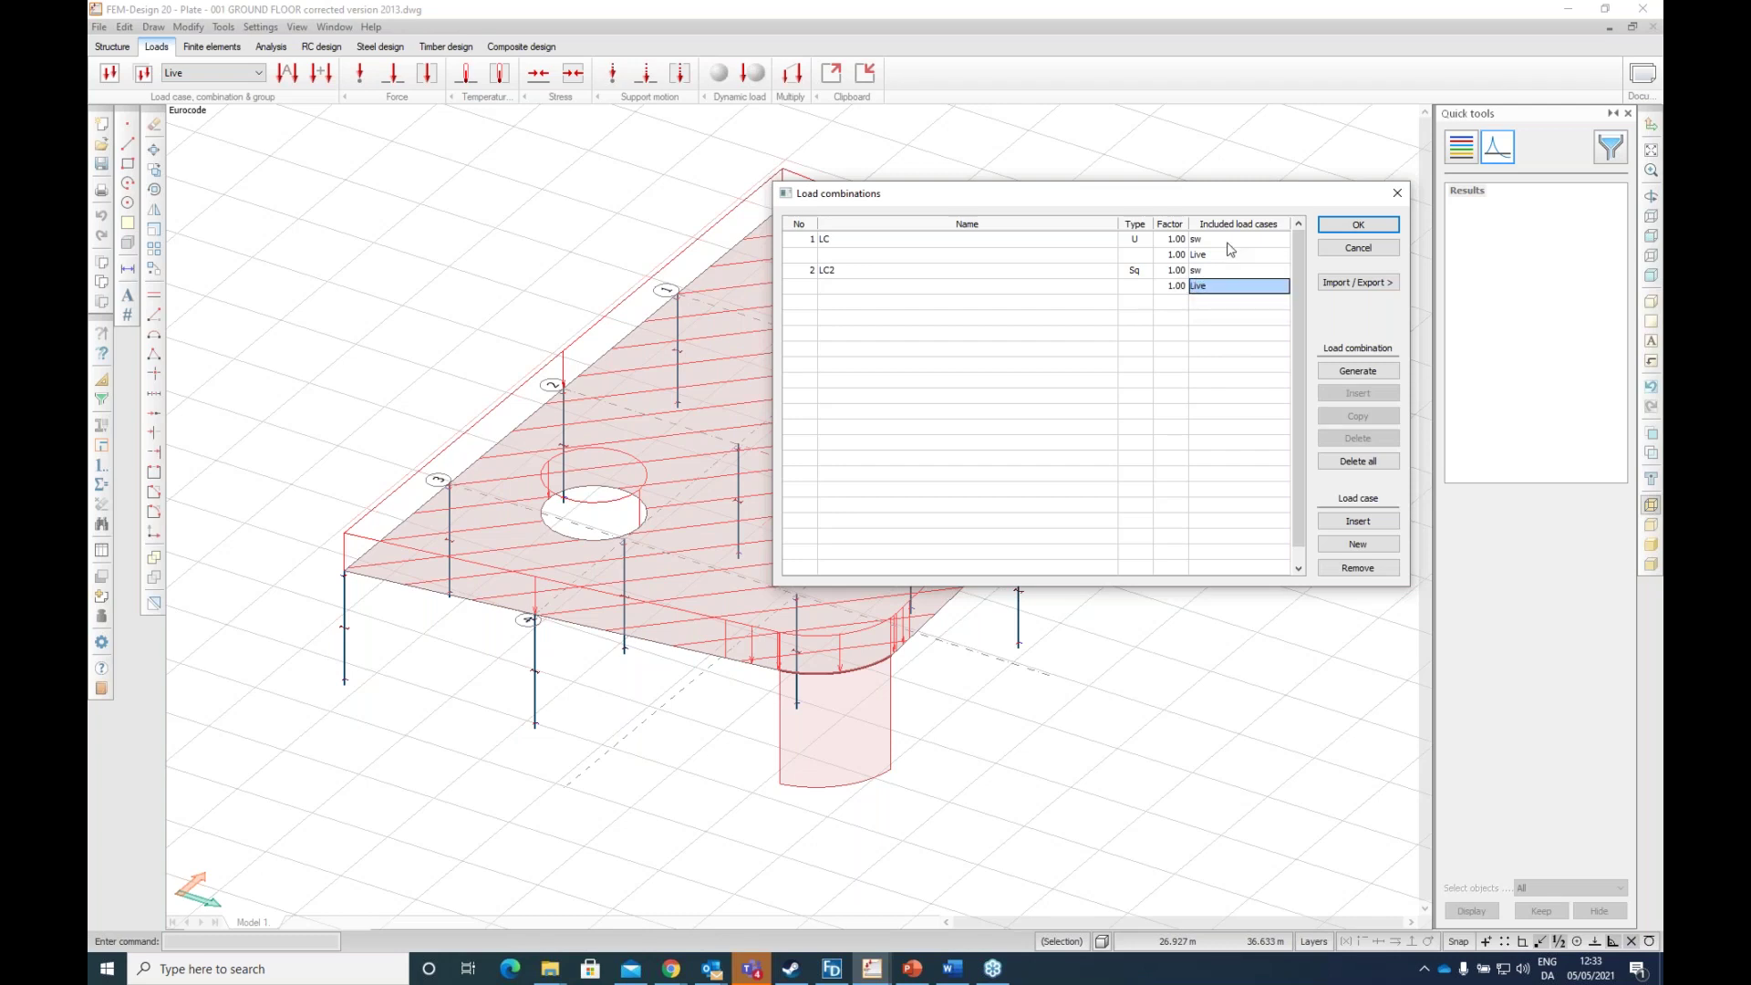
left_click(1347, 225)
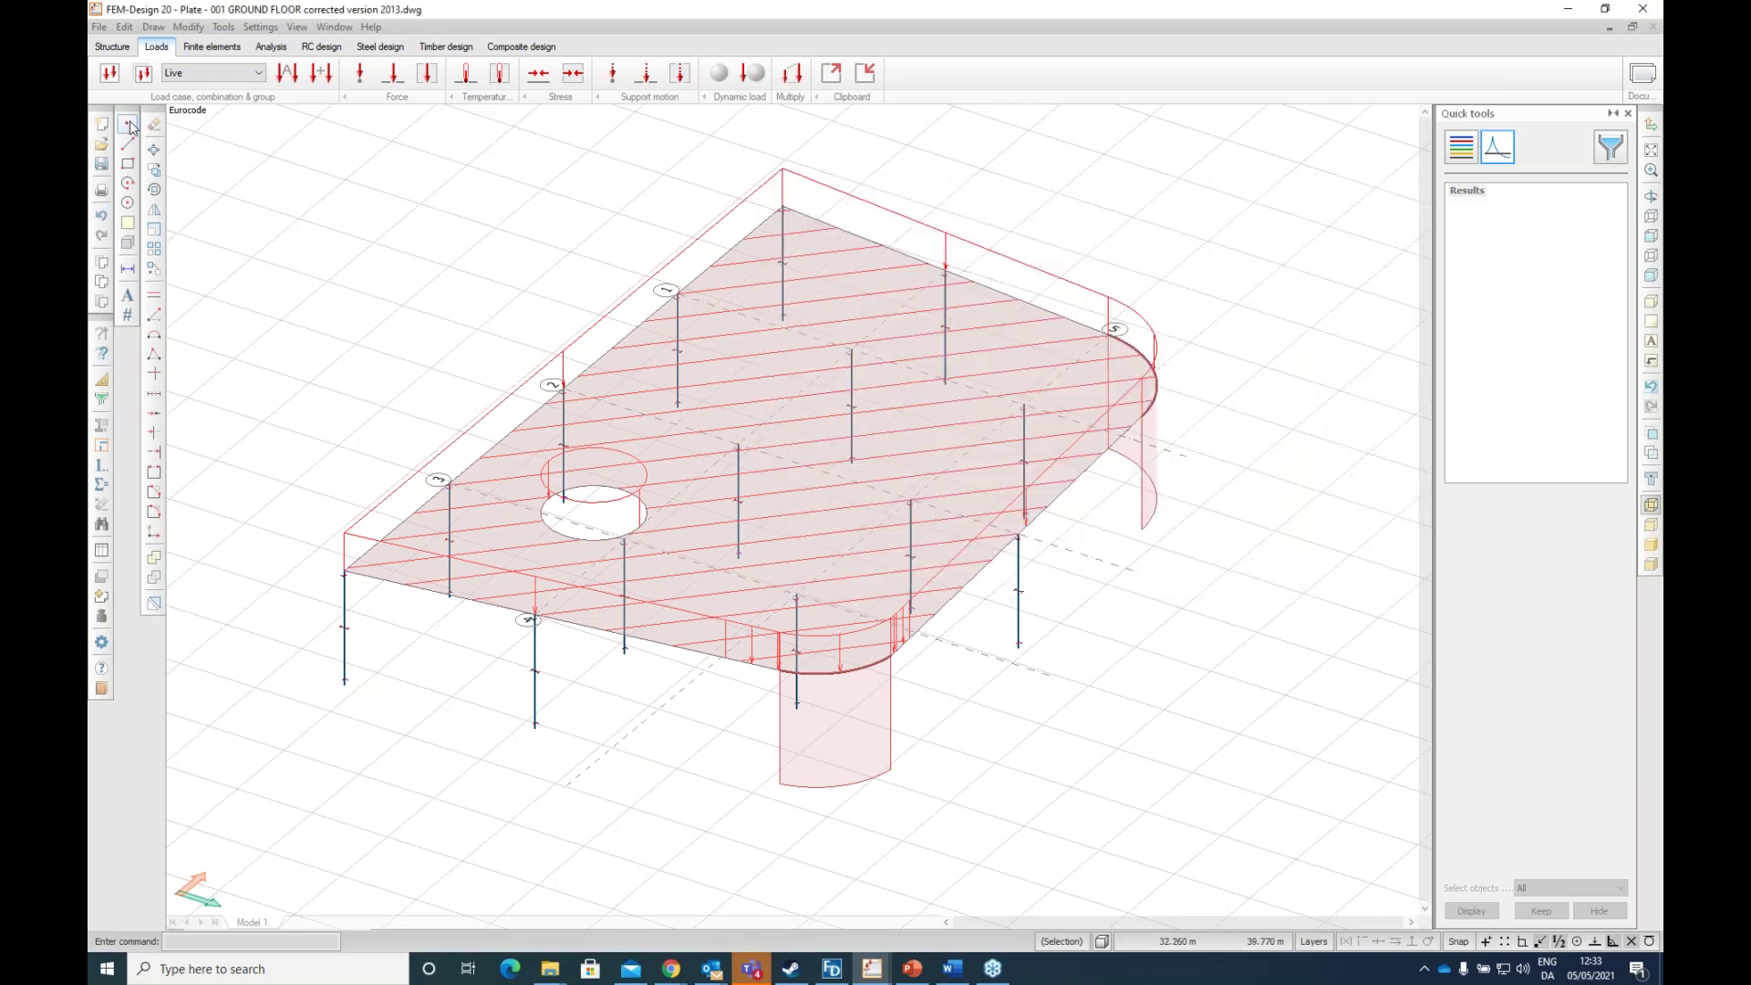
Step: Run the analysis for load combinations with crack analysis (Cr.) enabled for LC2
left_click(271, 47)
left_click(108, 73)
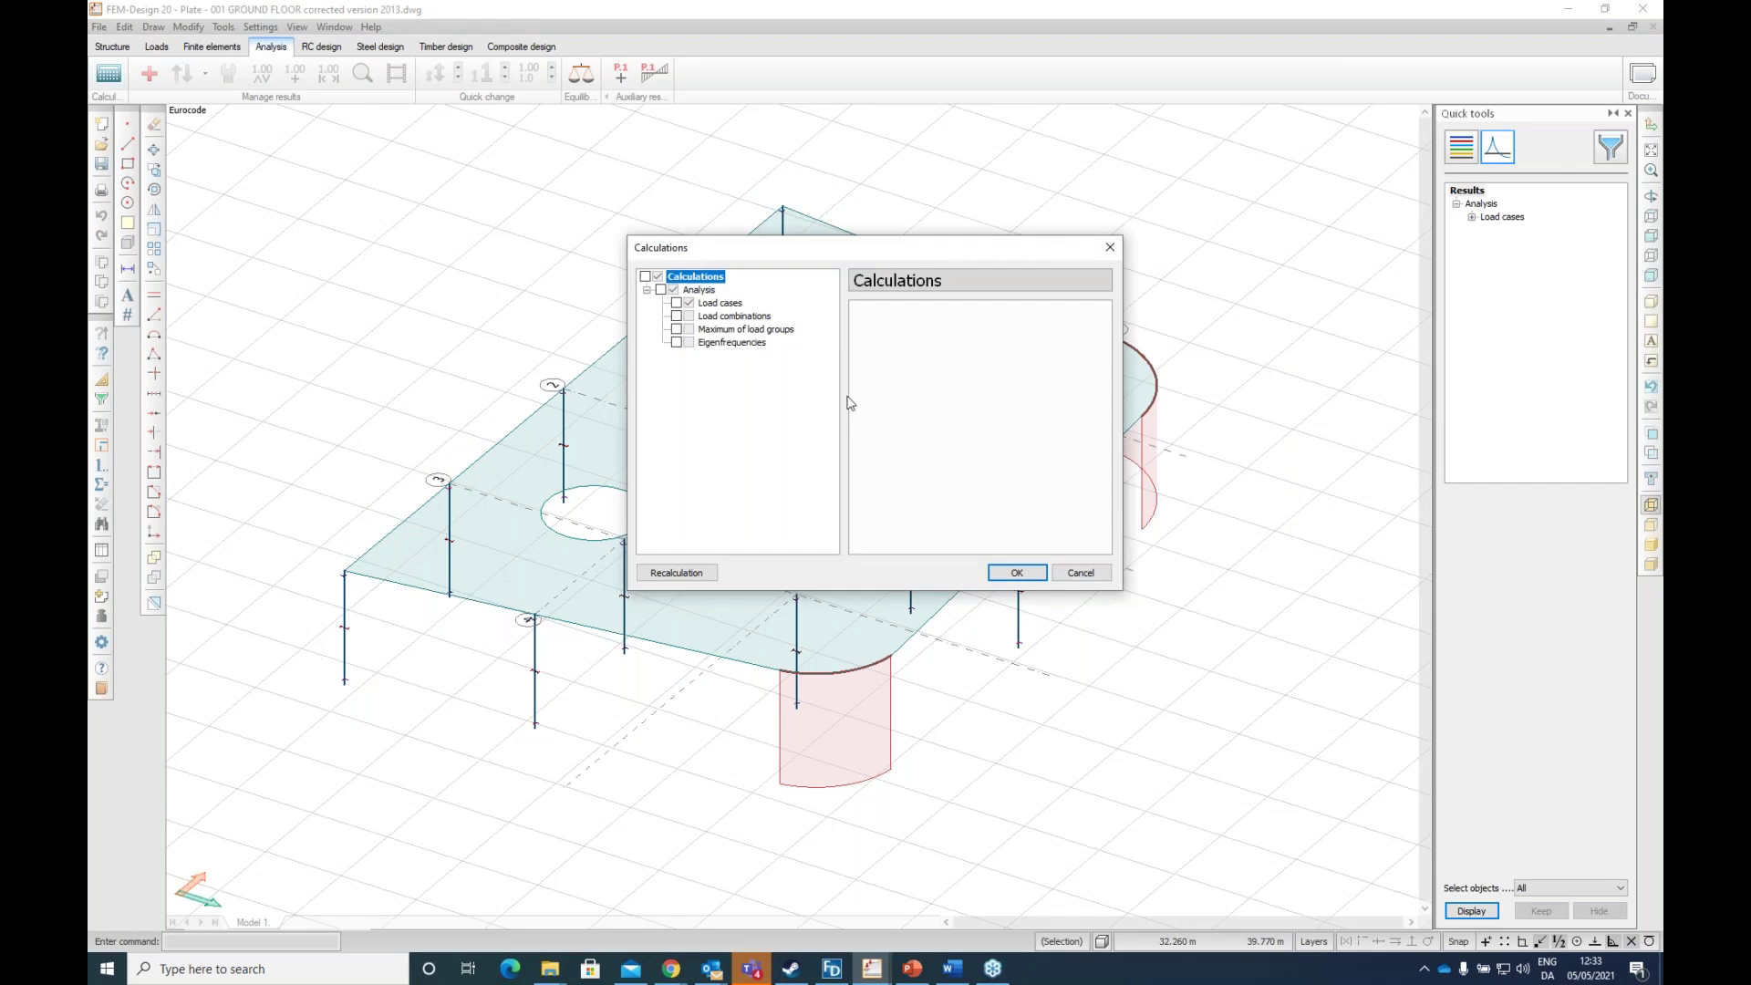
left_click(676, 317)
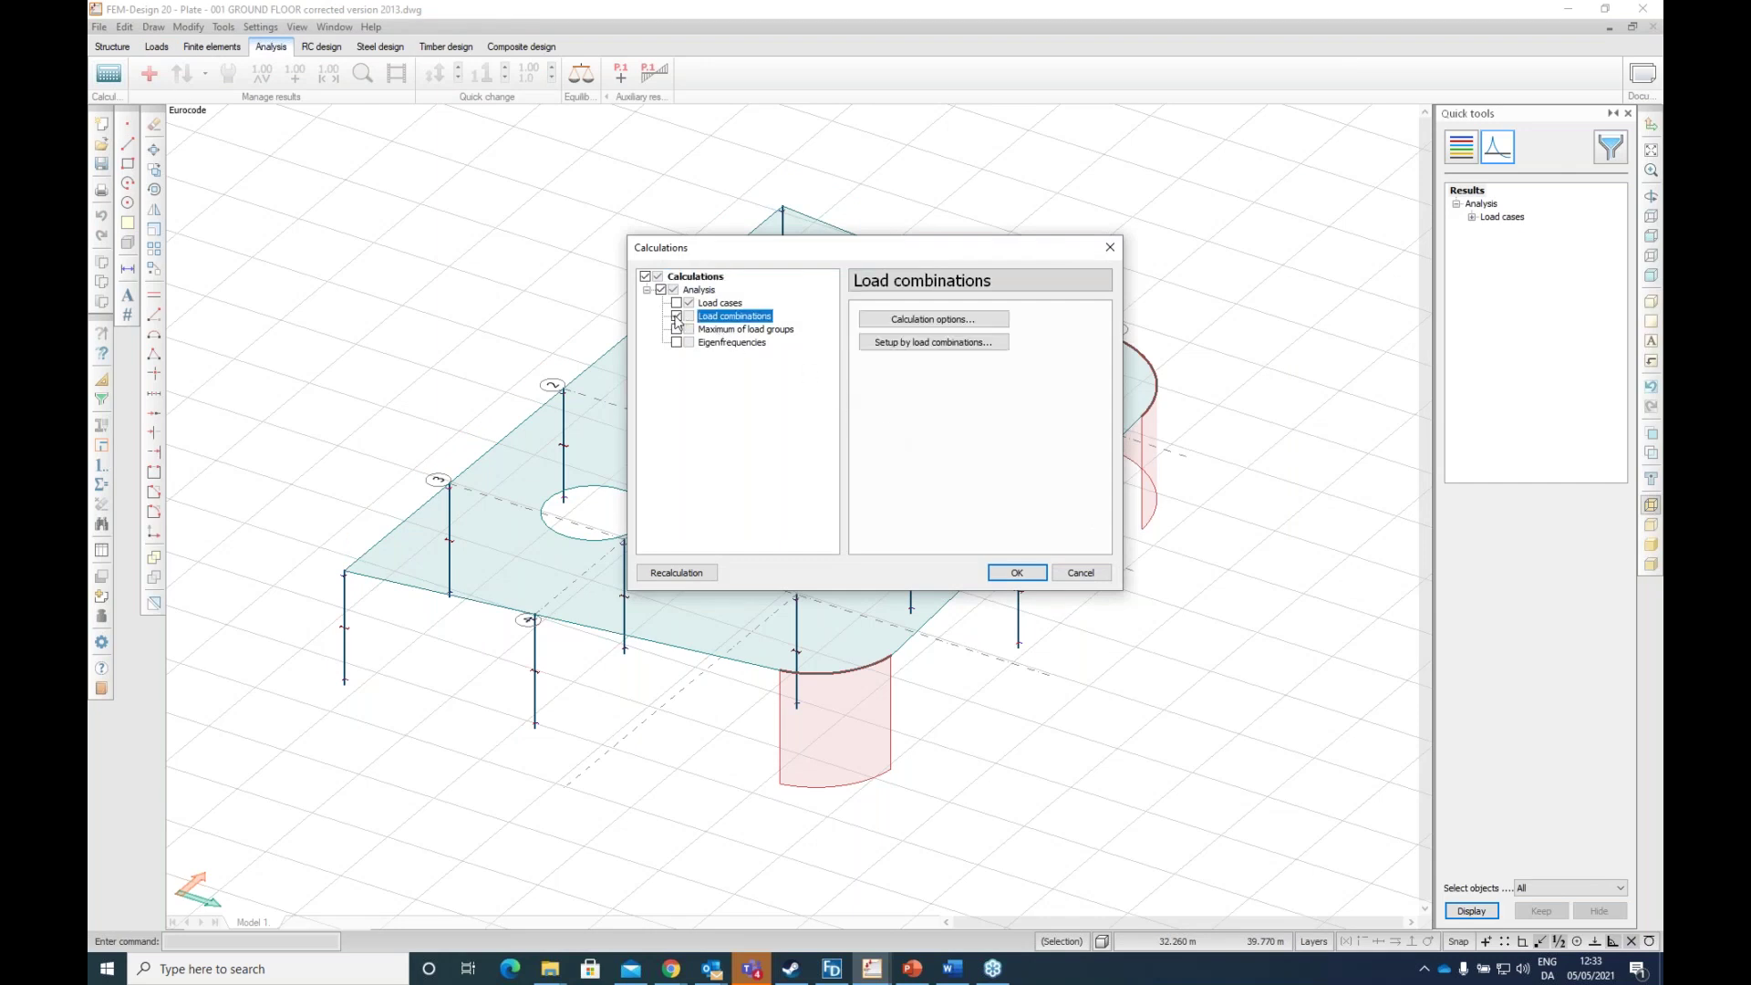
left_click(934, 343)
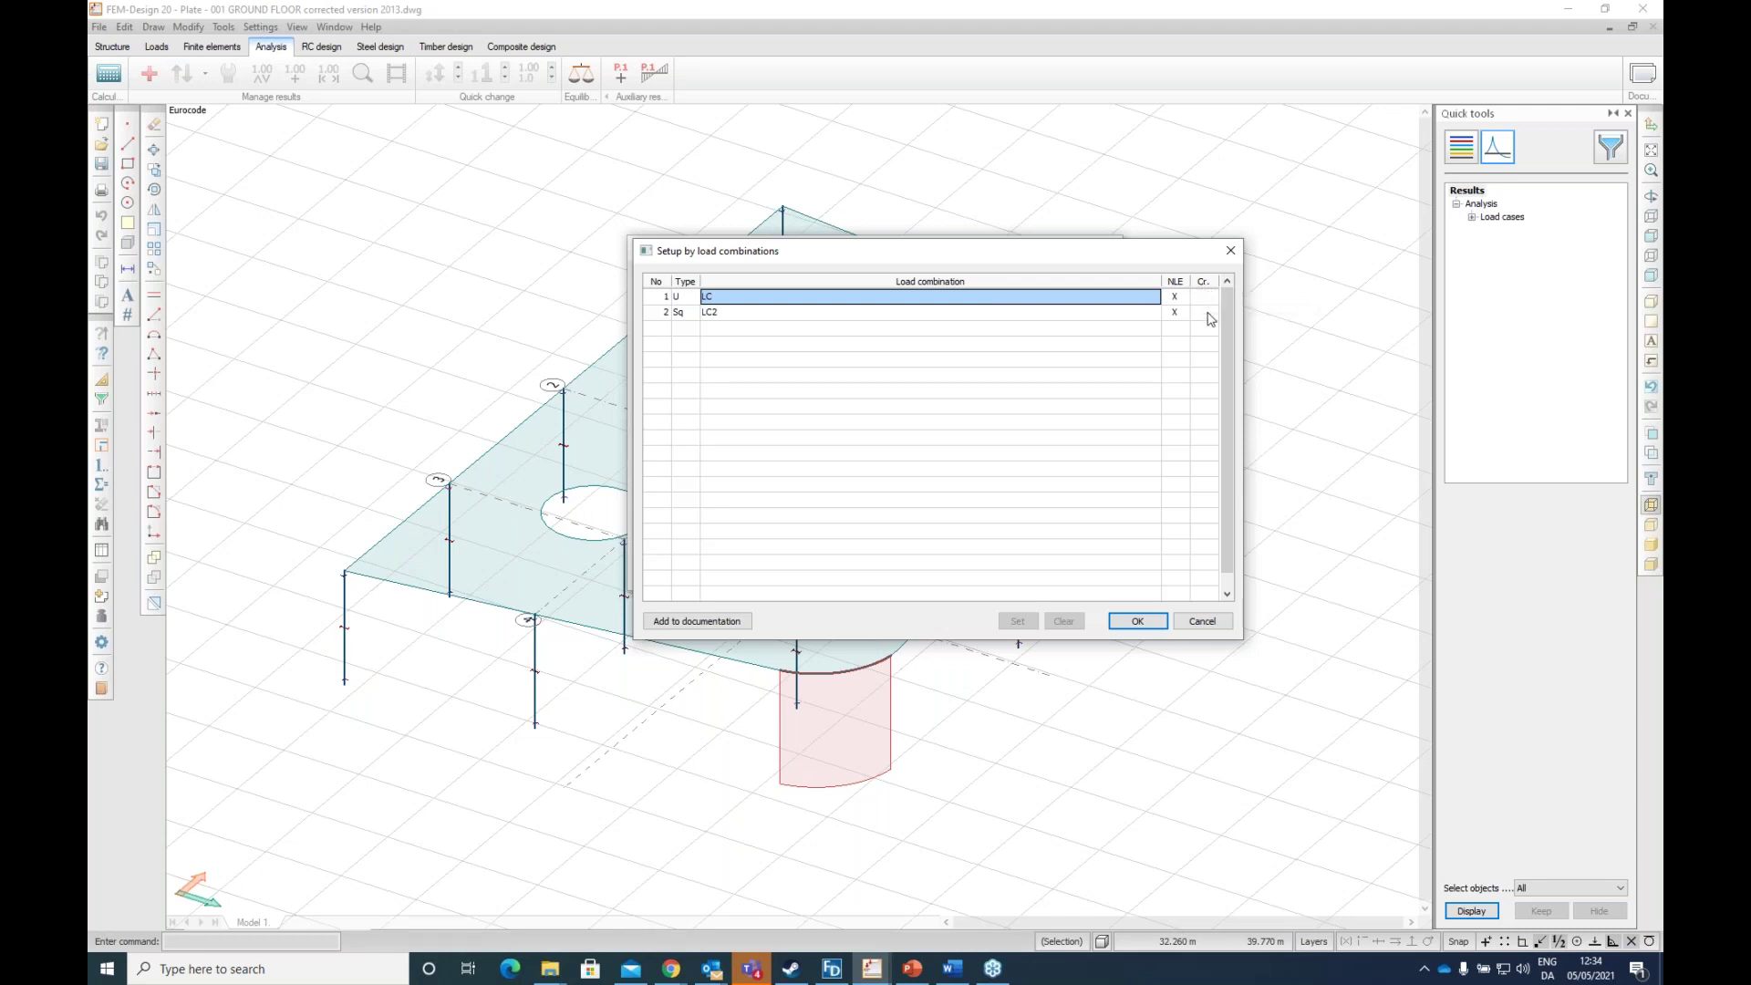
left_click(1205, 312)
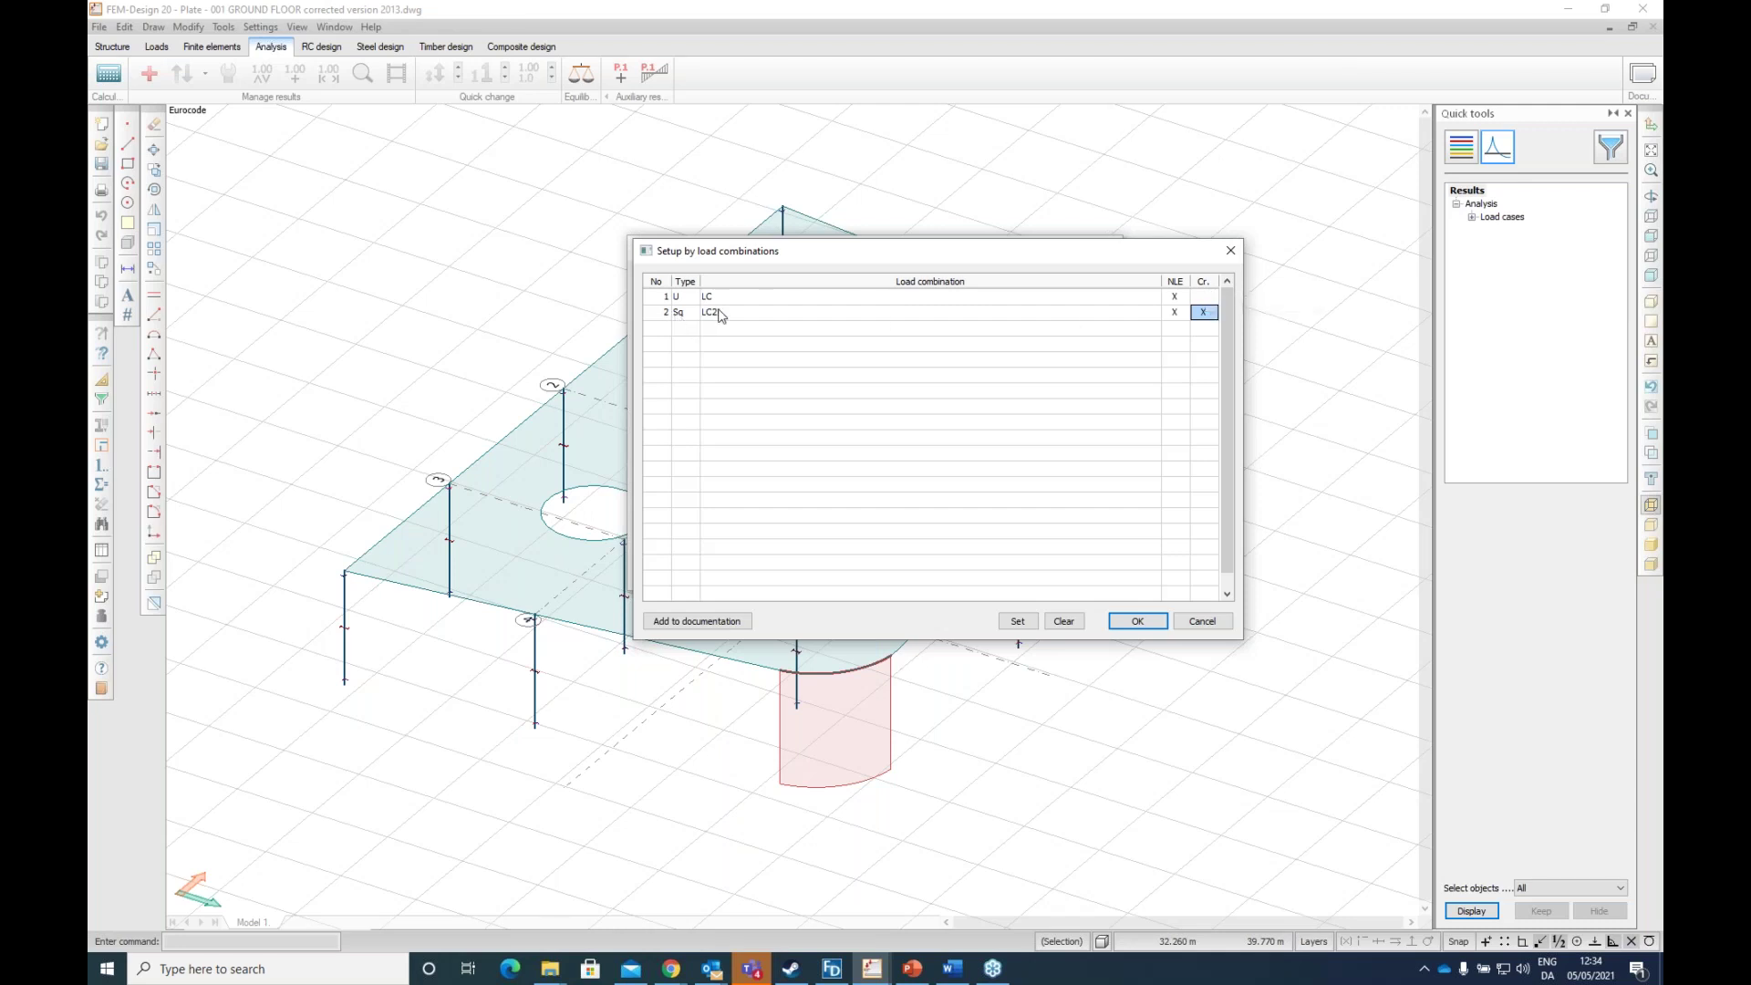
left_click(1138, 623)
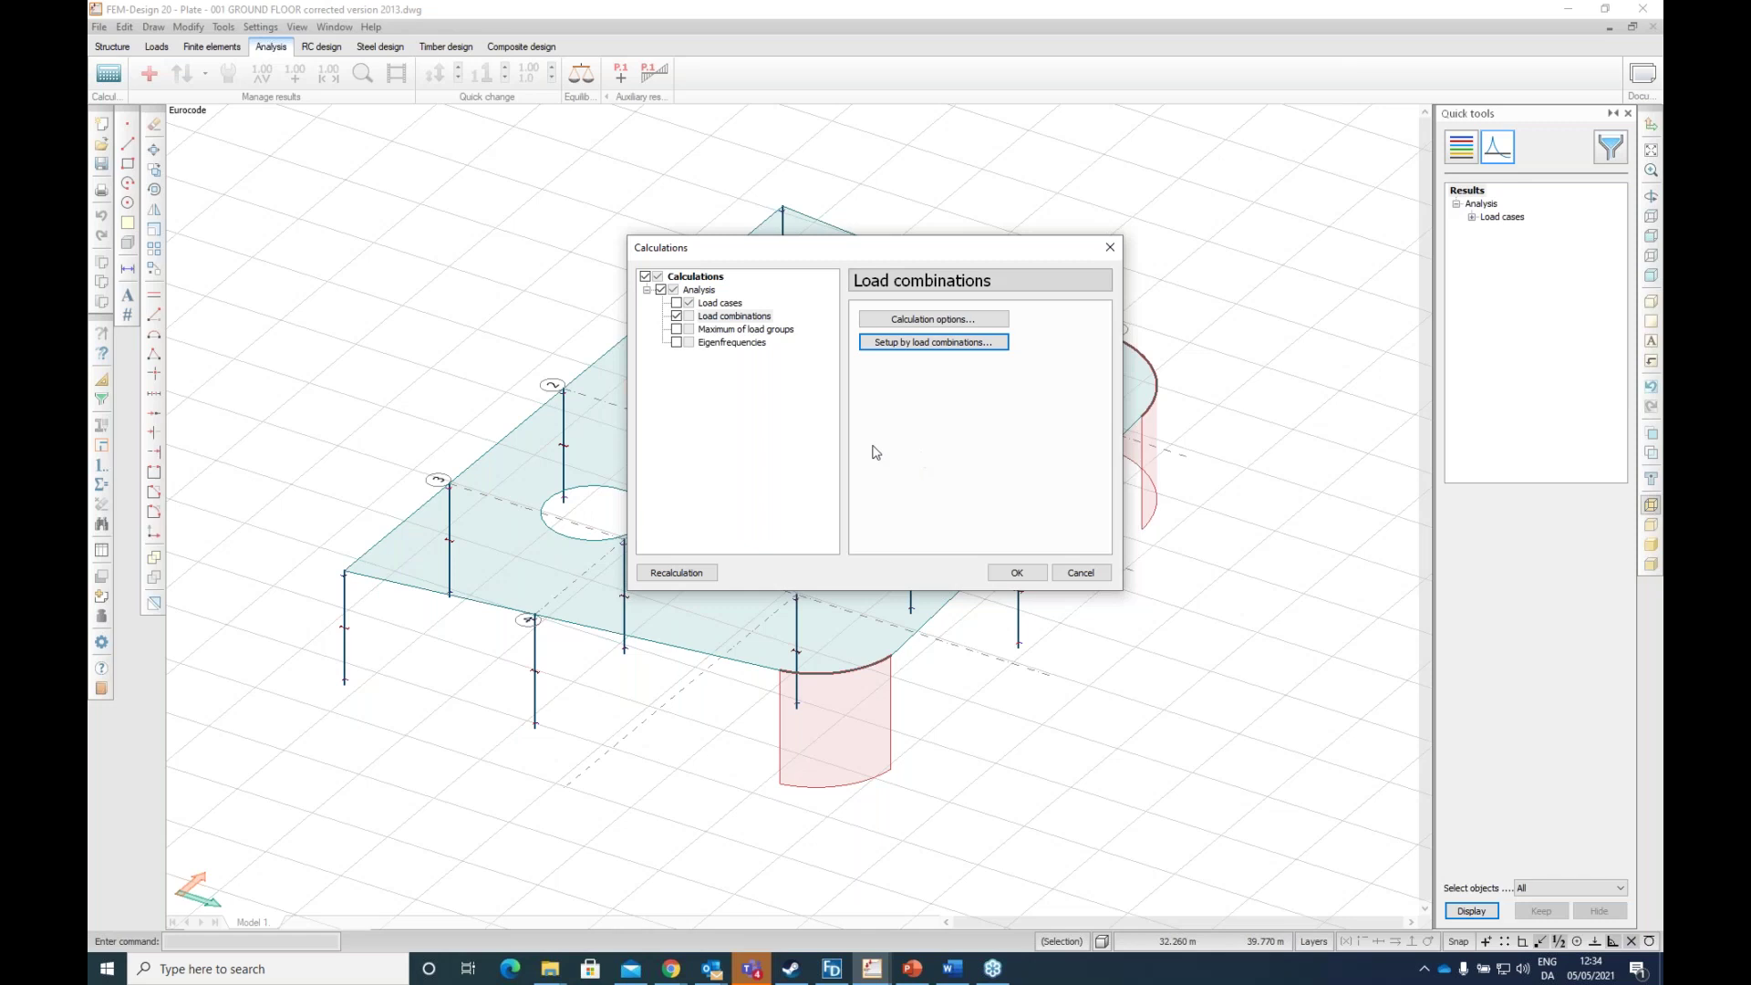
left_click(1018, 573)
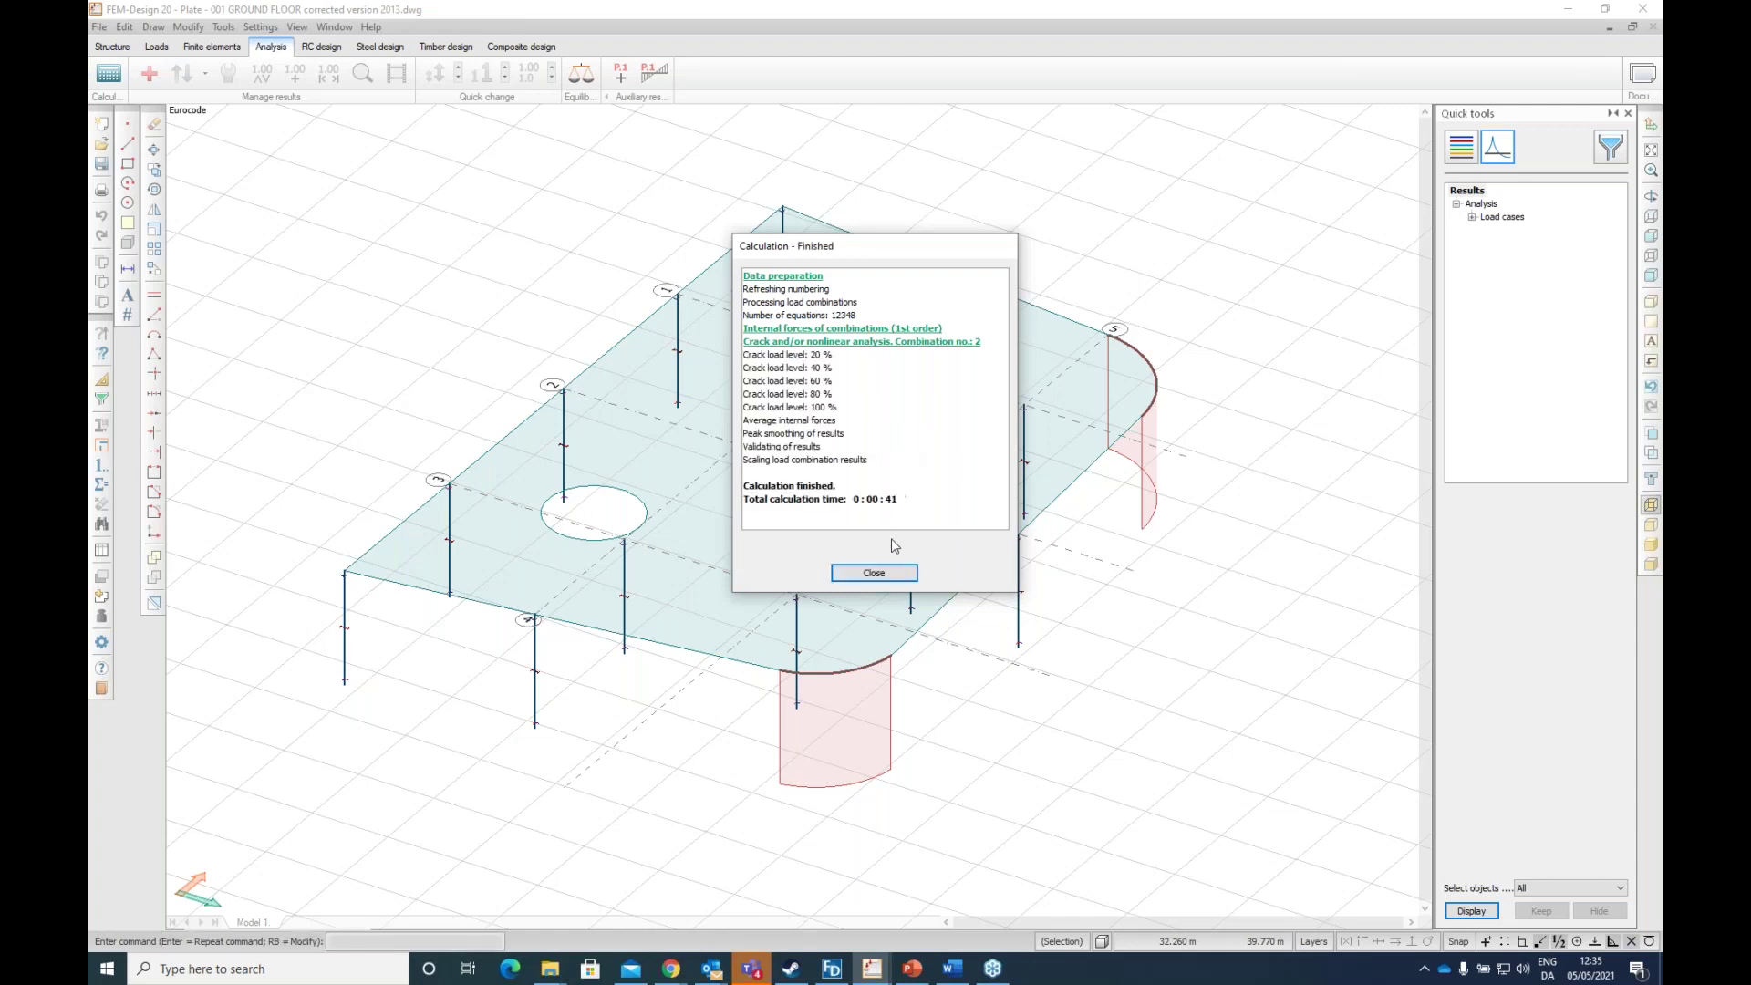
left_click(870, 575)
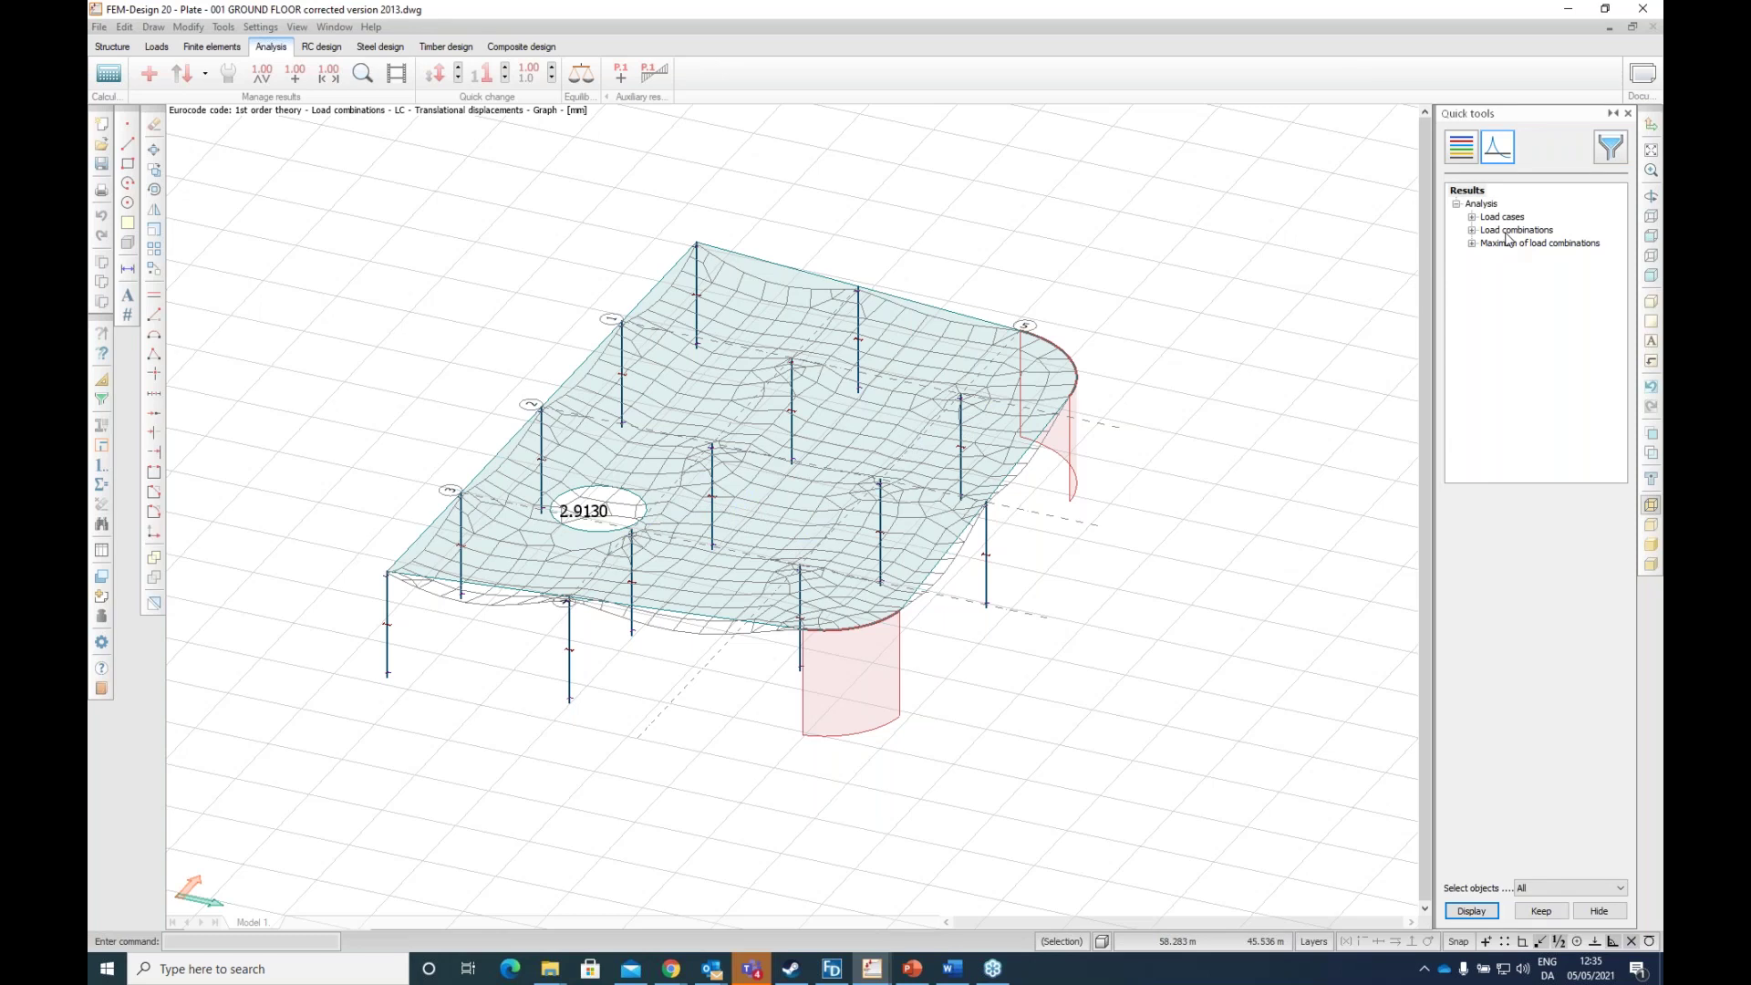
Step: In RC design, display the slab's crack width results for bottom and top with the load combinations' maximum, then return to bottom
double_click(1507, 231)
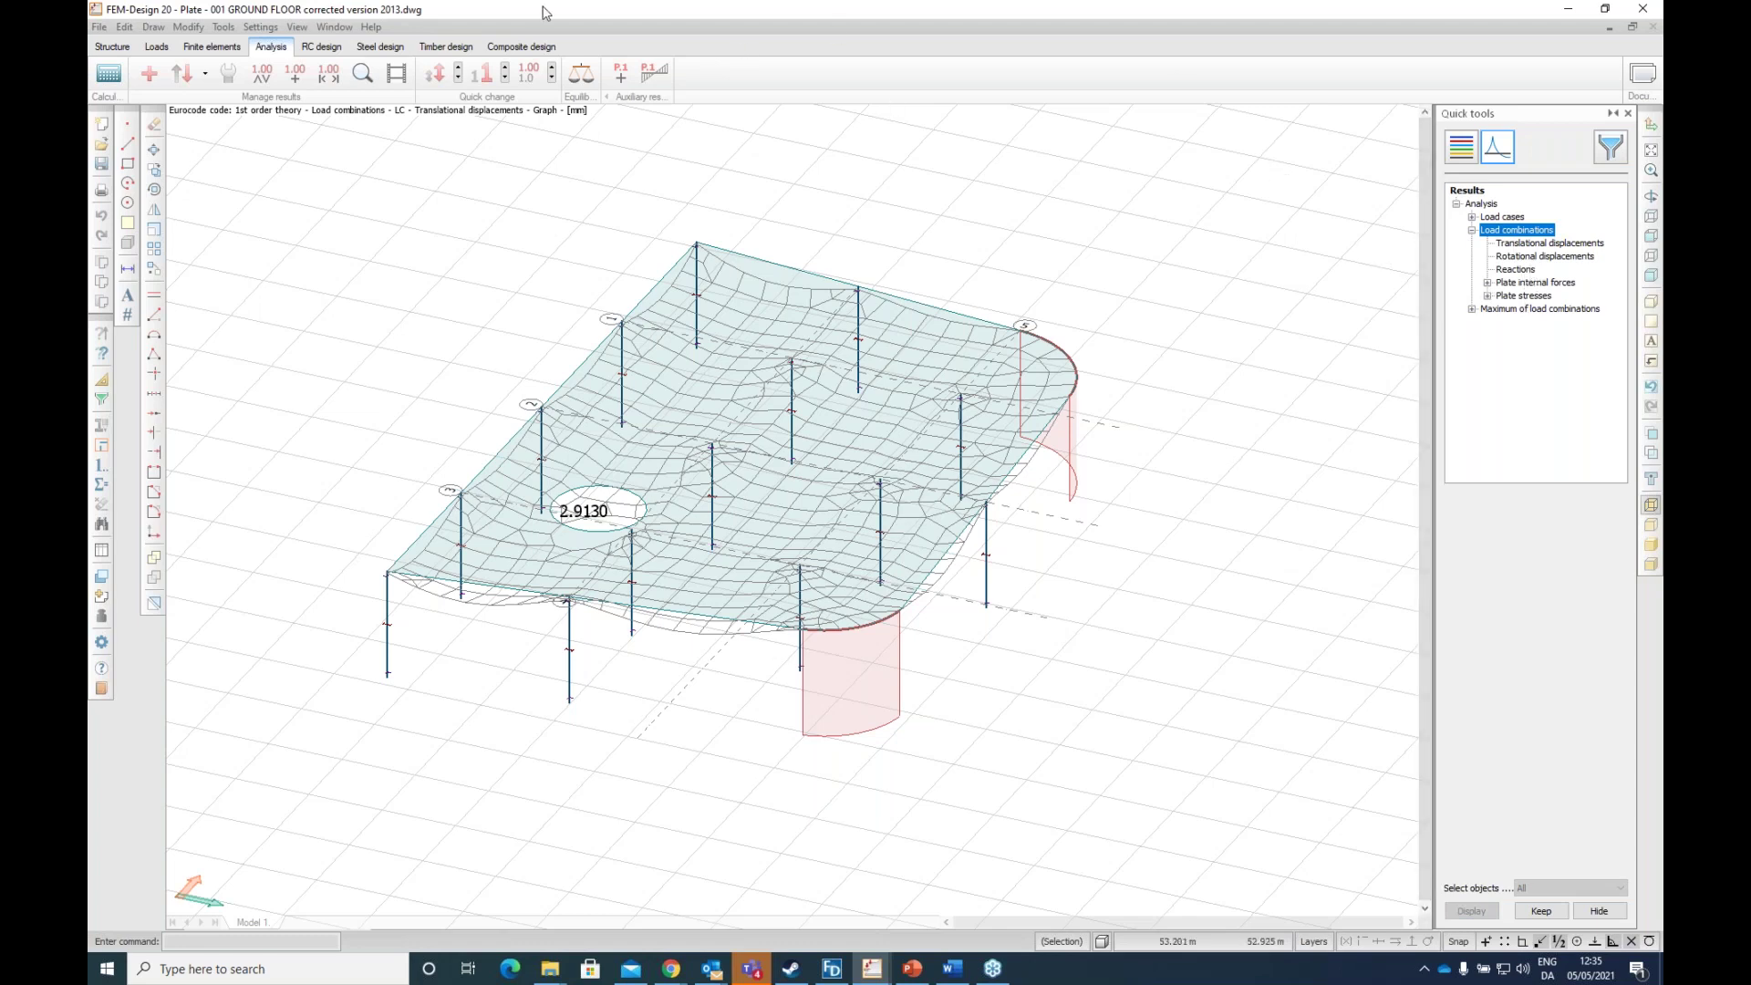
left_click(325, 47)
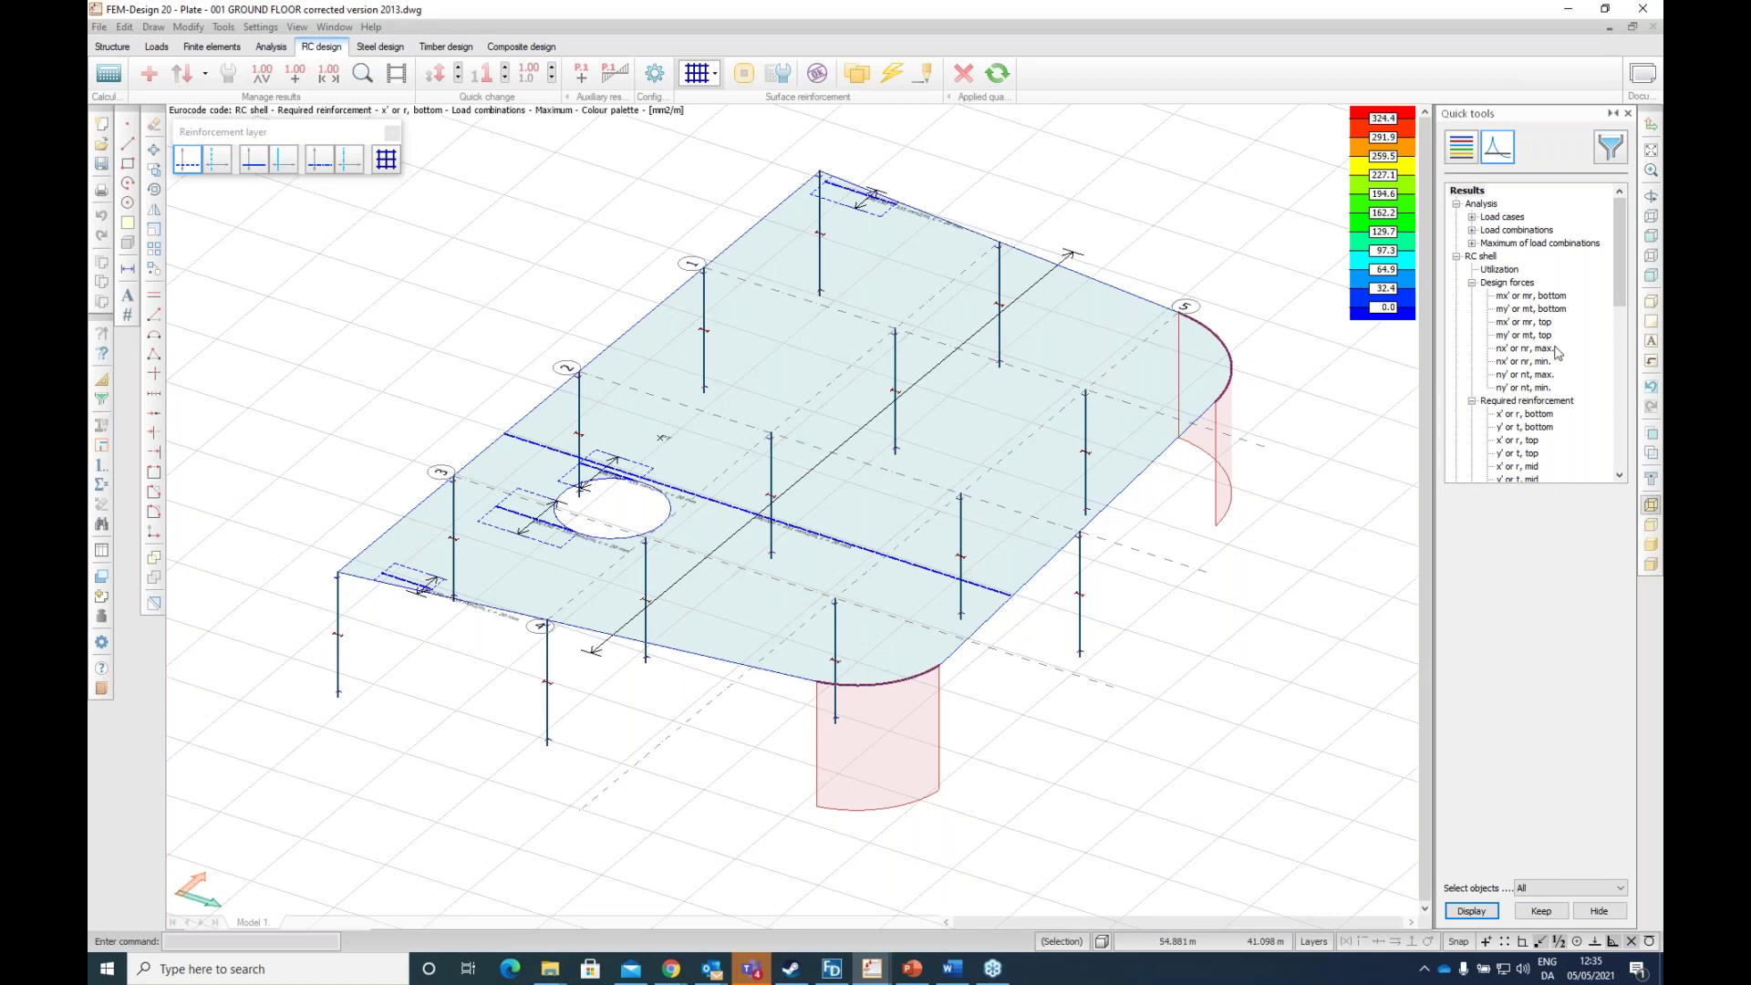
scroll(1546, 350, "down", 10)
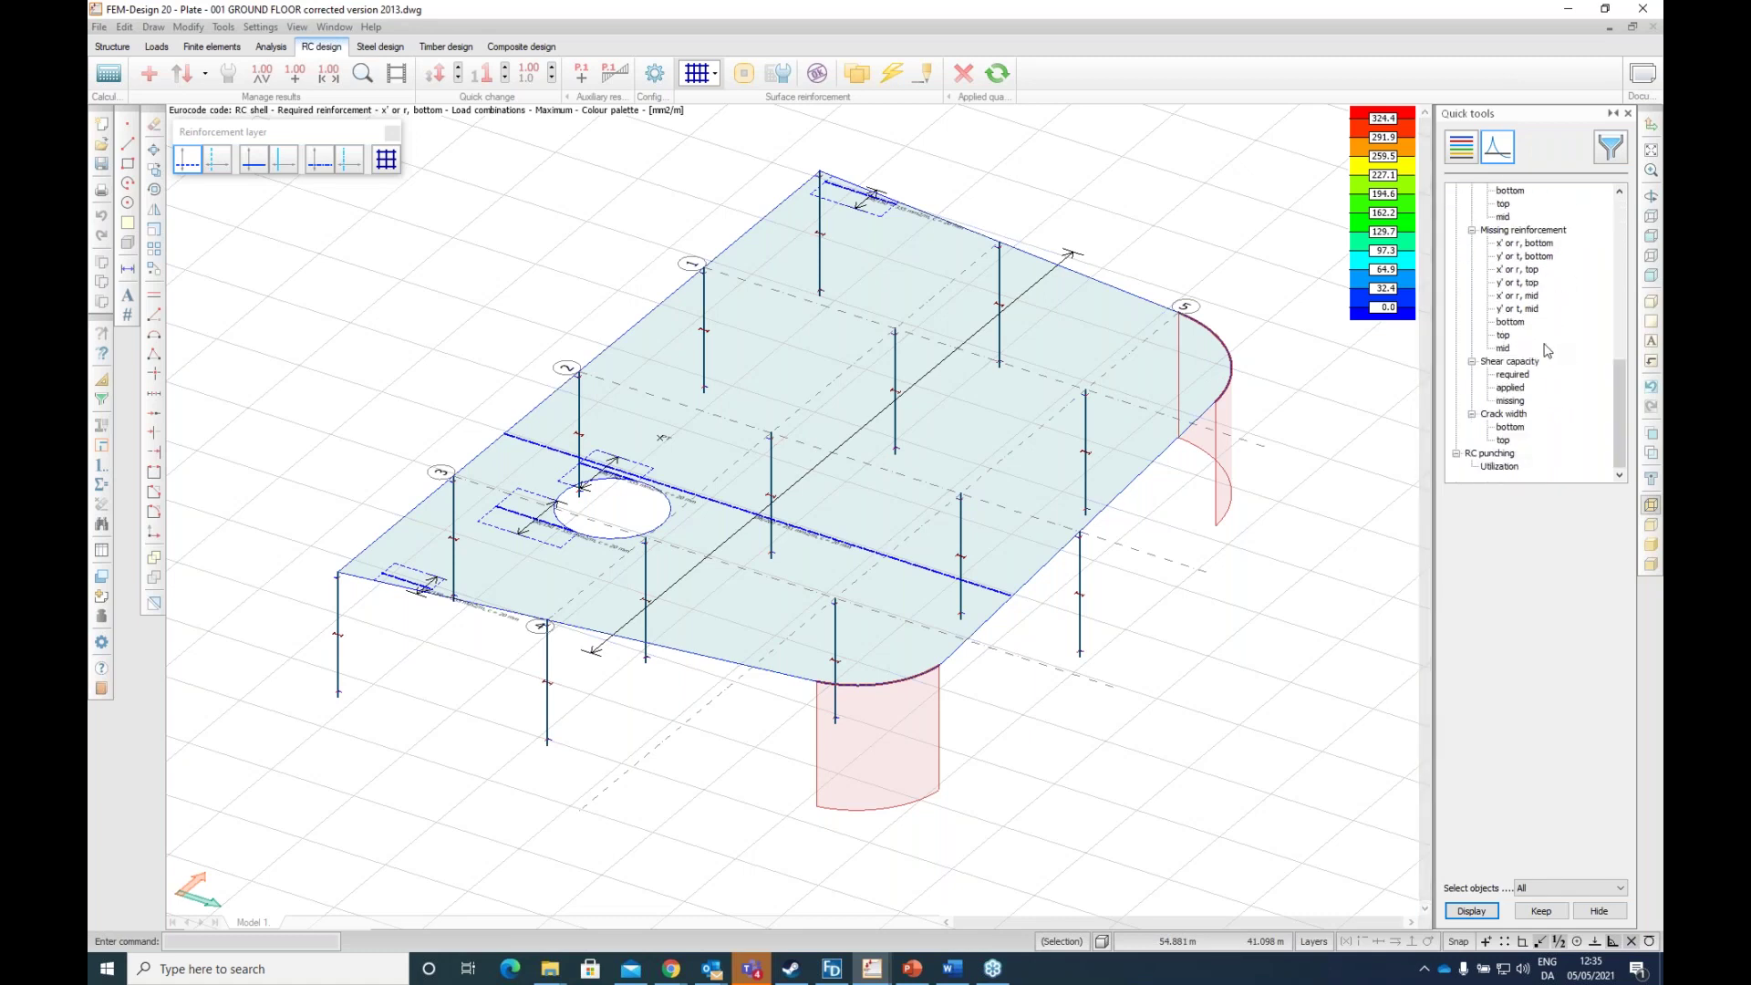
left_click(1511, 427)
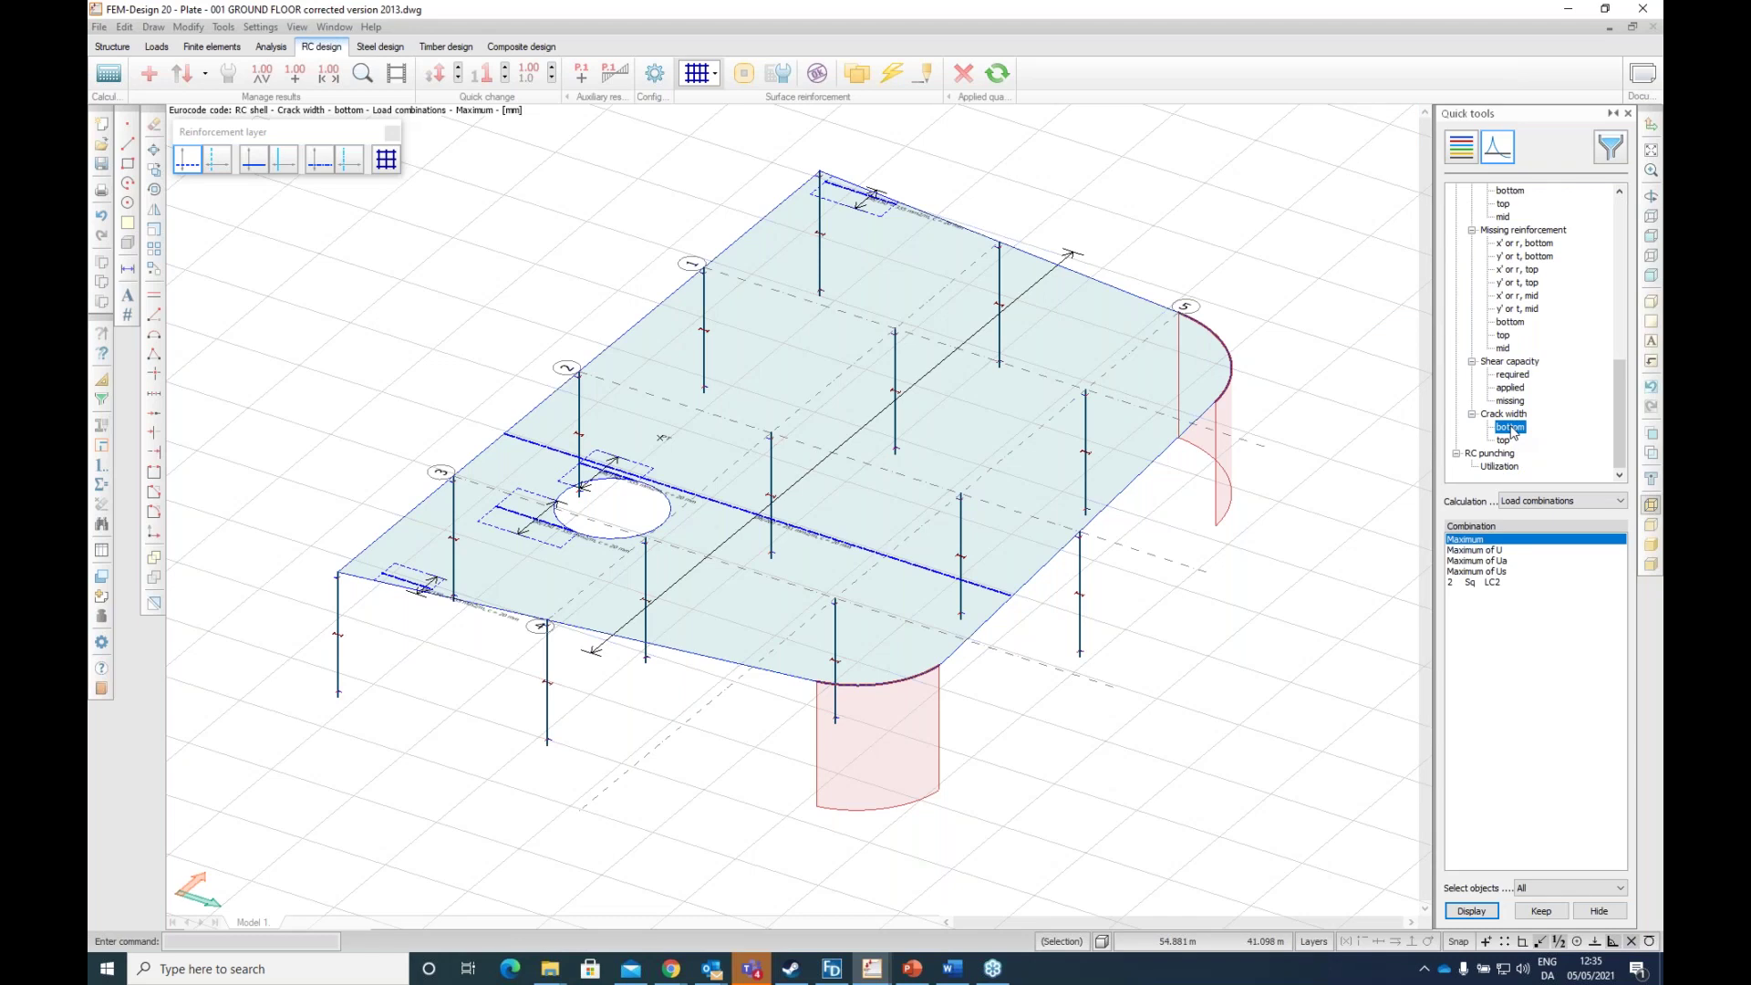
left_click(1503, 441)
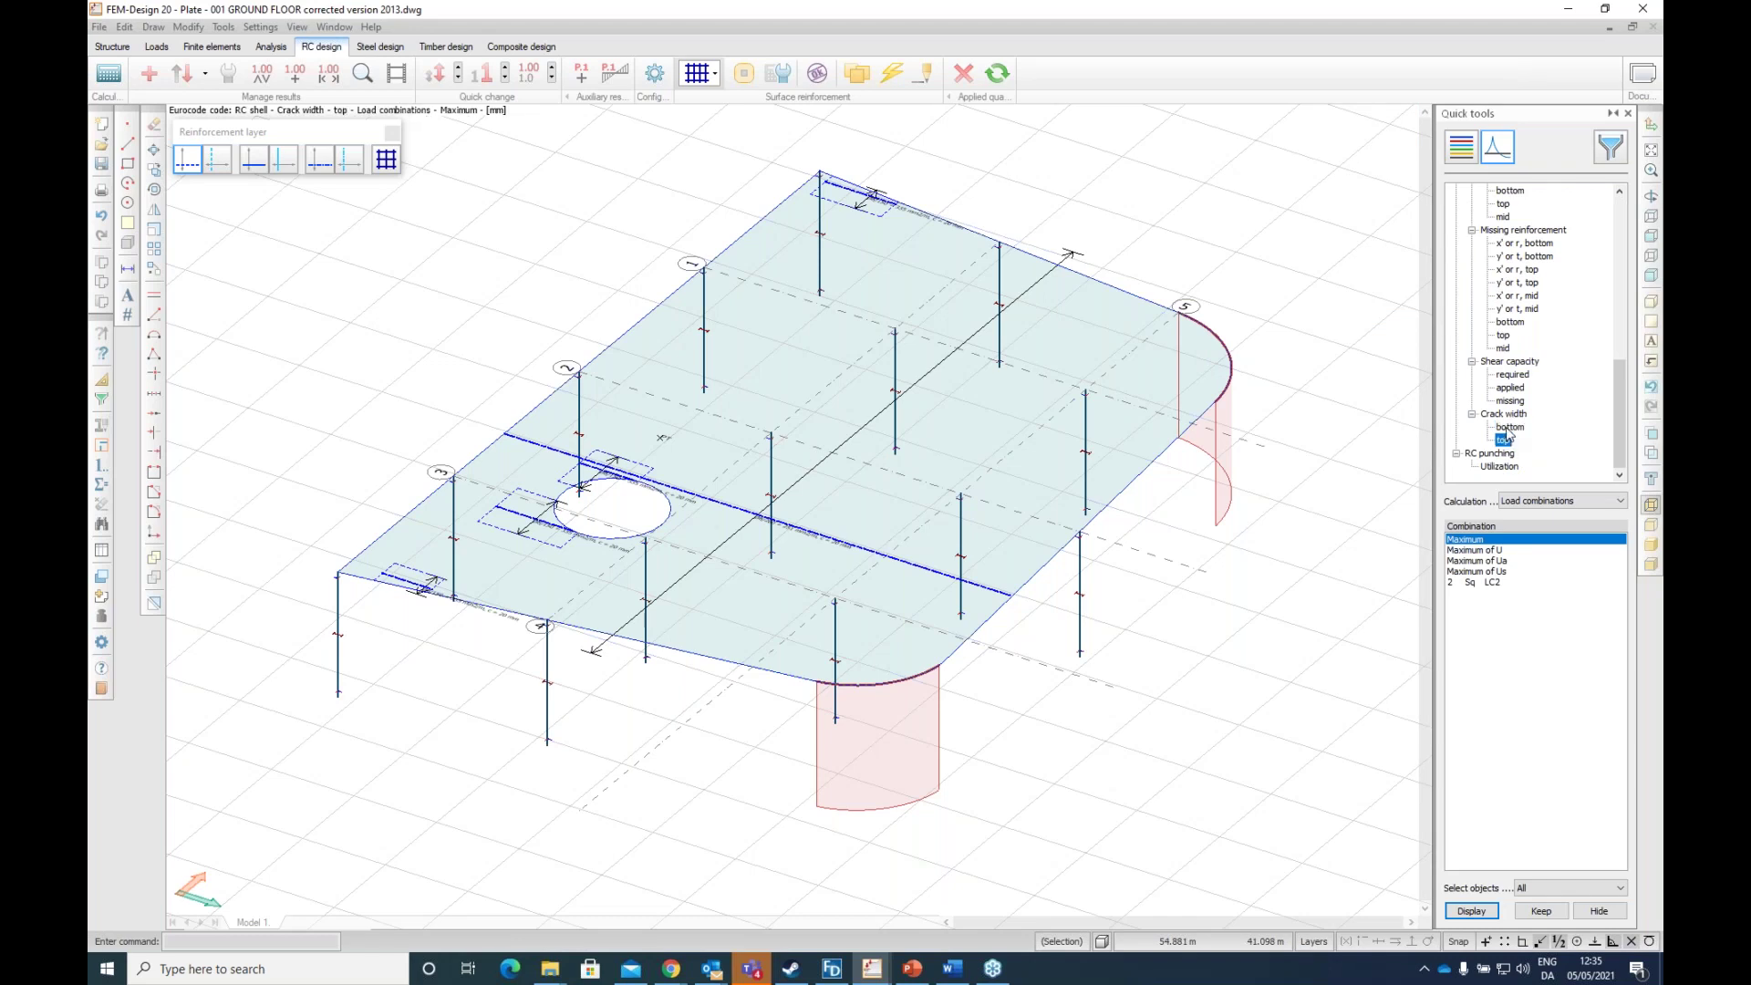
left_click(1510, 428)
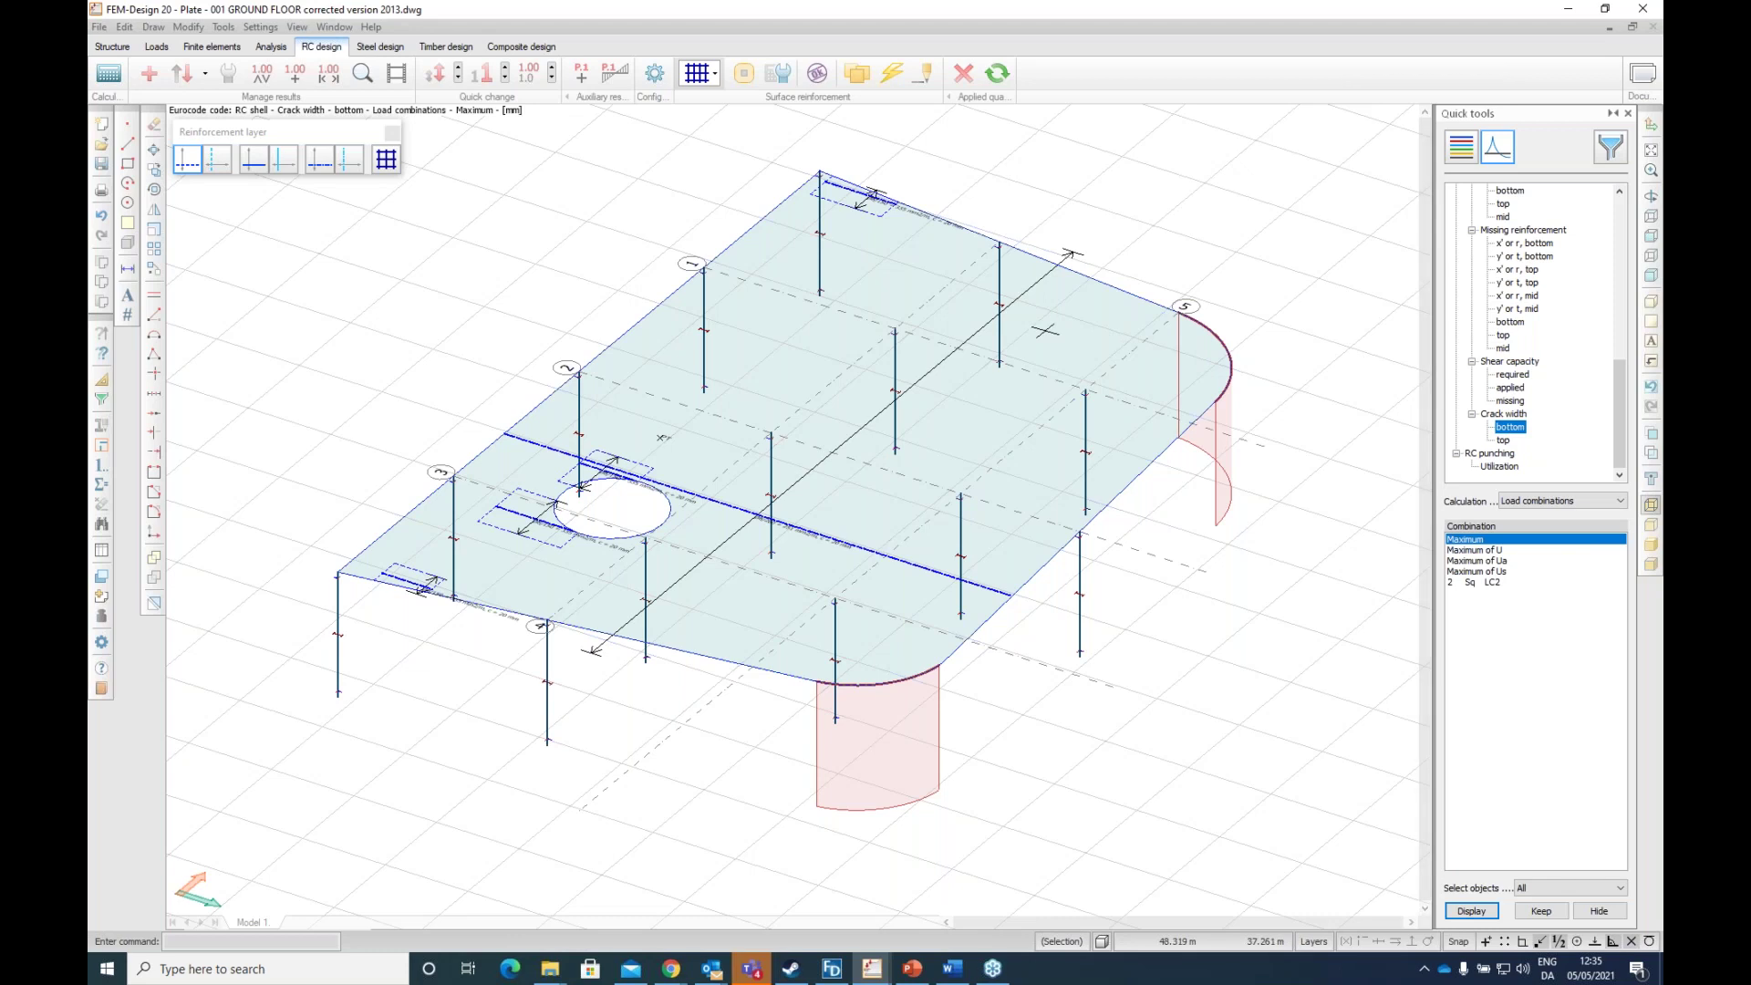
scroll(653, 490, "up", 1)
scroll(649, 489, "up", 1)
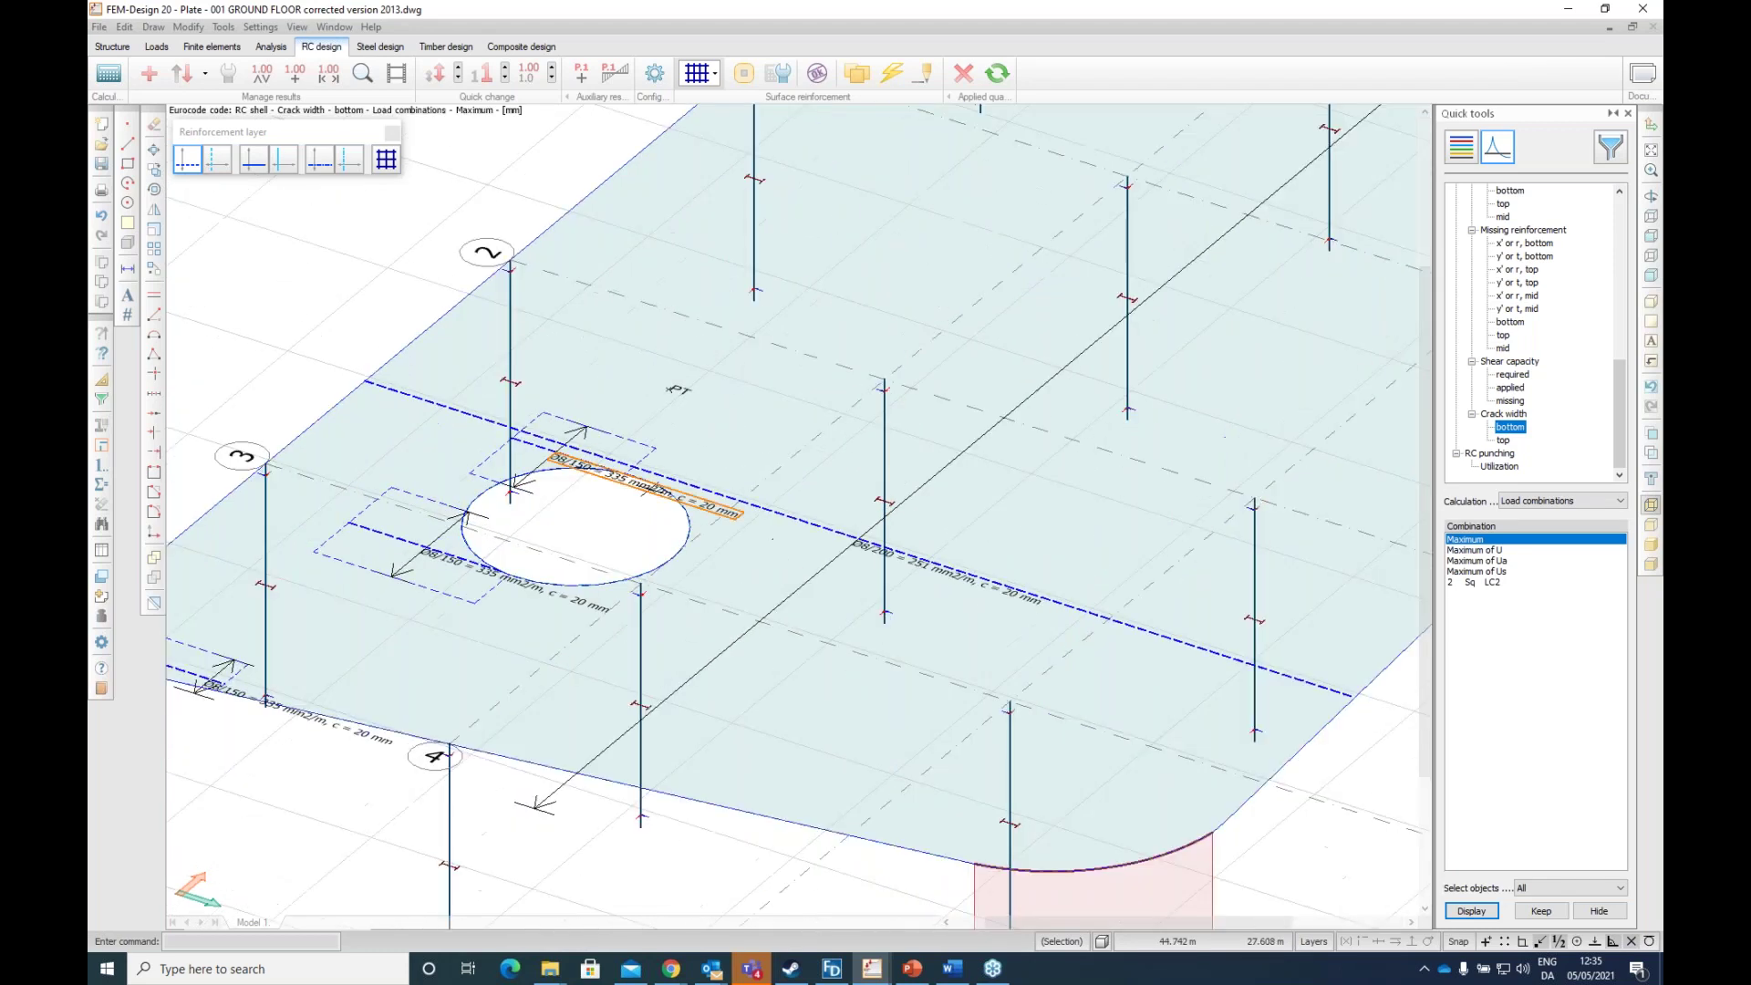
scroll(650, 490, "down", 1)
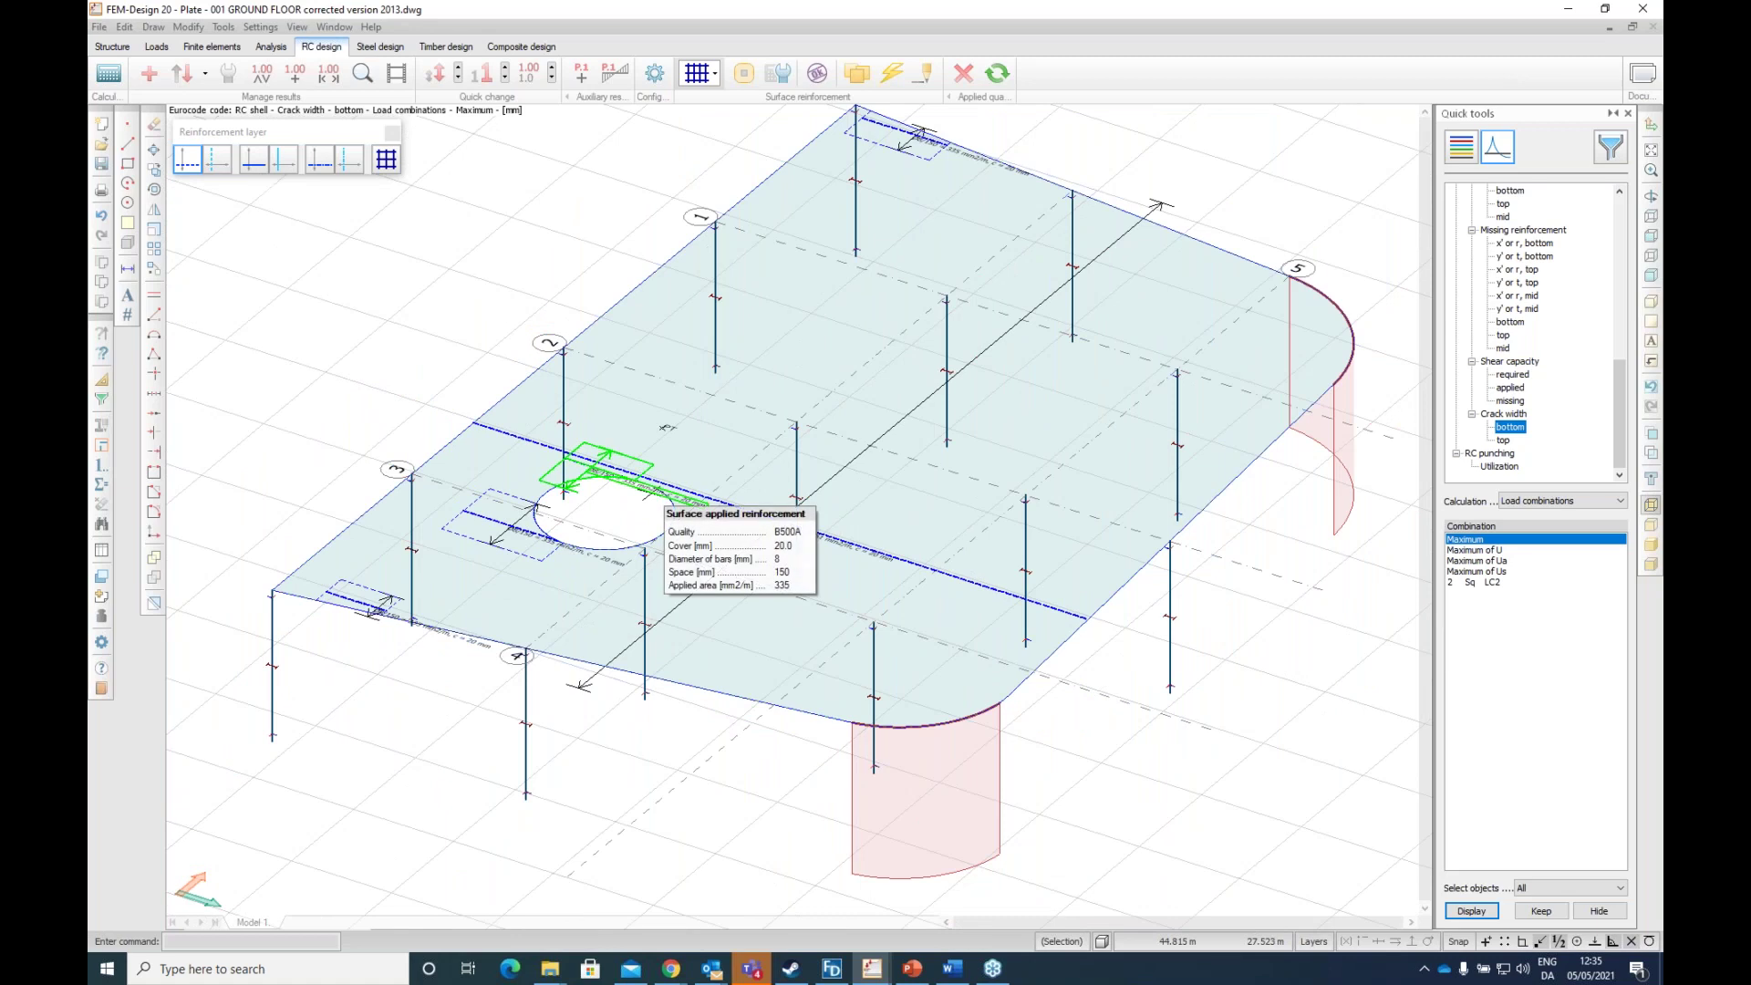
left_click(719, 422)
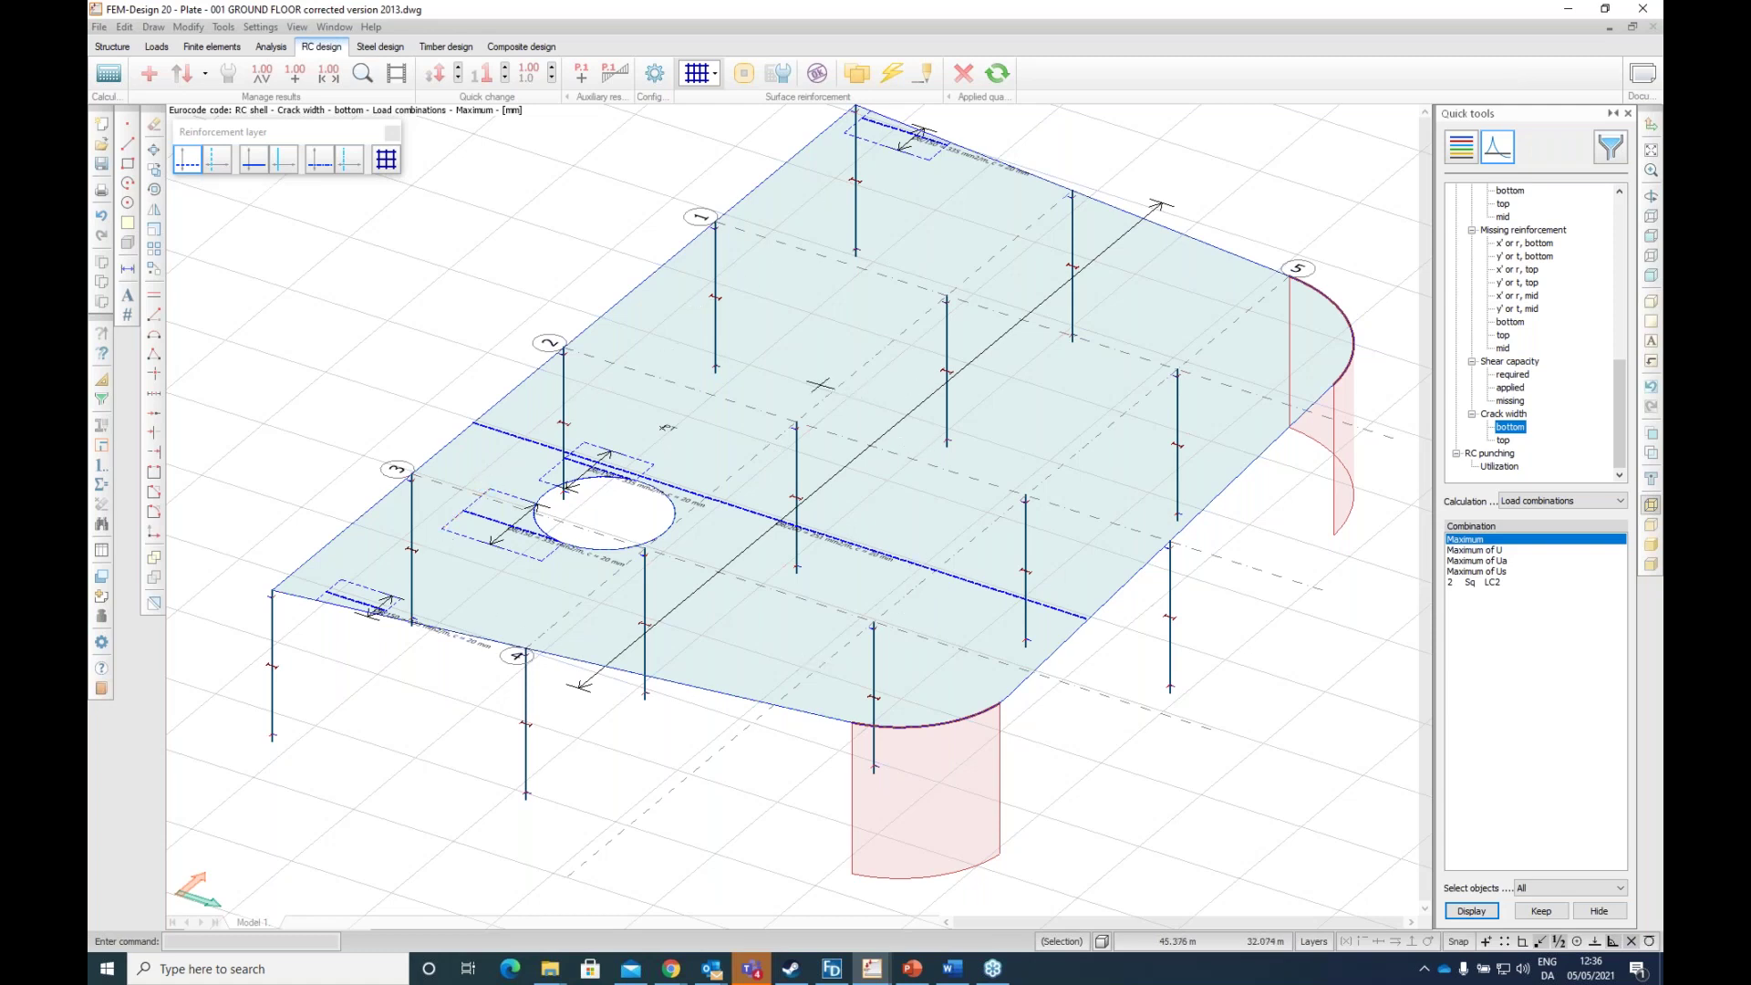
Step: Set the Live load case factor in load combination LC2 to 2.00 and accept the load combinations
left_click(156, 46)
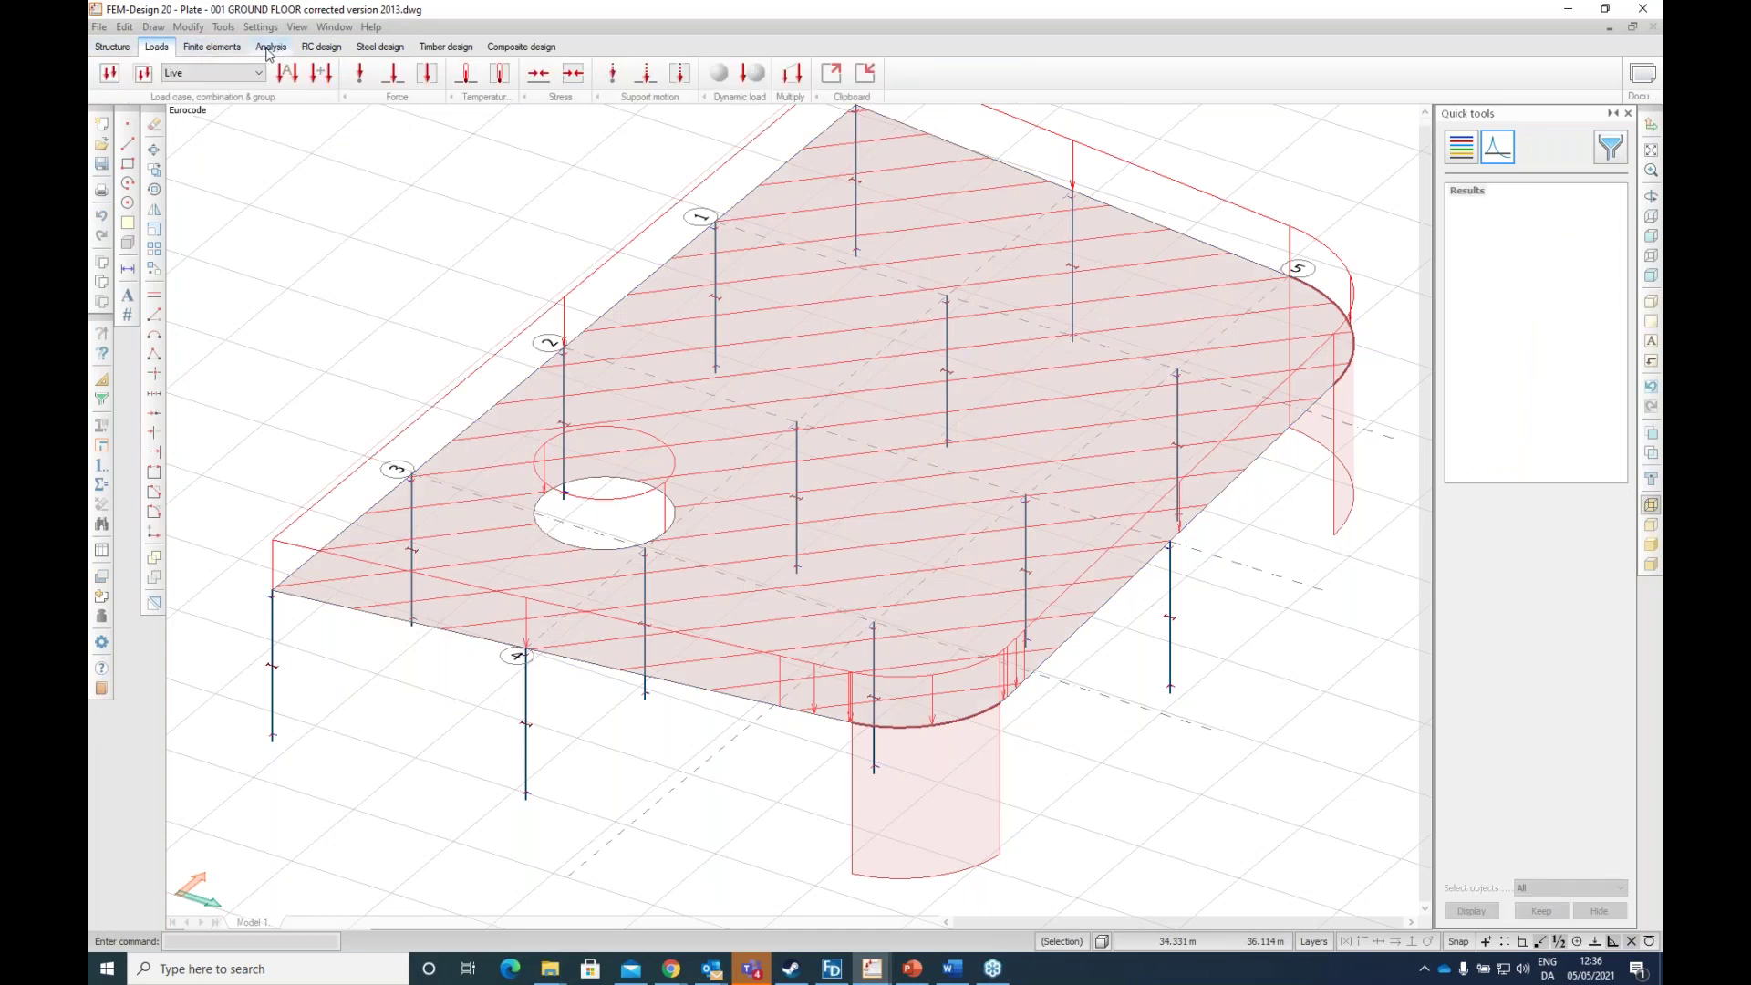
left_click(267, 49)
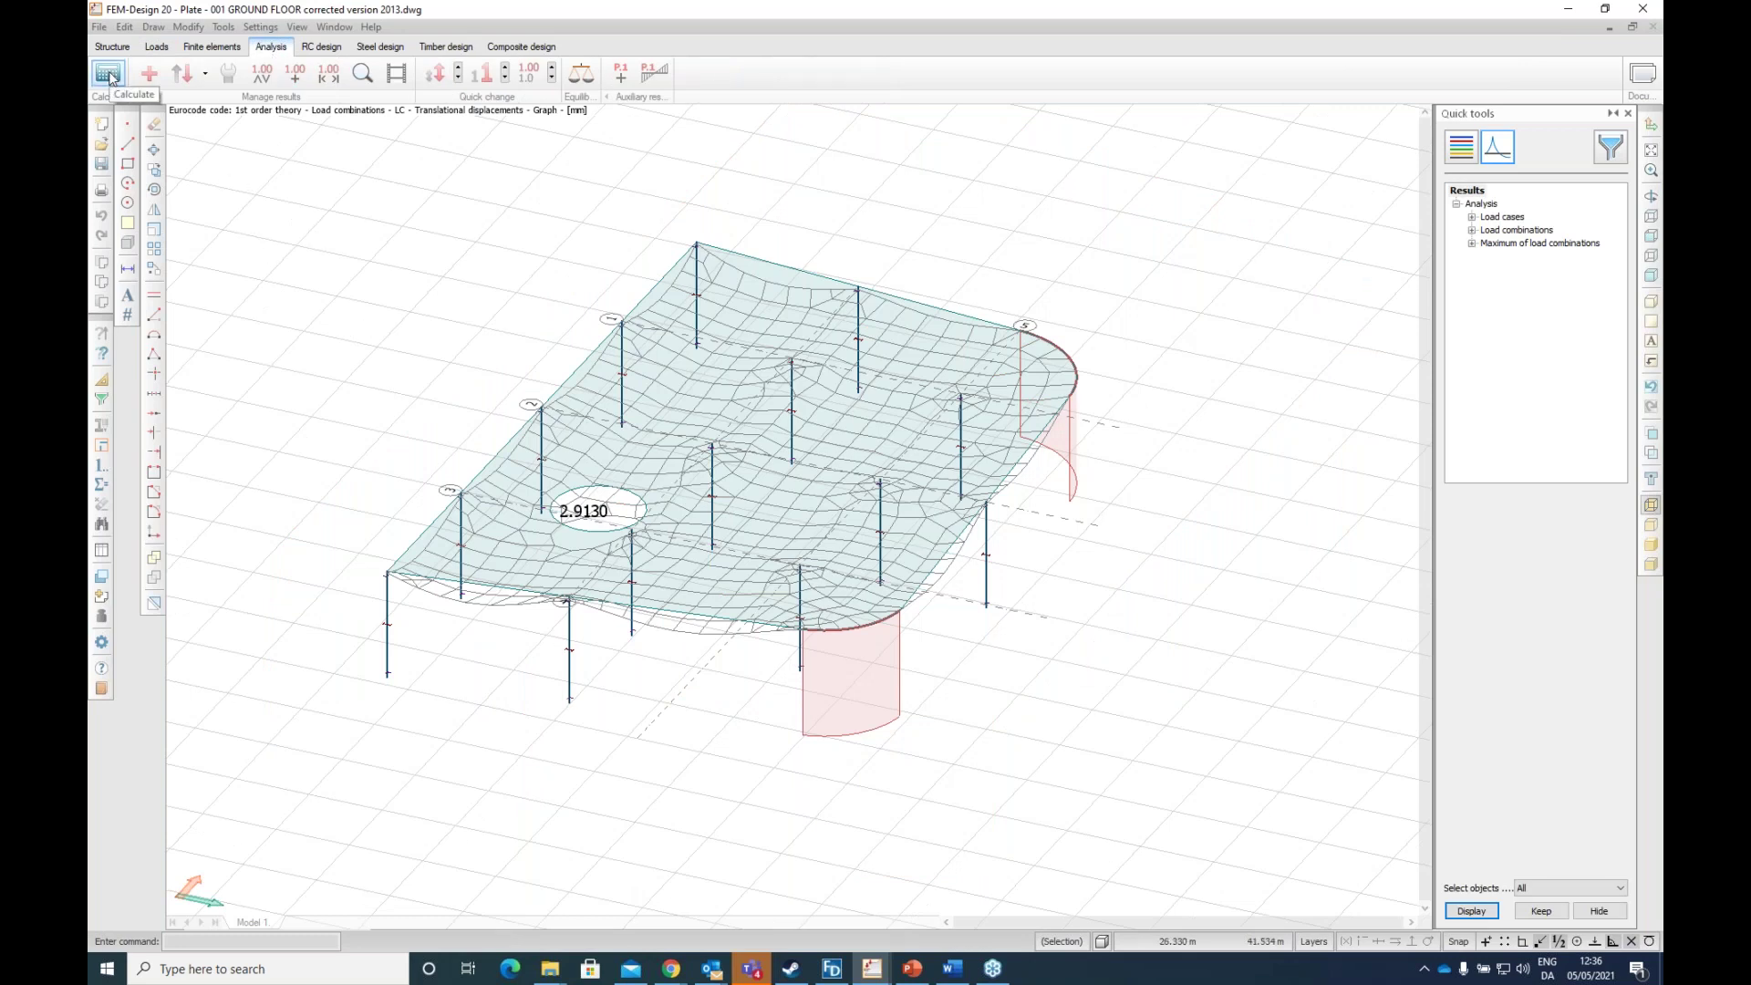
left_click(157, 47)
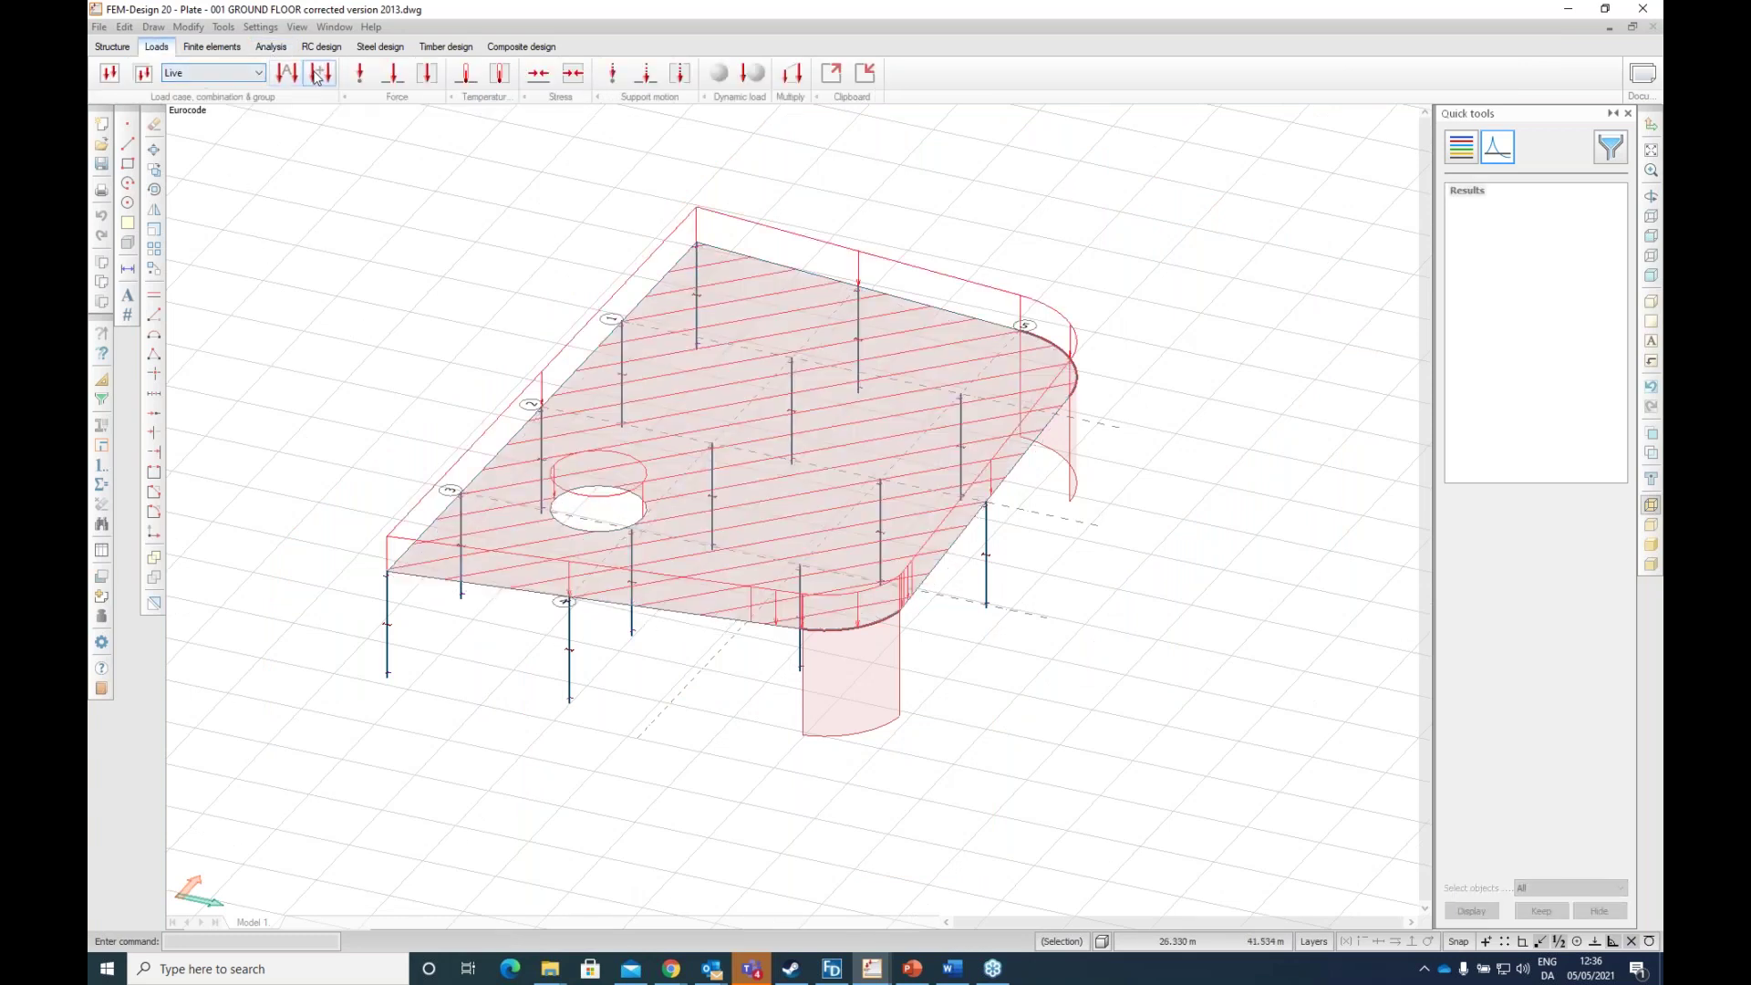
left_click(316, 74)
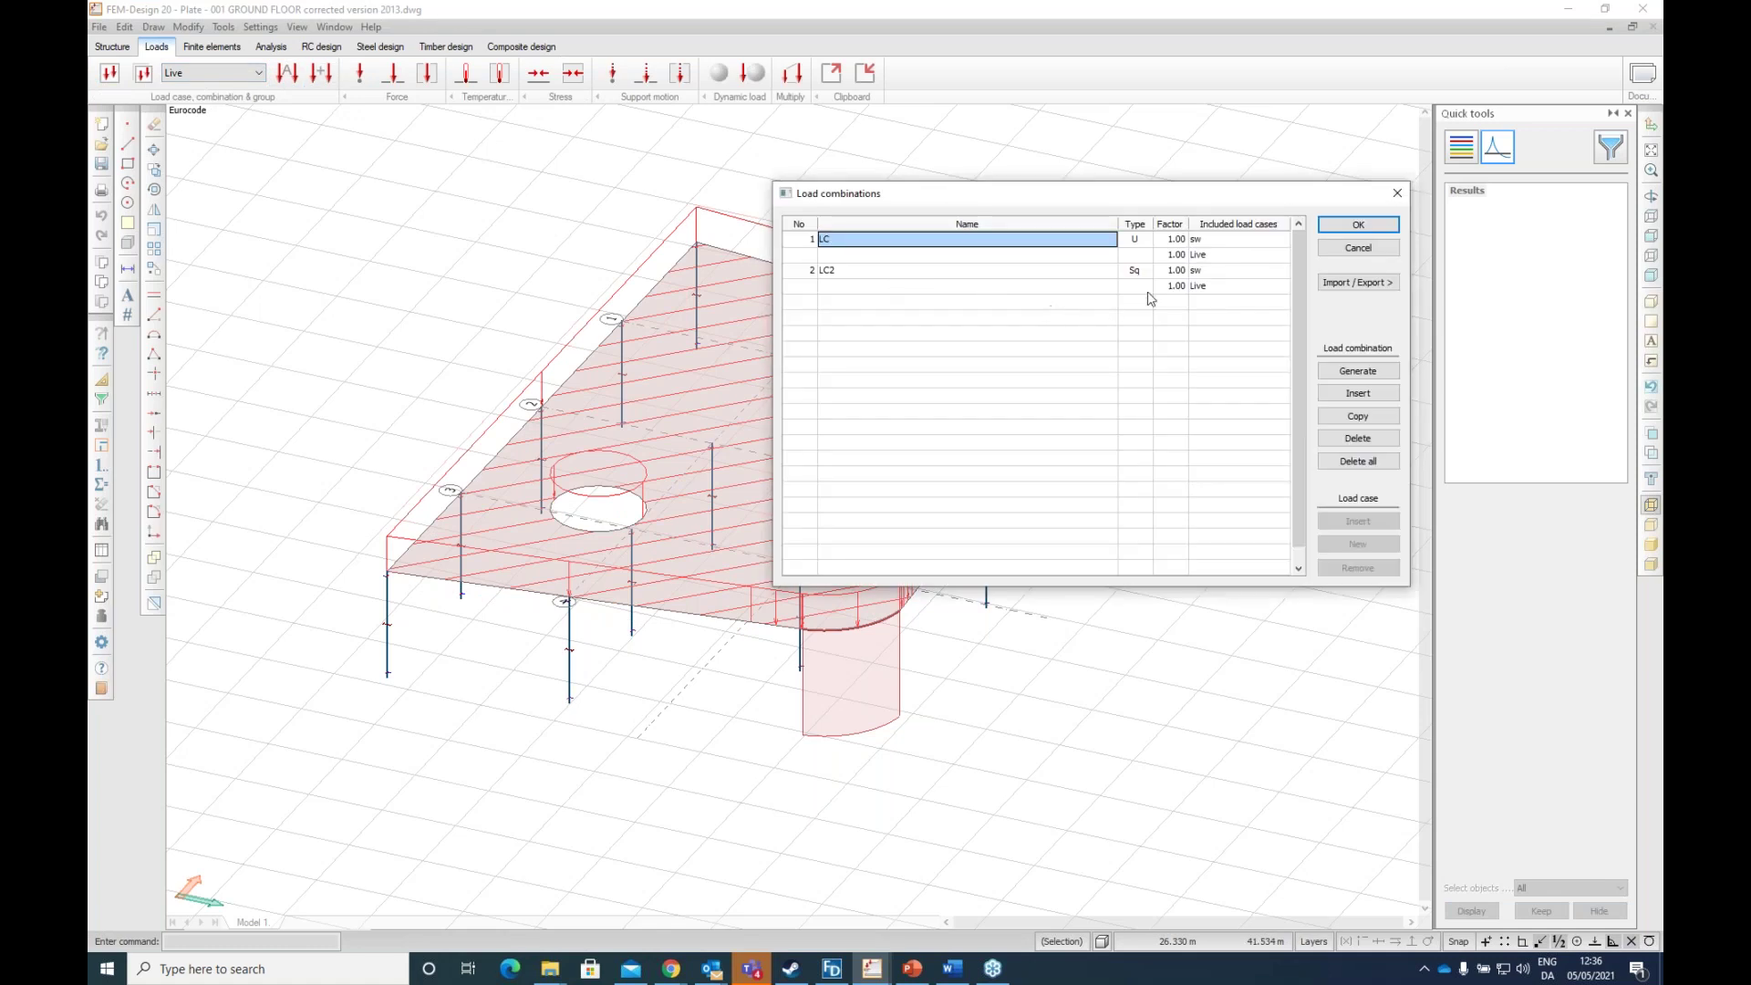
left_click(1169, 286)
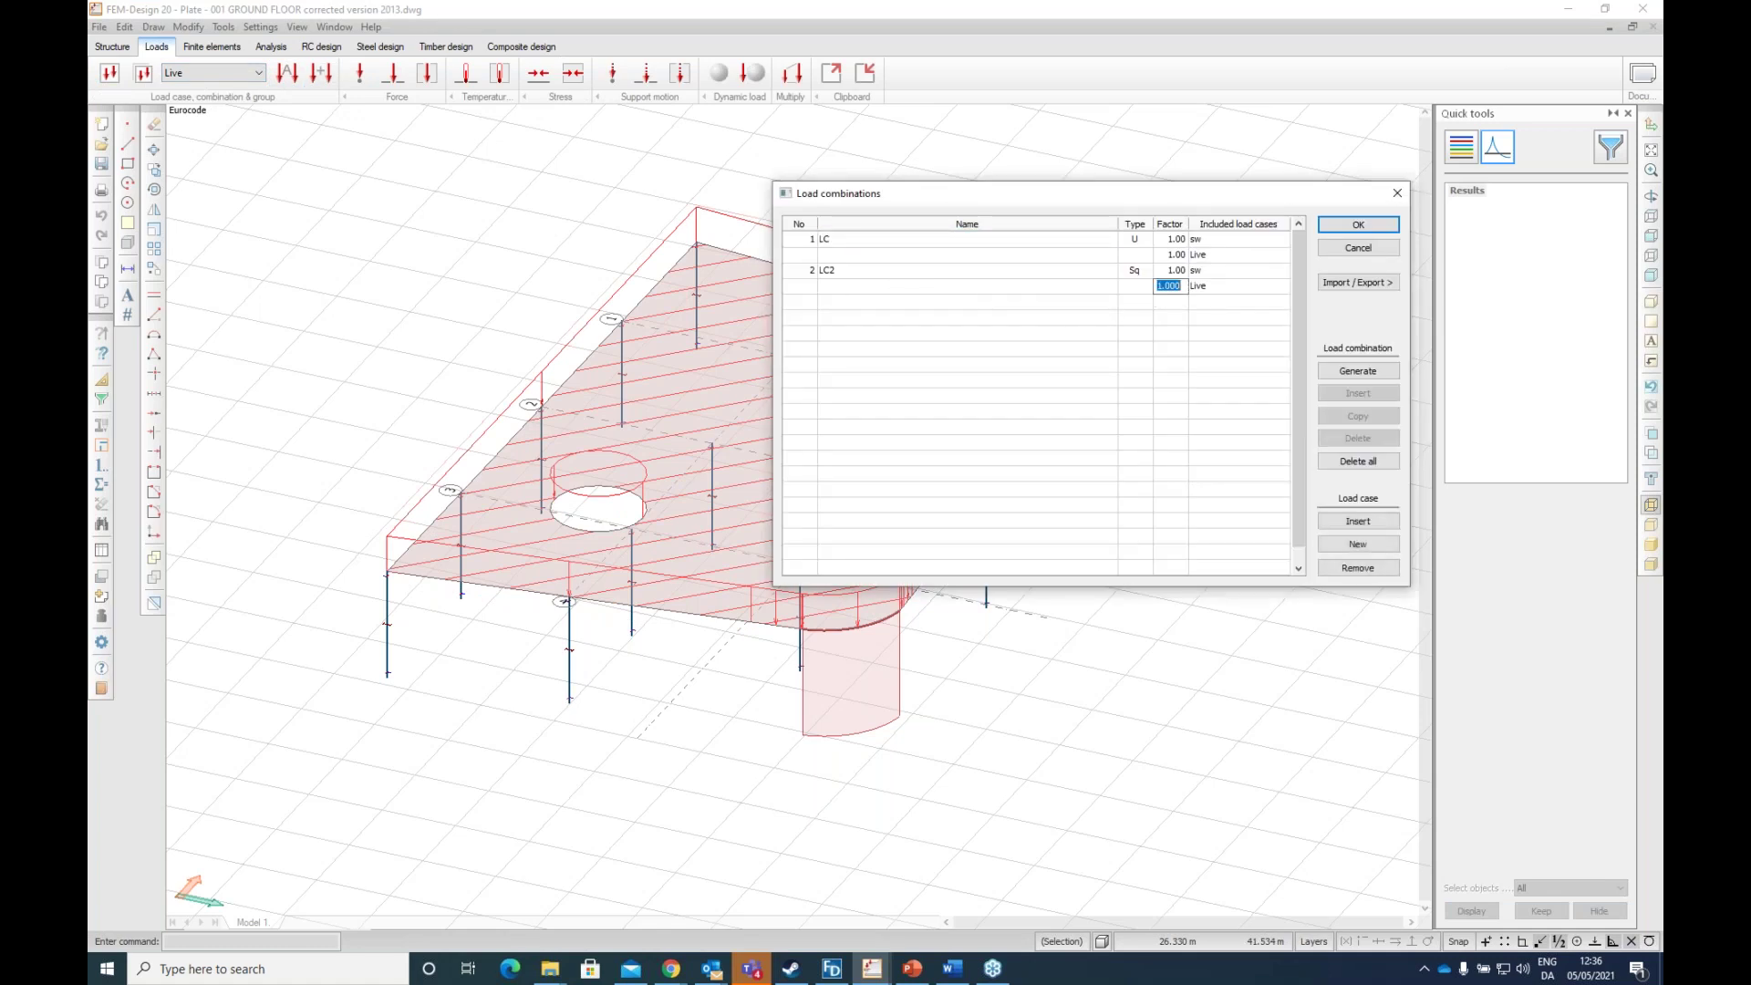
type("2")
key("Return")
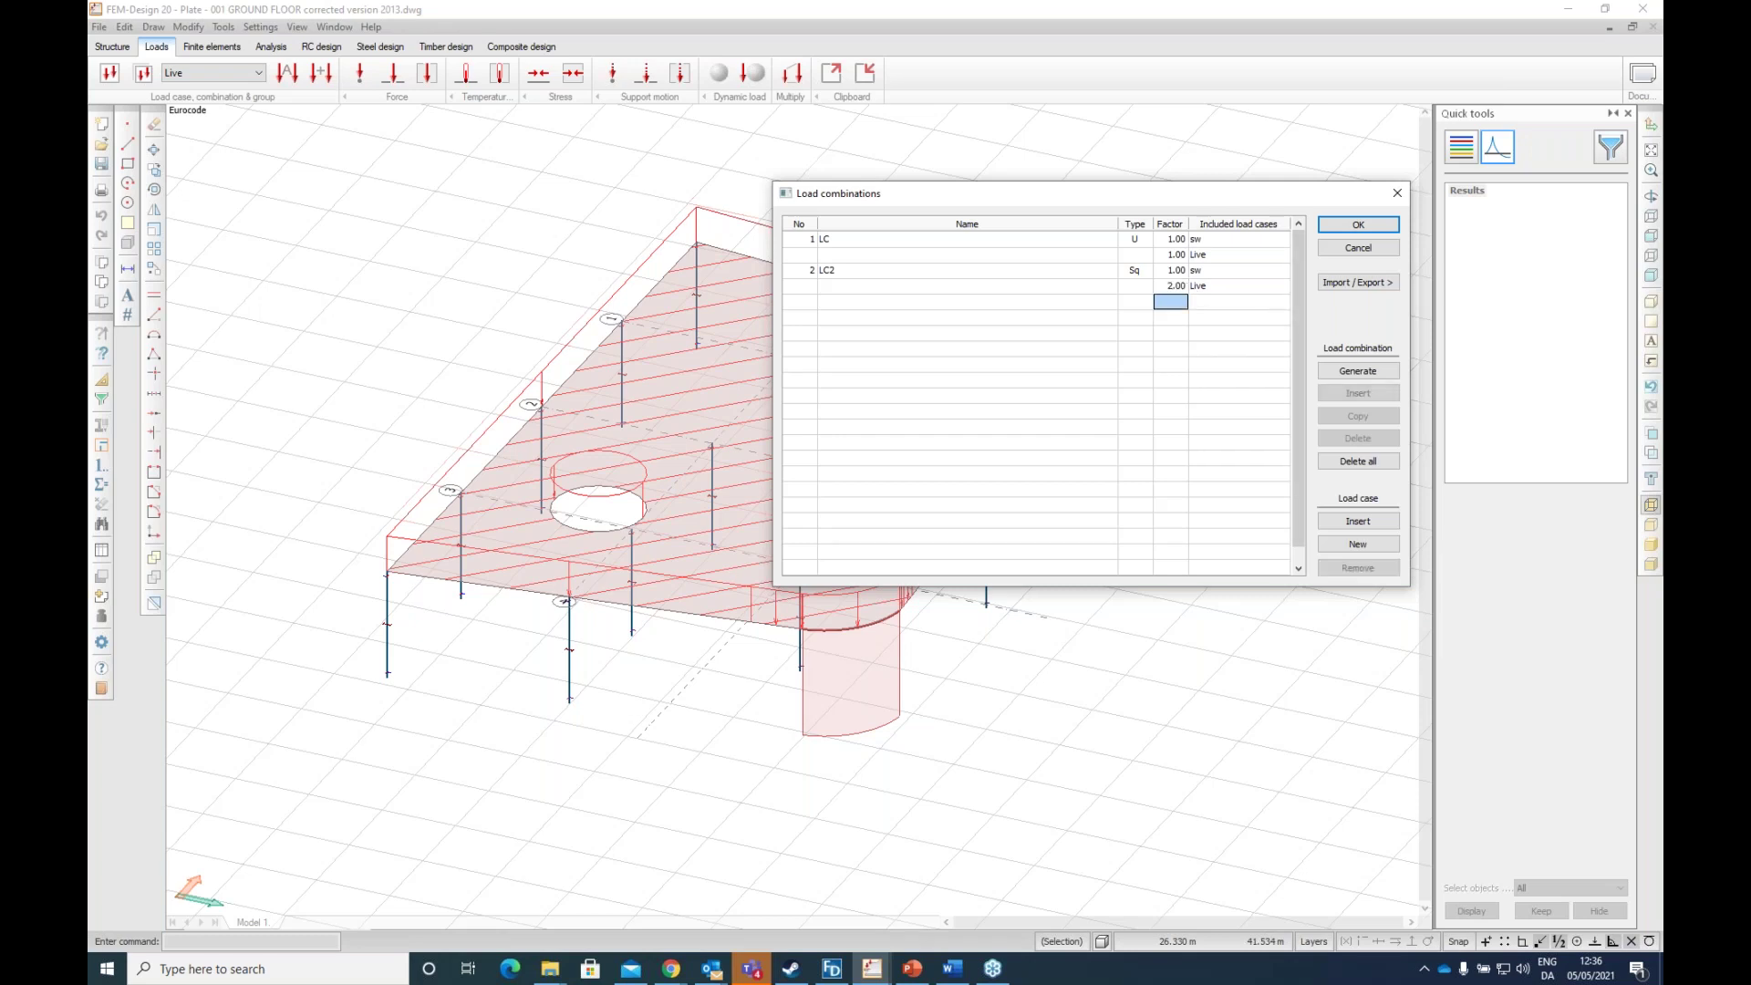
left_click(1343, 223)
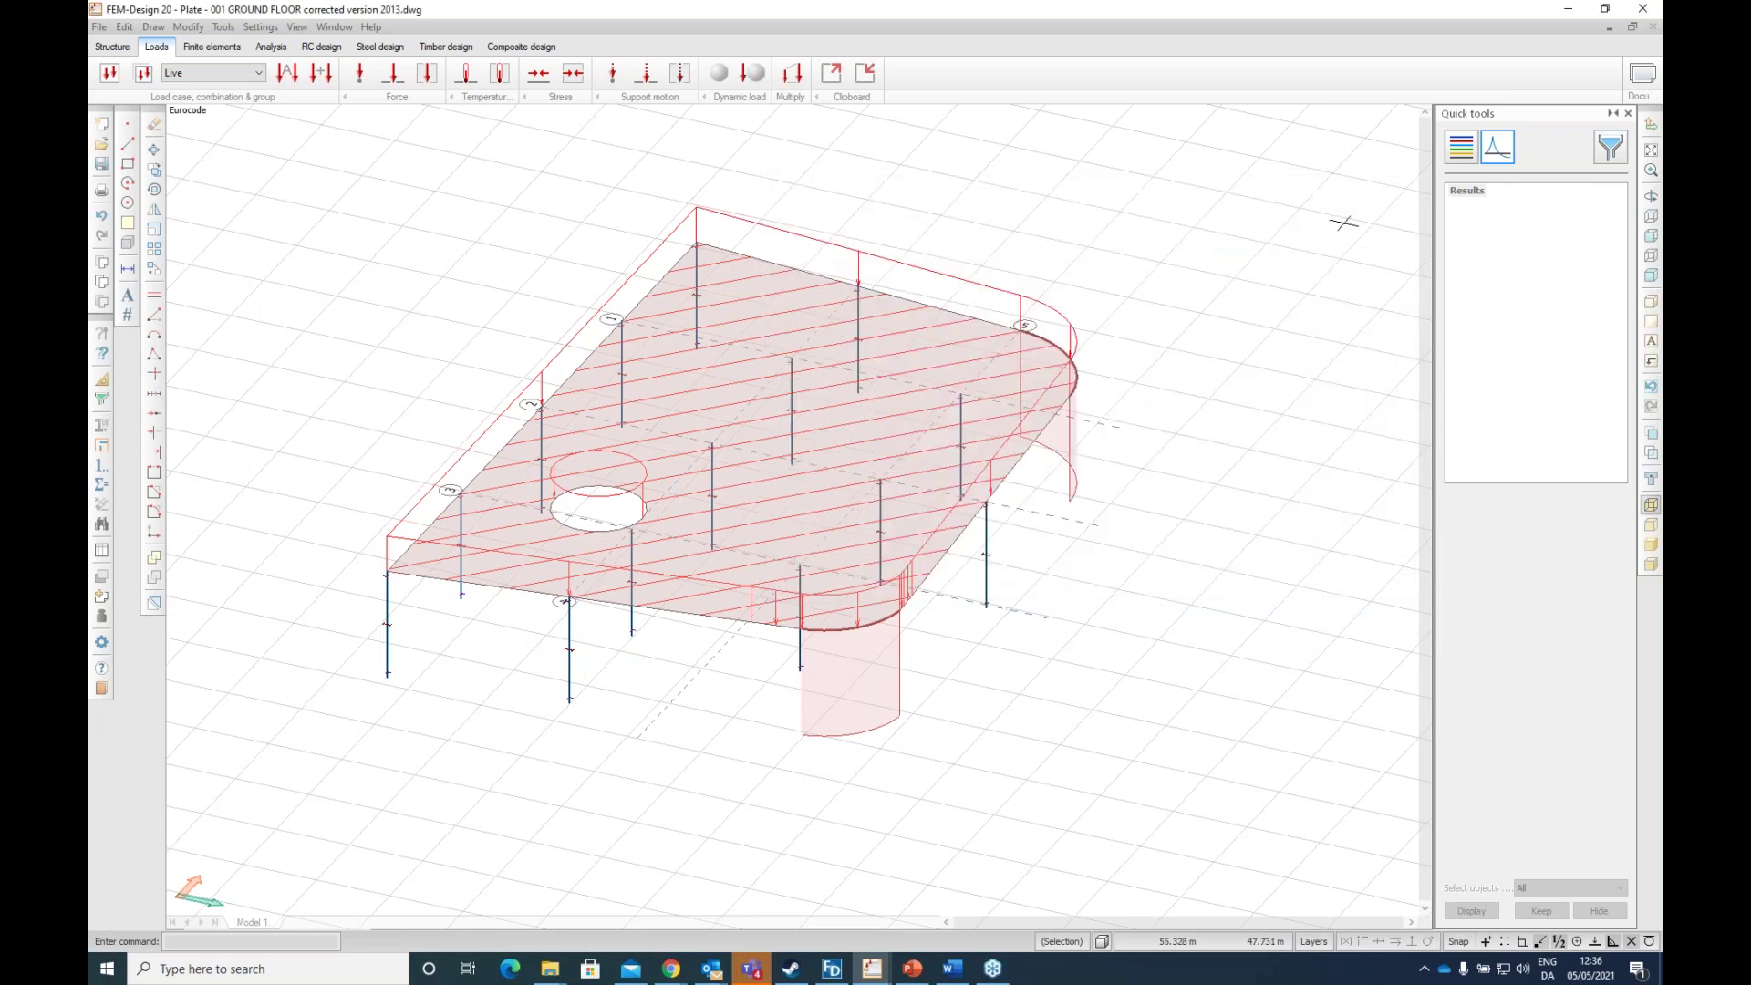
Step: Rerun the load combinations analysis, accepting the setup with crack analysis (Cr.) enabled for LC2
left_click(271, 47)
left_click(108, 73)
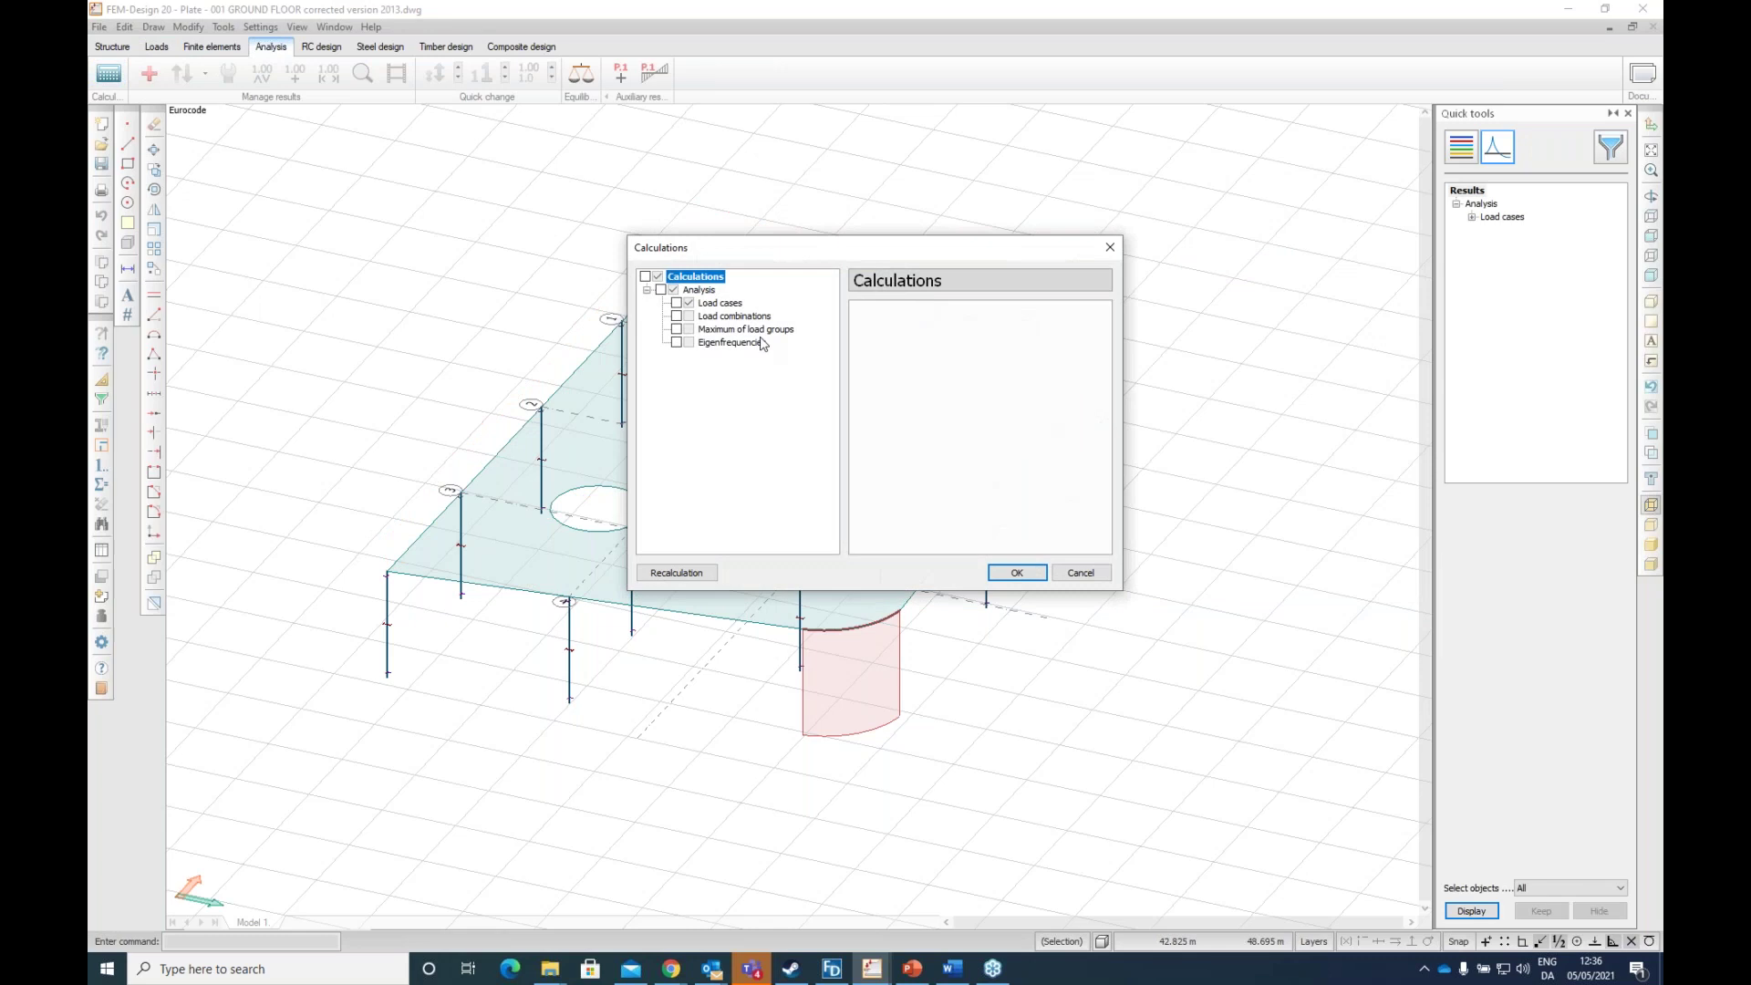
left_click(718, 317)
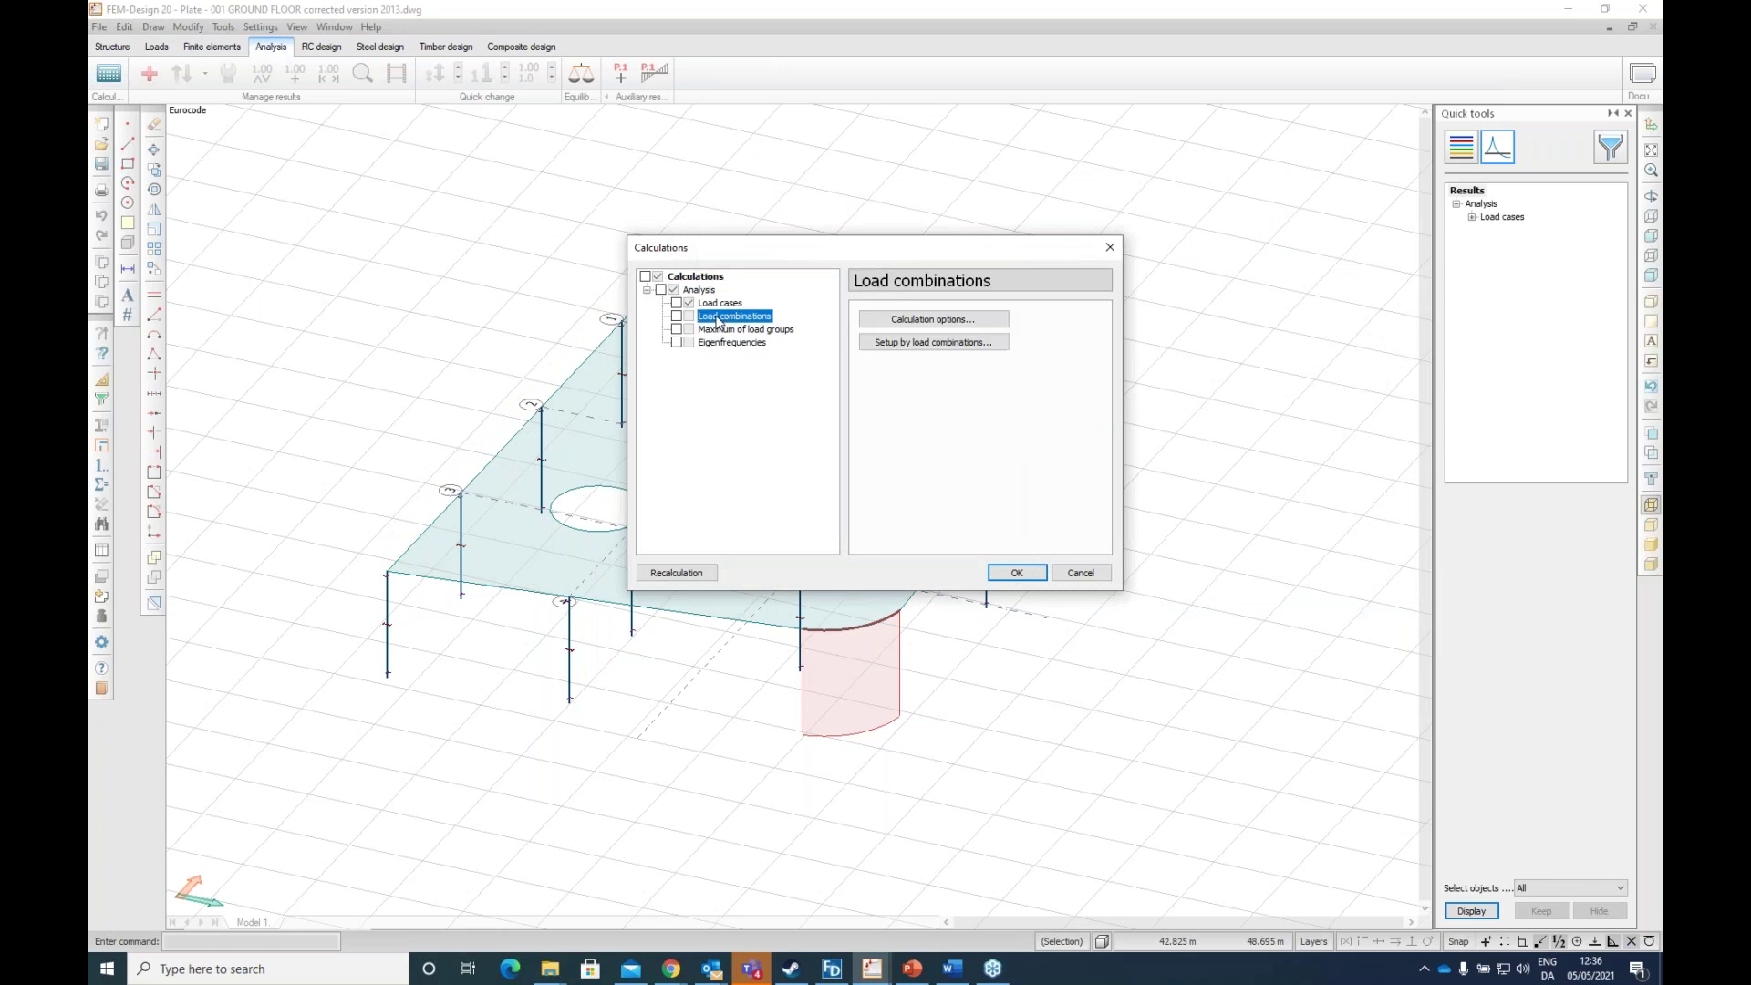
left_click(932, 344)
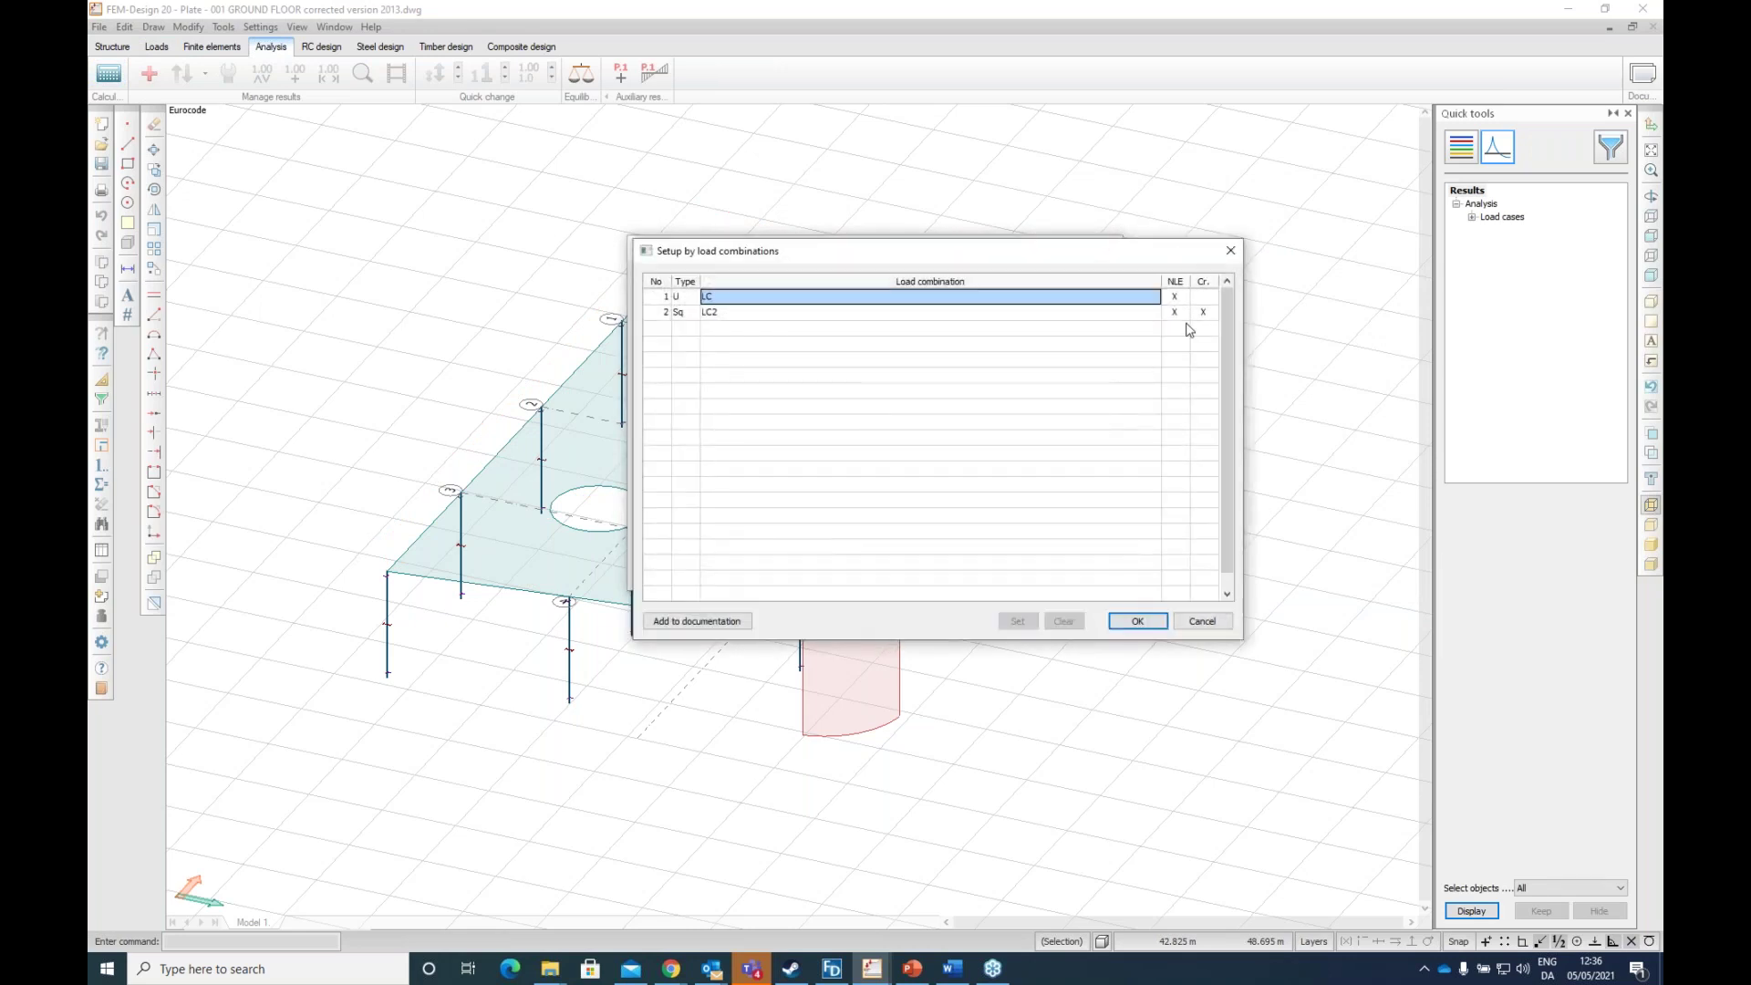
left_click(1137, 621)
left_click(1017, 573)
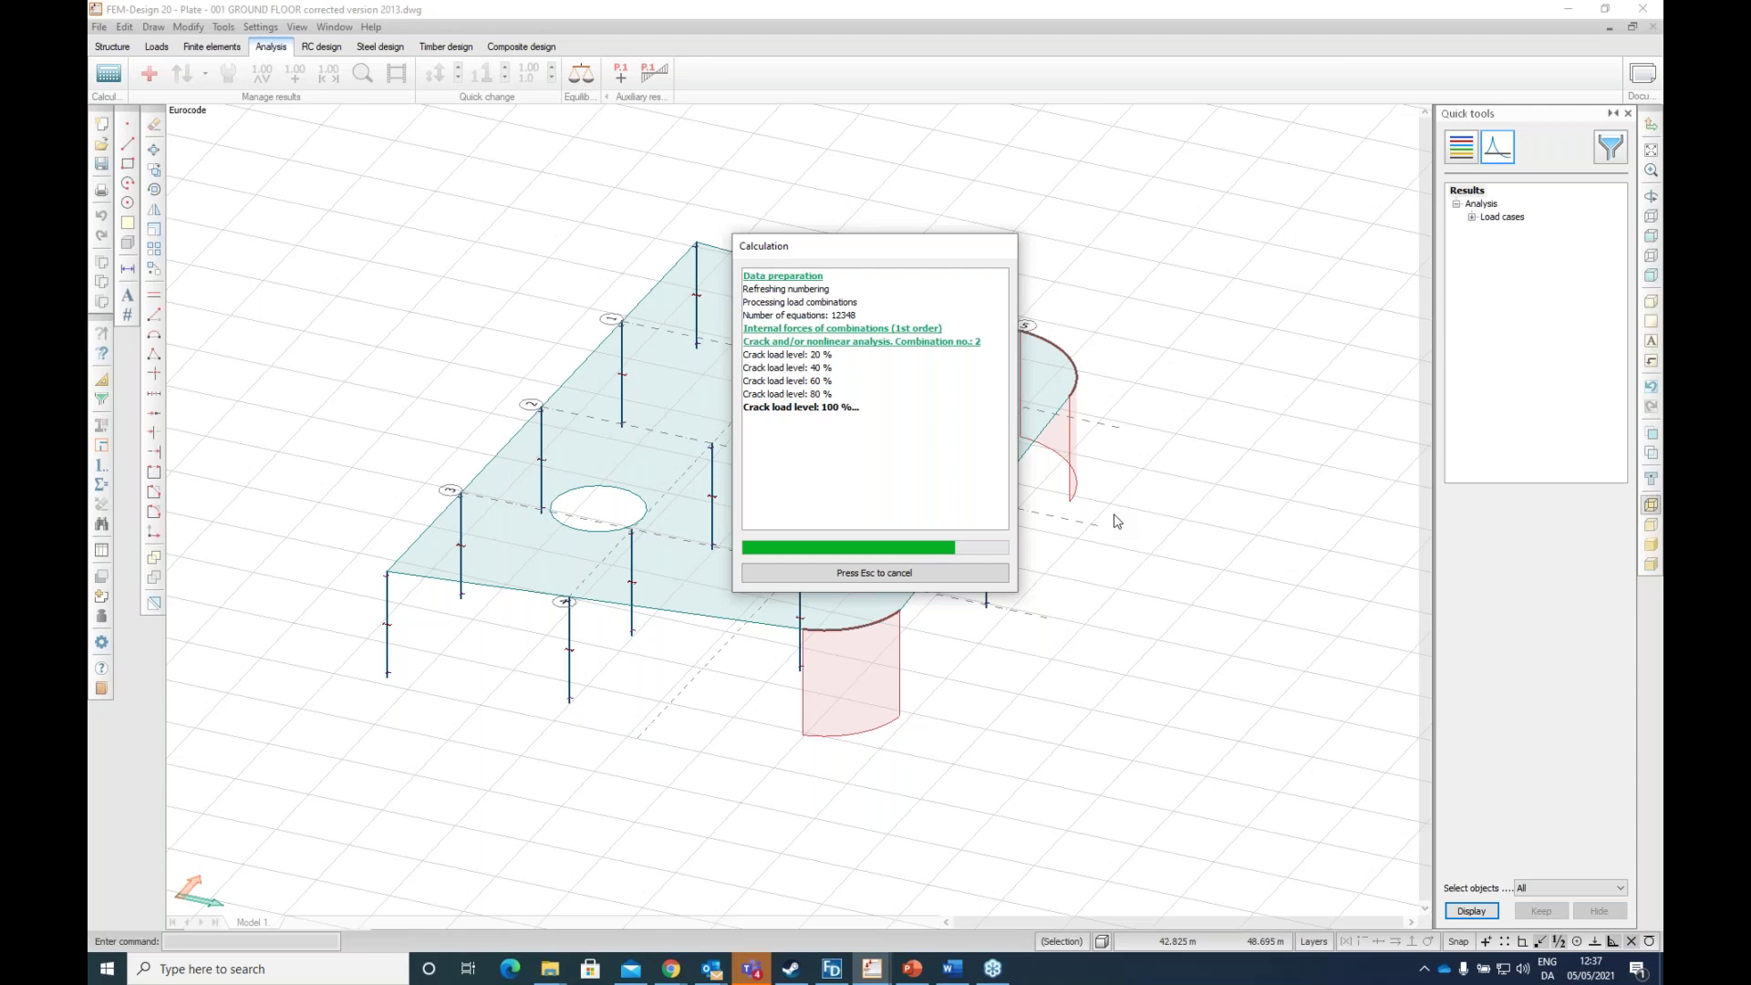
left_click(875, 573)
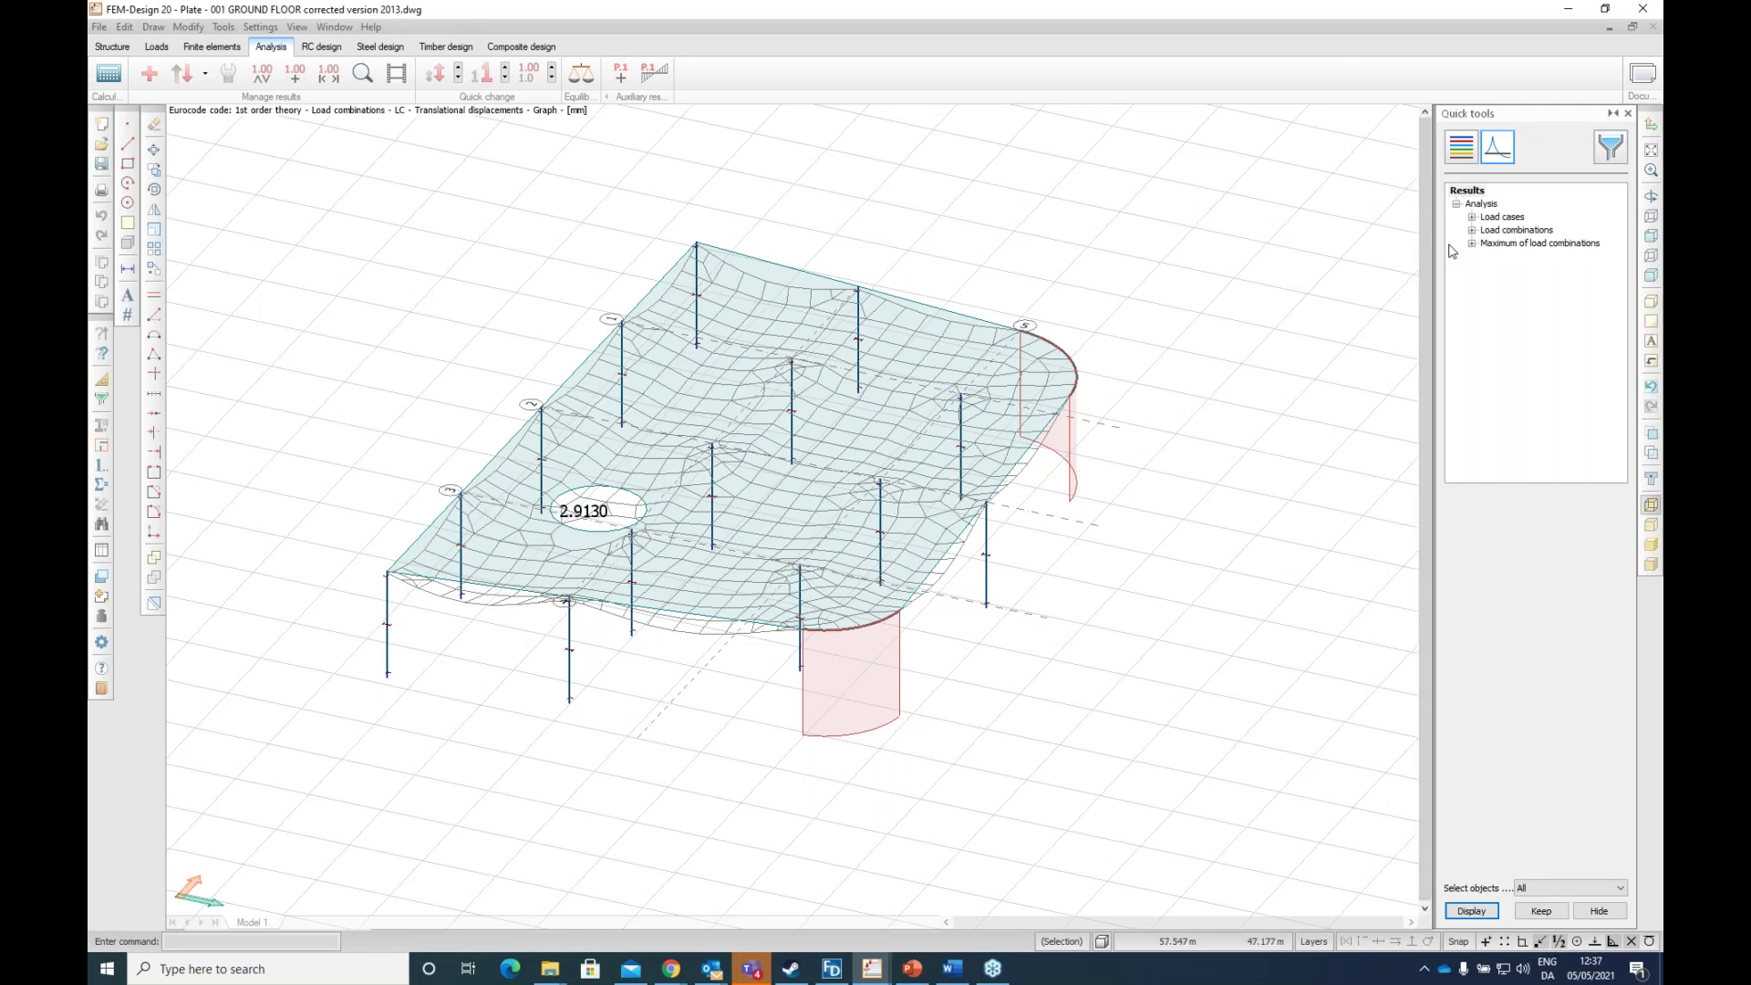
Step: Return to RC design and check the slab's utilization for load combinations
double_click(1498, 229)
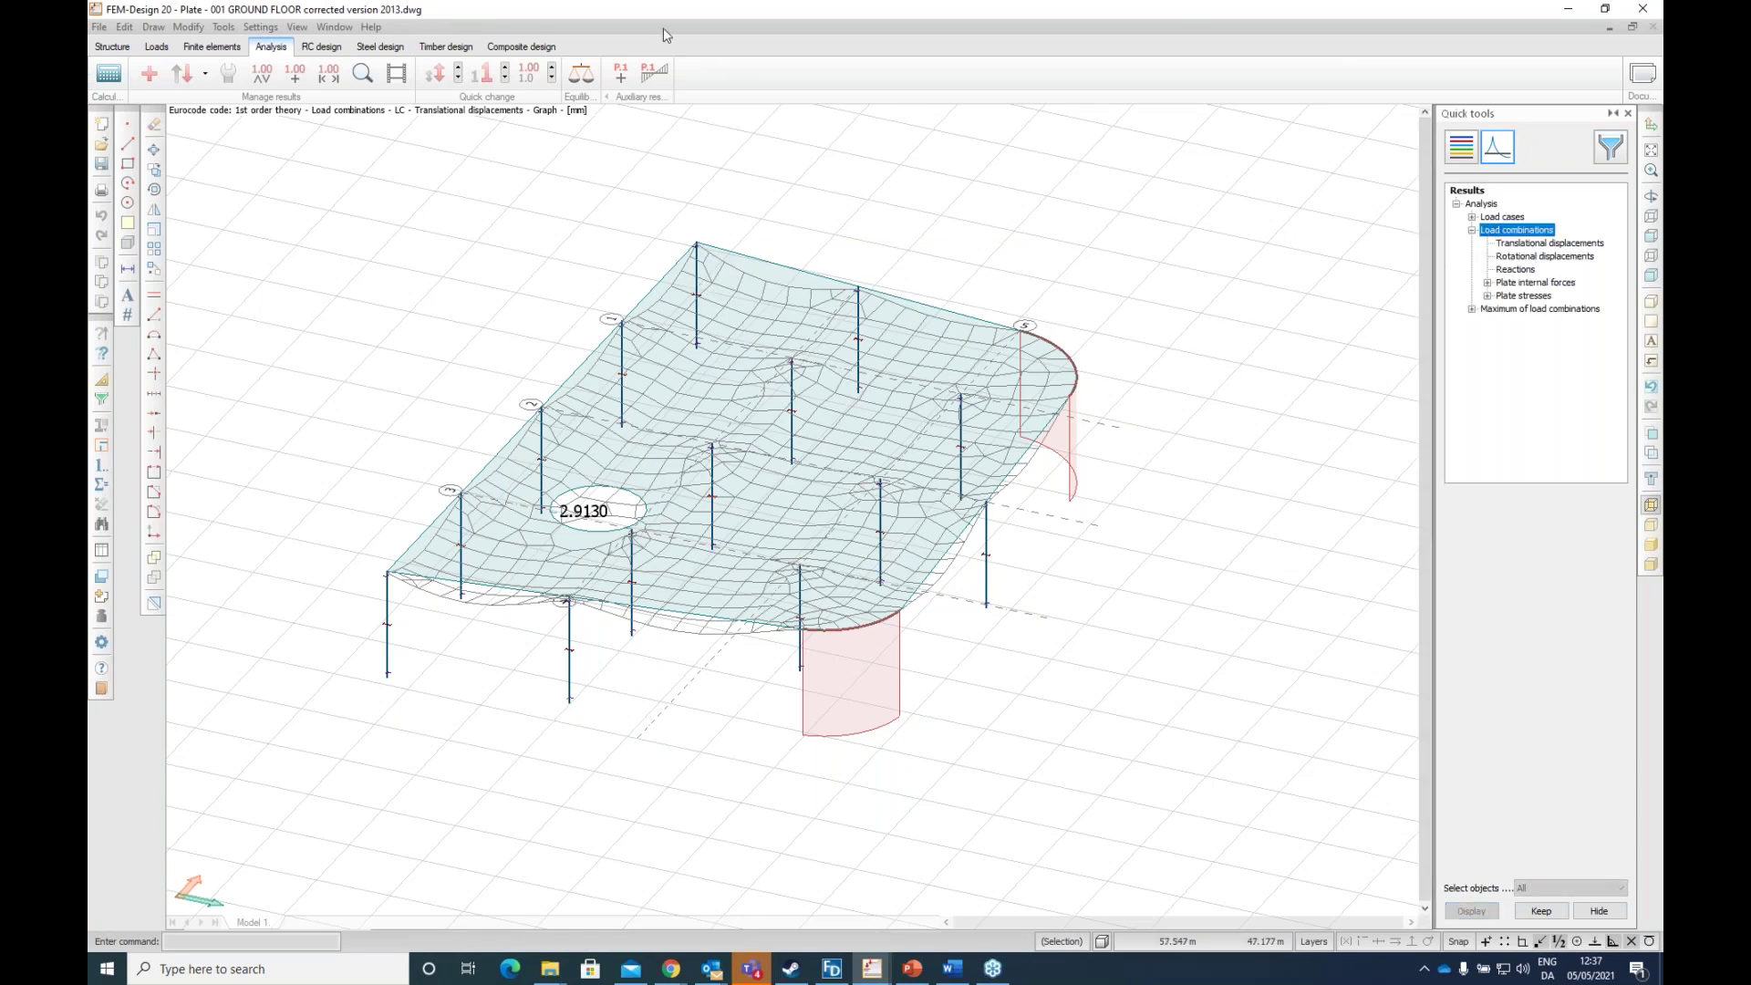
left_click(321, 46)
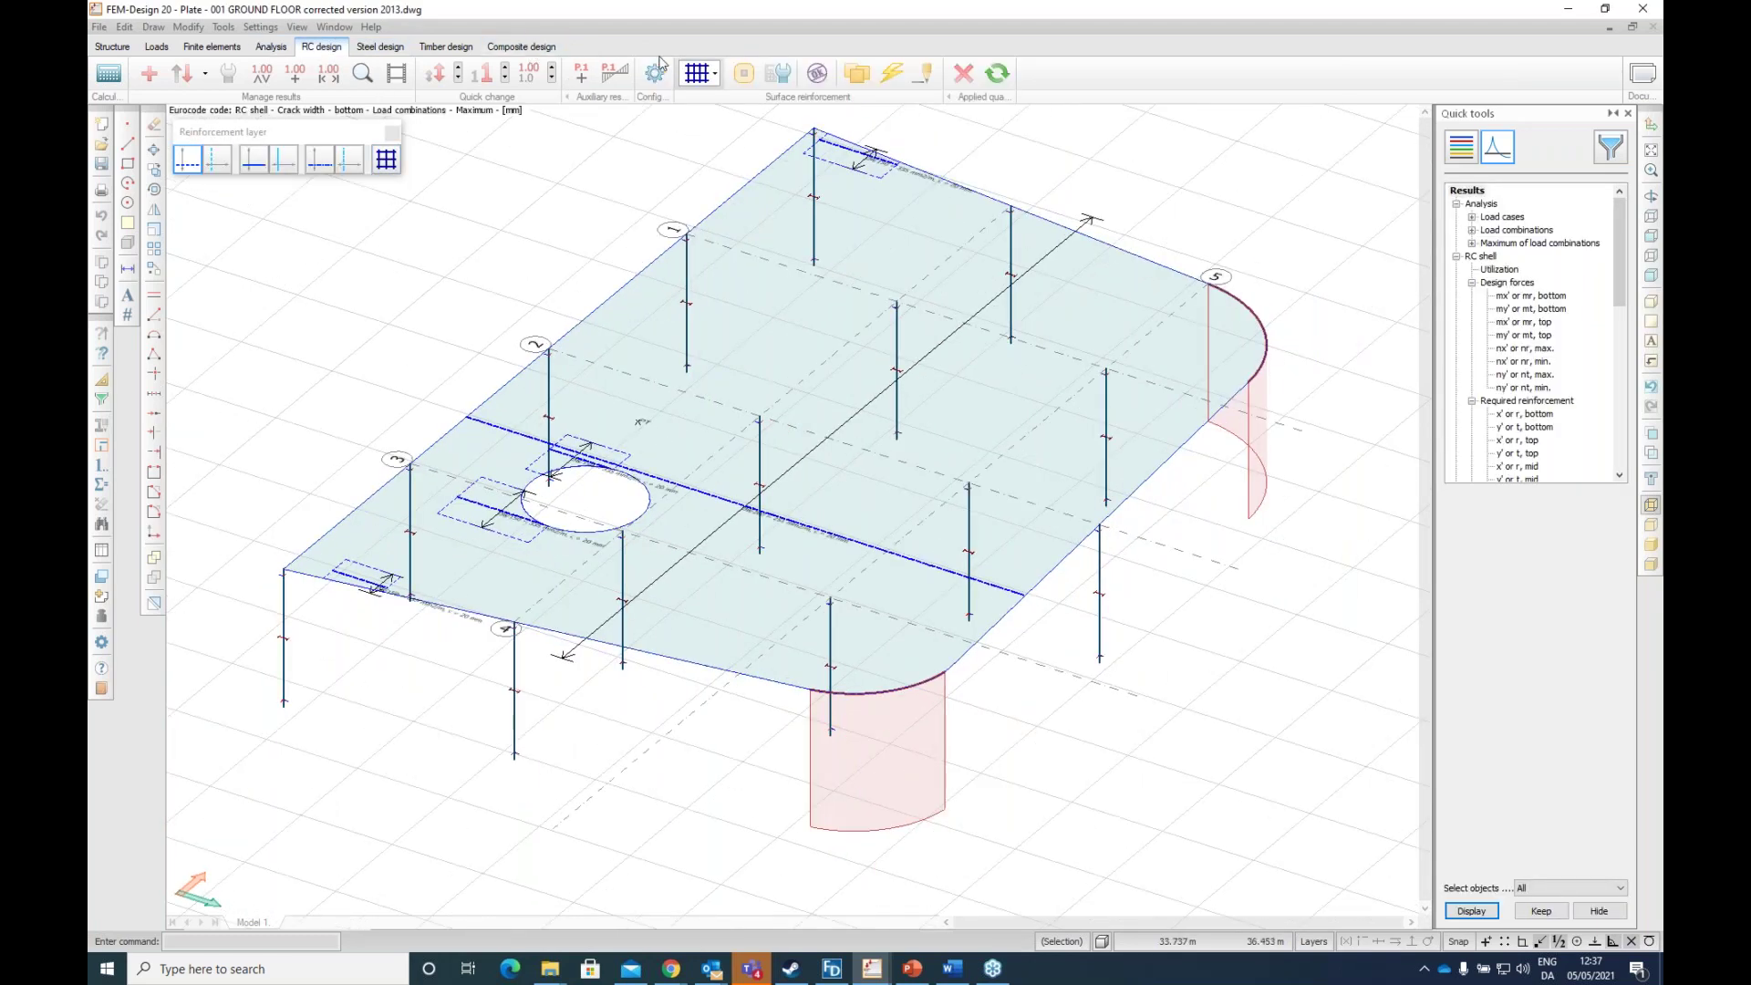
left_click(817, 73)
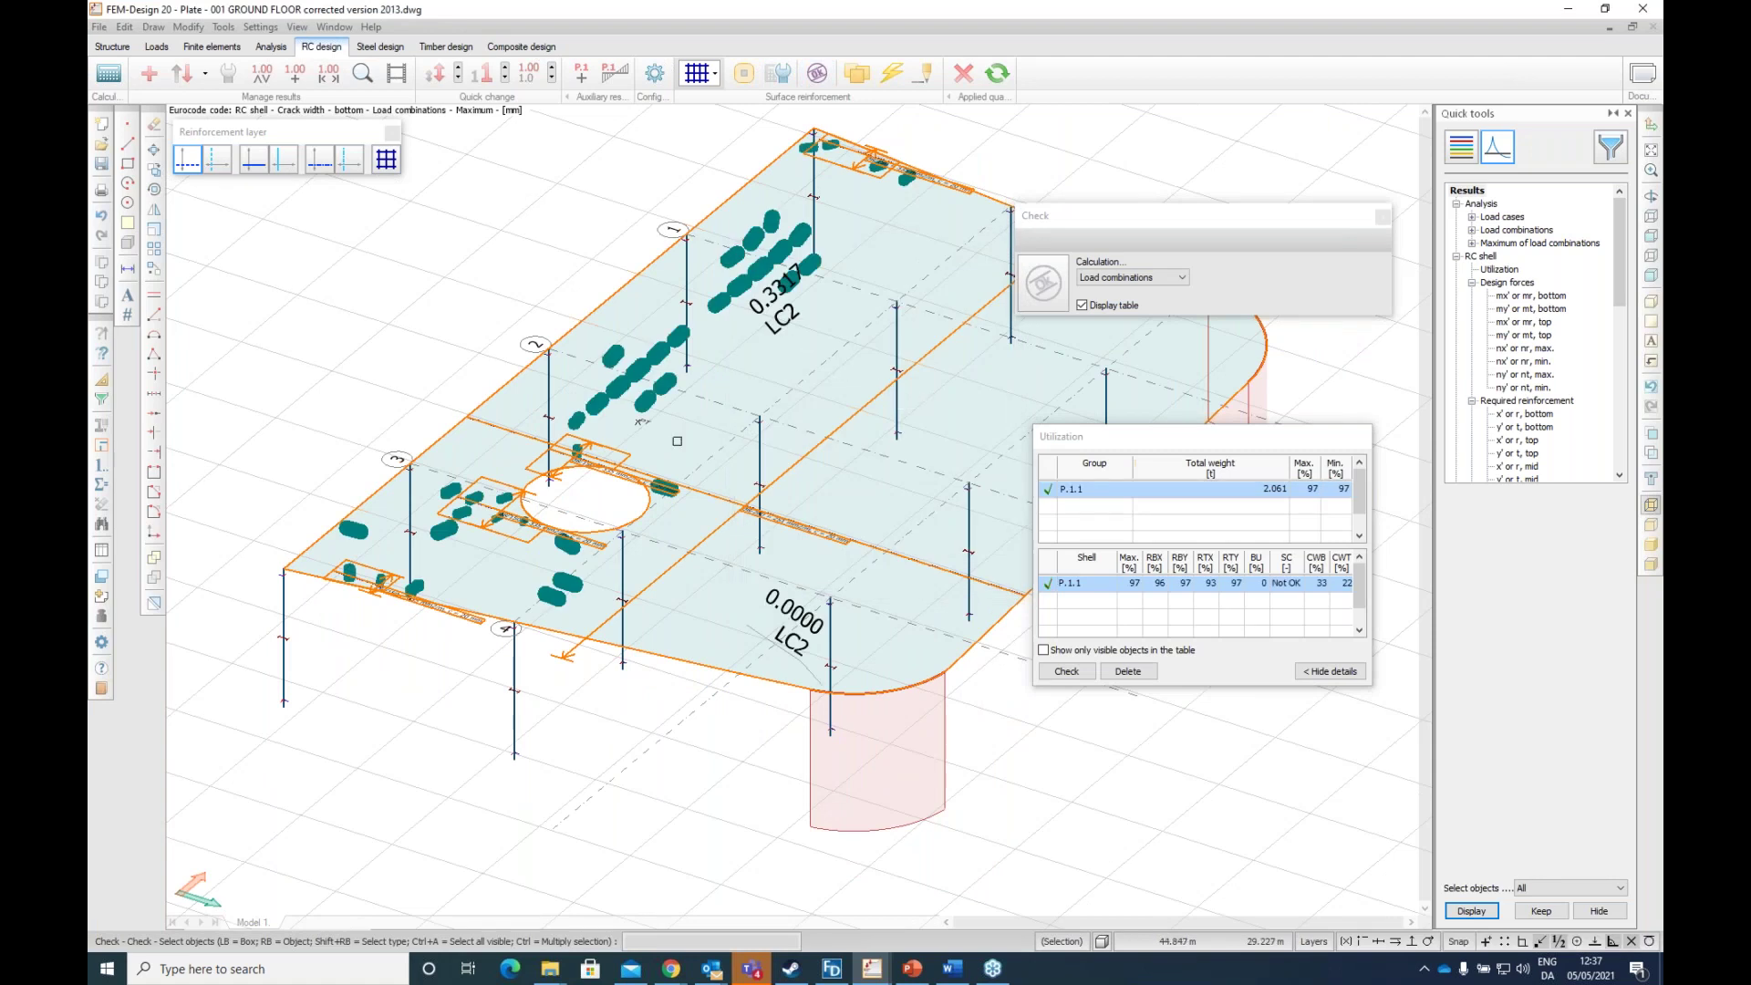
Step: Display the slab's bottom crack width result for load combination LC2
scroll(884, 371, "down", 2)
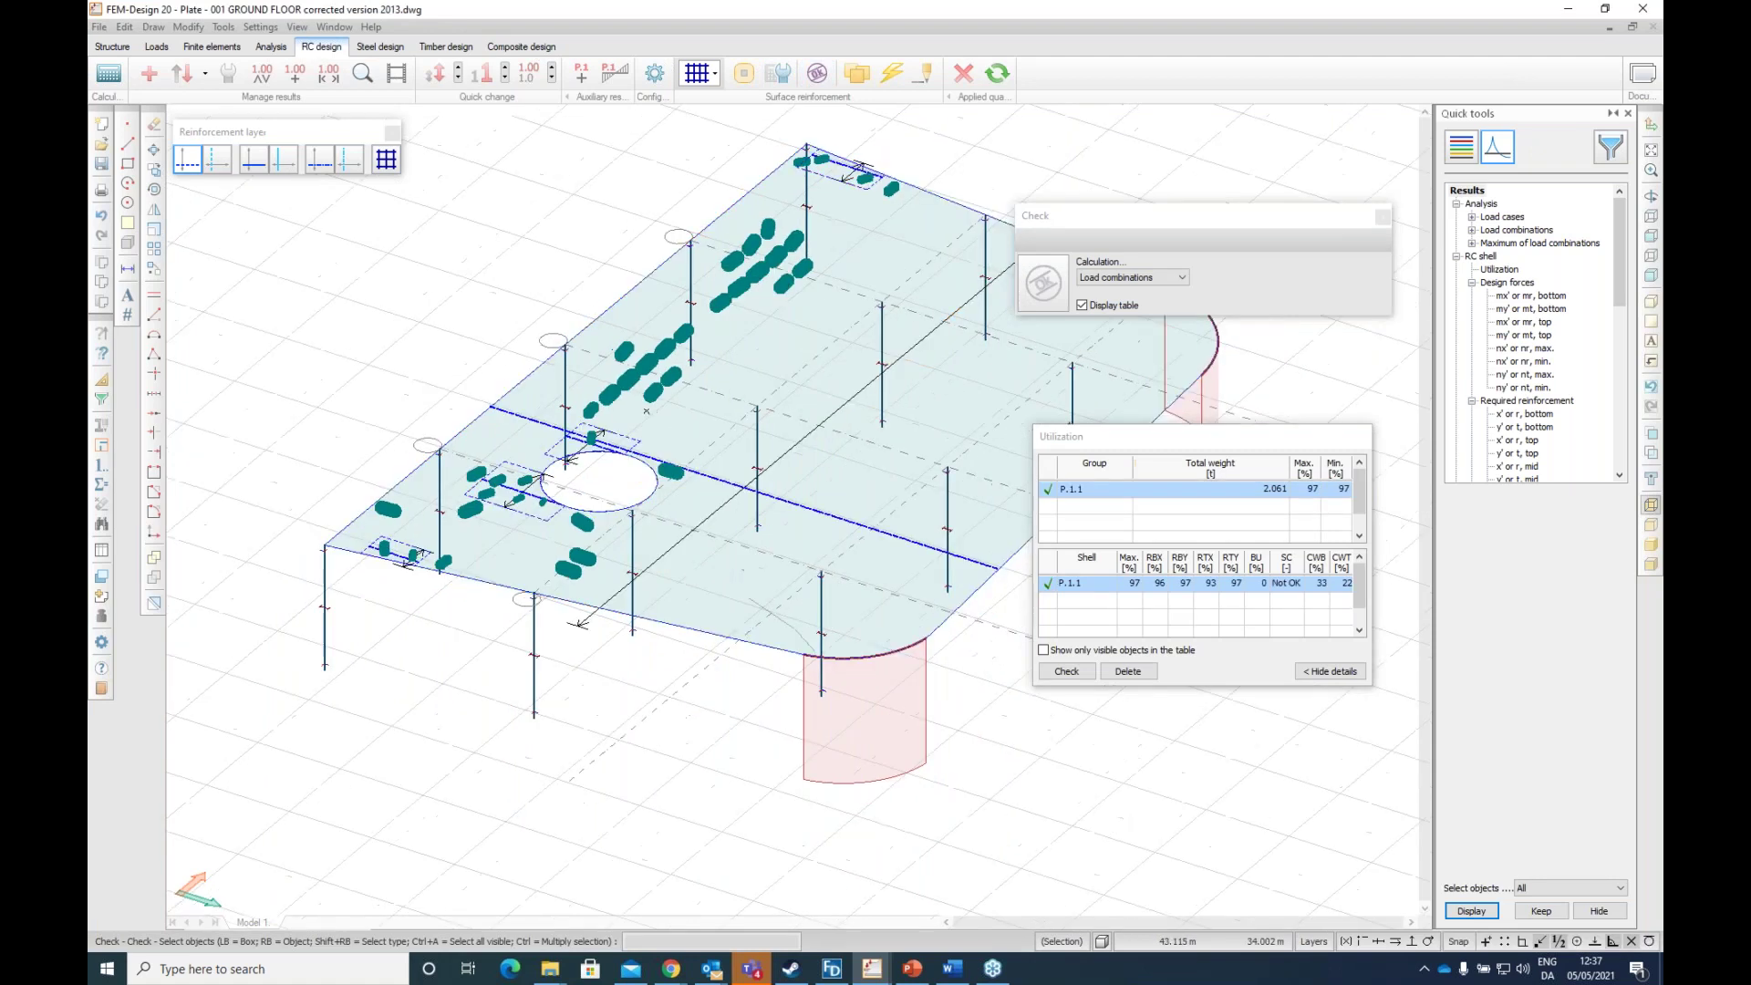
scroll(1567, 345, "down", 5)
scroll(1567, 345, "down", 6)
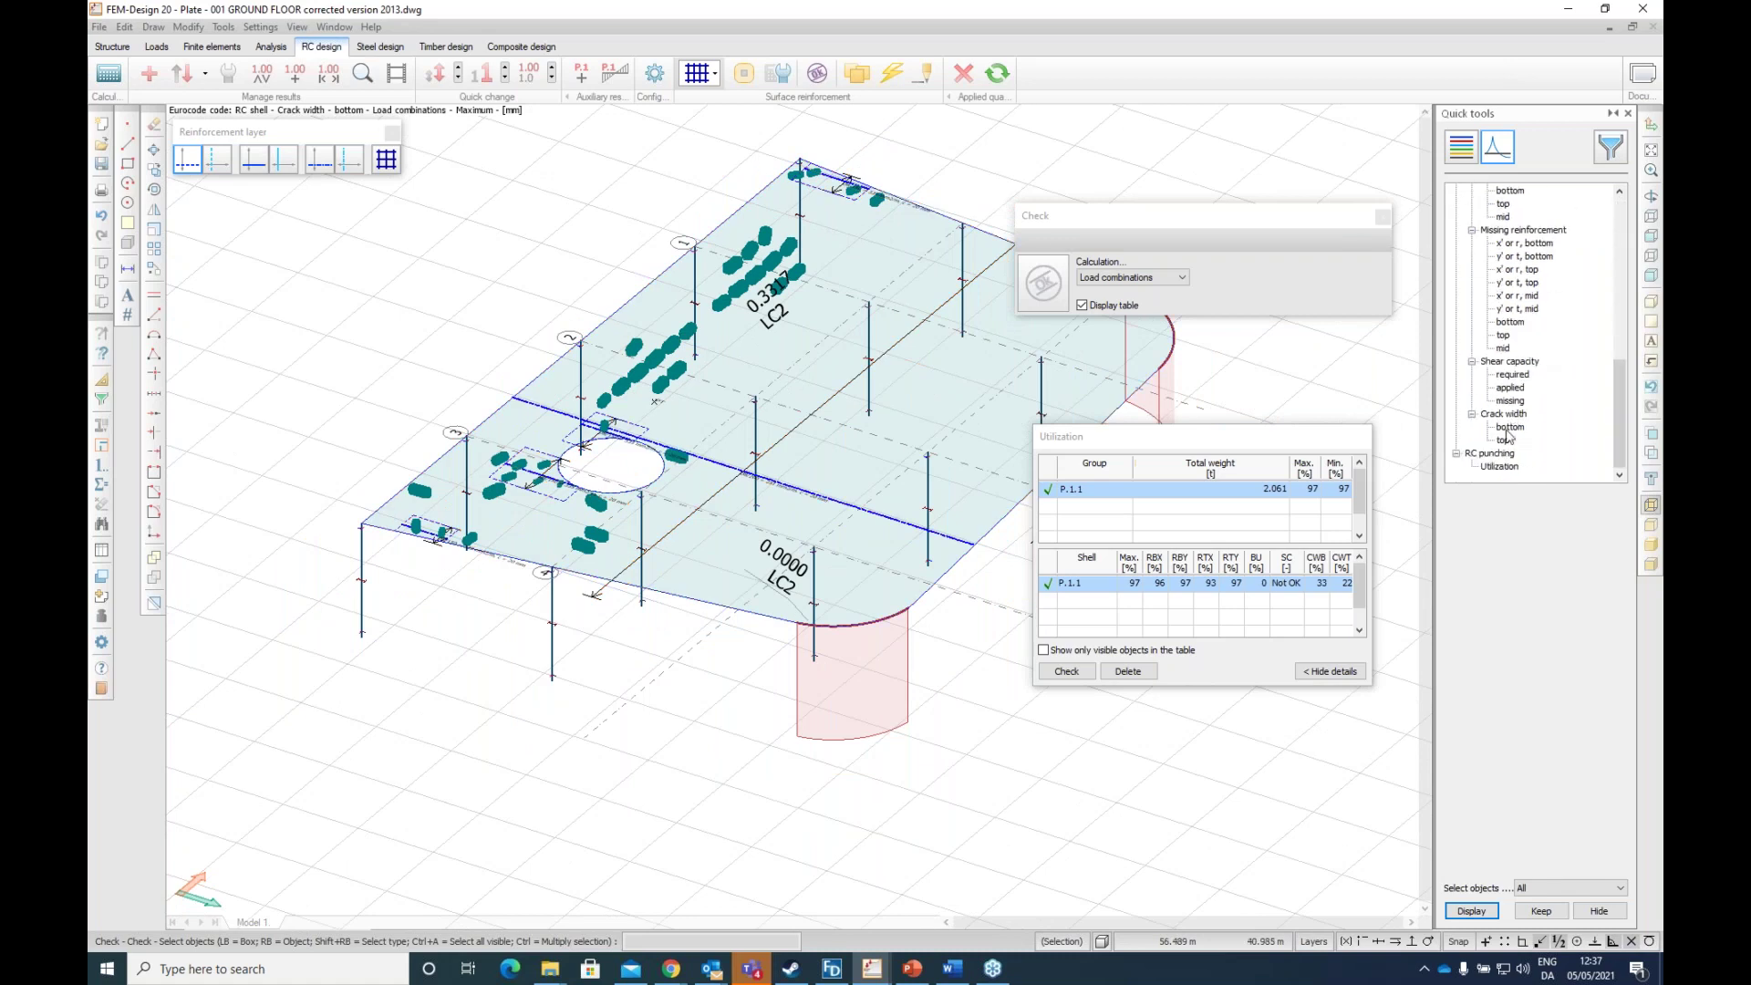
left_click(1509, 429)
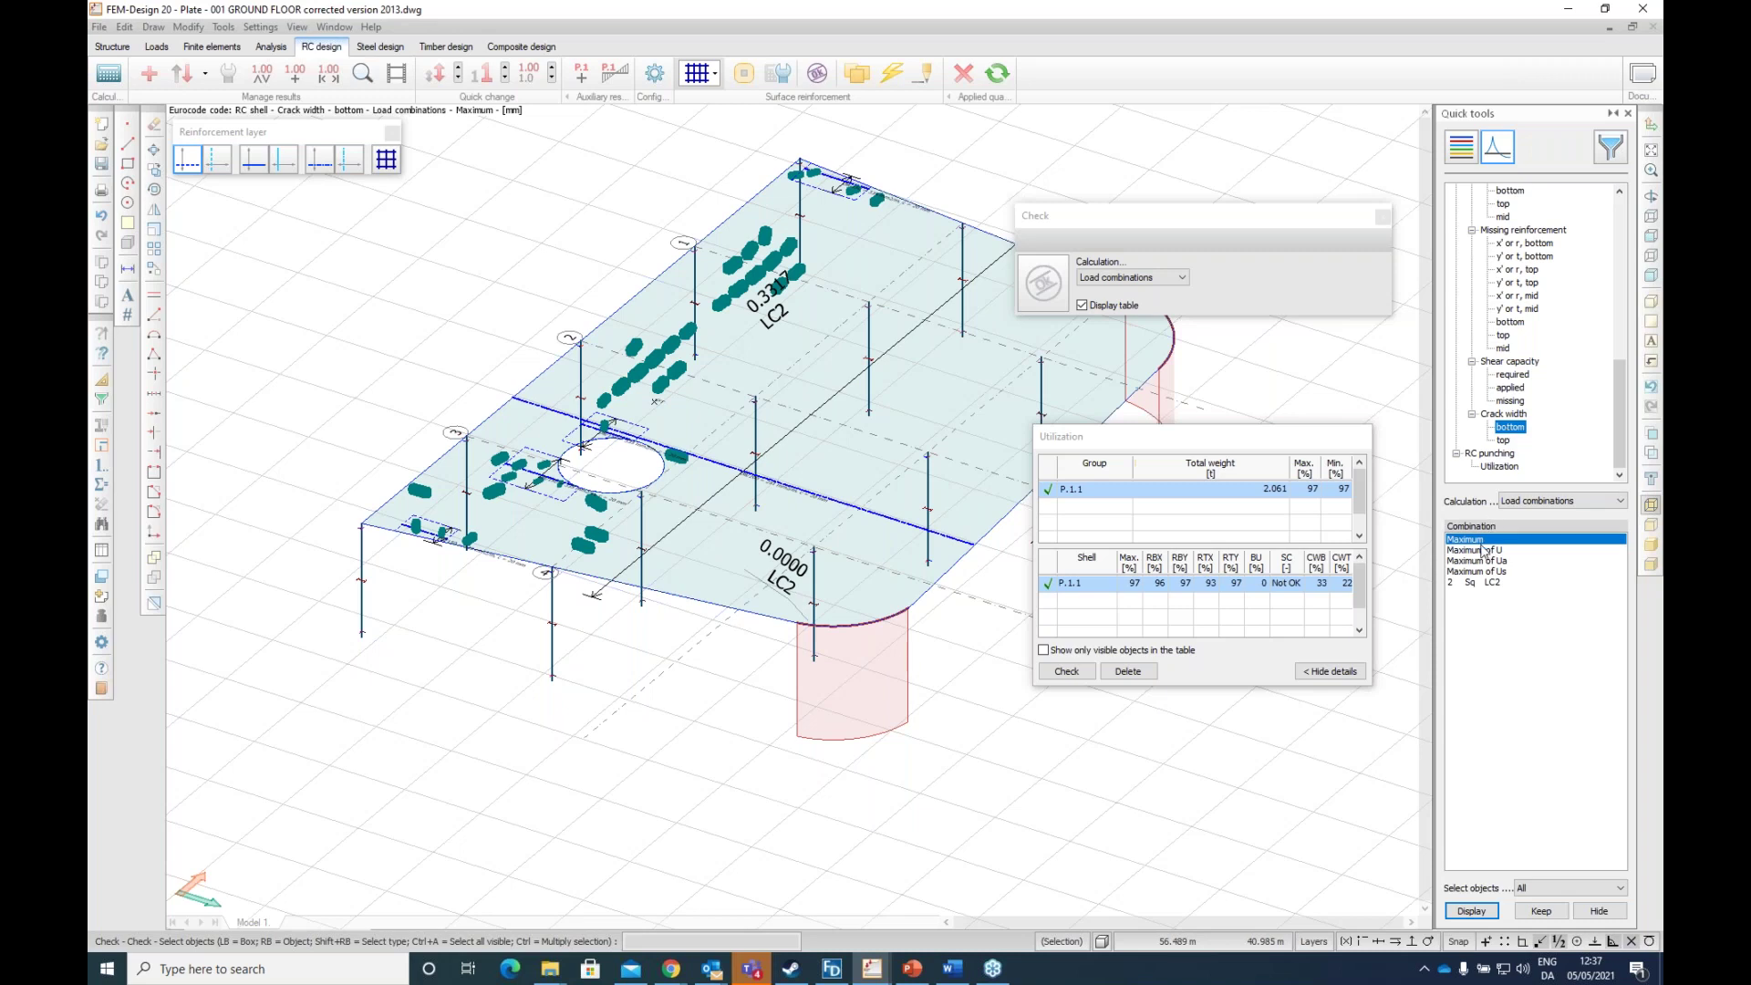
left_click(1492, 584)
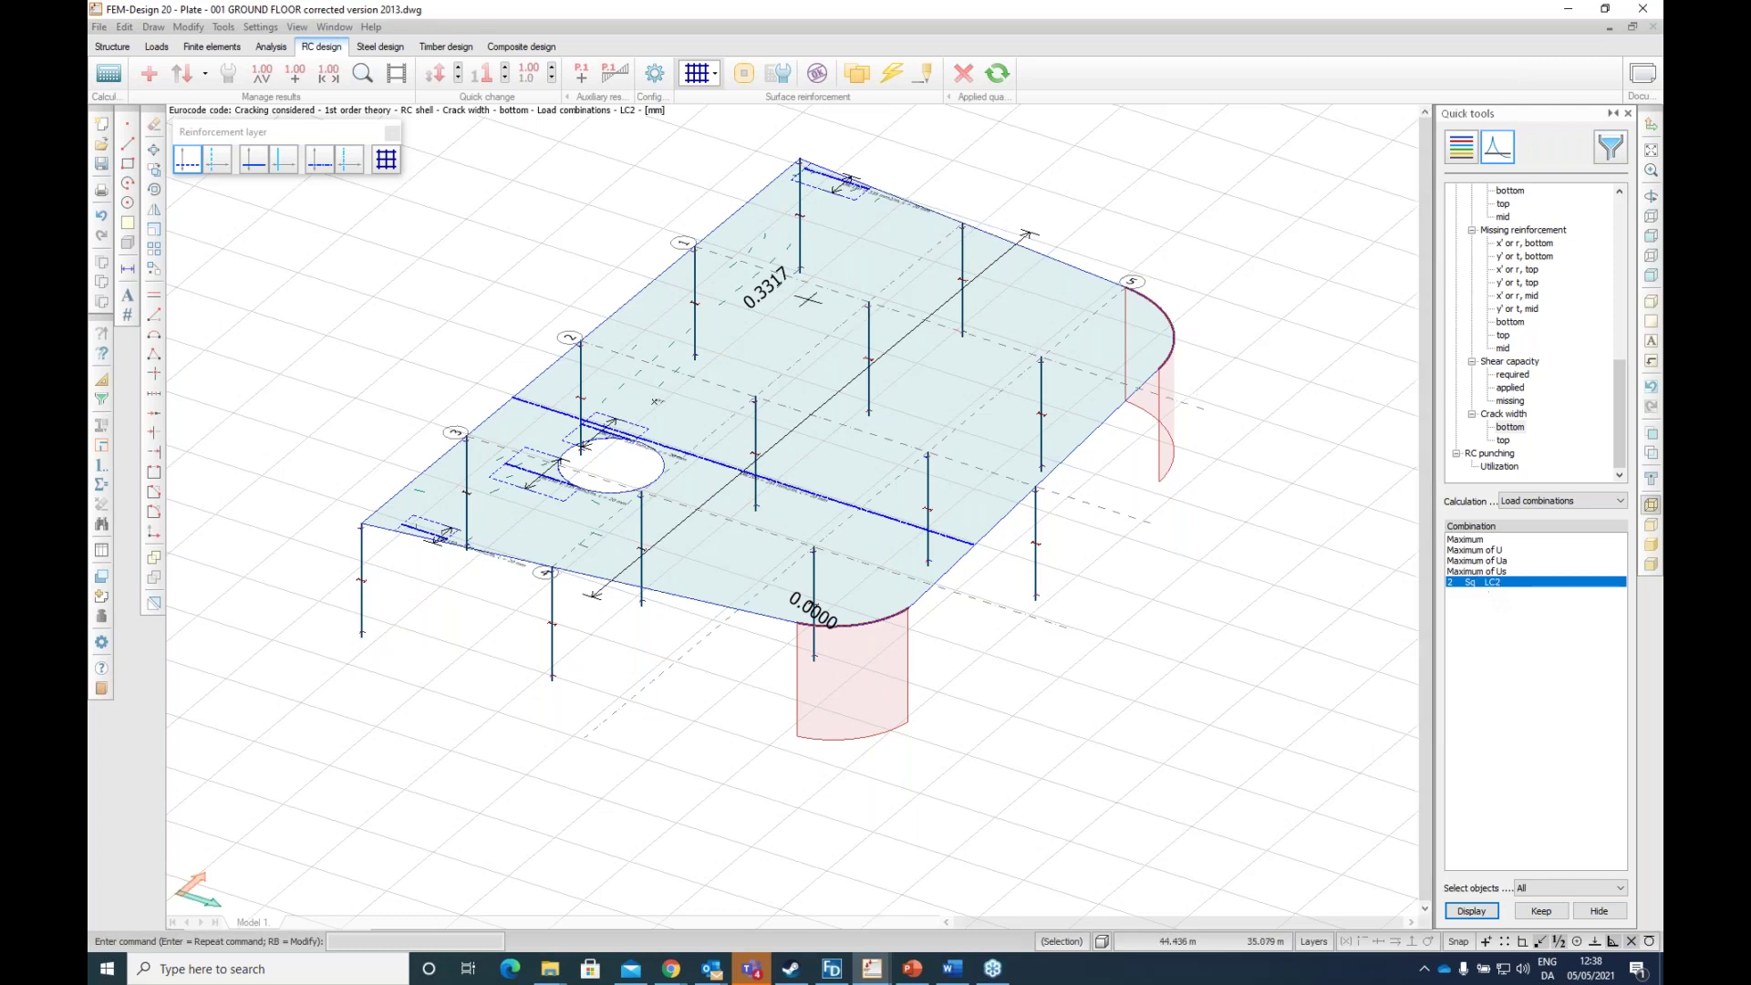
Step: Examine the bottom crack pattern near axes 1 and 2, and check the slab's crack width utilization again
scroll(728, 284, "up", 4)
scroll(549, 568, "down", 5)
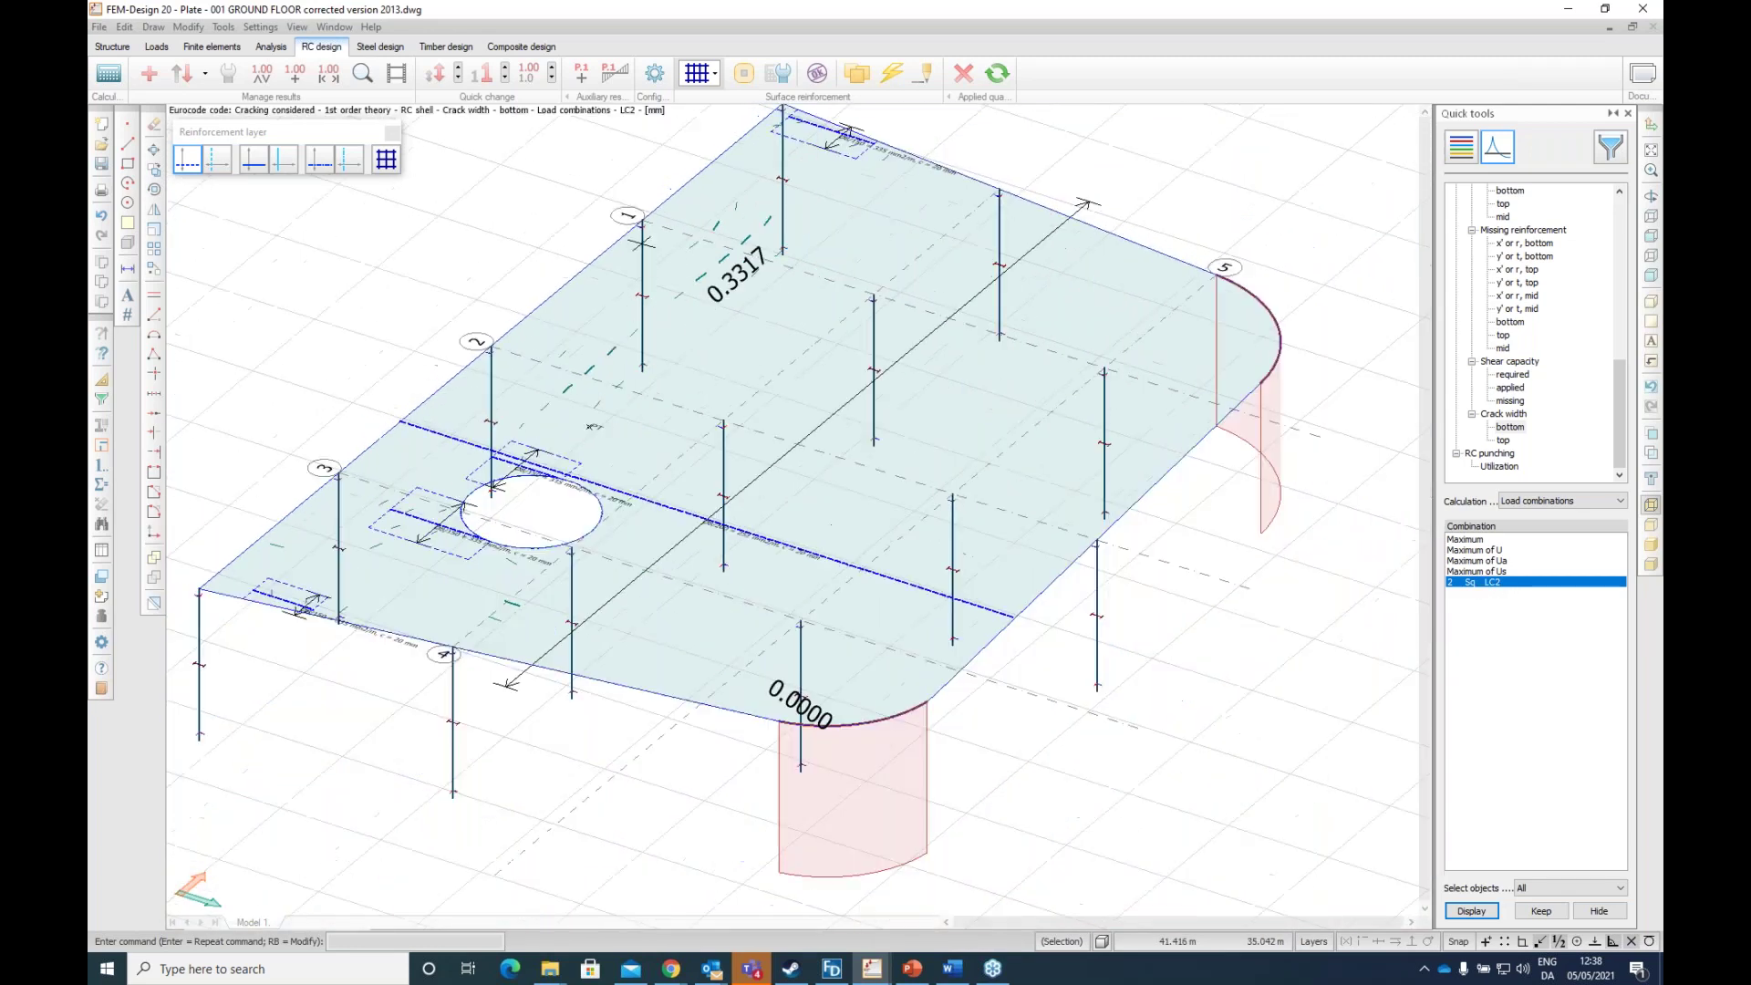
scroll(729, 275, "up", 3)
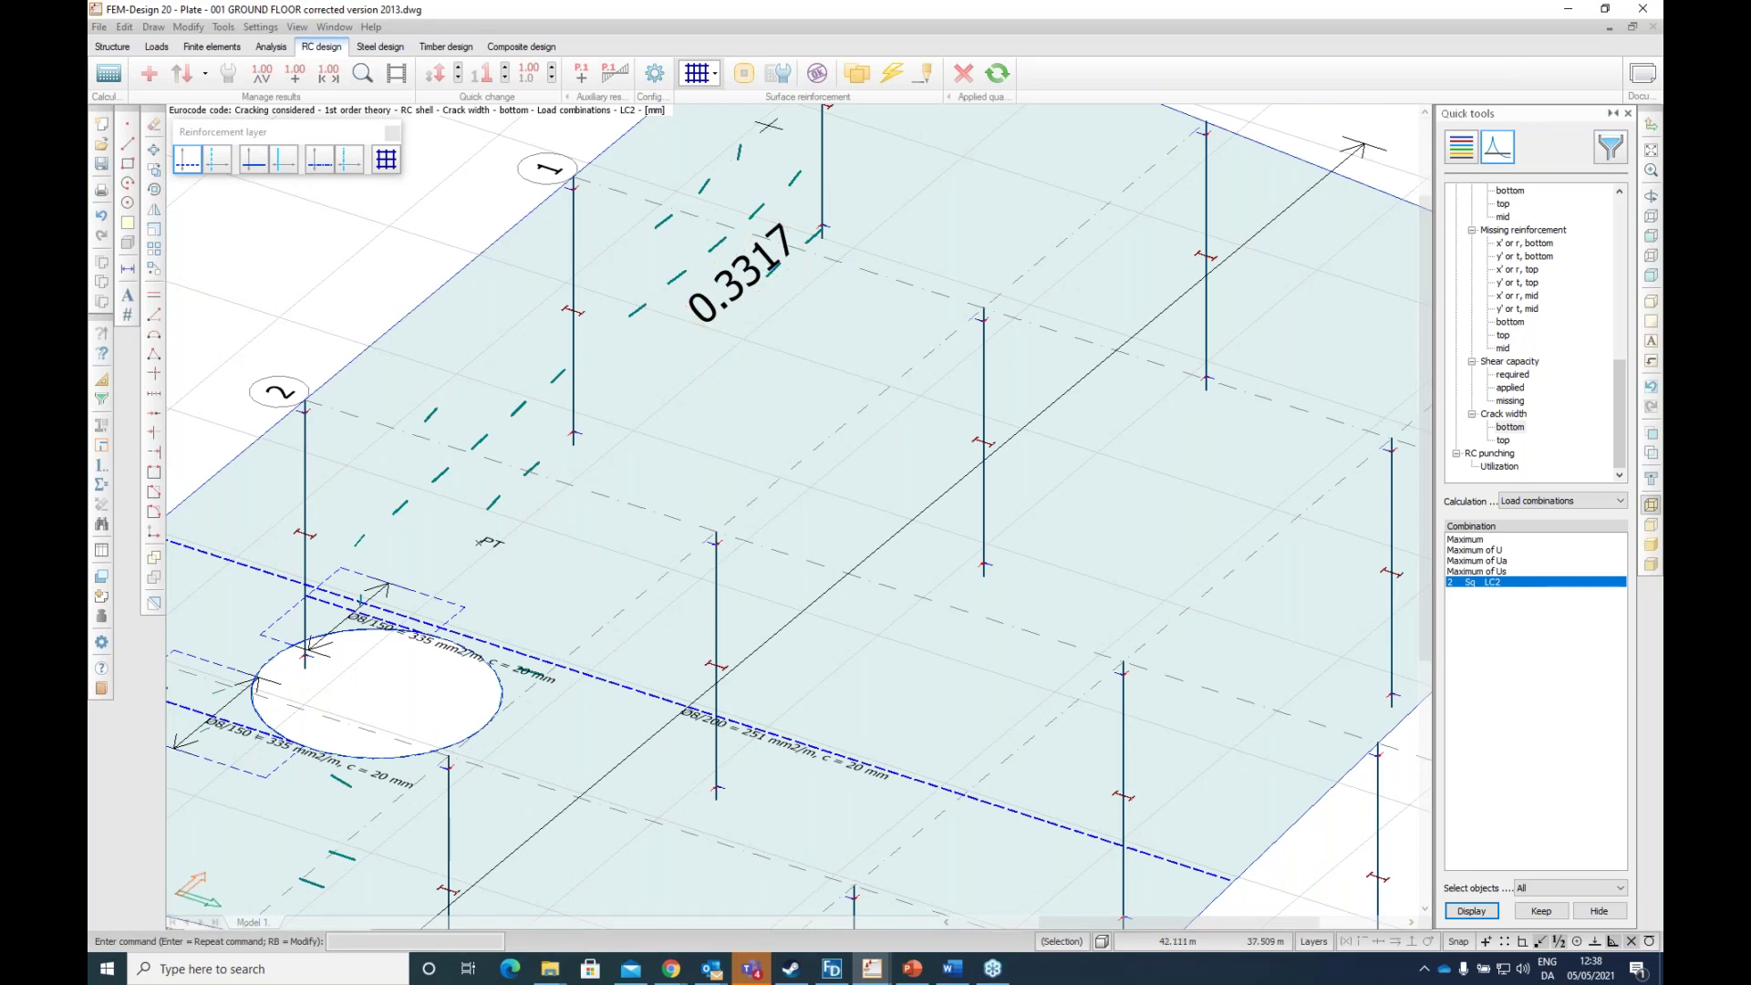
left_click(817, 73)
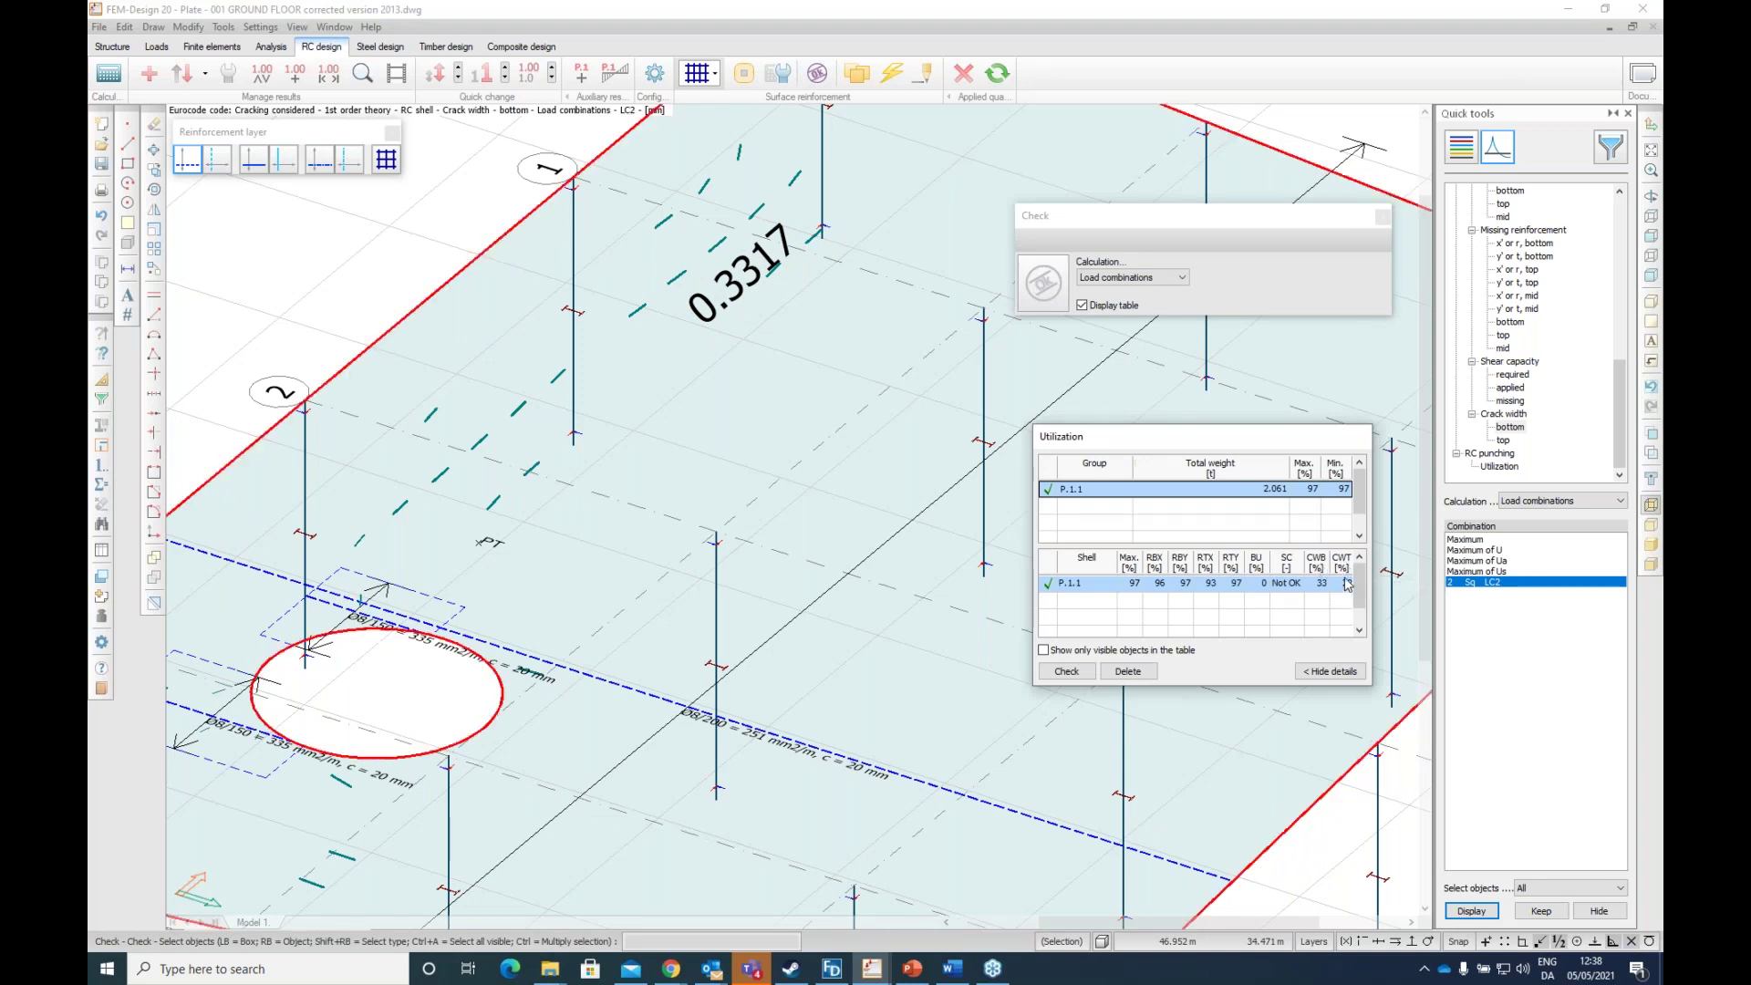
scroll(931, 422, "down", 3)
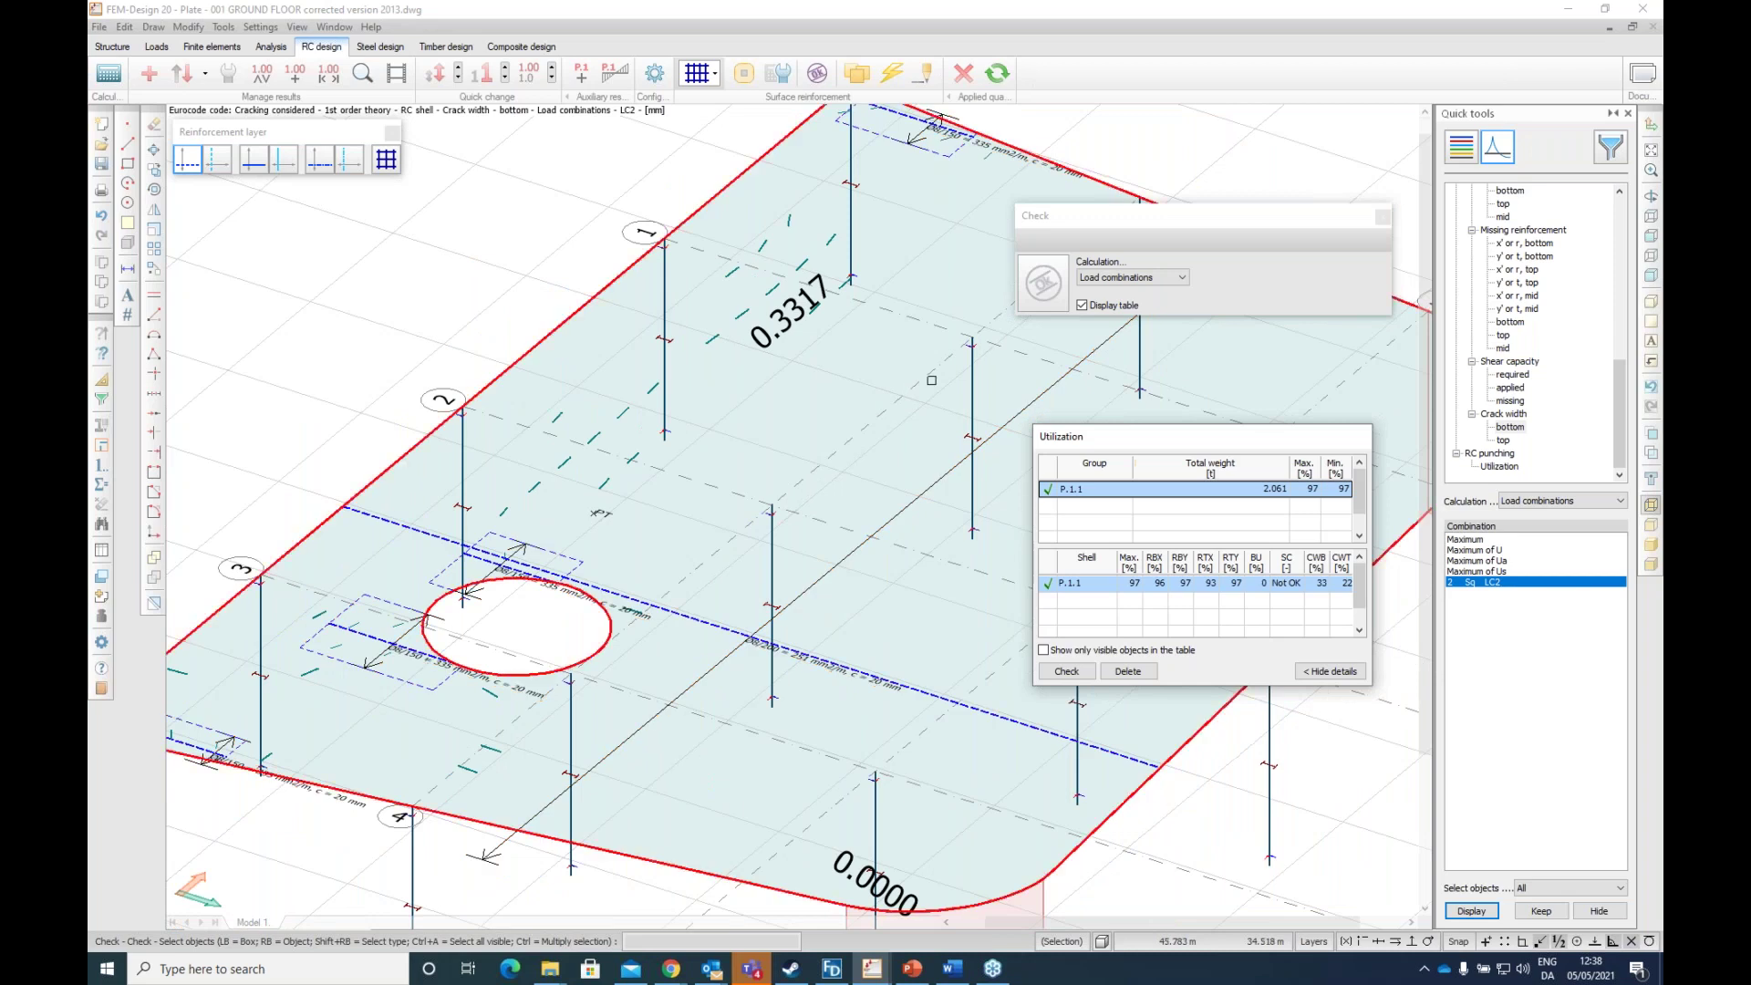
Step: Edit the slab's calculation parameters, setting the bottom allowed crack width to 0.3 mm and changing the top allowed crack width
left_click(780, 73)
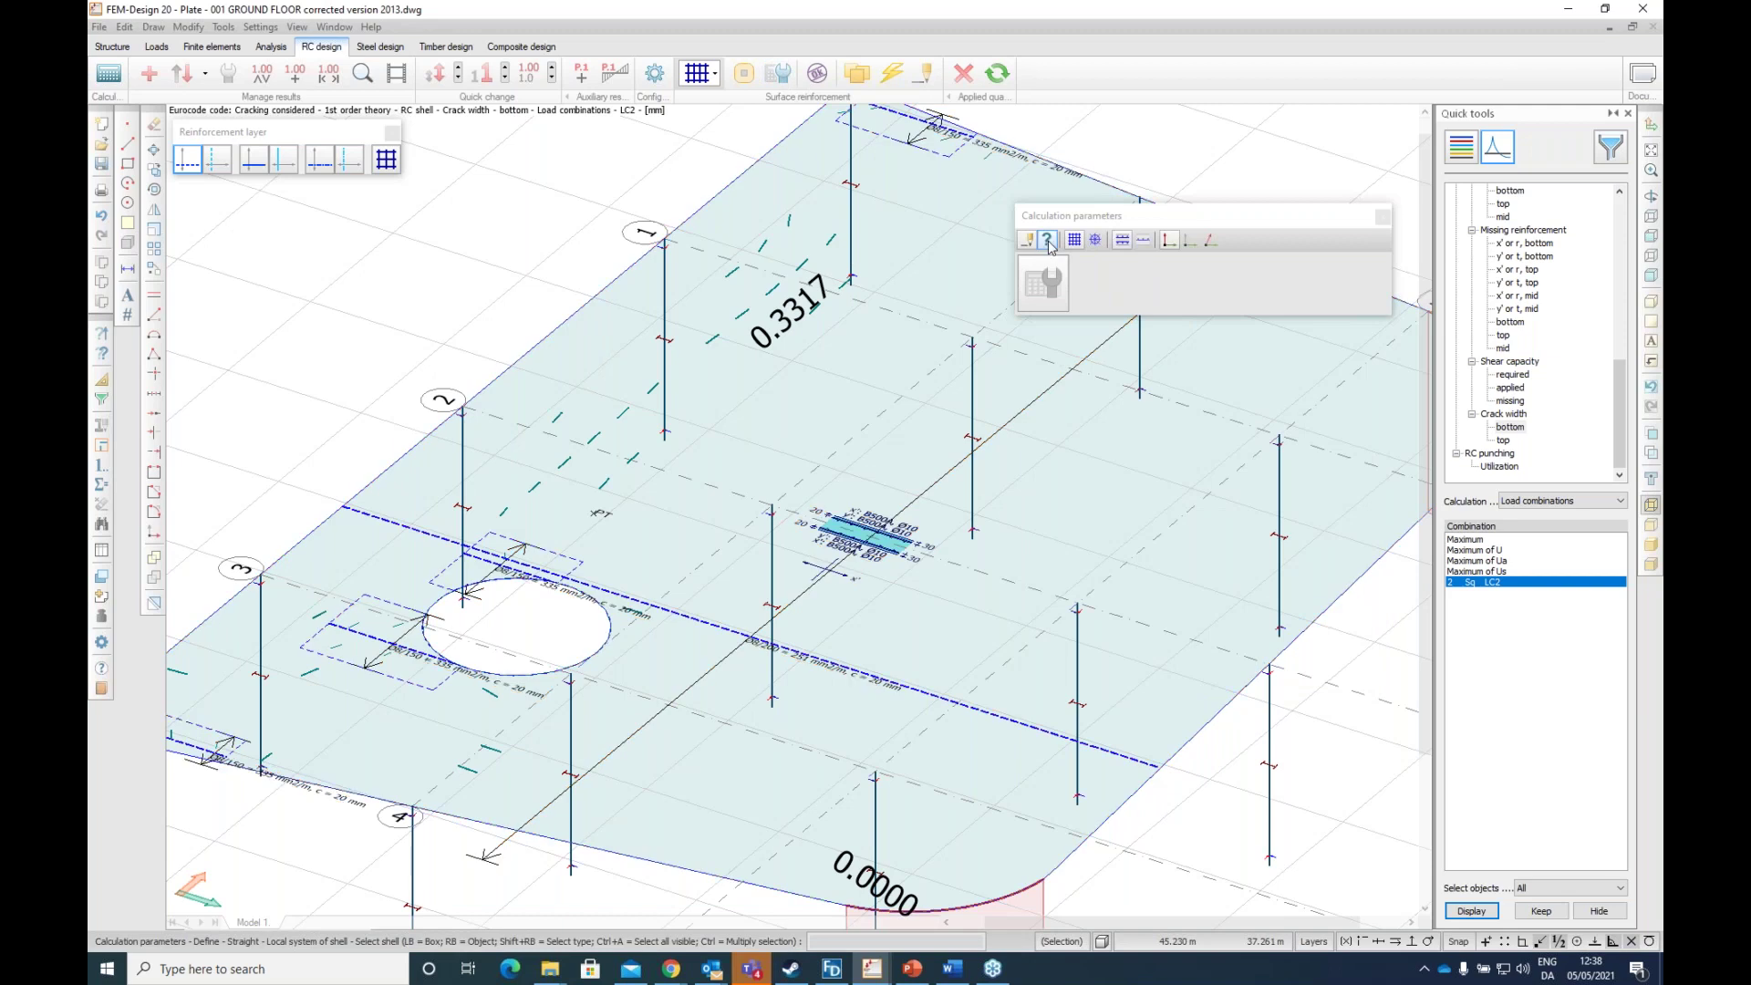
left_click(897, 348)
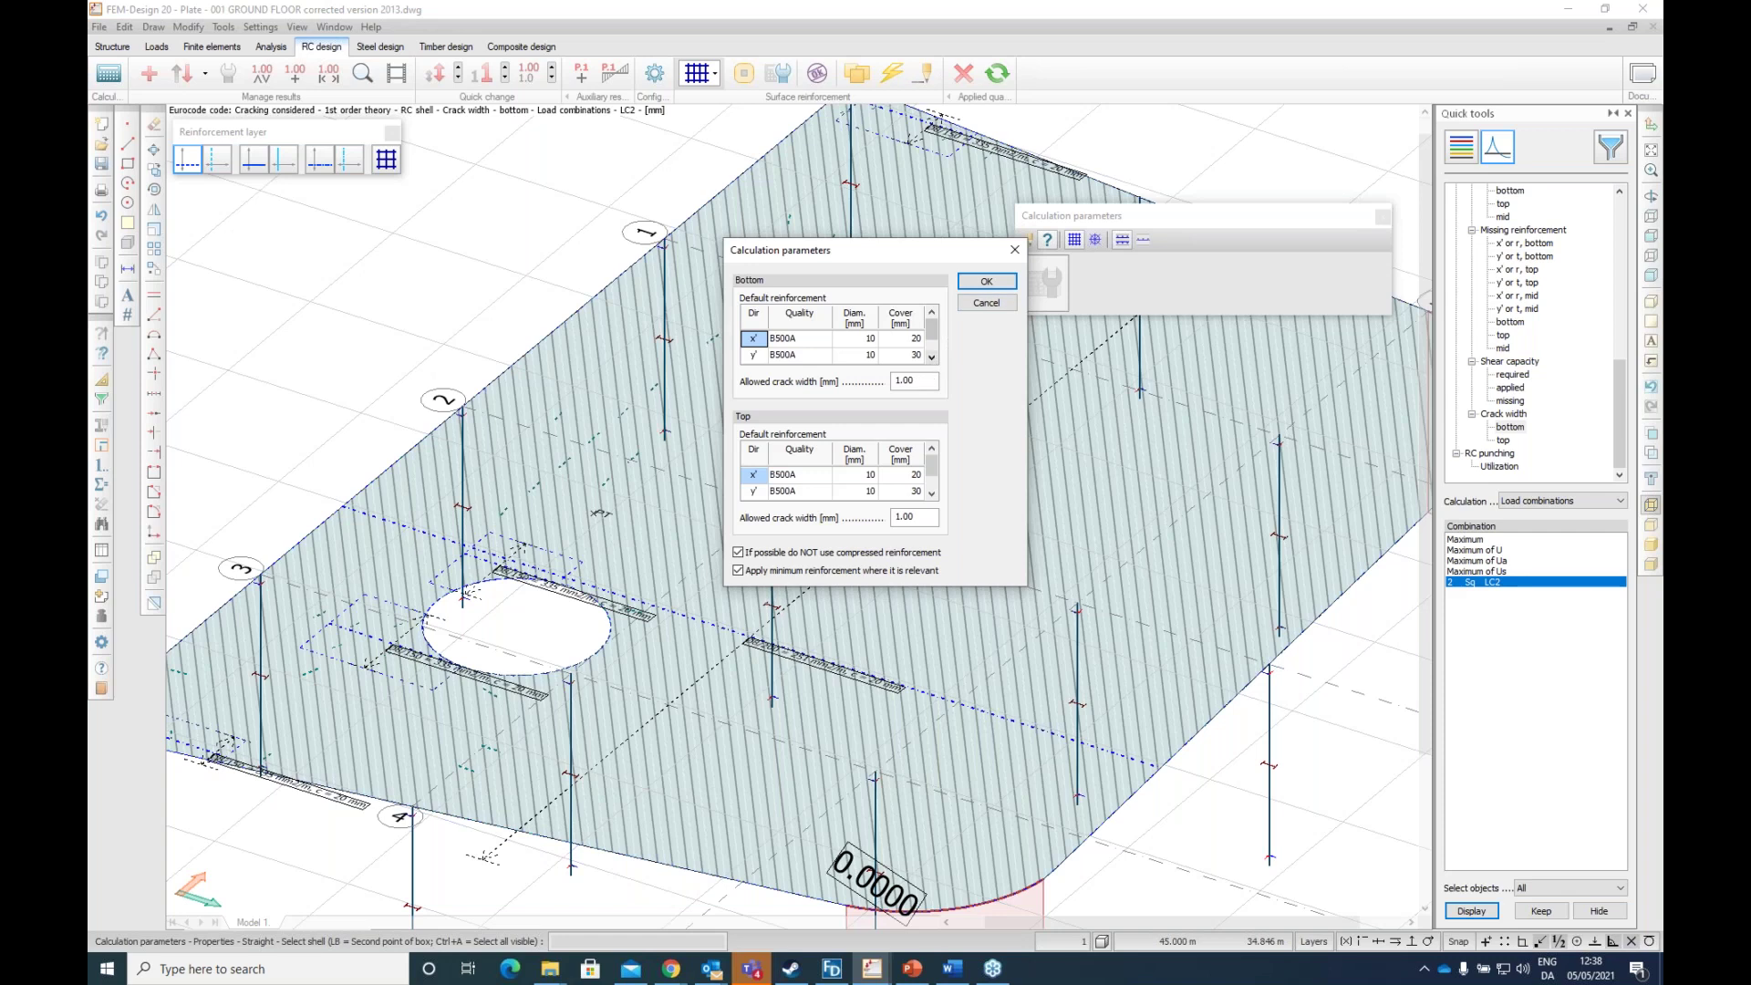
left_click_drag(923, 380, 883, 384)
type("0,3")
left_click_drag(890, 516, 881, 517)
type("0,")
left_click(989, 283)
left_click(905, 187)
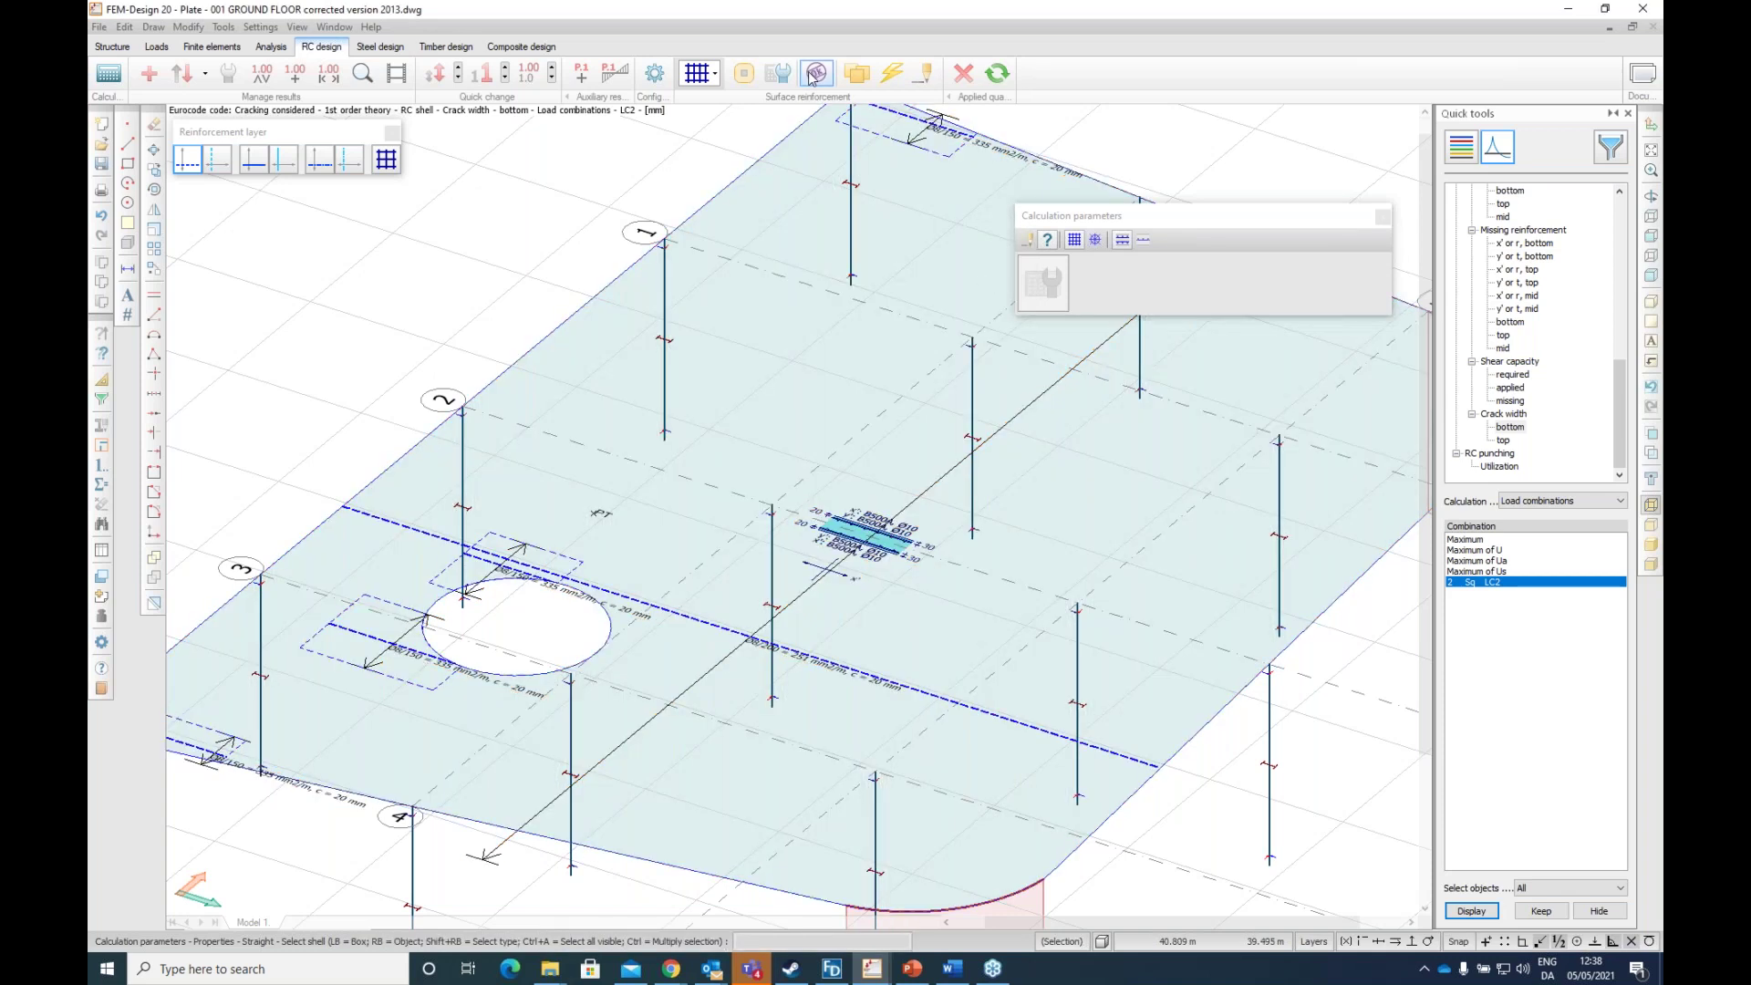
Step: Check the slab's utilization for load combinations with the revised crack limits, and inspect the bottom cracks near axis 1
key("Return")
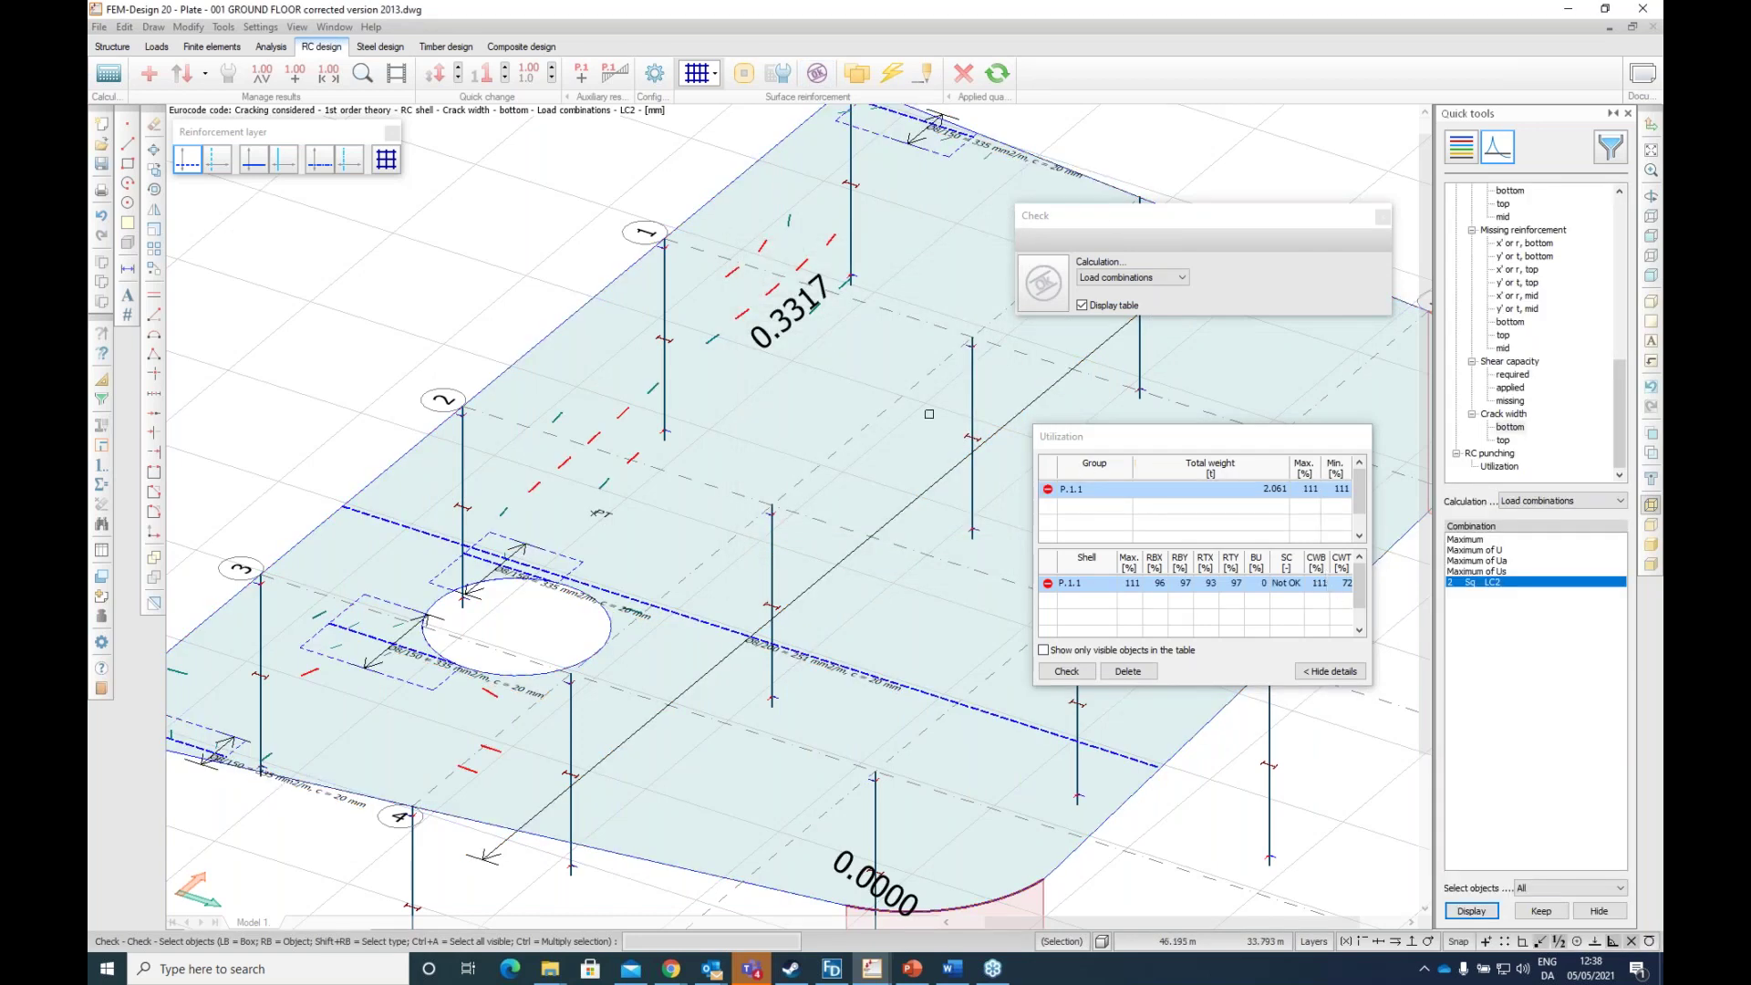
scroll(787, 336, "up", 4)
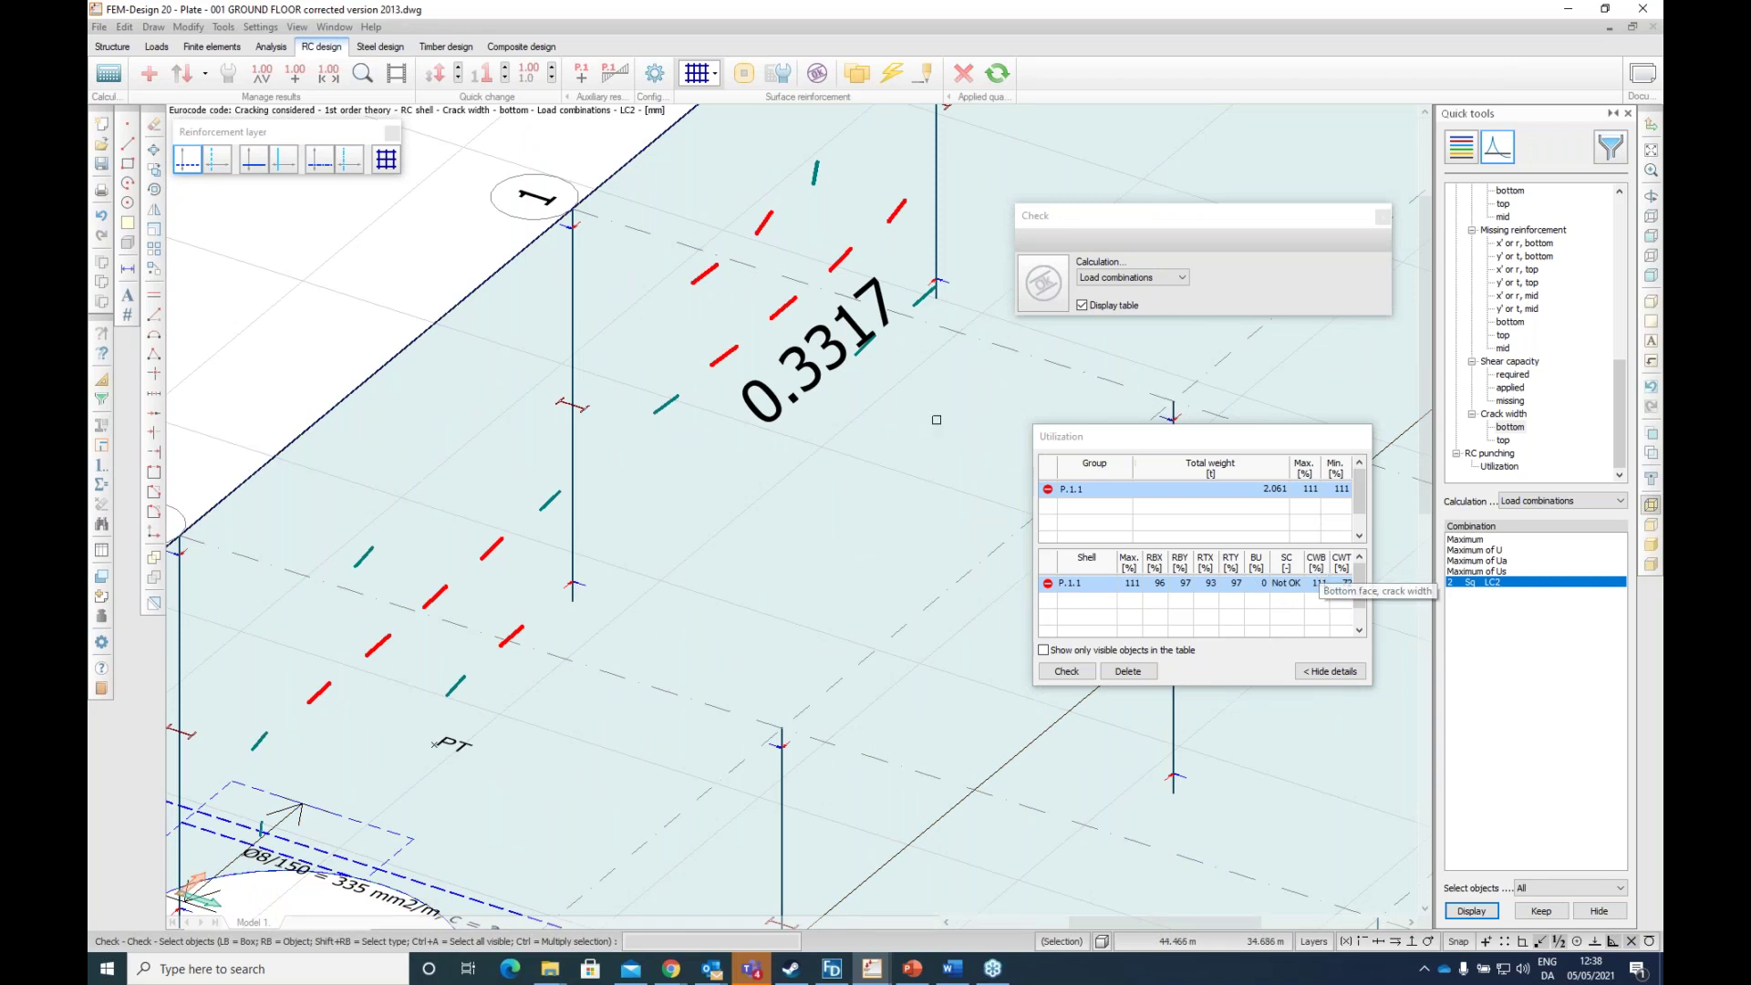
scroll(938, 418, "down", 5)
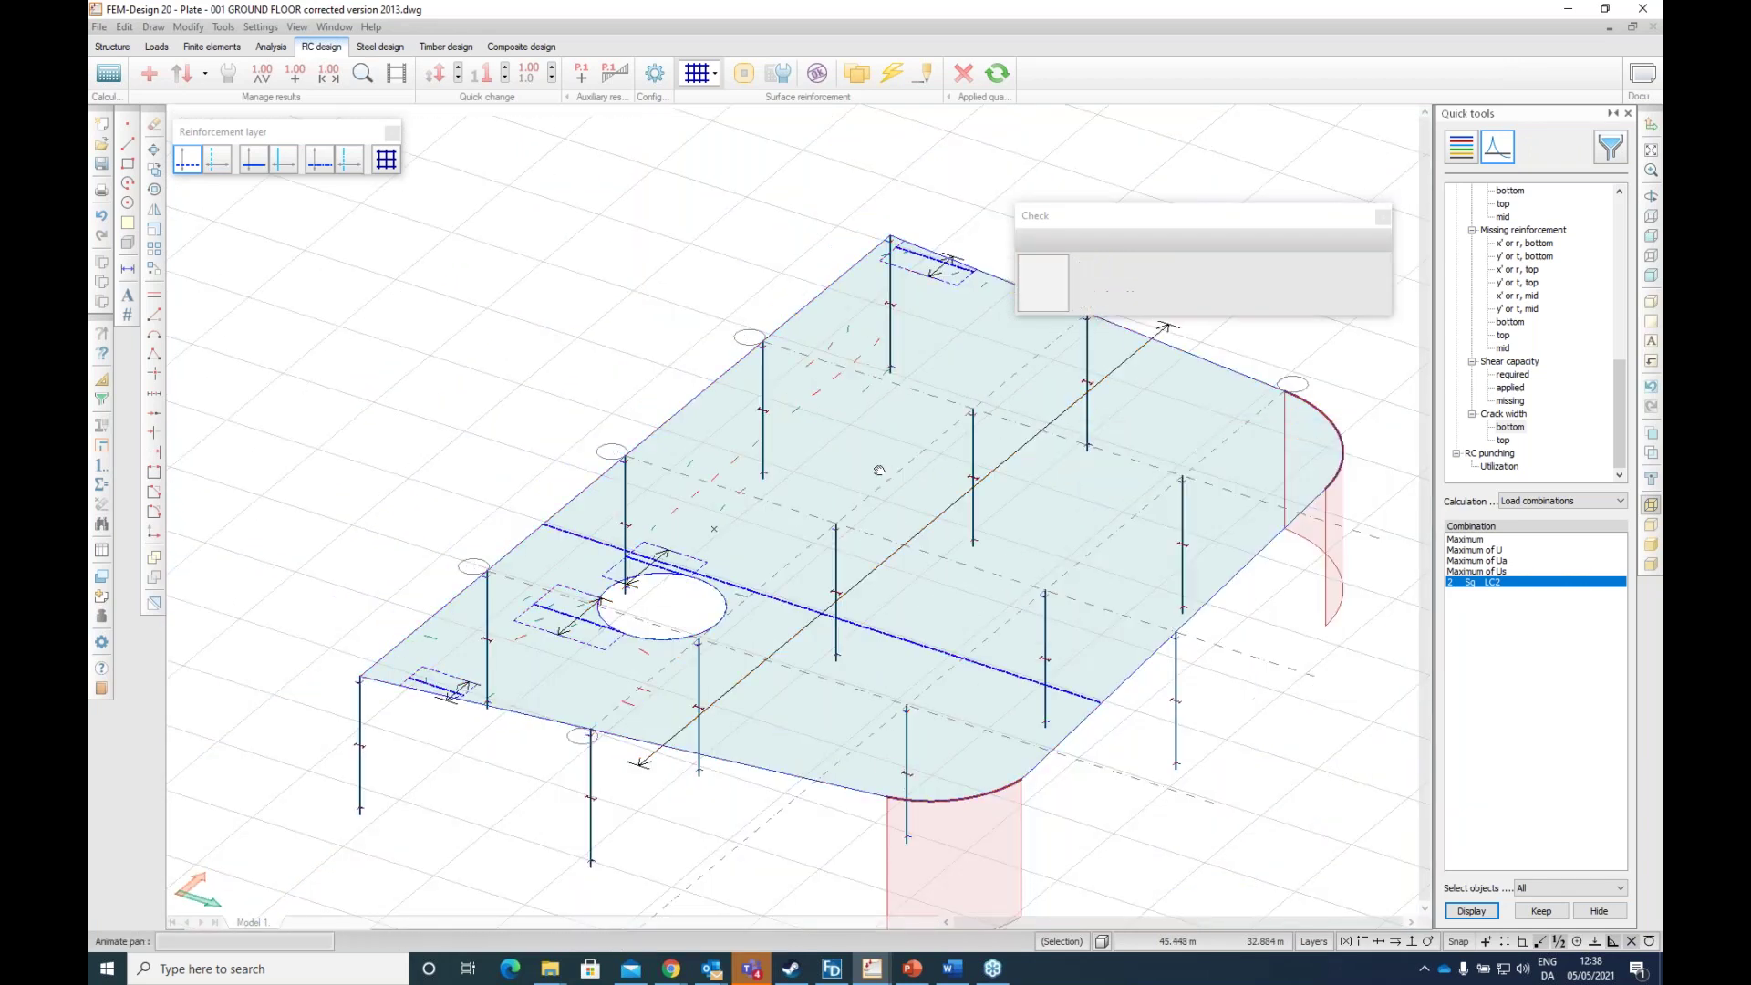
Step: Display the slab's top crack width result for load combination LC2 and examine the cracks around the columns and opening
left_click(1503, 441)
key("Escape")
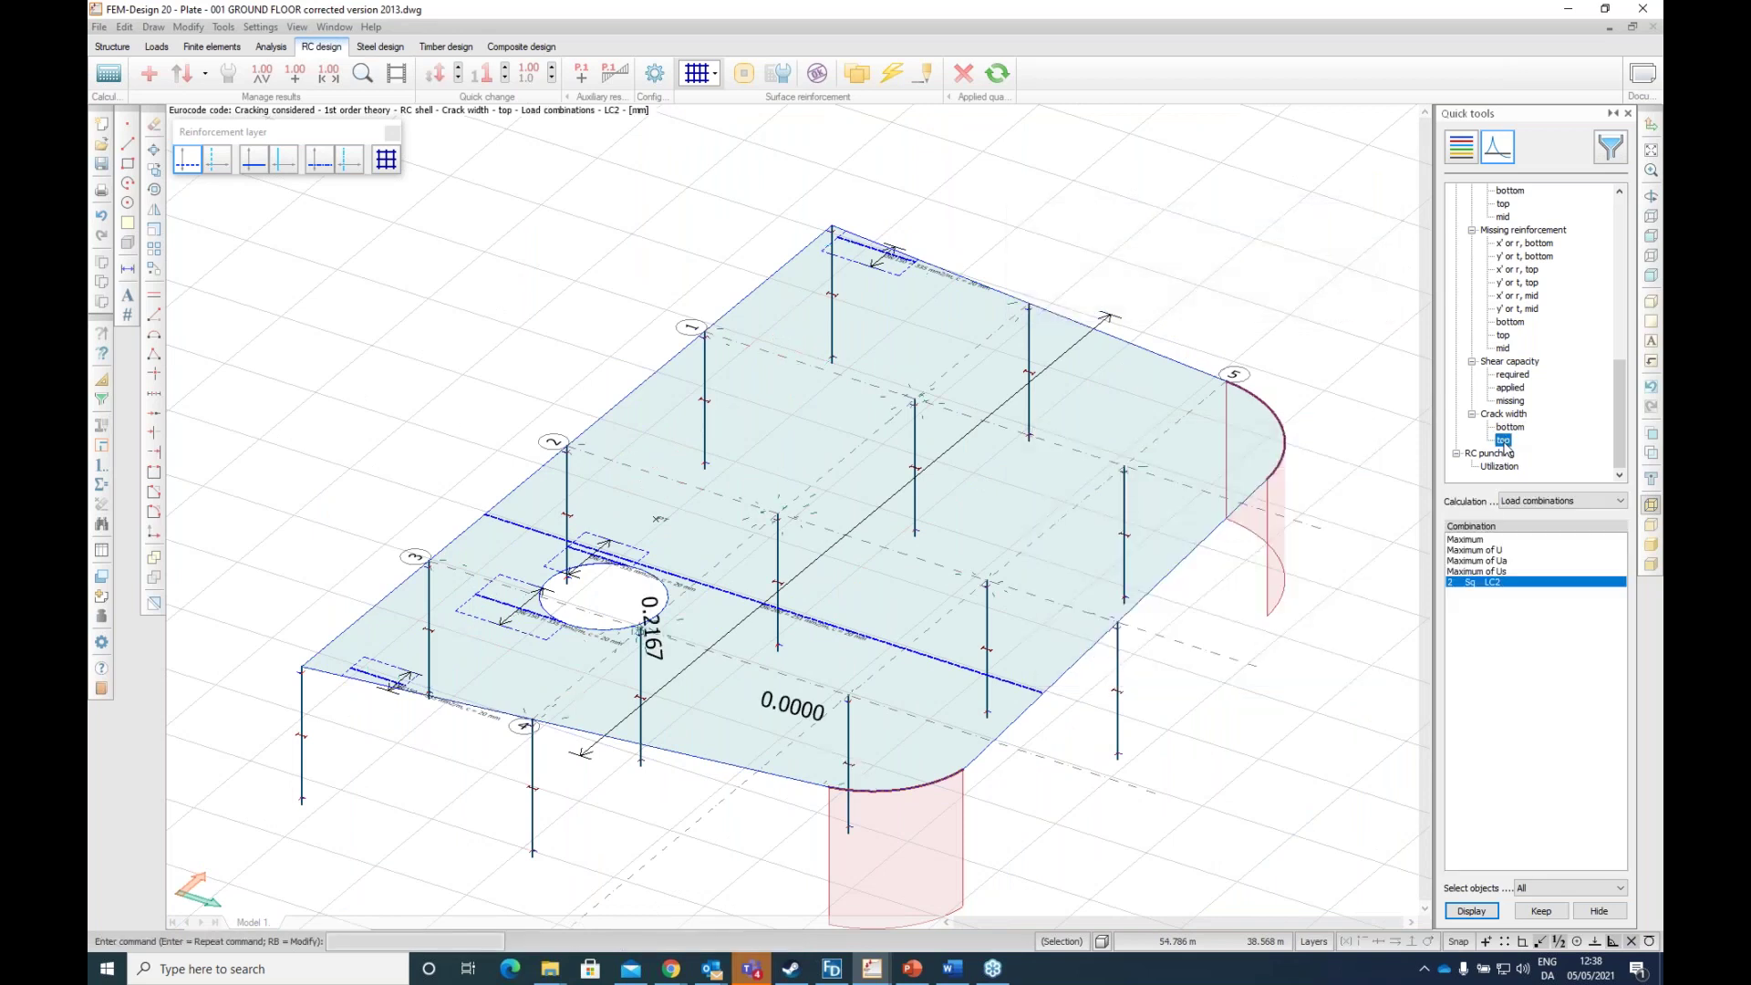
scroll(632, 521, "up", 5)
scroll(680, 493, "down", 4)
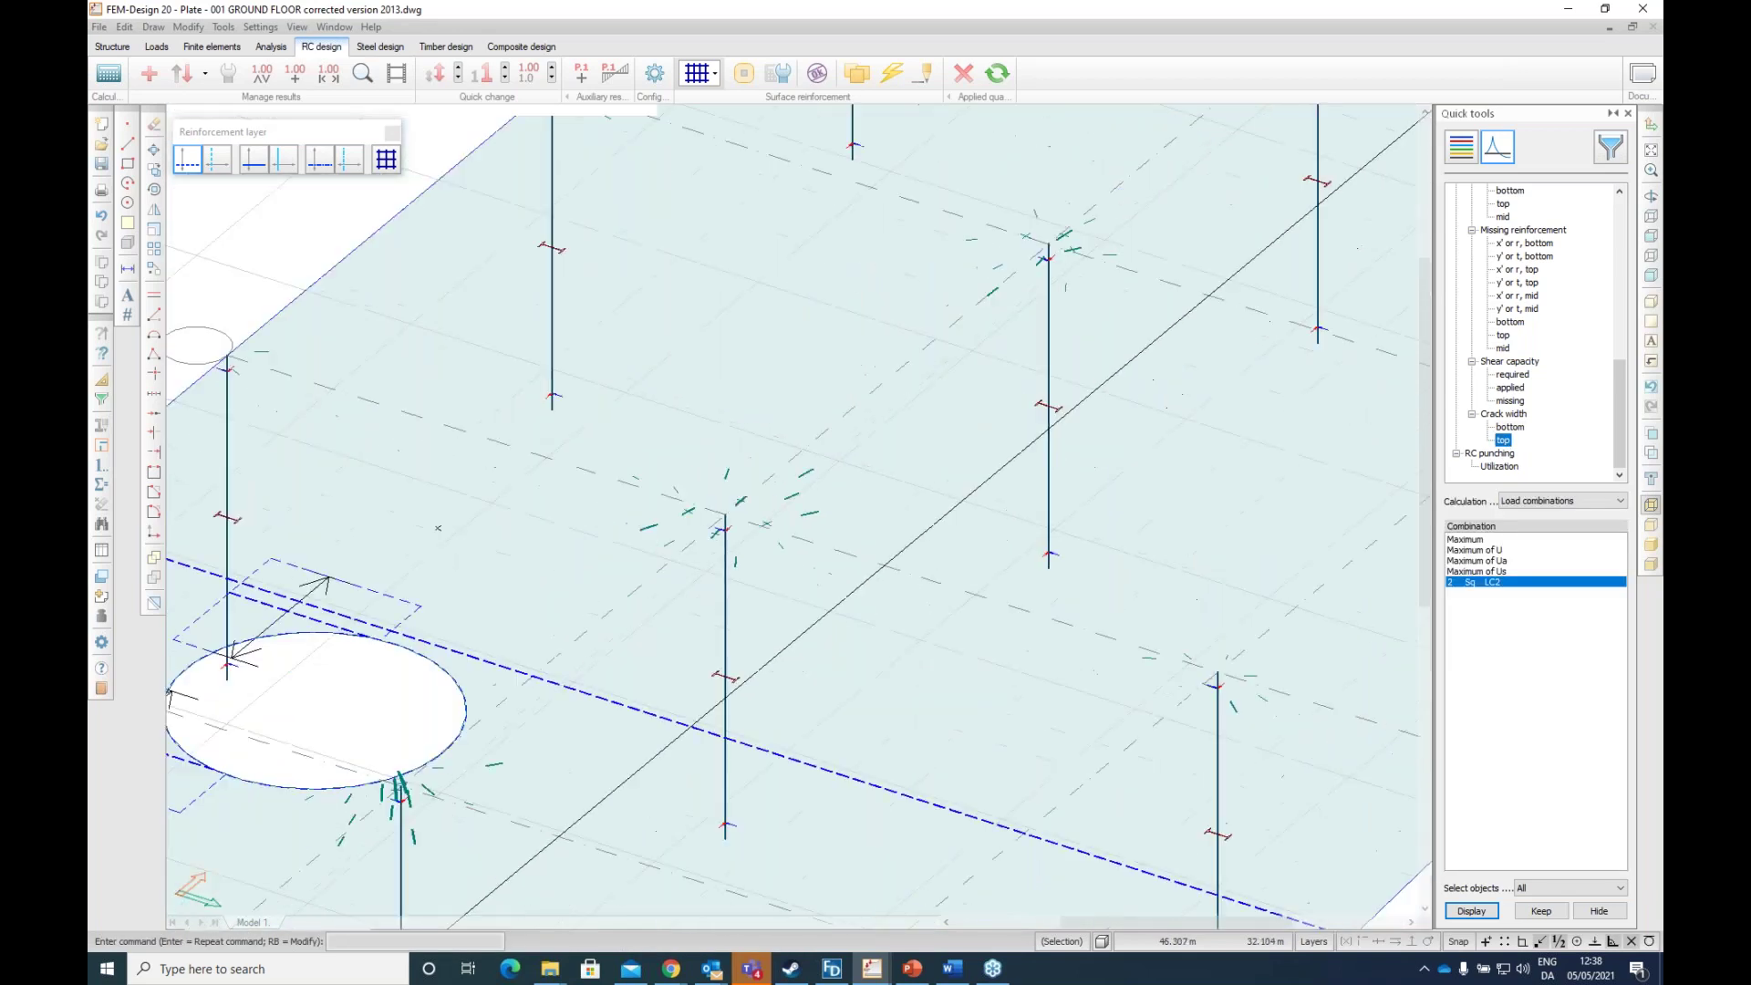
scroll(660, 616, "up", 3)
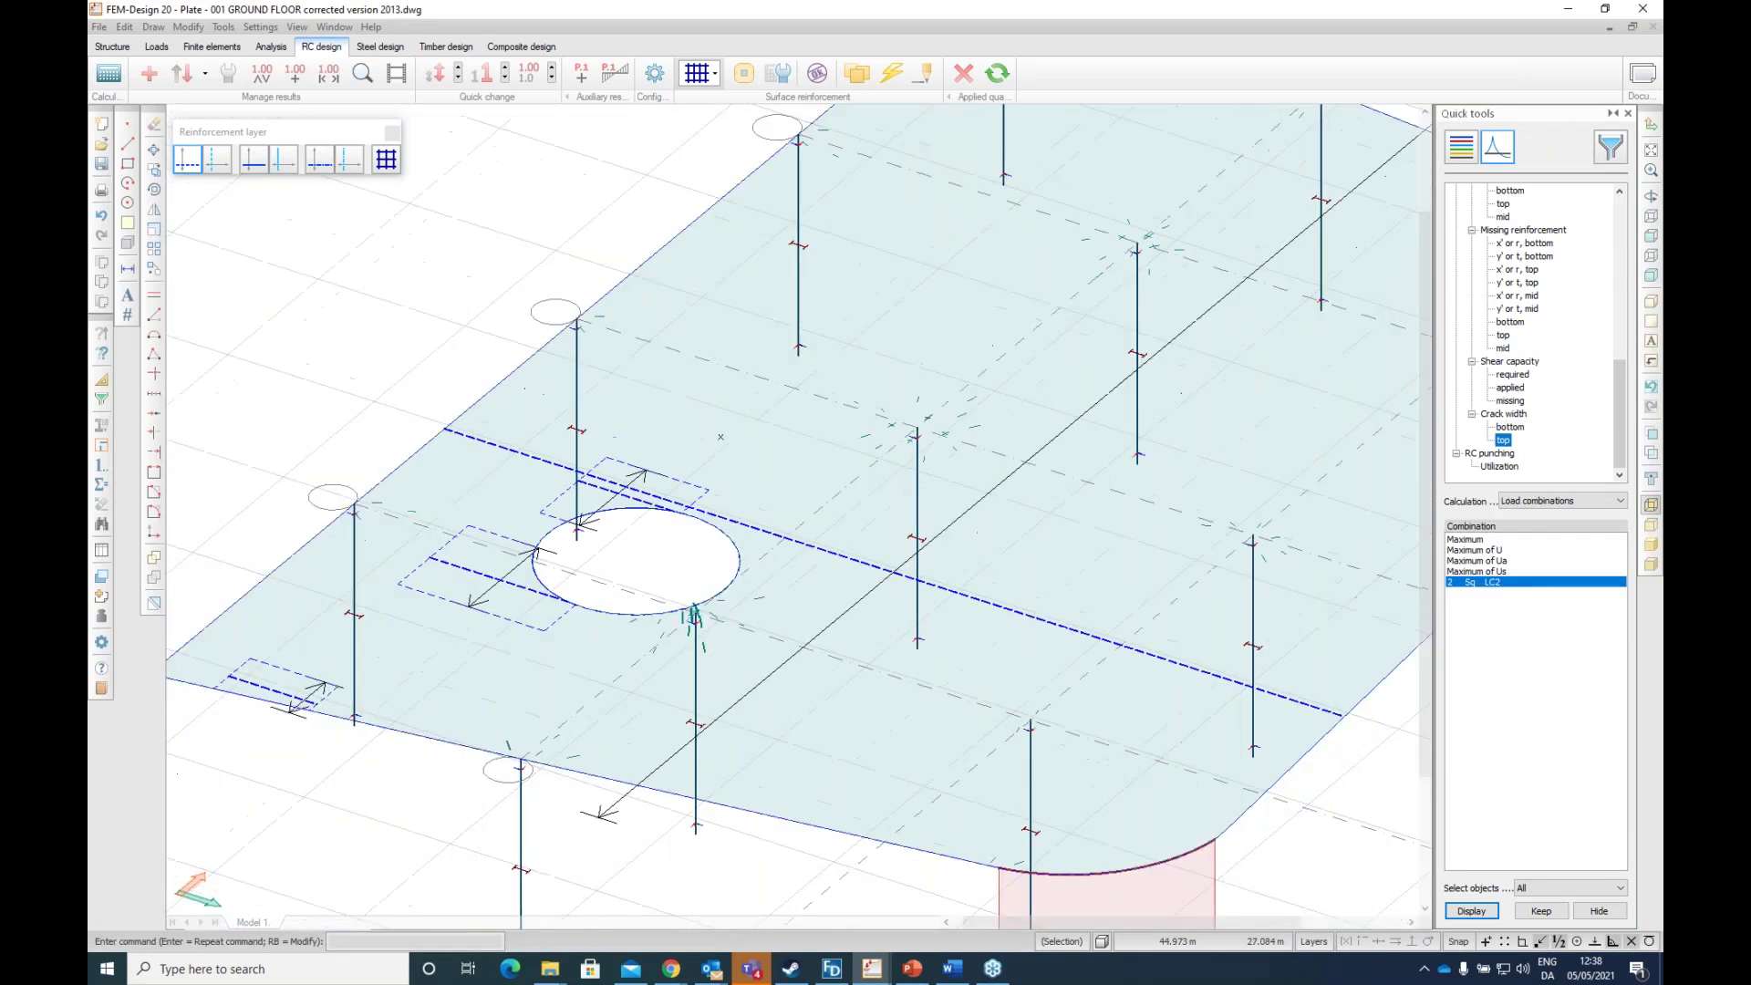
scroll(675, 606, "down", 3)
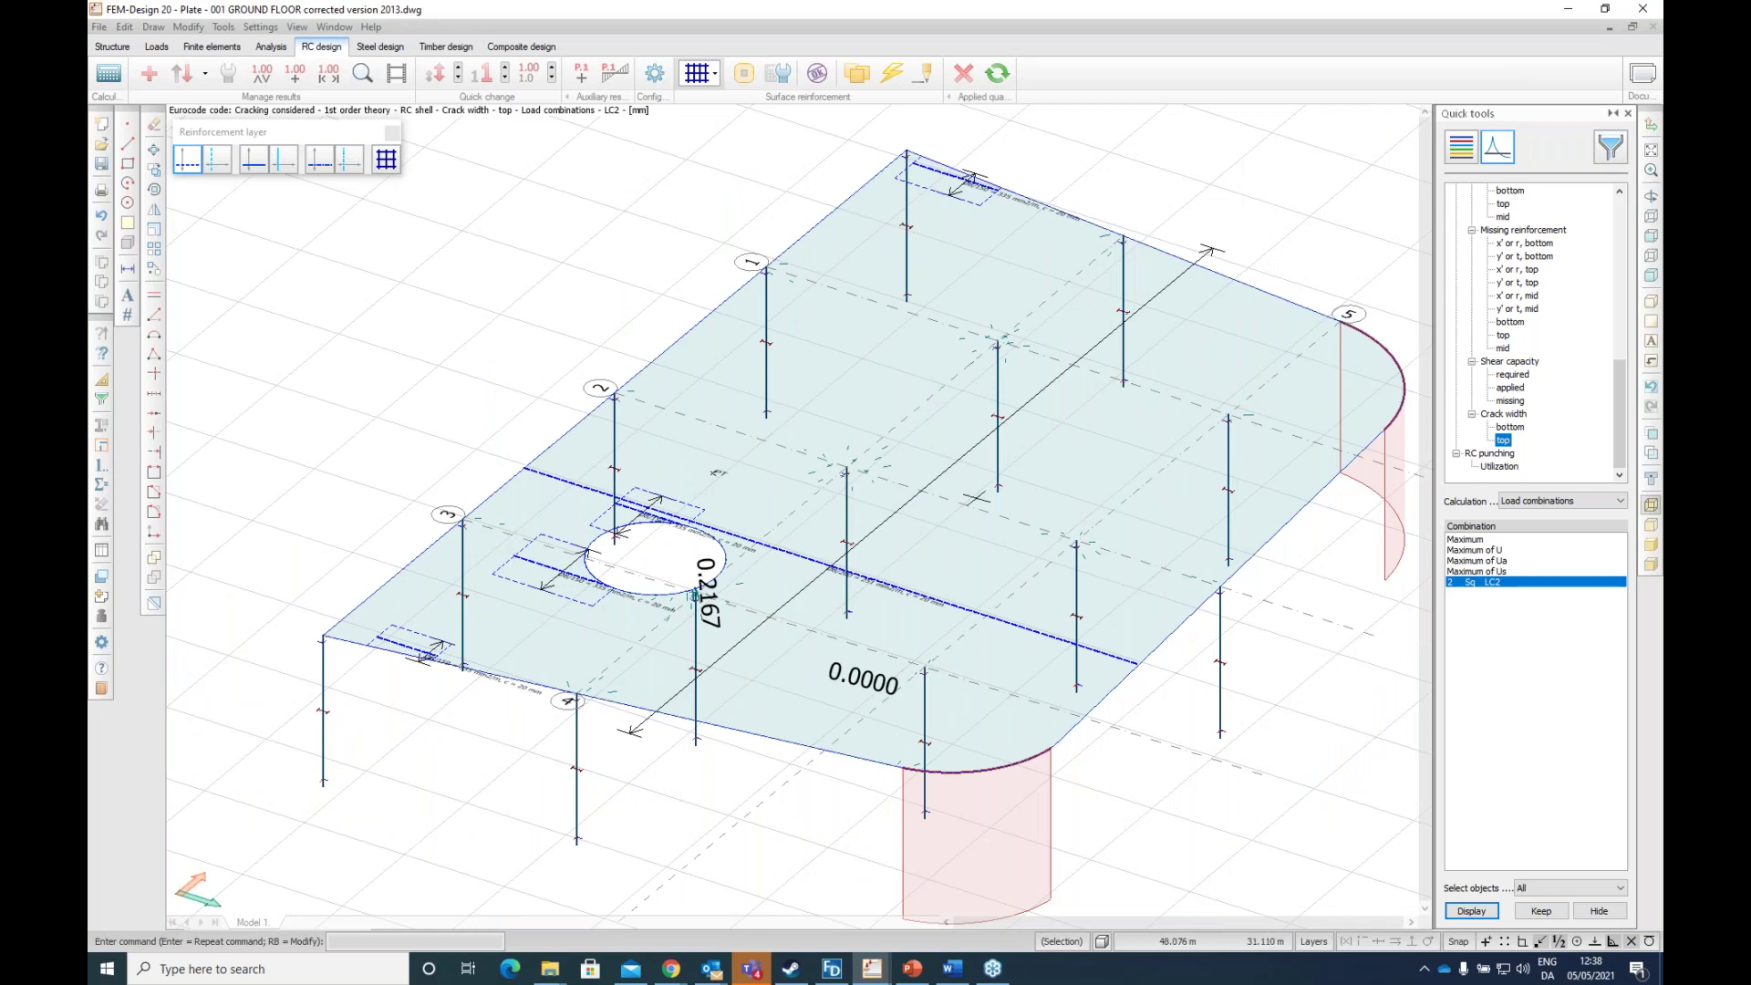
scroll(782, 480, "down", 2)
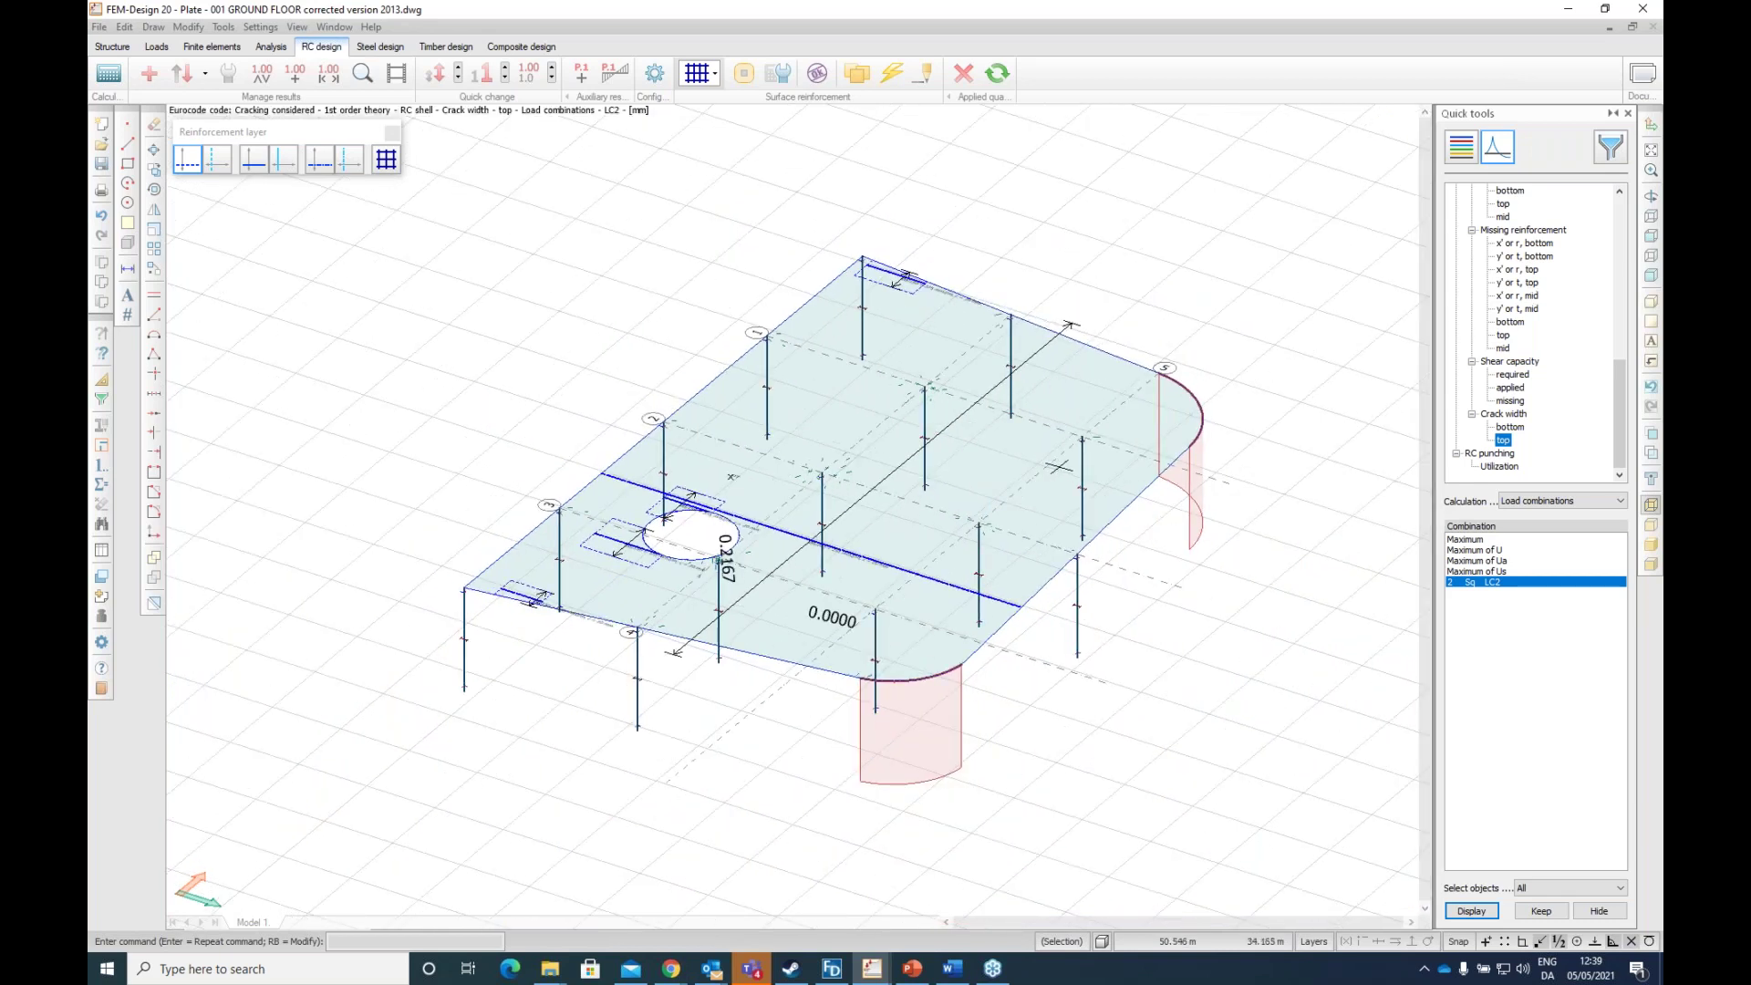
scroll(820, 488, "up", 3)
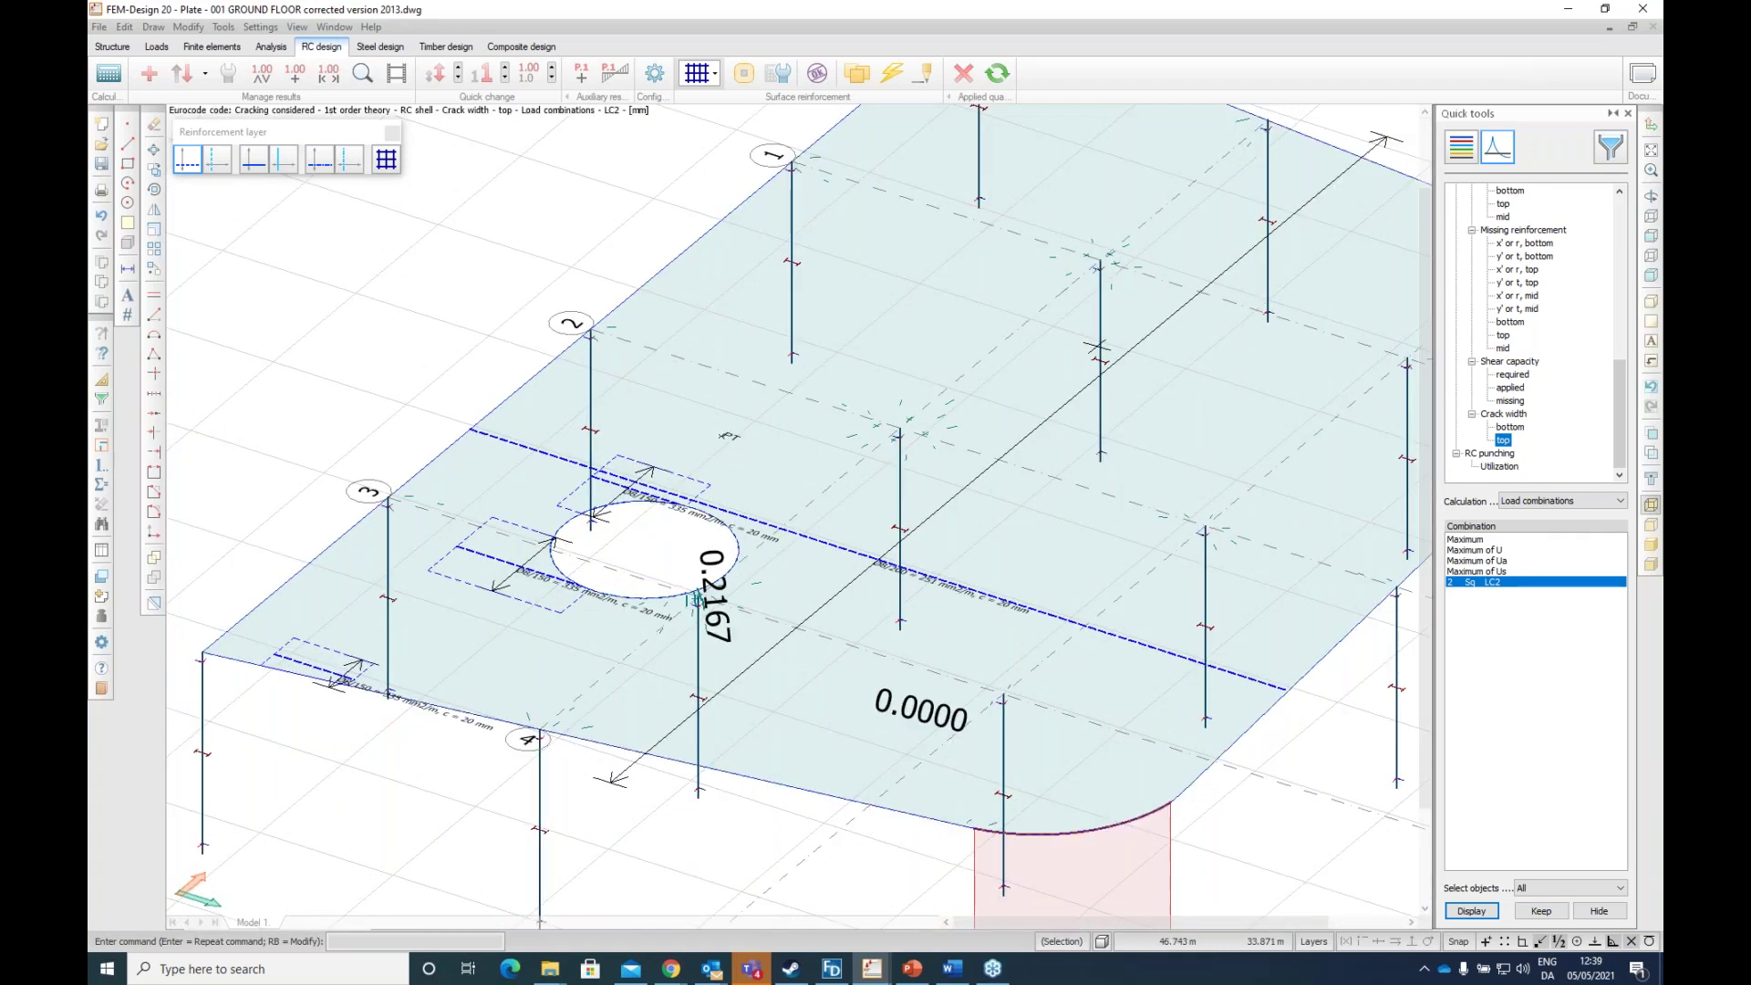
Step: Display the slab's translational displacements for load combination LC as a graph
scroll(1503, 355, "up", 7)
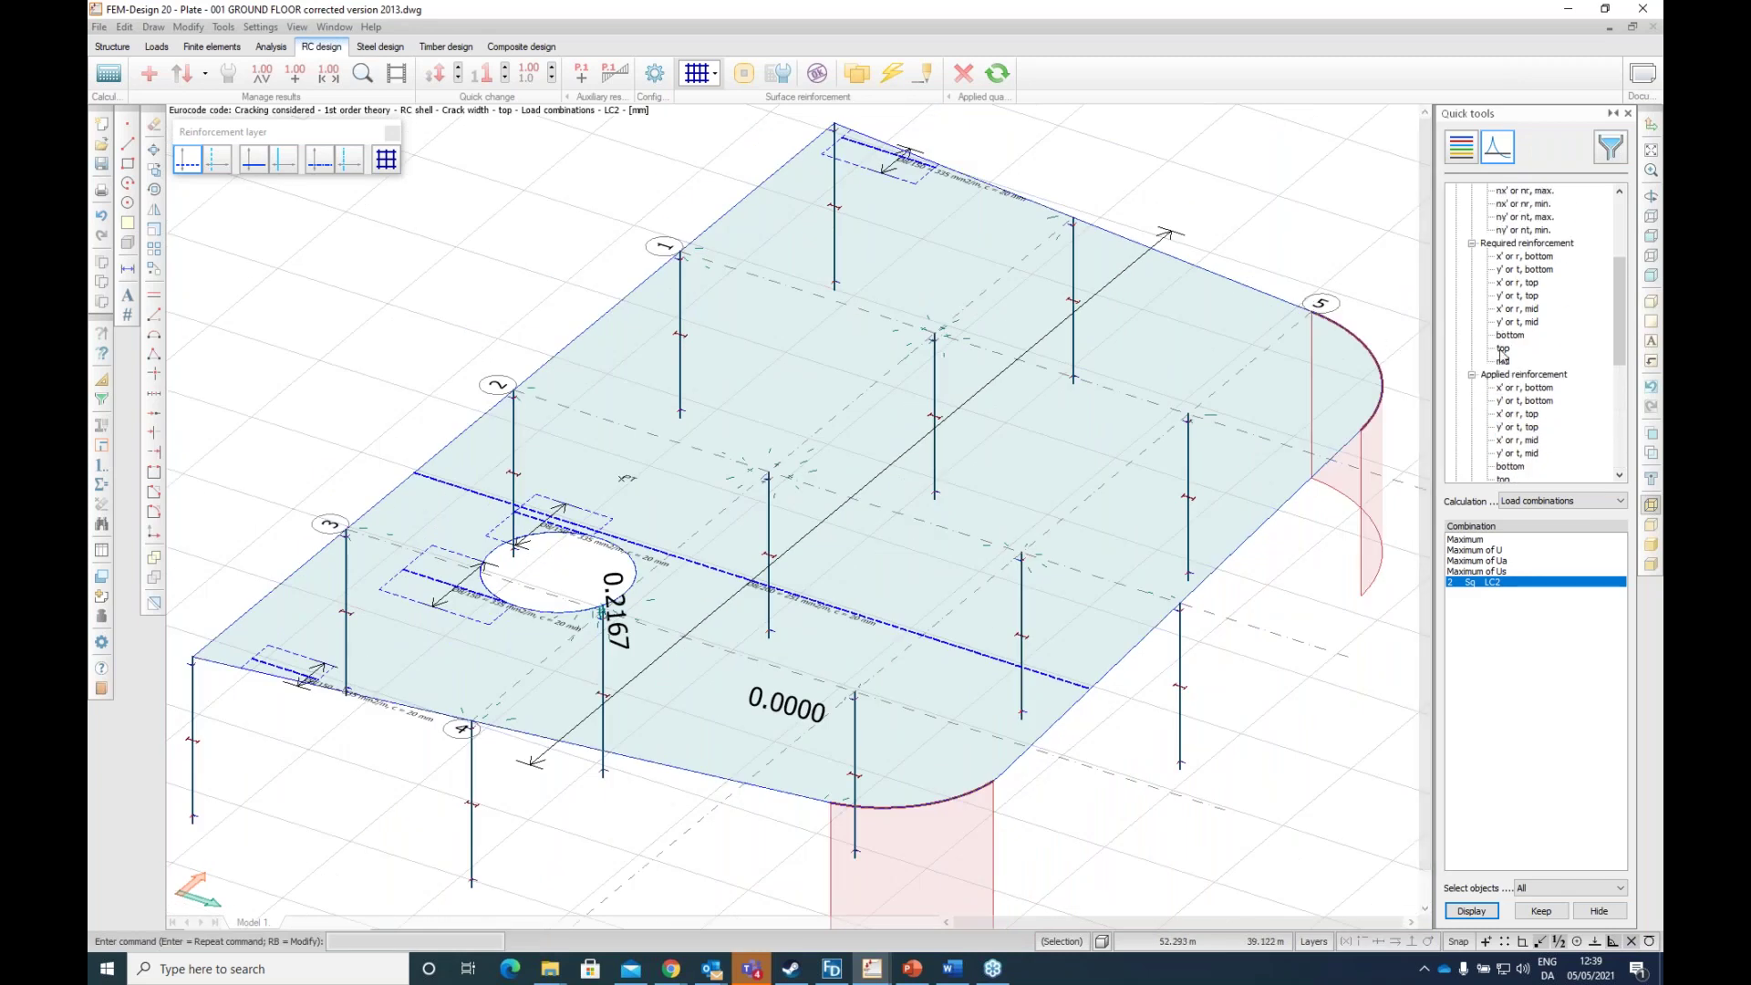
scroll(1503, 355, "up", 4)
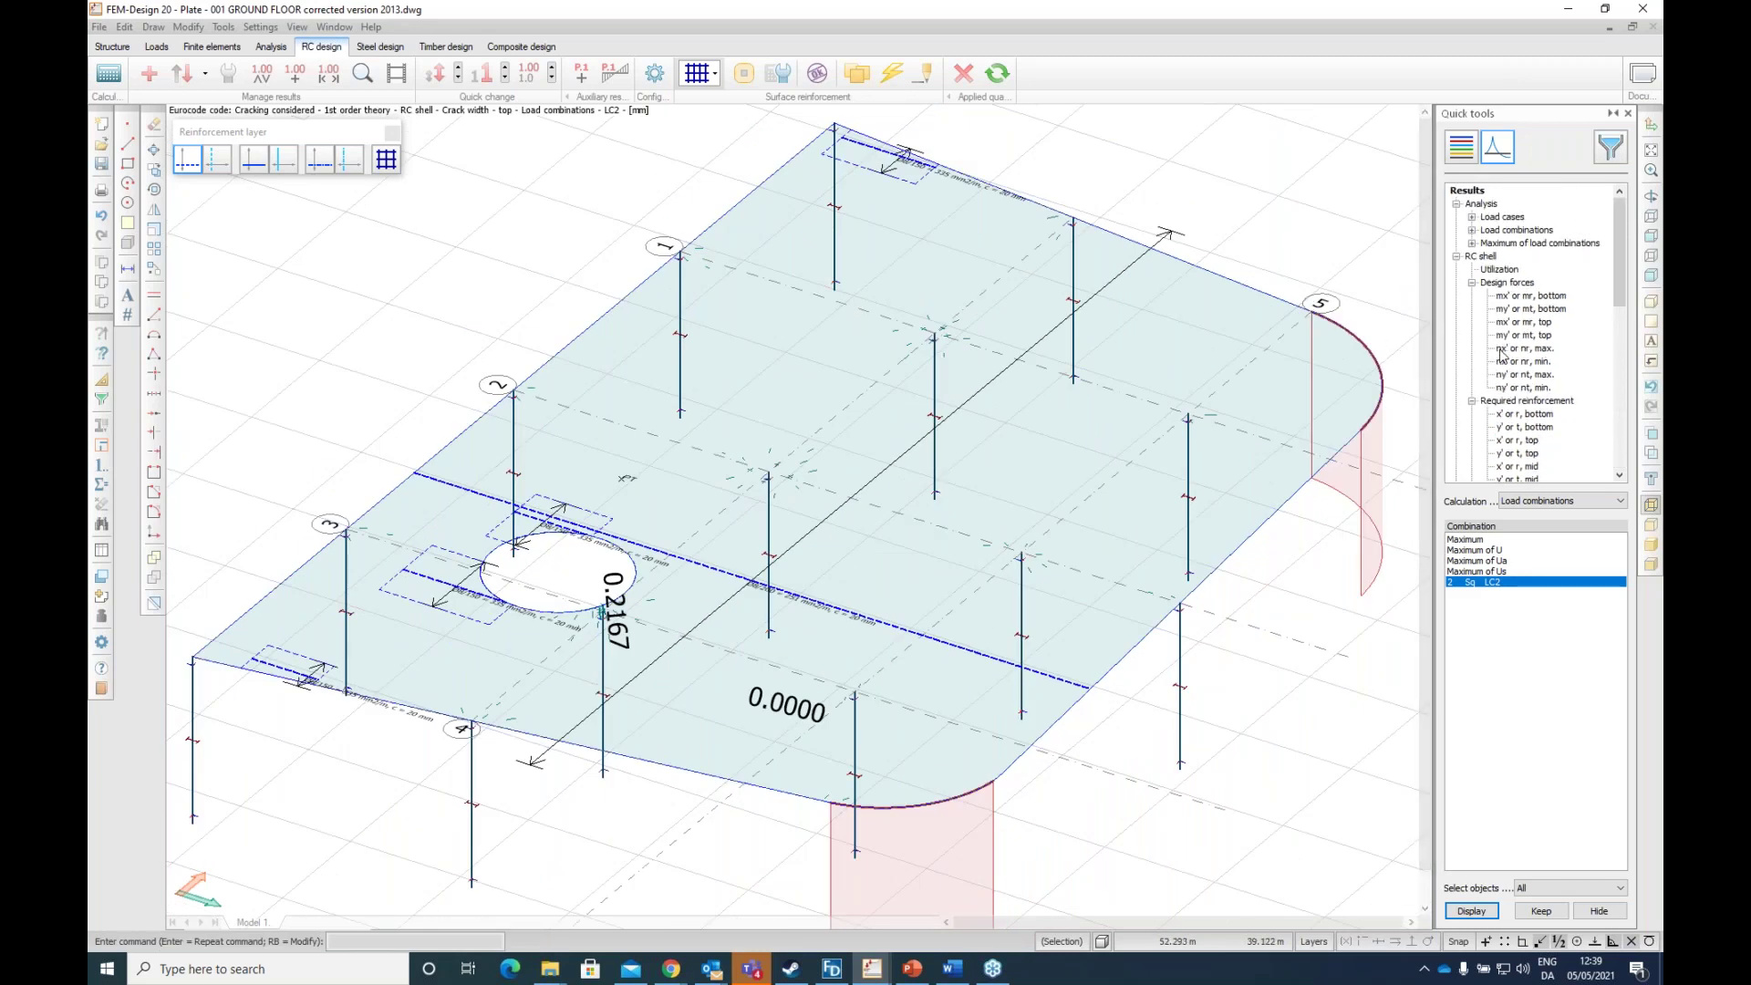
double_click(1512, 231)
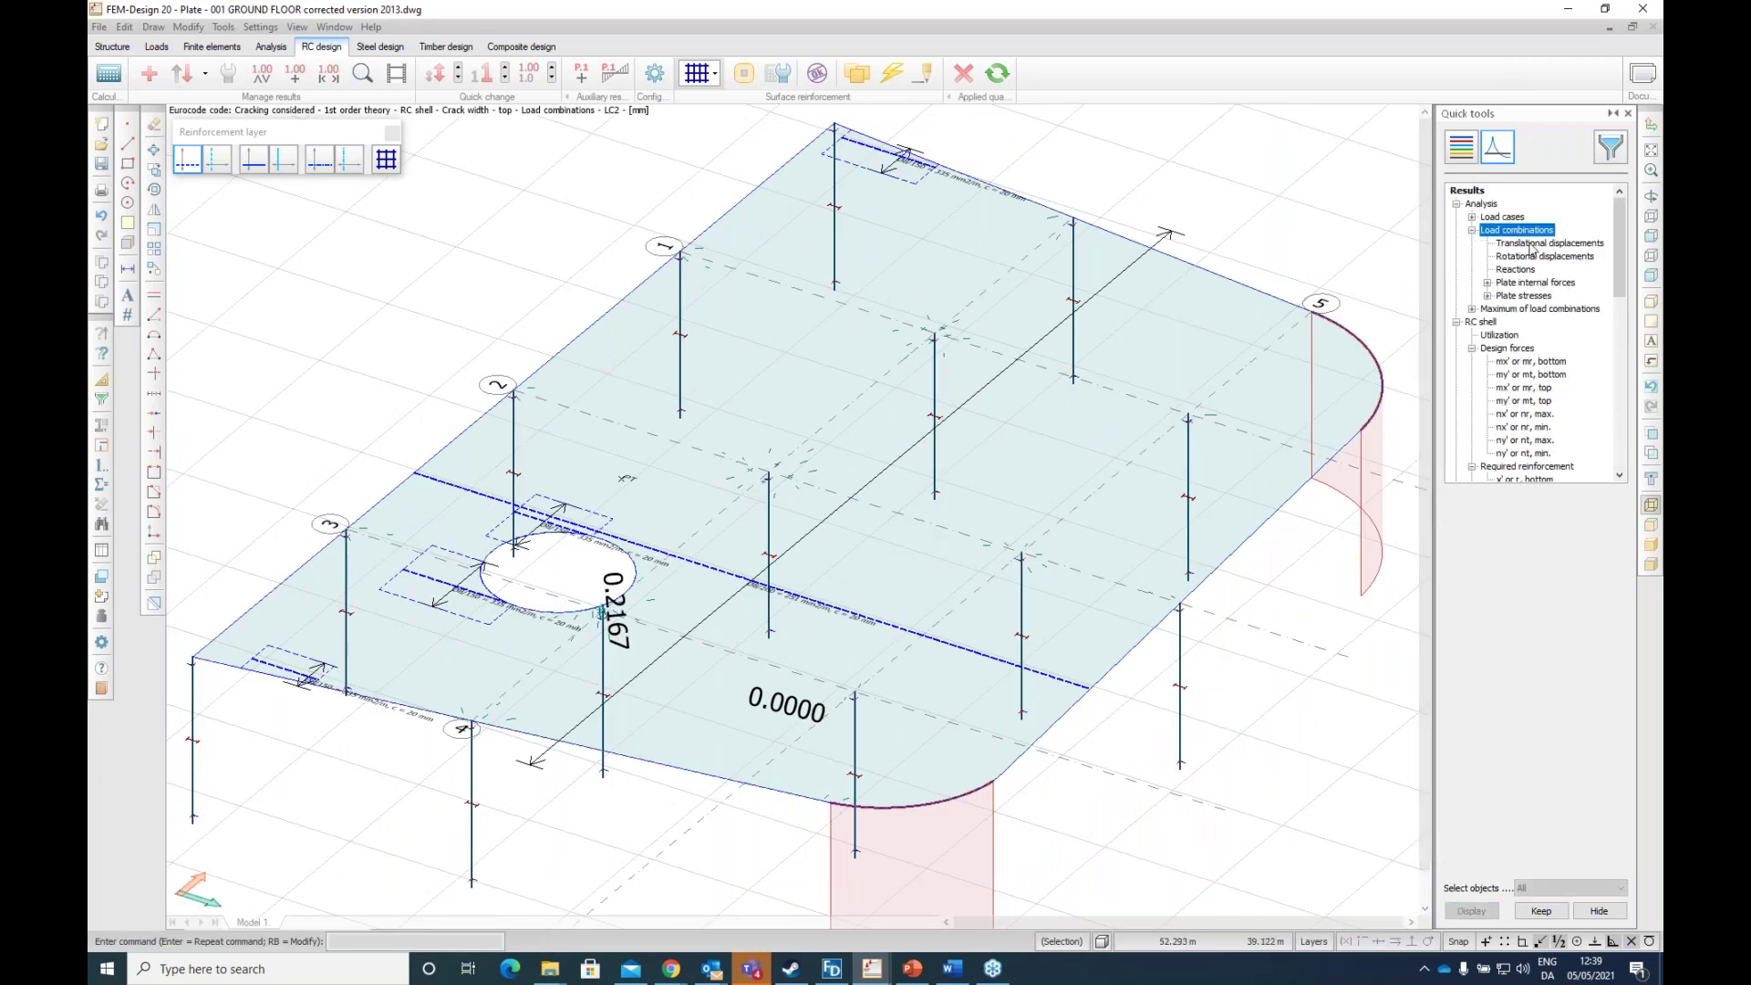
left_click(1532, 244)
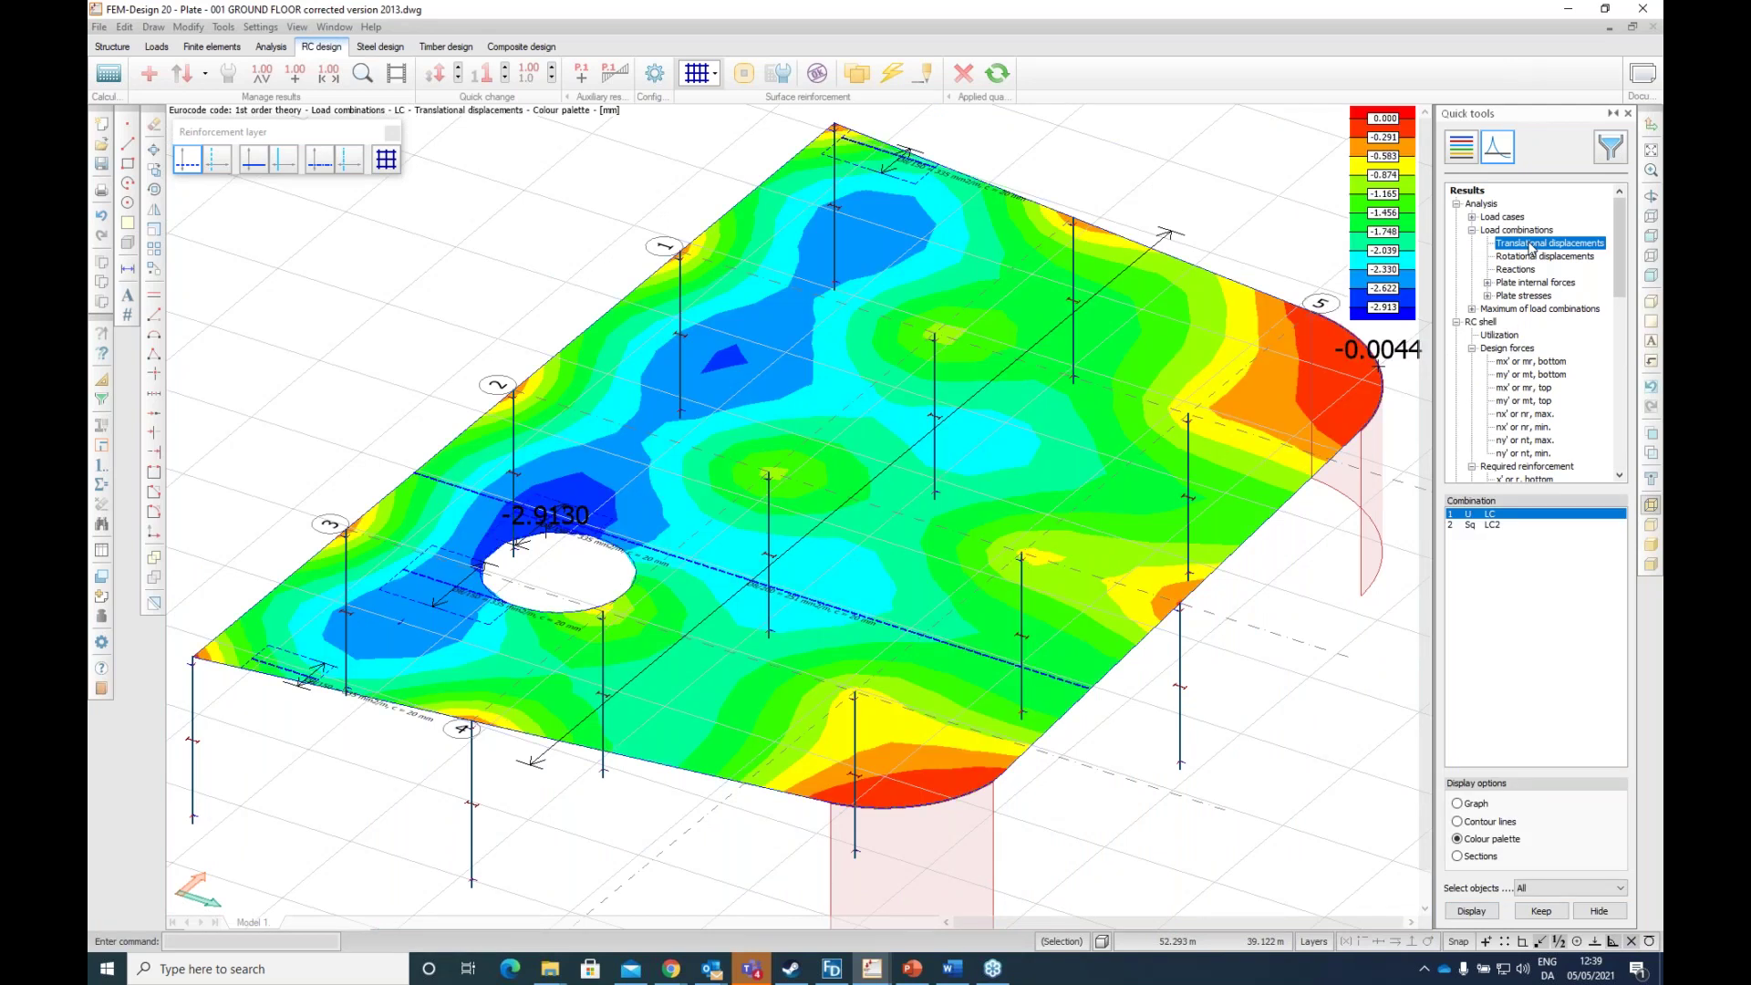
left_click(1456, 805)
left_click(1471, 910)
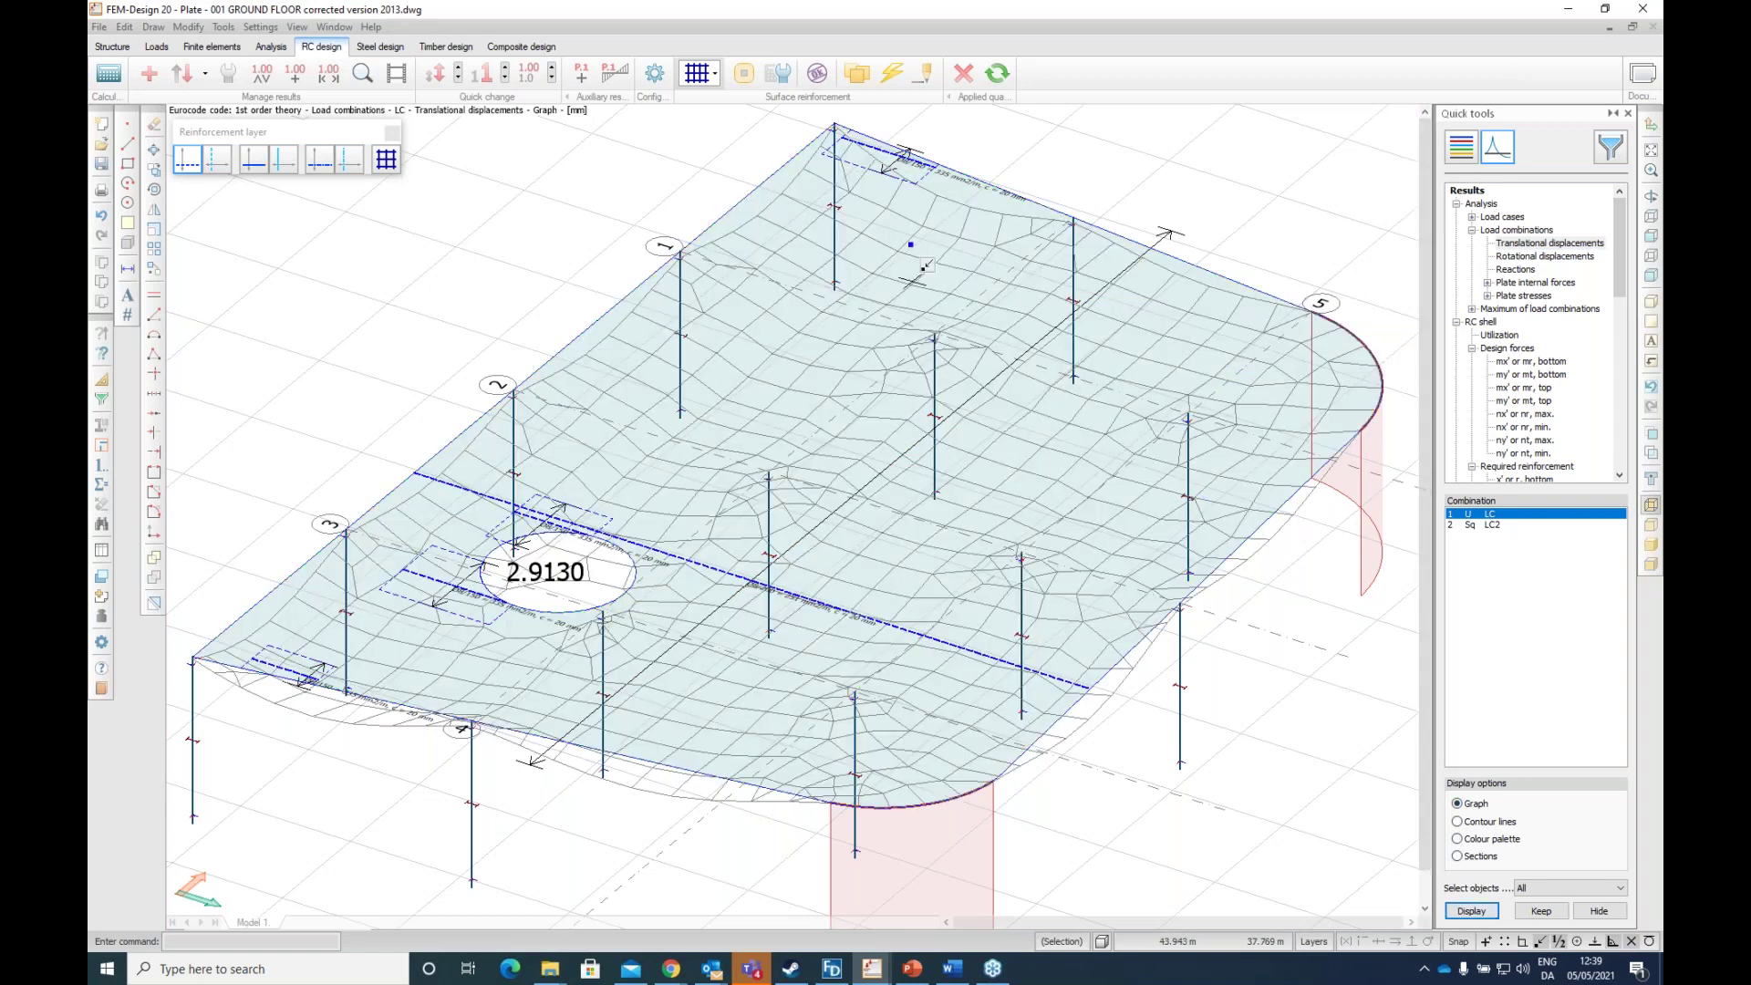
scroll(895, 465, "down", 2)
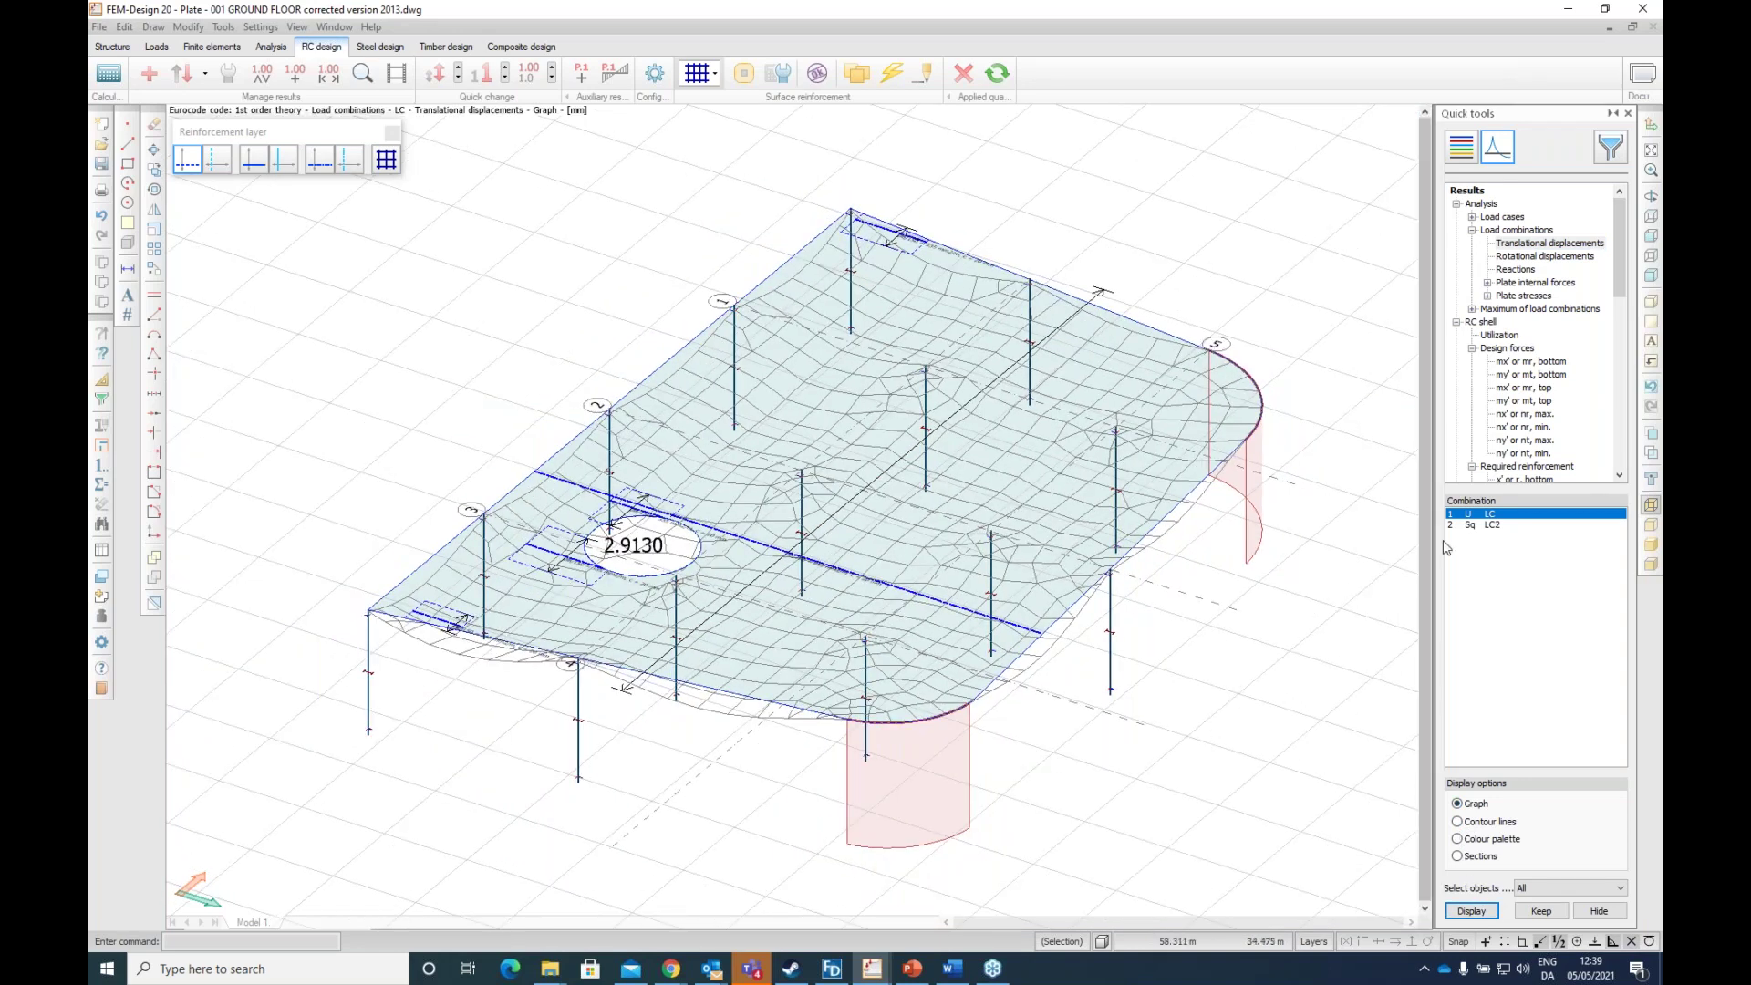
Step: Switch the displacement graph to load combination LC2 and examine the slab edge near axis 4
left_click(1475, 524)
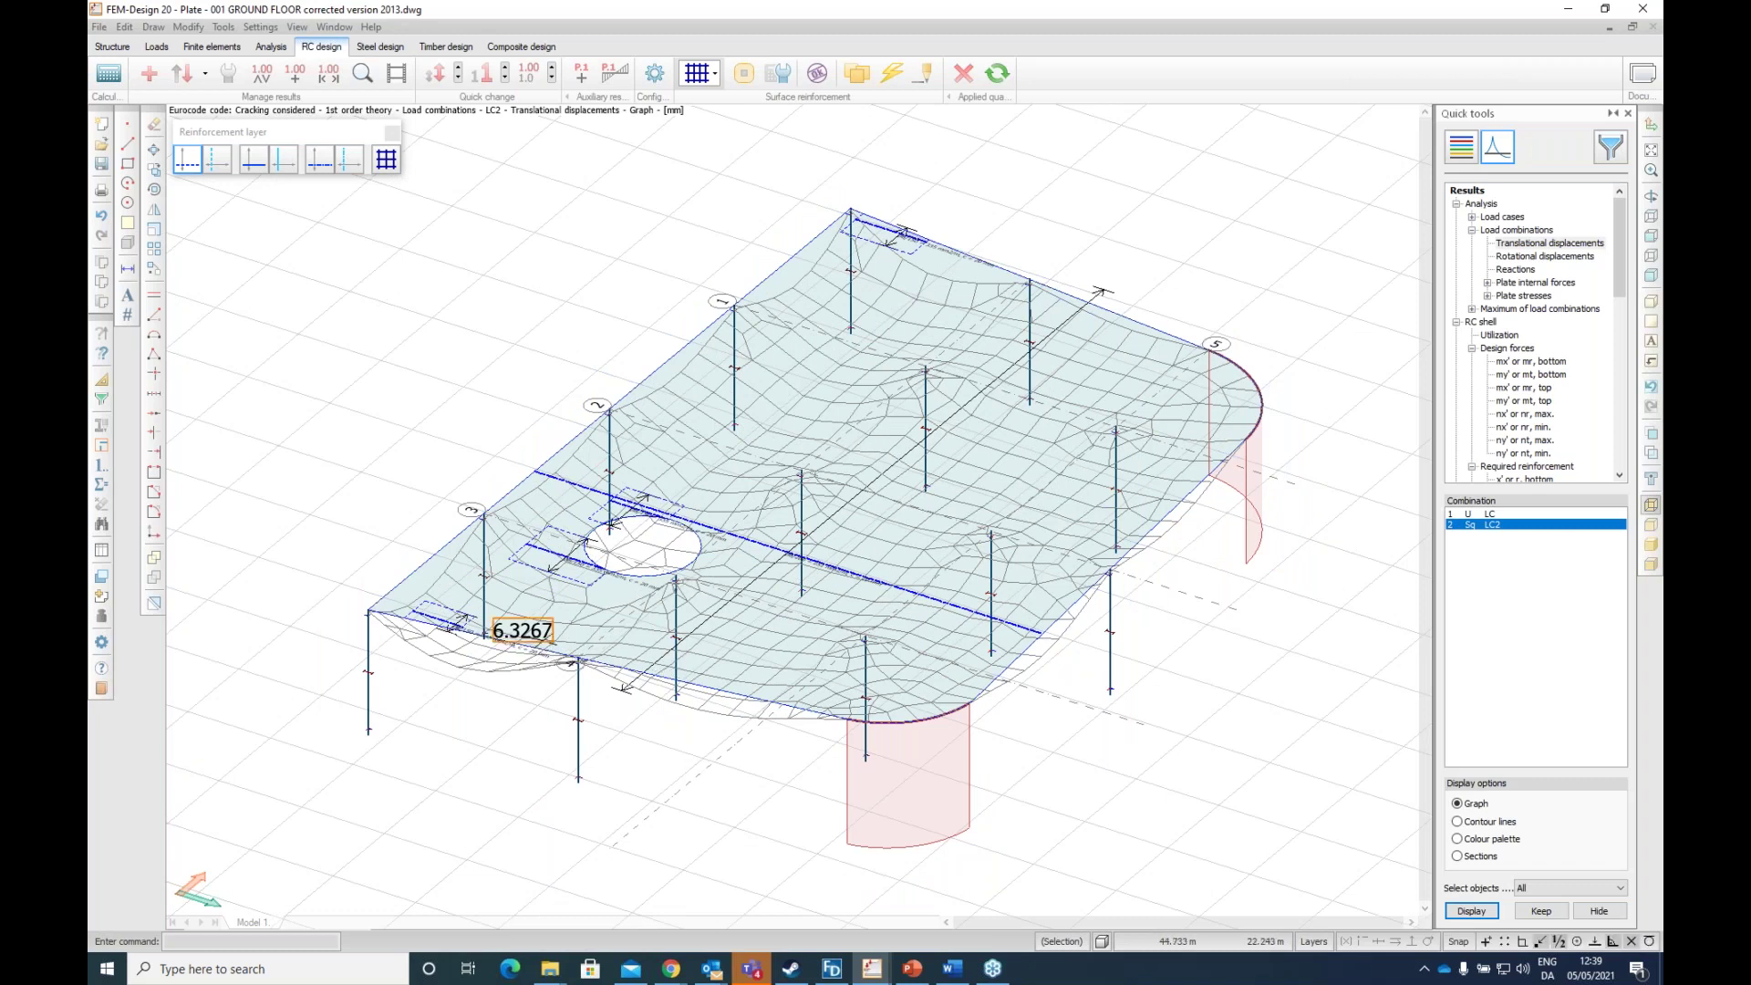
scroll(522, 631, "up", 2)
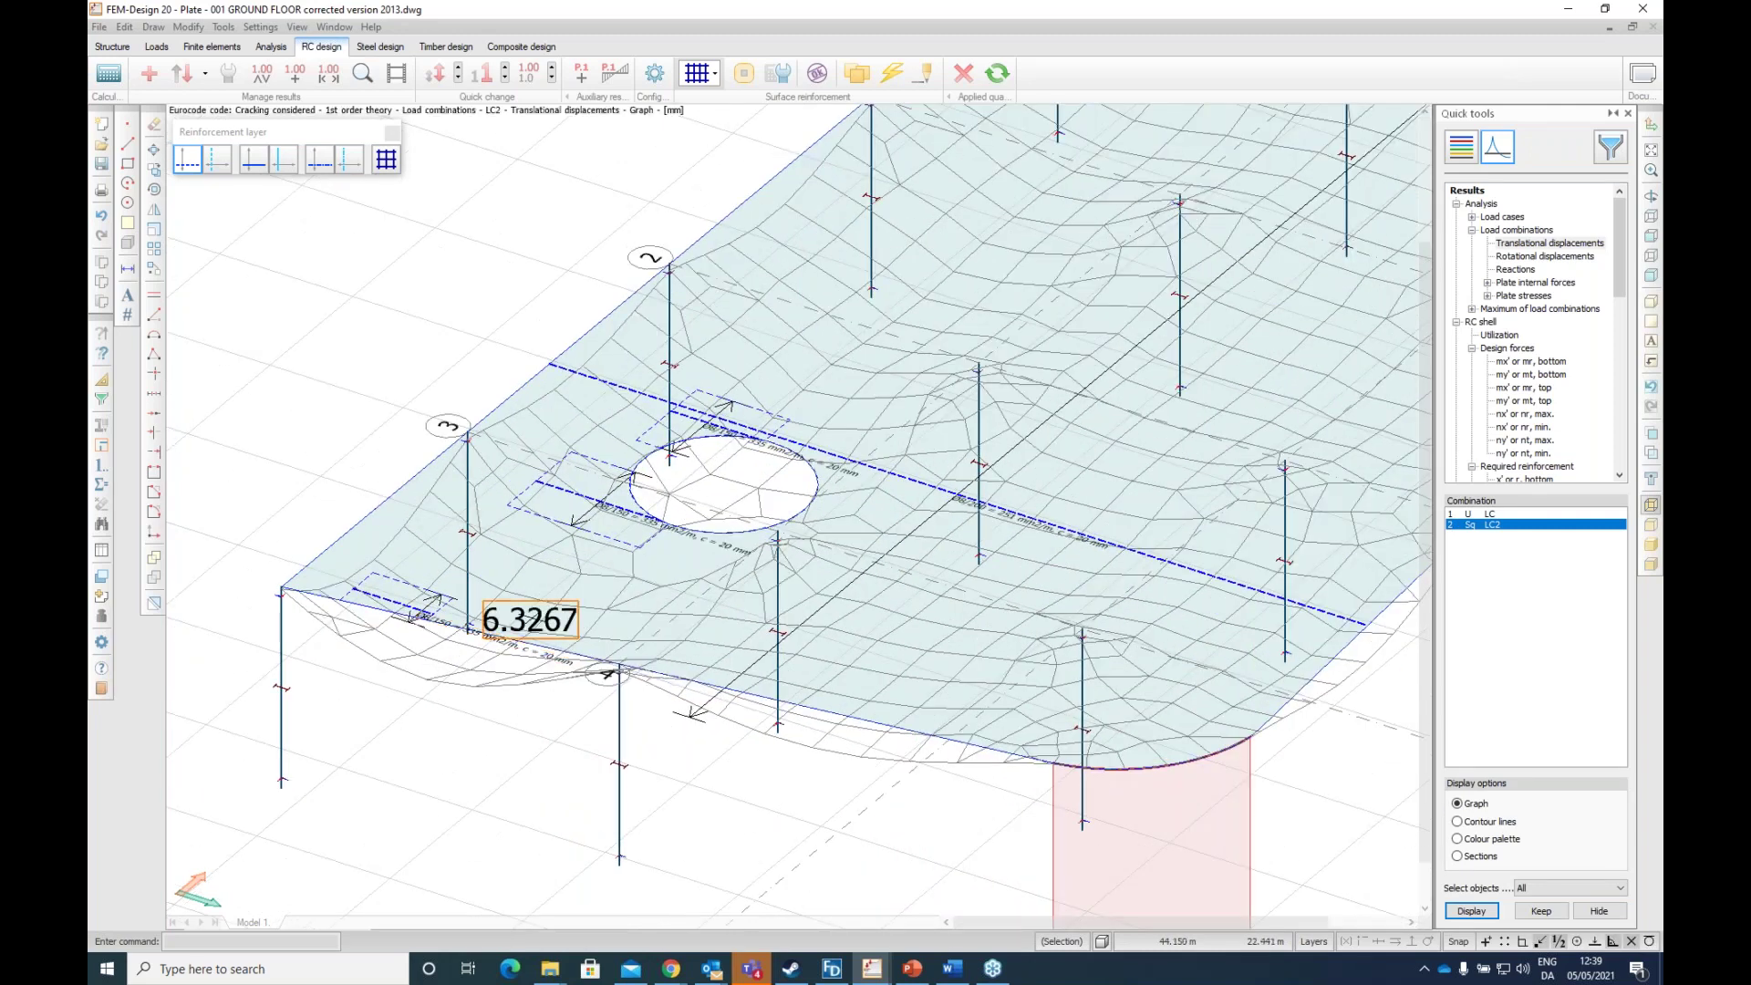
scroll(530, 620, "down", 1)
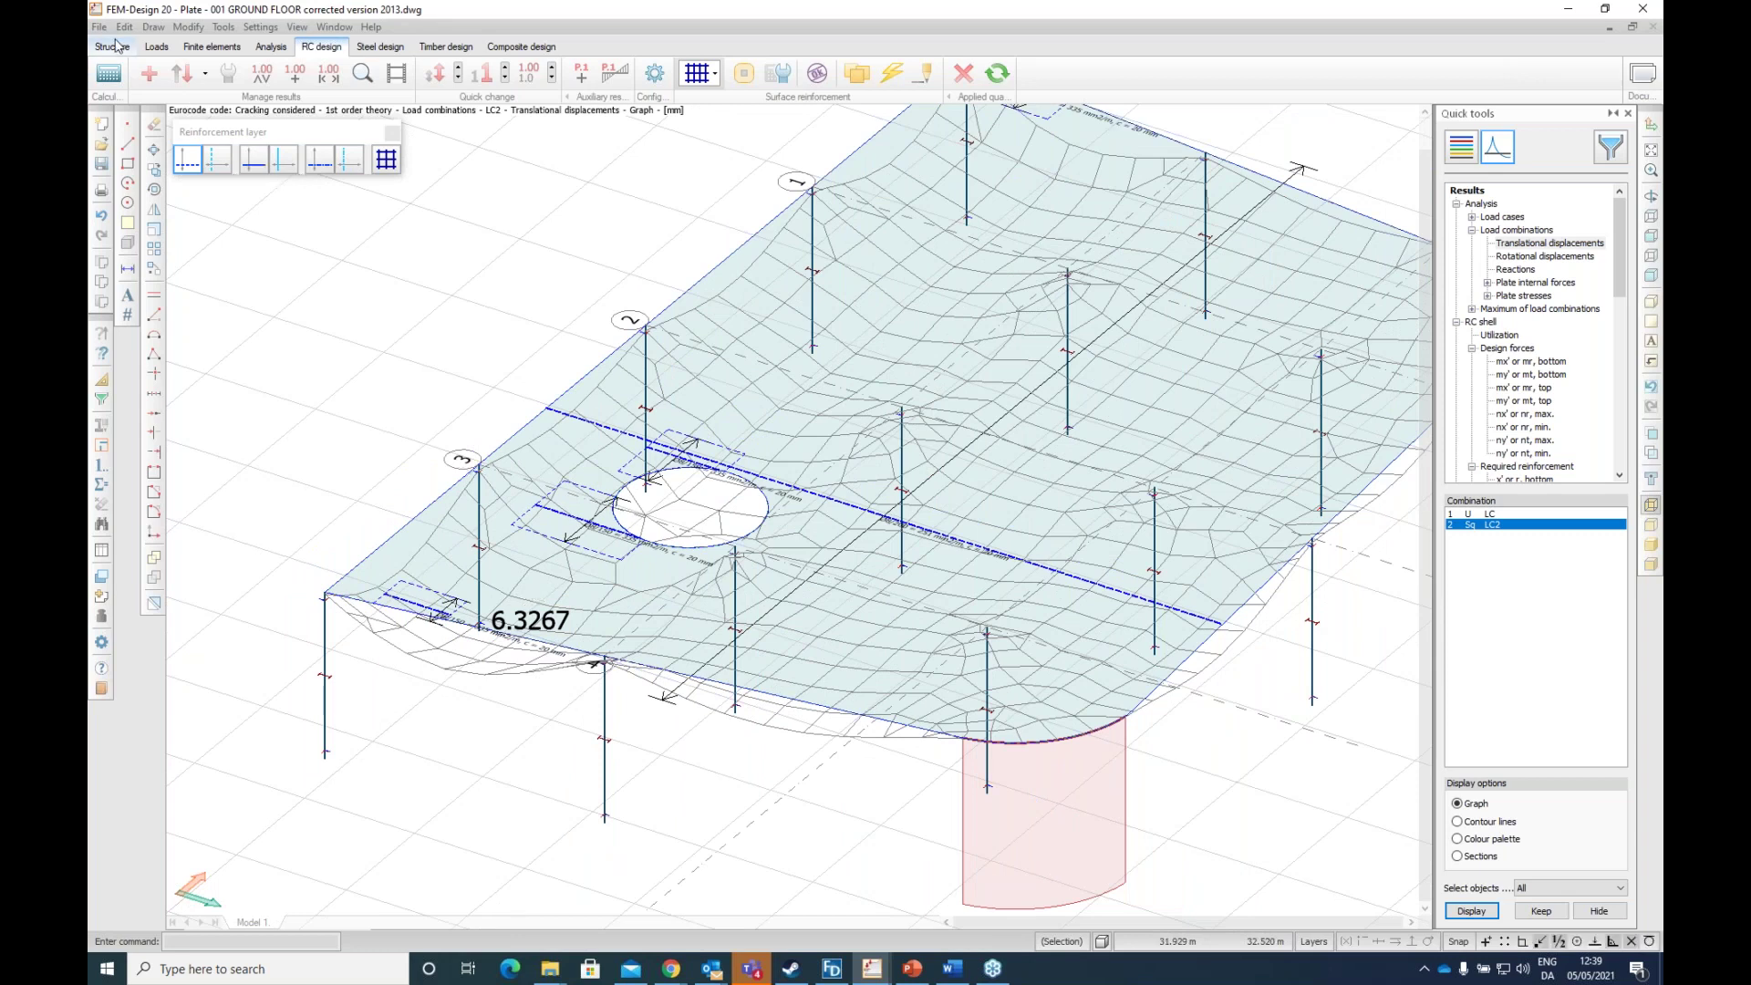
Step: Turn off the cracked-section option for LC2 in the load combination setup and rerun the calculation
left_click(107, 73)
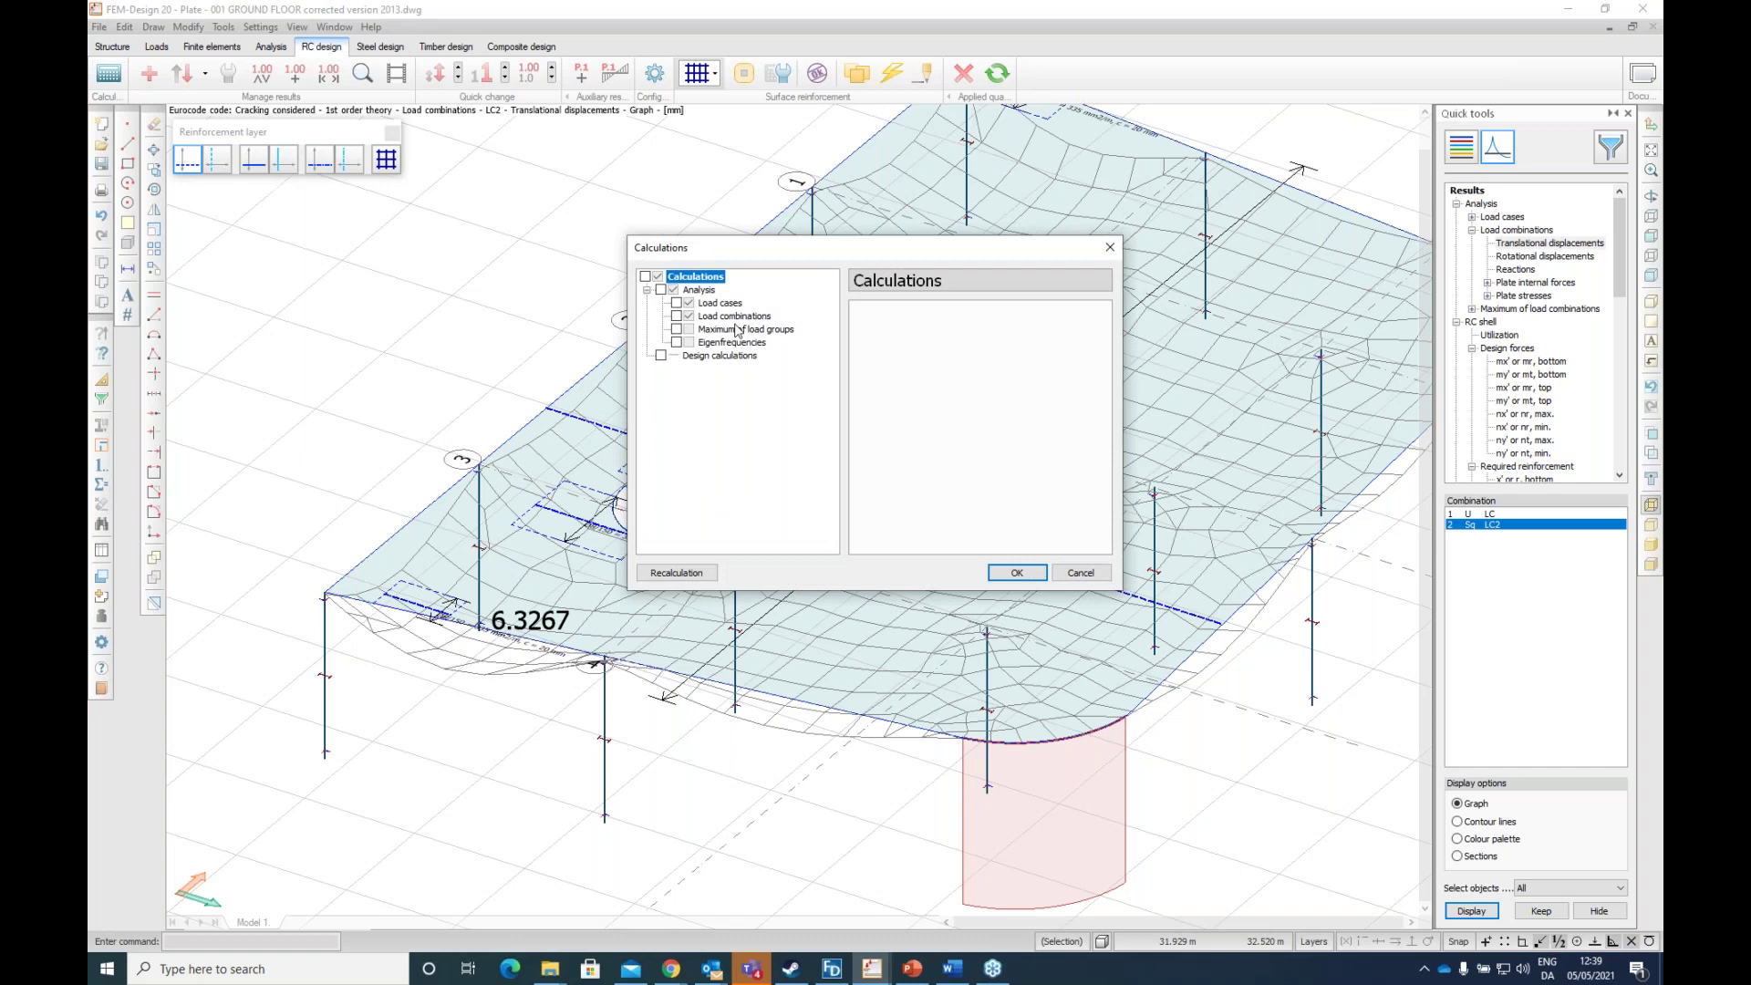
left_click(714, 316)
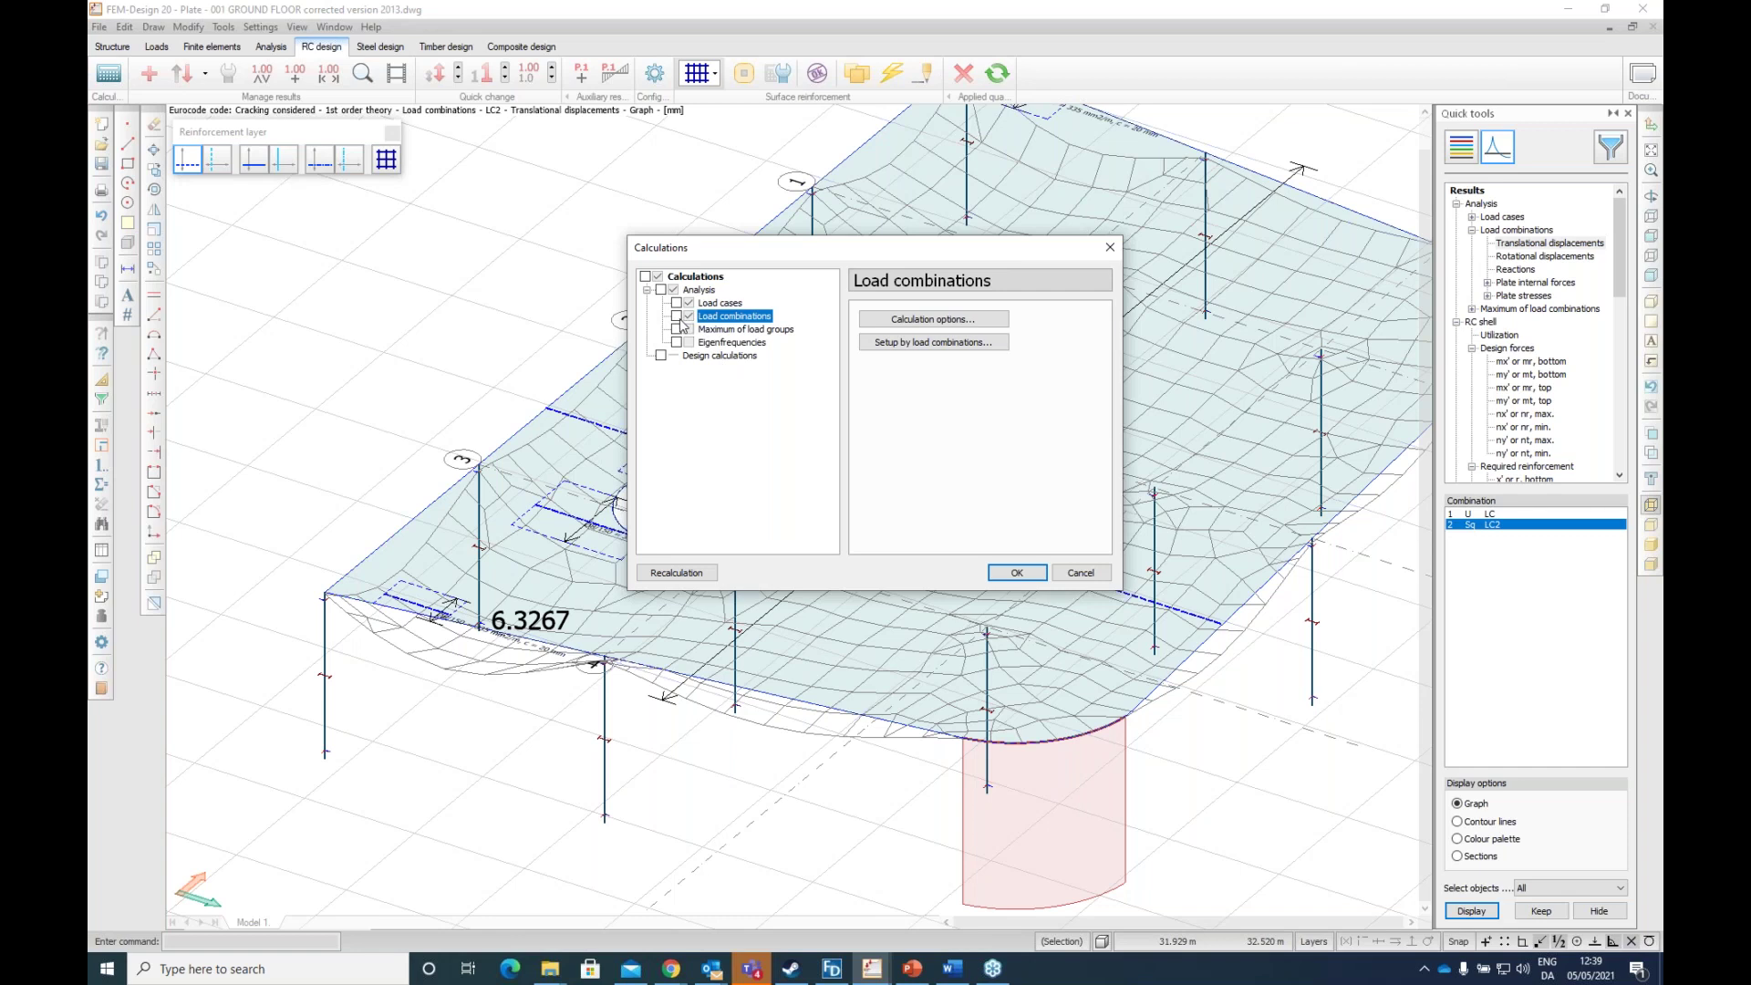
left_click(896, 342)
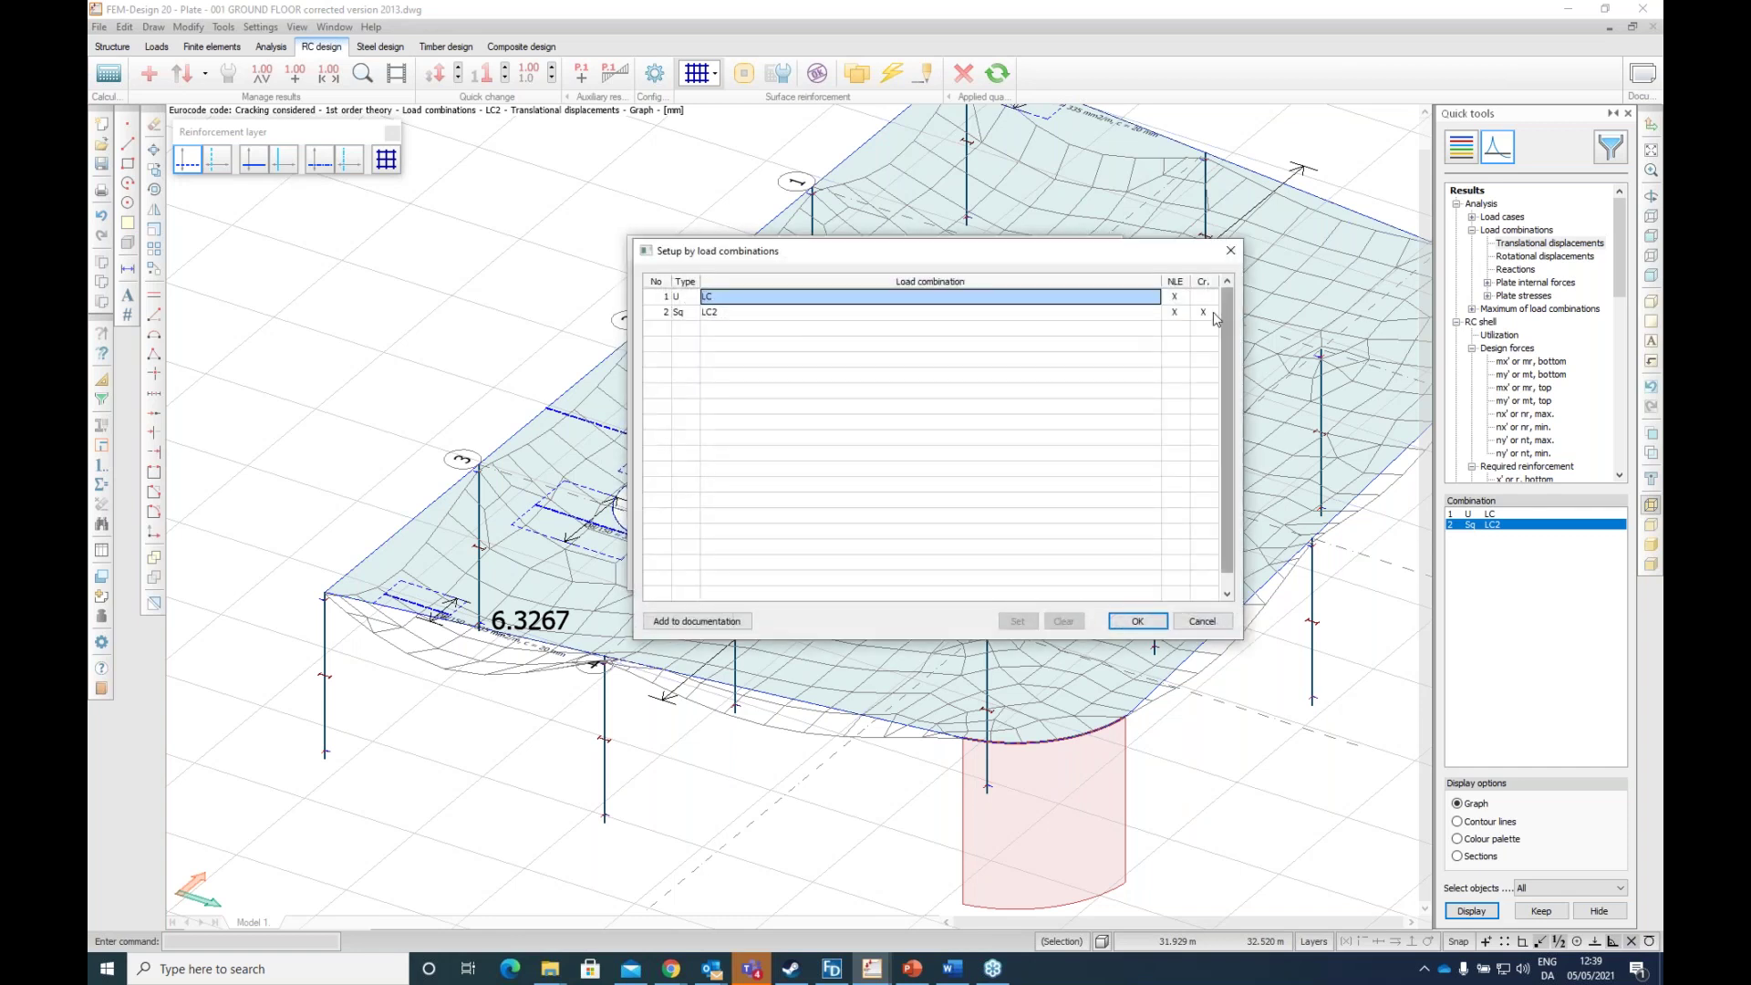
left_click(1210, 314)
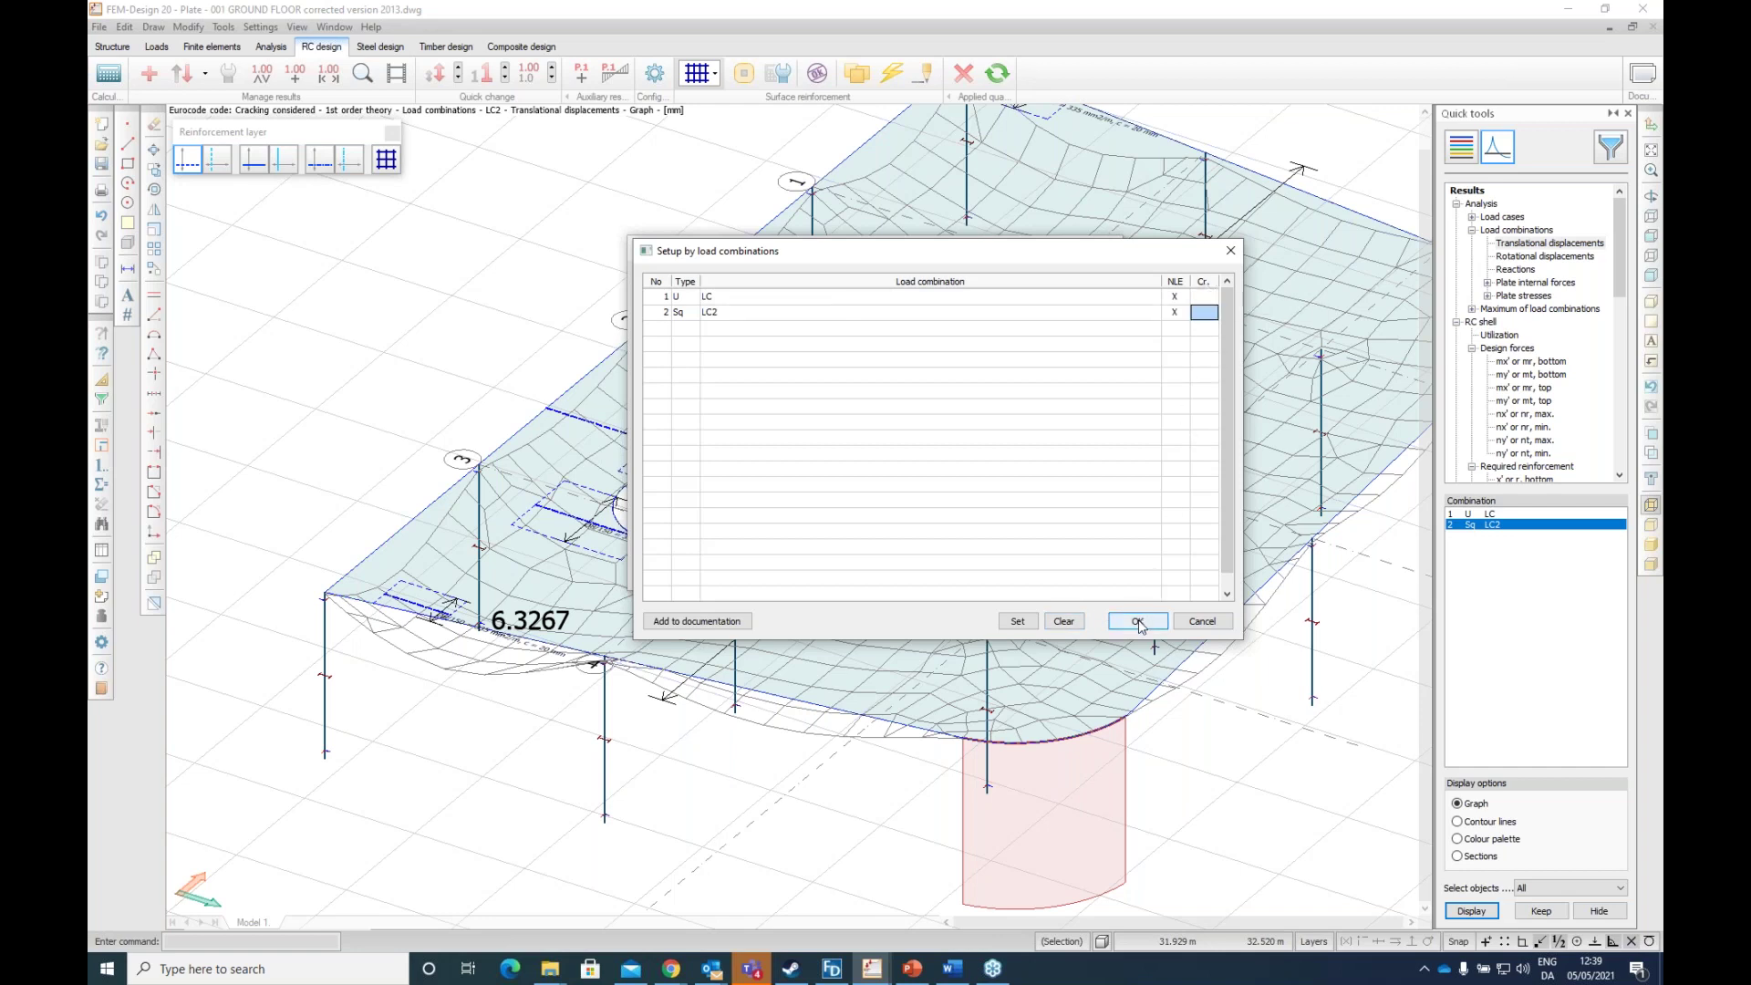
left_click(1138, 623)
left_click(1017, 573)
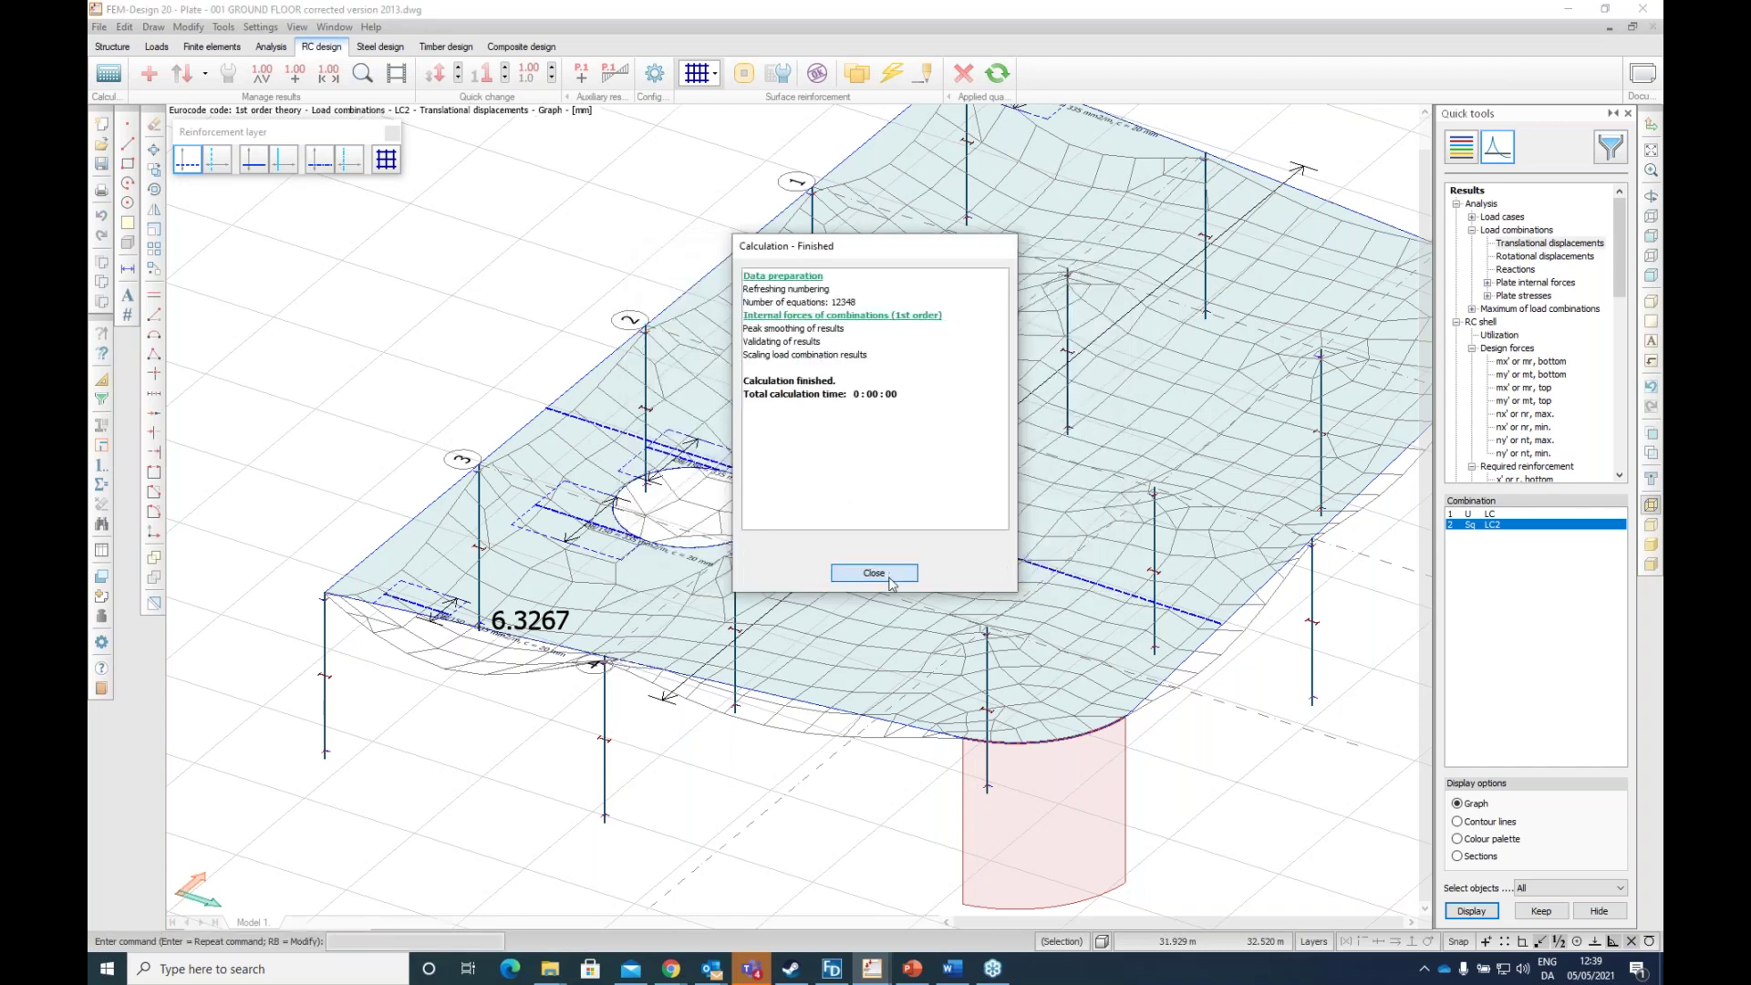
left_click(873, 573)
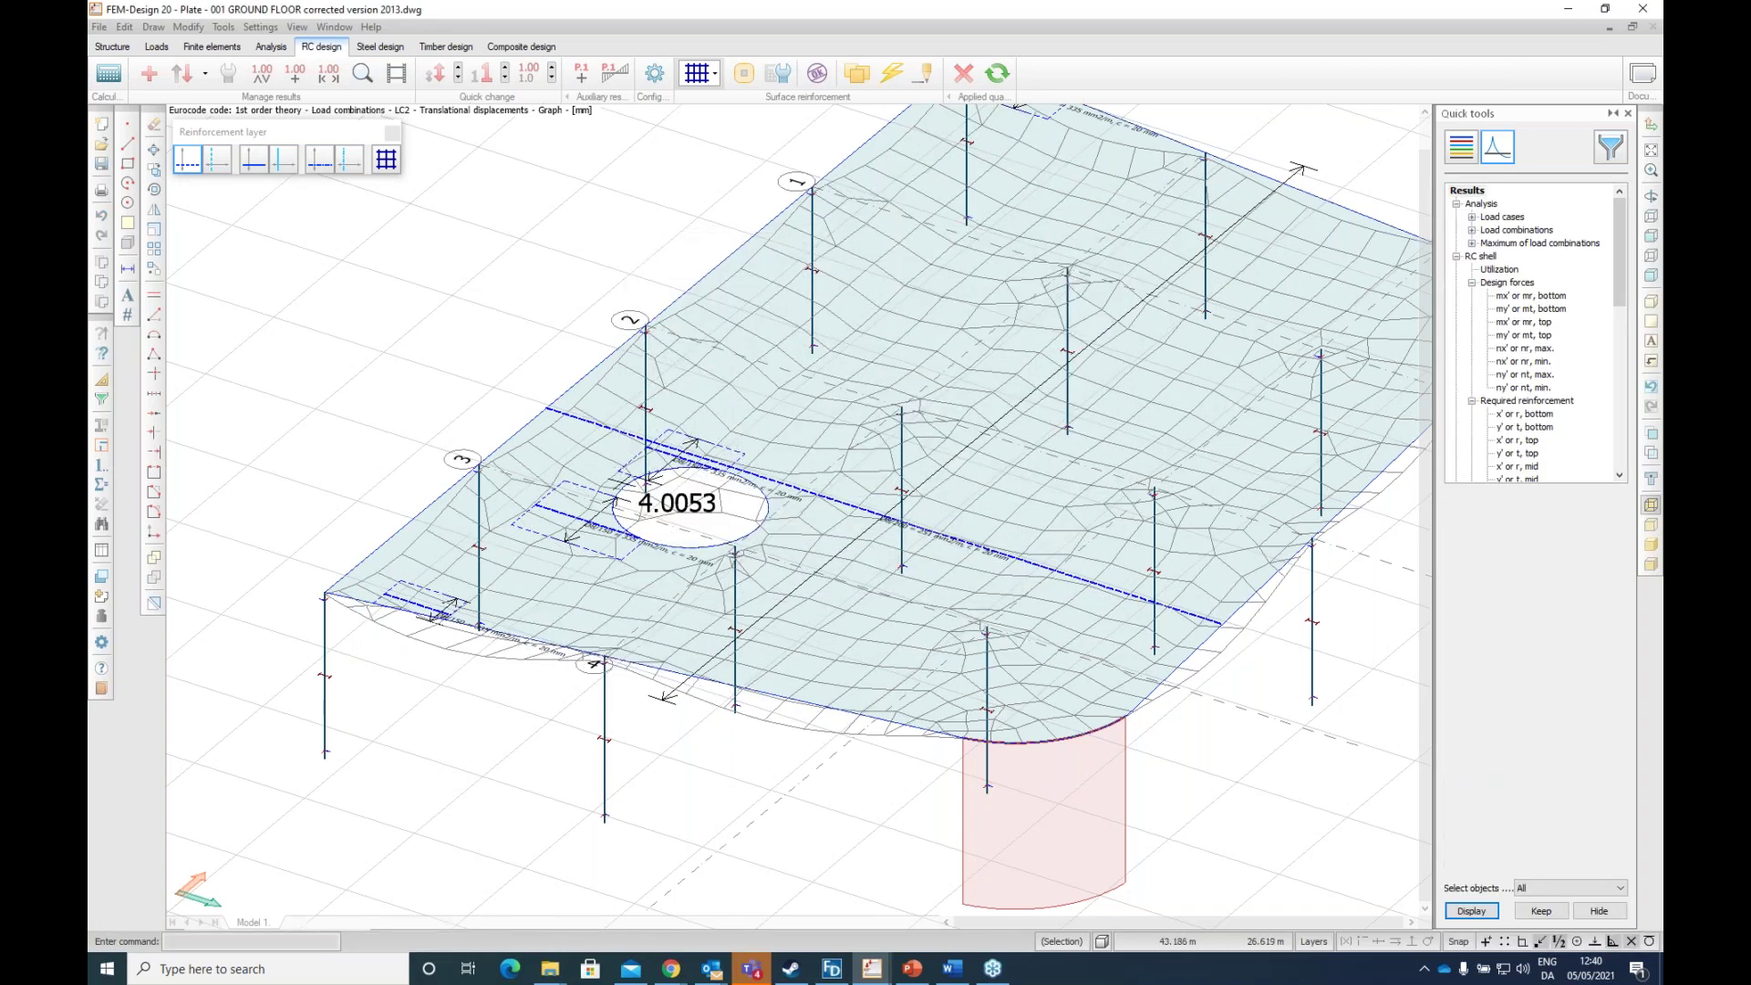
Step: Inspect the recalculated LC2 displacements, check the slab's utilization for load combinations, and select the x' bottom required reinforcement result
scroll(695, 509, "up", 2)
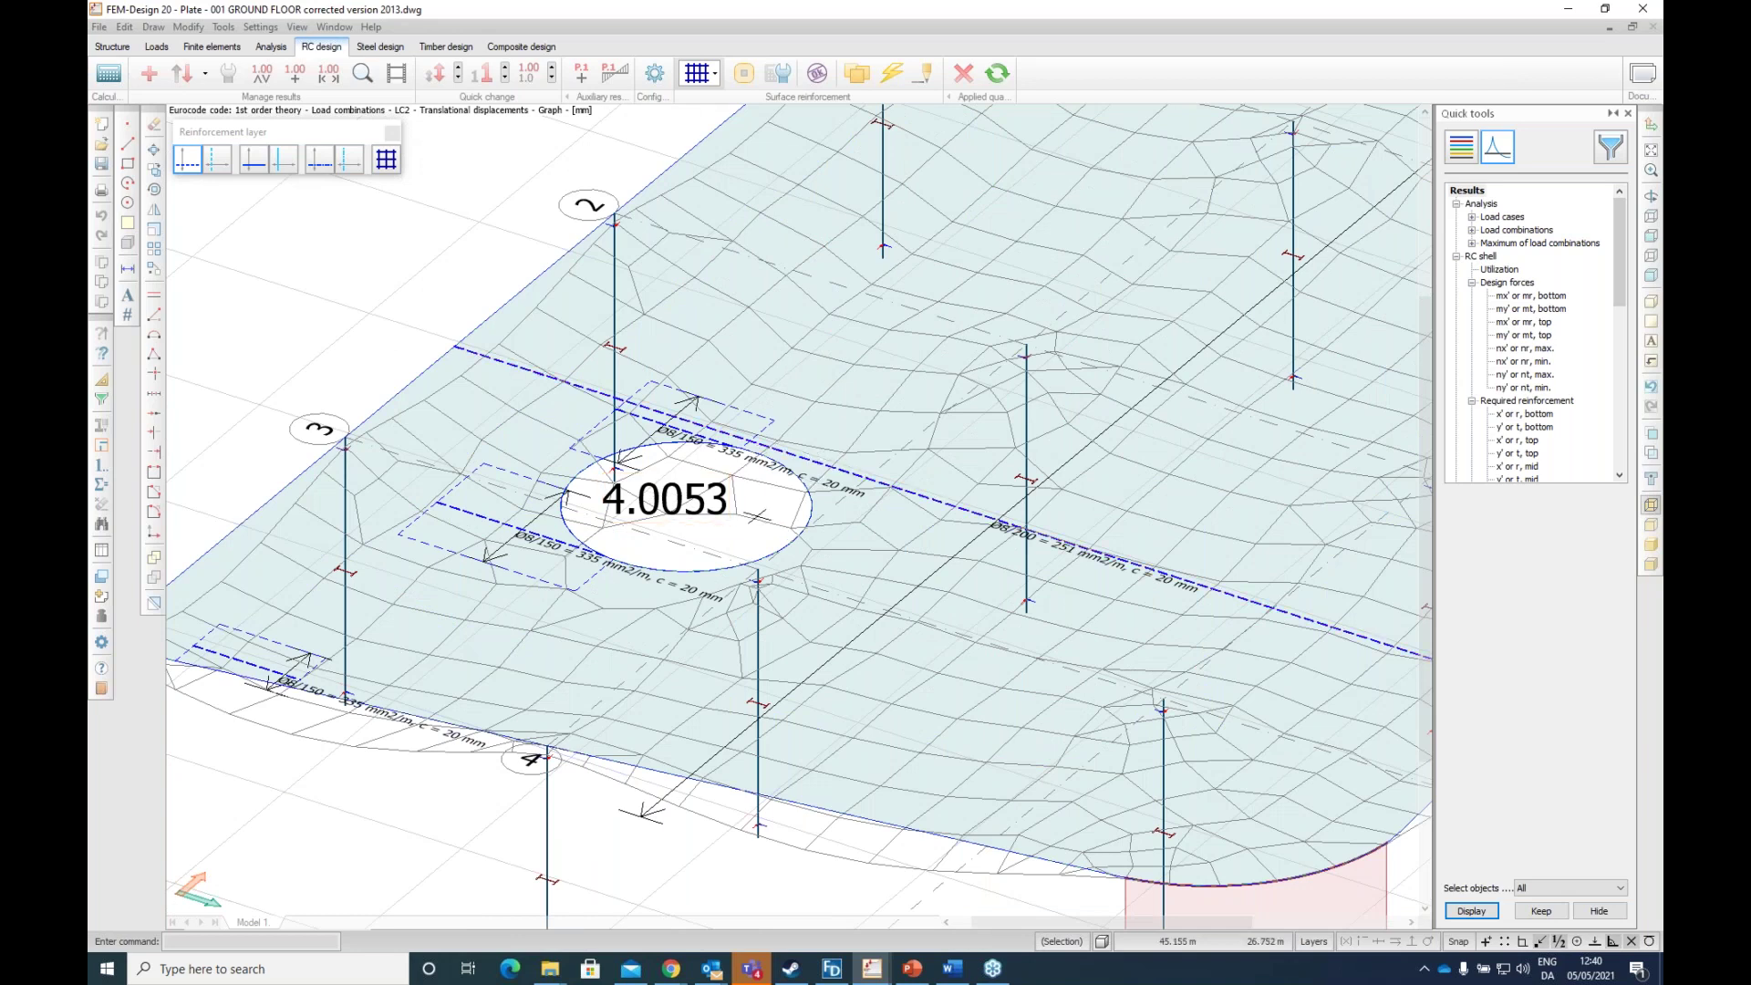
scroll(755, 516, "down", 3)
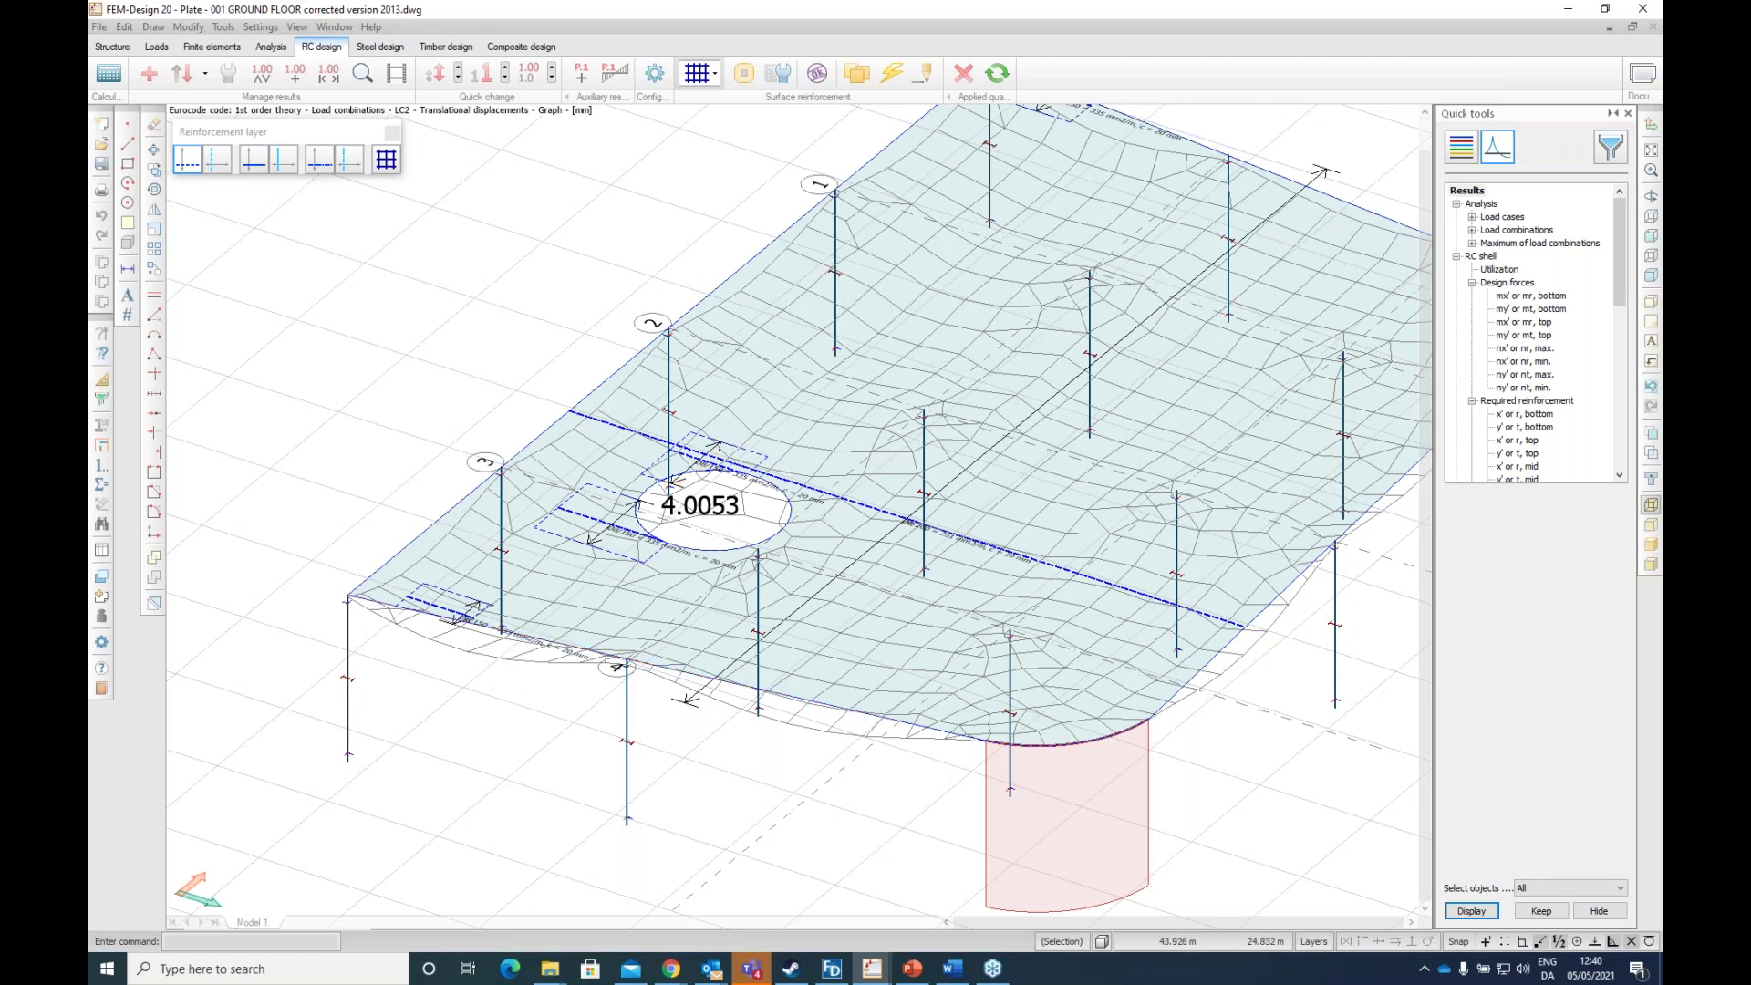
scroll(625, 550, "down", 1)
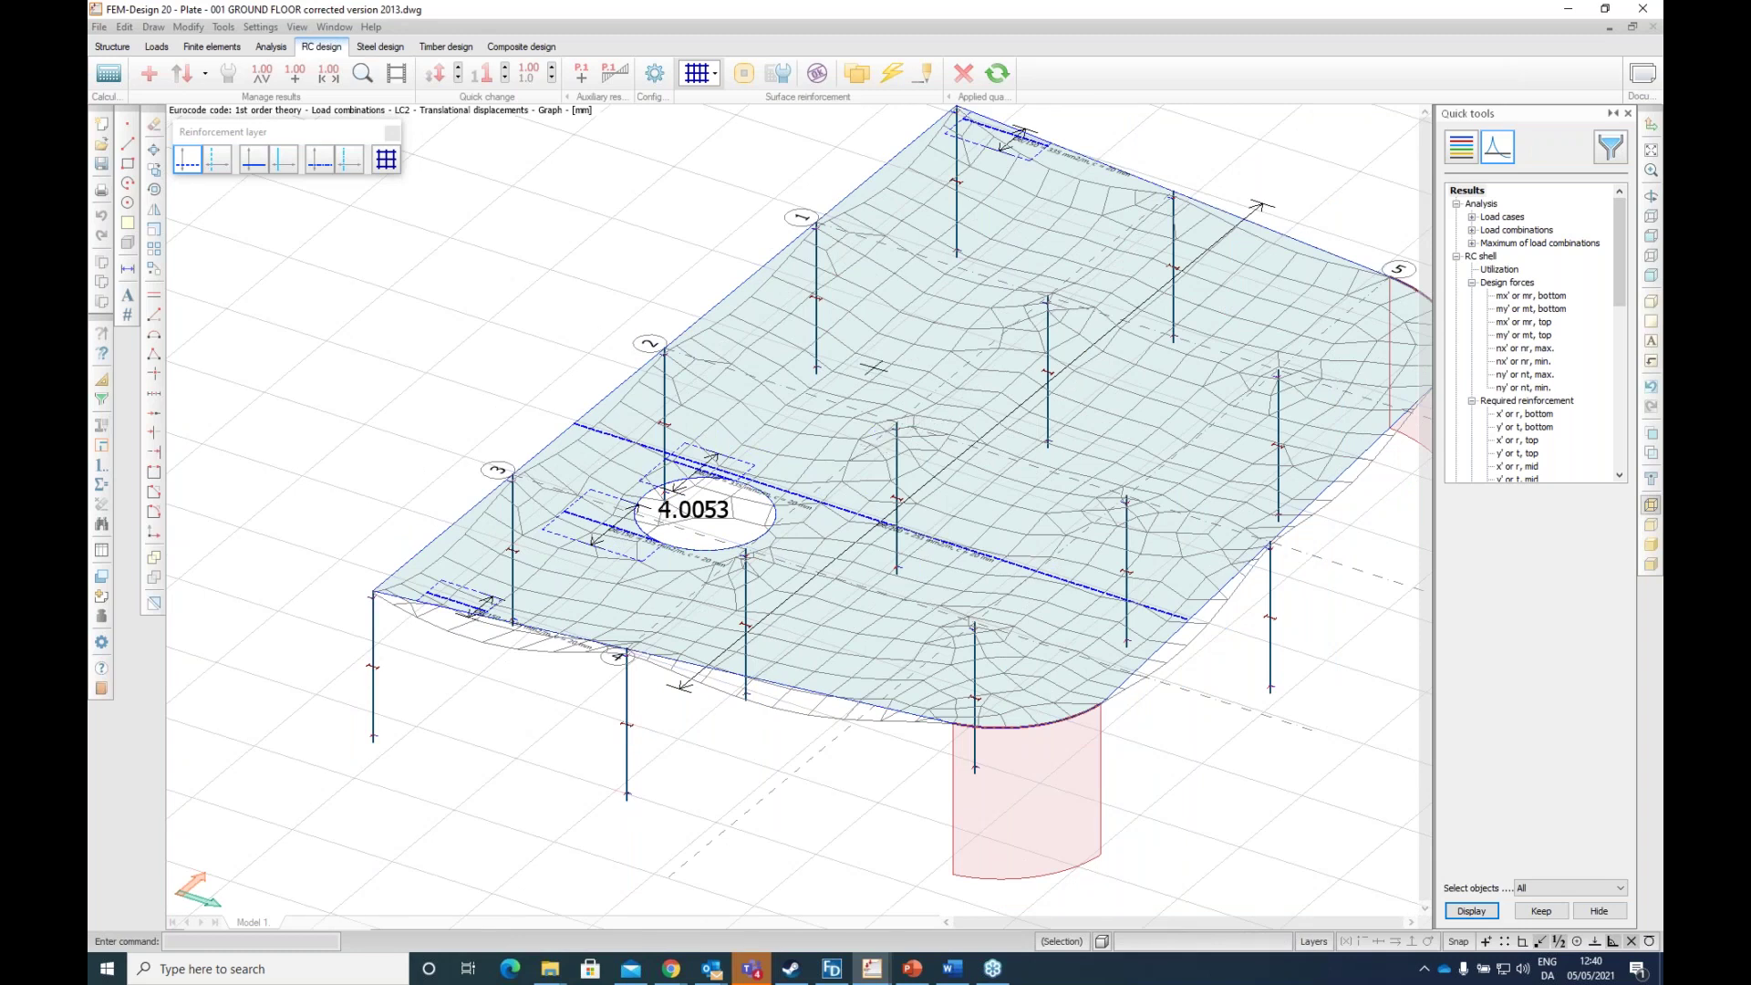
left_click(818, 75)
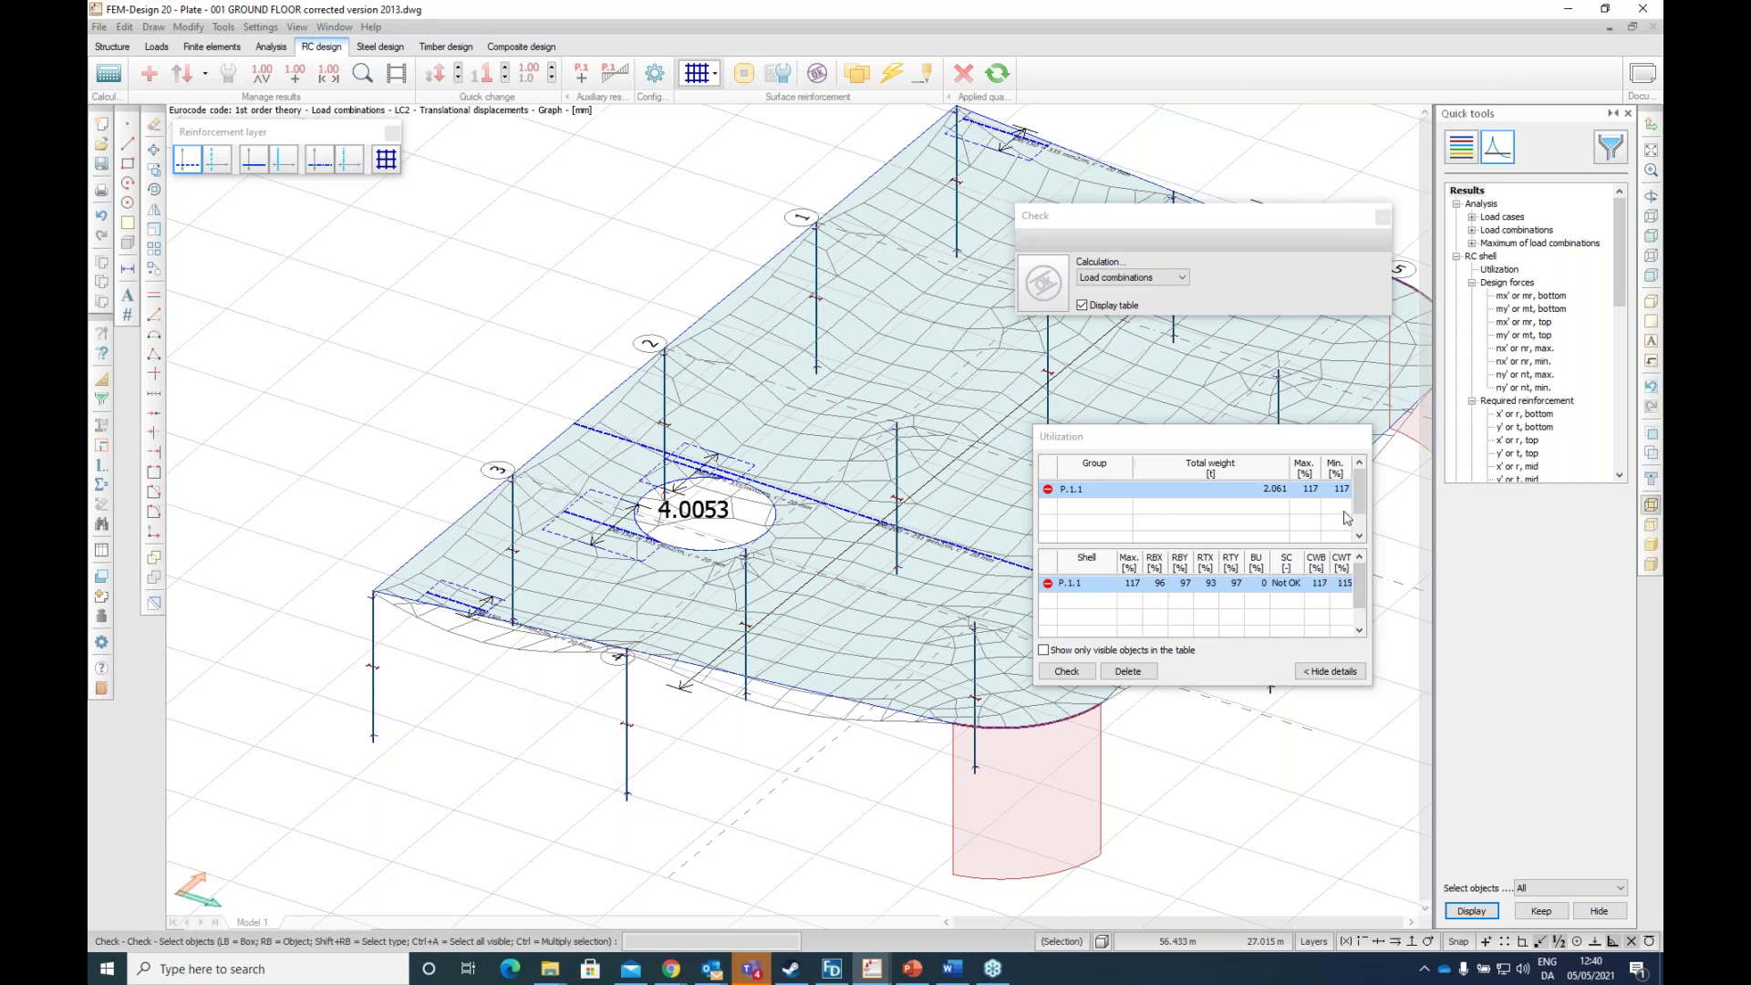
left_click(1525, 416)
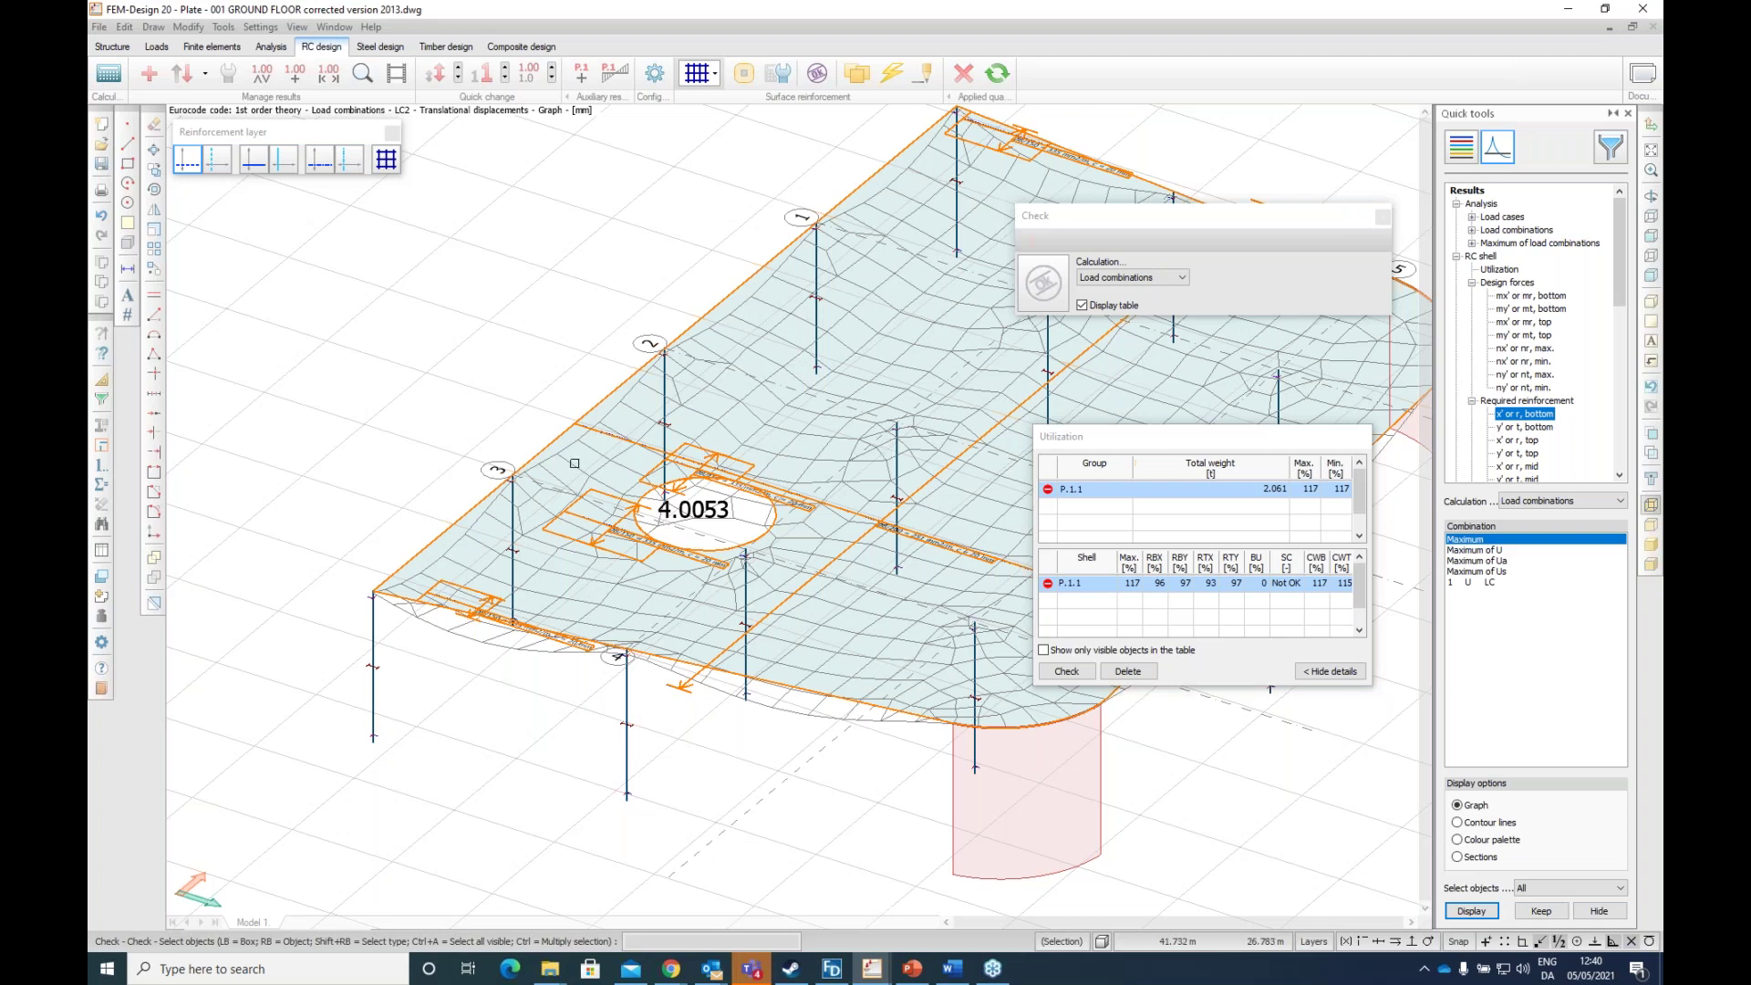
Step: Examine the slab's utilization results alongside the LC2 displacement graph and close the check
scroll(502, 462, "down", 1)
middle_click_drag(704, 423, 602, 415)
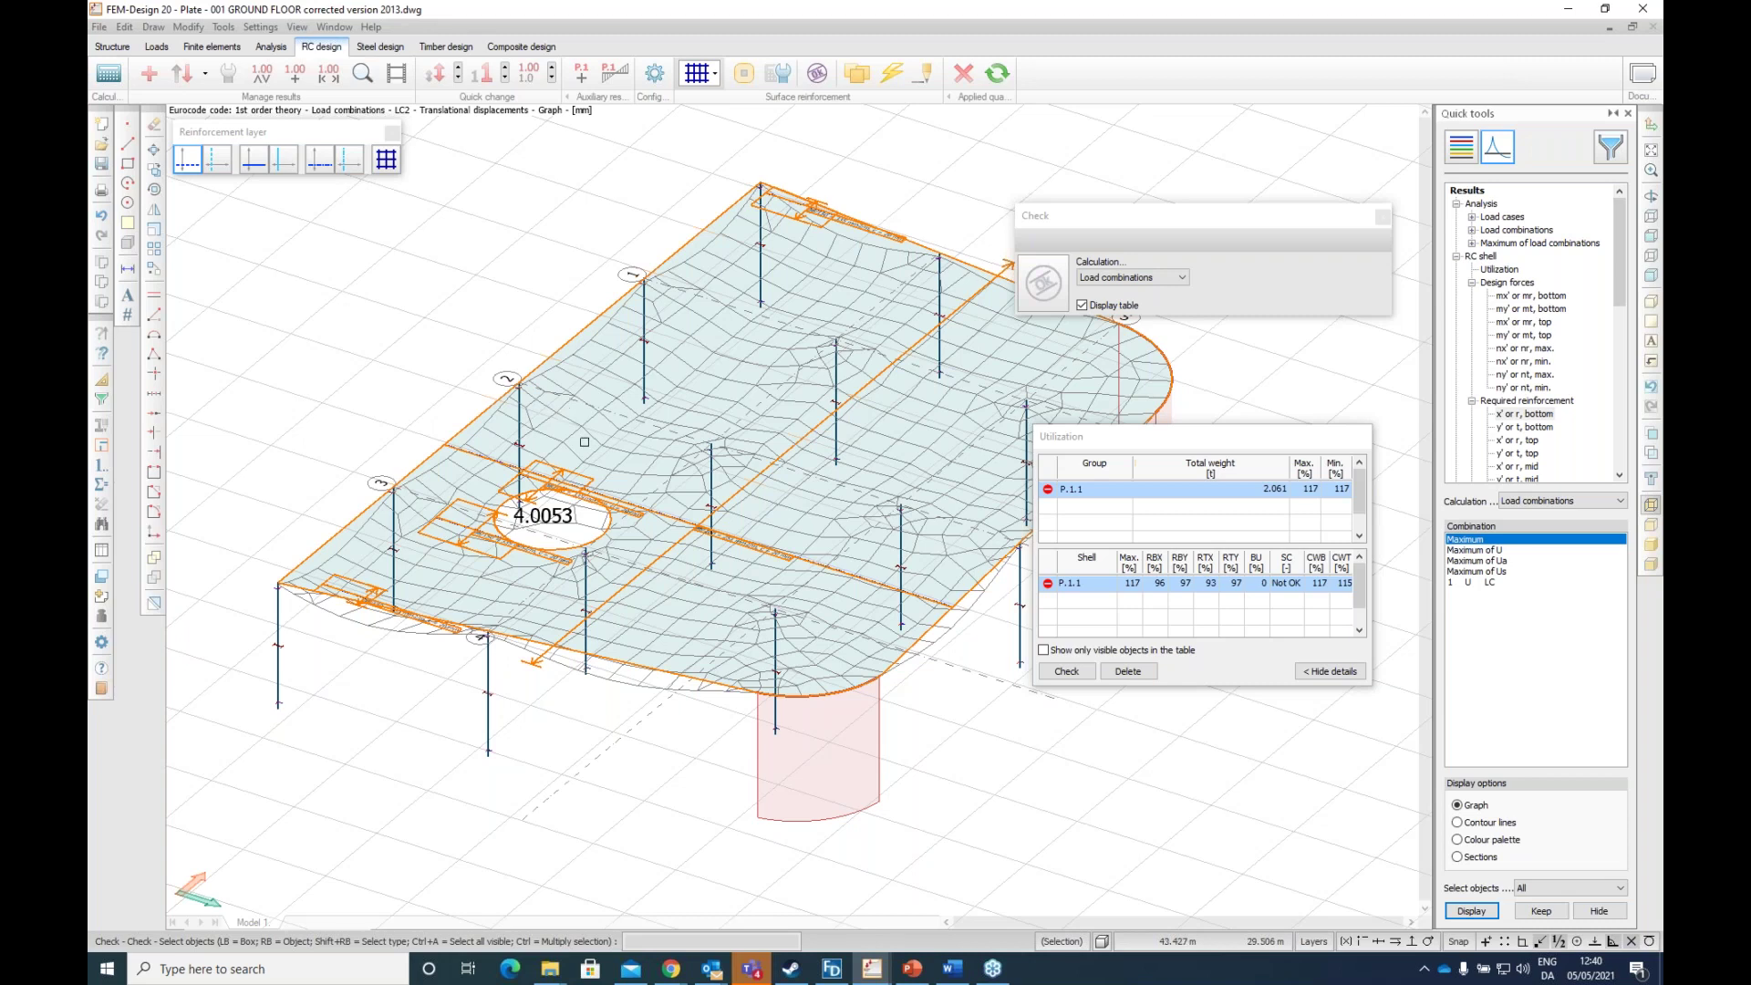
key("Escape")
middle_click_drag(715, 422, 749, 492)
left_click(748, 491)
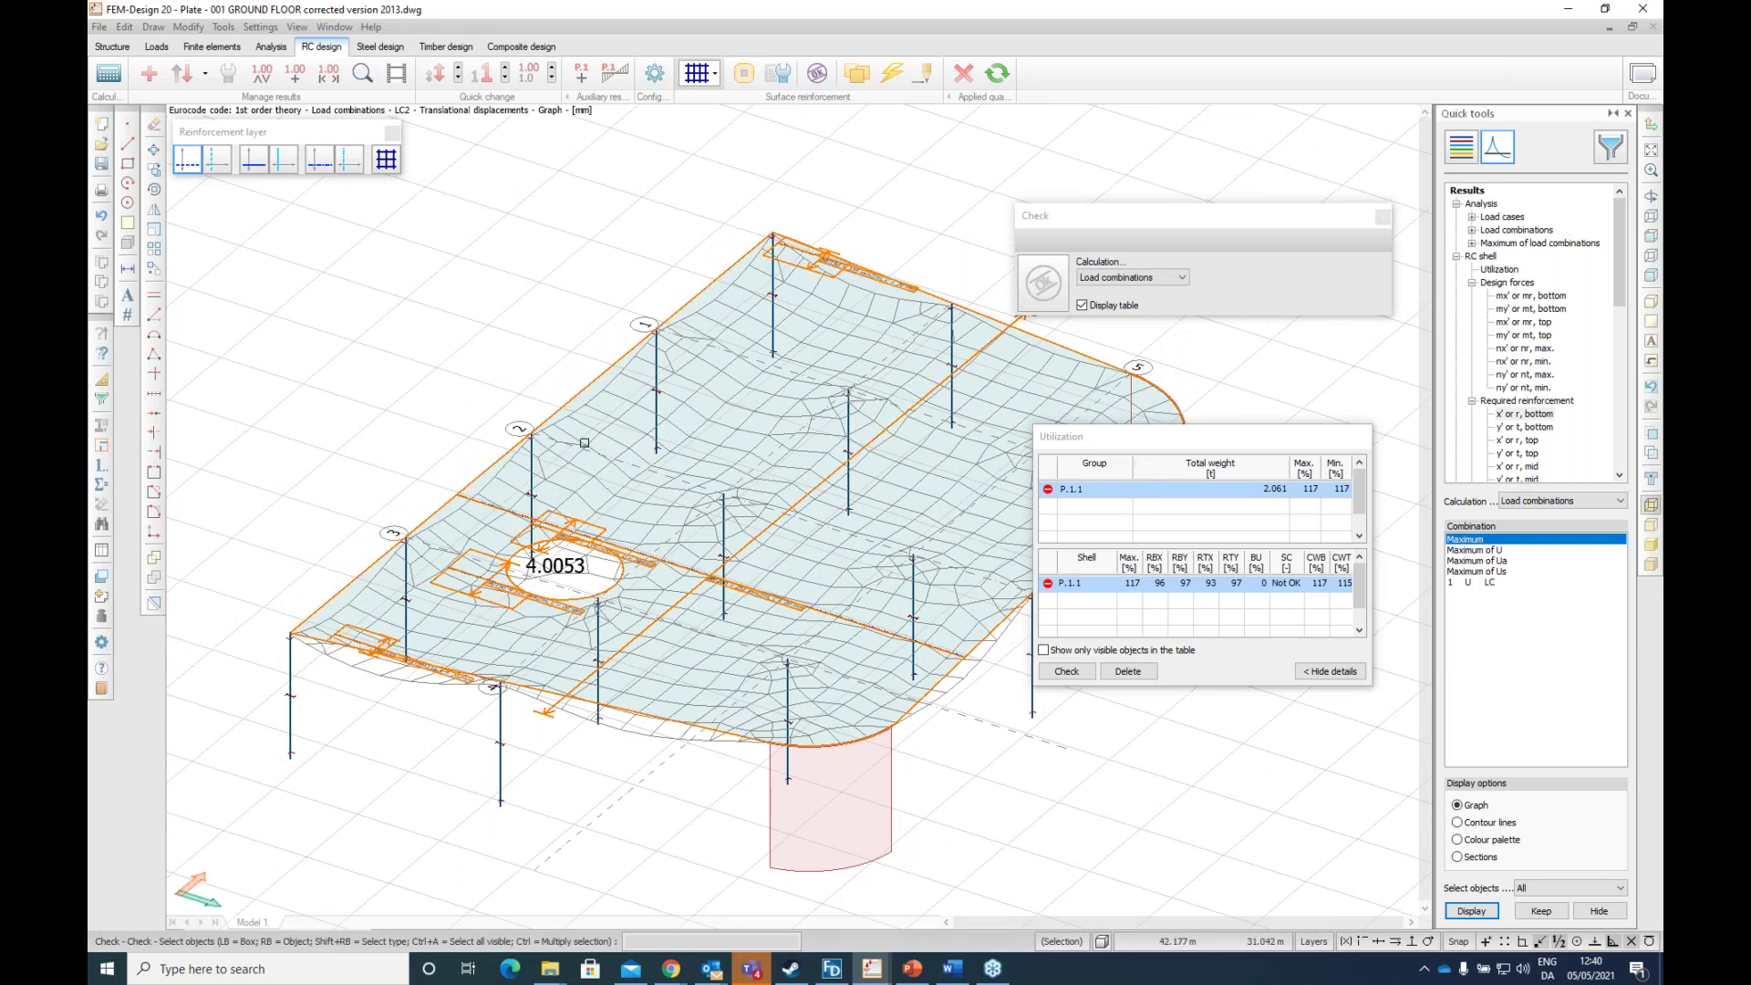
key("Escape")
middle_click_drag(833, 502, 831, 444)
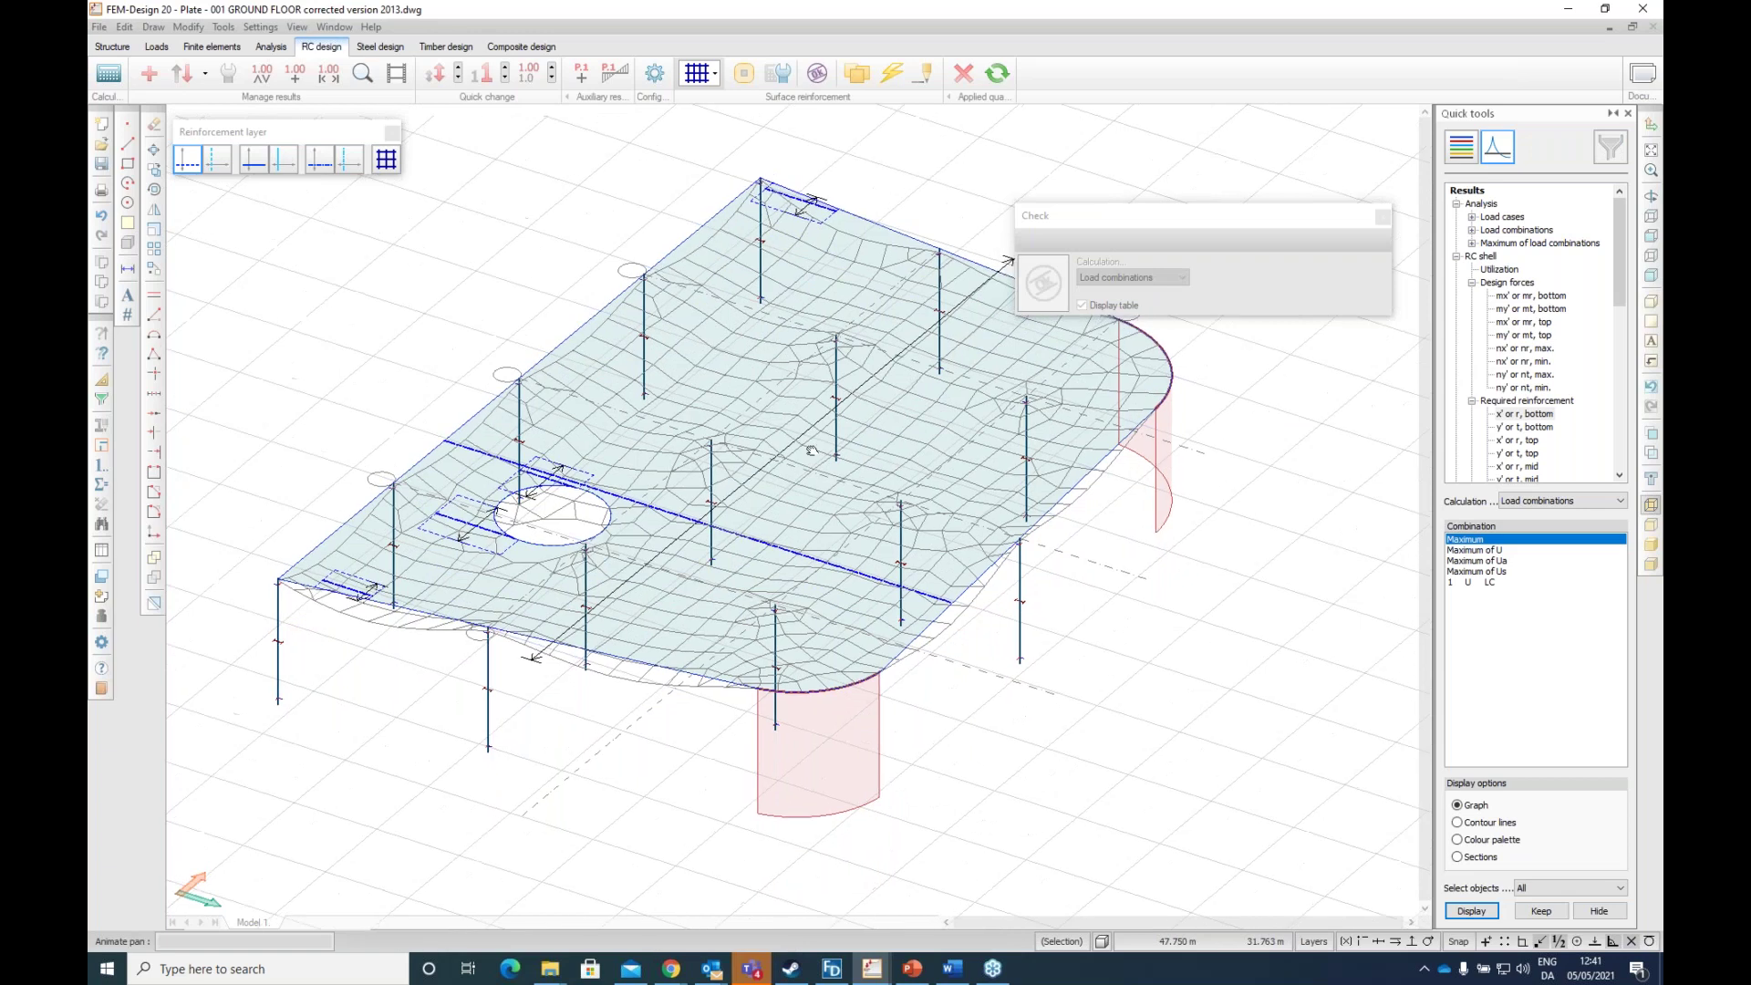
middle_click_drag(812, 451, 533, 558)
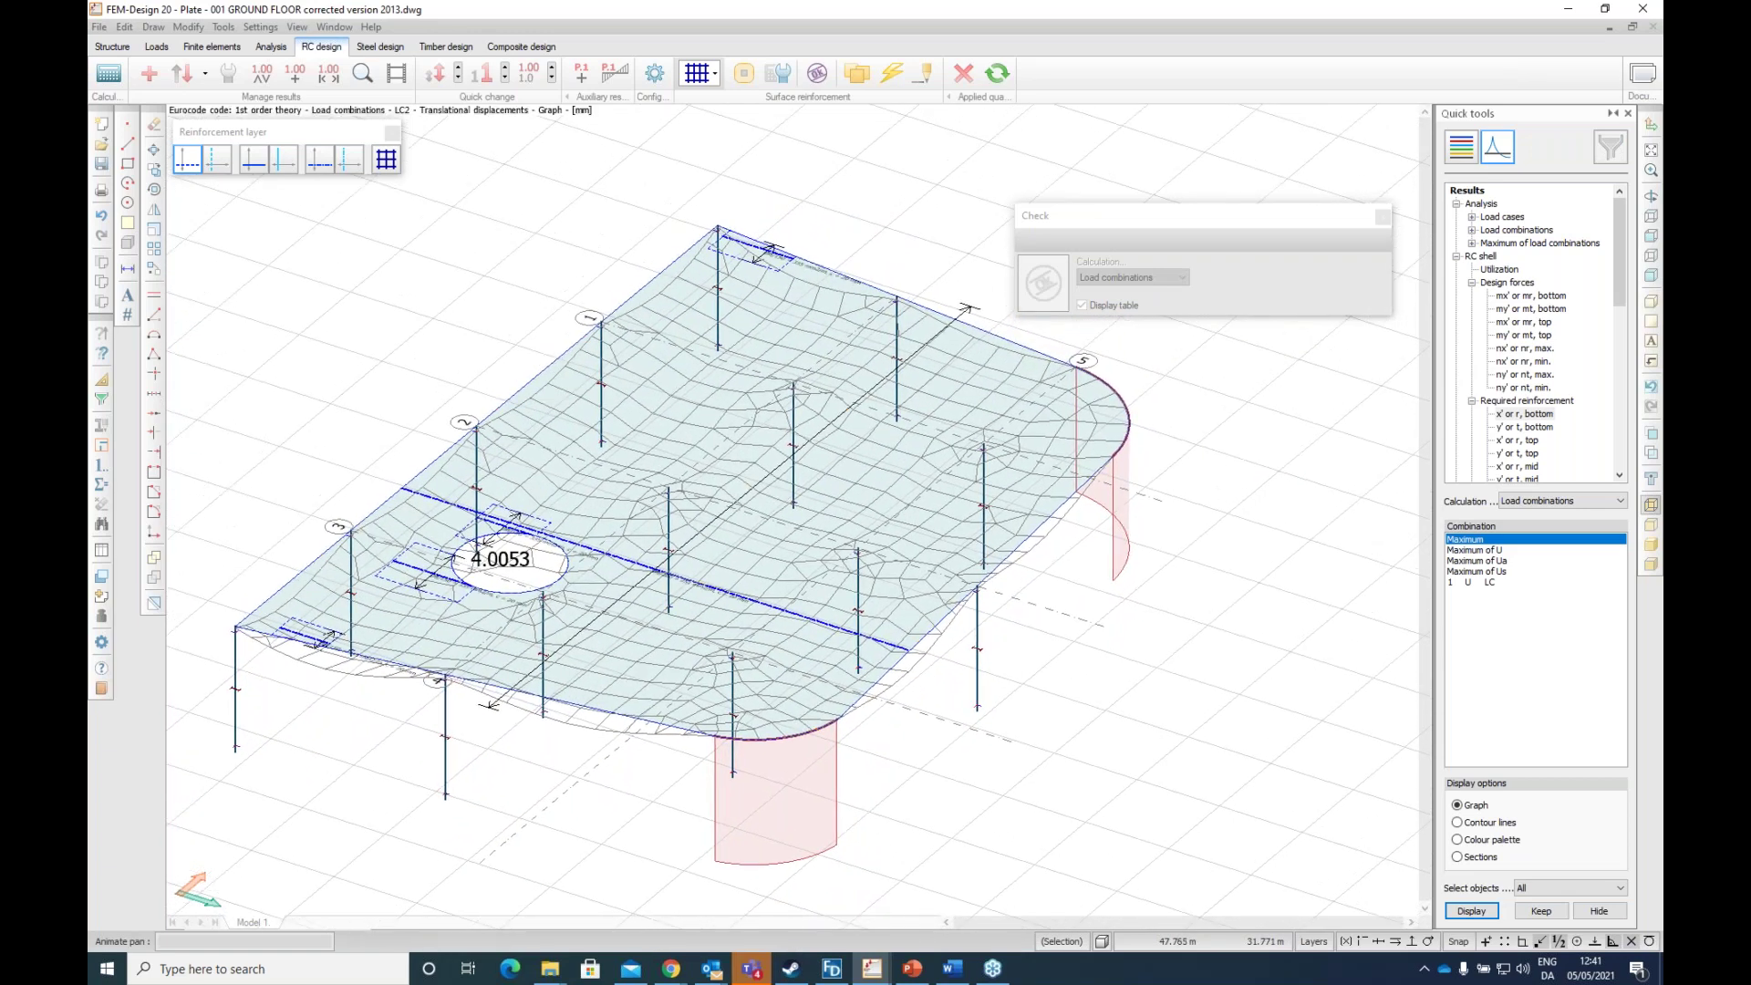
left_click(811, 460)
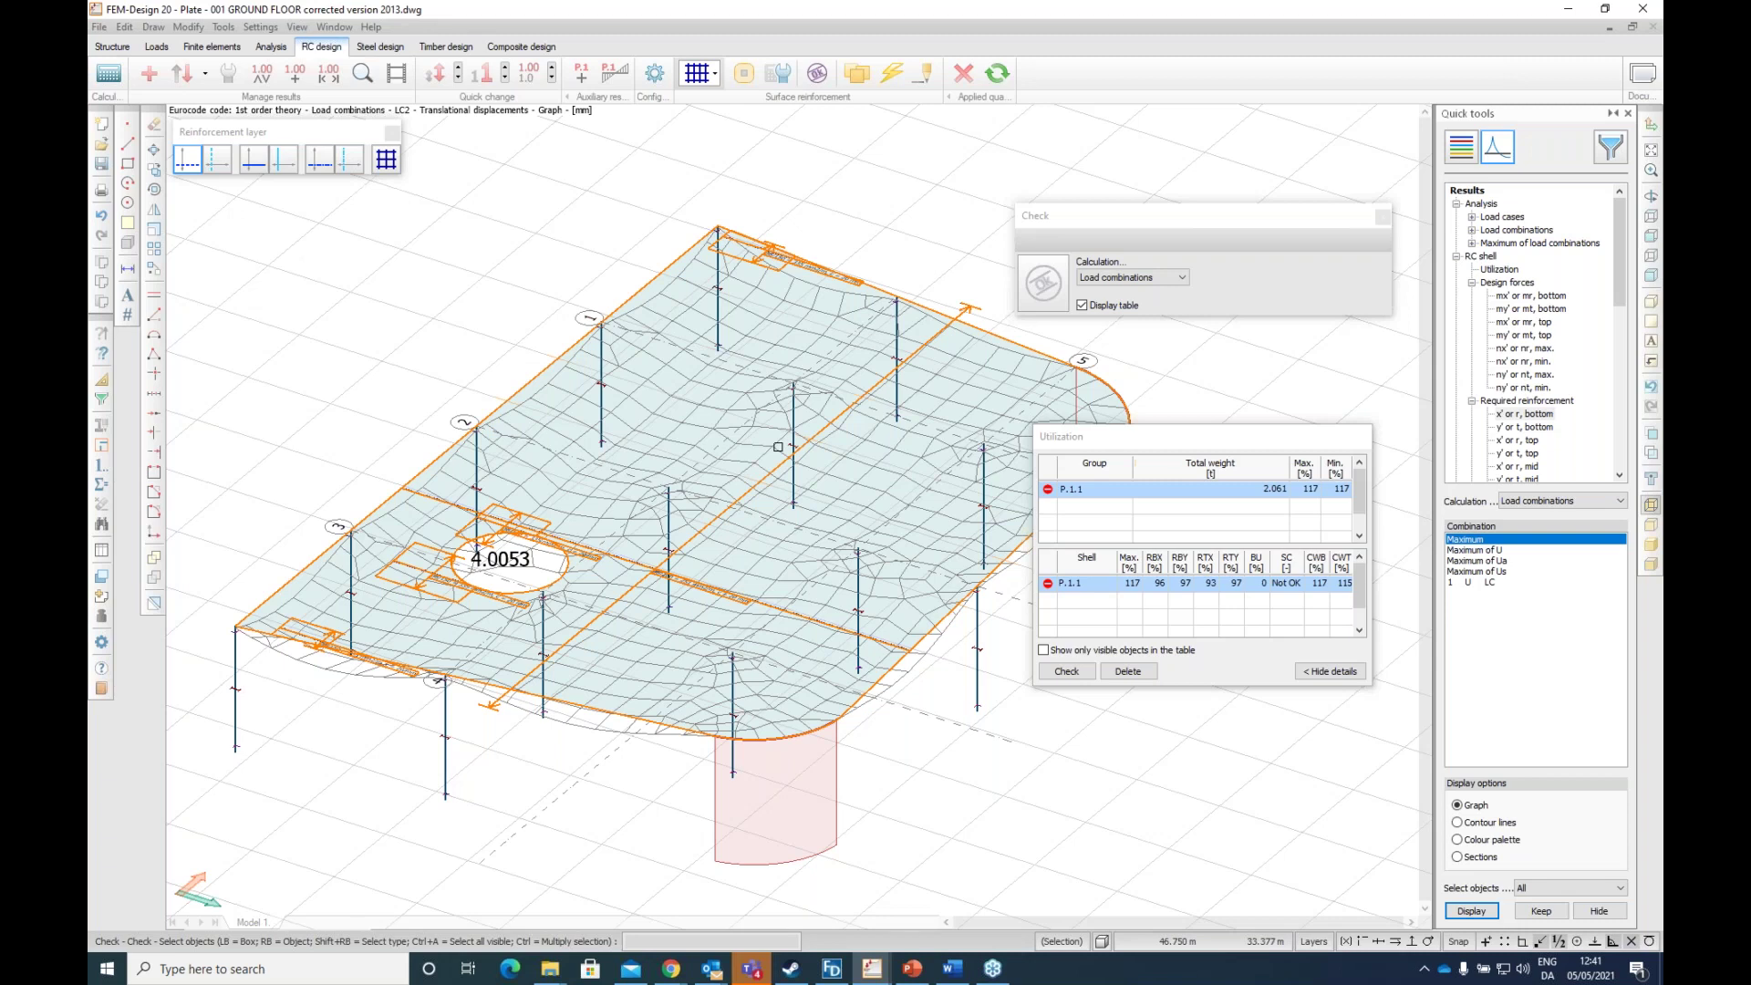
key("Escape")
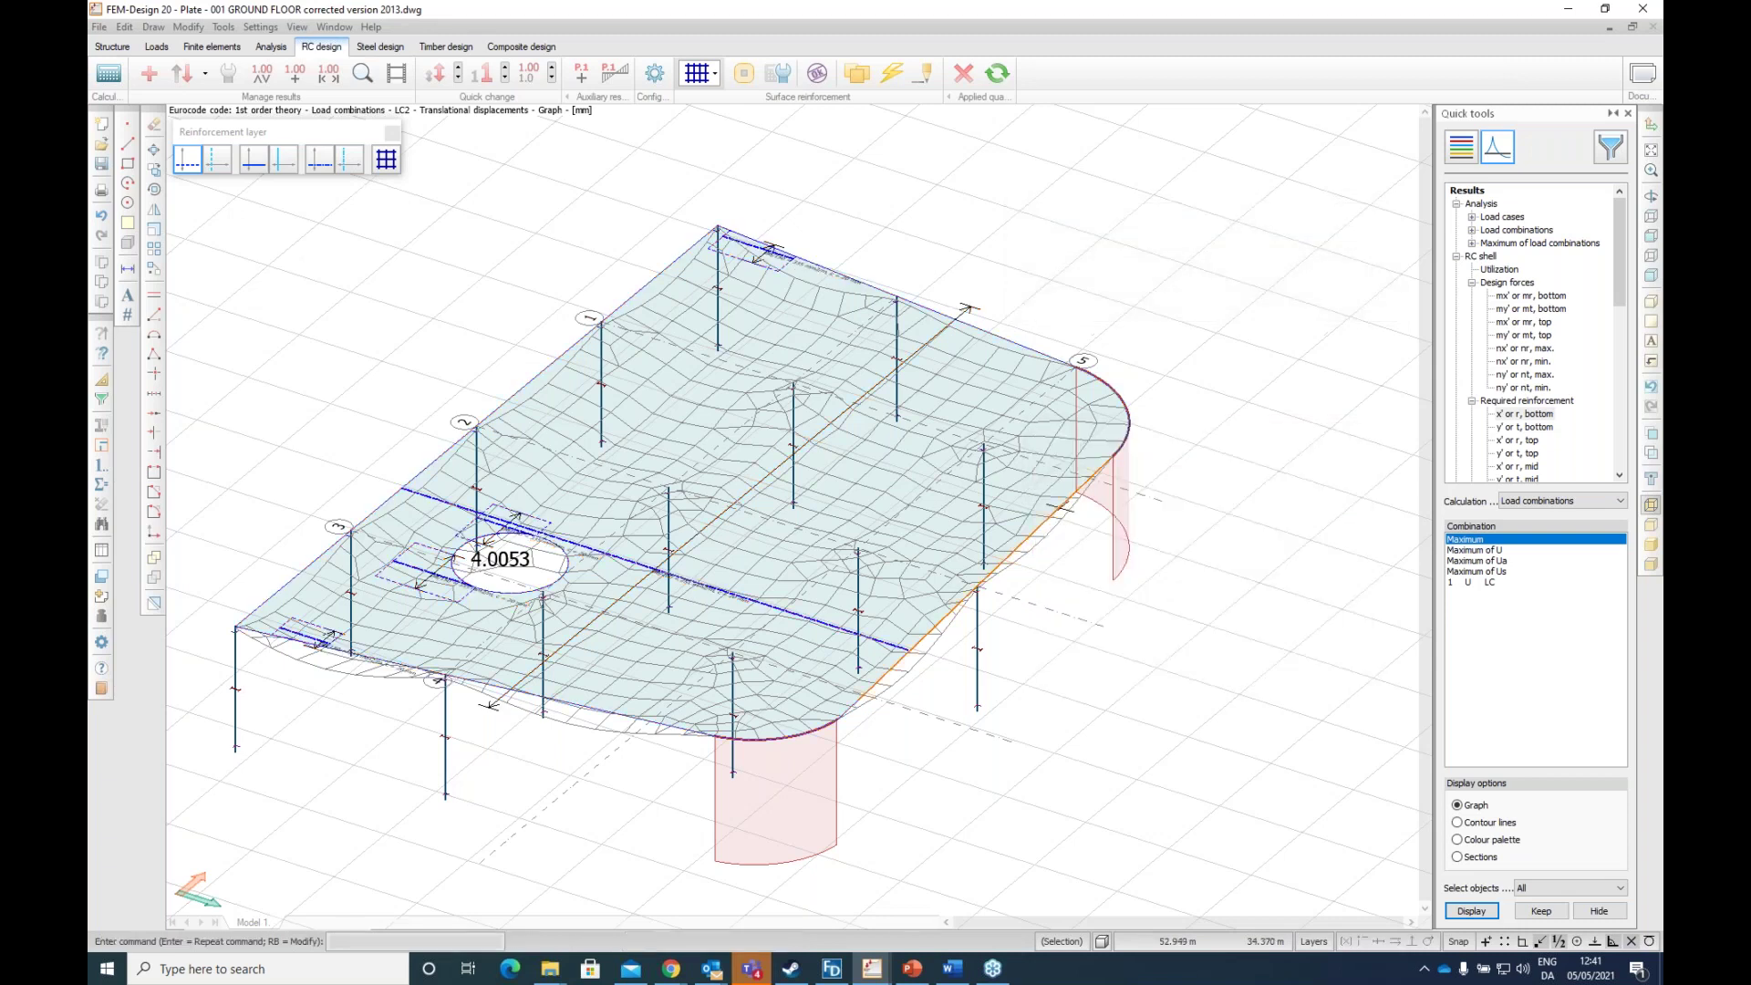
Step: Switch the RC design mode from surface reinforcement to punching reinforcement for the ground floor slab
scroll(693, 465, "down", 1)
scroll(547, 511, "up", 3)
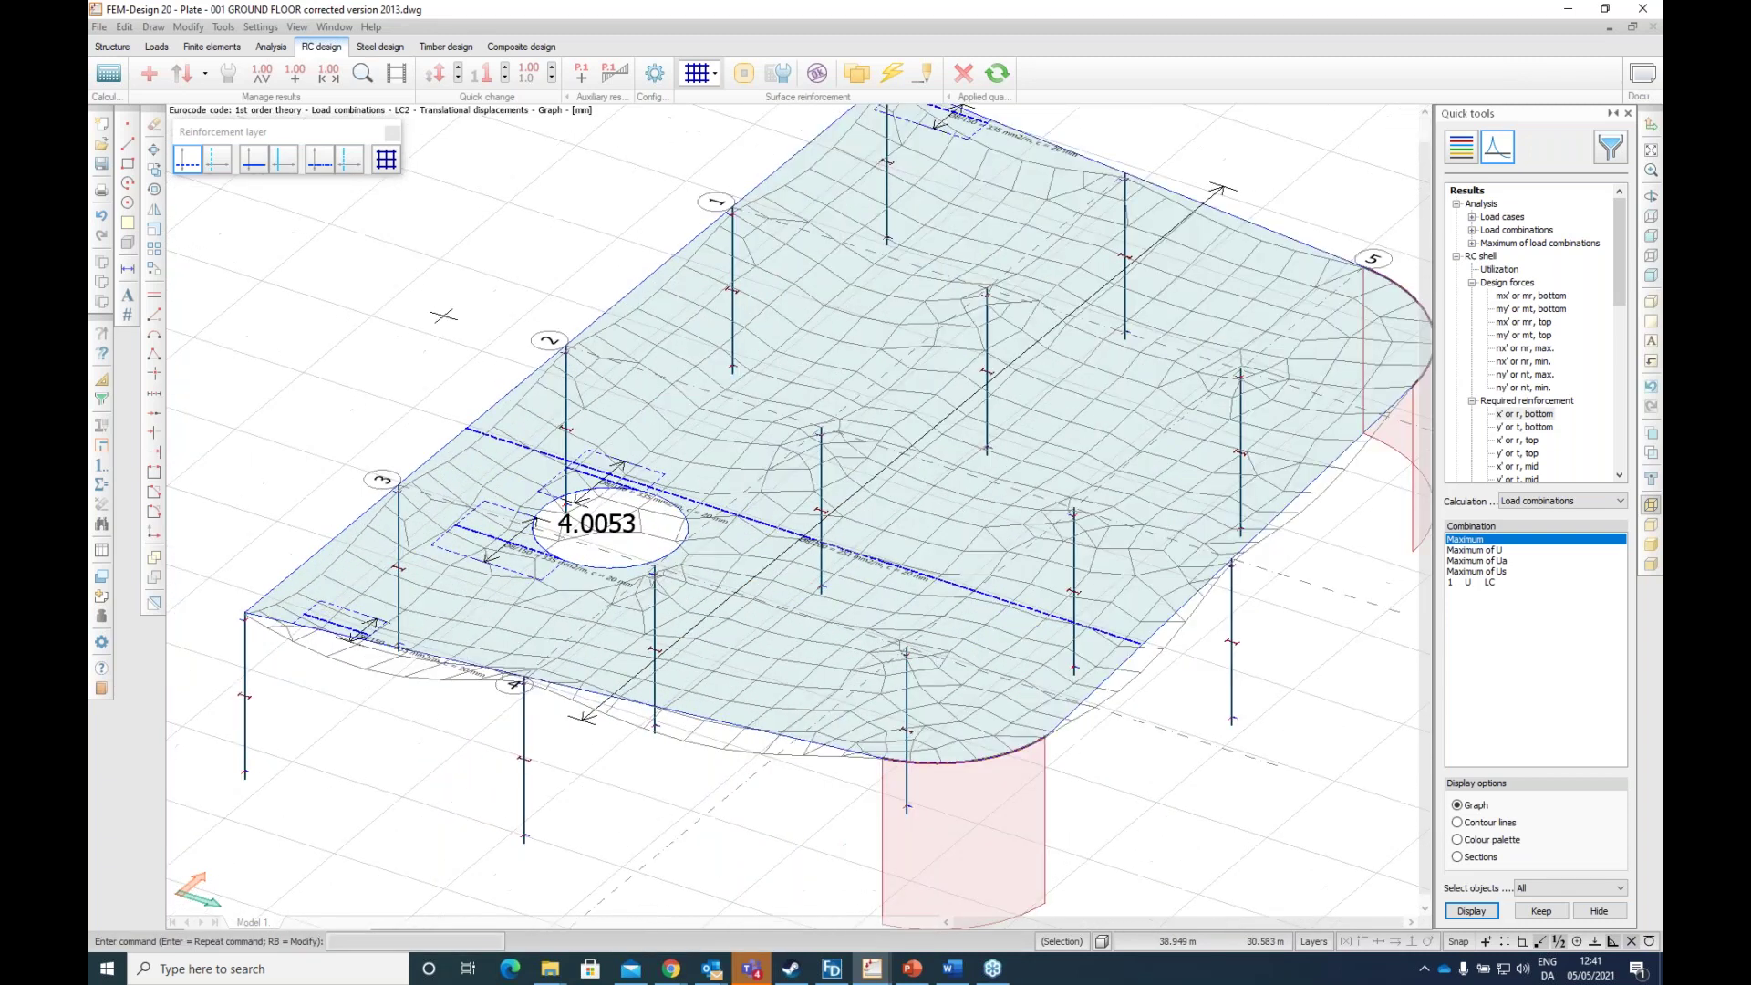
left_click(706, 76)
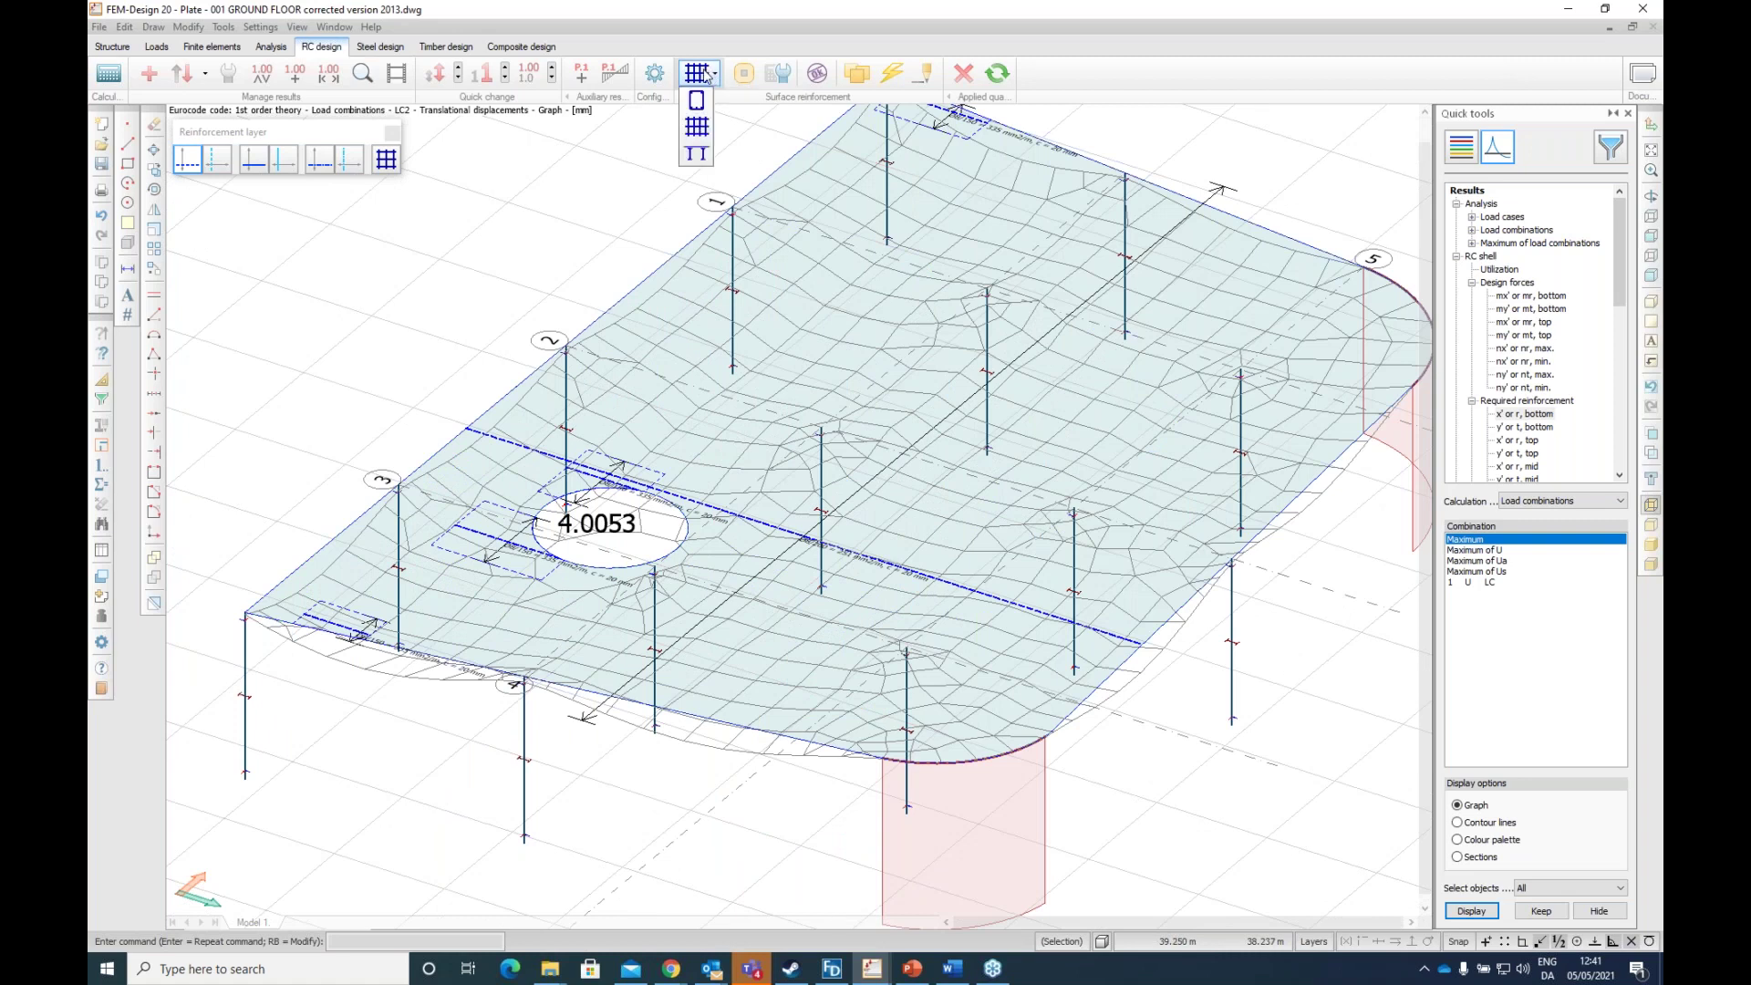
left_click(701, 159)
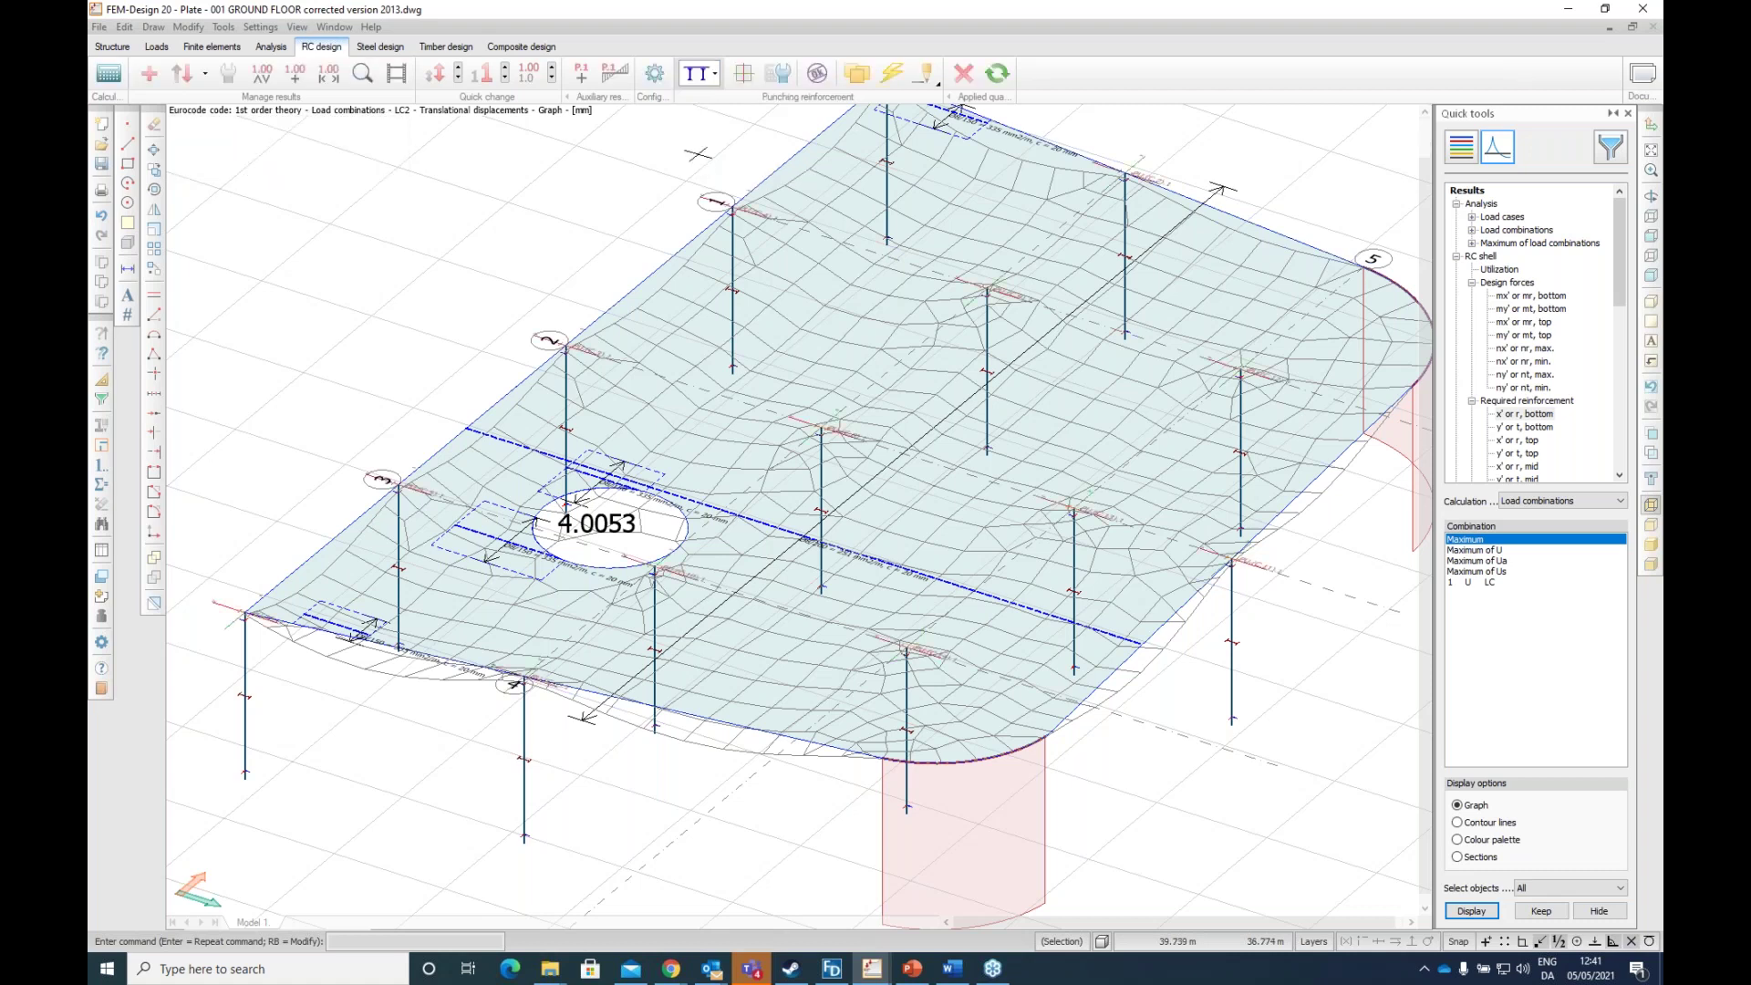
scroll(733, 363, "down", 2)
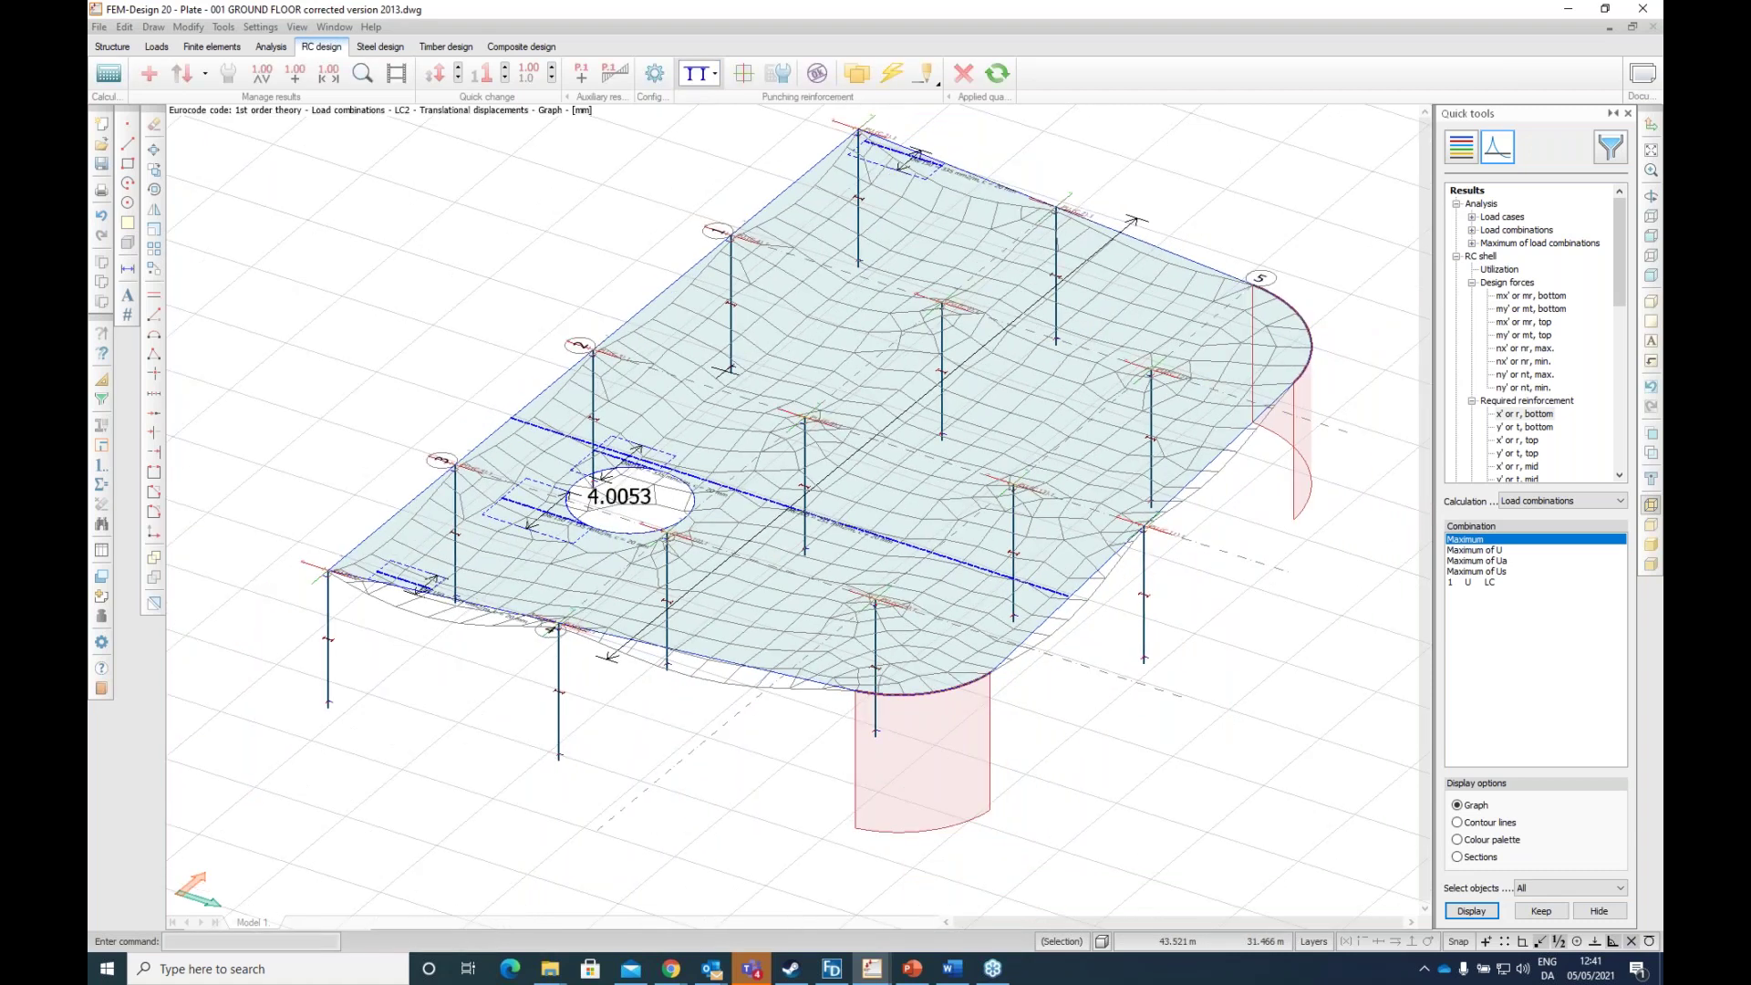
left_click(712, 75)
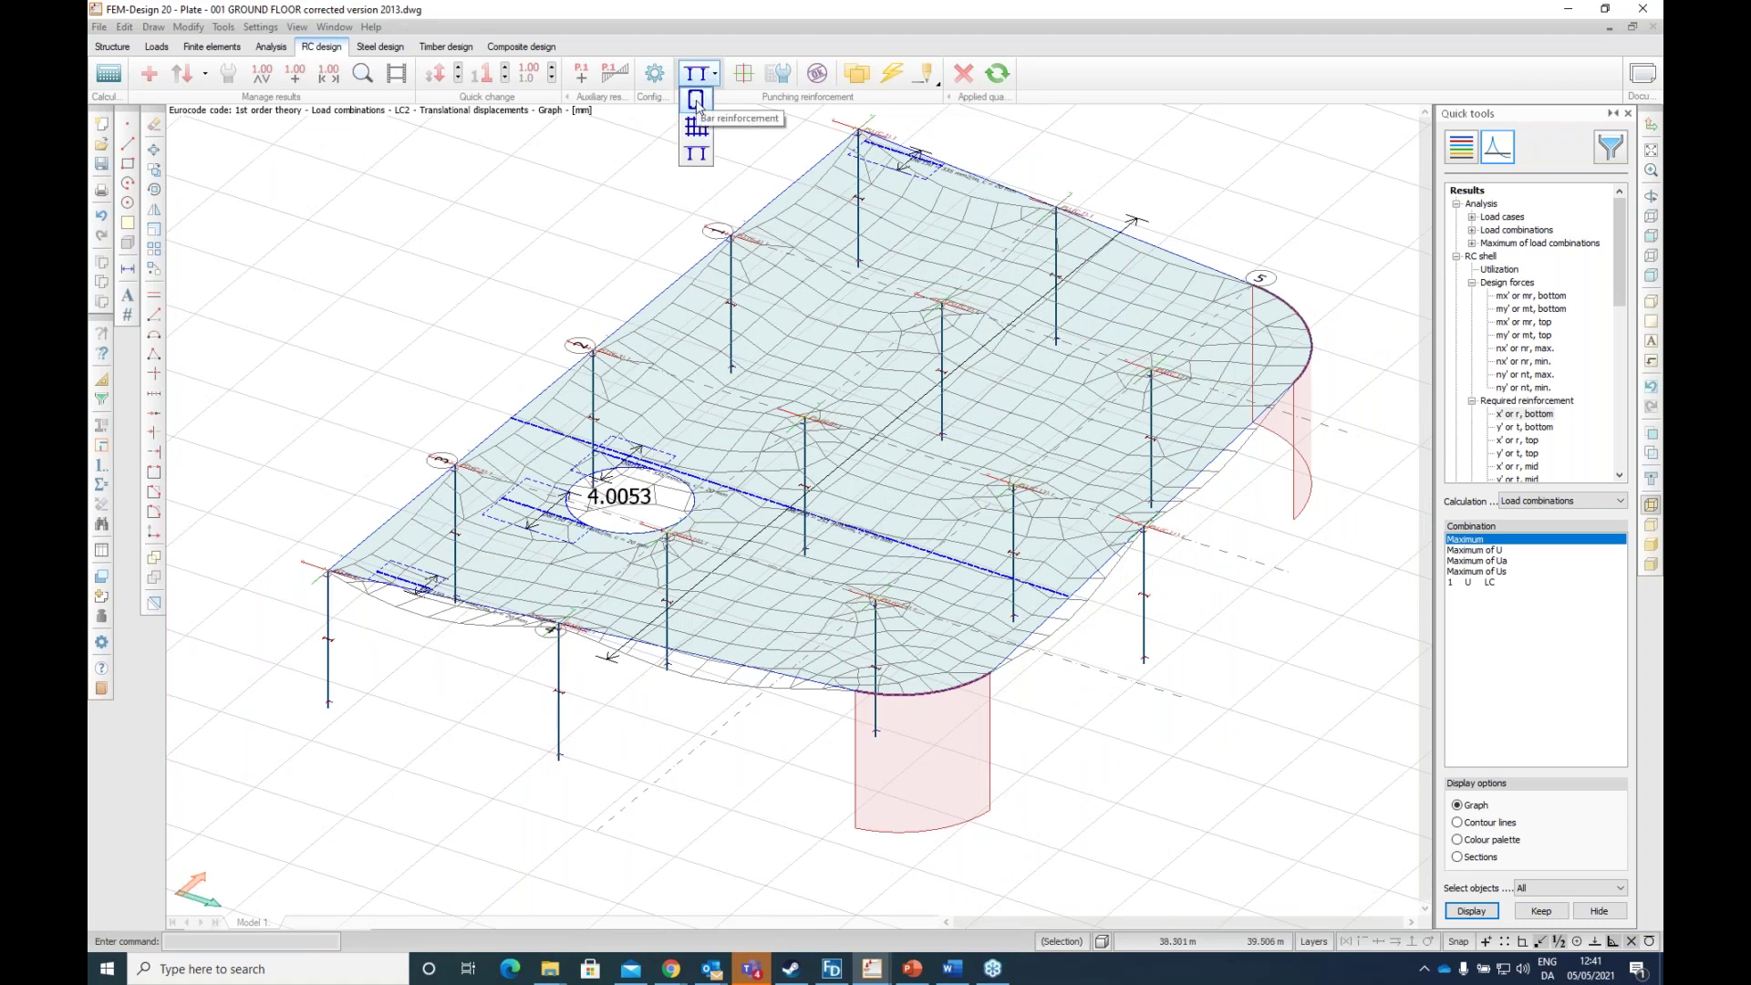
left_click(702, 157)
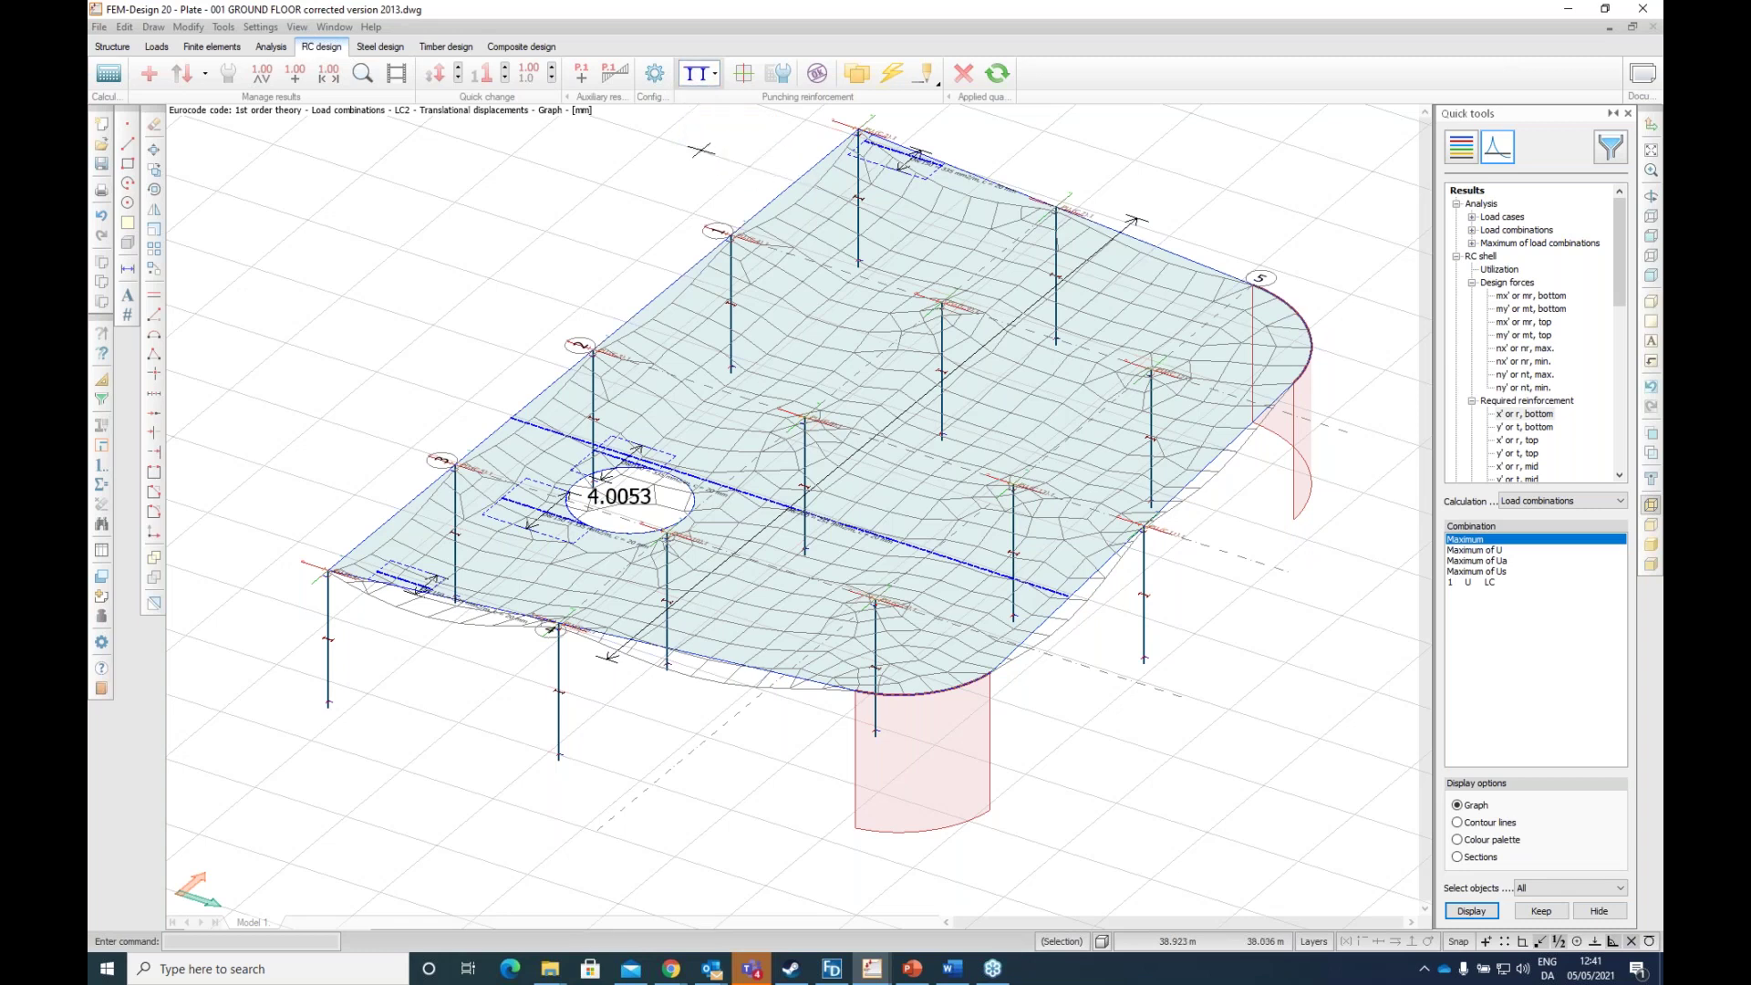
scroll(638, 281, "down", 1)
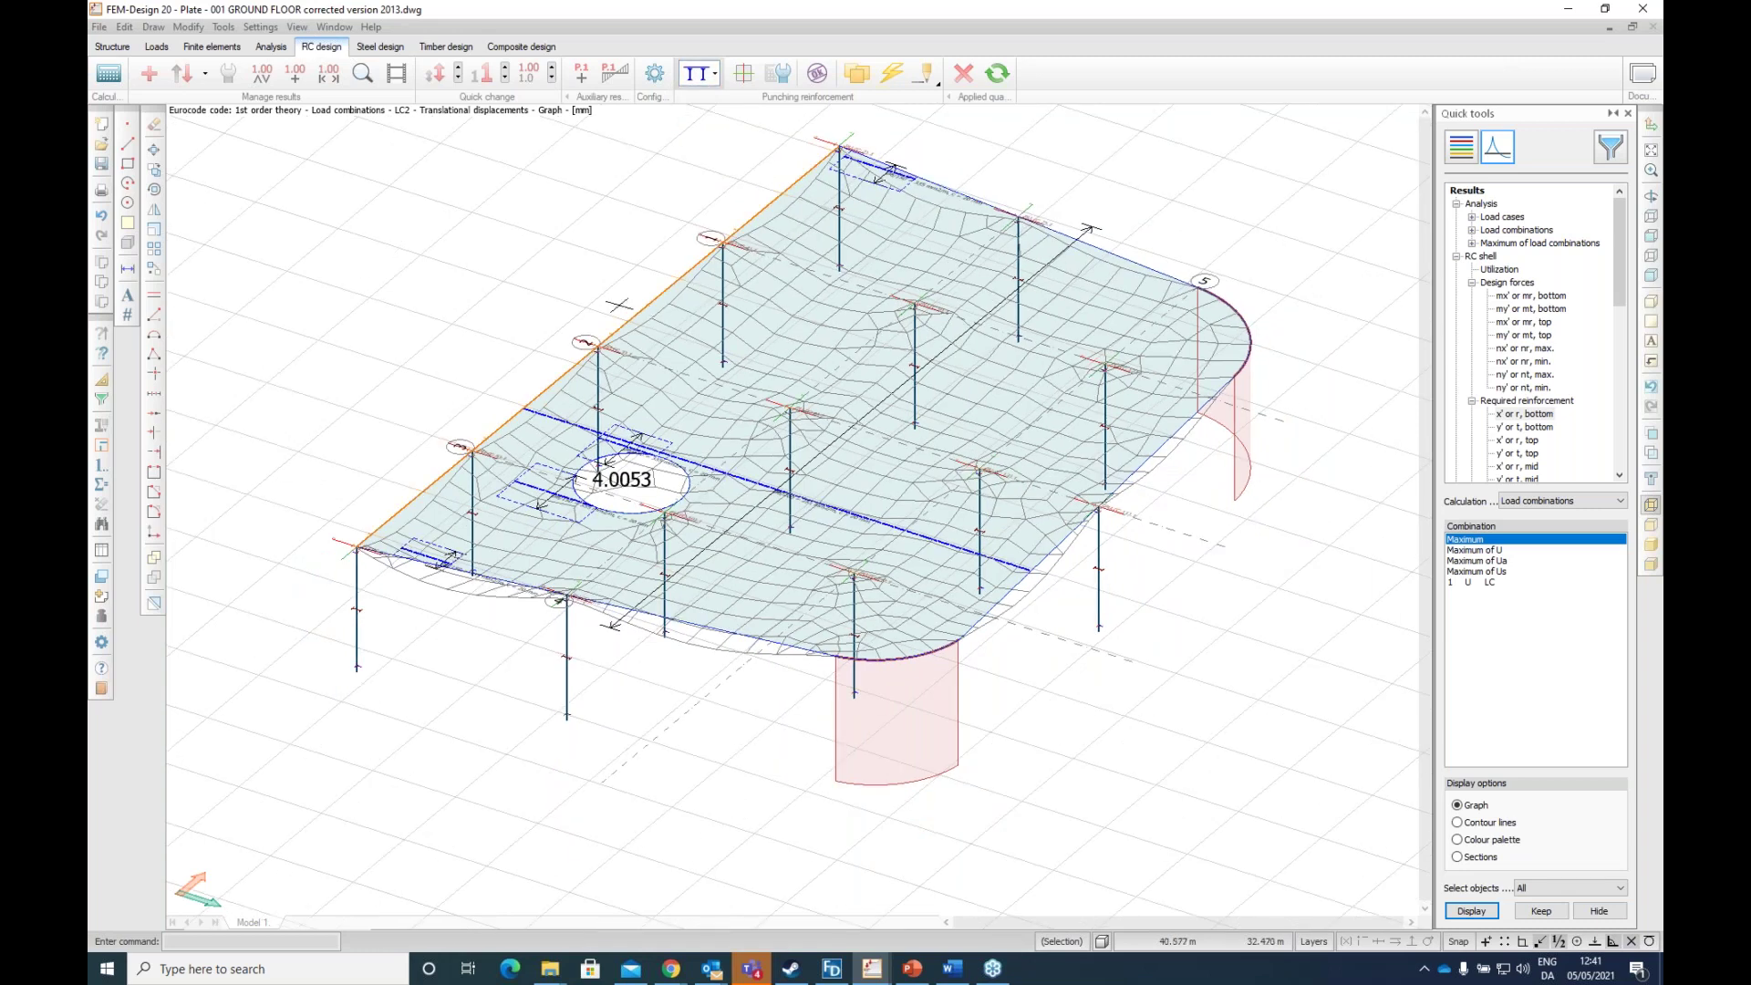
Step: Deactivate the active RC shell applied reinforcement object layer to hide the slab's surface reinforcement
left_click(1462, 148)
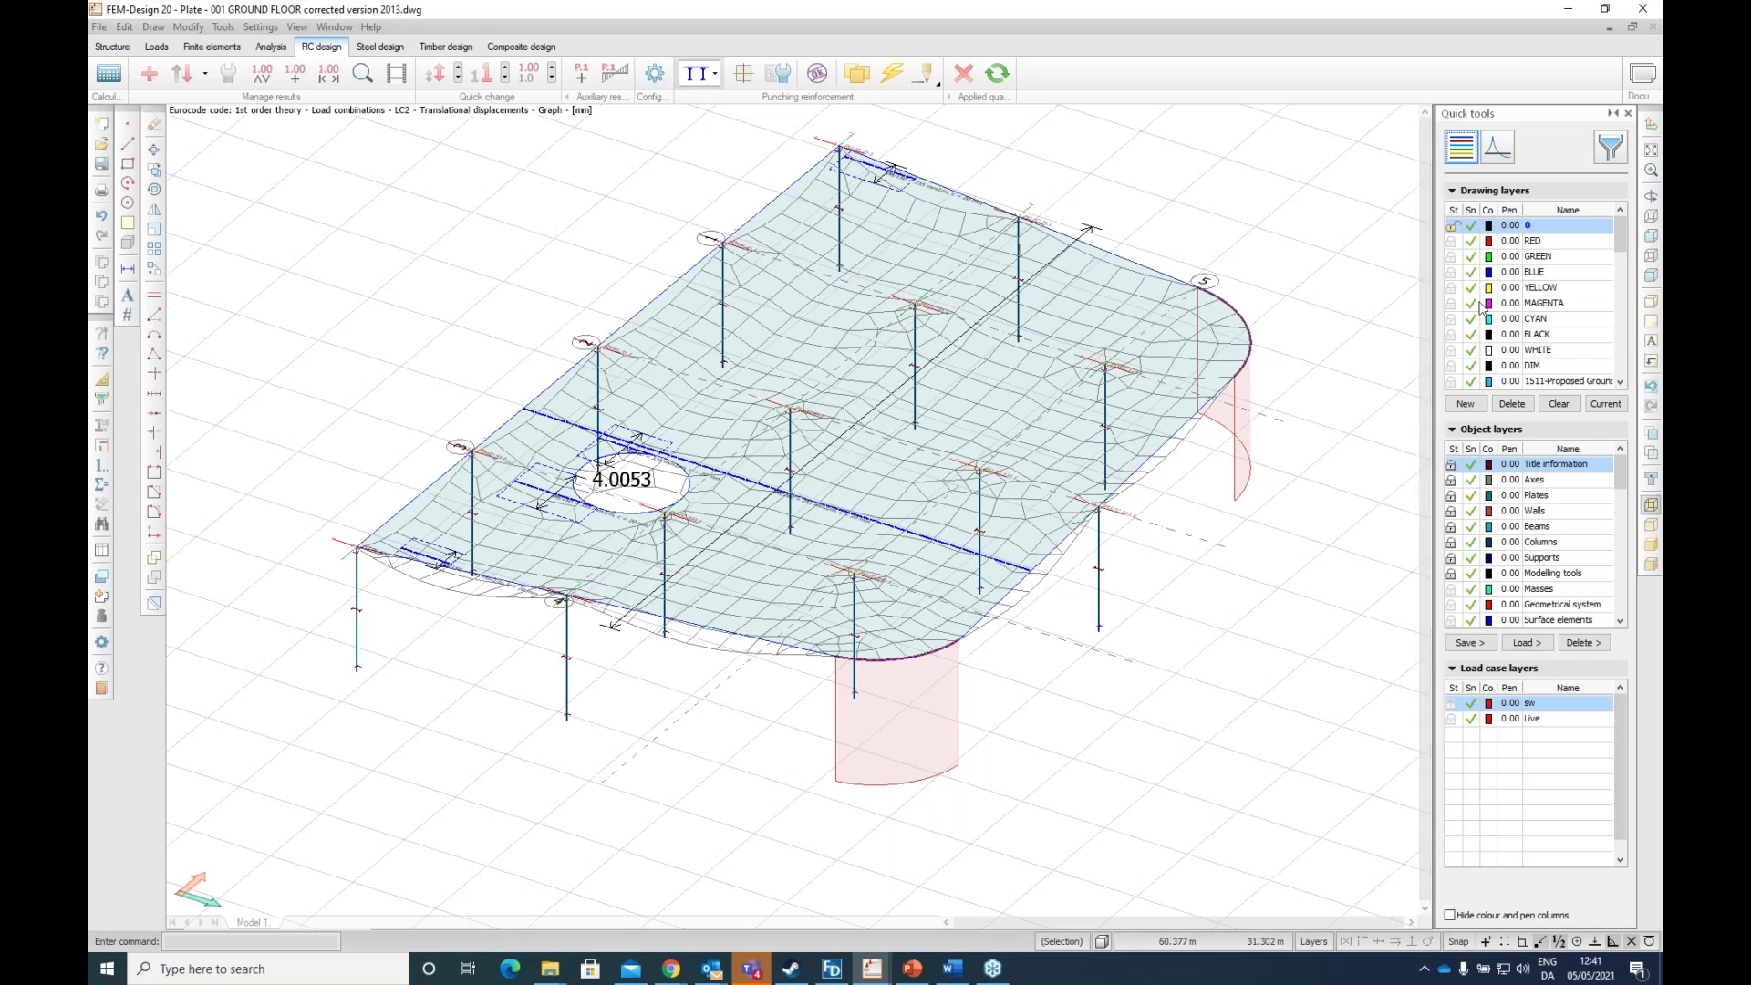
left_click(817, 75)
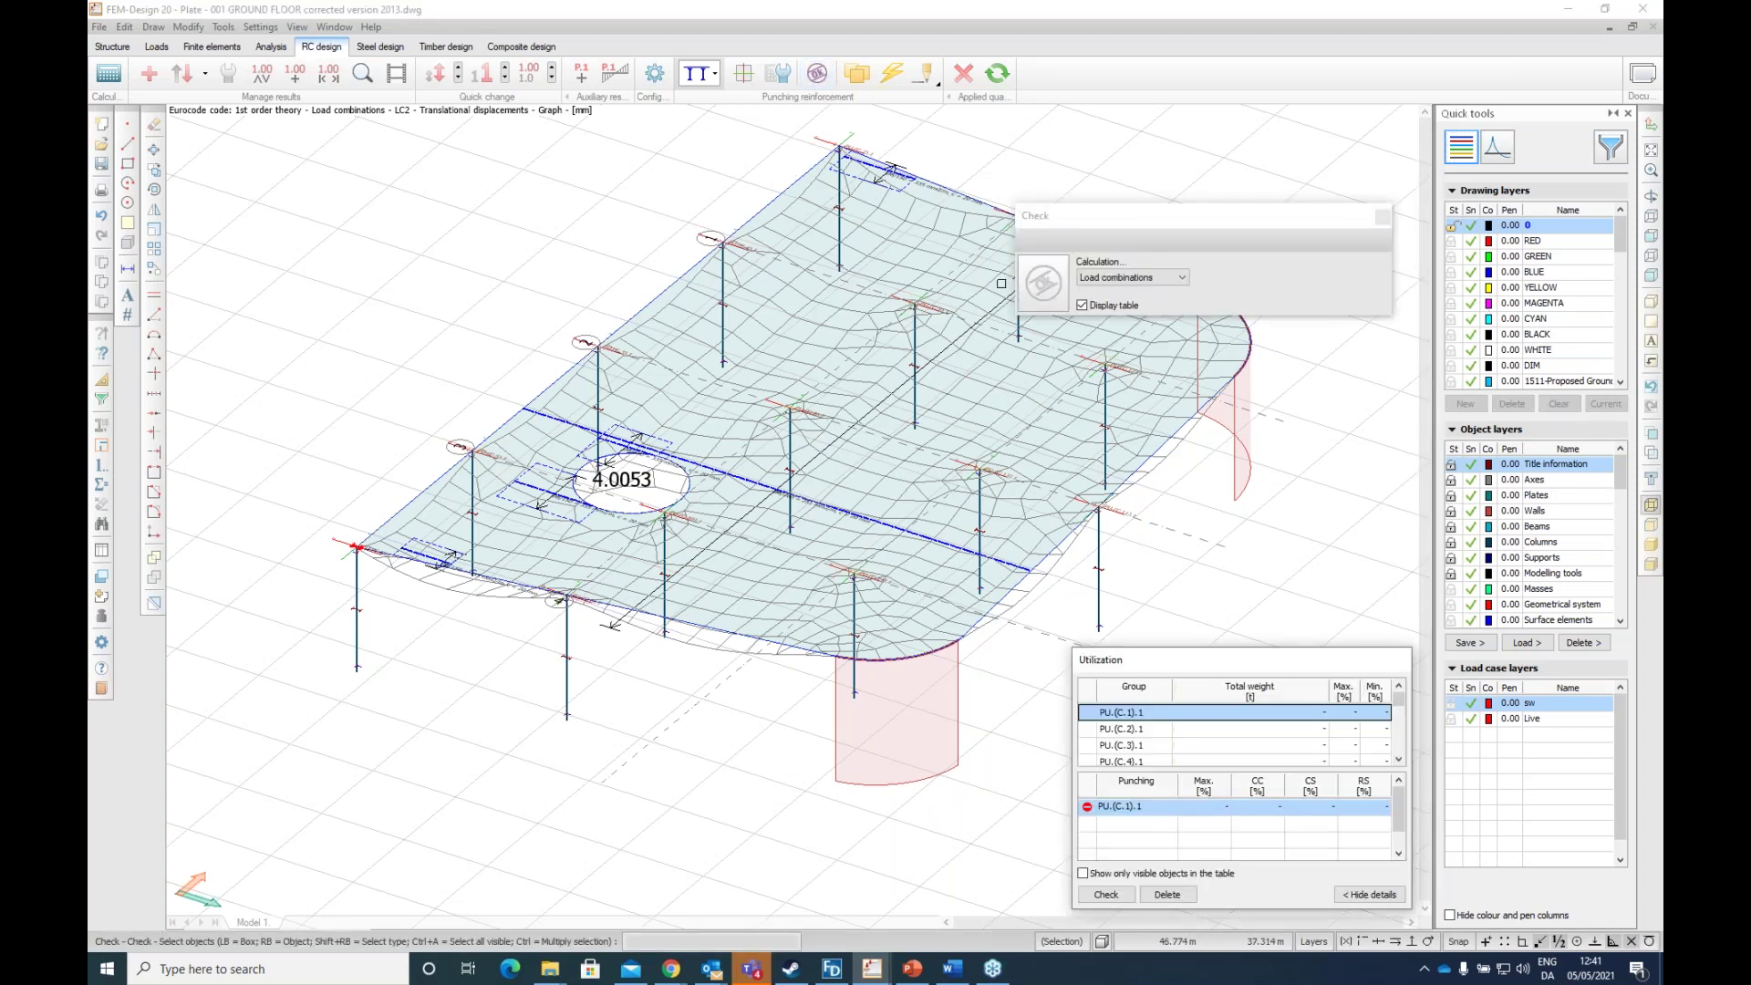
key("Escape")
scroll(1546, 561, "down", 5)
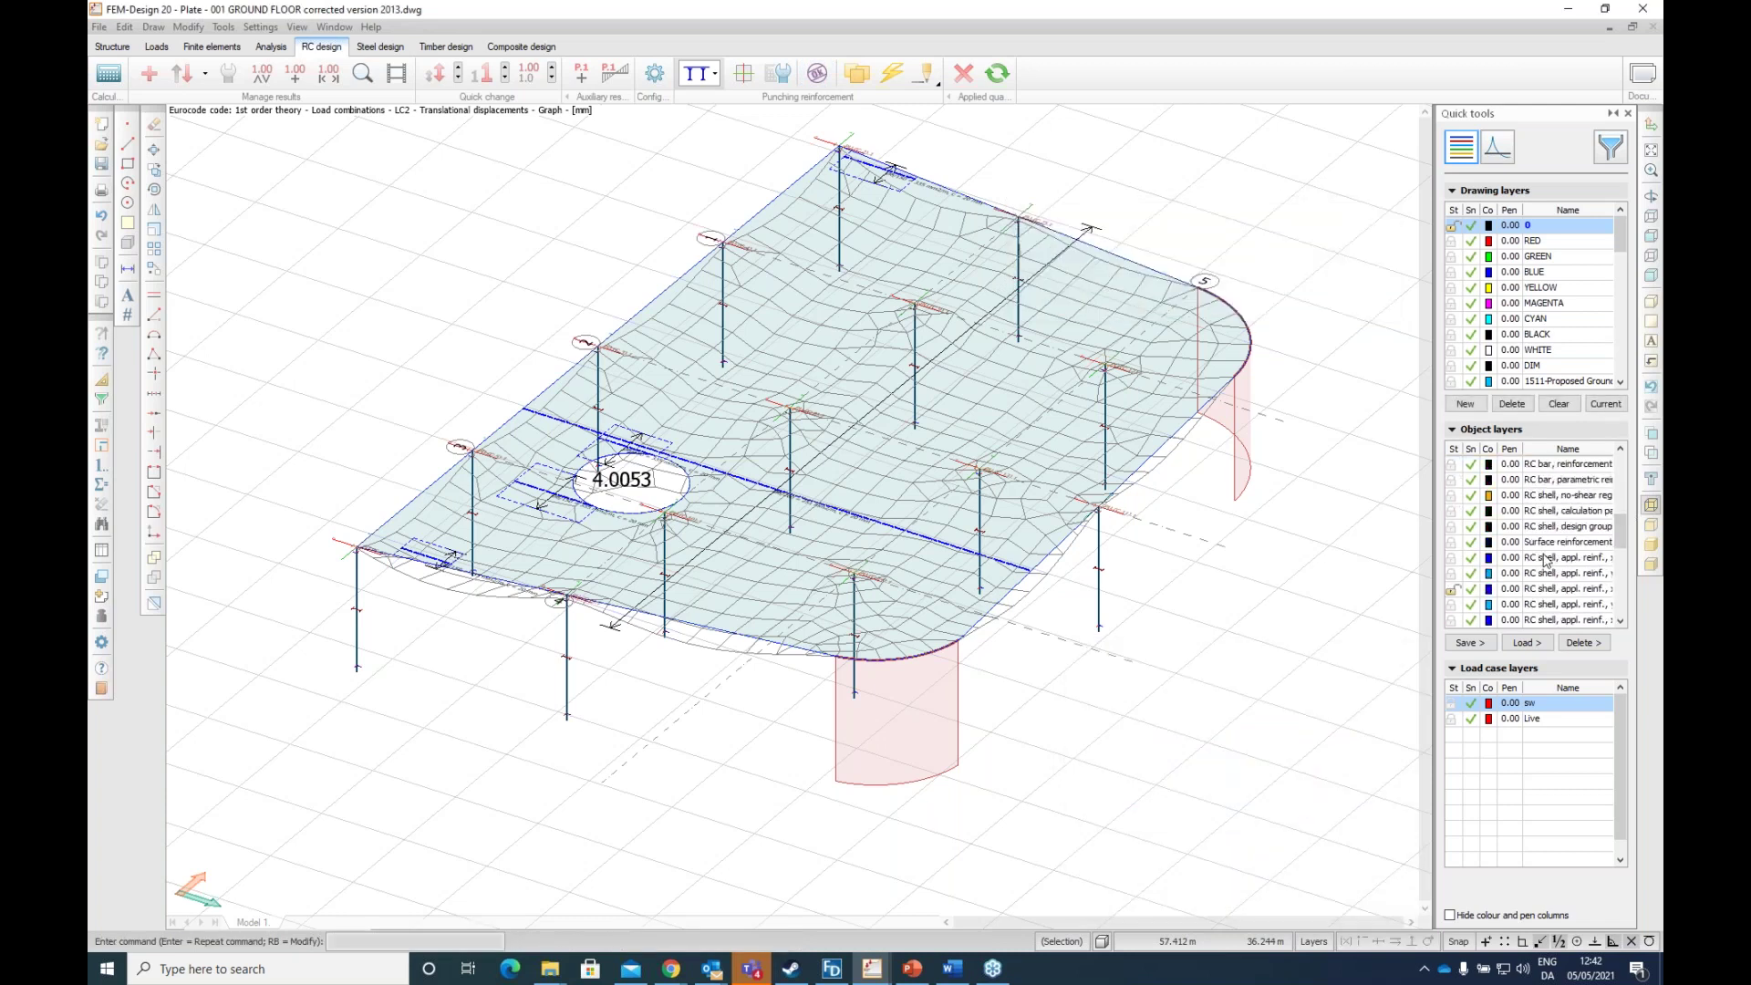
scroll(1546, 561, "down", 1)
left_click(1454, 574)
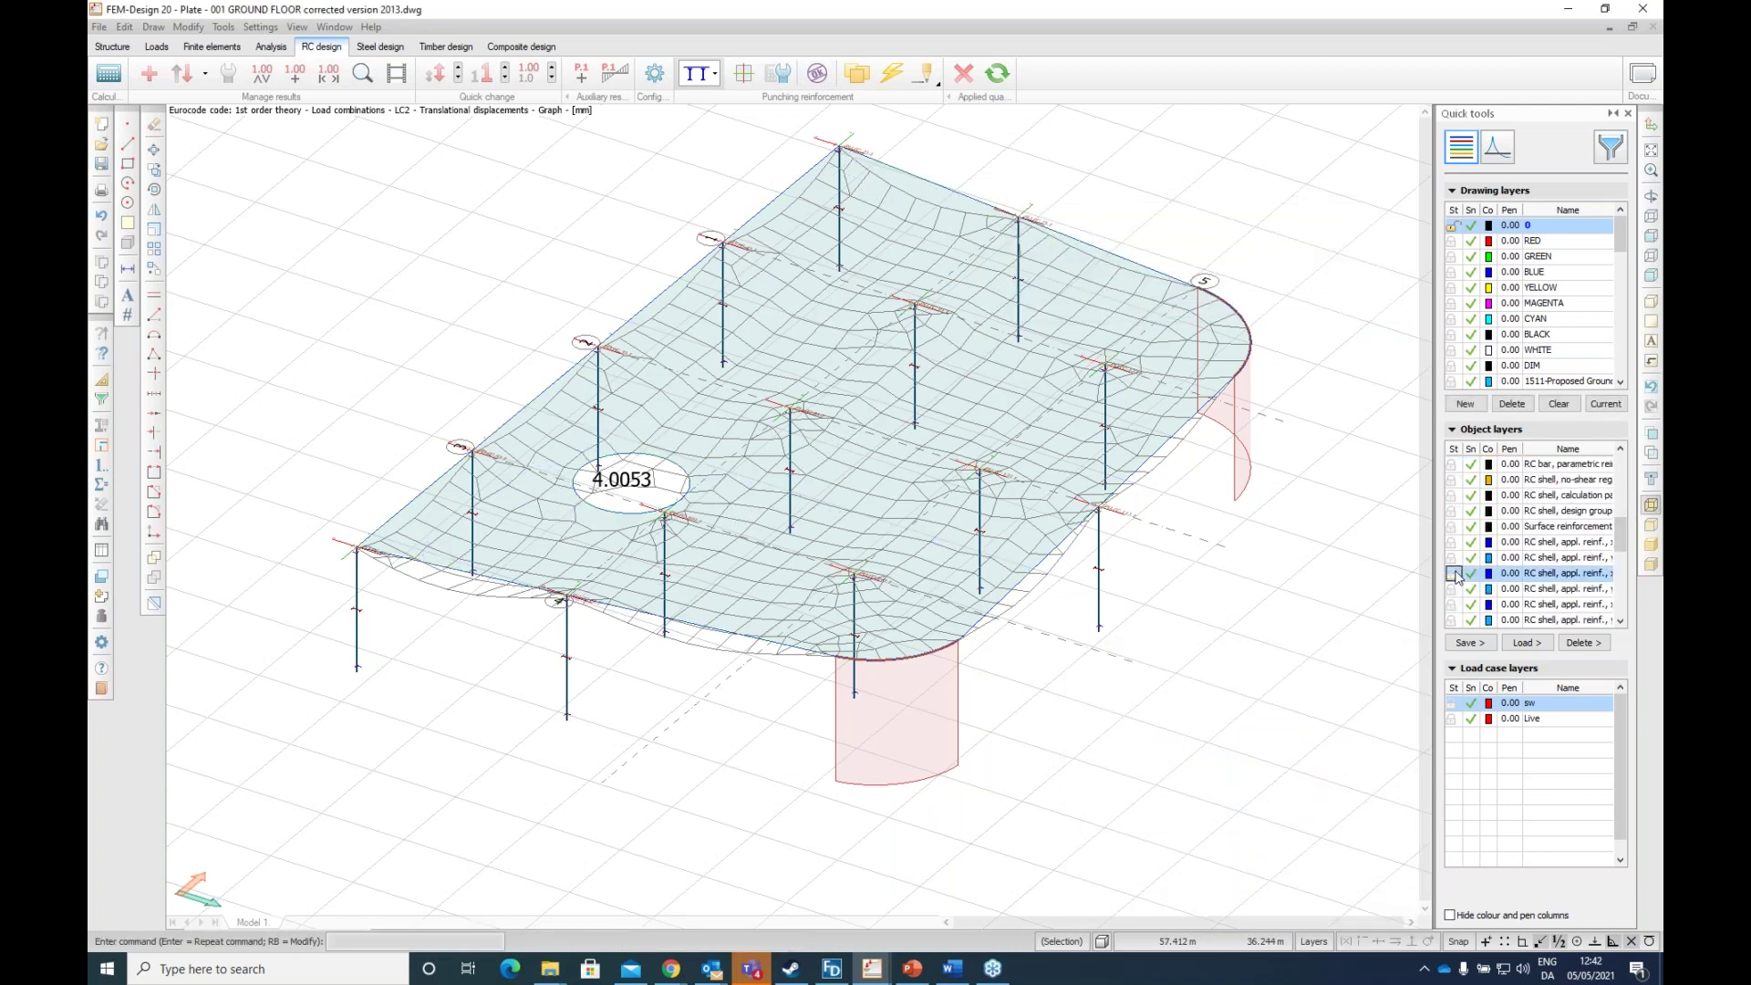
scroll(1185, 365, "up", 2)
scroll(1095, 292, "down", 3)
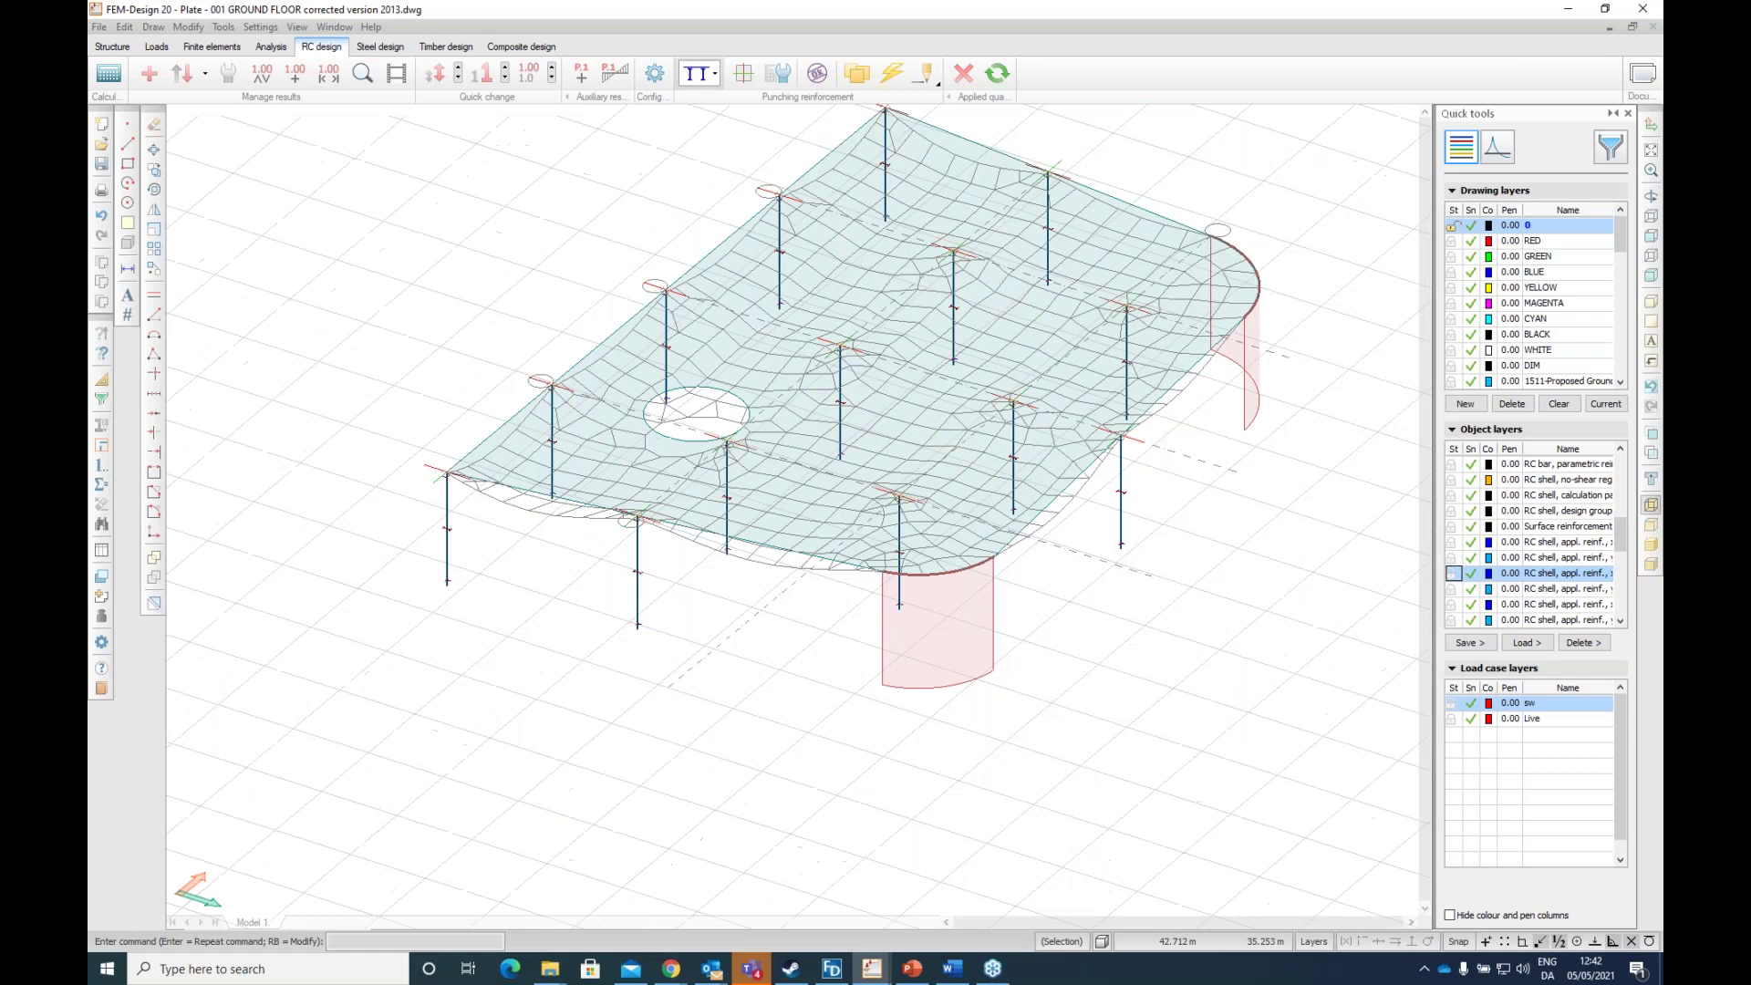
Step: Run the punching check on all column punching groups for load combinations
left_click(818, 74)
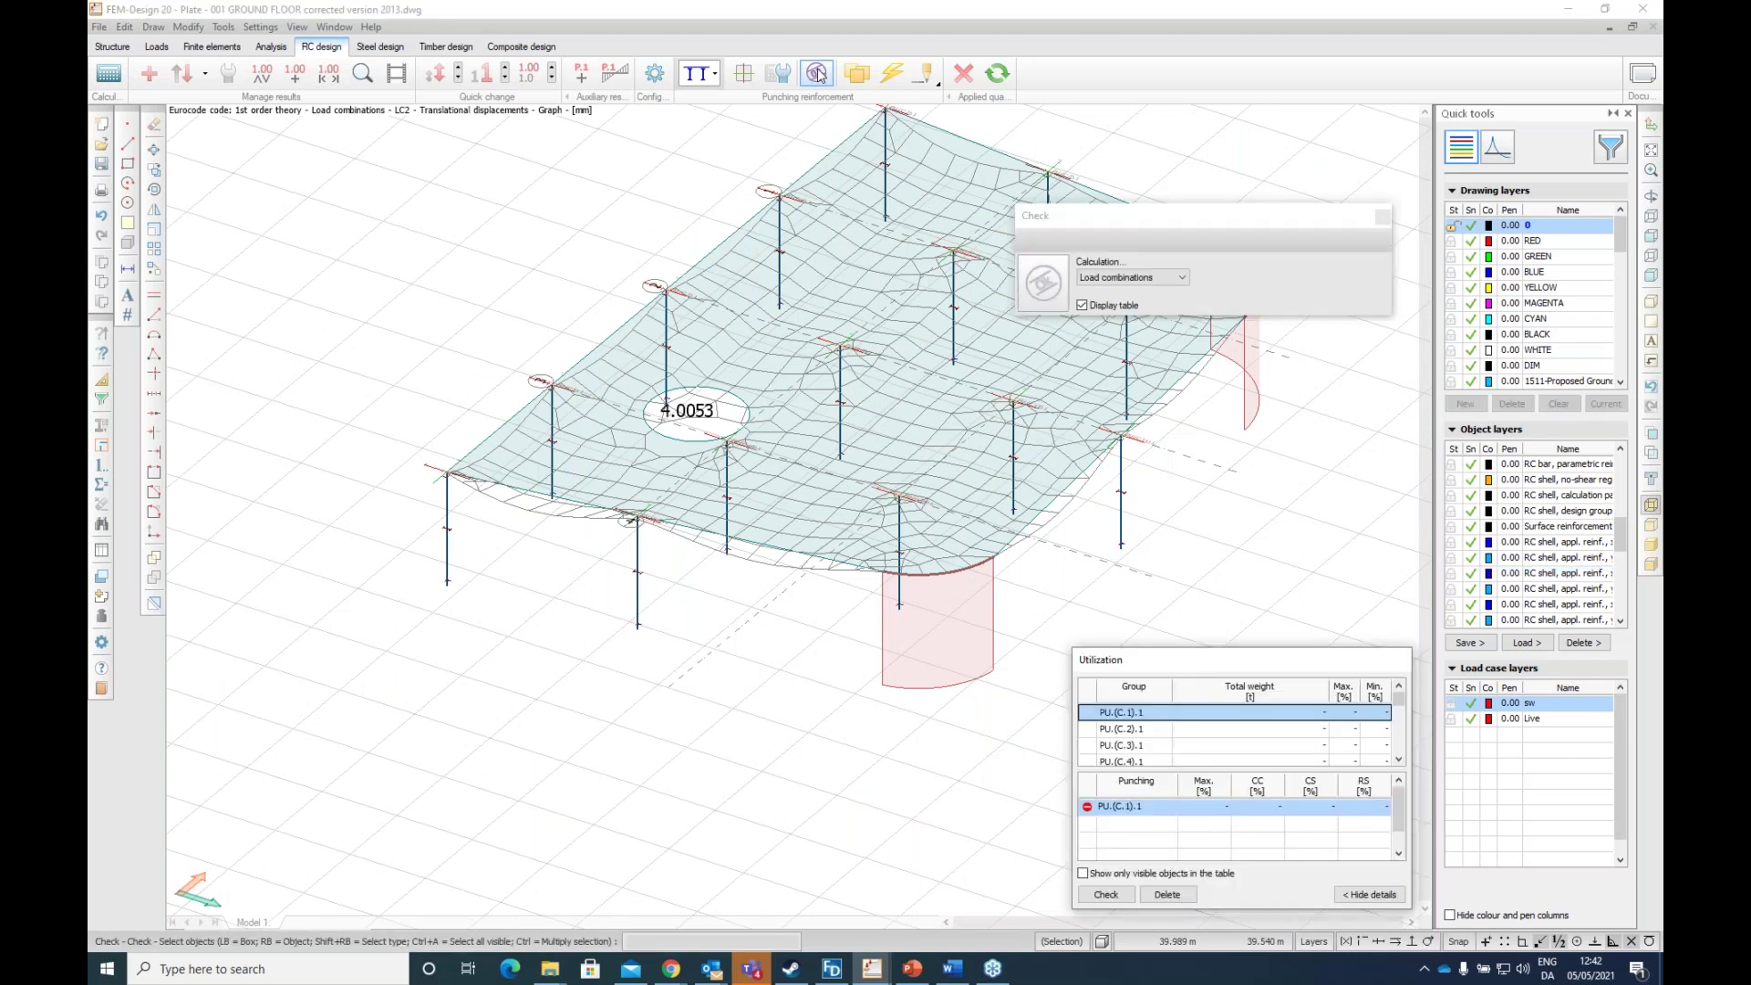
left_click(1153, 730)
left_click(1155, 713)
middle_click_drag(1030, 372, 838, 541)
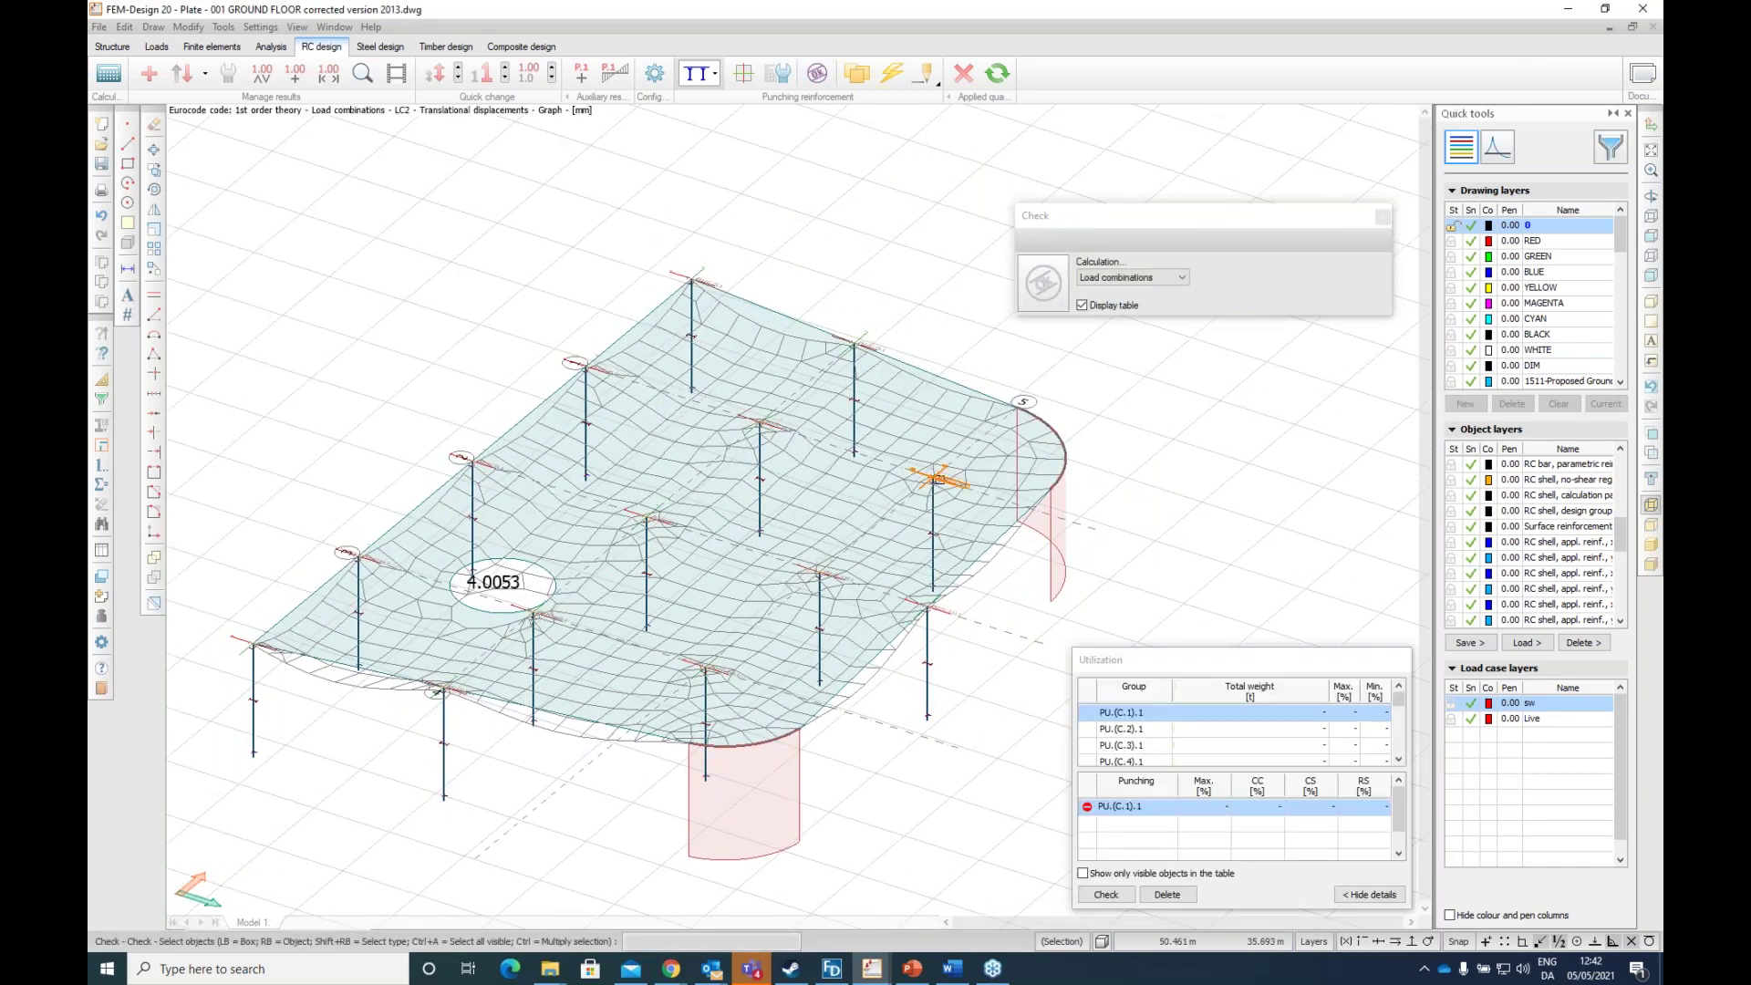
scroll(761, 430, "up", 5)
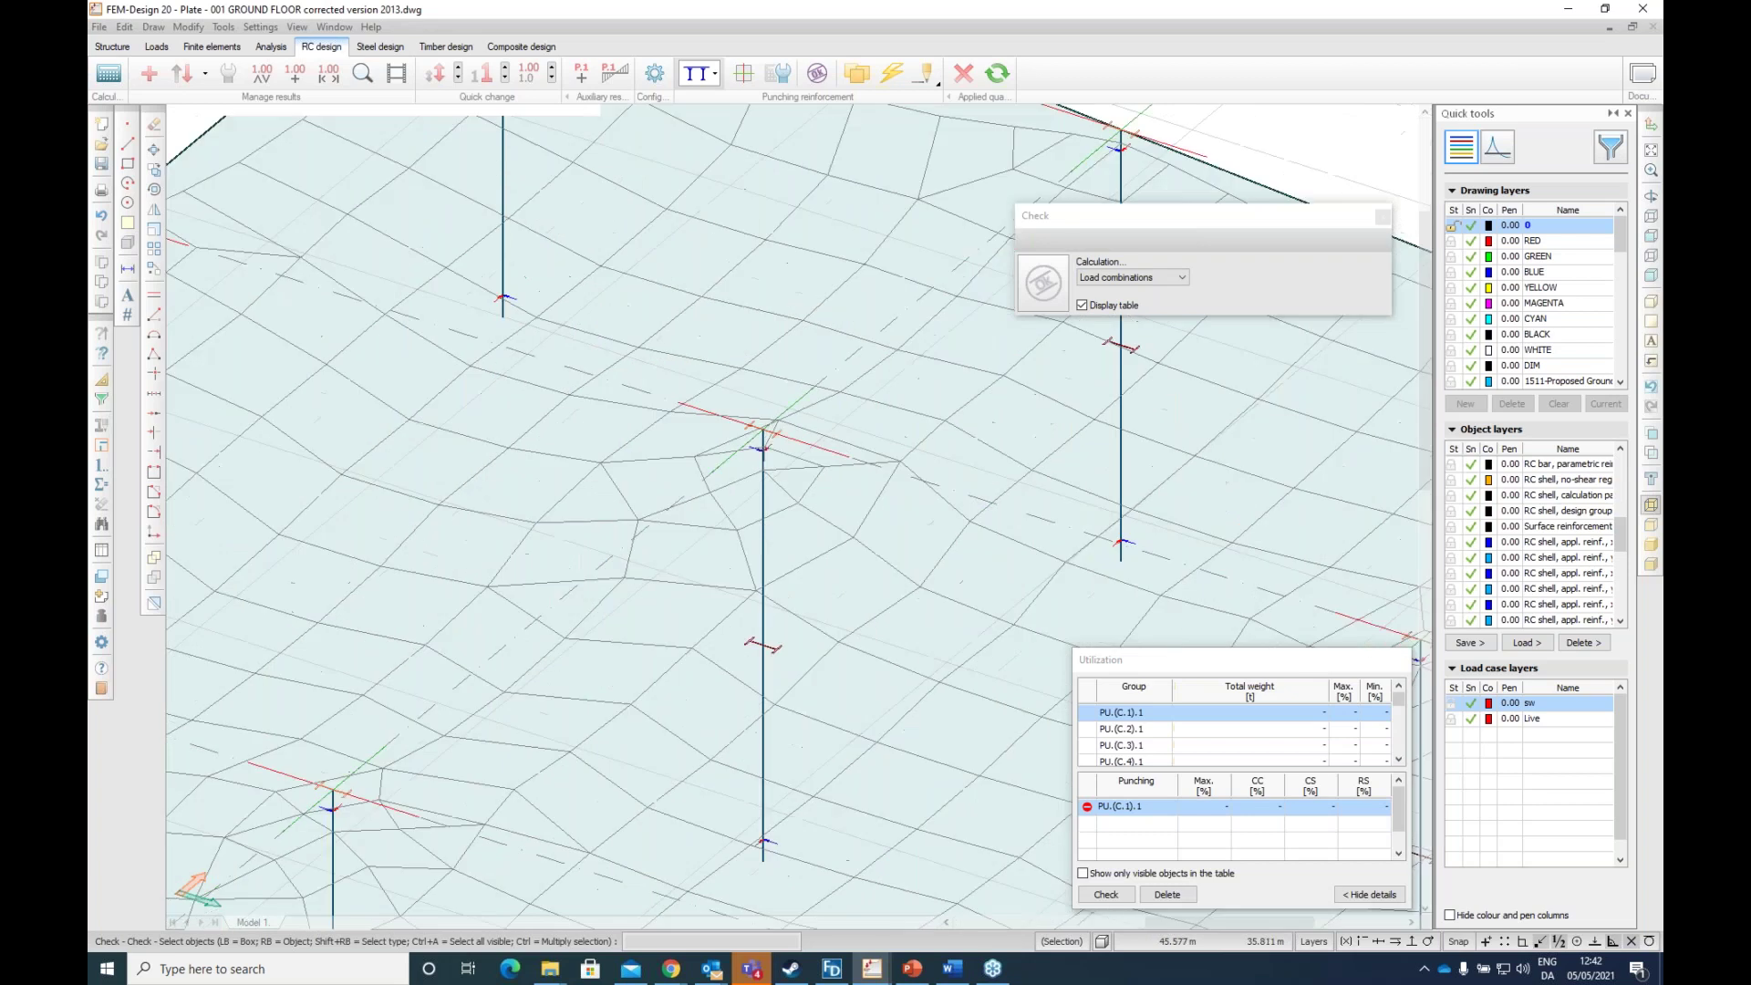
scroll(761, 441, "up", 2)
scroll(703, 364, "down", 7)
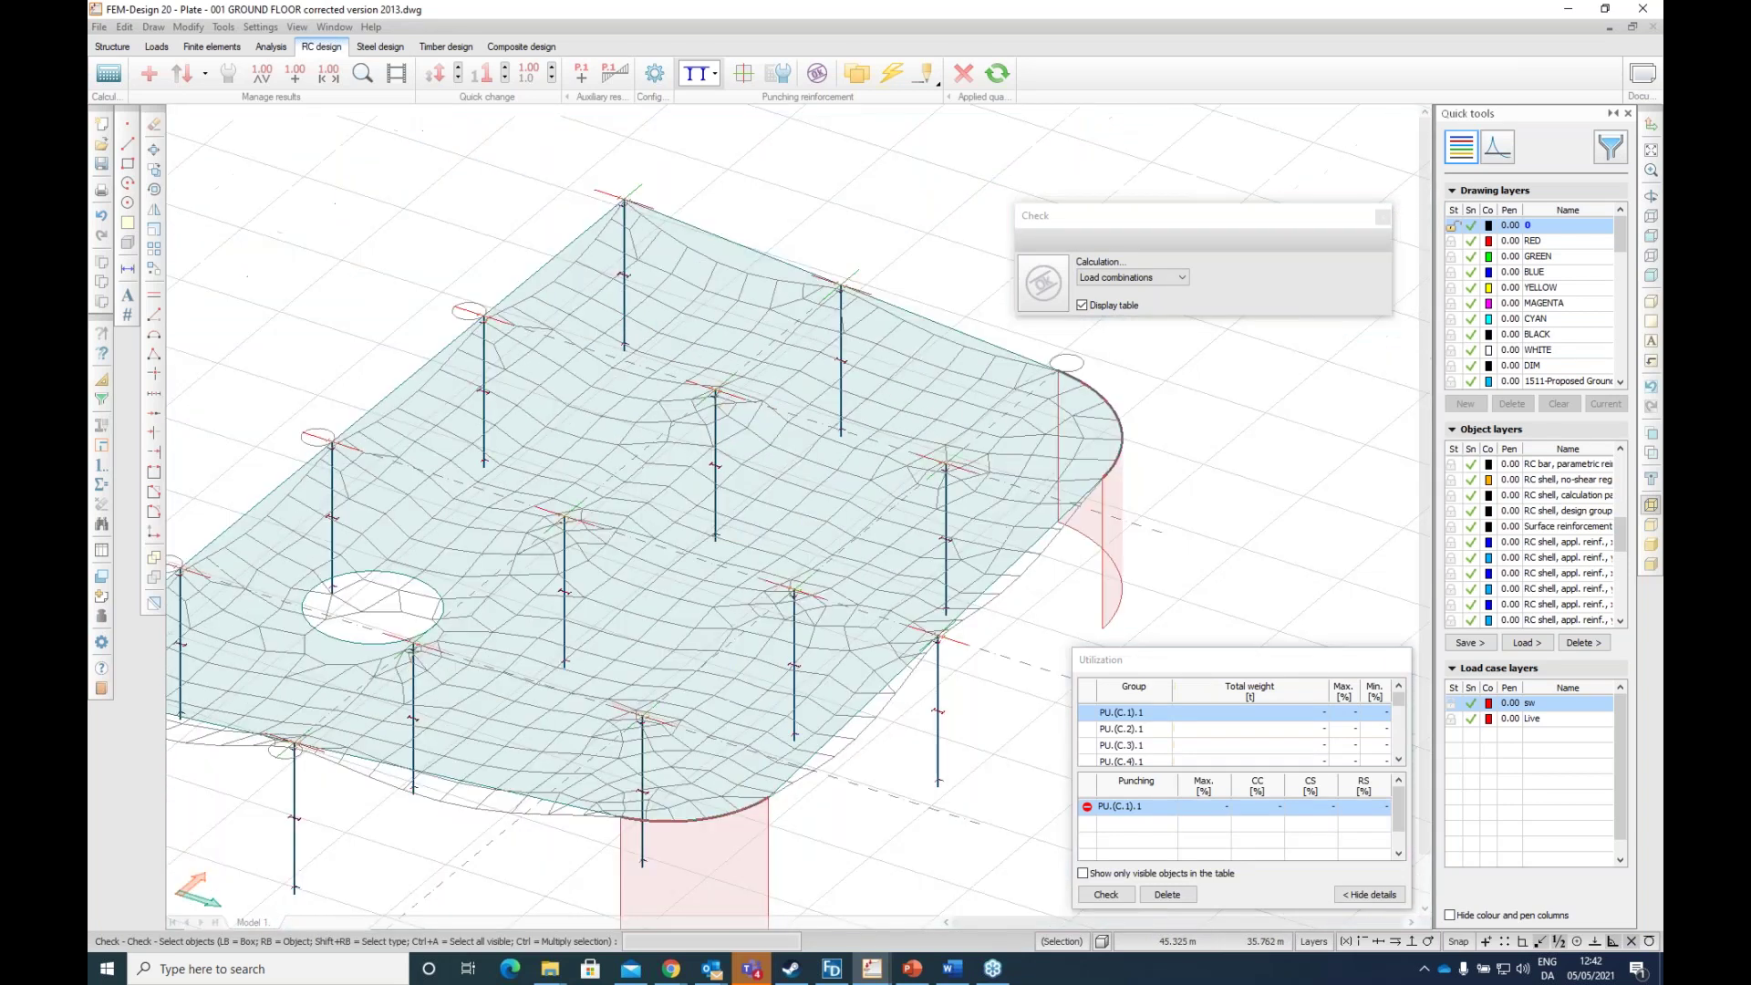
left_click_drag(1165, 658, 1117, 462)
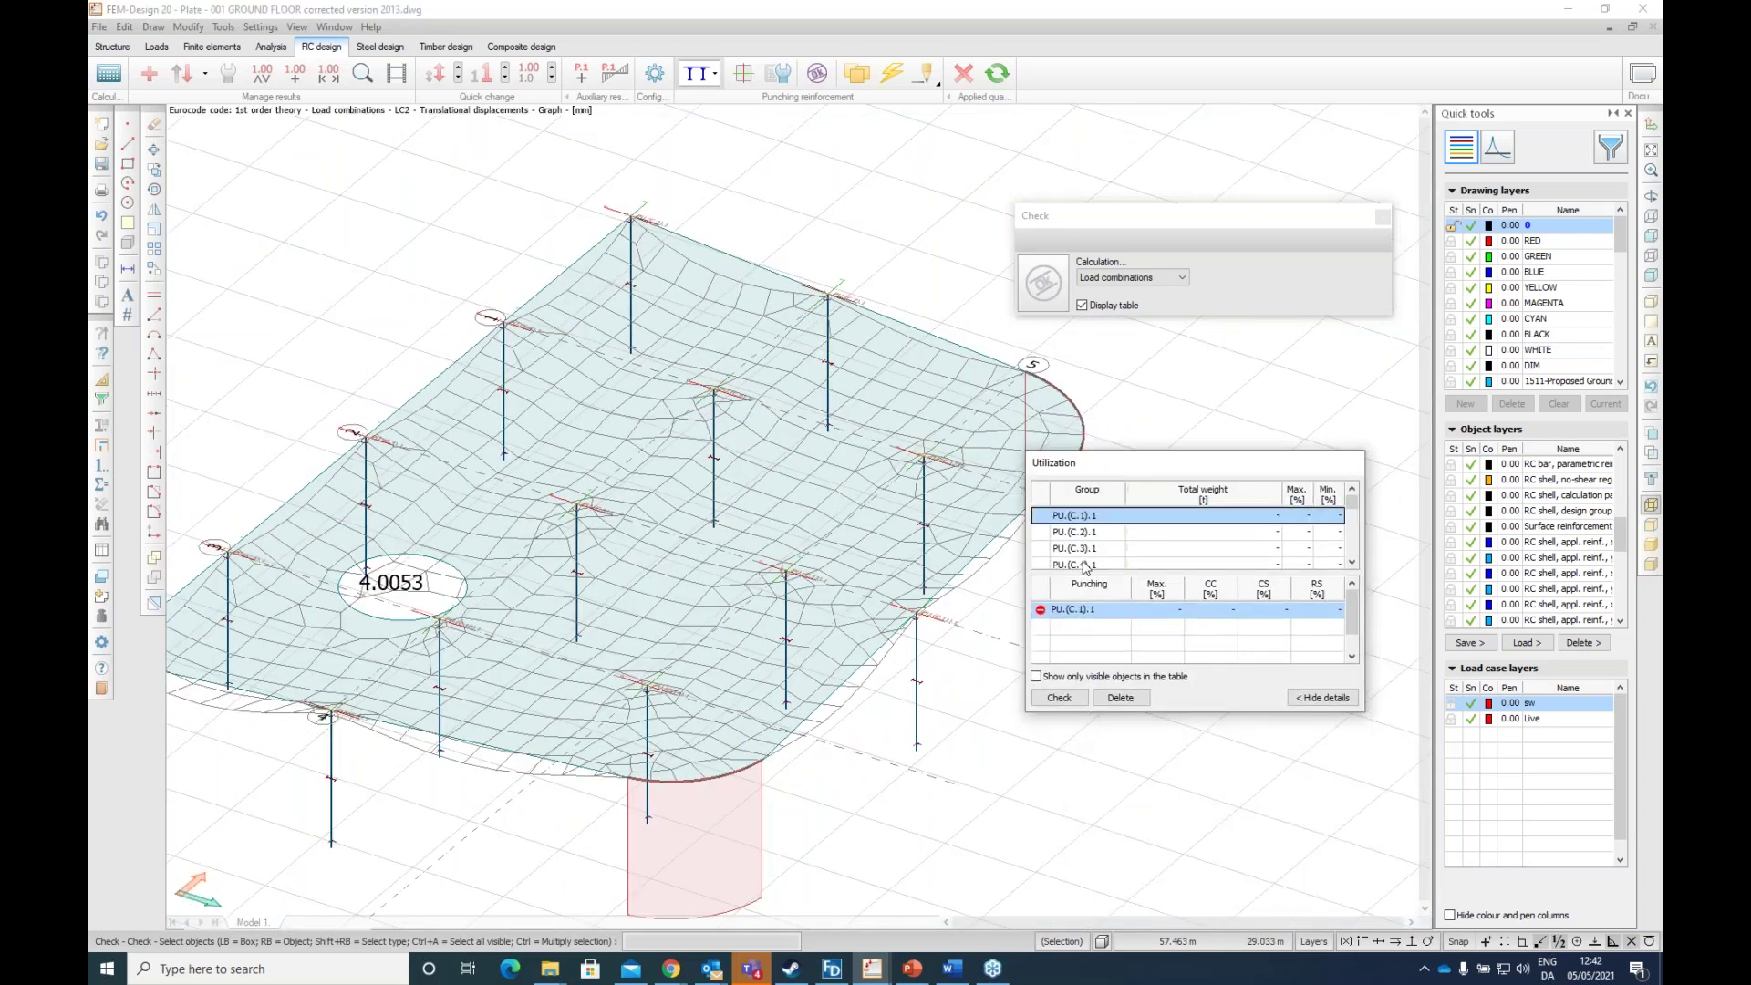
key("ctrl+a")
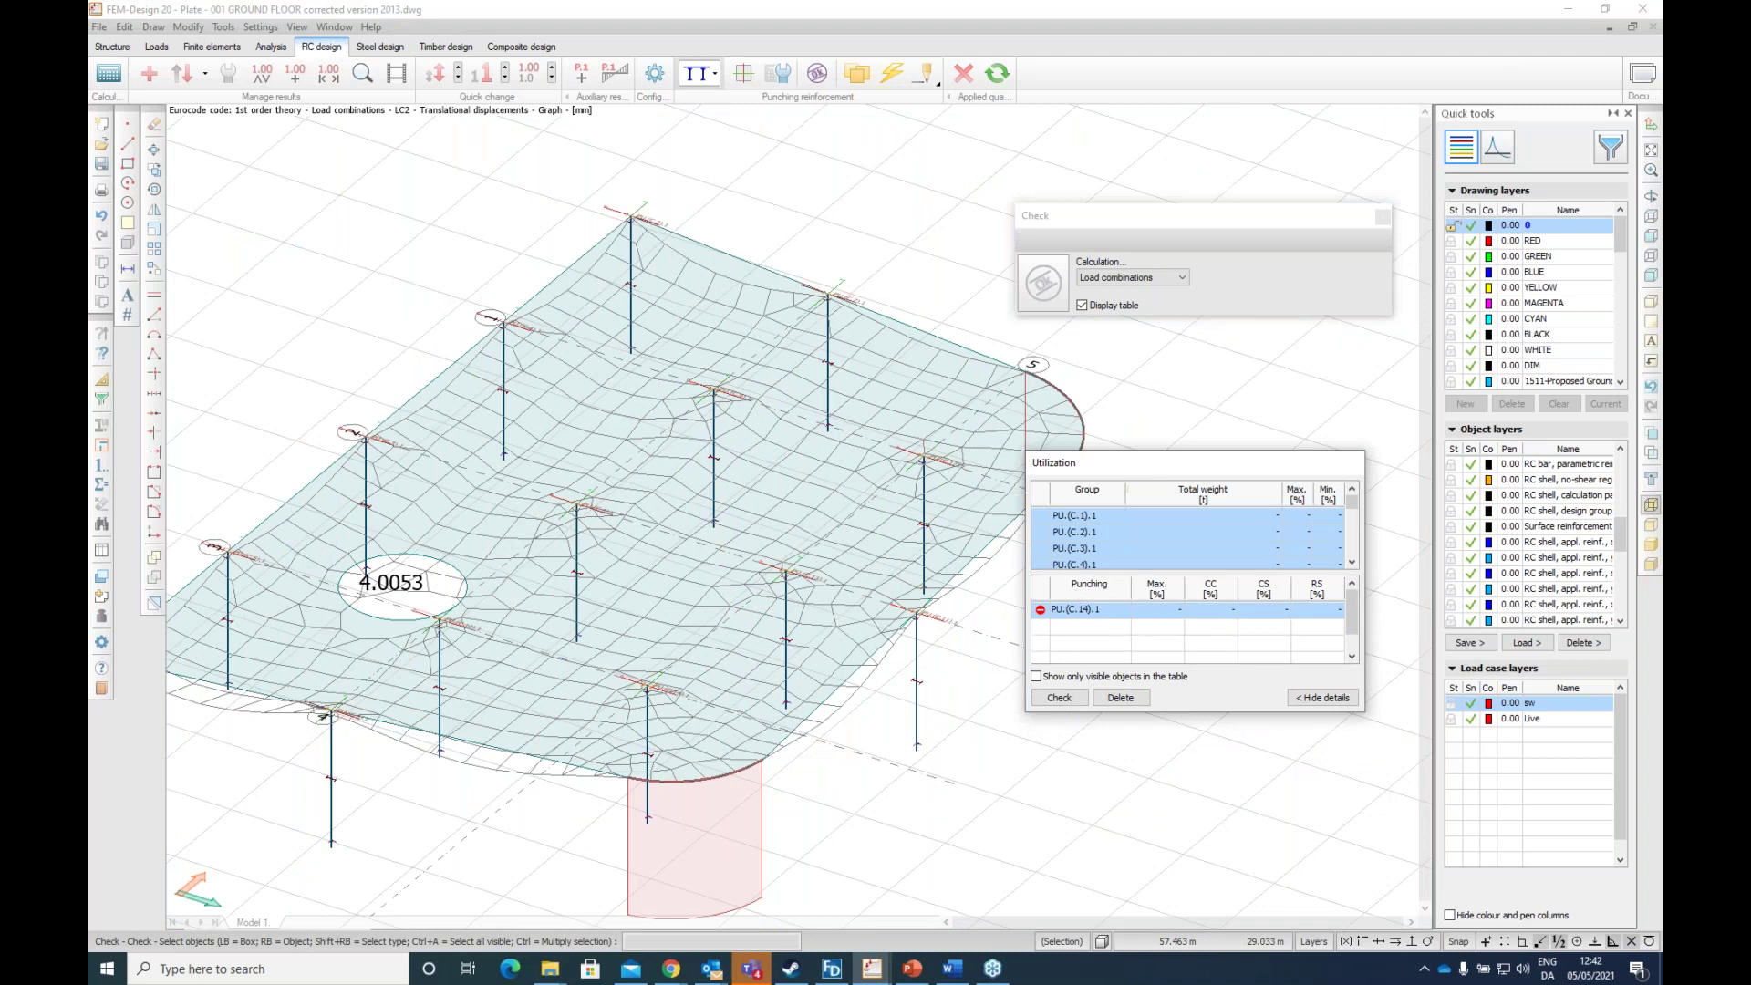
left_click(1059, 698)
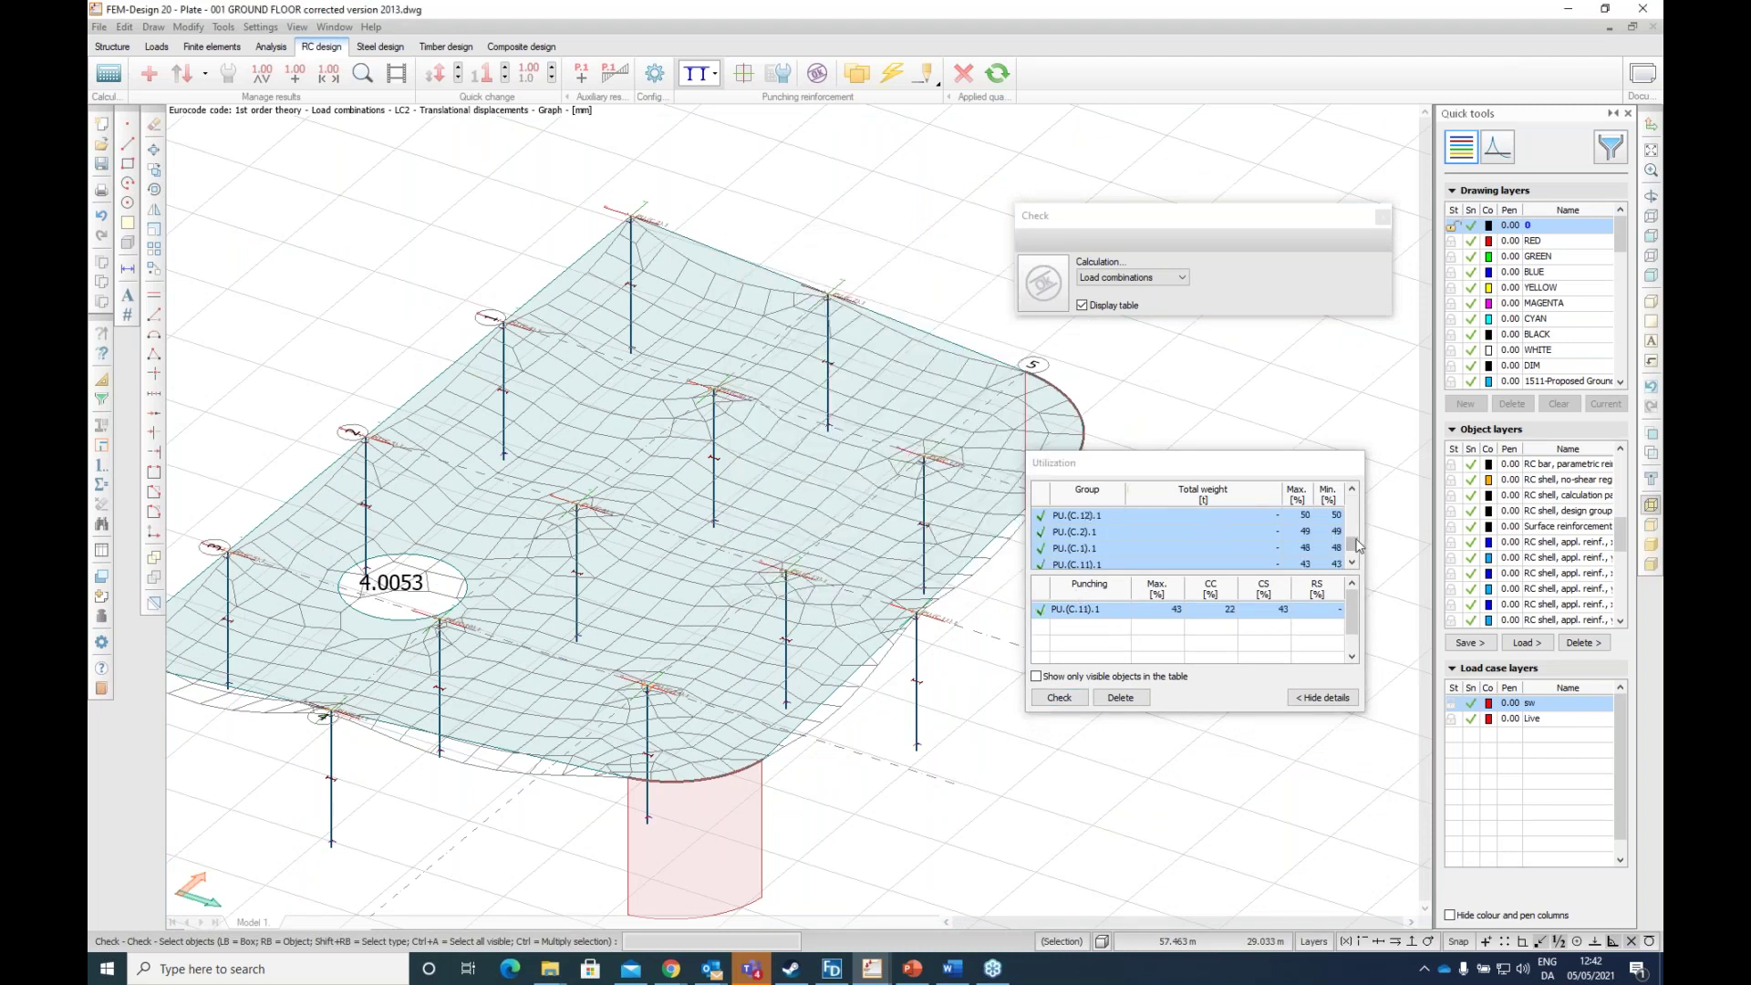
Step: Review the punching utilization list and locate punching group PU.(C.8).1 on the slab
left_click_drag(1354, 553, 1357, 511)
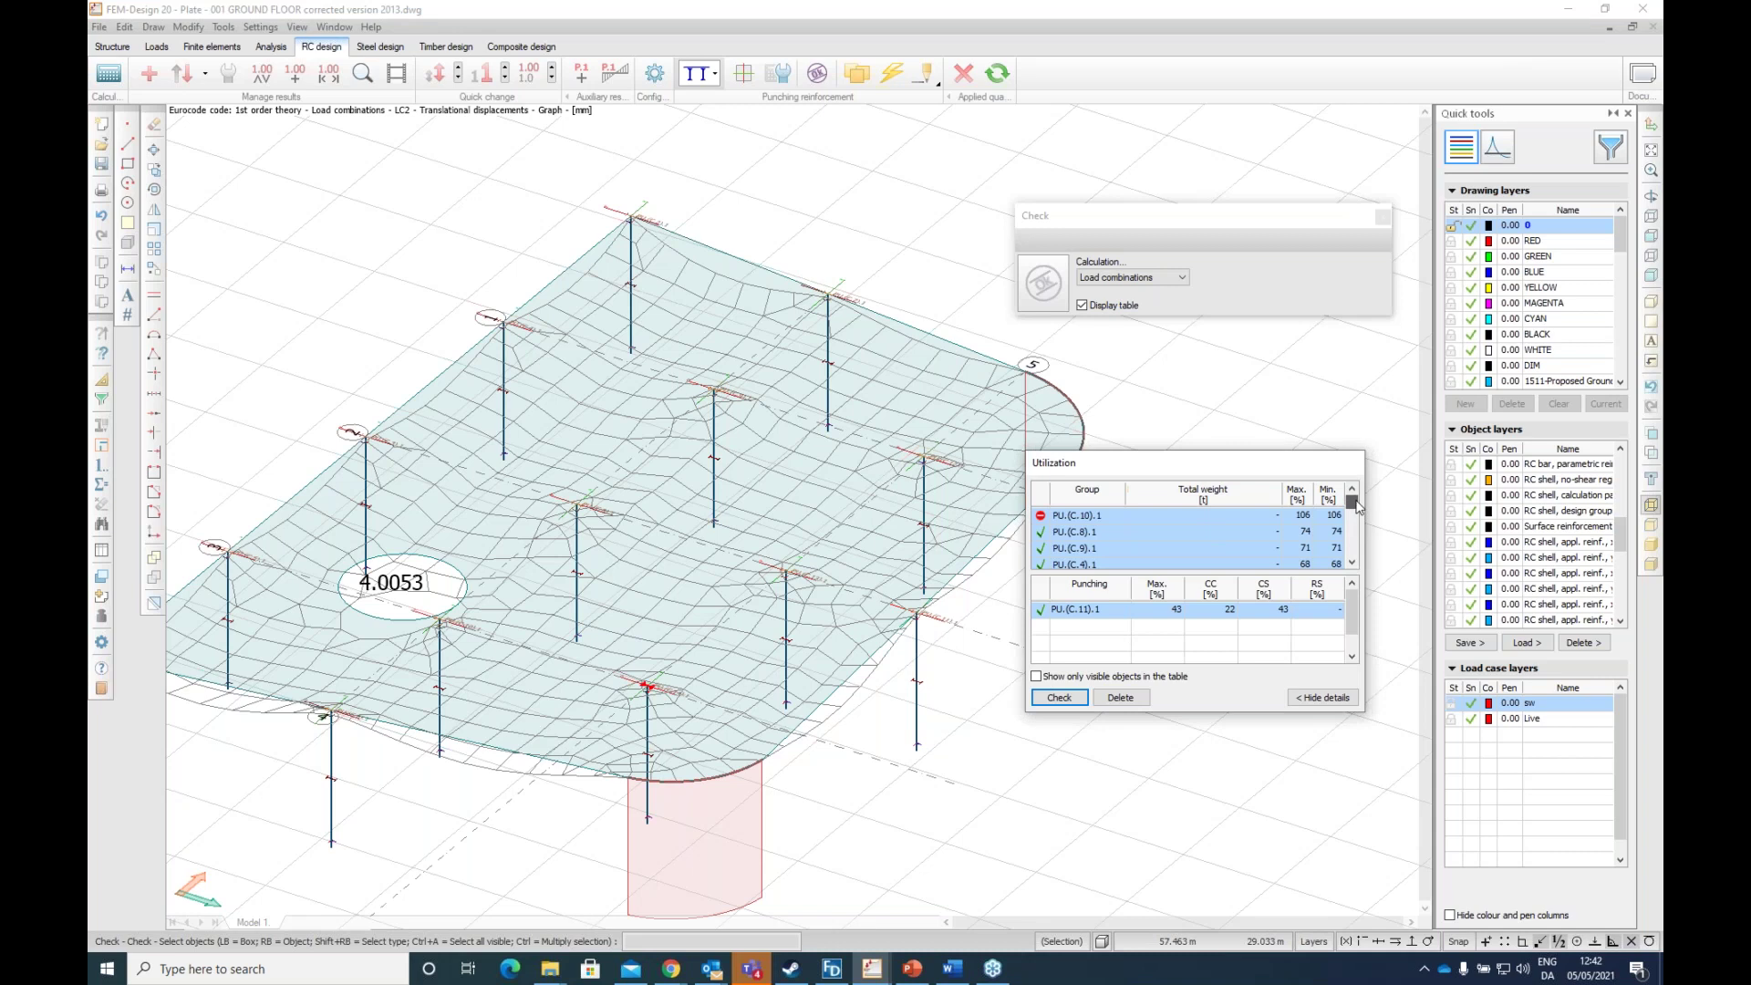
left_click(1074, 538)
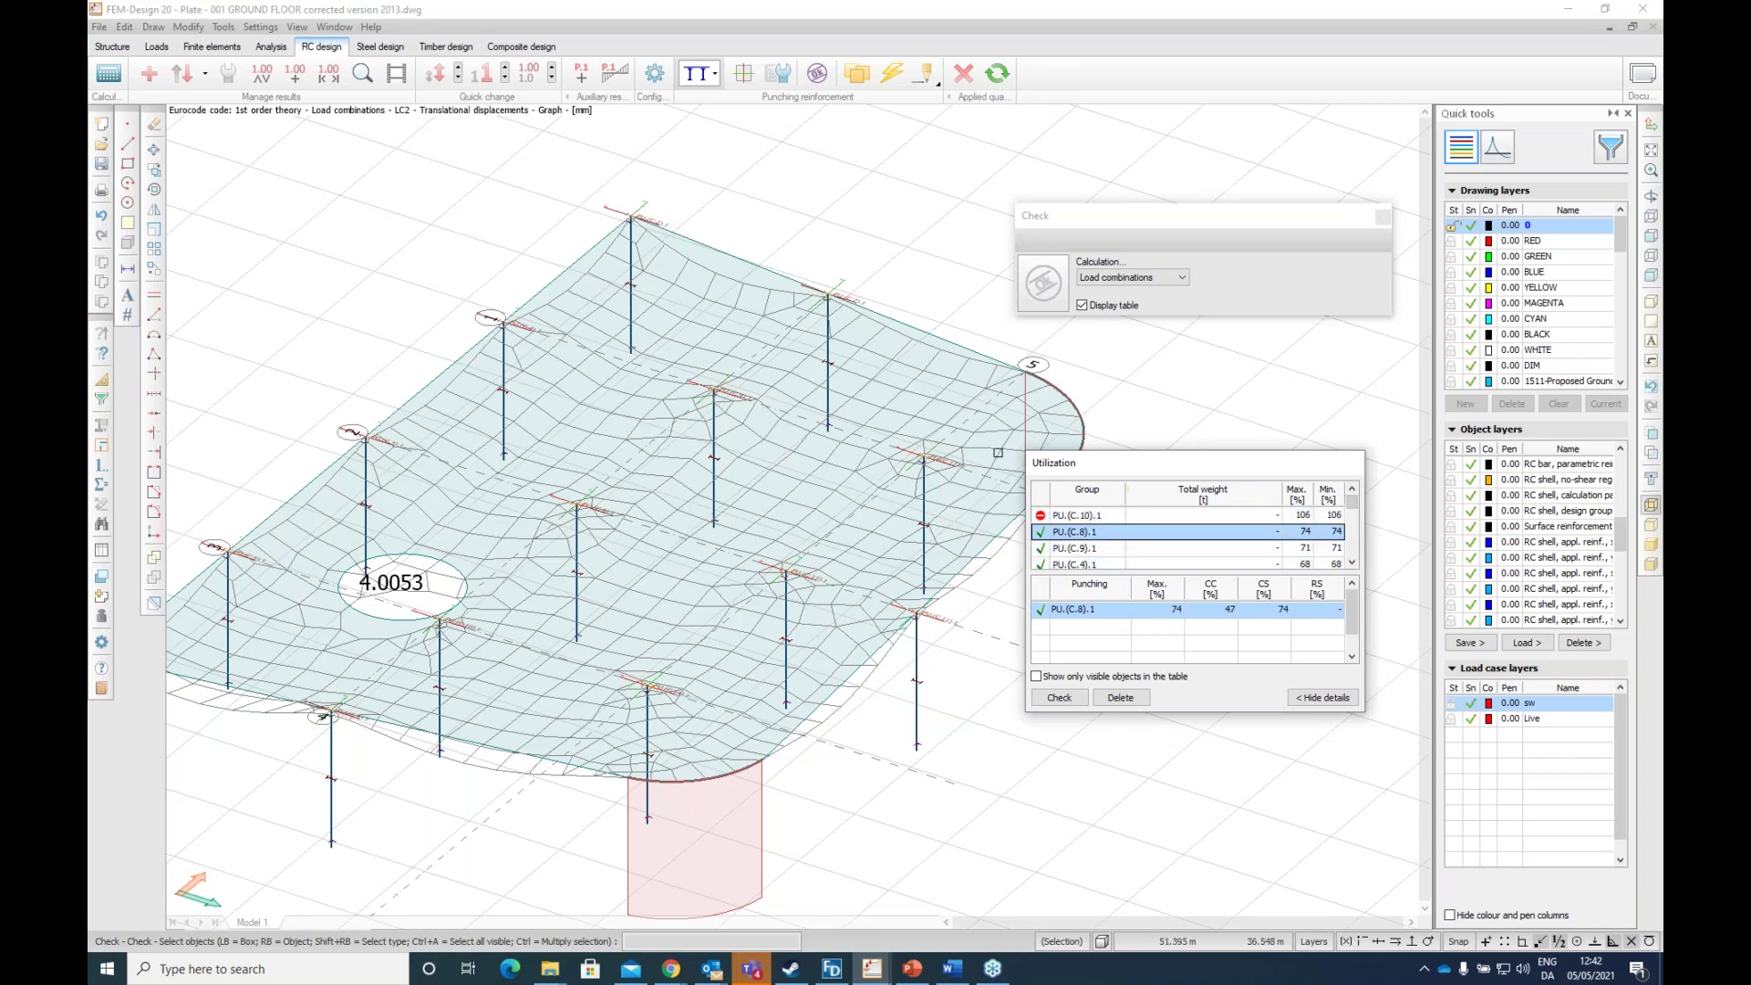
scroll(913, 317, "down", 2)
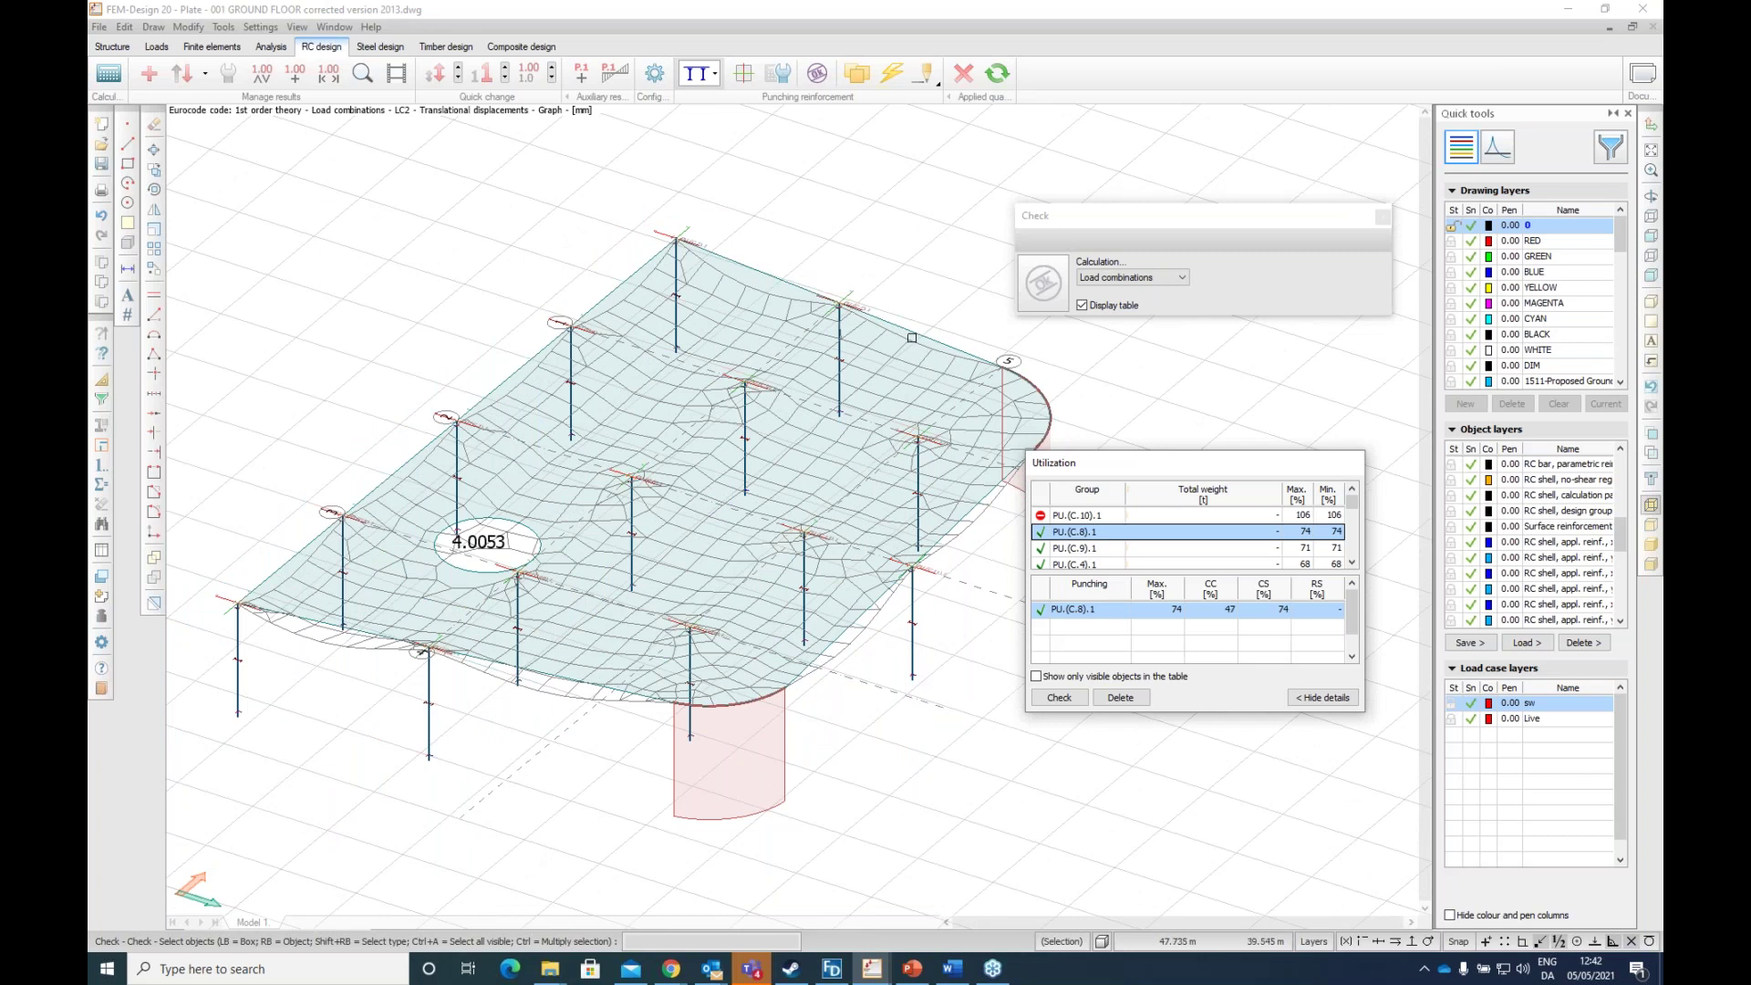
scroll(911, 337, "up", 2)
scroll(638, 456, "up", 5)
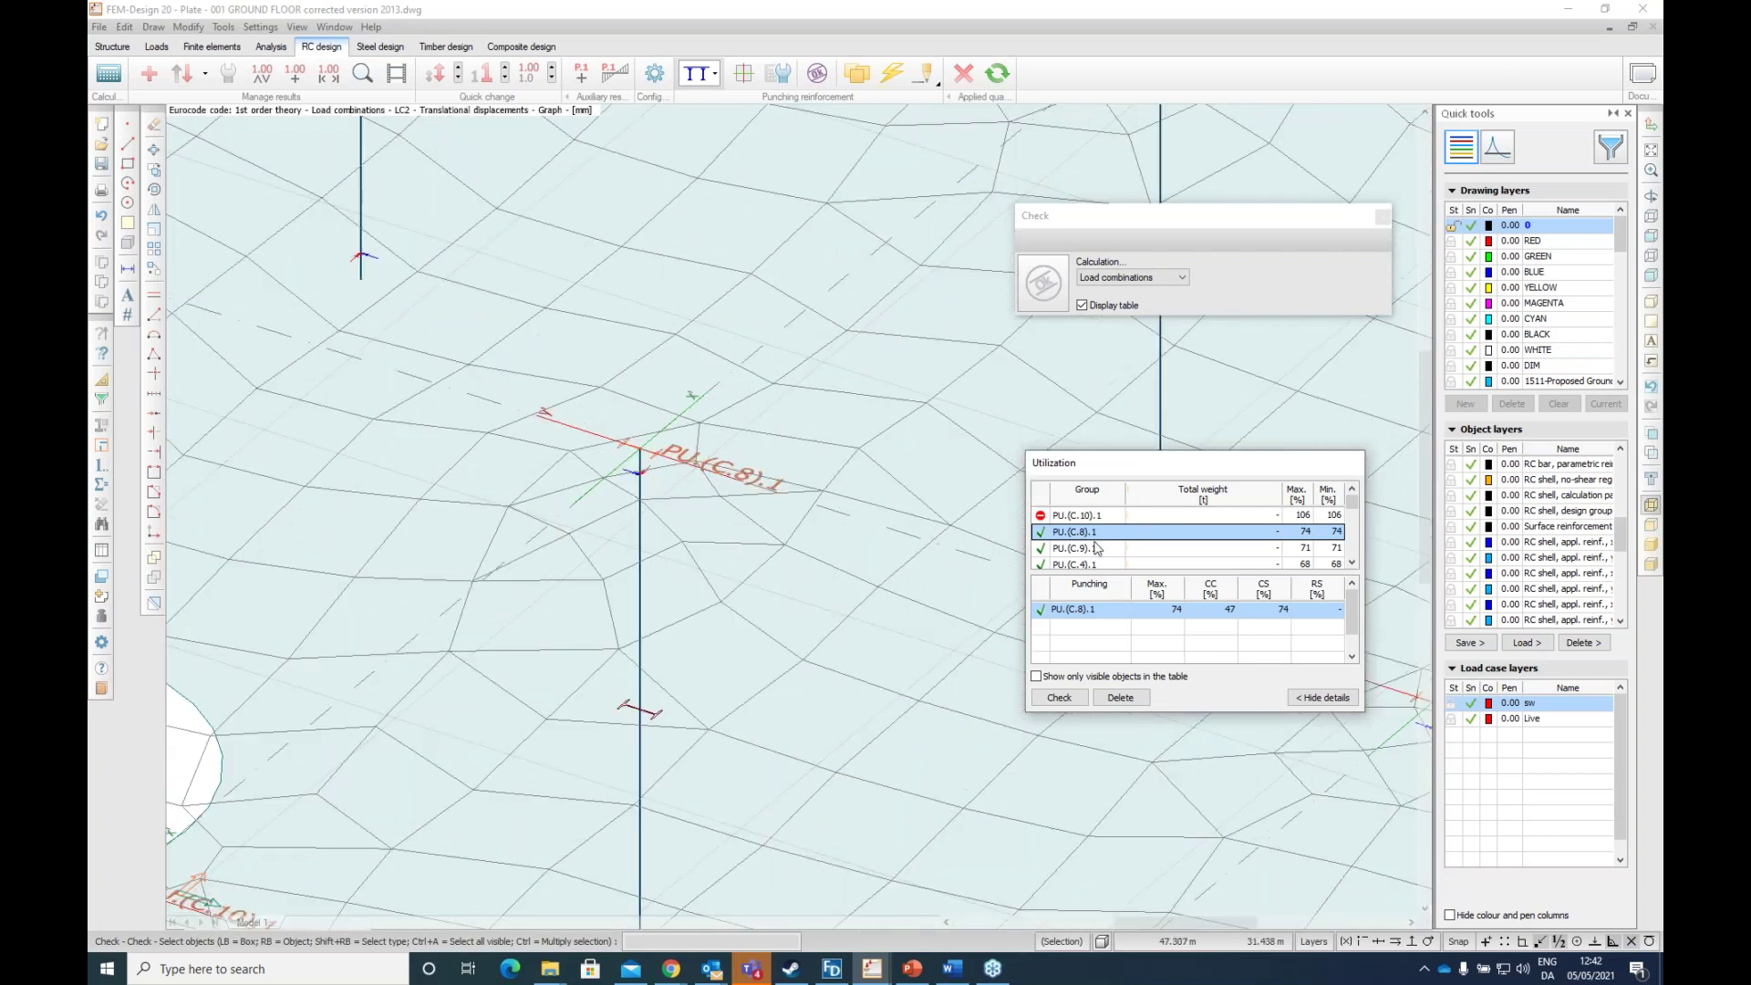
scroll(1114, 718, "down", 5)
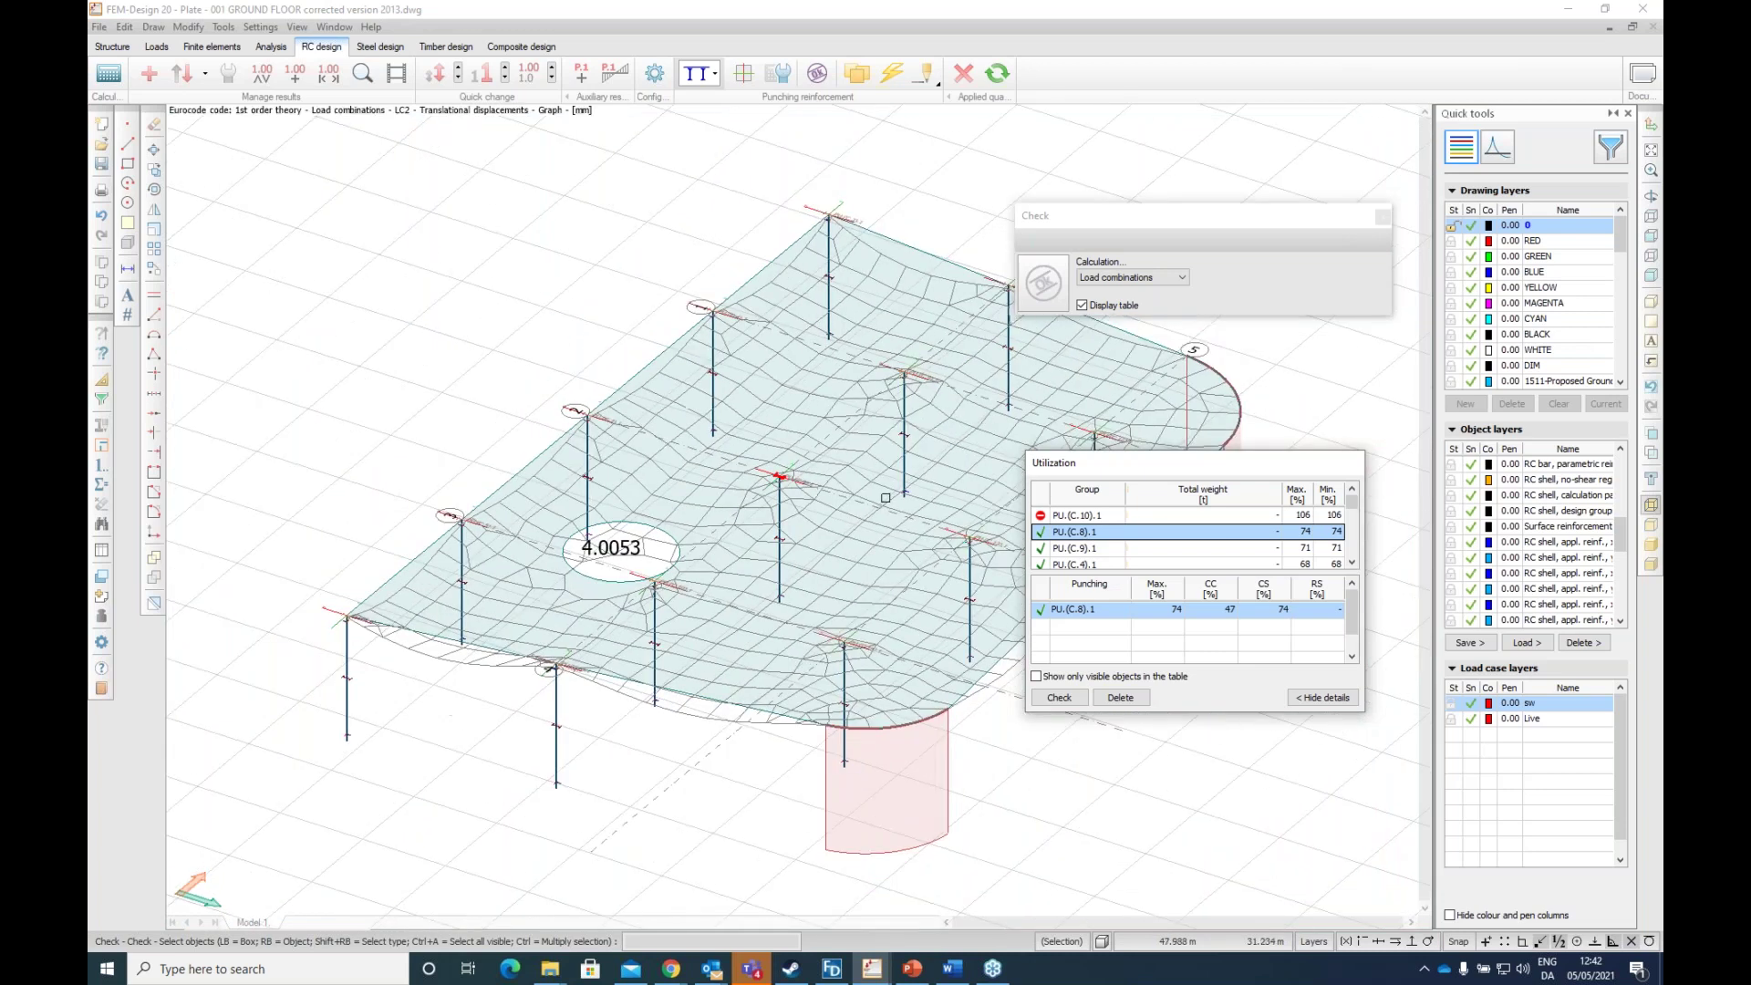
middle_click_drag(824, 491, 714, 514)
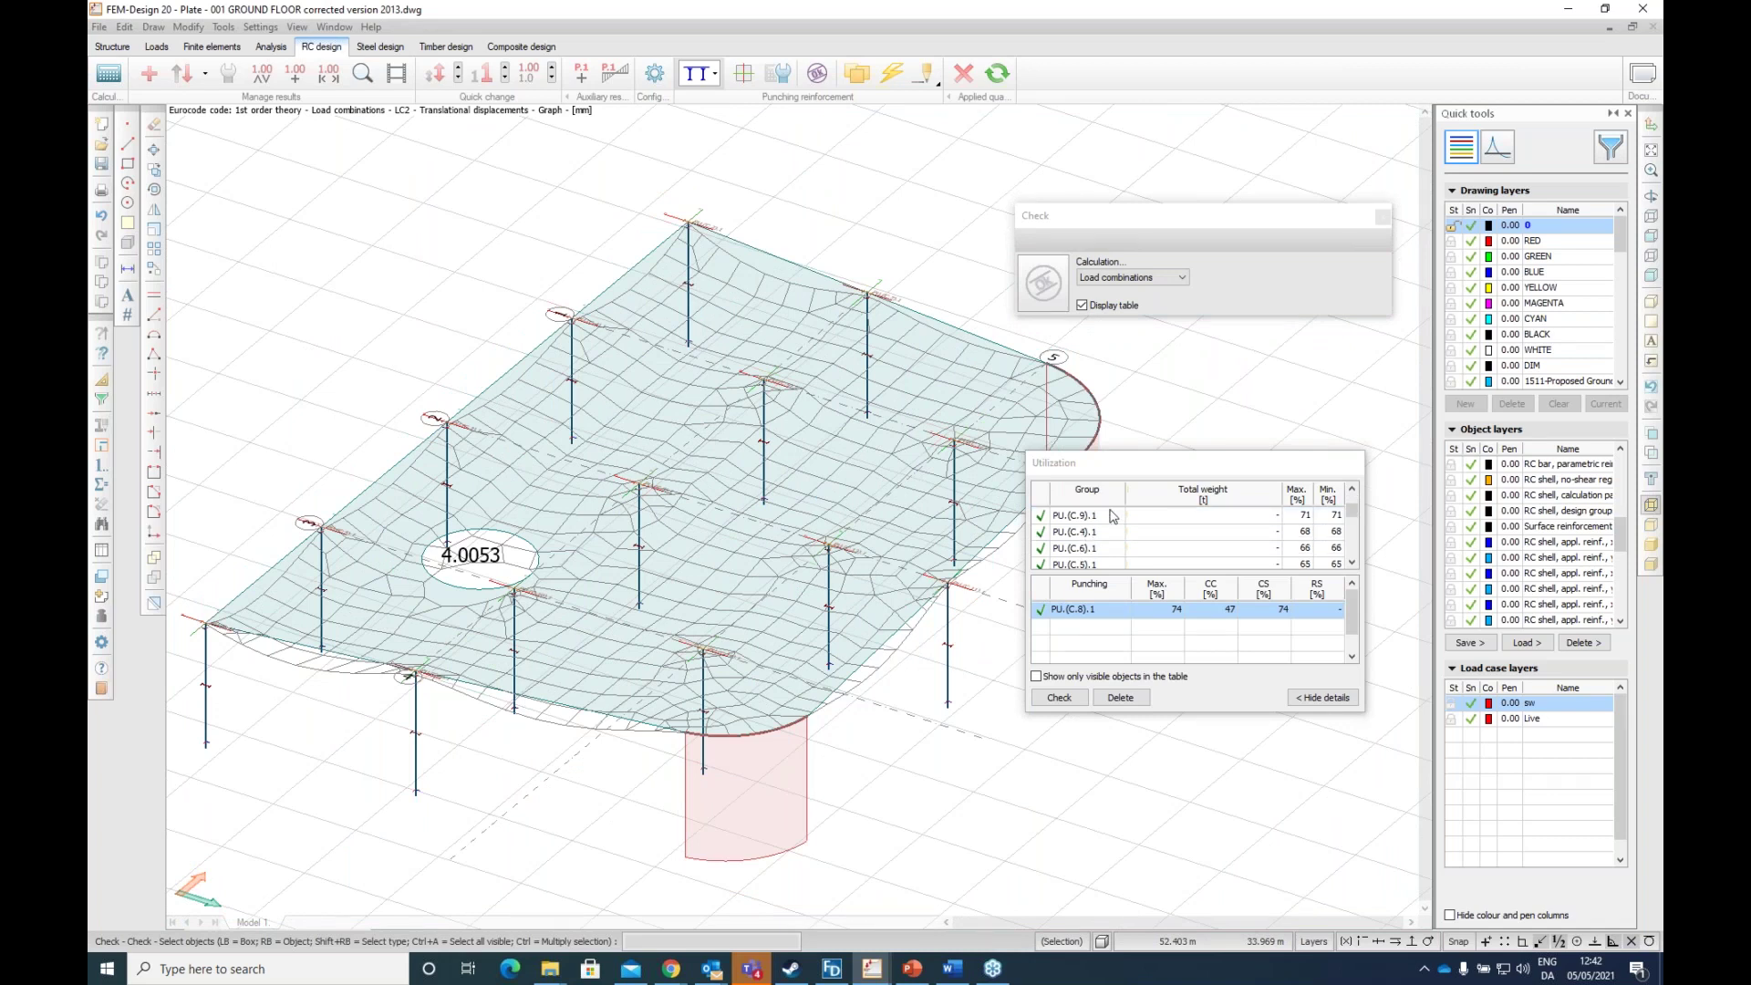
Step: Select punching group PU.(C.10).1 and examine its column beside the circular slab opening
left_click(1073, 518)
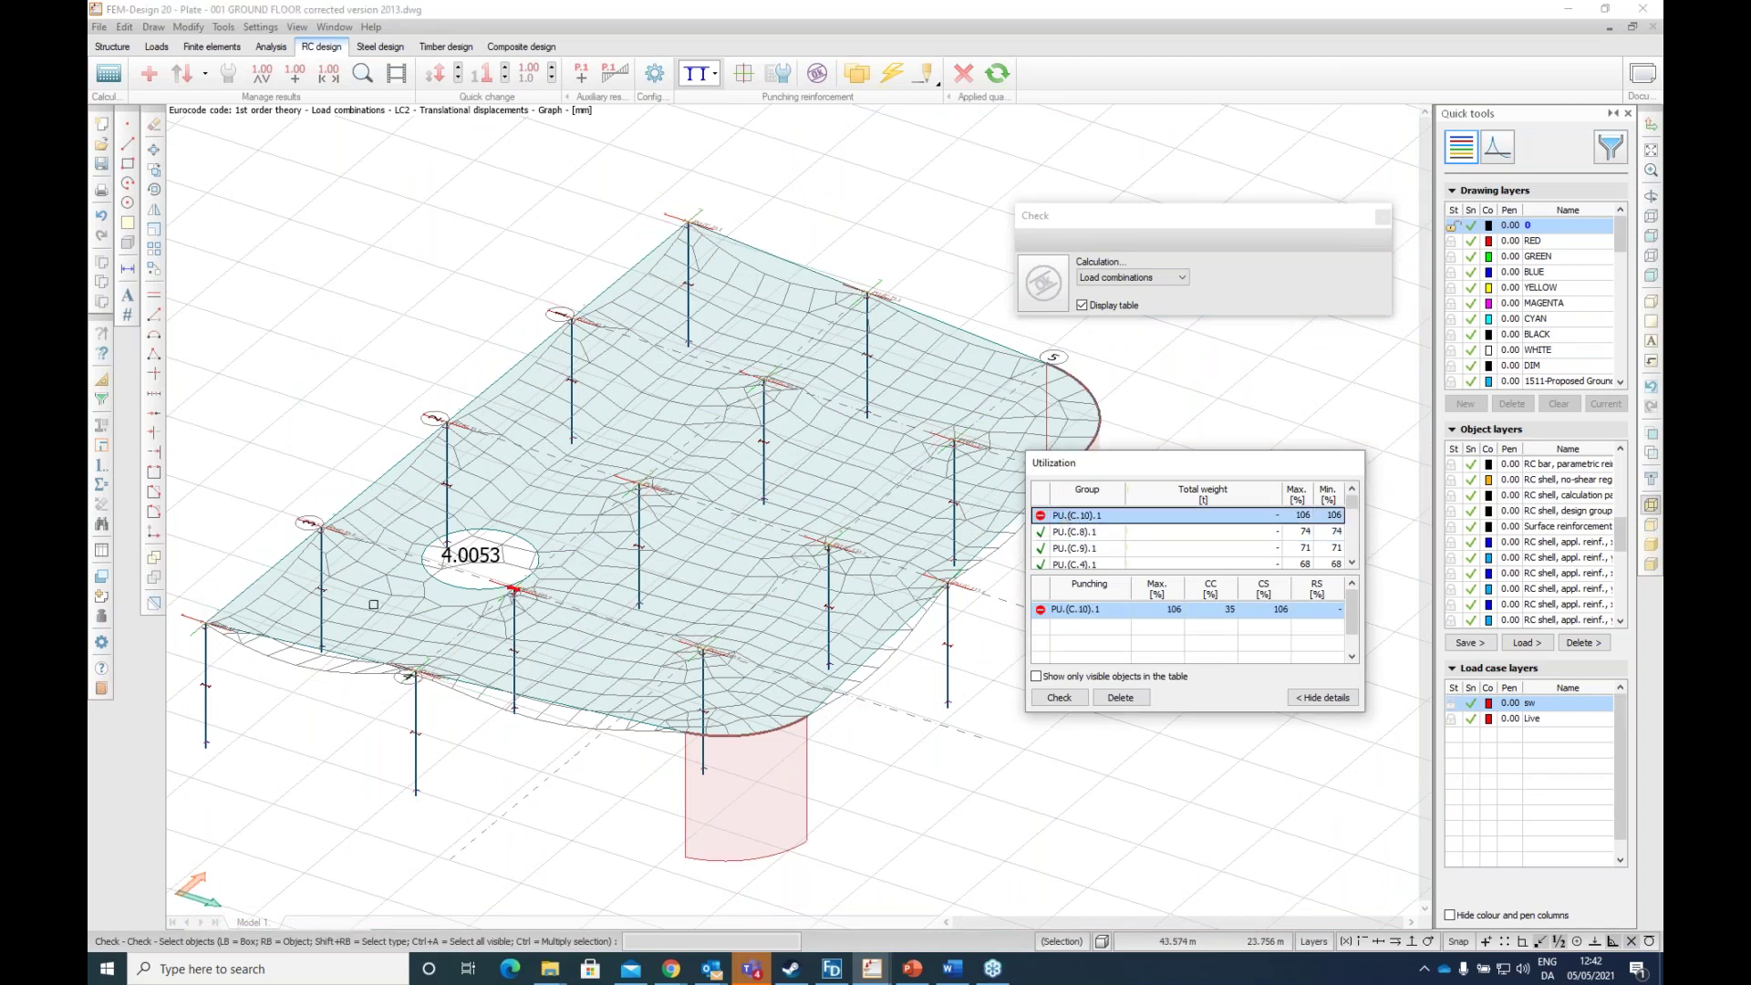
scroll(497, 597, "up", 6)
scroll(547, 584, "down", 1)
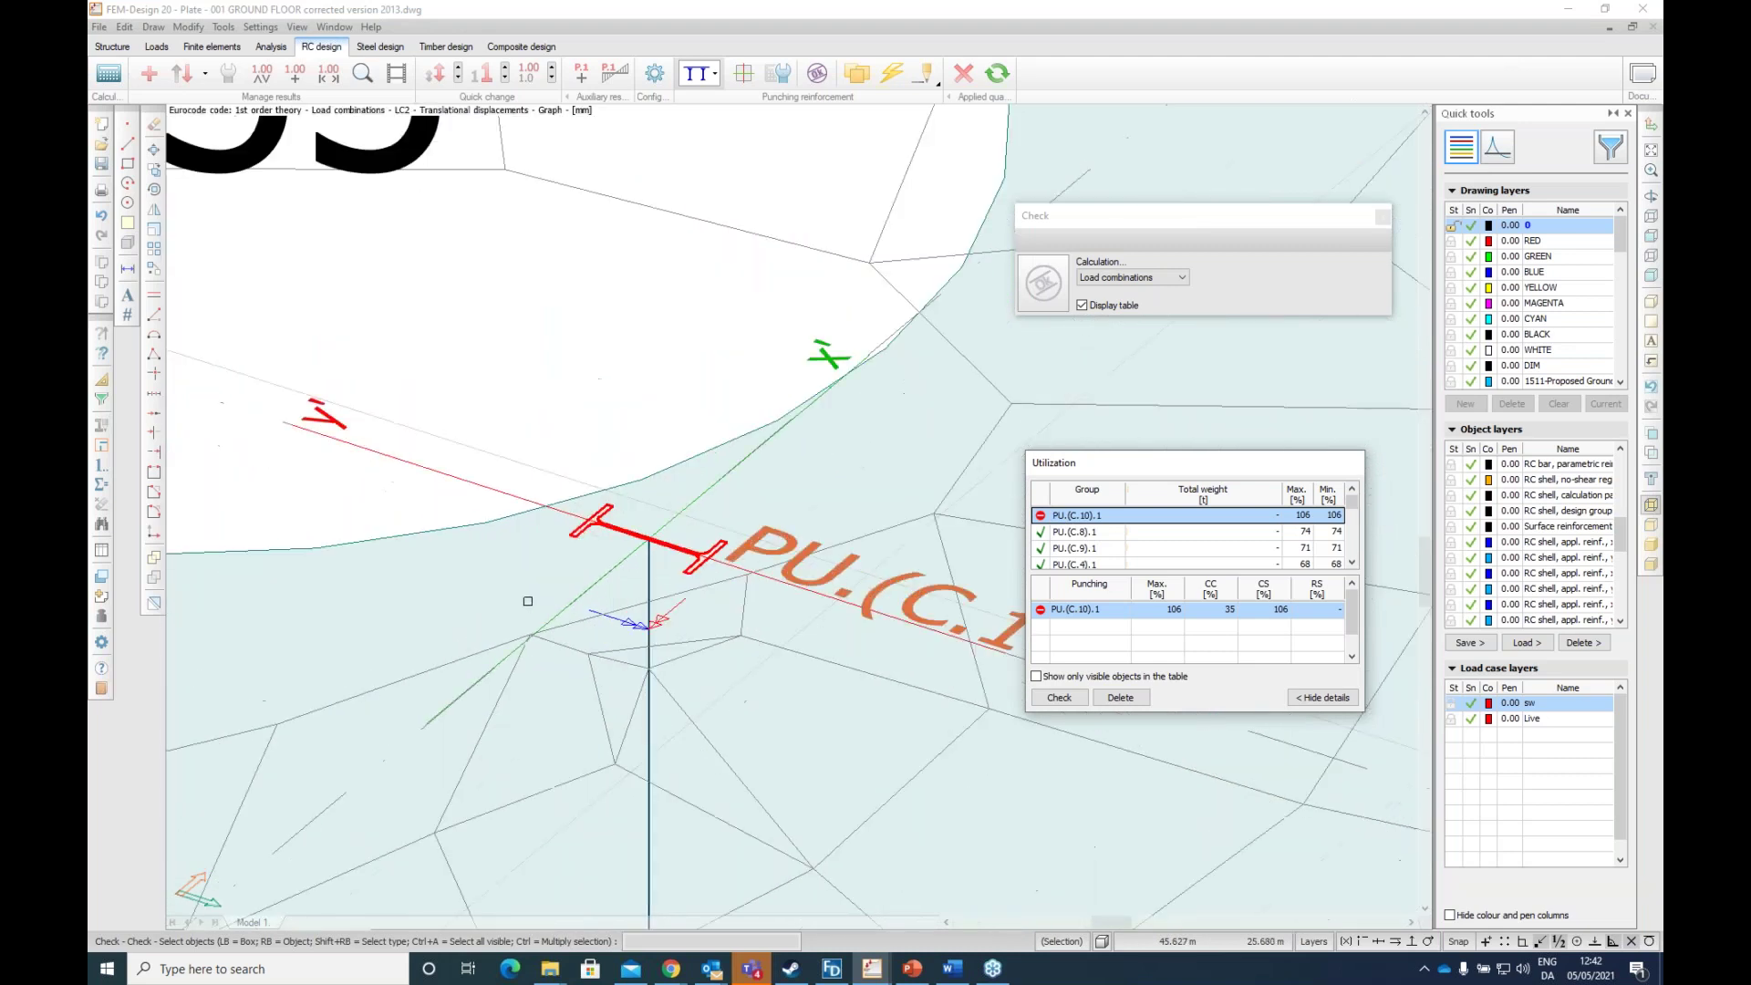
scroll(577, 567, "down", 3)
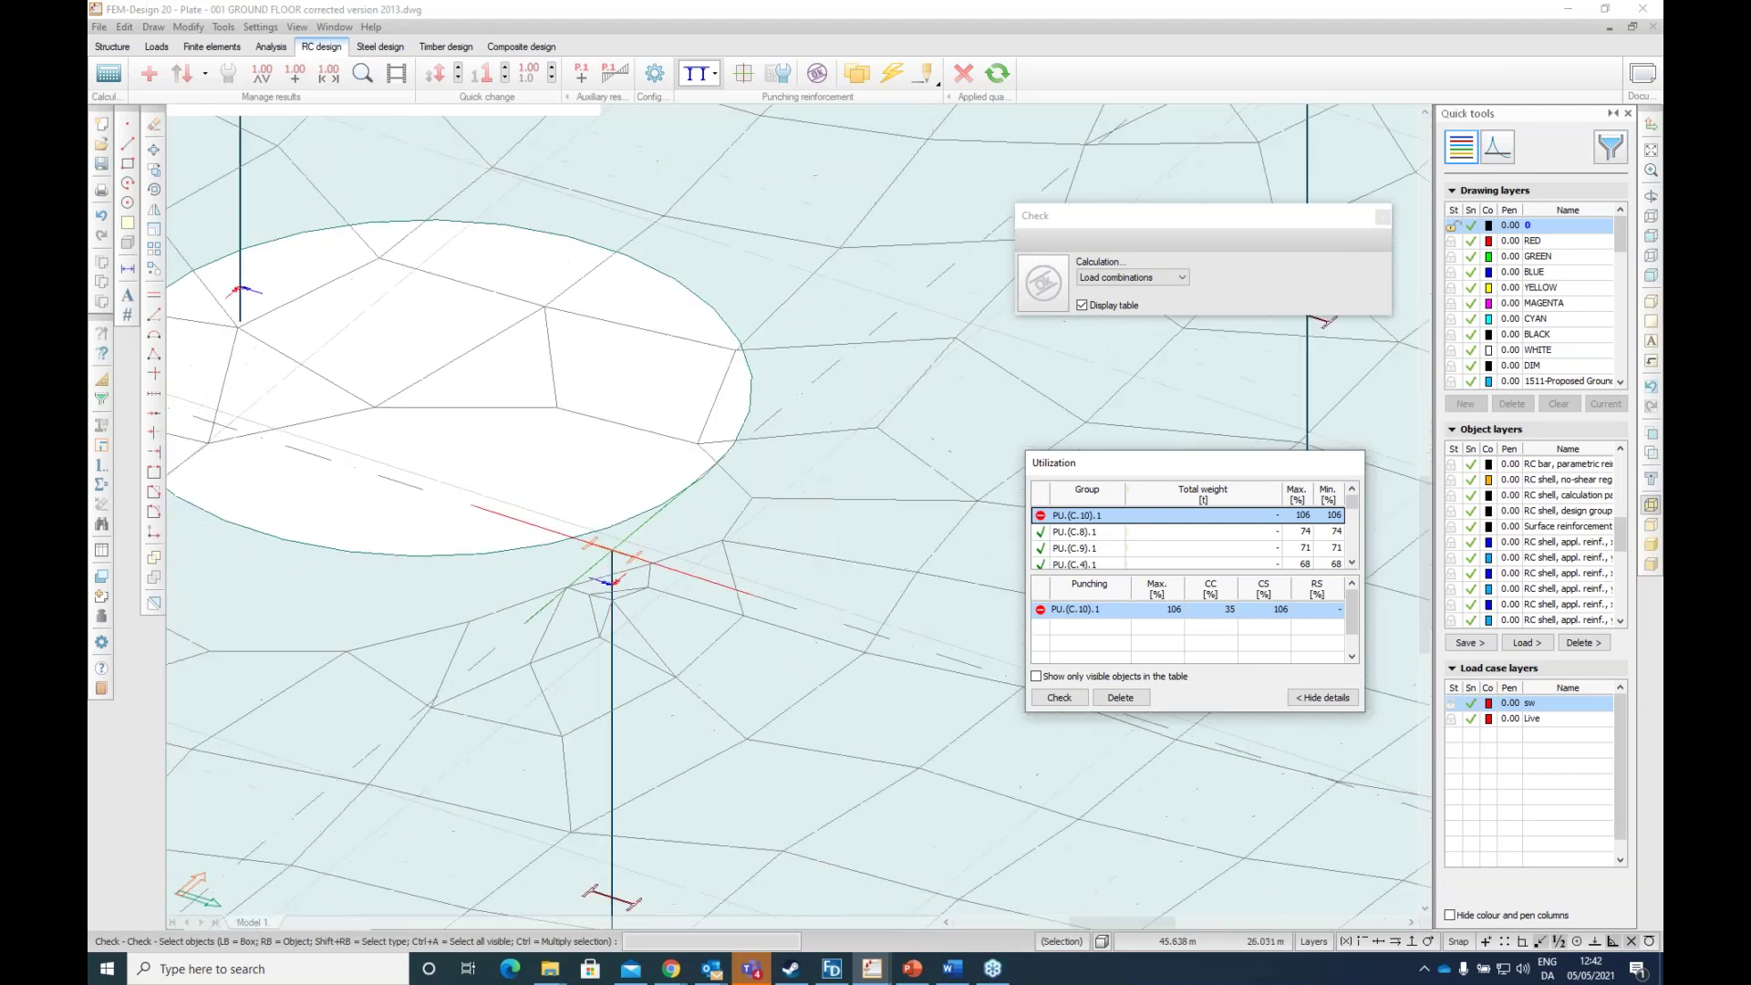
scroll(560, 495, "down", 3)
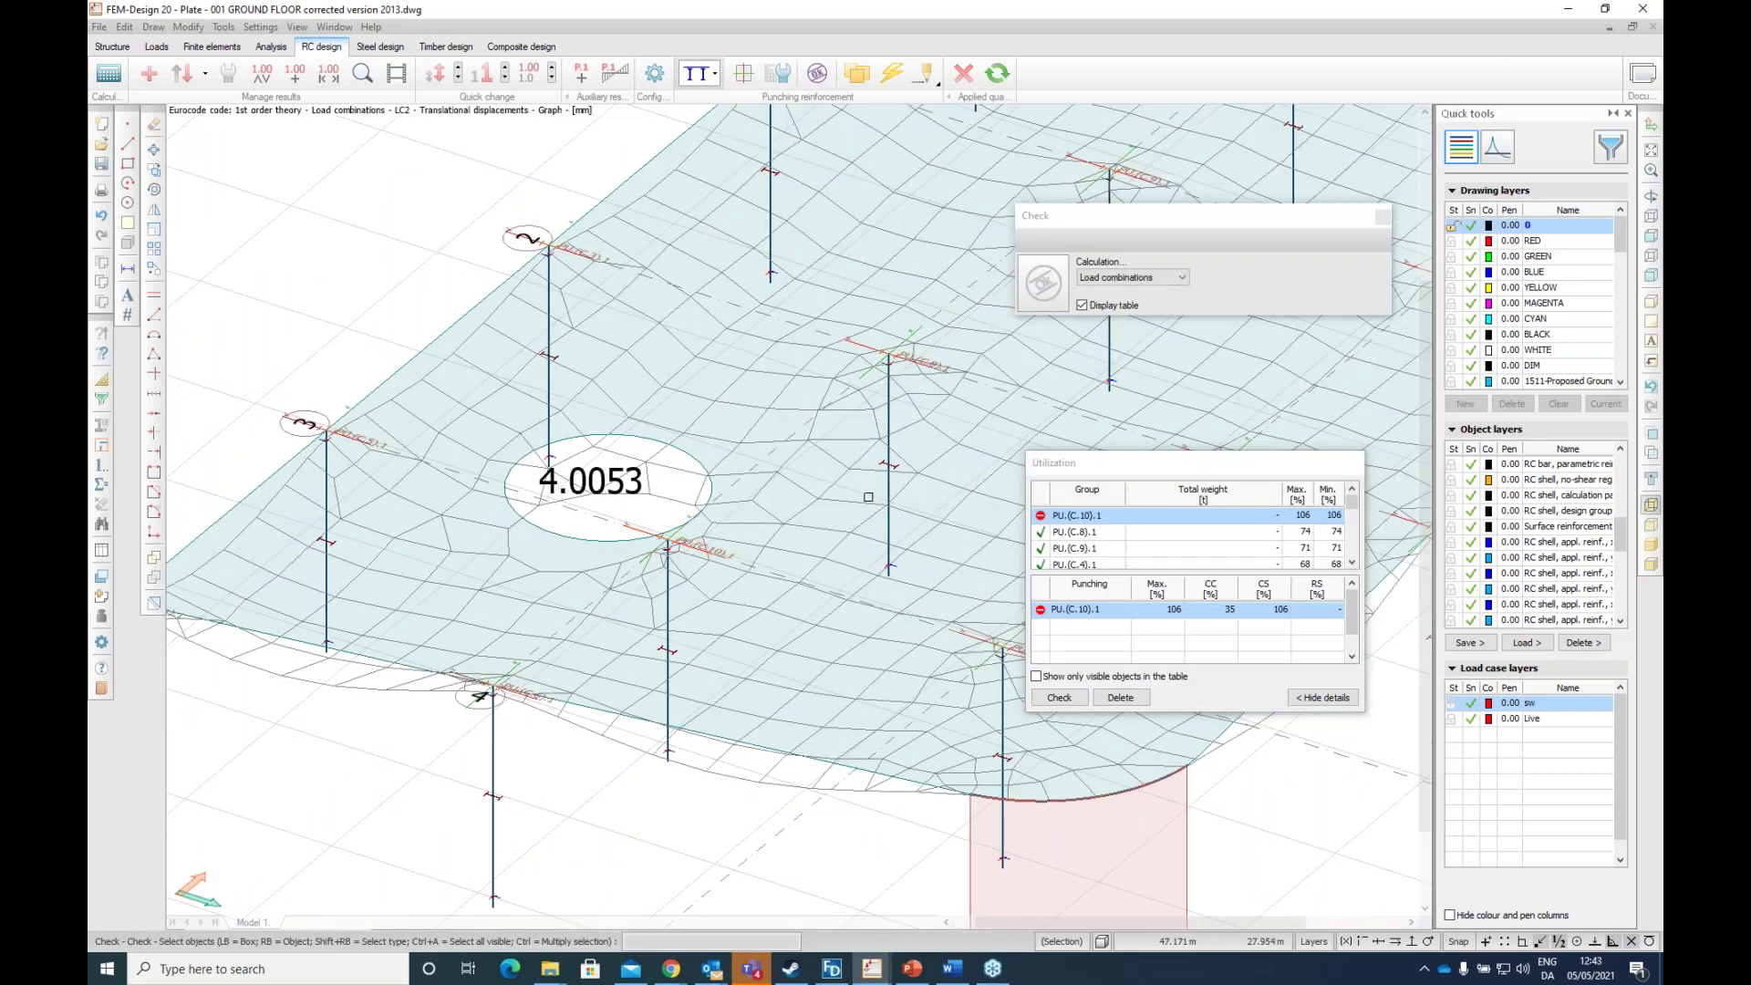
scroll(868, 497, "down", 4)
middle_click_drag(963, 398, 746, 447)
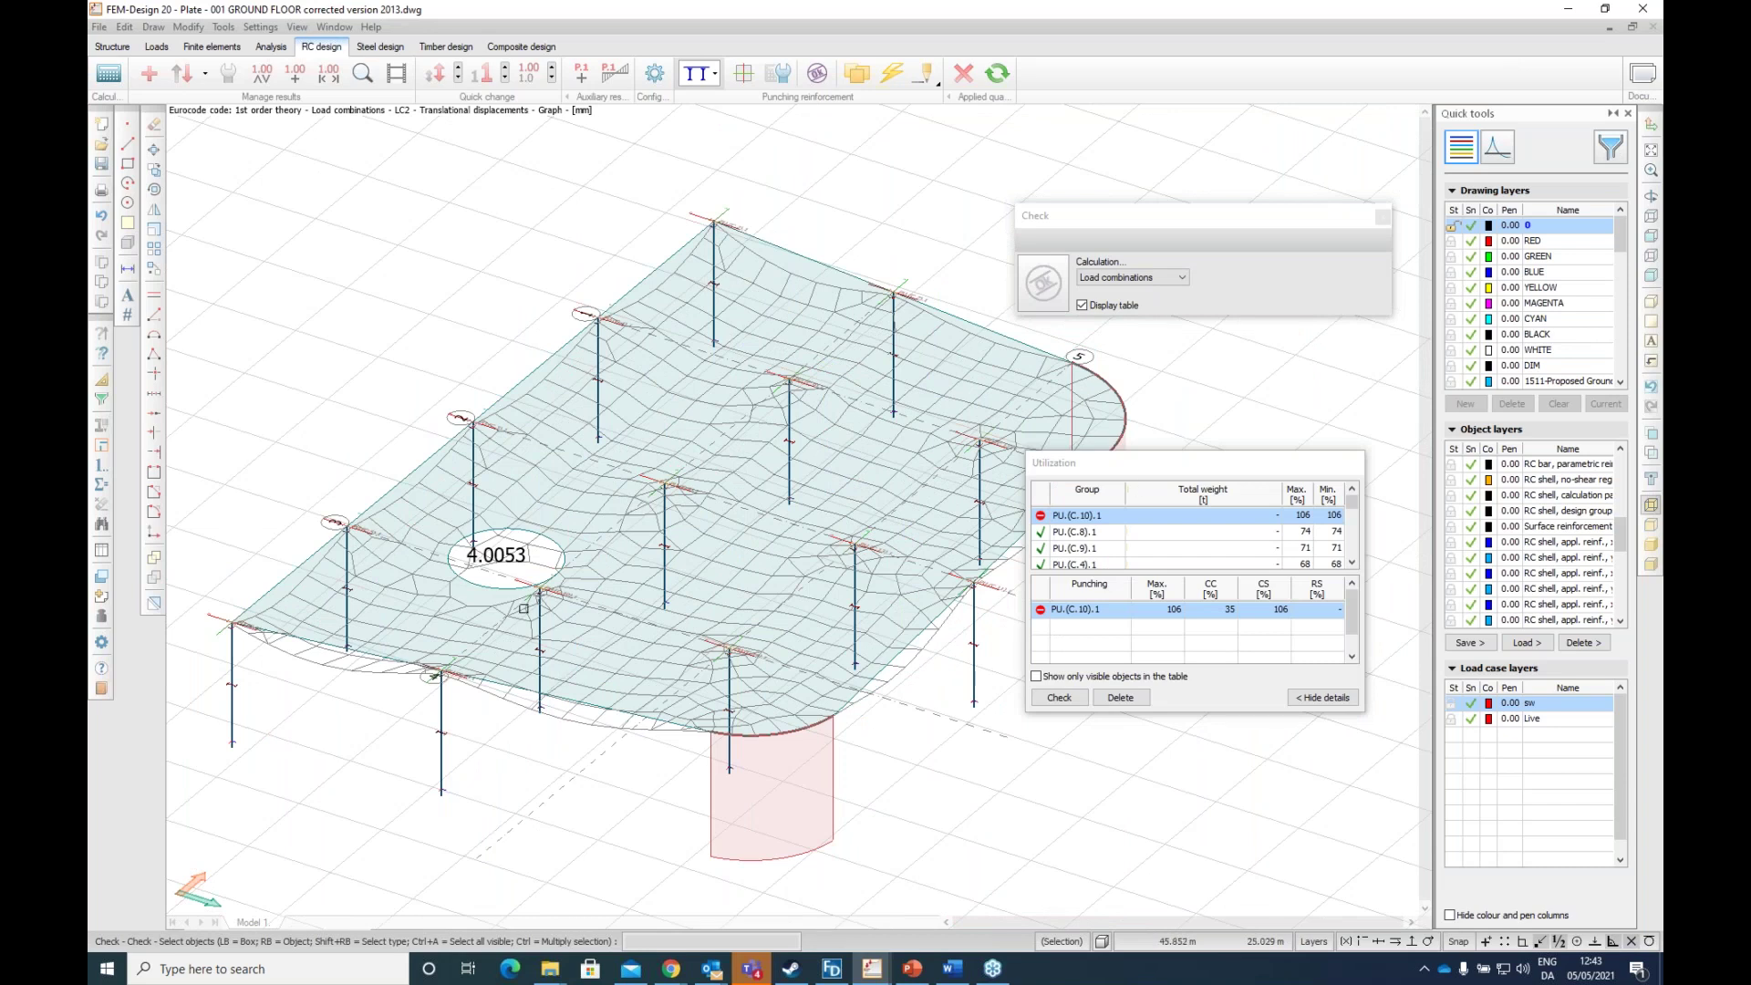
scroll(582, 557, "up", 4)
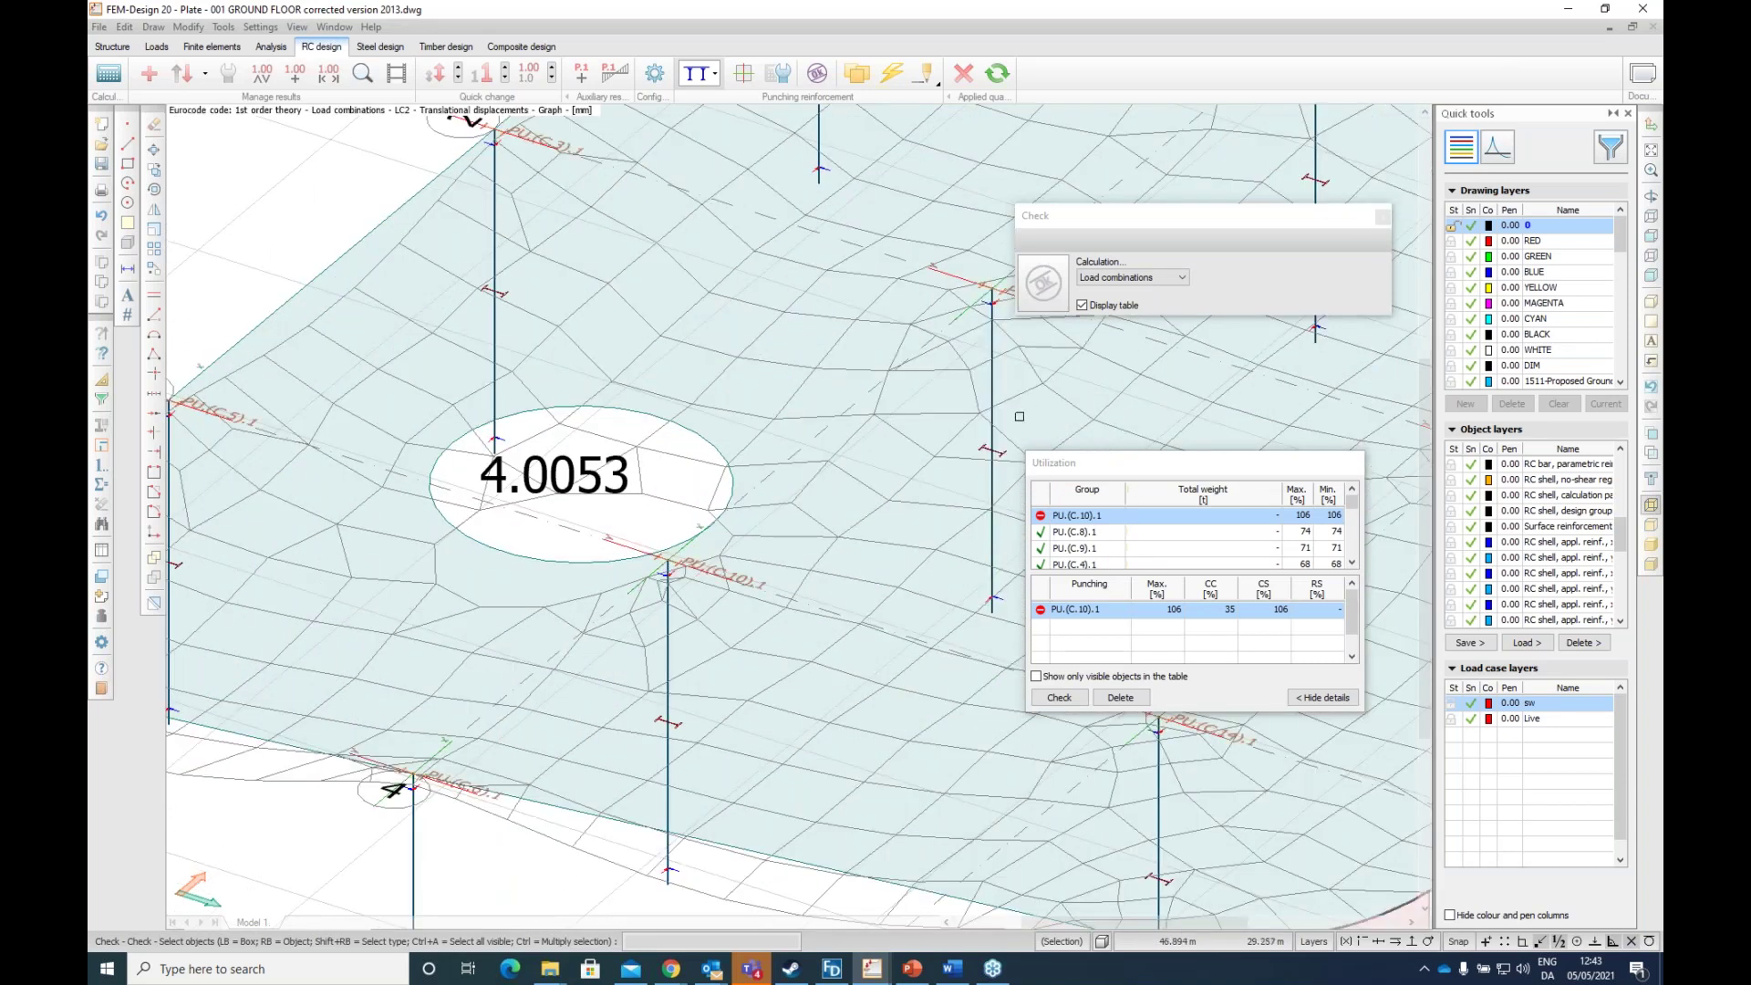
scroll(782, 529, "down", 1)
scroll(828, 304, "down", 3)
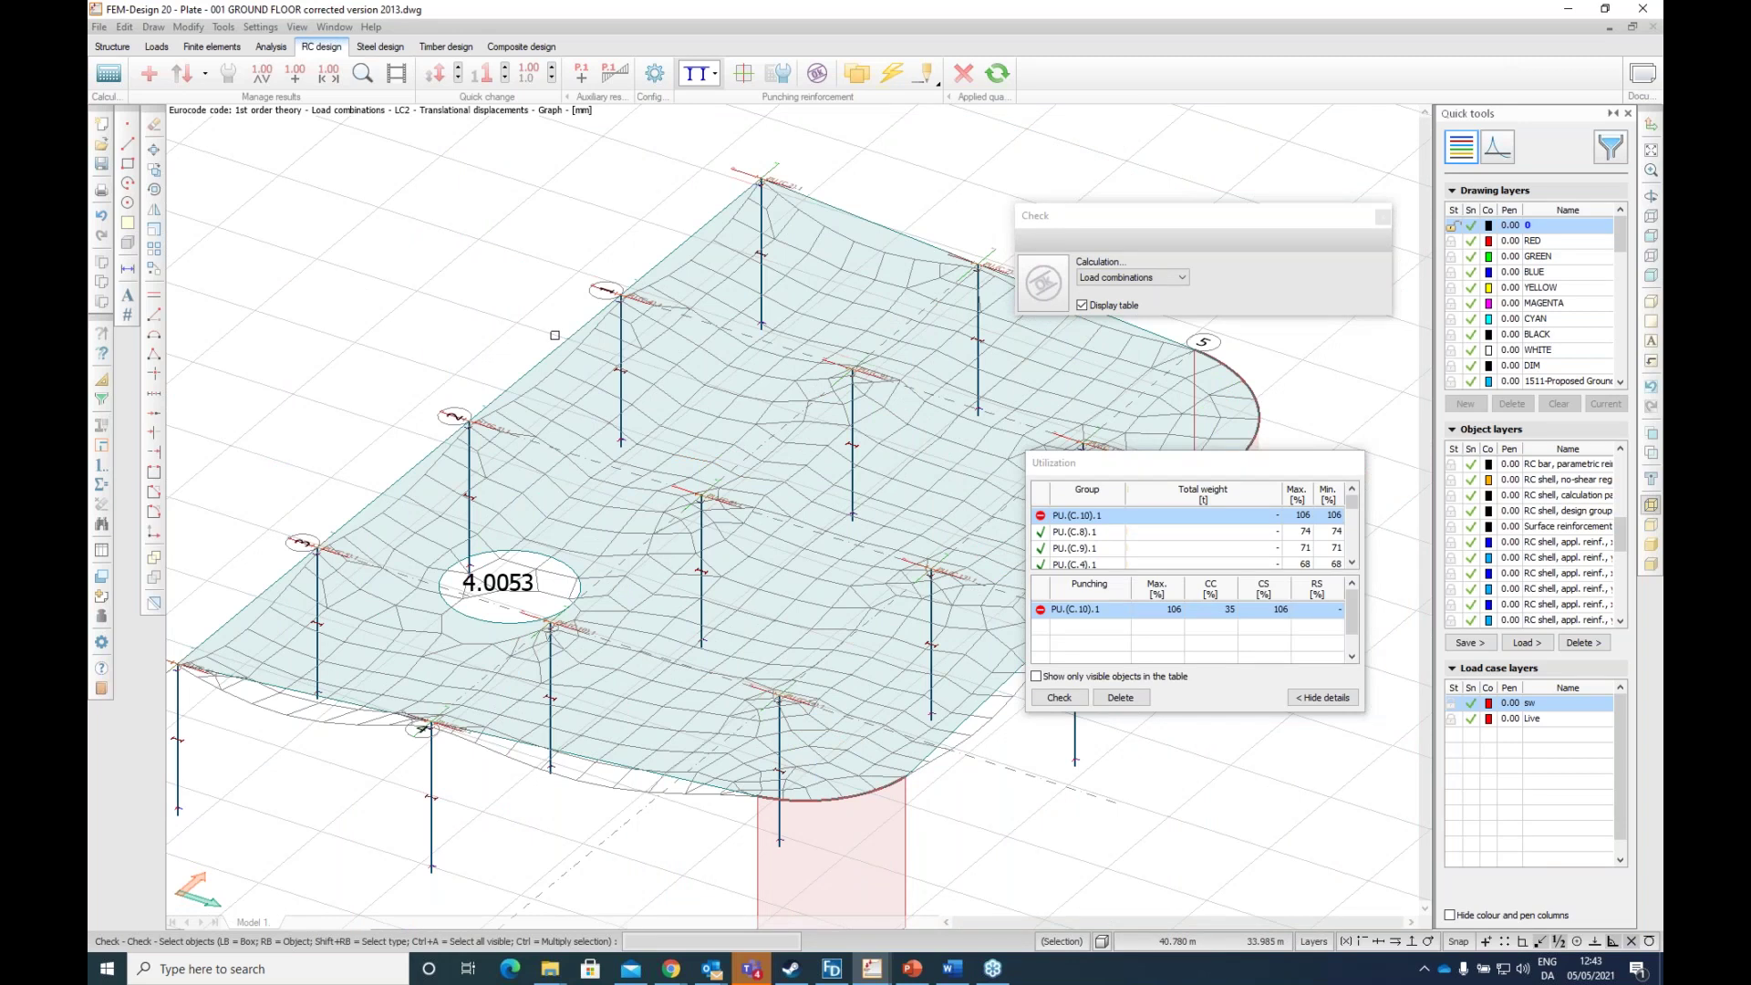
Step: Open the auto-design parameters for punching group PU.(C.10).1 and examine the available reinforcement types, from stud rails to bended bars and open stirrups
left_click(891, 75)
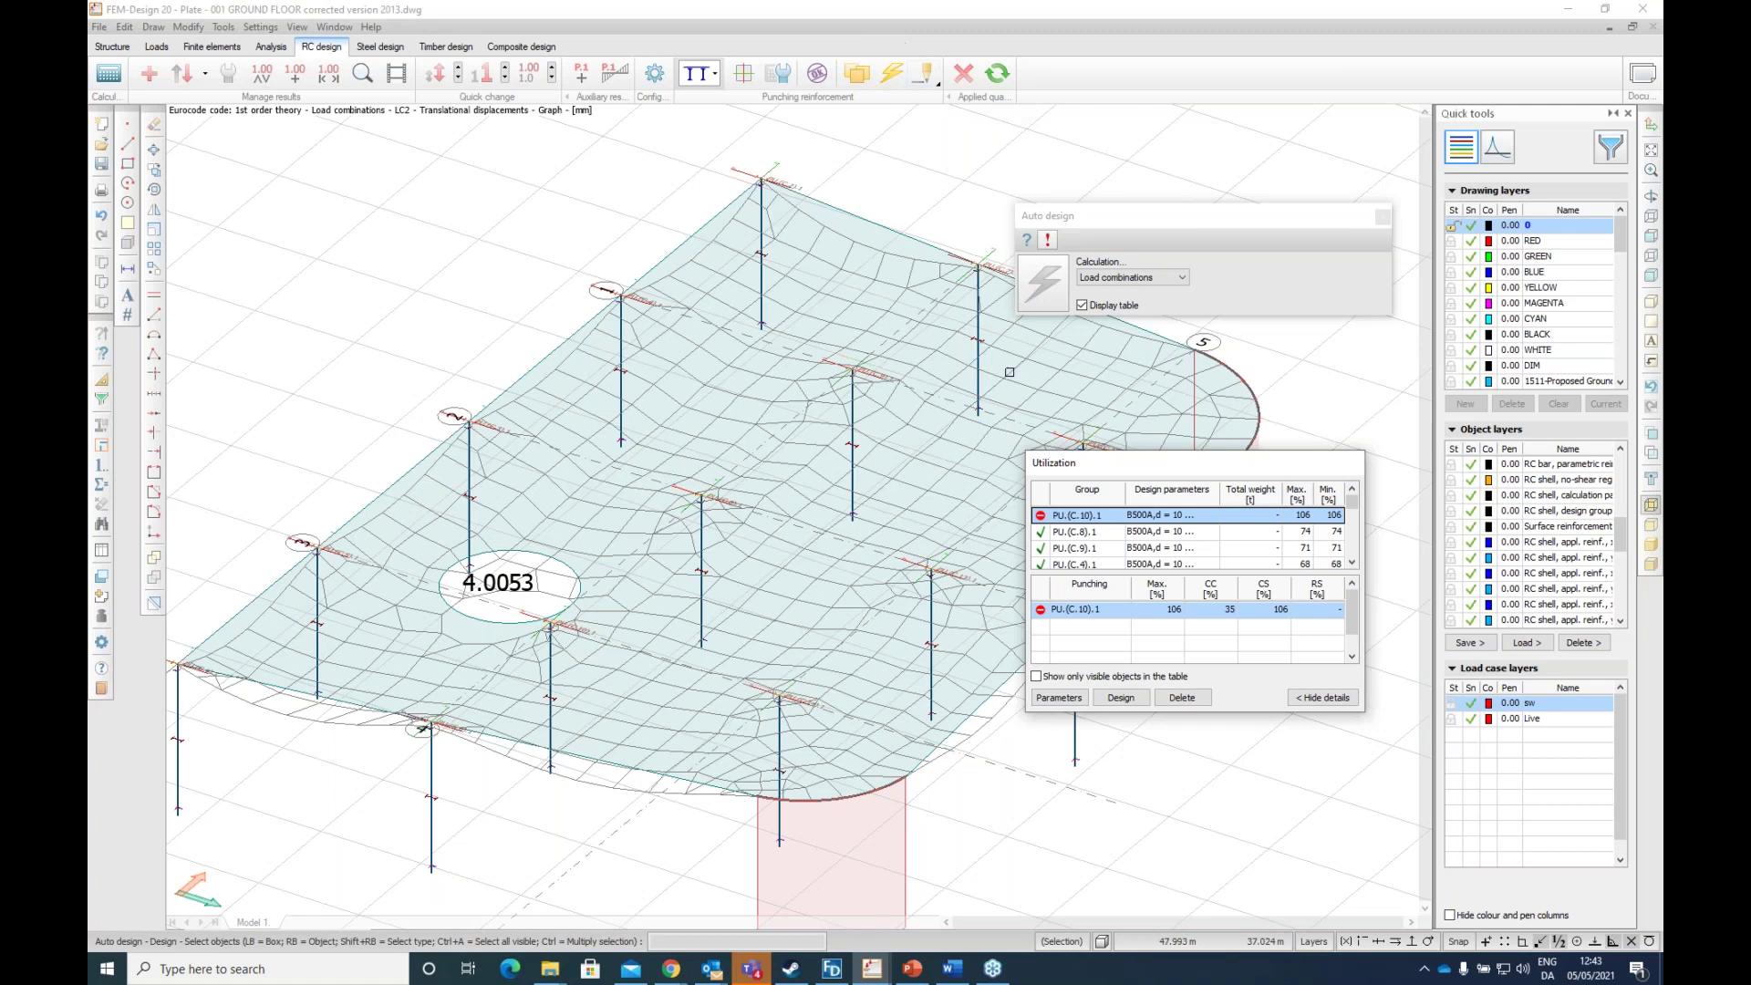
left_click(1059, 697)
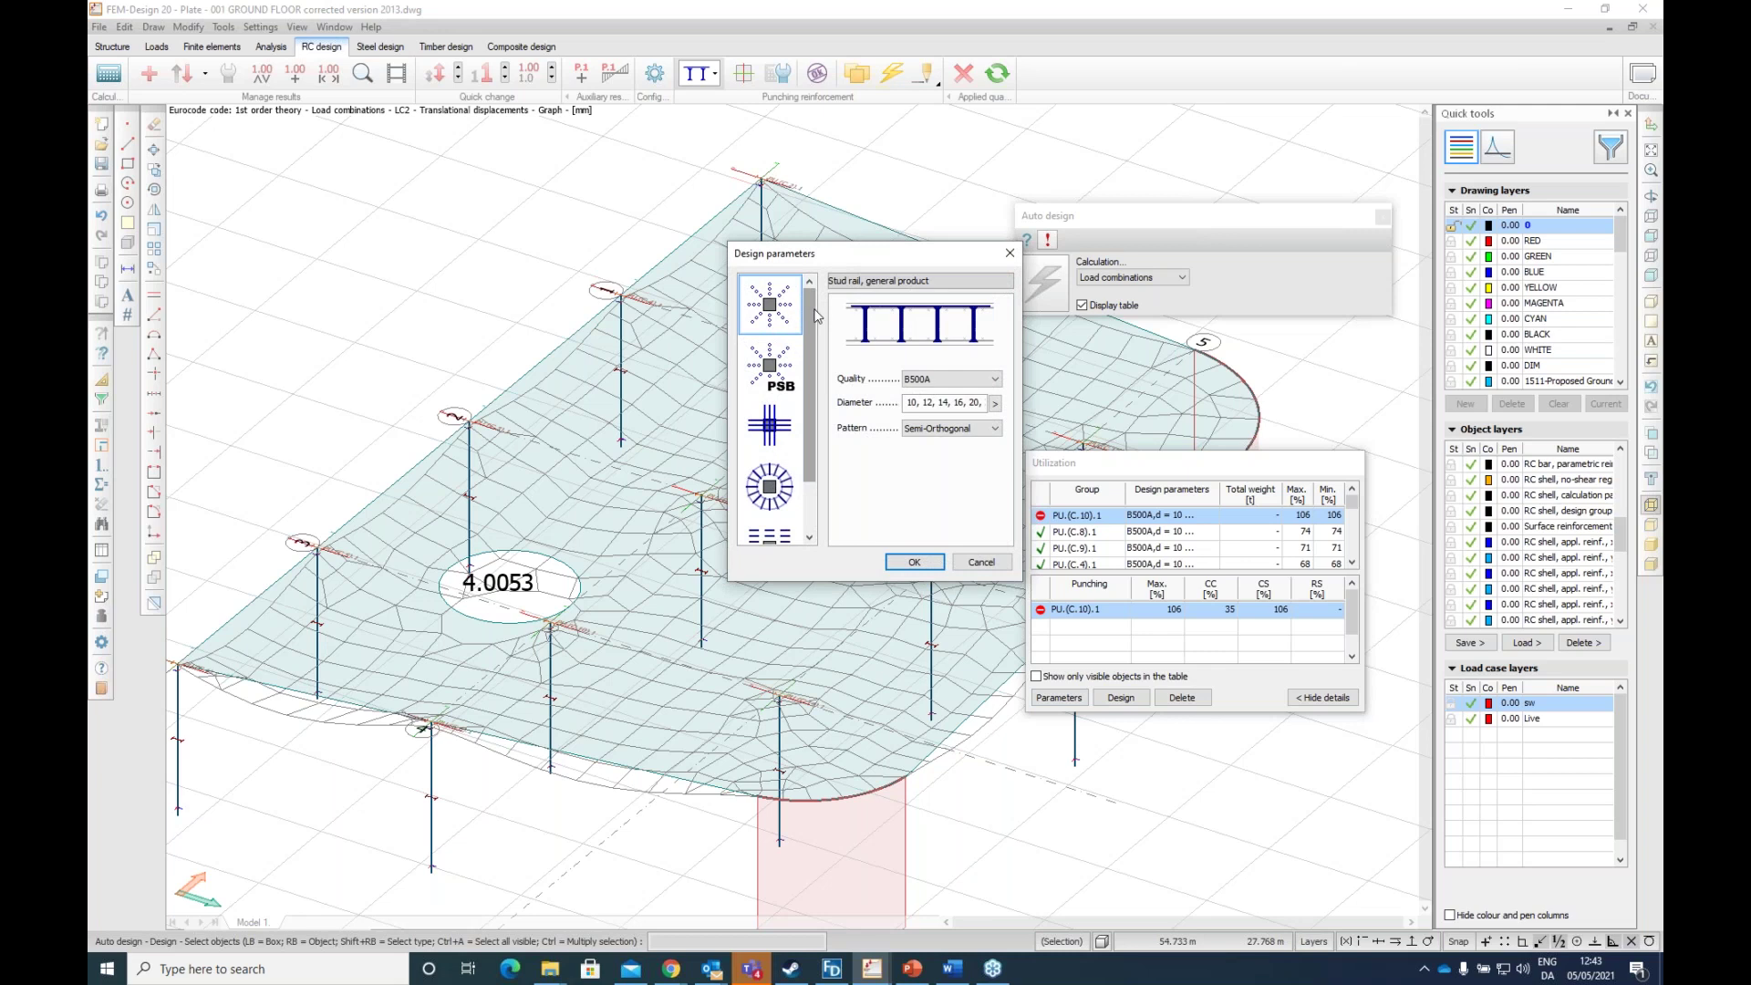
scroll(814, 398, "down", 1)
scroll(815, 398, "up", 1)
left_click(780, 381)
left_click(775, 424)
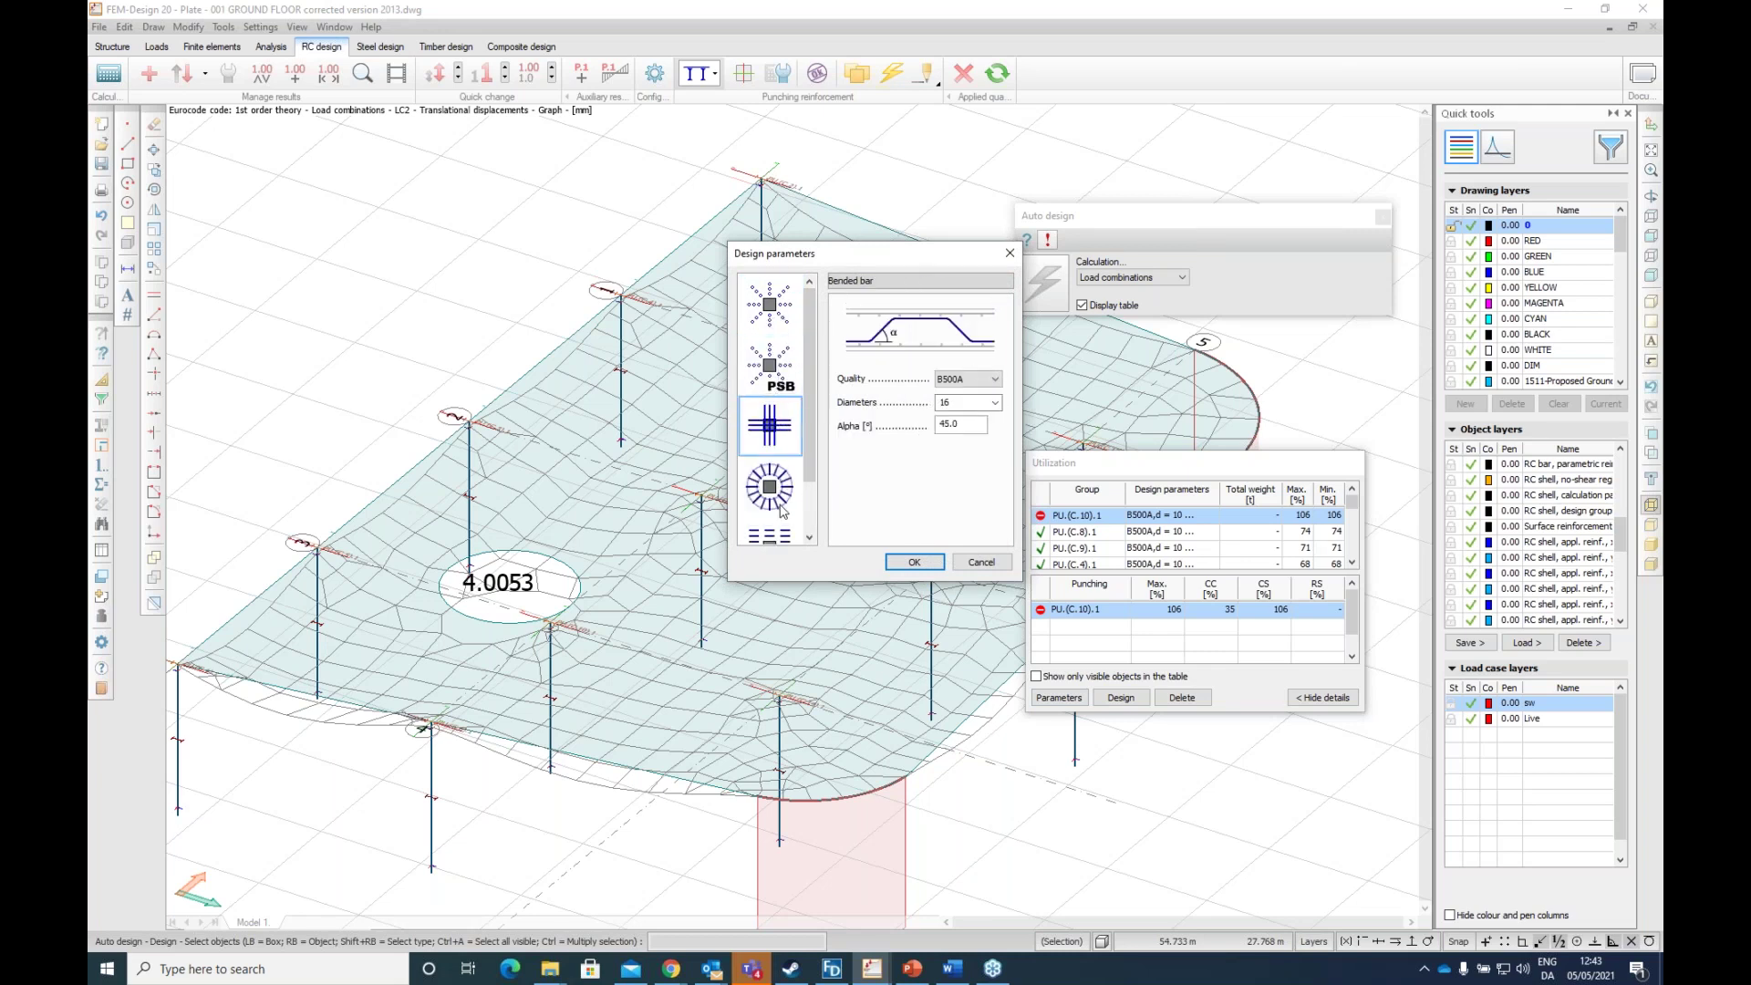
left_click(771, 493)
left_click(773, 536)
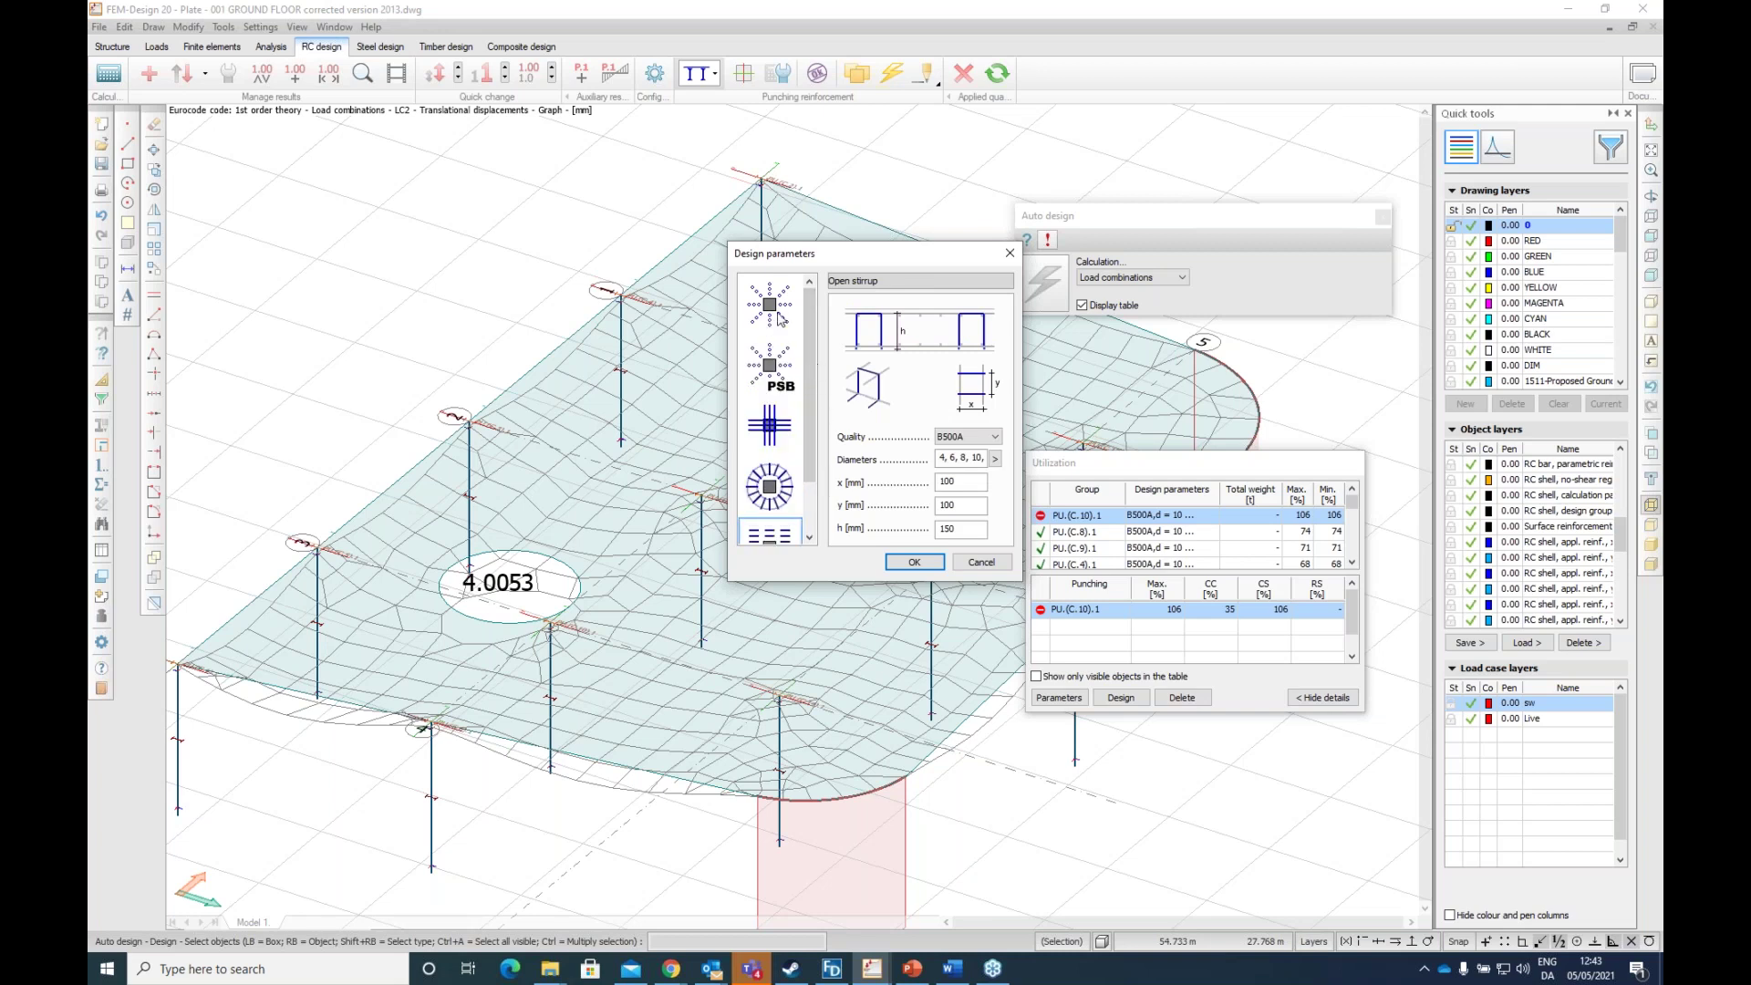
left_click(780, 318)
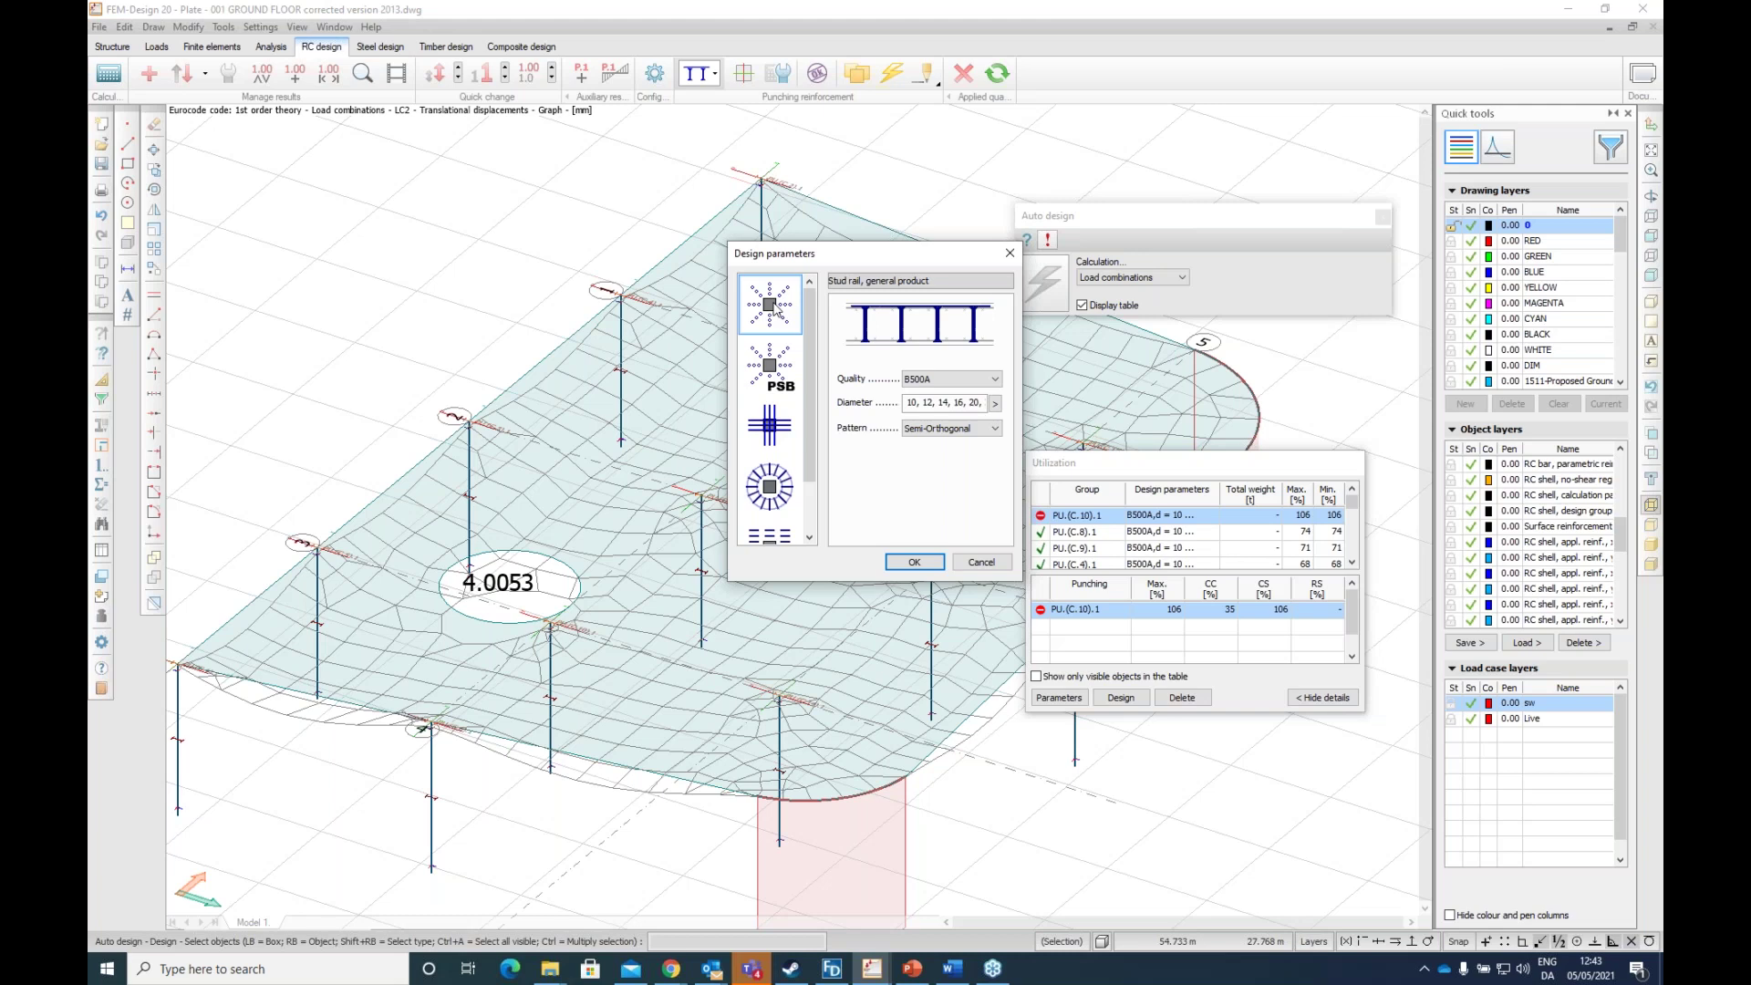
Step: Set group PU.(C.10).1's design parameters to Peikko PSB stud rails with diameters 10, 12, 14, 16, 20 and 25 and the Semi-Orthogonal pattern
left_click(778, 384)
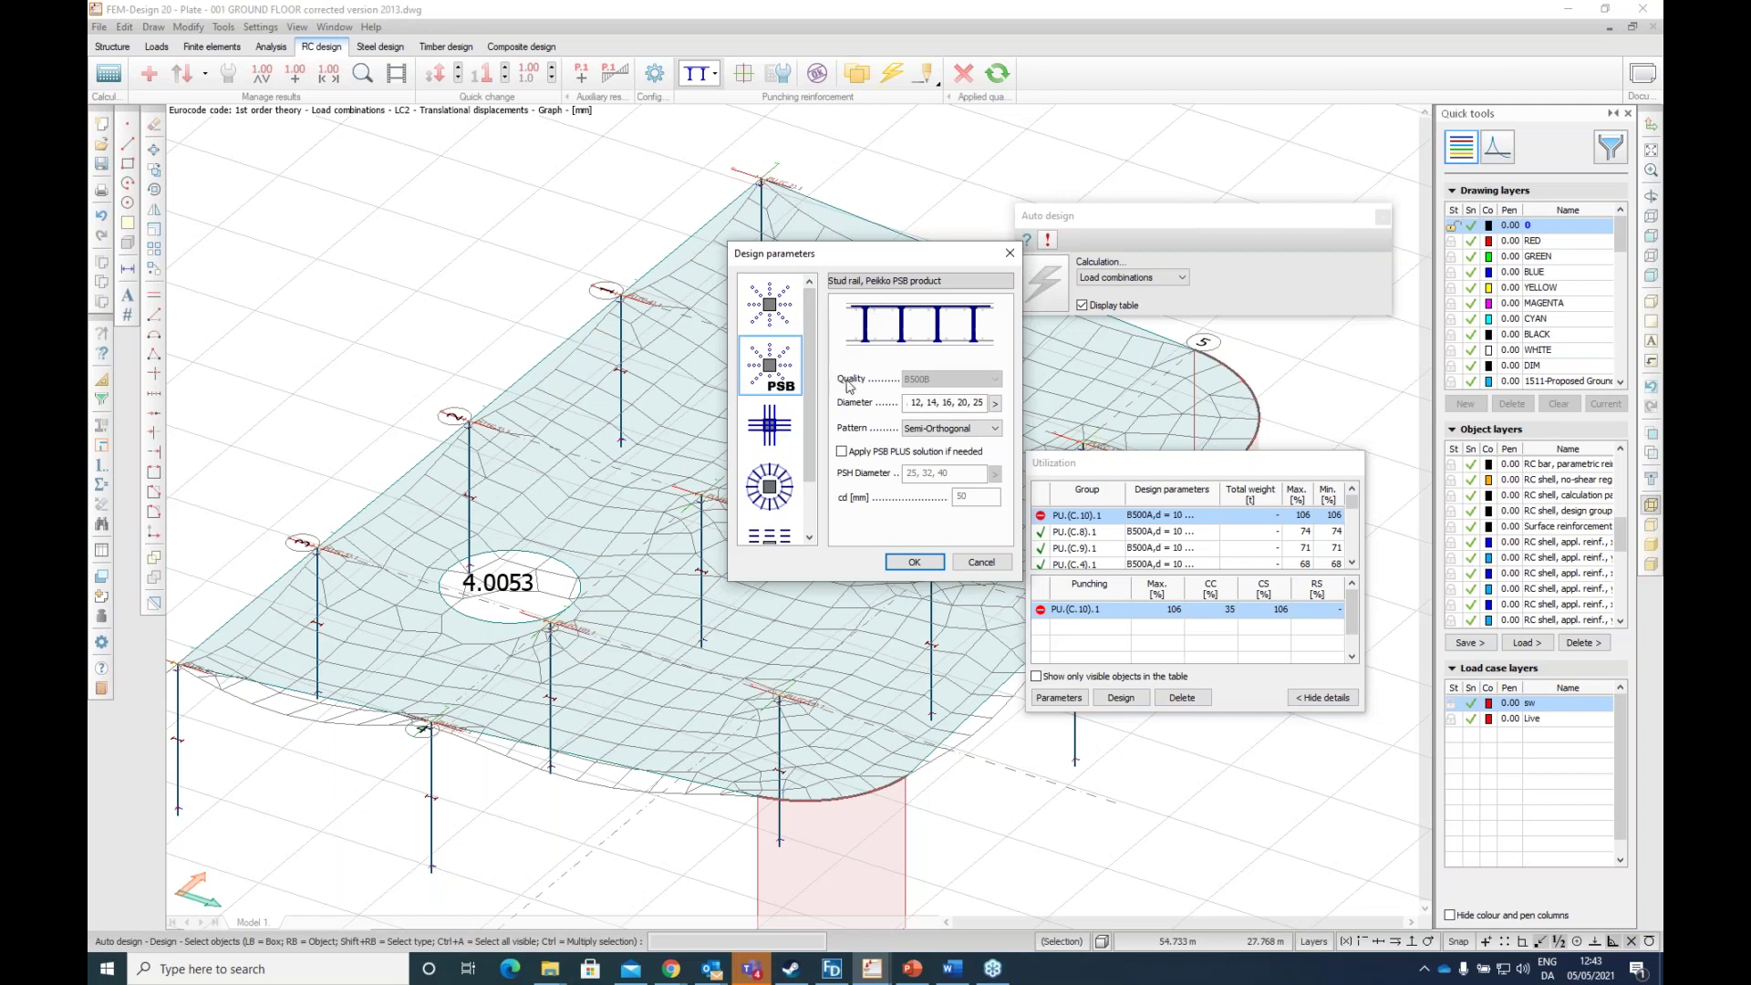
left_click(995, 404)
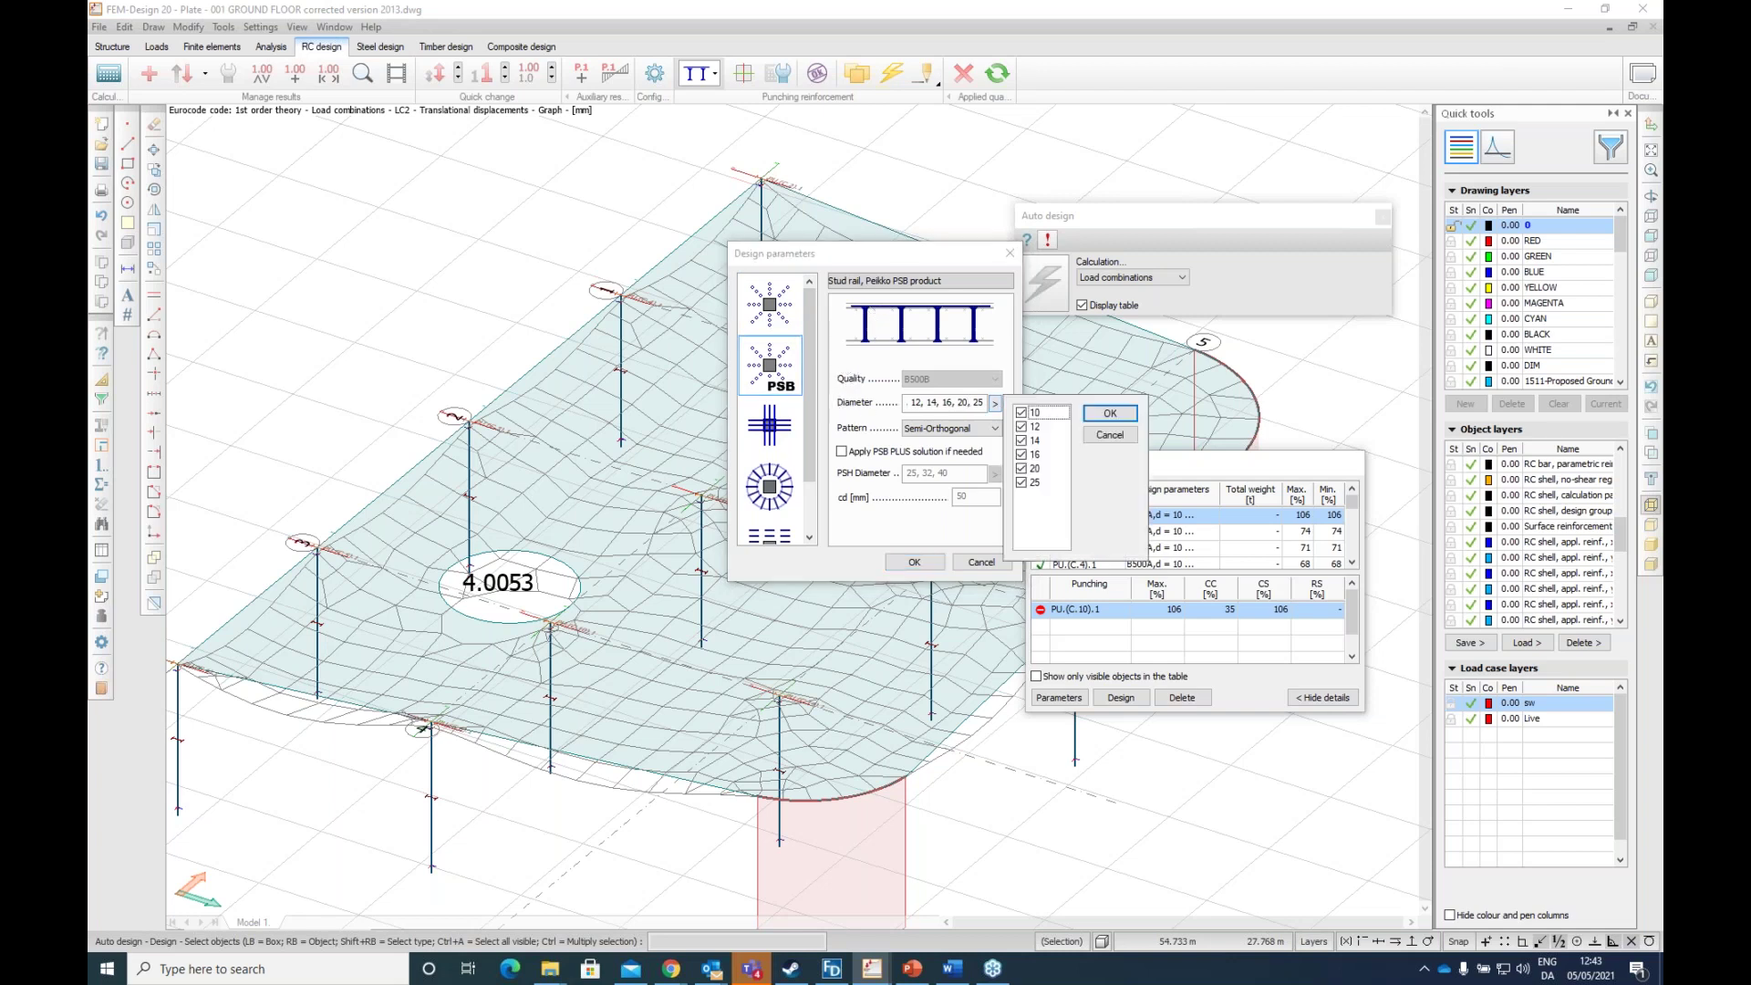
left_click(1110, 413)
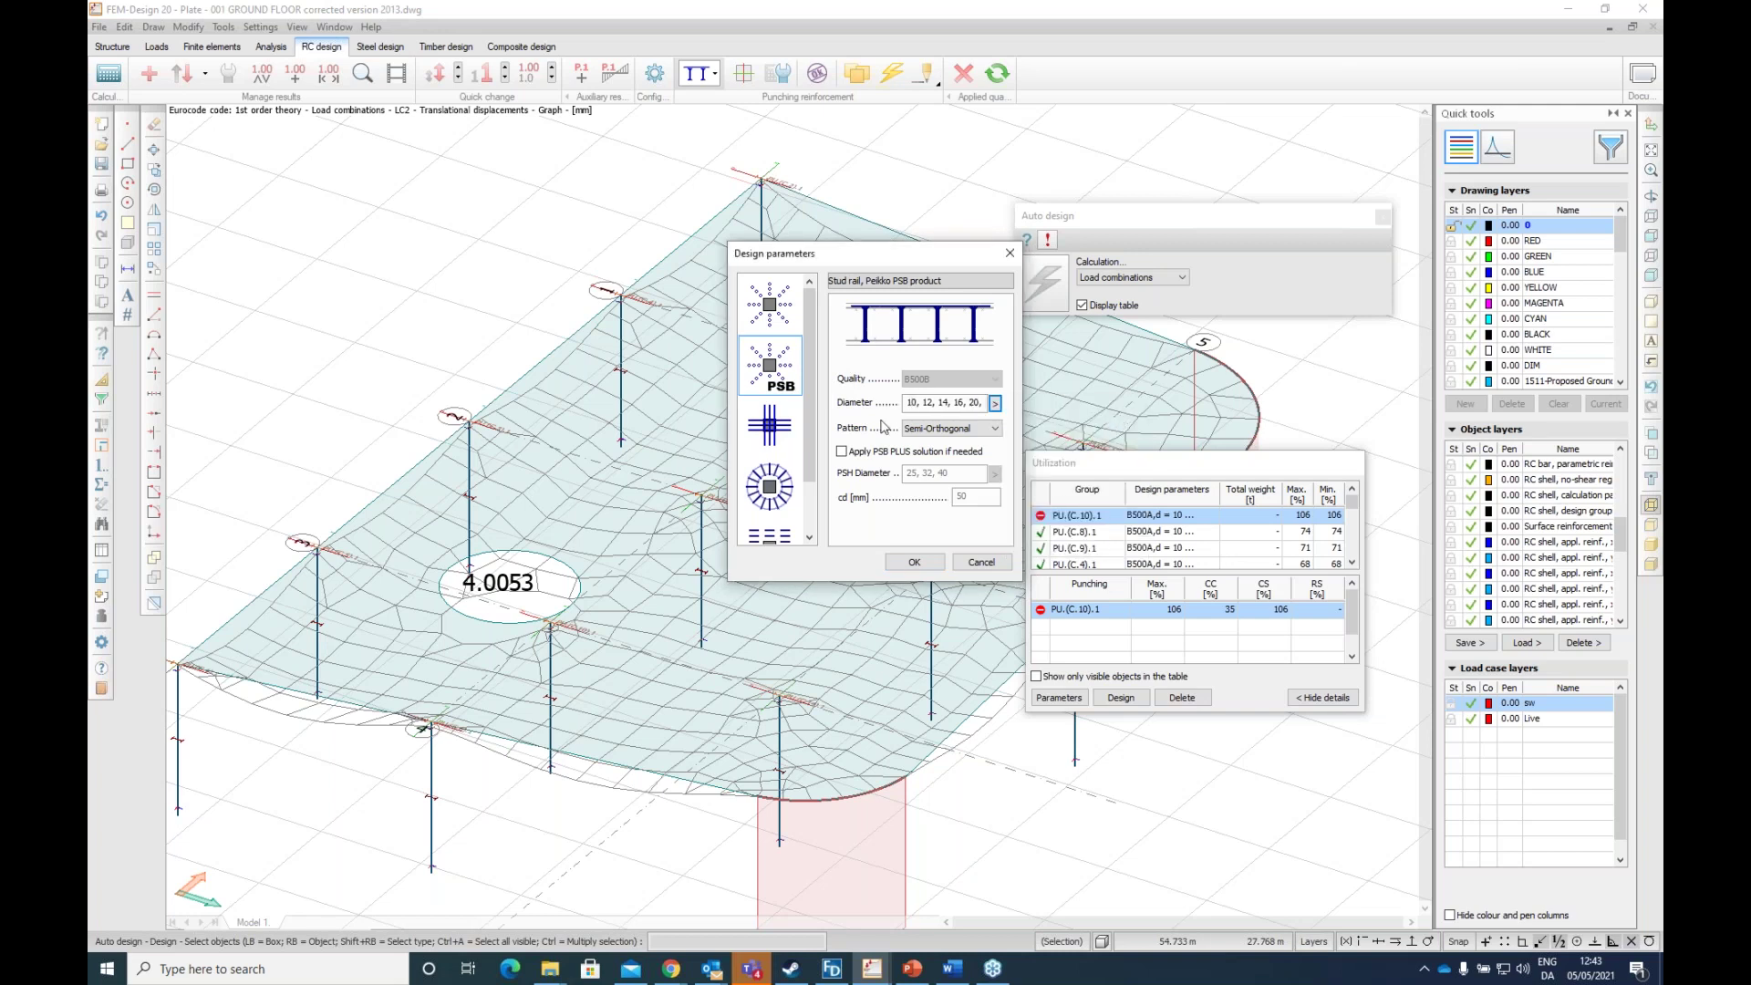
left_click(971, 427)
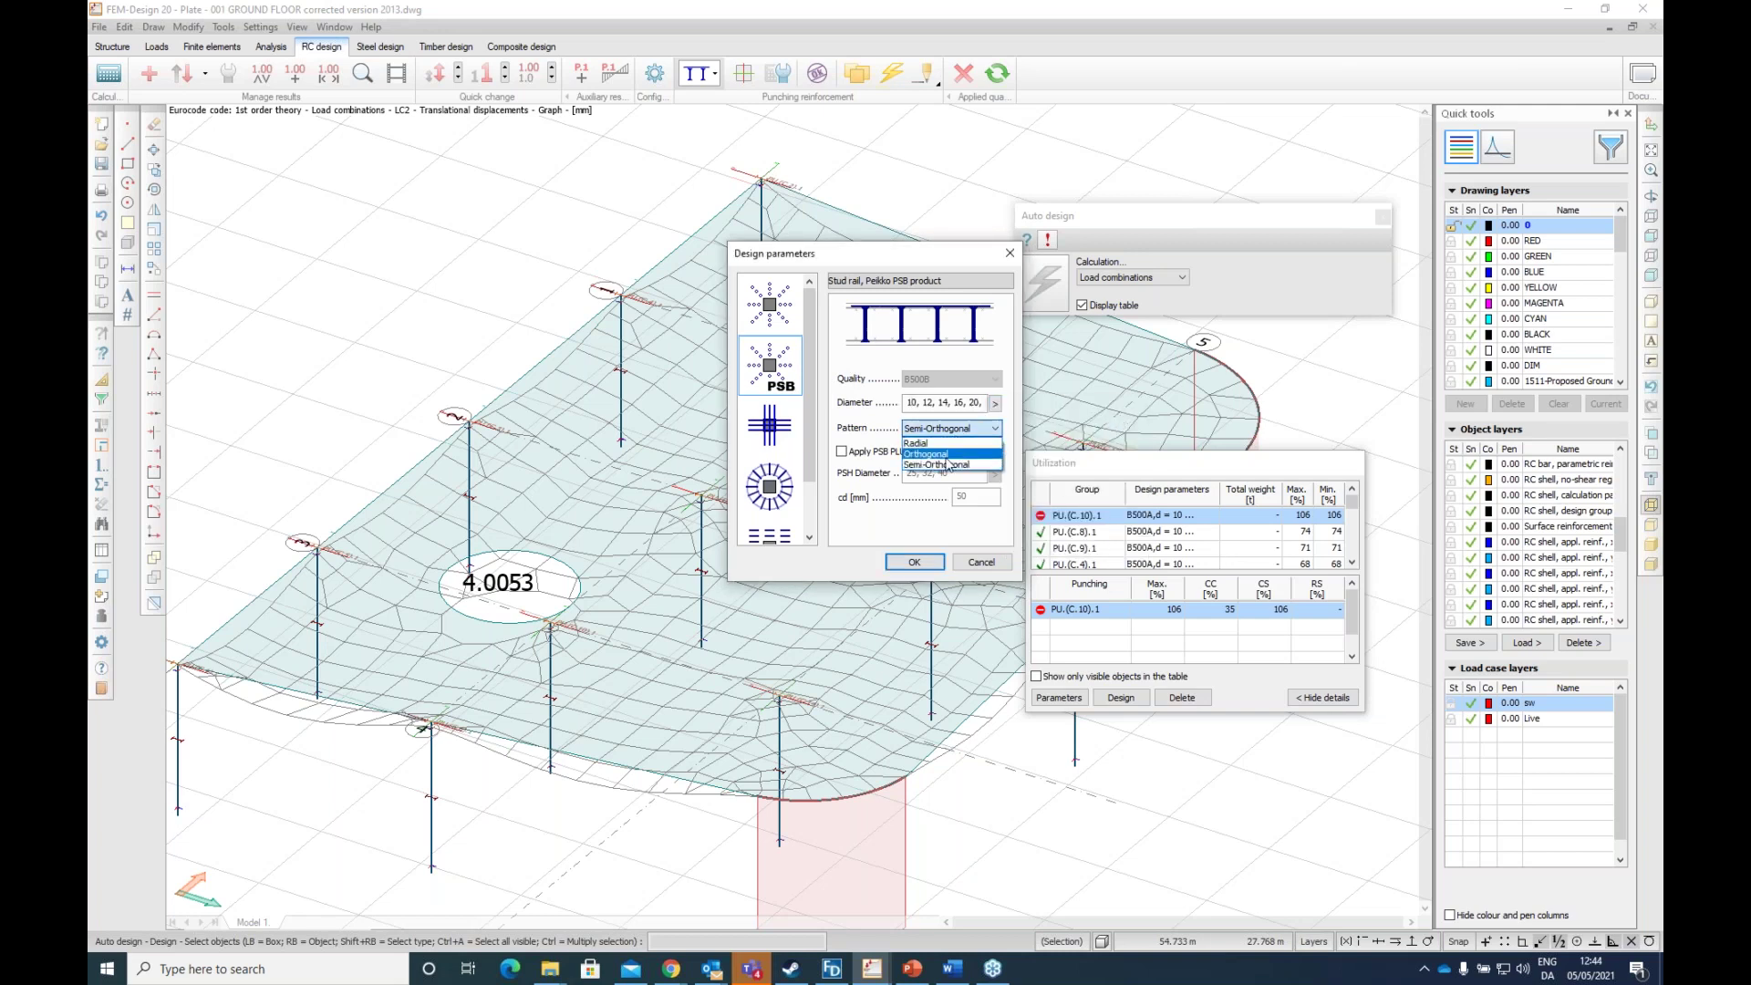
left_click(875, 372)
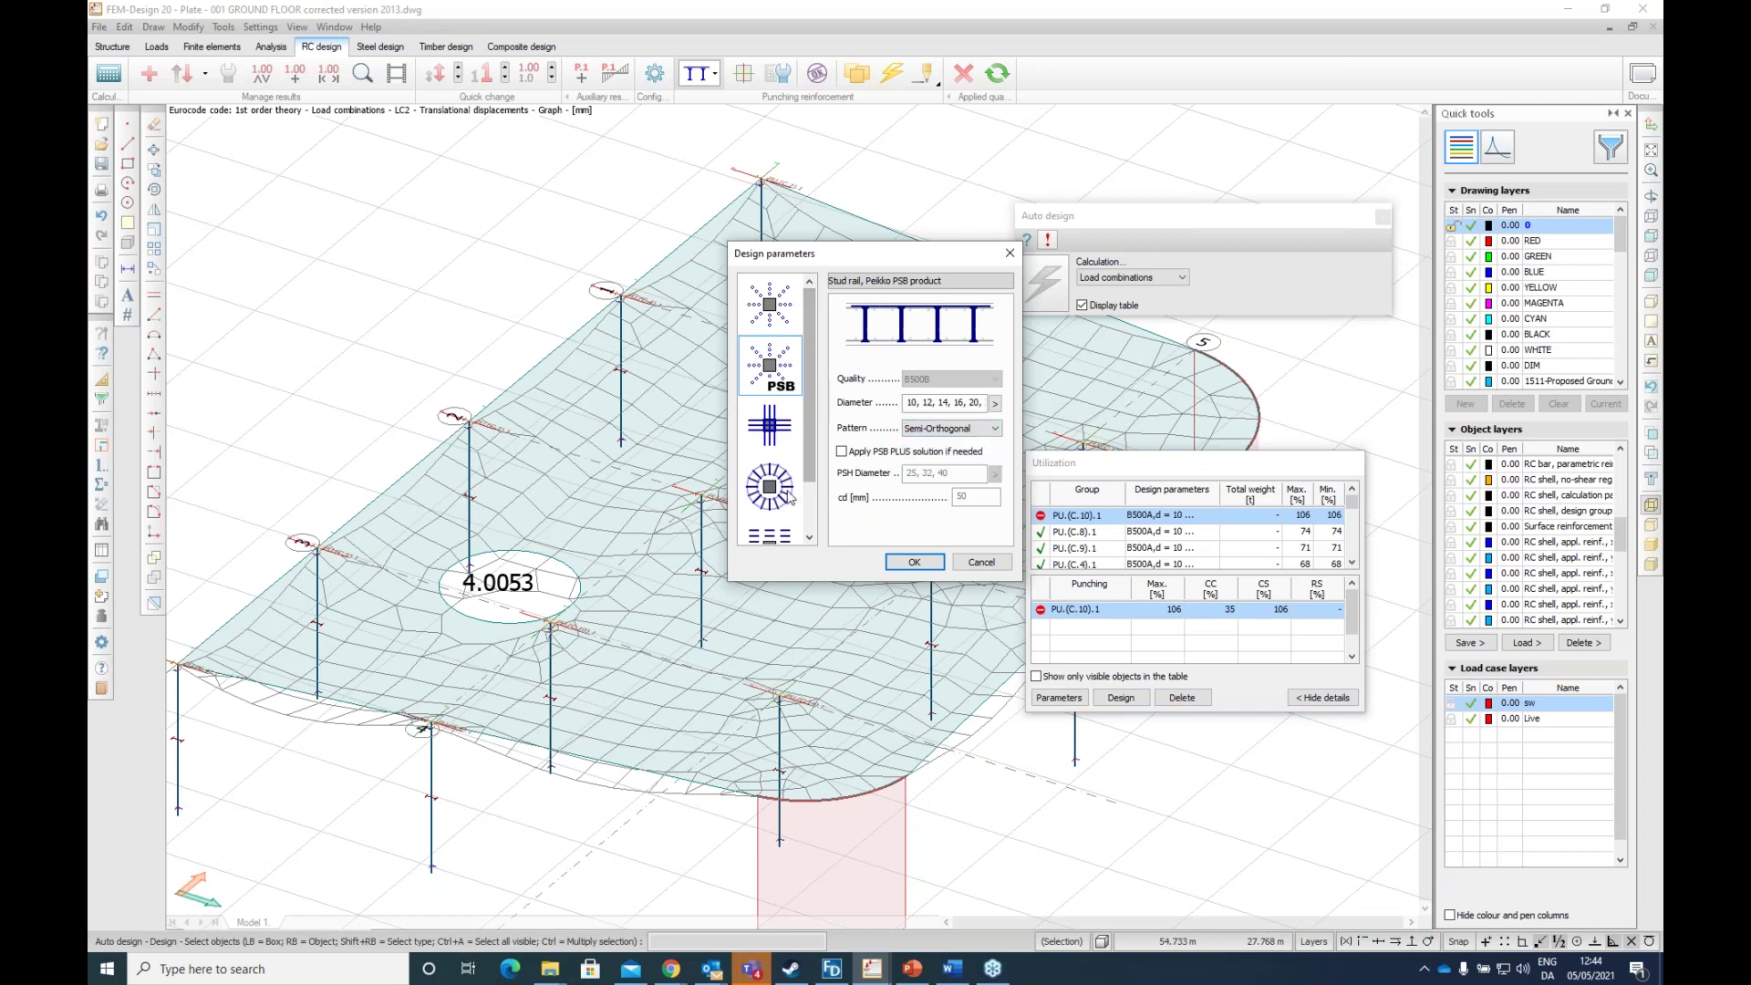
left_click(912, 563)
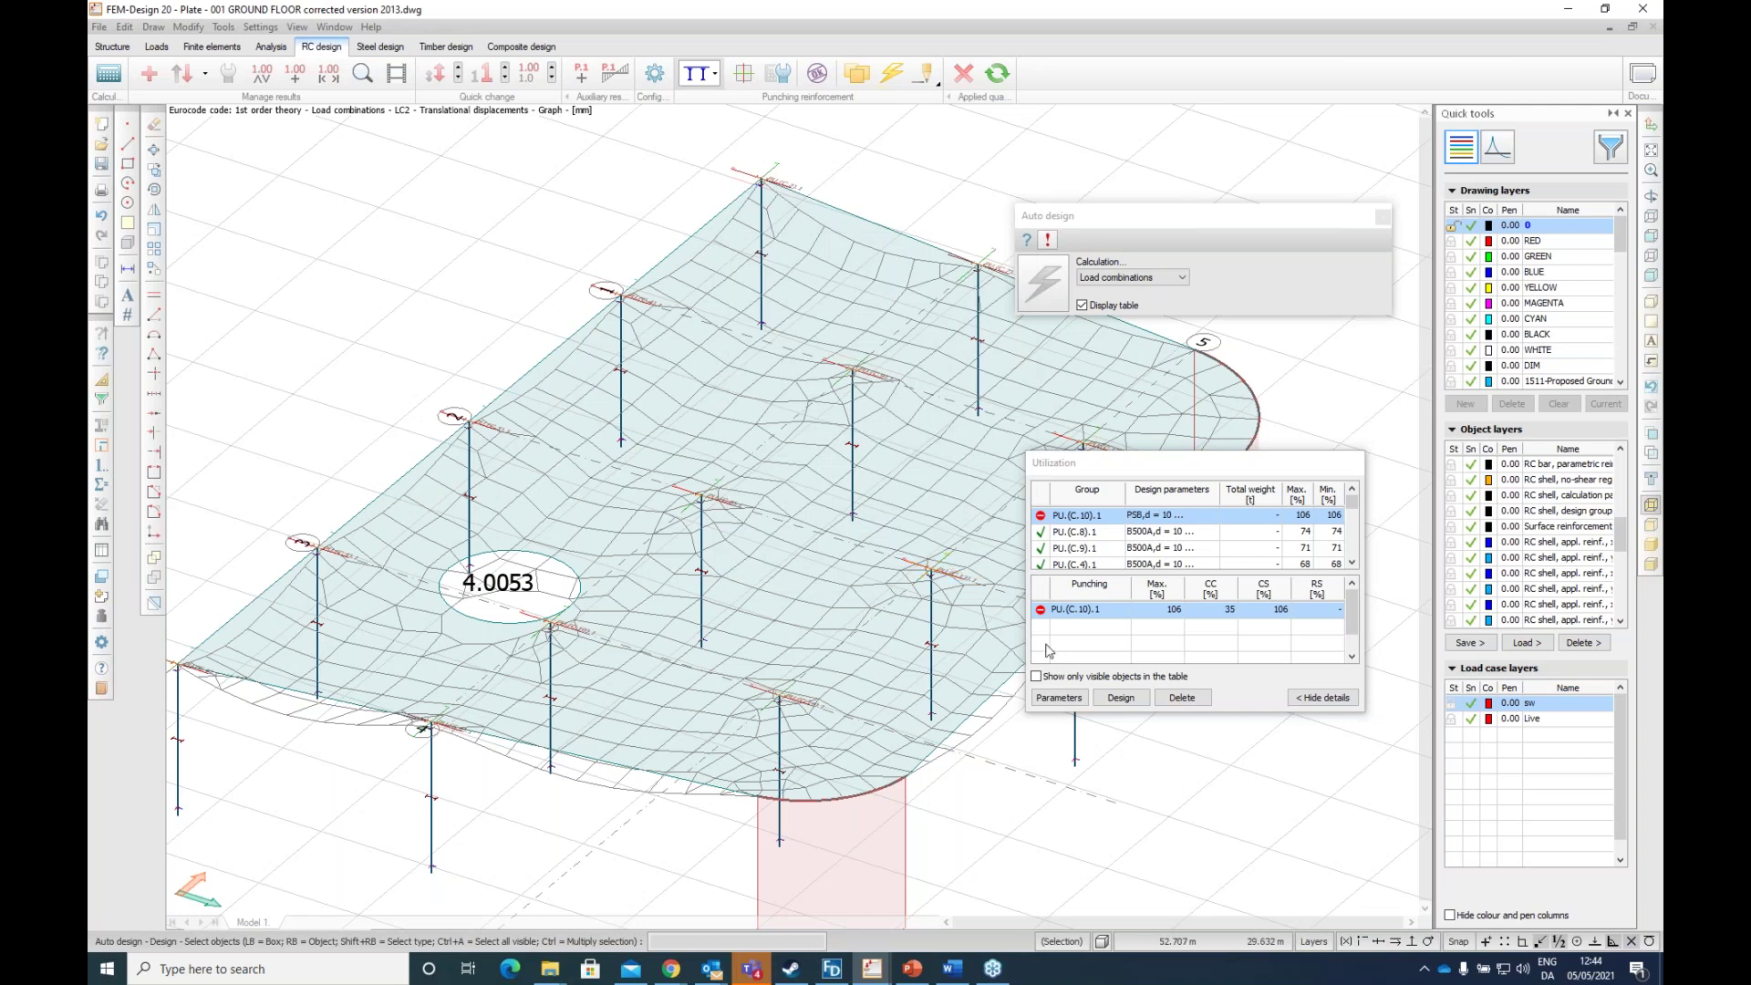
Step: Try to auto-design the punching reinforcement of group PU.(C.10).1 for load combinations, and close the error report without sending it
left_click(1062, 520)
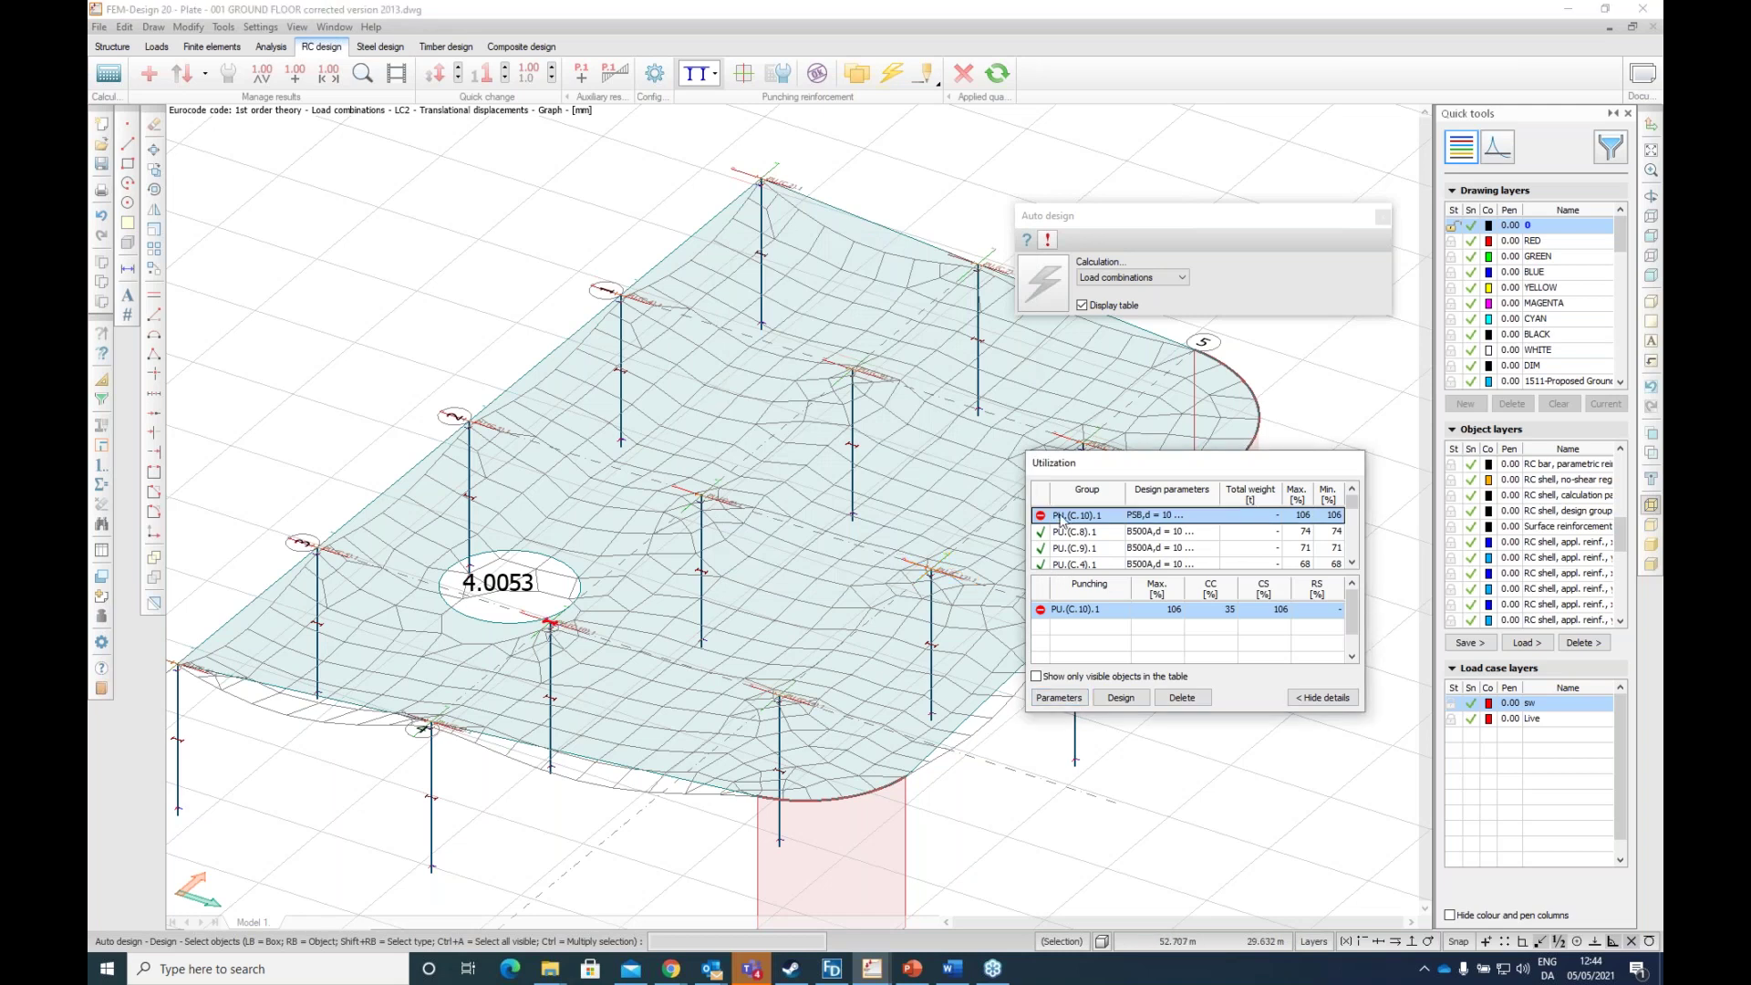
left_click(1121, 697)
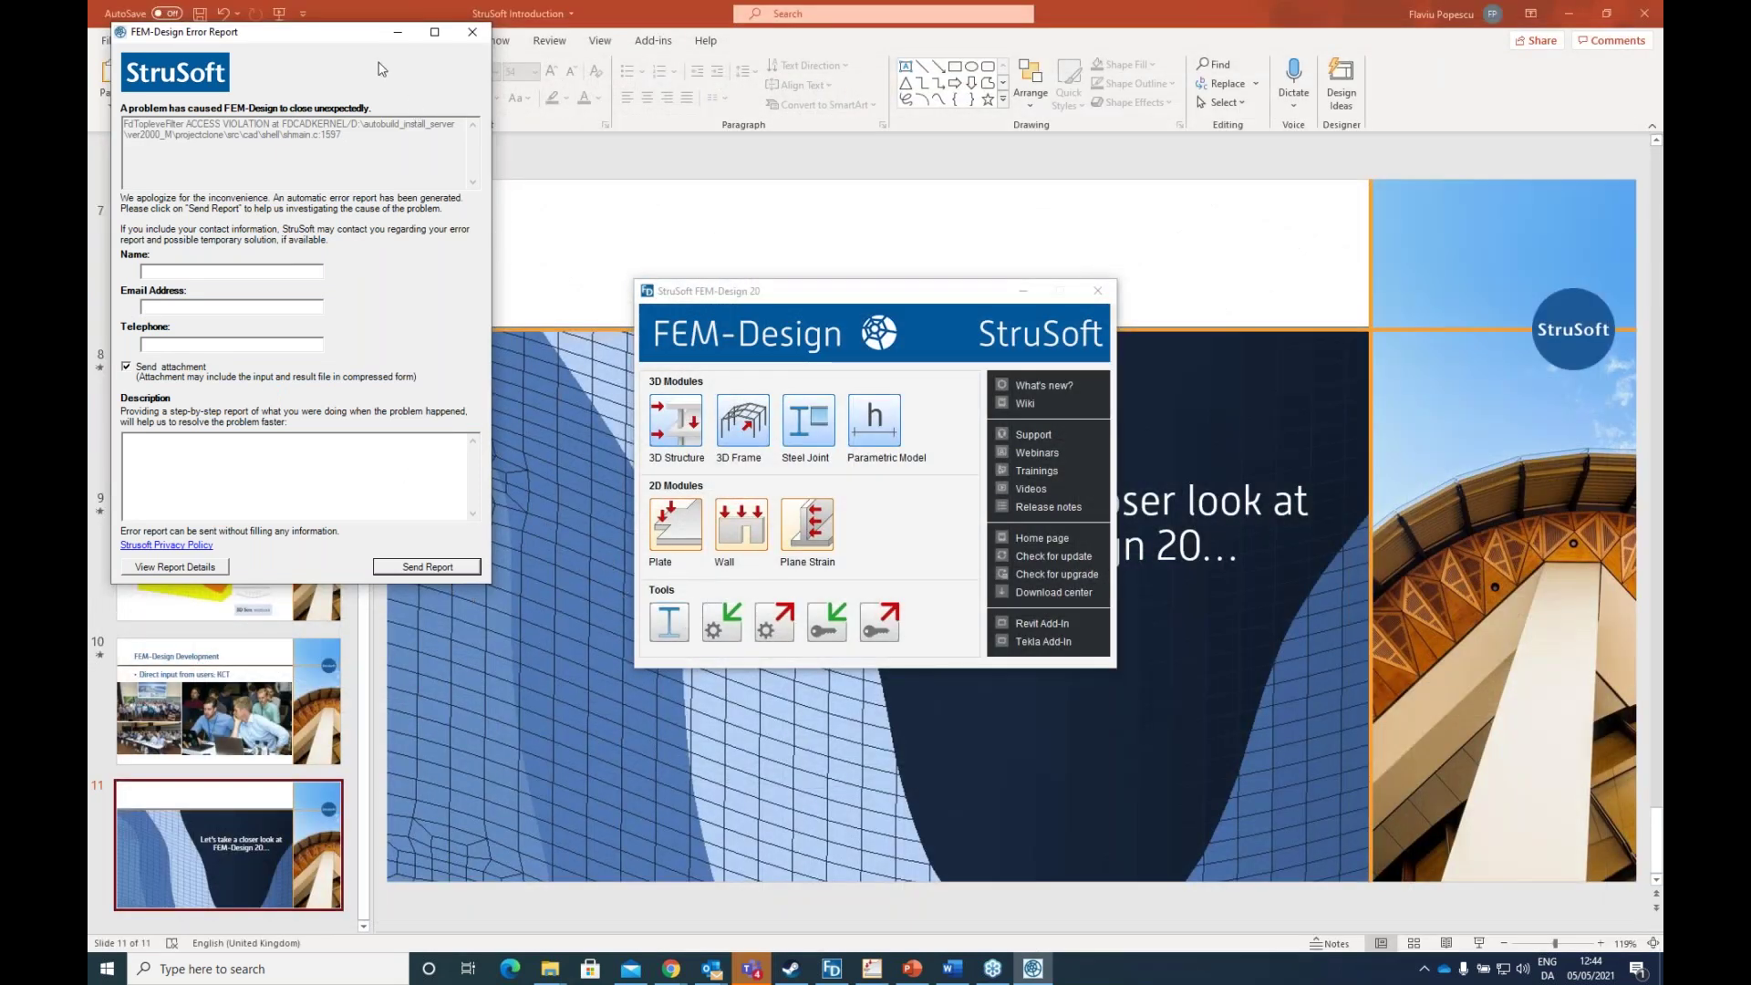
left_click_drag(345, 41, 513, 149)
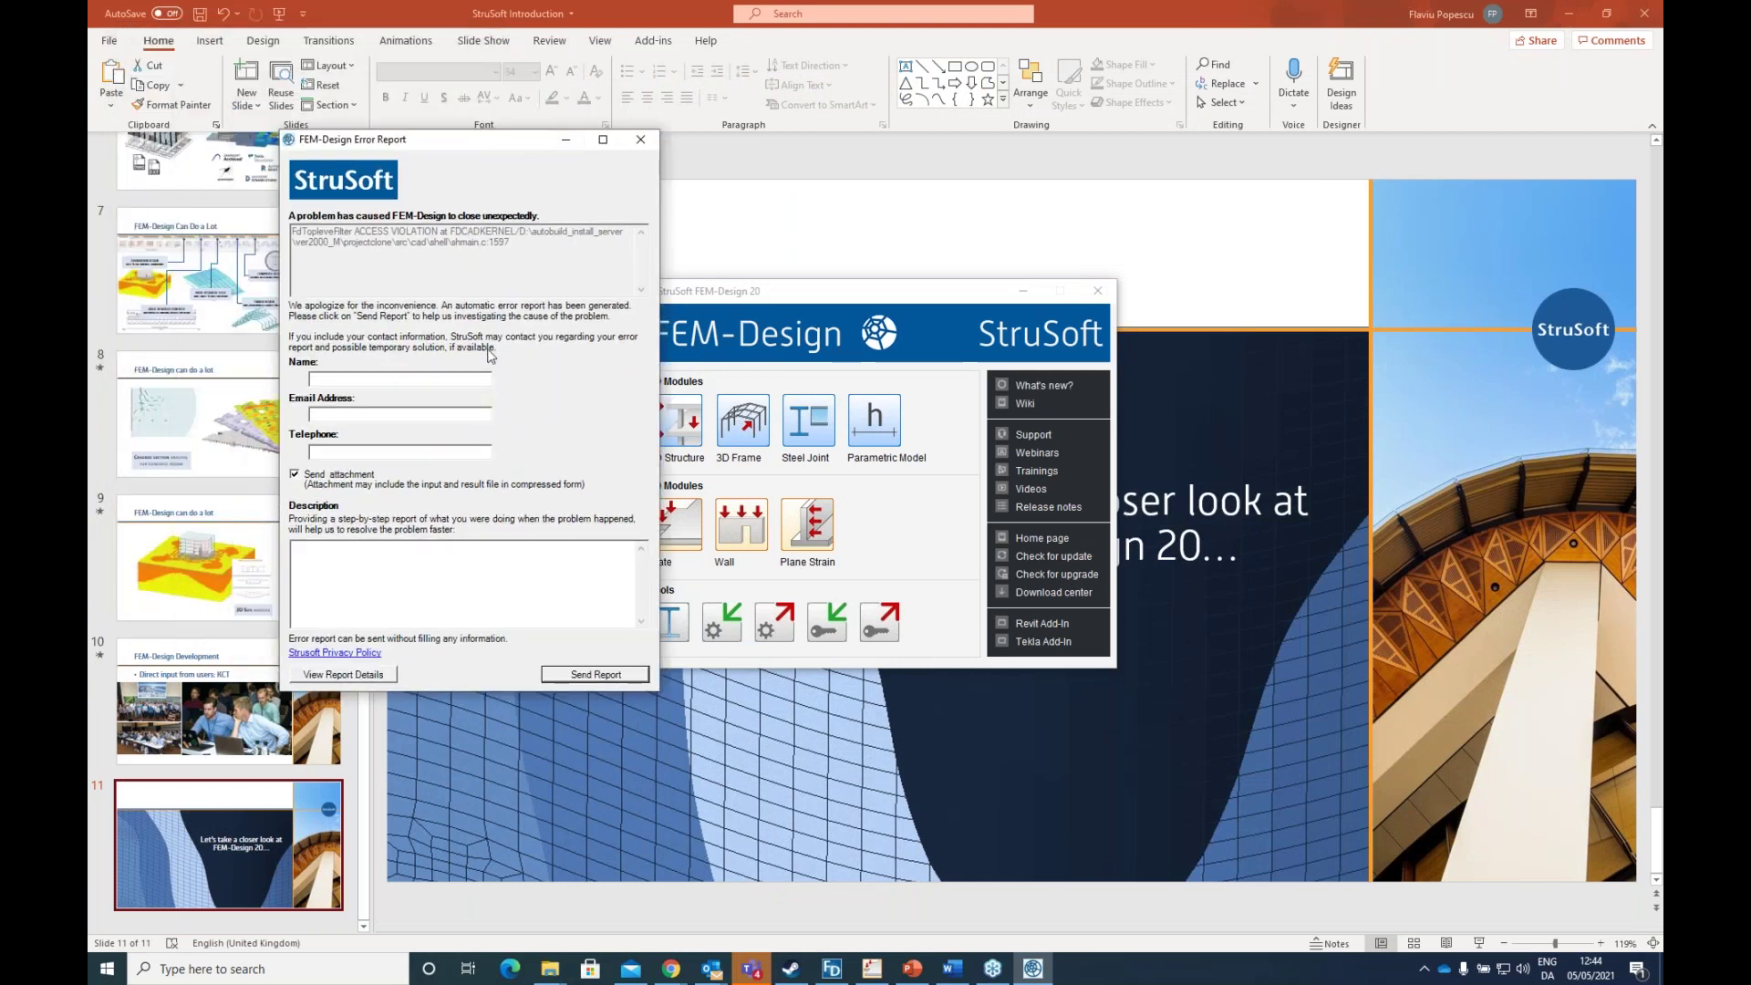
left_click(640, 139)
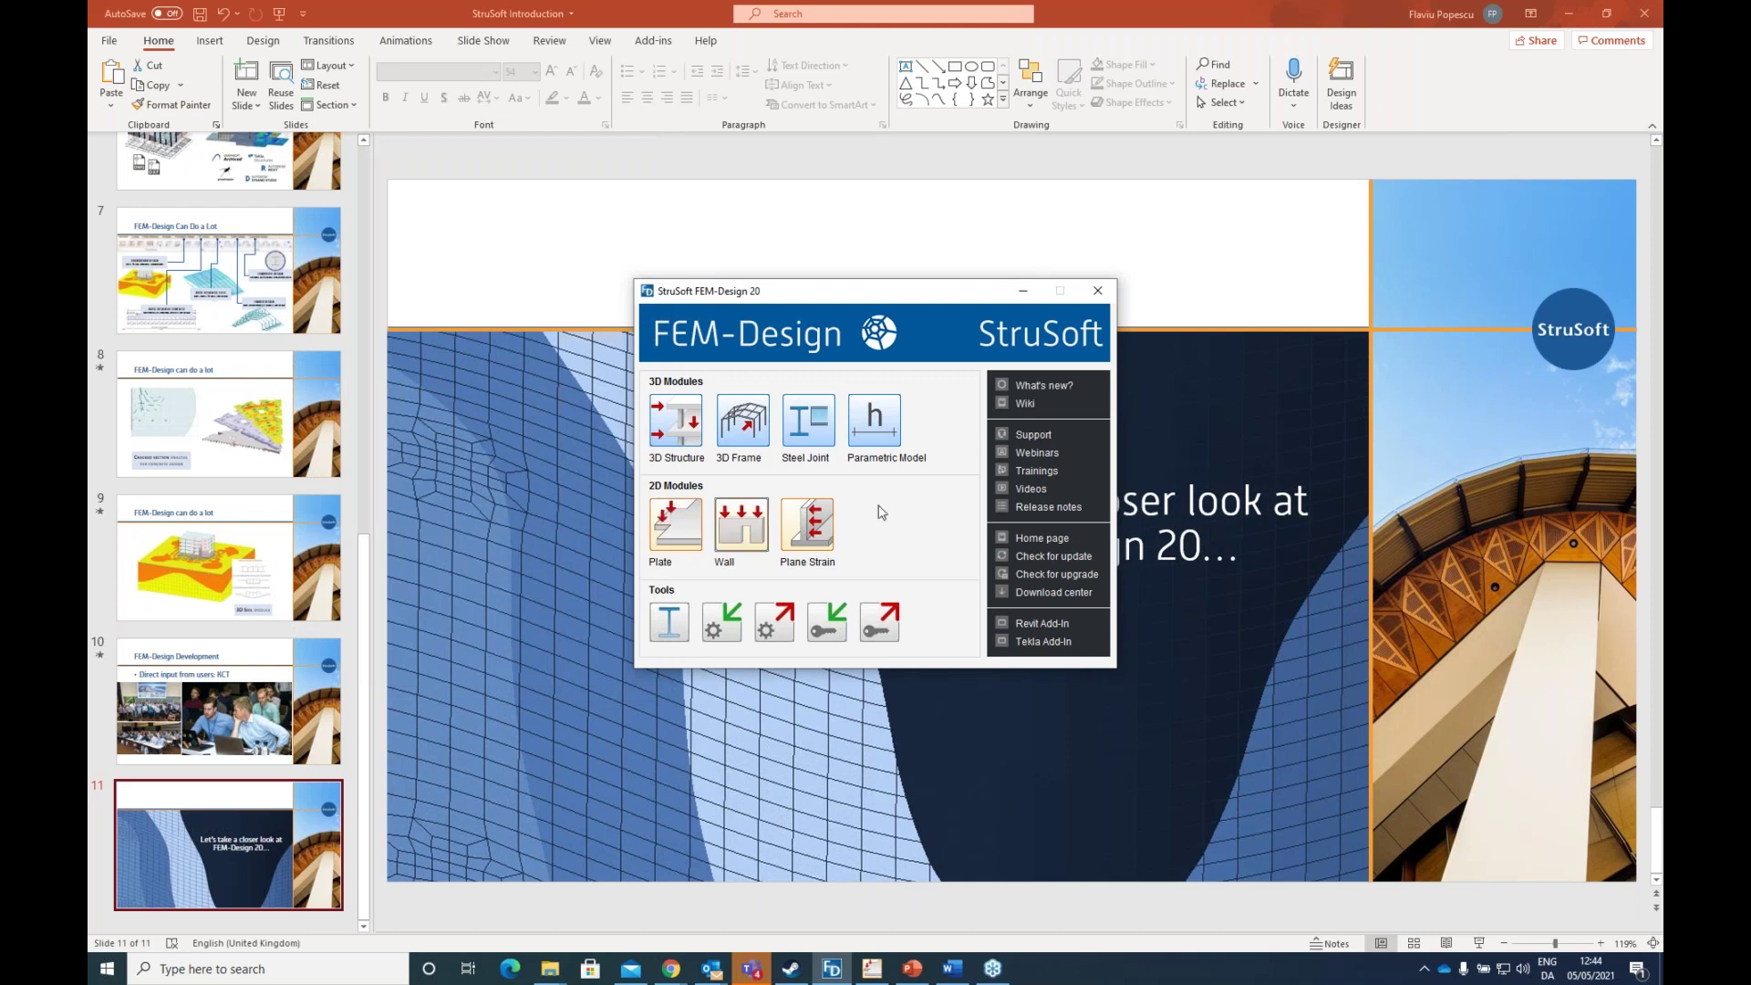
Step: Switch to the FEM-Design Plate model 001 GROUND FLOOR designed 2021.pla and bring the whole slab into view
left_click(872, 968)
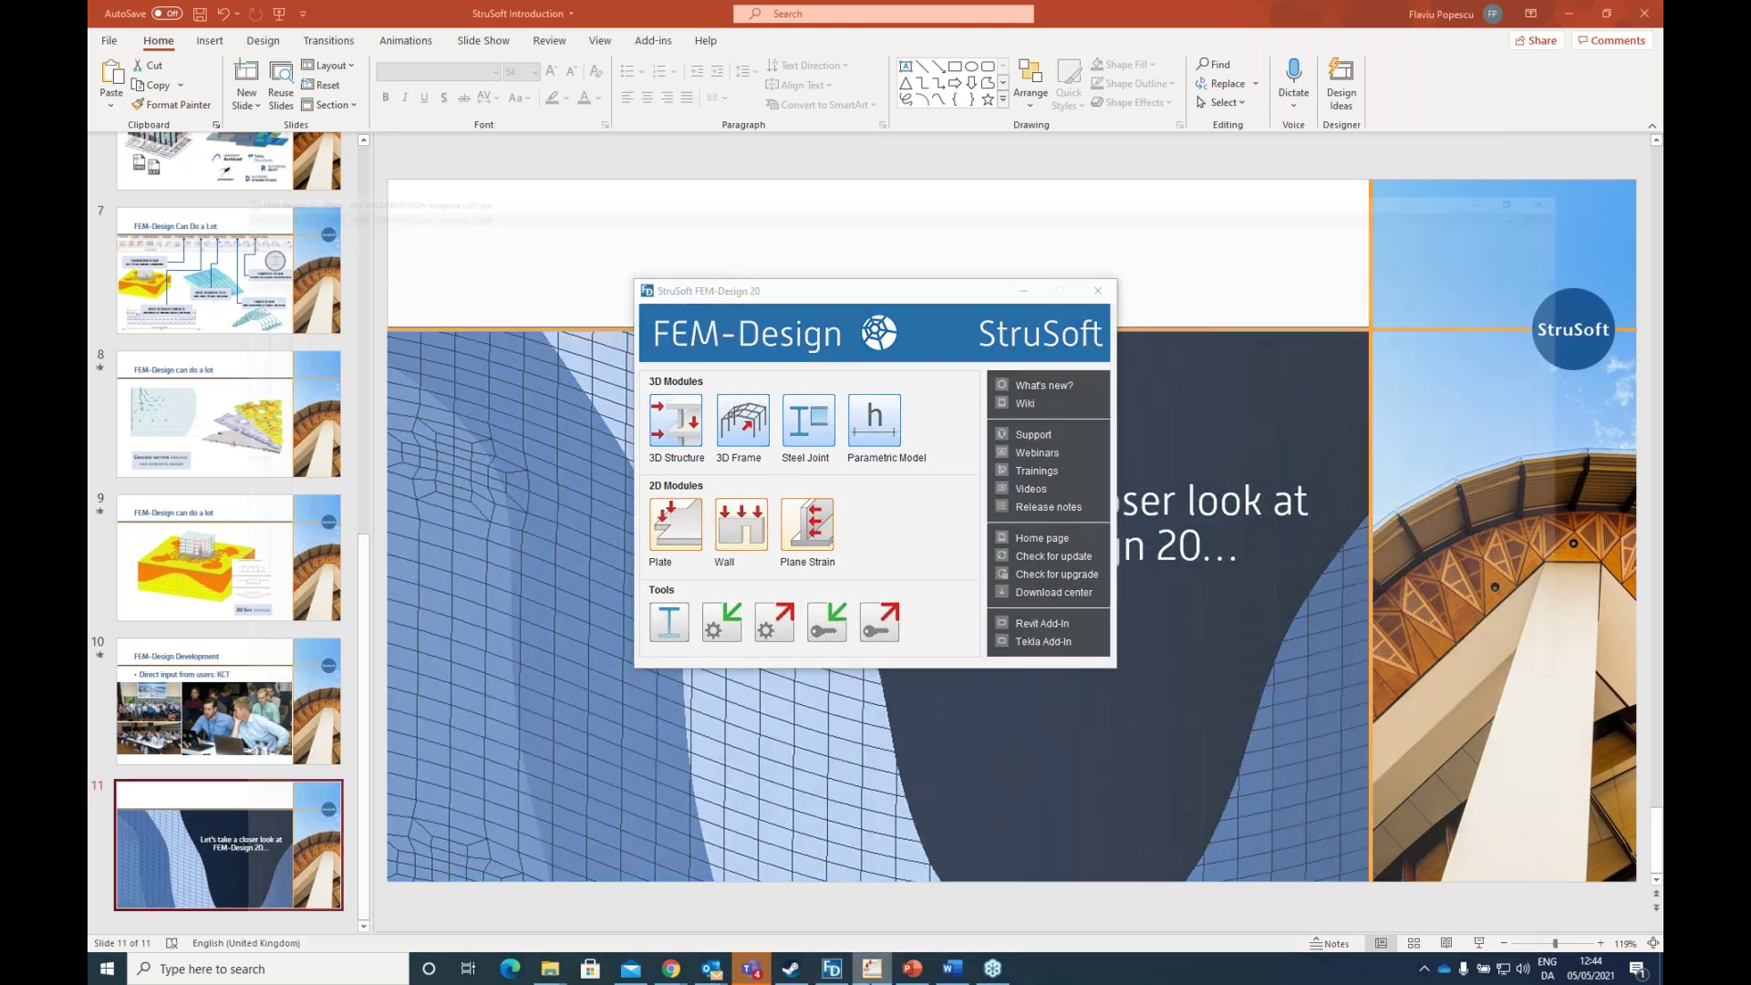
scroll(584, 529, "up", 3)
scroll(568, 490, "down", 4)
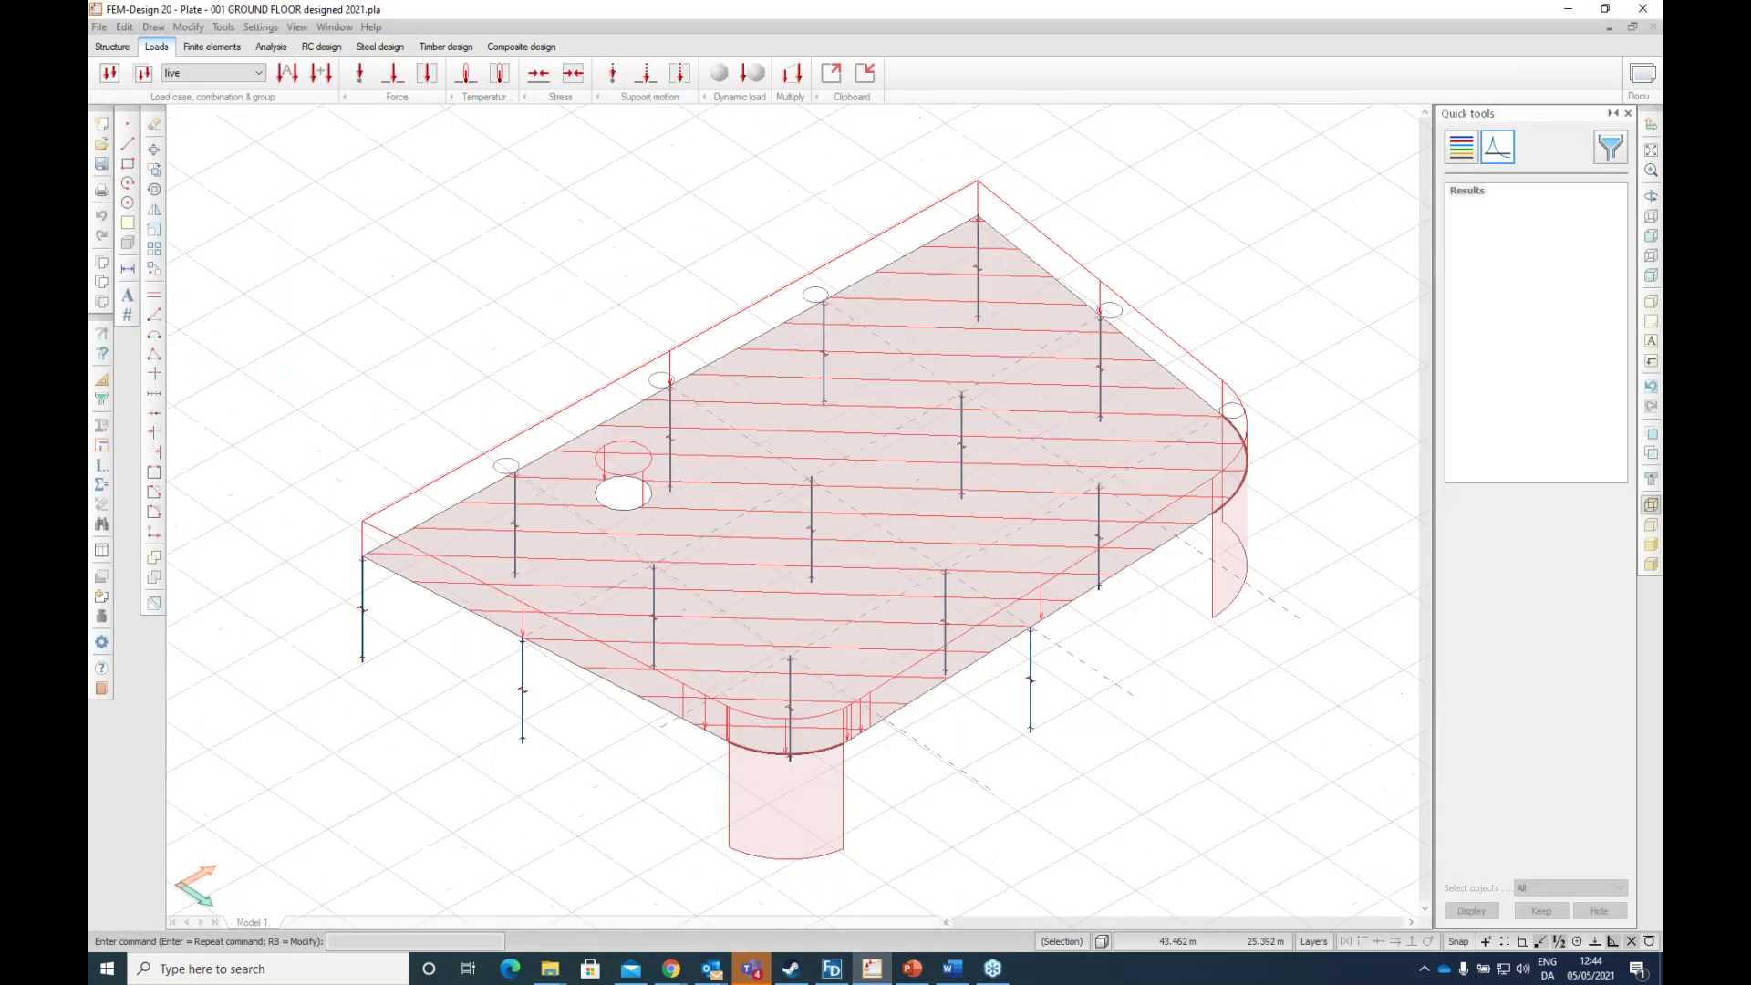
scroll(567, 489, "up", 4)
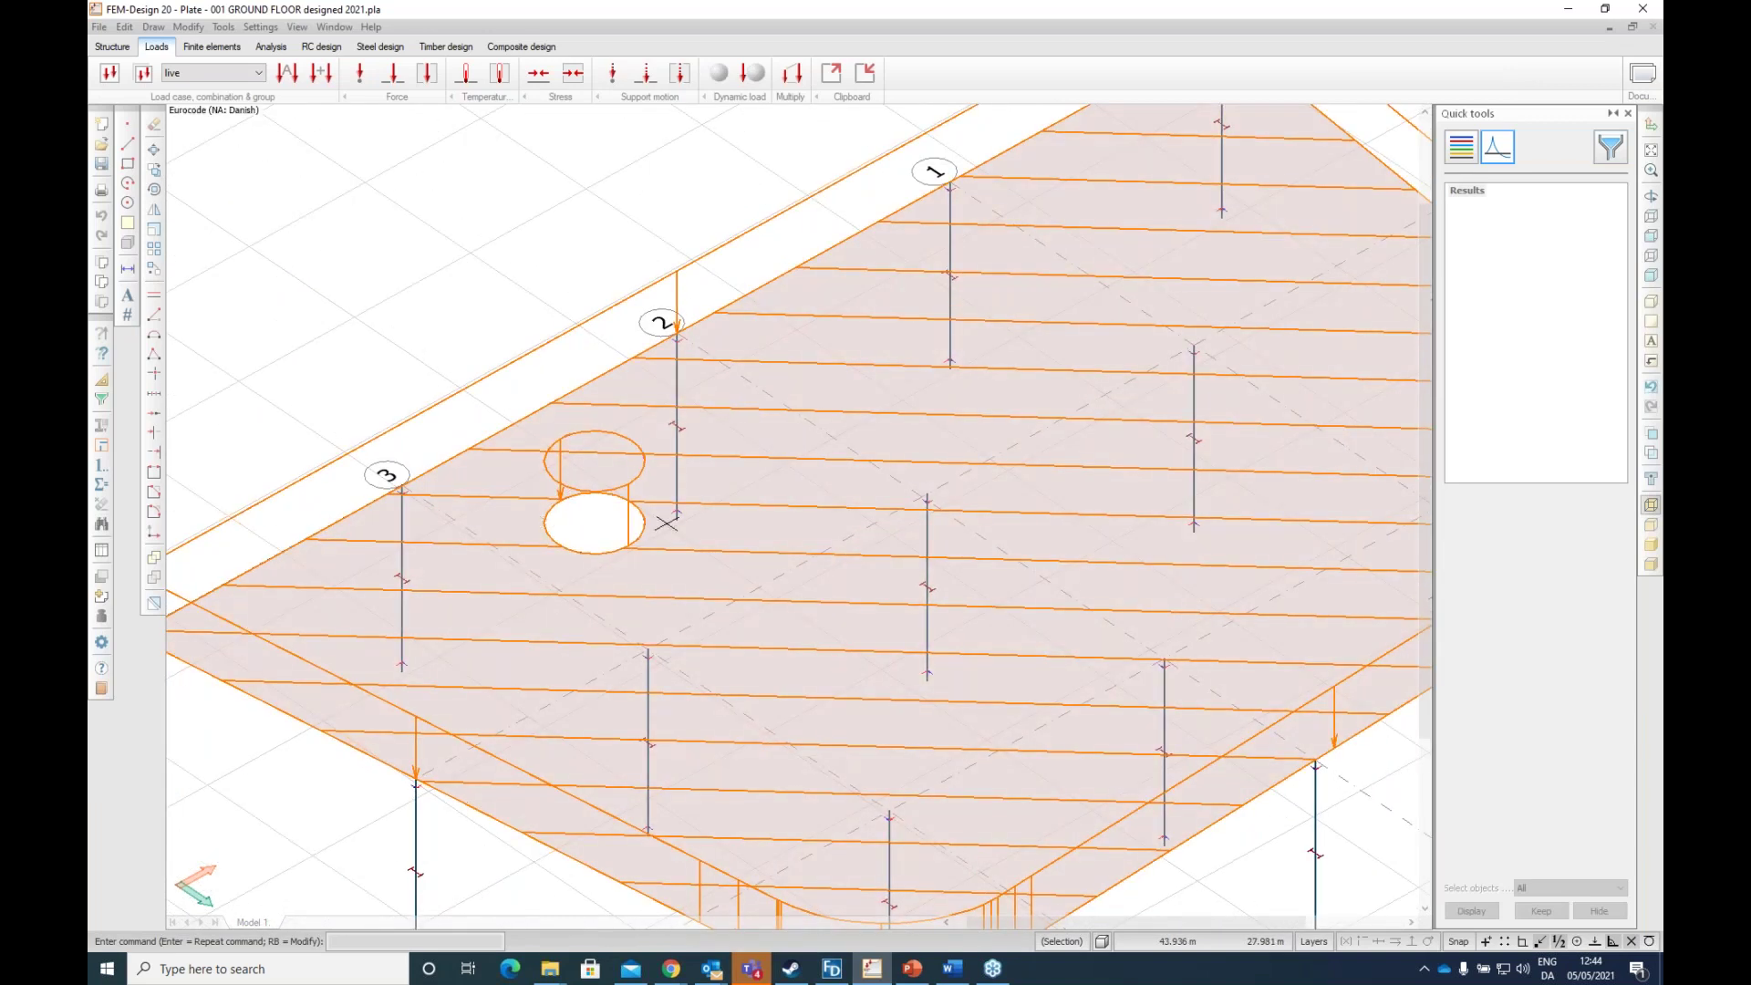
scroll(627, 535, "down", 2)
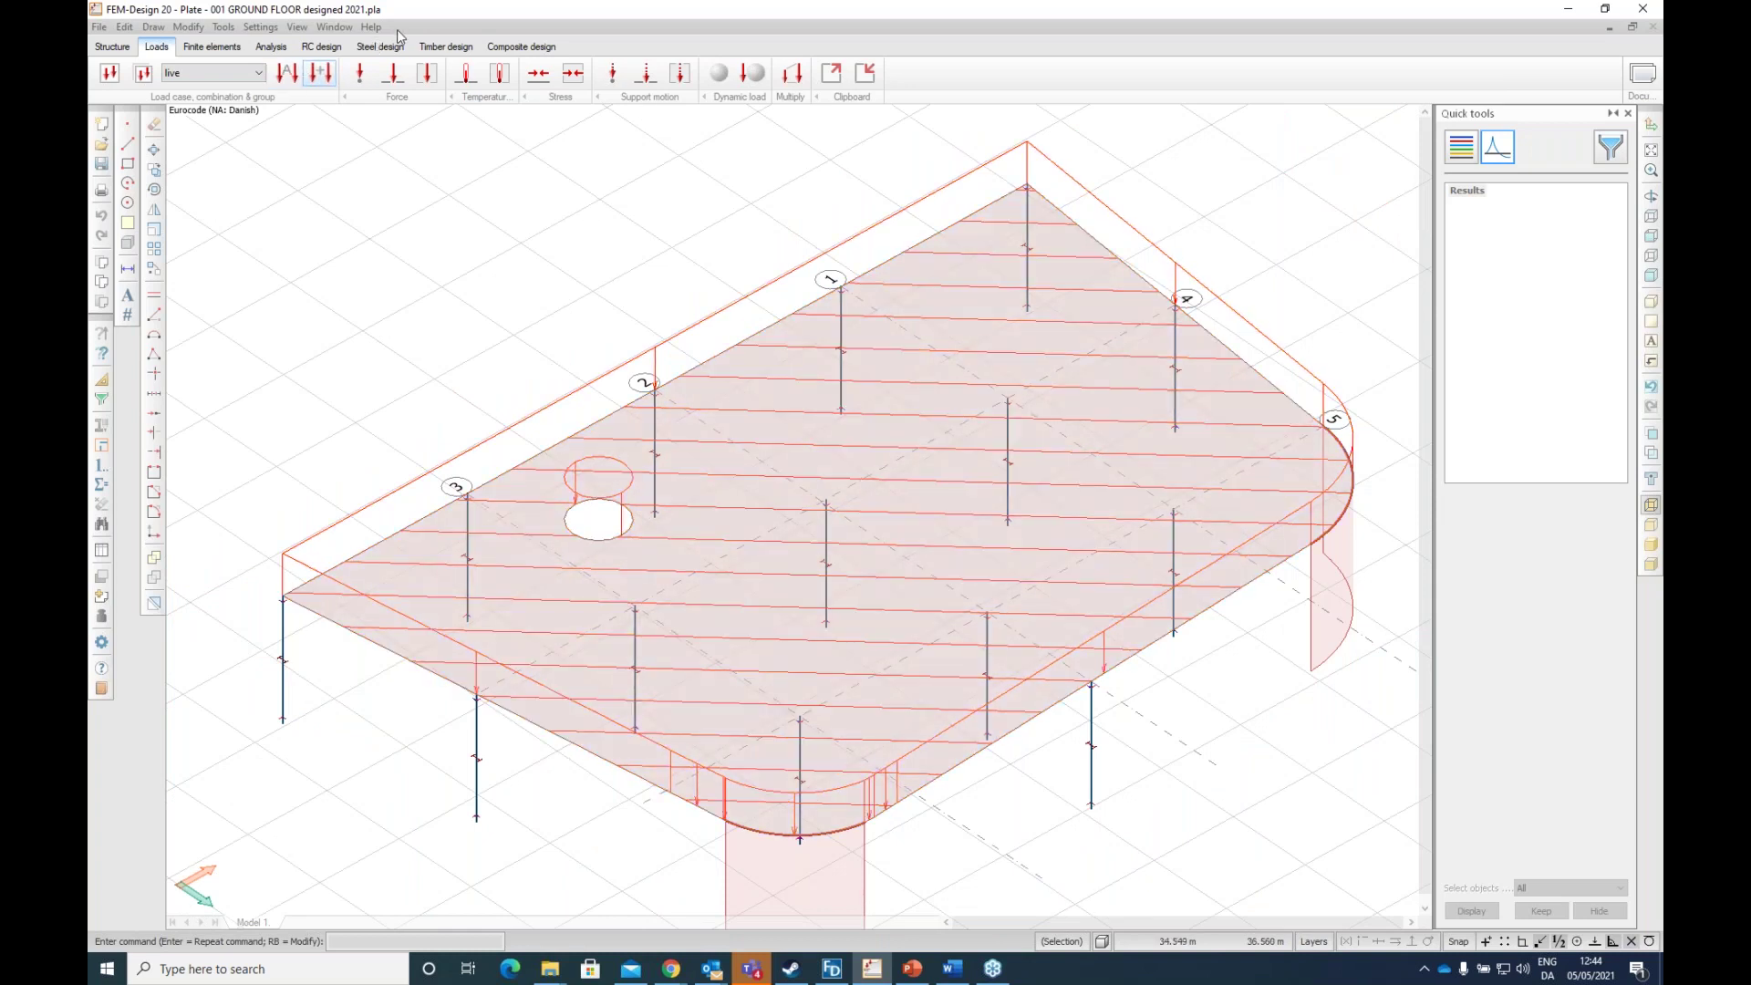
Step: Enter RC design for the designed model and examine the slab's surface reinforcement and crack width results around the circular opening
left_click(321, 47)
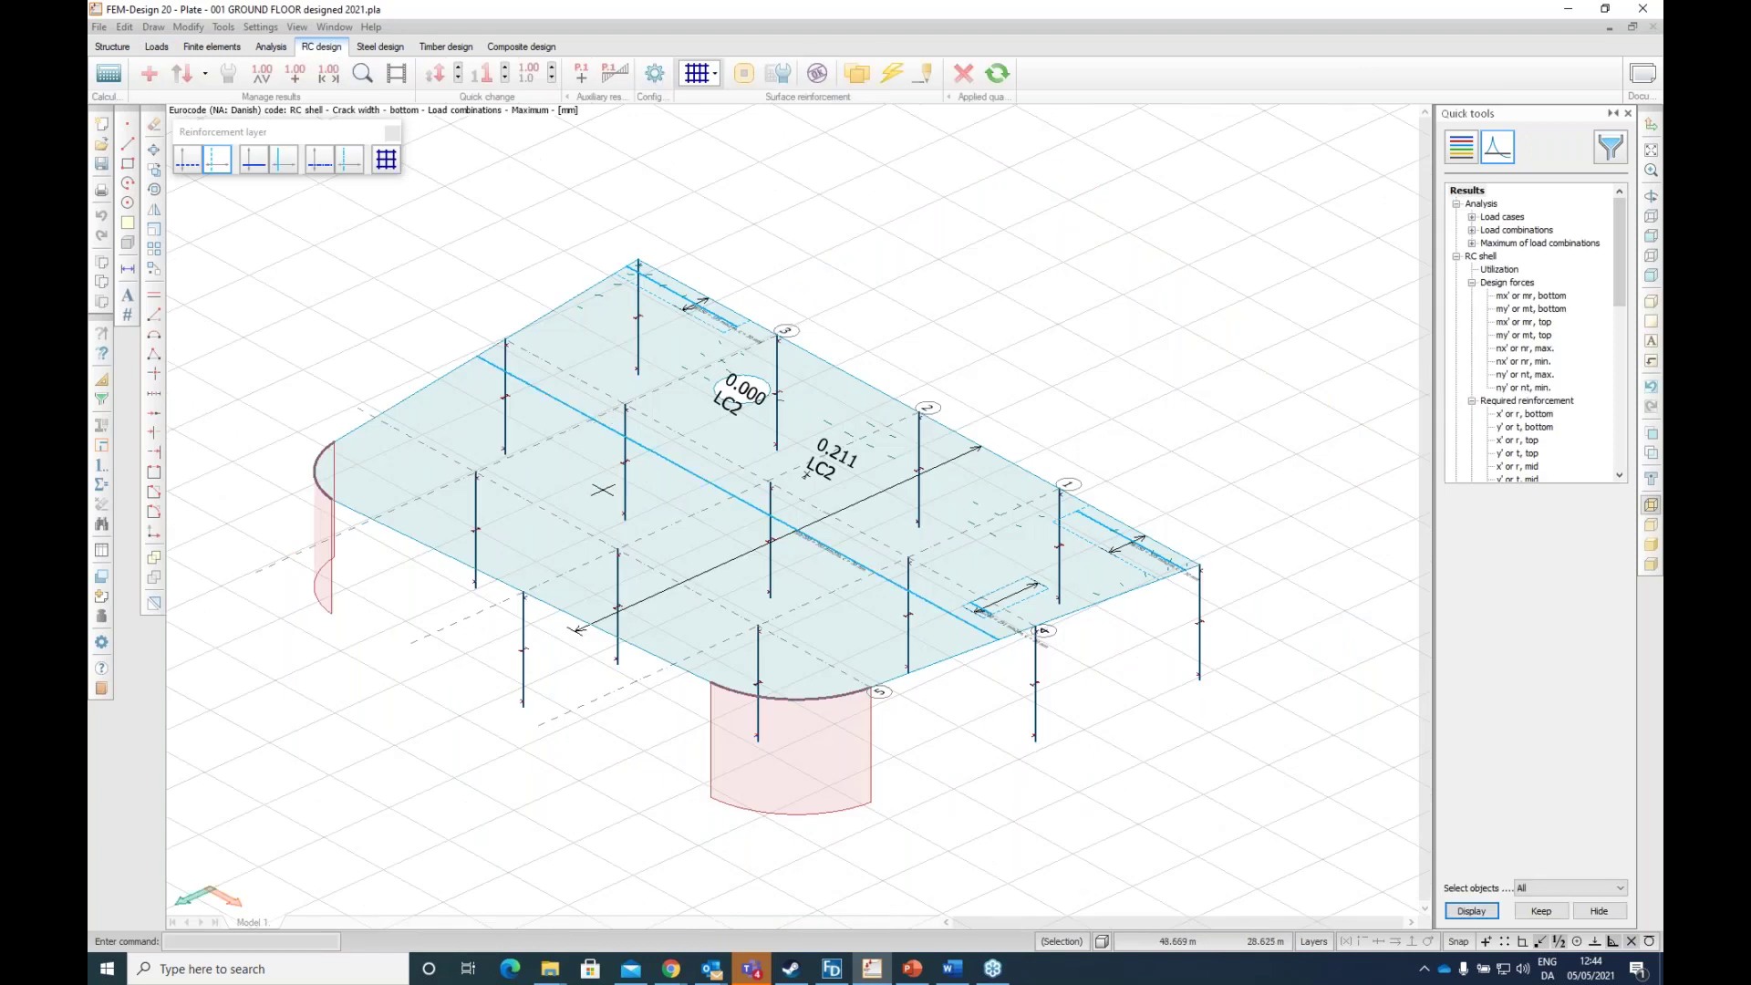
left_click_drag(806, 475, 726, 501)
scroll(726, 501, "up", 3)
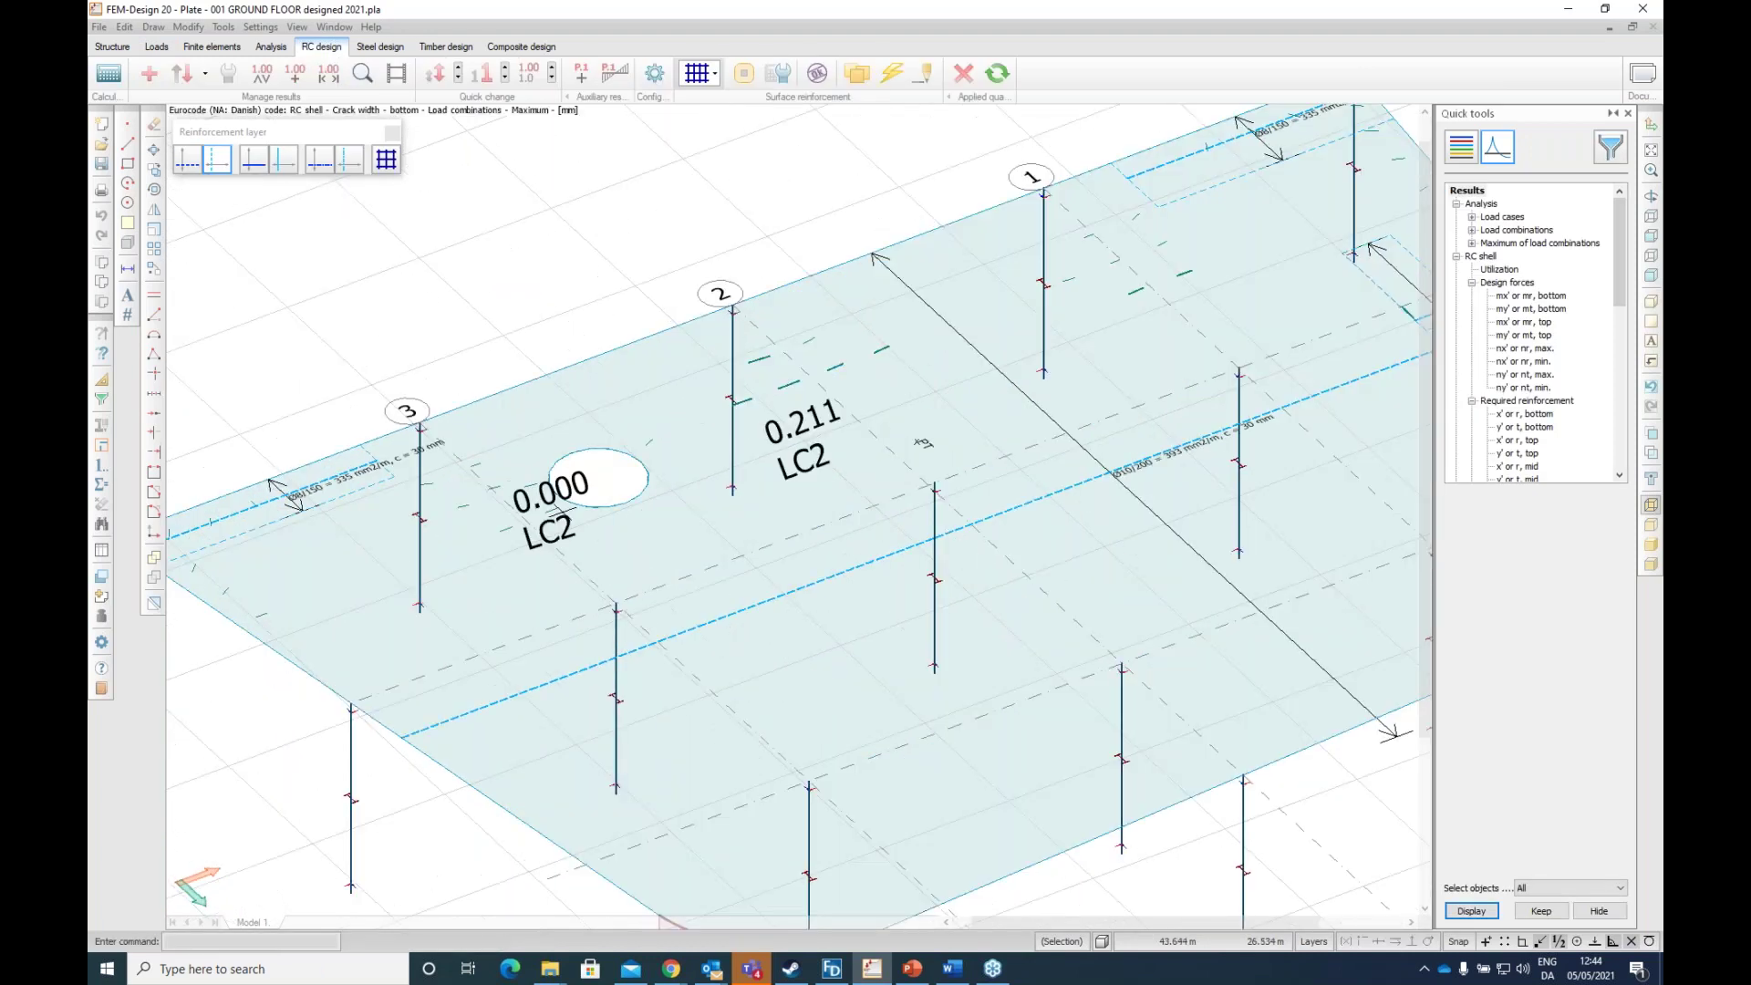
scroll(803, 479, "up", 3)
scroll(881, 455, "down", 3)
scroll(797, 511, "down", 5)
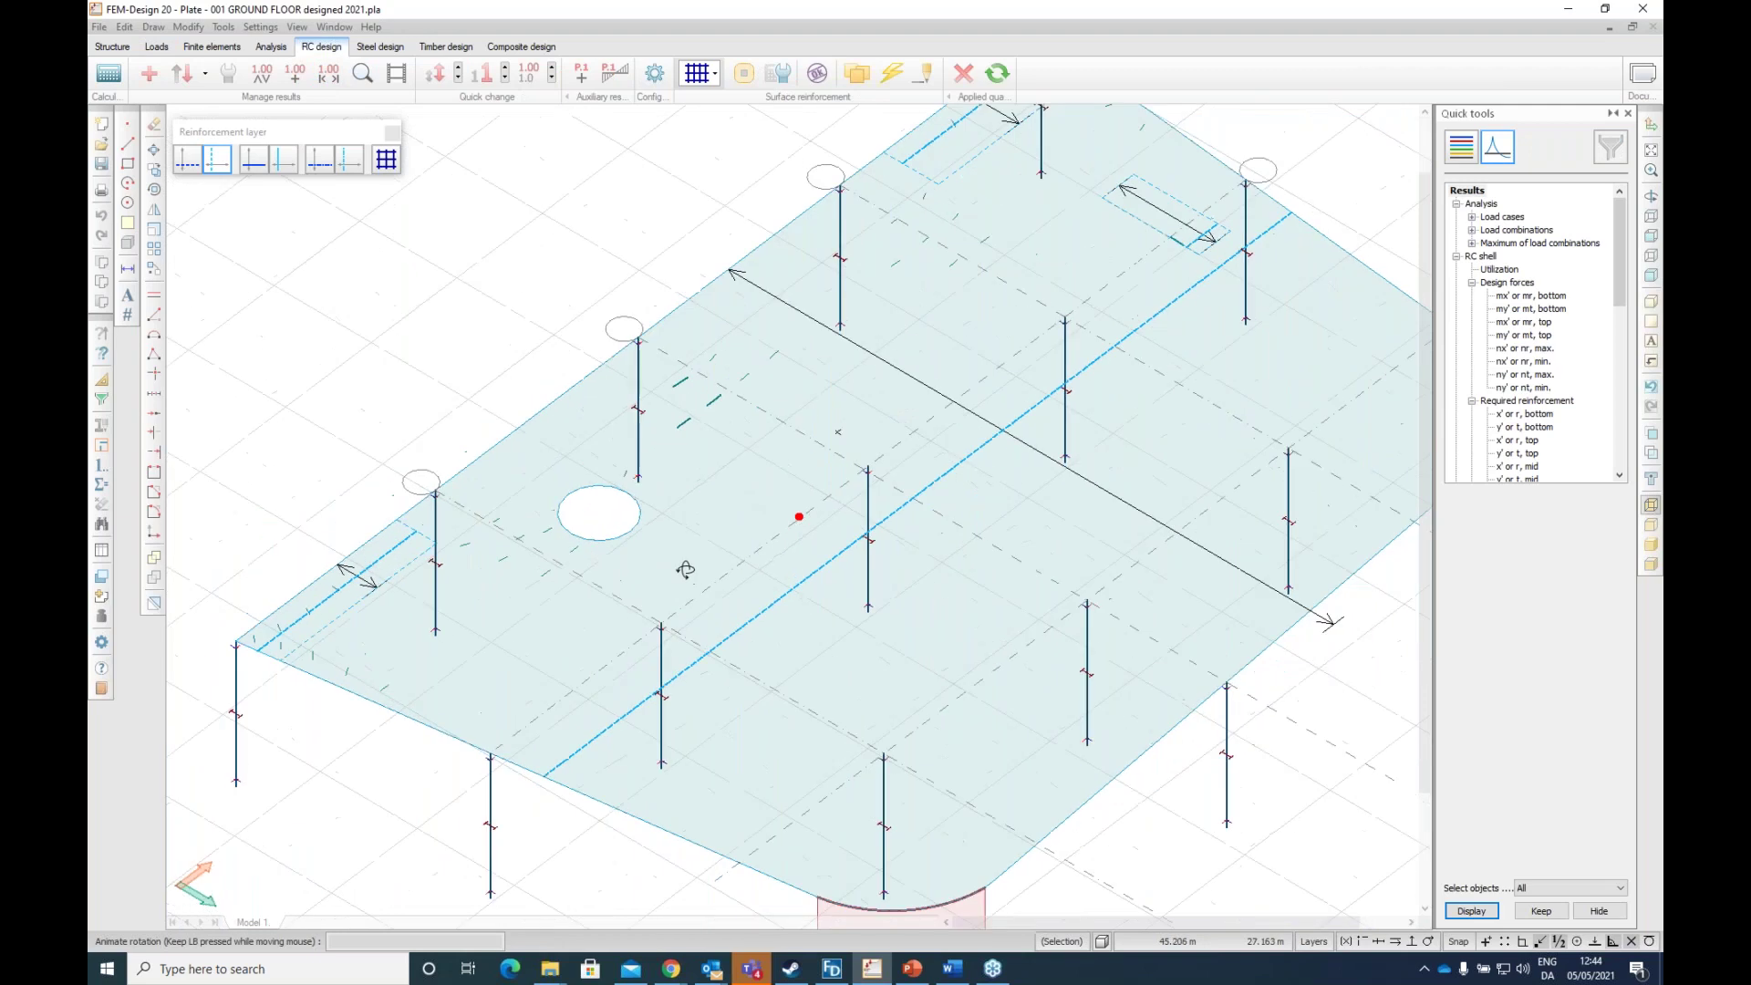
Step: Change the RC design mode from surface reinforcement to punching reinforcement for the slab
left_click(891, 77)
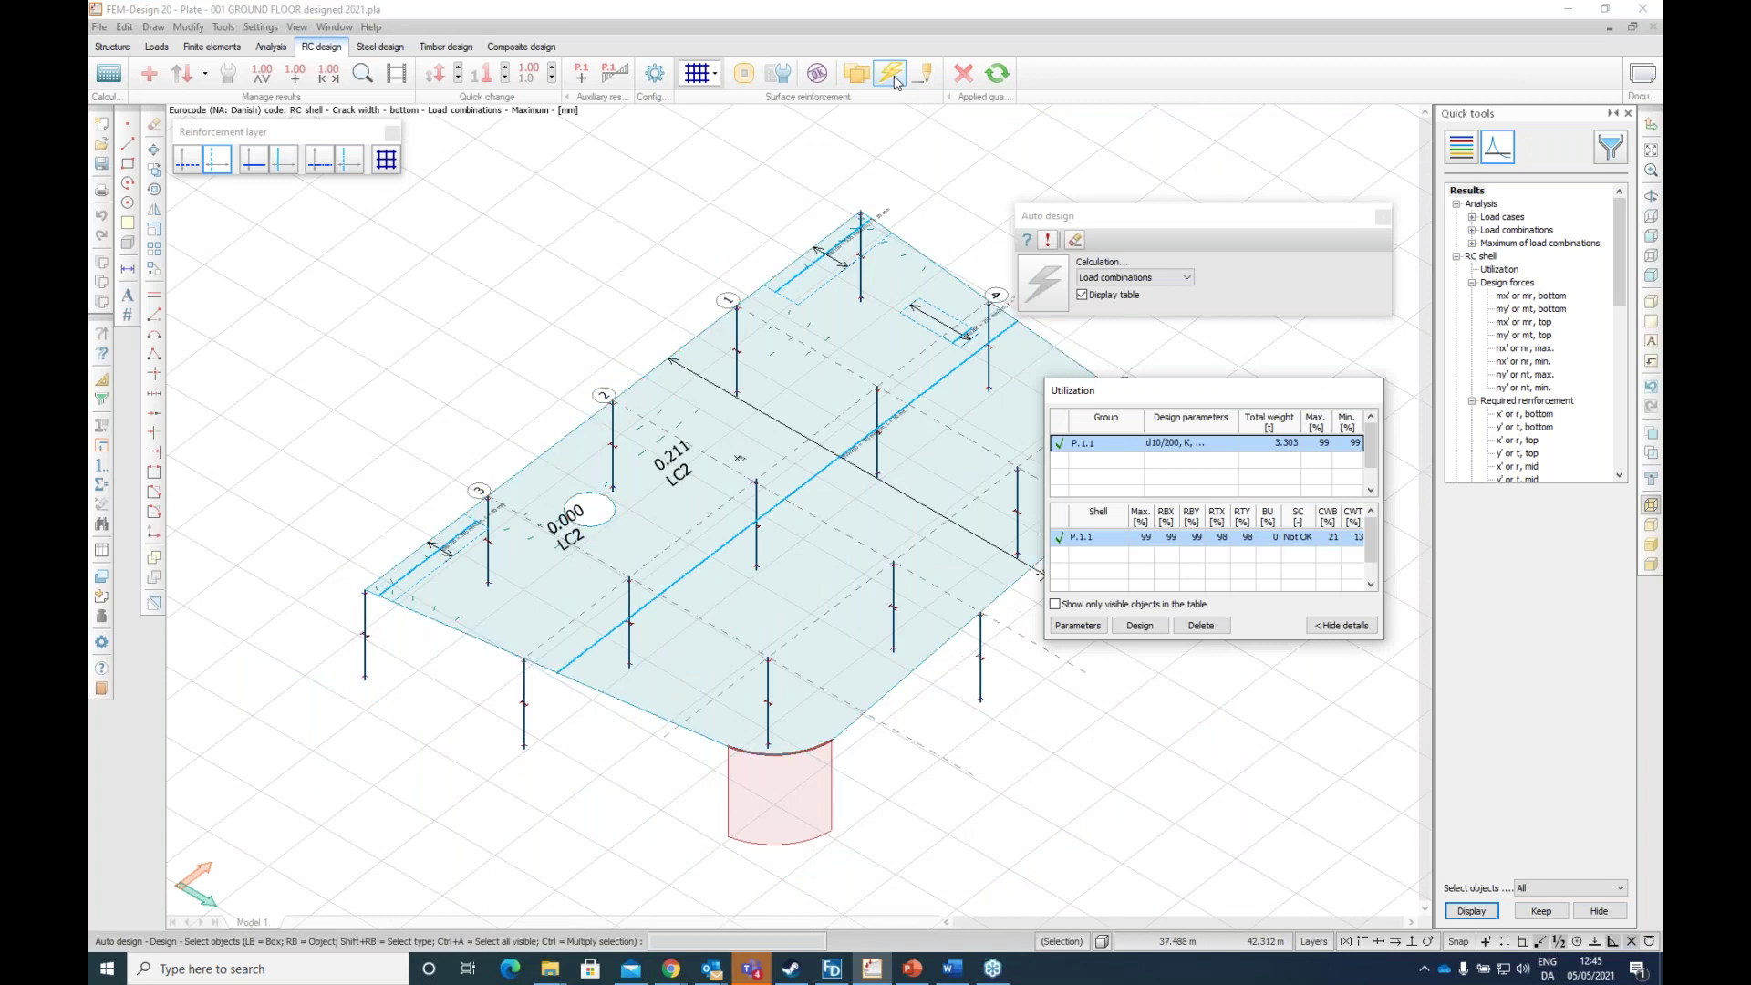
left_click(703, 84)
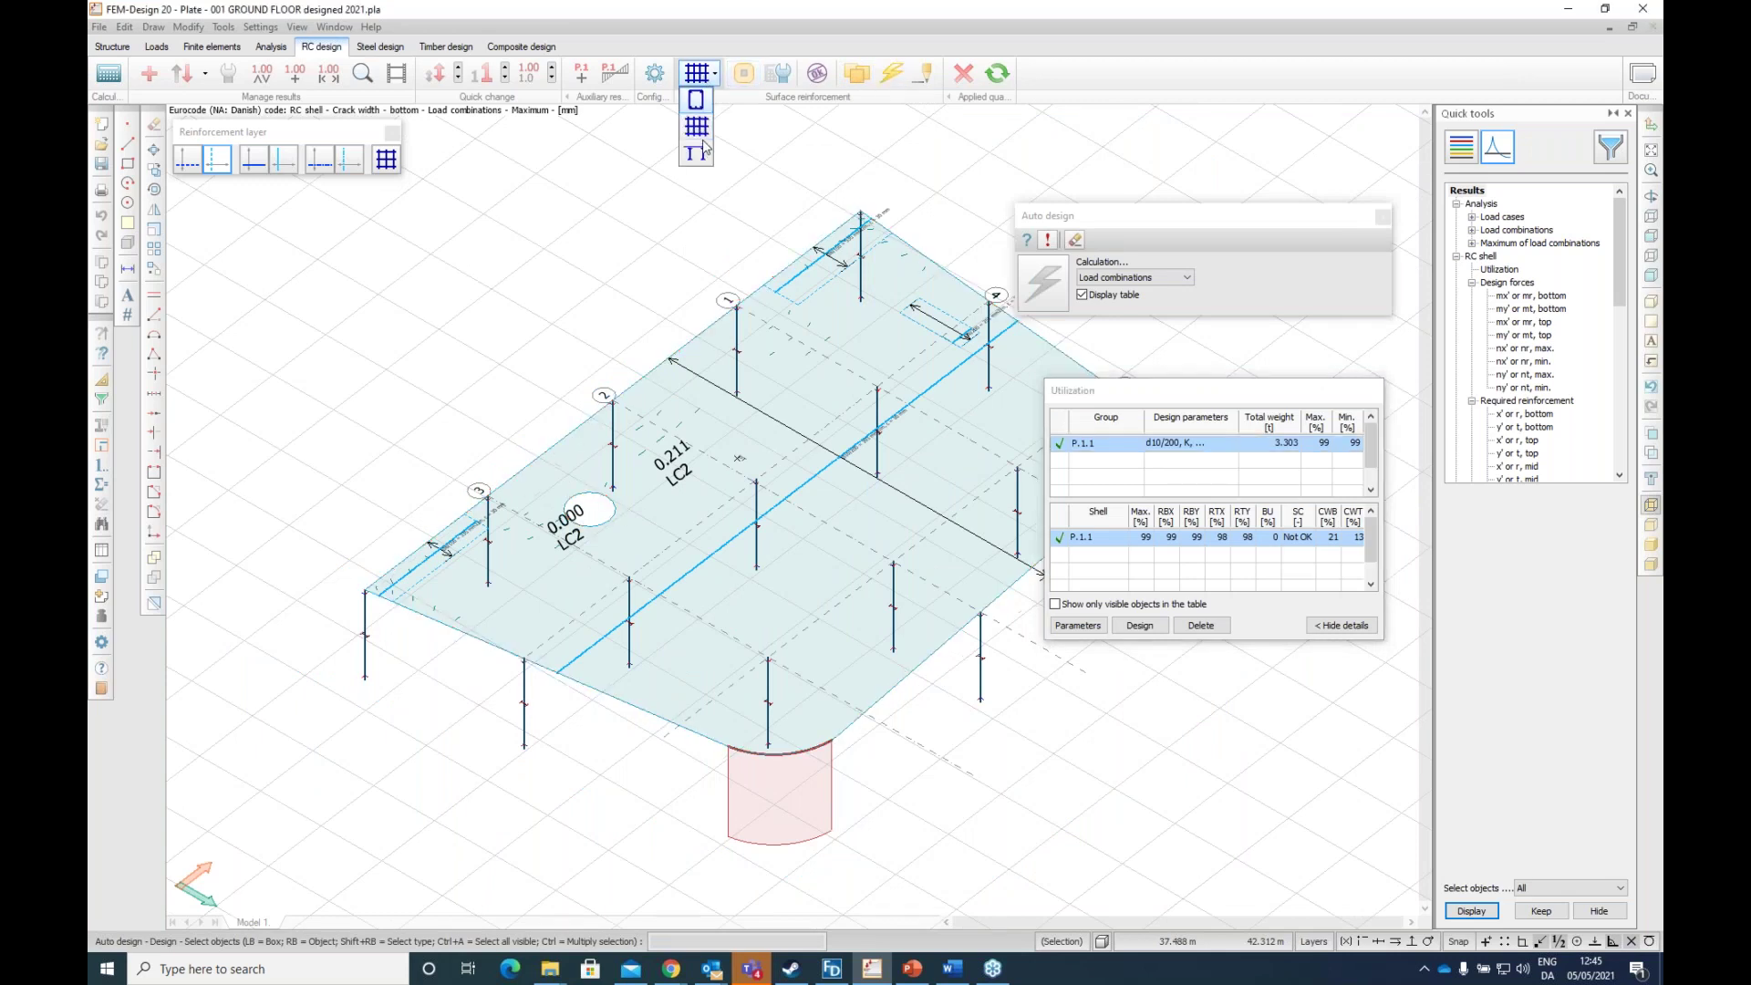
left_click(698, 159)
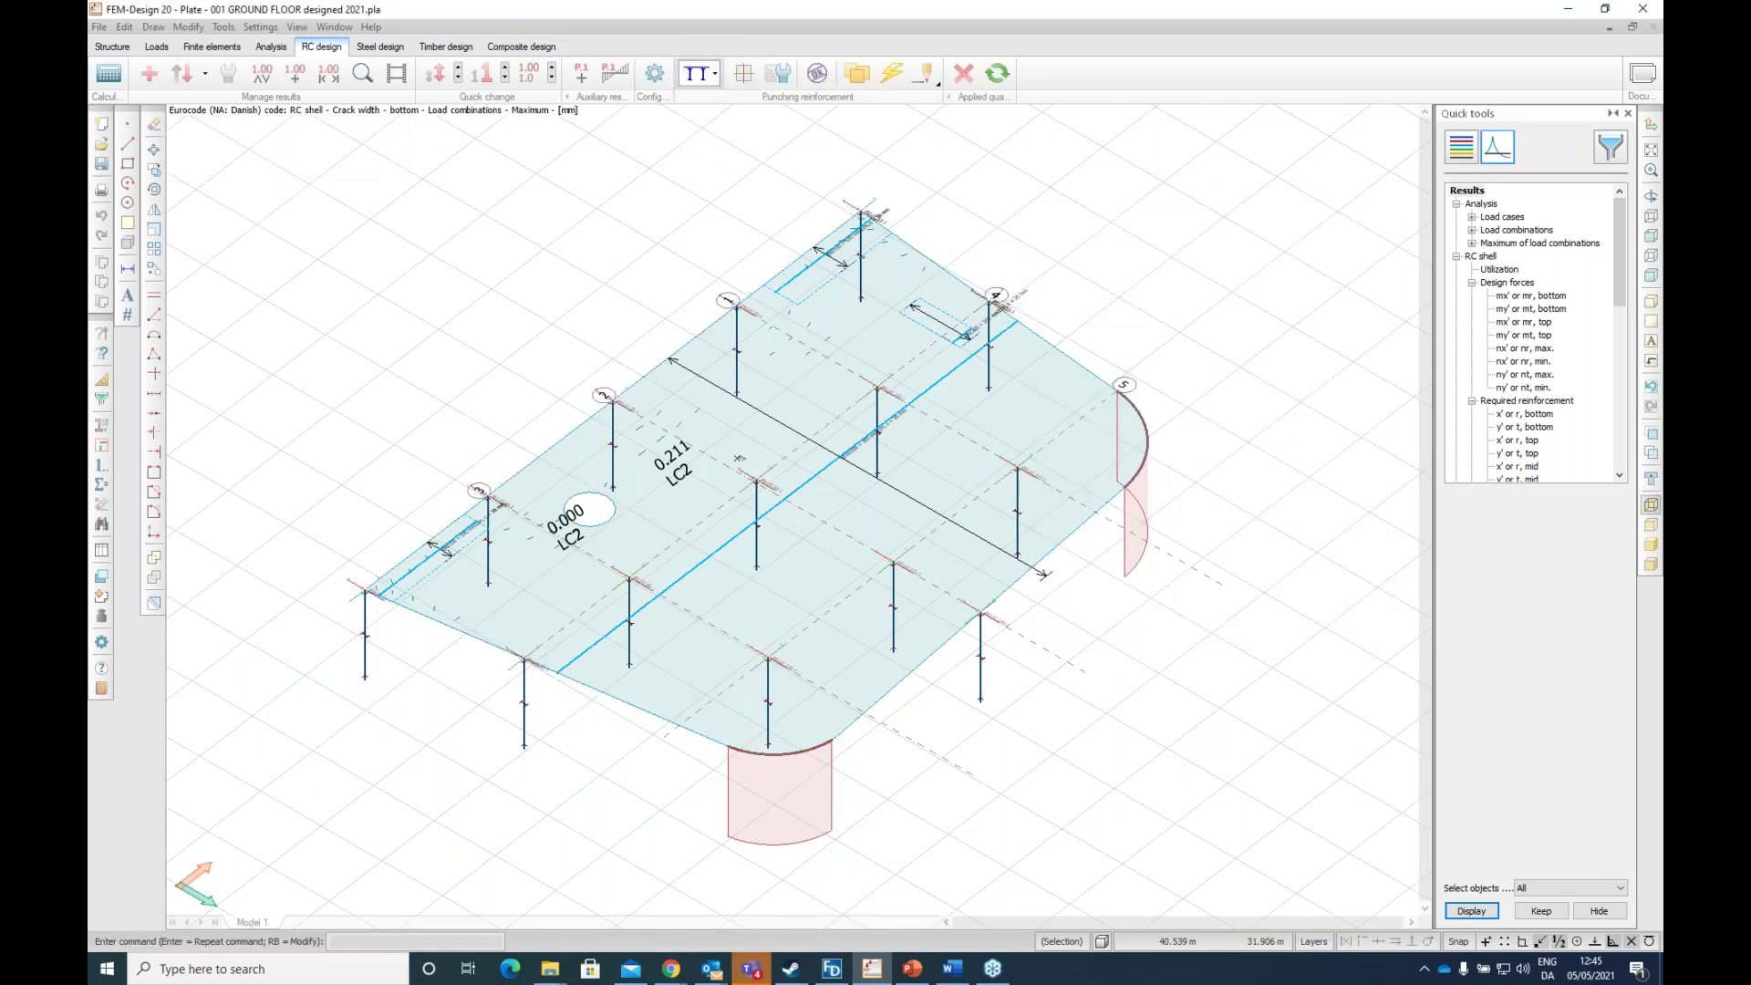
scroll(739, 458, "up", 2)
scroll(744, 471, "down", 1)
scroll(744, 471, "down", 1)
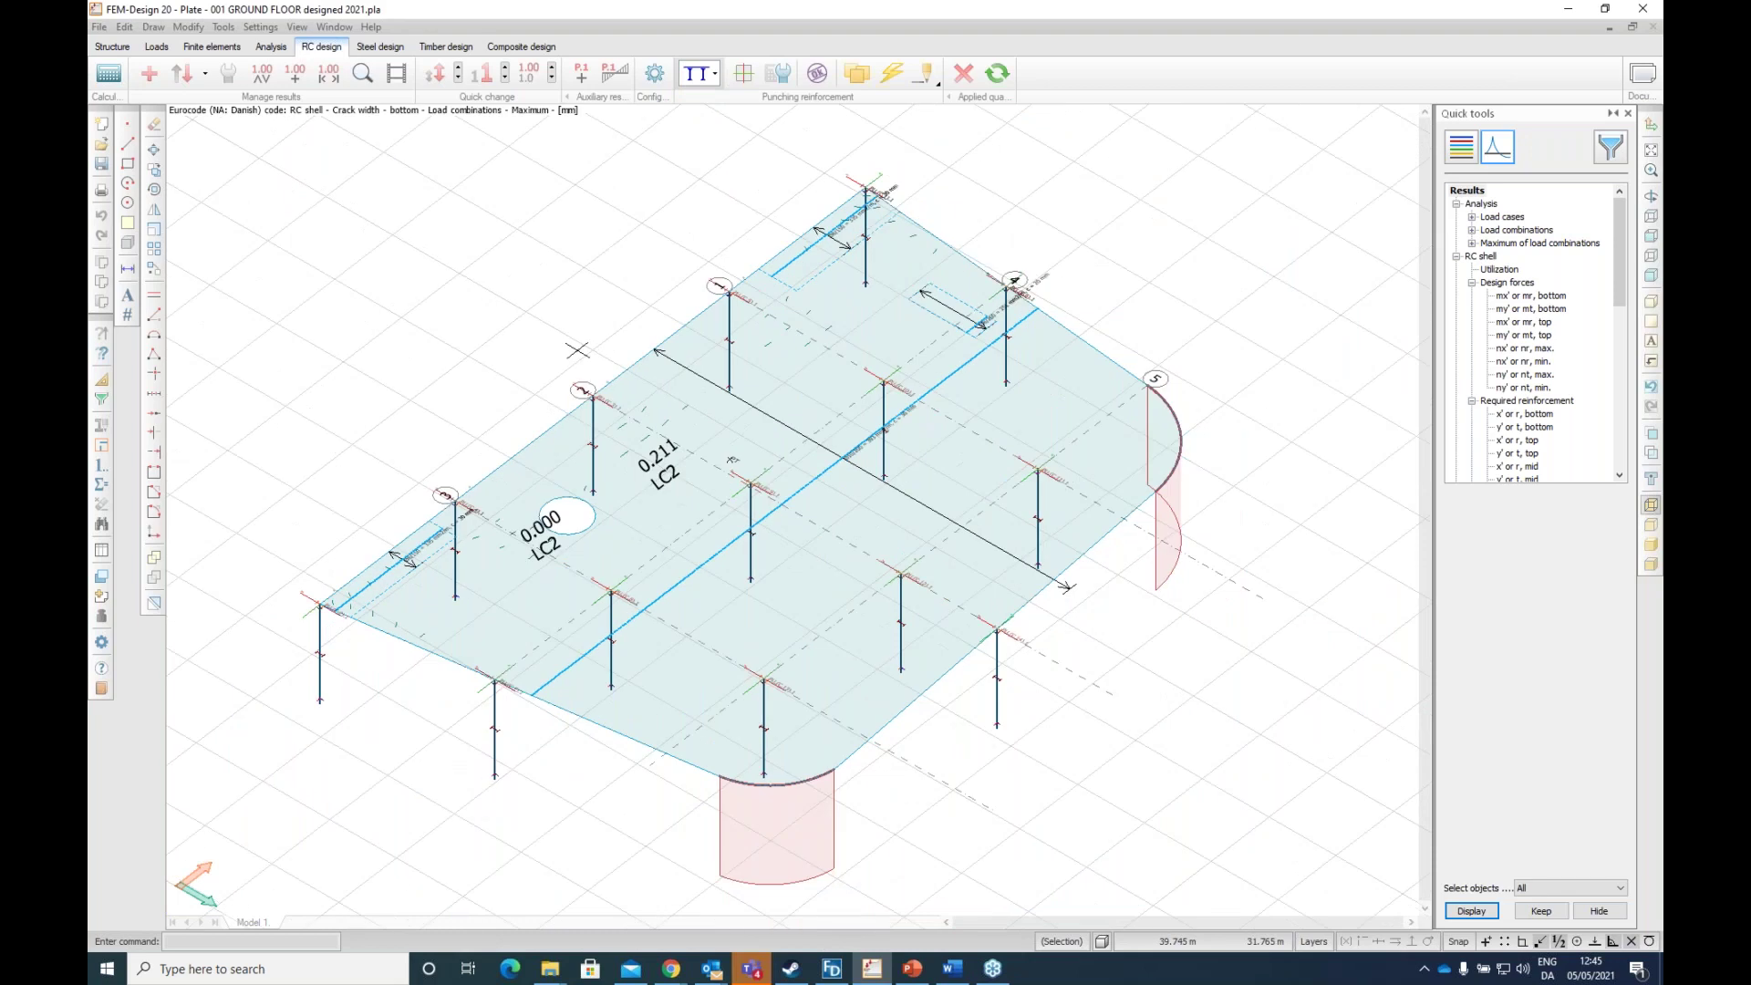
Step: Open the punching auto design and examine the reinforcement placed at the columns near the circular opening
left_click(887, 77)
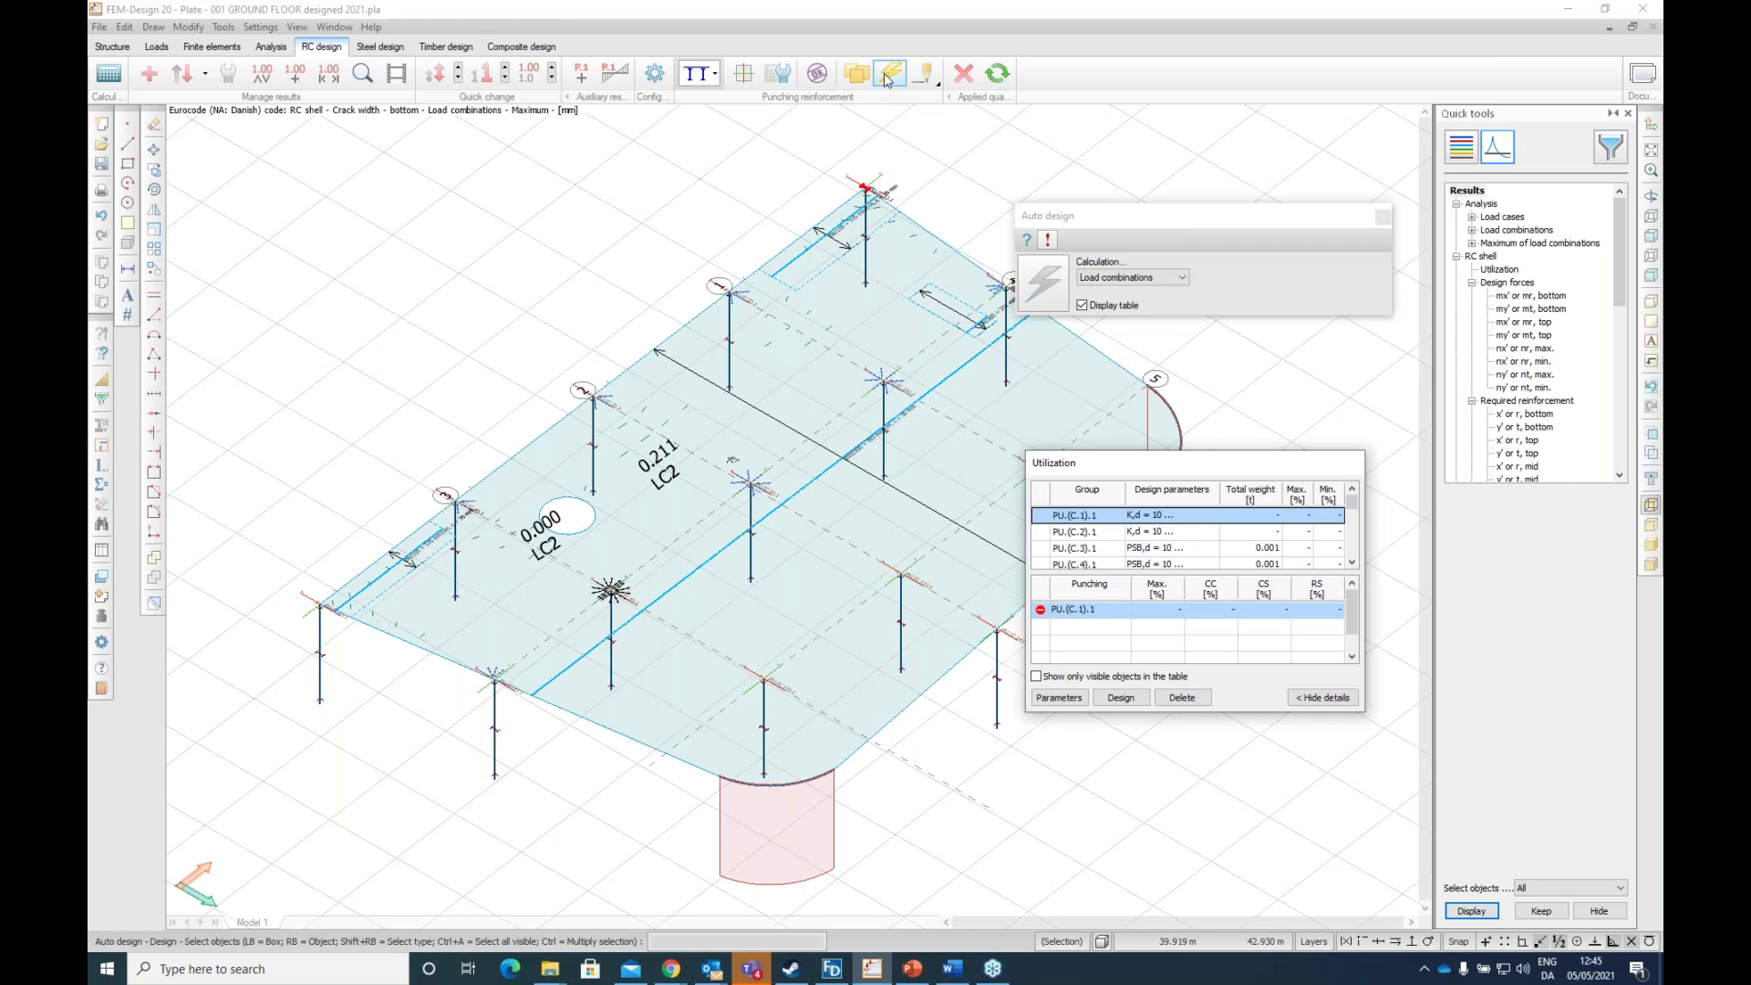
scroll(614, 584, "up", 5)
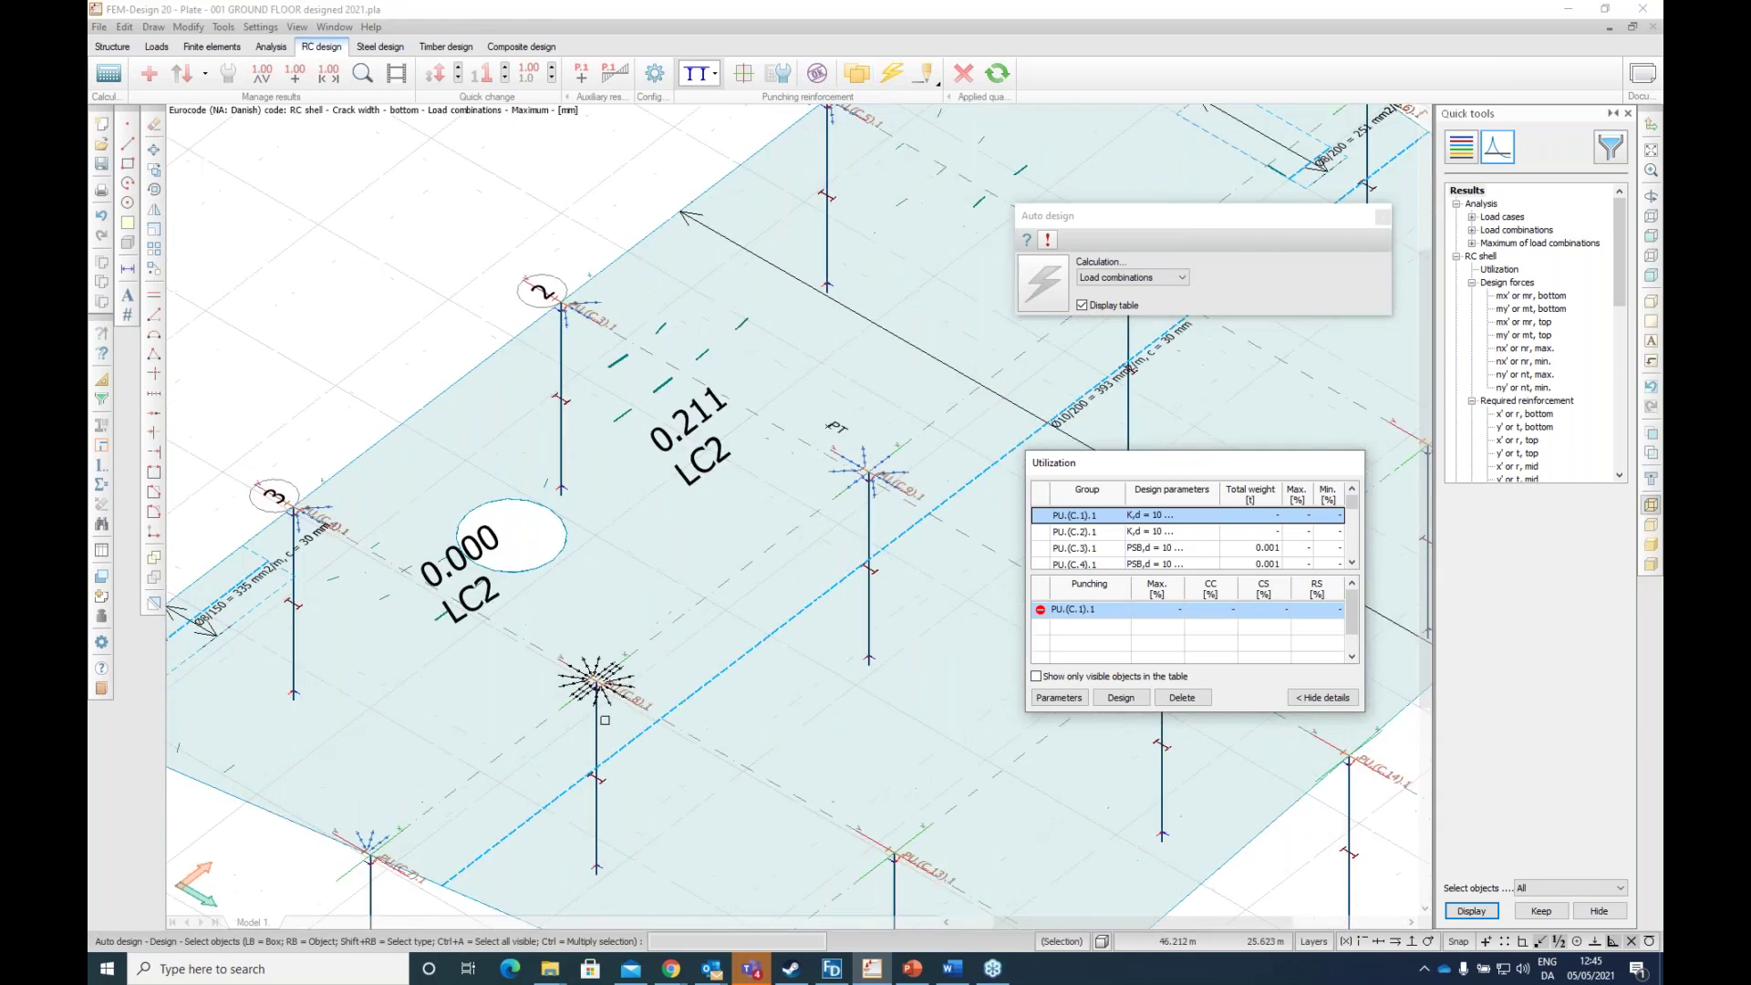
scroll(662, 593, "down", 6)
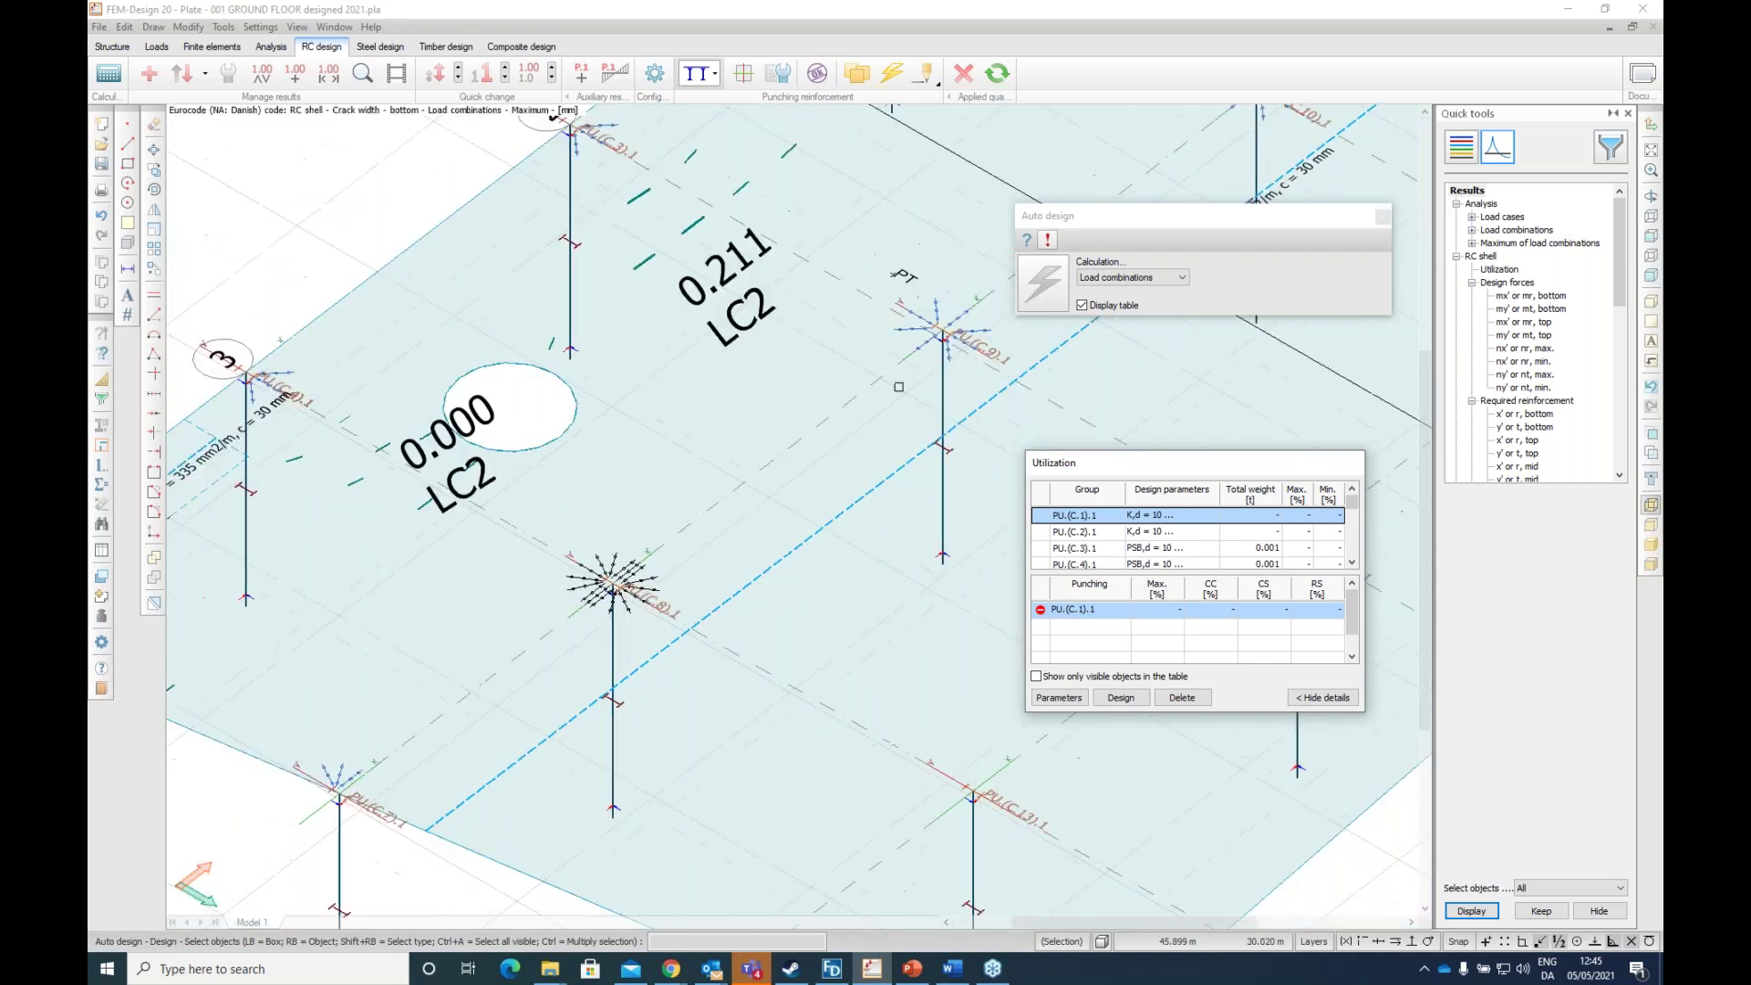
Step: Run the punching check on all punching groups for load combinations and return to the first entries of the utilization list
left_click(817, 72)
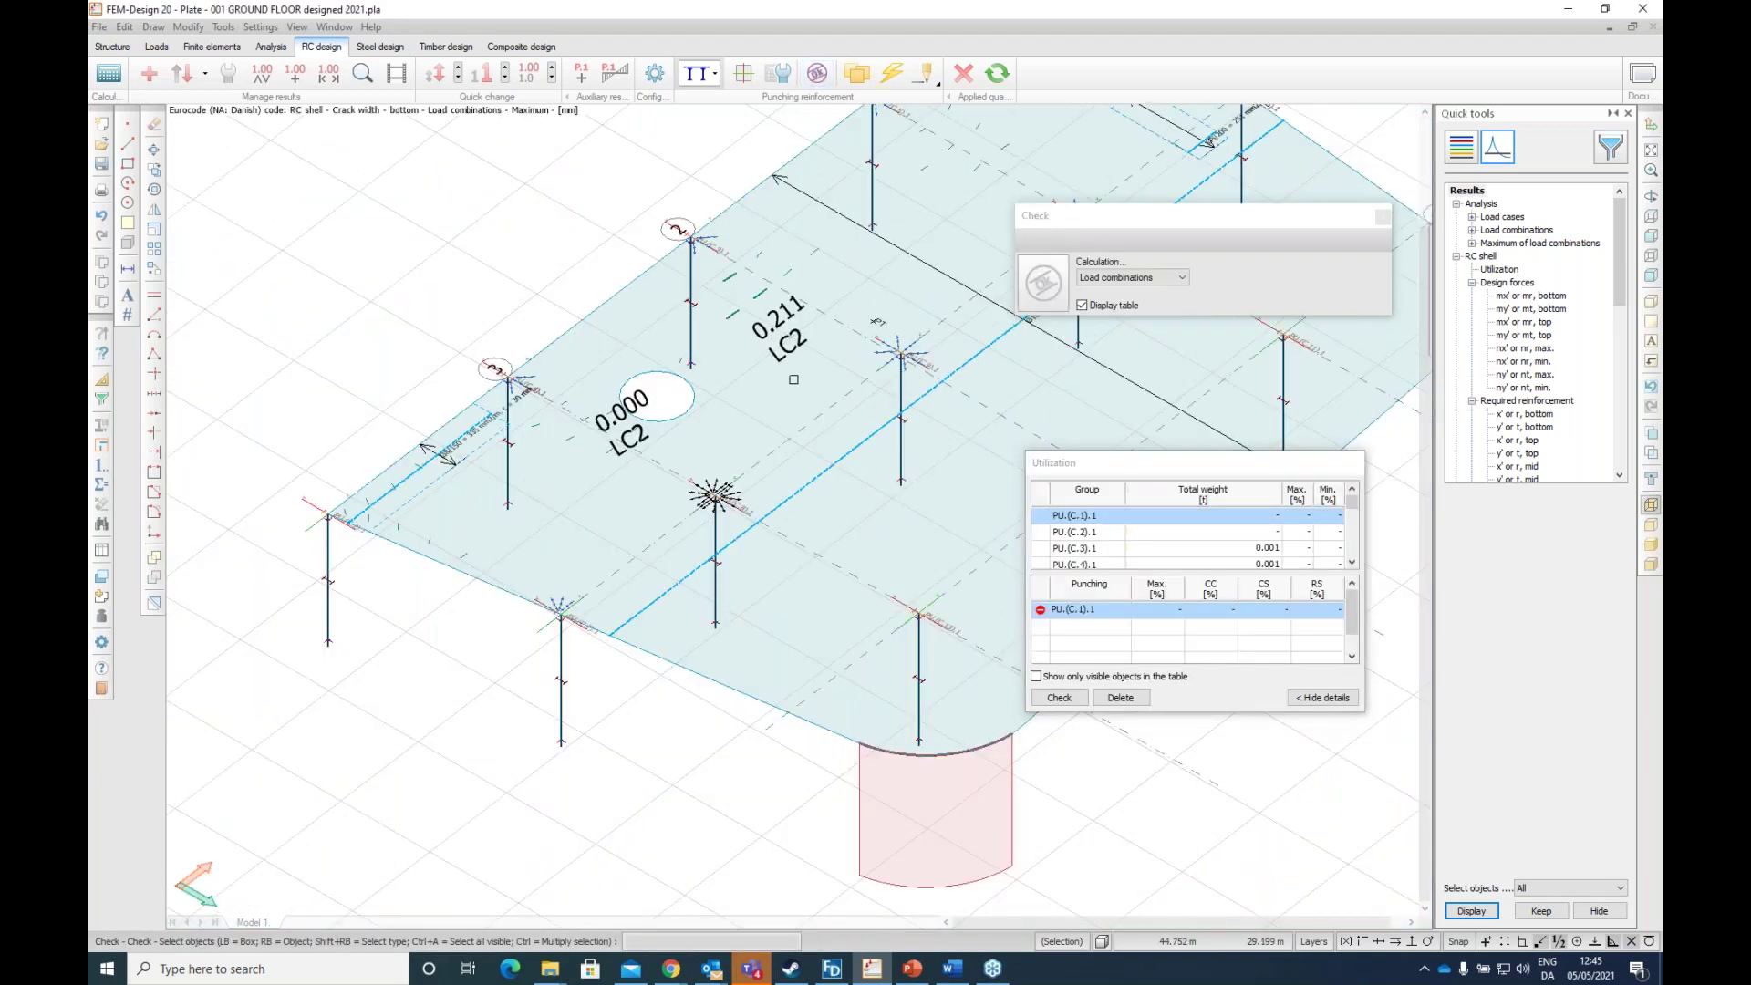
left_click(1058, 697)
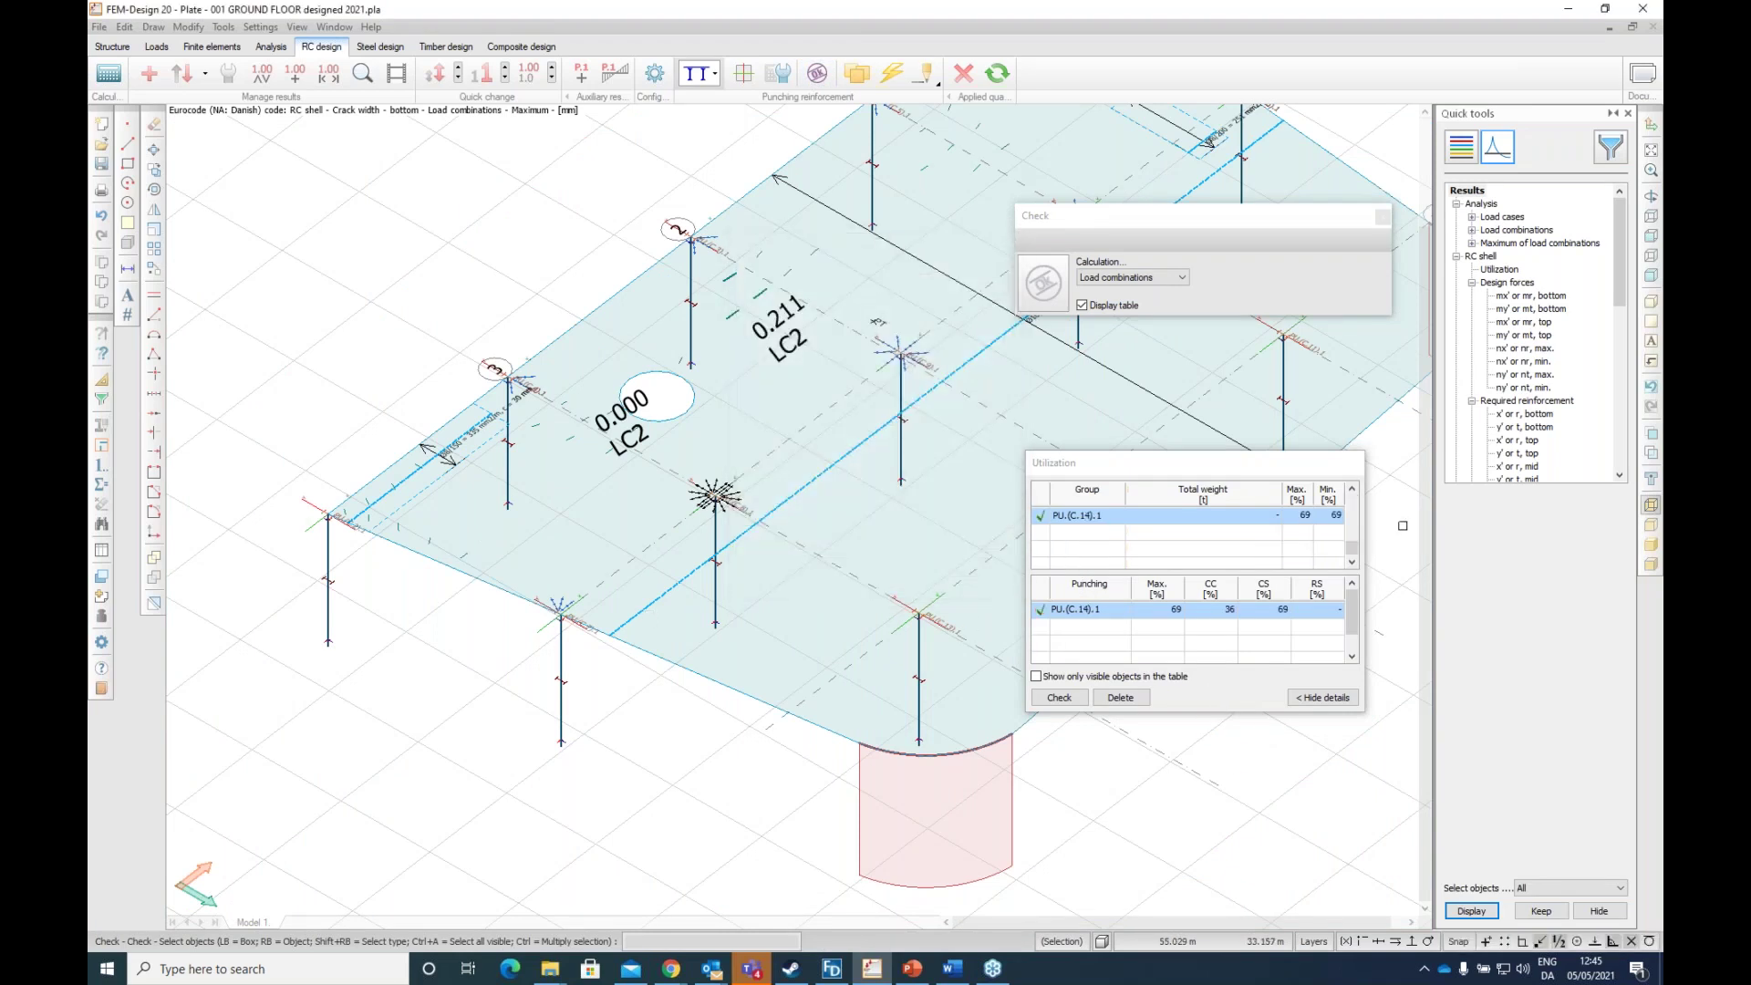
left_click_drag(1353, 552, 1353, 497)
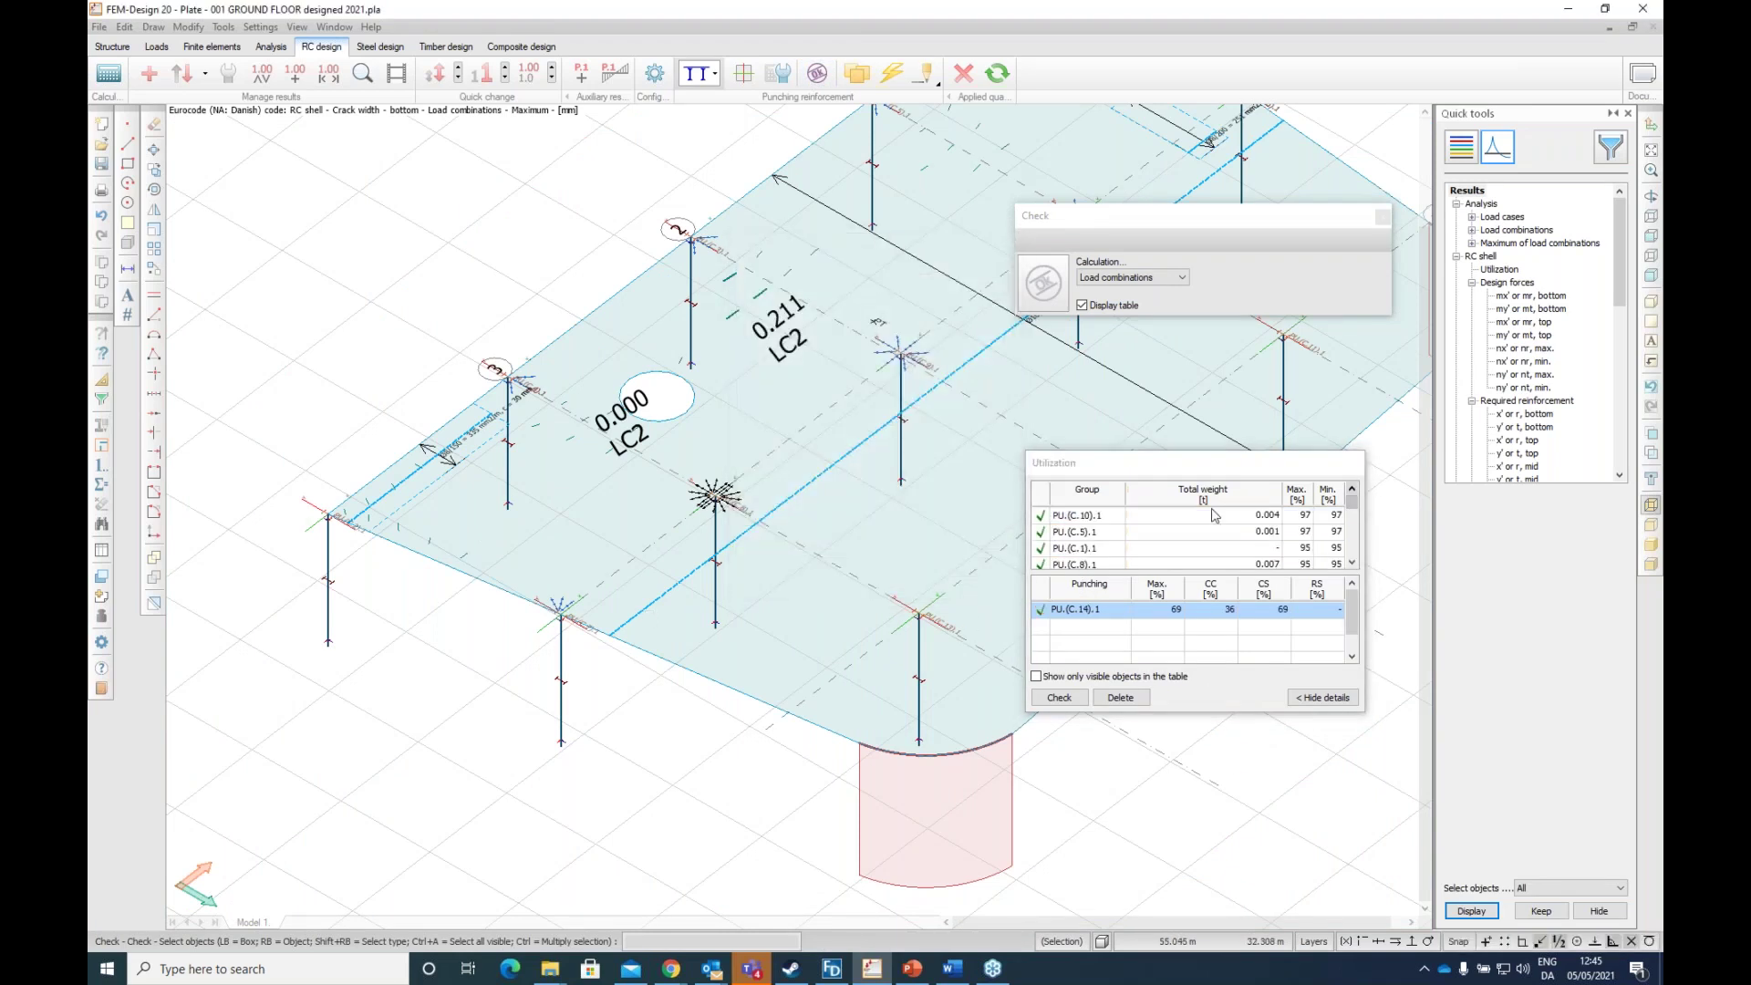
Step: Select group PU.(C.10).1 in the utilization list and examine the stud rail layout at column punching group PU.(C.9).1 up close
left_click(1198, 516)
scroll(798, 449, "down", 1)
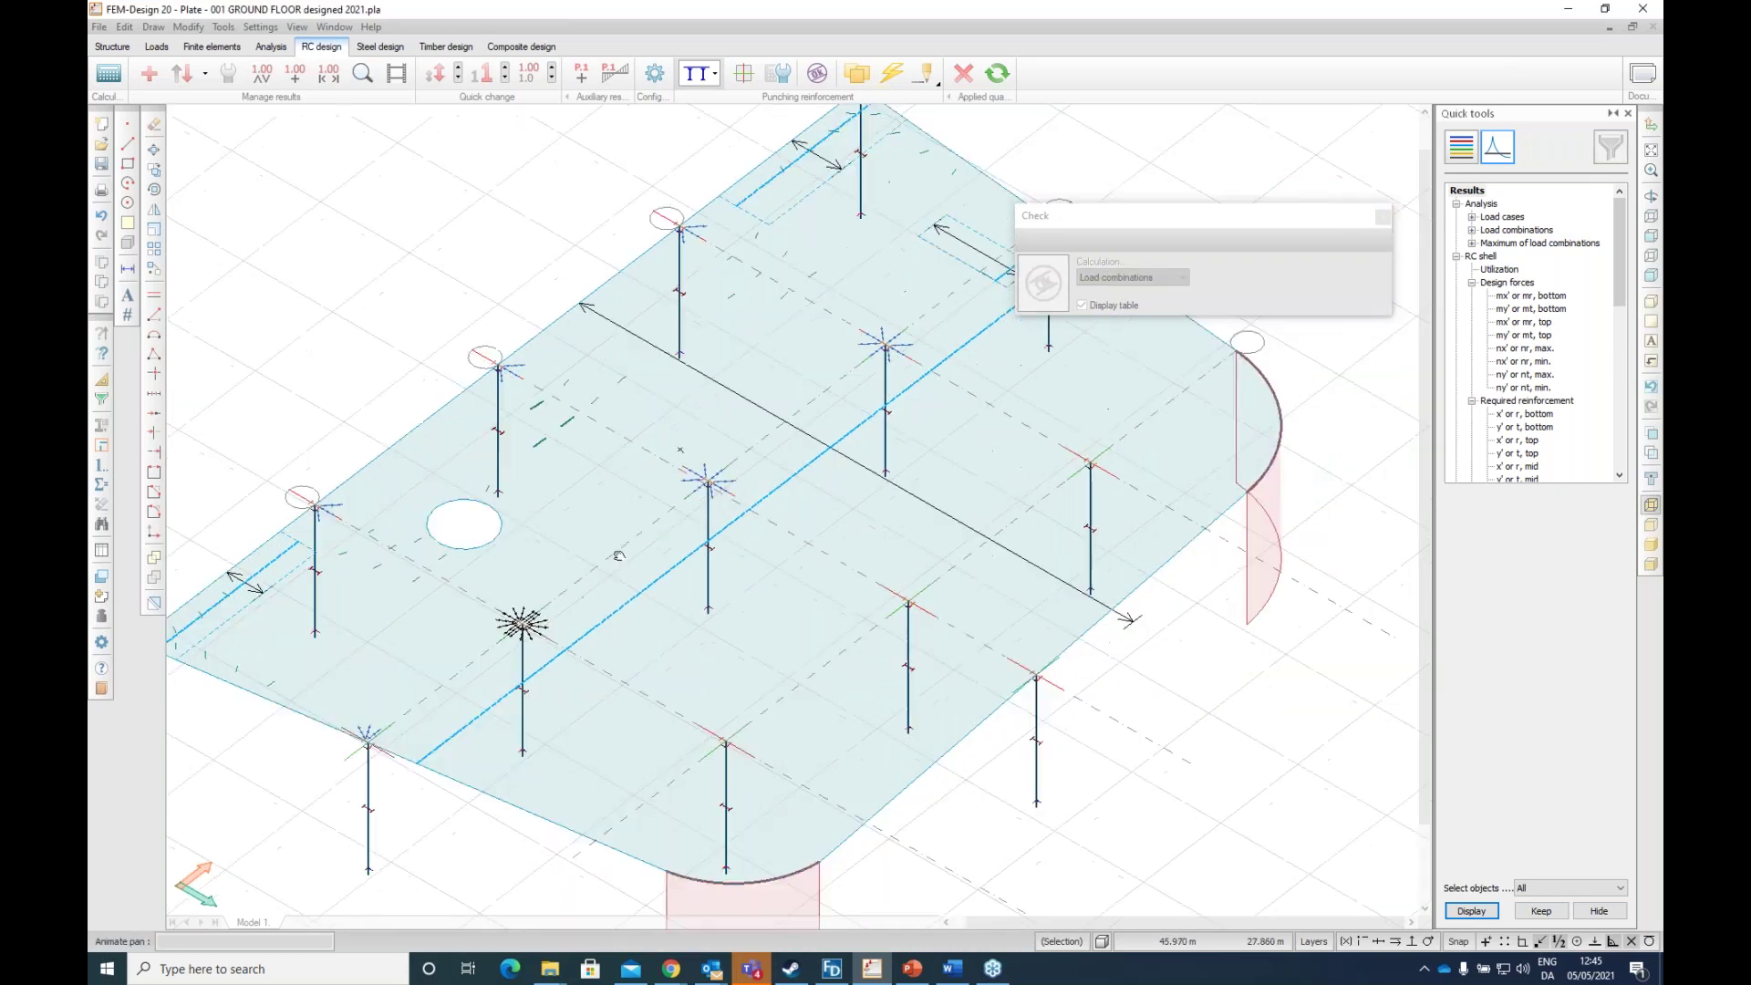
scroll(614, 515, "up", 5)
scroll(614, 515, "up", 3)
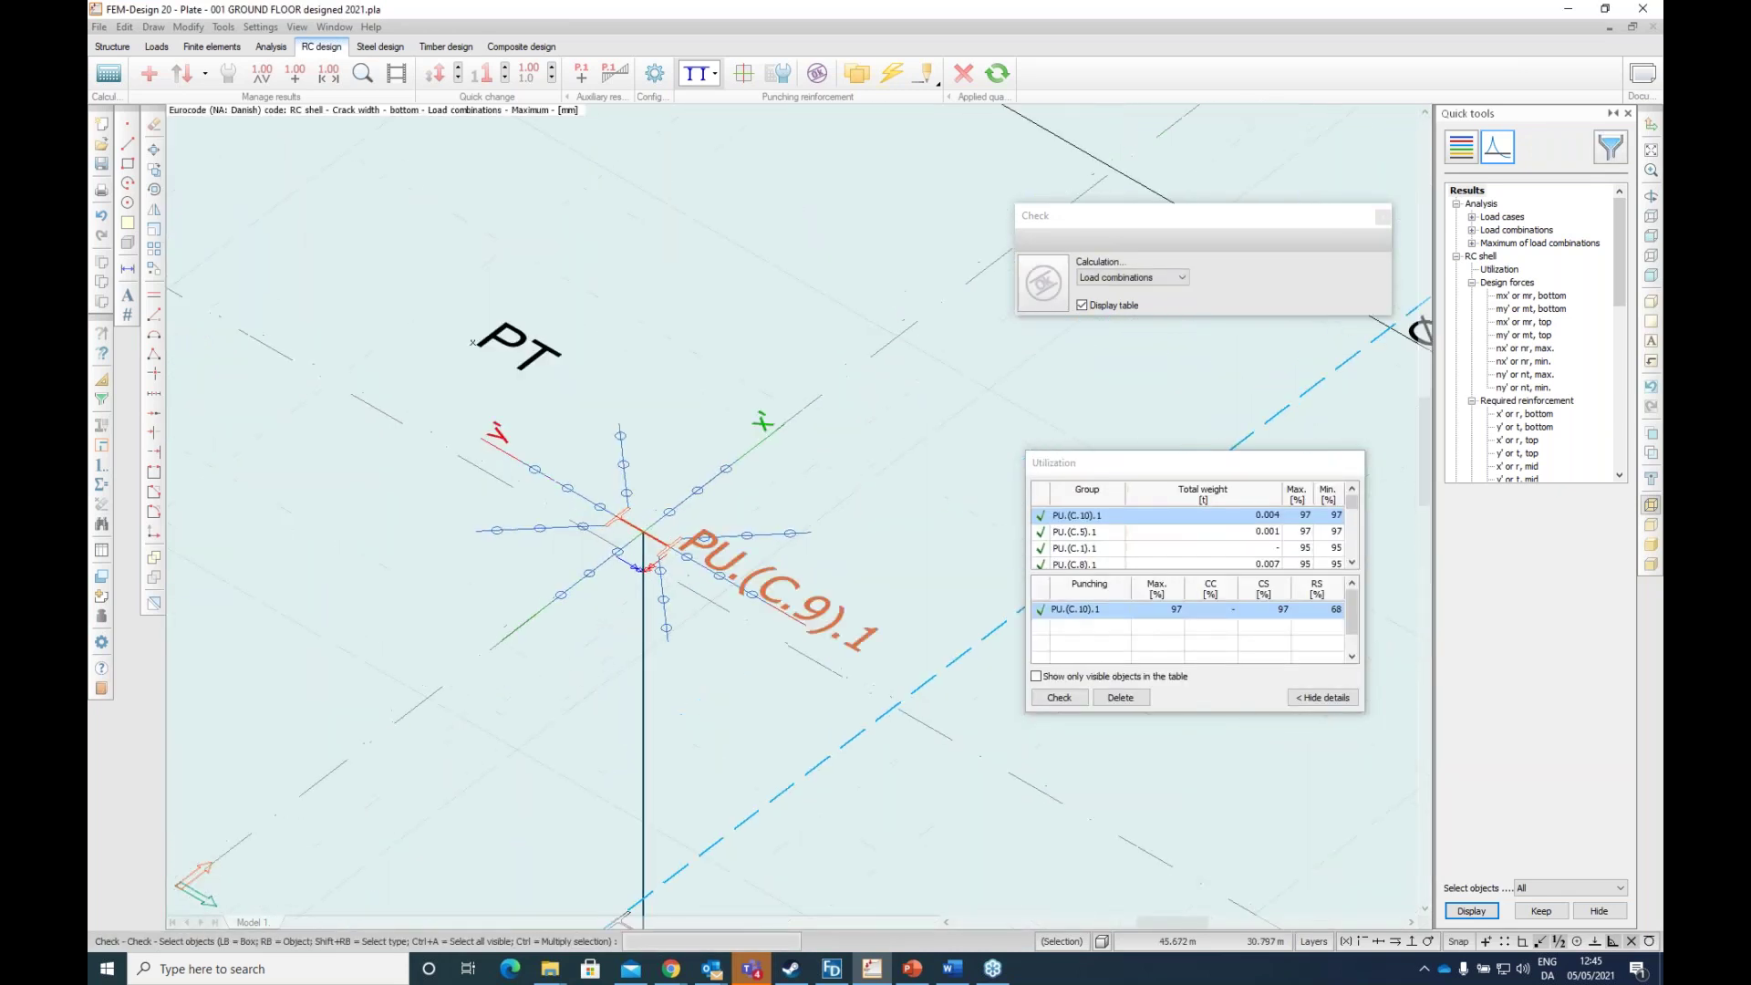
scroll(610, 444, "down", 5)
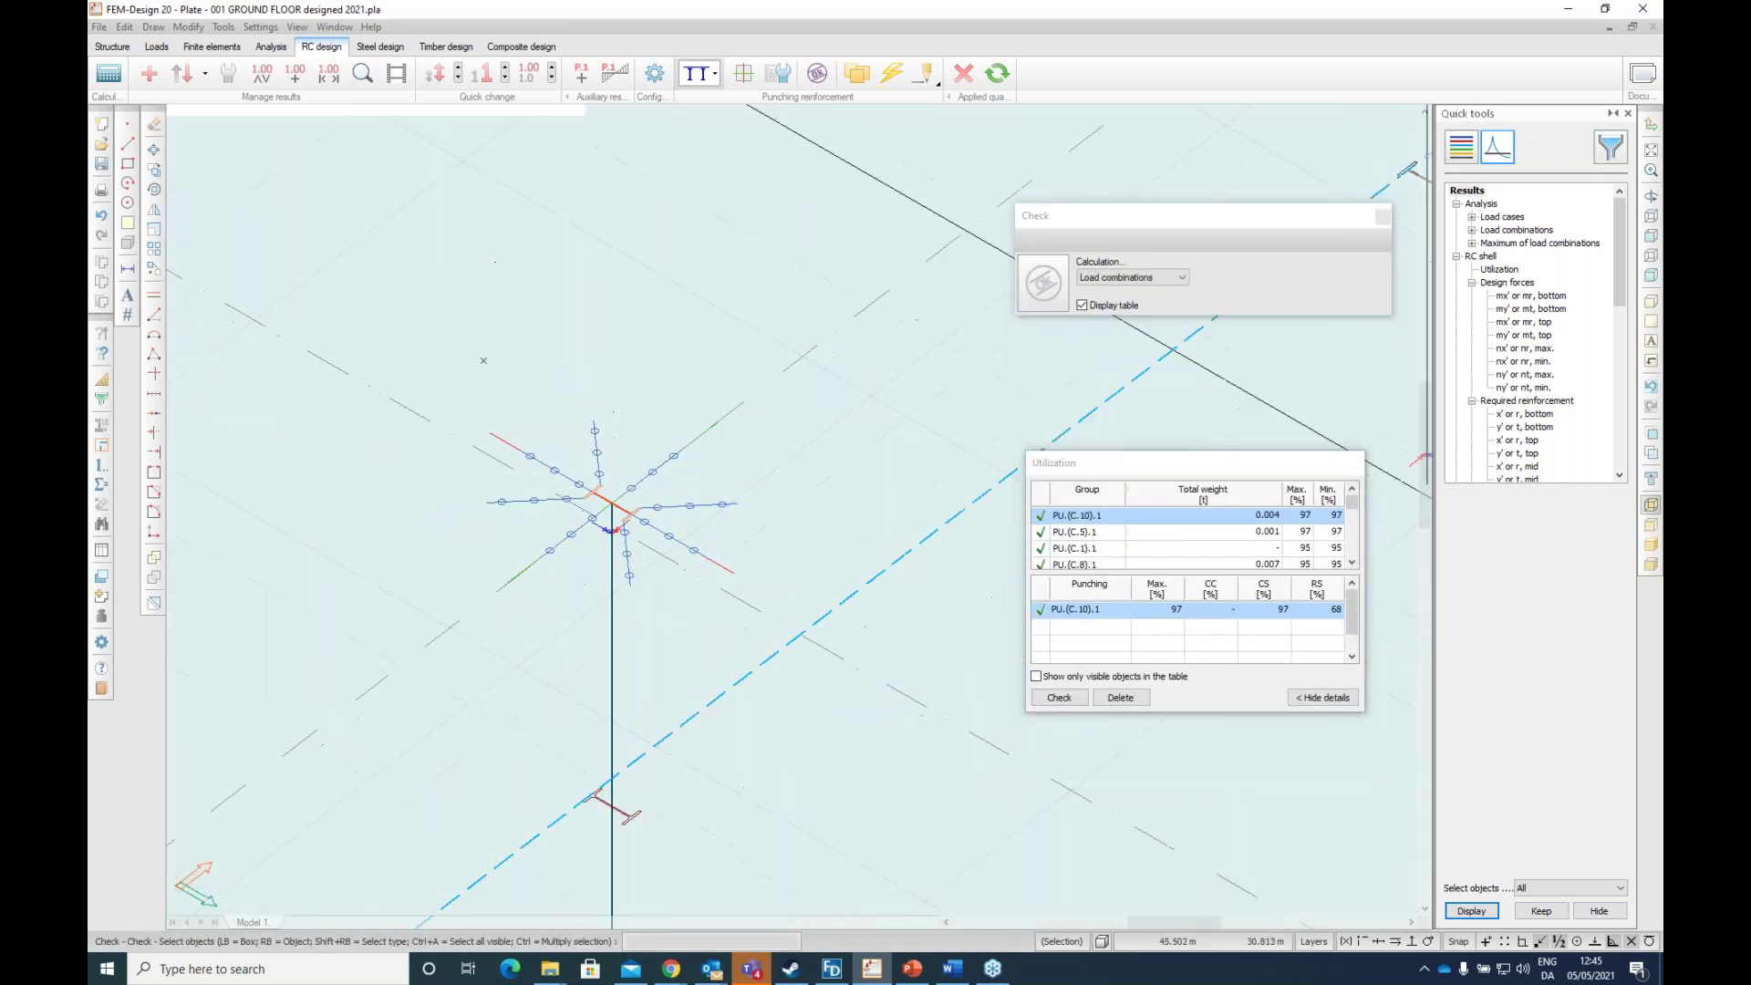
Step: Display the RC punching utilization result on the whole slab for the maximum of load combinations
scroll(610, 444, "up", 4)
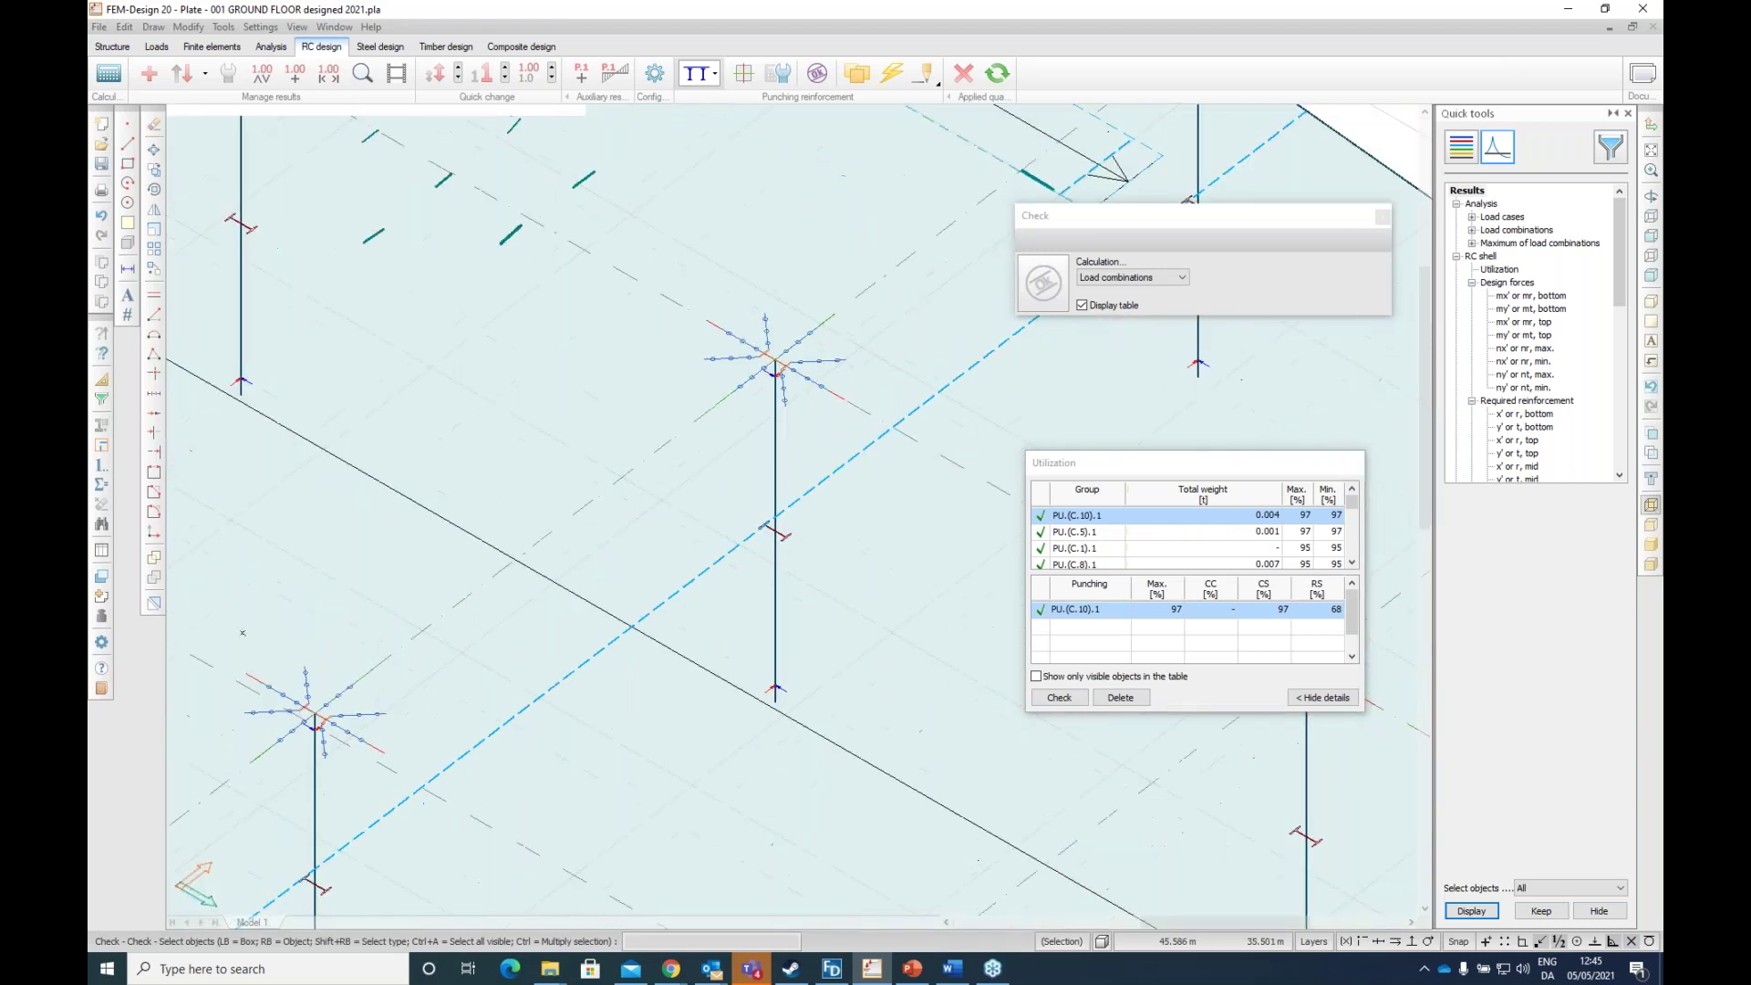
scroll(766, 359, "down", 3)
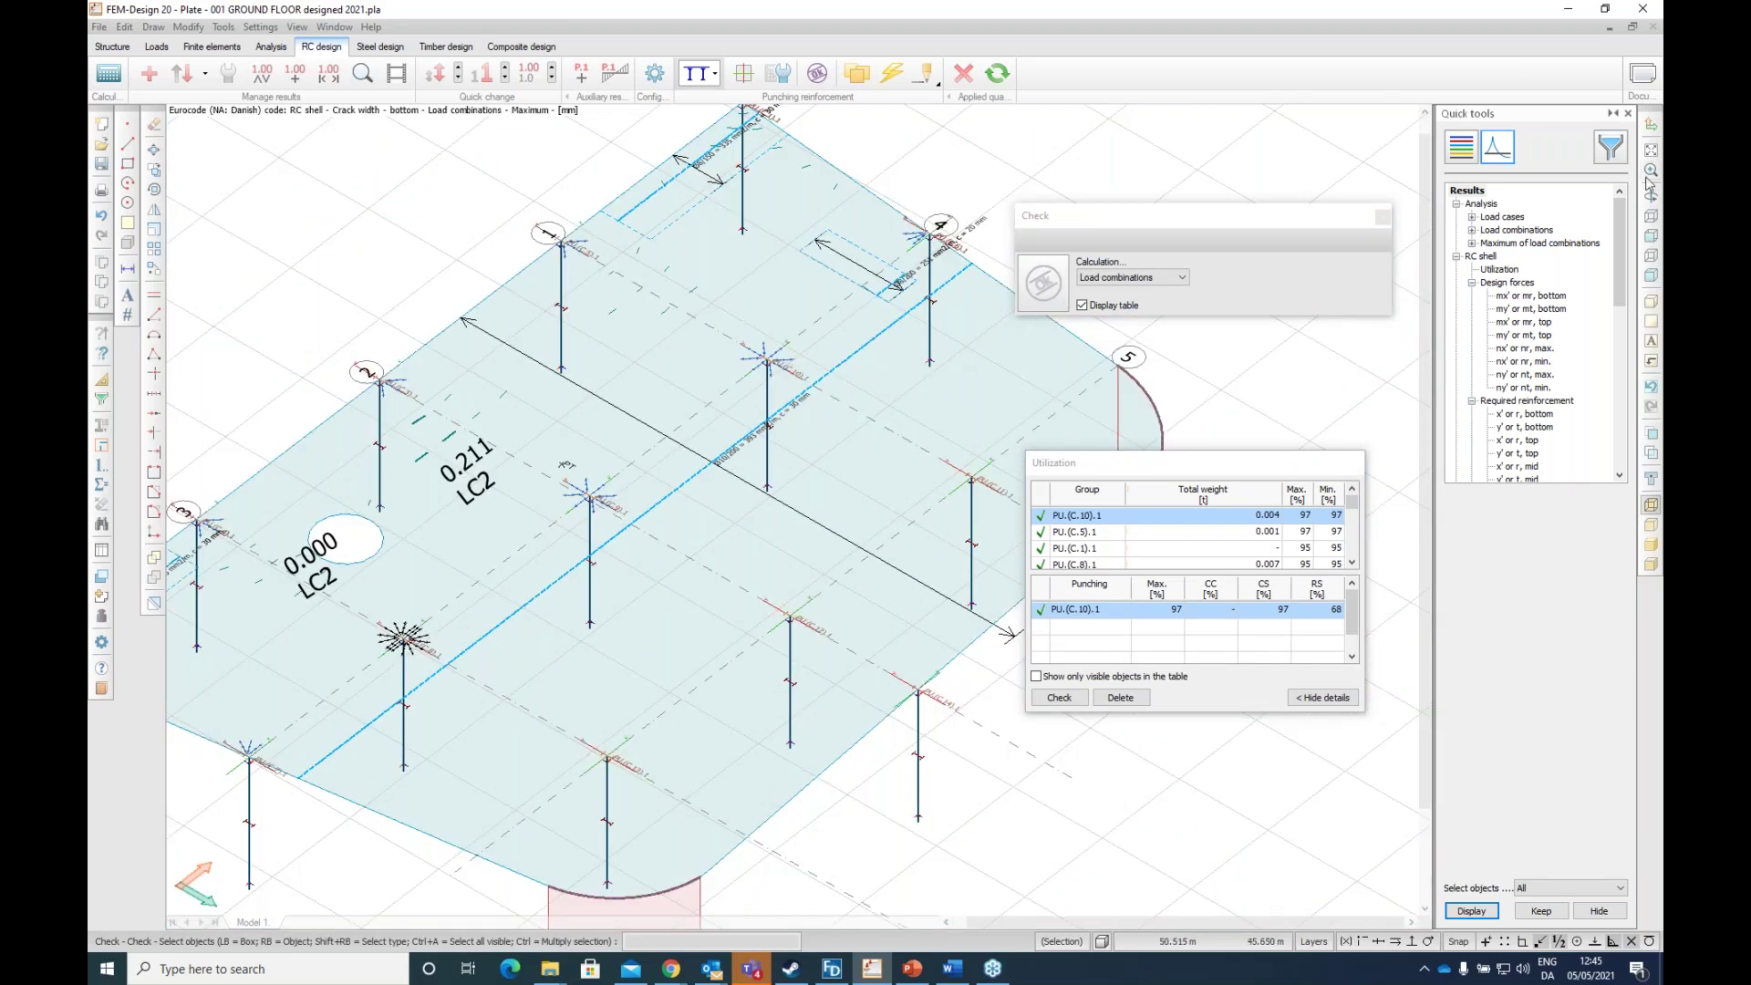
left_click(1521, 323)
scroll(1521, 333, "down", 3)
scroll(1521, 333, "down", 5)
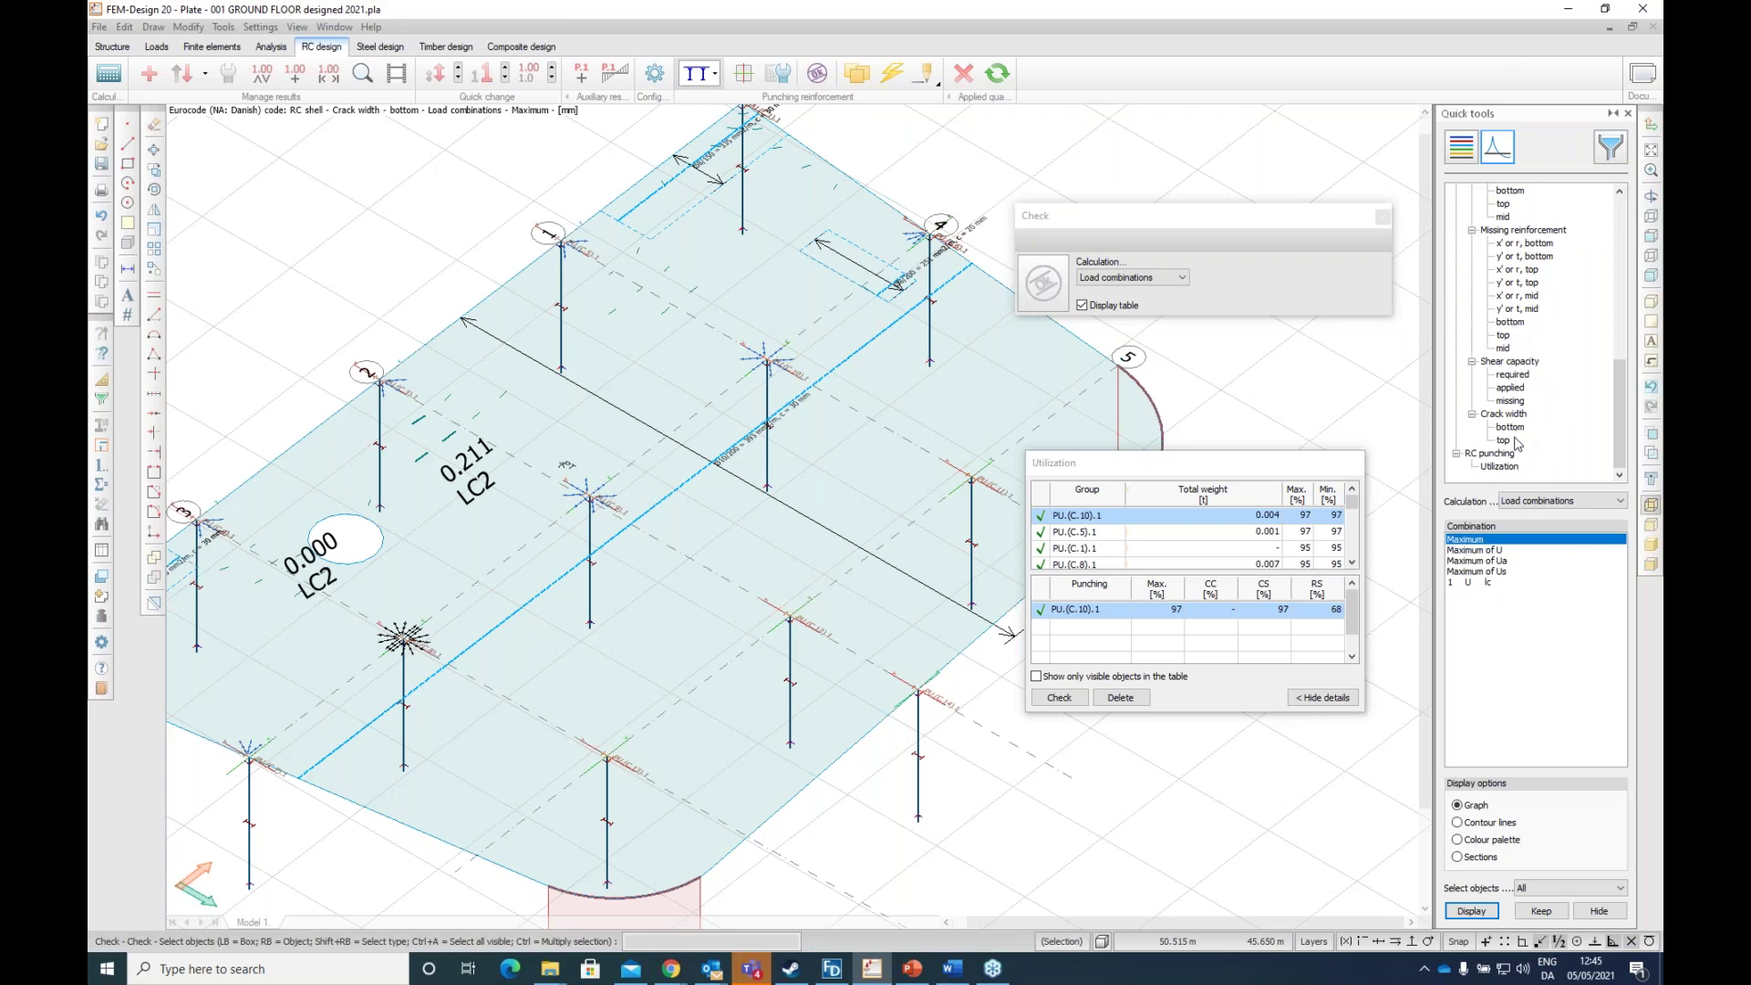
left_click(1503, 467)
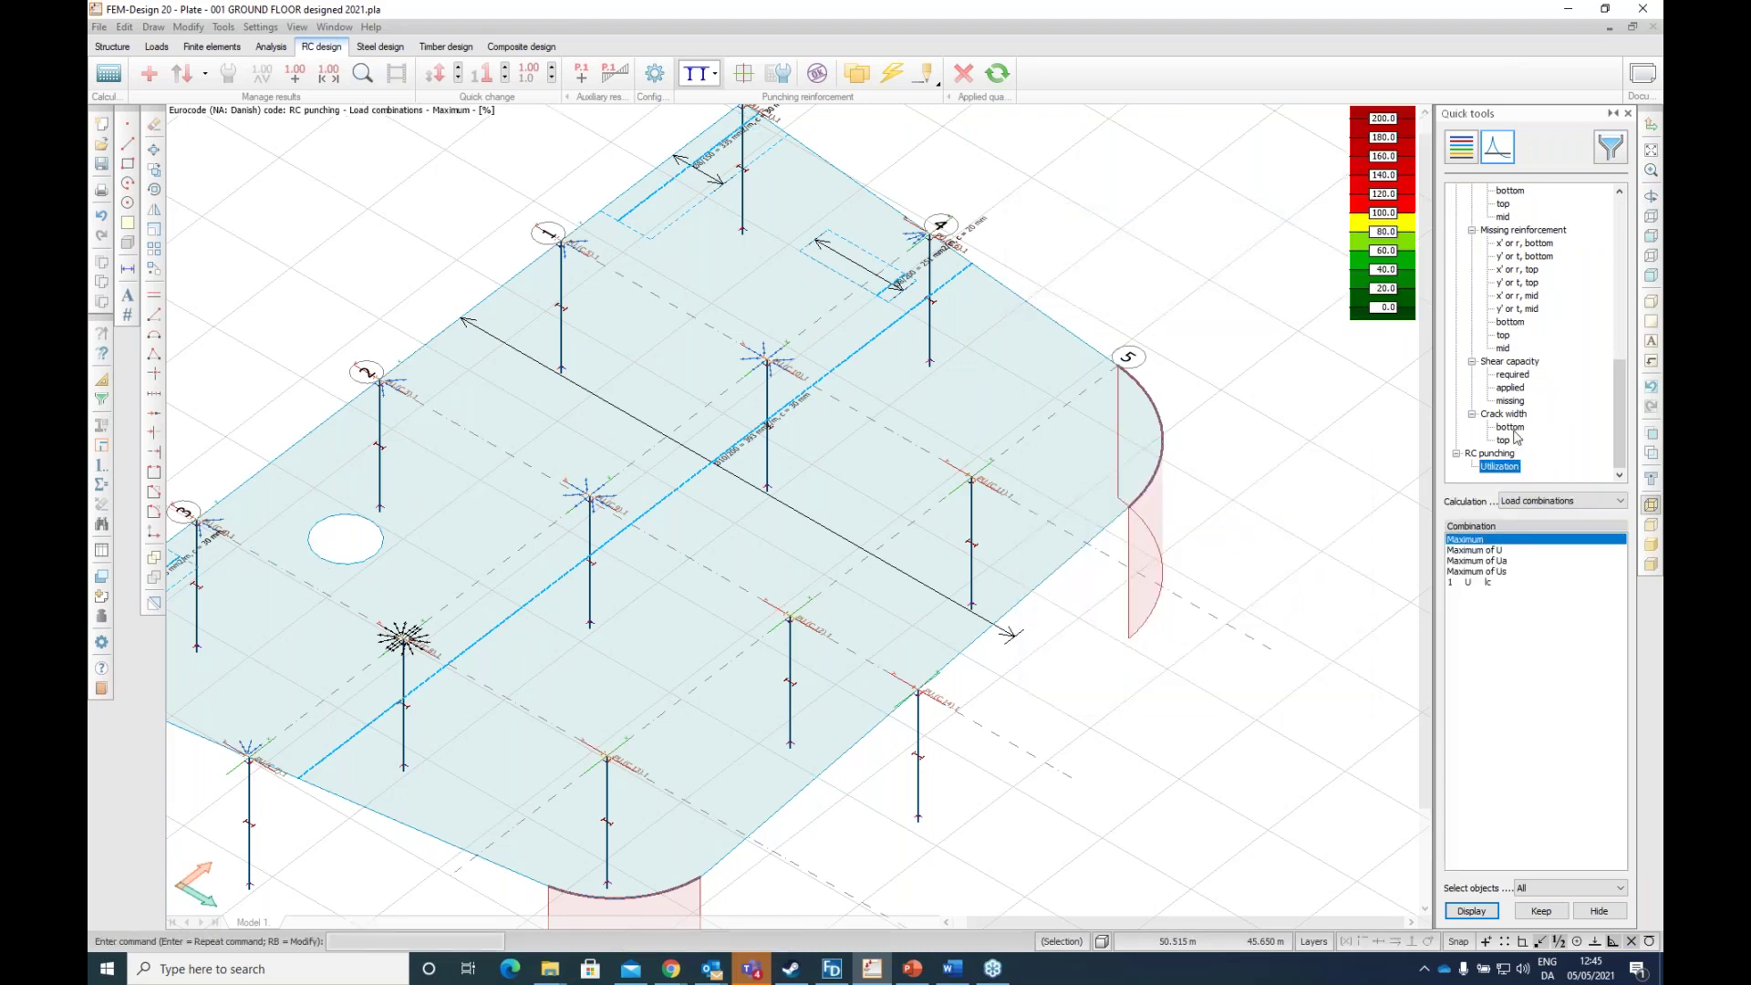
Step: Open the detailed punching result of PU.(C.9).1 for the maximum of load combinations, review its resistance checks, and return to the whole slab
left_click(361, 77)
scroll(409, 409, "up", 5)
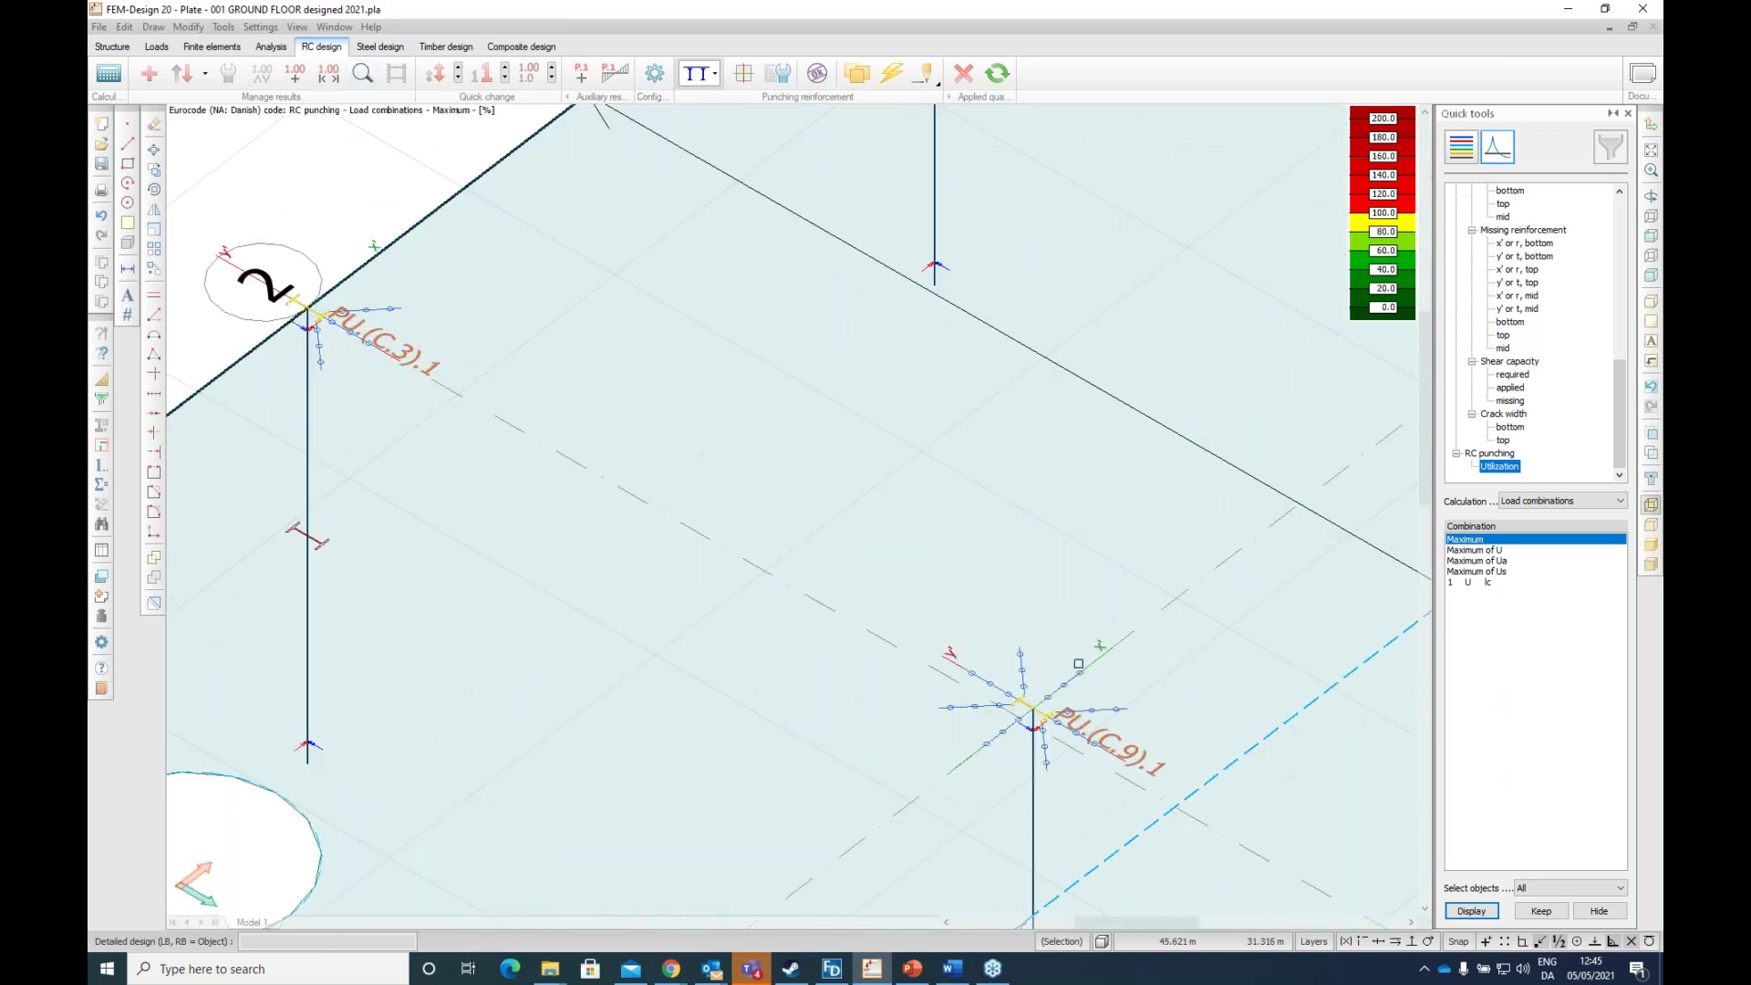
left_click(1042, 689)
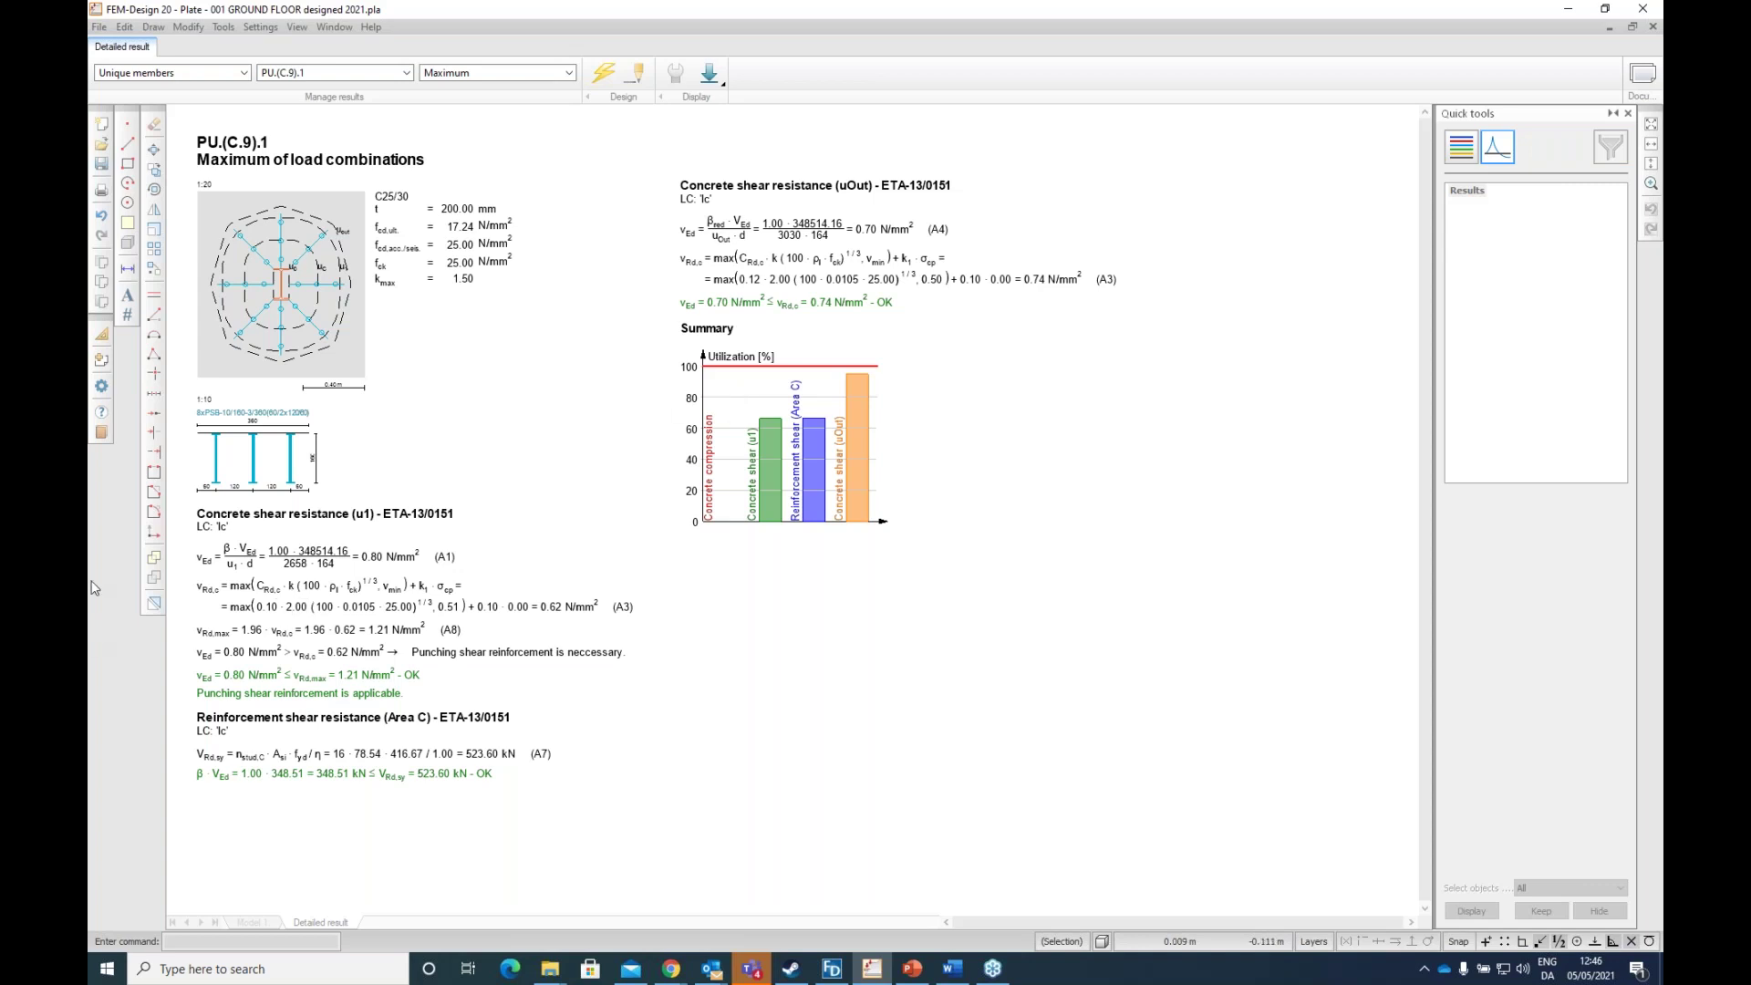
left_click(102, 361)
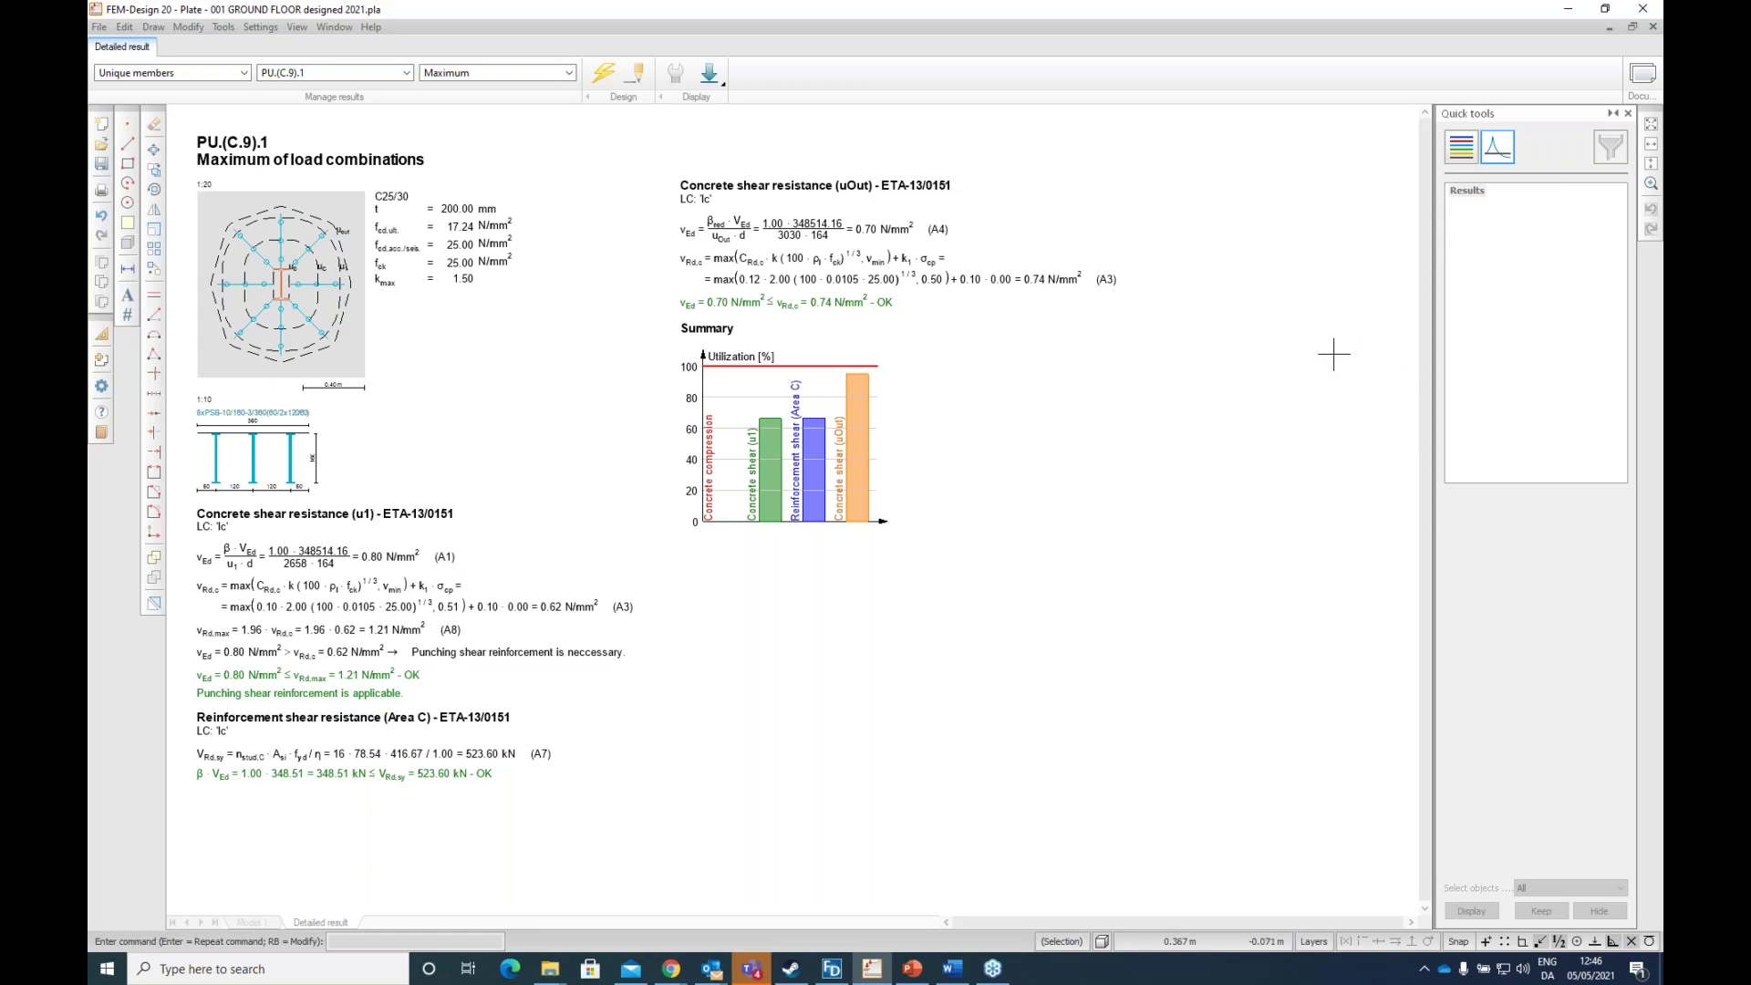
left_click(1653, 27)
scroll(815, 308, "down", 5)
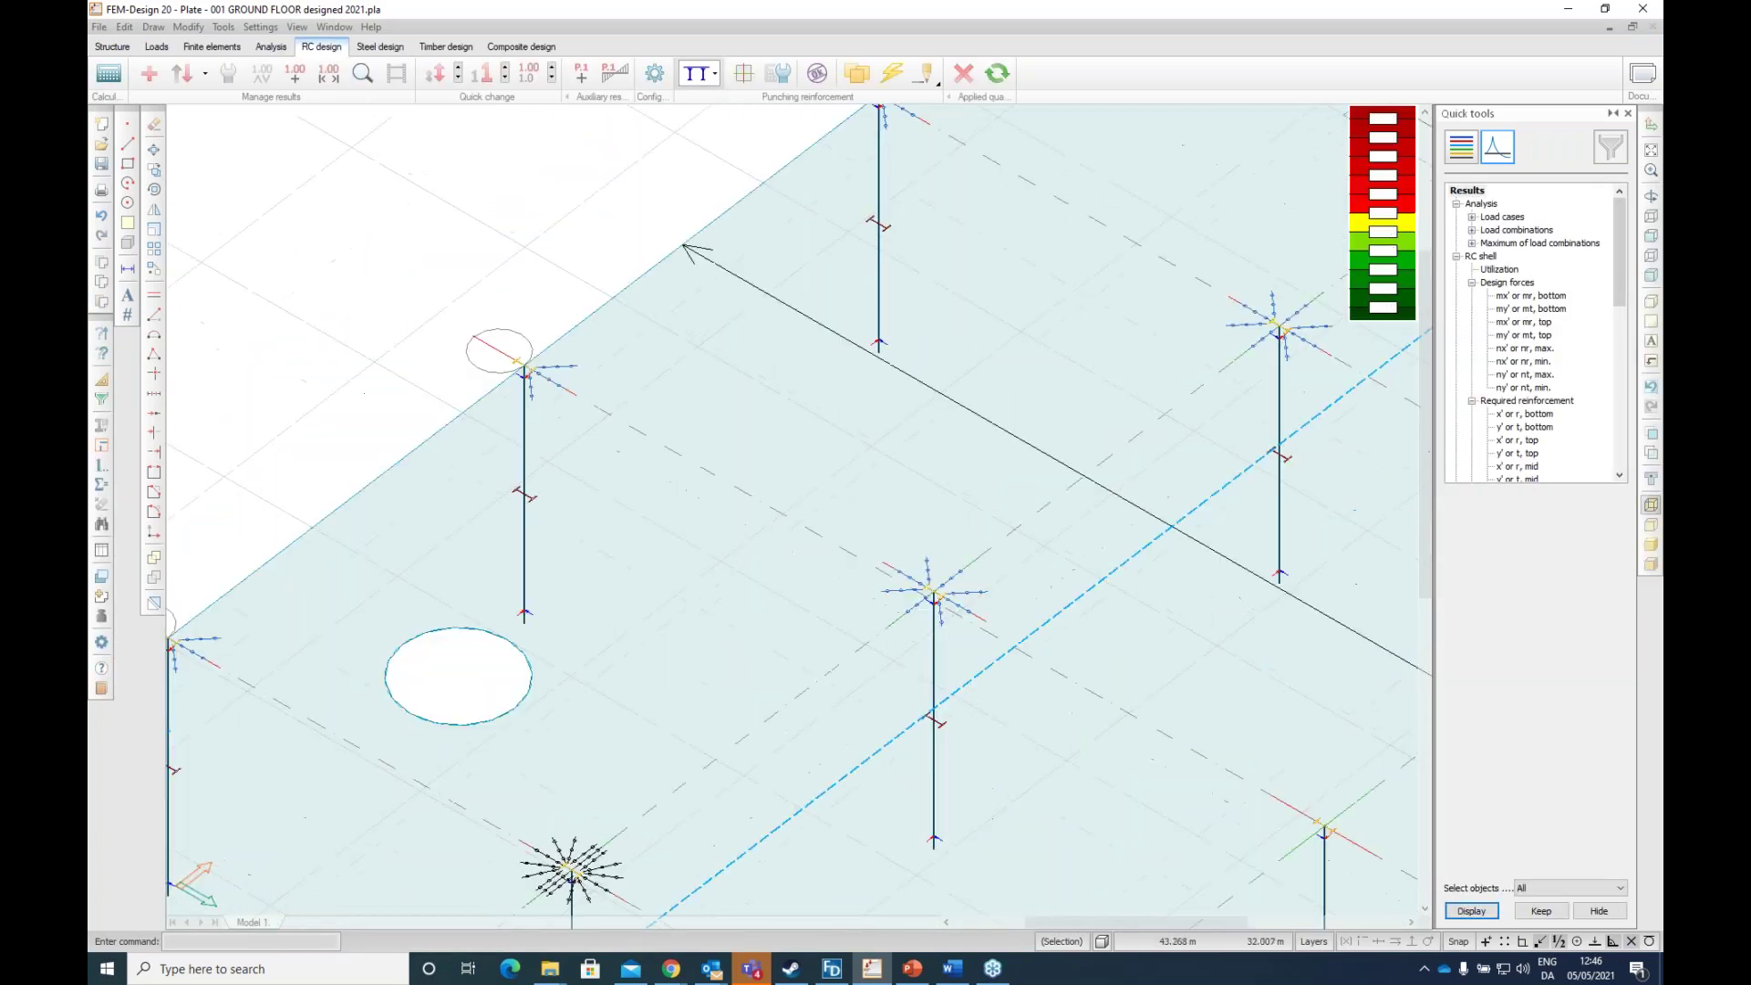
scroll(814, 307, "down", 2)
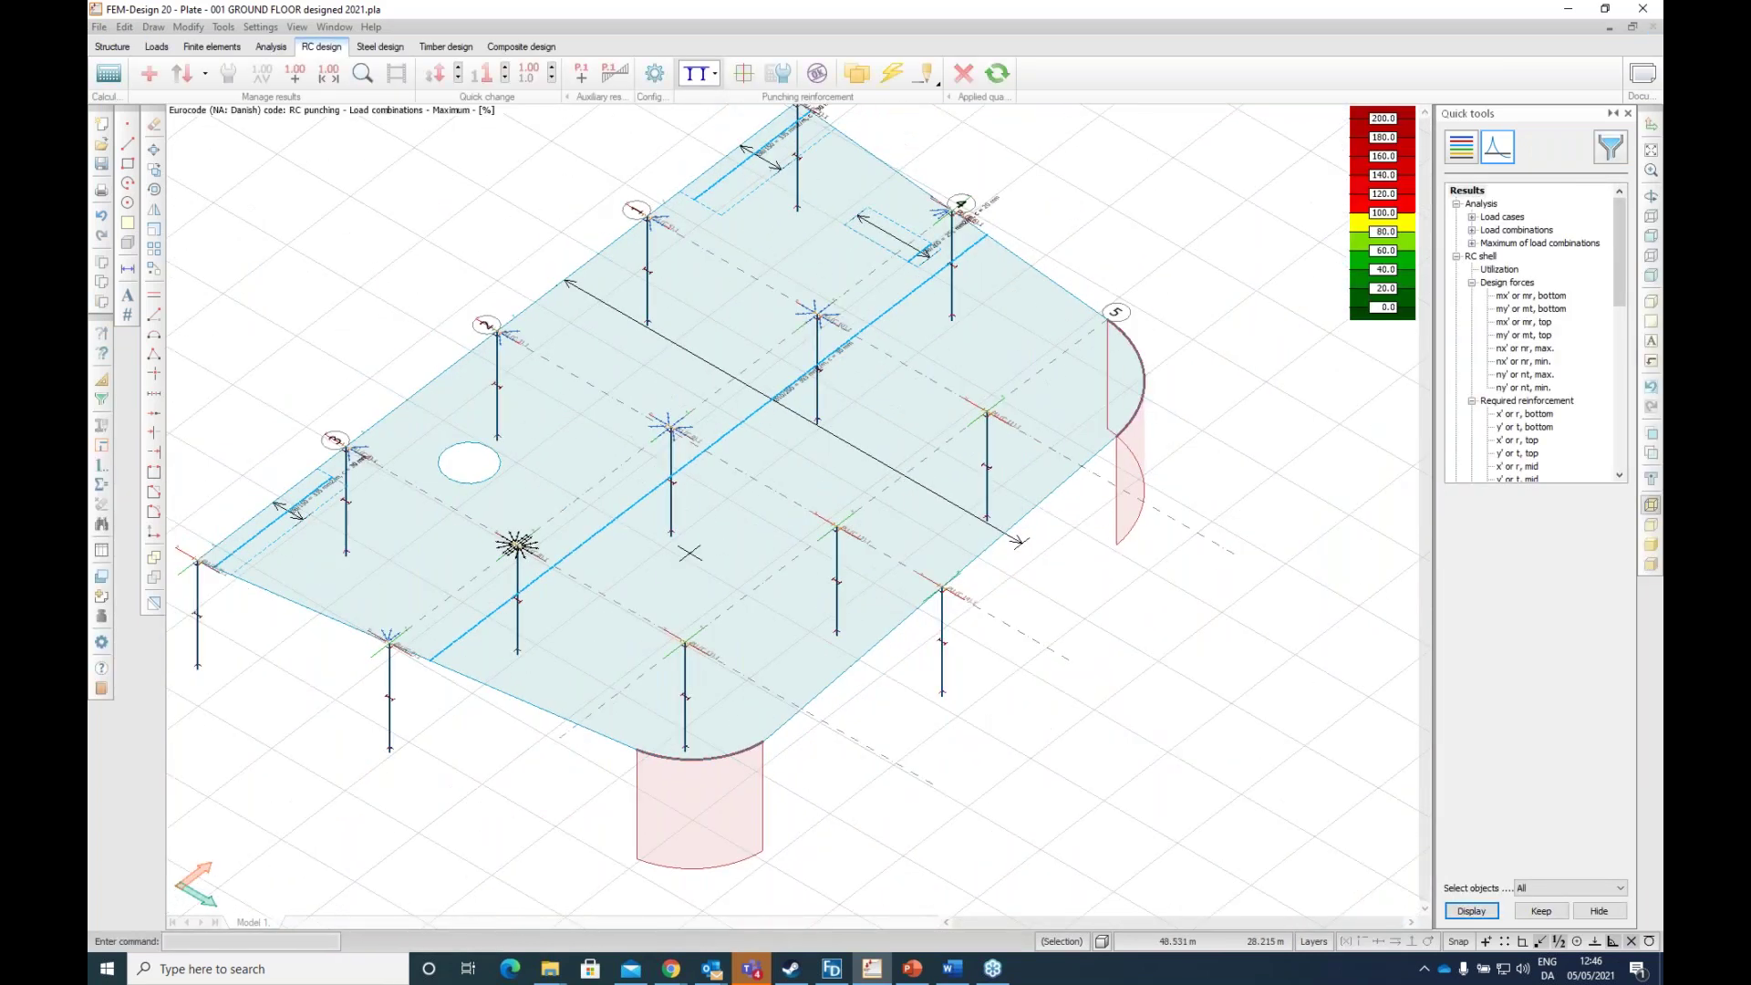
middle_click_drag(688, 552, 826, 554)
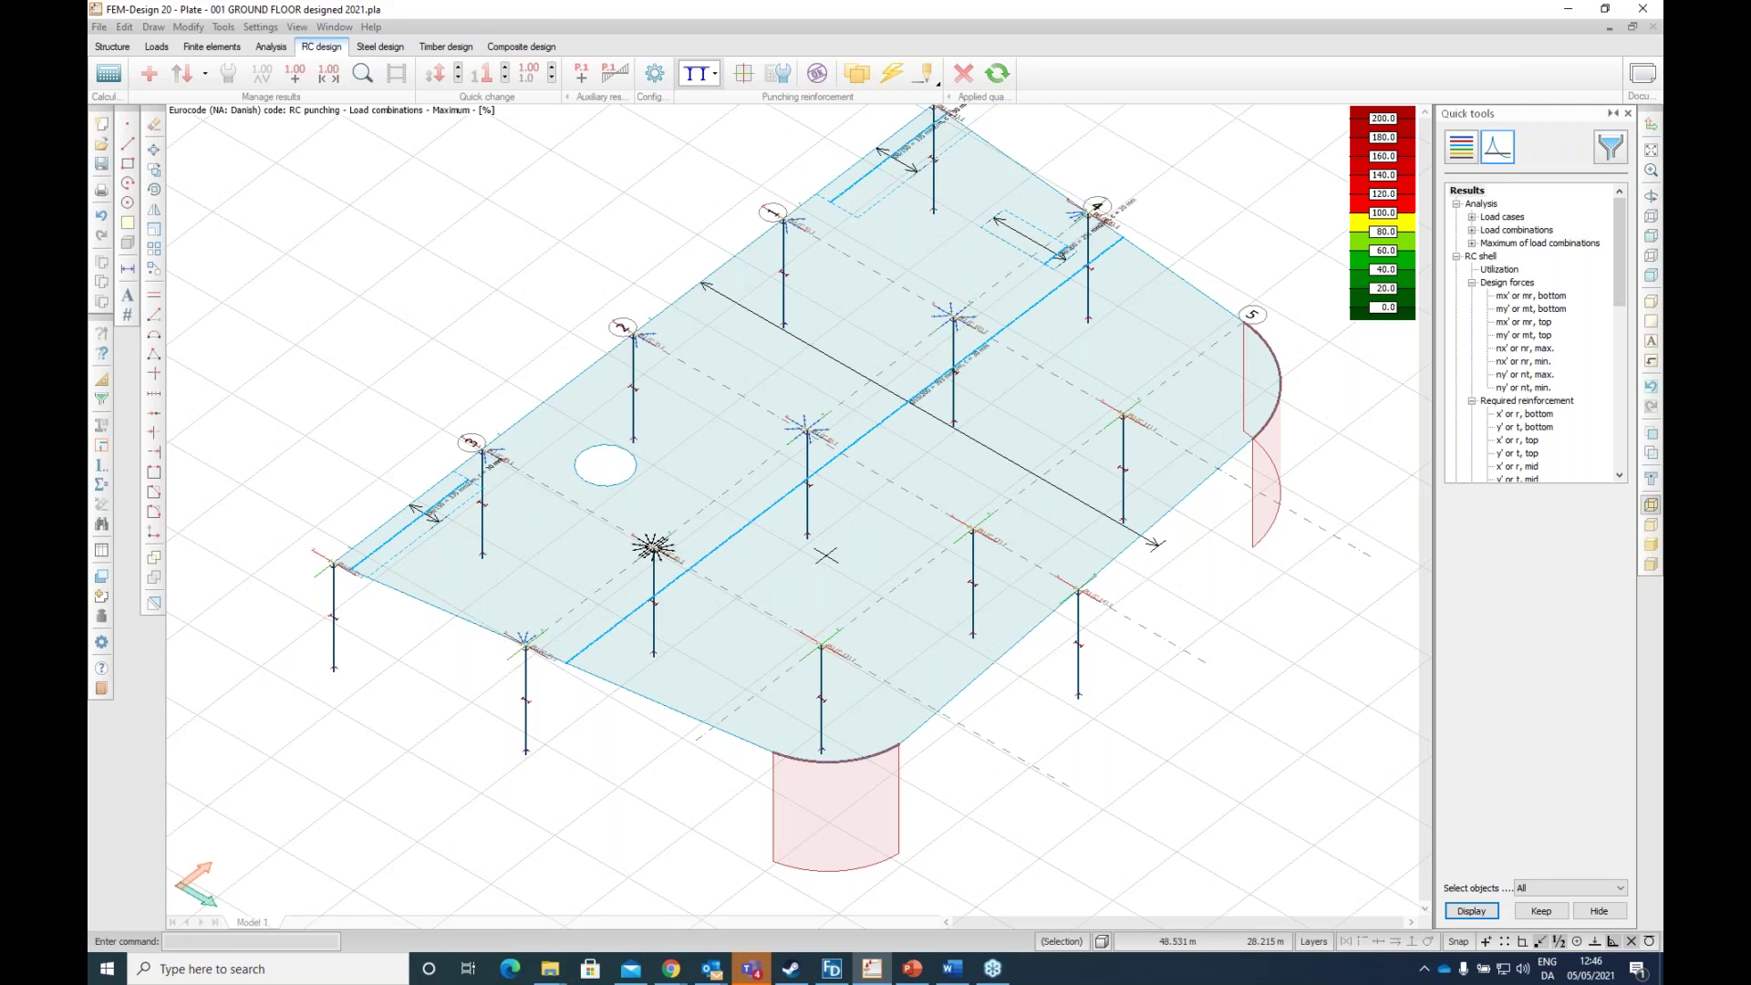
middle_click_drag(617, 298, 607, 354)
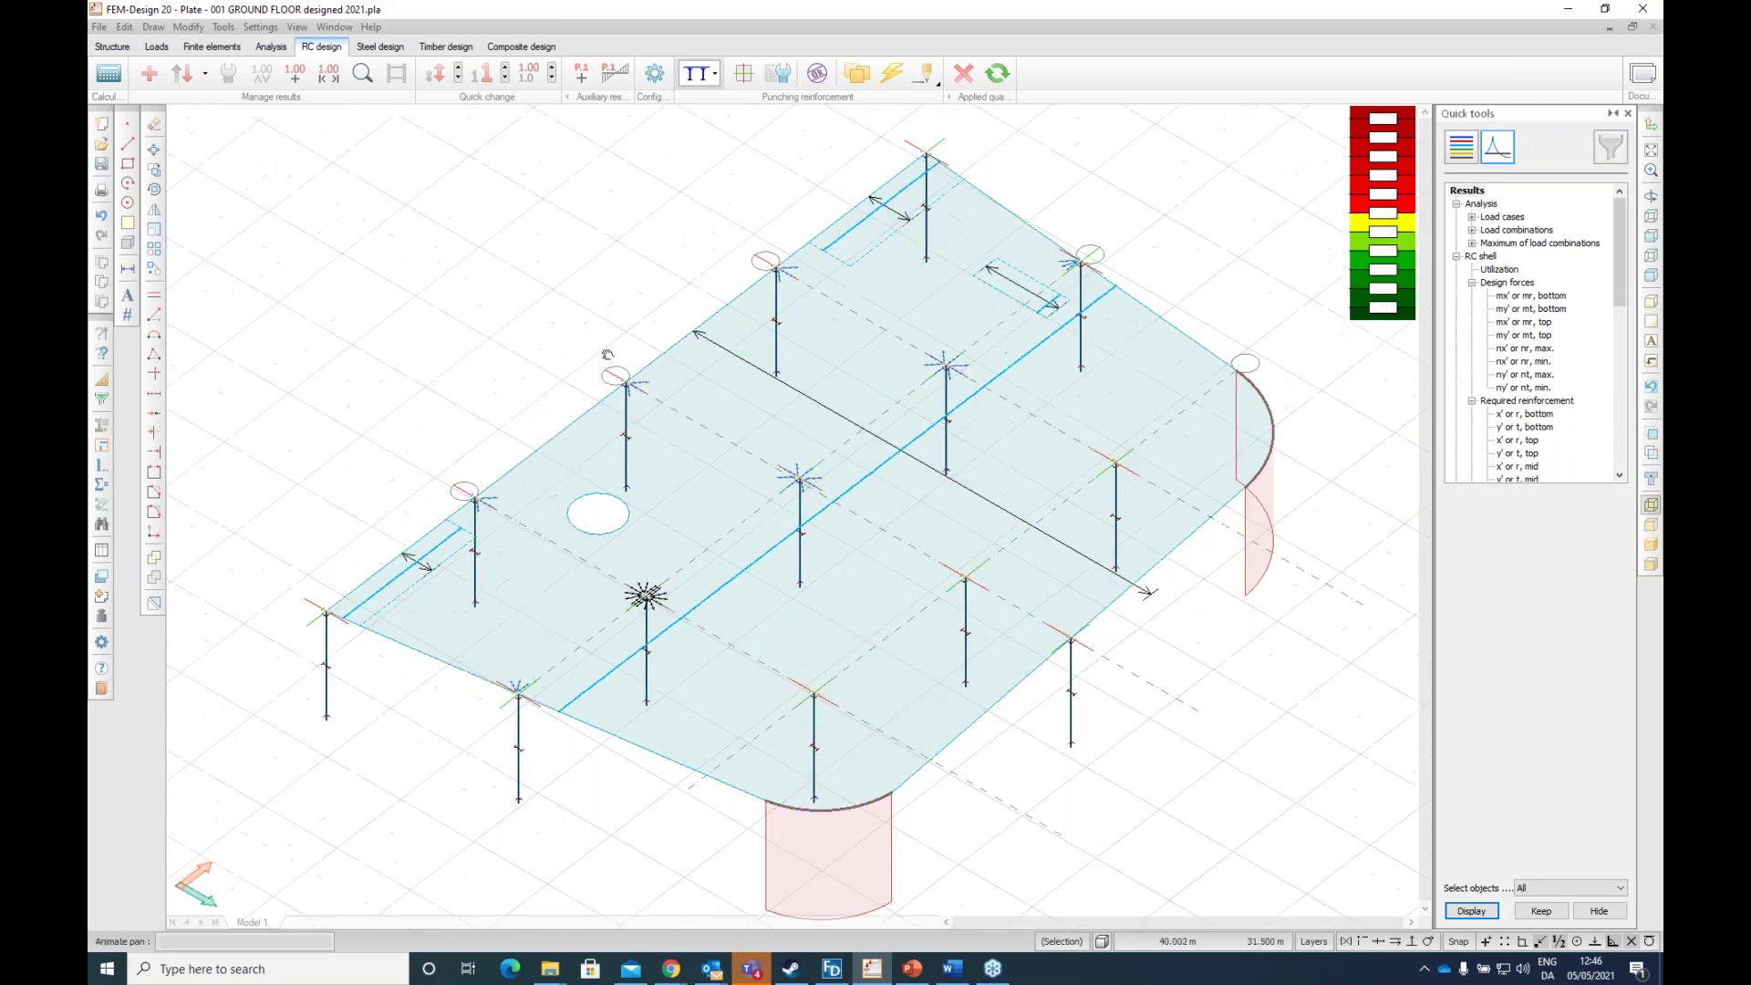
middle_click_drag(681, 600, 680, 570)
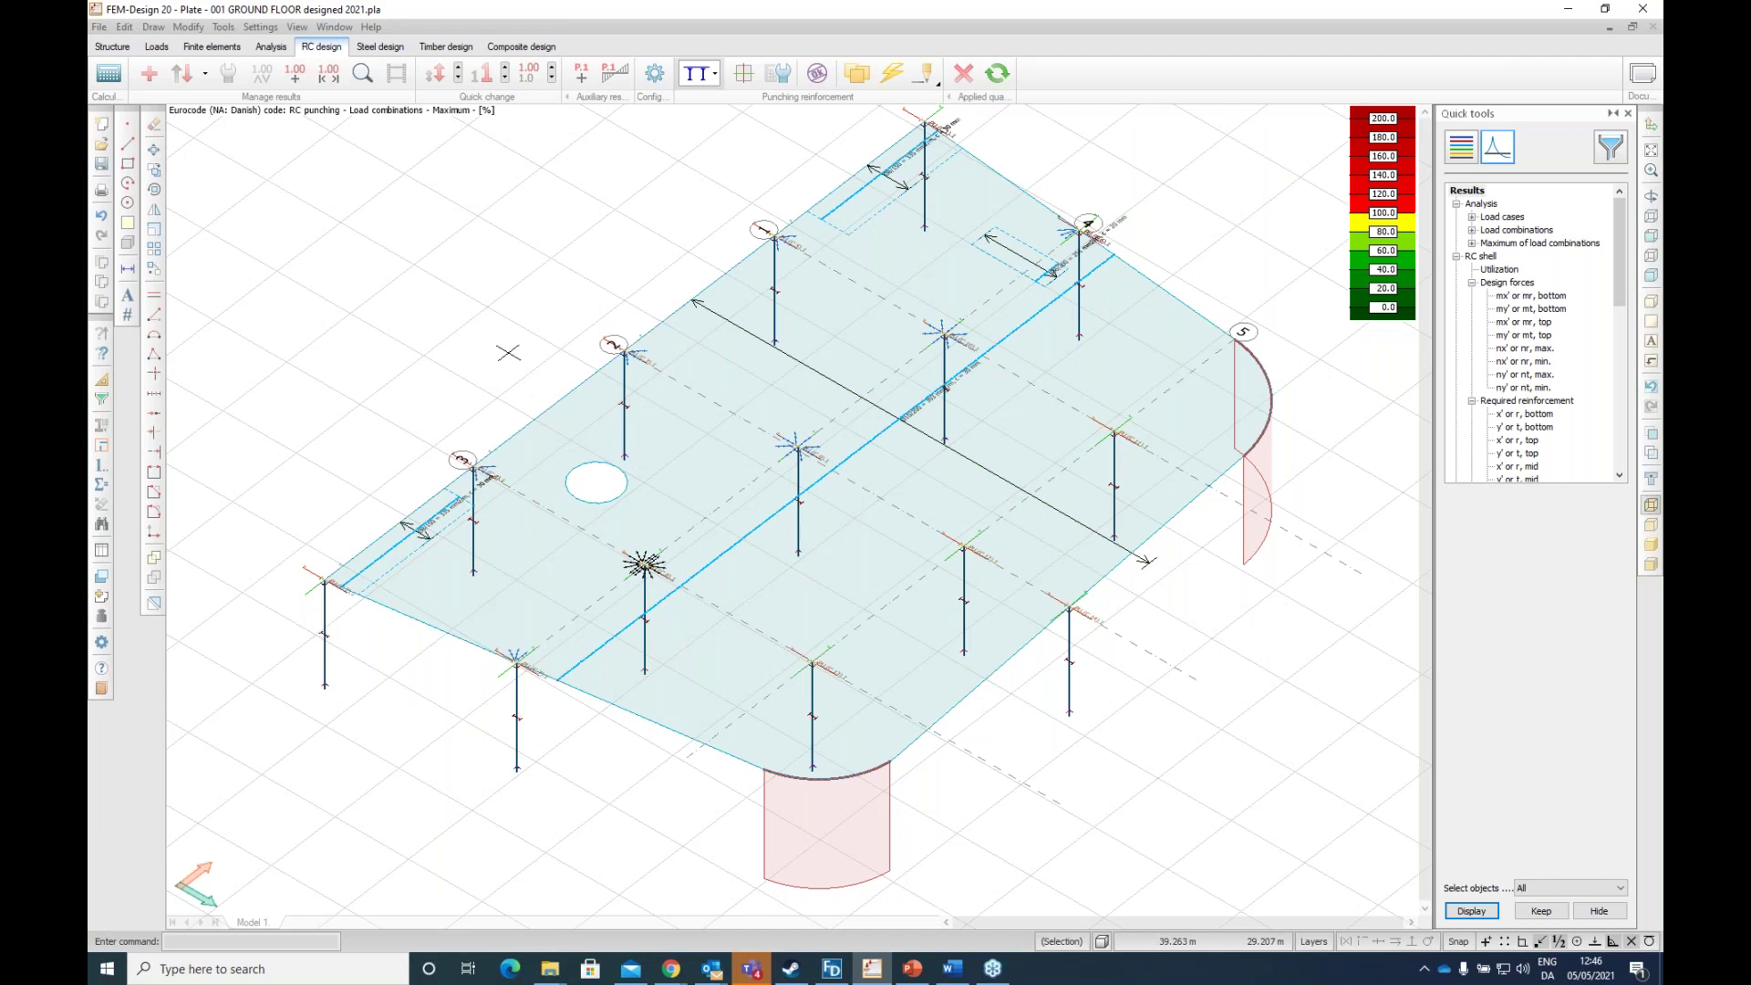
Step: Switch to the StruSoft website in Chrome and open the FEM-Design product page
left_click(665, 974)
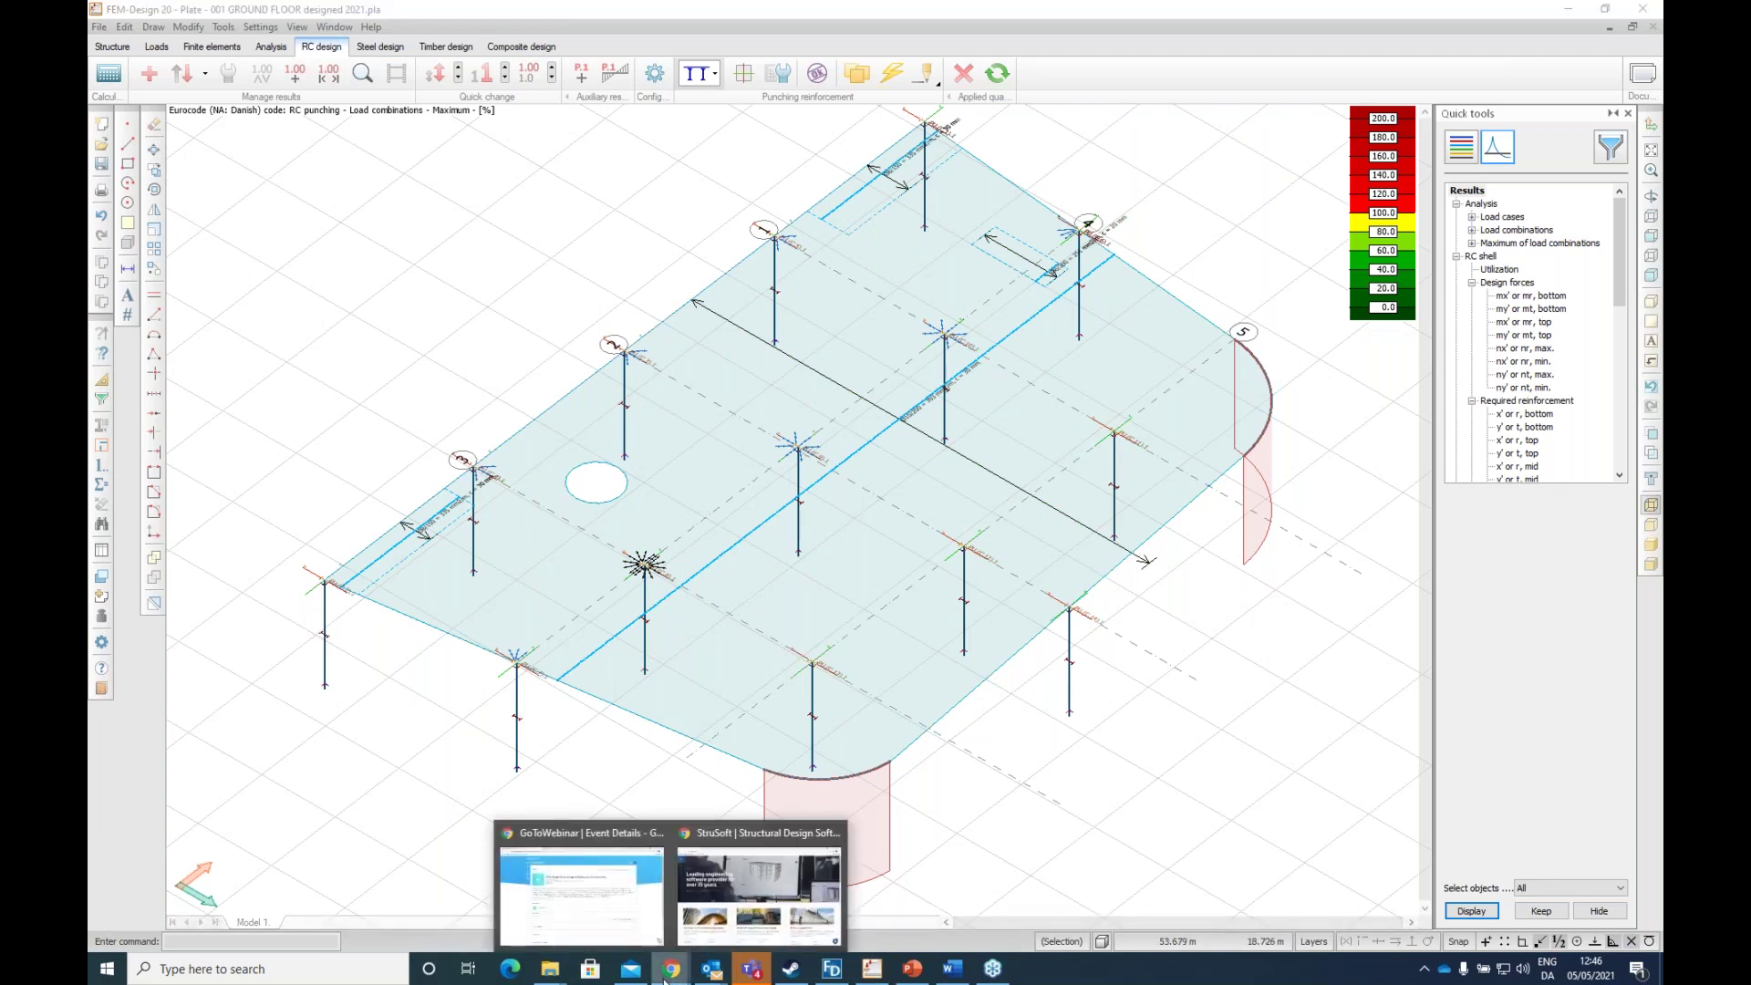
left_click(756, 866)
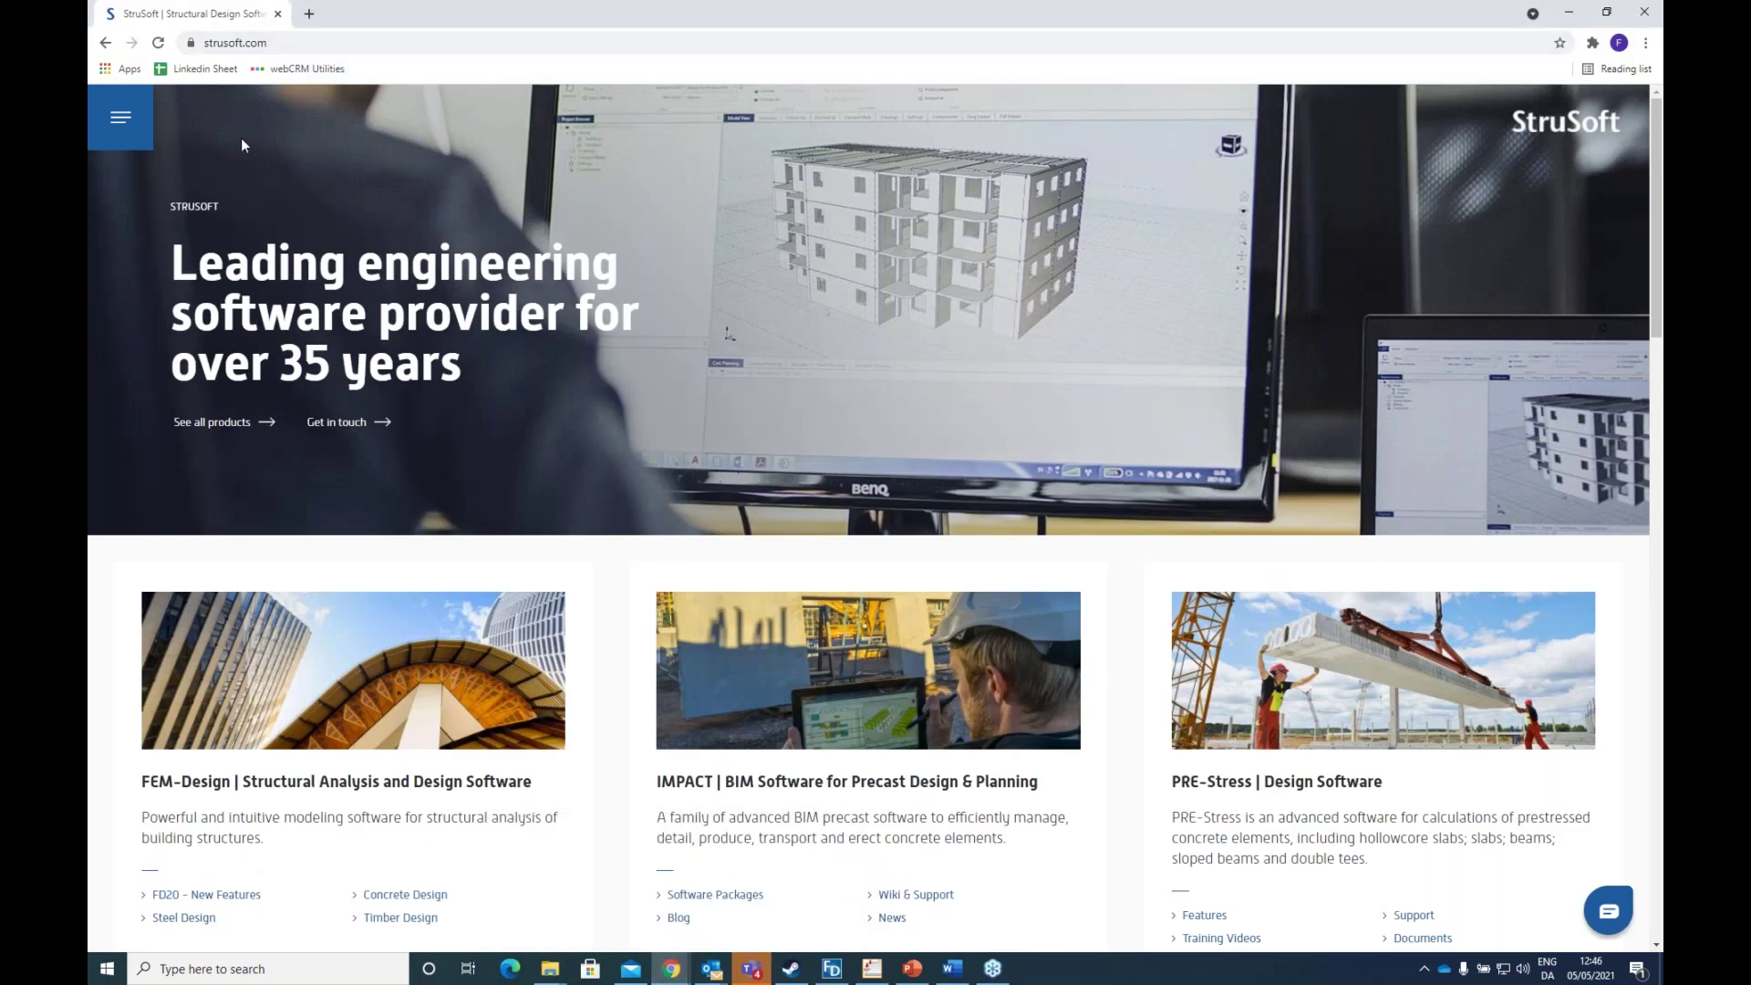
left_click(128, 133)
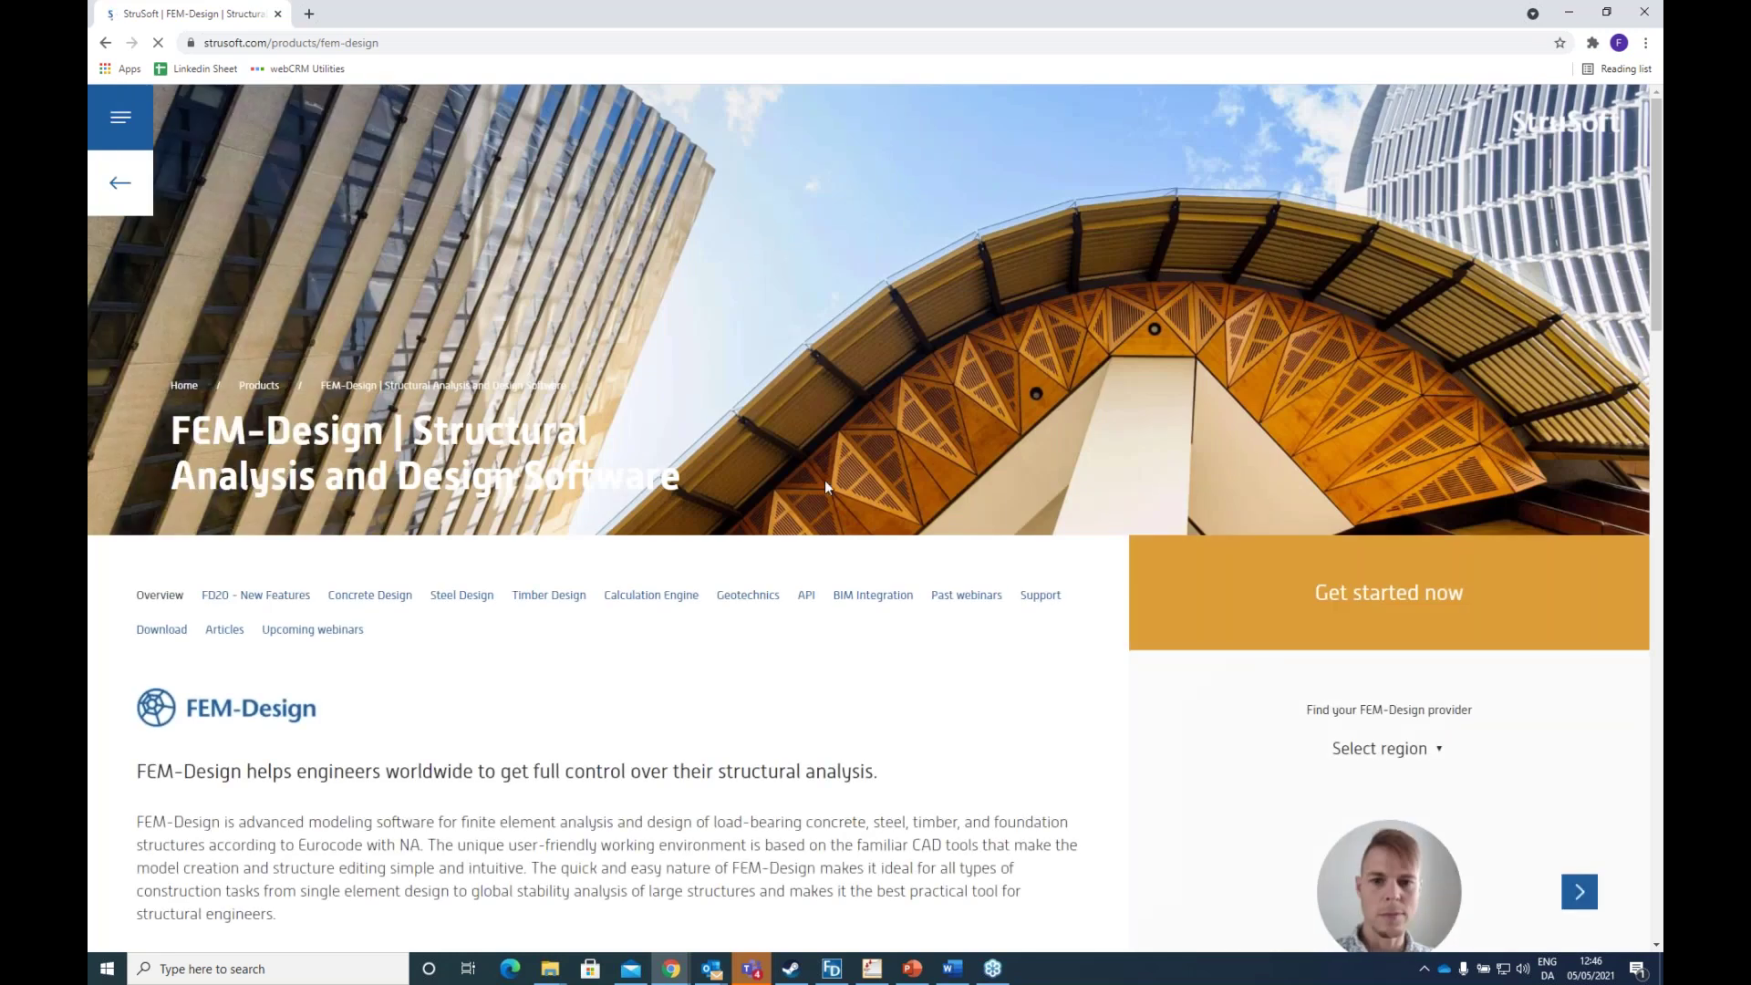
scroll(827, 487, "down", 3)
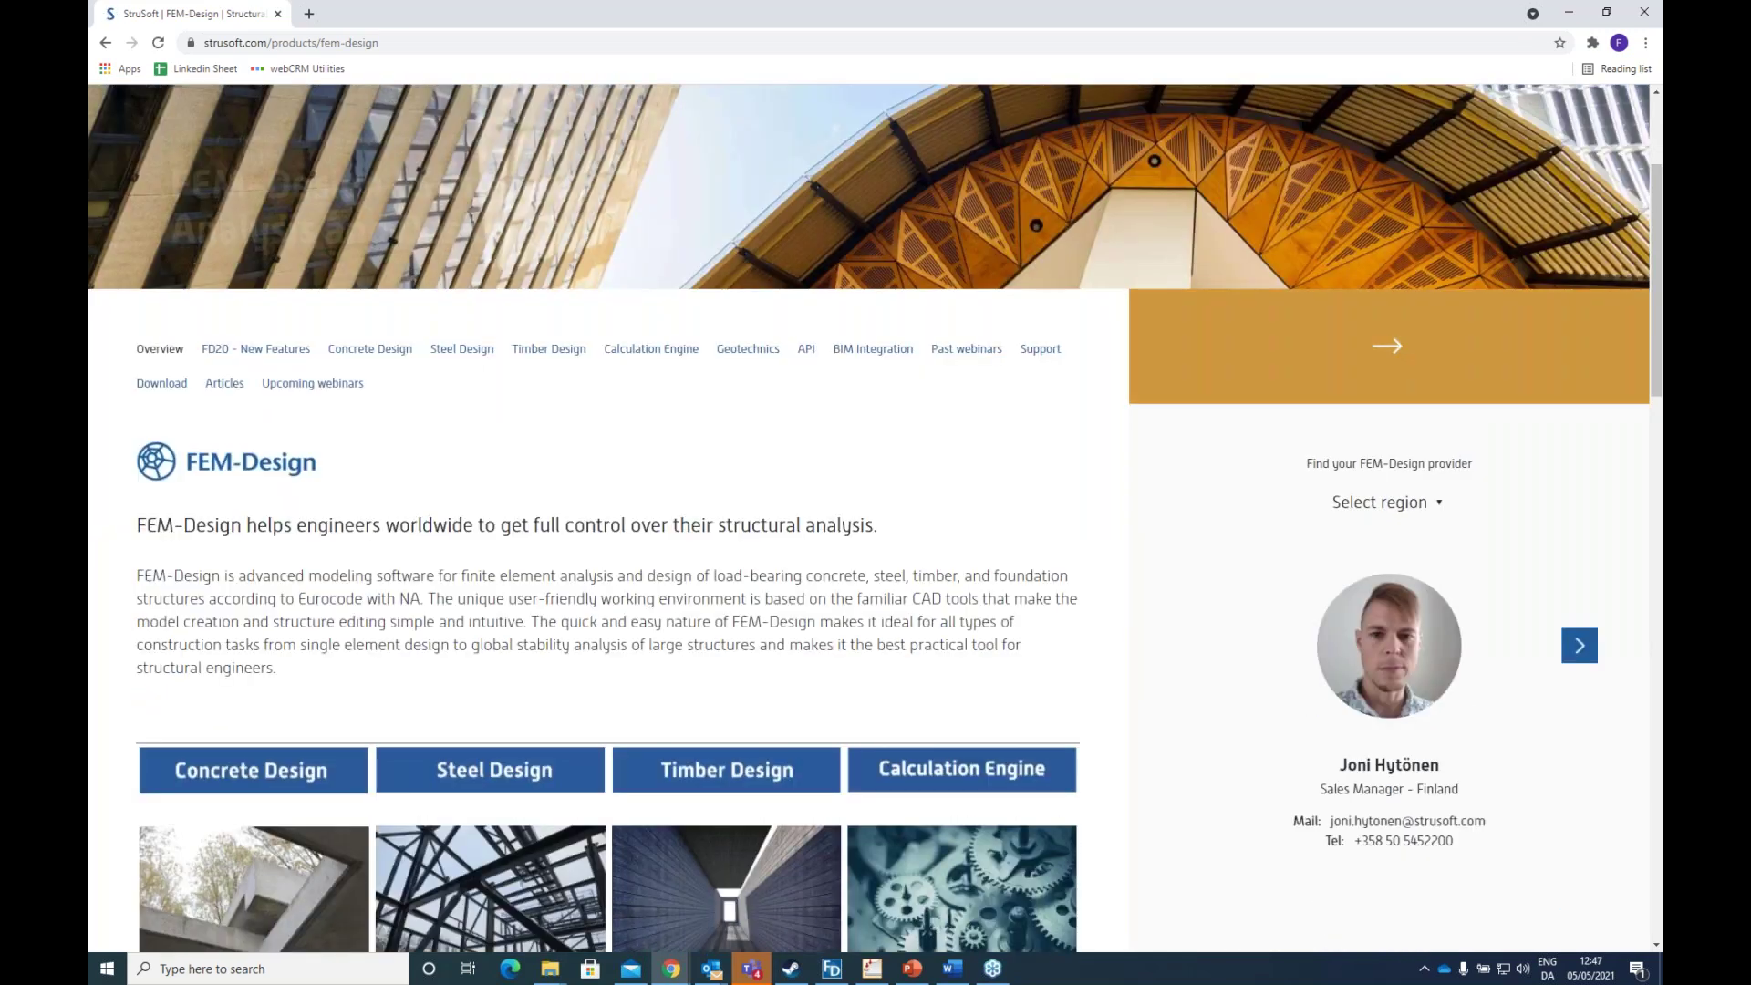
Step: Open the trial license request form, examine which fields it asks for, and close it without submitting
left_click(1388, 344)
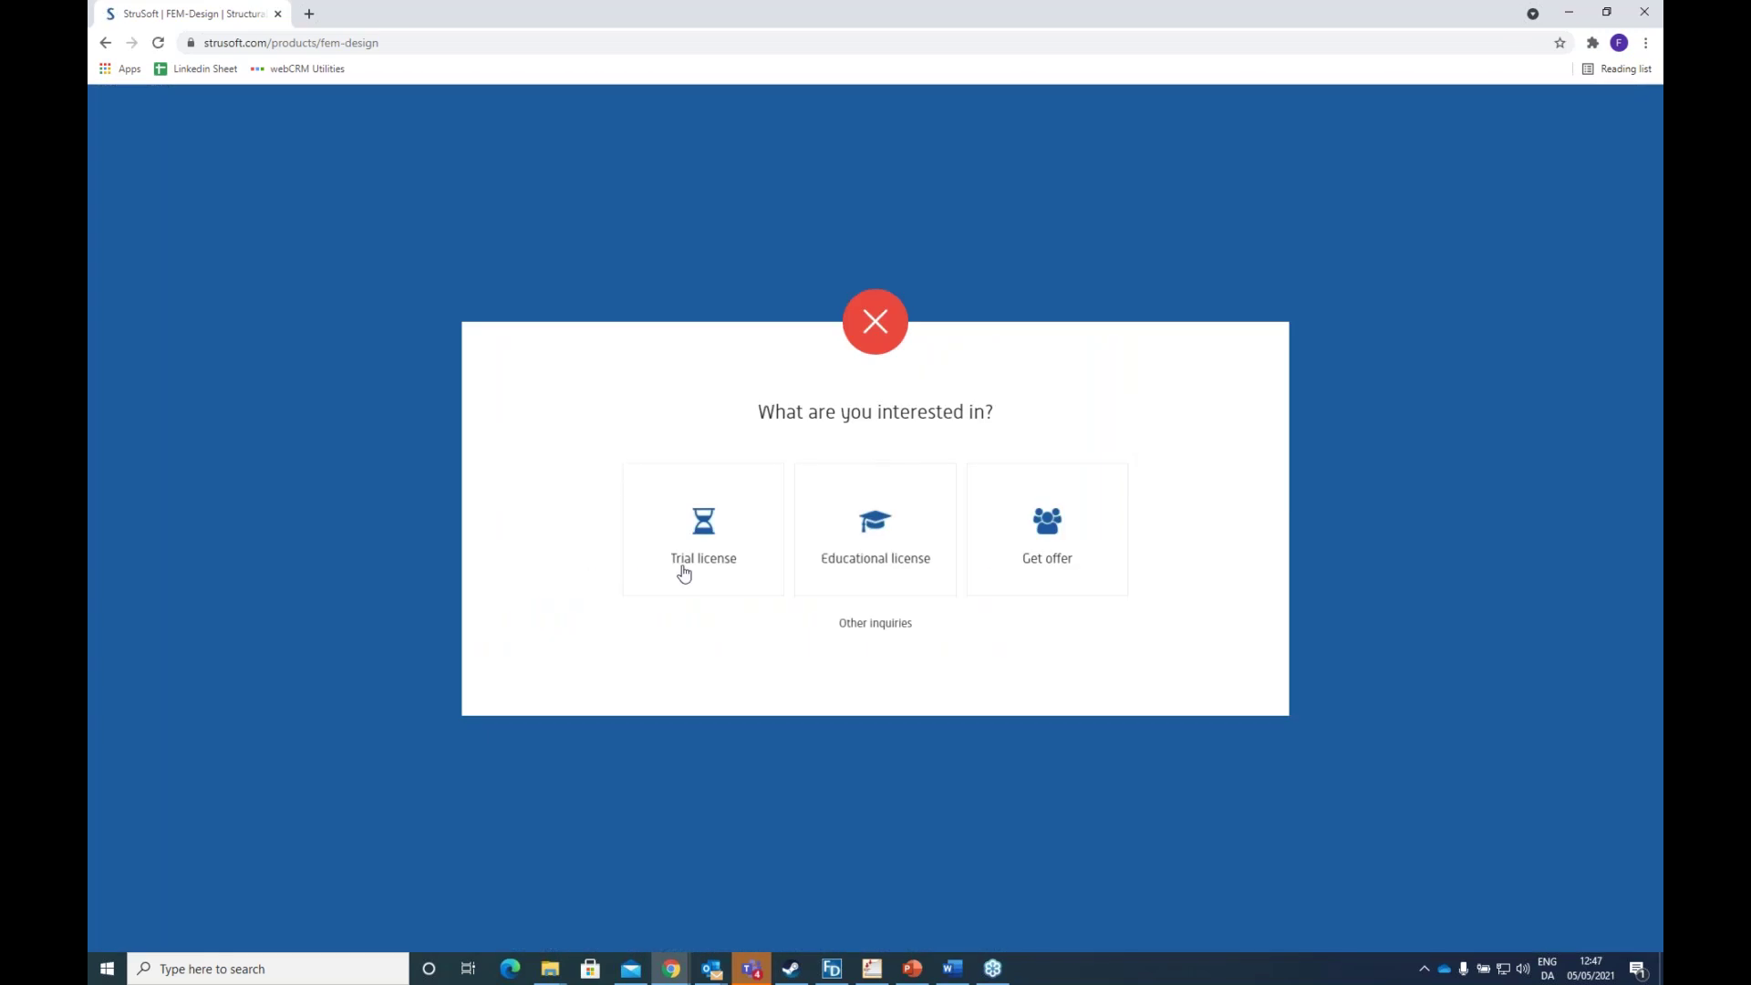
left_click(717, 521)
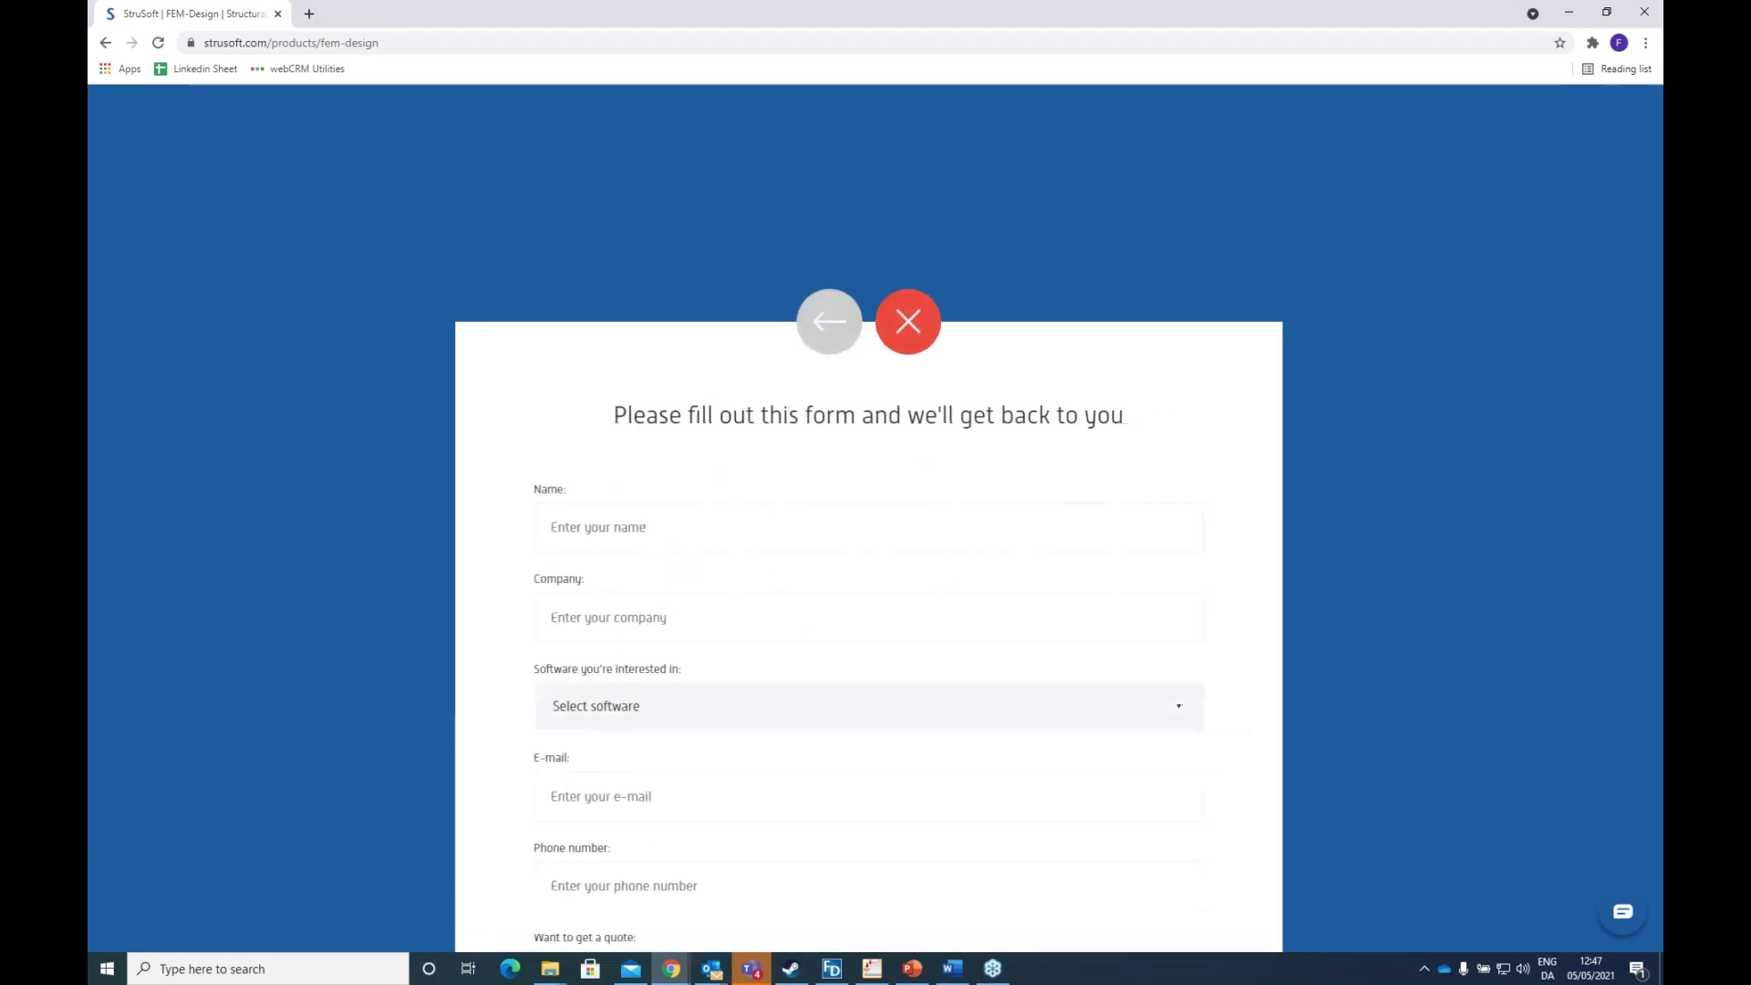
scroll(295, 490, "down", 4)
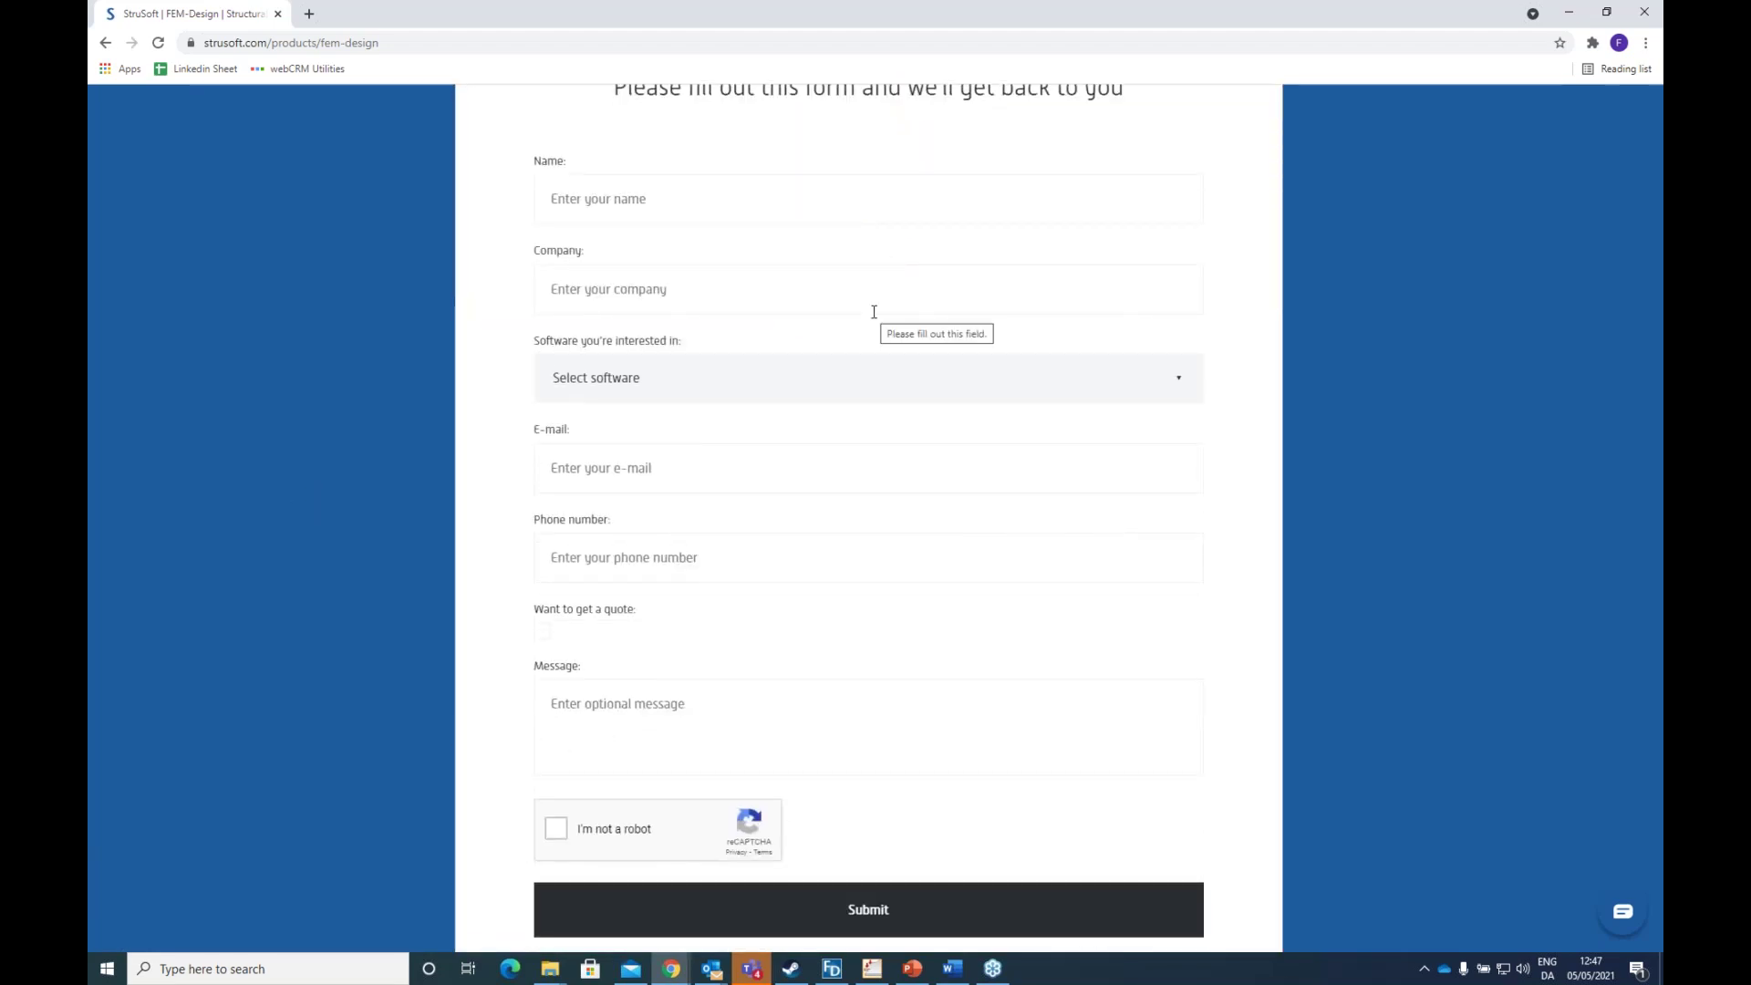
scroll(874, 312, "down", 1)
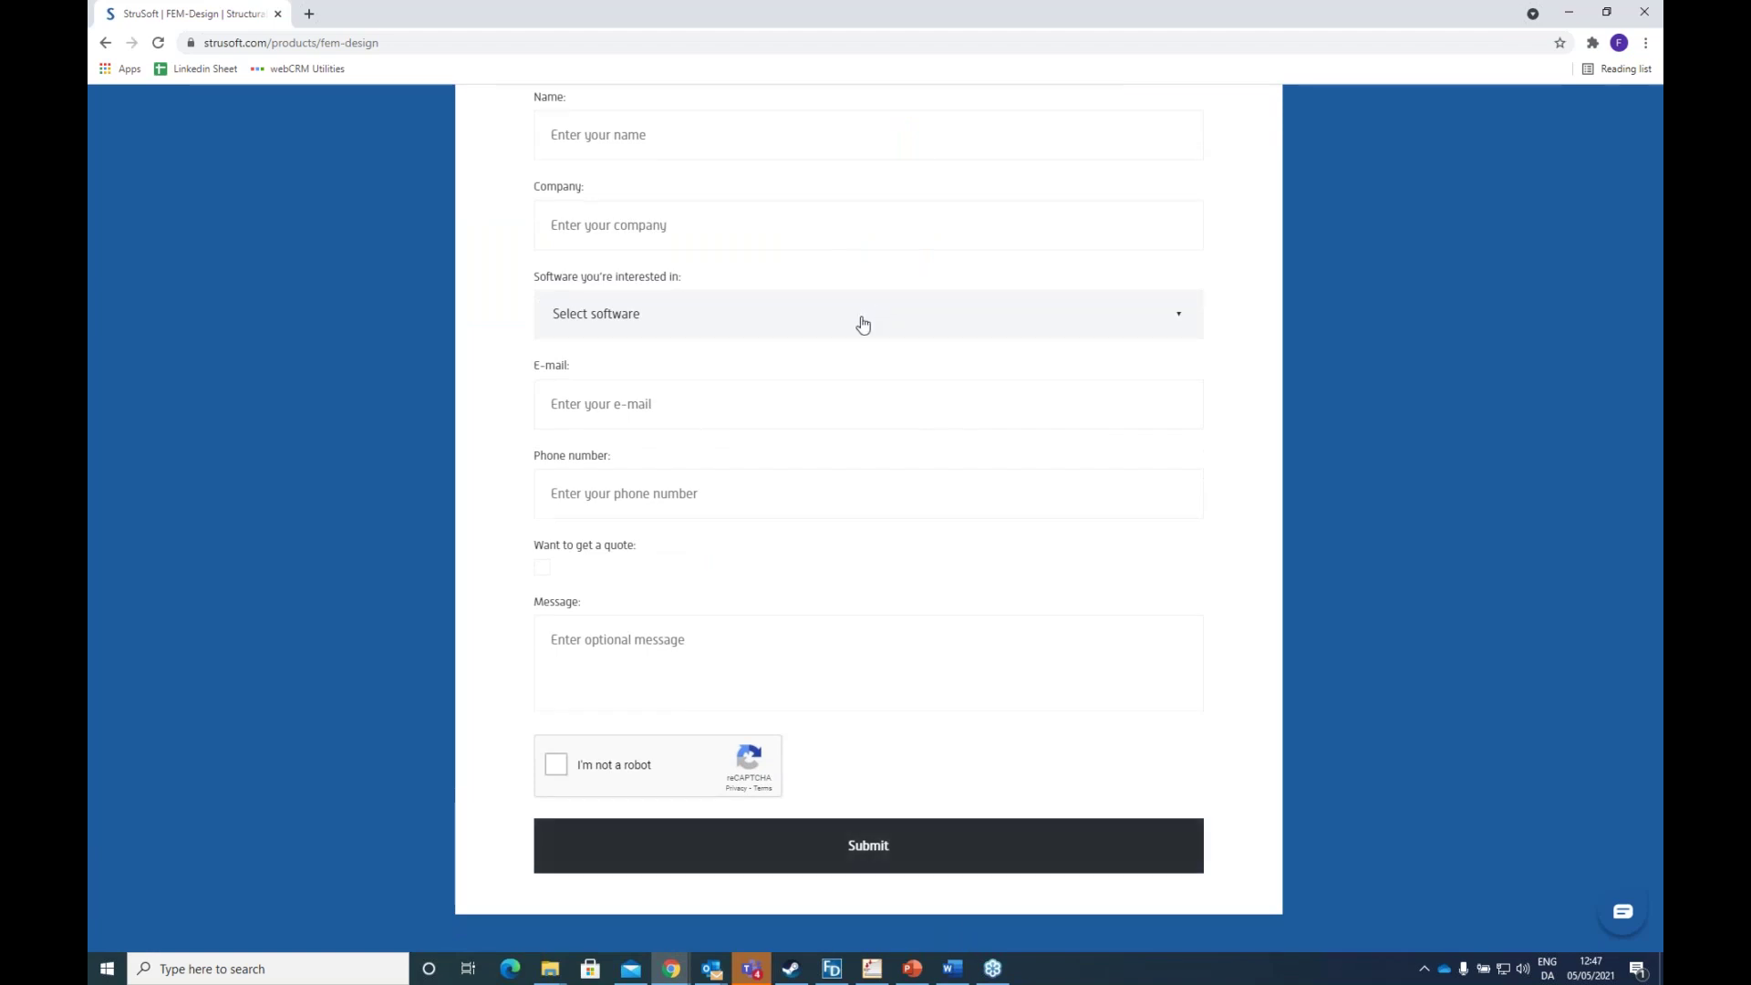
scroll(863, 324, "up", 5)
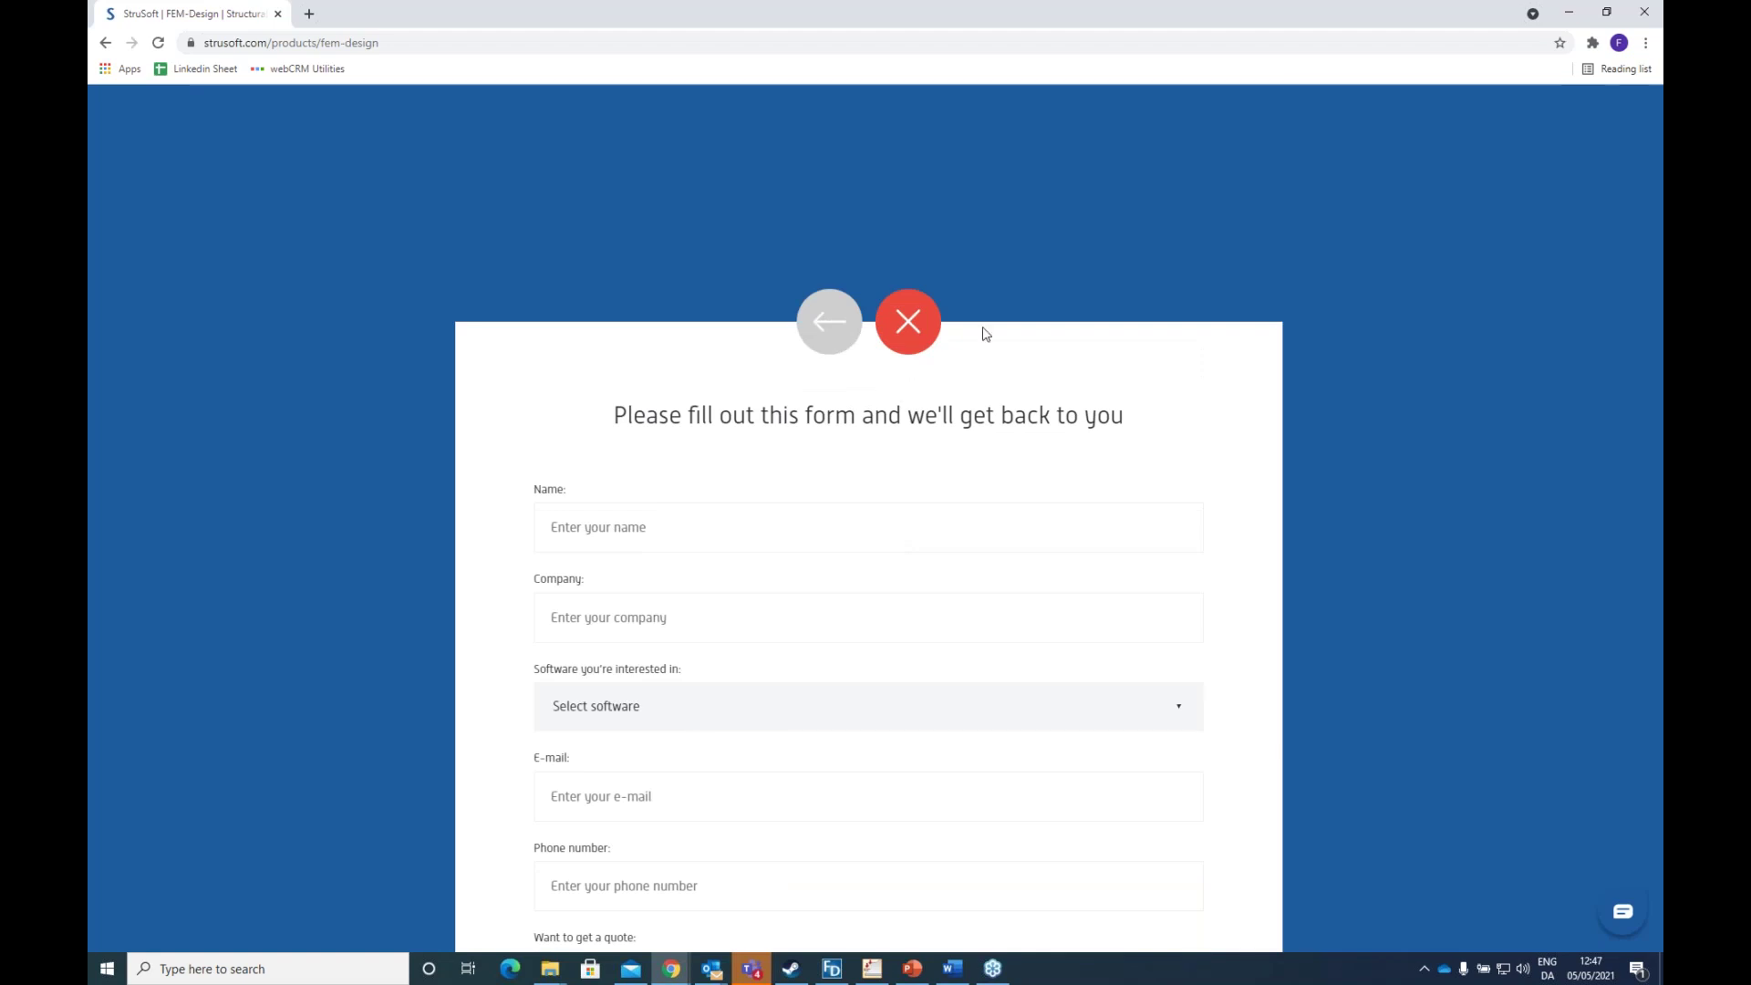
left_click(911, 331)
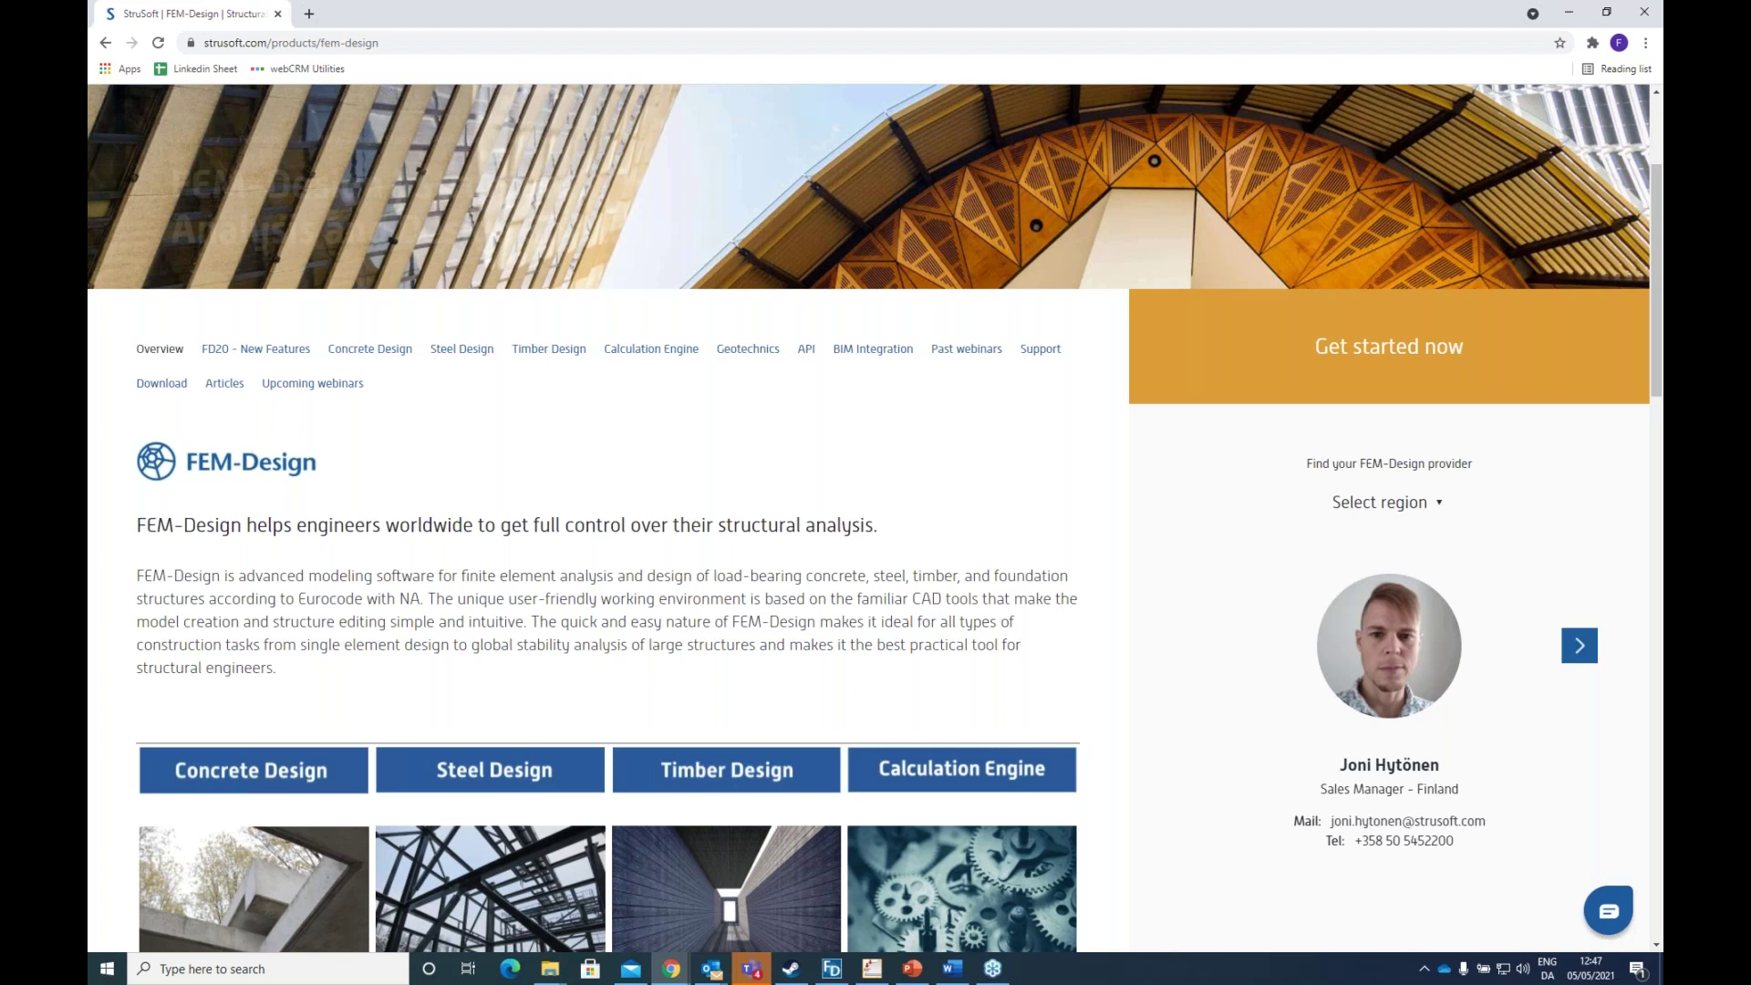
Step: Switch to the StruSoft Introduction presentation in PowerPoint and show its first slide with the presenters' contact details
left_click(912, 968)
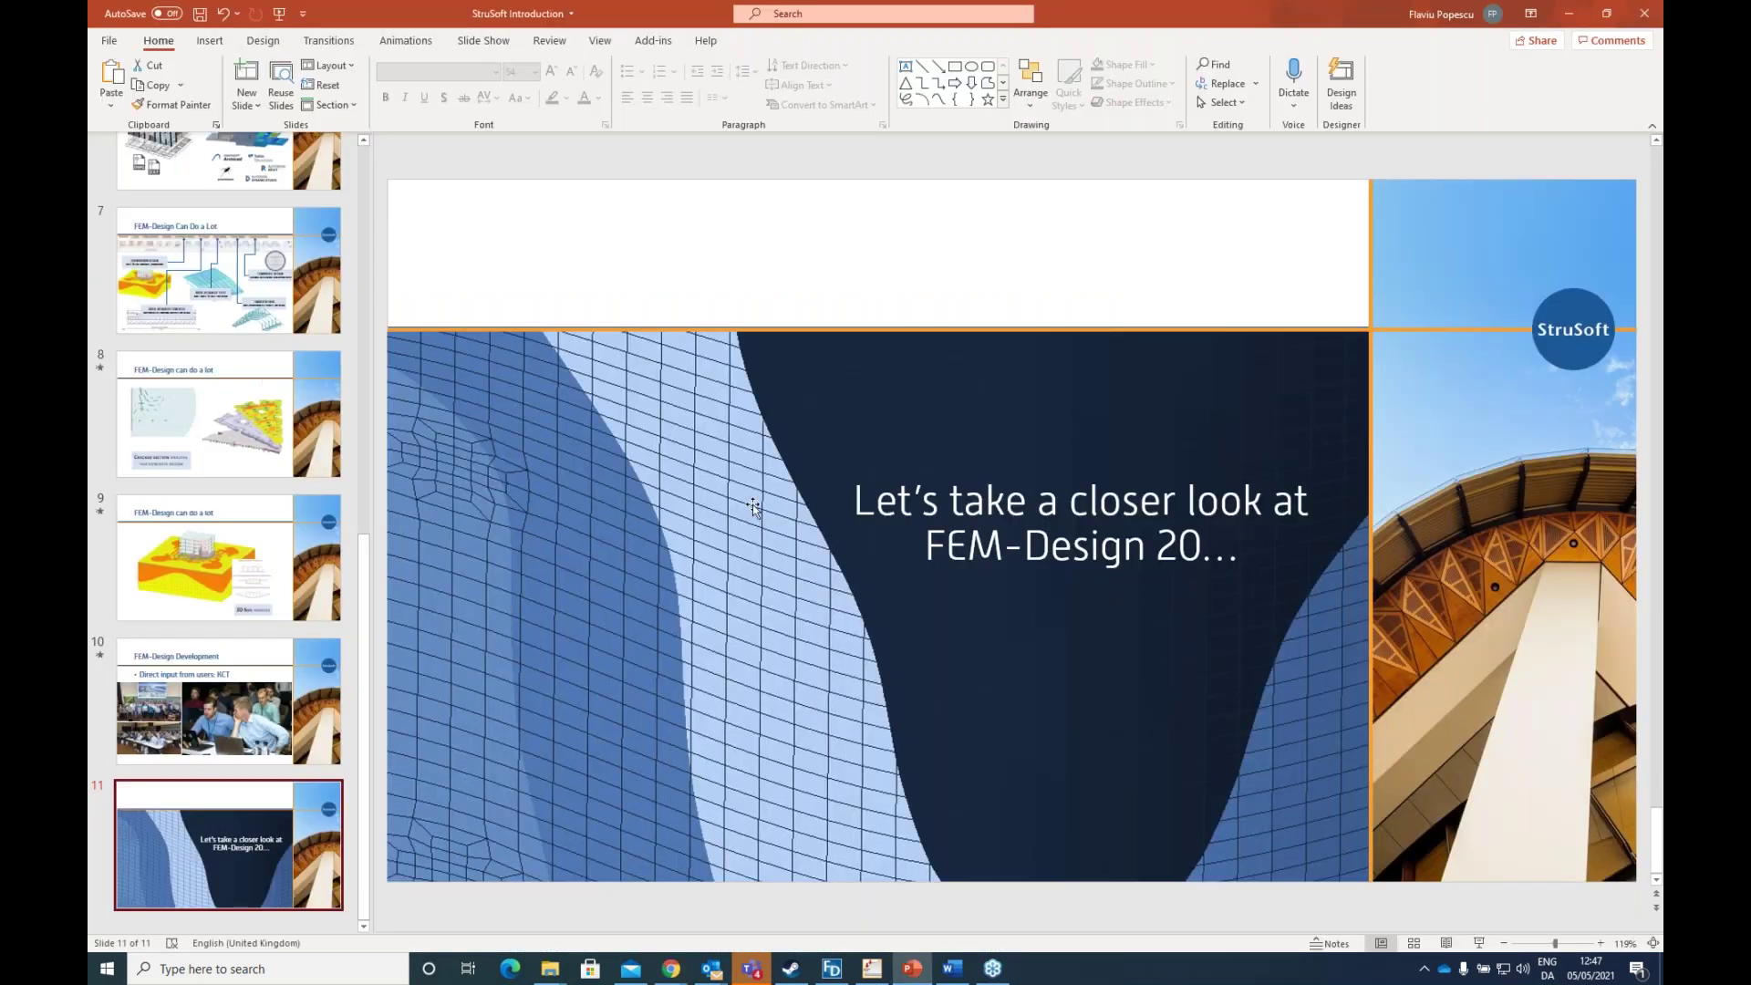
left_click_drag(370, 566, 386, 176)
left_click(313, 223)
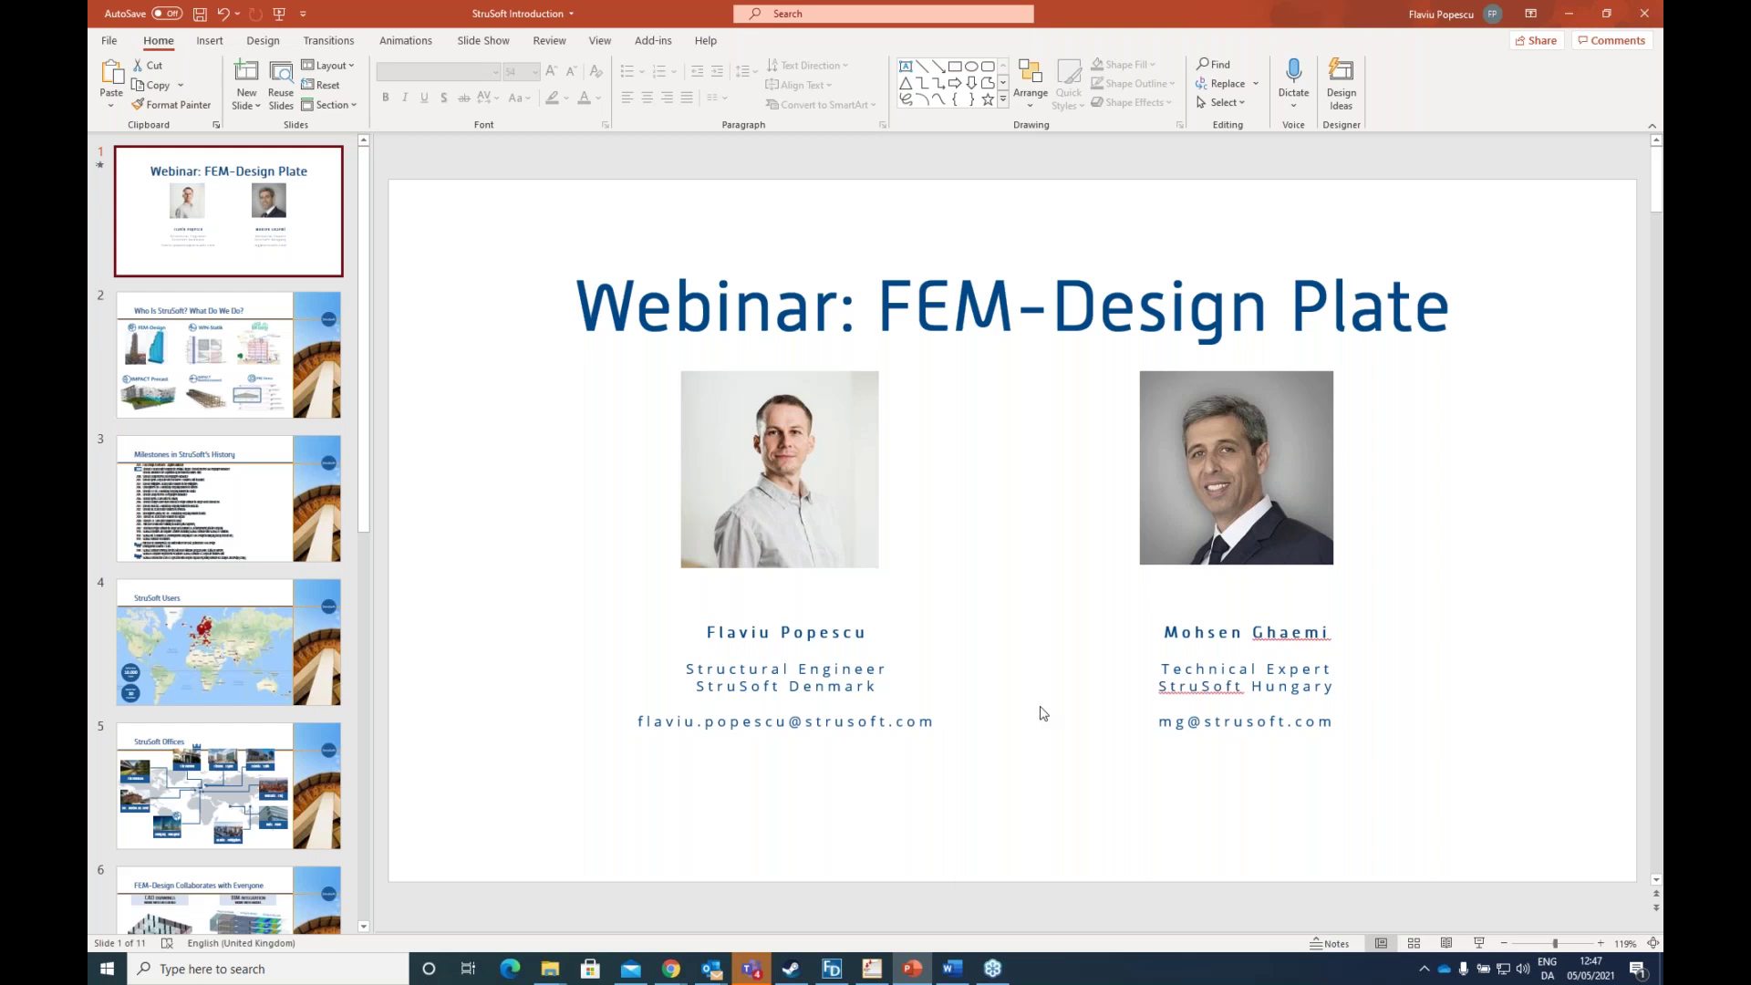